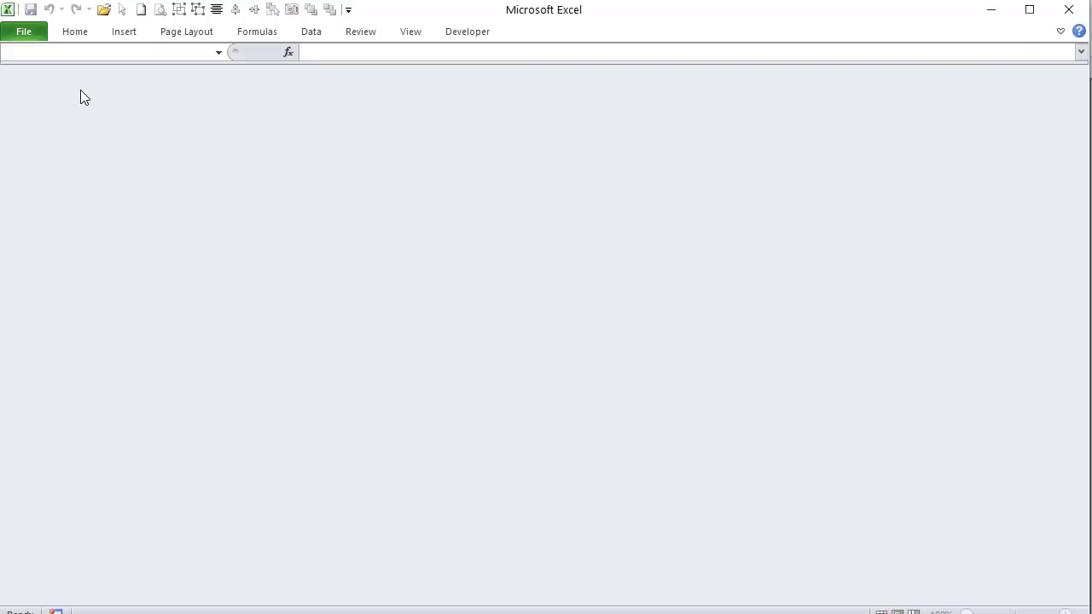
# Step: Create a blank workbook and save it as an Excel Macro-Enabled Workbook named Rental_Property_Manager.xlsm in the Property Managment Application folder
pyautogui.click(143, 9)
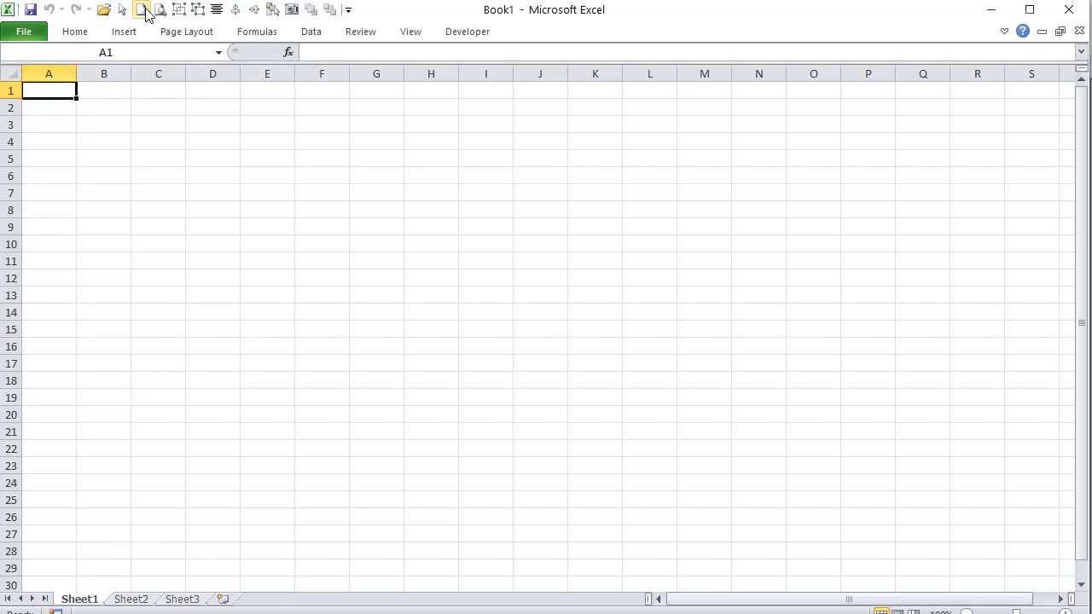
pyautogui.click(32, 32)
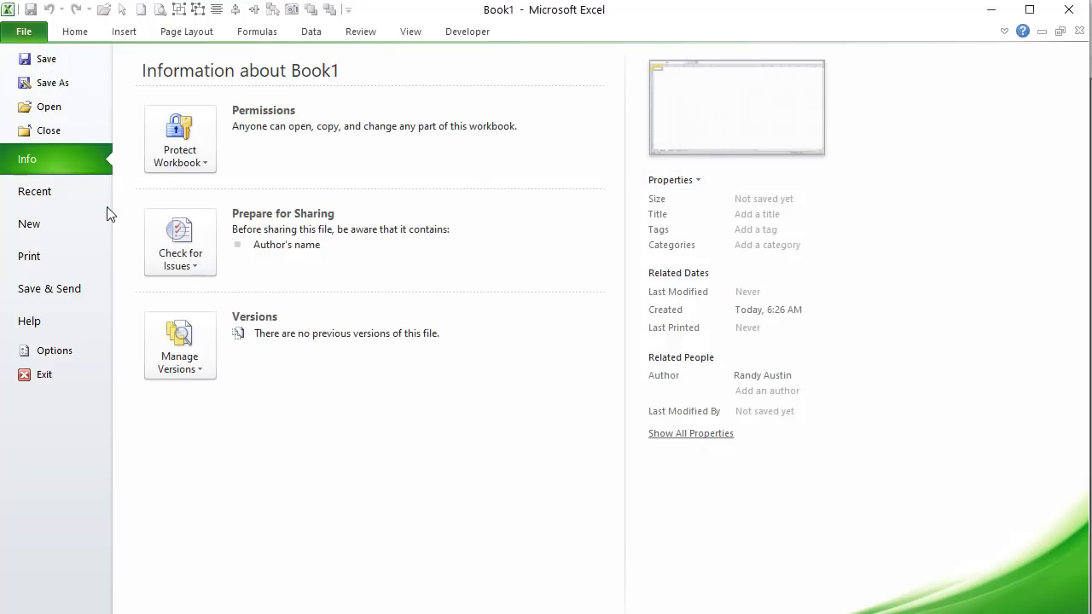
pyautogui.click(53, 81)
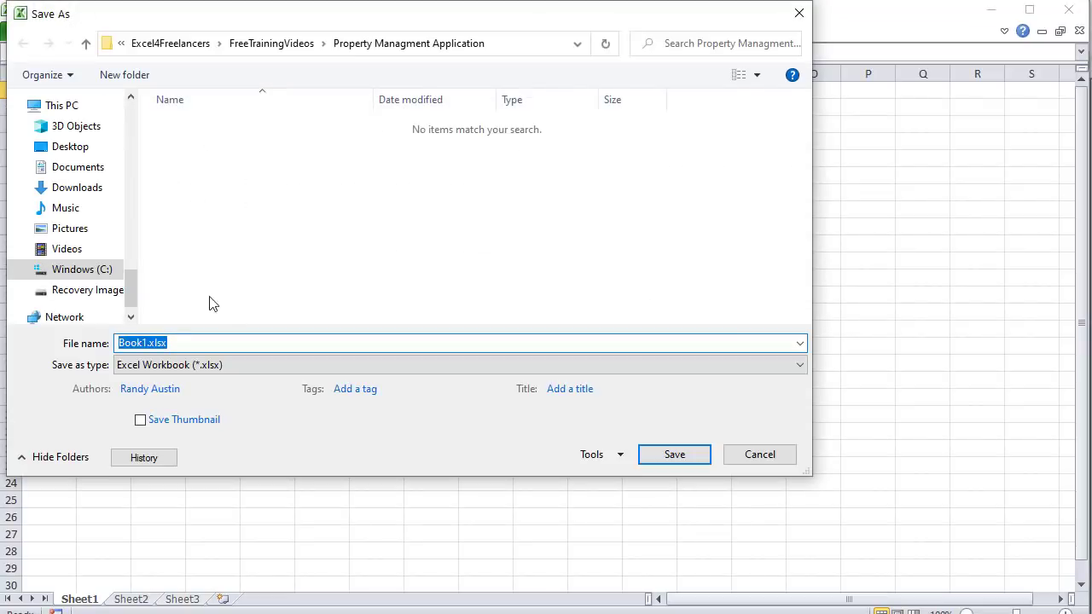
pyautogui.click(181, 369)
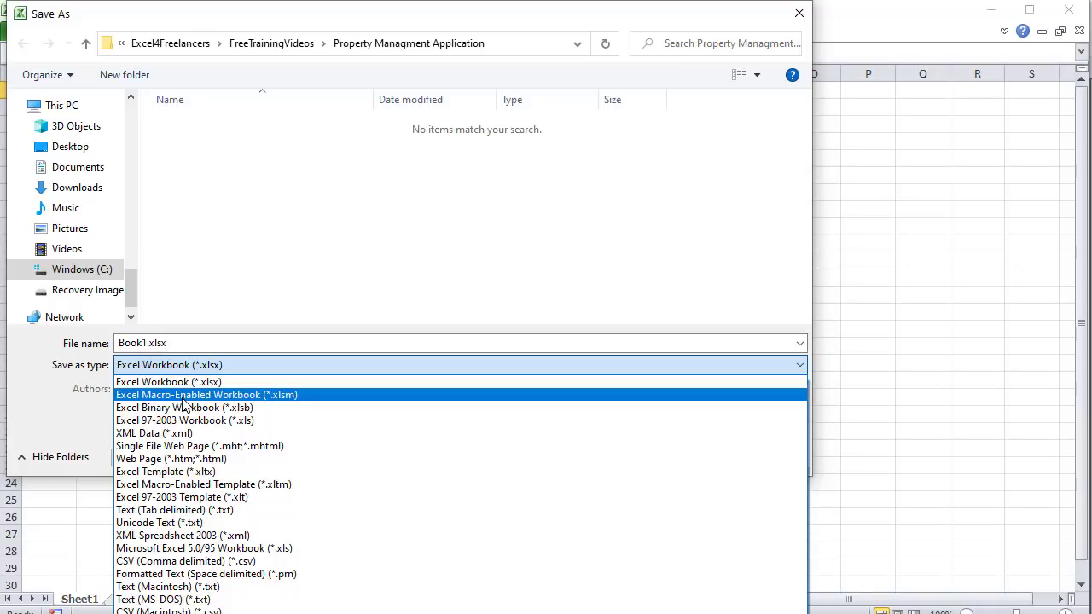
pyautogui.click(180, 395)
pyautogui.doubleClick(180, 343)
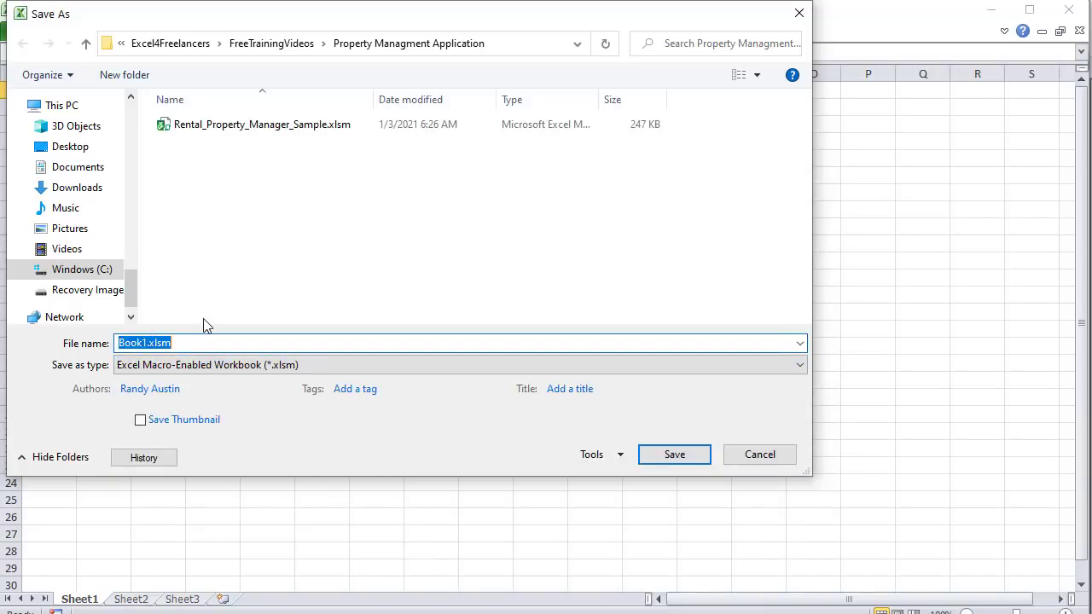
pyautogui.click(284, 128)
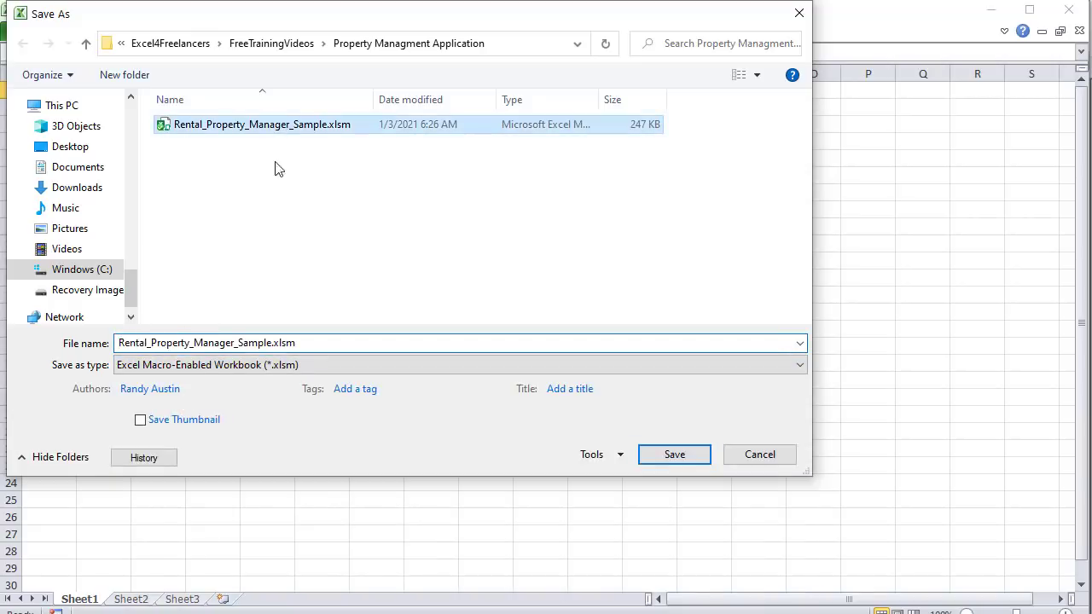
pyautogui.doubleClick(258, 342)
pyautogui.click(272, 343)
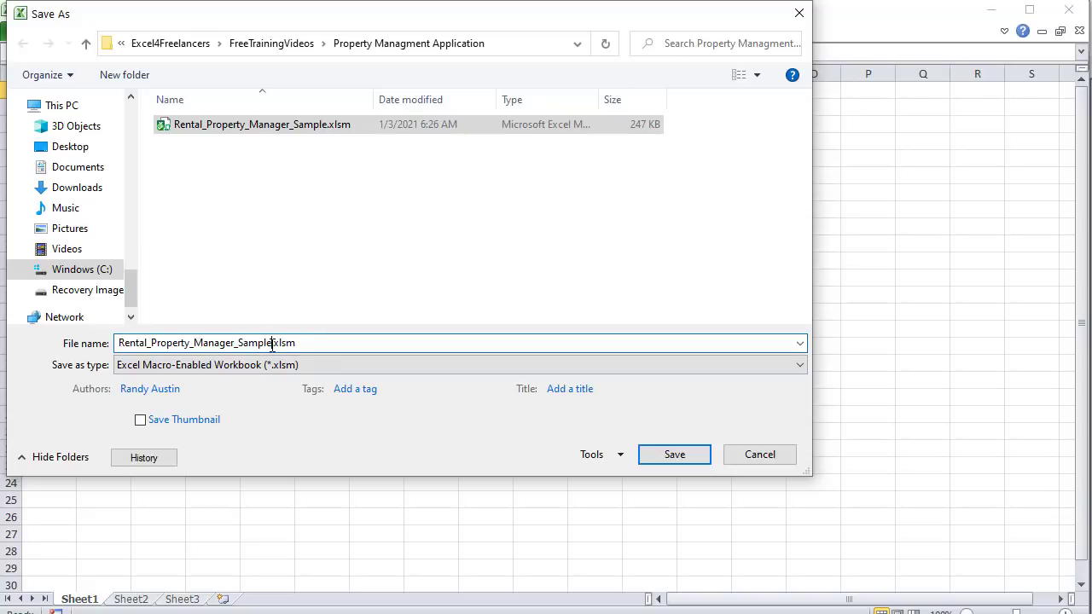
pyautogui.moveTo(272, 343); pyautogui.dragTo(234, 343)
pyautogui.press('Delete')
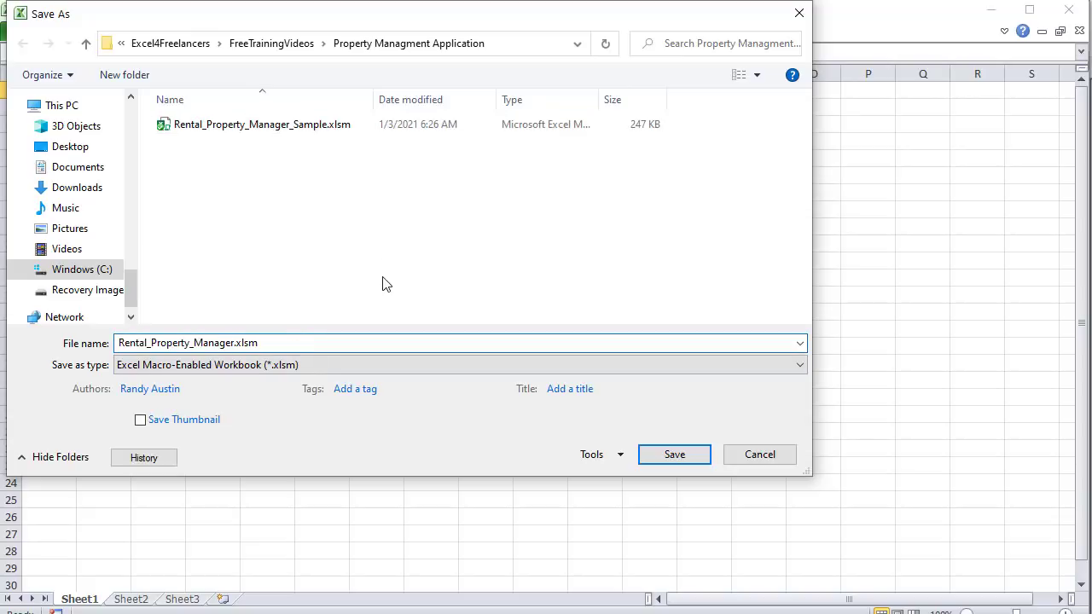
pyautogui.click(657, 458)
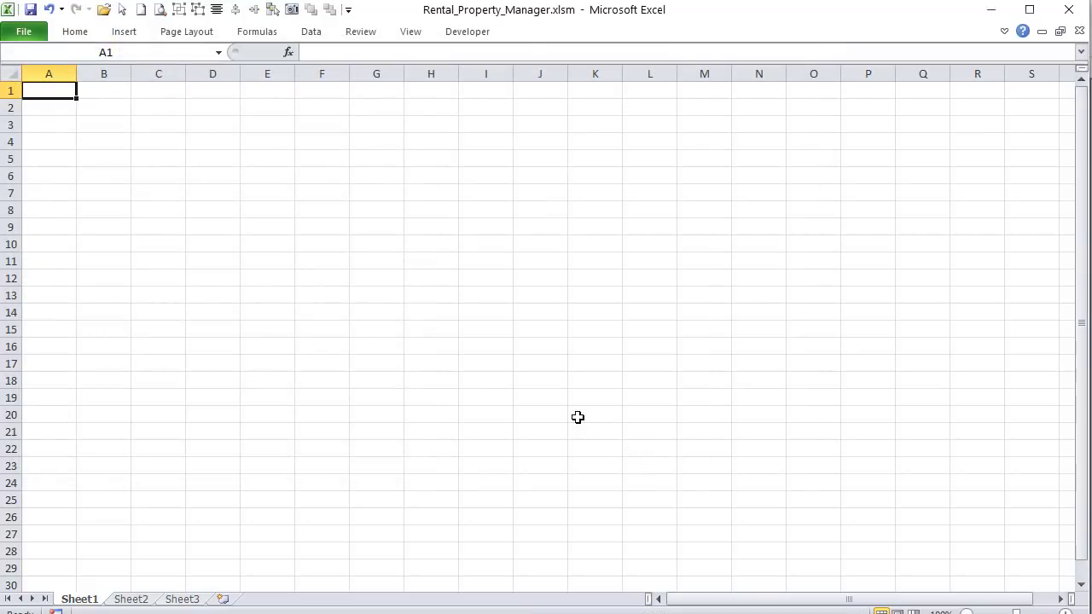
# Step: Rename Sheet1 as Main and Sheet2 as Properties
pyautogui.doubleClick(89, 599)
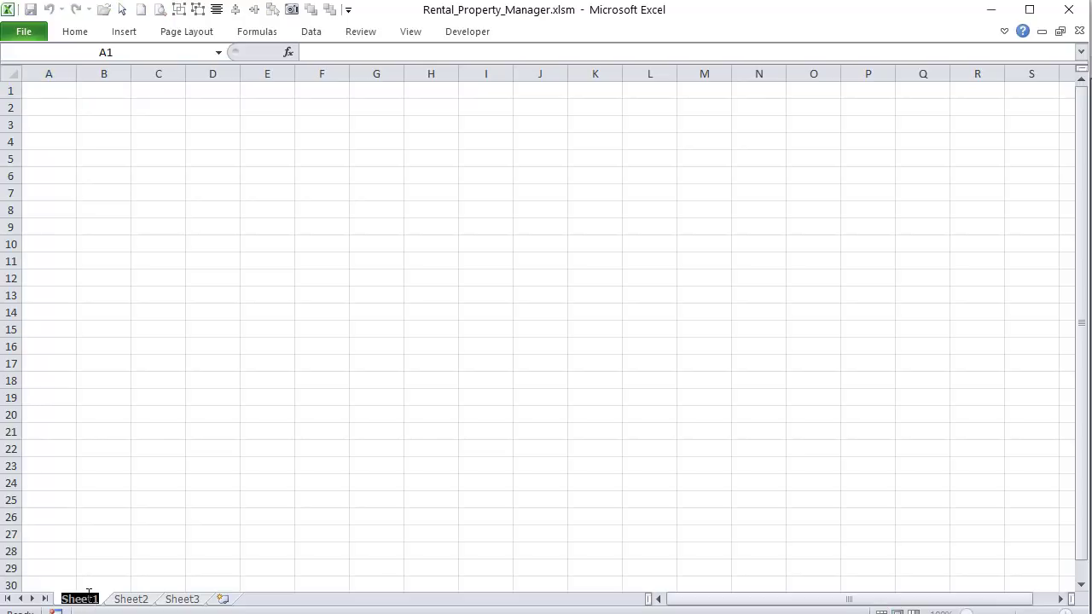
pyautogui.write('Main')
pyautogui.click(118, 599)
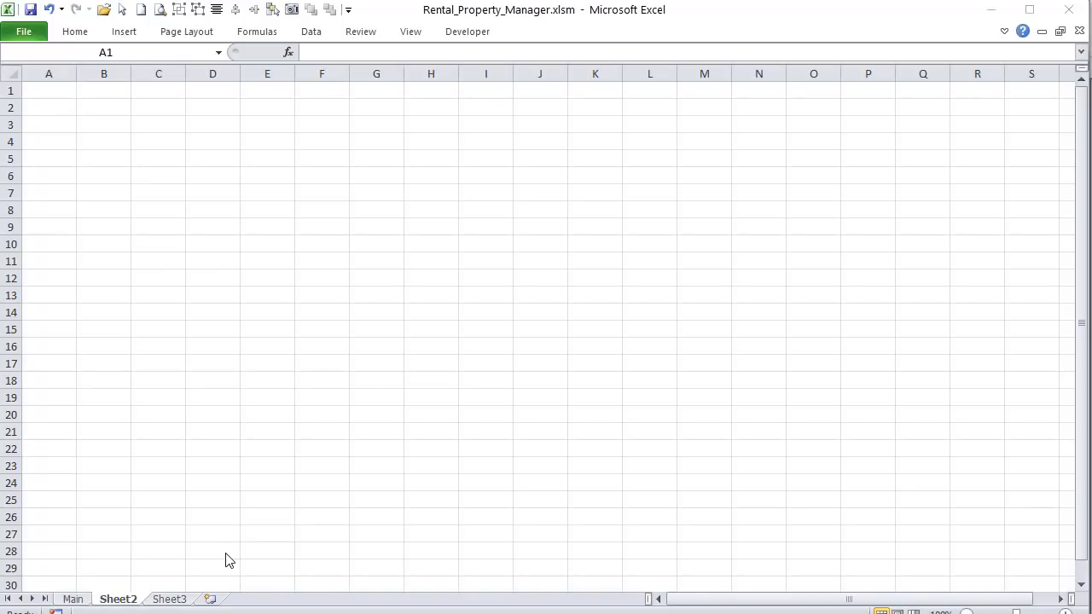
pyautogui.doubleClick(133, 593)
pyautogui.write('pR')
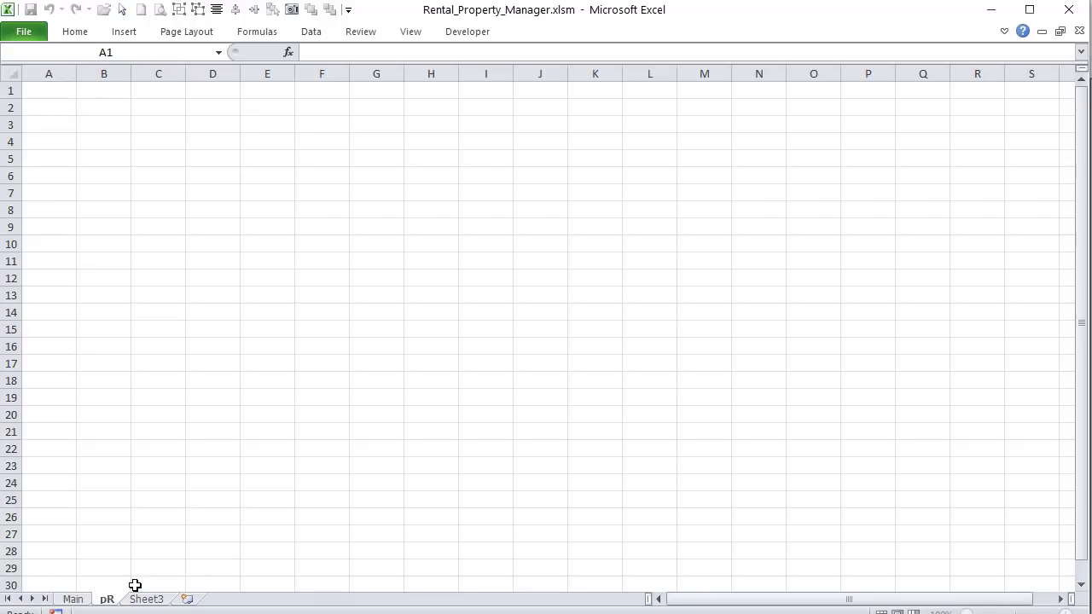
pyautogui.write('op')
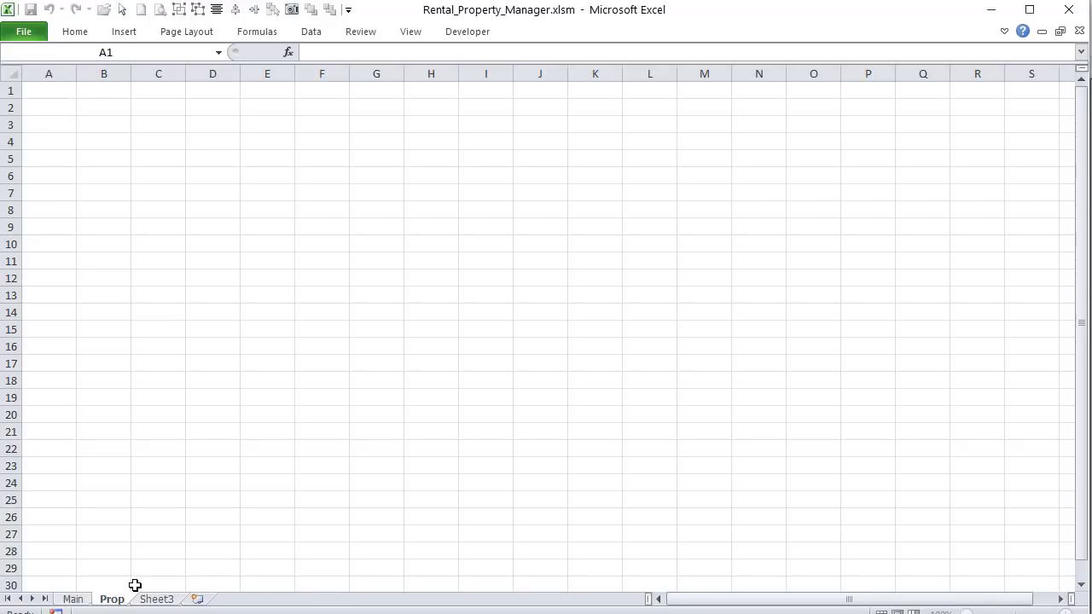
pyautogui.write('erties')
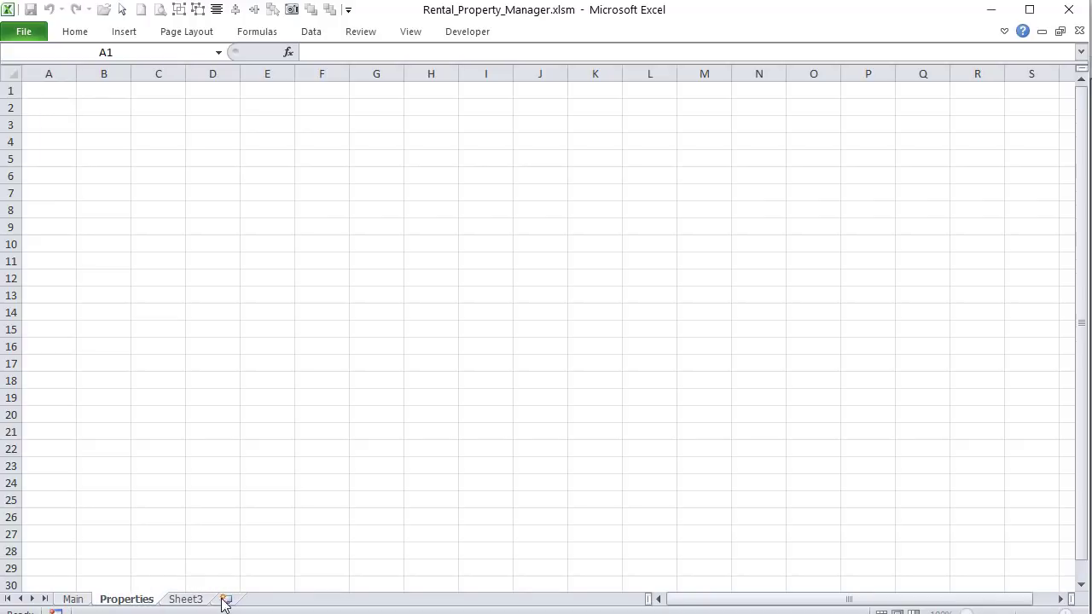
# Step: Rename Sheet3 as Units & Tenants
pyautogui.click(195, 600)
pyautogui.doubleClick(196, 600)
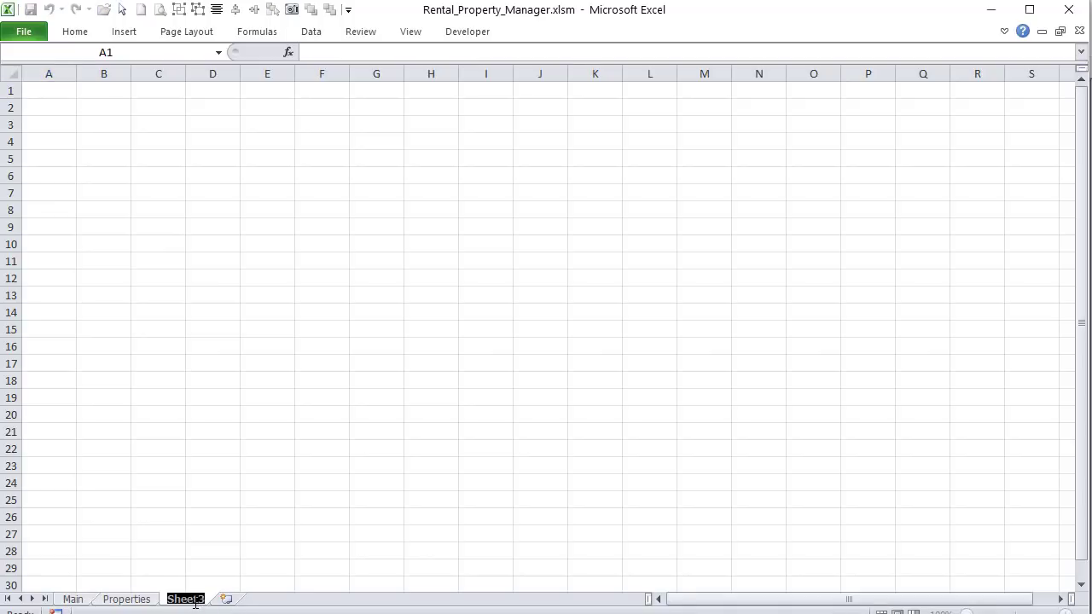
pyautogui.write('Units')
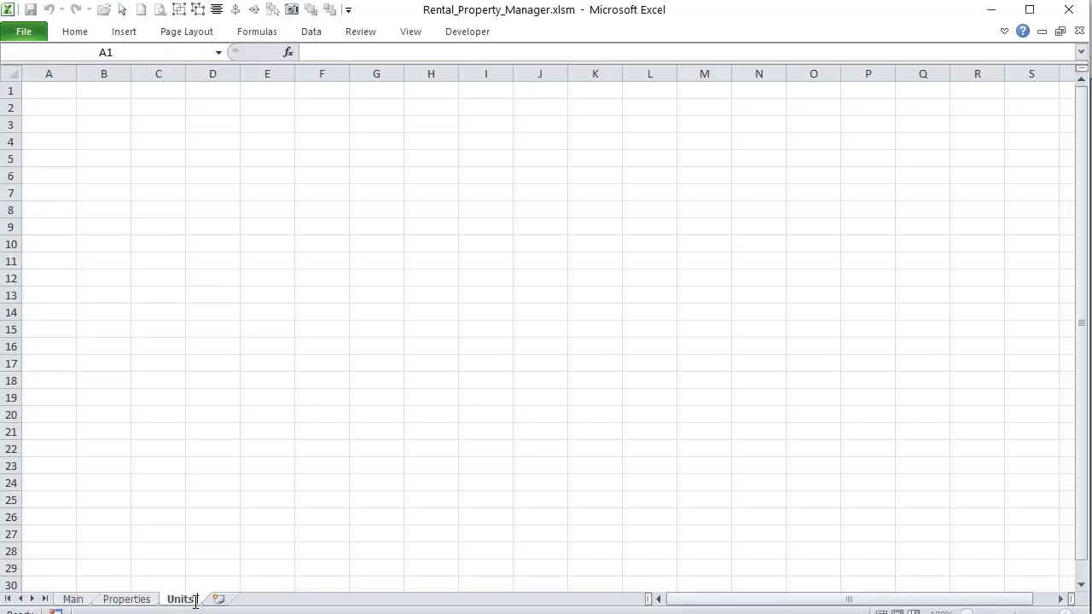
pyautogui.write(' & Tenan')
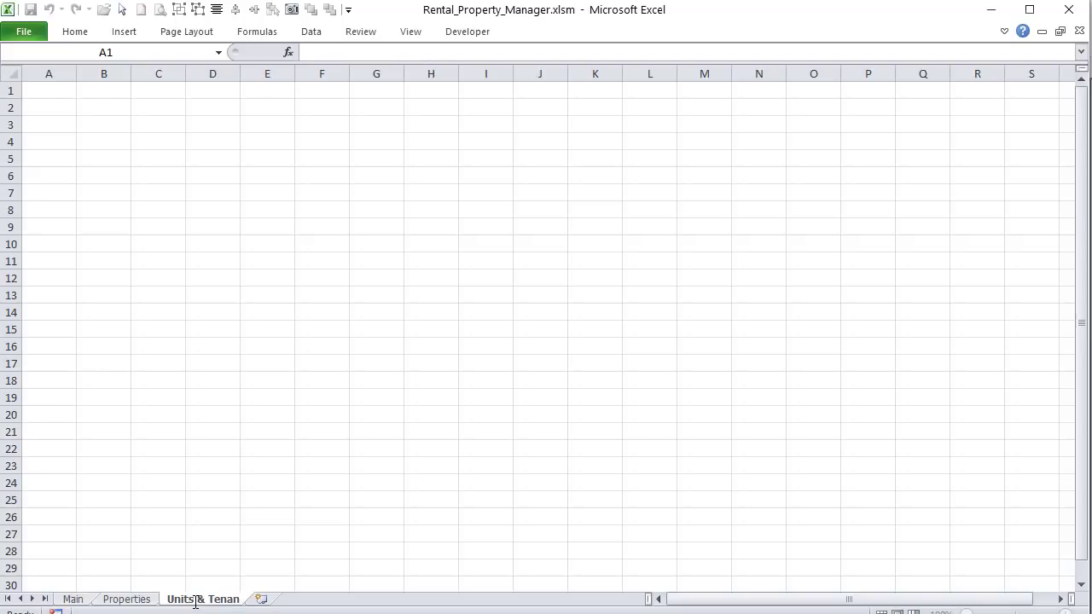
pyautogui.write('ts')
# Step: Add a worksheet after Units & Tenants and name it Transaction
pyautogui.doubleClick(278, 600)
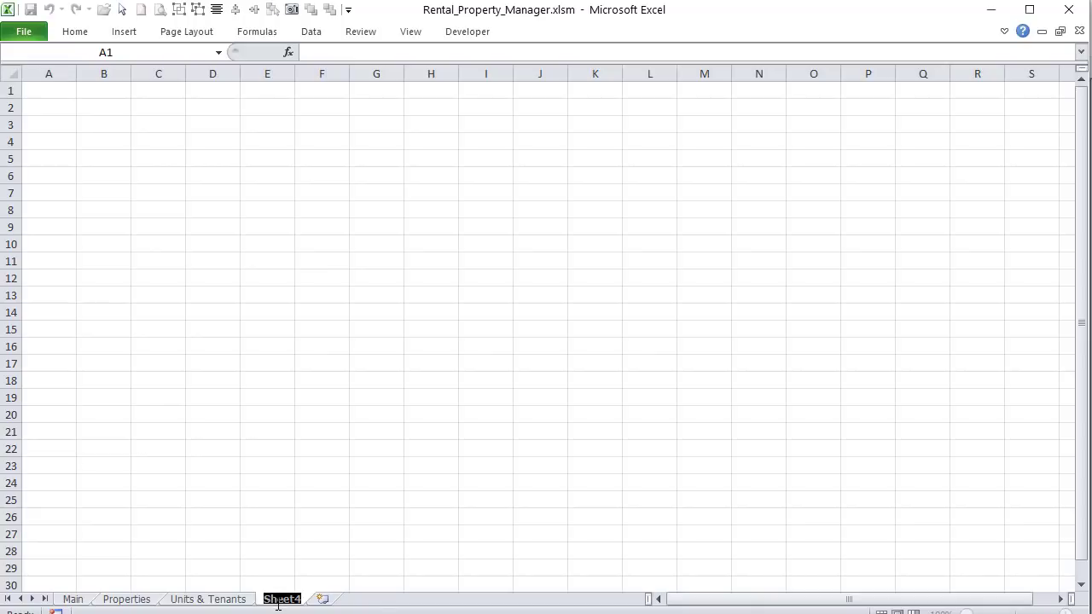
pyautogui.write('Trna')
pyautogui.press('BackSpace')
pyautogui.press('BackSpace')
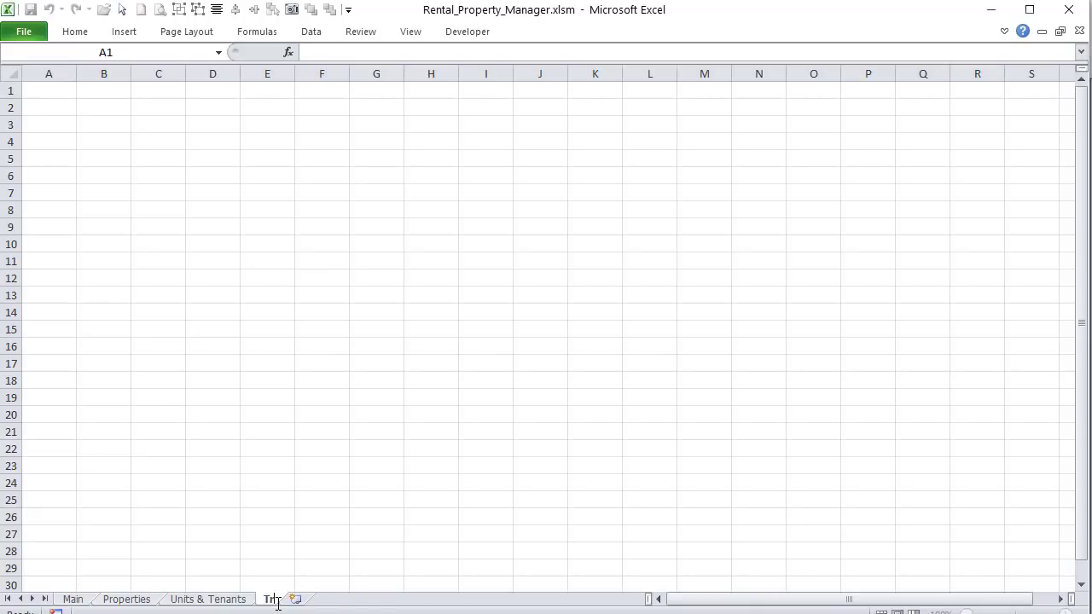
pyautogui.write('ansaction')
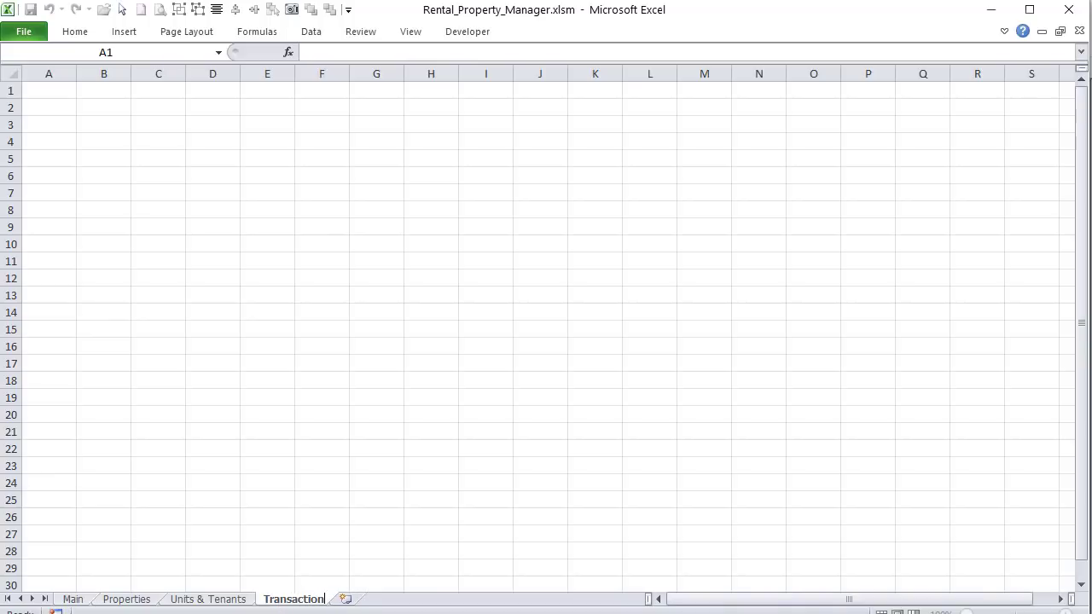
pyautogui.press('Return')
# Step: Add a worksheet after Transaction and name it Alerts & Reminders
pyautogui.doubleClick(351, 600)
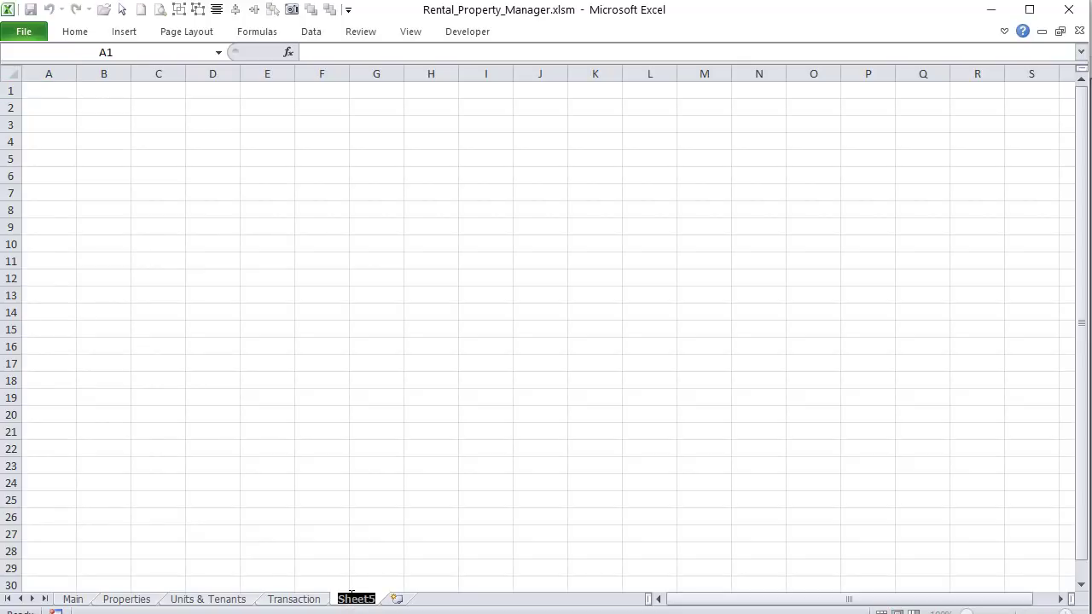
pyautogui.write('A')
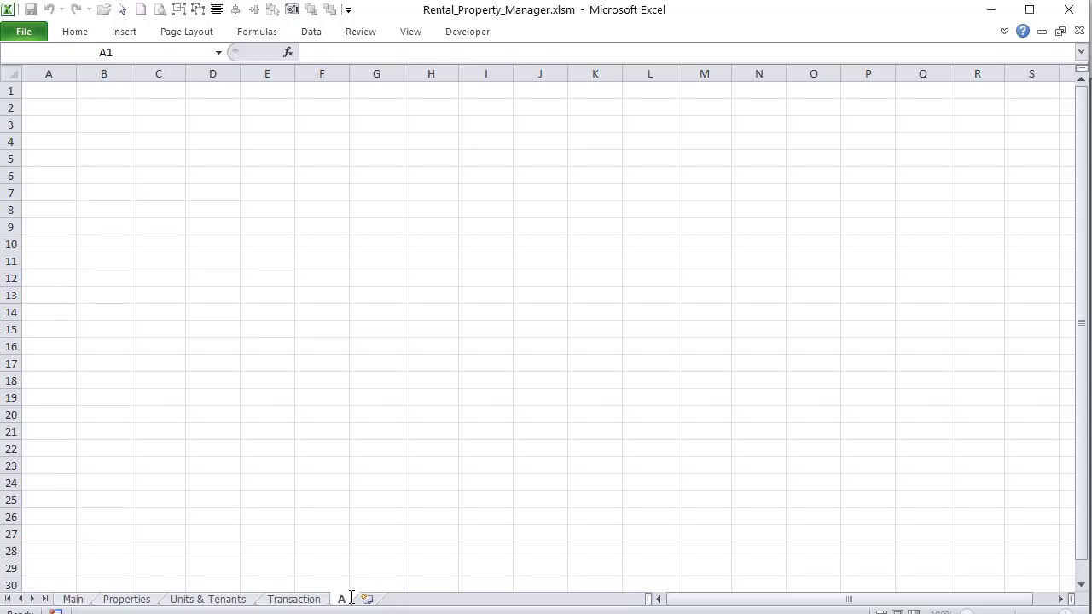
pyautogui.write('lerts & Remind')
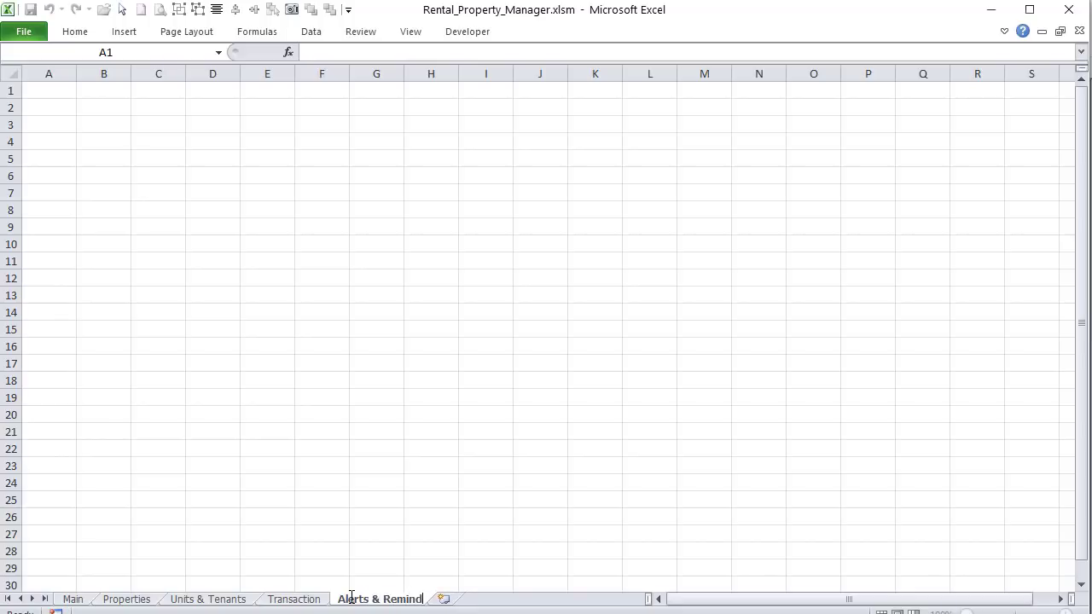
pyautogui.write('ers')
# Step: Correct the Transaction sheet's name to Transactions
pyautogui.click(134, 604)
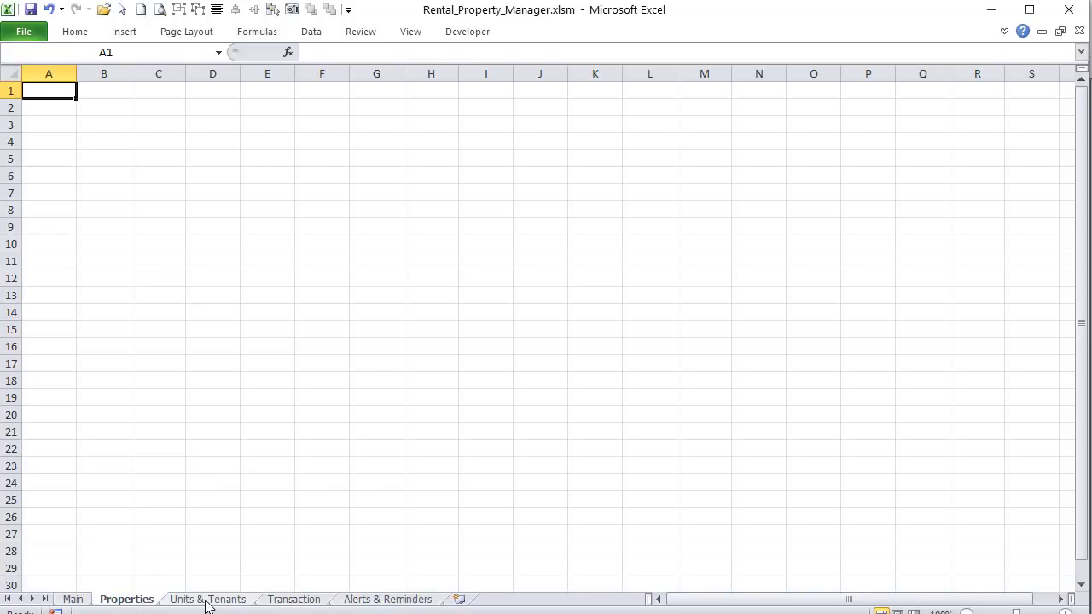
pyautogui.click(234, 604)
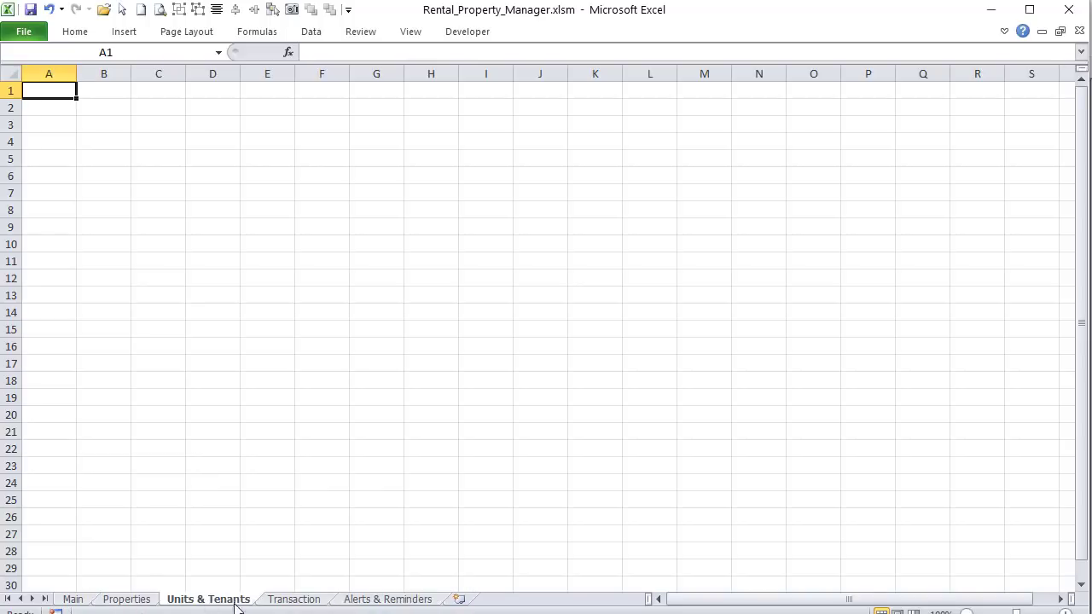
pyautogui.doubleClick(303, 600)
pyautogui.click(323, 595)
pyautogui.write('s')
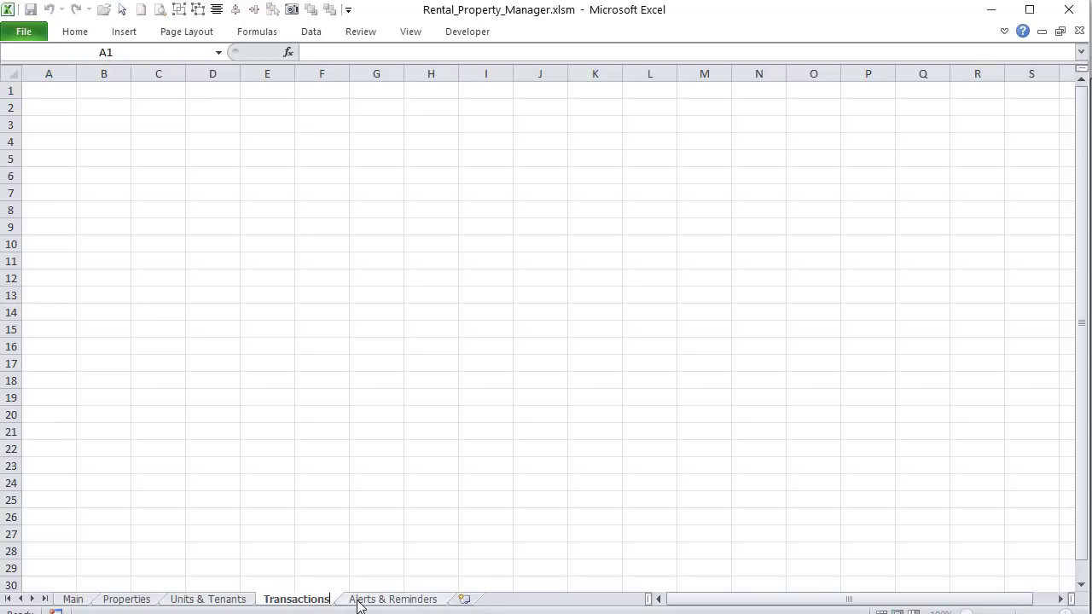
pyautogui.click(361, 601)
# Step: Insert a new worksheet after Alerts & Reminders and name it Dashboard
pyautogui.click(465, 600)
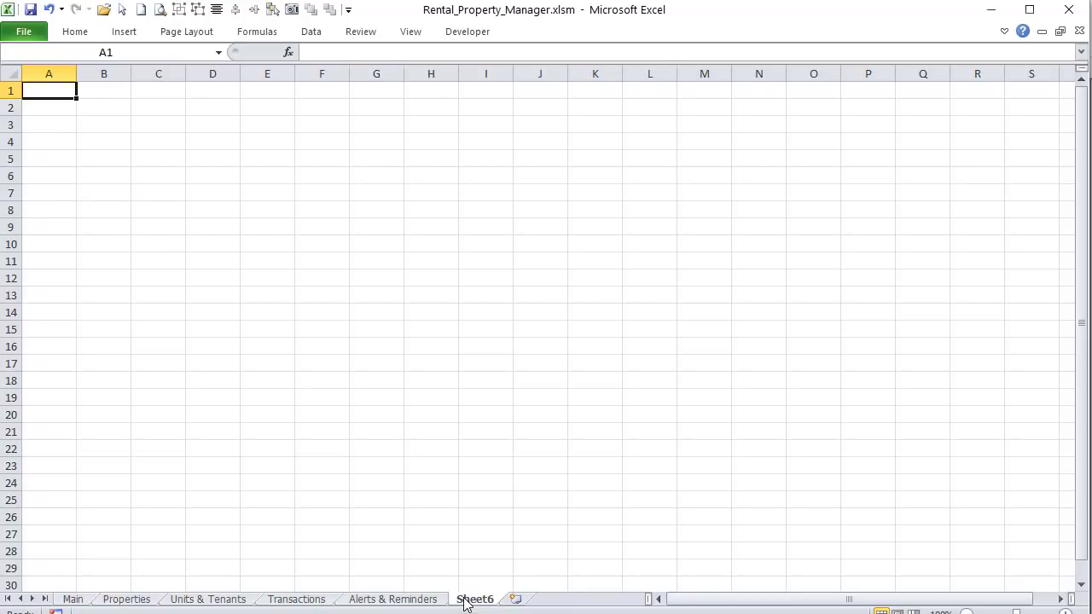
pyautogui.write('D')
pyautogui.doubleClick(465, 601)
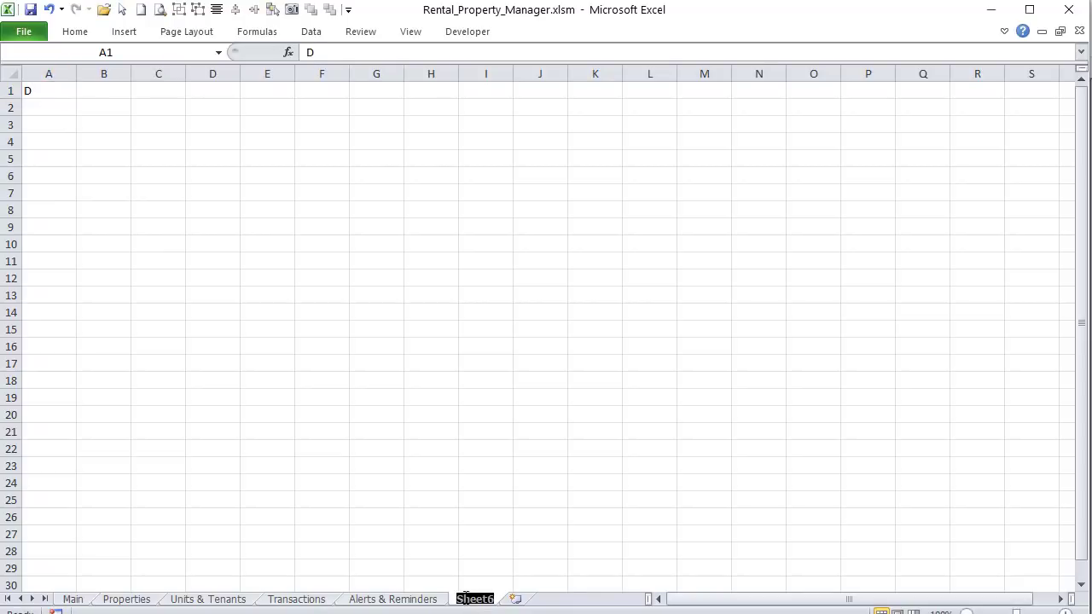
pyautogui.write('Dashboard')
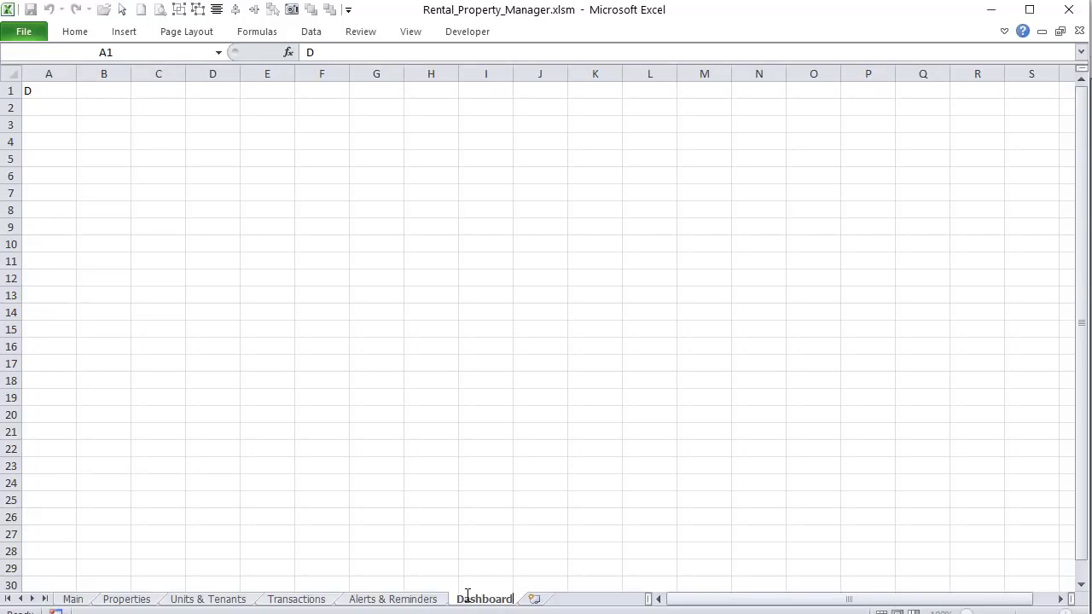
# Step: Insert a new worksheet after Dashboard and name it PropDB for the property database
pyautogui.click(534, 598)
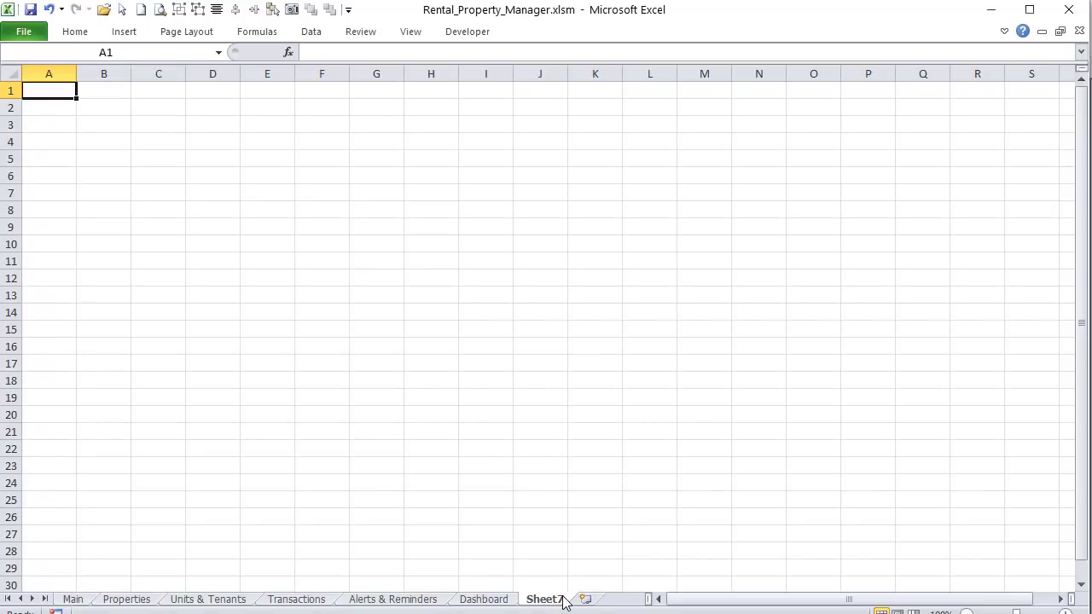
pyautogui.write('PP')
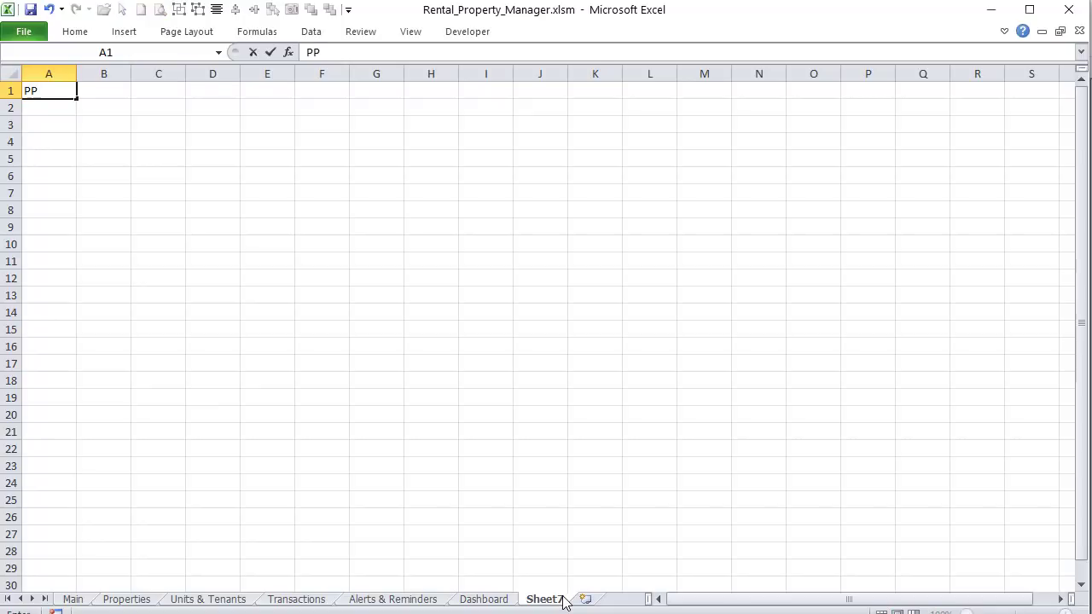
pyautogui.doubleClick(556, 598)
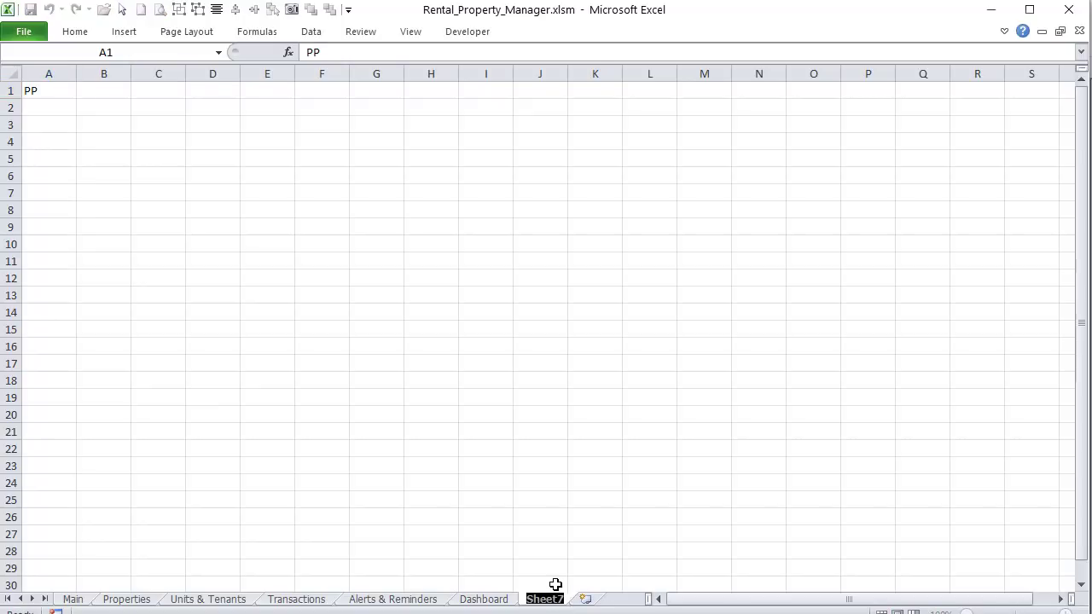
pyautogui.write('PropDB')
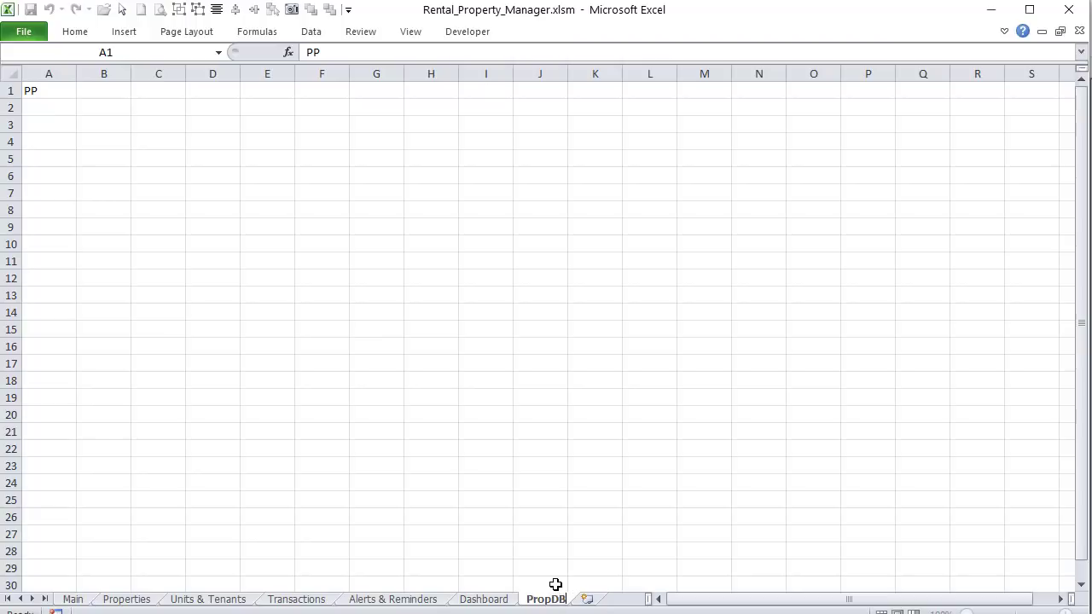
# Step: Insert a new worksheet after PropDB and name it UnitsDB
pyautogui.click(592, 602)
pyautogui.doubleClick(594, 601)
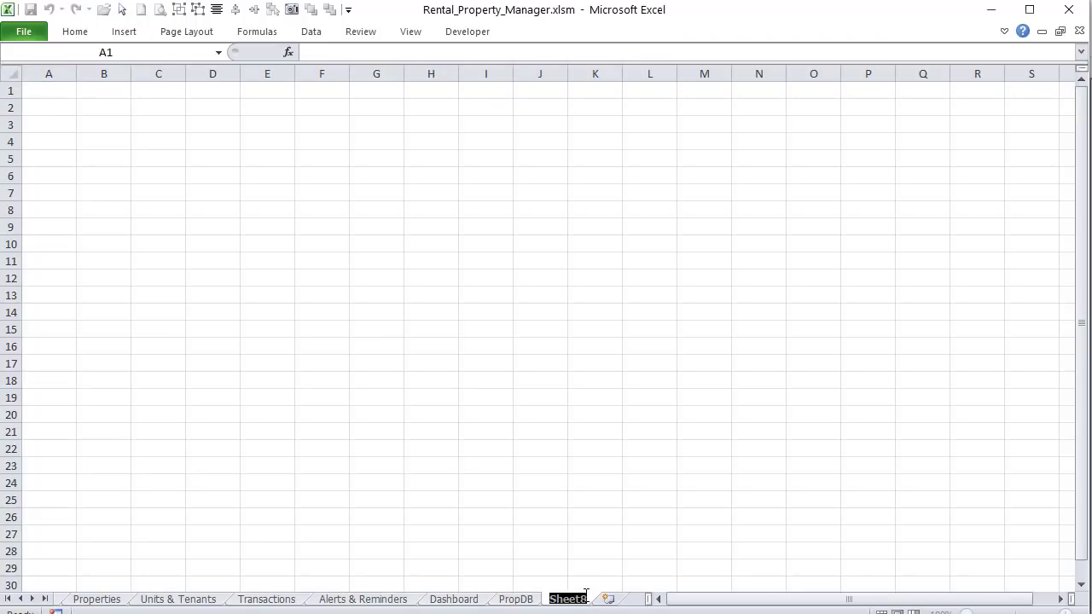
pyautogui.write('UnitsDB')
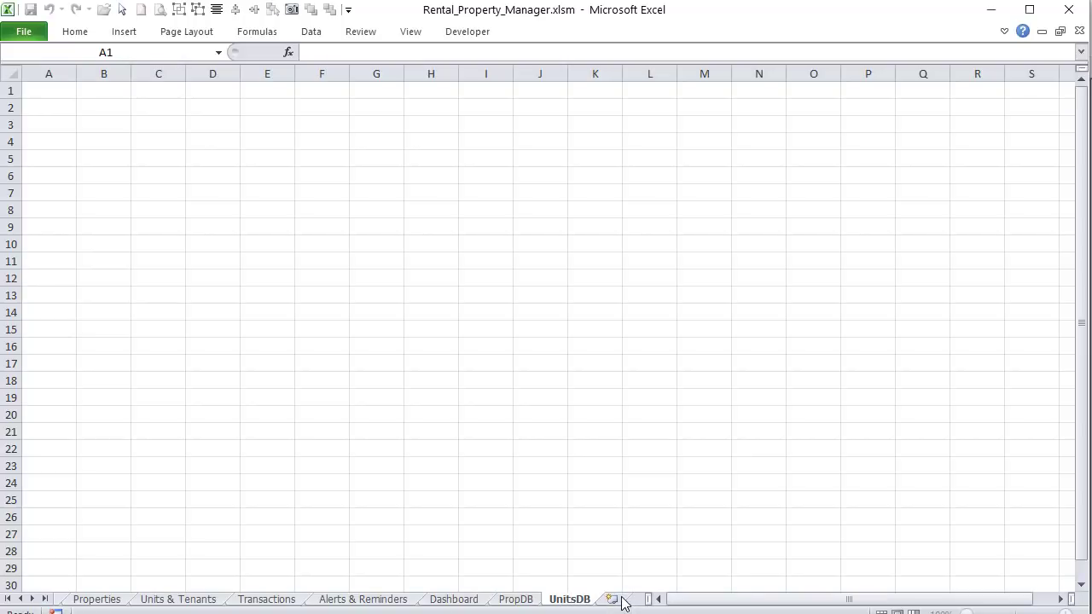
# Step: Insert a new worksheet after UnitsDB and name it TransDB
pyautogui.click(616, 599)
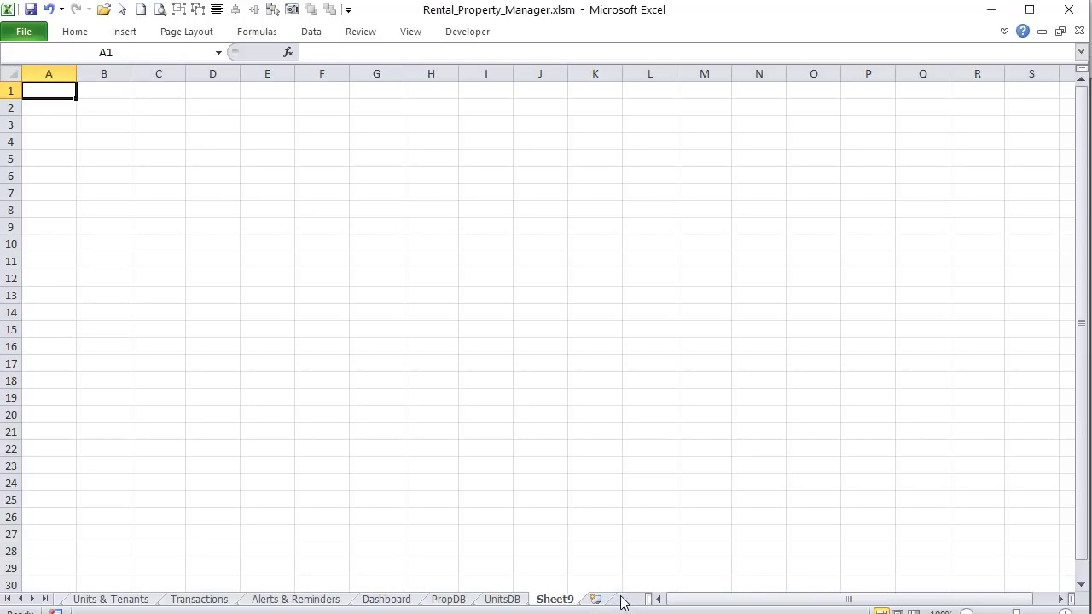
pyautogui.doubleClick(556, 599)
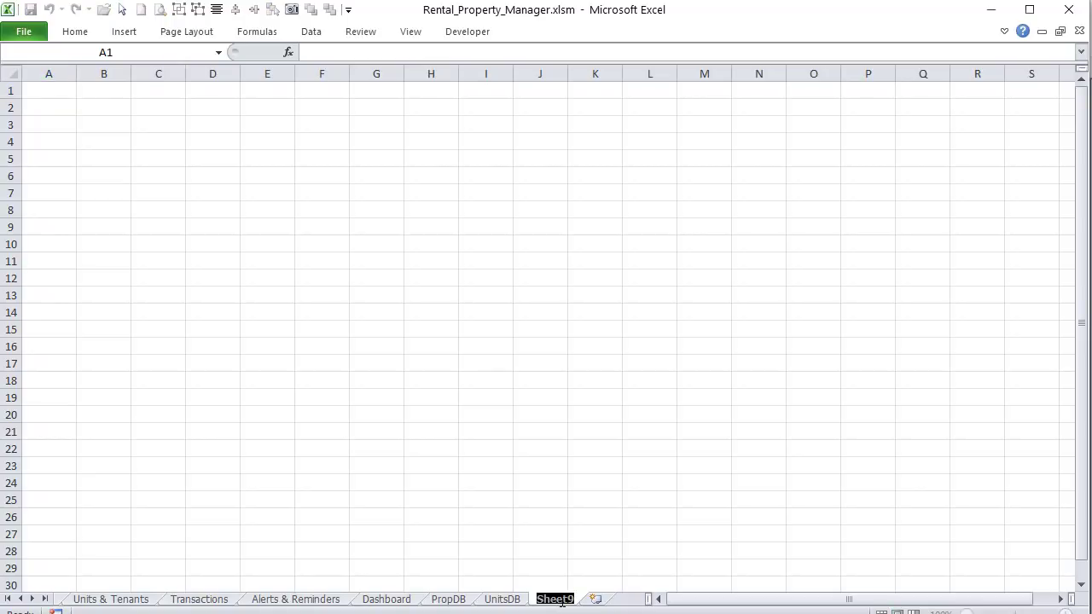
pyautogui.write('TransDB')
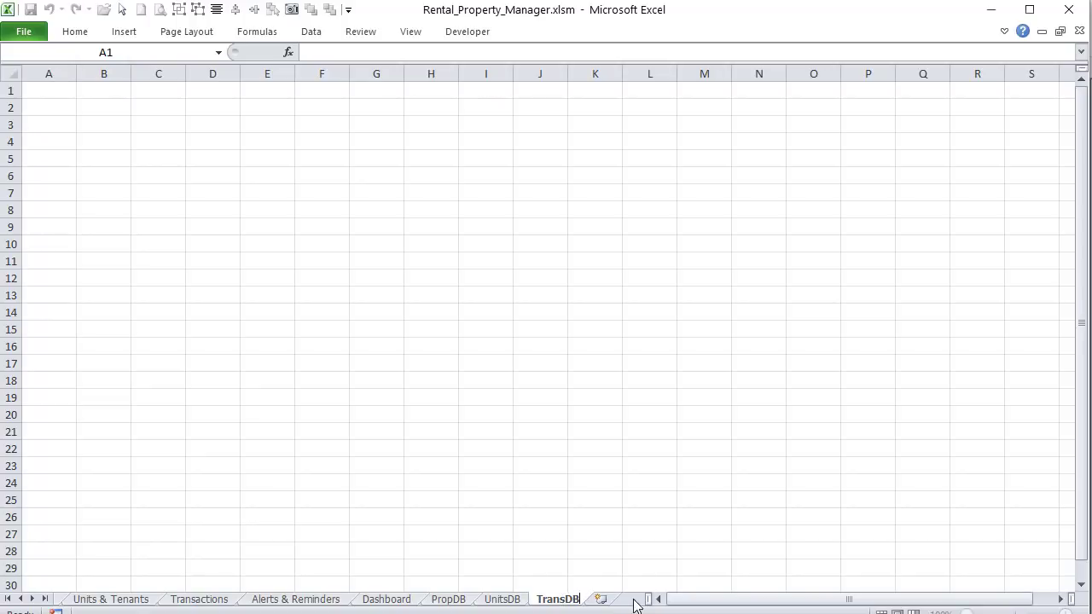
# Step: Insert a new worksheet after TransDB and name it AlertsDB
pyautogui.click(601, 599)
pyautogui.doubleClick(529, 600)
pyautogui.write('Alert')
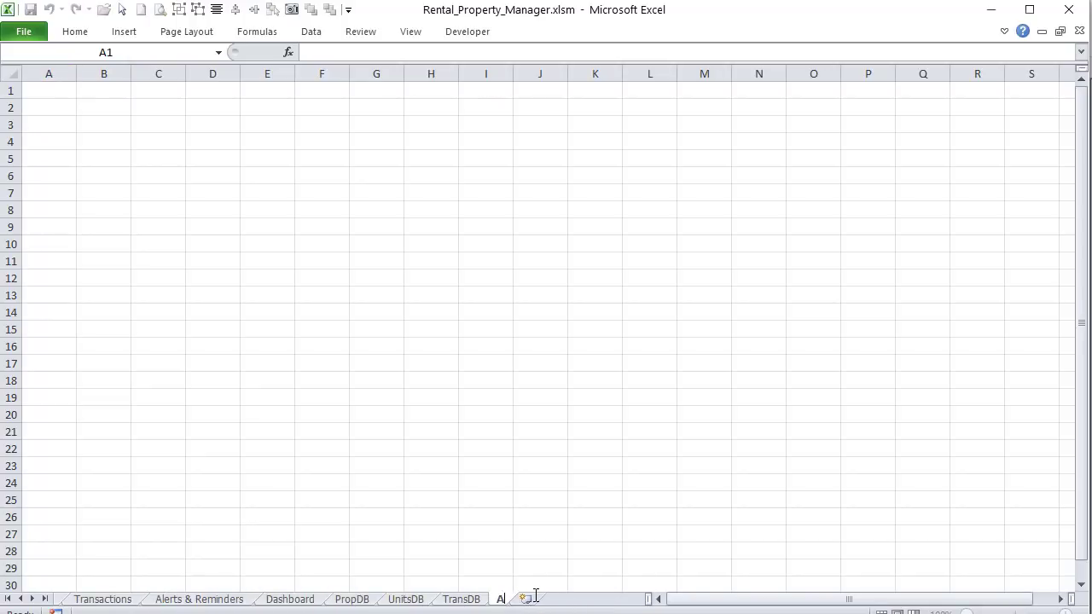
pyautogui.write('sDB')
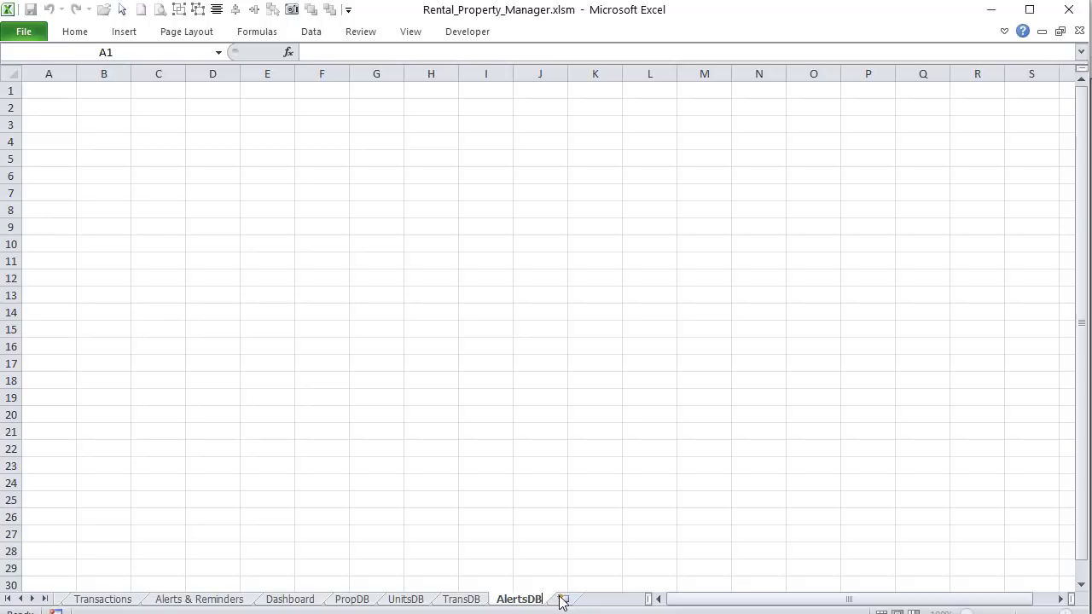
pyautogui.press('Return')
# Step: Insert a new worksheet after AlertsDB and name it AttachDB
pyautogui.click(558, 600)
pyautogui.doubleClick(560, 594)
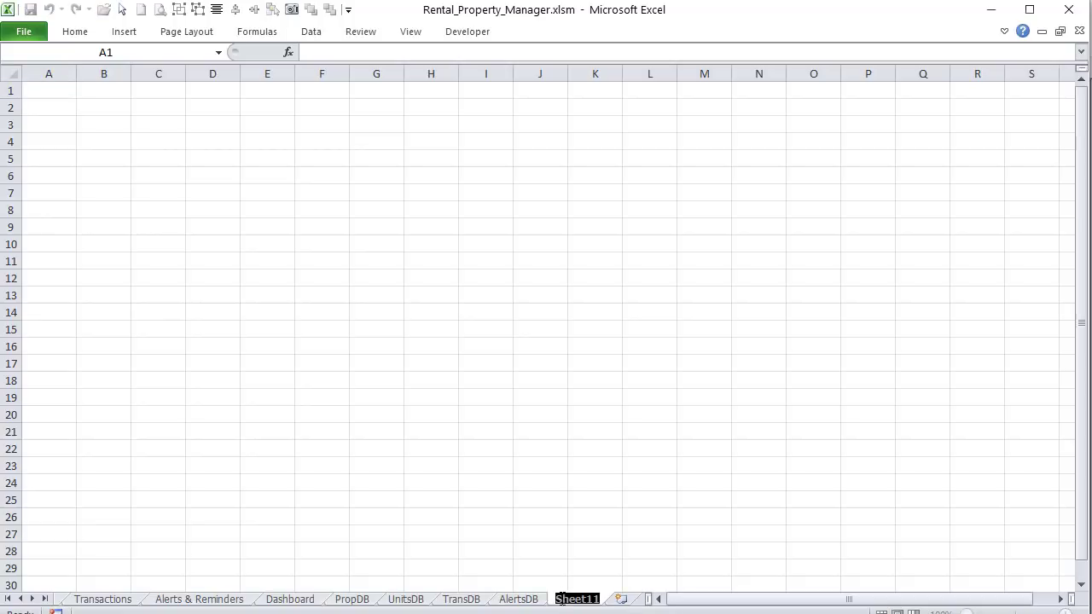
pyautogui.write('Attach')
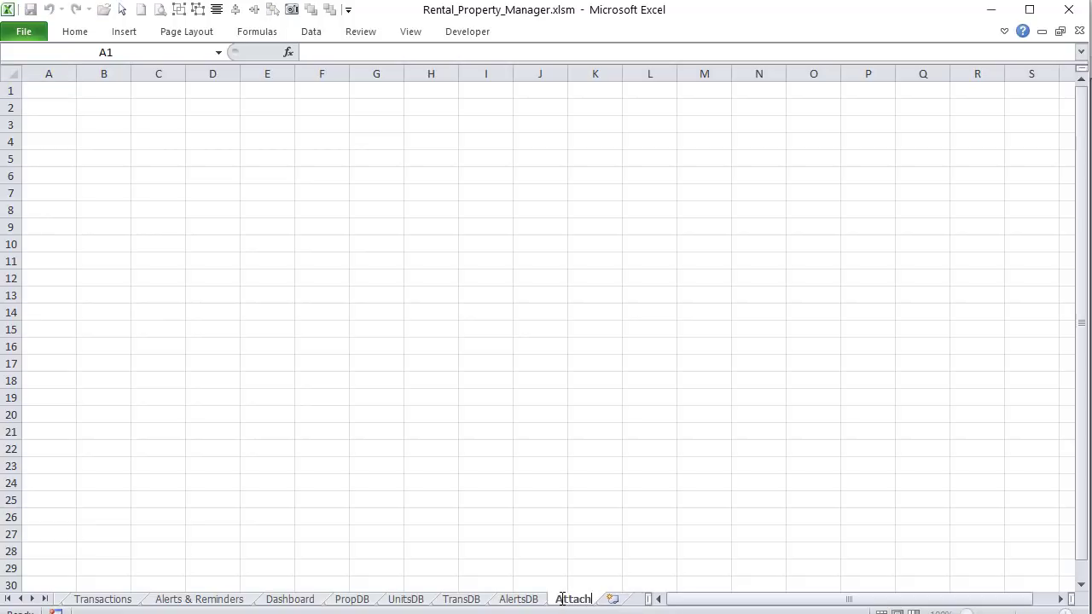
pyautogui.write('DB')
# Step: Review the worksheets from Main through AttachDB, widening the sheet tab area to fit all their names
pyautogui.click(7, 600)
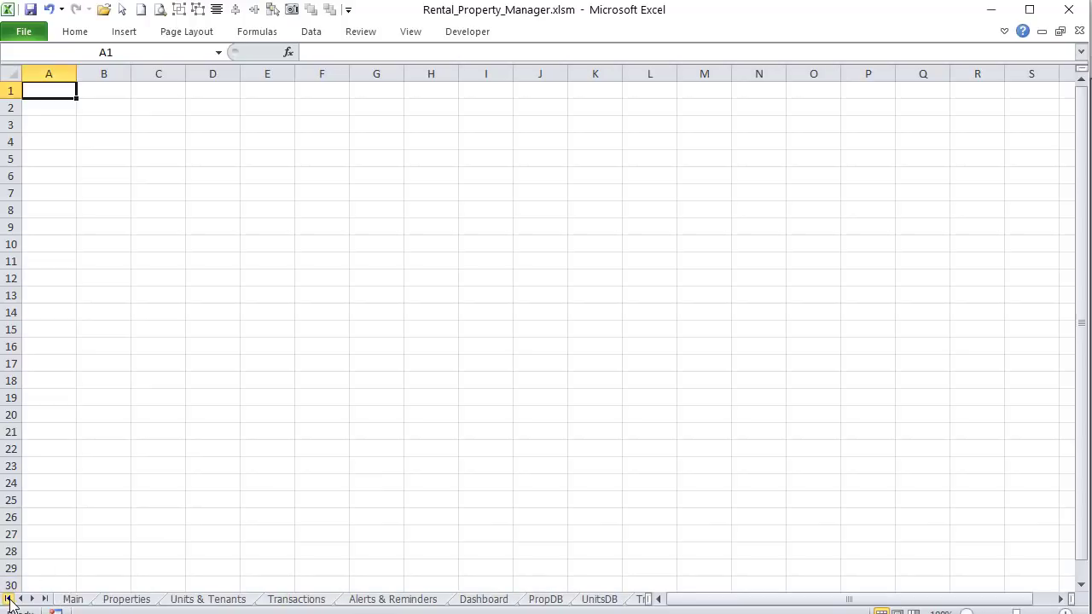
pyautogui.click(73, 599)
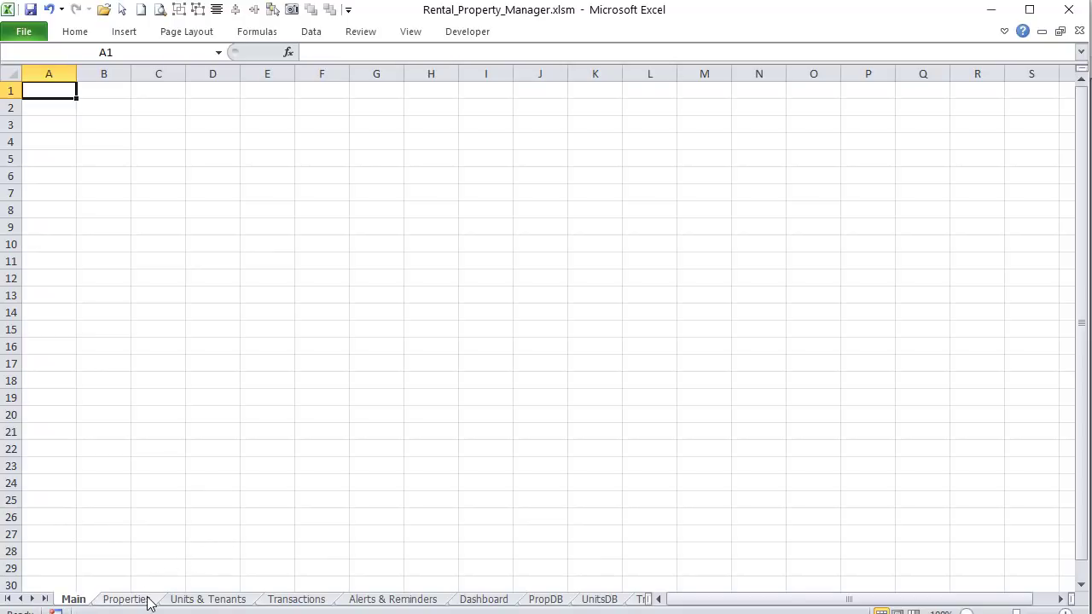
pyautogui.click(208, 600)
pyautogui.click(311, 602)
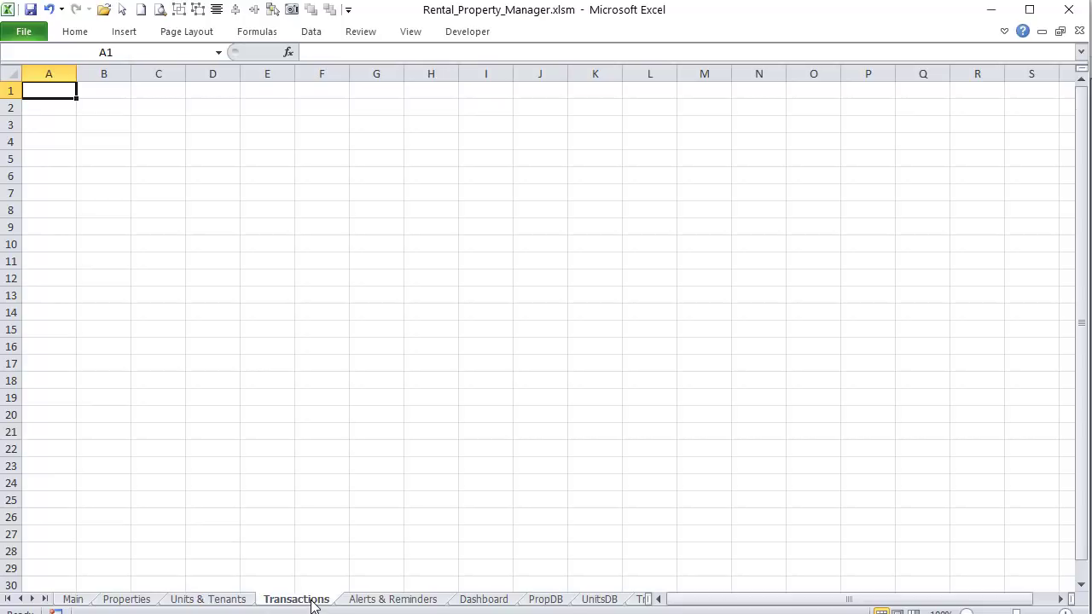
pyautogui.click(359, 602)
pyautogui.click(474, 601)
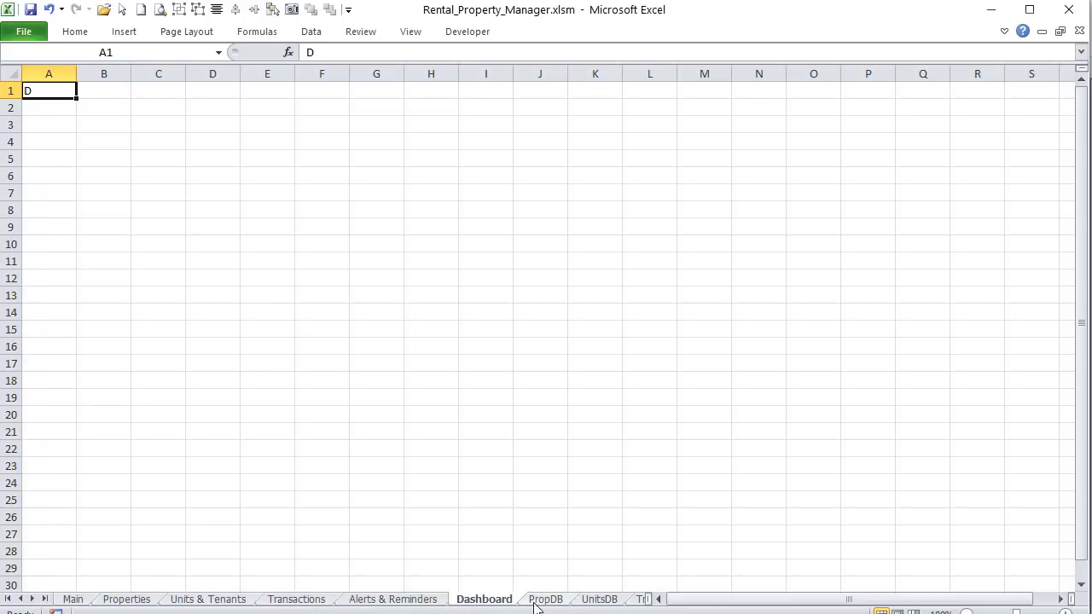
pyautogui.moveTo(646, 599); pyautogui.dragTo(785, 599)
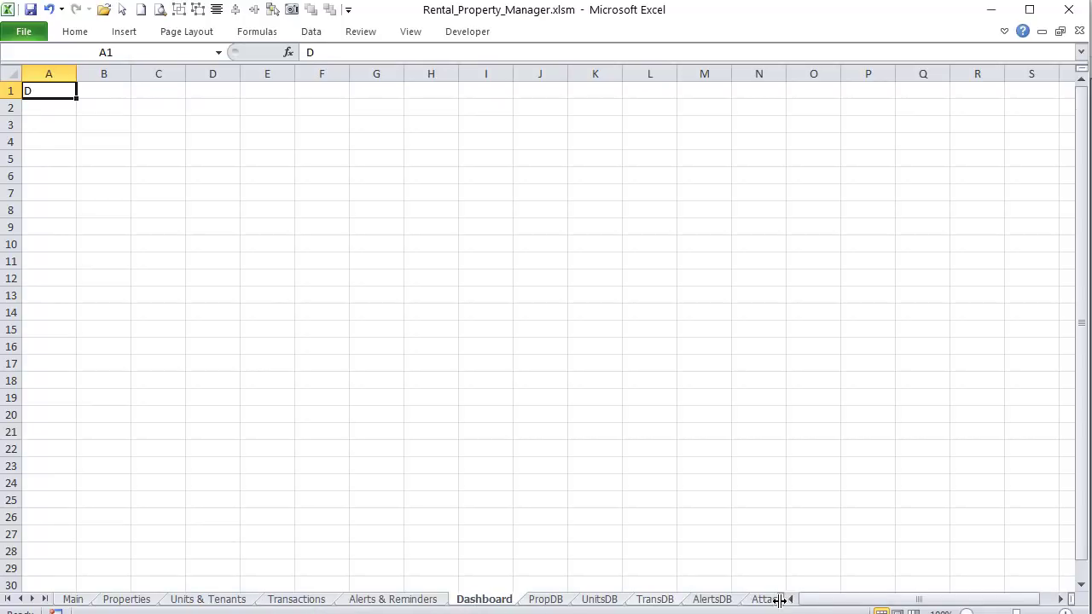
pyautogui.click(546, 600)
pyautogui.click(609, 600)
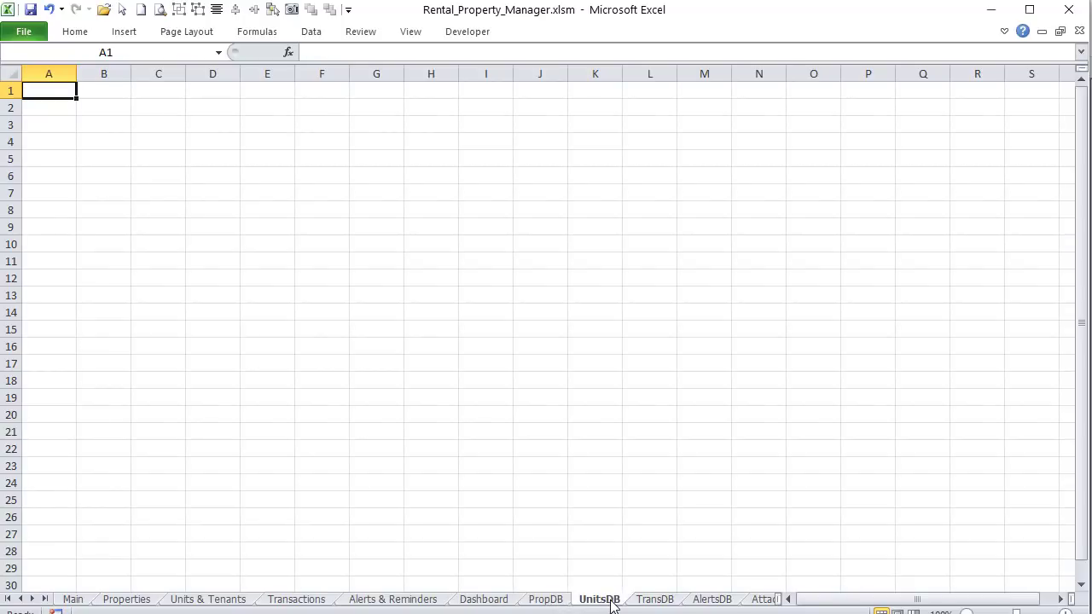
pyautogui.click(665, 600)
pyautogui.click(709, 600)
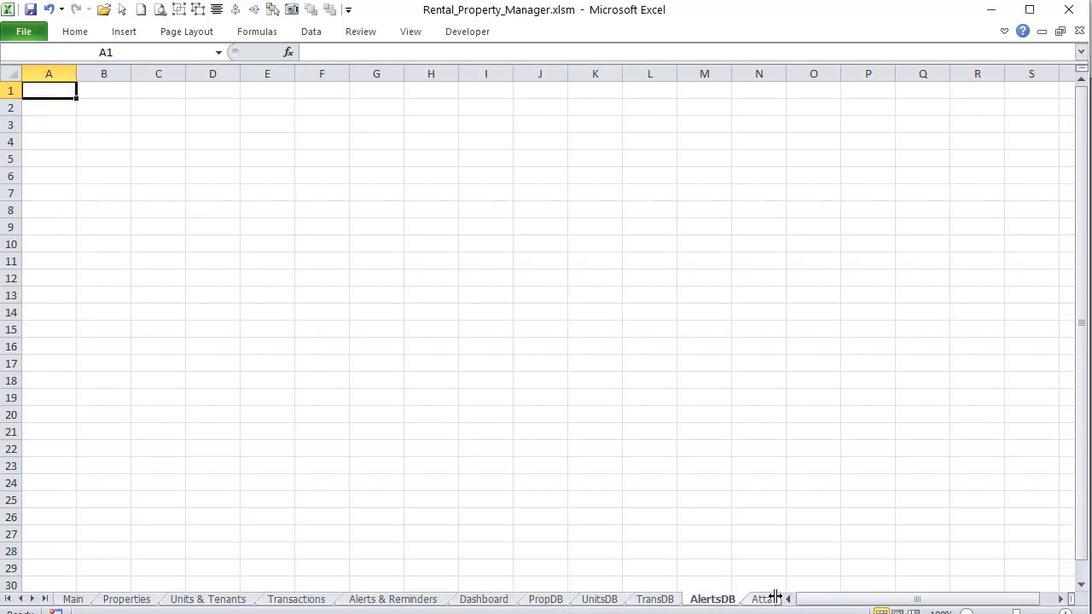
pyautogui.moveTo(785, 598); pyautogui.dragTo(850, 598)
pyautogui.click(791, 600)
# Step: Enter the title RENTAL PROPERTY MANAGER in cell A1 of the Main sheet
pyautogui.click(72, 599)
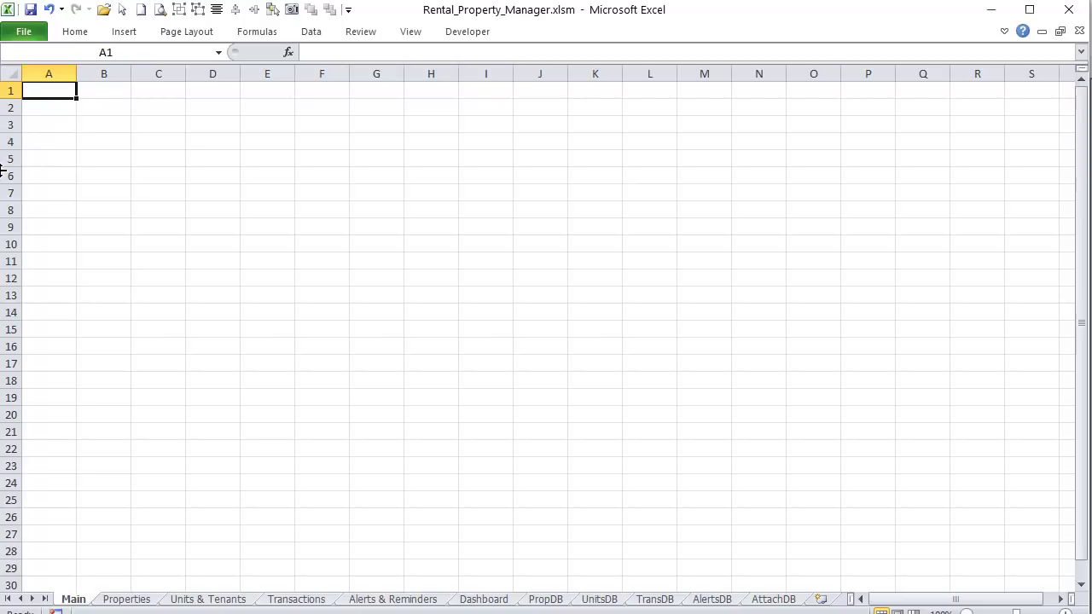
pyautogui.write('RENTAL PRO')
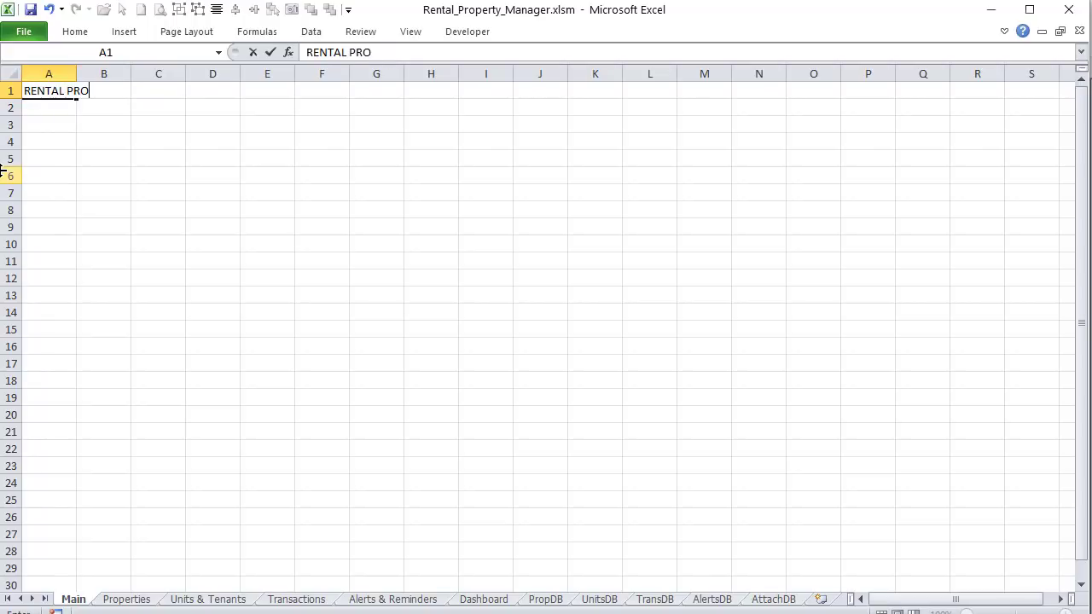
pyautogui.write('PERTY MANAG')
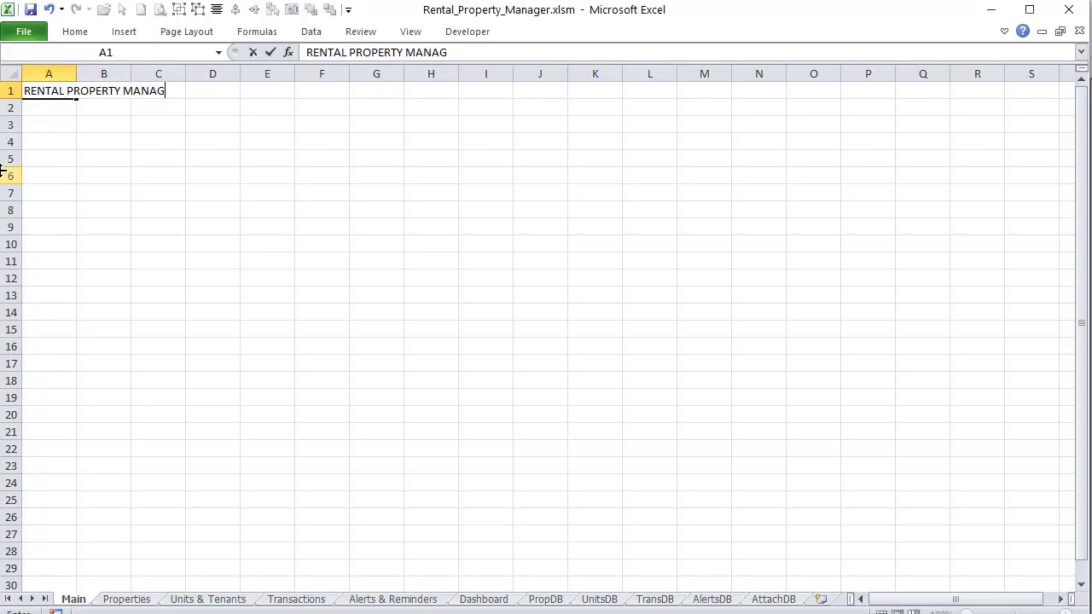
pyautogui.write('ER')
pyautogui.press('Return')
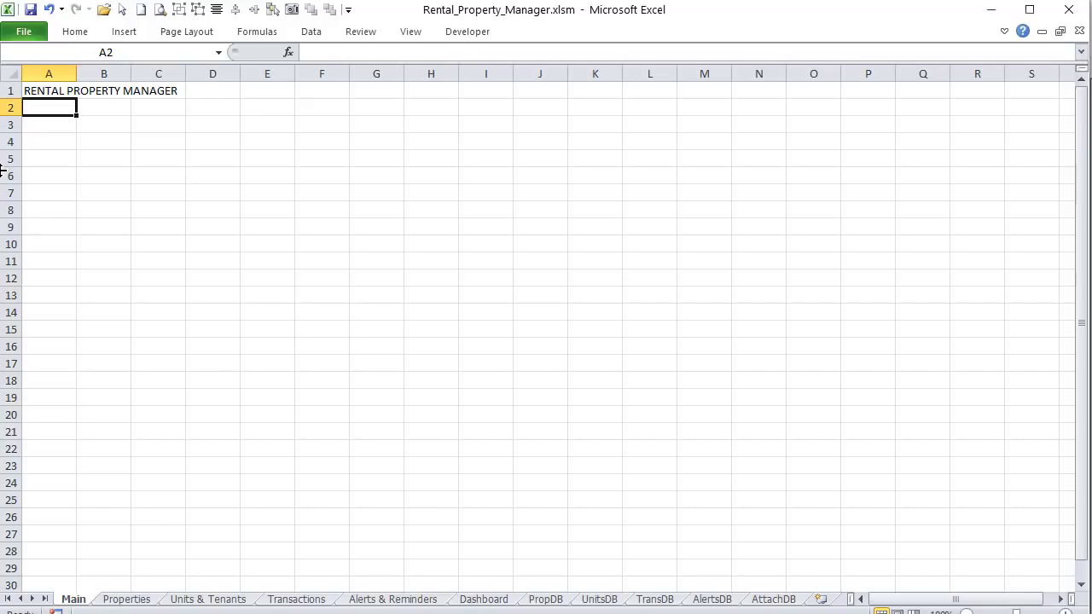
# Step: Make row 1 of the Main sheet taller and set the title in A1 to font size 30
pyautogui.moveTo(14, 99); pyautogui.dragTo(15, 126)
pyautogui.click(34, 95)
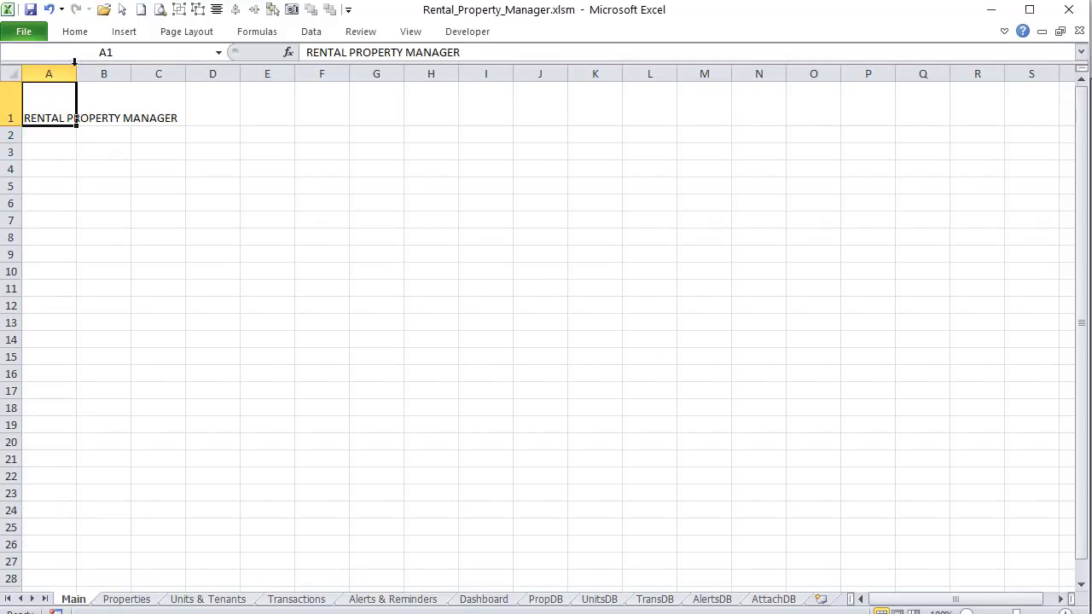
pyautogui.click(76, 31)
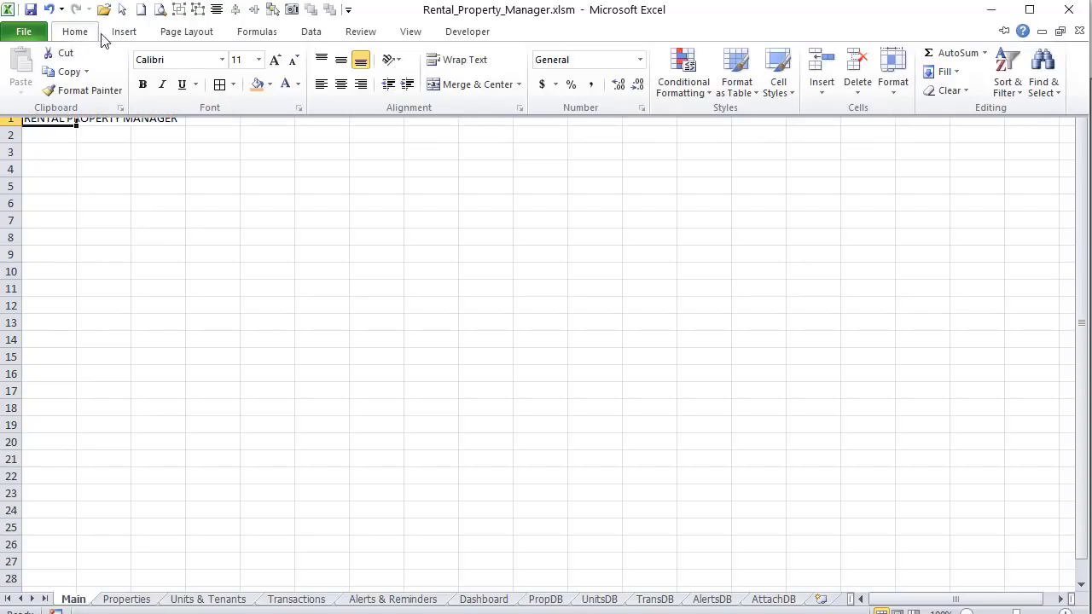
pyautogui.click(248, 58)
pyautogui.write('30')
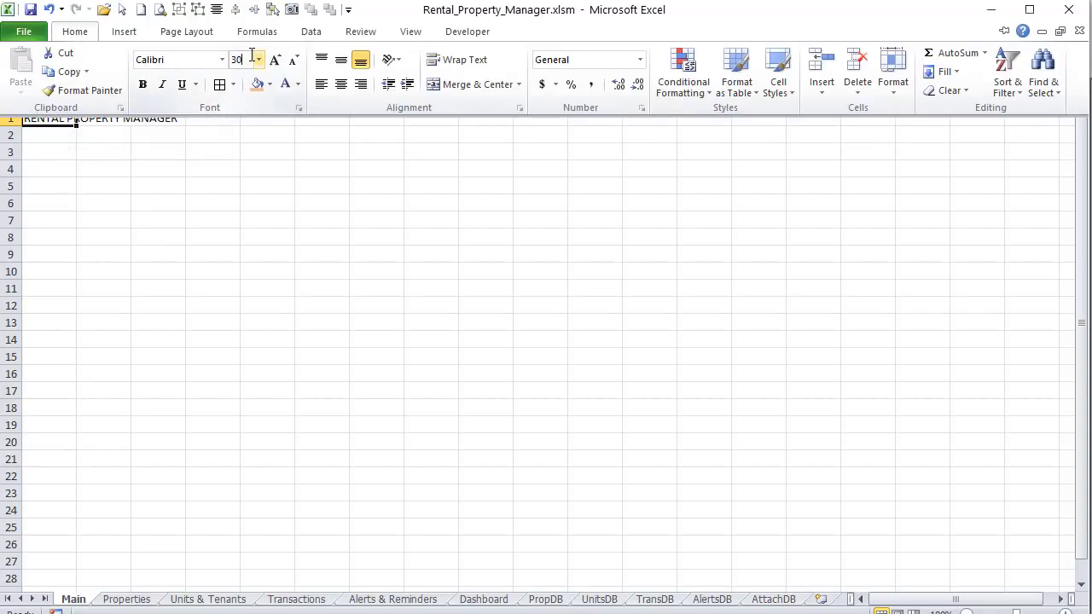
pyautogui.press('Return')
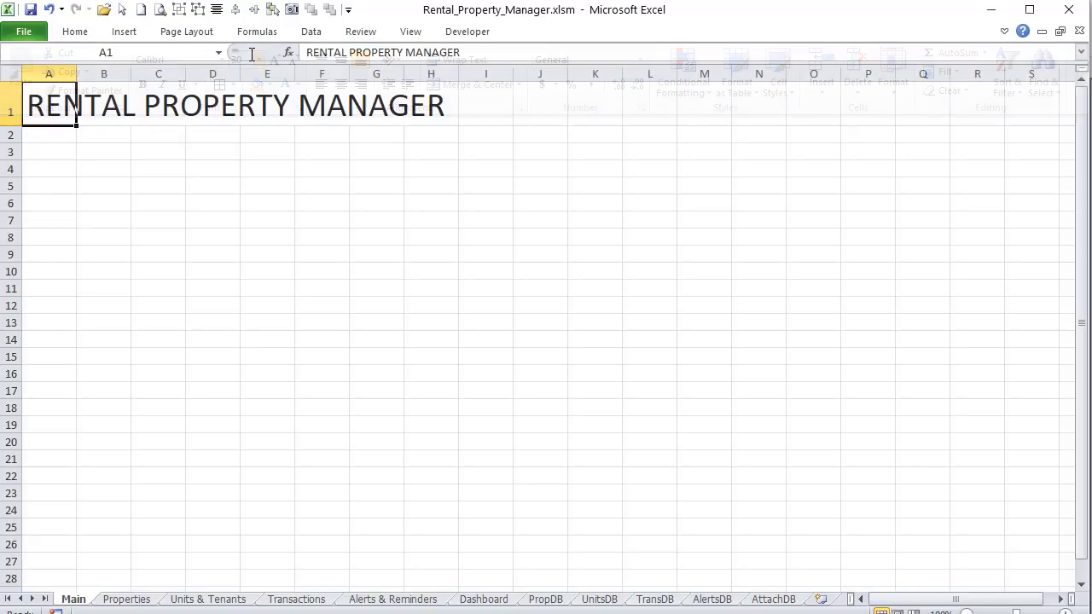
# Step: Format the title in A1 with the Arial Rounded MT Bold font, bold style and the standard blue font color
pyautogui.click(1003, 31)
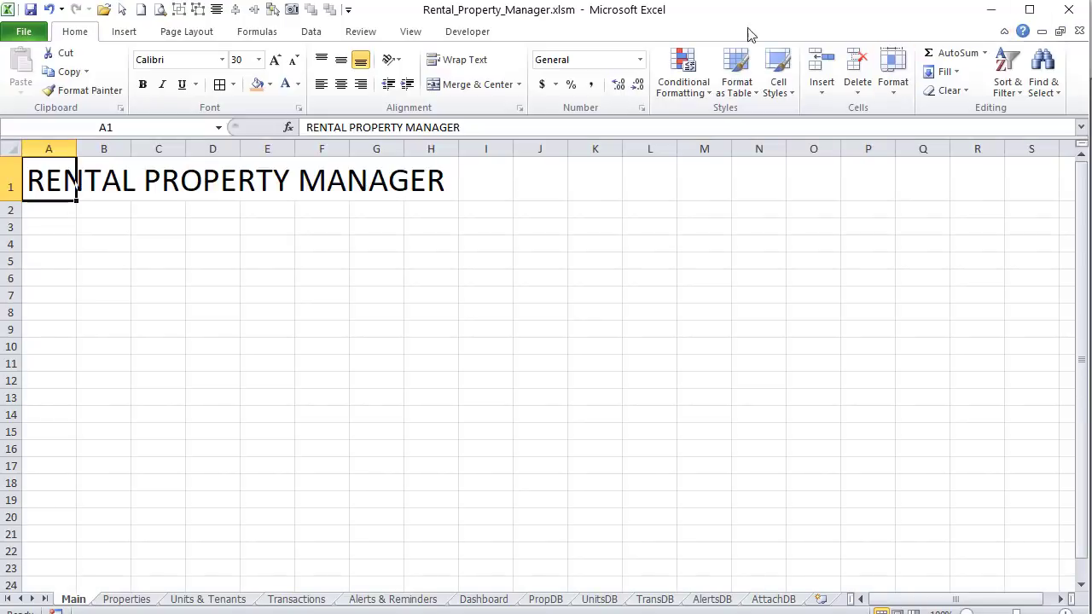
pyautogui.click(223, 60)
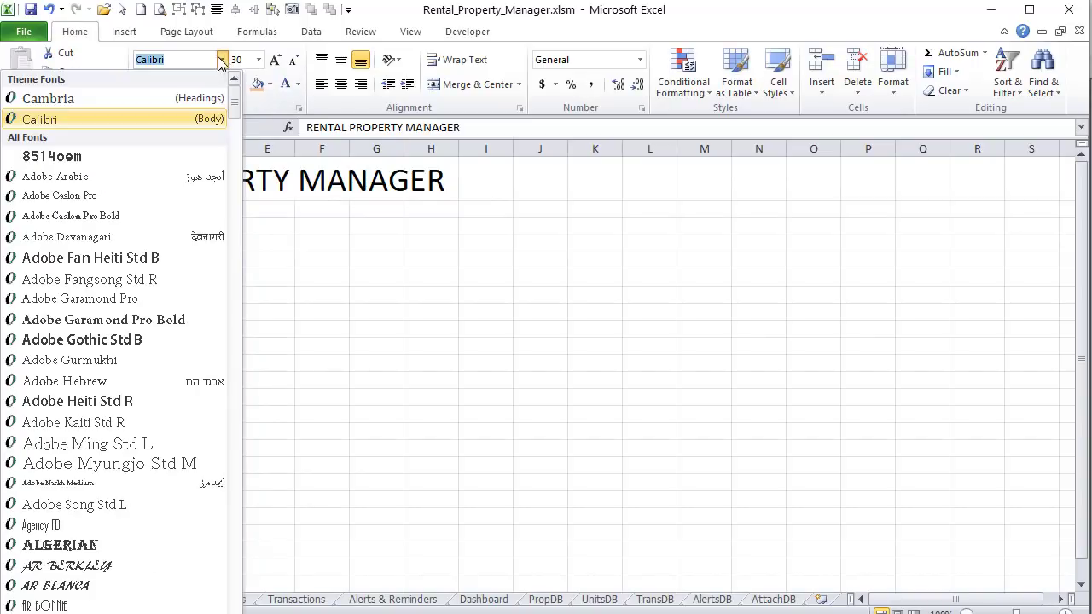
pyautogui.scroll(-7, 75, 435)
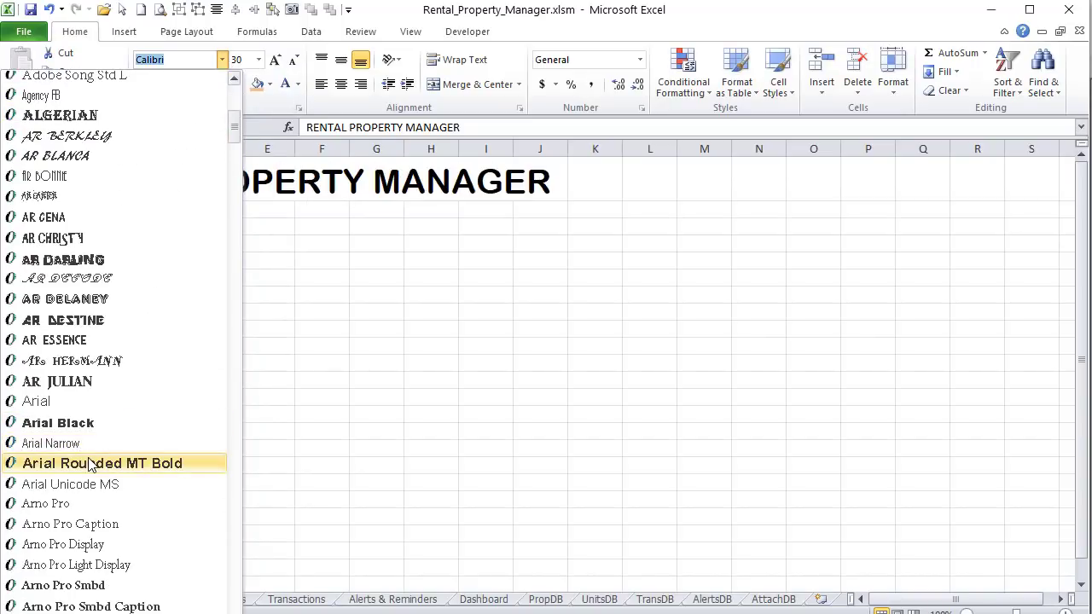
pyautogui.click(100, 463)
pyautogui.click(144, 85)
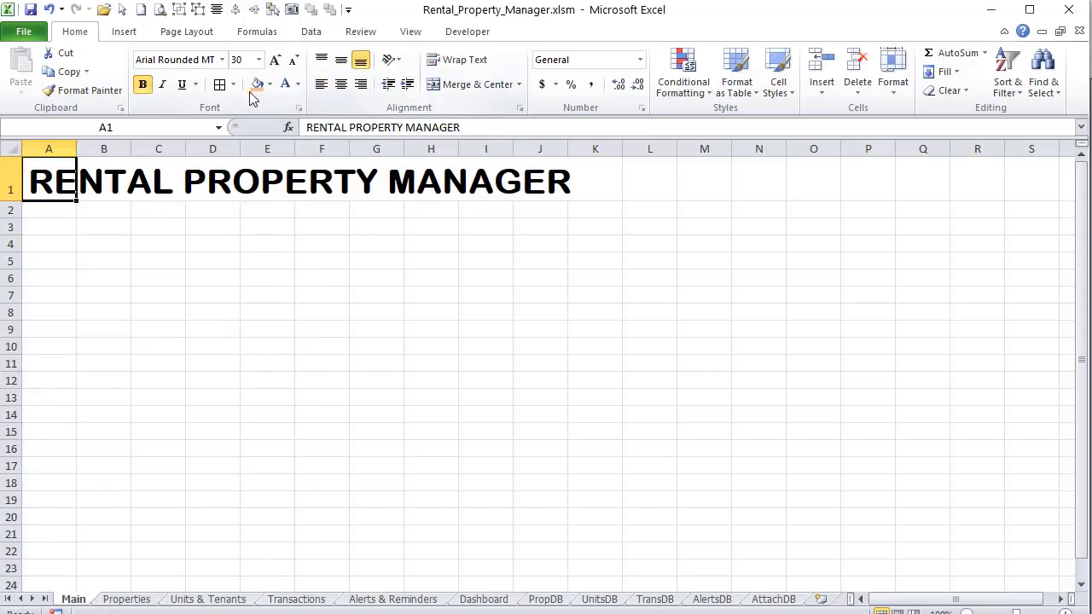
pyautogui.click(297, 84)
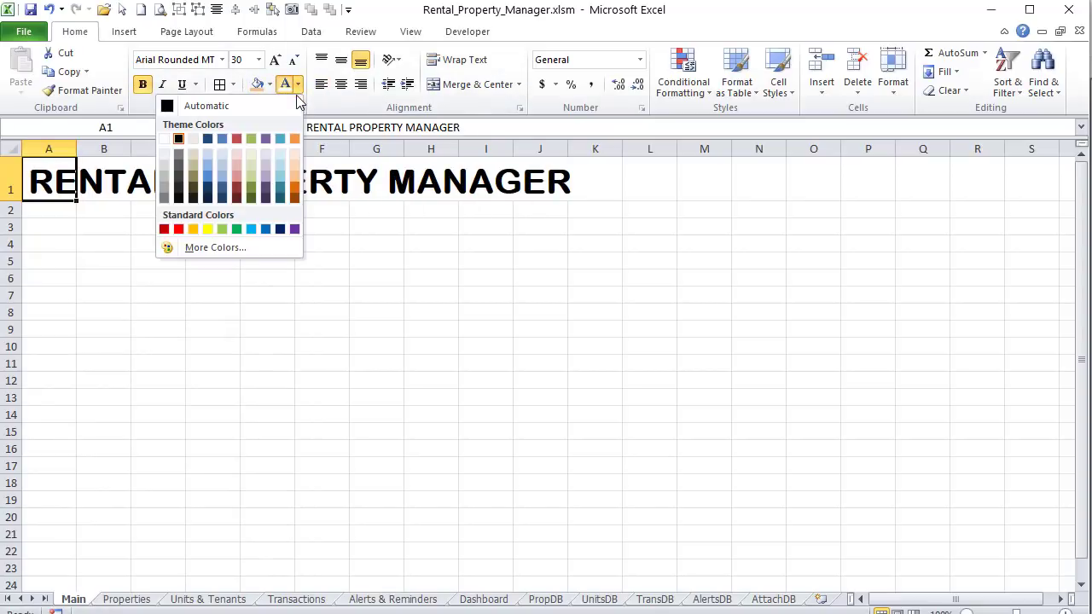
pyautogui.click(265, 228)
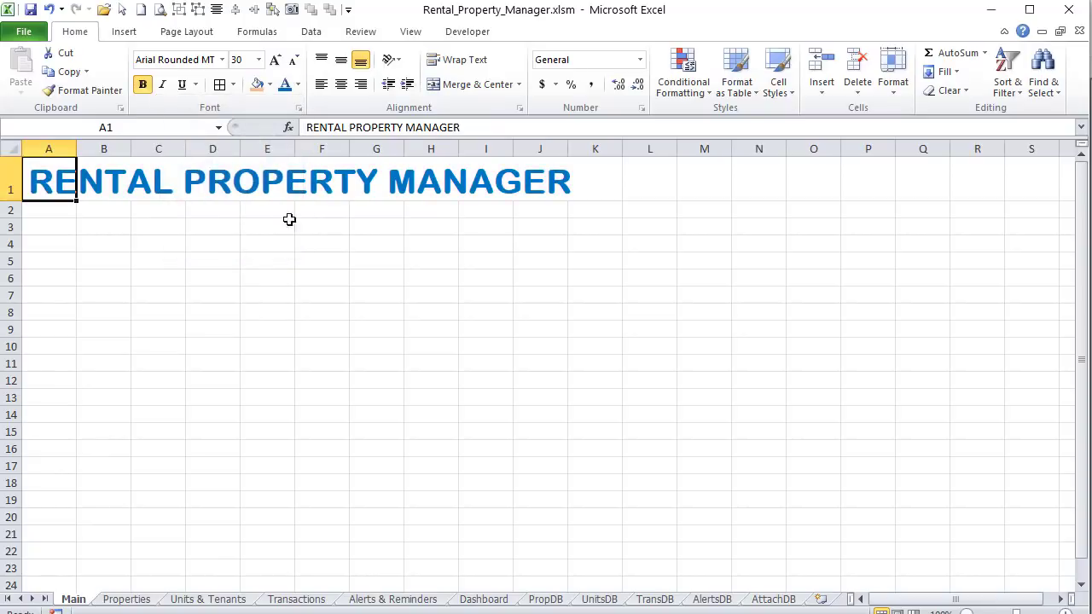
pyautogui.moveTo(49, 178); pyautogui.dragTo(122, 167)
pyautogui.rightClick(123, 169)
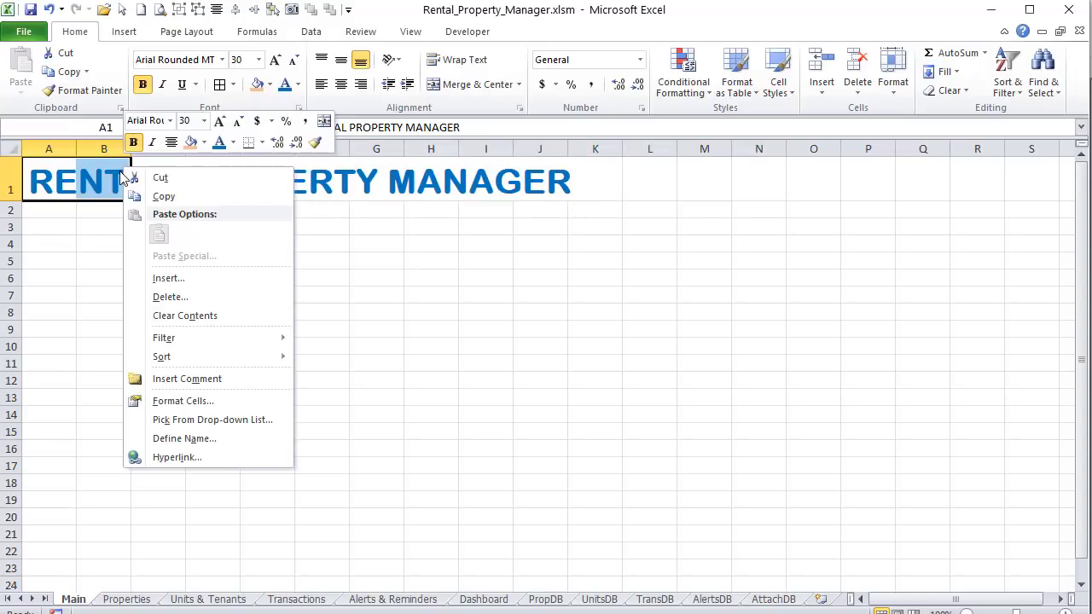
pyautogui.click(201, 401)
pyautogui.moveTo(236, 215); pyautogui.dragTo(651, 169)
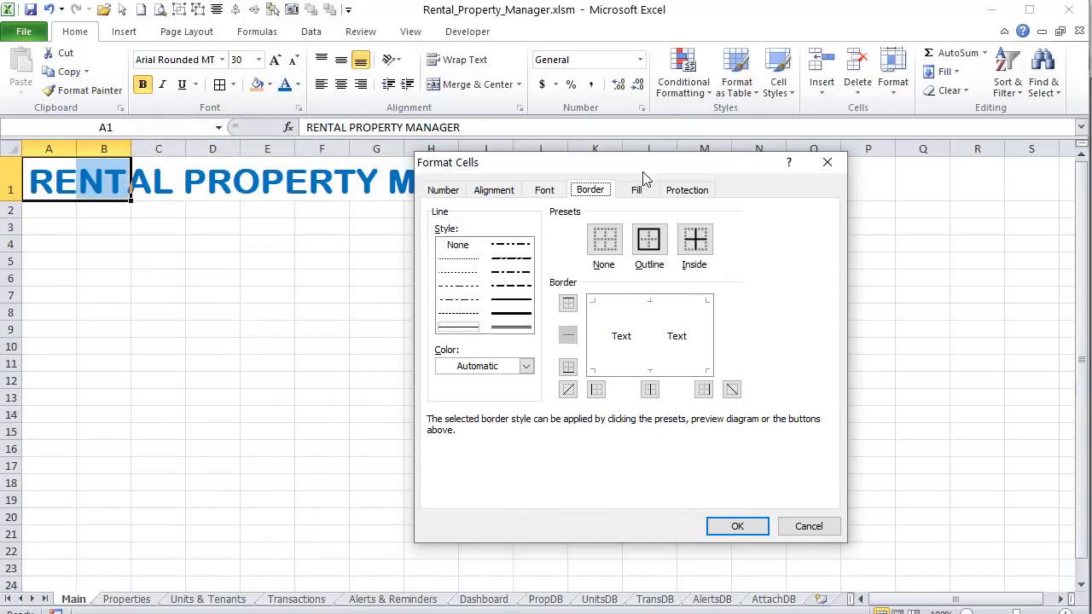
pyautogui.click(639, 191)
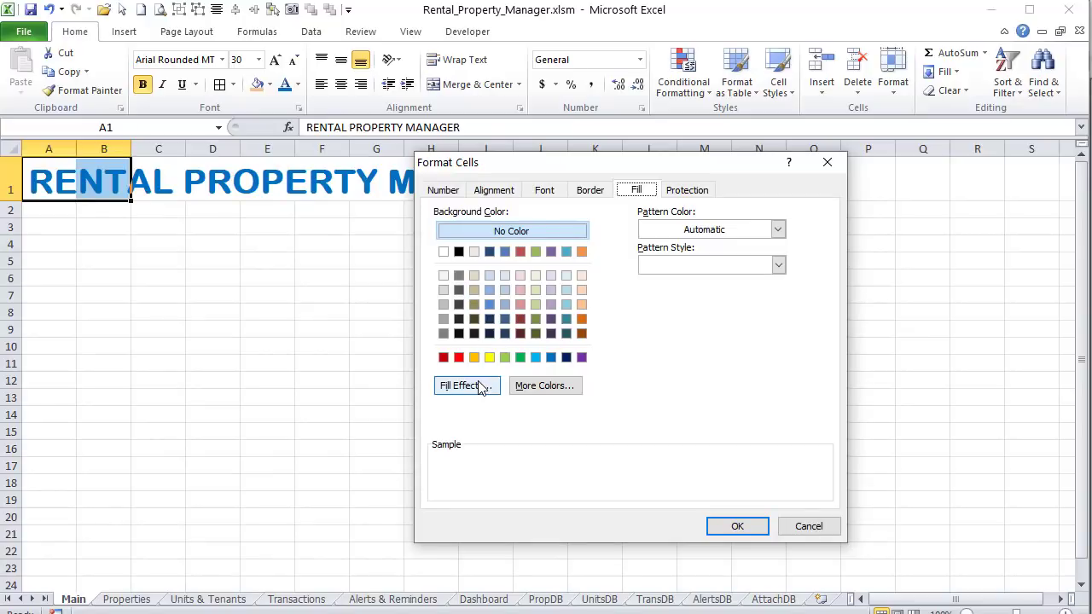
pyautogui.click(810, 521)
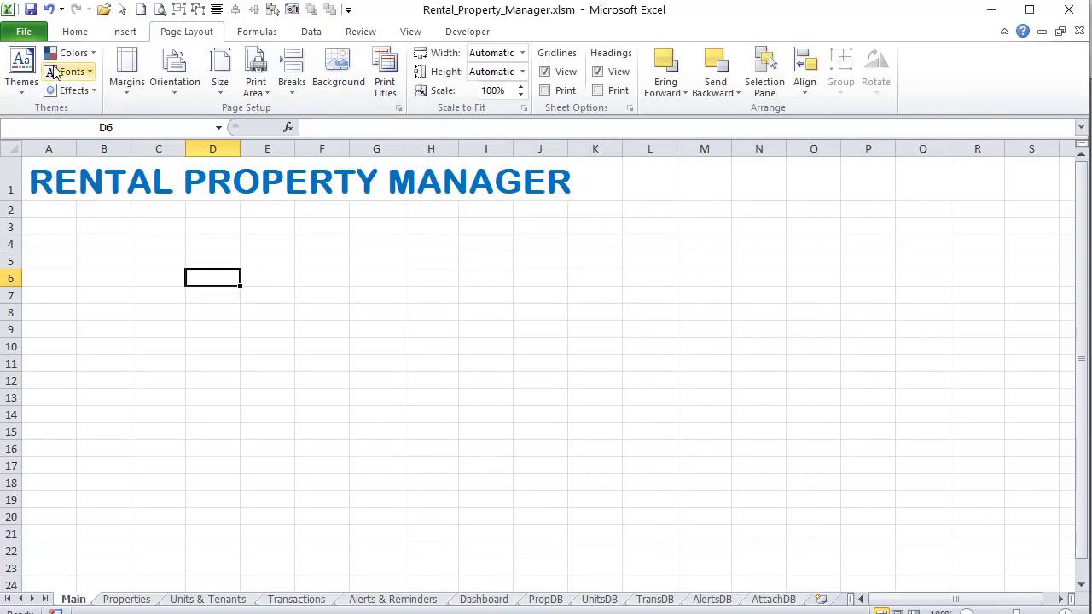
# Step: Apply the custom EFF Theme to the workbook
pyautogui.click(22, 68)
pyautogui.click(36, 146)
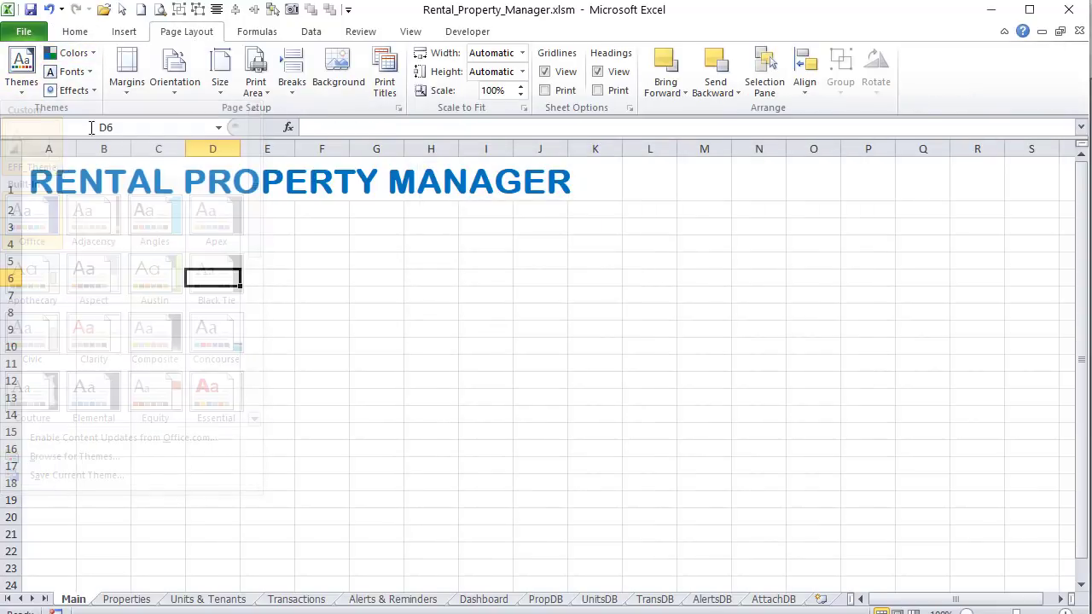
# Step: Fill cells A1:B1 with a horizontal two-color gradient from medium gray to a lighter gray
pyautogui.click(83, 31)
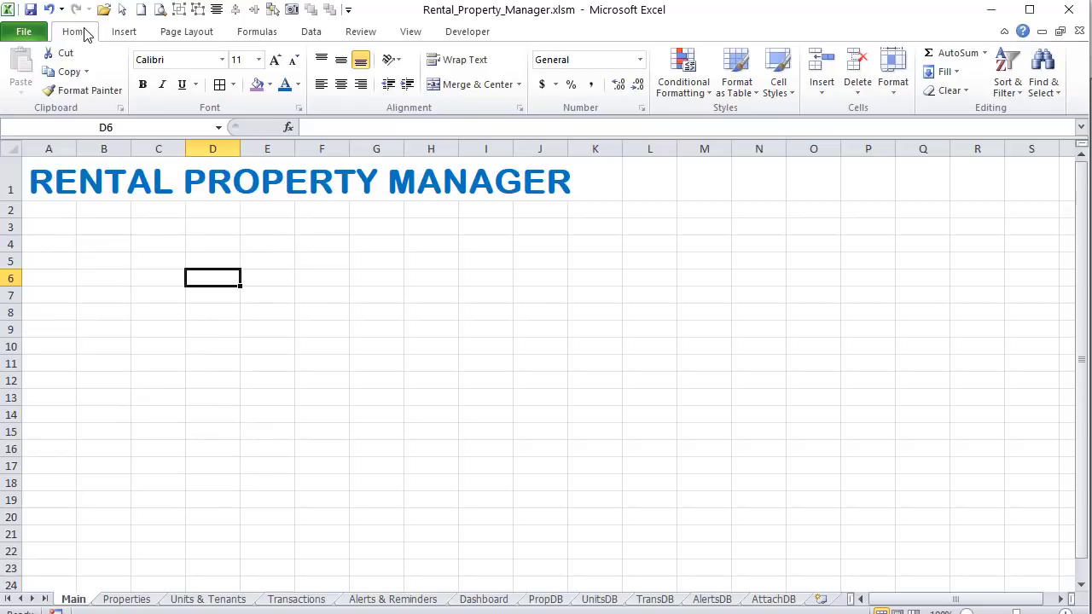
pyautogui.click(189, 180)
pyautogui.moveTo(51, 181); pyautogui.dragTo(97, 183)
pyautogui.rightClick(101, 179)
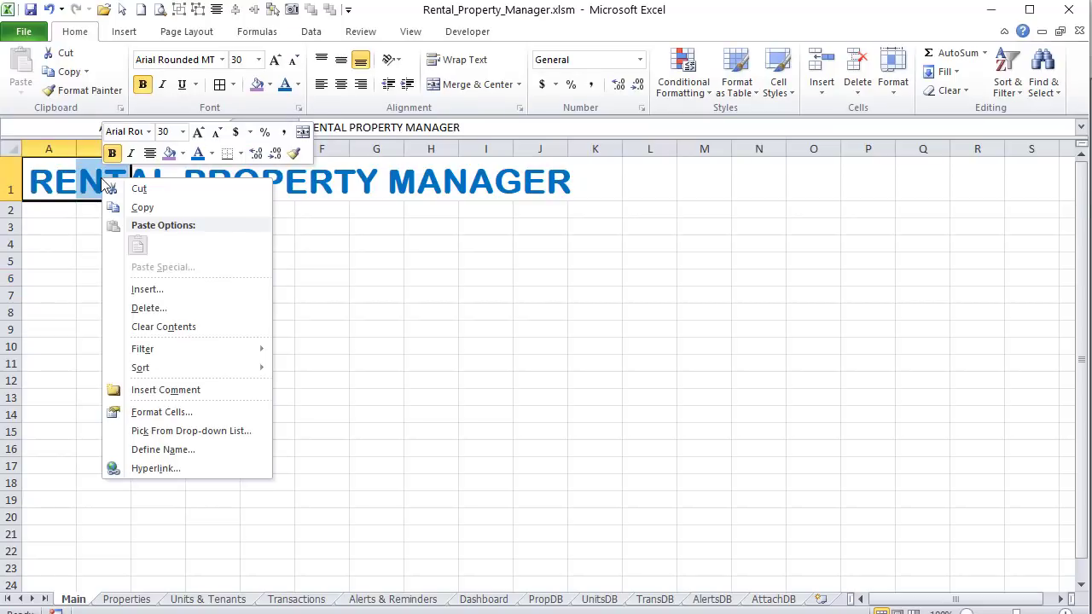
pyautogui.click(133, 413)
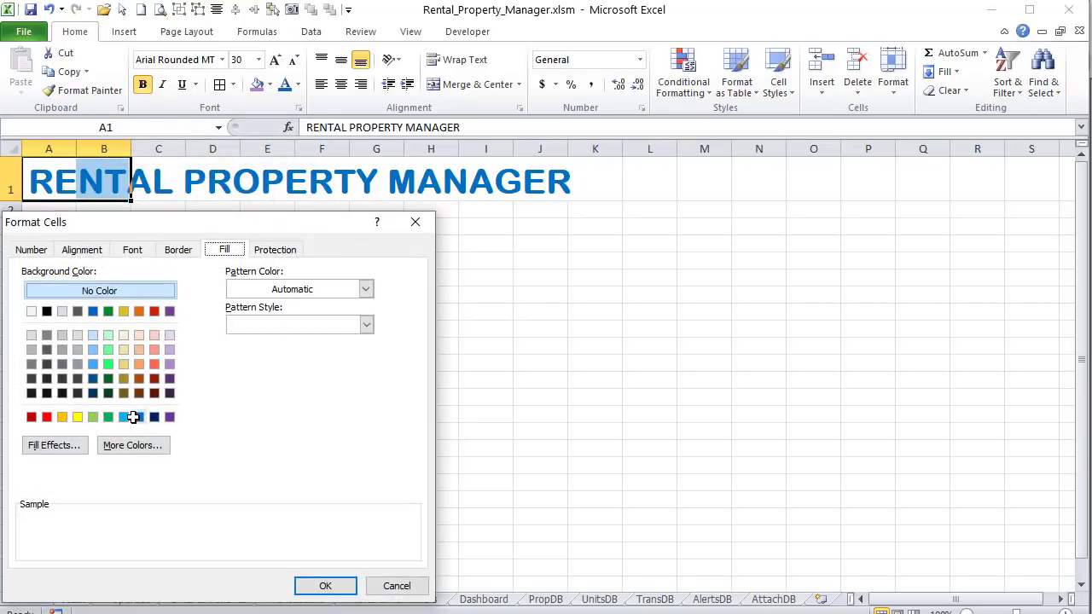
pyautogui.click(47, 444)
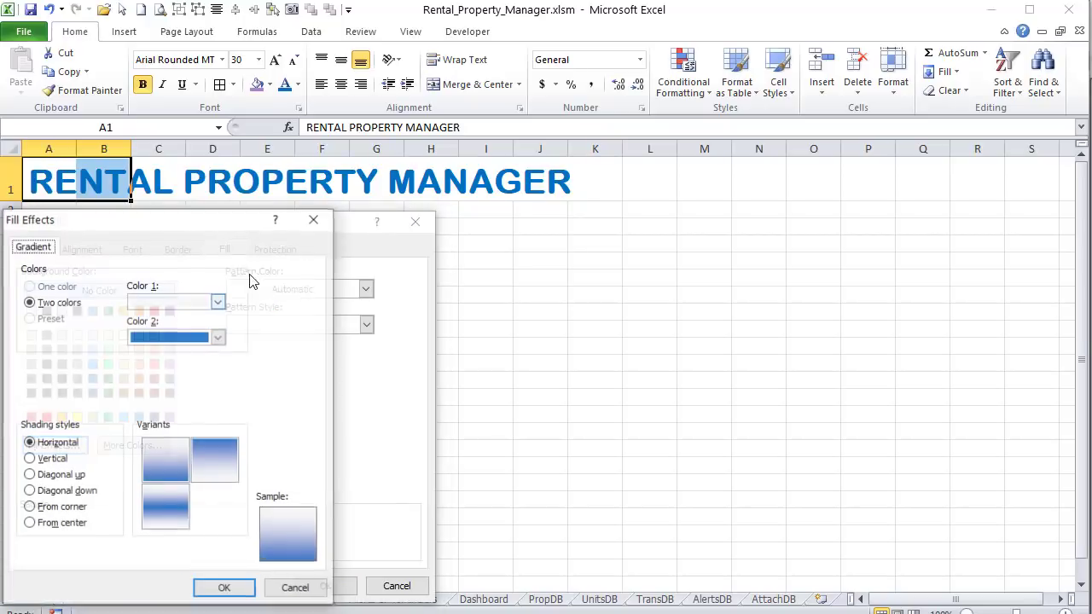
pyautogui.click(217, 302)
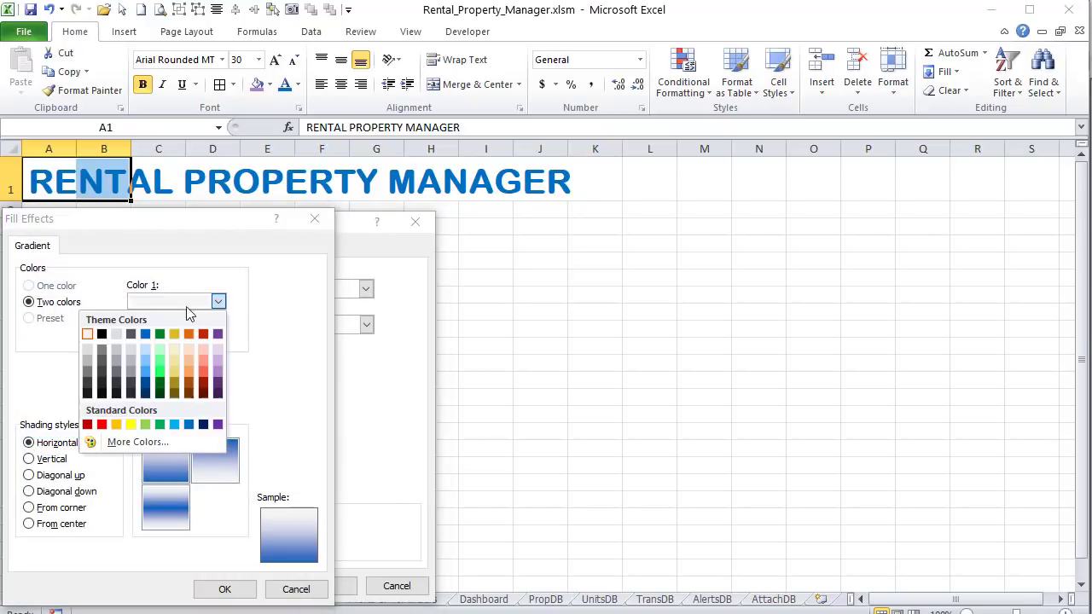
pyautogui.click(130, 372)
pyautogui.click(218, 336)
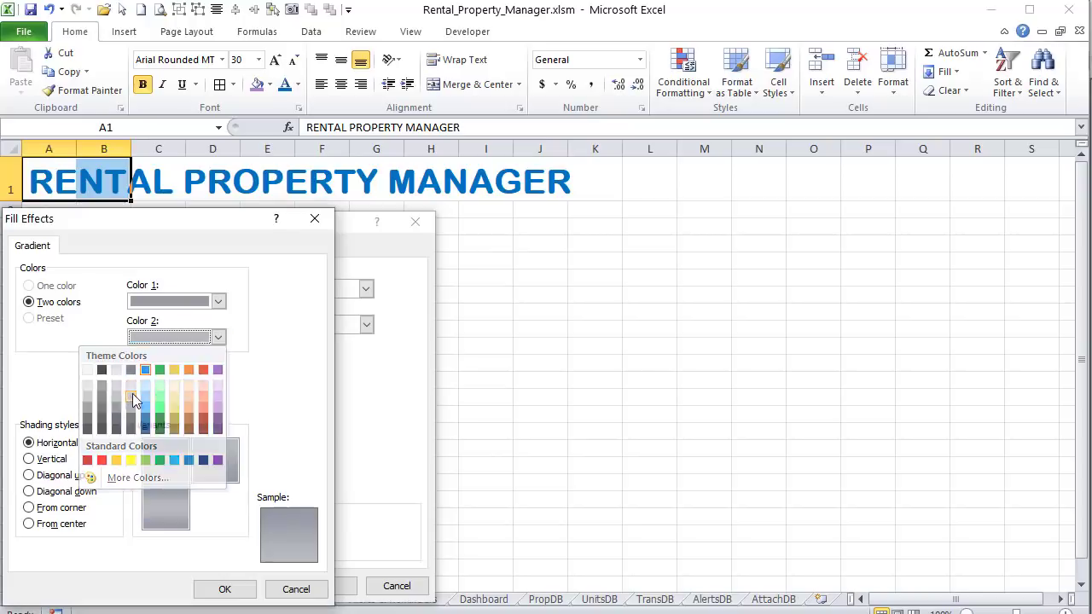
pyautogui.click(131, 395)
pyautogui.click(237, 587)
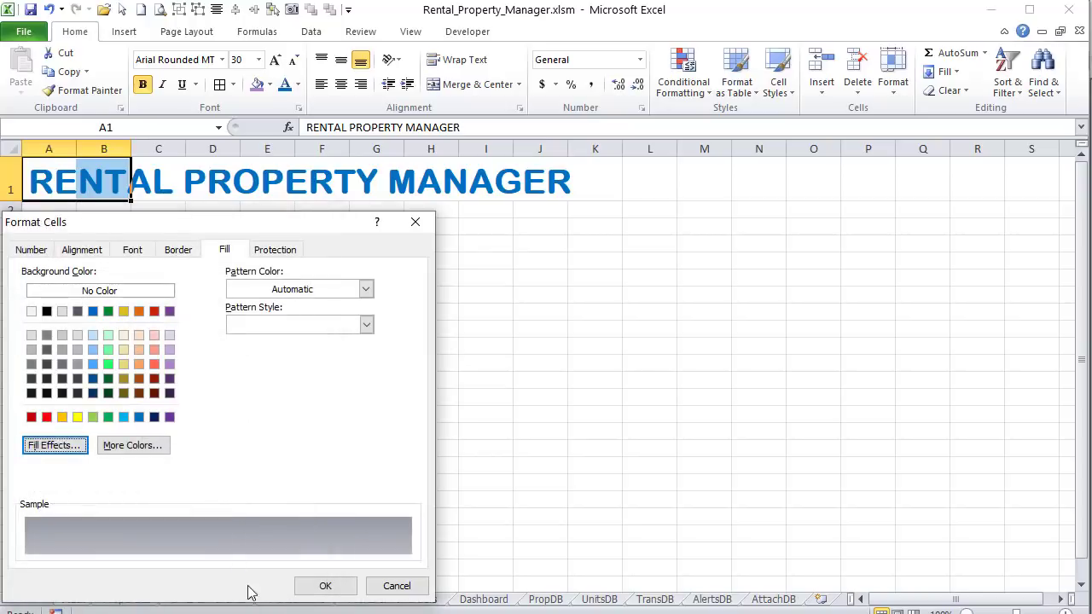
pyautogui.click(324, 586)
pyautogui.click(300, 499)
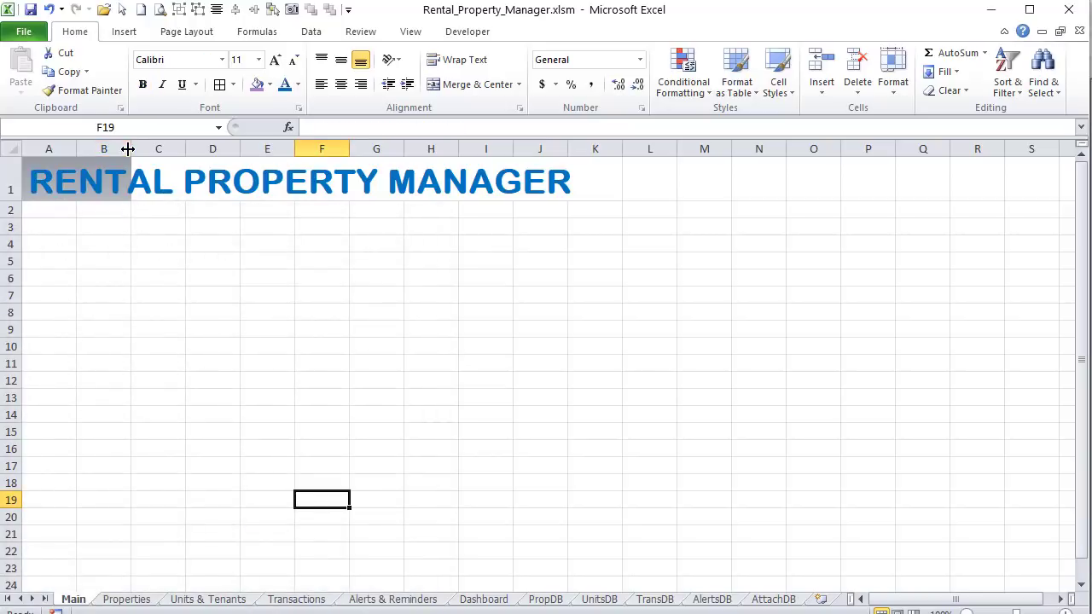
# Step: Widen column B to several times its width and widen column A to hold the whole title
pyautogui.moveTo(130, 149); pyautogui.dragTo(642, 178)
pyautogui.moveTo(79, 150); pyautogui.dragTo(605, 151)
pyautogui.click(524, 165)
# Step: Fill cells A2:B2 with a horizontal two-color gradient that fades from the title row's lighter gray to a very light gray
pyautogui.click(455, 209)
pyautogui.moveTo(454, 209); pyautogui.dragTo(833, 212)
pyautogui.rightClick(826, 217)
pyautogui.click(695, 449)
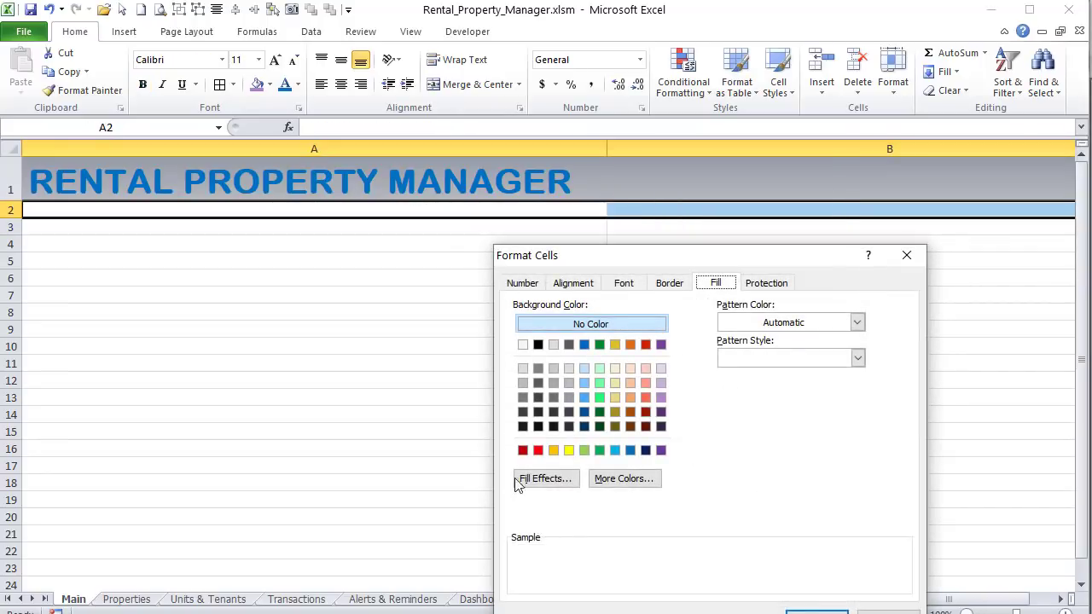
pyautogui.click(544, 479)
pyautogui.moveTo(720, 256); pyautogui.dragTo(709, 183)
pyautogui.click(748, 260)
pyautogui.click(662, 326)
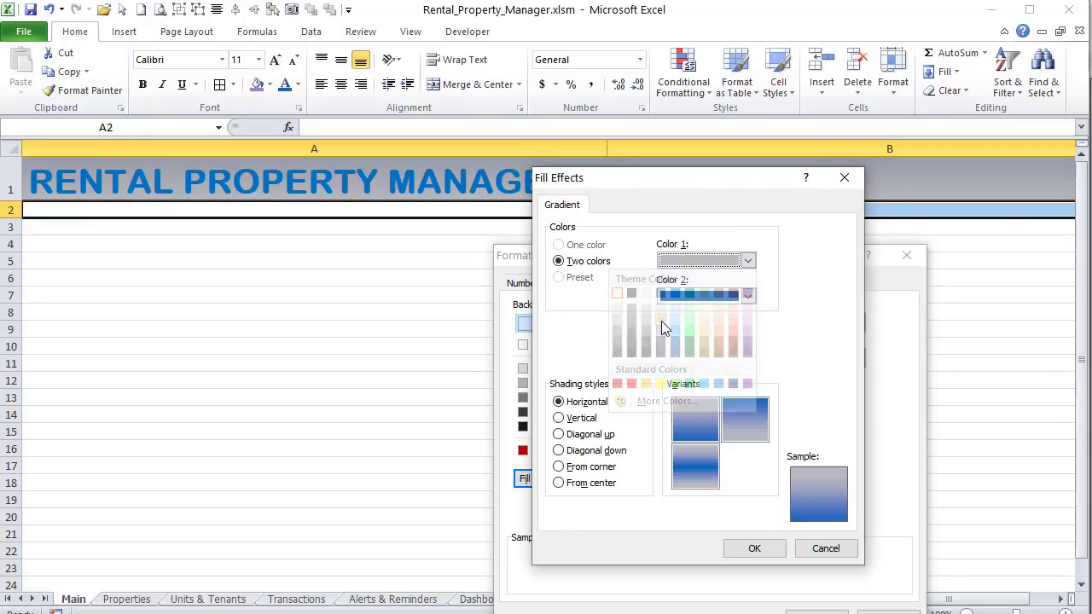
pyautogui.click(747, 296)
pyautogui.click(661, 345)
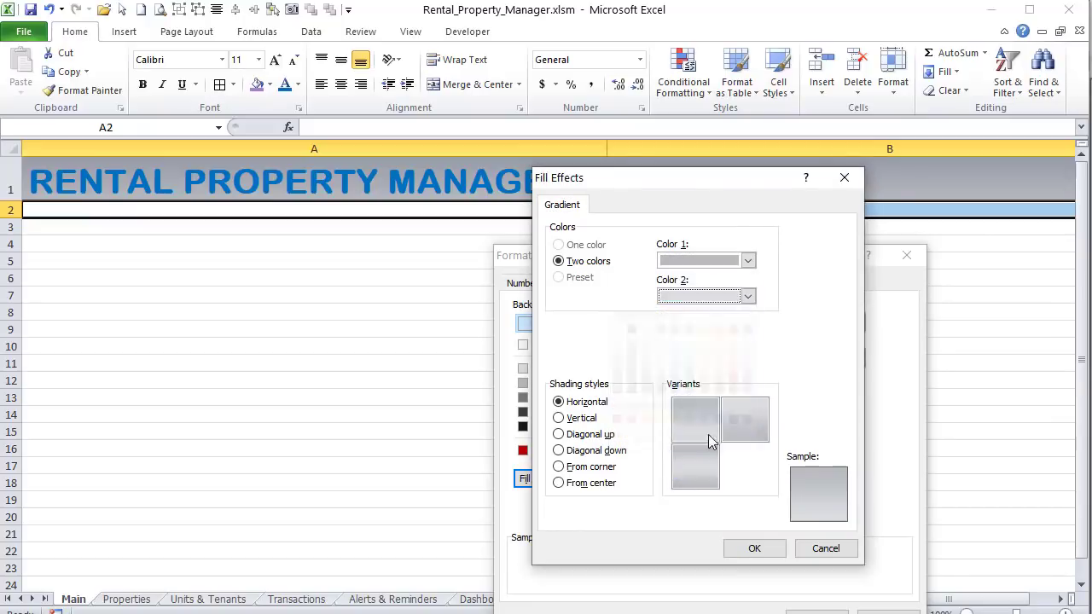
pyautogui.click(743, 549)
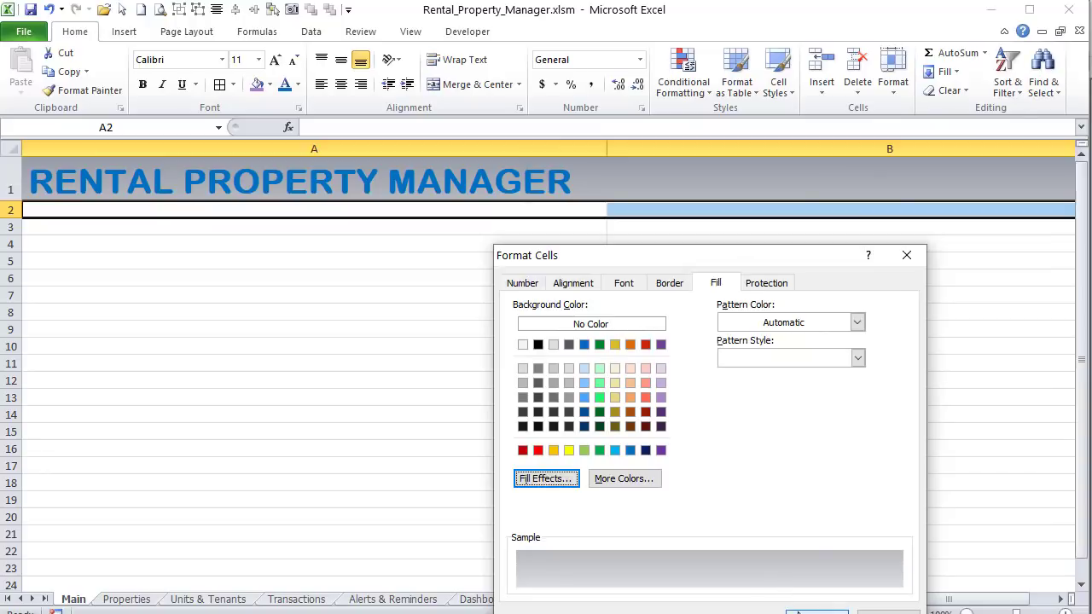
pyautogui.moveTo(754, 256); pyautogui.dragTo(764, 144)
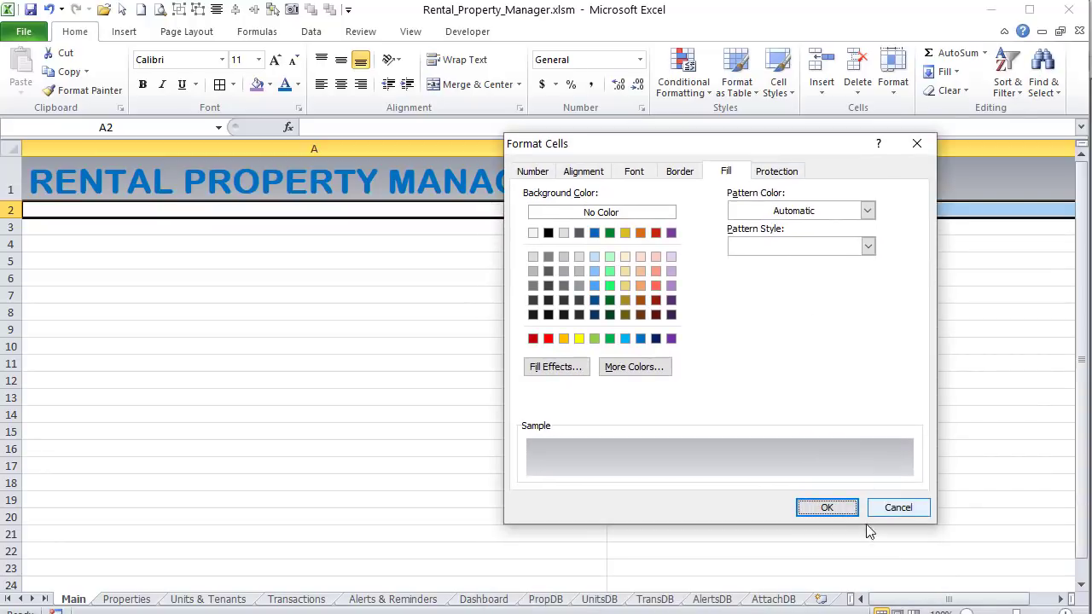
pyautogui.click(827, 506)
# Step: Fill cells A3:B23 with the solid very light gray theme color beneath the gradient header rows
pyautogui.moveTo(57, 227); pyautogui.dragTo(450, 568)
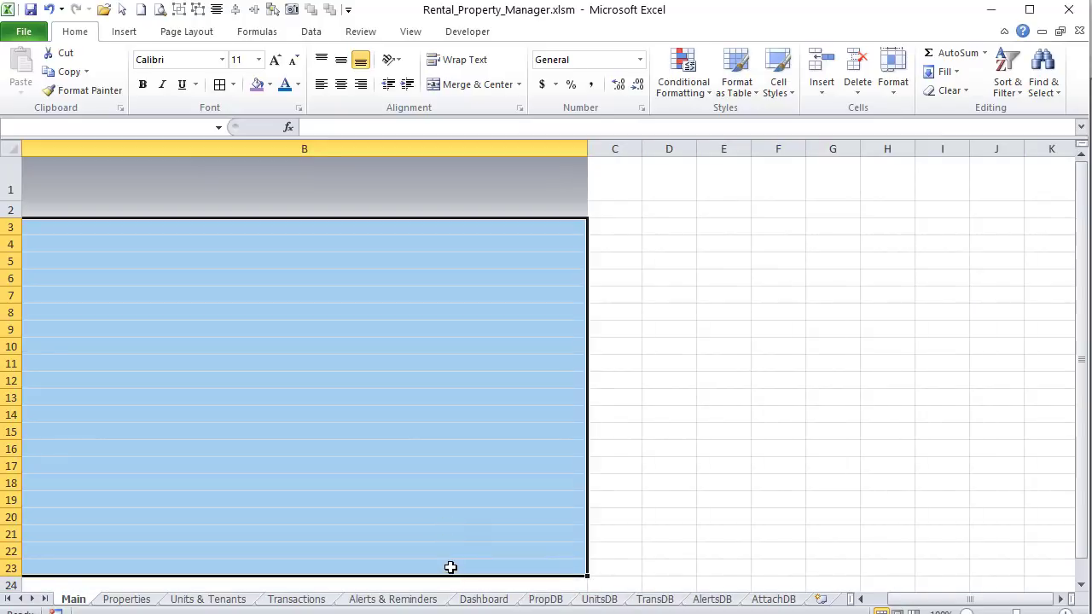
pyautogui.rightClick(369, 328)
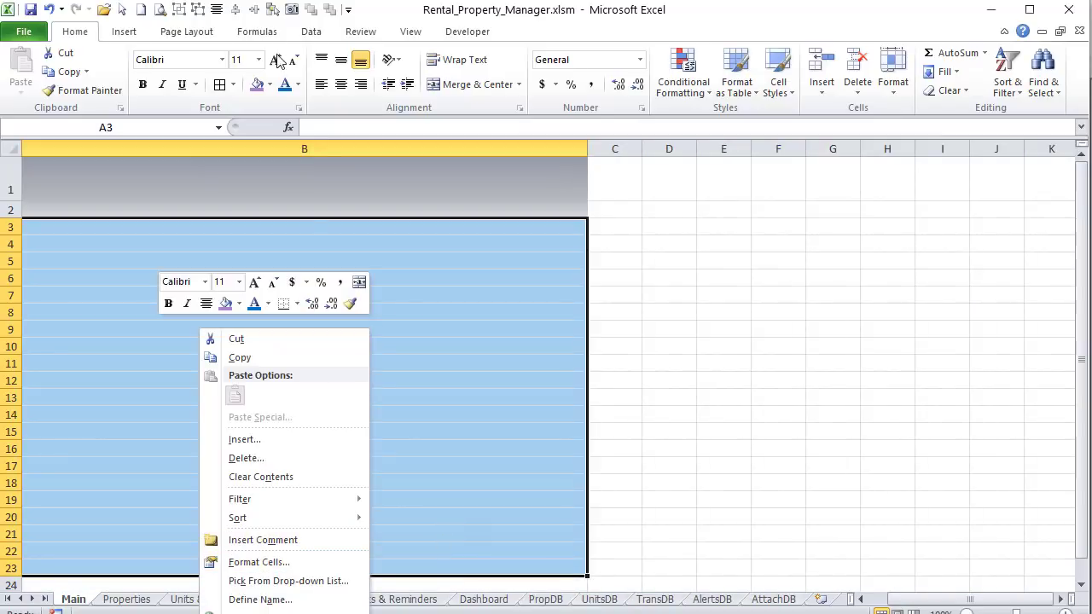
pyautogui.click(269, 84)
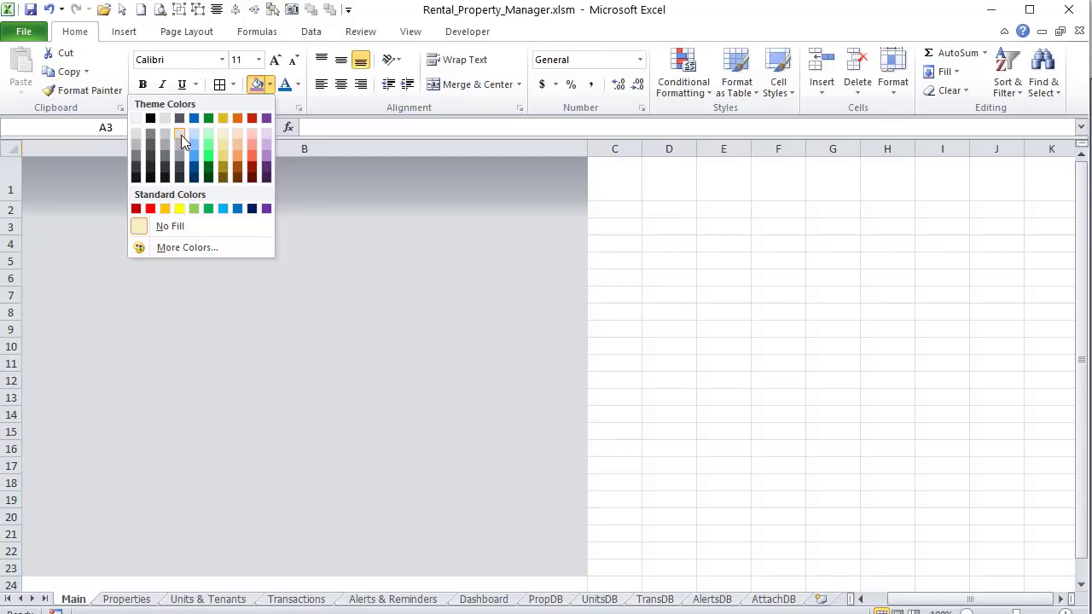
pyautogui.click(180, 135)
pyautogui.click(497, 399)
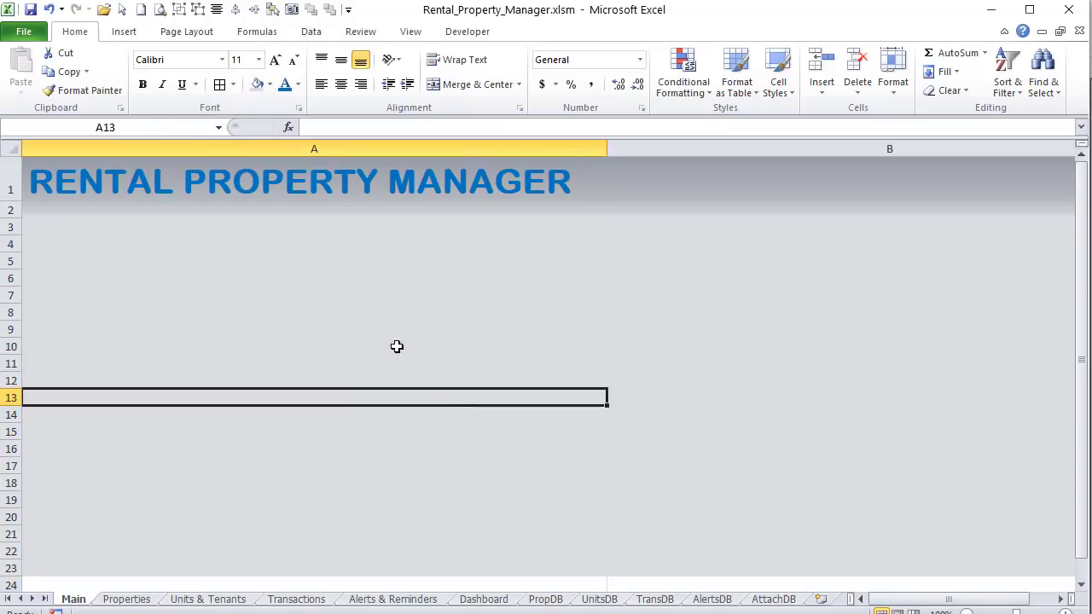
# Step: Widen column A further past the end of the title and center the title horizontally in A1
pyautogui.moveTo(606, 149); pyautogui.dragTo(851, 149)
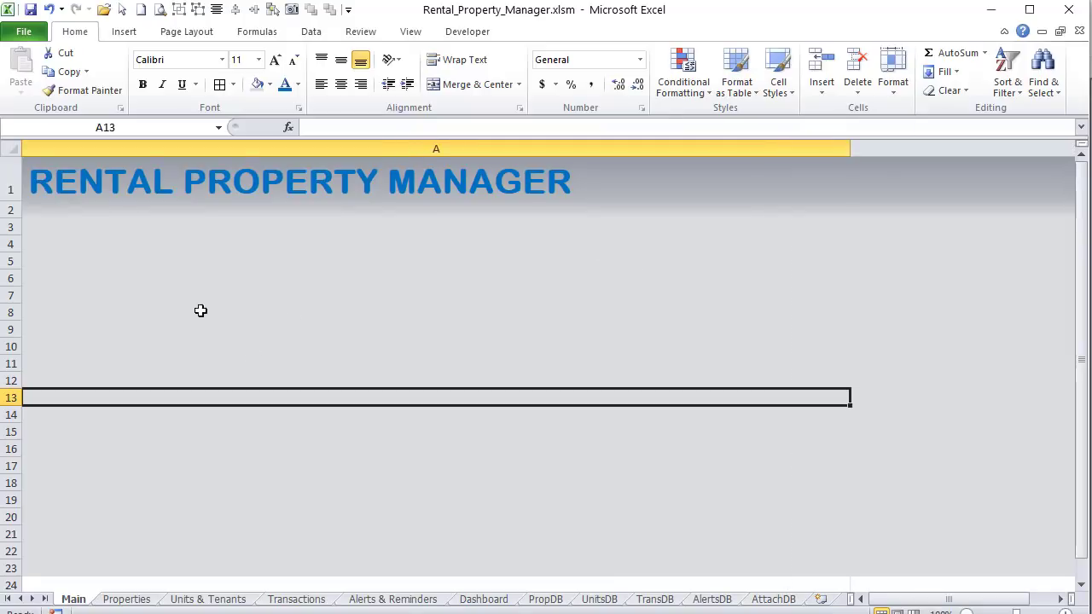
pyautogui.click(305, 170)
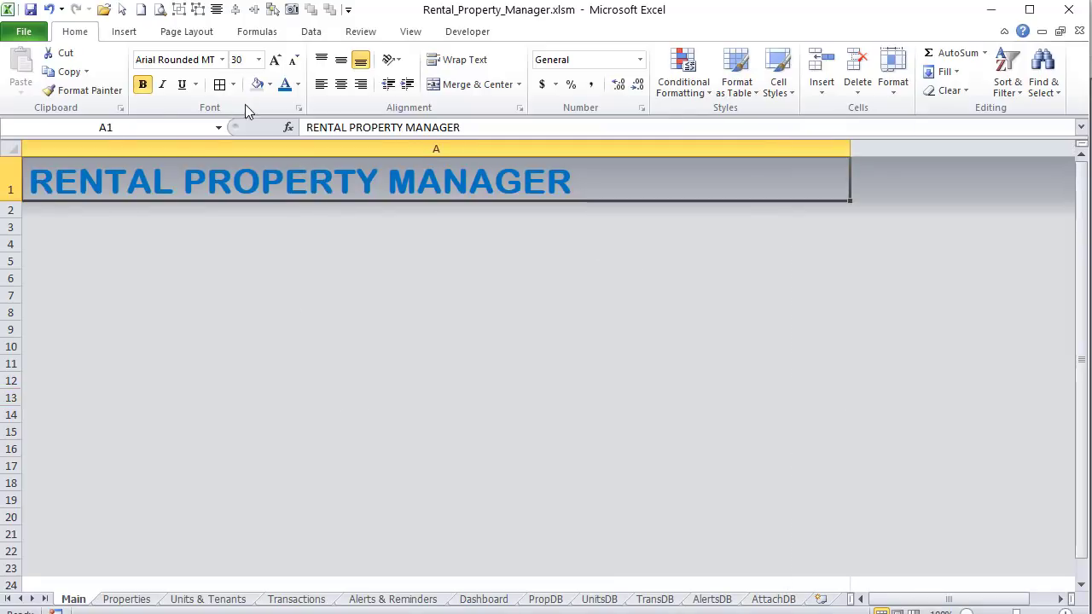
pyautogui.click(340, 83)
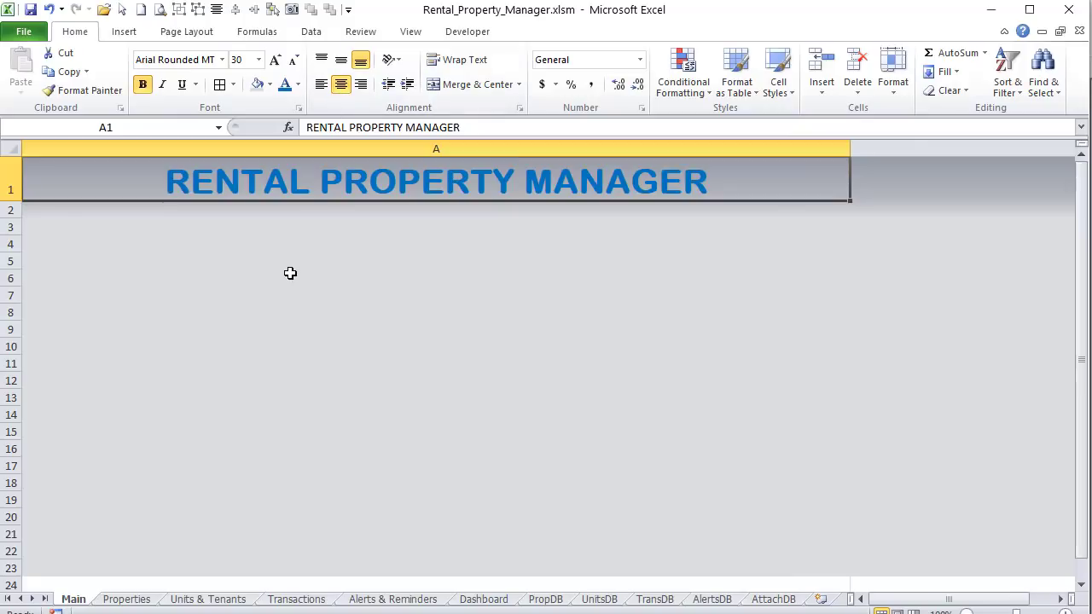
pyautogui.click(331, 209)
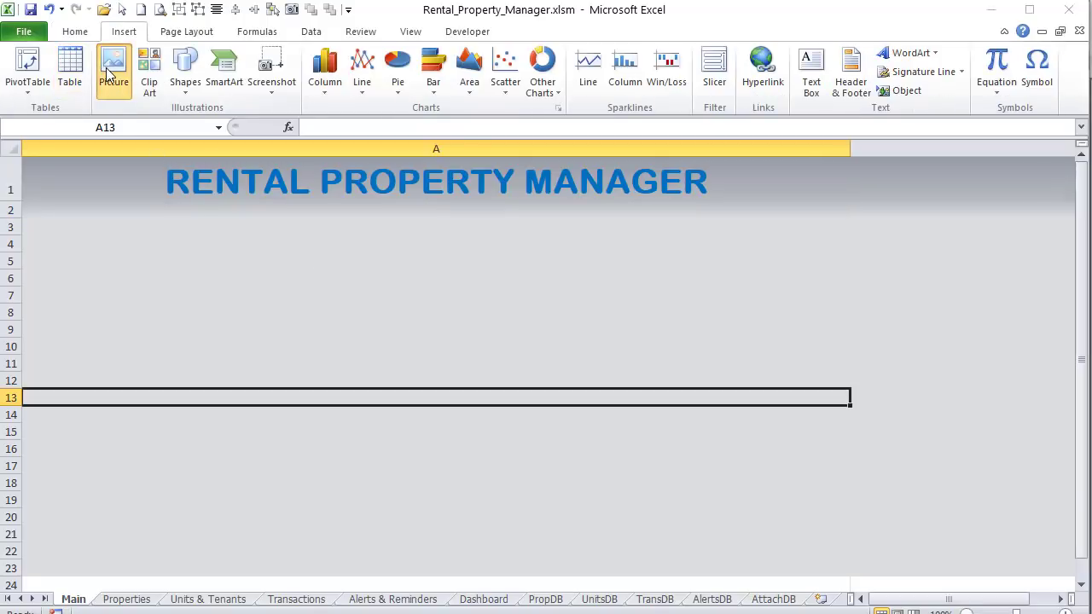
# Step: Insert the picture Rental_Property_Picture.png from the property management icons folder into the Main sheet
pyautogui.click(114, 73)
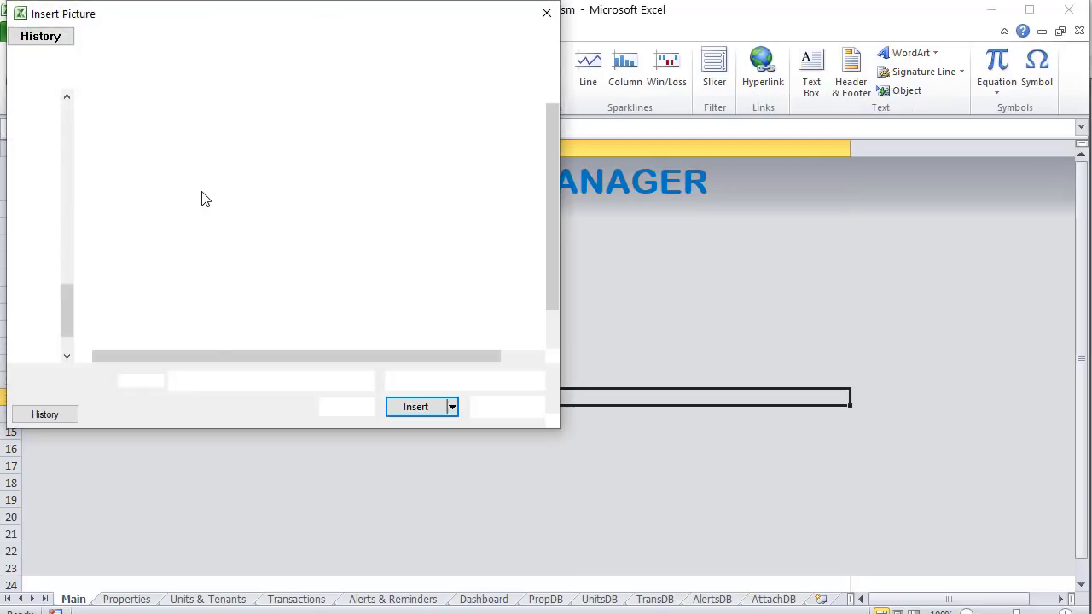
pyautogui.moveTo(549, 172); pyautogui.dragTo(551, 217)
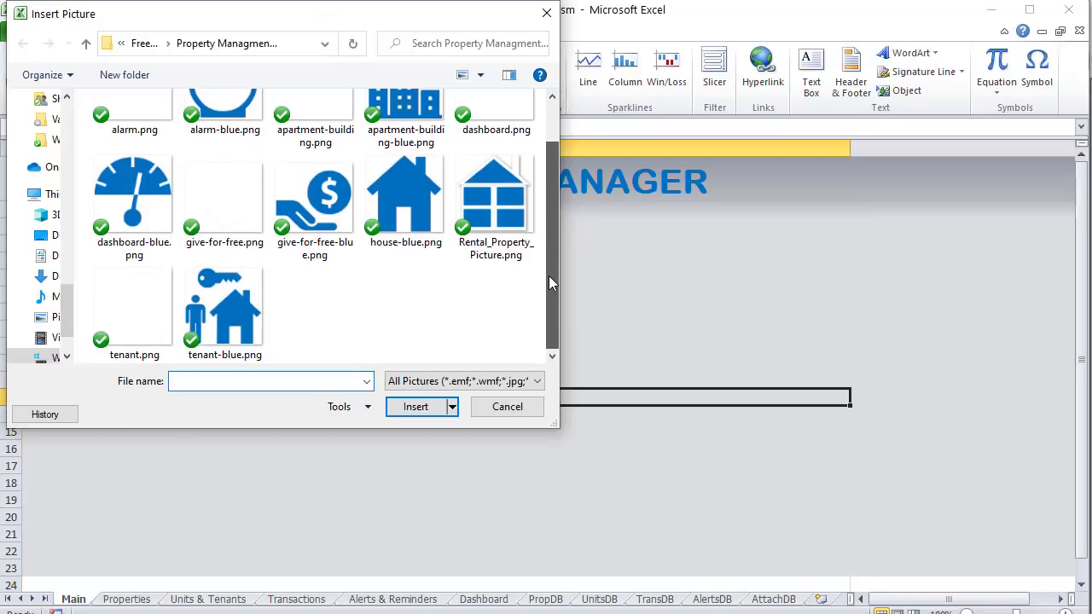
pyautogui.scroll(1, 554, 192)
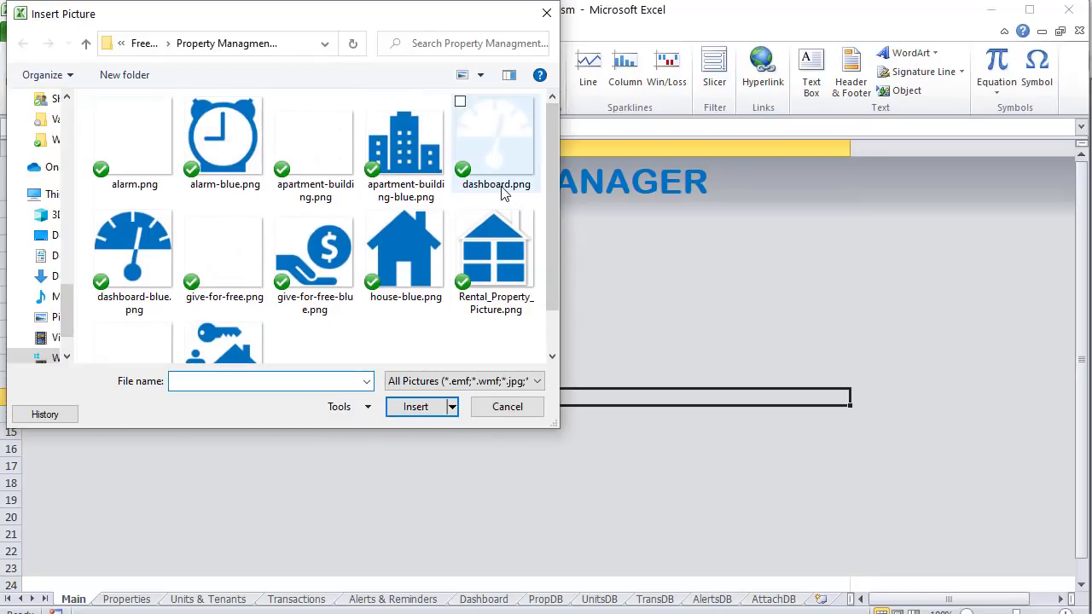
pyautogui.click(500, 255)
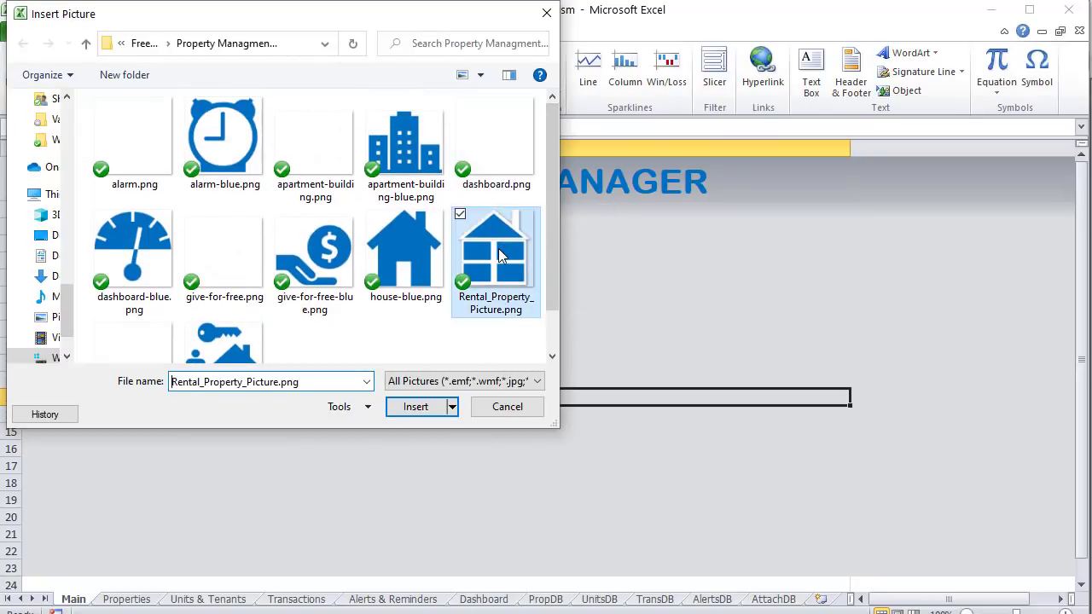
pyautogui.click(415, 407)
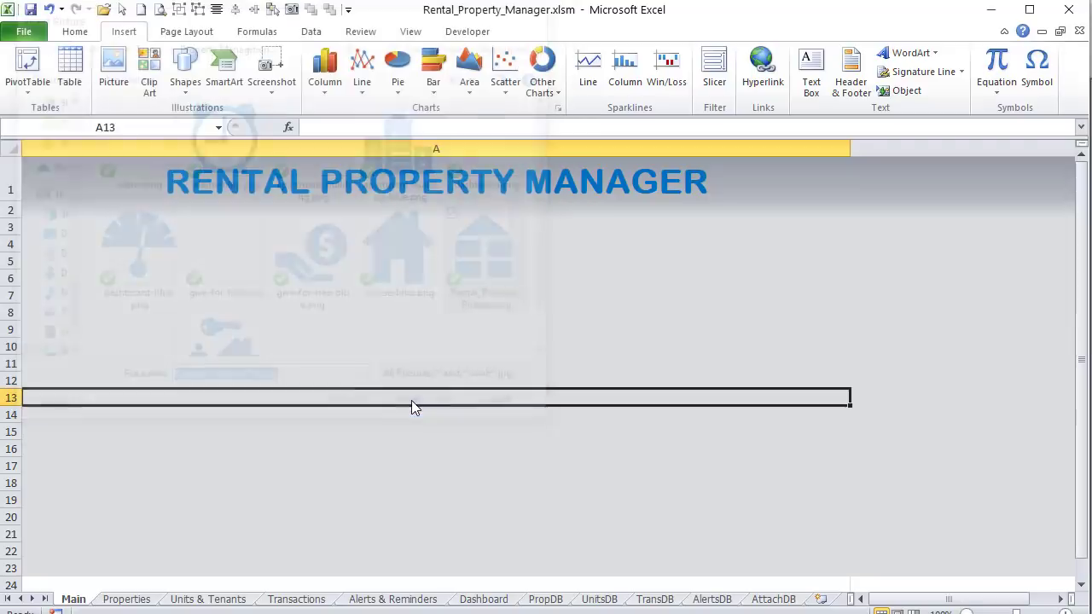
# Step: Shrink the house picture proportionally to about 6.42" square and place it just below the title
pyautogui.moveTo(418, 431); pyautogui.dragTo(475, 237)
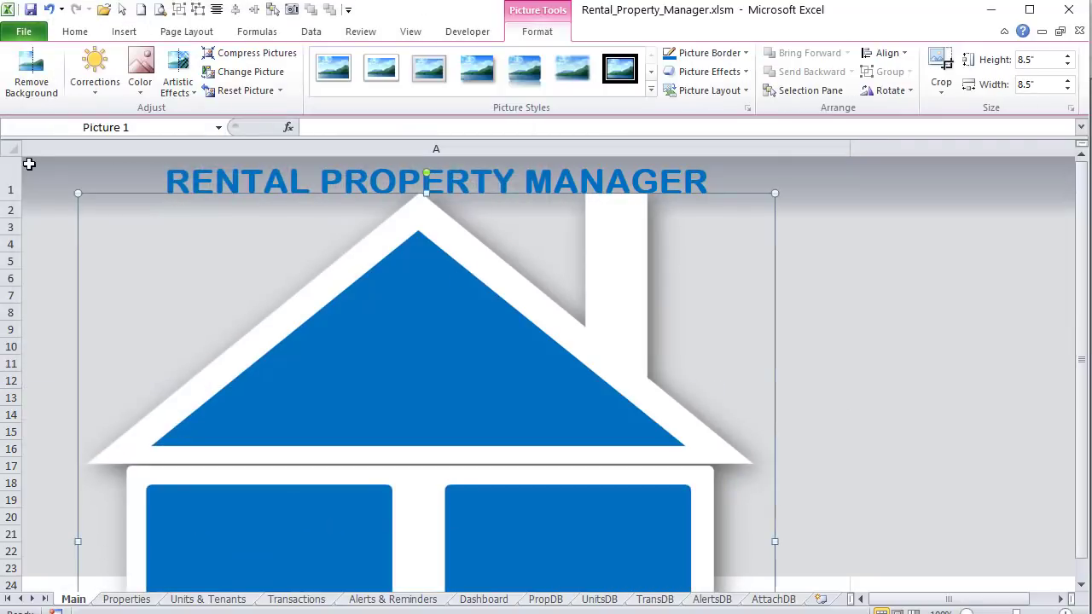
pyautogui.moveTo(75, 192); pyautogui.dragTo(248, 361)
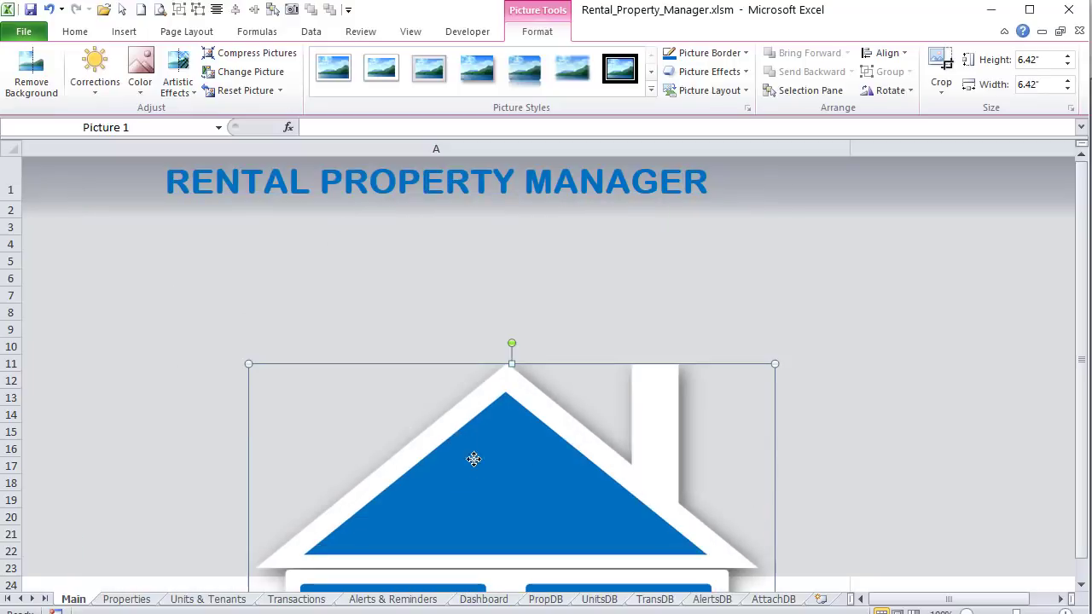
pyautogui.moveTo(473, 458); pyautogui.dragTo(342, 288)
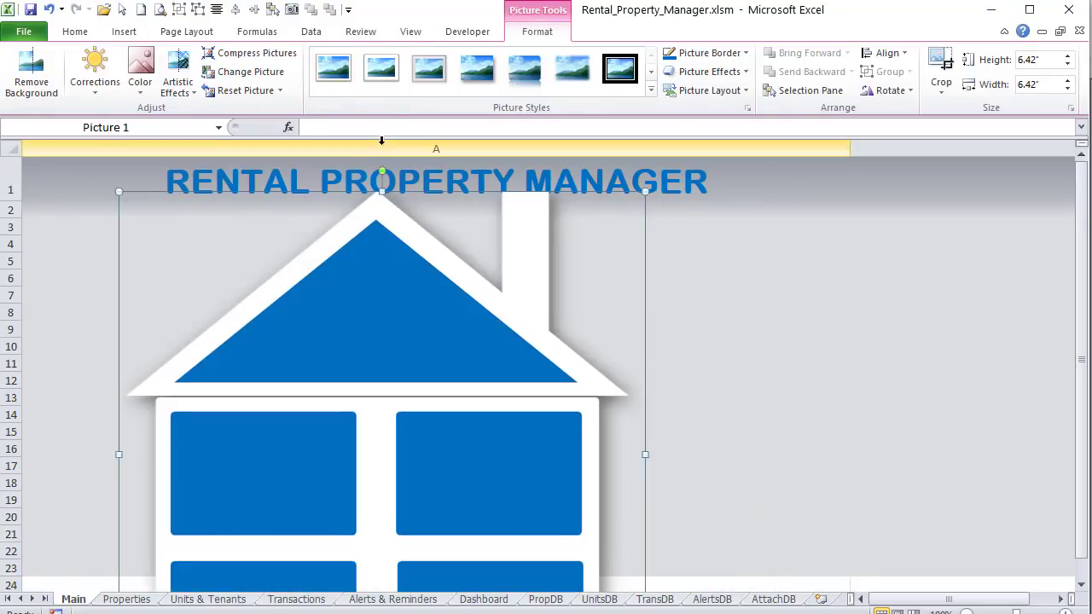
# Step: Hide the row and column headings on the Main sheet and nudge the house picture slightly up
pyautogui.click(408, 32)
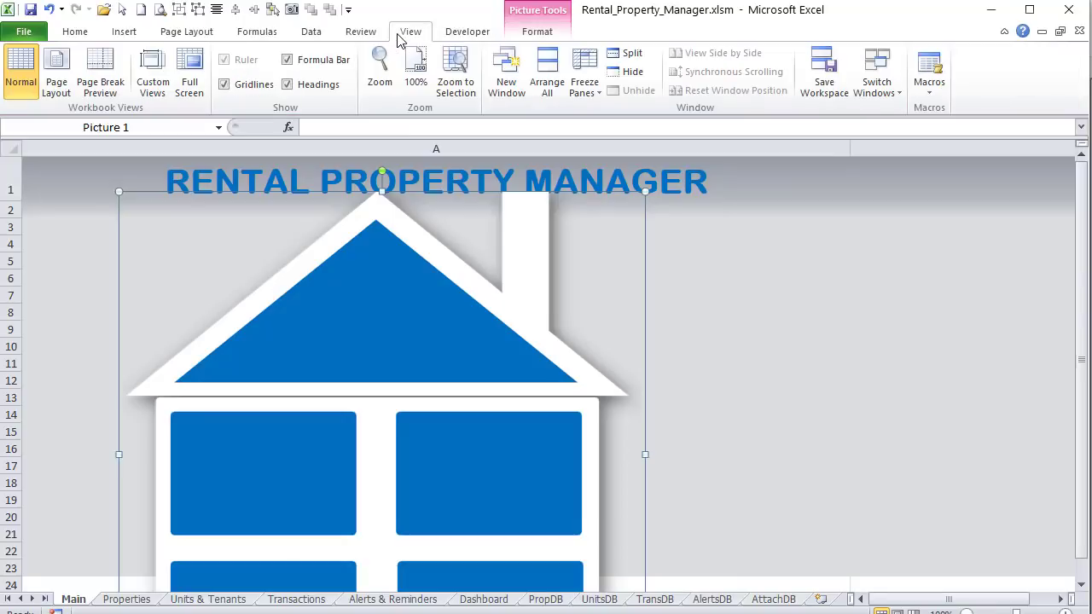
pyautogui.click(306, 88)
pyautogui.moveTo(296, 330); pyautogui.dragTo(311, 321)
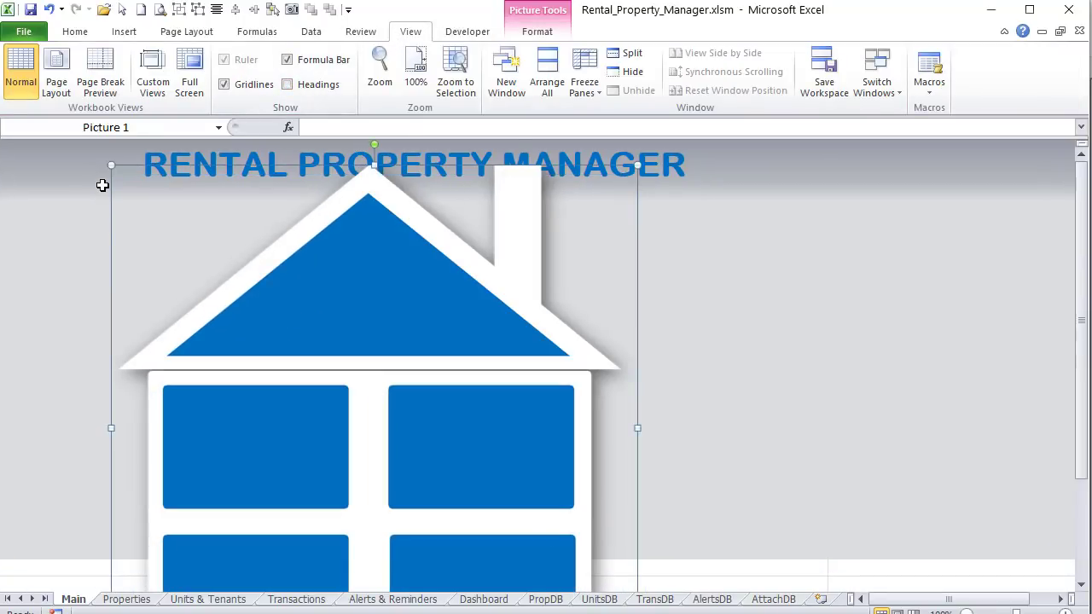
# Step: Shrink the house picture to fit the height of the gray background and position it under the start of the title
pyautogui.moveTo(109, 165); pyautogui.dragTo(268, 323)
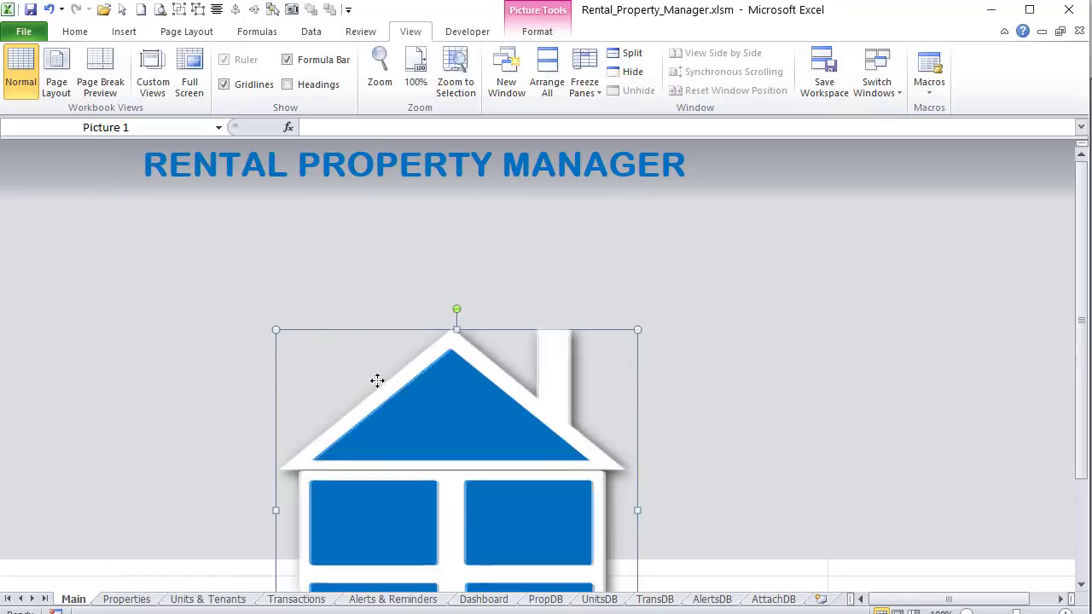
pyautogui.moveTo(455, 456); pyautogui.dragTo(335, 317)
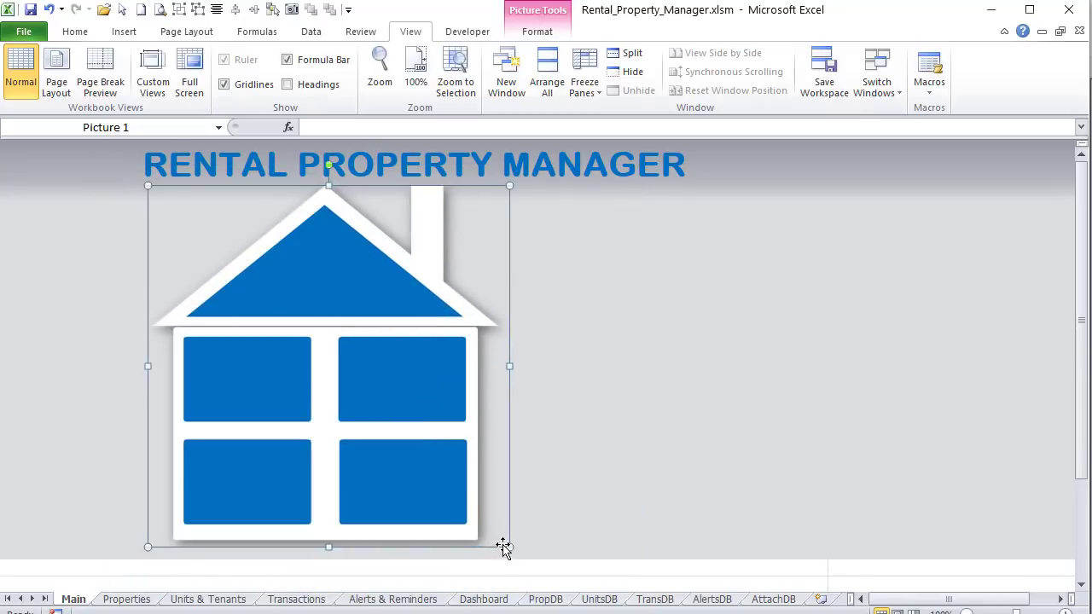
pyautogui.moveTo(509, 547); pyautogui.dragTo(513, 550)
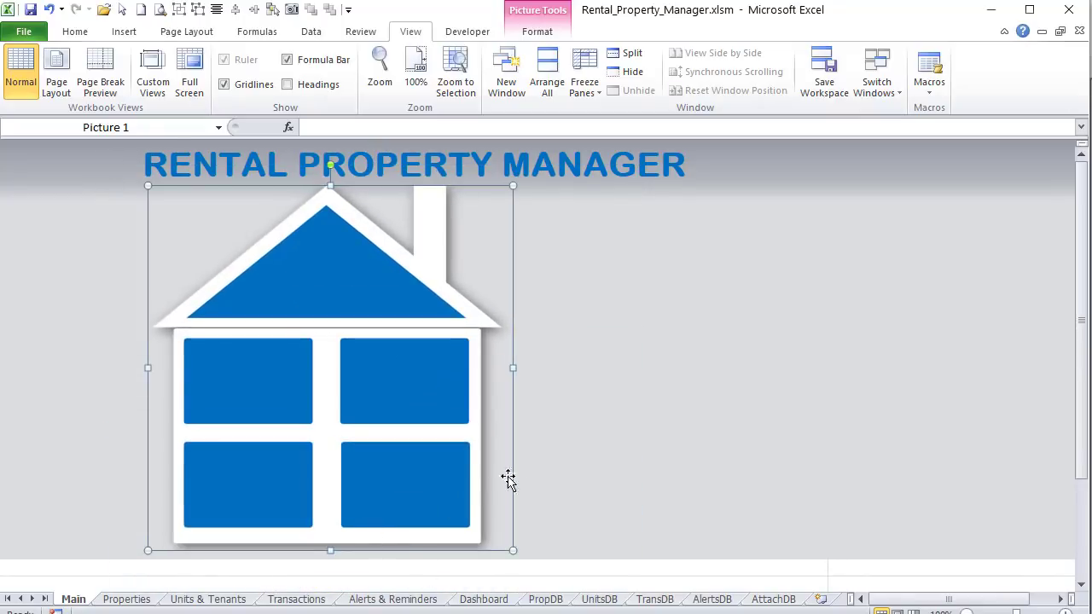
pyautogui.scroll(-2, 545, 475)
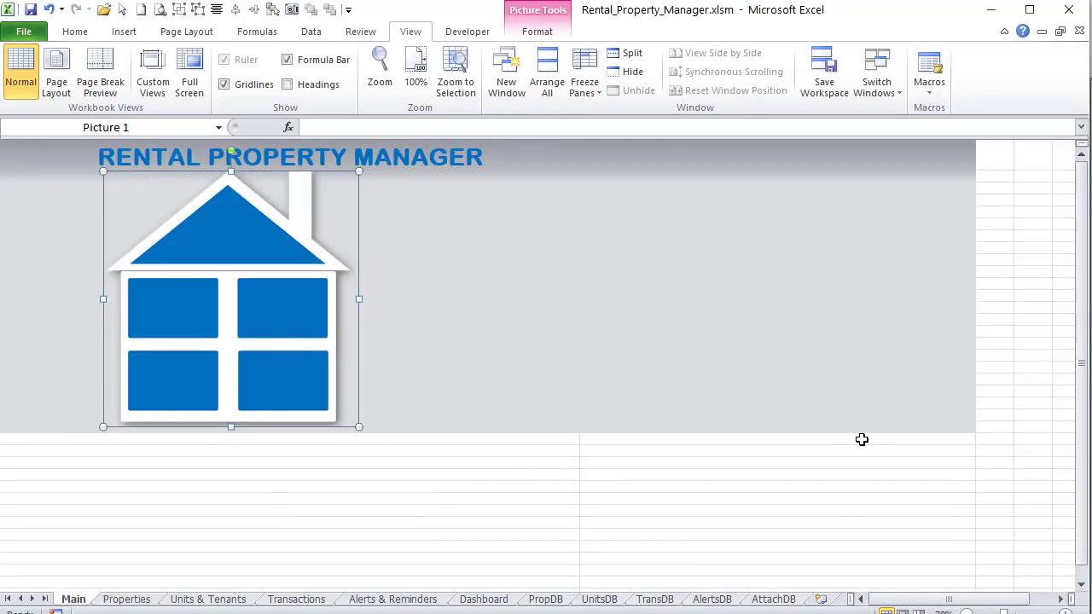
# Step: Extend the gray background of the Main sheet's two main columns further down by filling from its last gray row
pyautogui.moveTo(885, 429); pyautogui.dragTo(73, 432)
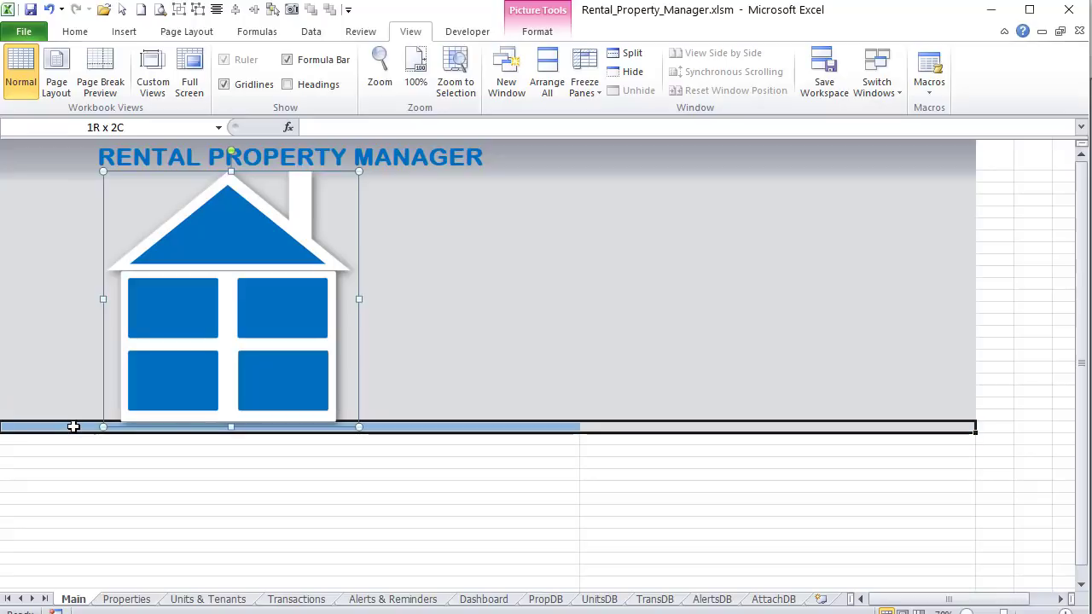
pyautogui.moveTo(975, 436); pyautogui.dragTo(979, 563)
pyautogui.click(888, 382)
# Step: Move the house picture slightly to the right under the title and enlarge it proportionally to fill more of the gray background
pyautogui.scroll(1, 445, 390)
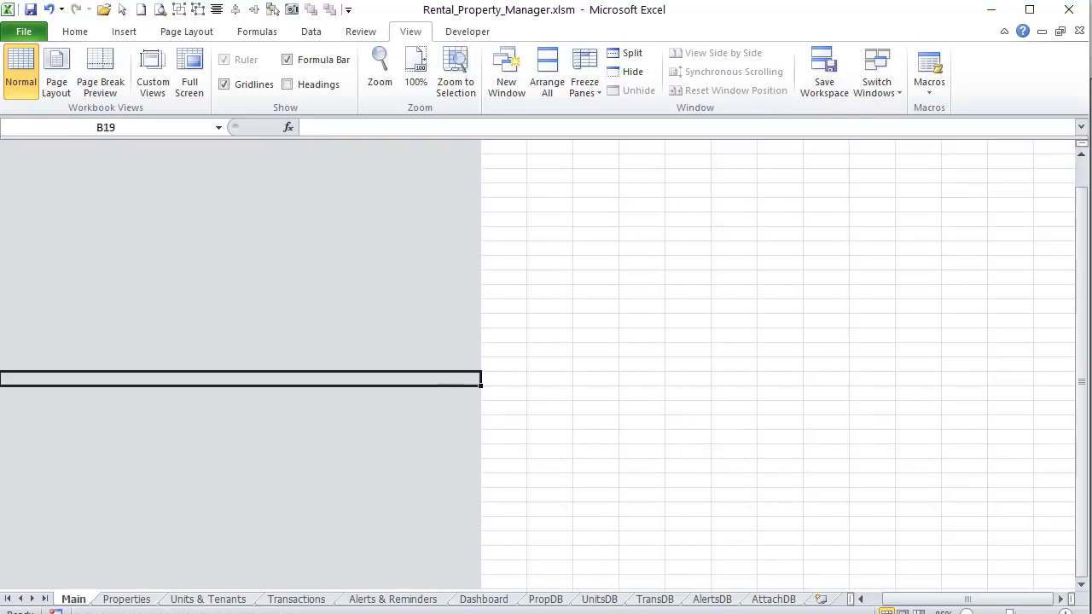
pyautogui.scroll(1, 537, 365)
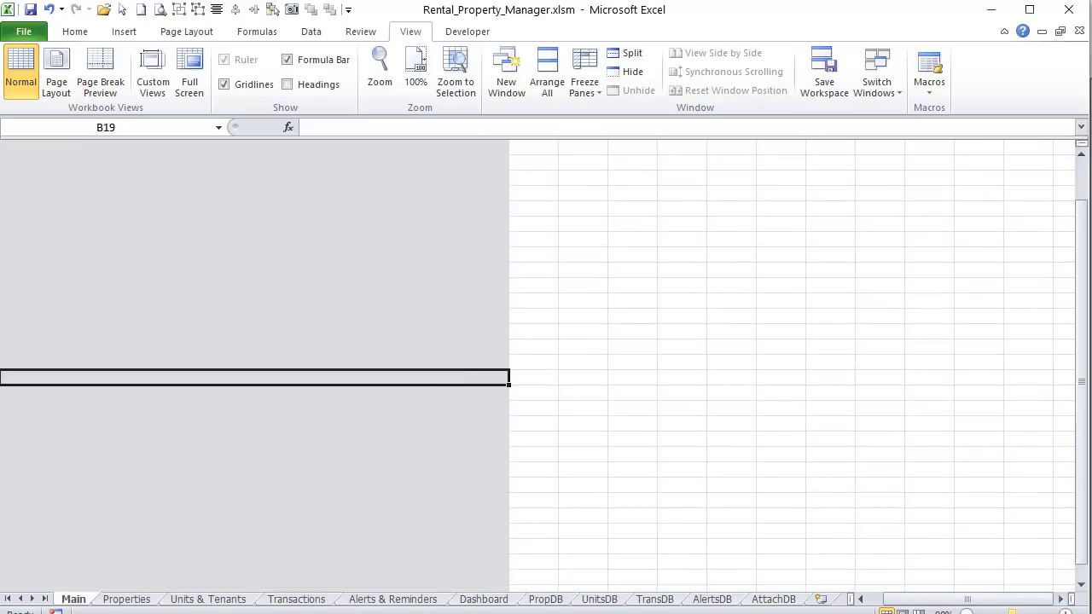
pyautogui.scroll(1, 480, 426)
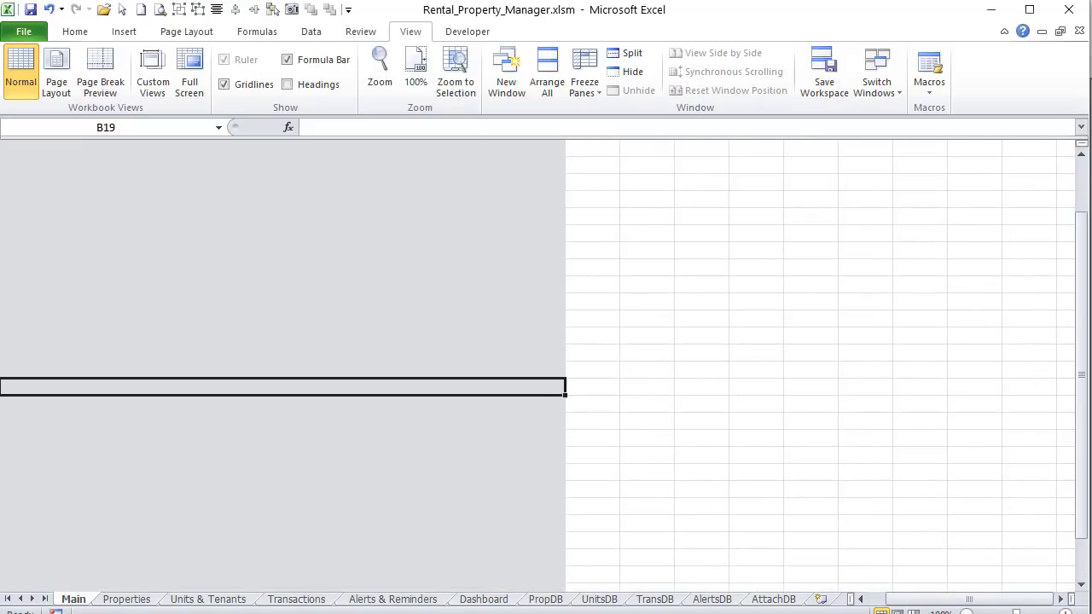
pyautogui.moveTo(904, 589); pyautogui.dragTo(849, 603)
pyautogui.scroll(3, 529, 411)
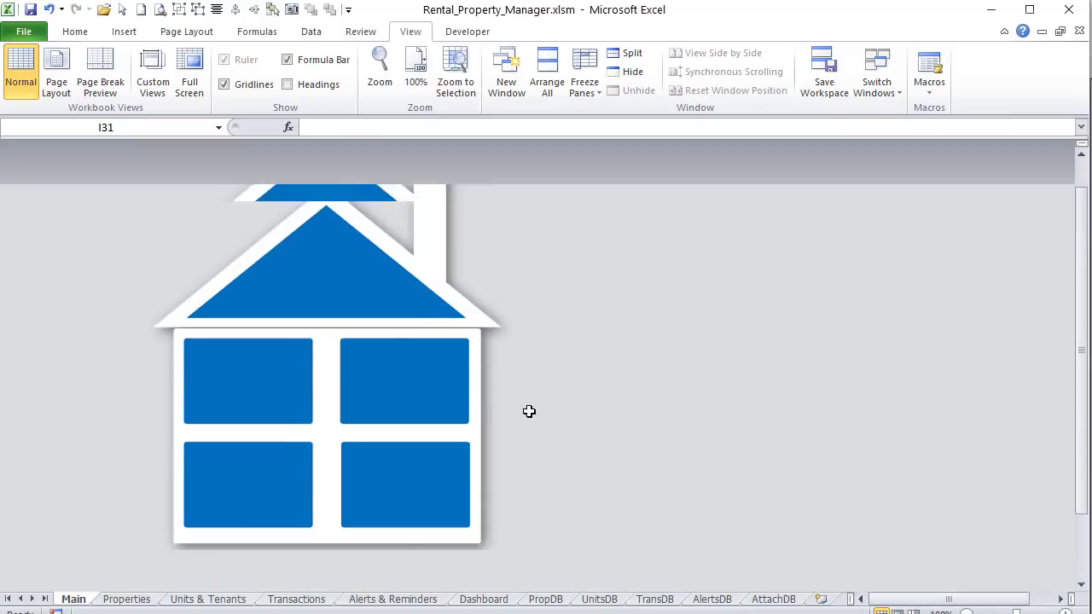
pyautogui.click(412, 352)
pyautogui.moveTo(412, 353); pyautogui.dragTo(426, 356)
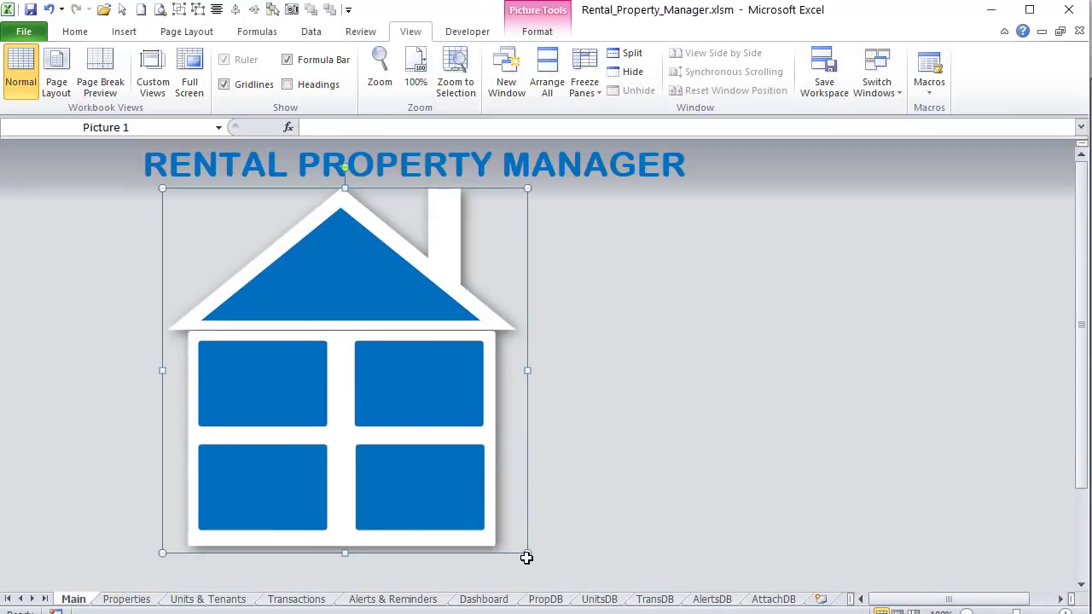
pyautogui.moveTo(524, 553); pyautogui.dragTo(548, 574)
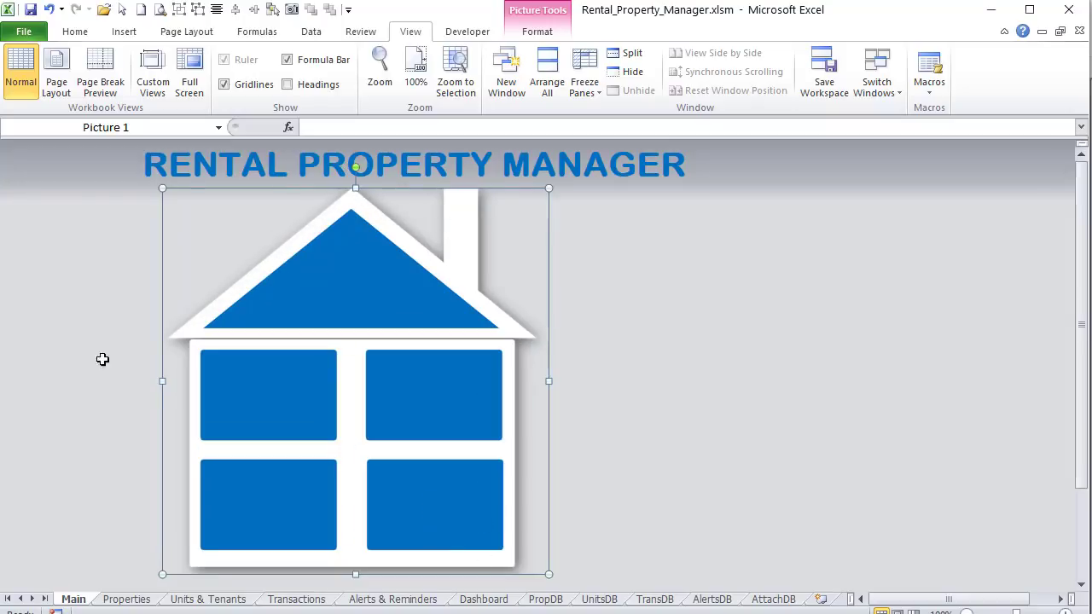
pyautogui.click(98, 315)
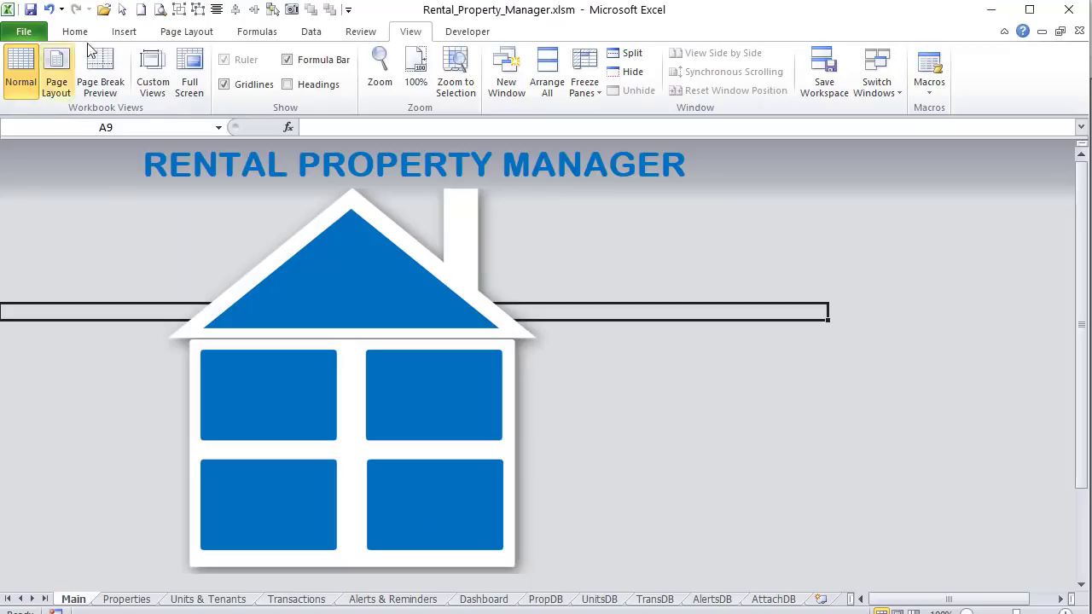
# Step: Insert the white icons alarm.png, apartment-building.png, dashboard.png, give-for-free.png and tenant.png from the property management icons folder together
pyautogui.click(120, 34)
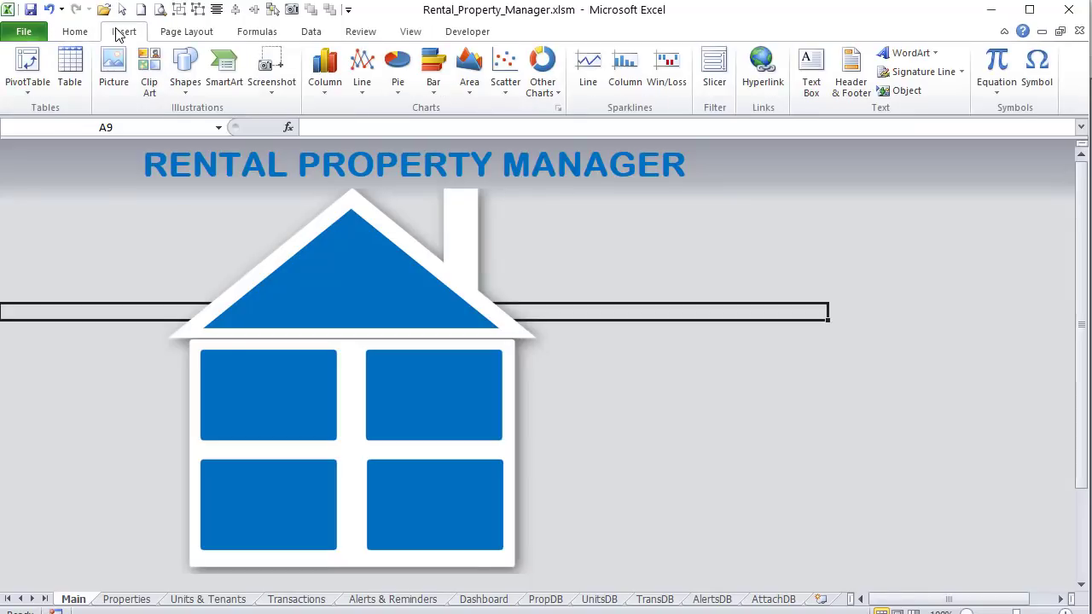
pyautogui.click(115, 72)
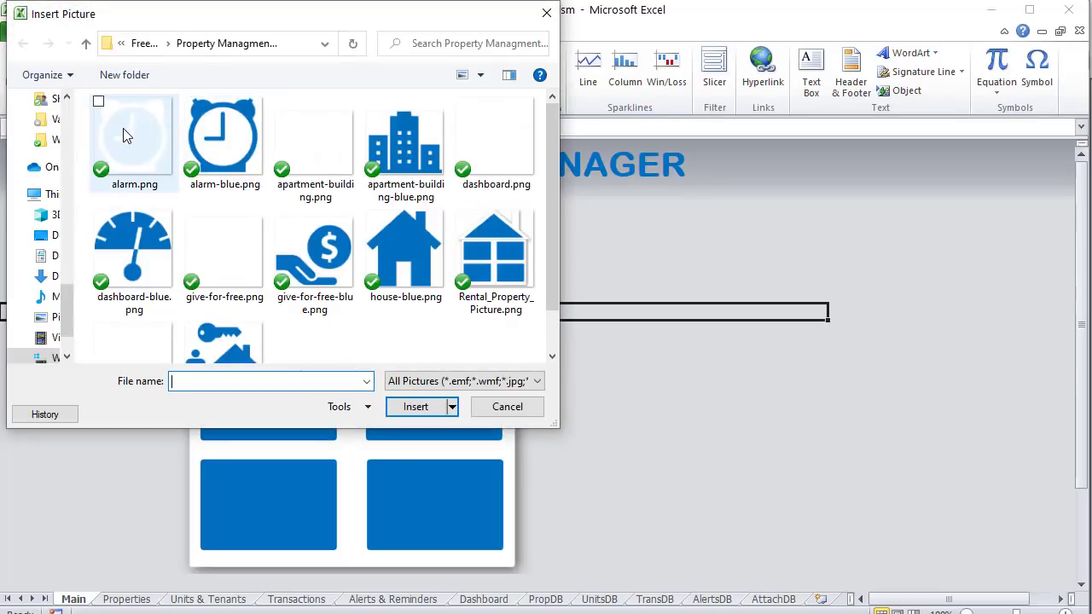
pyautogui.click(124, 132)
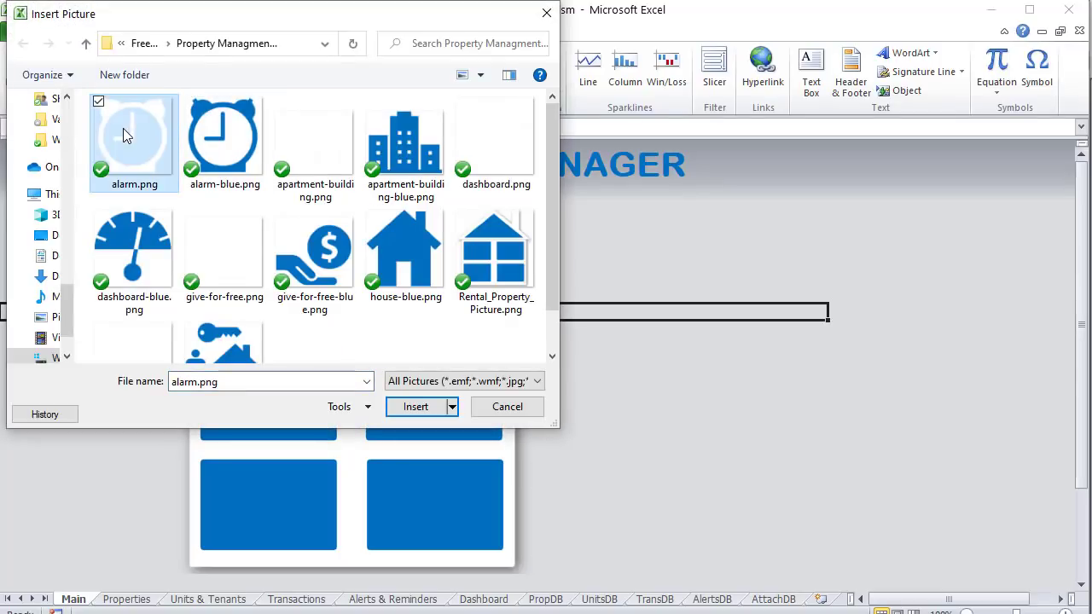
pyautogui.keyDown('ctrl'); pyautogui.click(342, 125); pyautogui.keyUp('ctrl')
pyautogui.keyDown('ctrl'); pyautogui.click(497, 136); pyautogui.keyUp('ctrl')
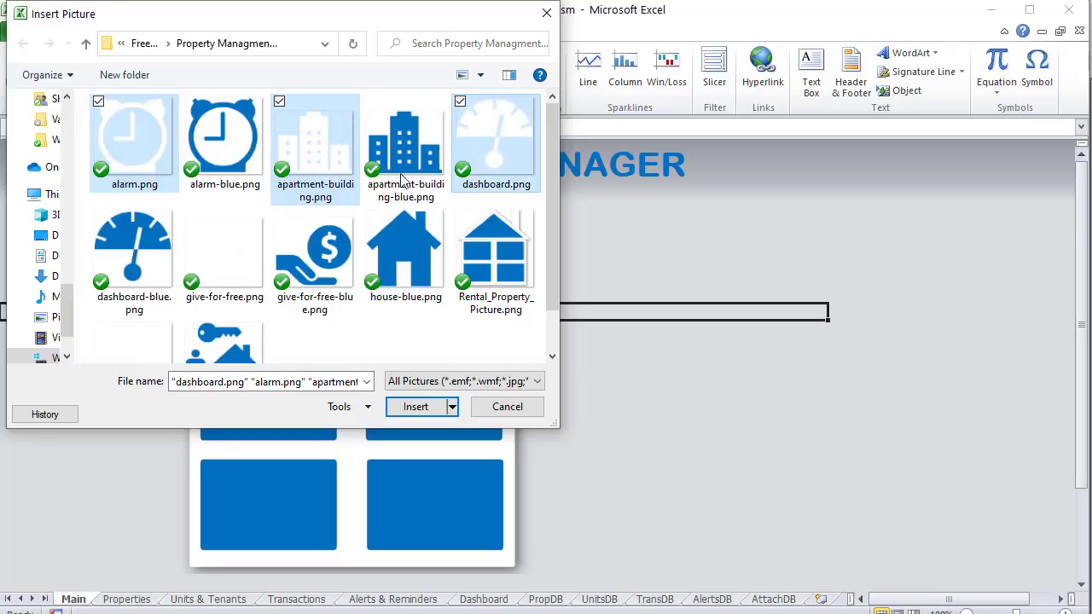
pyautogui.keyDown('ctrl'); pyautogui.click(229, 260); pyautogui.keyUp('ctrl')
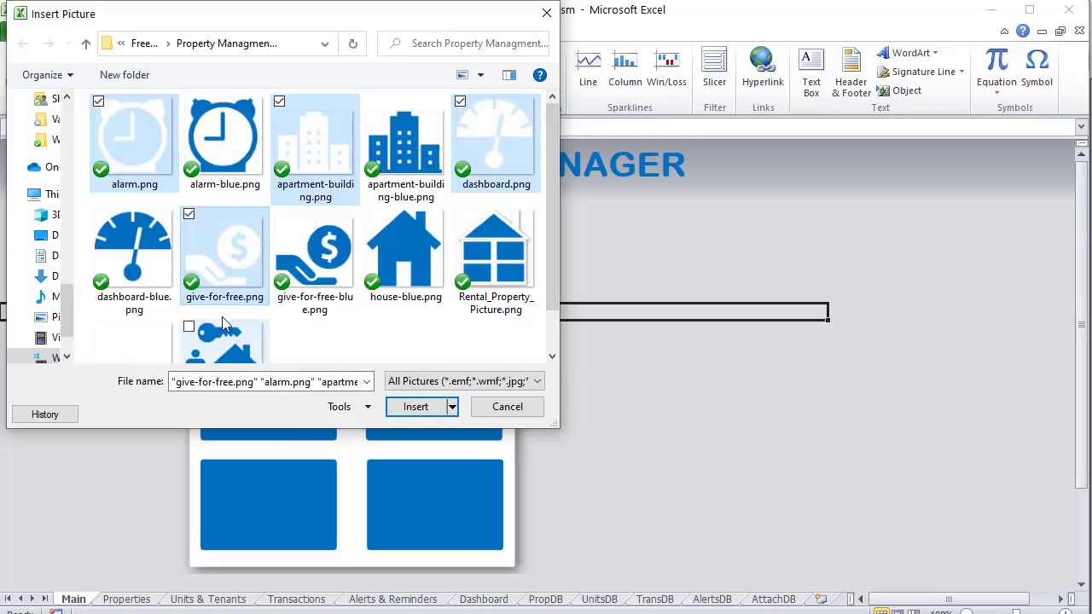
pyautogui.keyDown('ctrl'); pyautogui.click(119, 355); pyautogui.keyUp('ctrl')
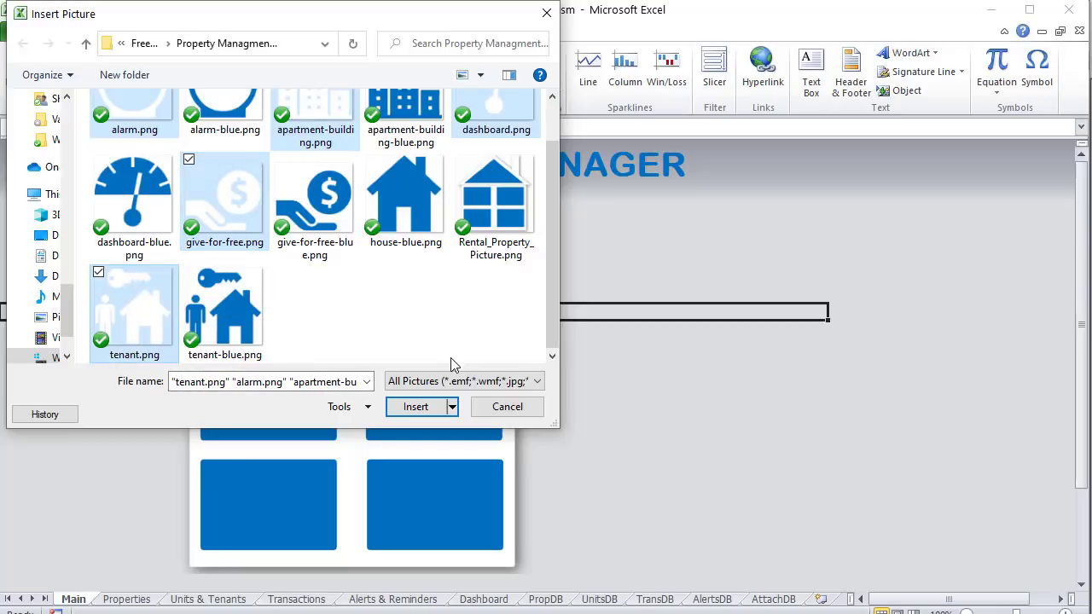
pyautogui.scroll(1, 436, 301)
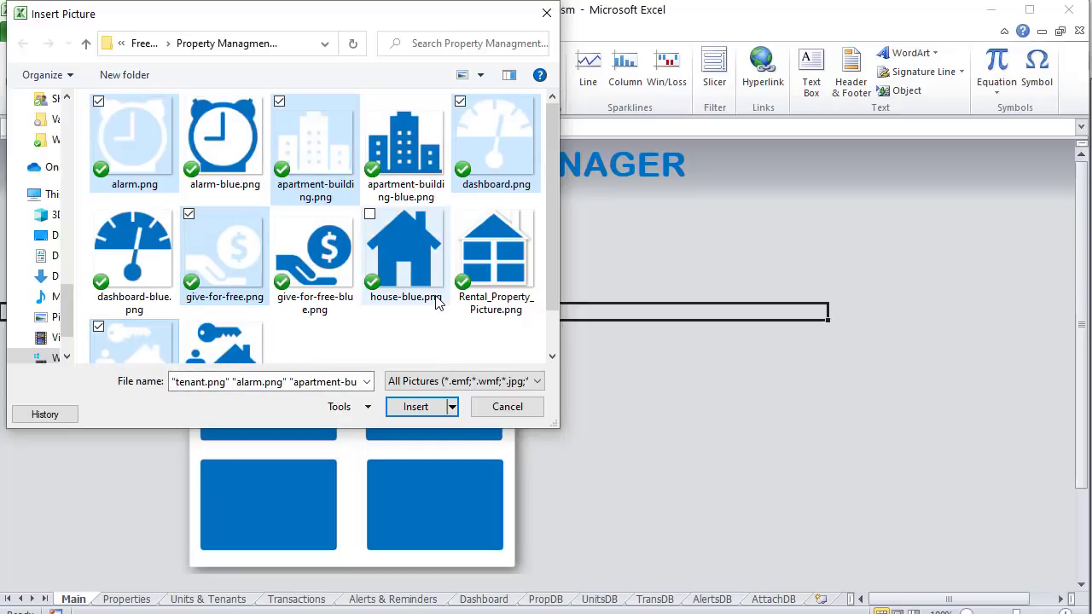
pyautogui.click(415, 407)
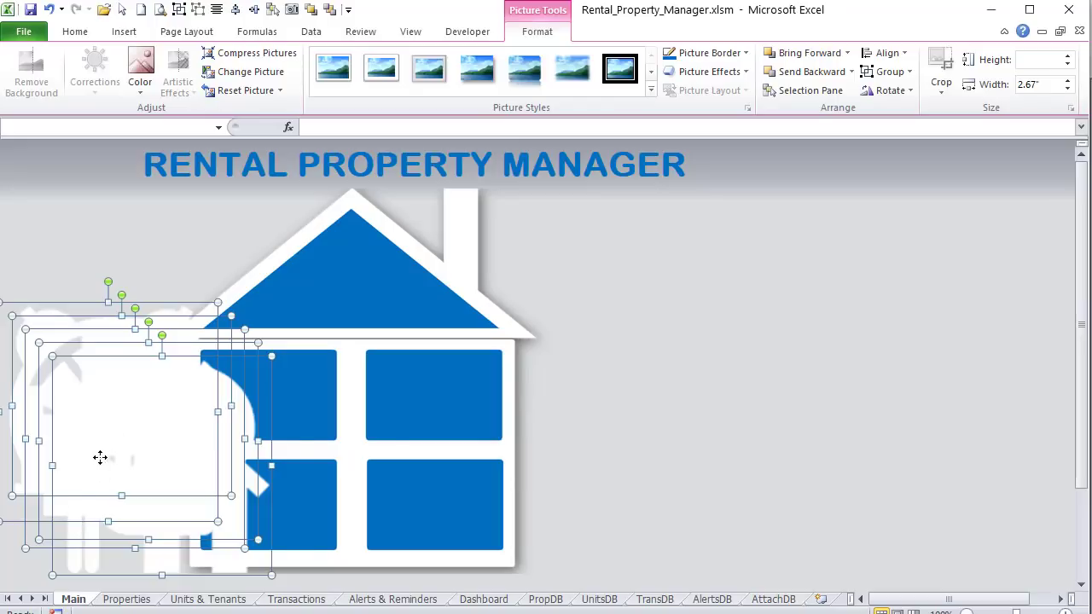
# Step: Move the five inserted icons over the house picture and set their height to 0.6"
pyautogui.moveTo(100, 458); pyautogui.dragTo(383, 408)
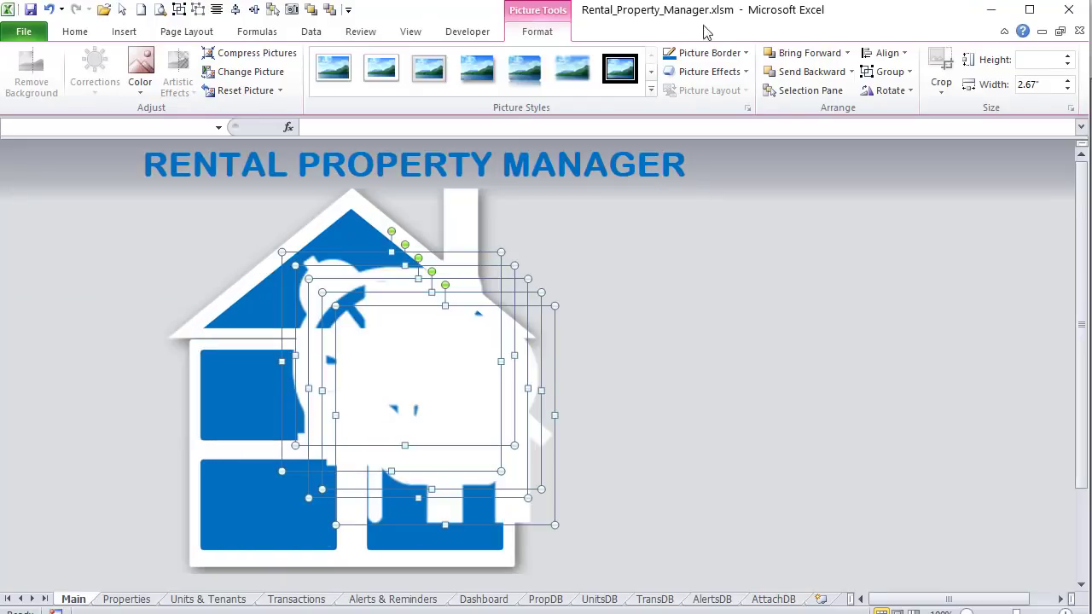
pyautogui.click(1054, 58)
pyautogui.write('.6')
pyautogui.press('Return')
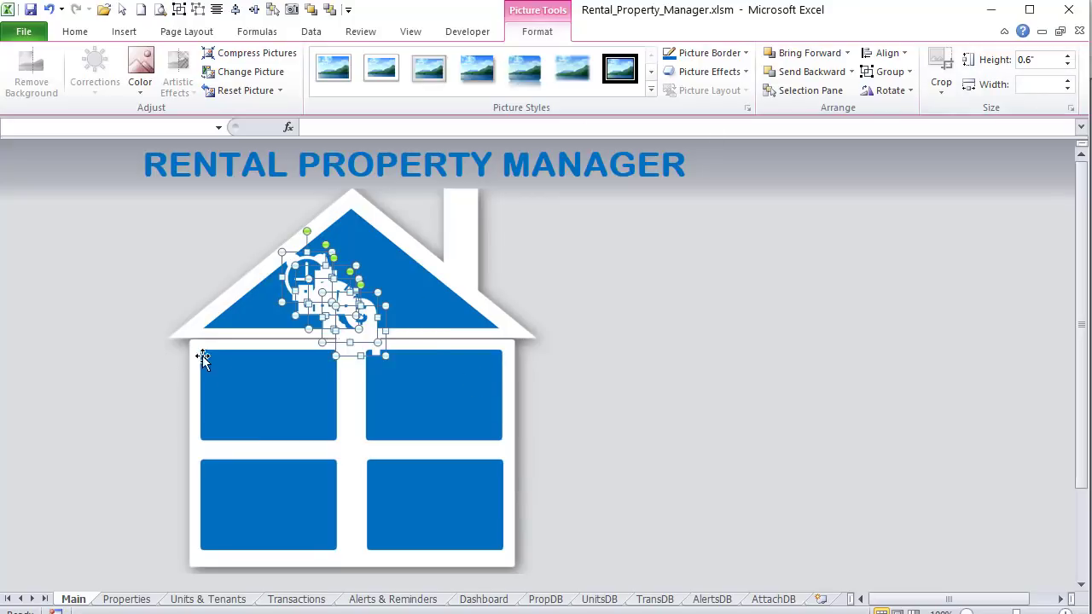
# Step: Place the apartment, tenant, money and alarm icons in the lower-right corners of the upper-left, upper-right, lower-left and lower-right house windows
pyautogui.click(247, 325)
pyautogui.moveTo(310, 260); pyautogui.dragTo(275, 389)
pyautogui.moveTo(354, 319); pyautogui.dragTo(473, 409)
pyautogui.moveTo(363, 320); pyautogui.dragTo(323, 524)
pyautogui.moveTo(307, 281); pyautogui.dragTo(463, 520)
# Step: Move the gauge icon into the house's roof triangle, enlarge it to about 0.83" square and center it under the peak
pyautogui.click(339, 287)
pyautogui.moveTo(339, 287); pyautogui.dragTo(354, 245)
pyautogui.moveTo(378, 294); pyautogui.dragTo(396, 312)
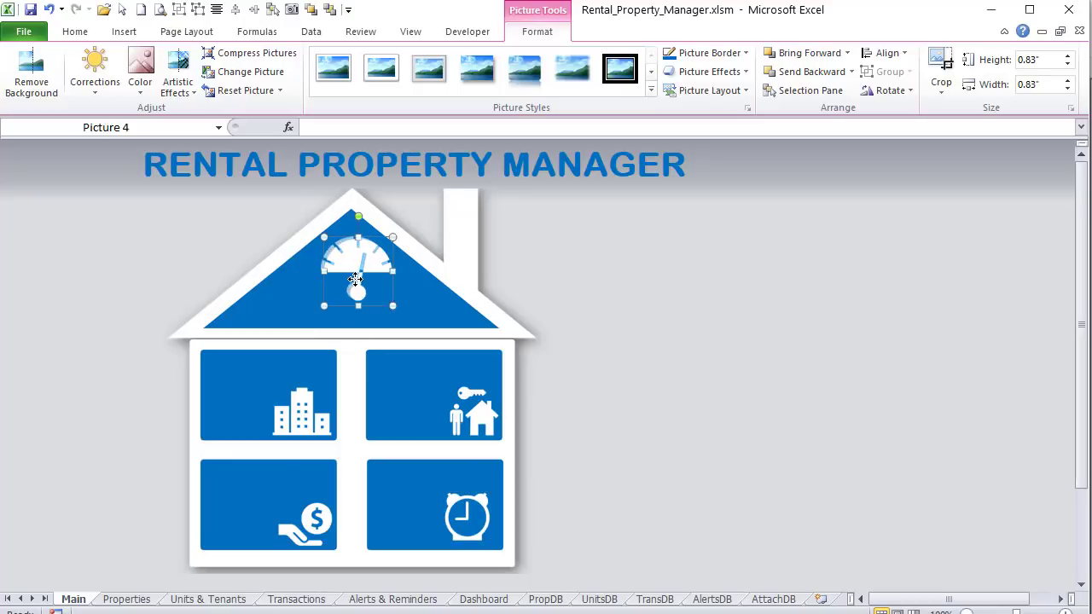
pyautogui.moveTo(356, 280); pyautogui.dragTo(351, 276)
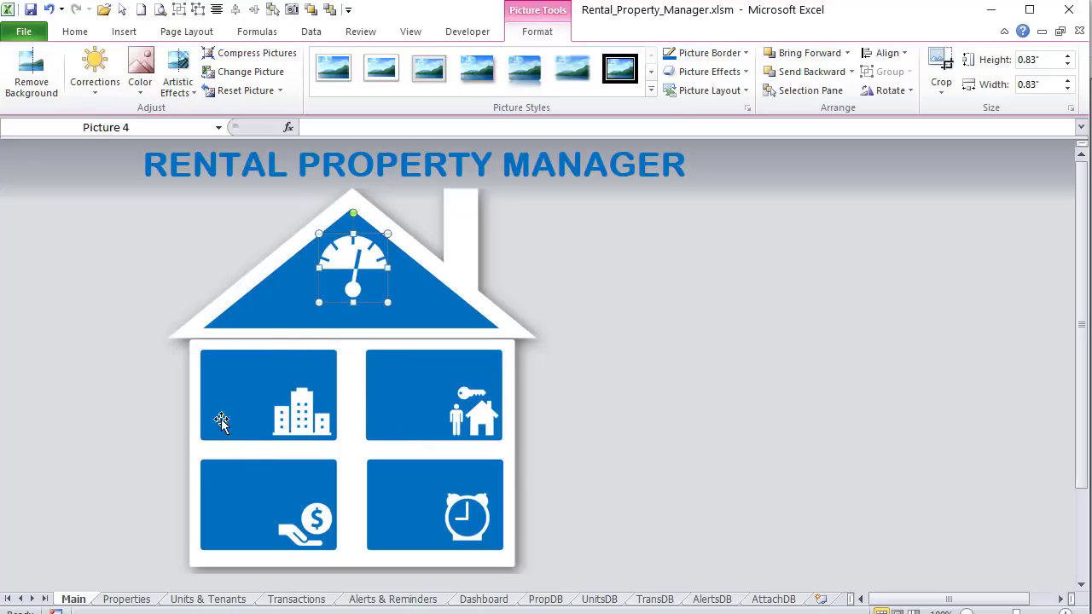
pyautogui.click(48, 307)
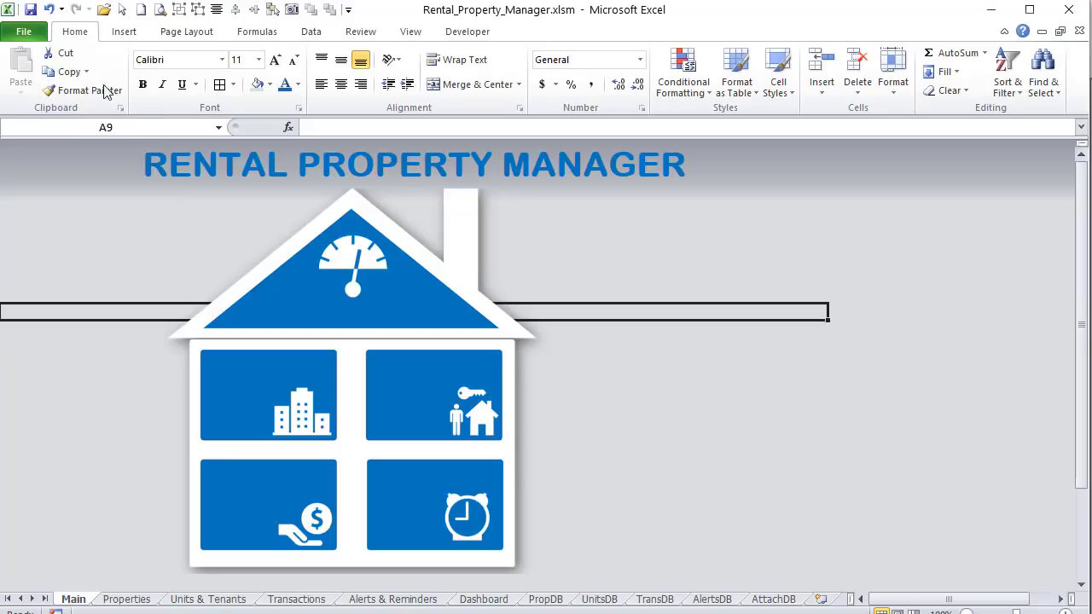
# Step: Insert a text box across the lower part of the roof triangle with the text DASHBOARD
pyautogui.click(128, 32)
pyautogui.click(185, 72)
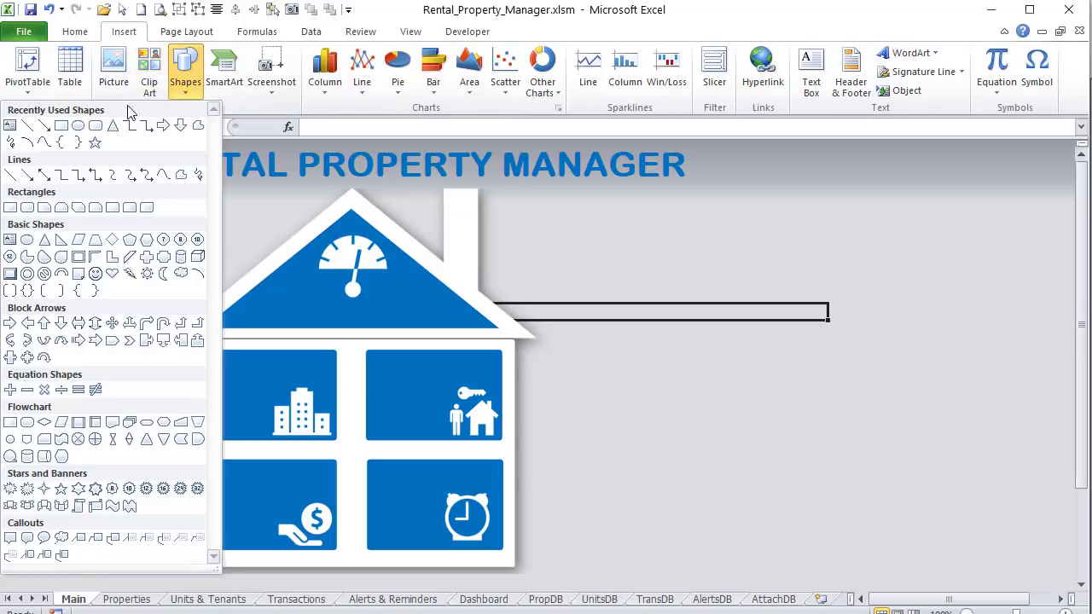
pyautogui.click(11, 127)
pyautogui.moveTo(259, 286); pyautogui.dragTo(442, 318)
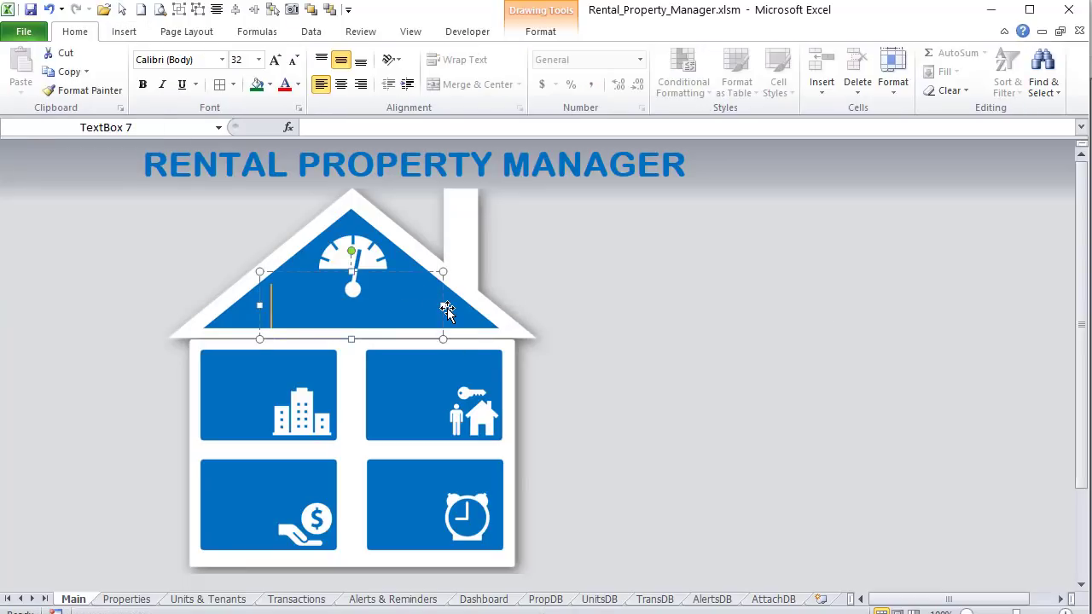
pyautogui.write('DASHBOARD')
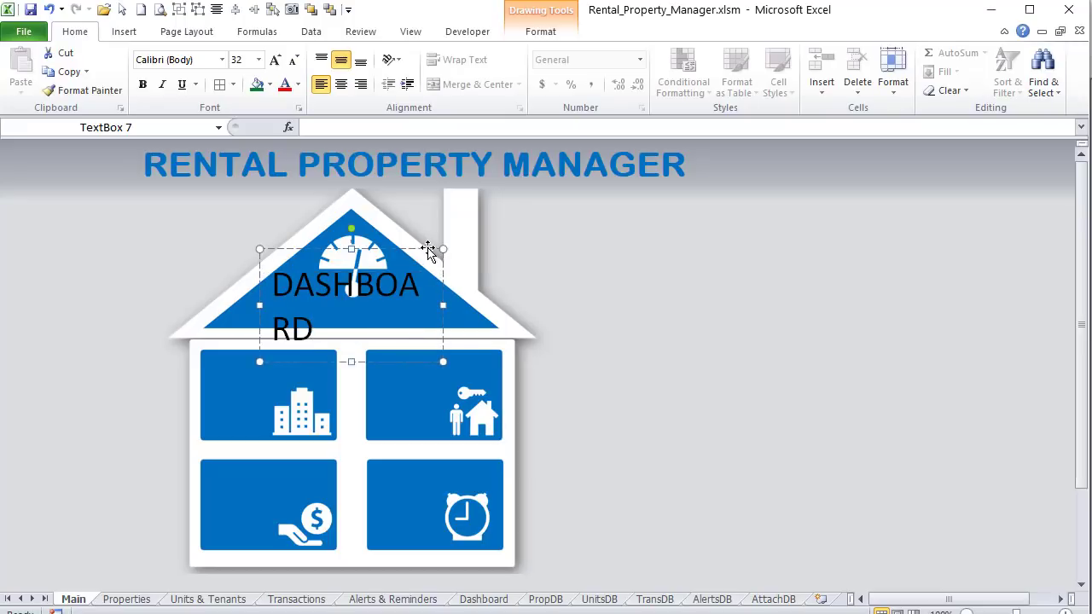
# Step: Format the DASHBOARD label in the first theme color, bold, 20 pt and horizontally centered
pyautogui.moveTo(430, 249); pyautogui.dragTo(428, 251)
pyautogui.click(297, 85)
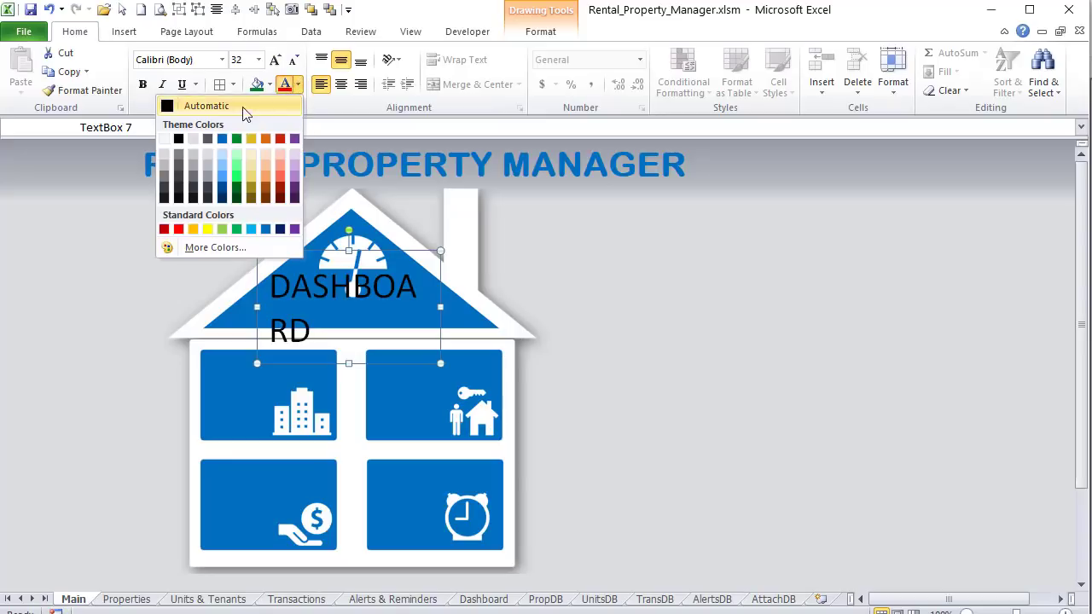
pyautogui.click(164, 140)
pyautogui.hotkey('ctrl', 'b')
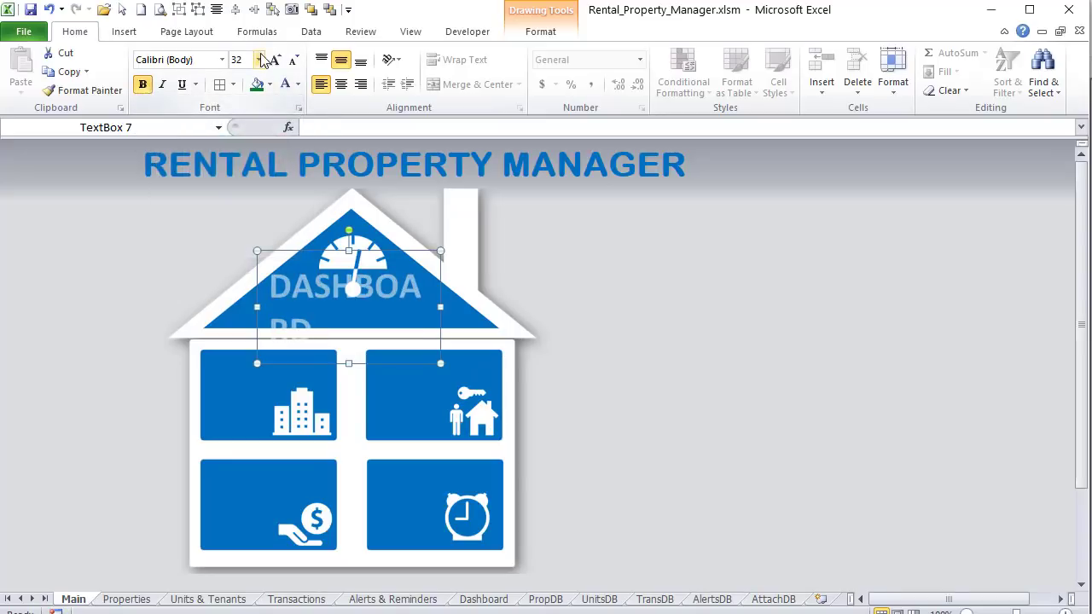
pyautogui.click(293, 61)
pyautogui.click(293, 61)
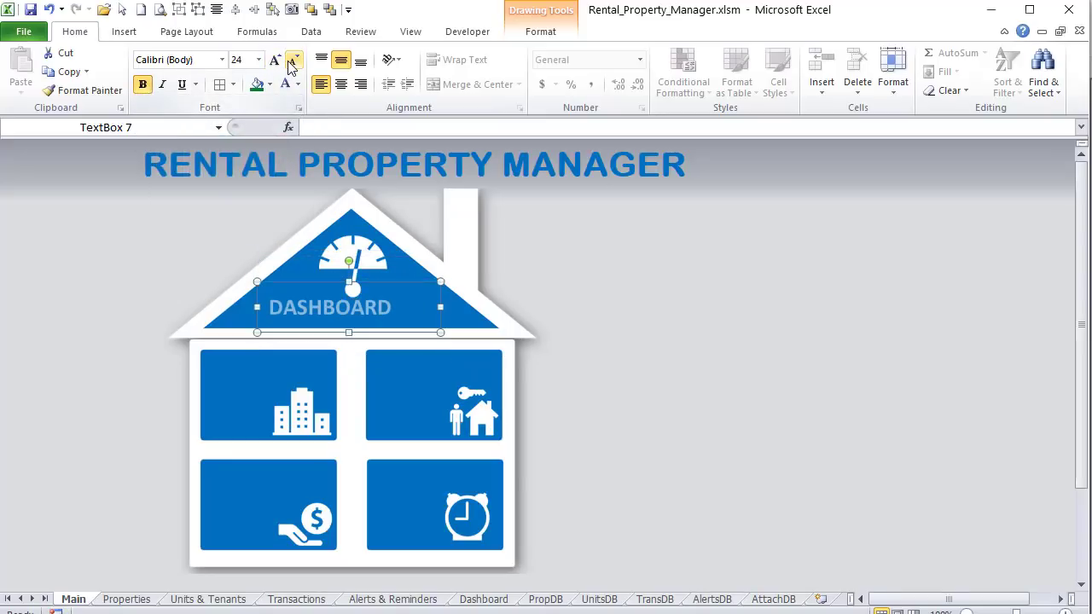
pyautogui.click(341, 84)
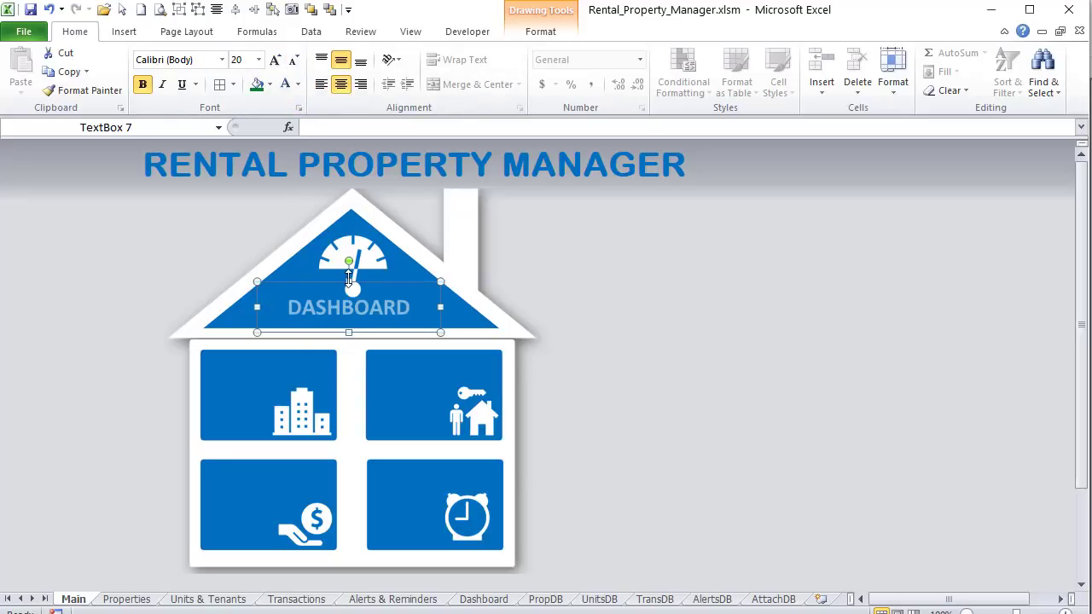
# Step: Change the DASHBOARD label's font color to pure white using a custom color at full brightness
pyautogui.click(481, 293)
pyautogui.click(385, 297)
pyautogui.click(387, 282)
pyautogui.click(290, 83)
pyautogui.click(163, 137)
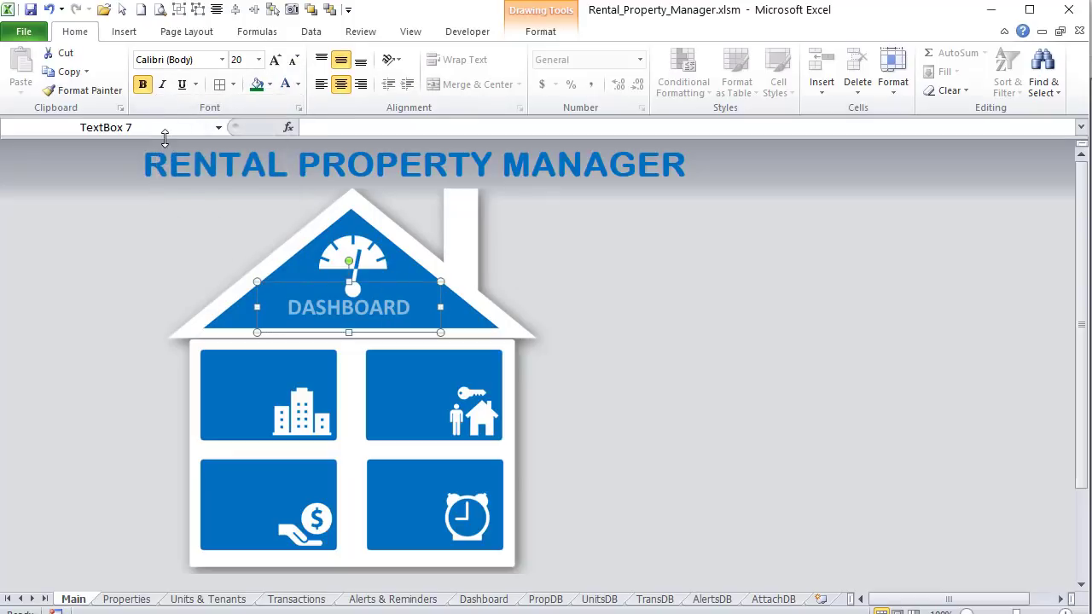
pyautogui.click(298, 83)
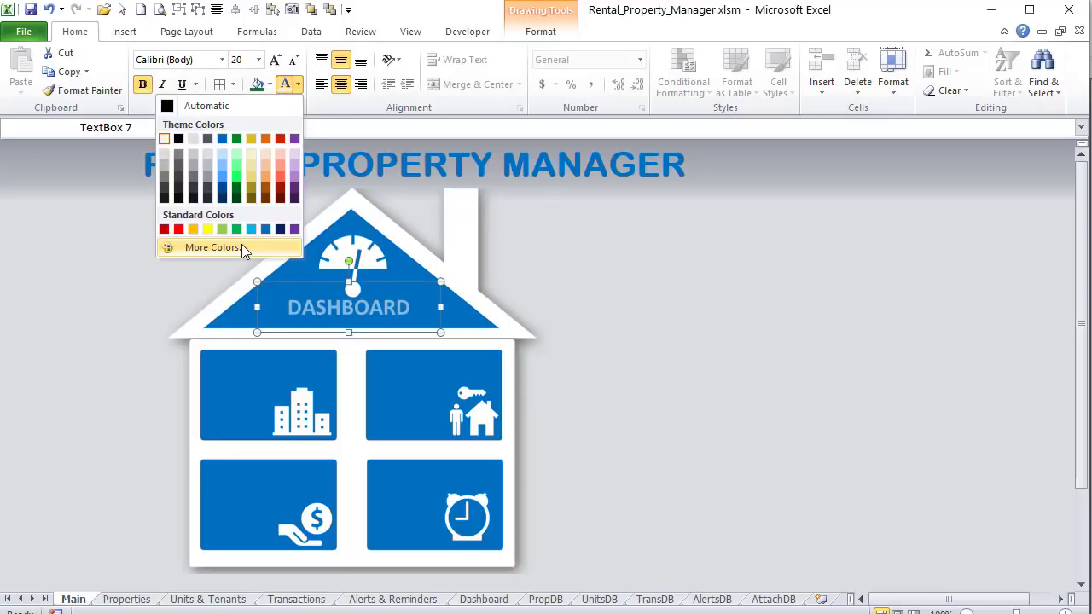
pyautogui.click(241, 246)
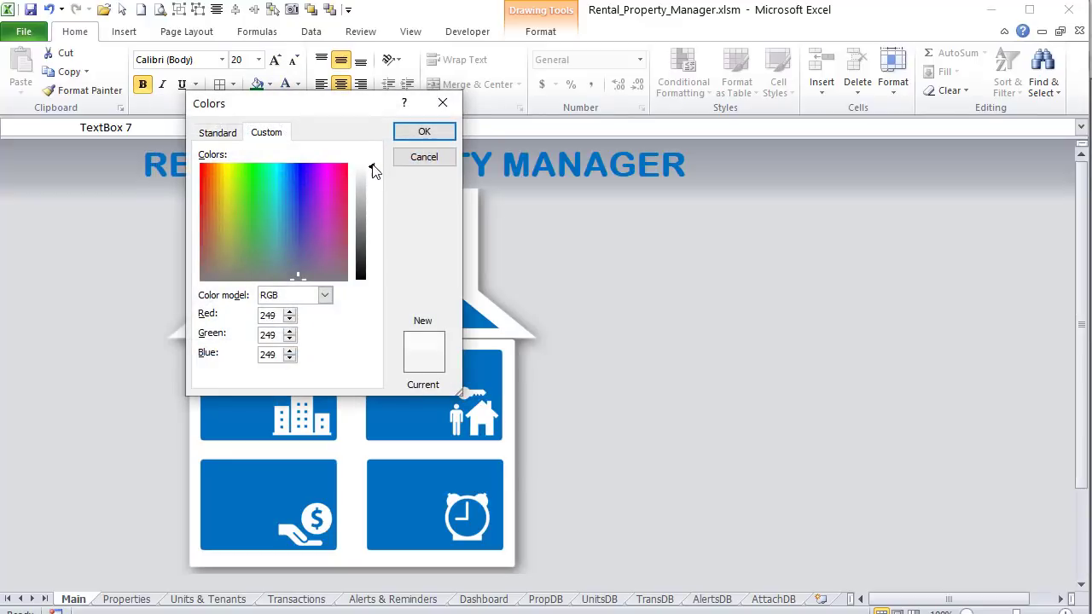
pyautogui.moveTo(372, 170); pyautogui.dragTo(372, 163)
pyautogui.click(424, 132)
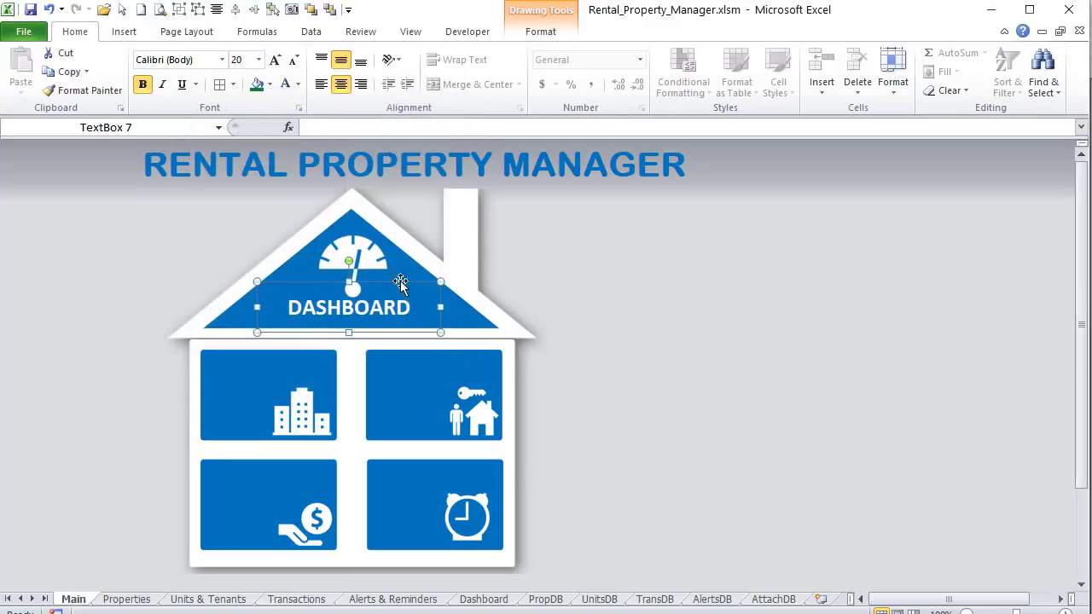
# Step: Reduce the DASHBOARD text box's height slightly and center it just below the gauge icon in the roof
pyautogui.click(377, 303)
pyautogui.click(369, 307)
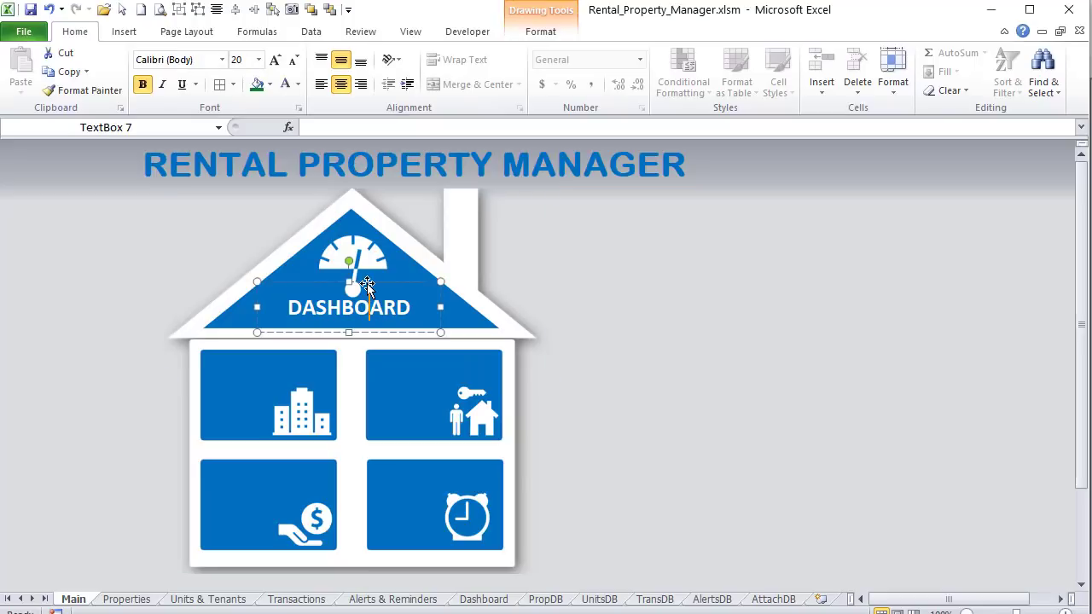
pyautogui.moveTo(350, 280); pyautogui.dragTo(369, 293)
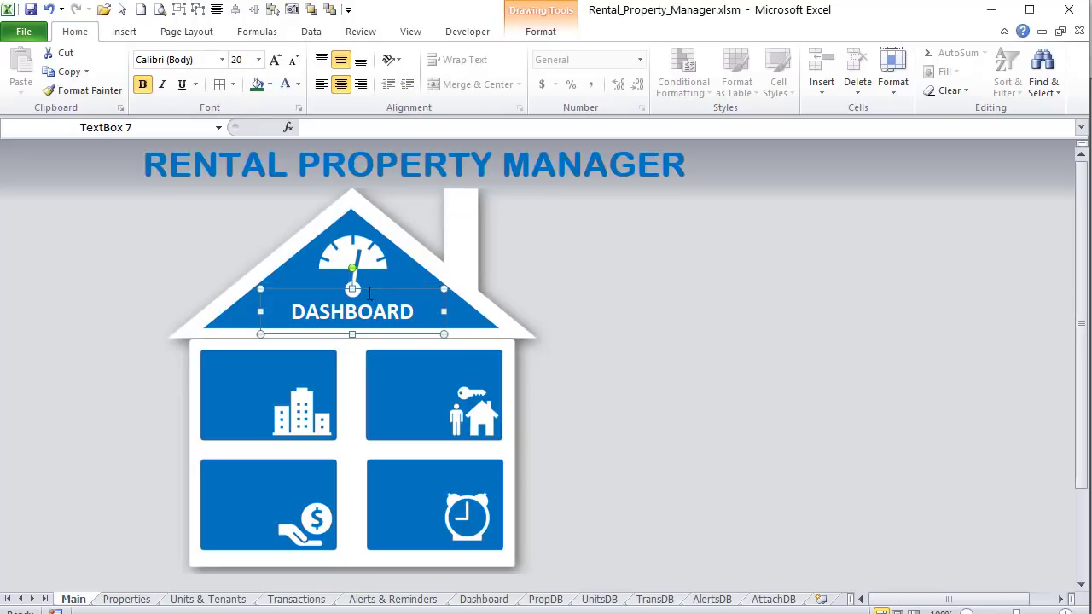
pyautogui.click(639, 286)
pyautogui.click(401, 335)
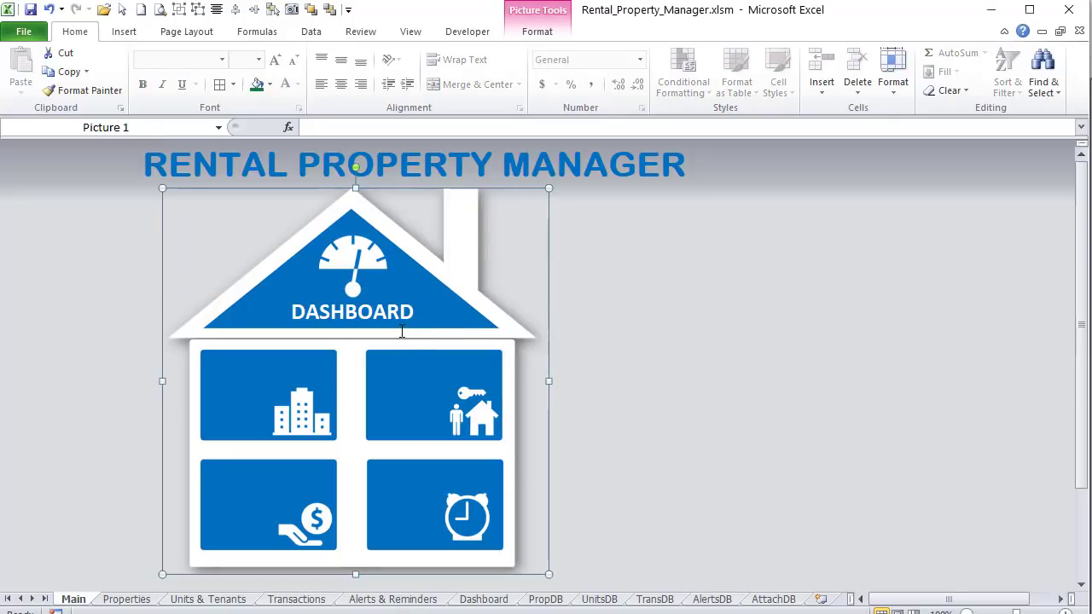
# Step: Duplicate the DASHBOARD label onto the house's upper-left pane and change the copy's text to PROPERTIES & BUILDINGS
pyautogui.click(399, 310)
pyautogui.click(394, 284)
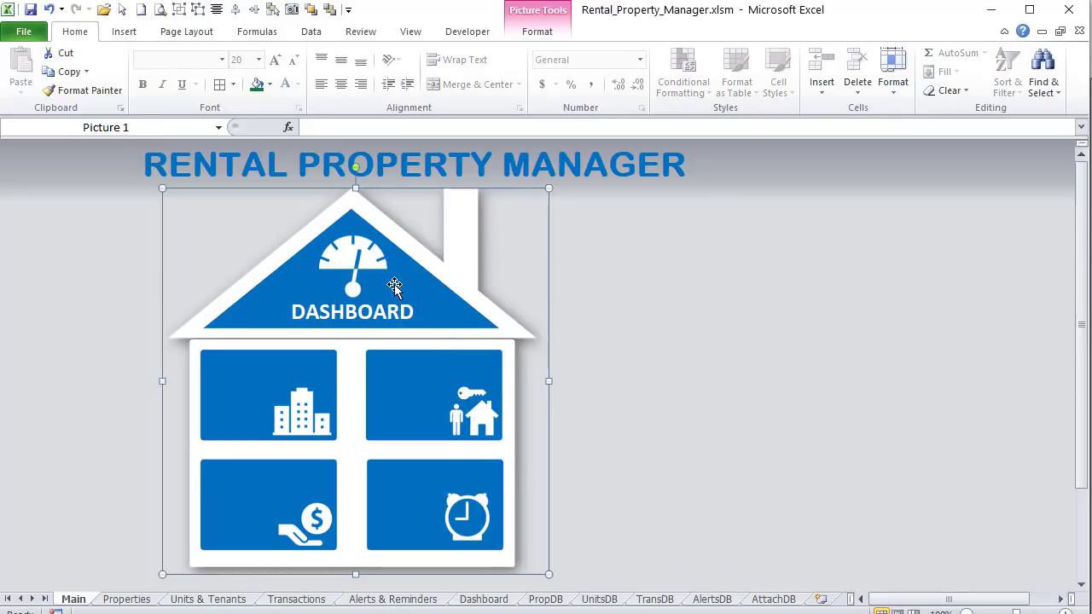
pyautogui.click(399, 310)
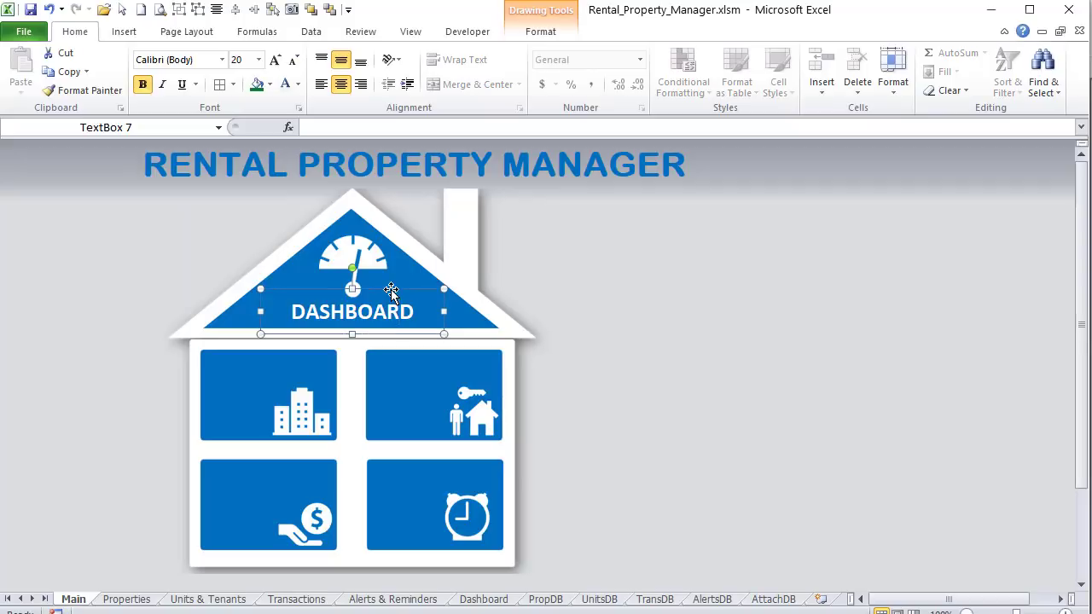
pyautogui.click(392, 290)
pyautogui.hotkey('ctrl', 'd')
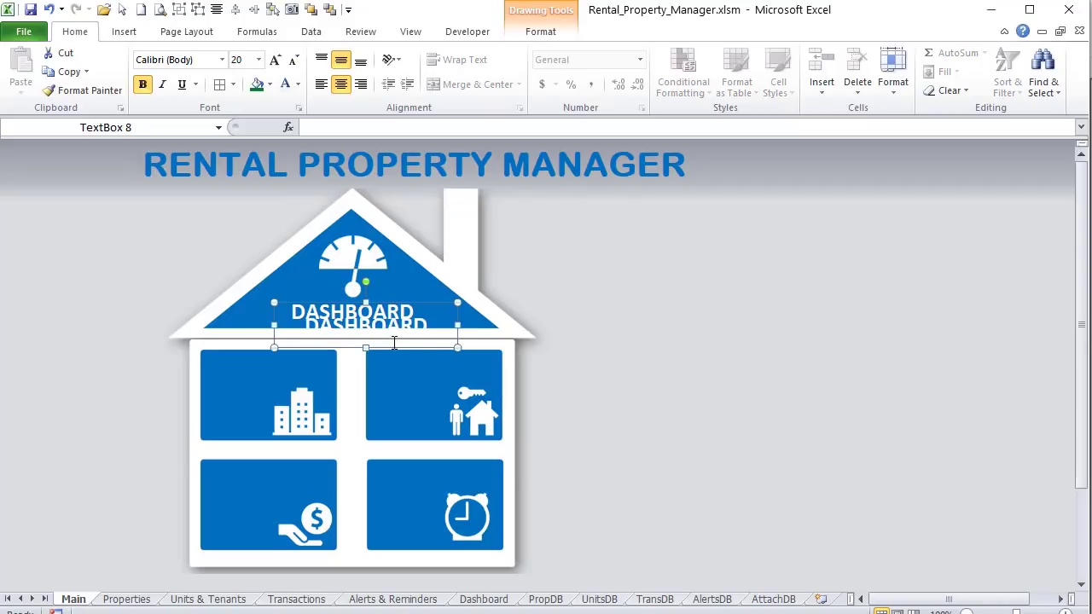
pyautogui.moveTo(392, 347); pyautogui.dragTo(312, 387)
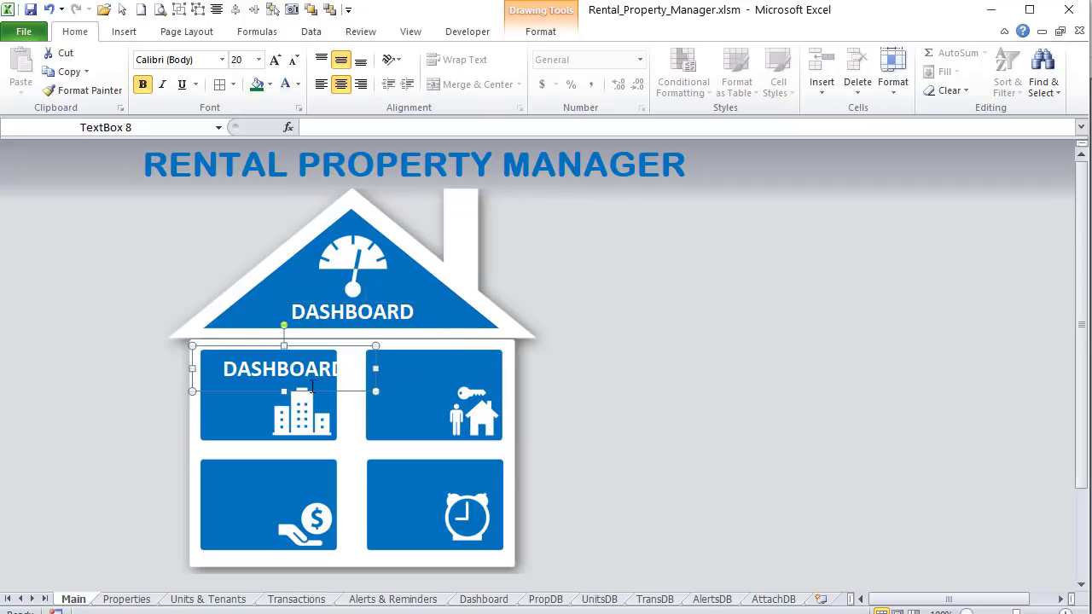
pyautogui.doubleClick(243, 369)
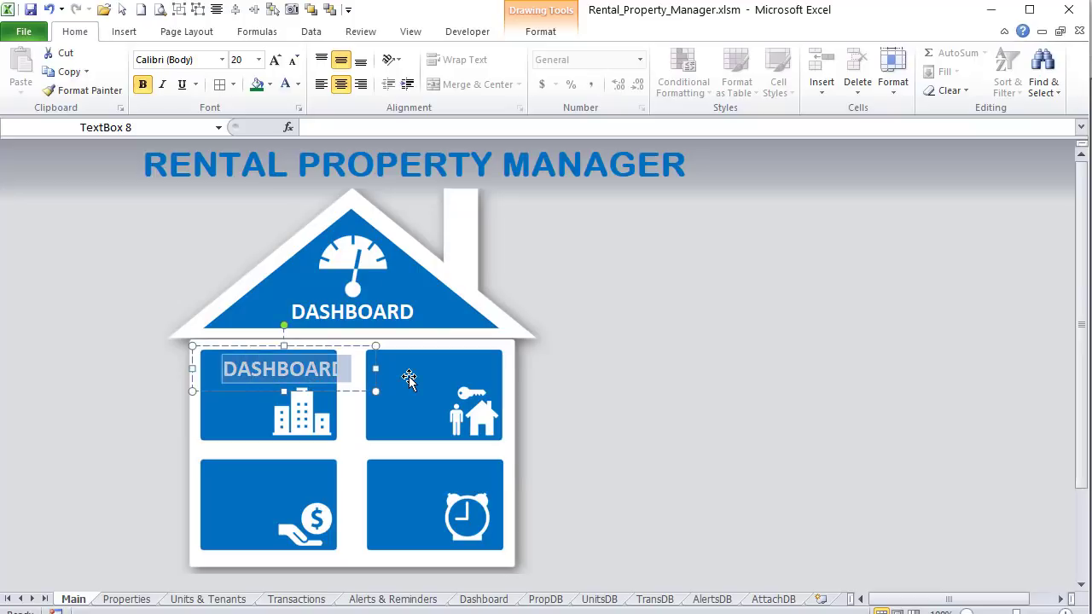
pyautogui.write('PROPERTI')
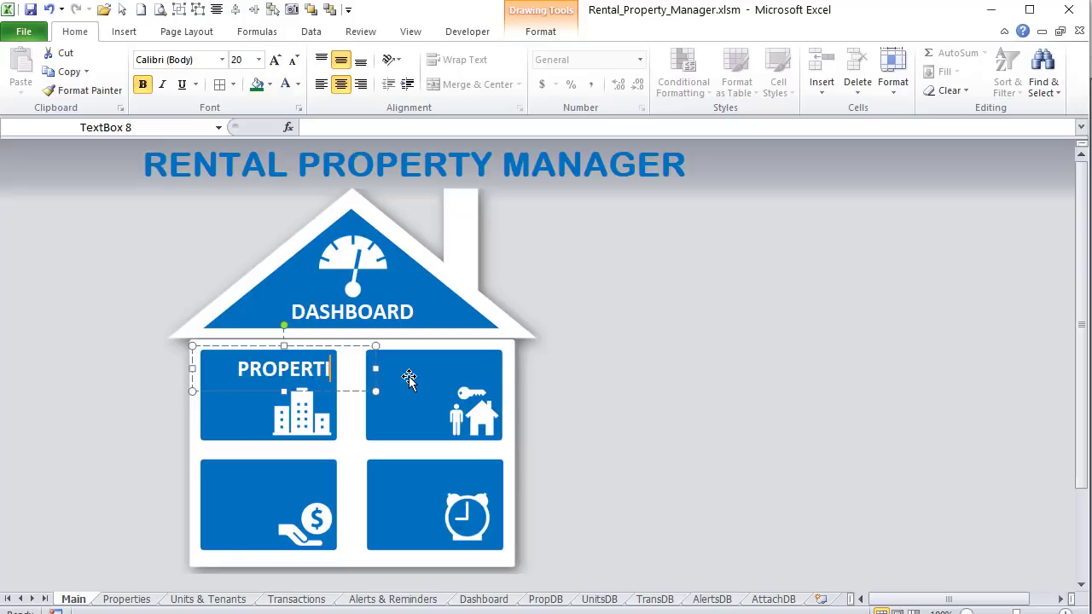
pyautogui.write('ES BUILDINGS')
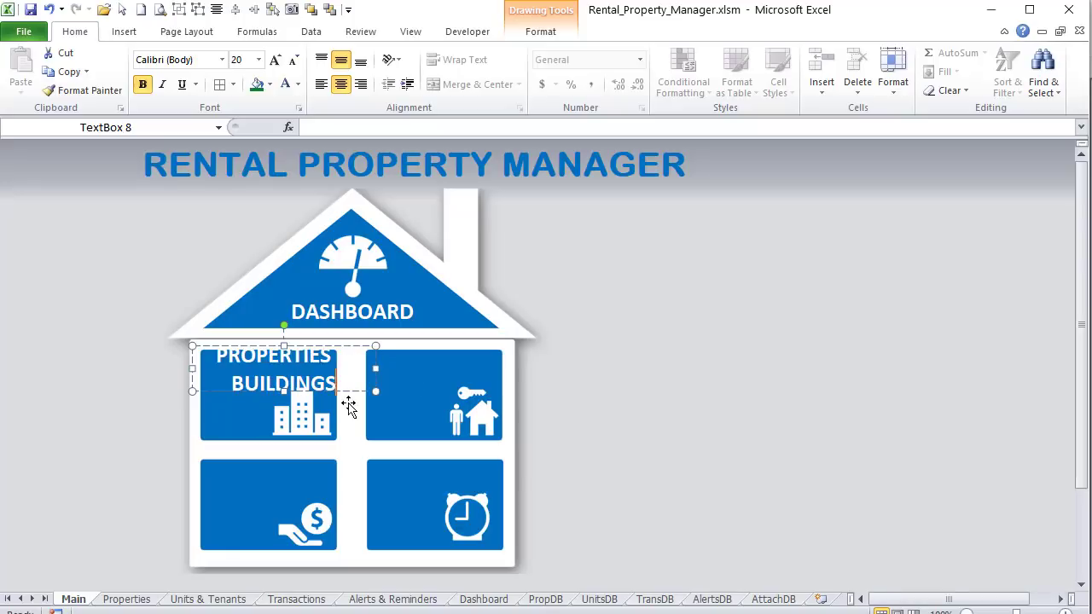
# Step: Left-align the PROPERTIES & BUILDINGS text and resize its text box to roughly match the upper-left pane
pyautogui.moveTo(348, 397); pyautogui.dragTo(268, 426)
pyautogui.click(324, 86)
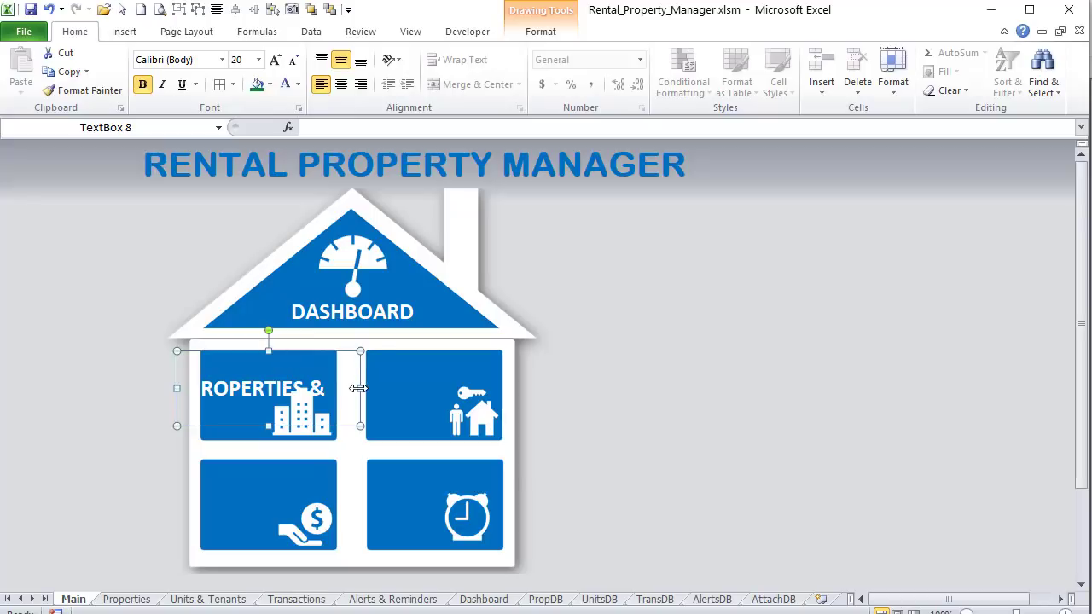
pyautogui.moveTo(357, 388); pyautogui.dragTo(337, 388)
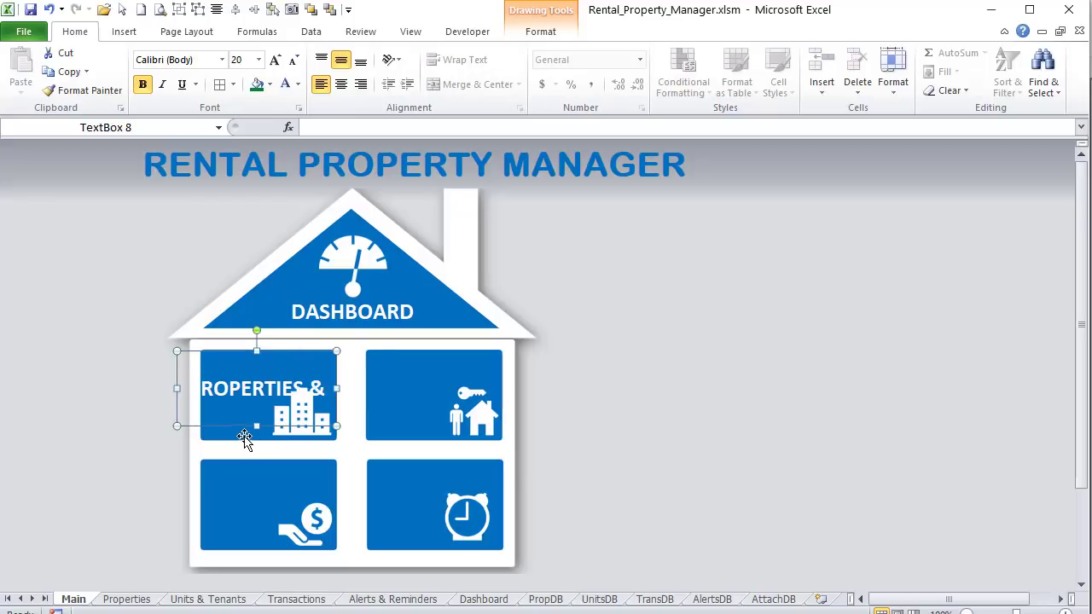
pyautogui.moveTo(256, 425)
pyautogui.mouseDown()
pyautogui.moveTo(254, 446)
pyautogui.moveTo(274, 436)
pyautogui.mouseUp()
# Step: Enlarge the house picture slightly and reposition it beneath the RENTAL PROPERTY MANAGER title
pyautogui.click(295, 258)
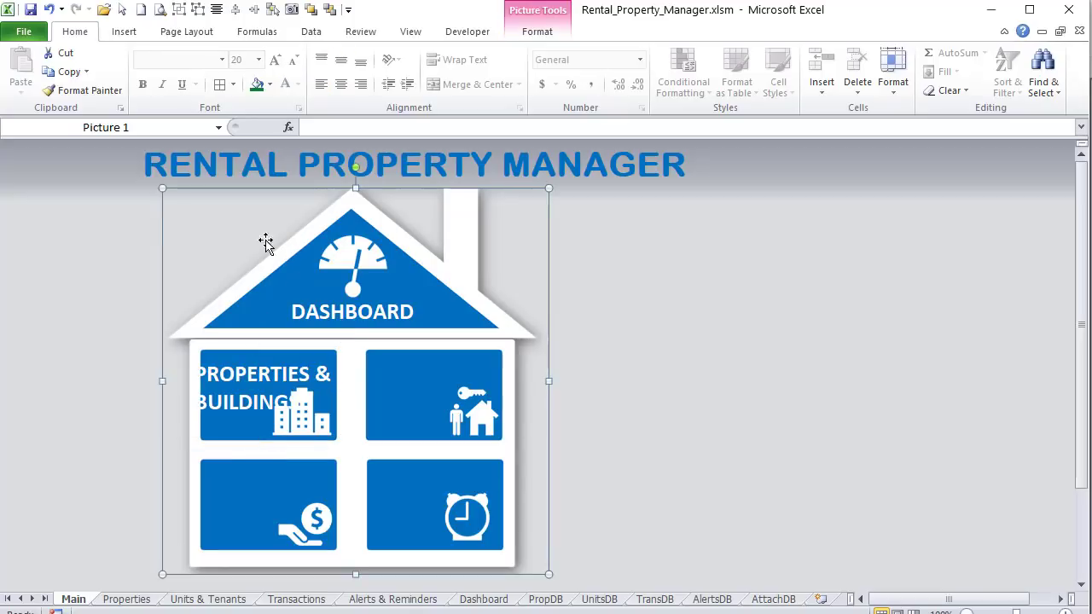
pyautogui.moveTo(162, 188); pyautogui.dragTo(145, 170)
pyautogui.moveTo(425, 368); pyautogui.dragTo(433, 385)
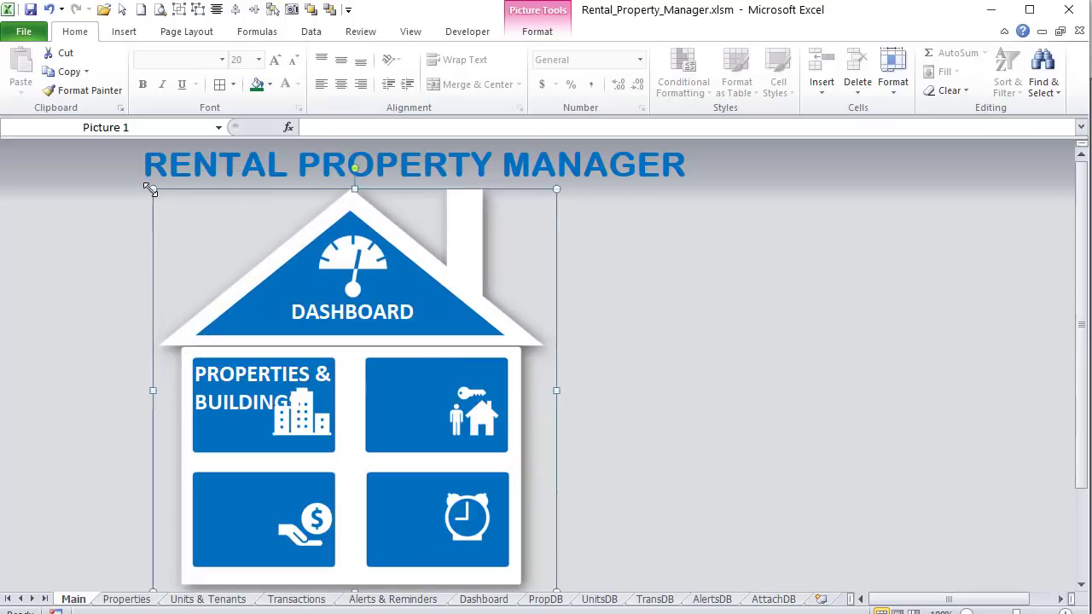
pyautogui.moveTo(147, 187); pyautogui.dragTo(143, 181)
# Step: Shift the PROPERTIES & BUILDINGS label within the enlarged upper-left pane and set its font size to 18
pyautogui.click(282, 420)
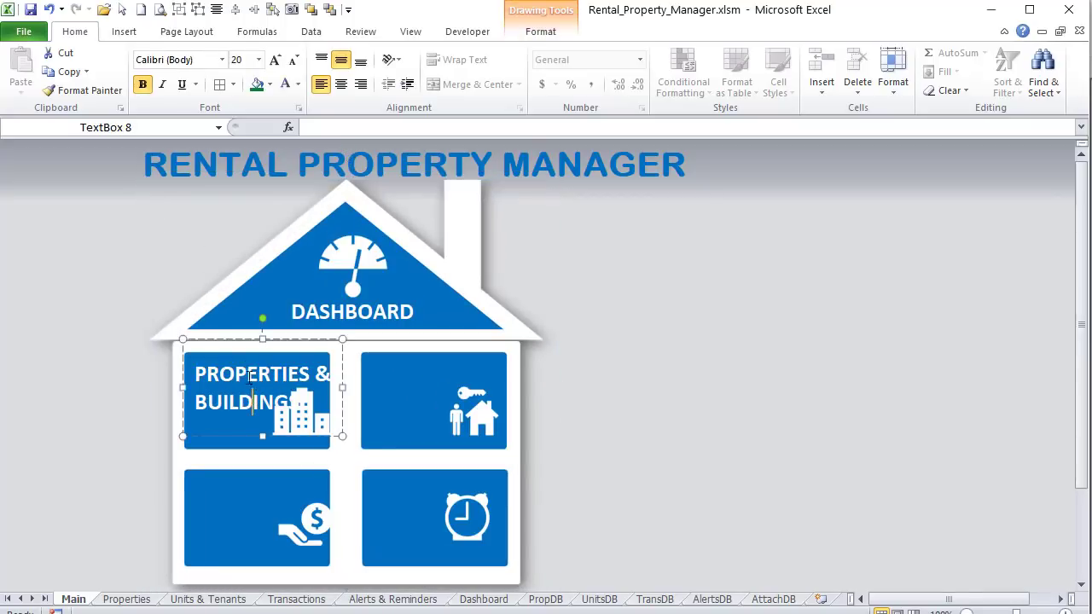
pyautogui.moveTo(239, 335); pyautogui.dragTo(235, 340)
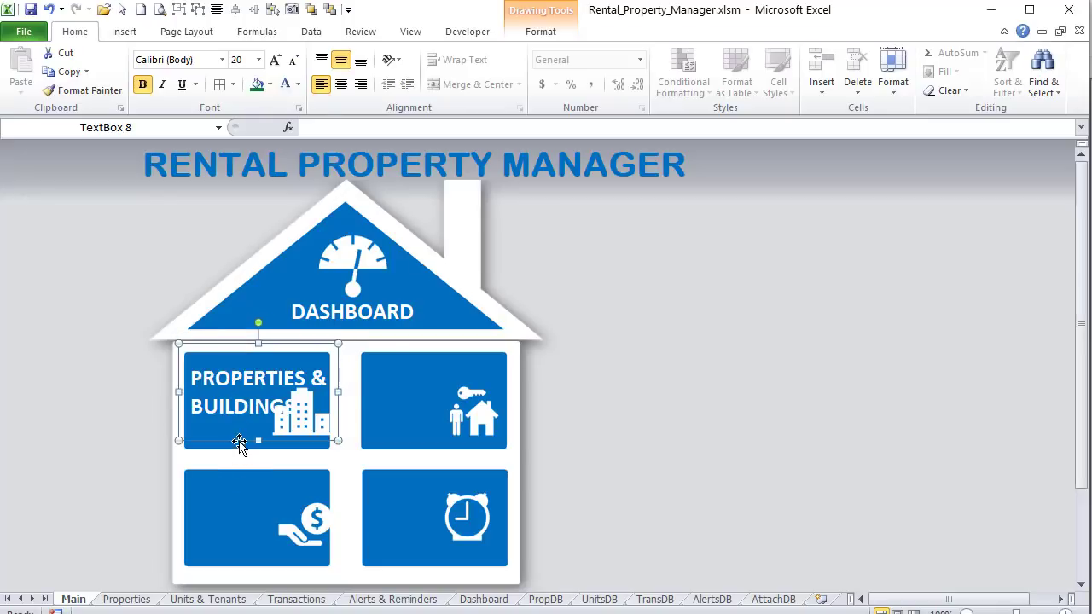
pyautogui.moveTo(239, 443); pyautogui.dragTo(236, 436)
pyautogui.click(312, 429)
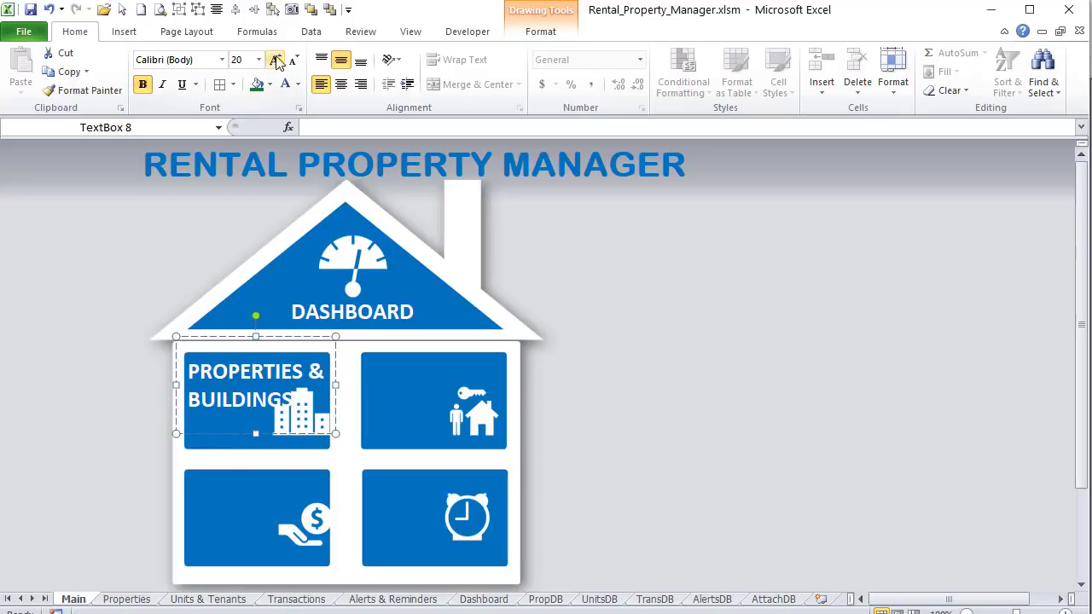
pyautogui.click(243, 60)
pyautogui.click(247, 57)
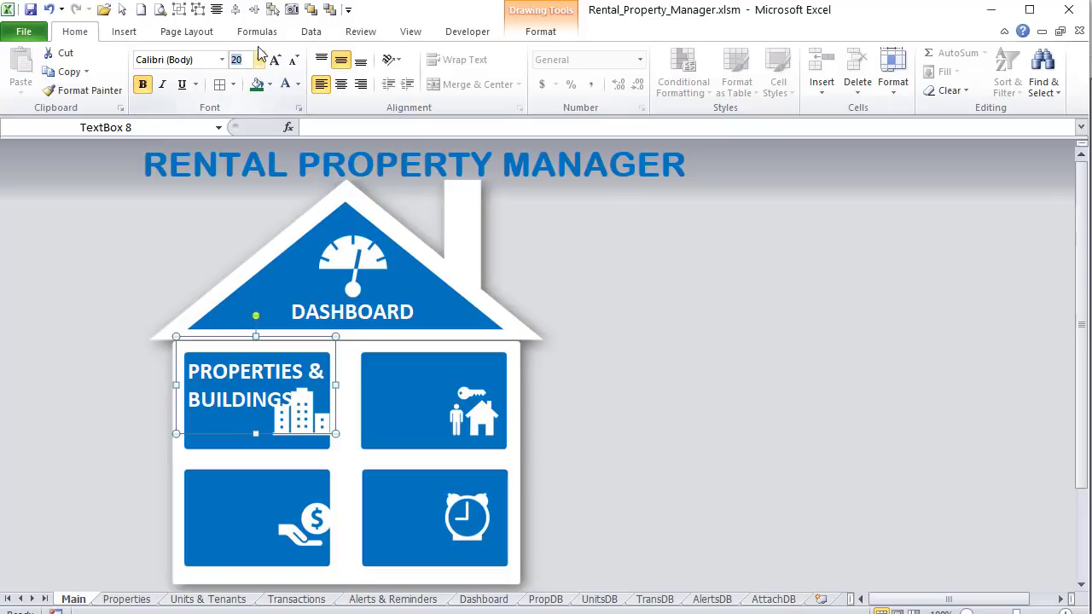
pyautogui.press('Return')
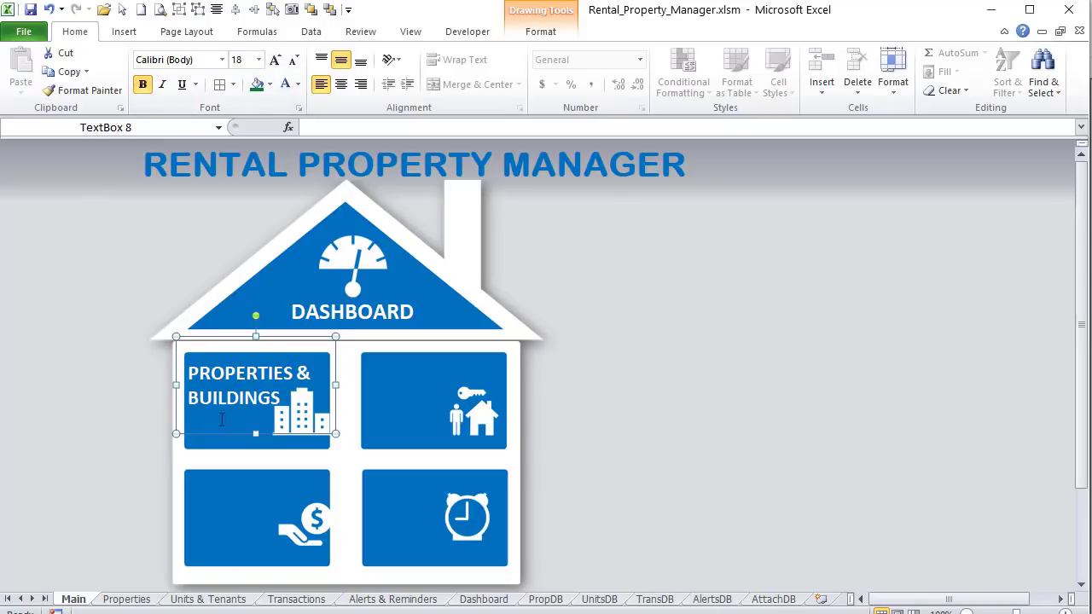
pyautogui.click(501, 427)
pyautogui.click(320, 424)
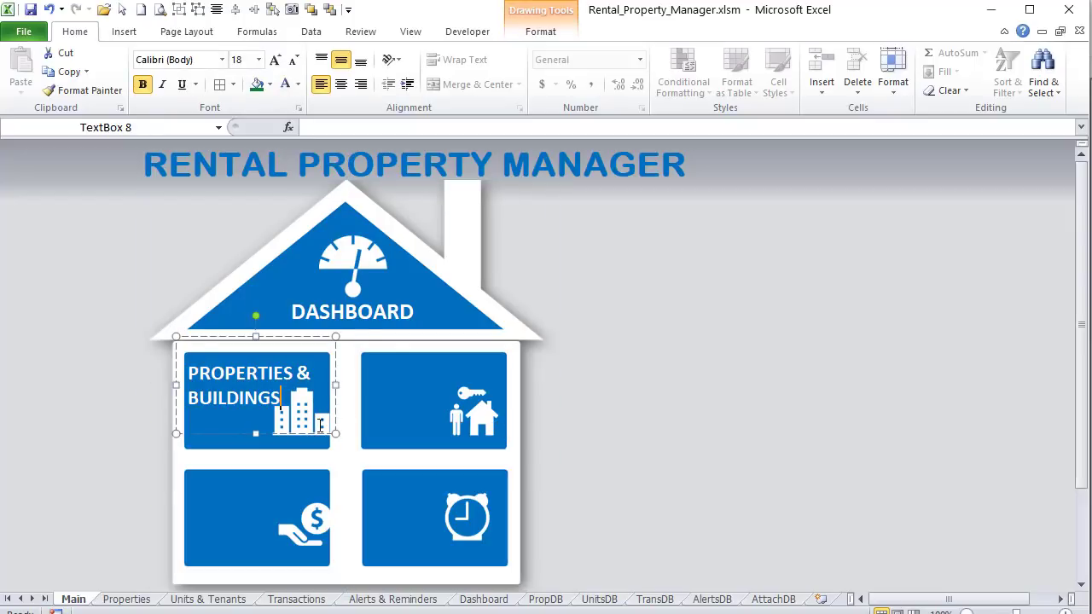
pyautogui.moveTo(263, 338); pyautogui.dragTo(263, 348)
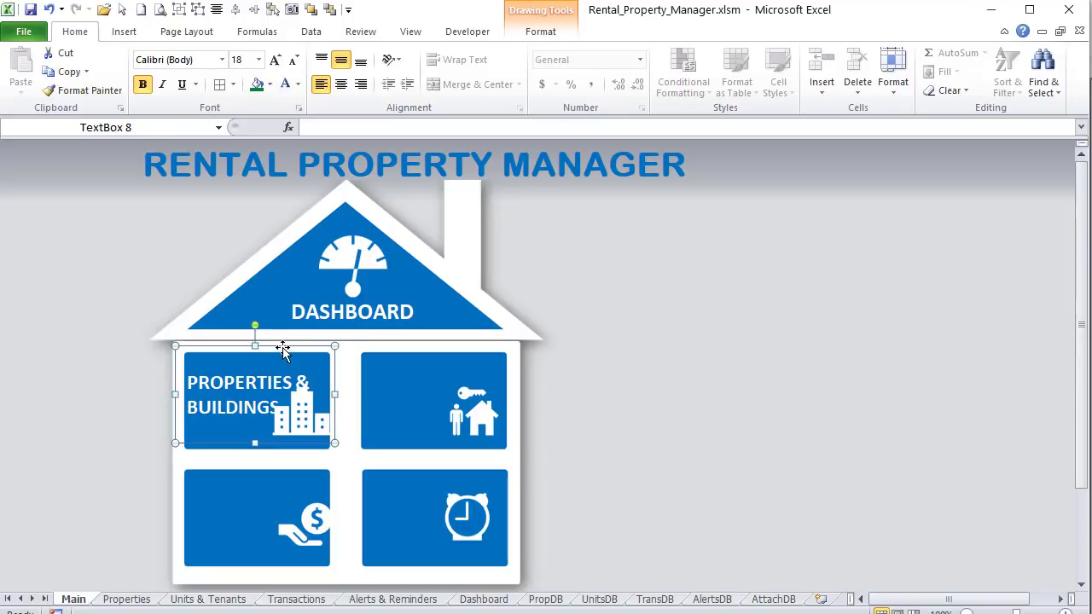
# Step: Move the PROPERTIES & BUILDINGS label up off its icon and set the height of all four pane icons to 0.5"
pyautogui.moveTo(282, 350); pyautogui.dragTo(279, 286)
pyautogui.click(300, 412)
pyautogui.keyDown('ctrl'); pyautogui.click(468, 423); pyautogui.keyUp('ctrl')
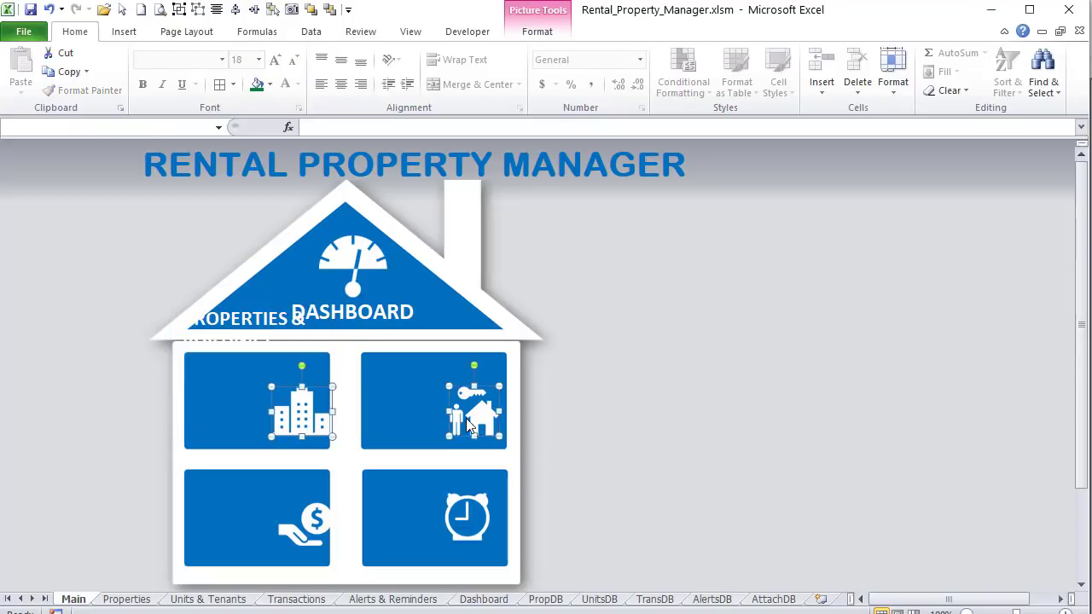
pyautogui.click(525, 34)
pyautogui.click(1040, 59)
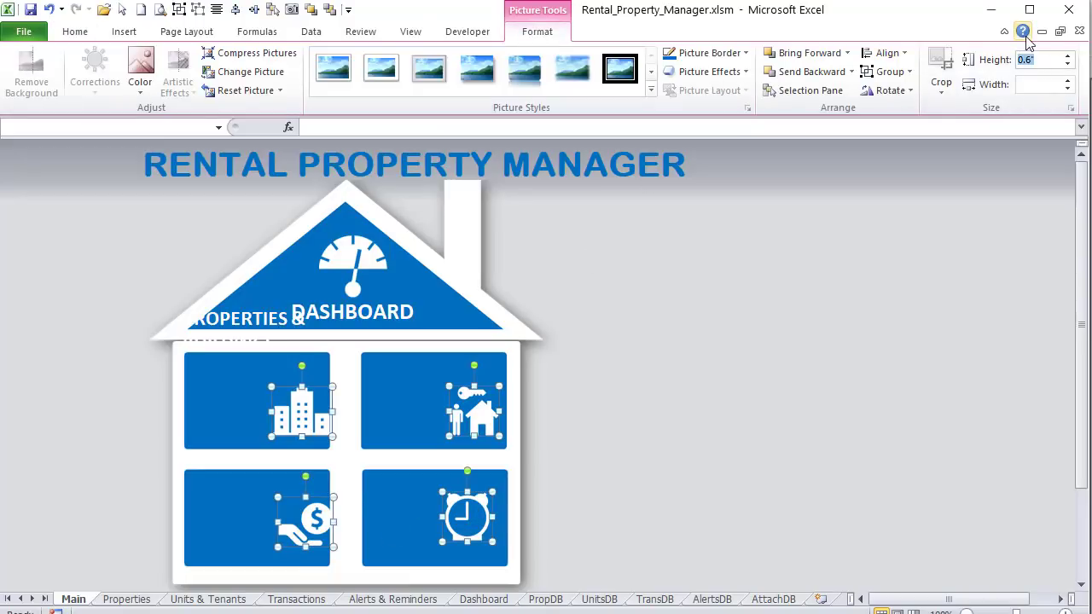
pyautogui.write('.5')
pyautogui.press('Return')
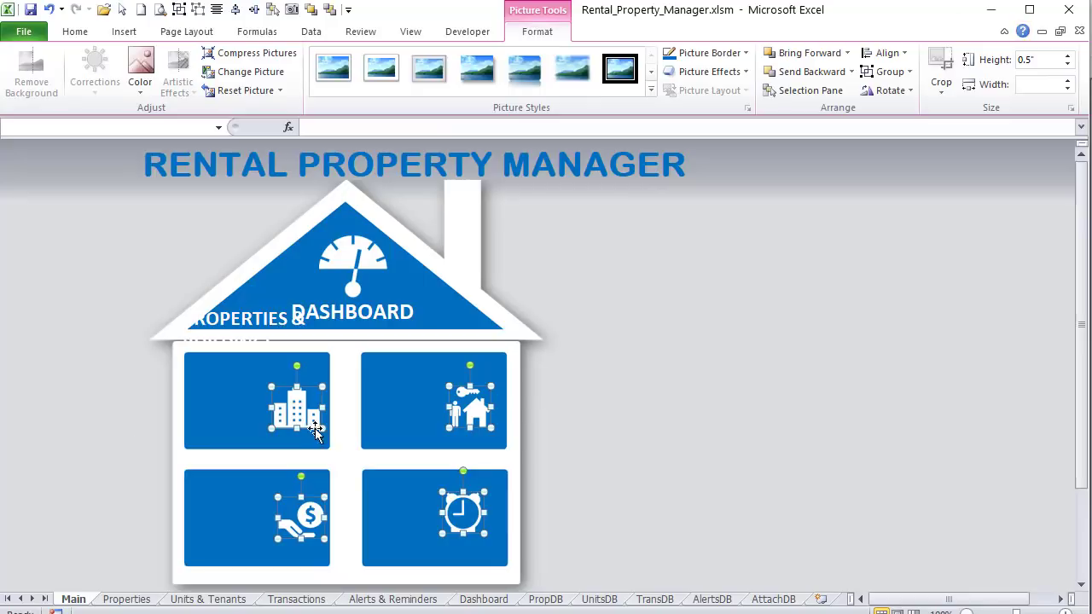
# Step: Move the buildings, tenant, clock and money icons into the lower-right corners of their panes
pyautogui.click(258, 415)
pyautogui.moveTo(296, 411); pyautogui.dragTo(303, 424)
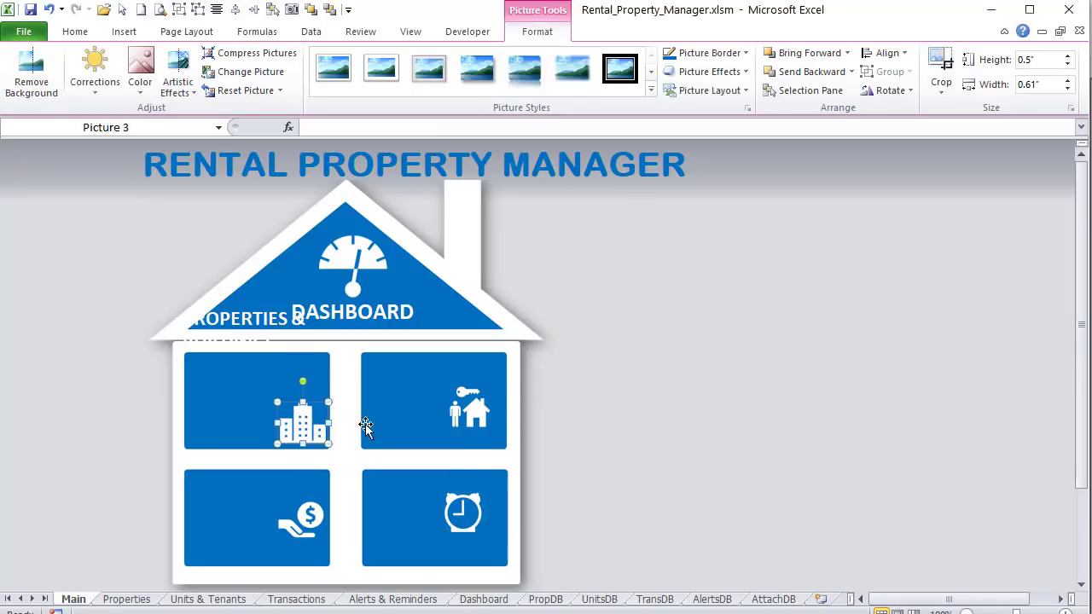
pyautogui.click(463, 423)
pyautogui.moveTo(463, 424); pyautogui.dragTo(477, 439)
pyautogui.moveTo(464, 521); pyautogui.dragTo(487, 542)
pyautogui.moveTo(307, 517); pyautogui.dragTo(309, 539)
# Step: Move the PROPERTIES & BUILDINGS label back onto the upper-left pane, fit its box to the pane, and top-align the text
pyautogui.click(253, 327)
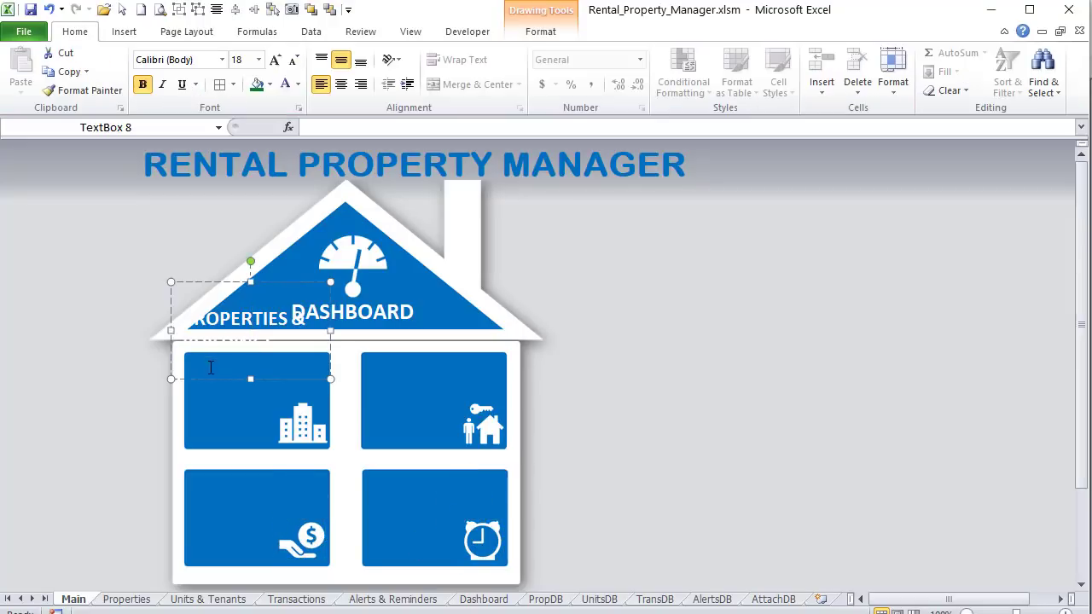
pyautogui.moveTo(210, 379); pyautogui.dragTo(218, 448)
pyautogui.moveTo(180, 399); pyautogui.dragTo(183, 400)
pyautogui.moveTo(337, 397); pyautogui.dragTo(327, 400)
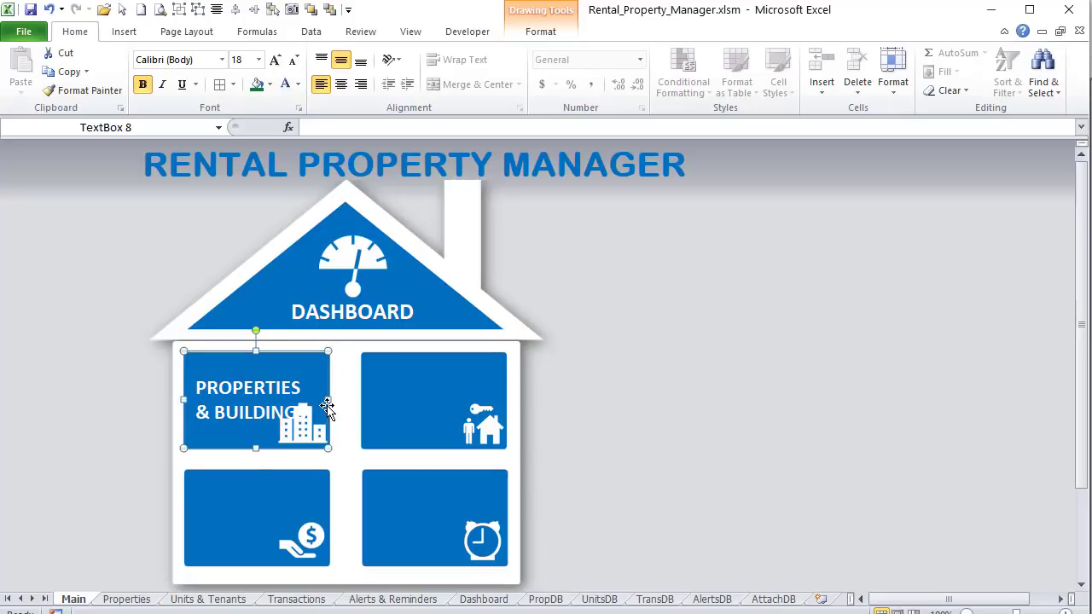
pyautogui.click(220, 394)
pyautogui.click(320, 59)
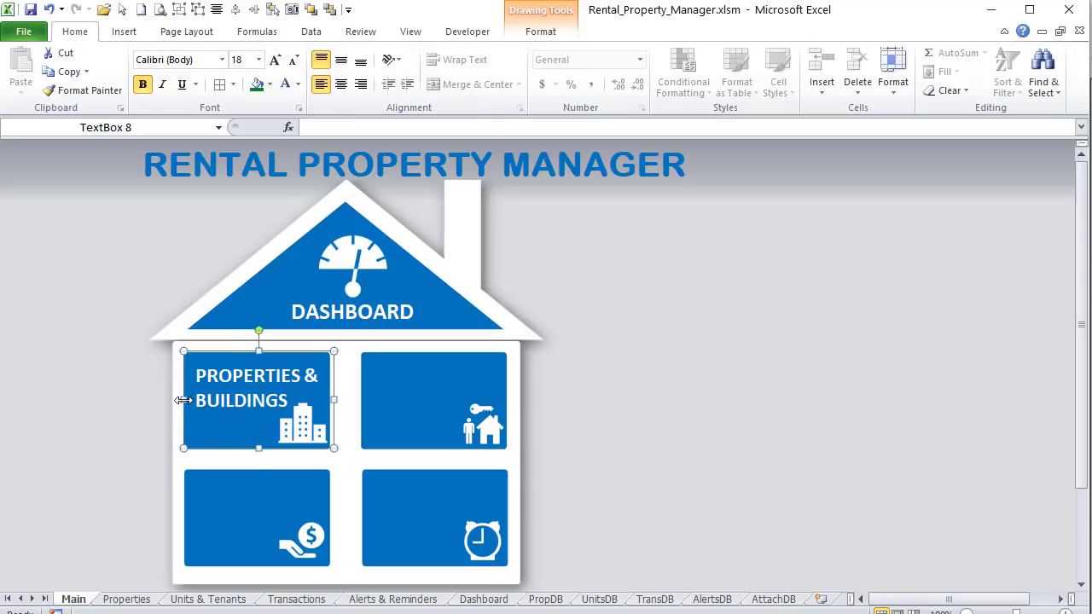
pyautogui.moveTo(184, 400); pyautogui.dragTo(178, 399)
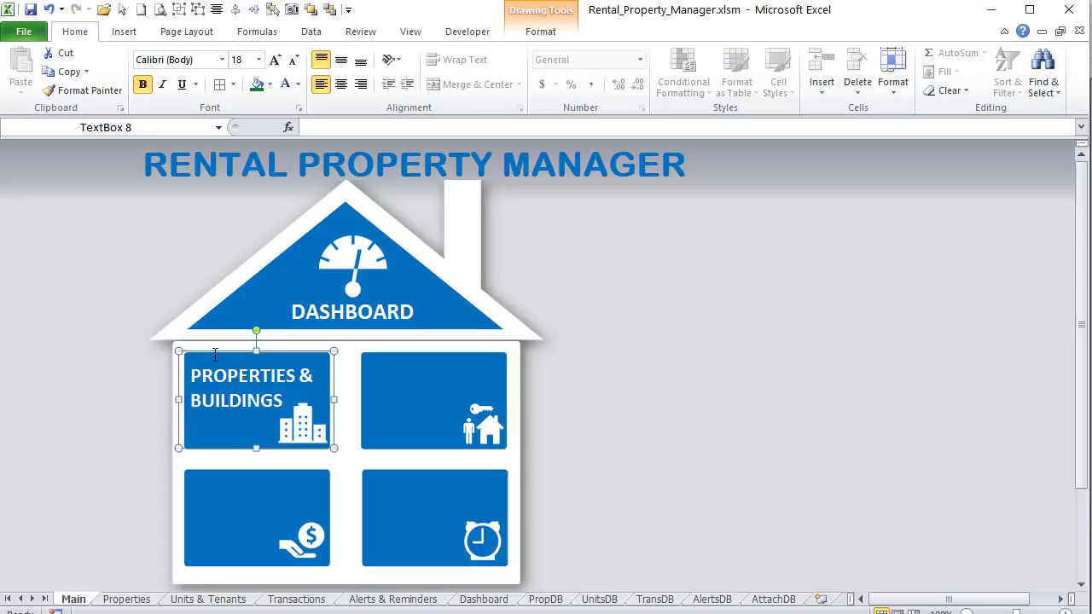
# Step: Duplicate the PROPERTIES & BUILDINGS label onto the upper-right pane and change the copy's text to TENANTS & UNITS
pyautogui.hotkey('ctrl', 'd')
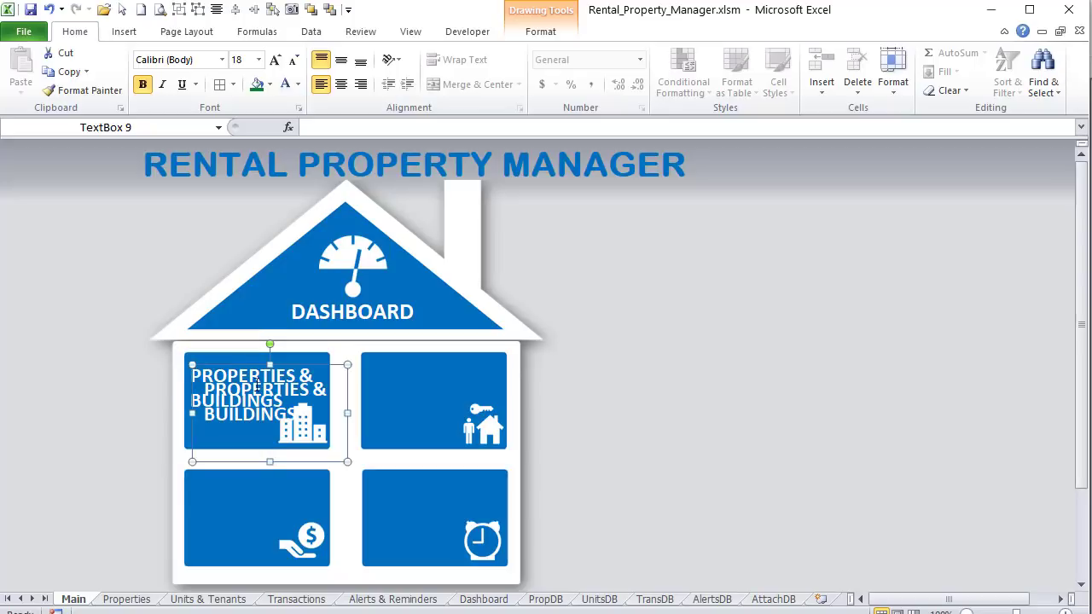
pyautogui.moveTo(317, 364); pyautogui.dragTo(478, 353)
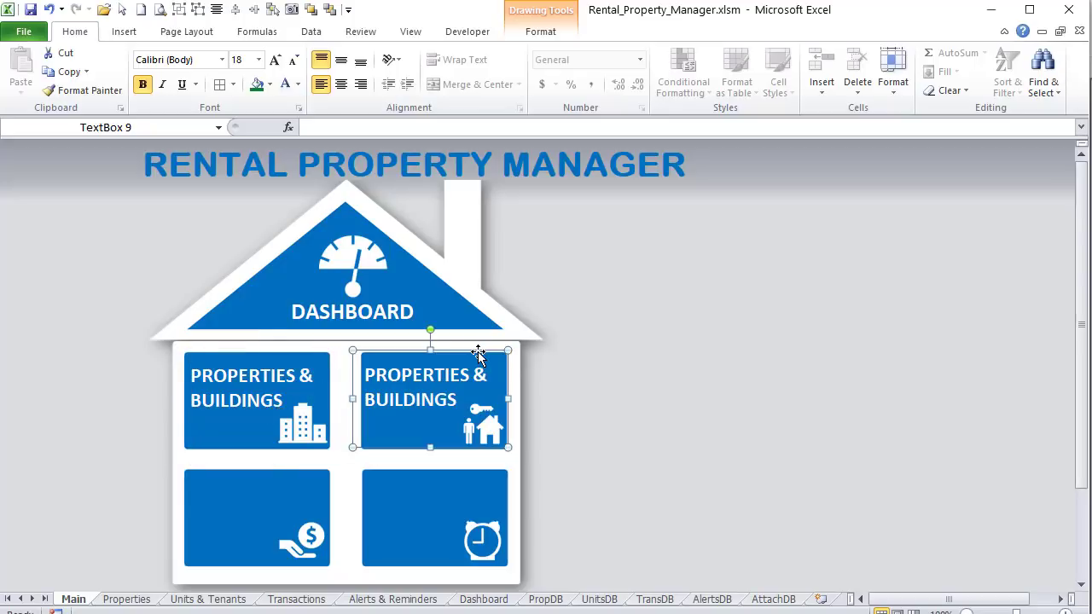
pyautogui.moveTo(454, 399); pyautogui.dragTo(345, 373)
pyautogui.write('TEN')
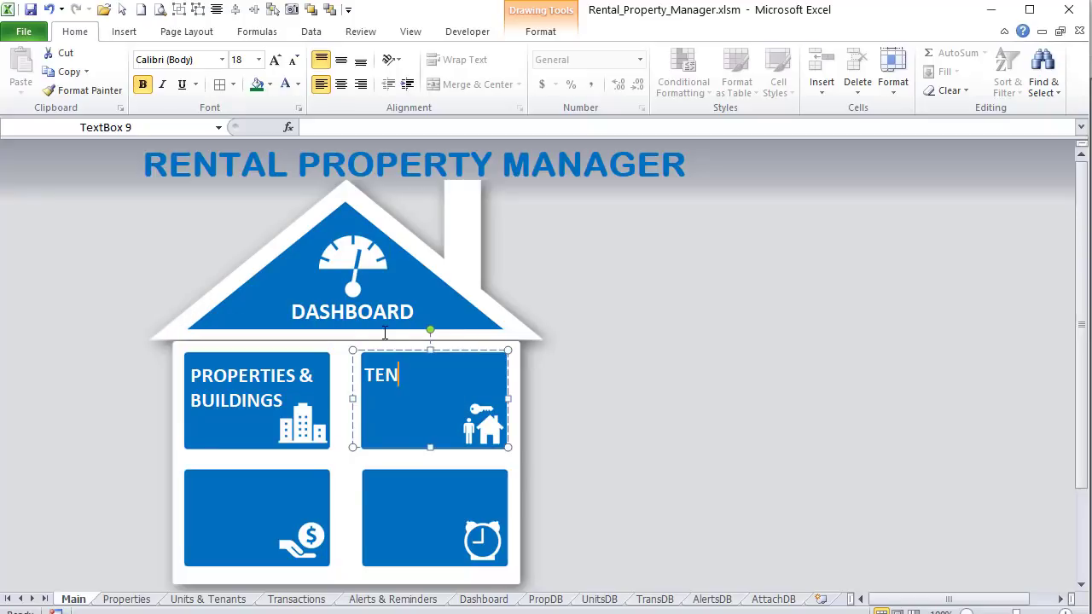
pyautogui.write('ANTS & UNI')
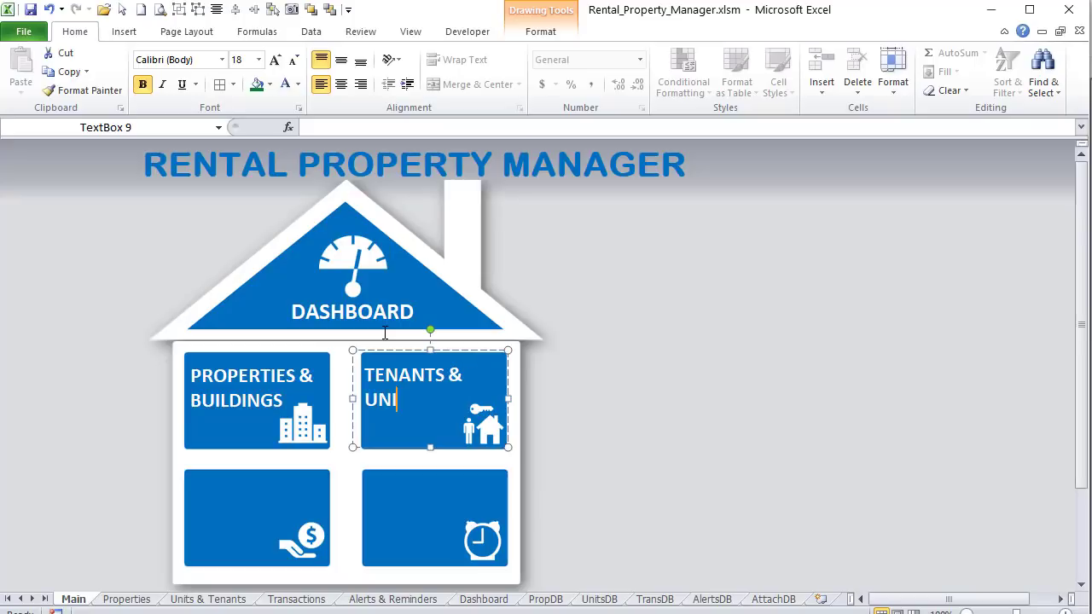
pyautogui.write('TS')
# Step: Duplicate the TENANTS & UNITS label onto the lower-left pane and change the copy's text to EXPENSE & INCOME
pyautogui.hotkey('ctrl', 'v')
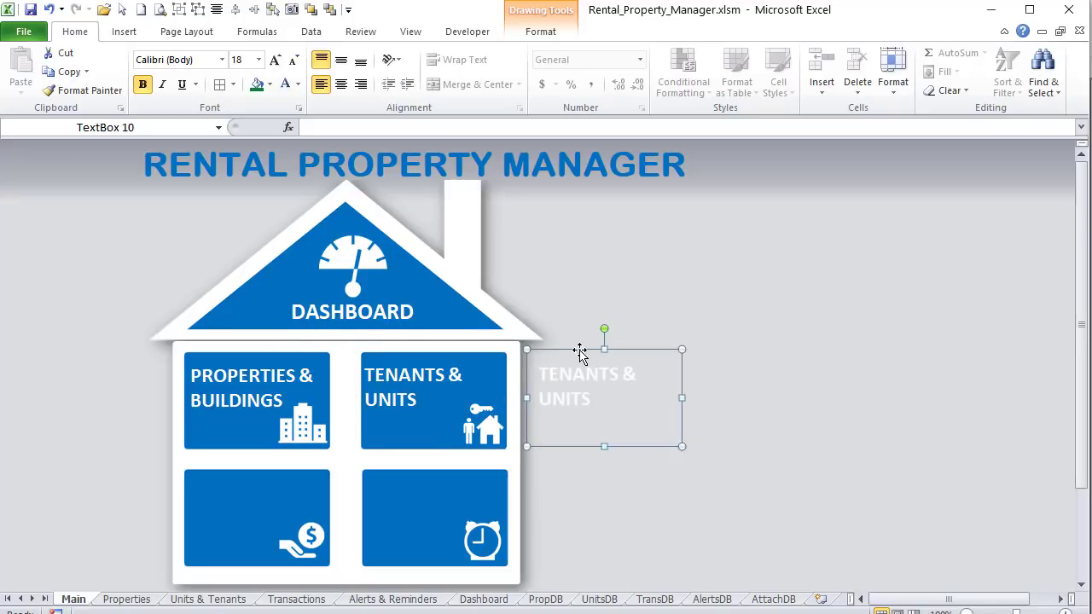
pyautogui.moveTo(579, 352); pyautogui.dragTo(191, 493)
pyautogui.write('EXP')
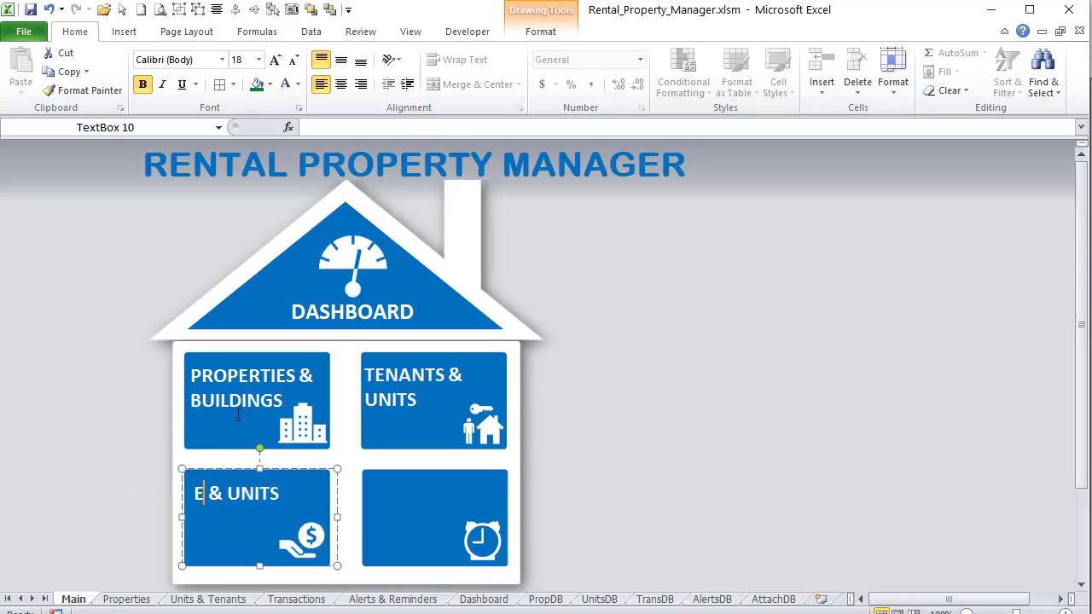
pyautogui.write('ENSE')
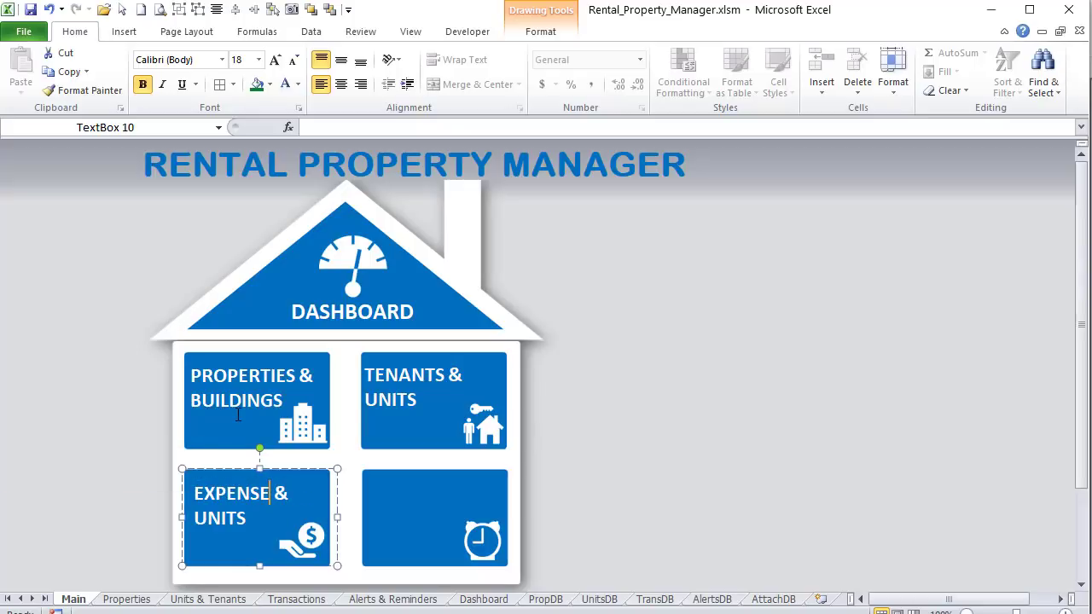
pyautogui.press('BackSpace')
pyautogui.press('BackSpace')
pyautogui.press('BackSpace')
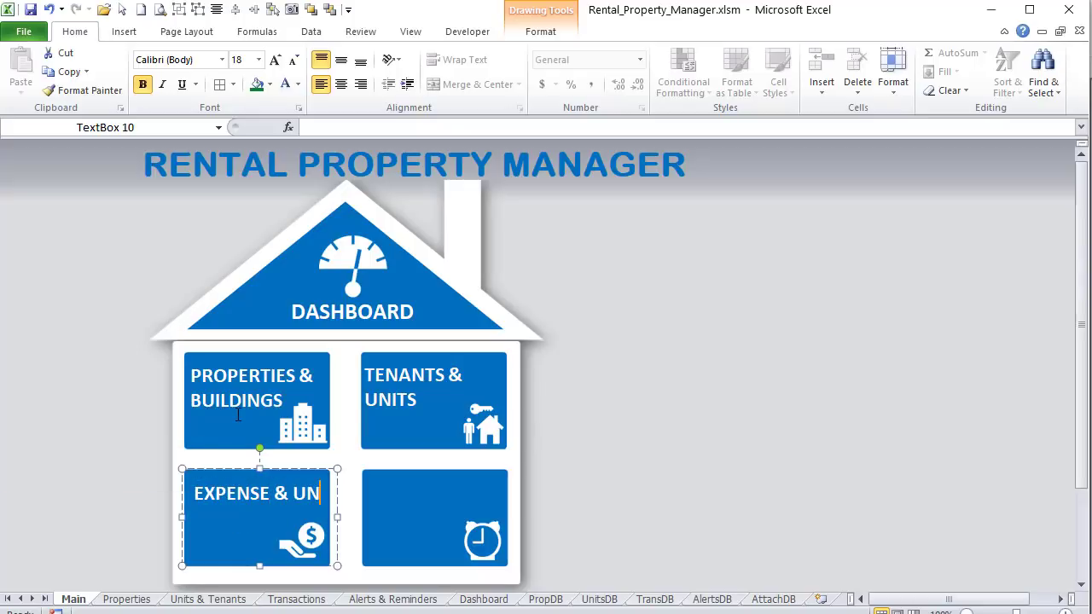
pyautogui.write('INCOME')
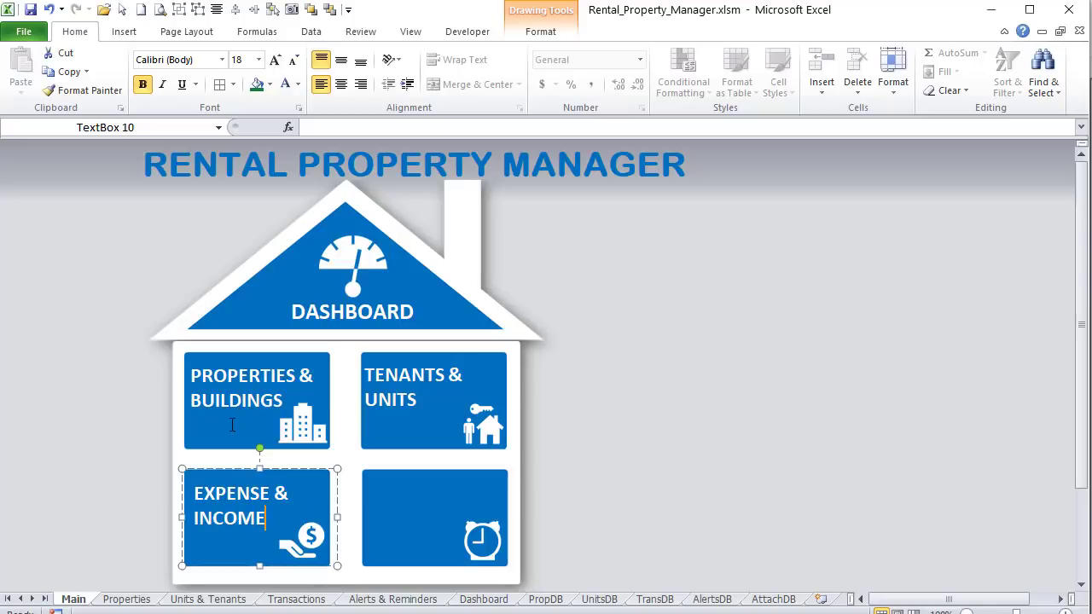
# Step: Correct the lower-left label to EXPENSES & INCOME and duplicate it onto the lower-right pane
pyautogui.write('S')
pyautogui.press('Tab')
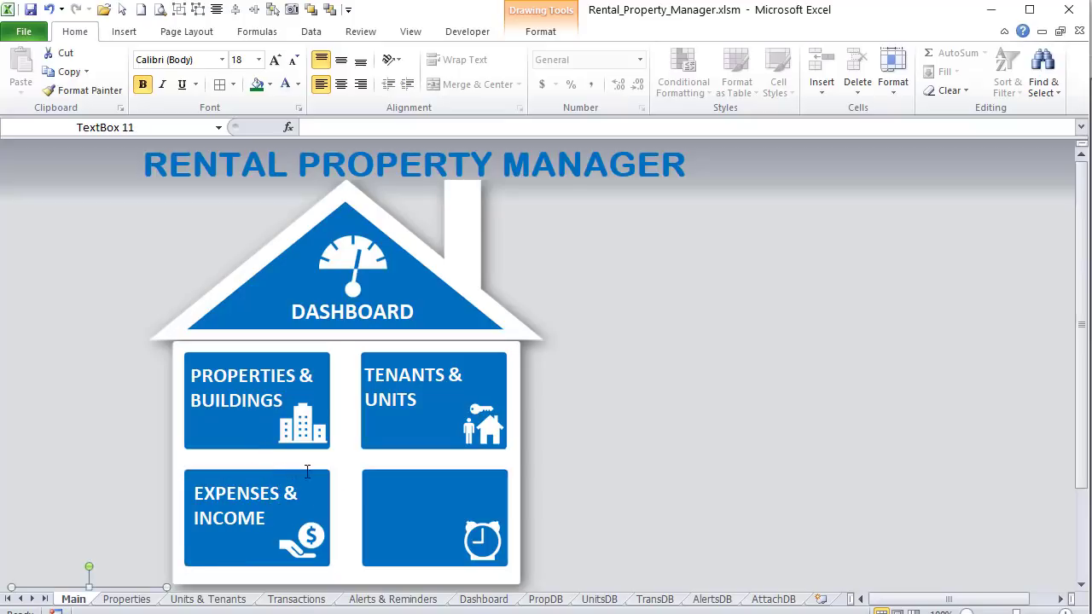
pyautogui.moveTo(118, 587); pyautogui.dragTo(465, 423)
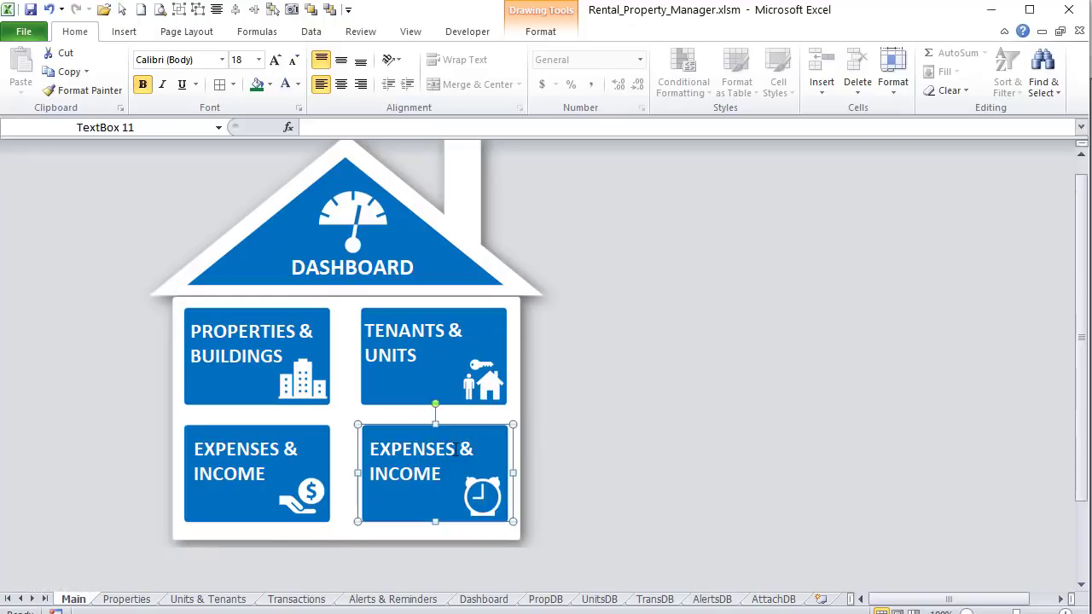
# Step: Change the lower-right label's text to REMINDERS & ALERTS
pyautogui.doubleClick(457, 450)
pyautogui.write('REMINDERS')
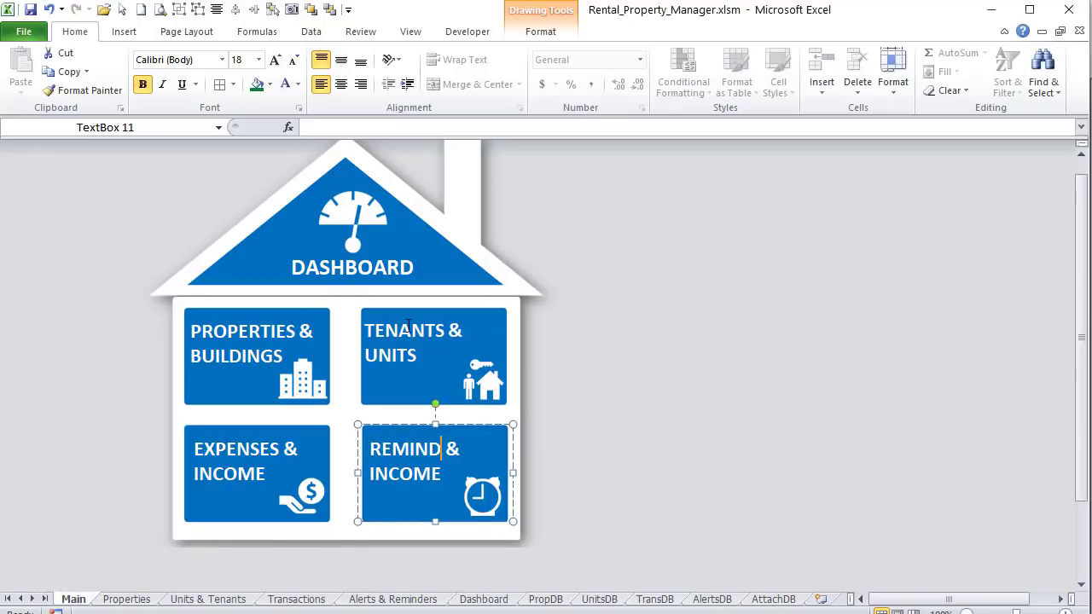
pyautogui.doubleClick(440, 471)
pyautogui.write('ALERTS')
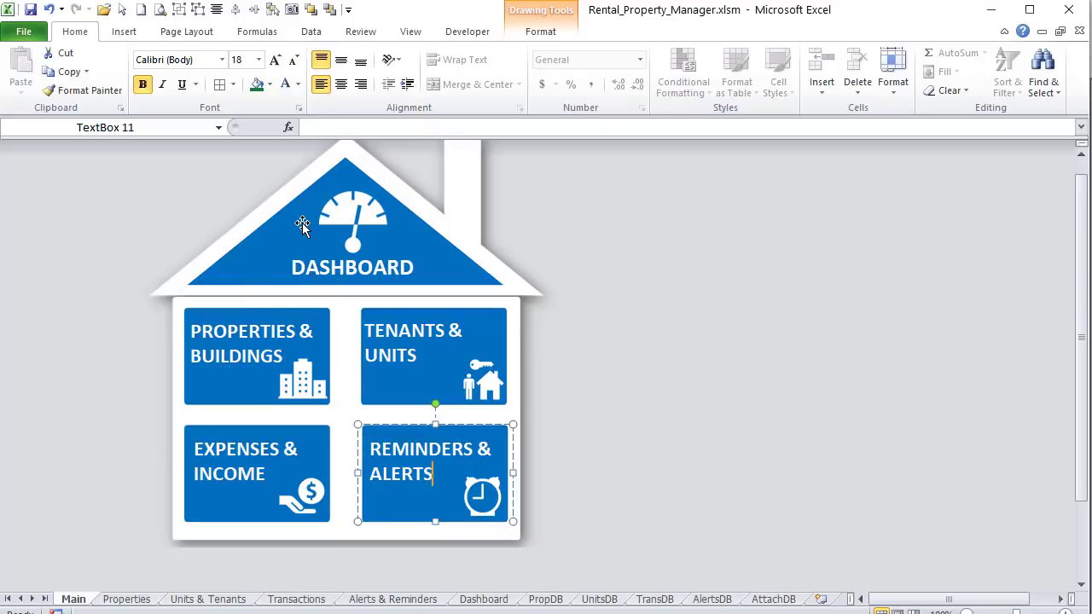
# Step: Nudge the DASHBOARD label slightly left beneath the gauge icon in the roof
pyautogui.click(329, 264)
pyautogui.moveTo(330, 290); pyautogui.dragTo(324, 291)
pyautogui.click(228, 270)
pyautogui.click(324, 215)
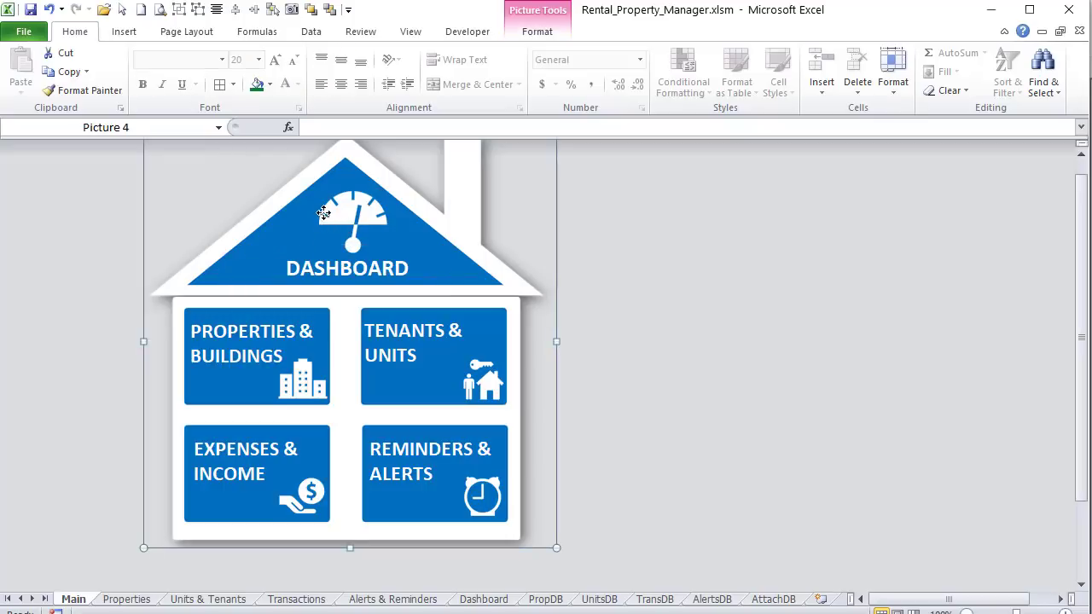
# Step: Undo the last shift of the house picture
pyautogui.click(287, 238)
pyautogui.click(388, 281)
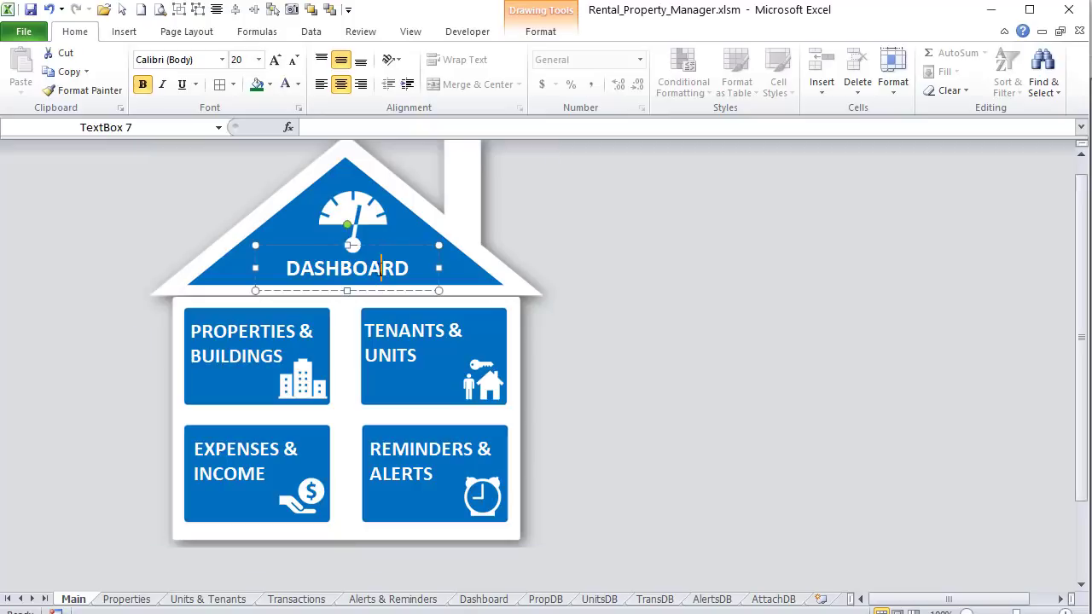
pyautogui.click(354, 218)
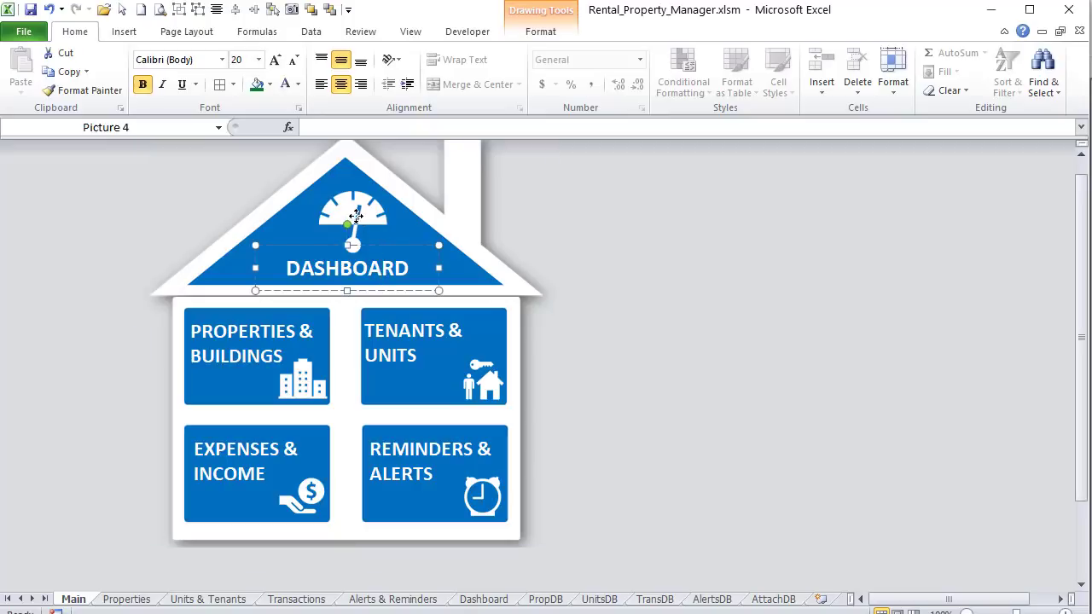
pyautogui.click(422, 305)
pyautogui.click(423, 331)
pyautogui.click(414, 458)
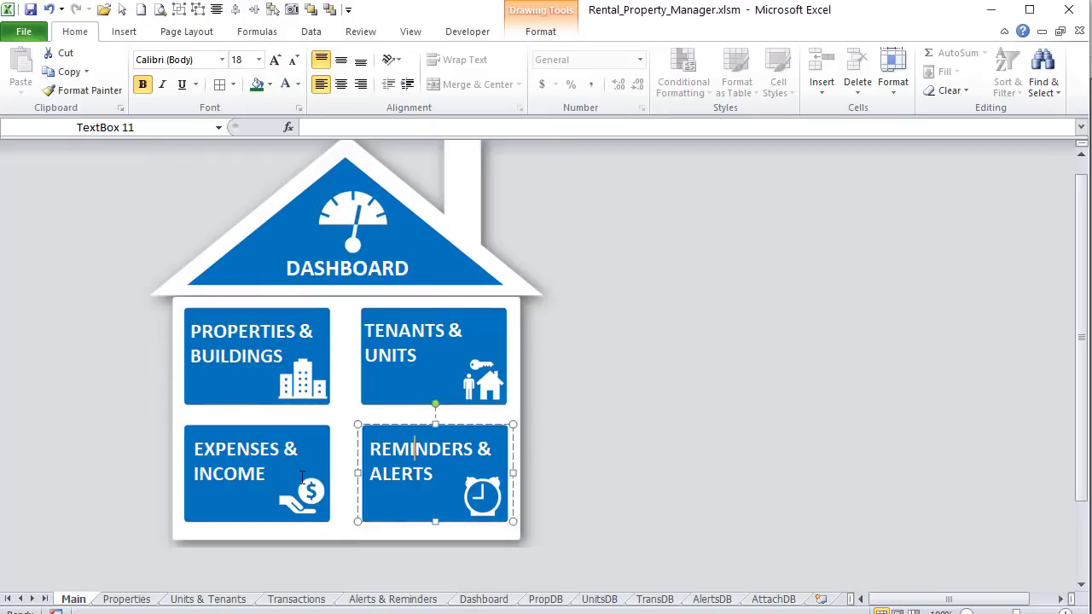
pyautogui.click(320, 456)
pyautogui.click(341, 238)
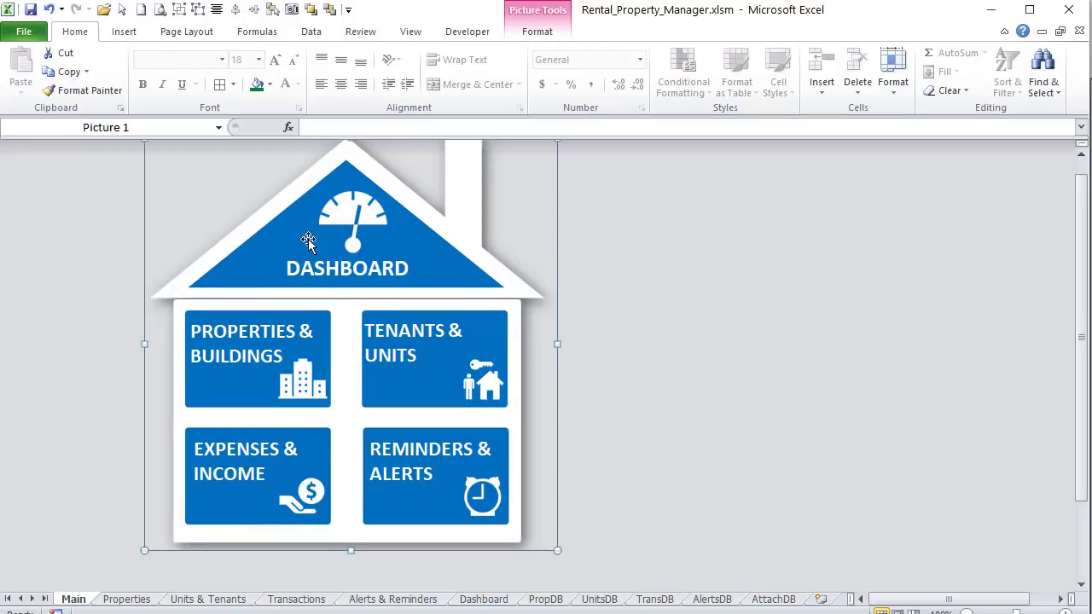
pyautogui.hotkey('ctrl', 'z')
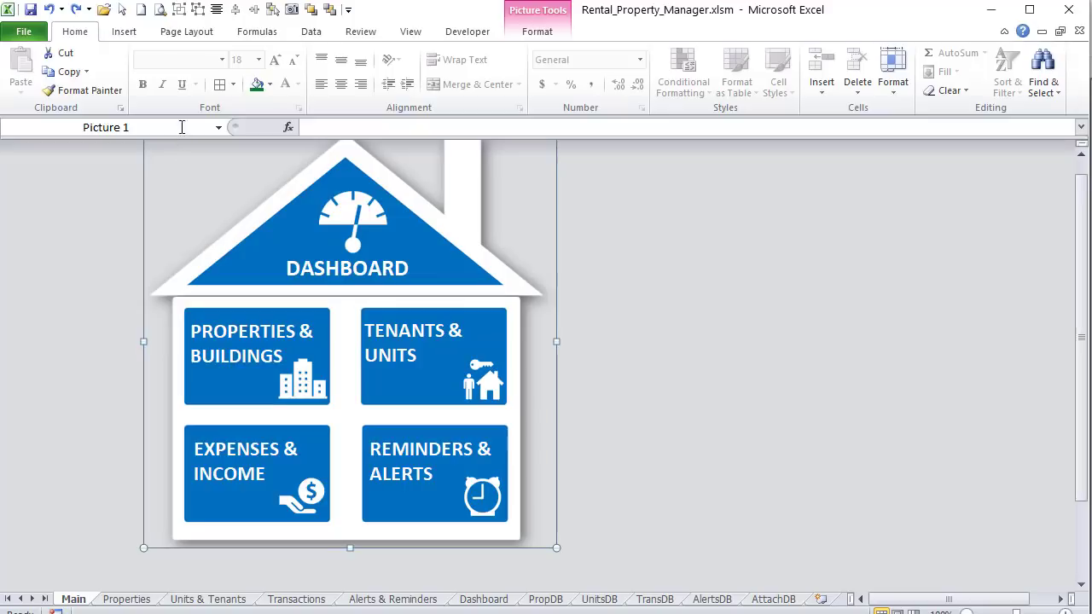
pyautogui.click(266, 333)
pyautogui.click(430, 324)
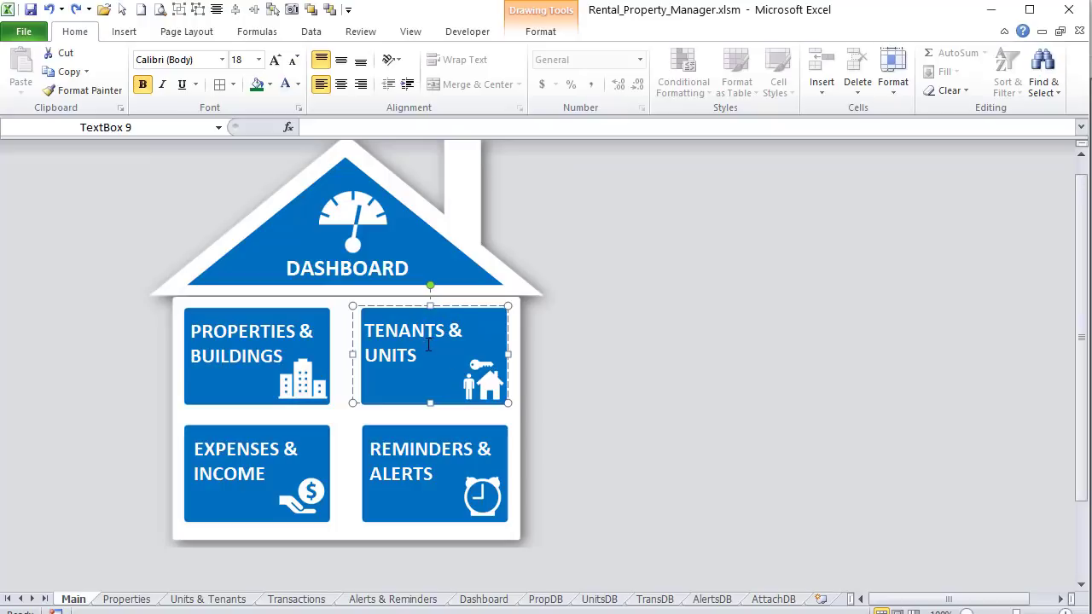
pyautogui.click(351, 279)
pyautogui.click(339, 218)
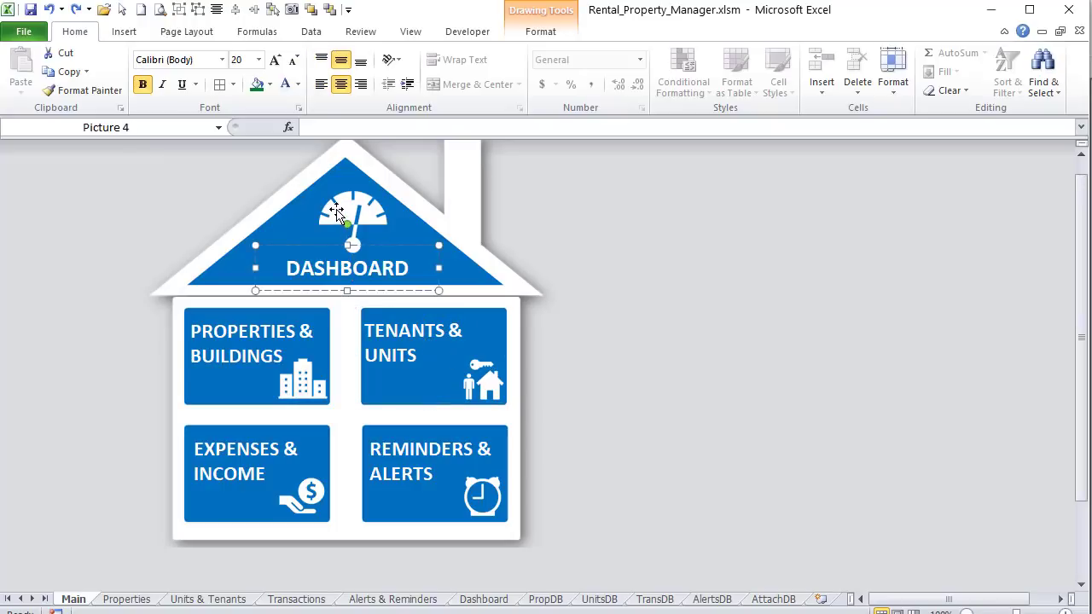
pyautogui.click(242, 238)
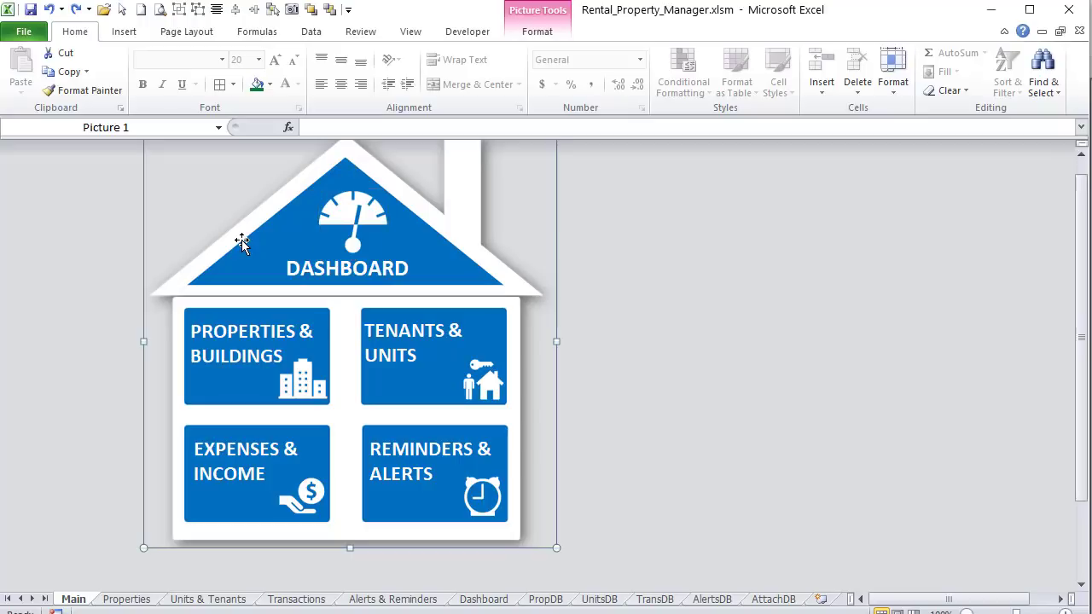
# Step: Draw an isosceles triangle over the house's blue roof area and fit it to about 1.48" high by 3.58" wide
pyautogui.click(124, 30)
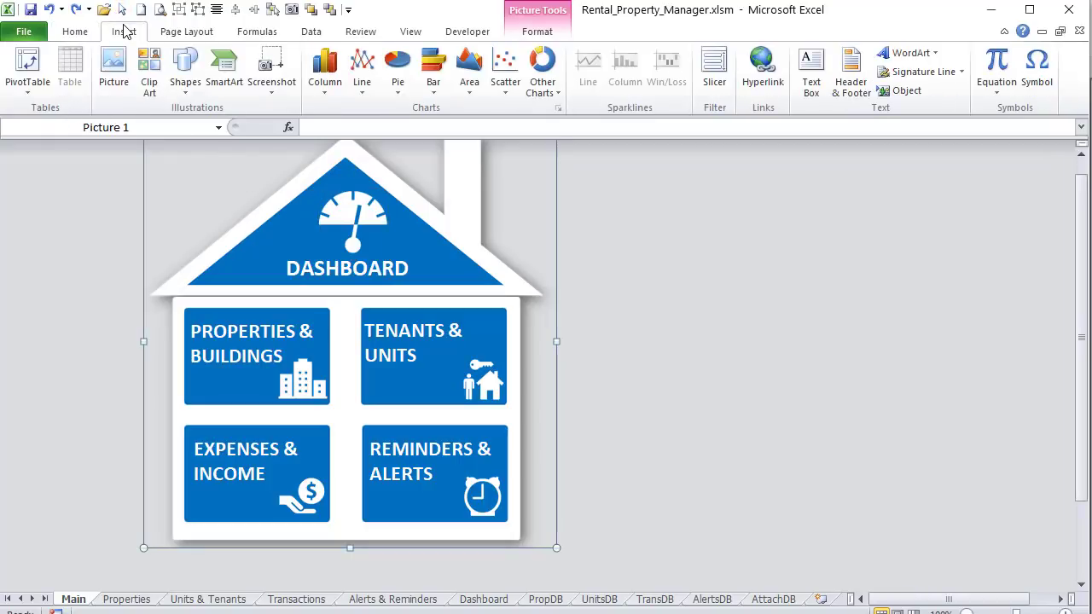
pyautogui.click(185, 67)
pyautogui.click(112, 126)
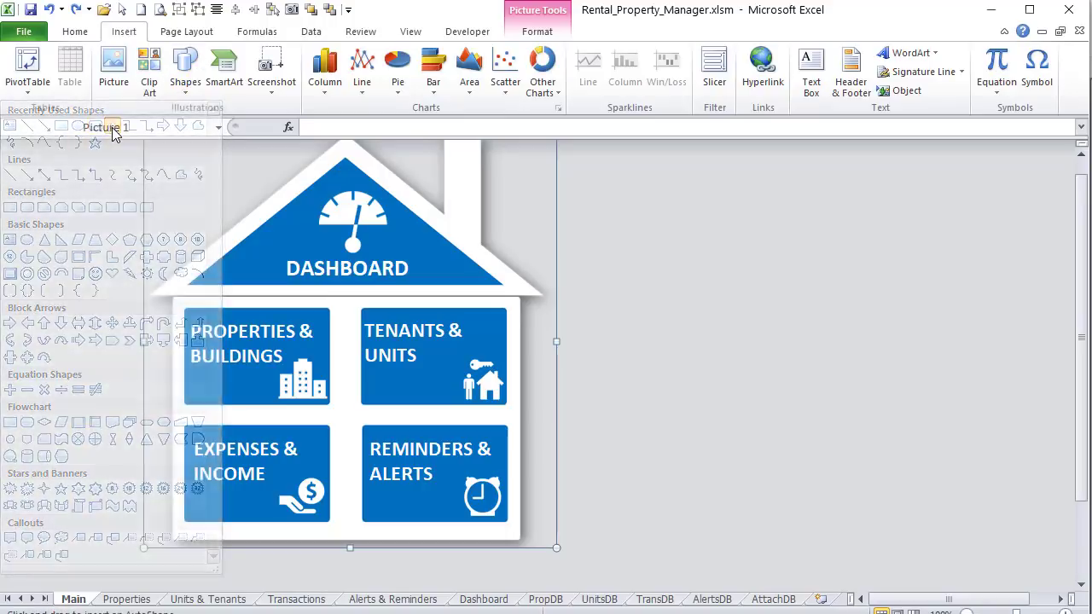
pyautogui.moveTo(344, 199); pyautogui.dragTo(567, 281)
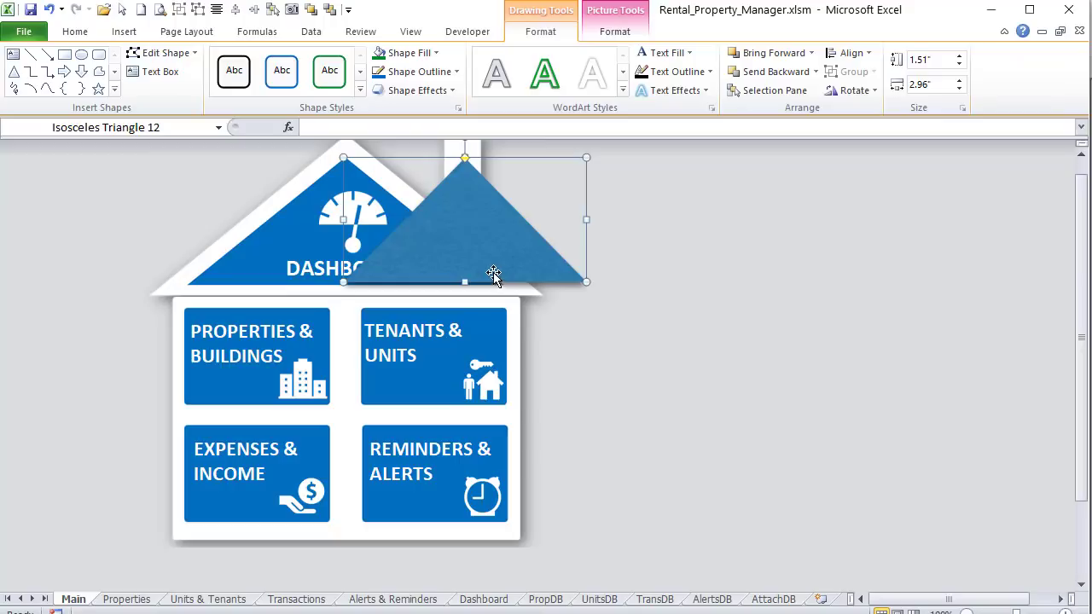
pyautogui.moveTo(495, 276); pyautogui.dragTo(340, 281)
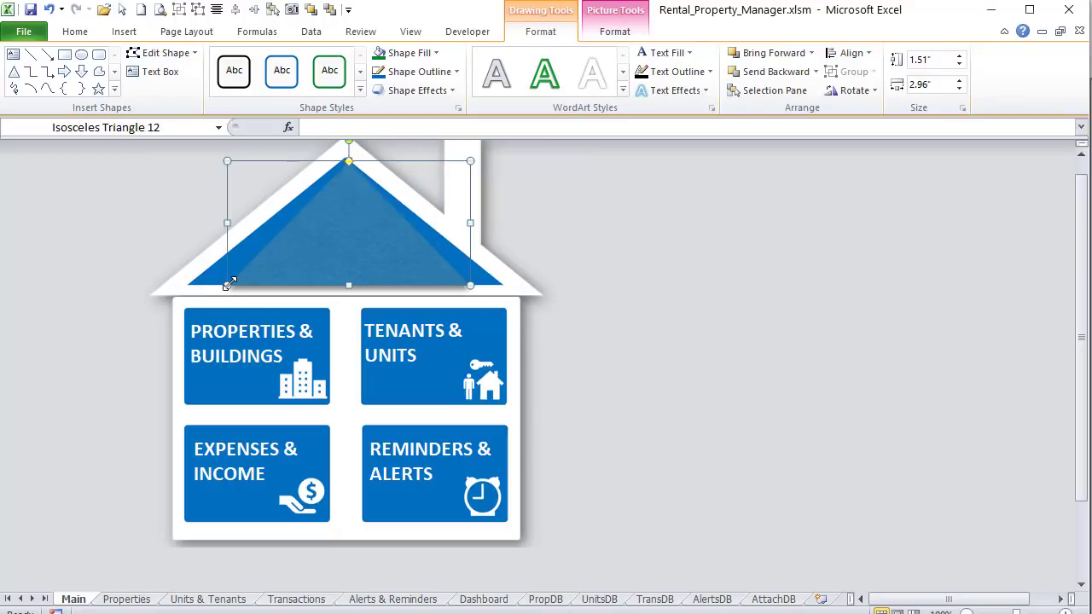
pyautogui.moveTo(227, 285); pyautogui.dragTo(202, 278)
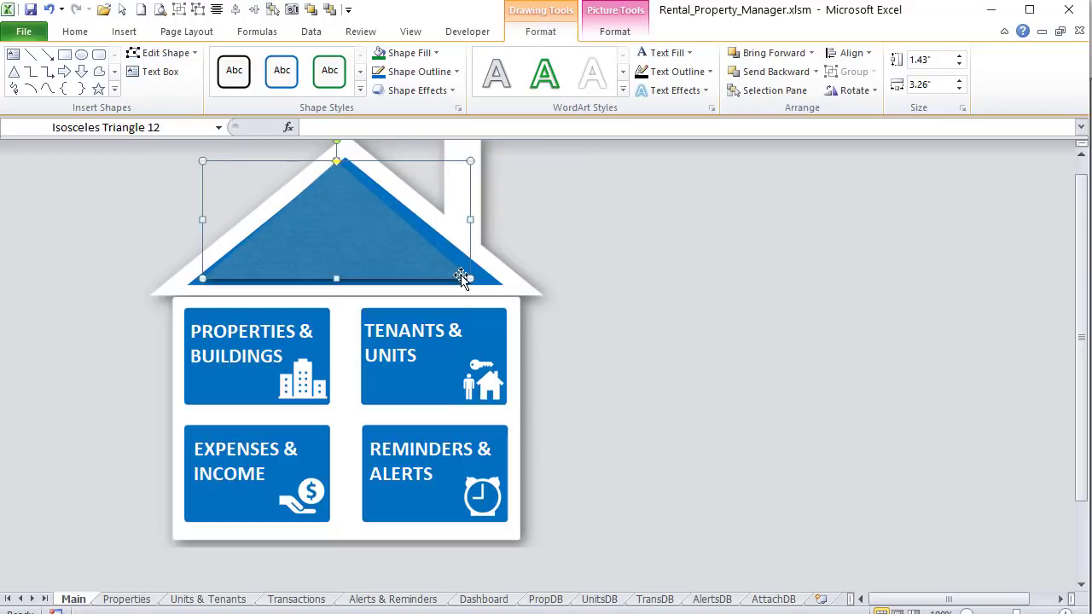
pyautogui.moveTo(470, 279); pyautogui.dragTo(496, 283)
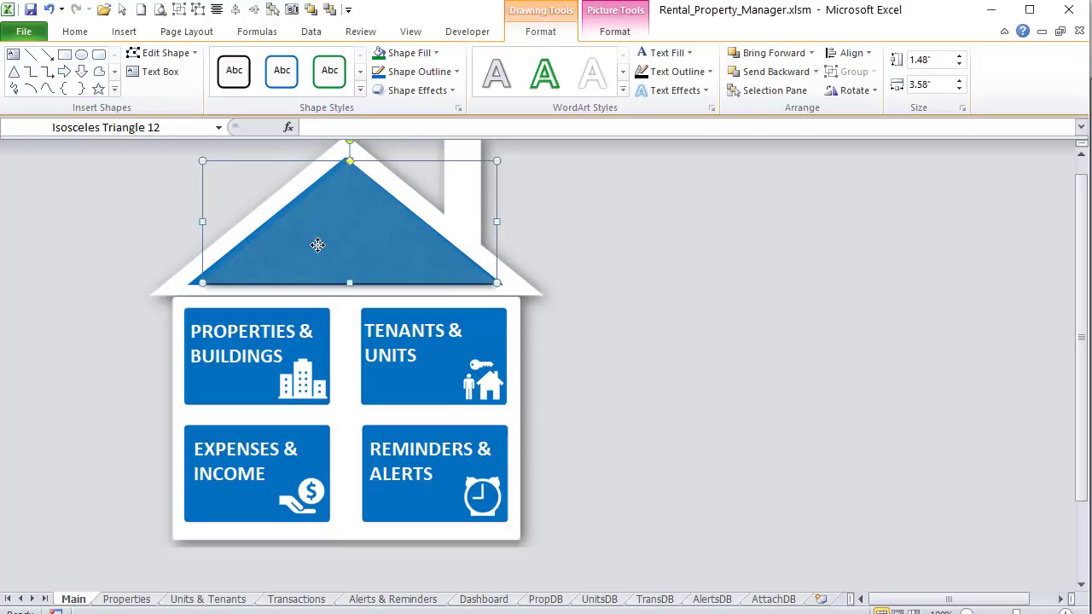
pyautogui.moveTo(317, 245); pyautogui.dragTo(310, 242)
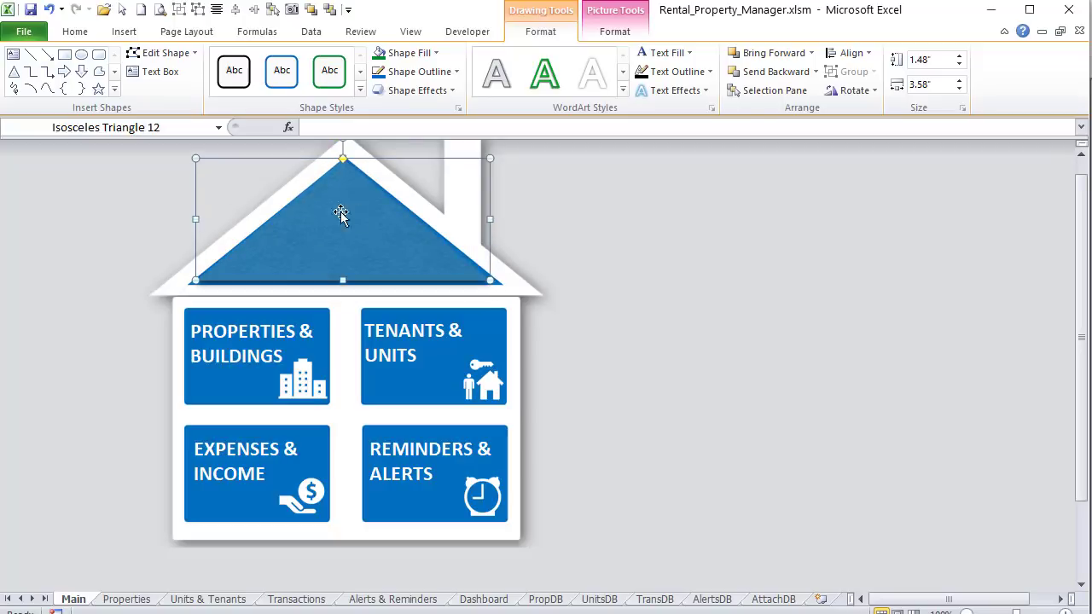
# Step: Remove the roof triangle's fill and outline so the gauge icon and DASHBOARD label show through
pyautogui.click(436, 54)
pyautogui.click(341, 245)
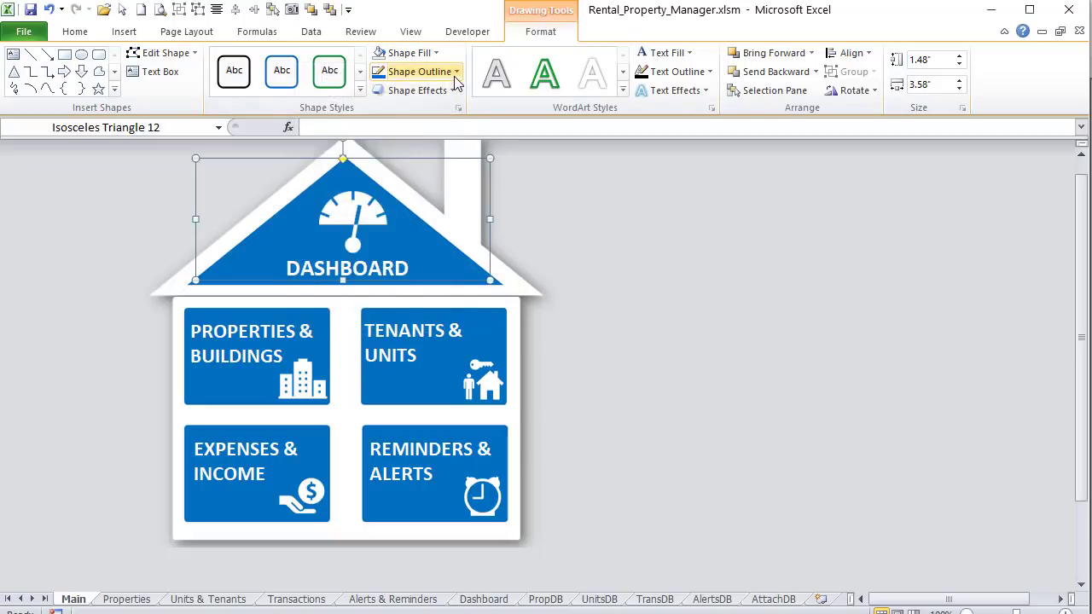
pyautogui.click(456, 76)
pyautogui.click(385, 256)
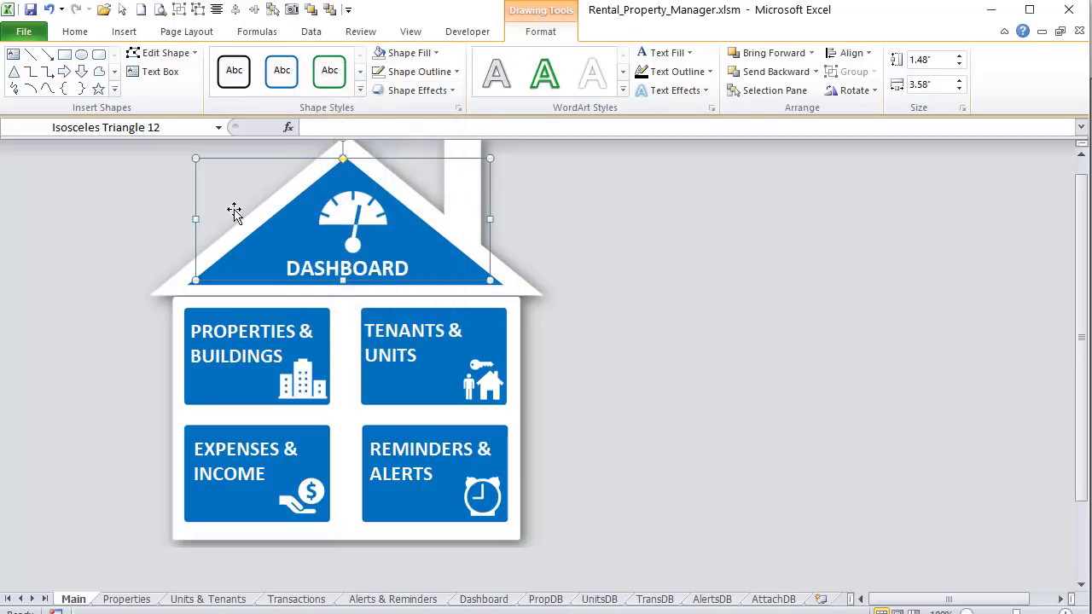
# Step: Open the list of shapes on the sheet and select the transparent isosceles triangle from it
pyautogui.click(163, 195)
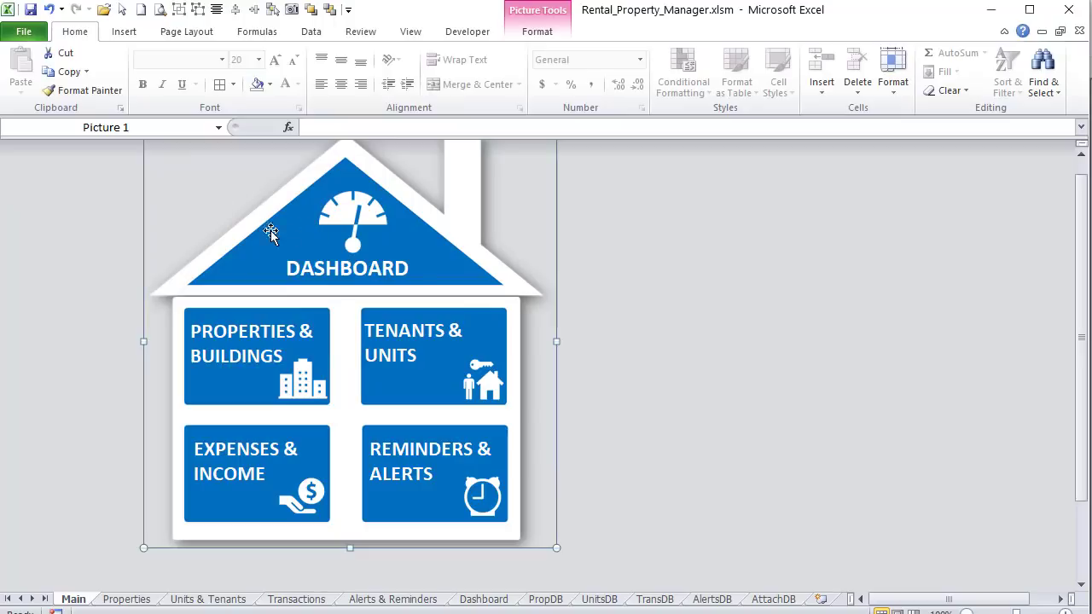
pyautogui.click(117, 252)
pyautogui.click(230, 269)
pyautogui.click(327, 237)
pyautogui.click(277, 245)
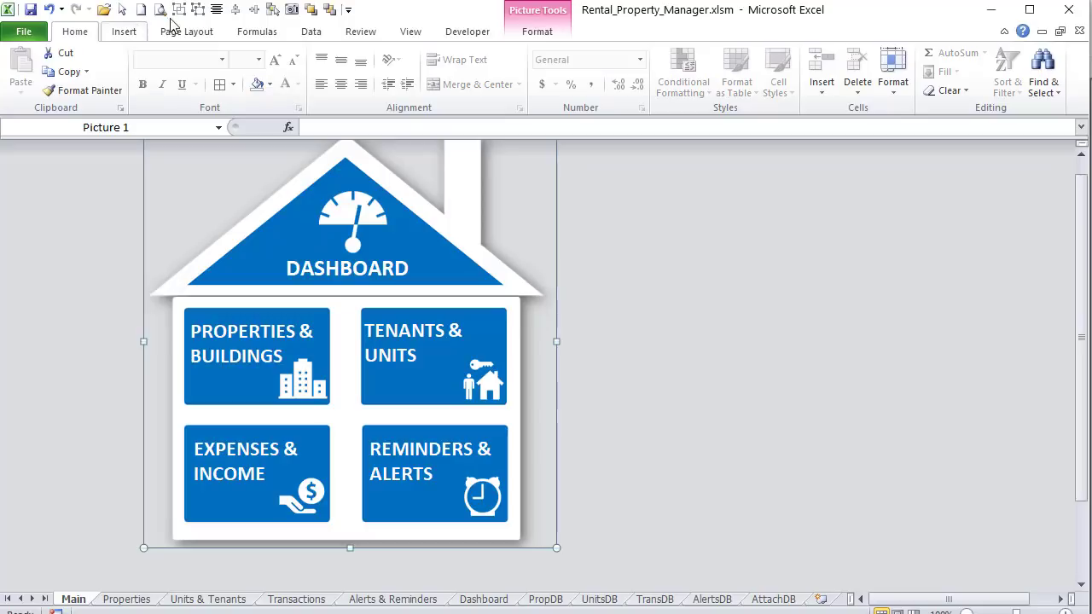
pyautogui.click(273, 12)
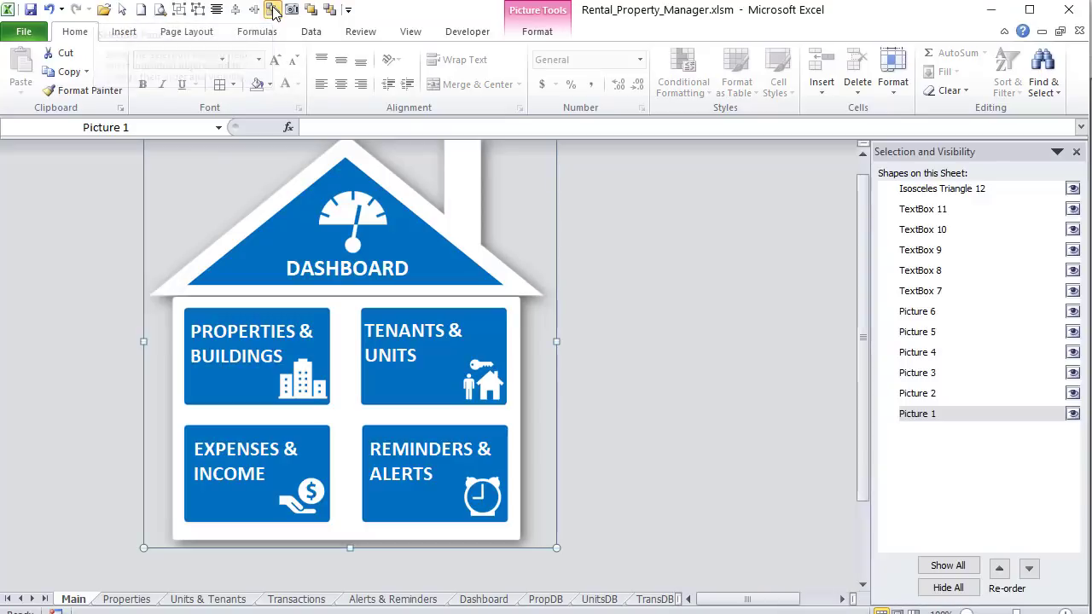
pyautogui.click(945, 191)
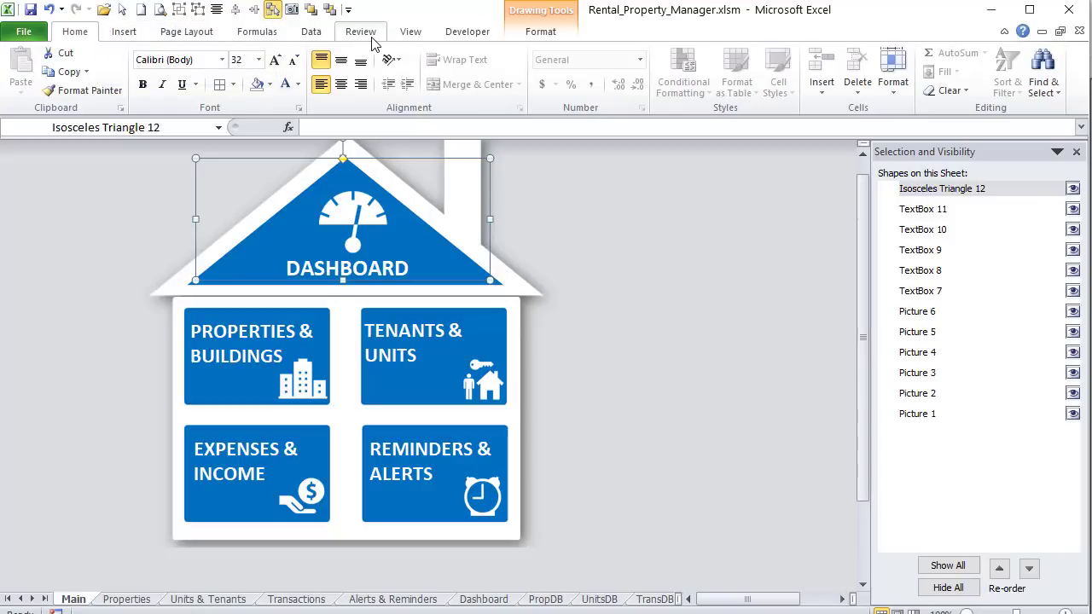
# Step: Toggle the Selection Pane off and on, reselect the triangle in its list, and close the pane
pyautogui.scroll(-2, 404, 43)
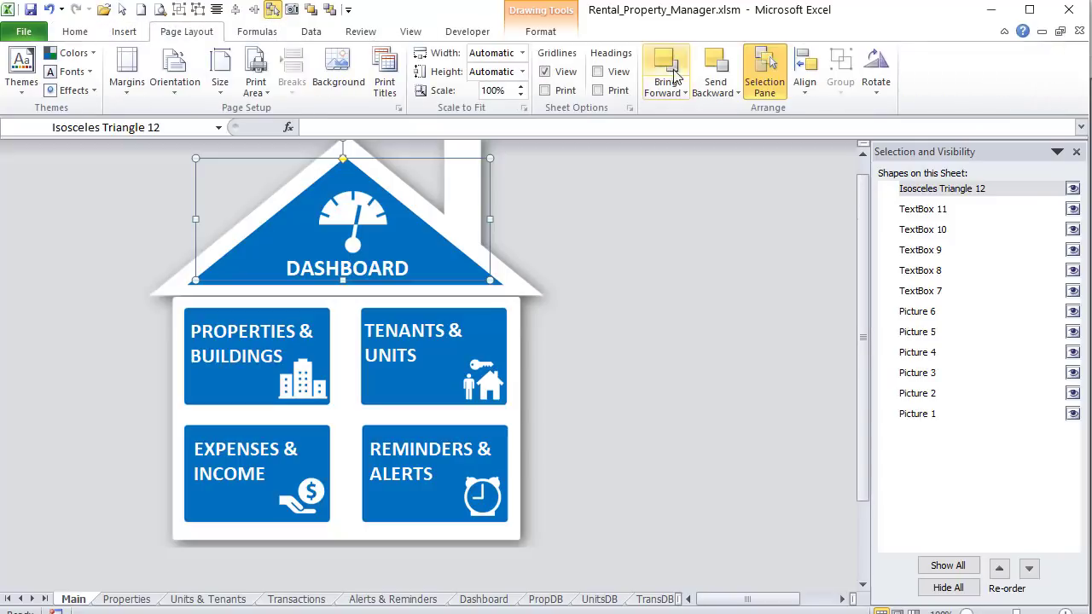
pyautogui.click(764, 75)
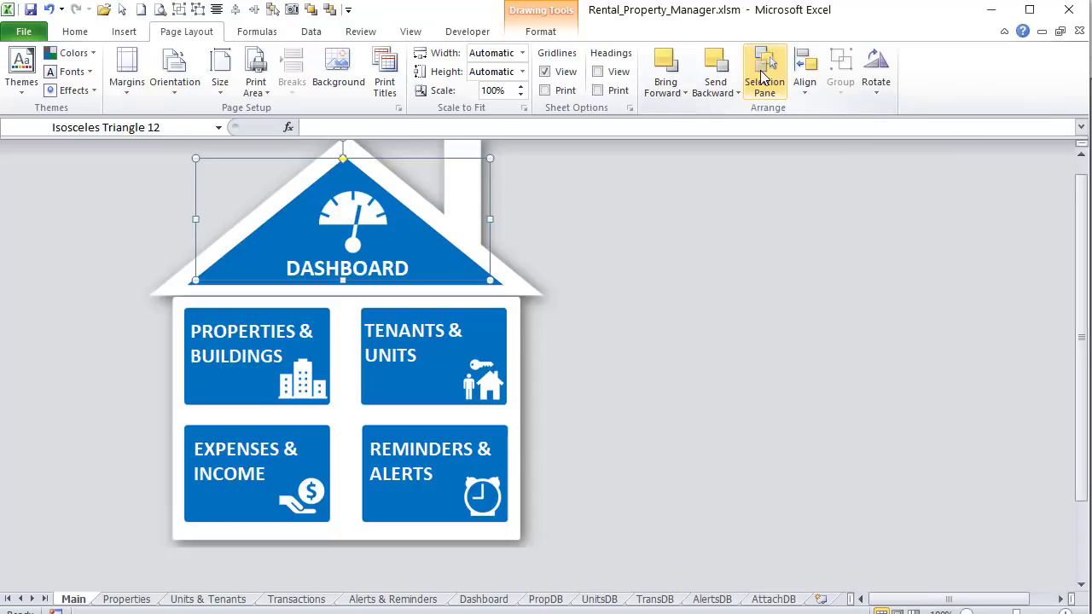
pyautogui.click(764, 75)
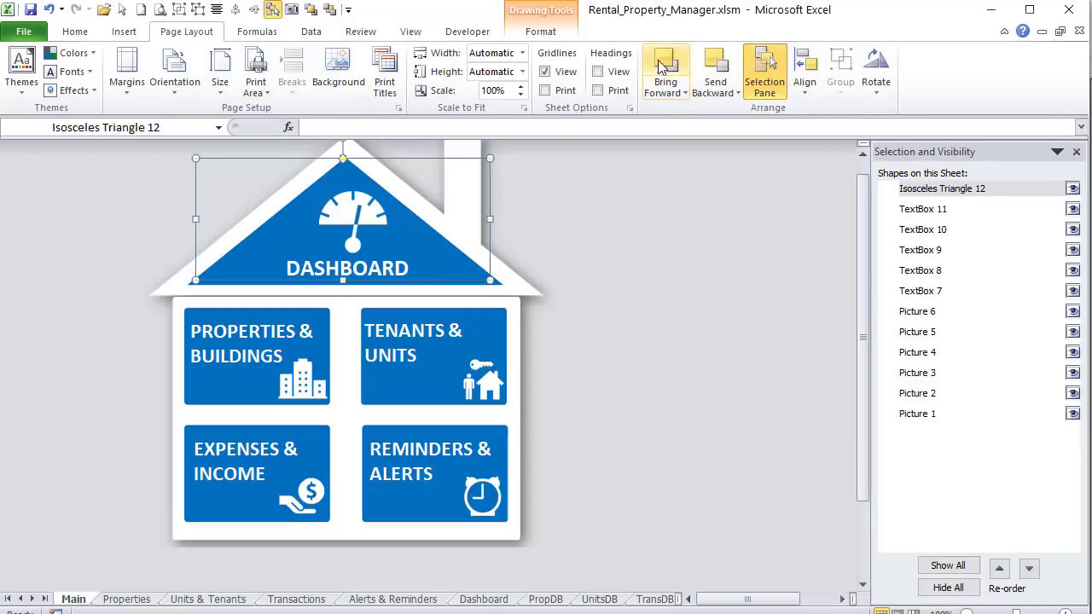
pyautogui.click(672, 183)
pyautogui.click(921, 191)
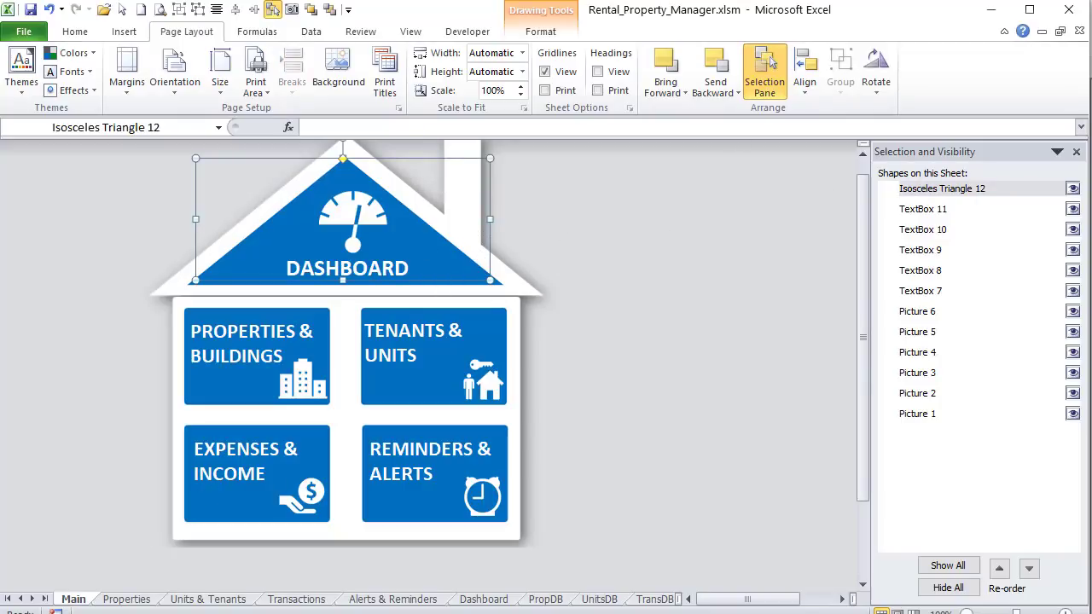
pyautogui.click(117, 336)
pyautogui.scroll(1, 162, 316)
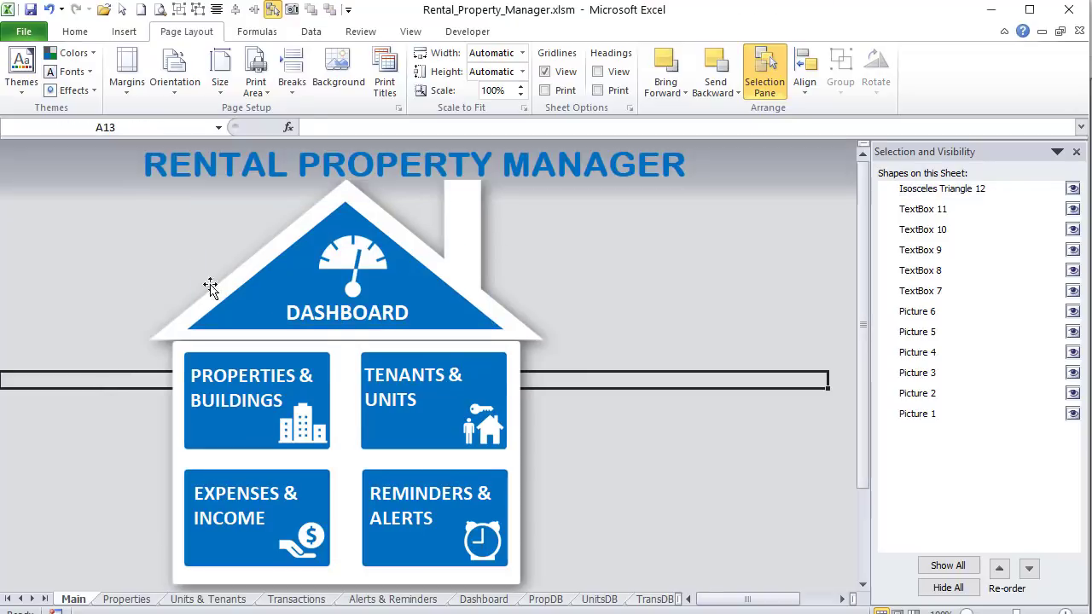
pyautogui.click(1076, 150)
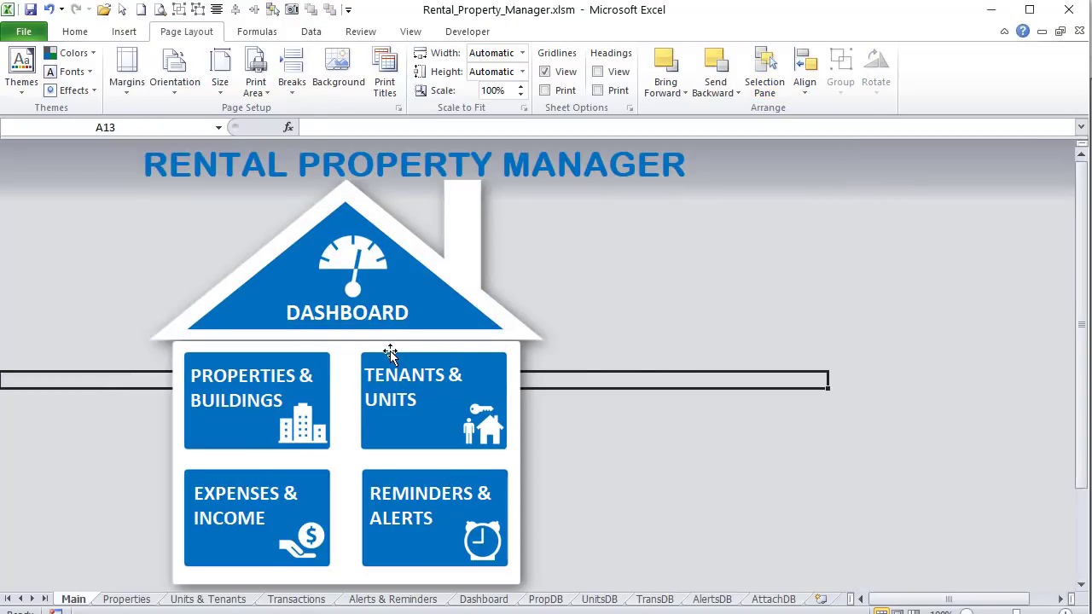
# Step: On the Properties sheet, fill columns A and B down to row 26 with grey
pyautogui.click(123, 600)
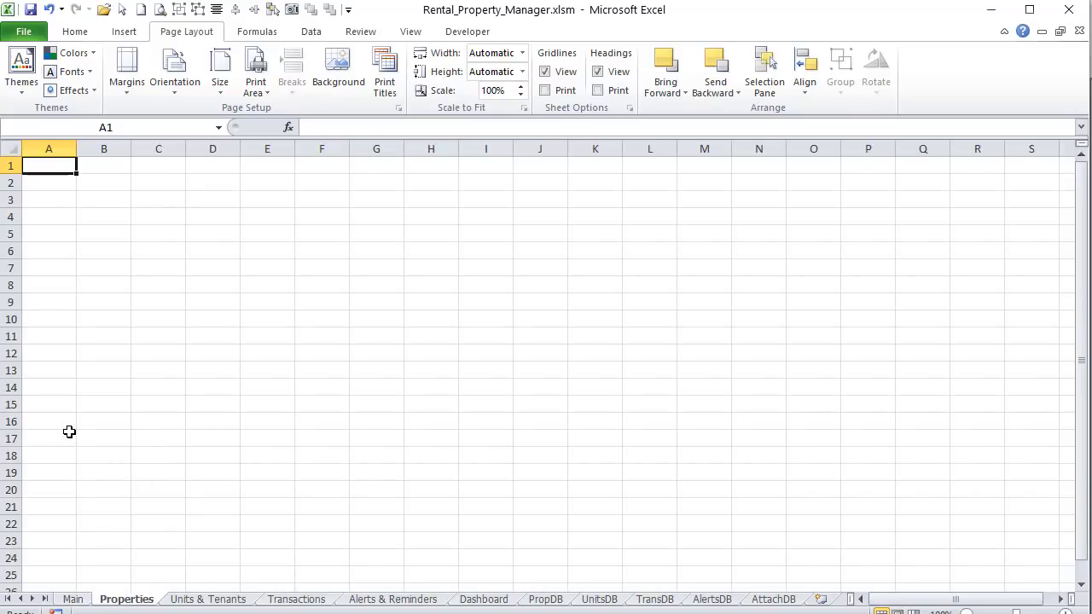
pyautogui.moveTo(59, 167); pyautogui.dragTo(113, 585)
pyautogui.click(75, 32)
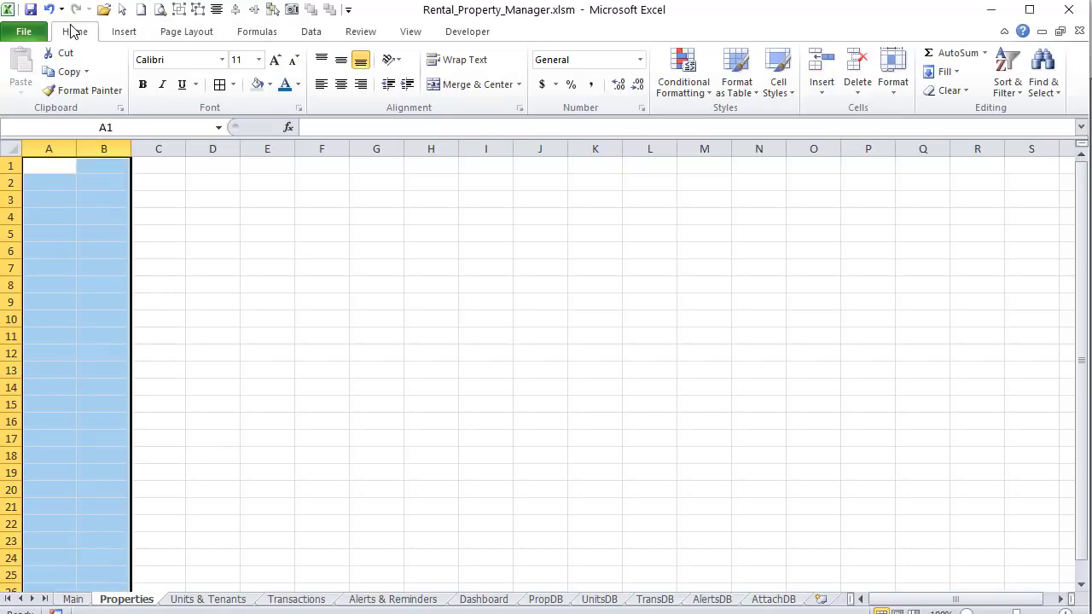
pyautogui.click(270, 84)
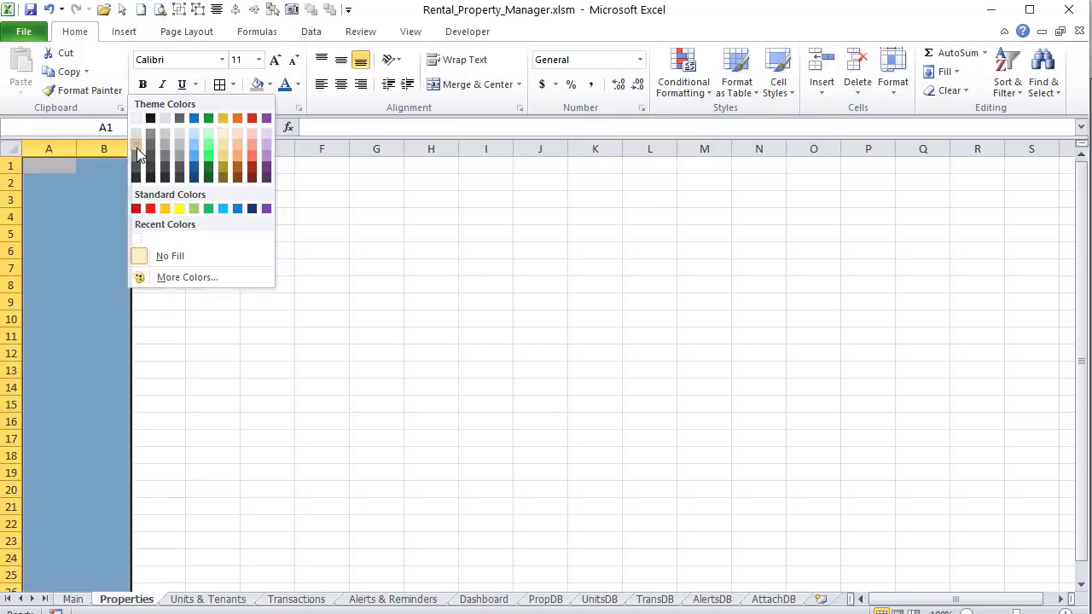
pyautogui.click(193, 147)
pyautogui.click(144, 168)
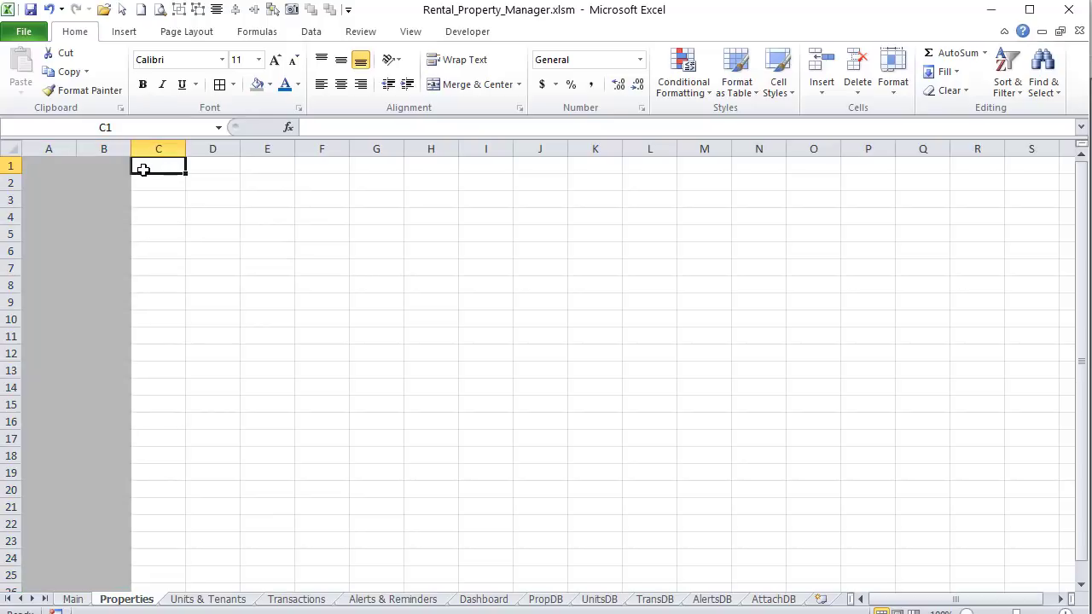
# Step: Copy the Main sheet's title and gradient background cells and paste them into the Properties sheet starting at C1
pyautogui.click(63, 601)
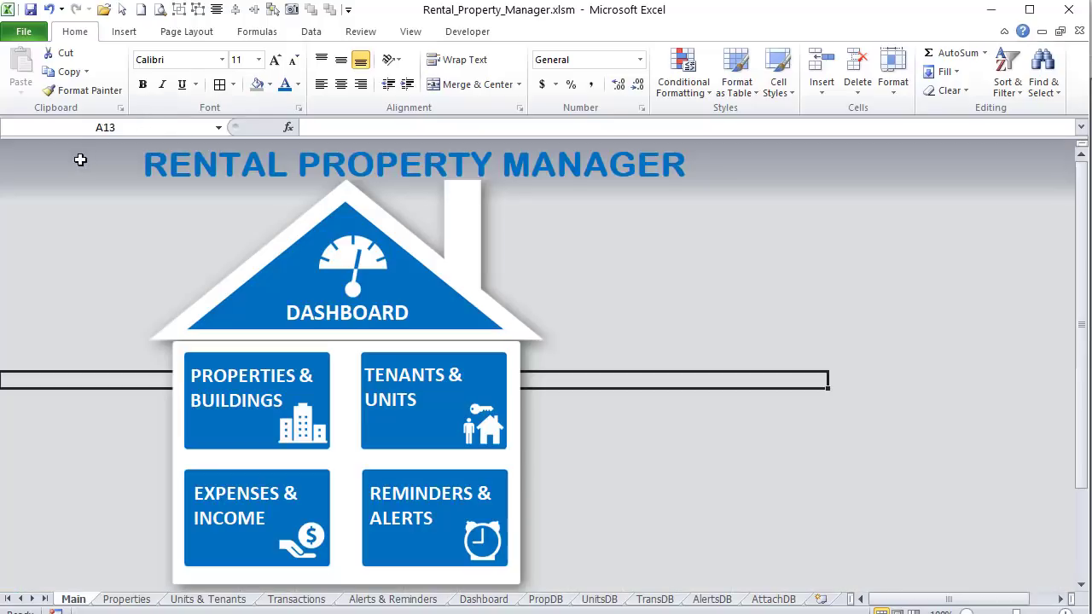
pyautogui.moveTo(73, 161); pyautogui.dragTo(918, 577)
pyautogui.hotkey('ctrl', 'c')
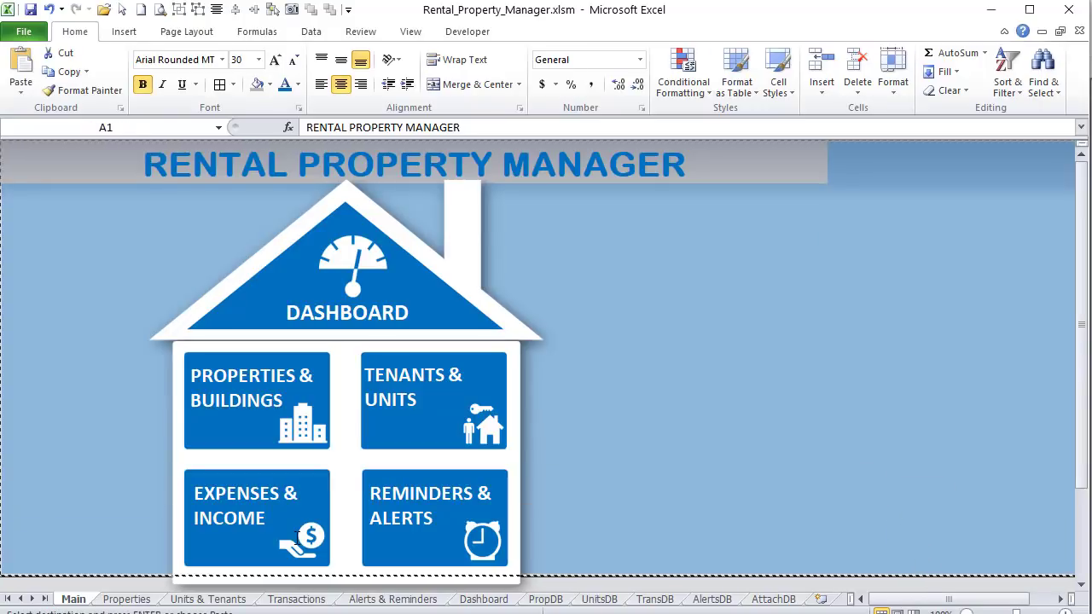
pyautogui.click(126, 599)
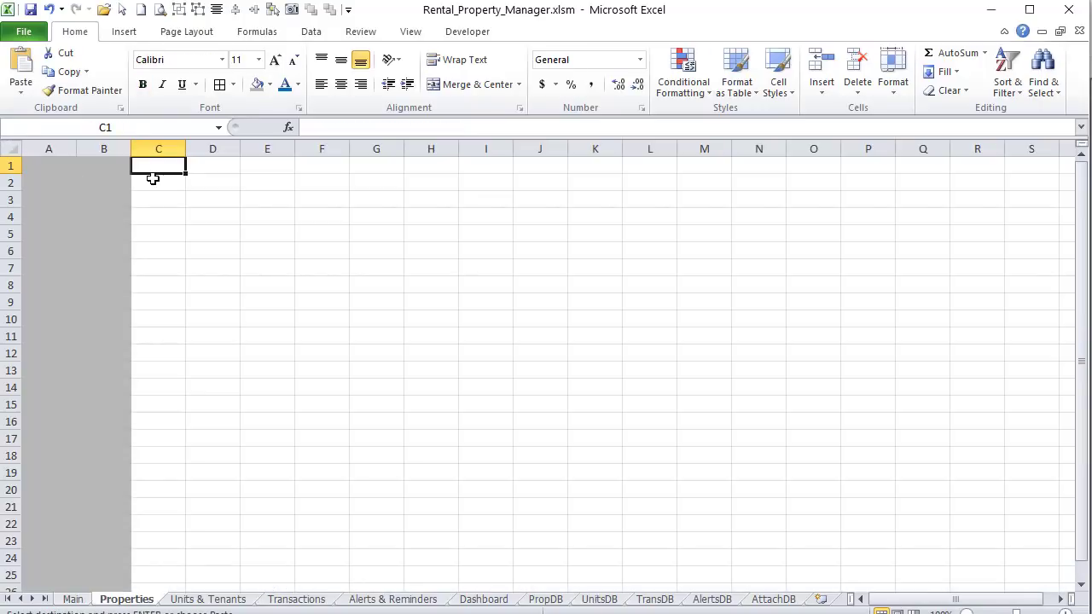
pyautogui.hotkey('ctrl', 'v')
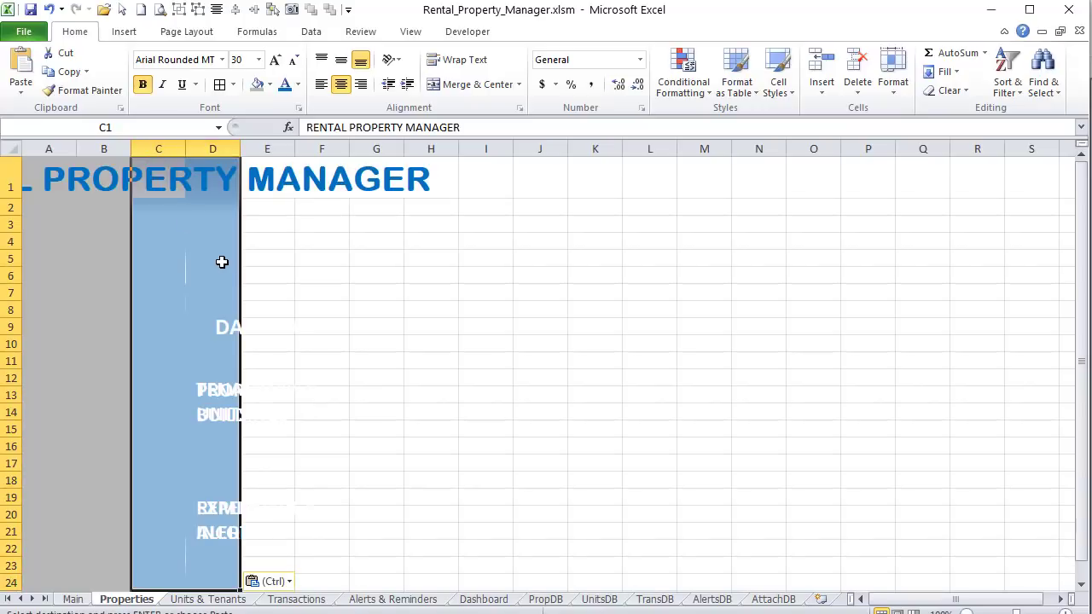
# Step: Select all the shapes and pictures pasted along with the background on the Properties sheet and delete them
pyautogui.click(122, 10)
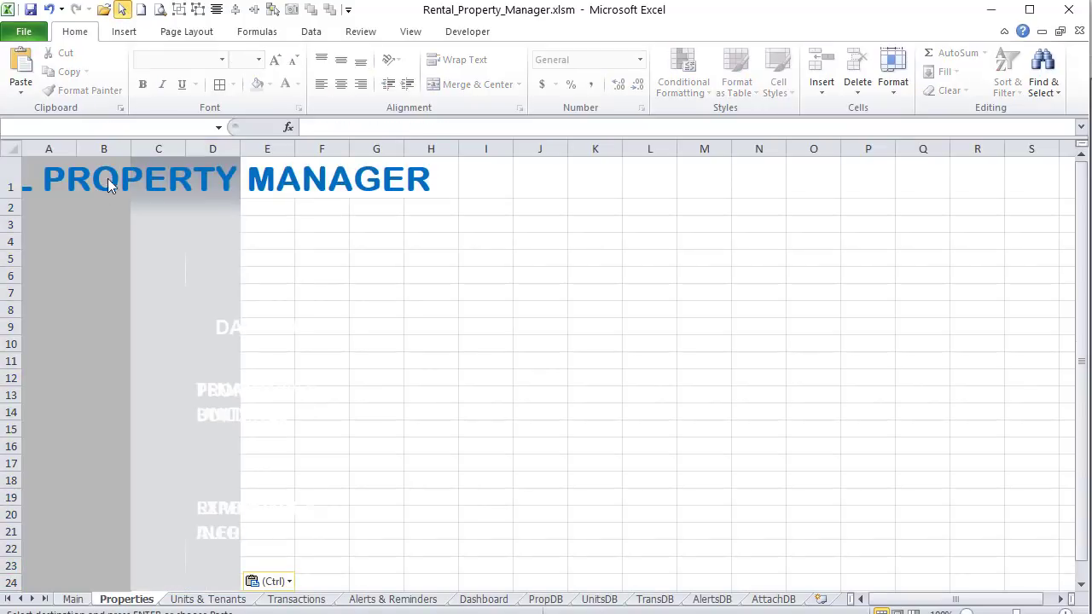
pyautogui.moveTo(81, 185)
pyautogui.mouseDown()
pyautogui.moveTo(169, 269)
pyautogui.moveTo(592, 587)
pyautogui.moveTo(709, 583)
pyautogui.mouseUp()
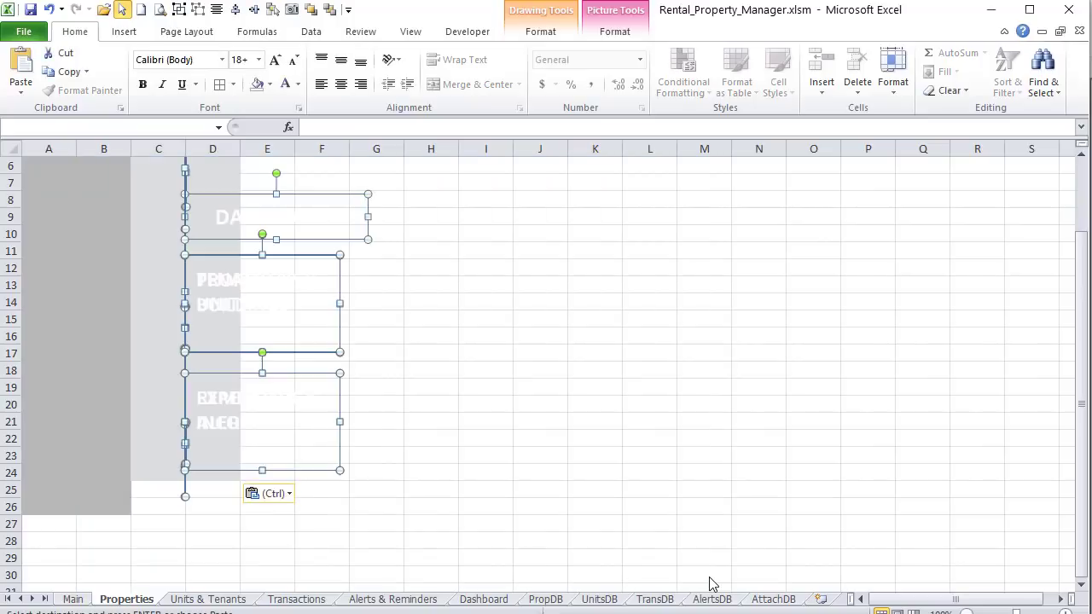
pyautogui.press('Delete')
pyautogui.scroll(2, 215, 293)
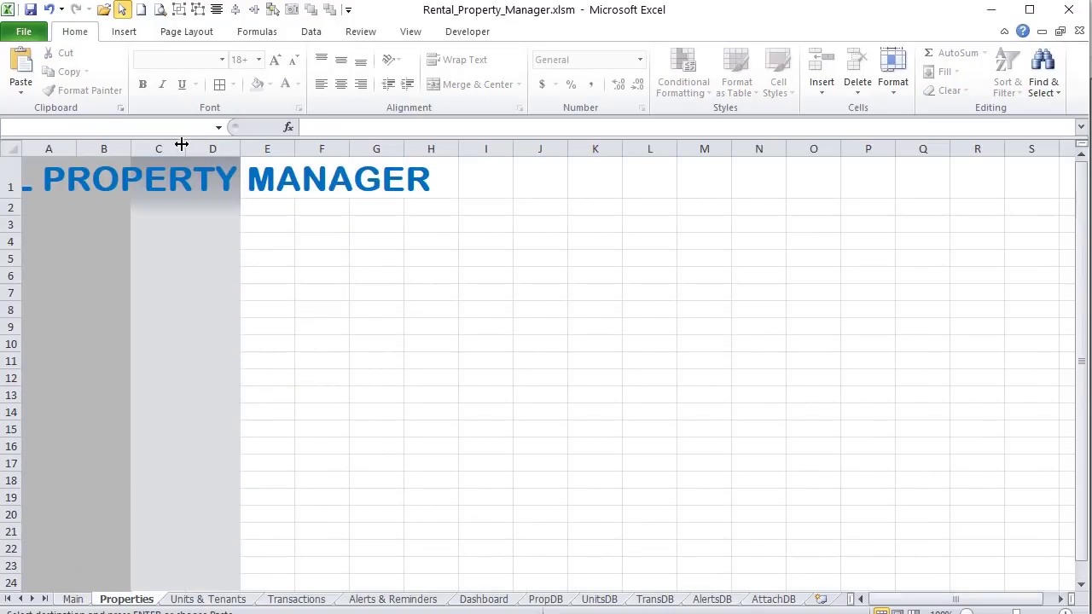
pyautogui.moveTo(185, 149); pyautogui.dragTo(184, 149)
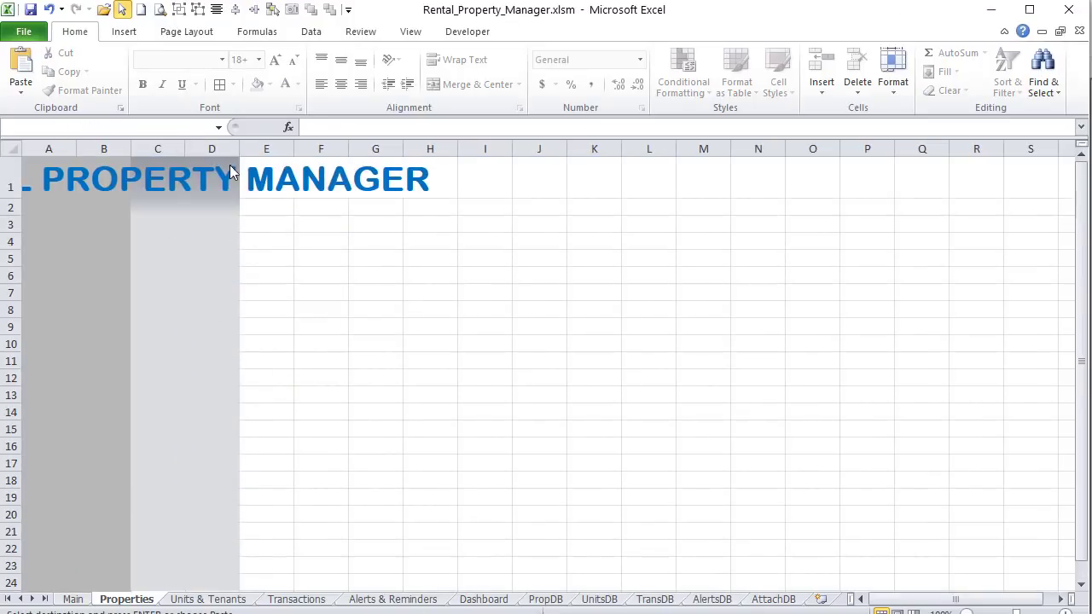
pyautogui.click(122, 9)
# Step: Replace the title in C1 with PROPERTIES & BUILDINGS and left-align it
pyautogui.click(171, 180)
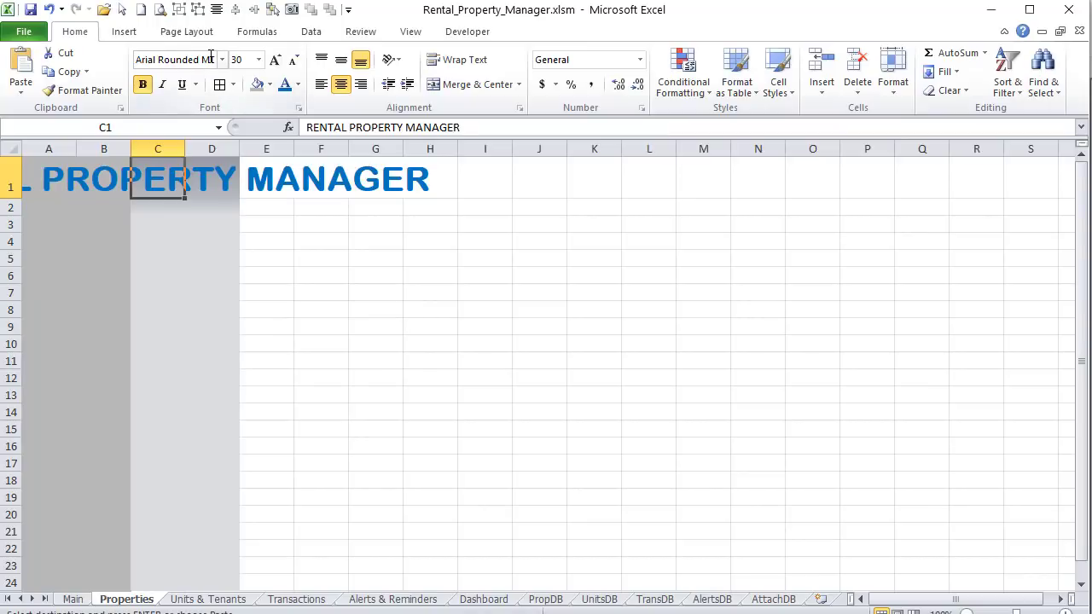
pyautogui.moveTo(464, 135); pyautogui.dragTo(129, 132)
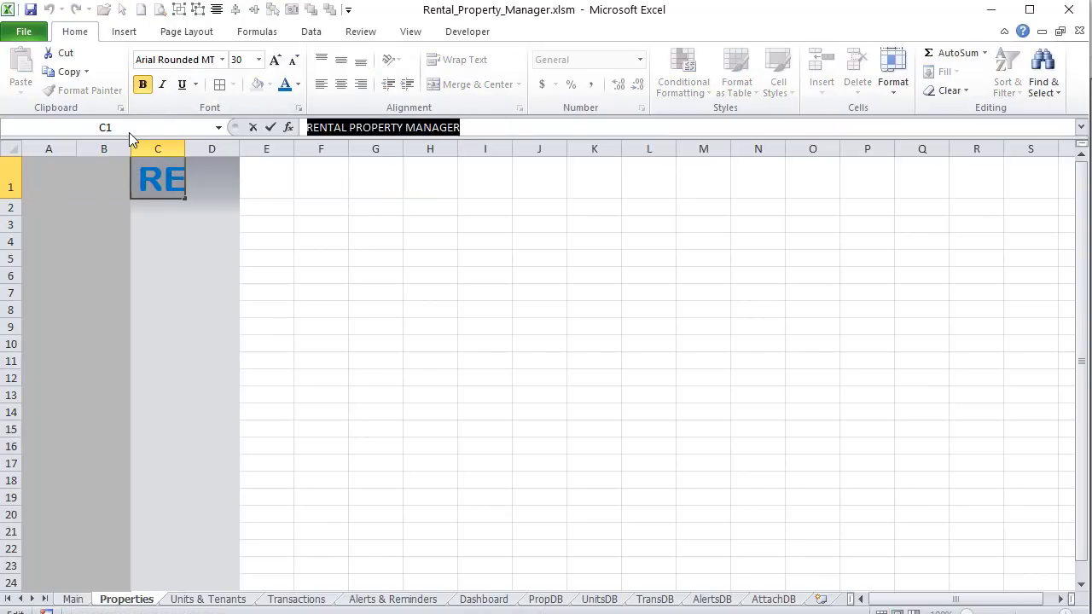
pyautogui.write('PROPER')
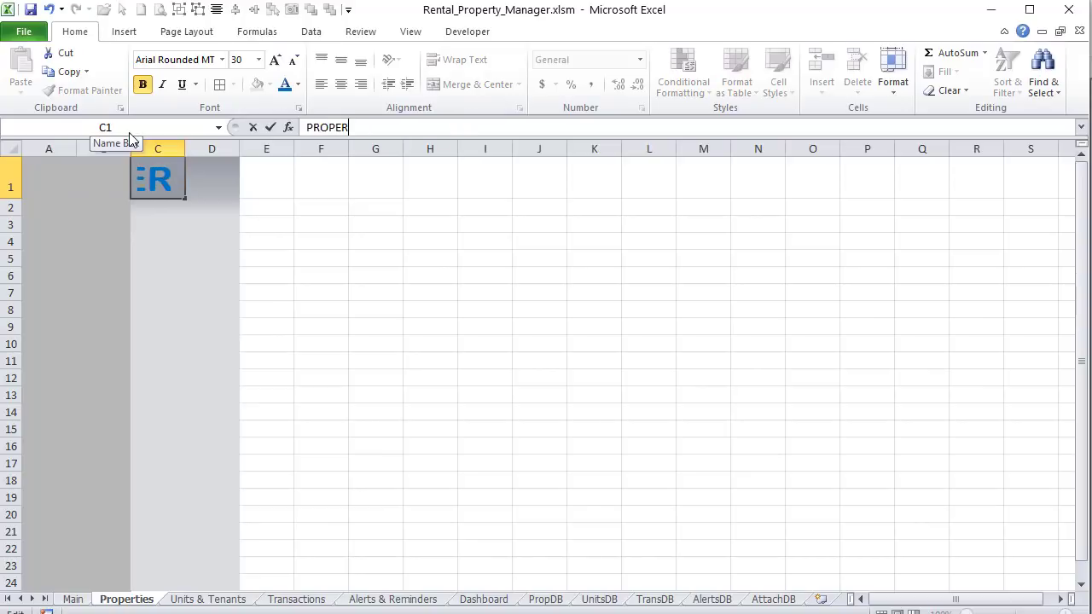
pyautogui.write('TIES & BUILDINGS')
pyautogui.press('Tab')
pyautogui.click(147, 177)
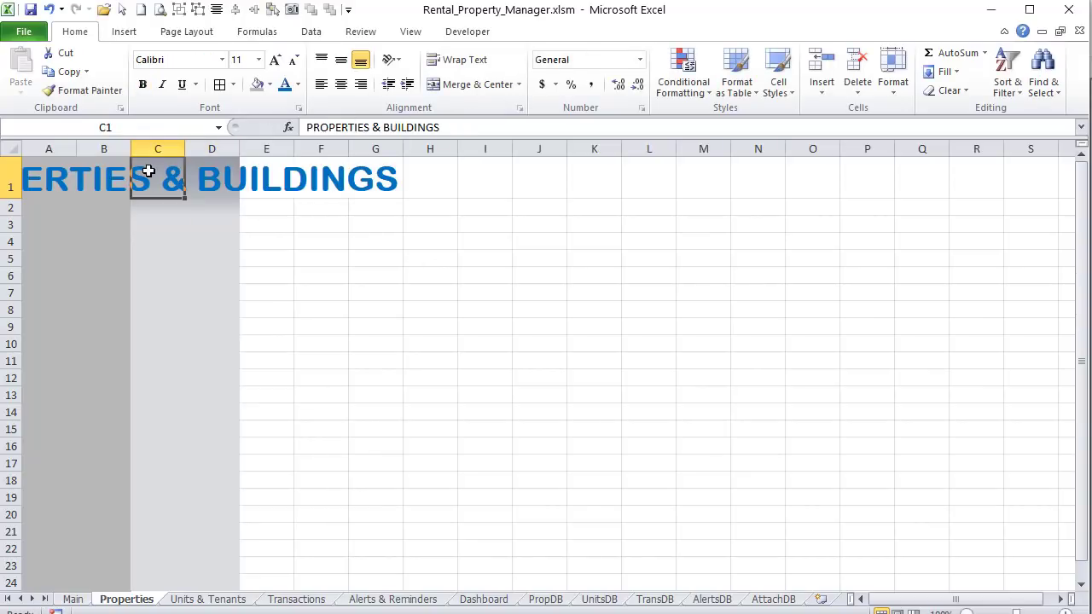
pyautogui.click(323, 91)
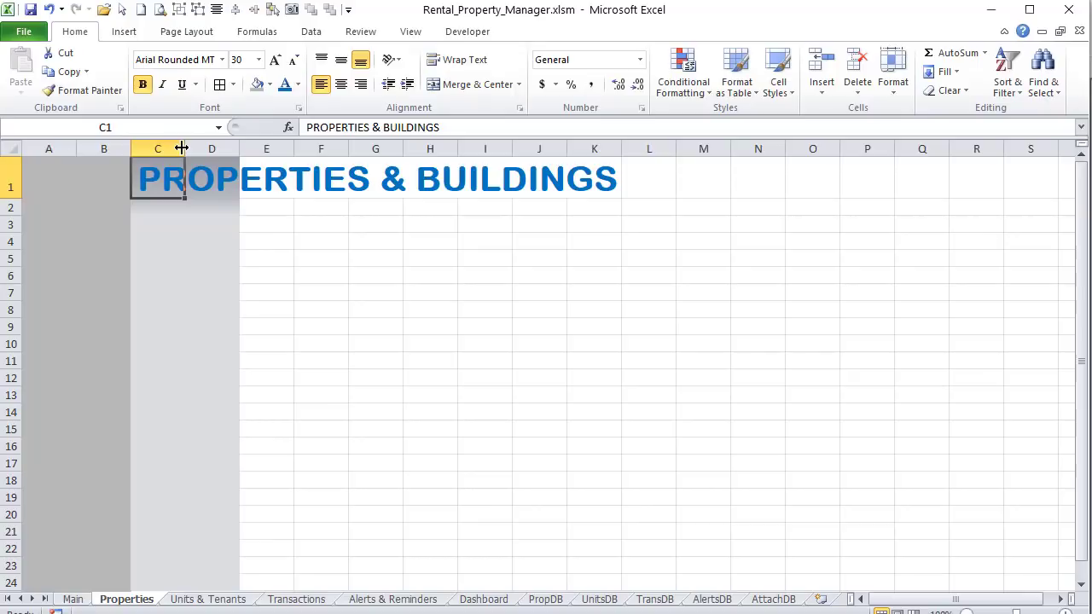
# Step: Extend column D's gradient background from rows 1 to 24 across through column L
pyautogui.moveTo(213, 184); pyautogui.dragTo(213, 587)
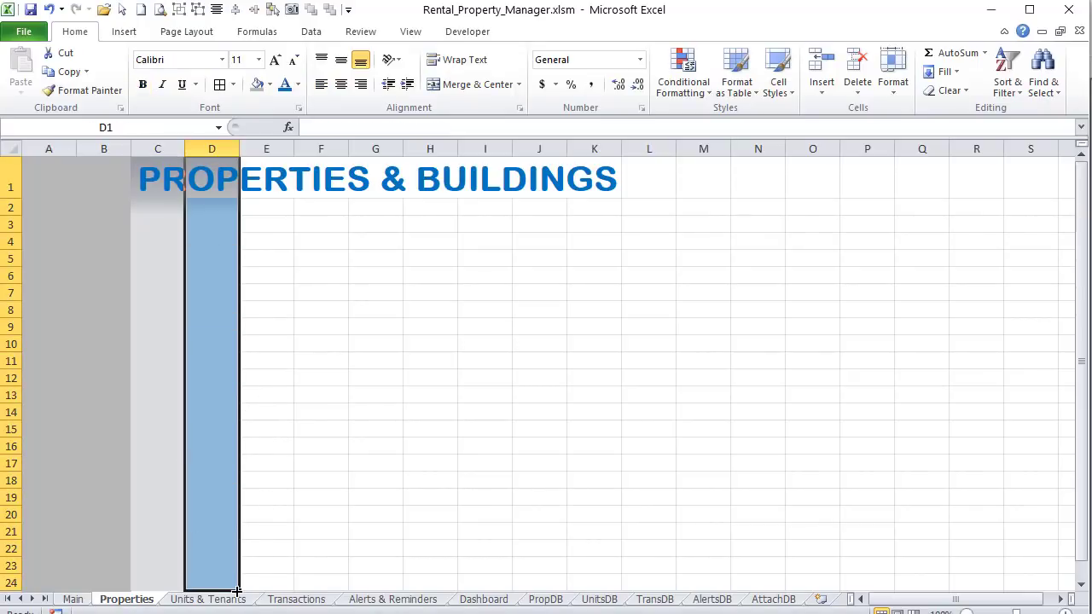
pyautogui.moveTo(239, 590); pyautogui.dragTo(691, 590)
pyautogui.click(810, 360)
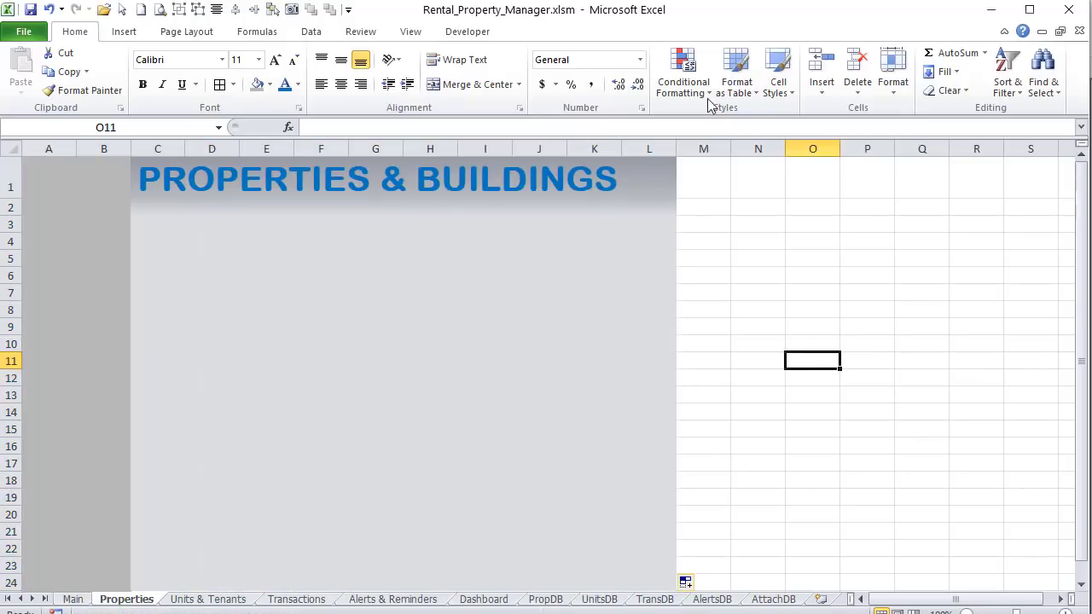
# Step: Reduce the PROPERTIES & BUILDINGS title to font size 20 and merge and center it across C1:K1
pyautogui.click(176, 174)
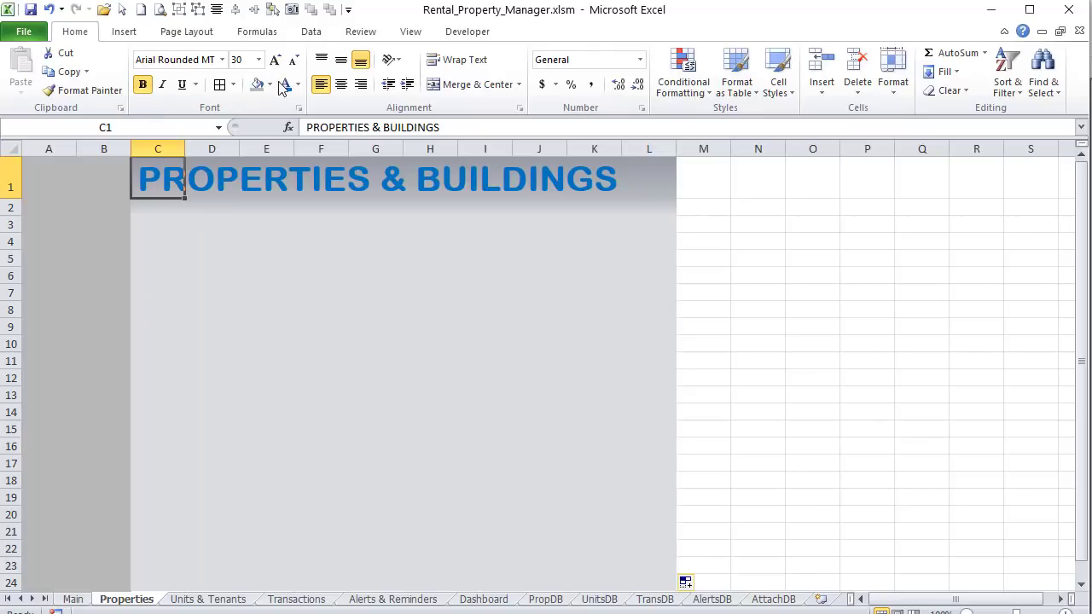
pyautogui.click(246, 61)
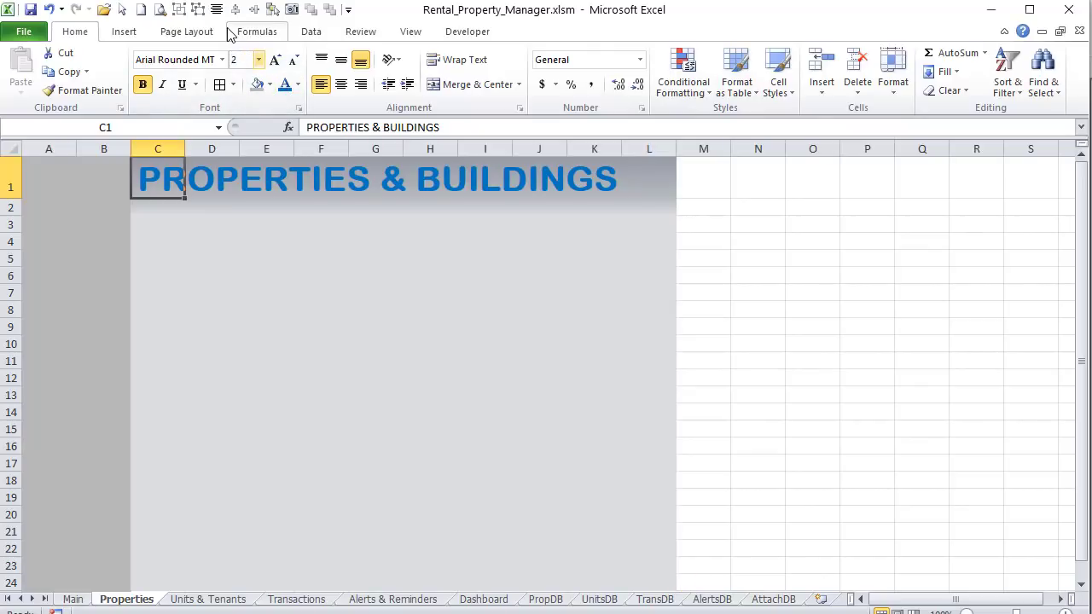
pyautogui.write('25')
pyautogui.press('Return')
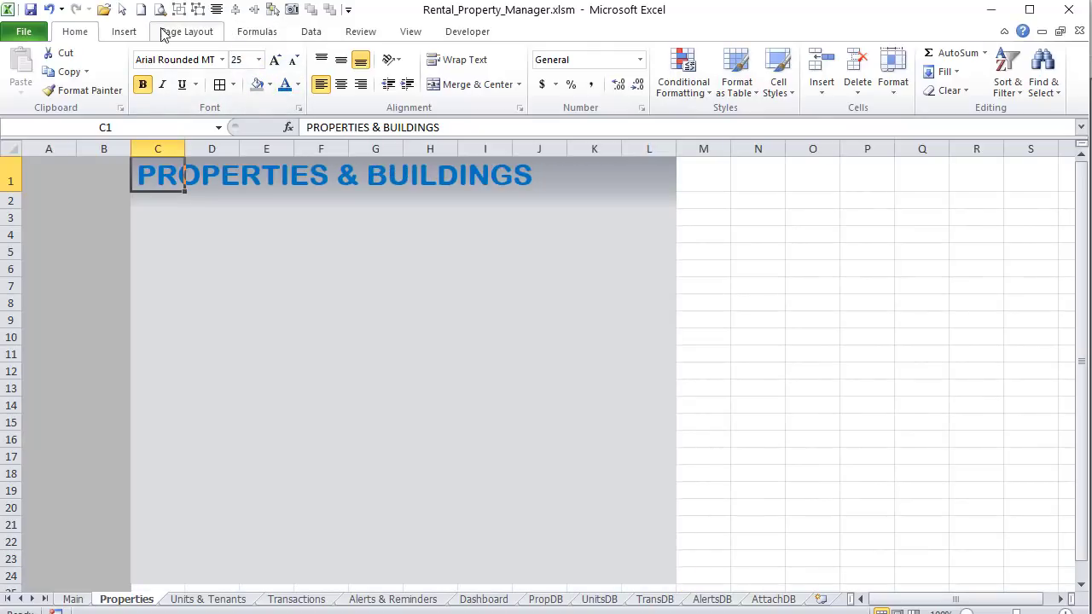
pyautogui.click(738, 613)
pyautogui.click(249, 60)
pyautogui.press('Return')
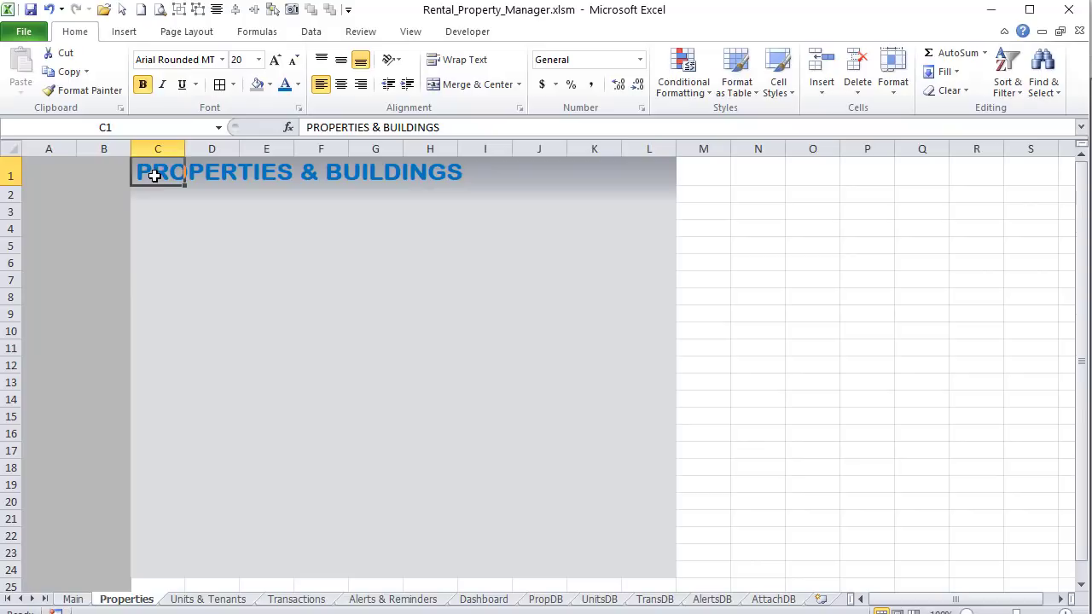
pyautogui.moveTo(154, 168); pyautogui.dragTo(583, 178)
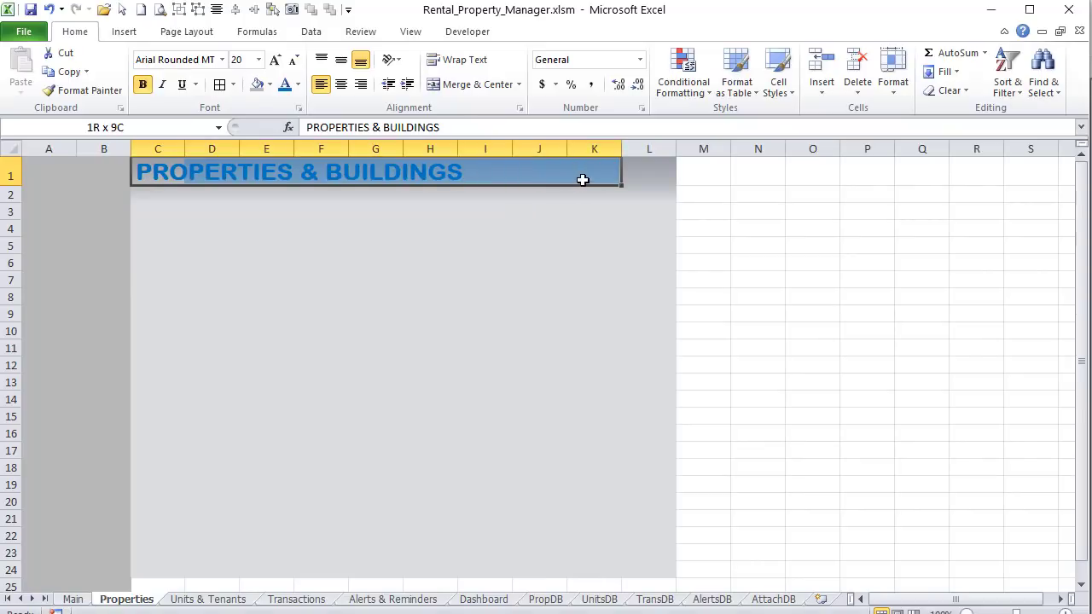
pyautogui.click(471, 85)
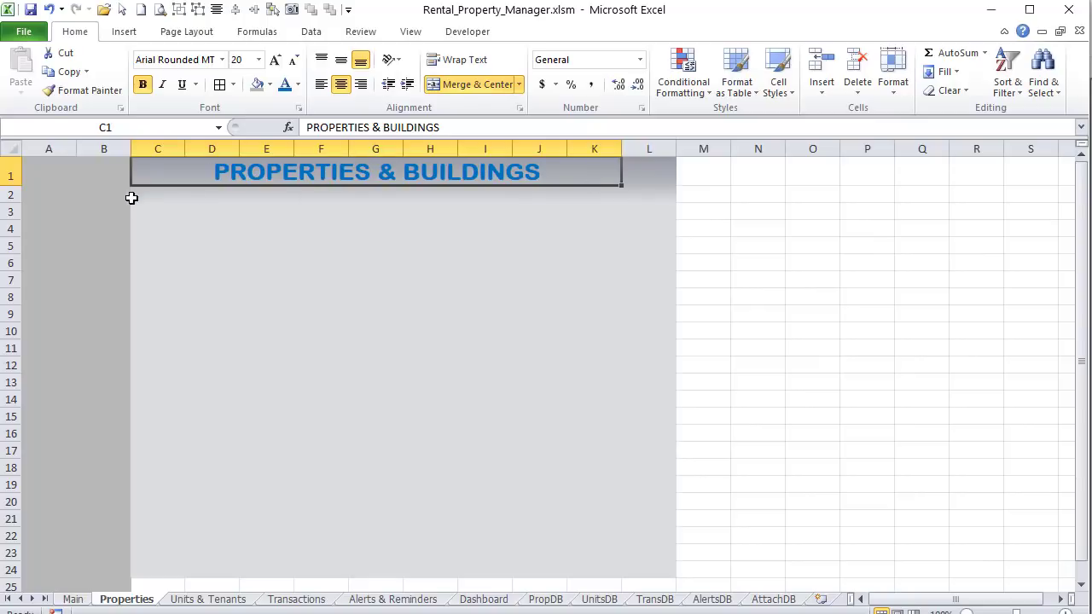
# Step: Insert the picture apartment-building-blue.png, set its height to 0.4", and place it just before the PROPERTIES & BUILDINGS title
pyautogui.click(124, 32)
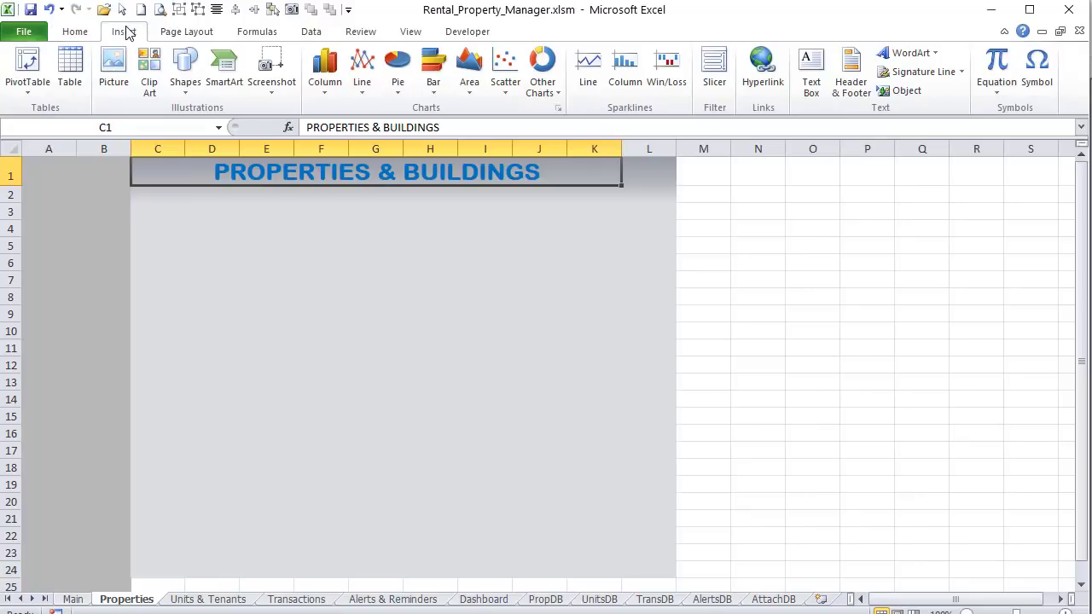
pyautogui.click(110, 73)
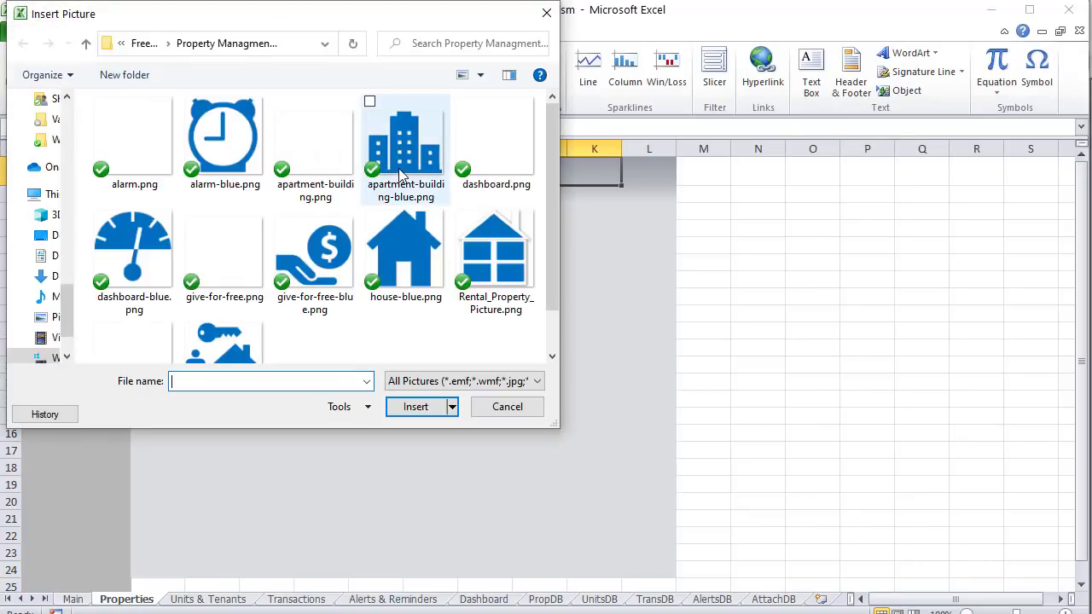
pyautogui.click(404, 147)
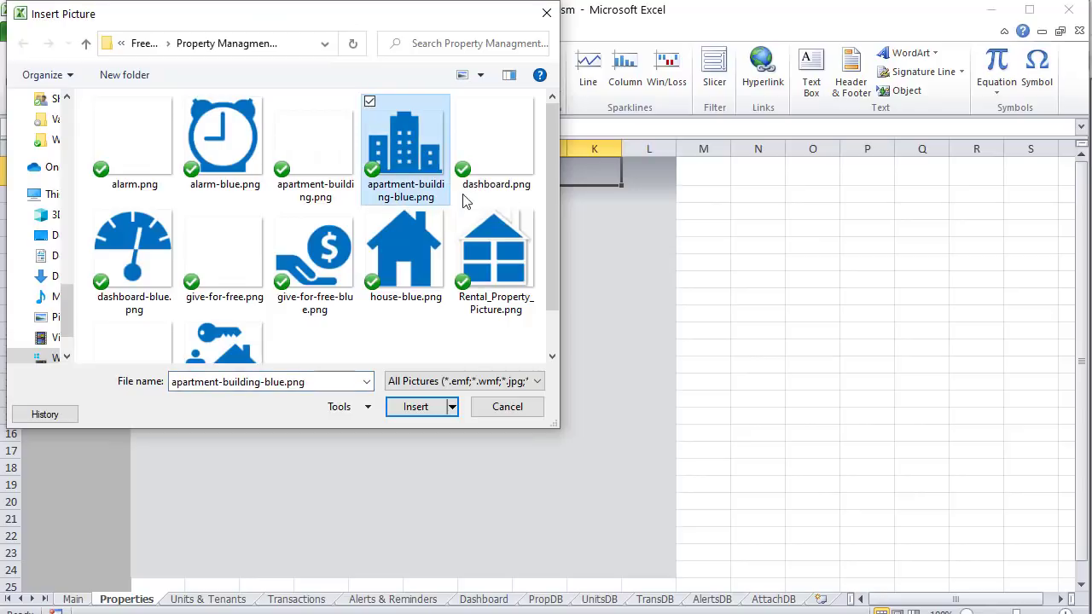
pyautogui.click(416, 406)
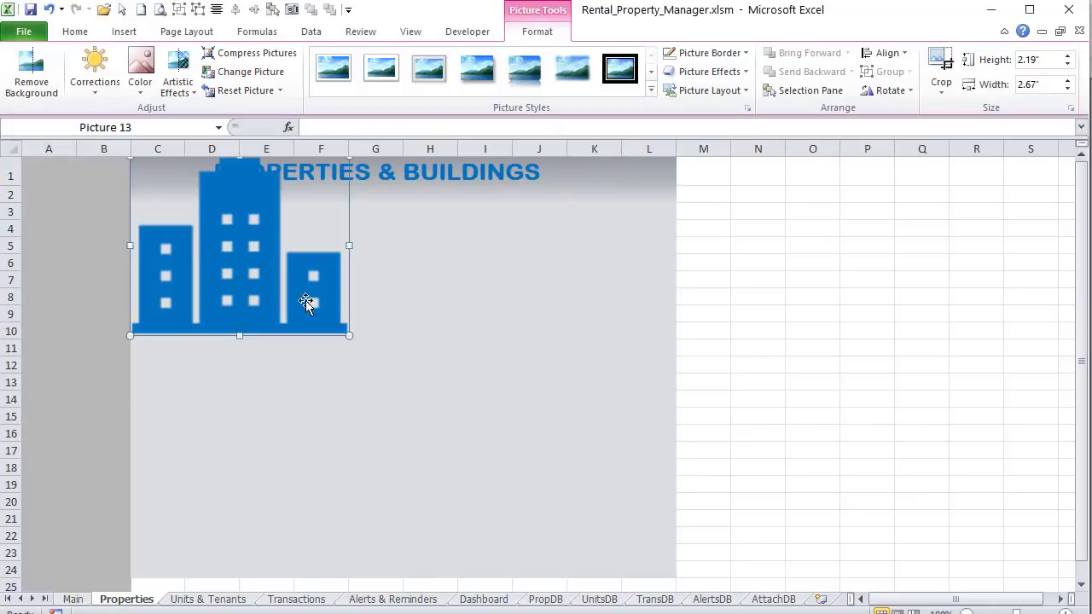
pyautogui.click(1036, 63)
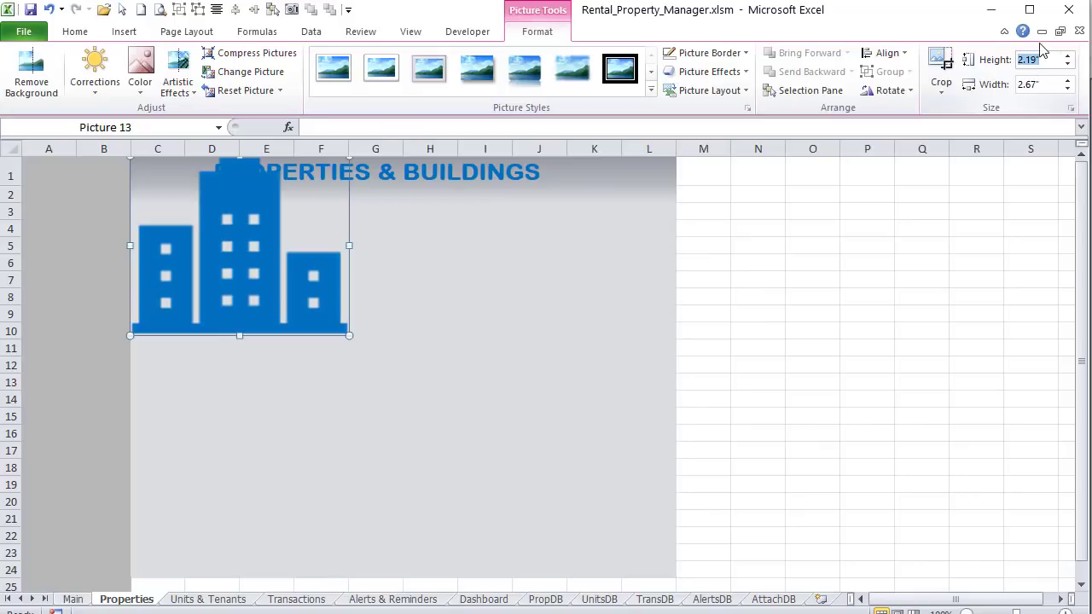
pyautogui.write('.4')
pyautogui.press('Return')
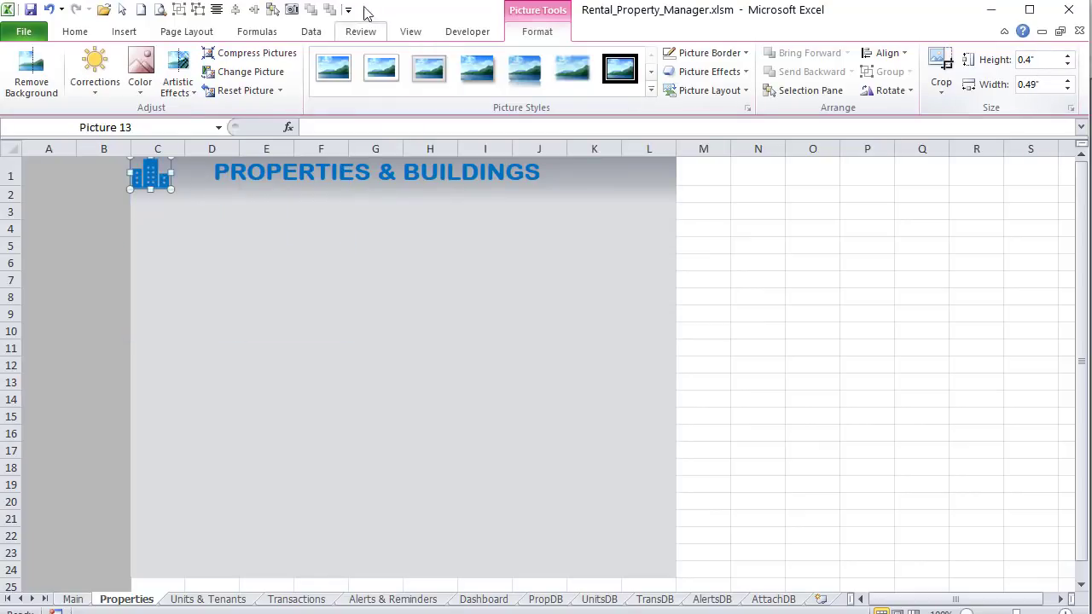
pyautogui.moveTo(178, 177); pyautogui.dragTo(181, 178)
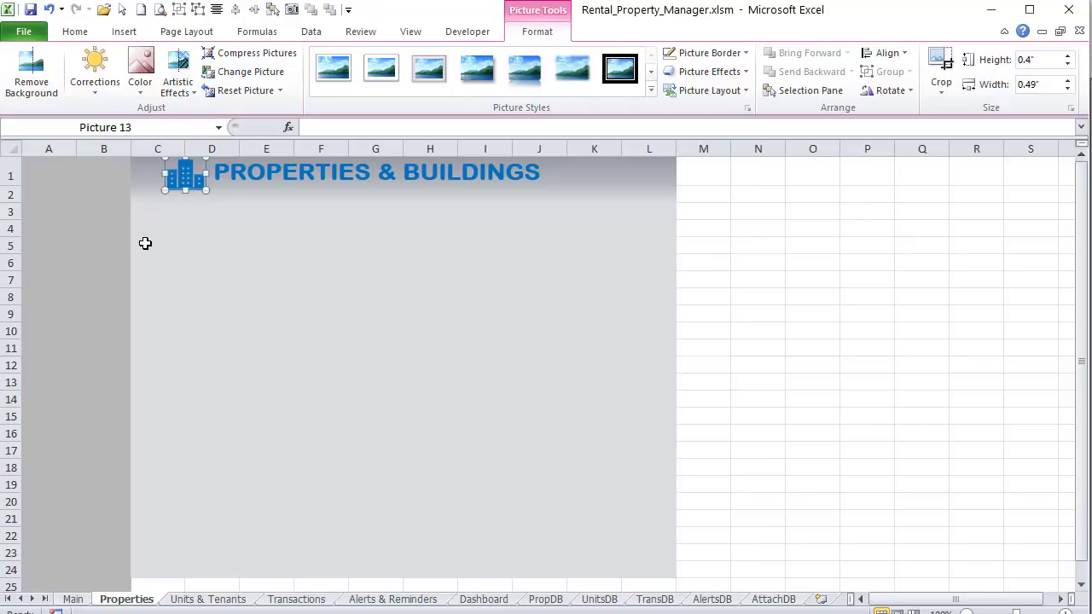
pyautogui.click(175, 219)
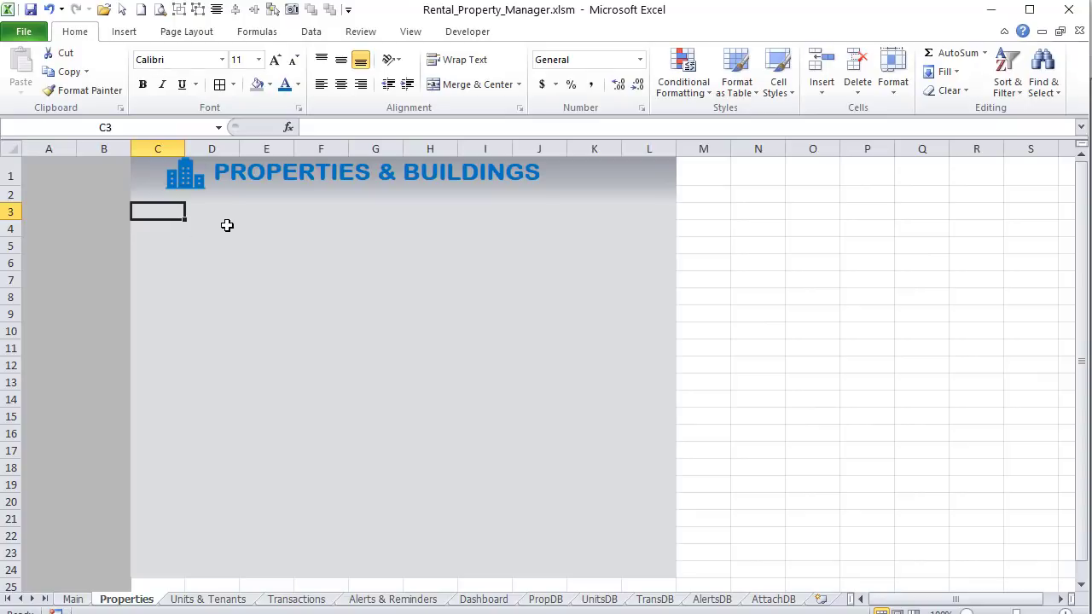
# Step: Narrow column C and enter the label Select Property in D3, fitting column D to the text
pyautogui.moveTo(184, 149); pyautogui.dragTo(159, 151)
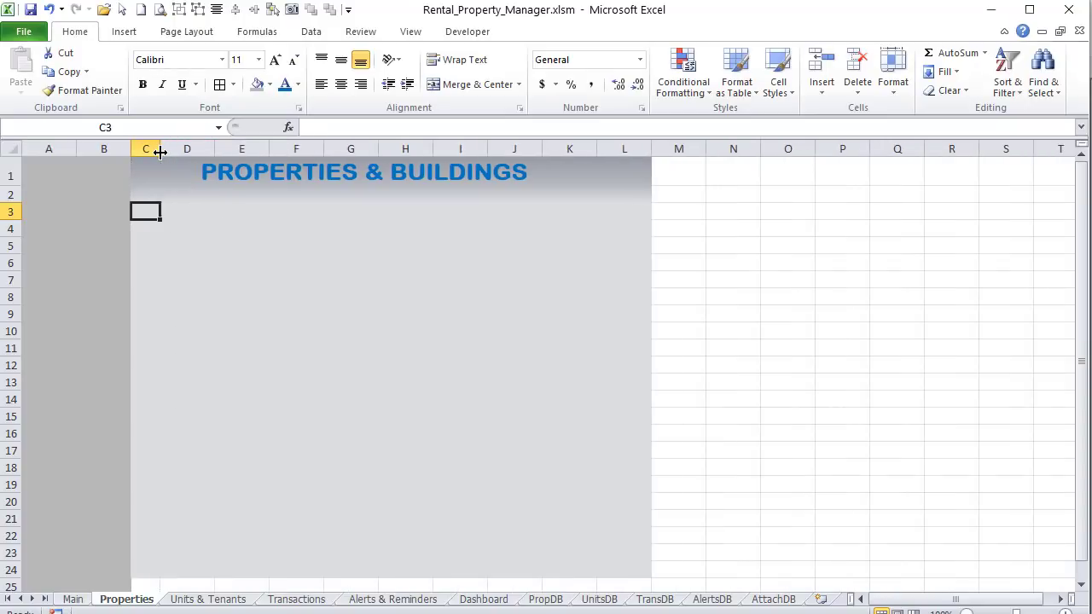
pyautogui.click(177, 211)
pyautogui.write('Selec')
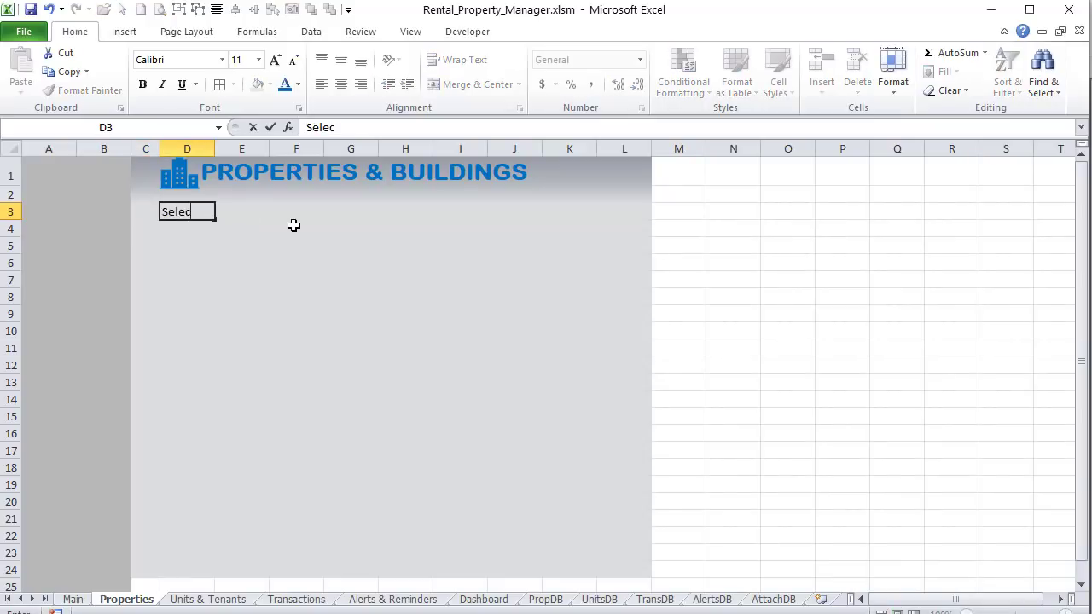
pyautogui.write('t [pr')
pyautogui.write('opt')
pyautogui.press('BackSpace')
pyautogui.write('erty')
pyautogui.press('Tab')
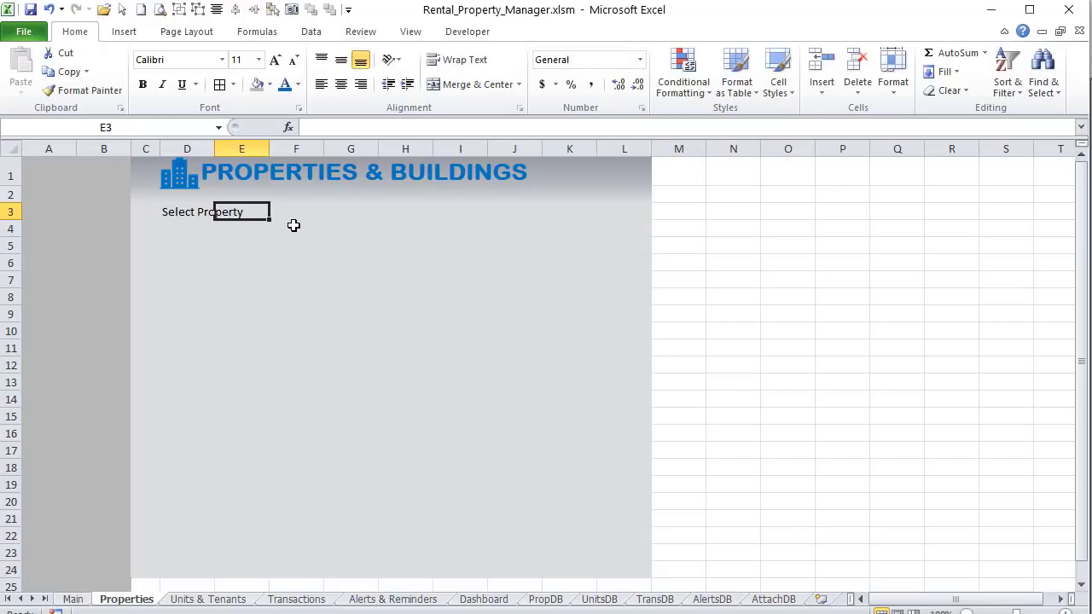
pyautogui.doubleClick(214, 148)
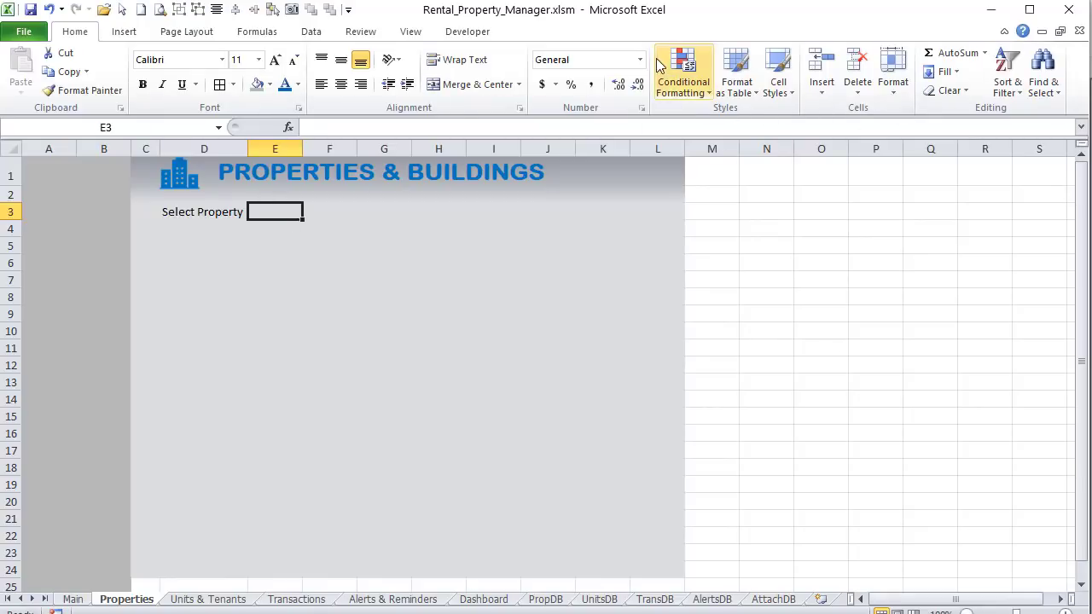
pyautogui.click(758, 97)
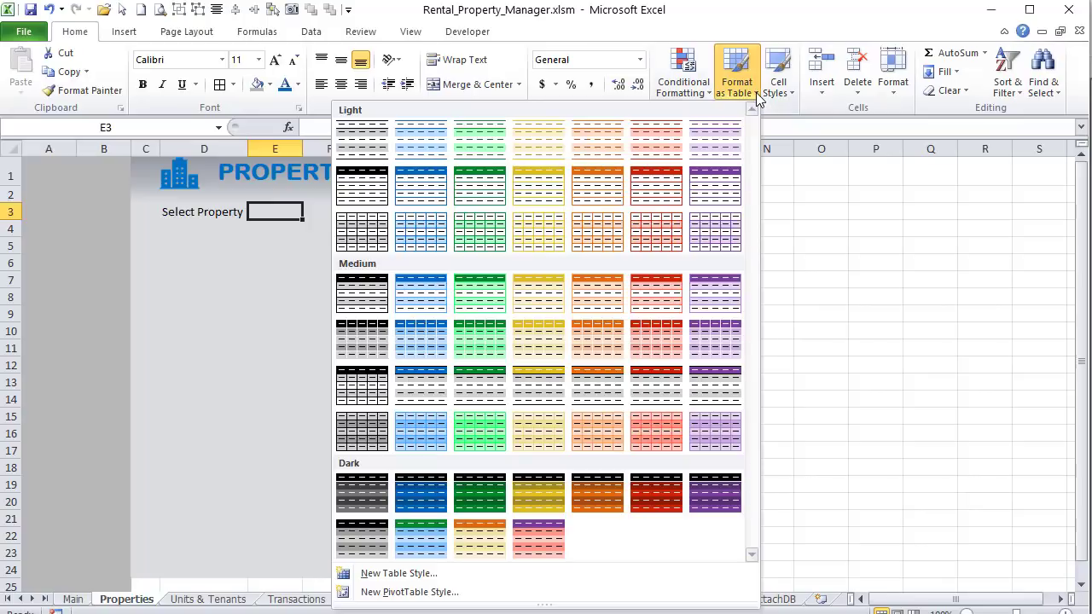
pyautogui.click(756, 97)
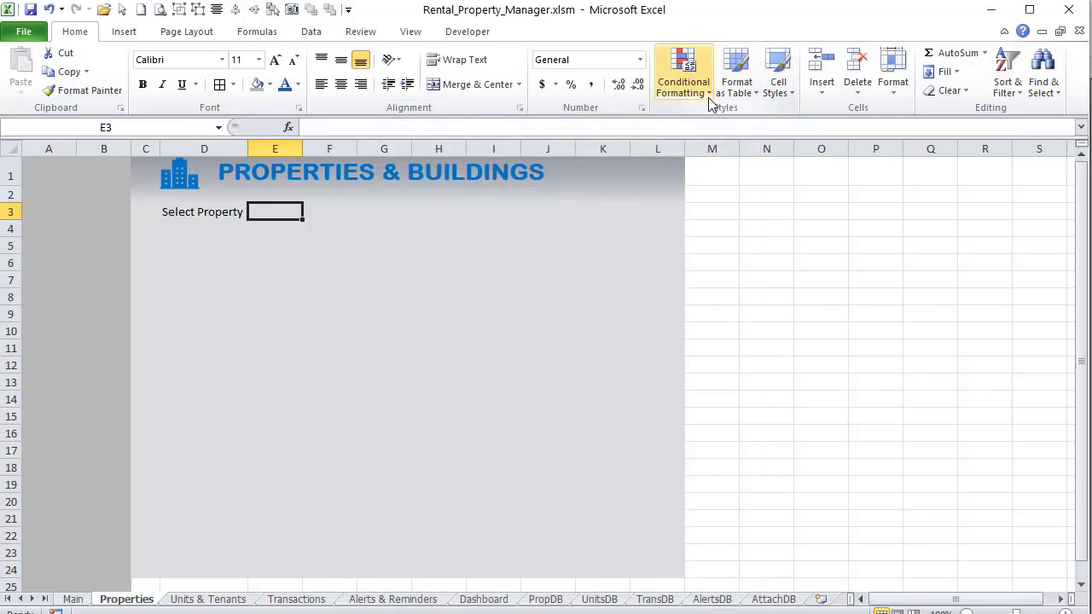
pyautogui.click(778, 98)
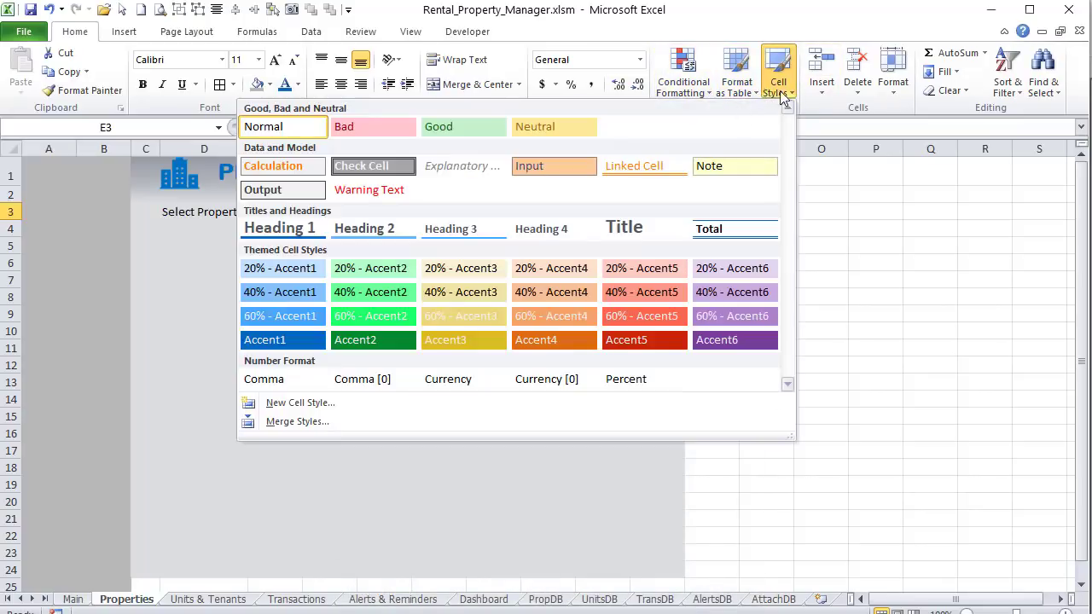
pyautogui.click(212, 290)
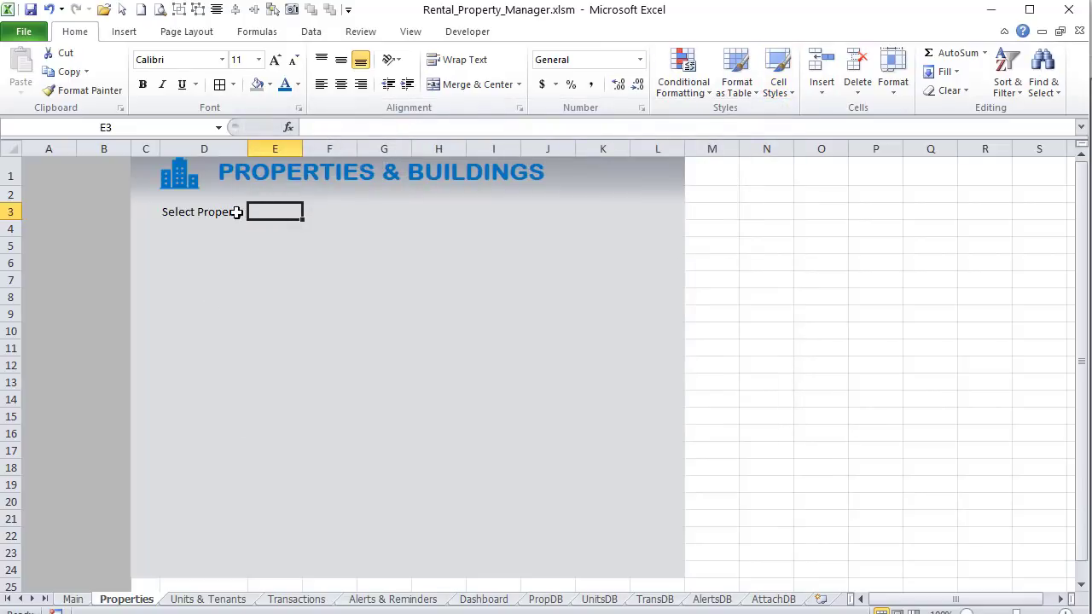
# Step: Right-align the Select Property label in D3
pyautogui.click(236, 213)
pyautogui.rightClick(236, 213)
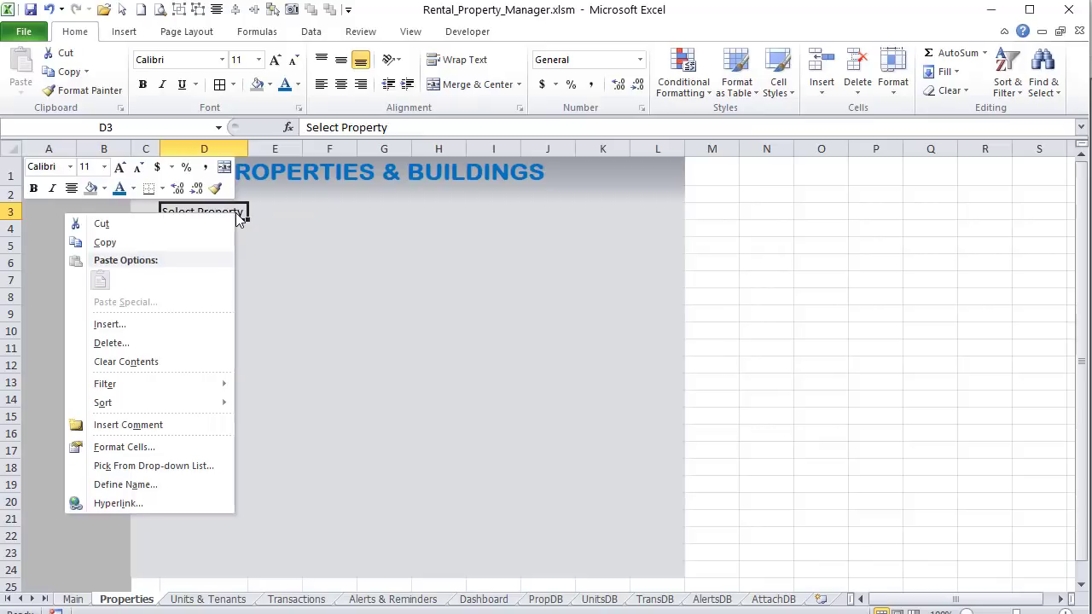
pyautogui.click(237, 214)
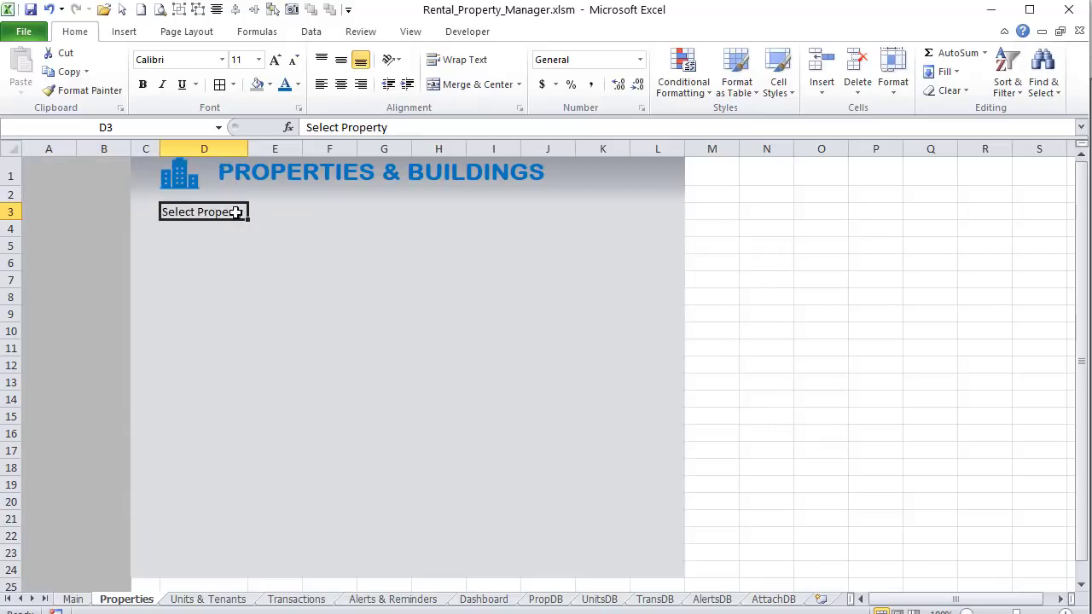
pyautogui.click(361, 85)
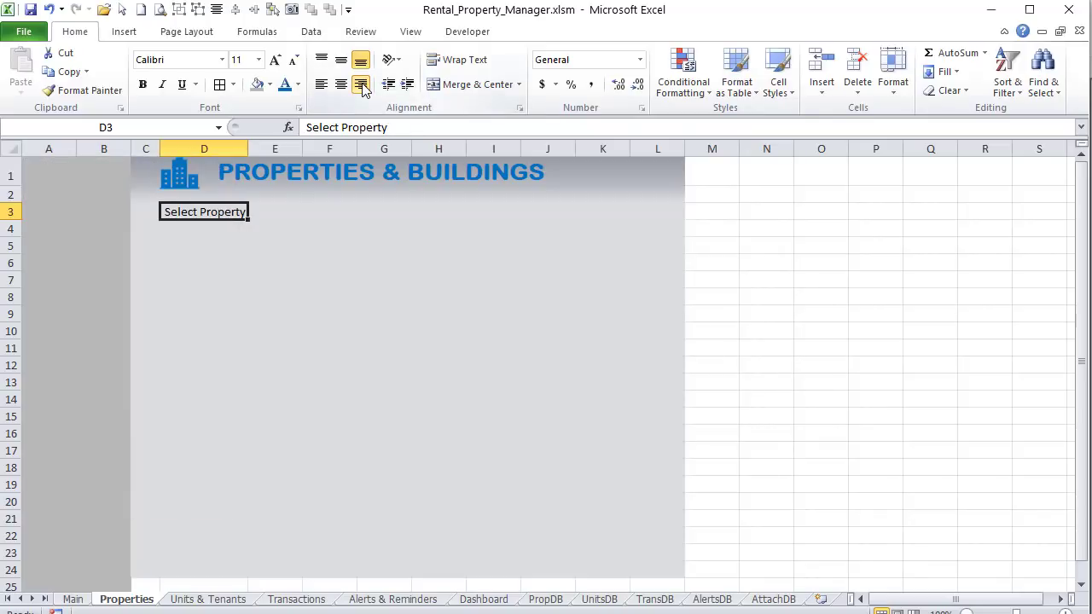
# Step: Apply a thin blue outline border to the Select Property cell D3, with a hairline on its right edge
pyautogui.rightClick(229, 212)
pyautogui.click(160, 452)
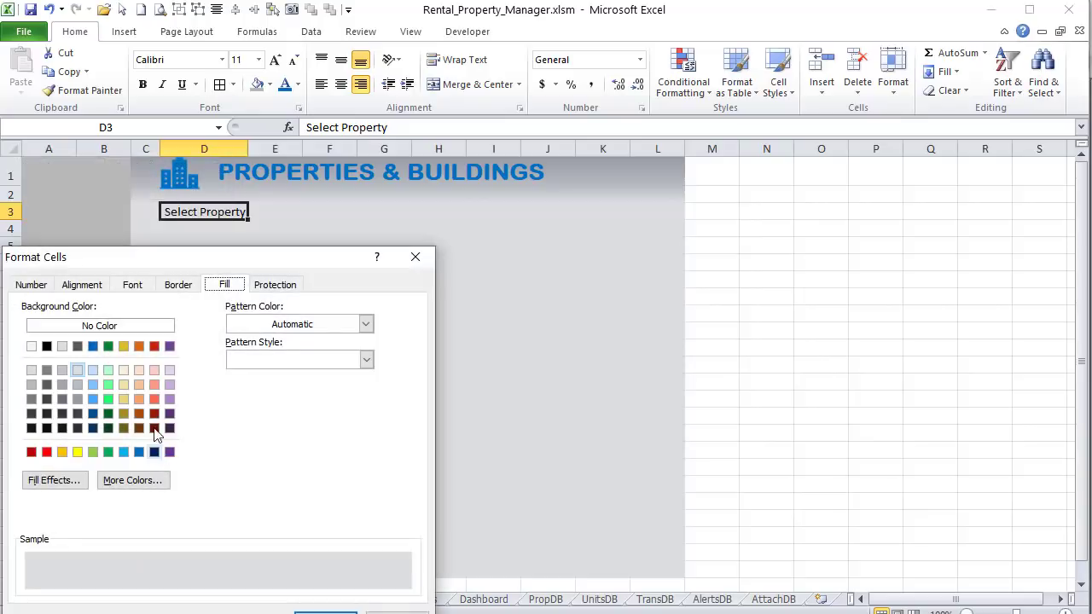
pyautogui.moveTo(208, 250); pyautogui.dragTo(477, 164)
pyautogui.click(445, 200)
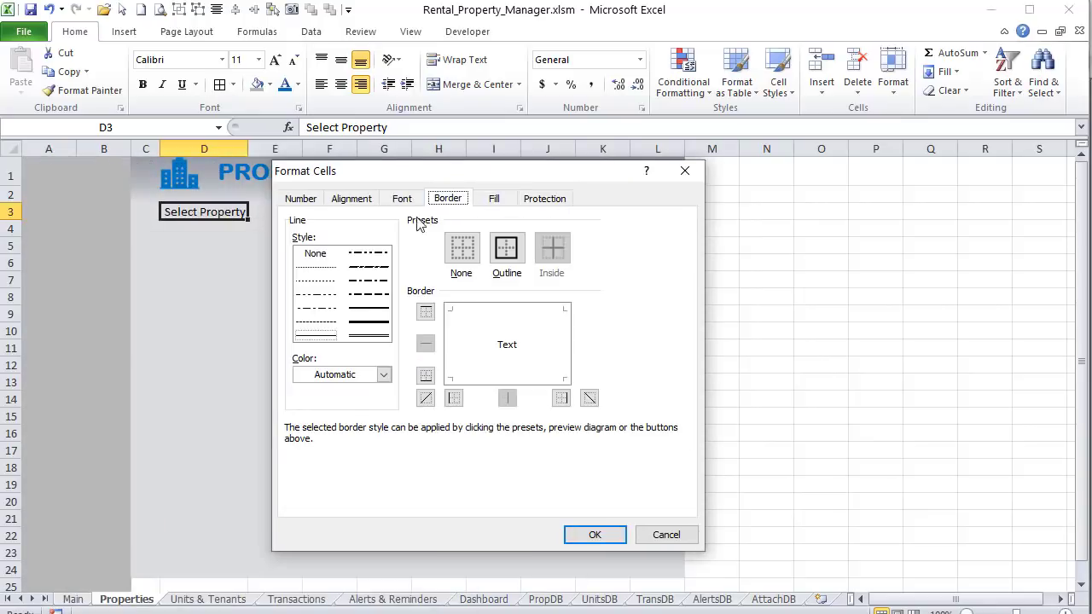
pyautogui.click(383, 376)
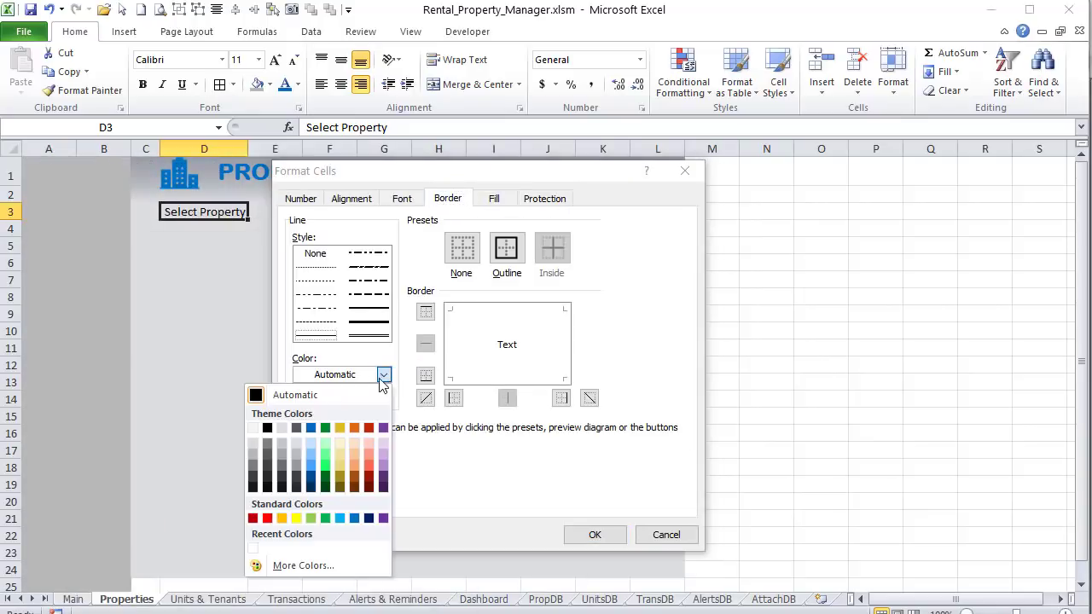
pyautogui.click(356, 520)
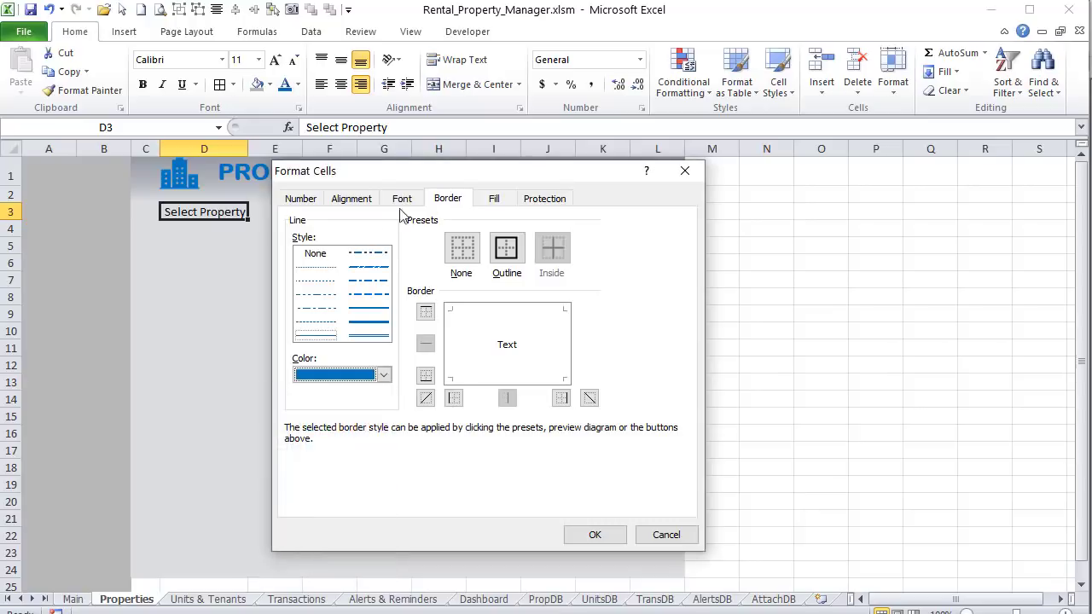
pyautogui.click(511, 252)
pyautogui.click(315, 267)
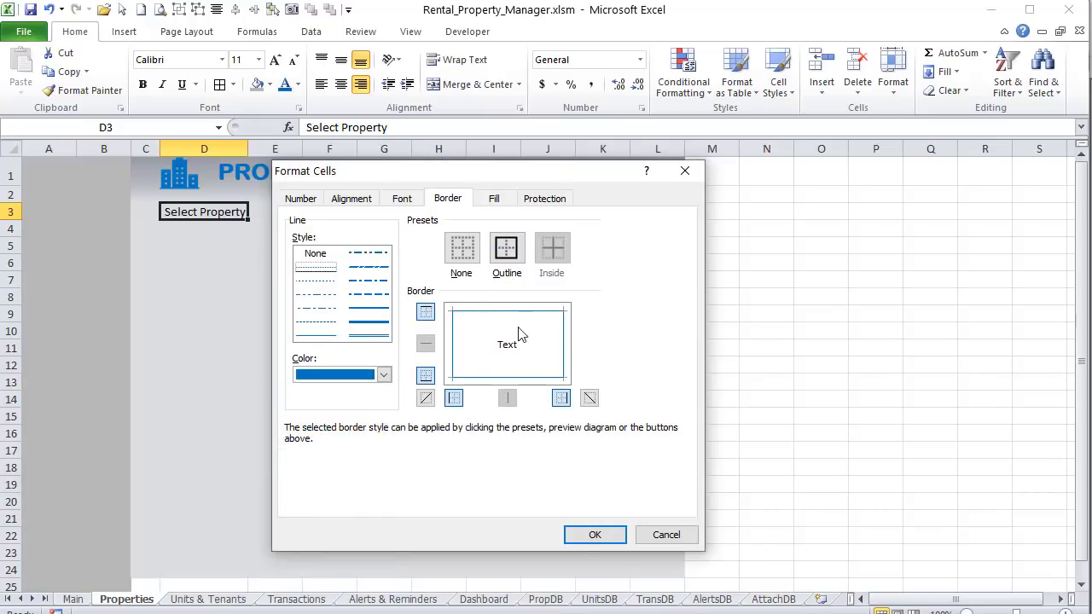
pyautogui.click(563, 344)
pyautogui.click(594, 535)
pyautogui.click(510, 397)
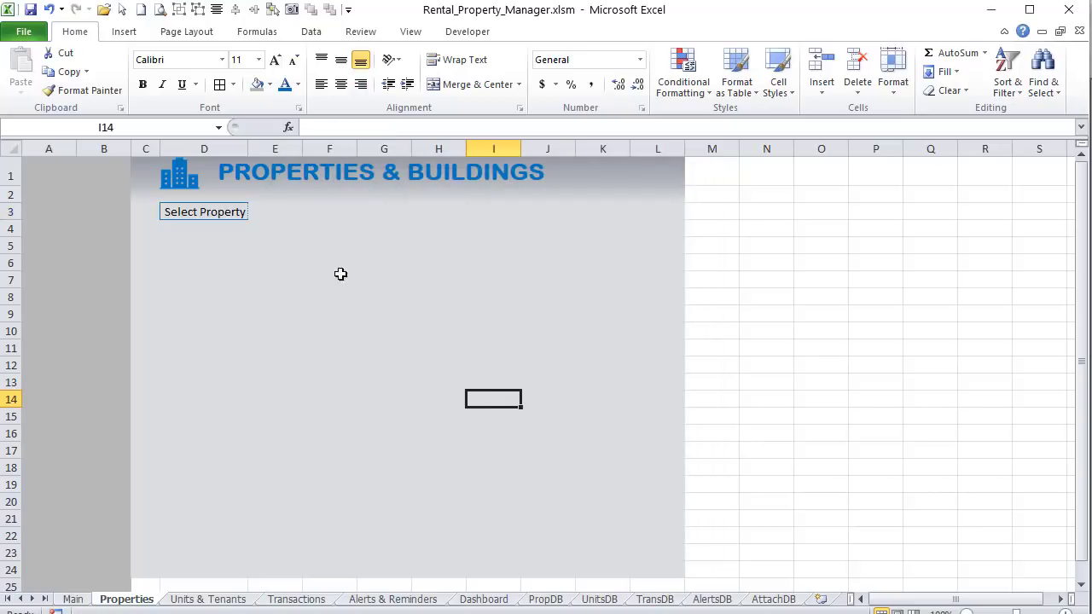
# Step: Save the formatting of the Select Property cell D3 as a new cell style named Label
pyautogui.rightClick(230, 215)
pyautogui.press('Escape')
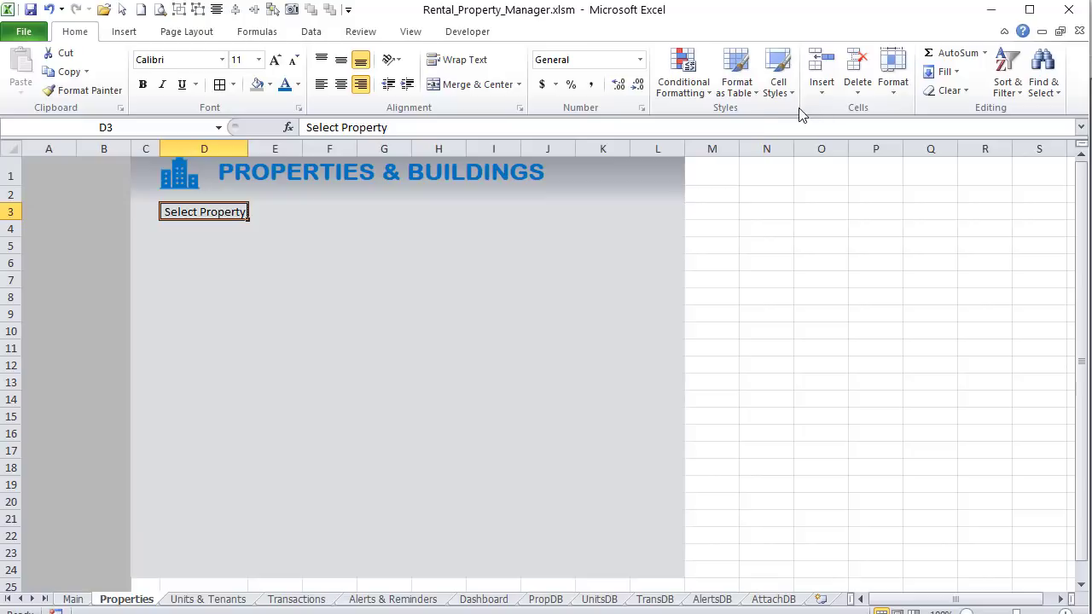
pyautogui.click(779, 94)
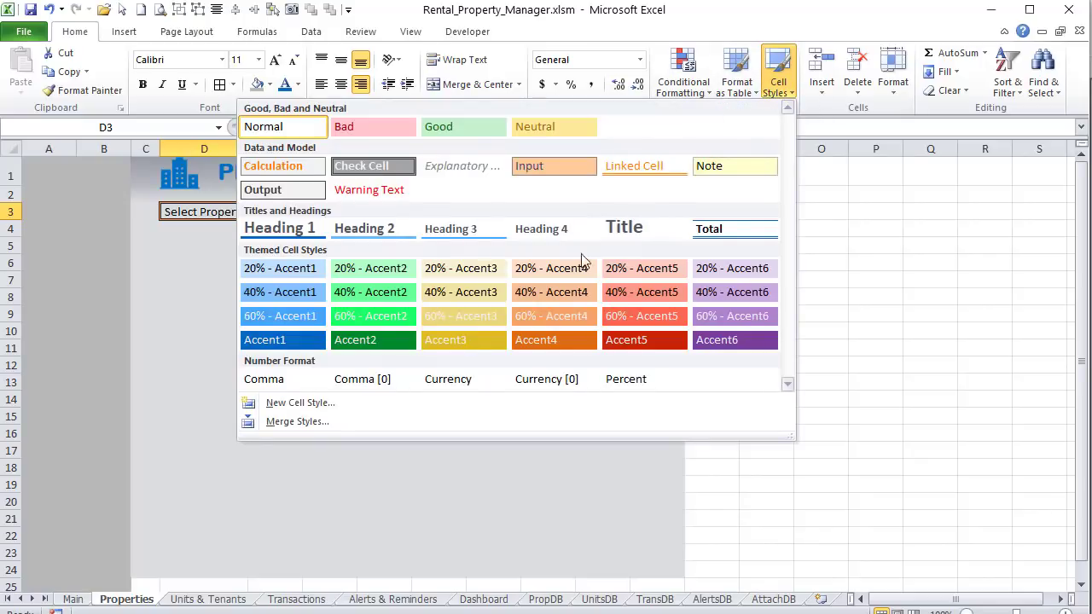
pyautogui.click(312, 408)
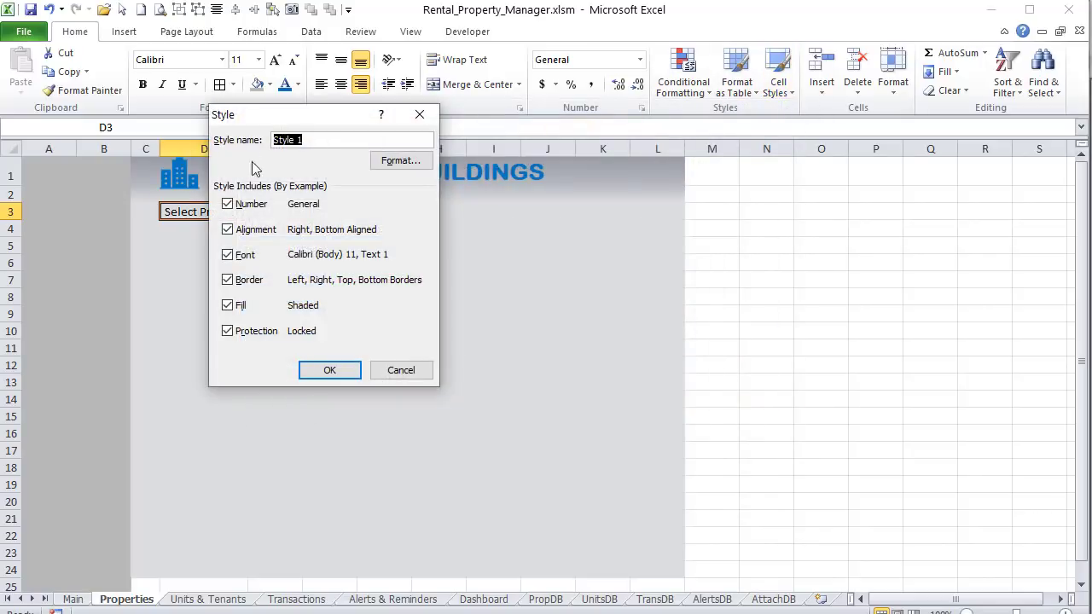
pyautogui.write('Label')
pyautogui.click(329, 370)
pyautogui.click(341, 347)
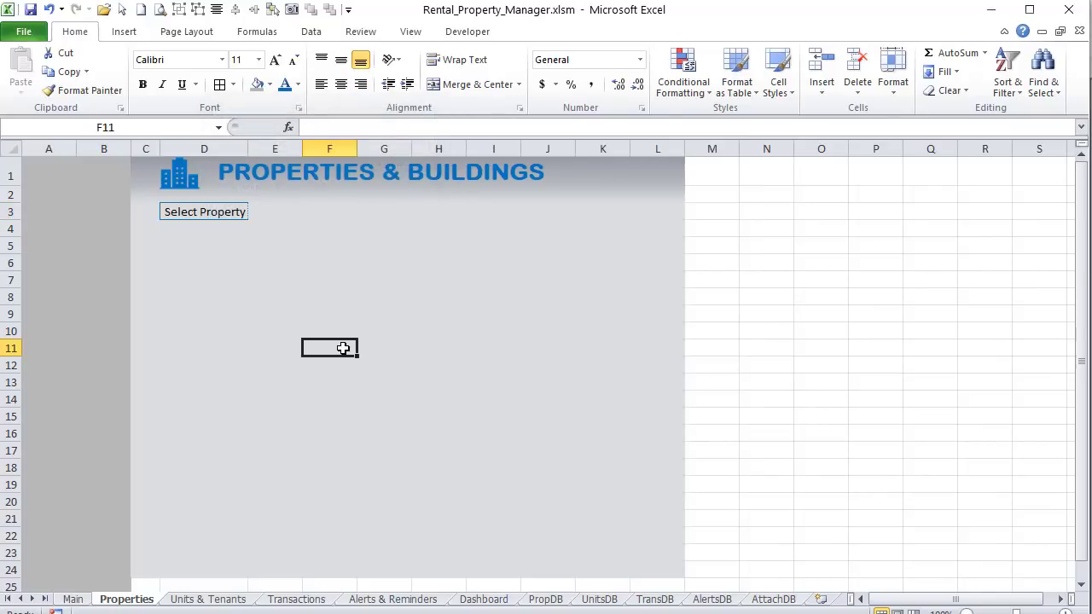
# Step: Fill the entry cell E3 beside Select Property with white
pyautogui.click(278, 216)
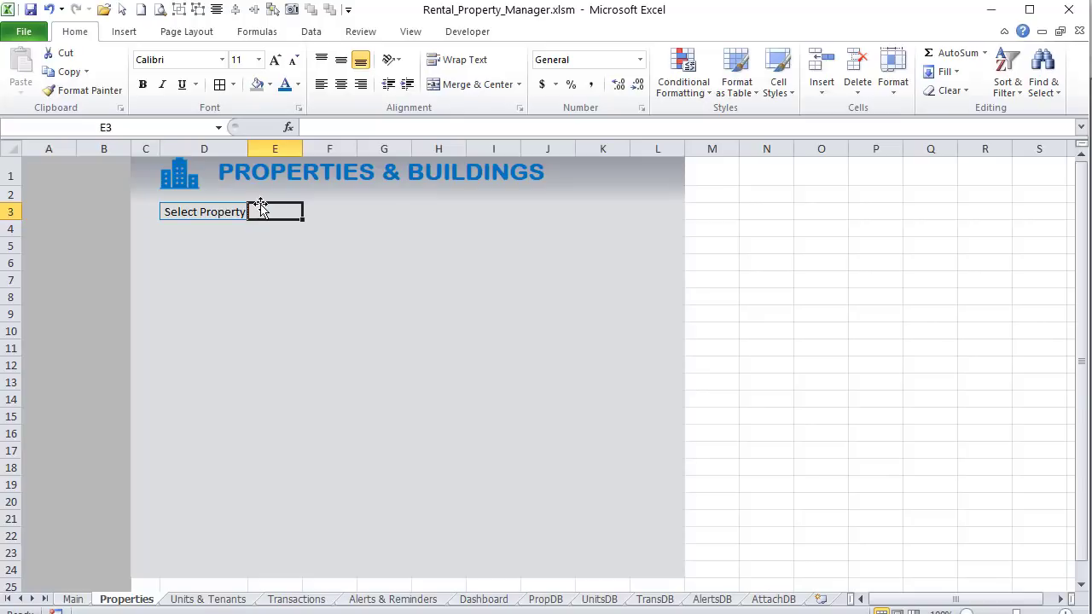
pyautogui.click(269, 84)
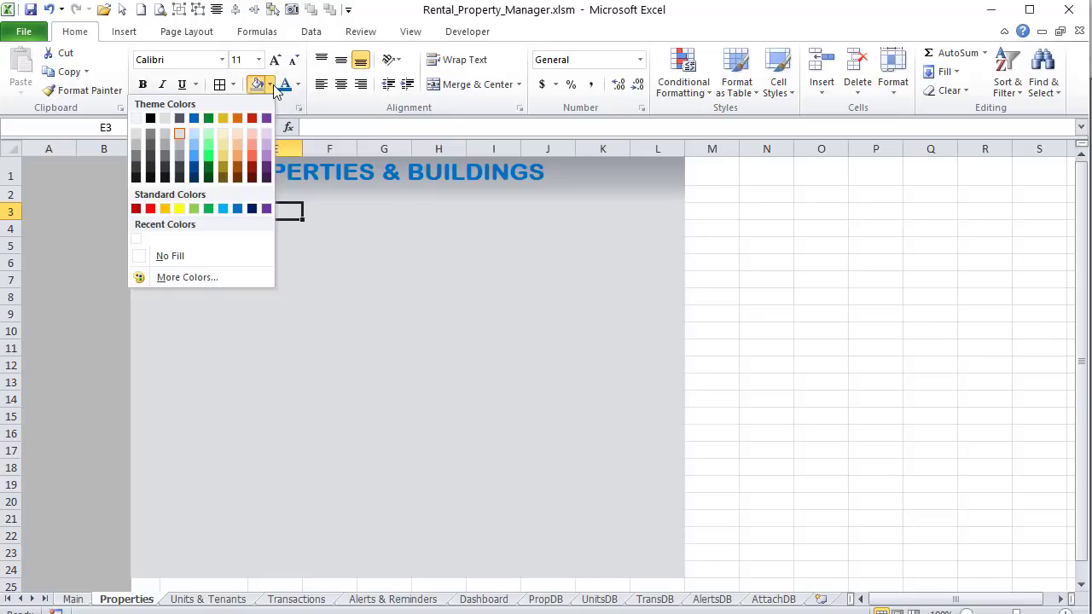
pyautogui.click(138, 250)
pyautogui.click(252, 261)
# Step: Add thin blue borders to the top, right and bottom edges of cell E3
pyautogui.rightClick(264, 220)
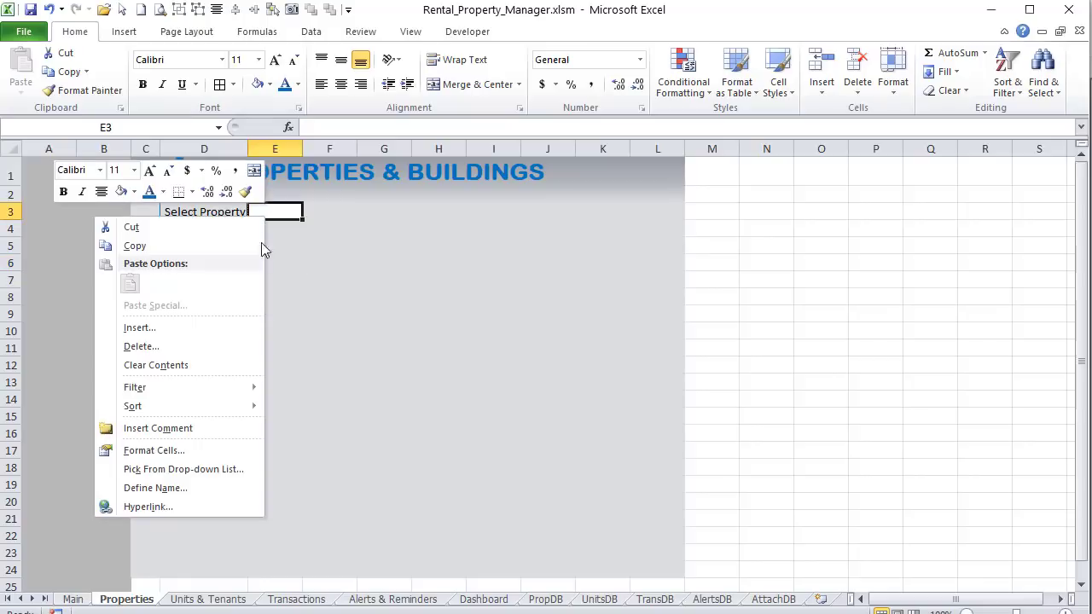
pyautogui.click(192, 453)
pyautogui.moveTo(256, 266); pyautogui.dragTo(788, 192)
pyautogui.click(585, 350)
pyautogui.click(796, 325)
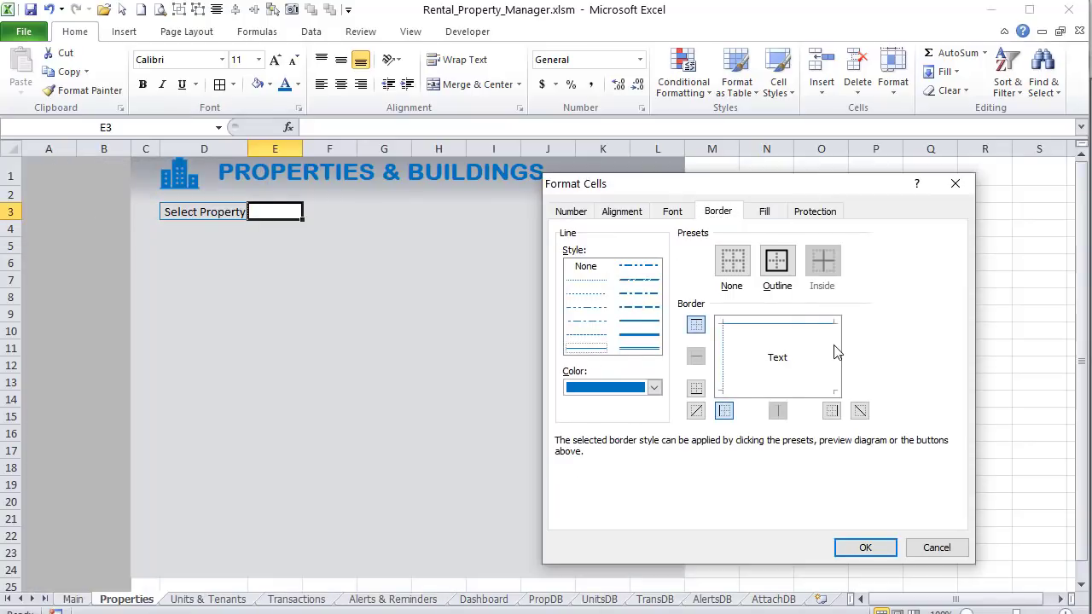
pyautogui.click(835, 353)
pyautogui.click(804, 392)
pyautogui.click(858, 546)
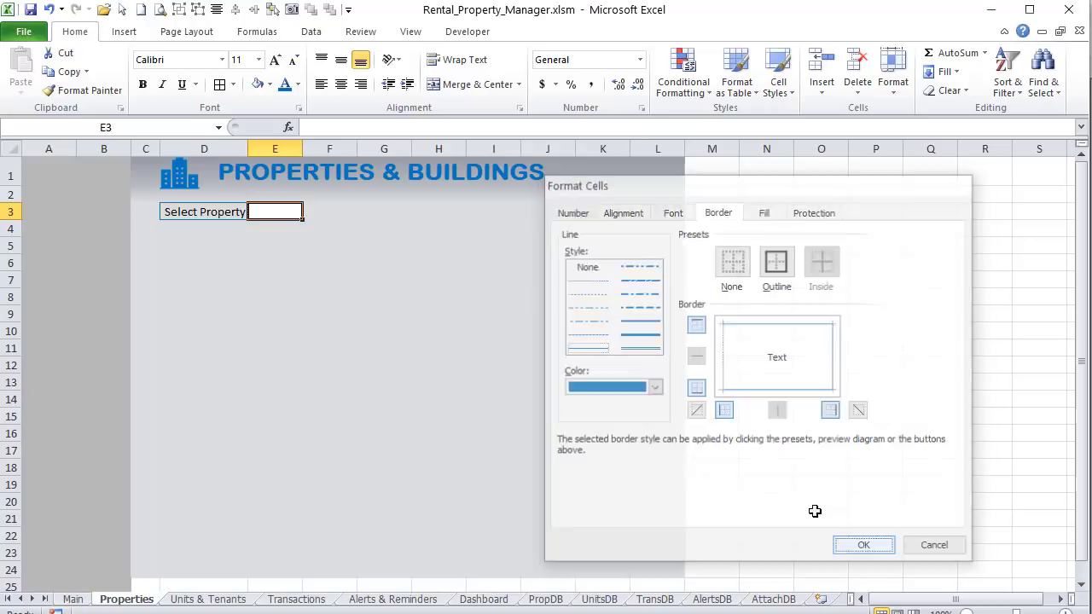
# Step: Widen column E and save E3's left-aligned, white-filled, bordered formatting as a new cell style named Field
pyautogui.moveTo(301, 150); pyautogui.dragTo(357, 151)
pyautogui.click(372, 267)
pyautogui.rightClick(319, 211)
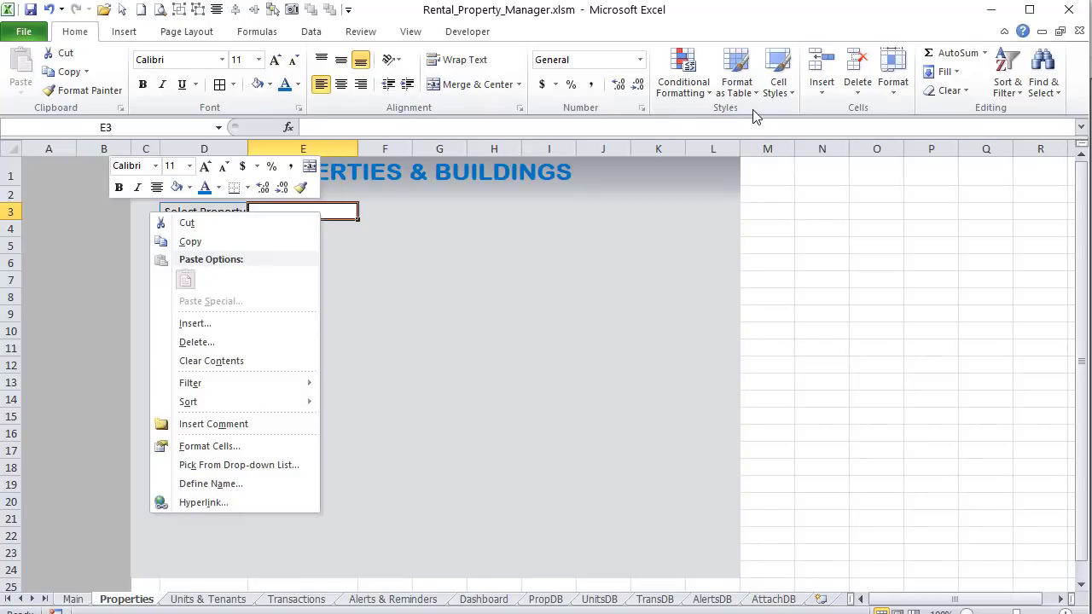
pyautogui.click(776, 89)
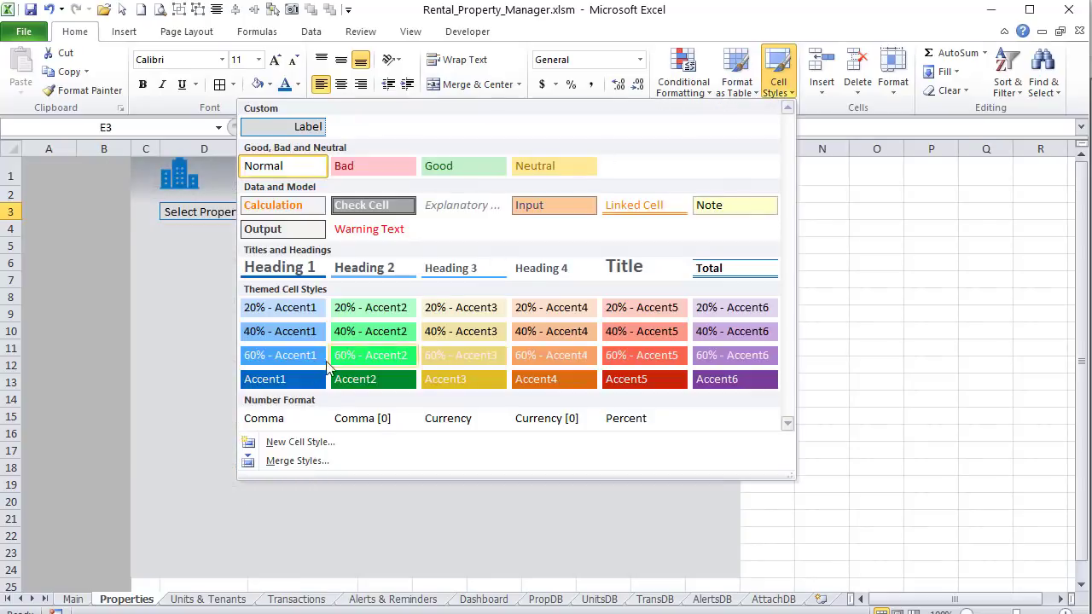
pyautogui.click(294, 443)
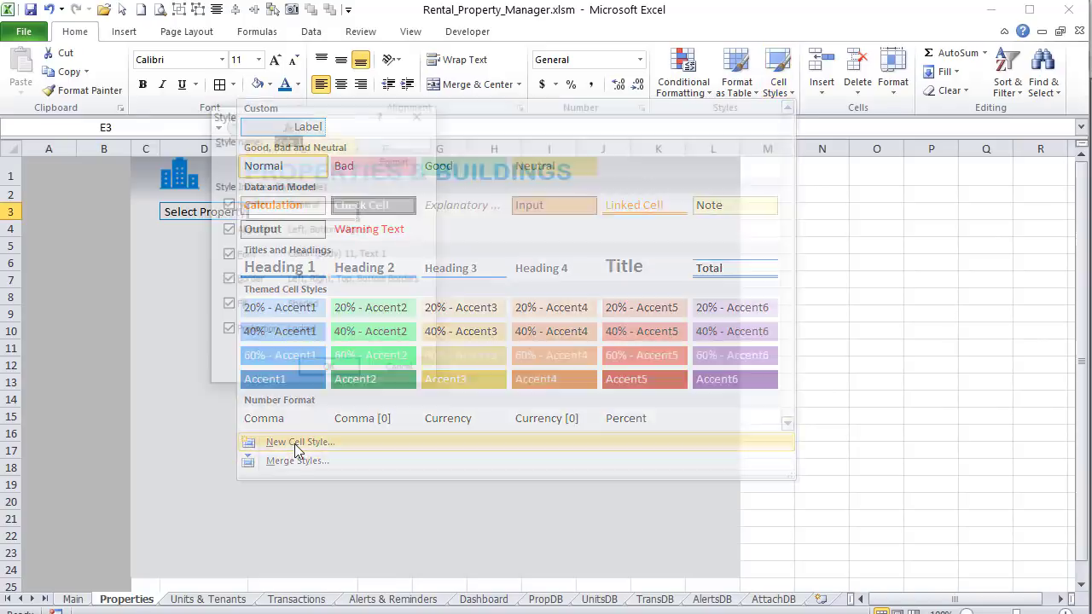
pyautogui.write('Fiue')
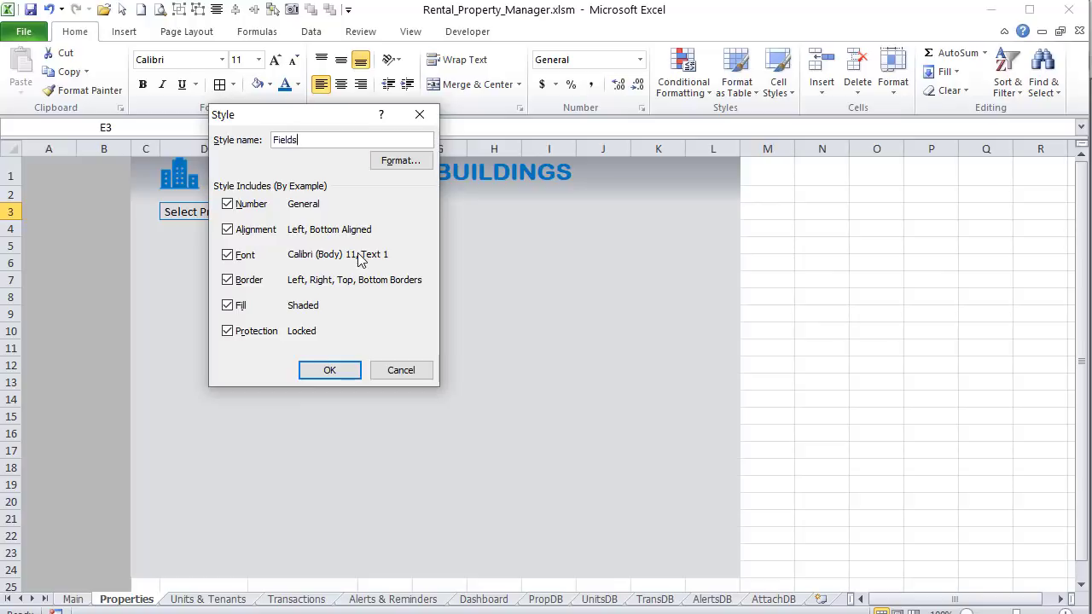
pyautogui.click(329, 371)
pyautogui.click(402, 346)
pyautogui.click(256, 215)
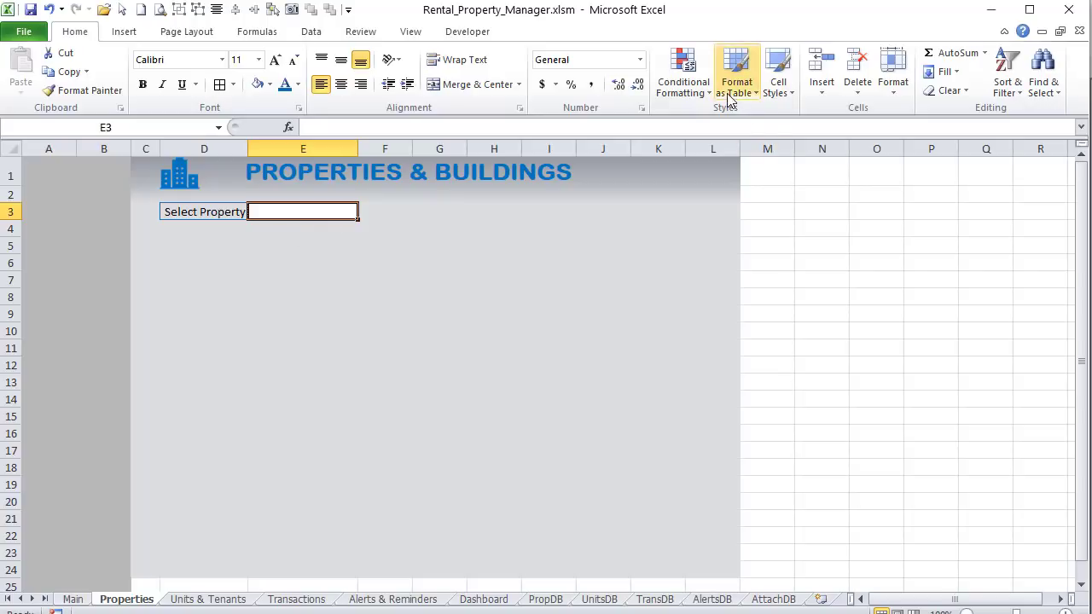
pyautogui.click(777, 101)
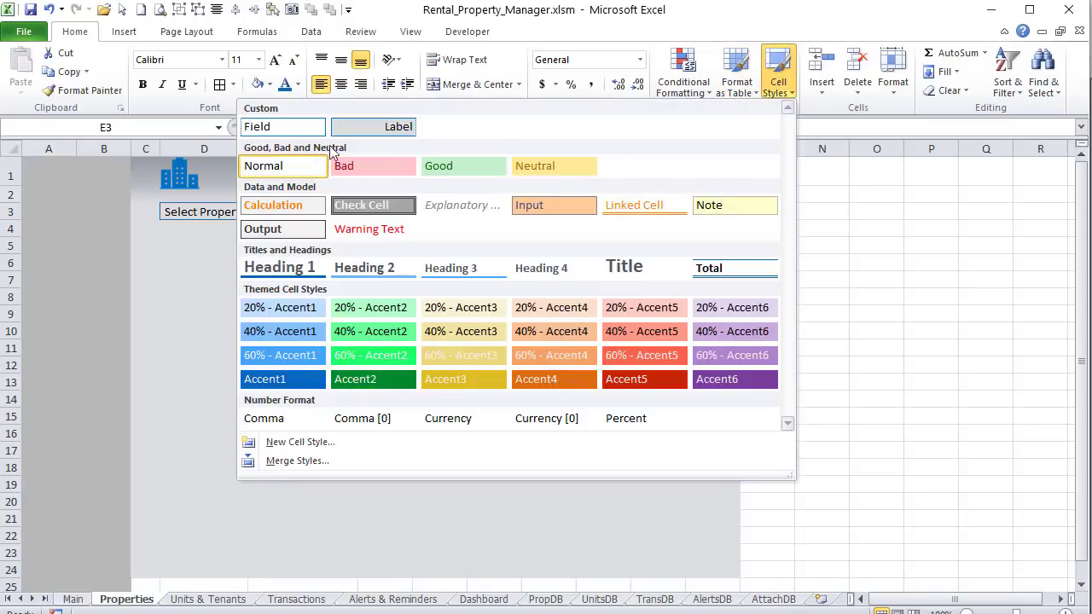
pyautogui.click(194, 238)
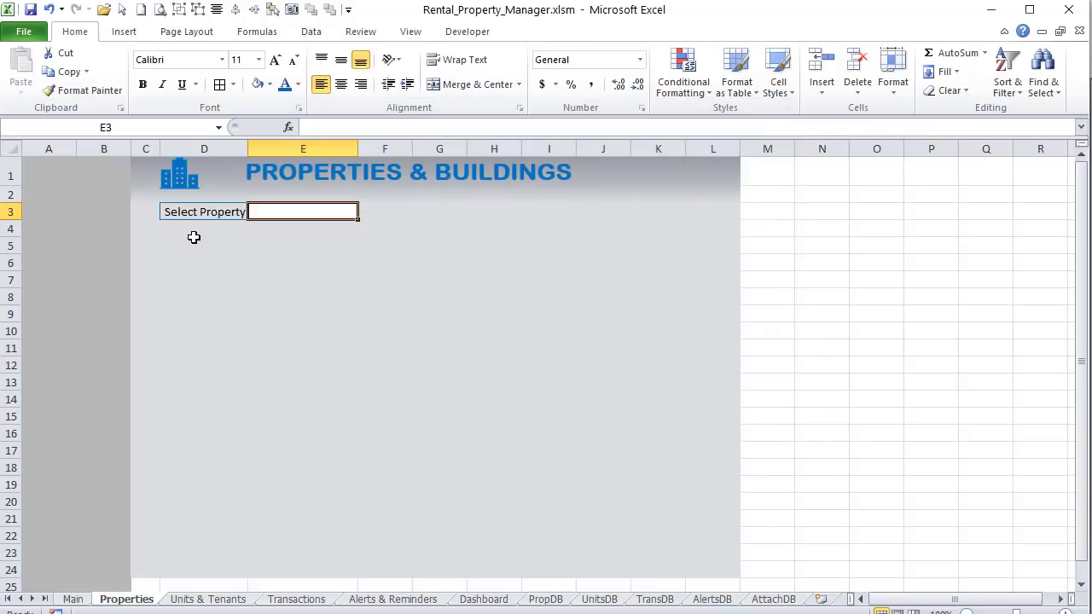
# Step: Enter the row 5 labels Property Name in D5, Type in F5 and Start Date in H5
pyautogui.click(192, 243)
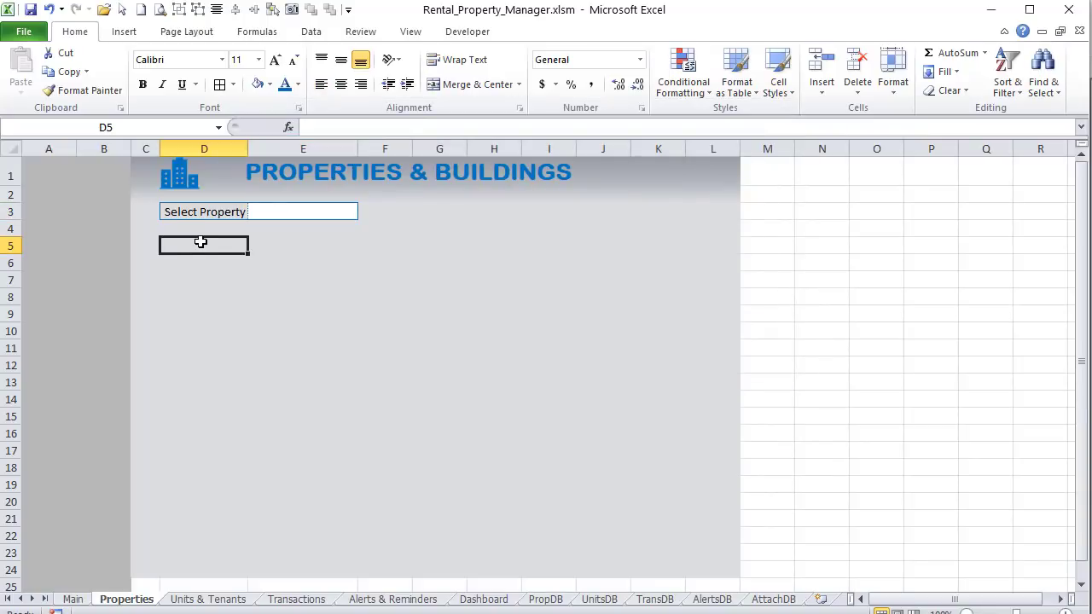
pyautogui.write('P')
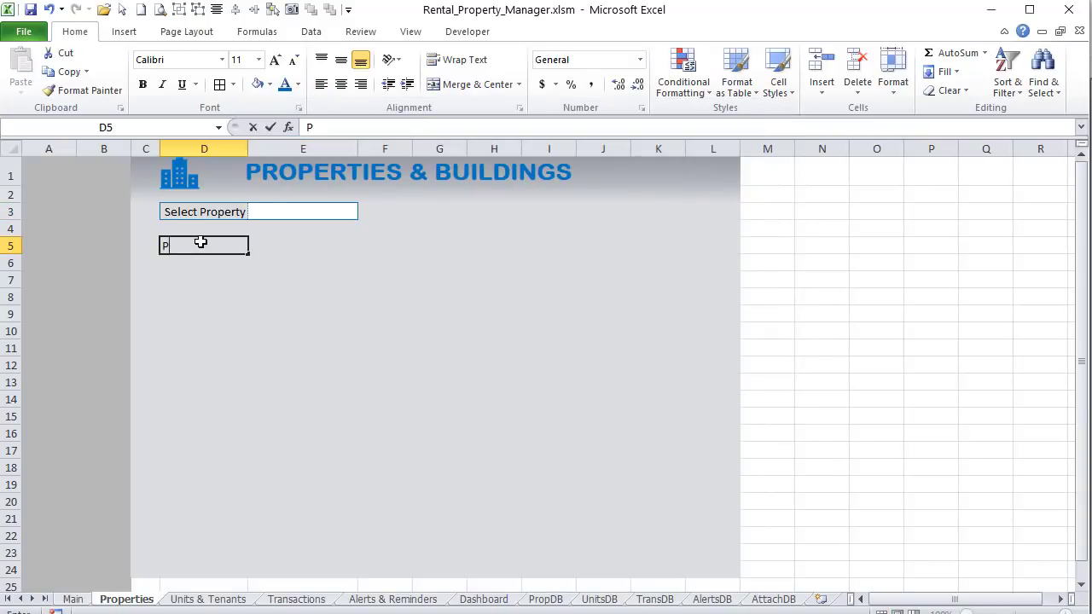
pyautogui.write('roperty')
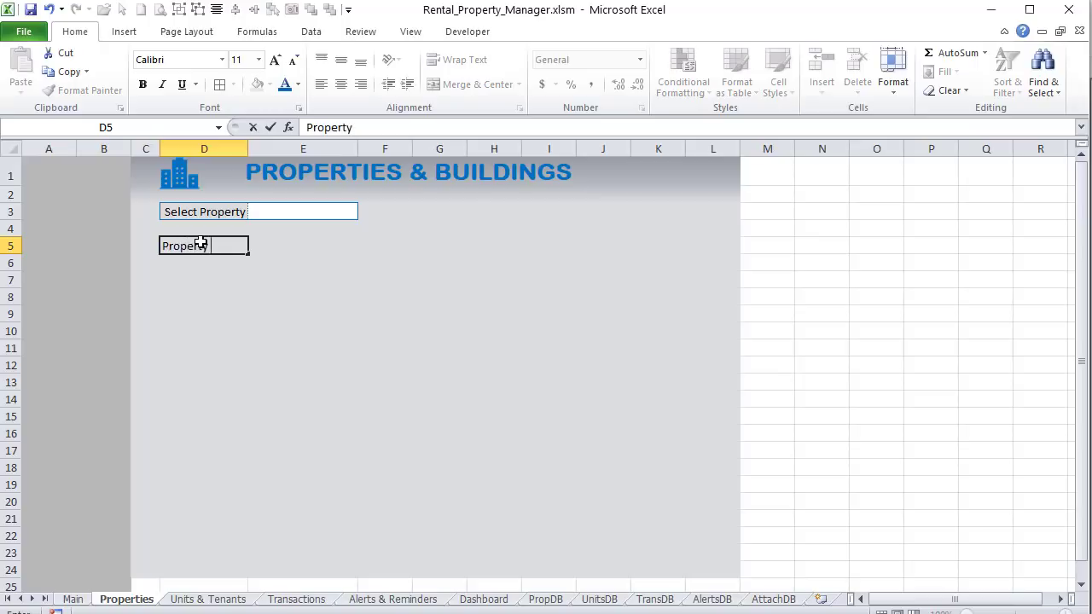
pyautogui.write(' Name')
pyautogui.press('Tab')
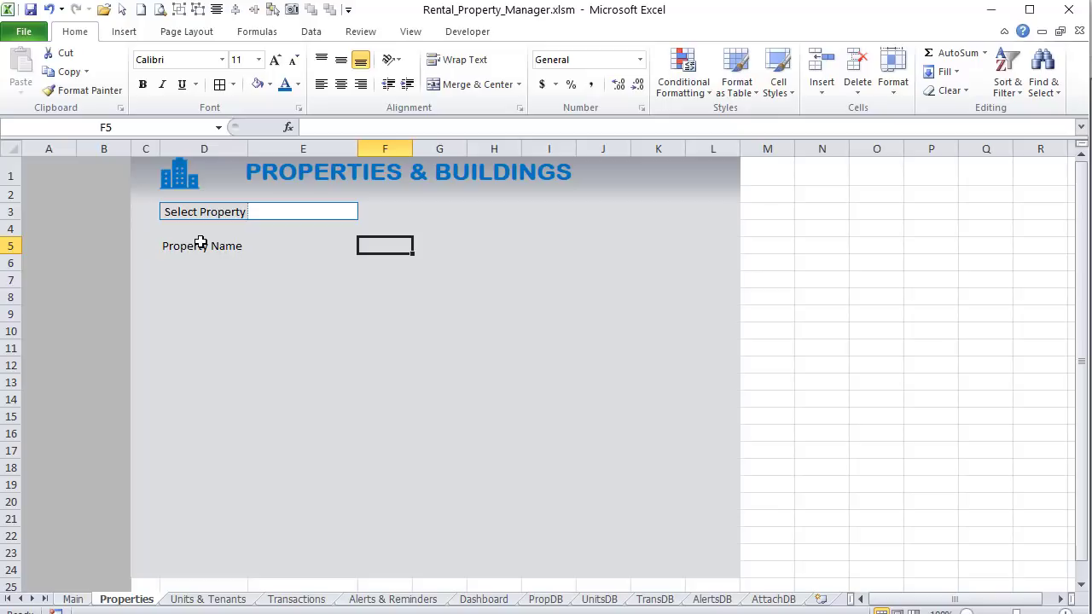
pyautogui.write('Ty')
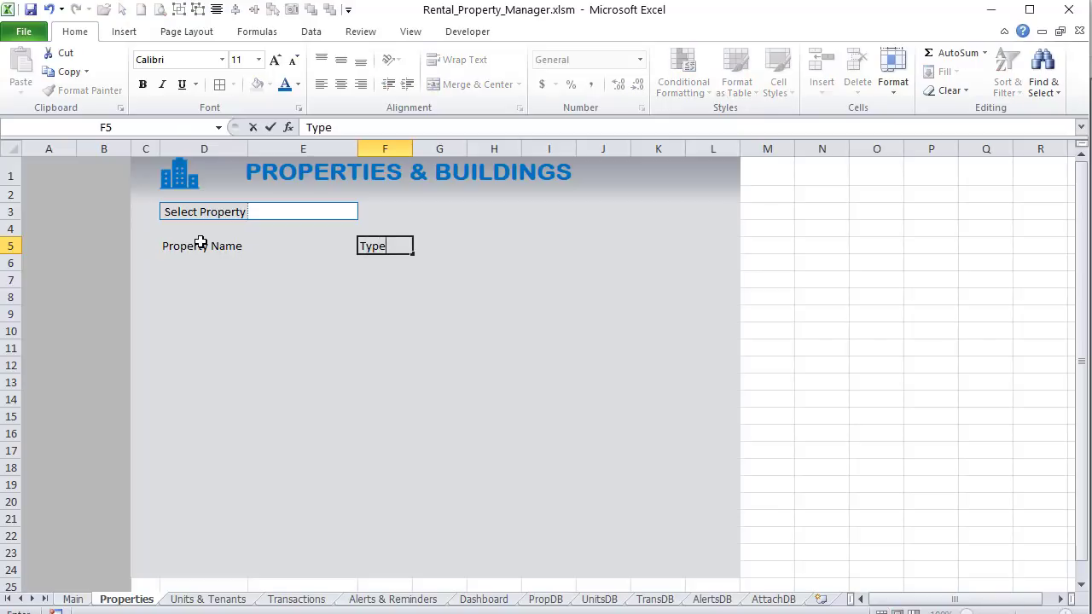
pyautogui.write('pe')
pyautogui.press('Tab')
pyautogui.press('Tab')
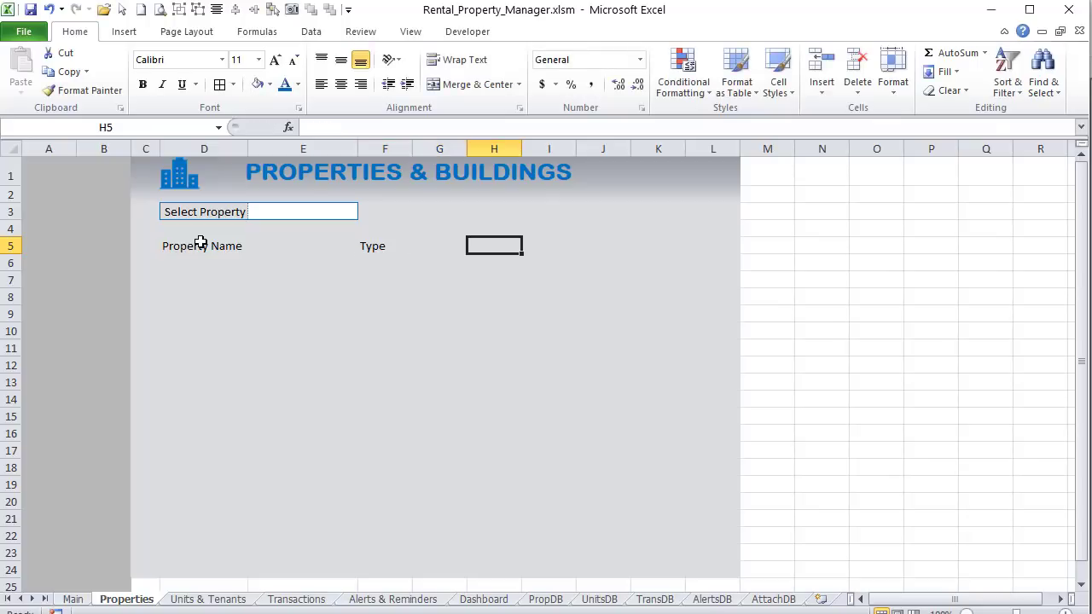
pyautogui.write('Start Date')
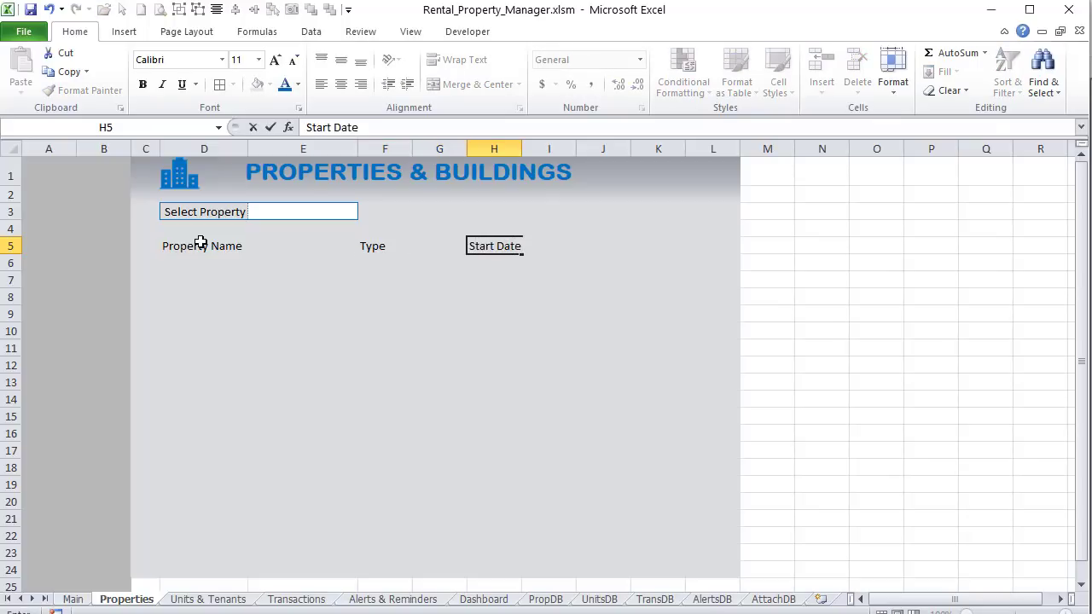
pyautogui.press('Return')
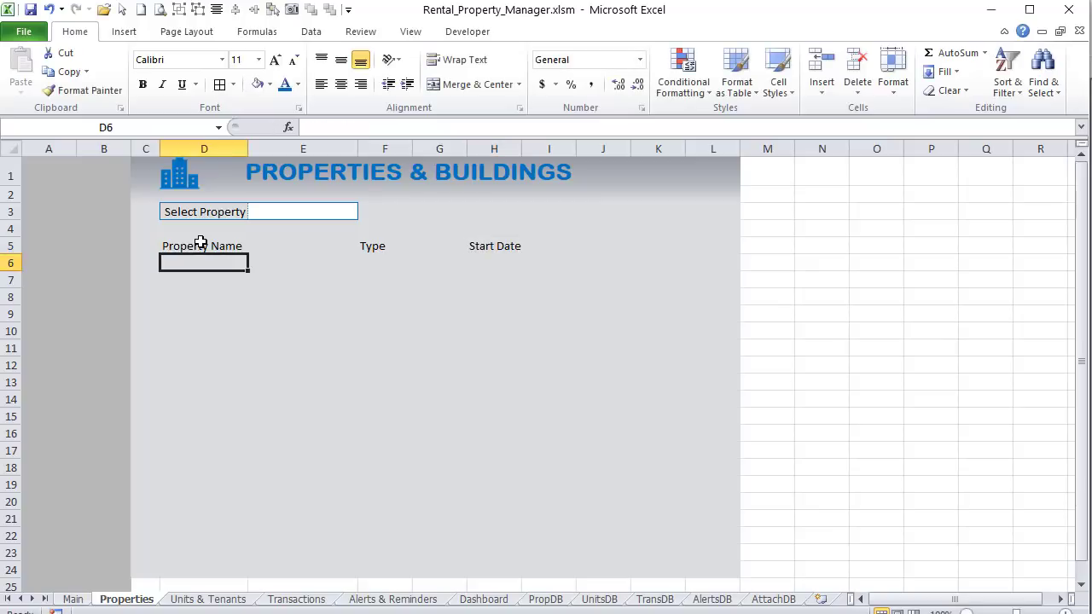
# Step: Enter the label Address in D7 and merge cells E7:I7 beside it into one left-aligned entry cell
pyautogui.press('Return')
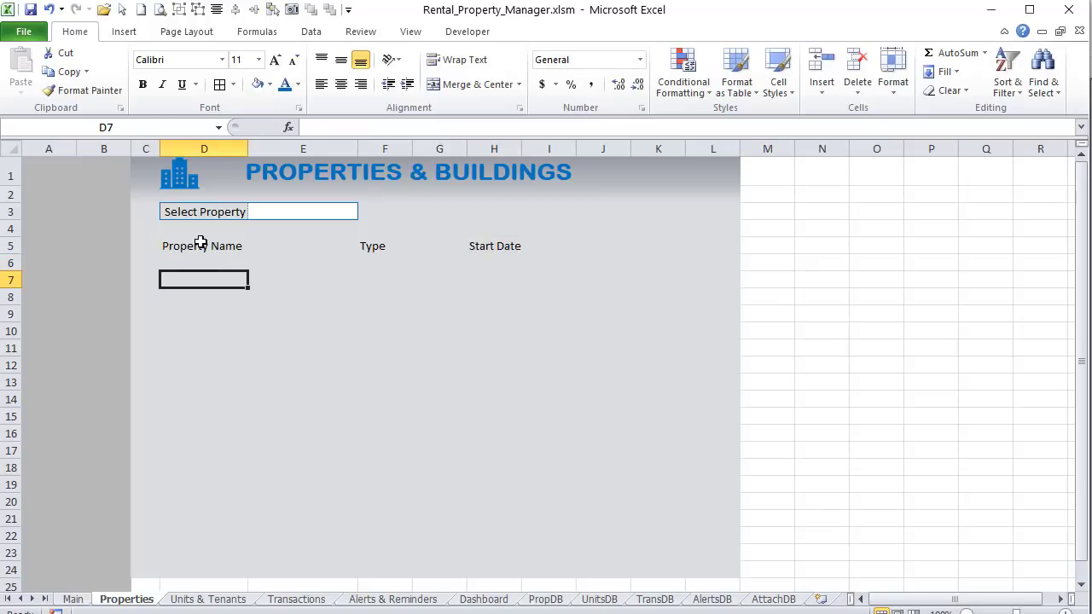
pyautogui.write('Address')
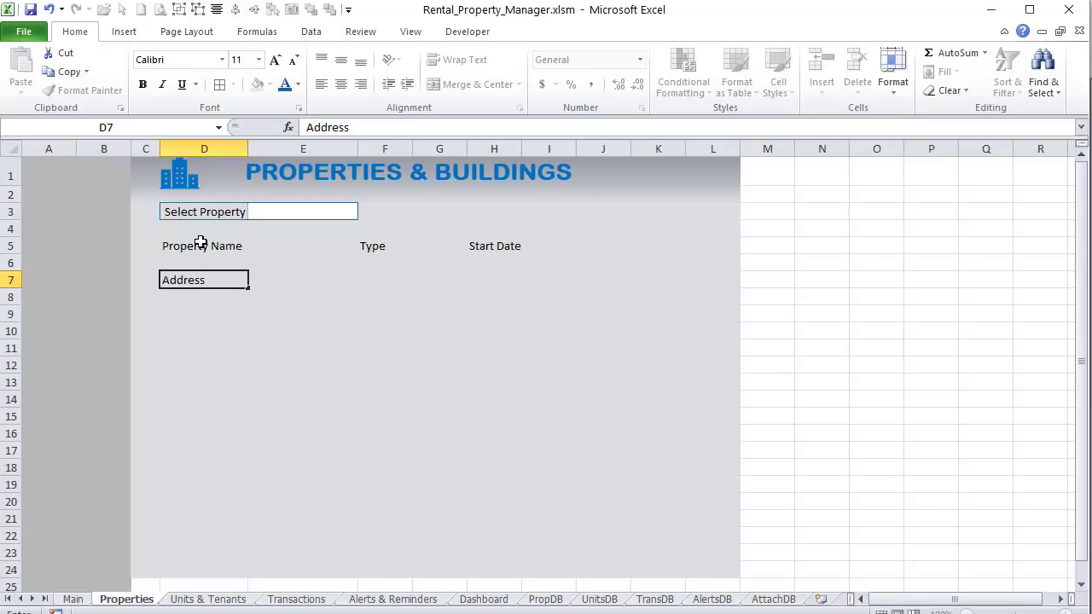
pyautogui.press('Tab')
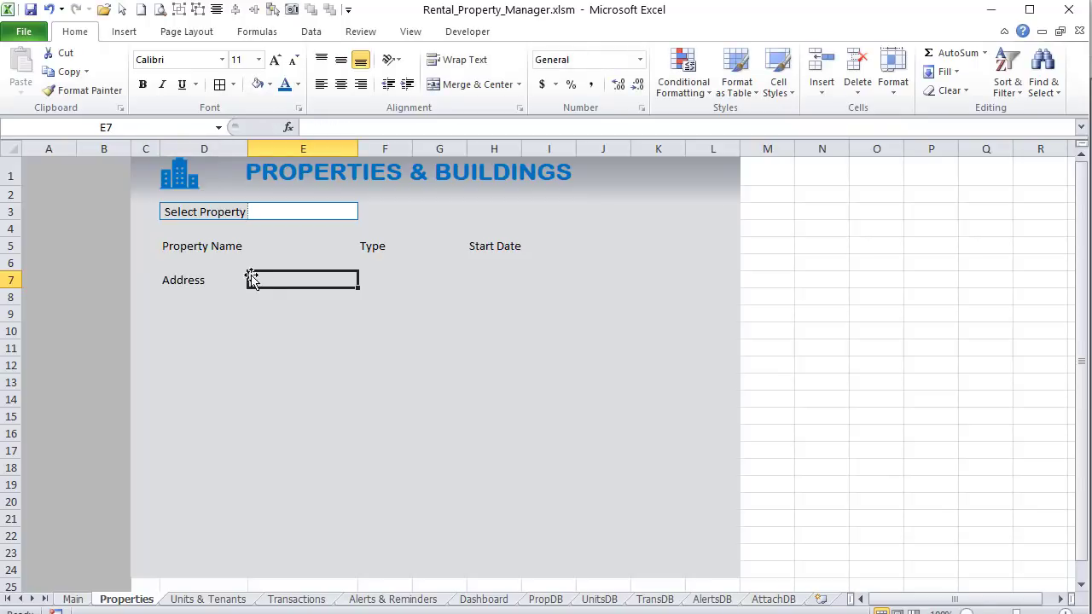
pyautogui.moveTo(285, 282); pyautogui.dragTo(540, 280)
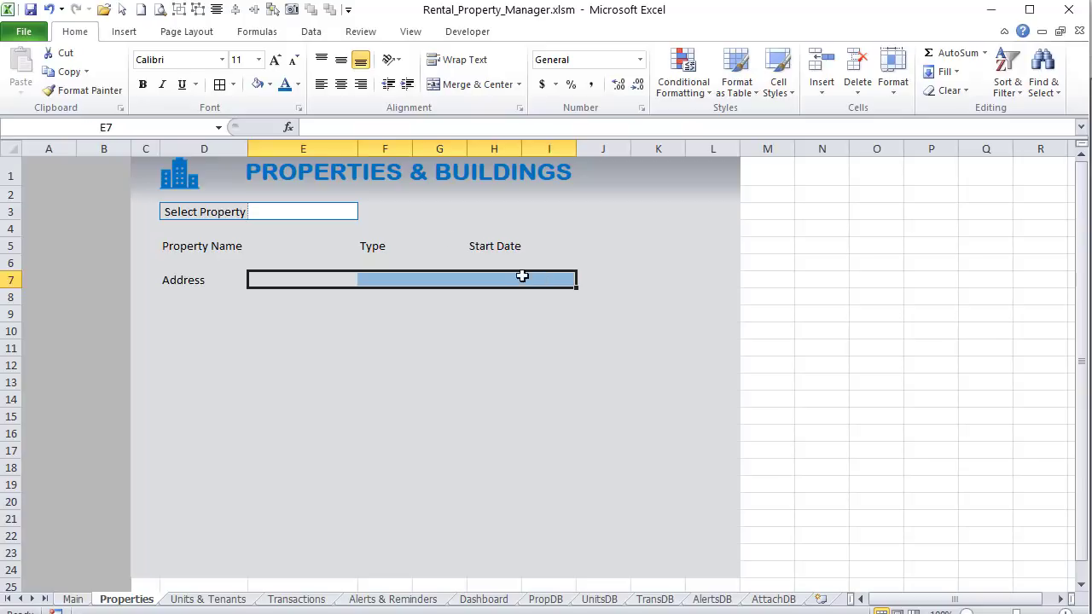
pyautogui.click(503, 85)
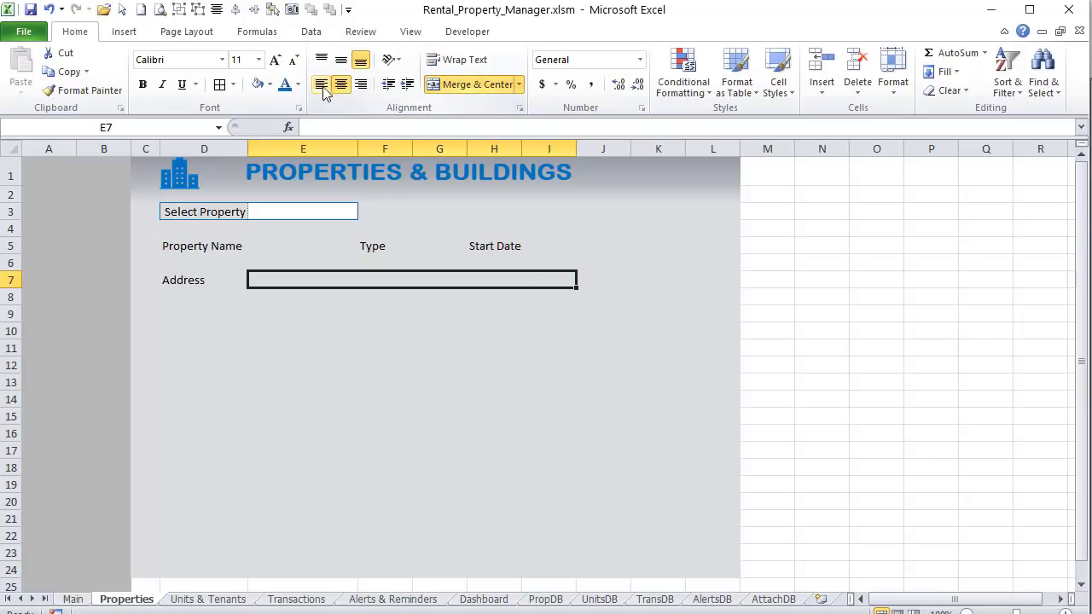
pyautogui.click(322, 85)
# Step: Enter the labels Owners Name in D9 and Managers Name in D11
pyautogui.click(188, 317)
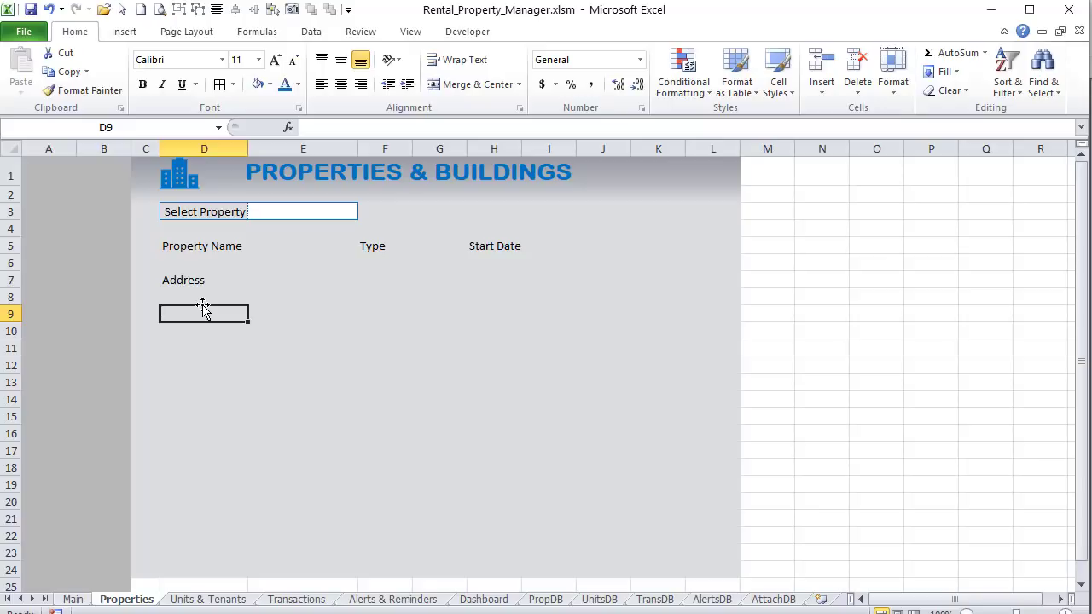
pyautogui.write('Owners Na')
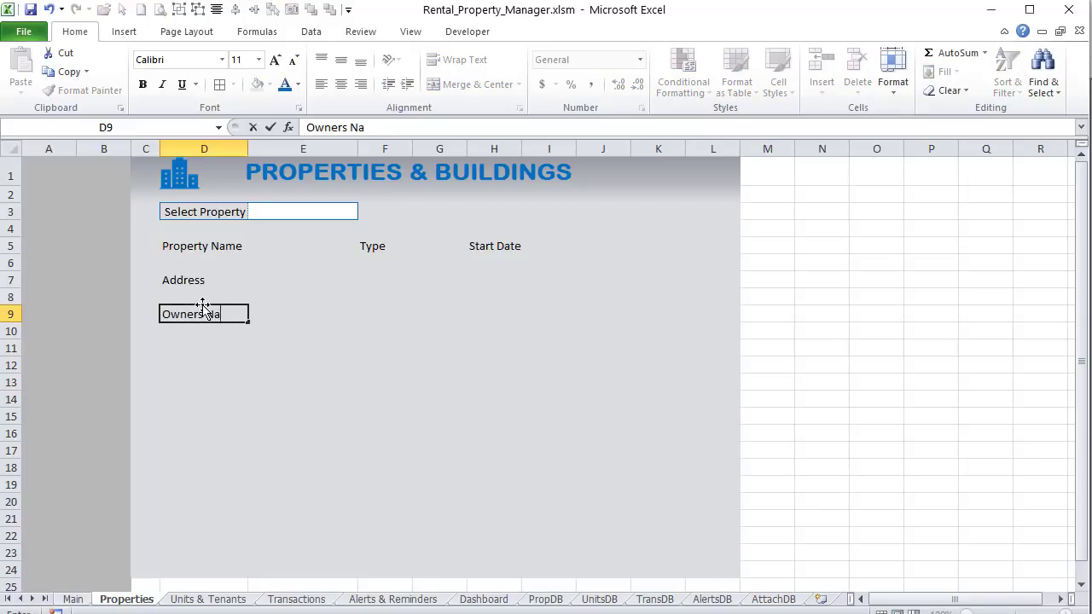
pyautogui.write('me')
pyautogui.press('Return')
pyautogui.press('Return')
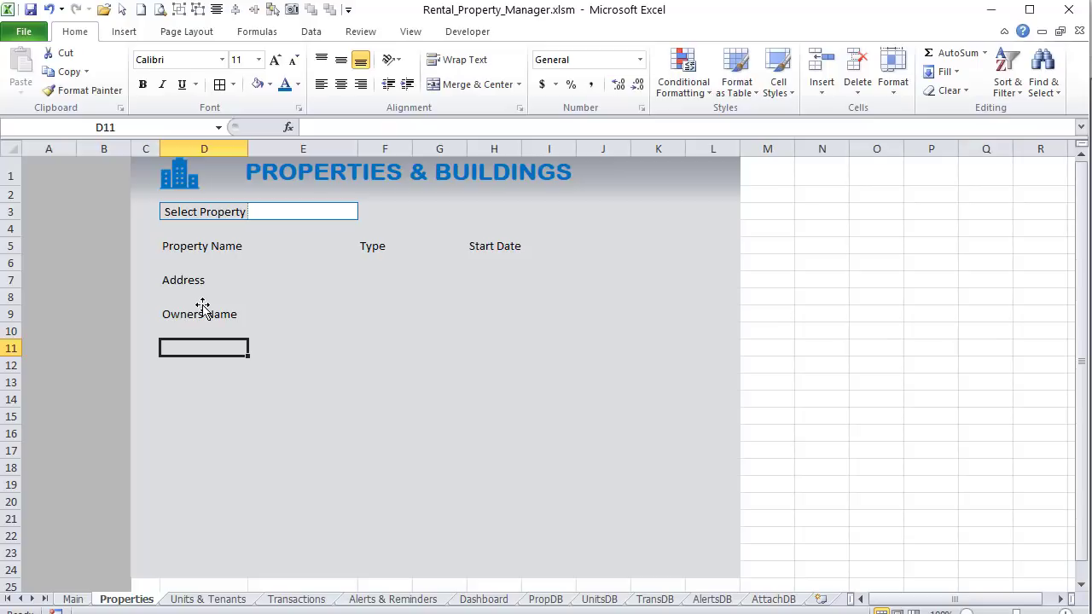
pyautogui.write('Manager')
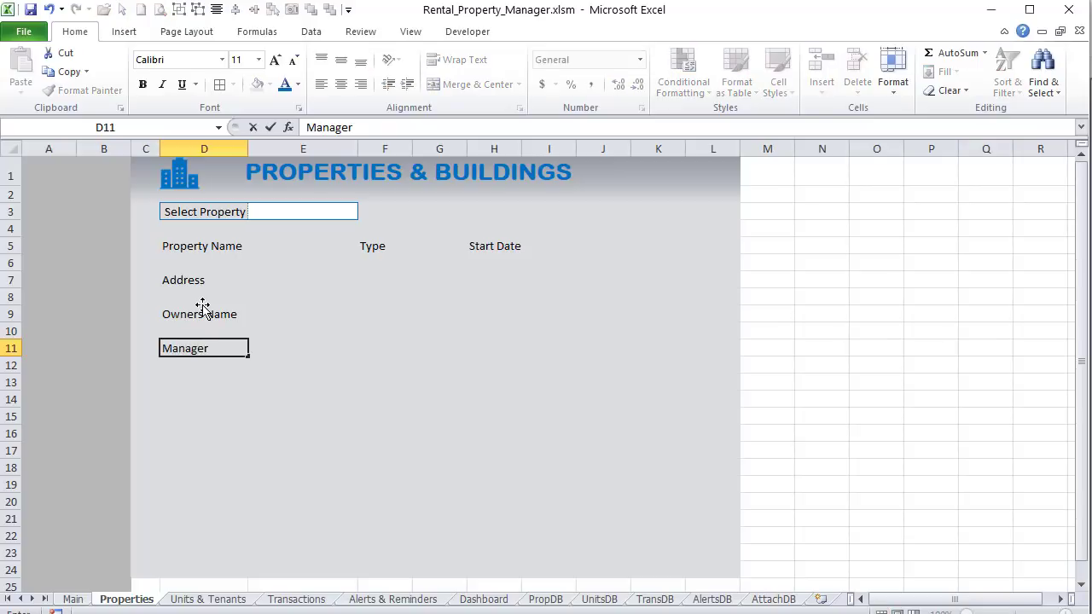
pyautogui.write('s Name')
# Step: Add the labels Phone in F9 and Email in H9 on the Owners Name row
pyautogui.press('Up')
pyautogui.press('Right')
pyautogui.press('Up')
pyautogui.press('Right')
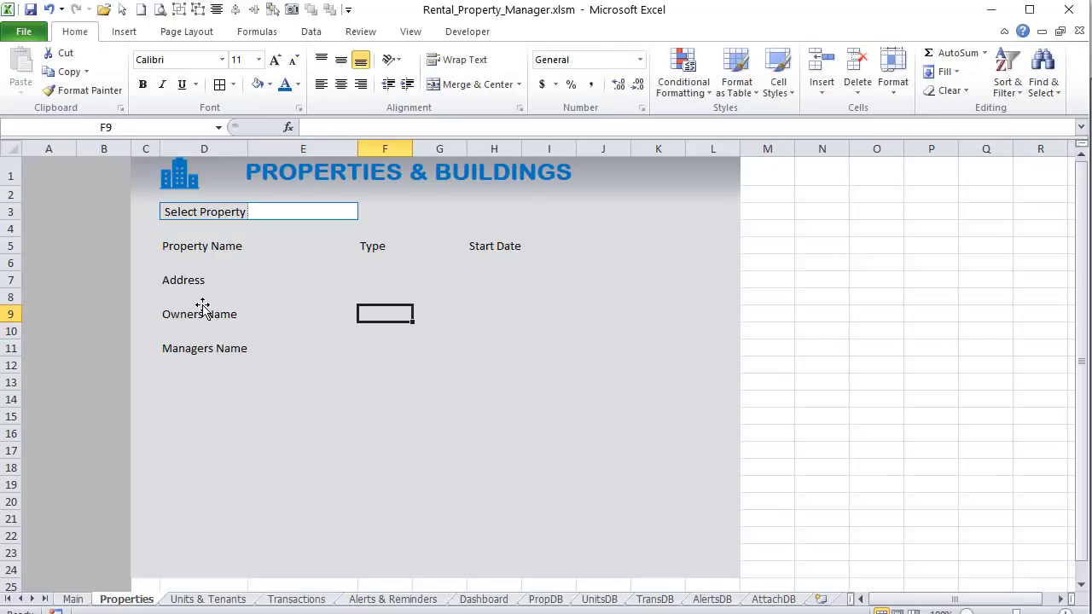
pyautogui.write('P')
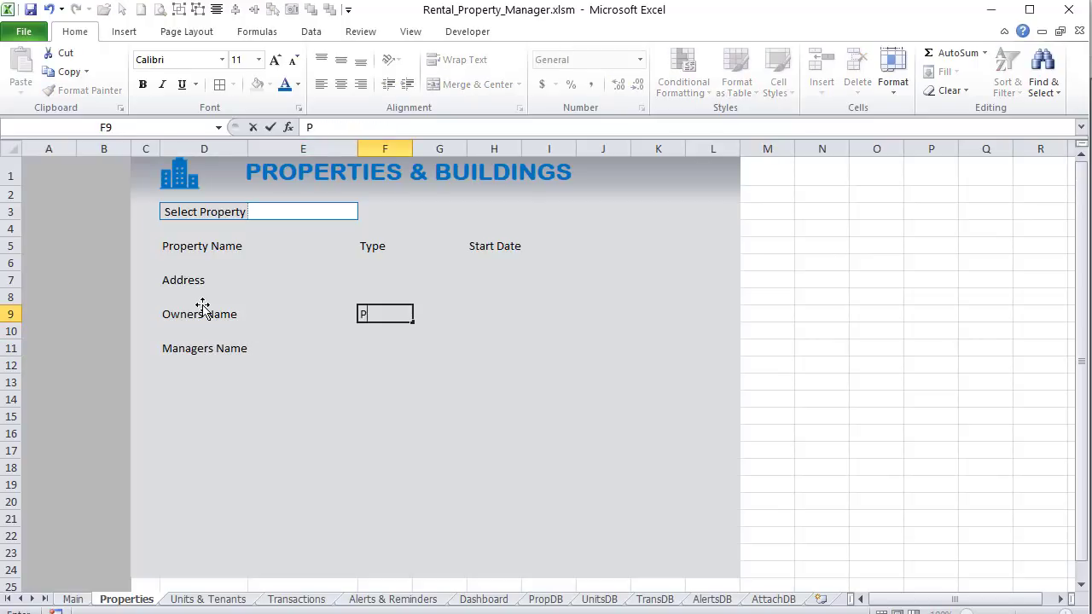
pyautogui.press('Right')
pyautogui.press('Right')
pyautogui.write('Em')
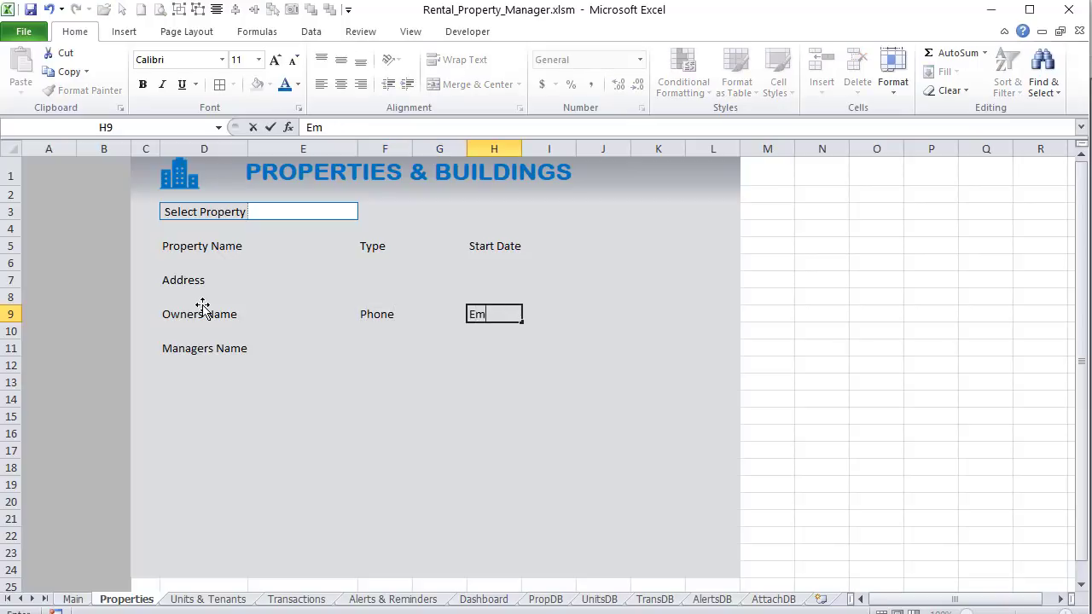
pyautogui.write('ail')
# Step: Add the labels Phone in F11 and Email in H11 on the Managers Name row
pyautogui.press('Return')
pyautogui.press('Down')
pyautogui.press('Right')
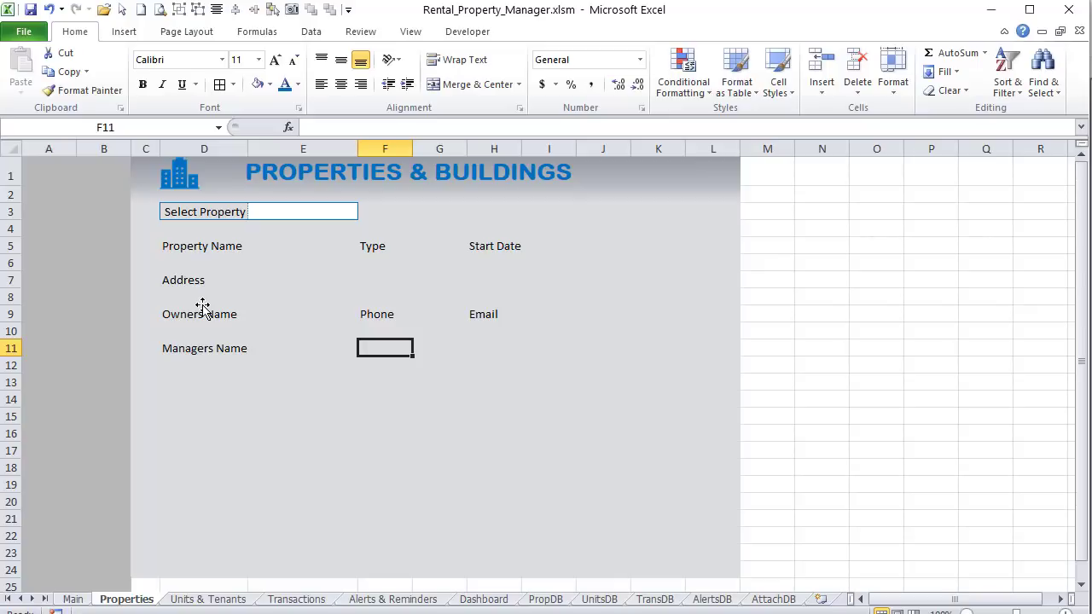
pyautogui.write('Phone')
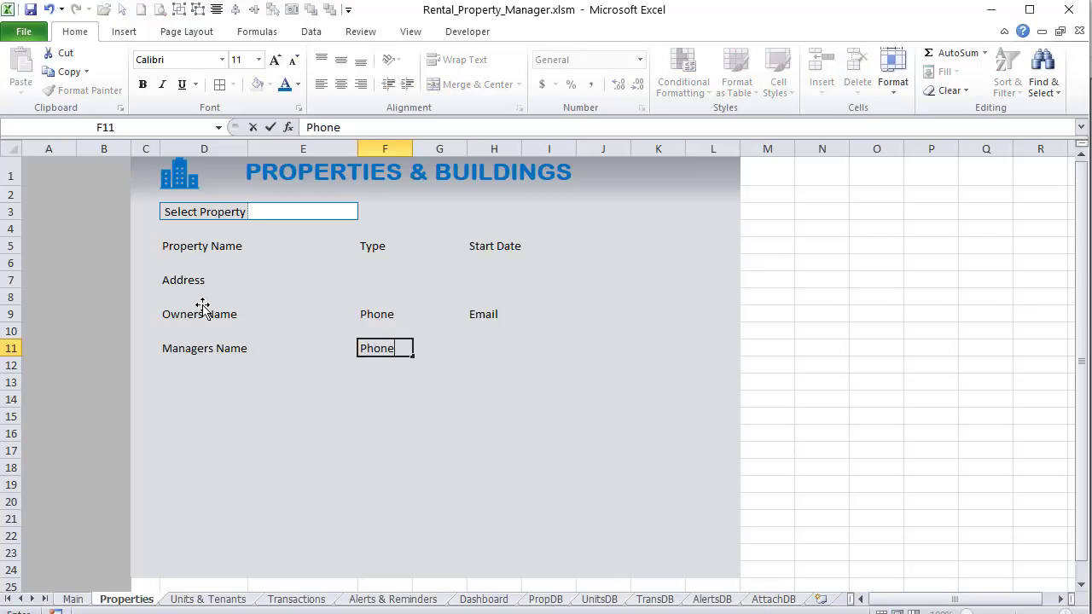
pyautogui.press('Right')
pyautogui.press('Right')
pyautogui.write('Email')
pyautogui.press('Right')
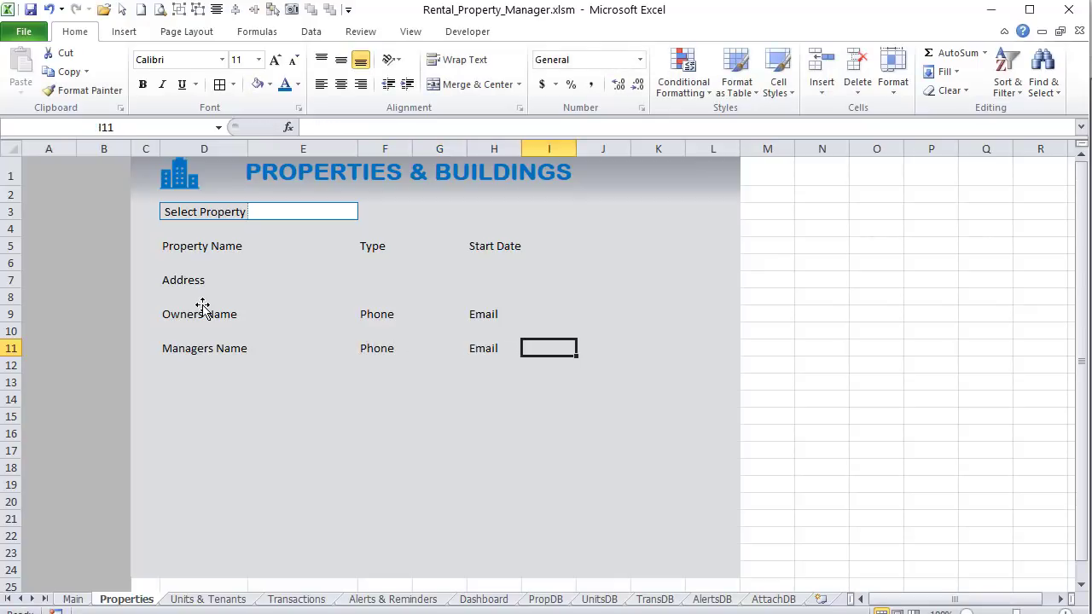
# Step: Apply the Label cell style to all the label cells in rows 5, 7, 9 and 11 of columns D, F and H
pyautogui.click(219, 243)
pyautogui.keyDown('ctrl'); pyautogui.click(197, 280); pyautogui.keyUp('ctrl')
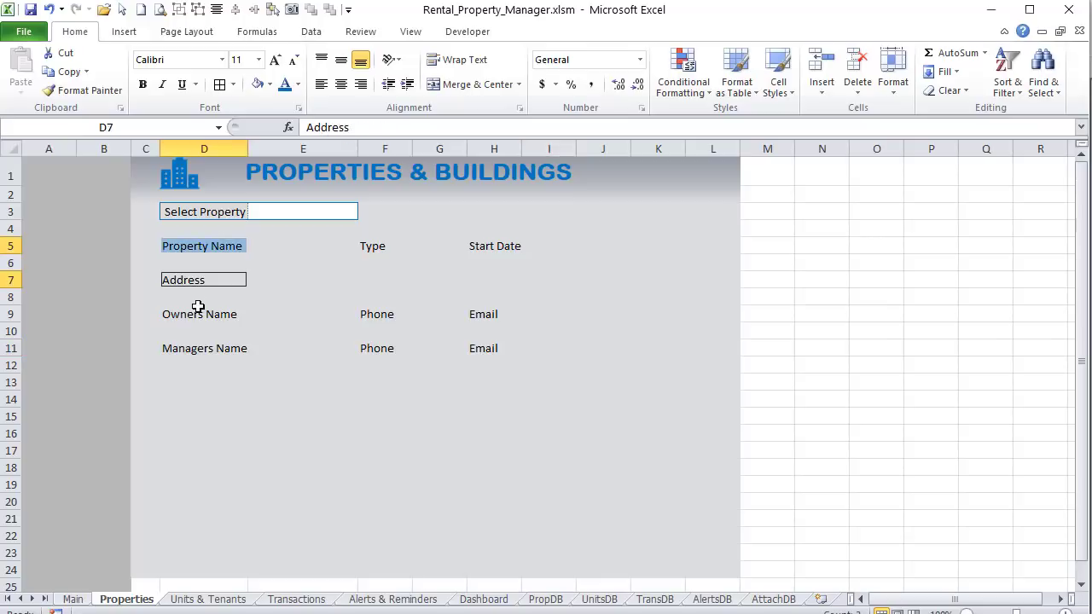
pyautogui.keyDown('ctrl'); pyautogui.click(197, 309); pyautogui.keyUp('ctrl')
pyautogui.keyDown('ctrl'); pyautogui.click(215, 348); pyautogui.keyUp('ctrl')
pyautogui.keyDown('ctrl'); pyautogui.click(379, 245); pyautogui.keyUp('ctrl')
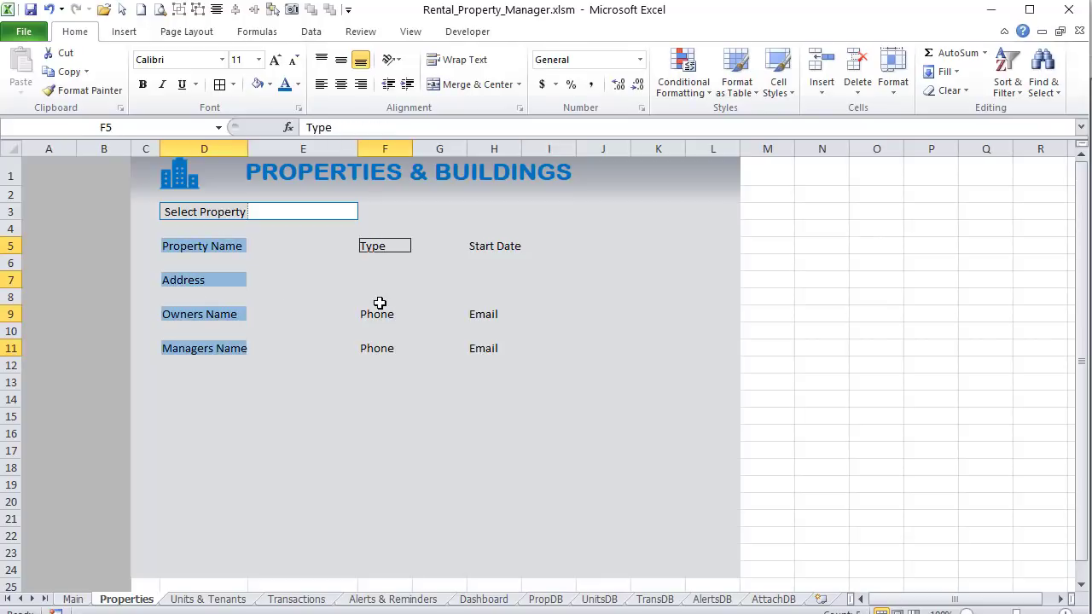
pyautogui.keyDown('ctrl'); pyautogui.click(379, 314); pyautogui.keyUp('ctrl')
pyautogui.keyDown('ctrl'); pyautogui.click(385, 347); pyautogui.keyUp('ctrl')
pyautogui.keyDown('ctrl'); pyautogui.click(489, 247); pyautogui.keyUp('ctrl')
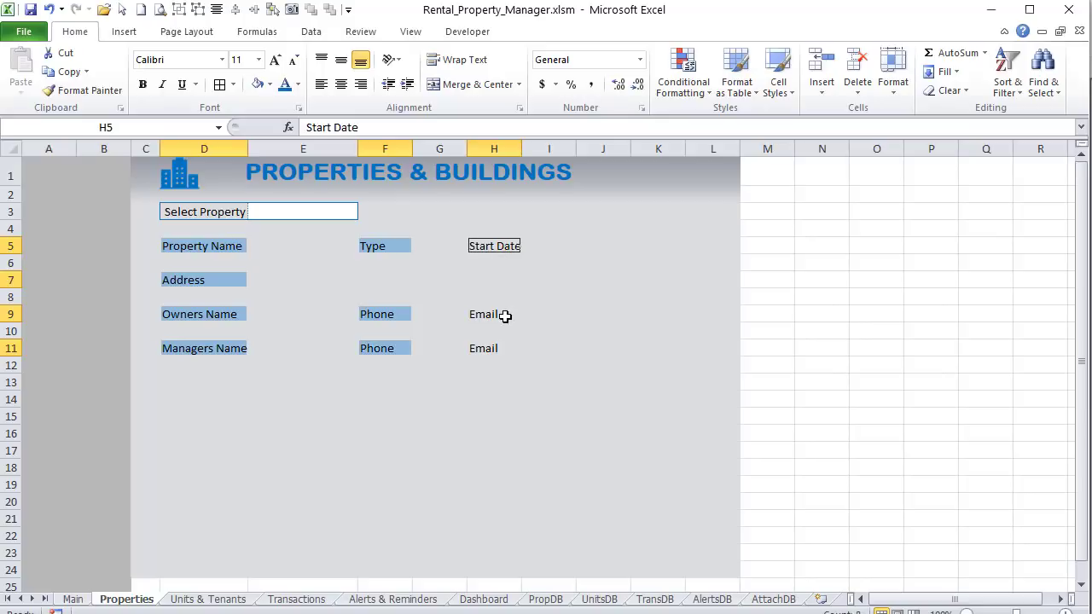
pyautogui.keyDown('ctrl'); pyautogui.click(503, 316); pyautogui.keyUp('ctrl')
pyautogui.keyDown('ctrl'); pyautogui.click(487, 346); pyautogui.keyUp('ctrl')
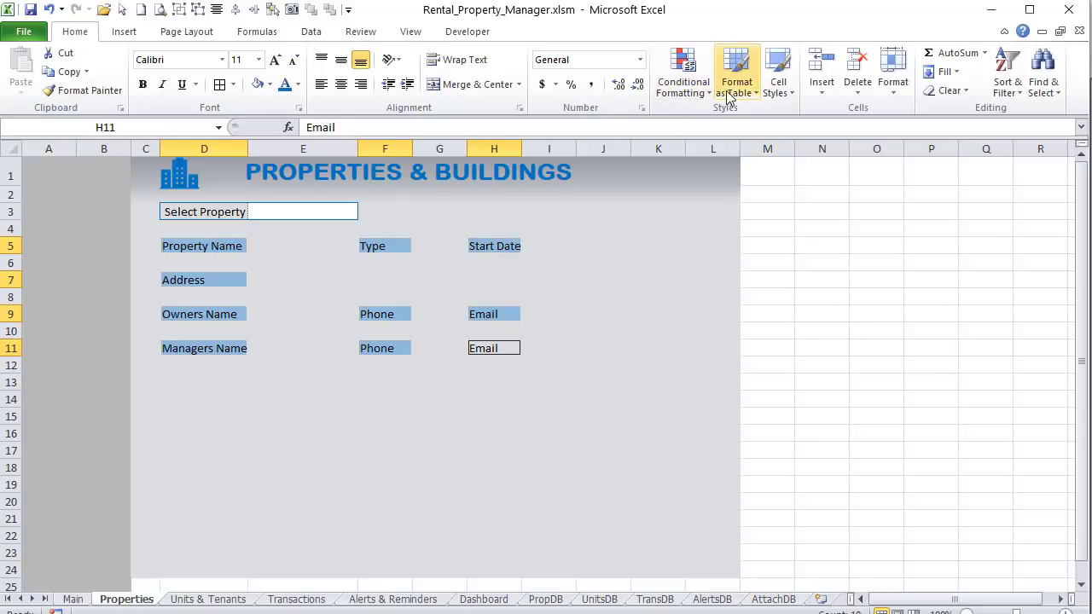
pyautogui.click(779, 95)
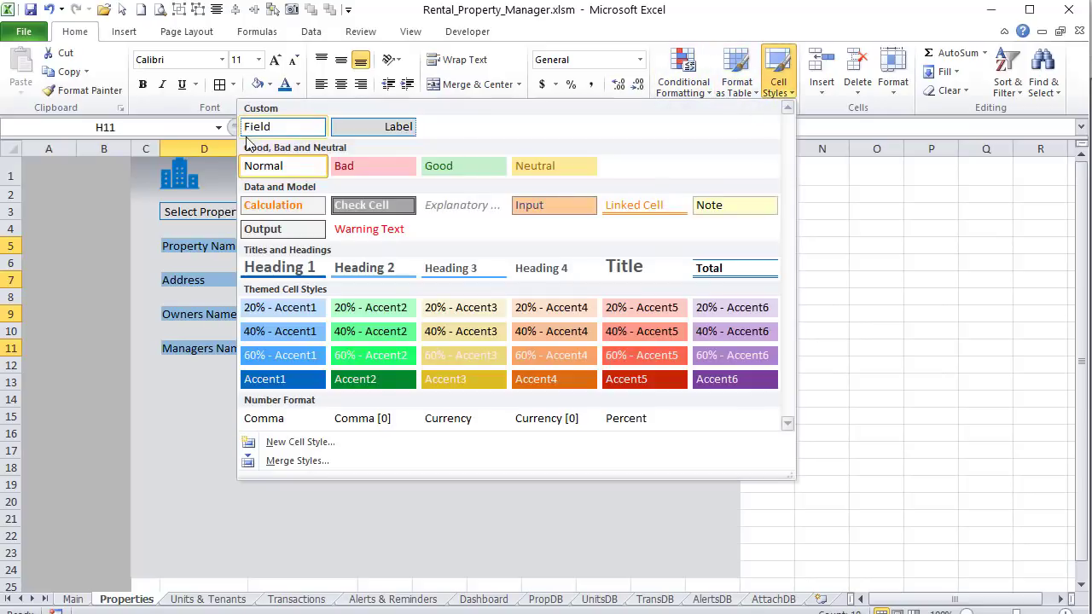
pyautogui.click(344, 133)
# Step: Apply the Field cell style to the entry cells beside every label in rows 5, 7, 9 and 11, including merged E7:I7
pyautogui.click(301, 248)
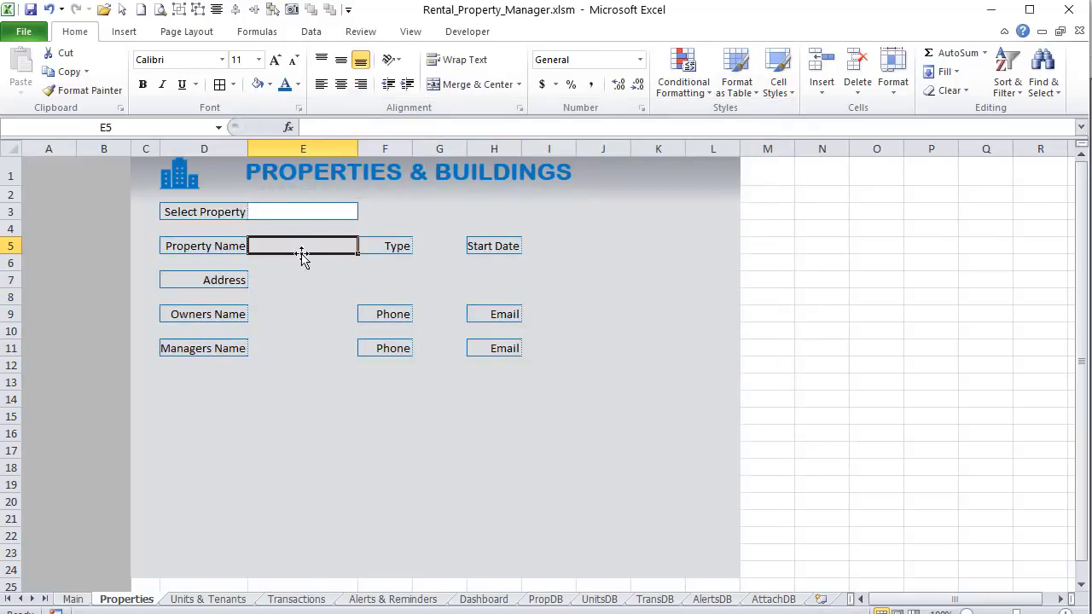
pyautogui.keyDown('ctrl'); pyautogui.click(297, 278); pyautogui.keyUp('ctrl')
pyautogui.keyDown('ctrl'); pyautogui.click(292, 312); pyautogui.keyUp('ctrl')
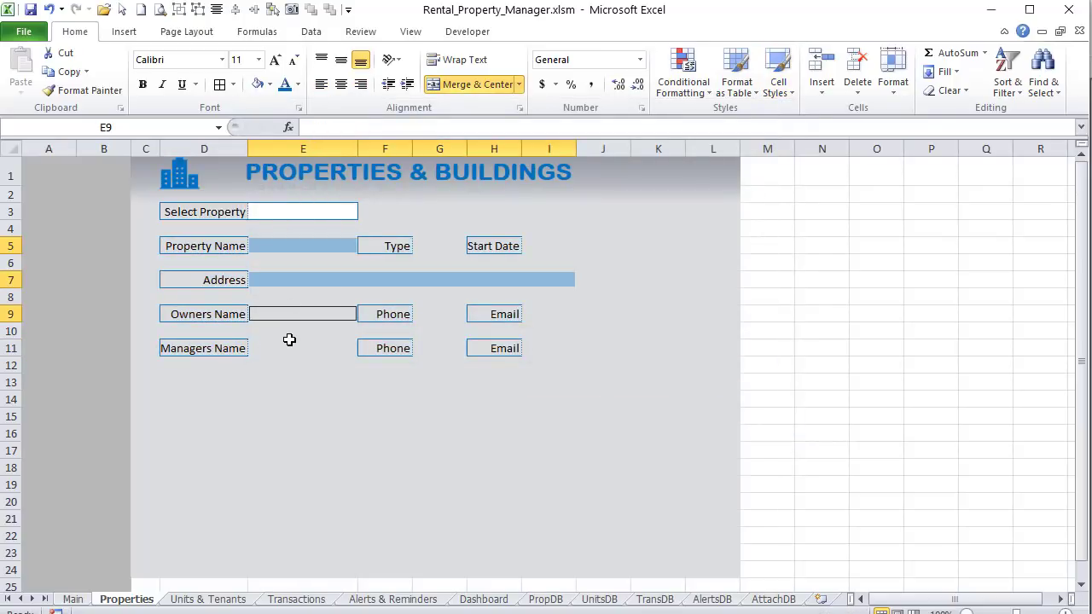
pyautogui.keyDown('ctrl'); pyautogui.click(290, 345); pyautogui.keyUp('ctrl')
pyautogui.keyDown('ctrl'); pyautogui.click(431, 249); pyautogui.keyUp('ctrl')
pyautogui.keyDown('ctrl'); pyautogui.click(432, 312); pyautogui.keyUp('ctrl')
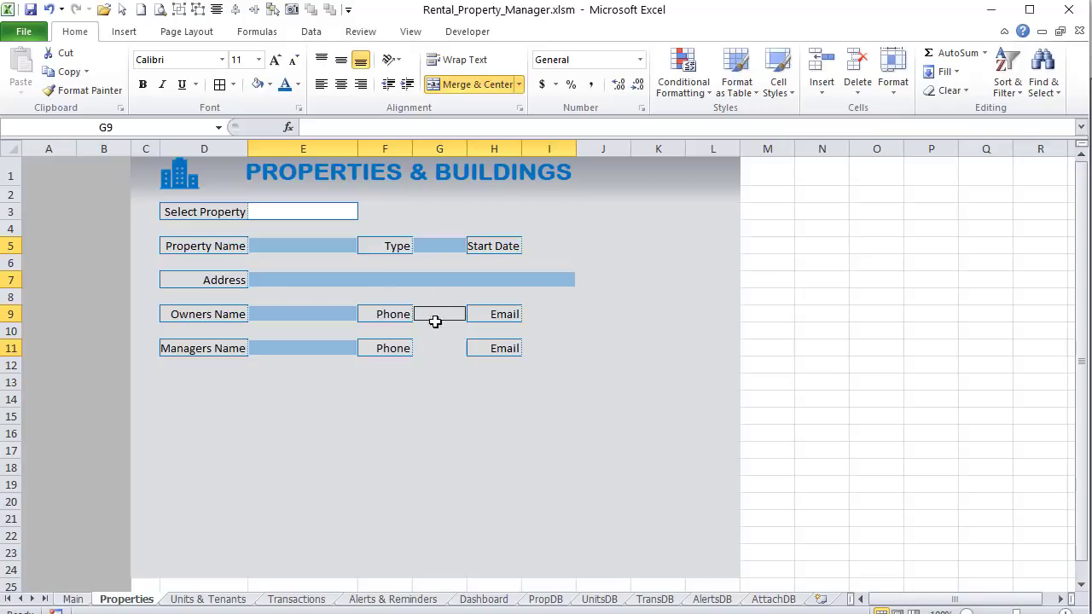
pyautogui.keyDown('ctrl'); pyautogui.click(434, 351); pyautogui.keyUp('ctrl')
pyautogui.keyDown('ctrl'); pyautogui.click(538, 315); pyautogui.keyUp('ctrl')
pyautogui.keyDown('ctrl'); pyautogui.click(535, 348); pyautogui.keyUp('ctrl')
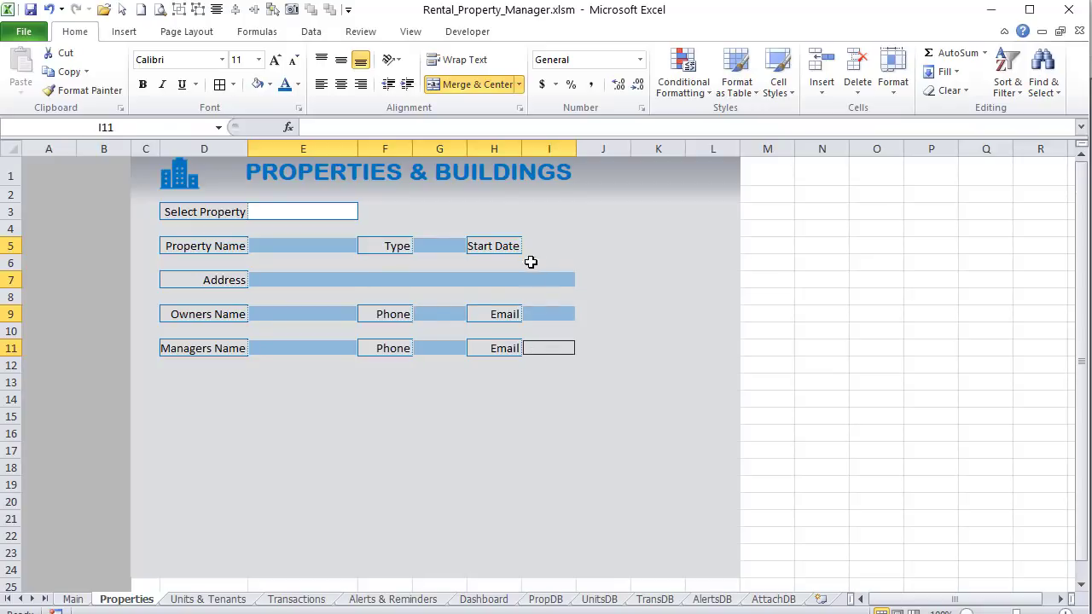
pyautogui.keyDown('ctrl'); pyautogui.click(532, 245); pyautogui.keyUp('ctrl')
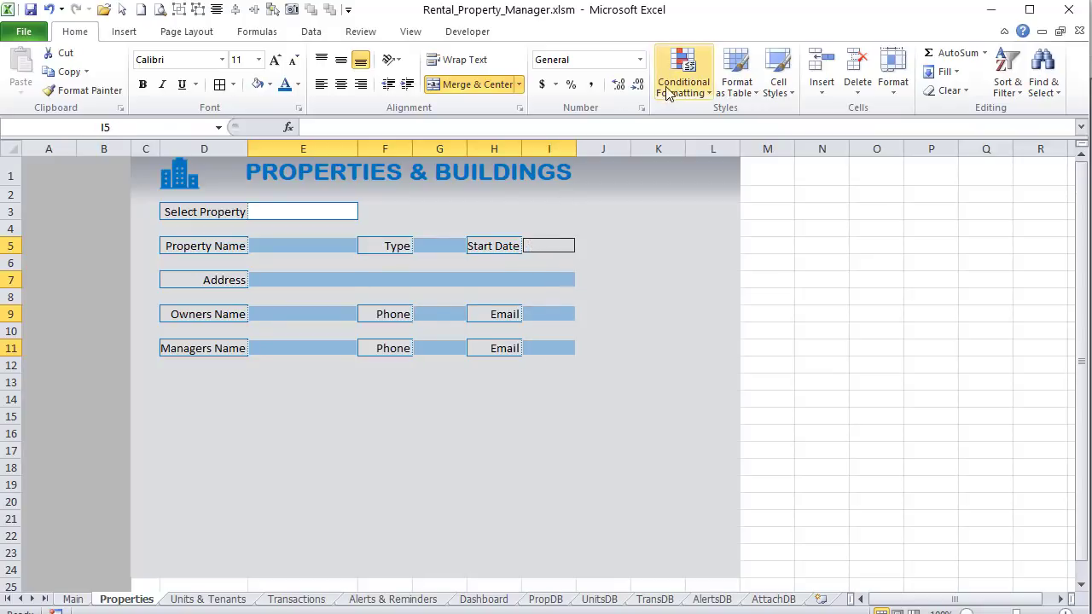
pyautogui.click(778, 86)
pyautogui.click(285, 128)
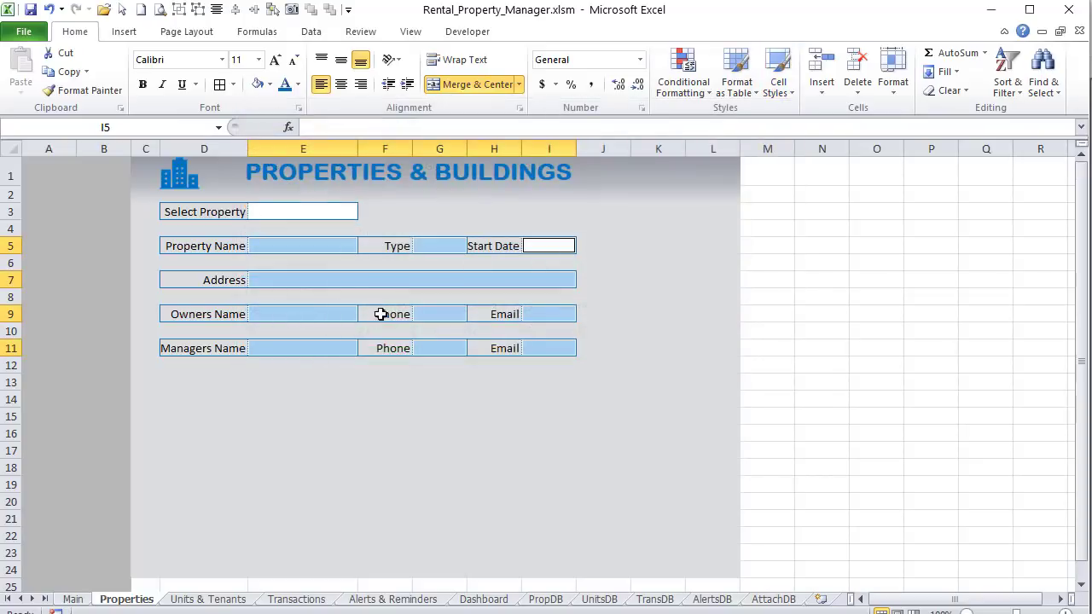
pyautogui.click(406, 265)
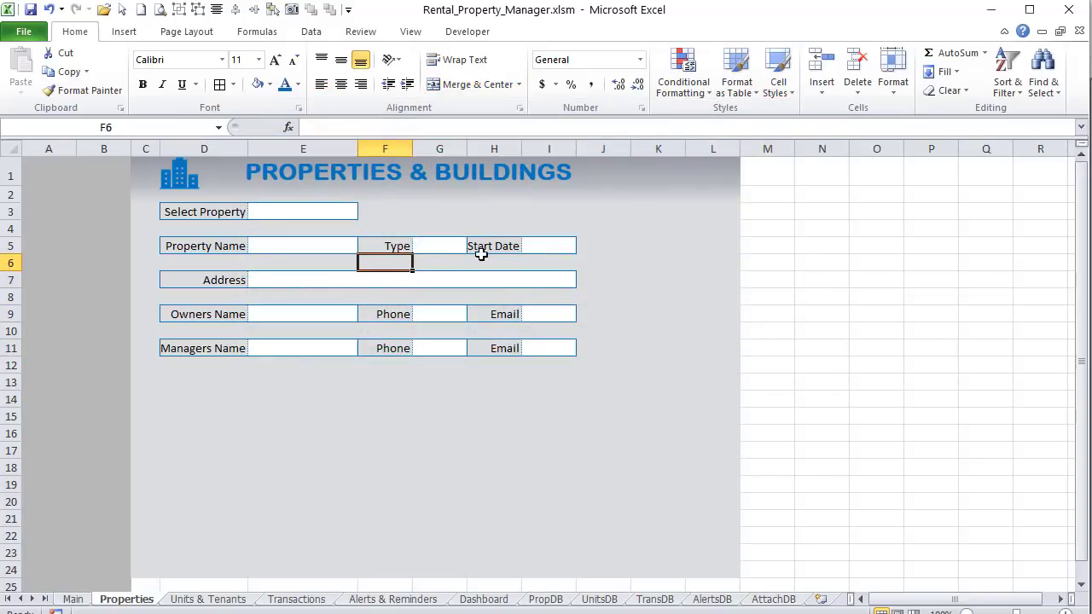
# Step: Add the label Property ID in H3 and apply the Label cell style to it
pyautogui.click(443, 208)
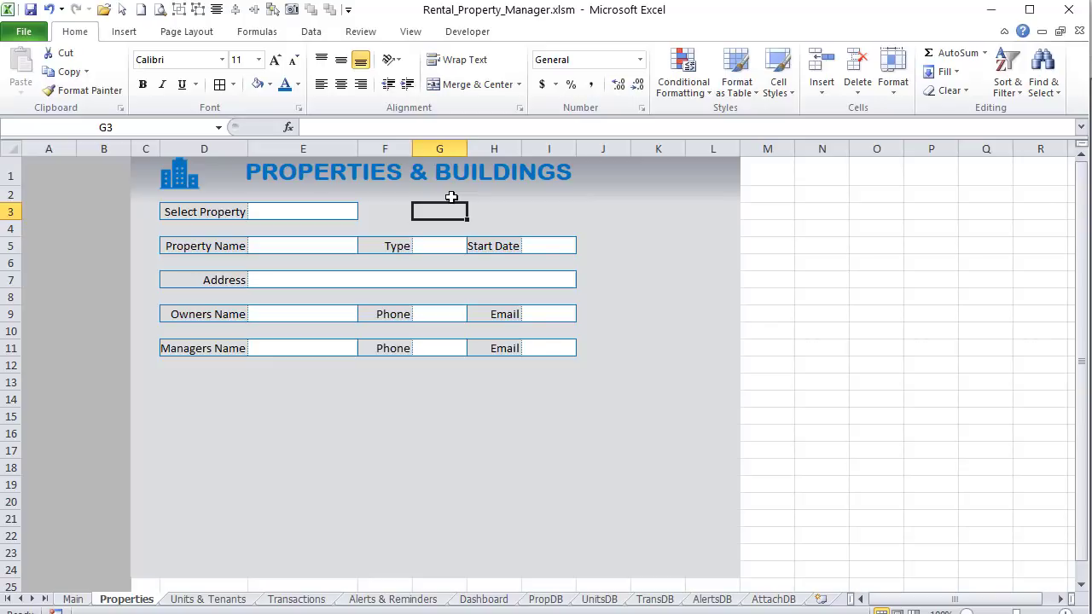
pyautogui.press('Right')
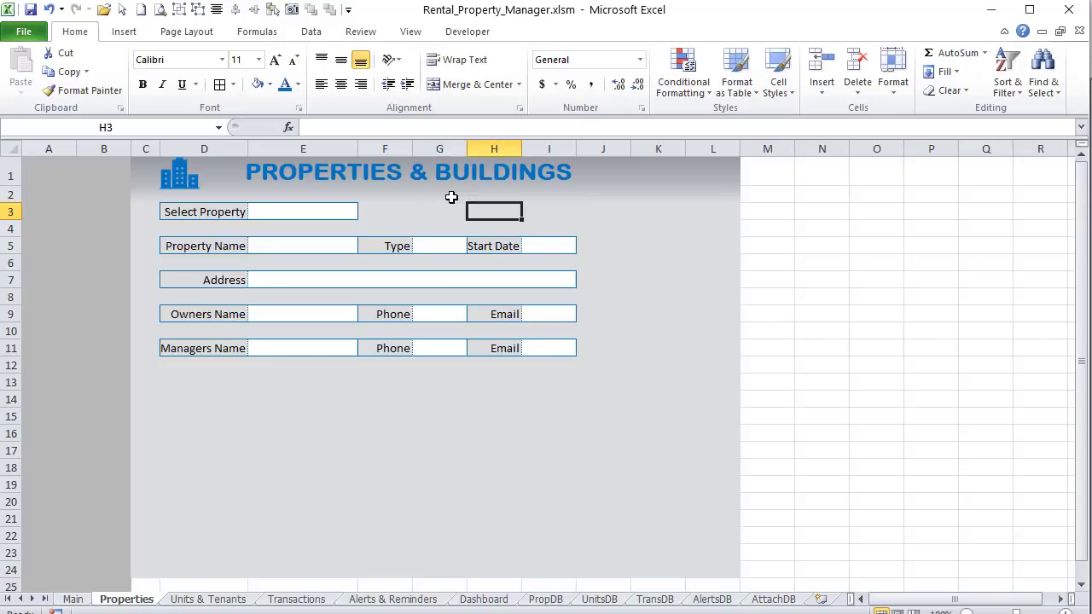
pyautogui.write('Property ID')
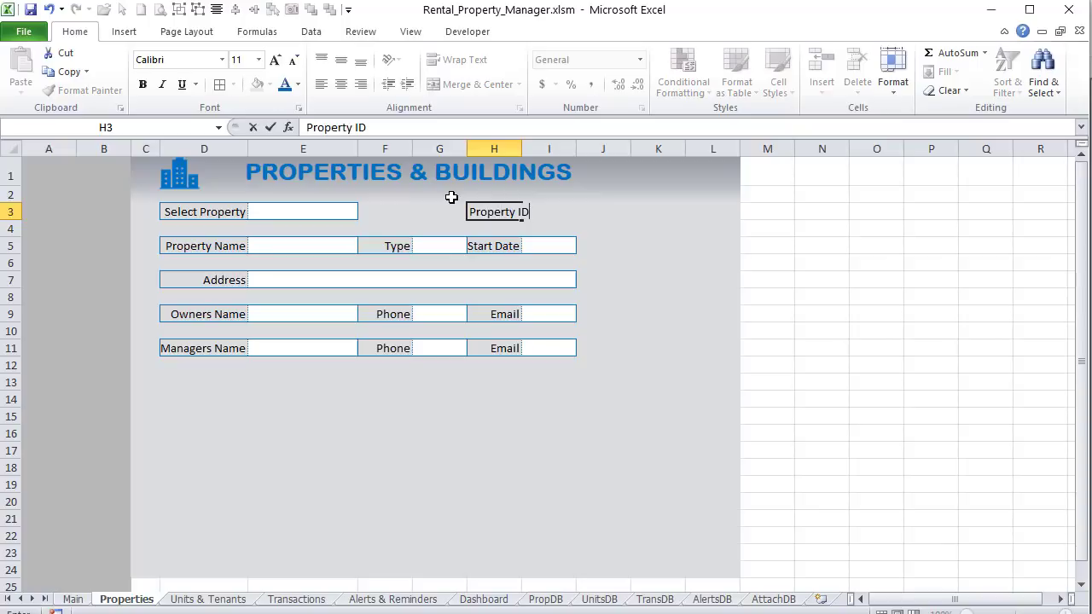
pyautogui.press('Right')
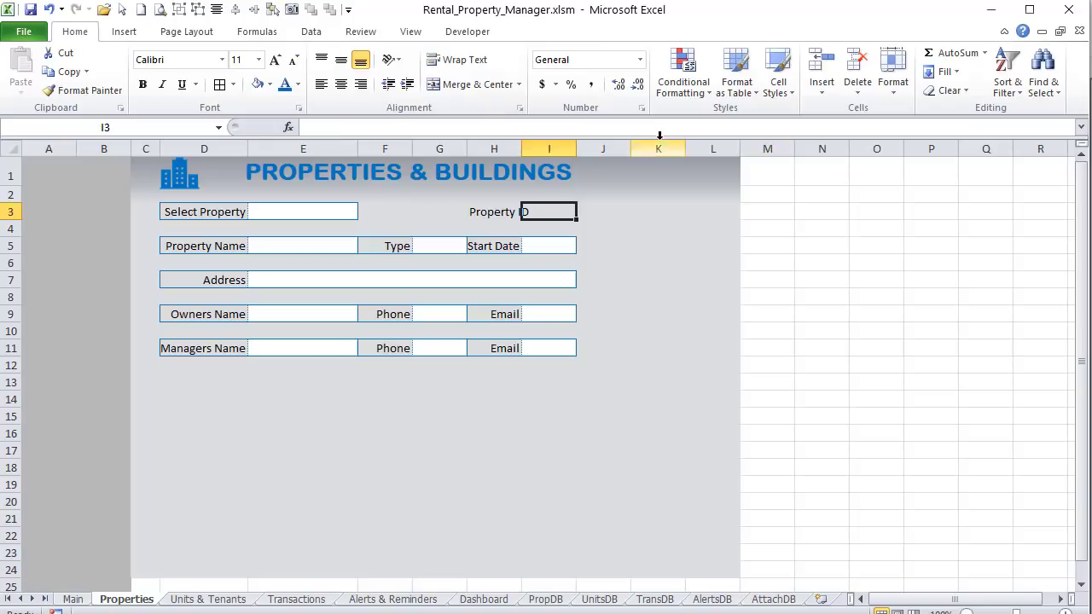
pyautogui.click(494, 210)
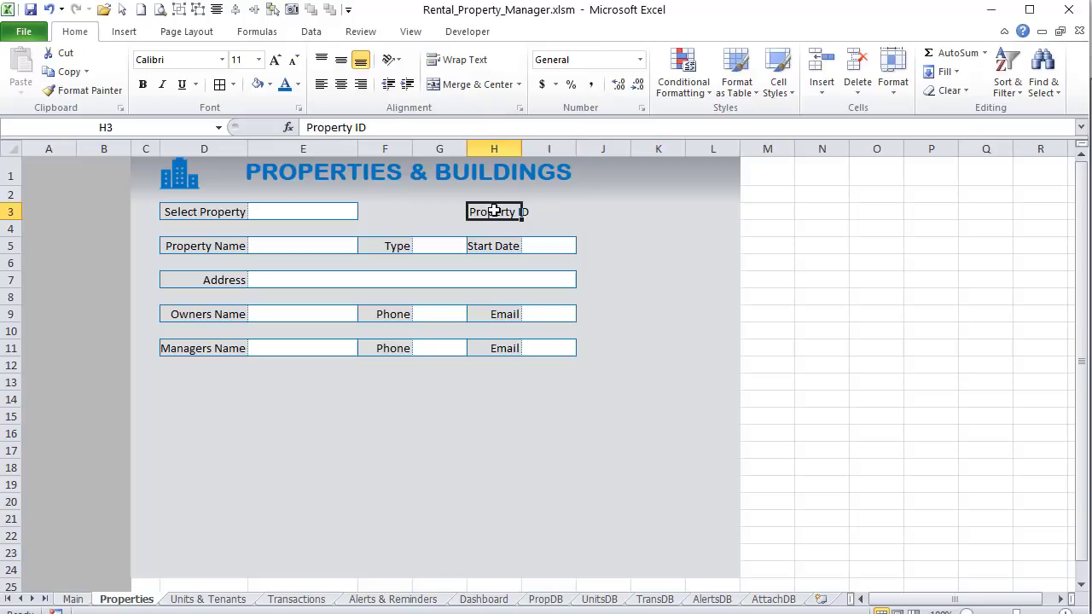
pyautogui.click(783, 92)
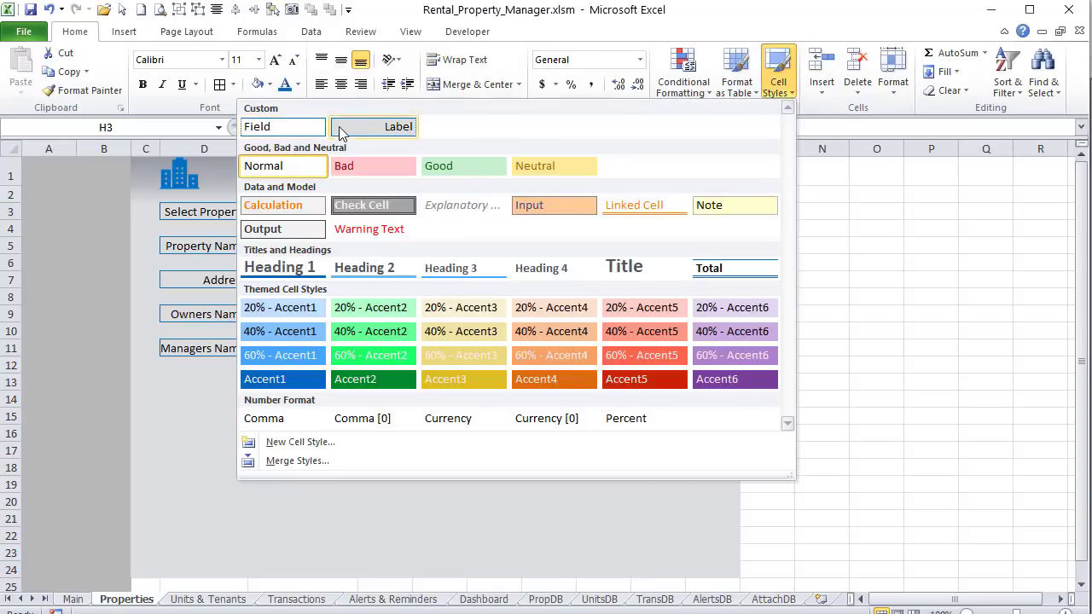
pyautogui.click(394, 126)
# Step: Give cell I3 beside Property ID thin solid blue borders along its top, bottom and right edges
pyautogui.click(529, 209)
pyautogui.rightClick(538, 212)
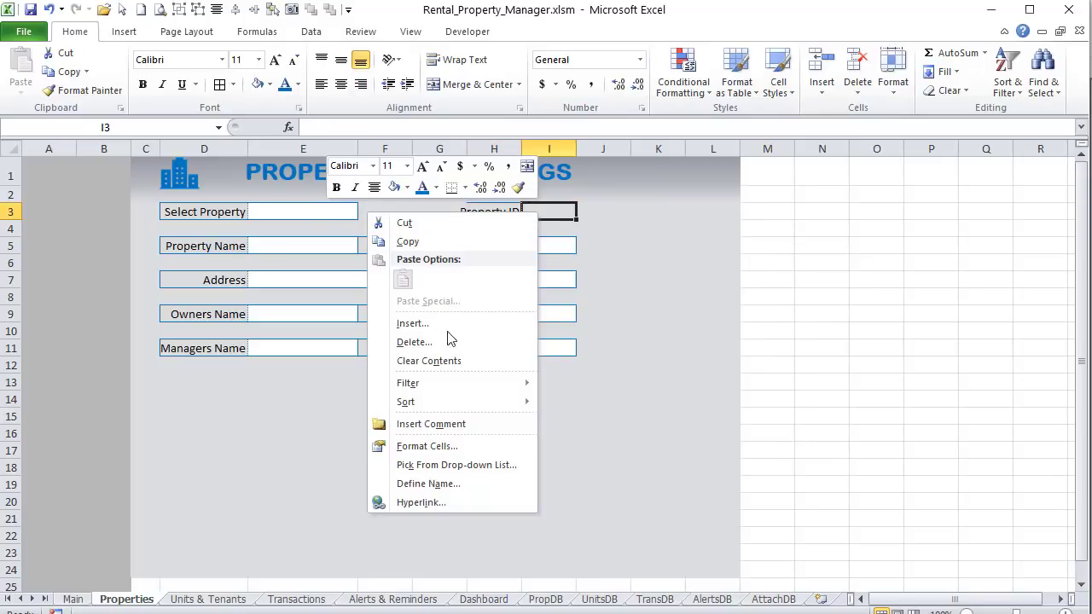
pyautogui.click(423, 446)
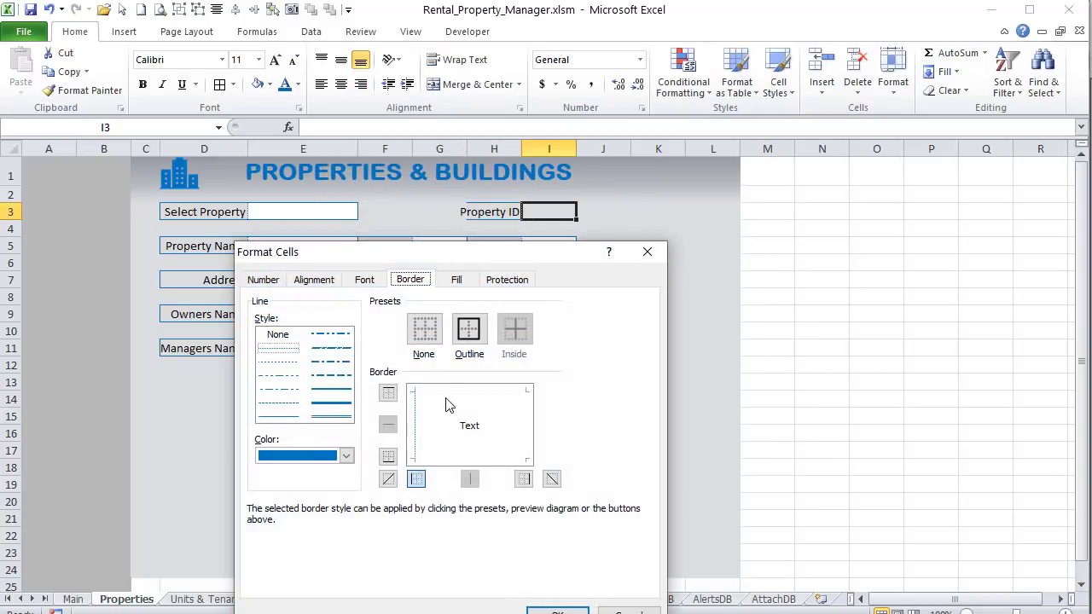
pyautogui.click(449, 397)
pyautogui.click(278, 416)
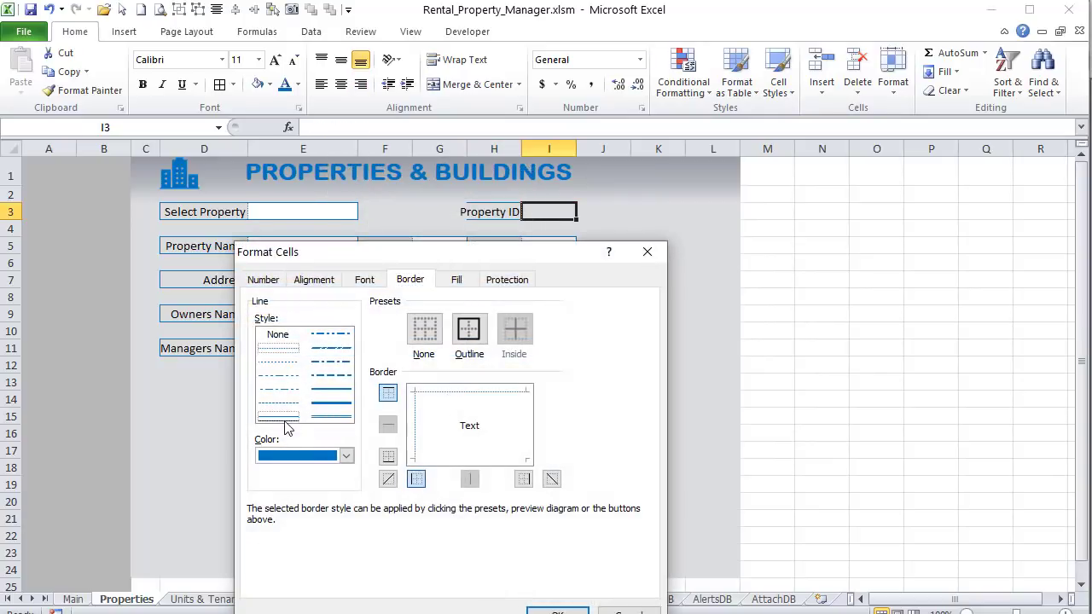
pyautogui.click(440, 393)
pyautogui.click(511, 459)
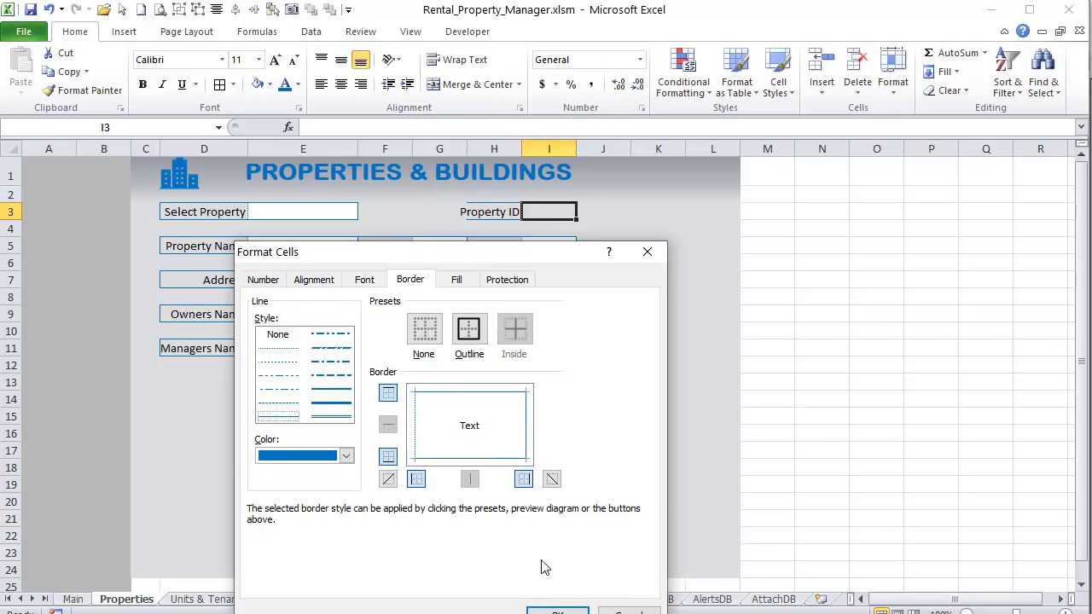
pyautogui.click(556, 610)
# Step: Widen column H slightly so the Property ID label fits within its cell
pyautogui.click(634, 327)
pyautogui.moveTo(521, 141); pyautogui.dragTo(531, 142)
pyautogui.click(554, 213)
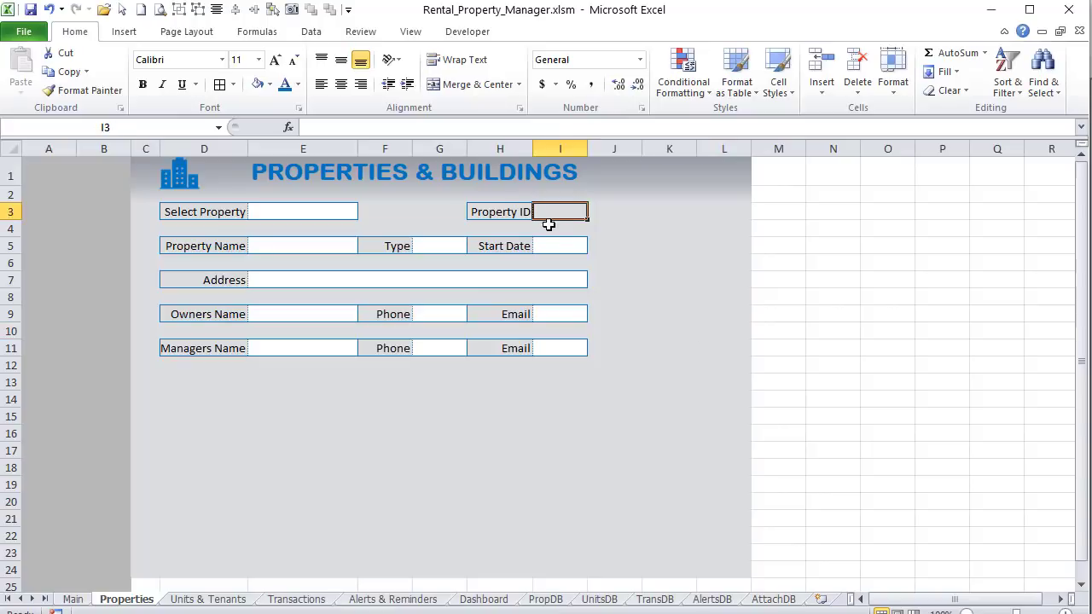
# Step: Check the form's entry fields from Select Property down to the managers' Email and save the workbook
pyautogui.click(252, 212)
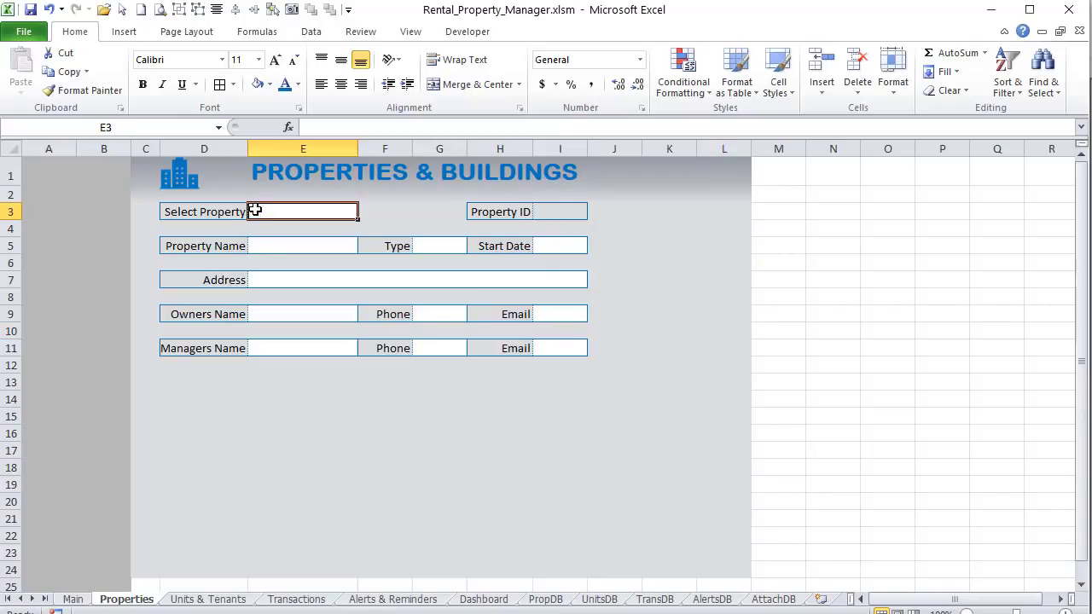
pyautogui.click(318, 250)
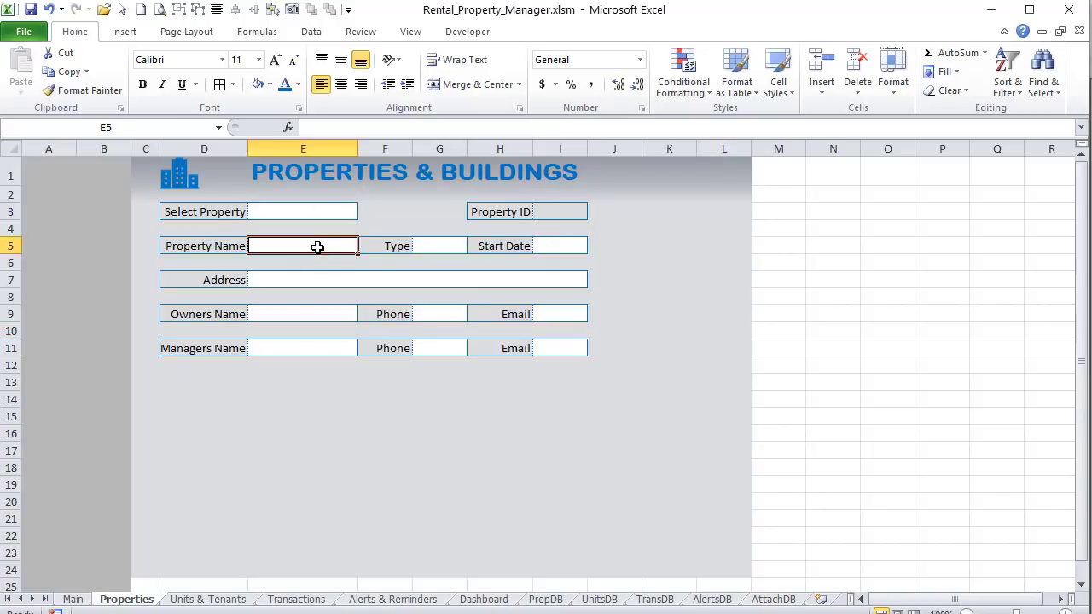
pyautogui.click(420, 249)
pyautogui.click(310, 277)
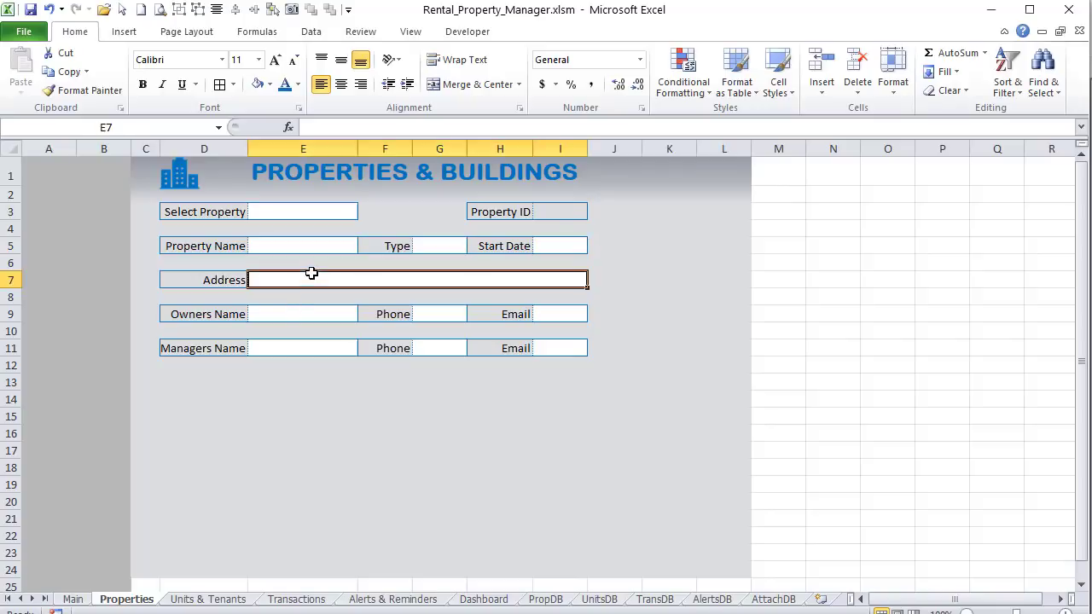
pyautogui.click(309, 316)
pyautogui.click(436, 316)
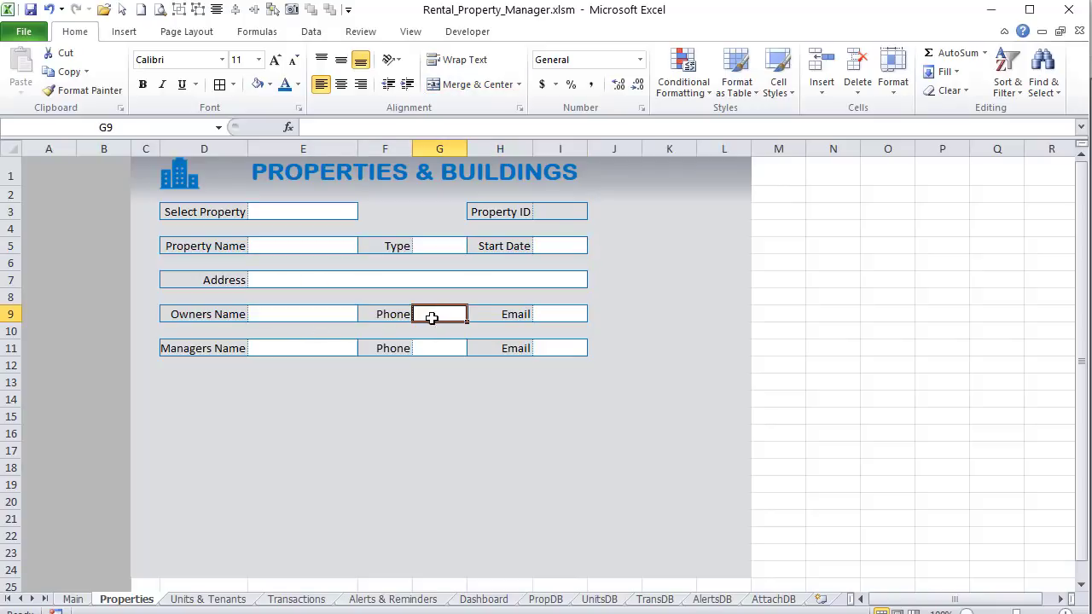
pyautogui.click(256, 347)
pyautogui.click(408, 350)
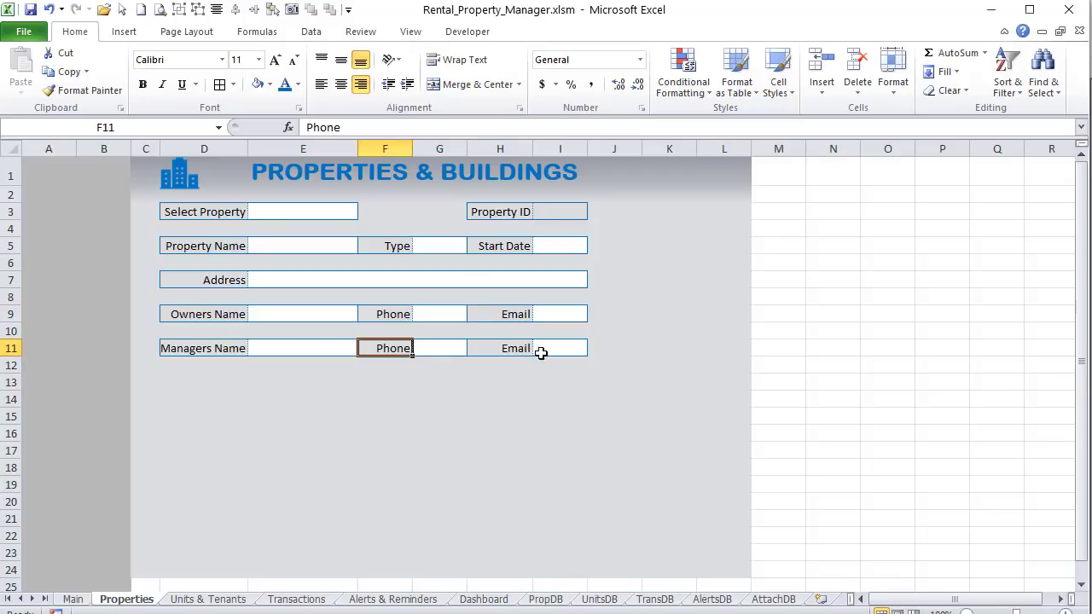
pyautogui.click(541, 353)
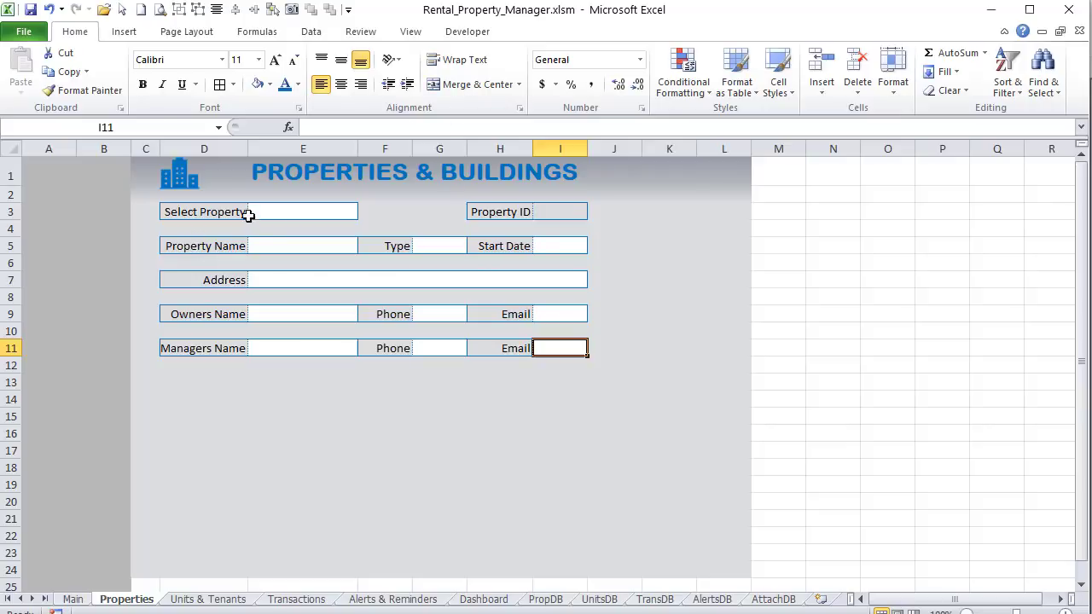
pyautogui.click(31, 9)
# Step: Narrow column J, widen column K and enter the heading Attachments in K3
pyautogui.click(648, 213)
pyautogui.moveTo(641, 150); pyautogui.dragTo(717, 148)
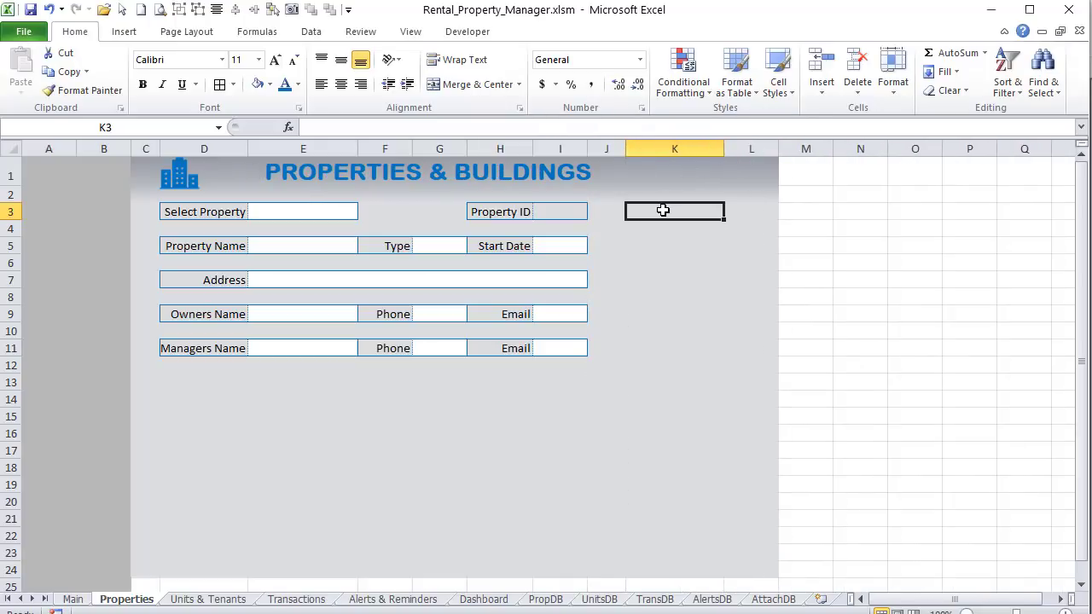
pyautogui.write('At')
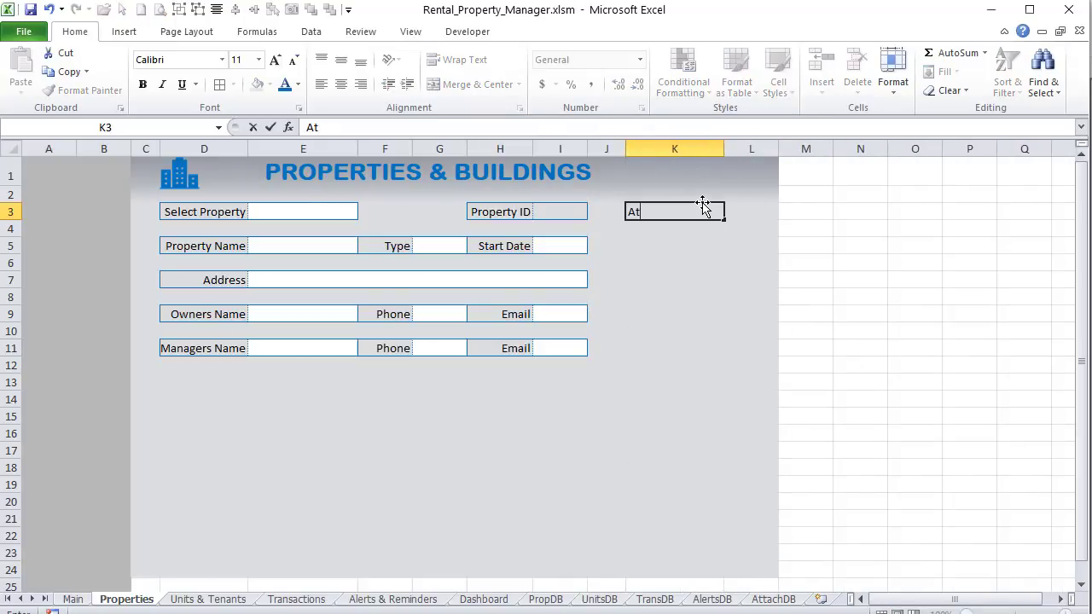
pyautogui.write('tachments')
pyautogui.press('Return')
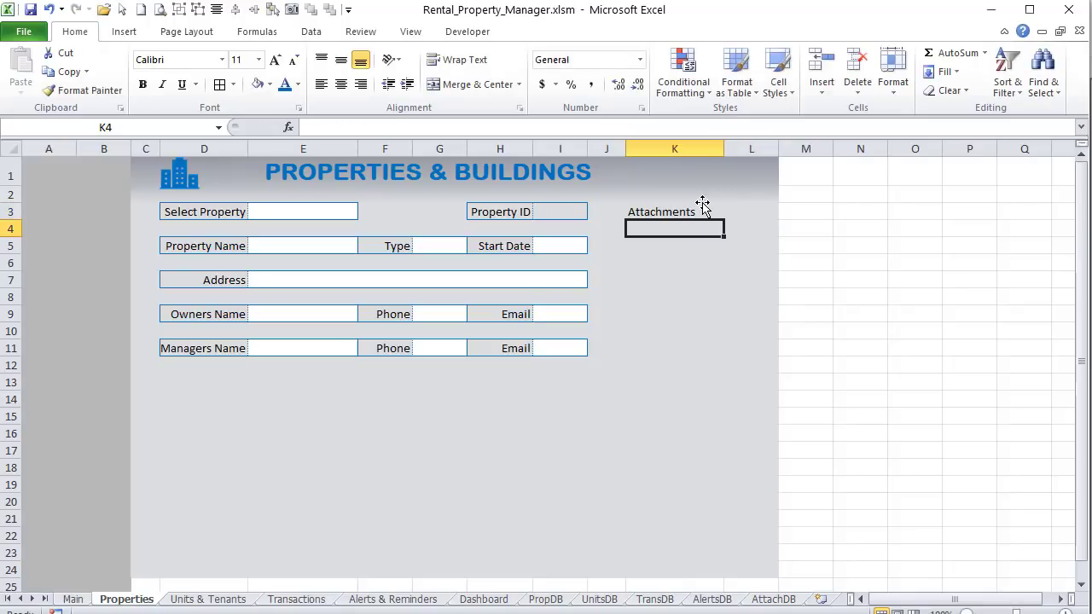
# Step: Fill the attachment list cells K4:K11 with white
pyautogui.moveTo(658, 225); pyautogui.dragTo(658, 349)
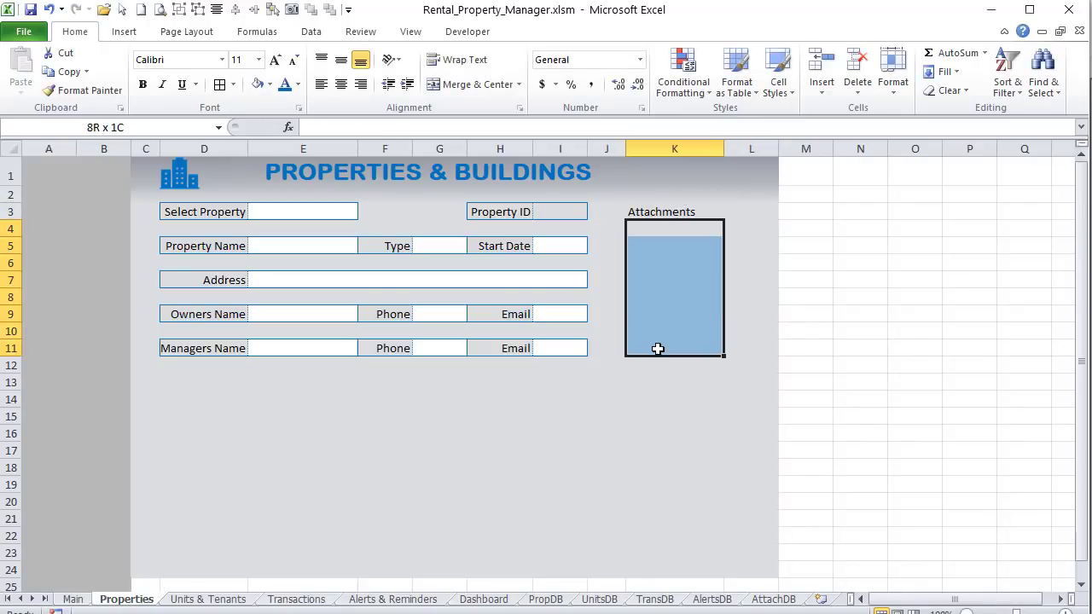
pyautogui.click(269, 84)
pyautogui.click(150, 254)
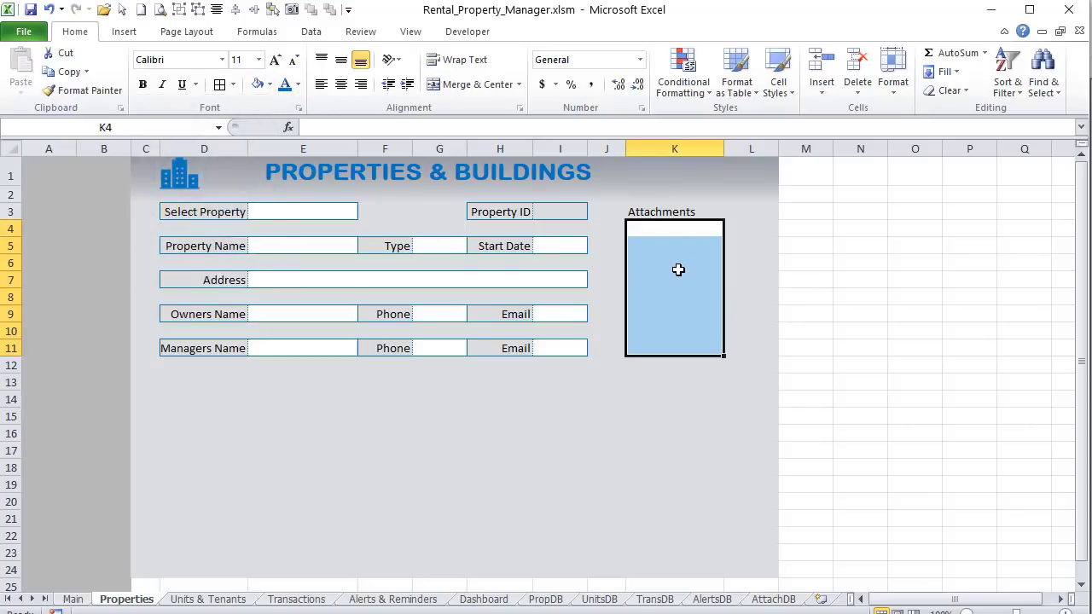
# Step: Apply thin blue outline and inside borders to the attachment list cells K4:K11
pyautogui.rightClick(677, 271)
pyautogui.click(594, 503)
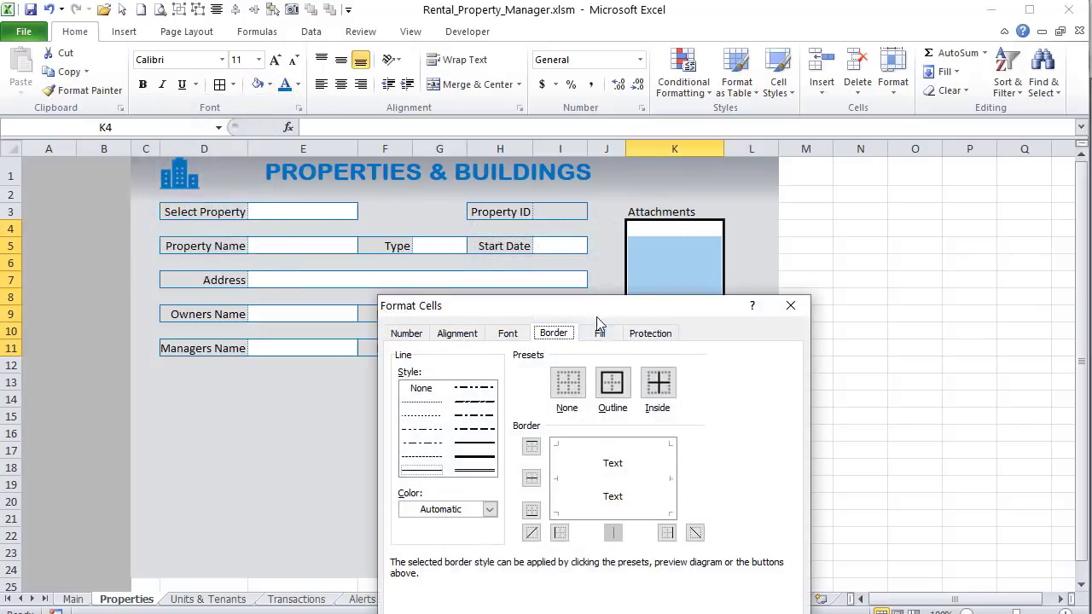
pyautogui.moveTo(599, 304); pyautogui.dragTo(578, 162)
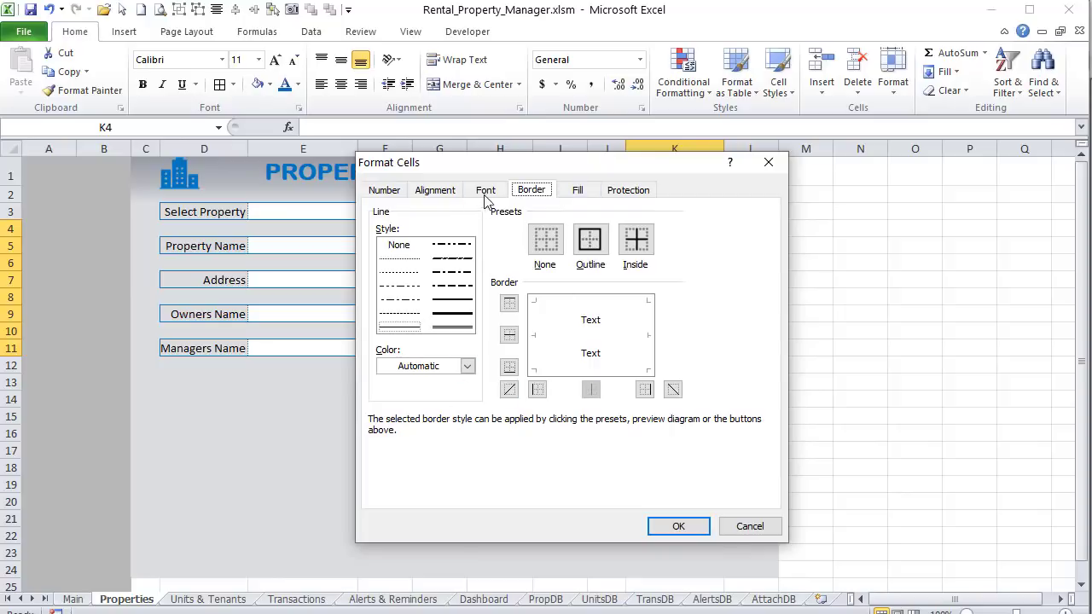
pyautogui.click(466, 365)
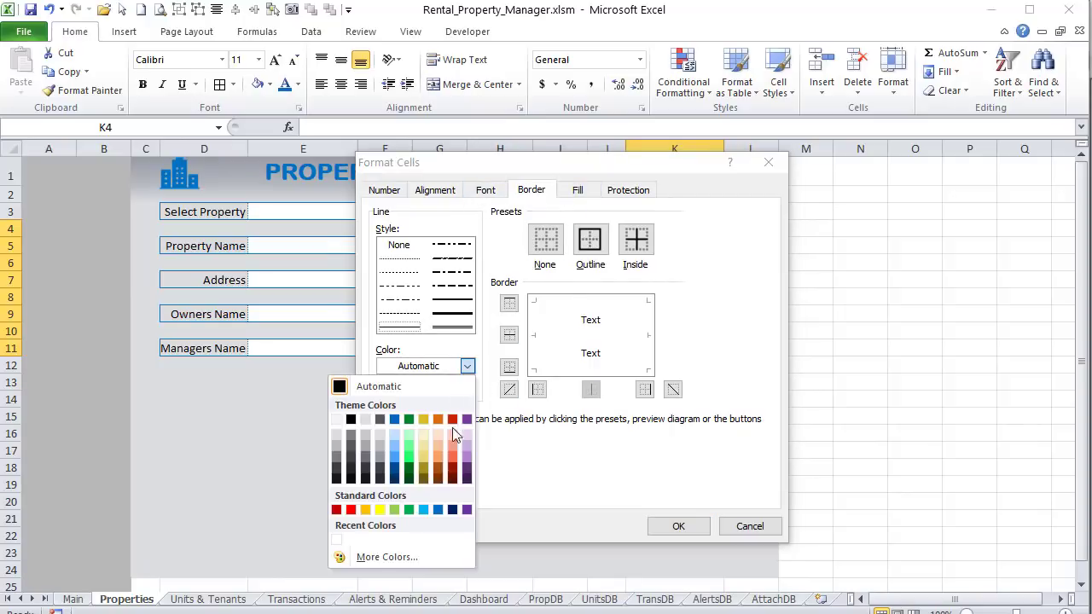
pyautogui.click(438, 509)
pyautogui.click(589, 240)
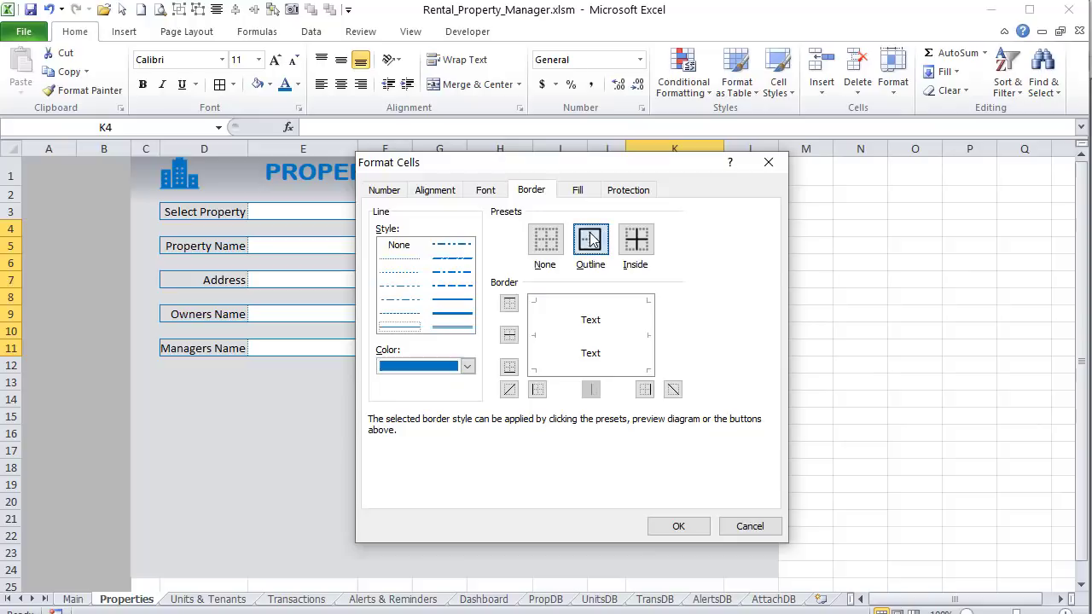
pyautogui.click(636, 247)
pyautogui.click(687, 522)
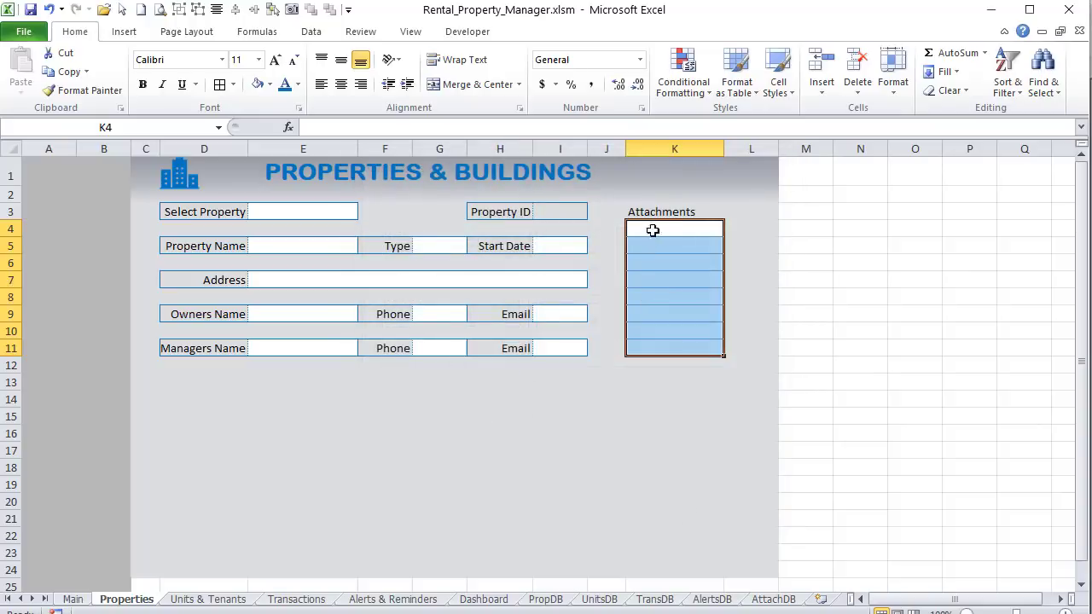
# Step: Center the Attachments heading in K3 and make it bold
pyautogui.click(653, 214)
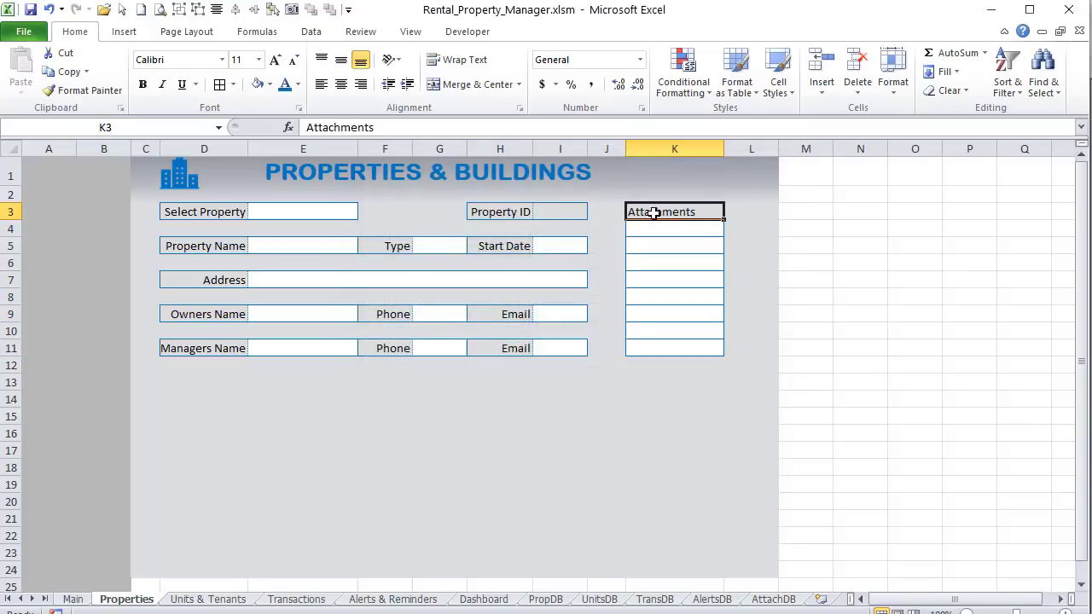
pyautogui.click(342, 85)
pyautogui.hotkey('ctrl', 'b')
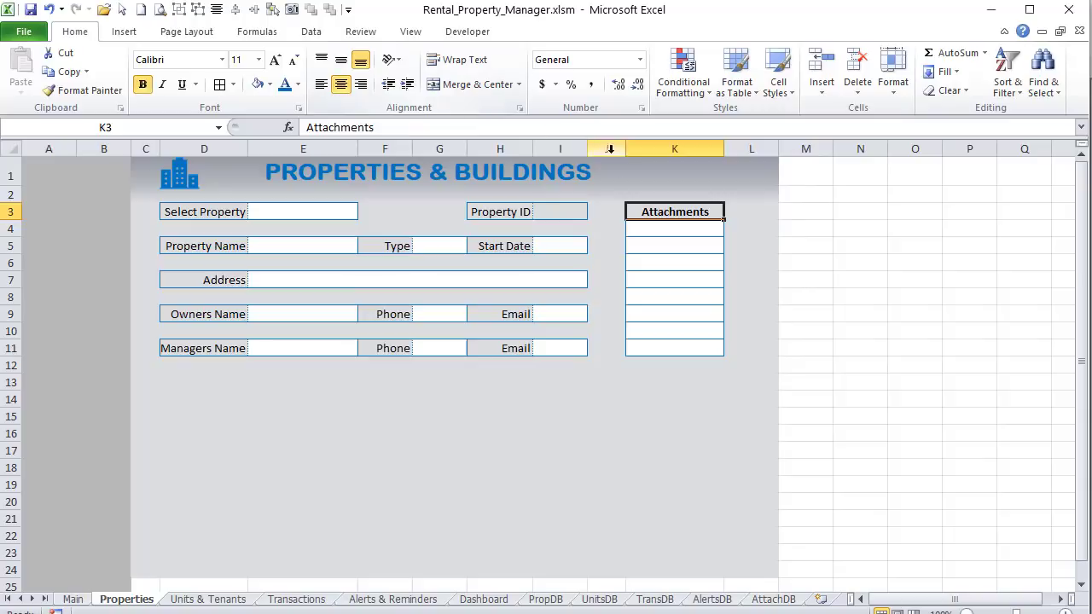
# Step: Add a thin blue outline border around the Attachments heading cell K3
pyautogui.rightClick(659, 212)
pyautogui.click(598, 445)
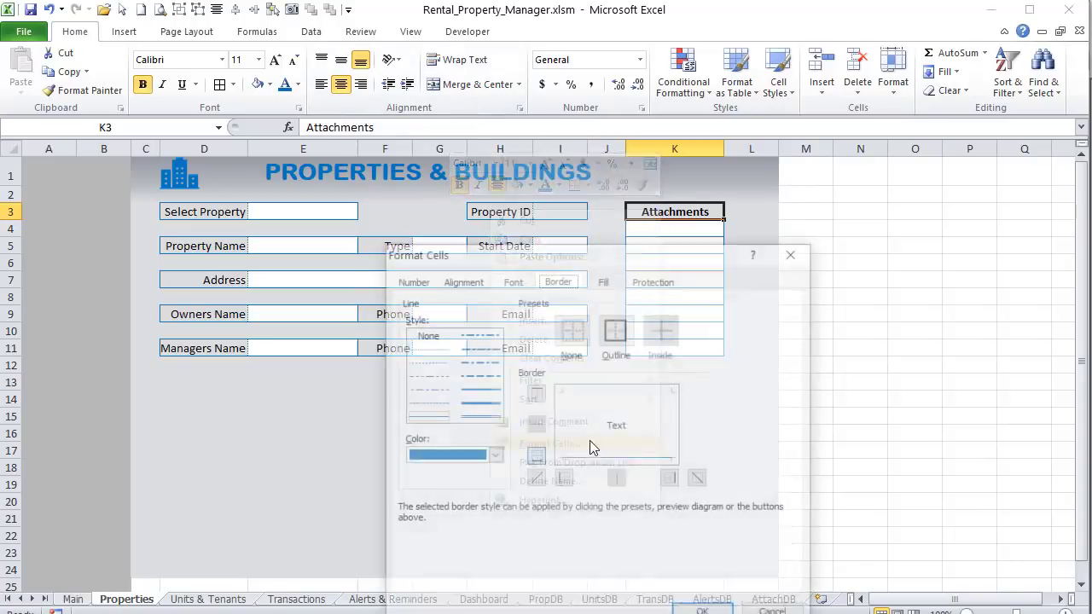
pyautogui.click(616, 328)
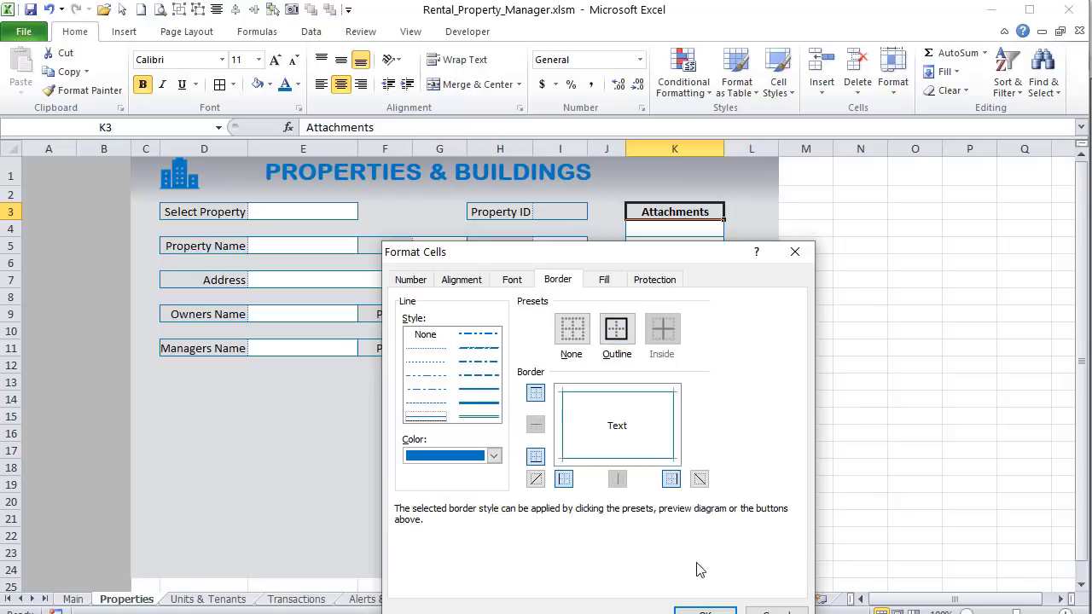
pyautogui.moveTo(694, 261); pyautogui.dragTo(574, 196)
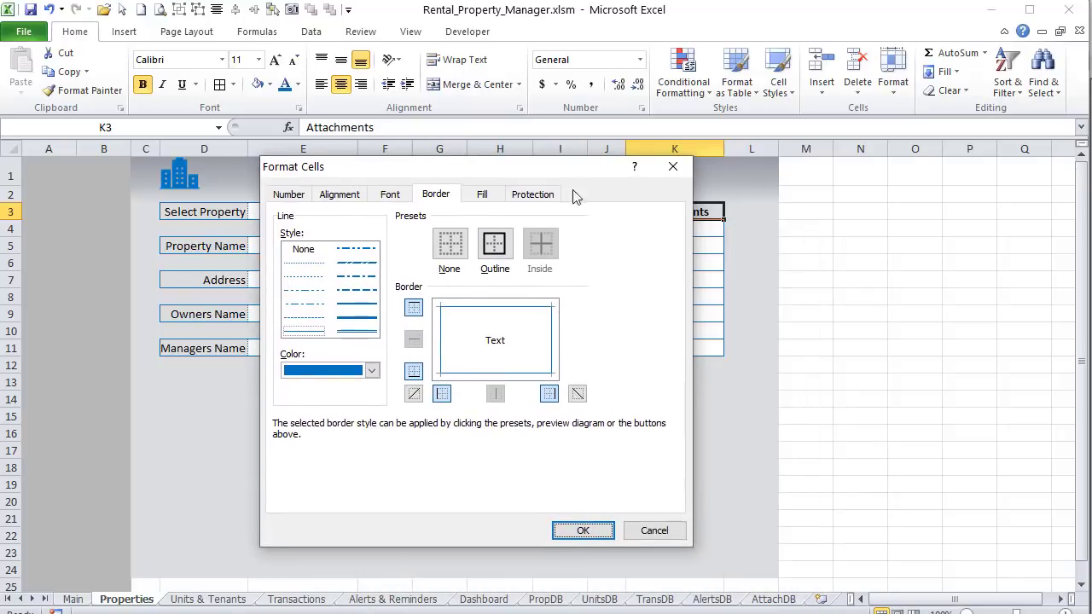
pyautogui.click(597, 526)
# Step: Widen column L to roughly three times its width to make room beside the attachment list
pyautogui.click(628, 501)
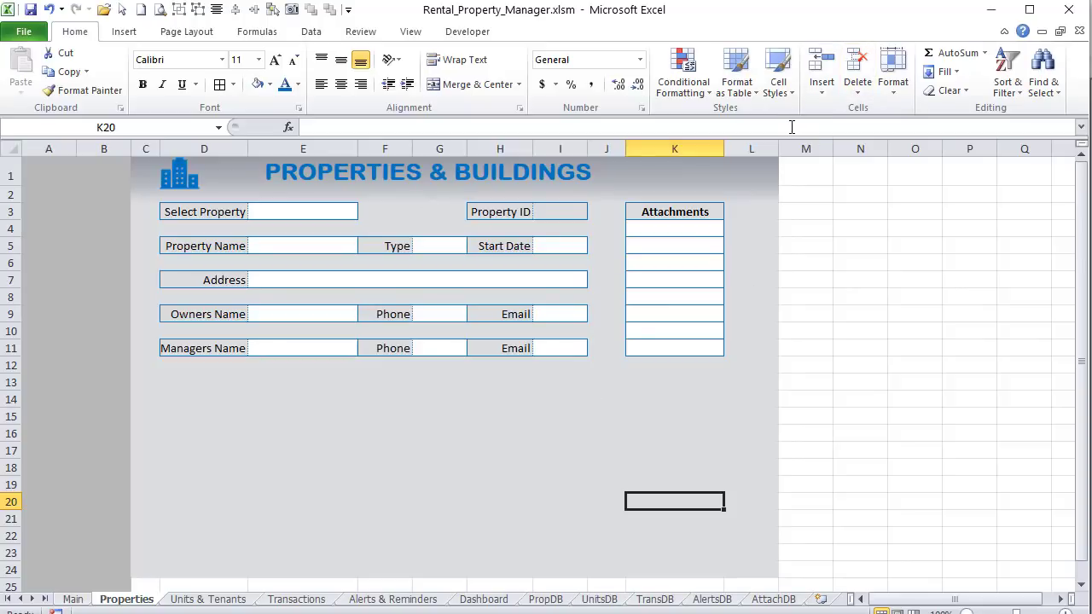
pyautogui.moveTo(781, 150); pyautogui.dragTo(956, 149)
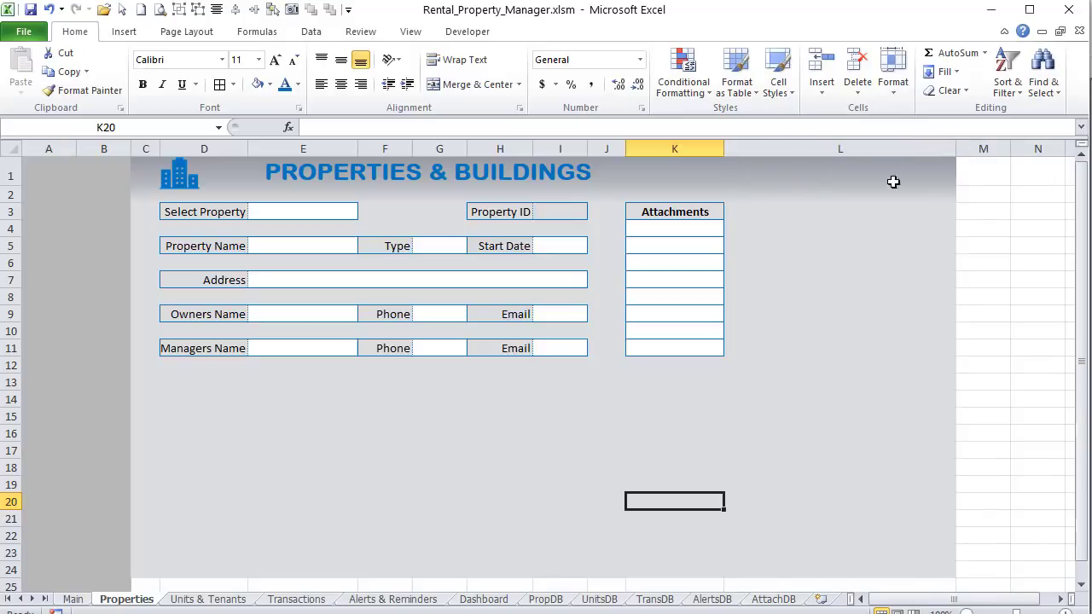
pyautogui.click(452, 449)
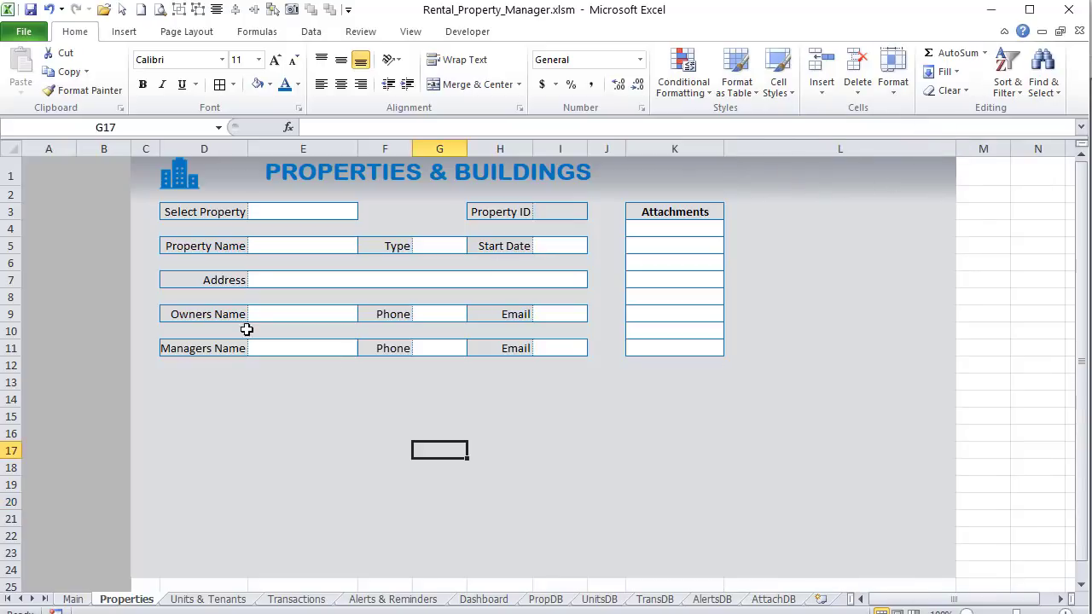
# Step: Draw a rectangle about 1.22" wide and 0.29" high below the Managers Name row as a button shape
pyautogui.click(237, 213)
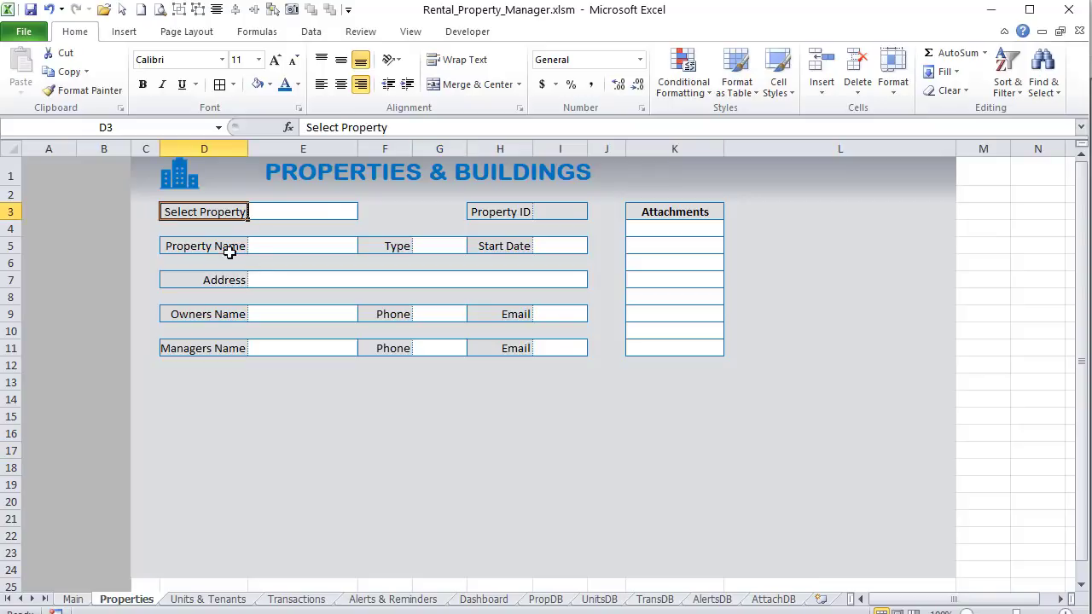
pyautogui.click(229, 248)
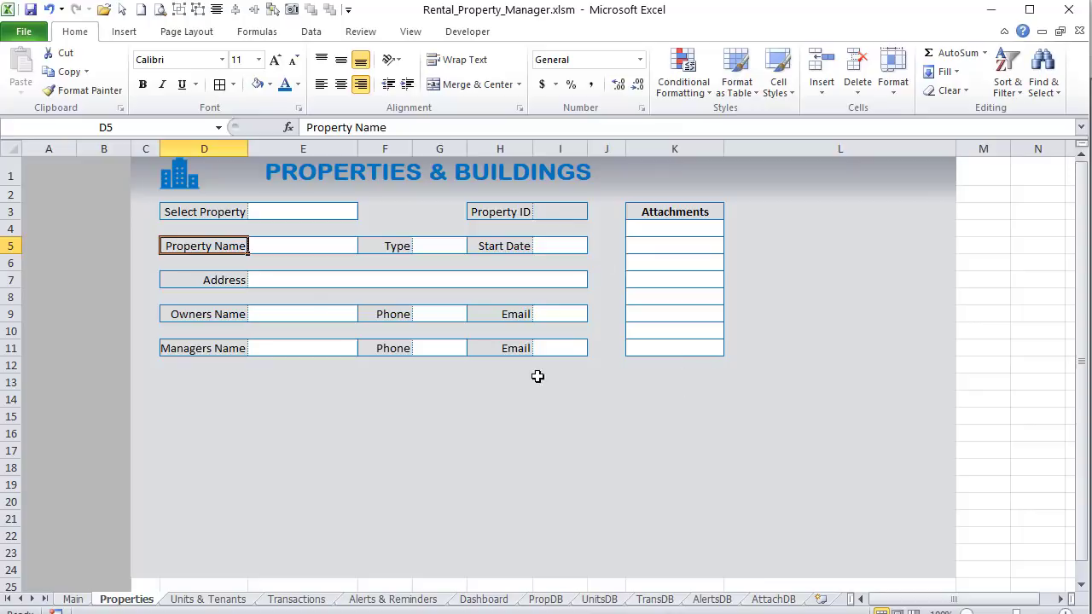
pyautogui.click(135, 31)
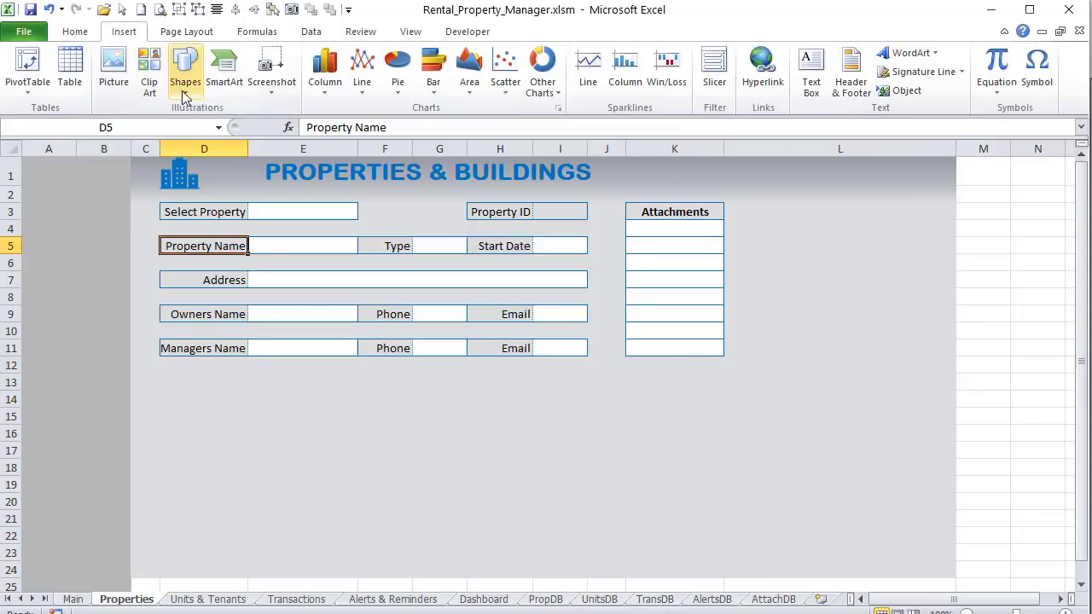
pyautogui.click(184, 81)
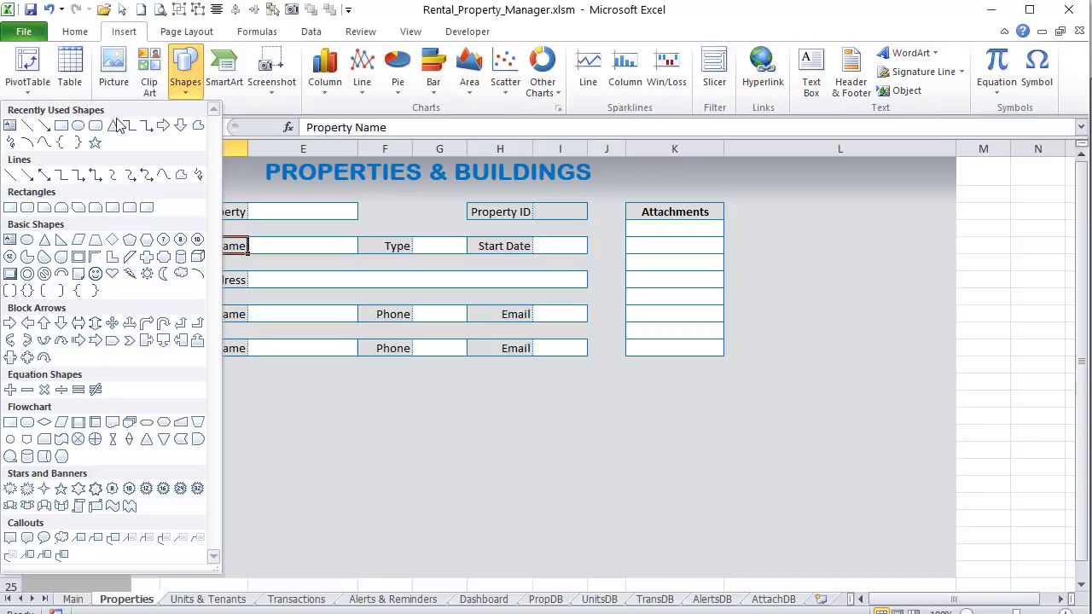
pyautogui.click(60, 125)
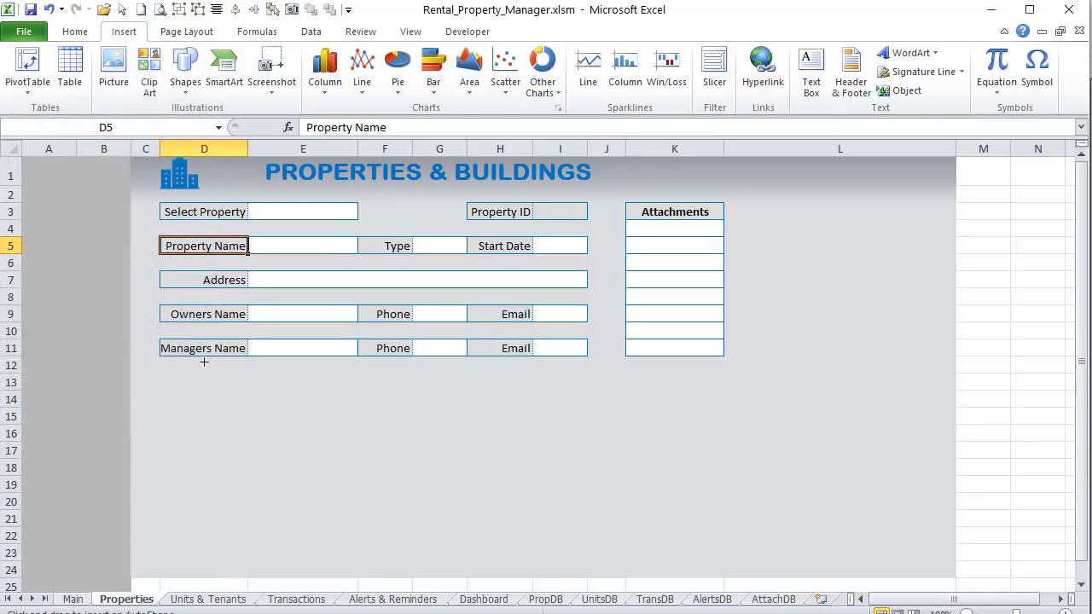
pyautogui.moveTo(184, 372)
pyautogui.mouseDown()
pyautogui.moveTo(268, 397)
pyautogui.moveTo(295, 387)
pyautogui.mouseUp()
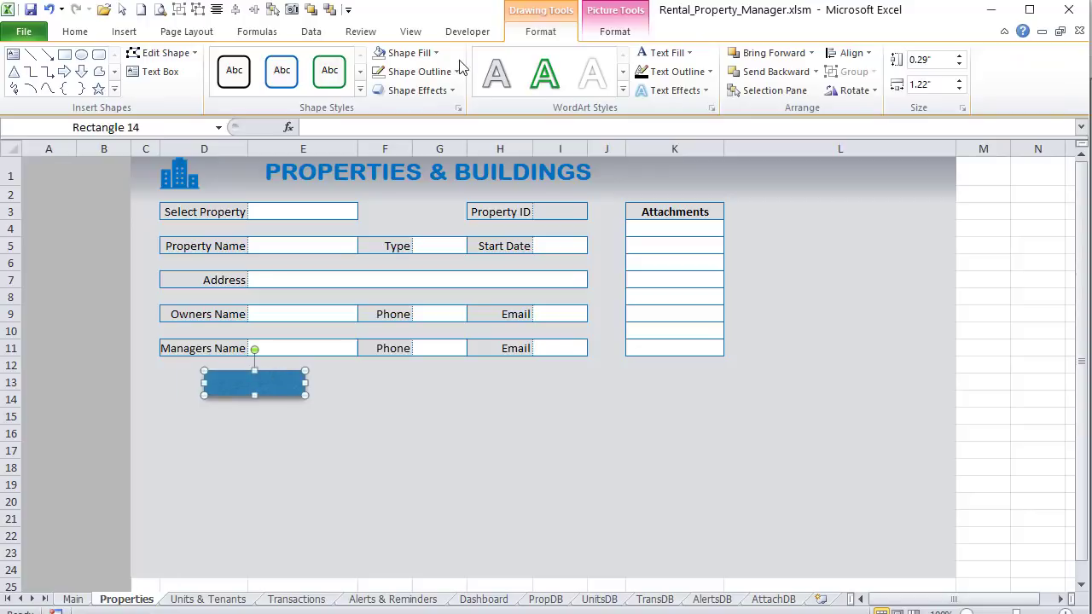
# Step: Try to fill the rectangle with standard blue, and give it the second bevelled preset shape effect
pyautogui.click(435, 51)
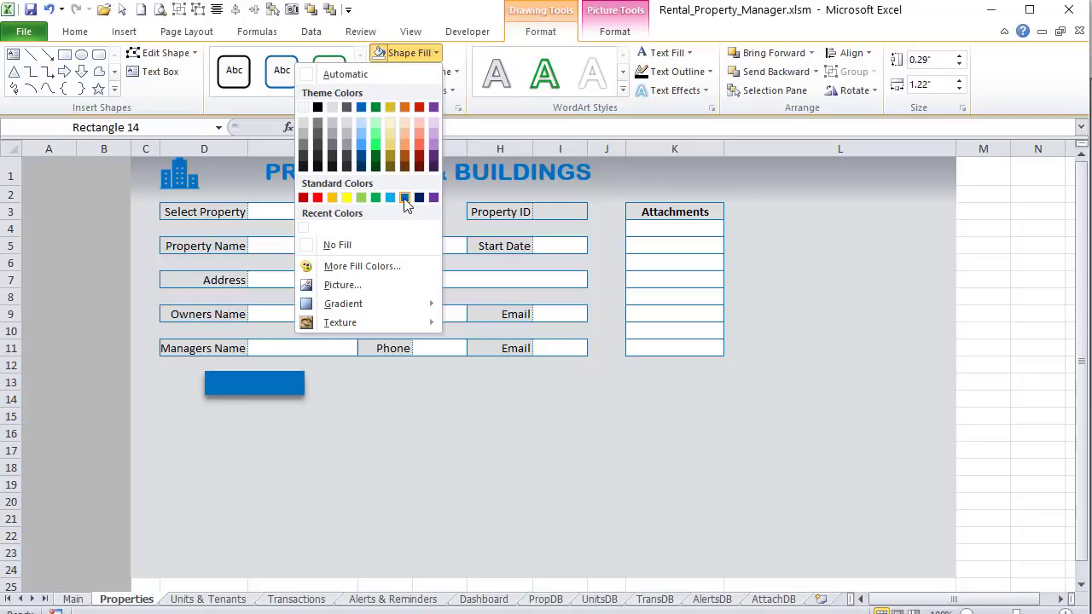
pyautogui.click(405, 198)
pyautogui.click(458, 74)
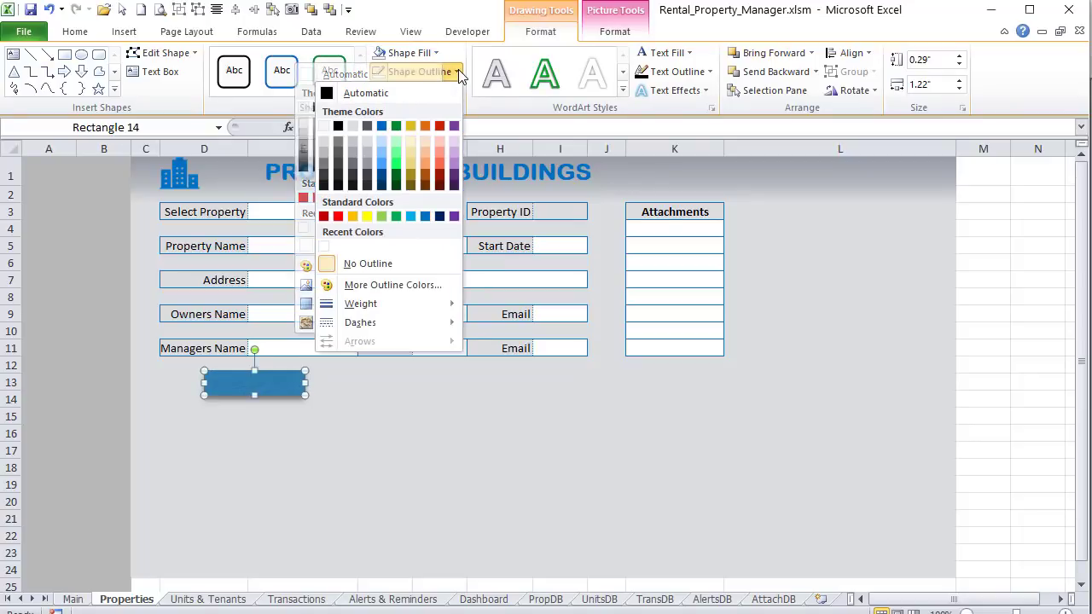
pyautogui.click(458, 73)
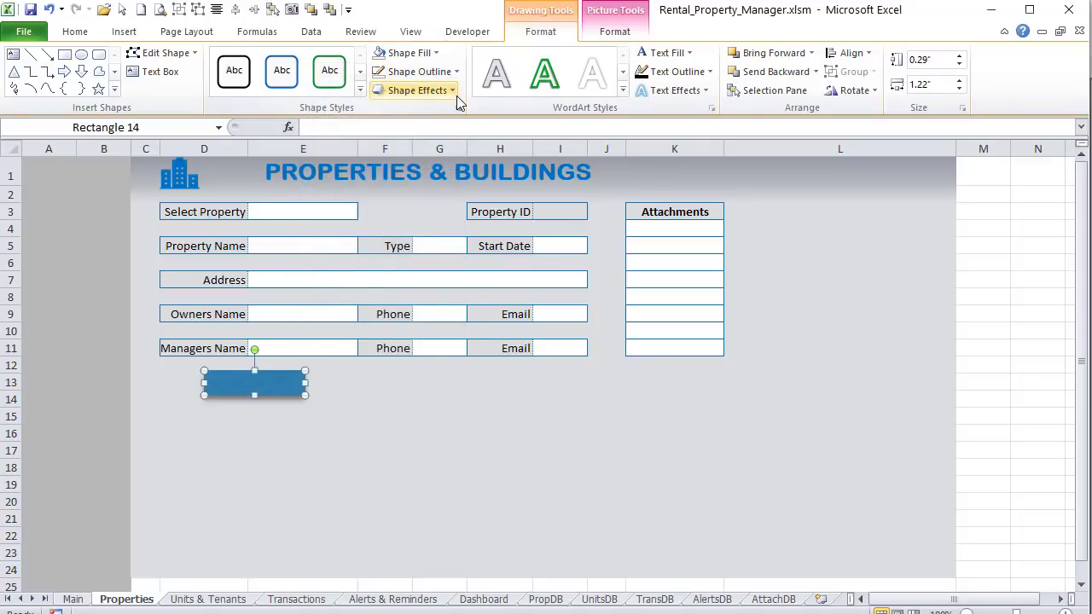
pyautogui.click(450, 90)
pyautogui.moveTo(418, 114)
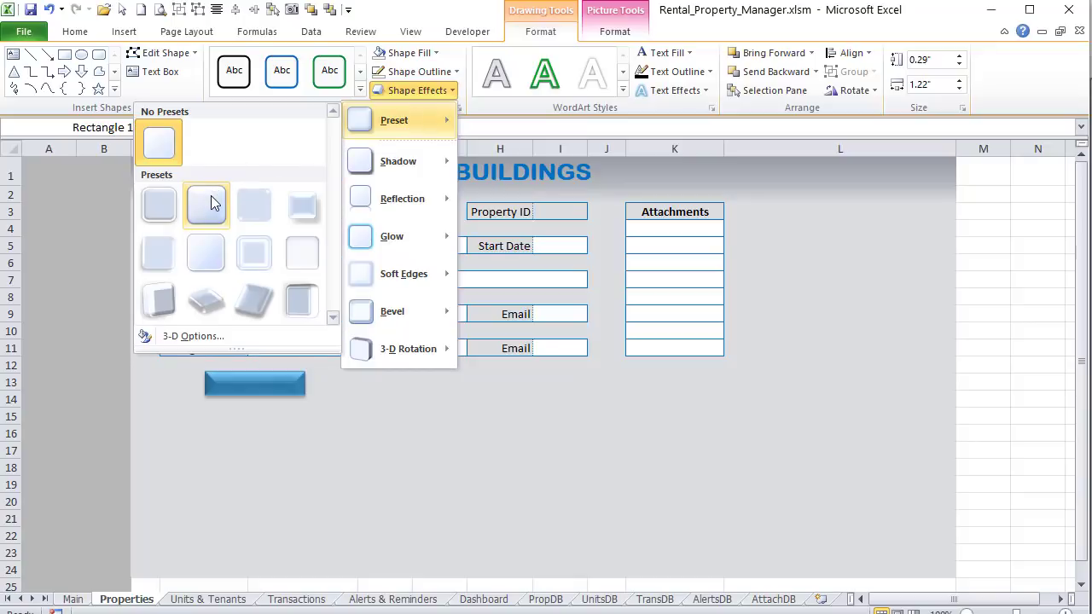
pyautogui.click(212, 203)
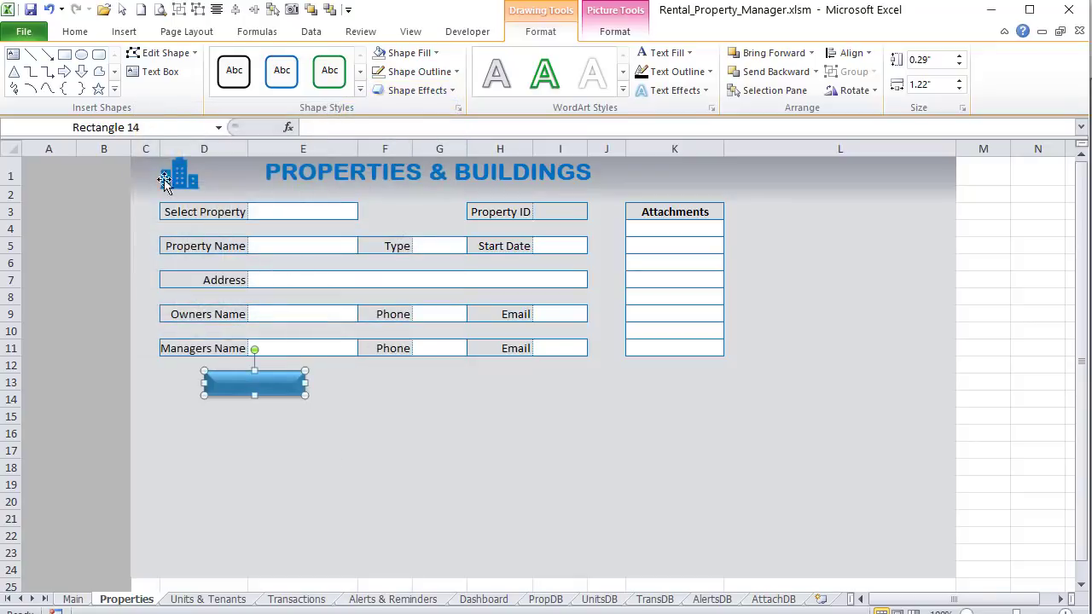
# Step: Set the rectangle's font size to 11 and fill the shape with standard blue
pyautogui.click(76, 32)
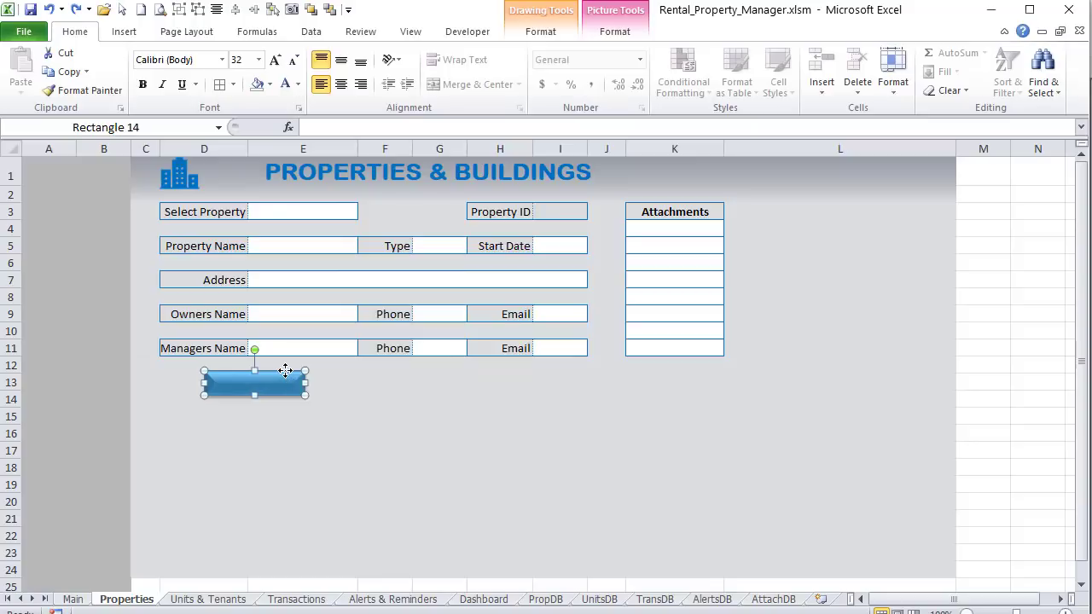
pyautogui.doubleClick(285, 371)
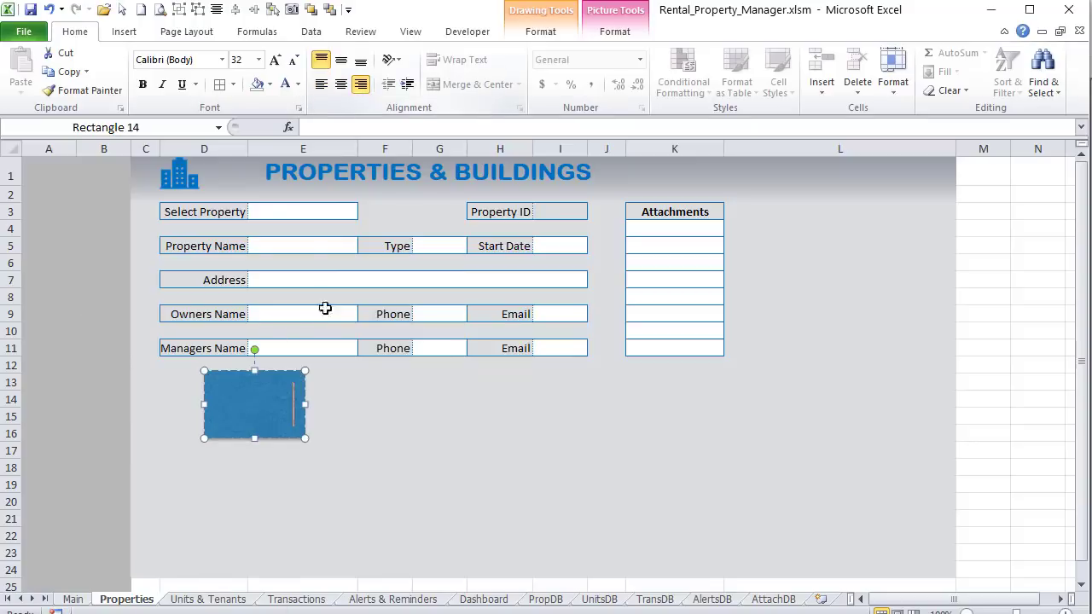
pyautogui.click(239, 59)
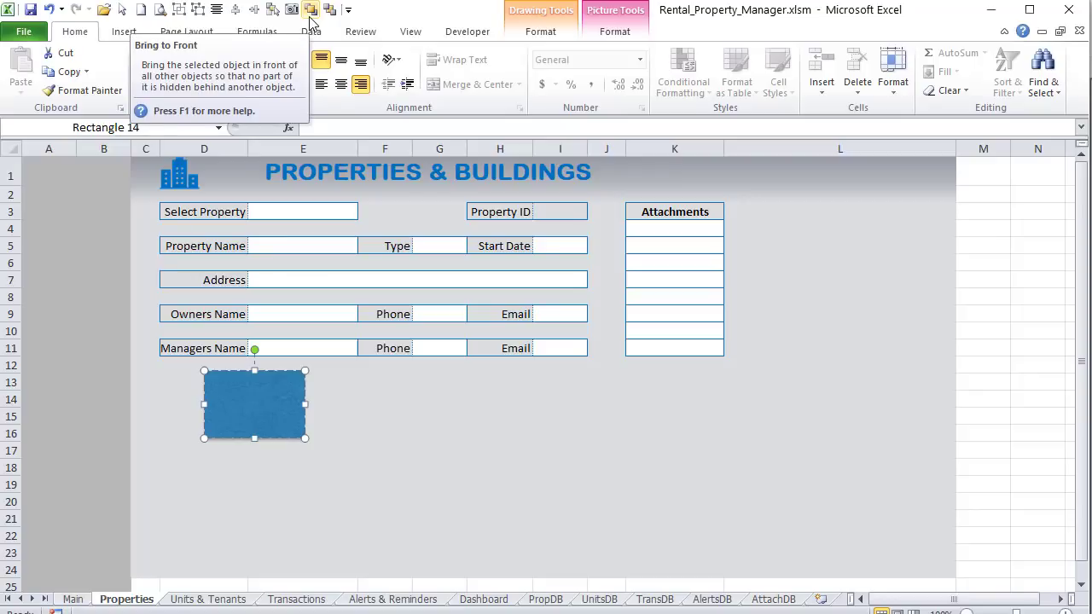
pyautogui.write('11')
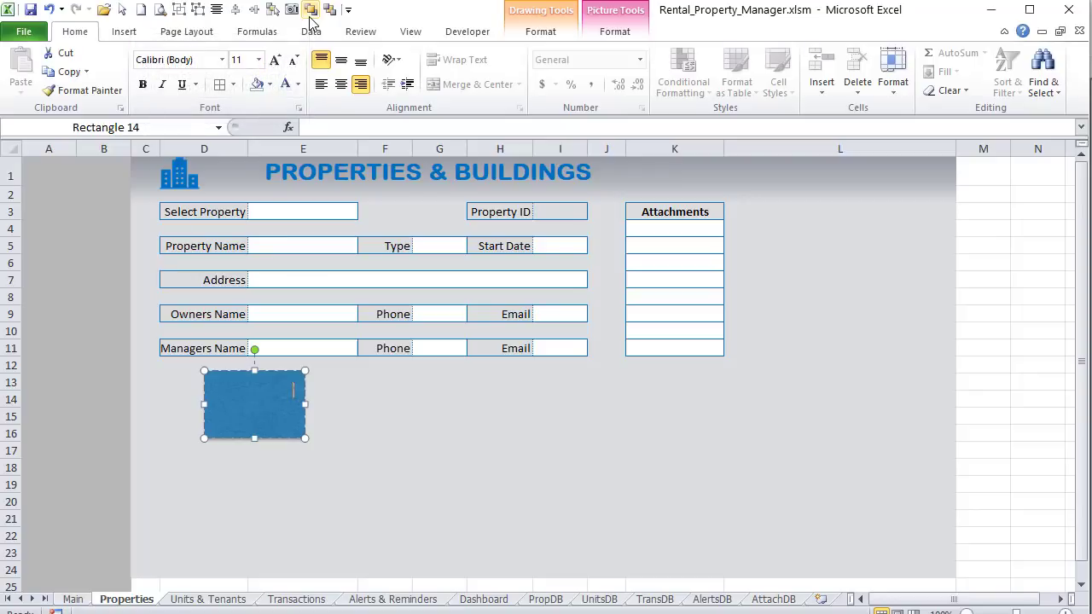
pyautogui.press('Return')
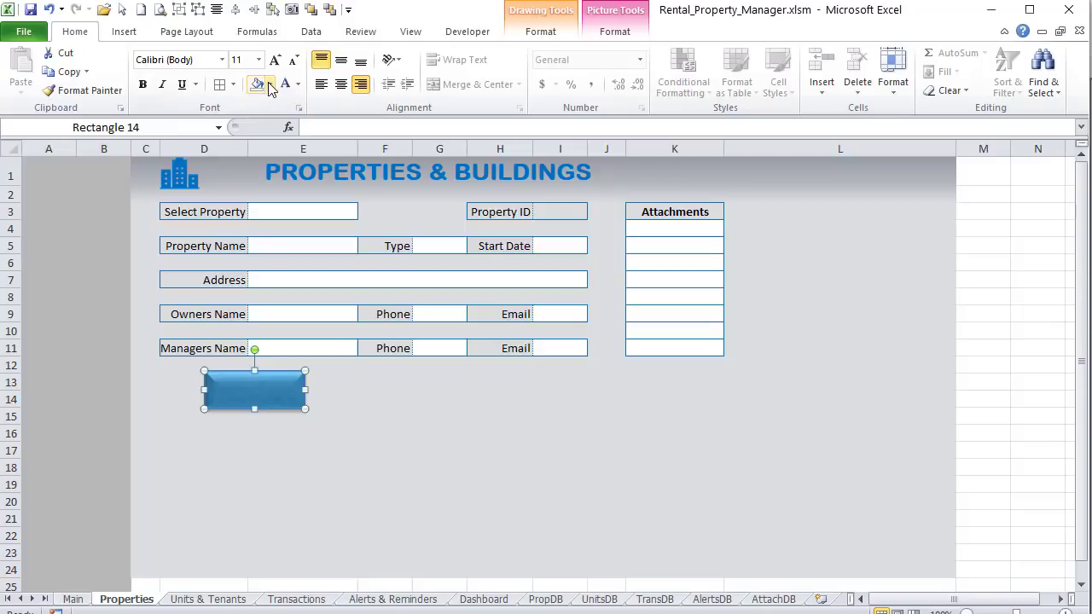
pyautogui.click(270, 85)
pyautogui.click(237, 228)
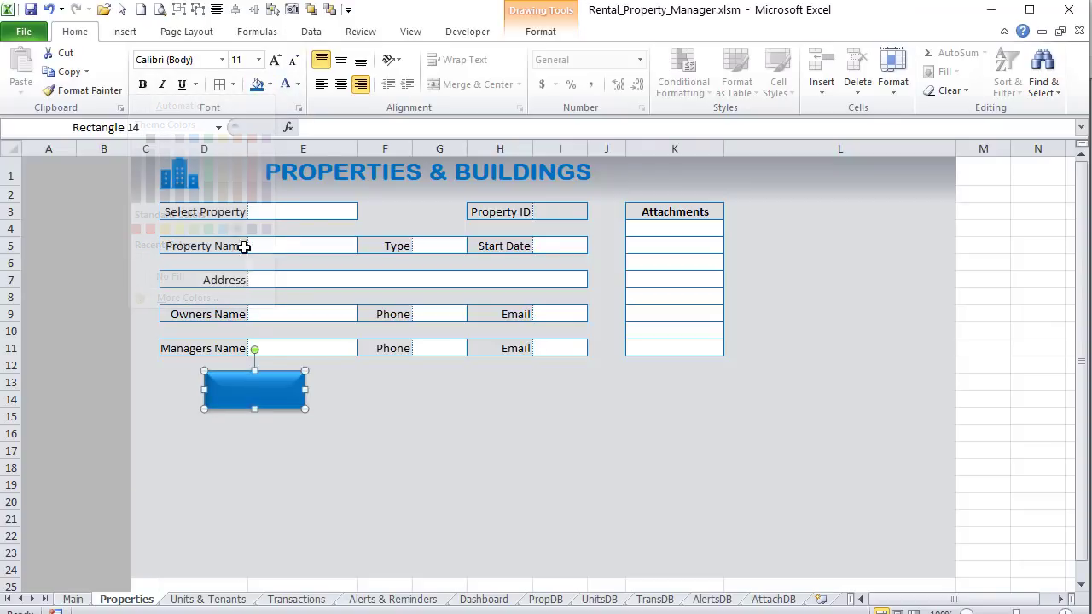
# Step: Set the blue rectangle's height to 0.3"
pyautogui.click(540, 32)
pyautogui.click(935, 60)
pyautogui.press('BackSpace')
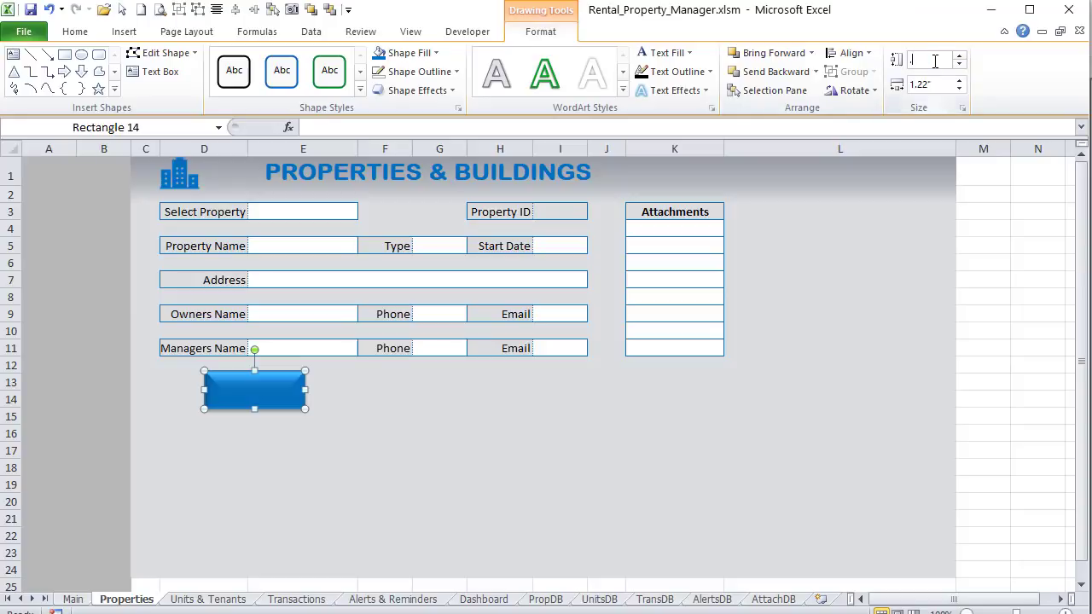
pyautogui.write('.3')
pyautogui.press('Return')
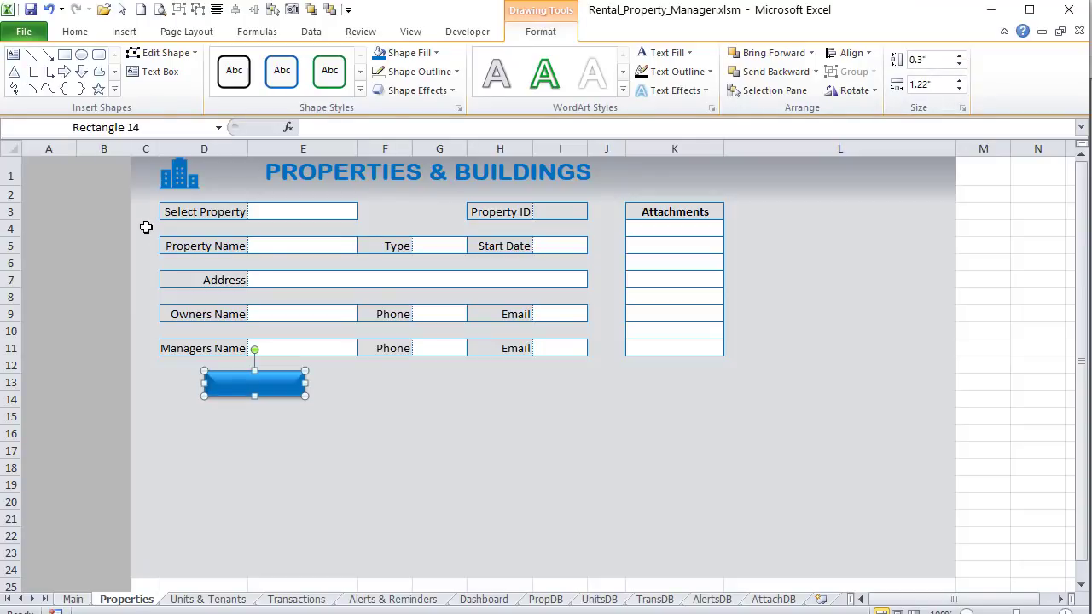
# Step: Label the button "Add New" and turn off resizing the shape to fit its text
pyautogui.write('Add New')
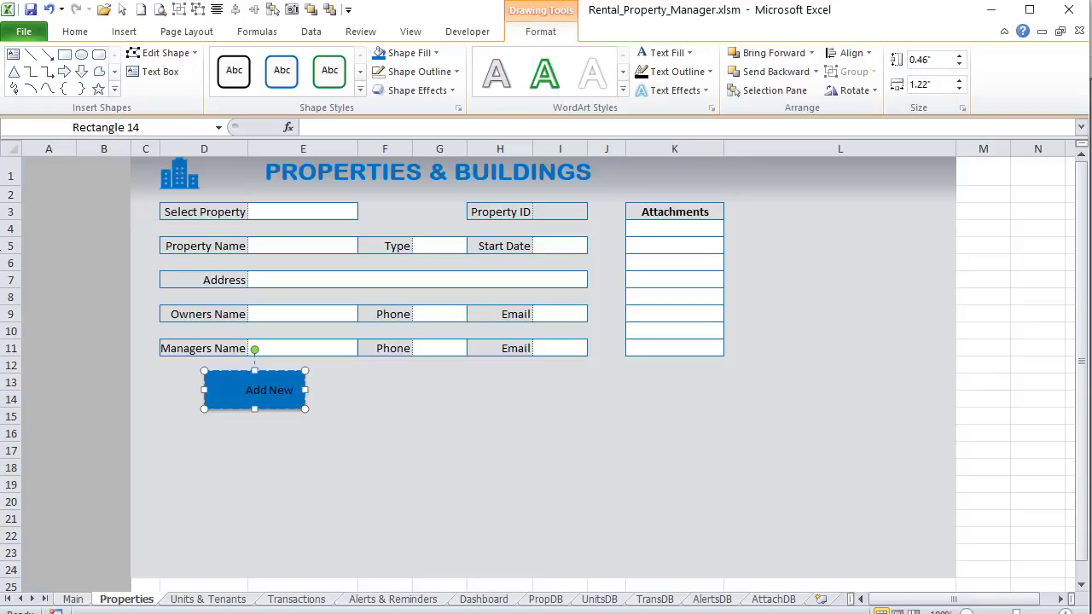
pyautogui.click(336, 383)
pyautogui.click(263, 394)
pyautogui.rightClick(263, 394)
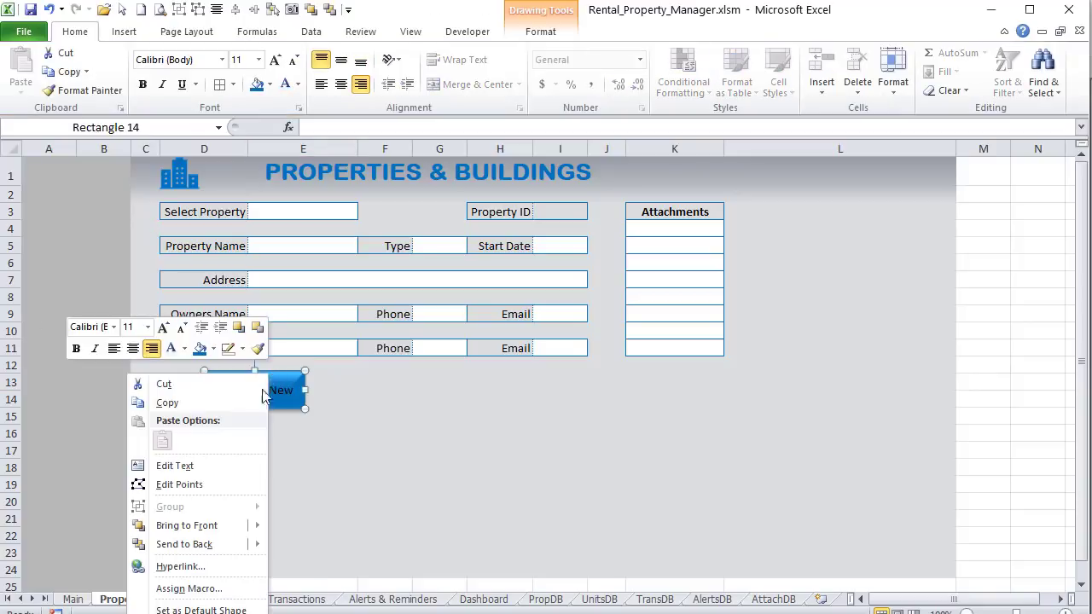
pyautogui.click(189, 613)
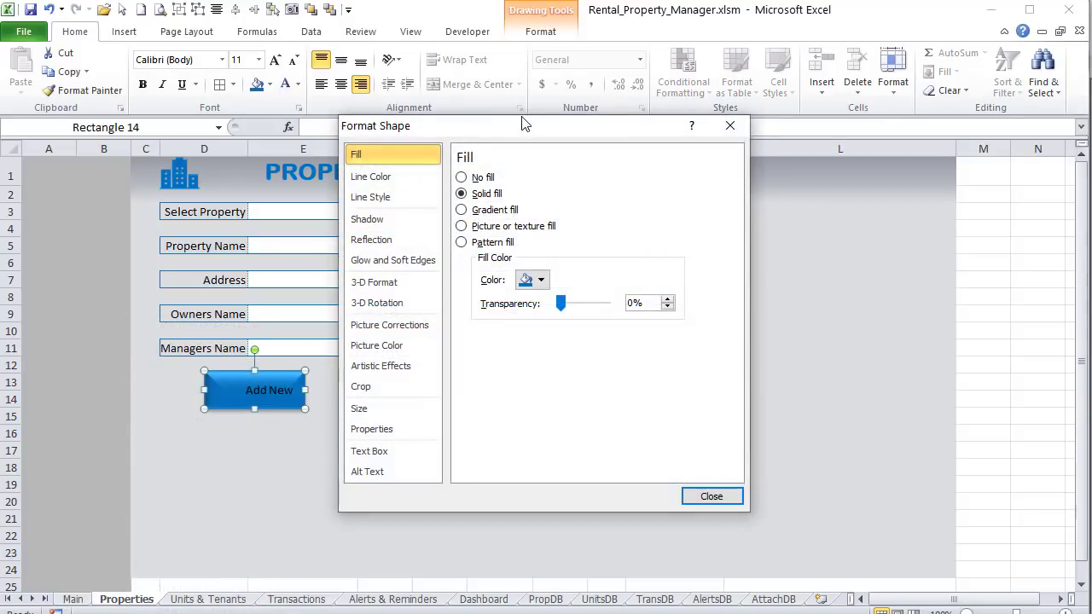
pyautogui.click(362, 454)
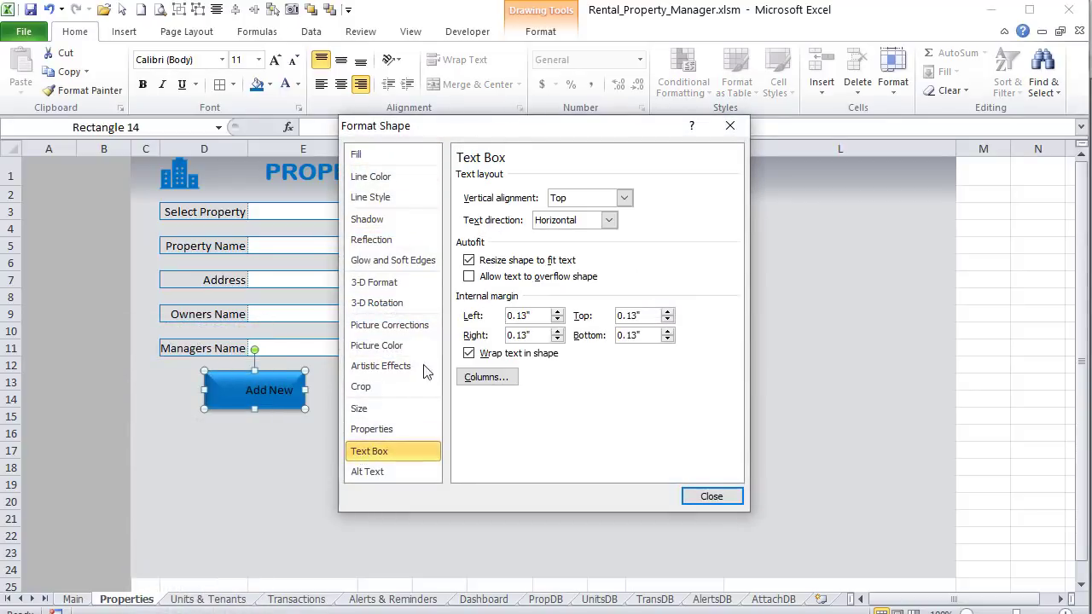
pyautogui.click(475, 260)
pyautogui.click(709, 501)
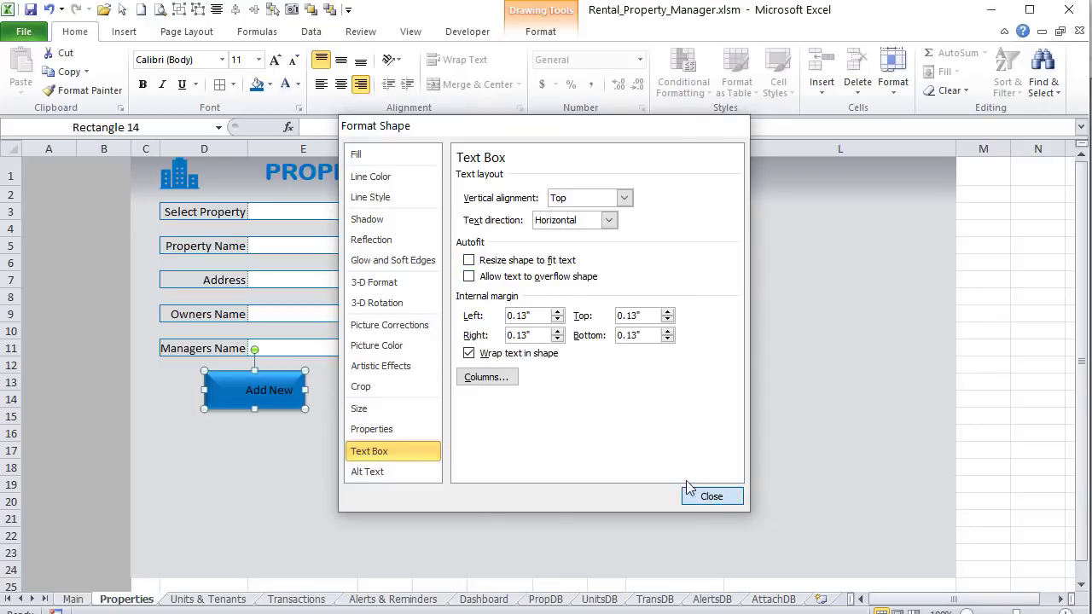
# Step: Make the Add New button's label white and bold
pyautogui.click(287, 87)
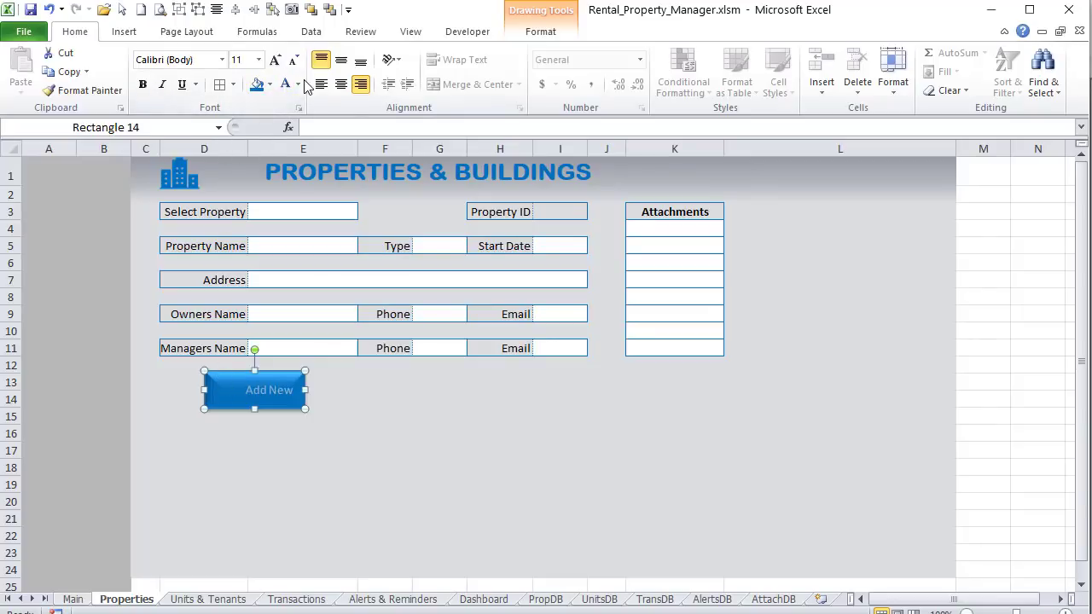
pyautogui.click(298, 85)
pyautogui.click(165, 259)
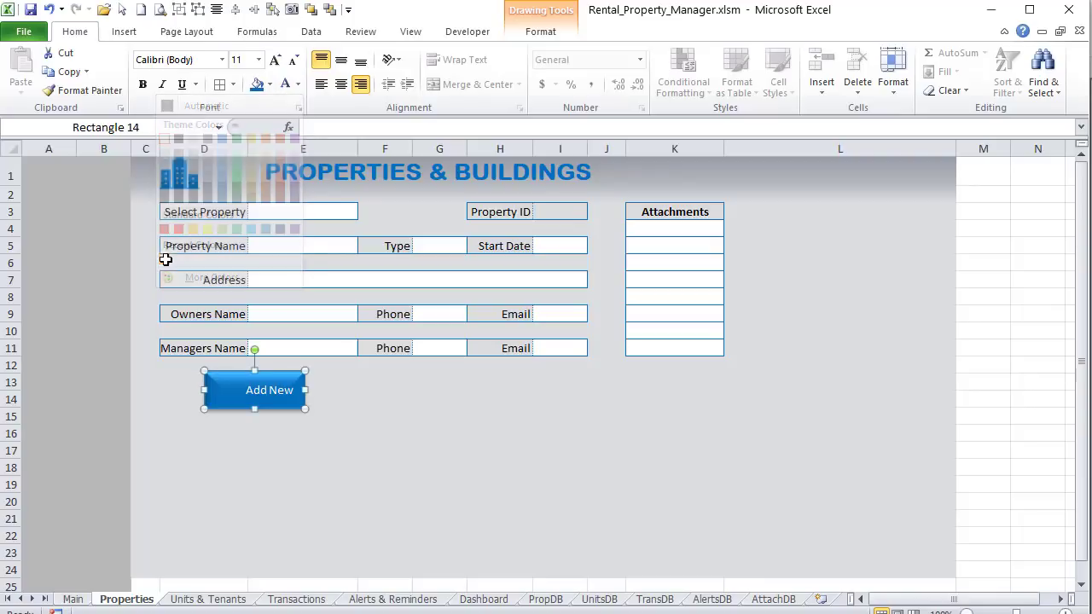
pyautogui.click(143, 87)
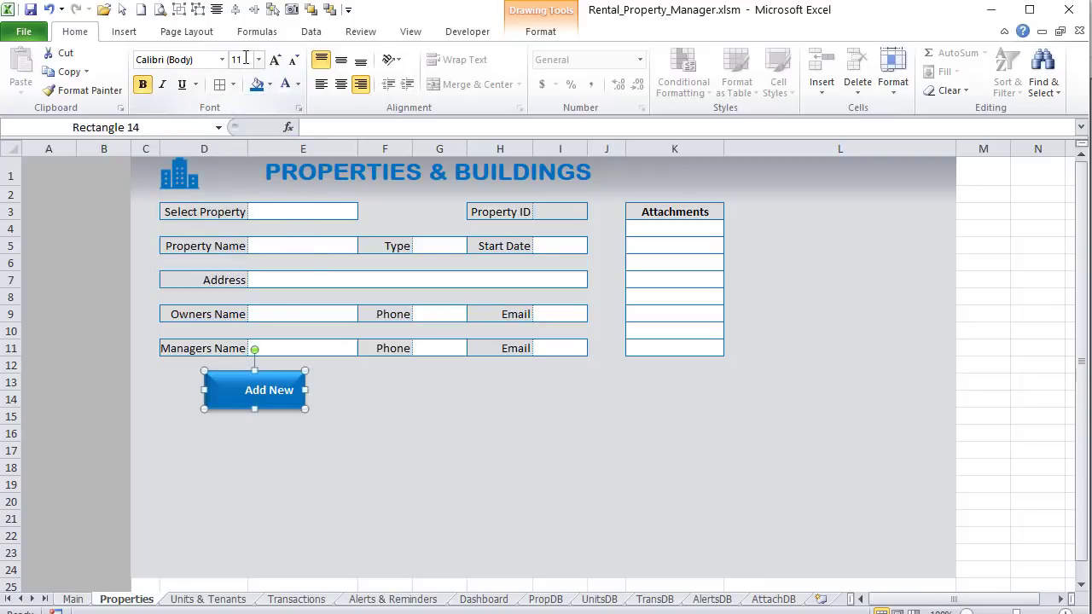
pyautogui.click(239, 60)
# Step: Make the Add New button 0.3" high and slightly narrower, with its label vertically centered
pyautogui.click(539, 30)
pyautogui.click(928, 60)
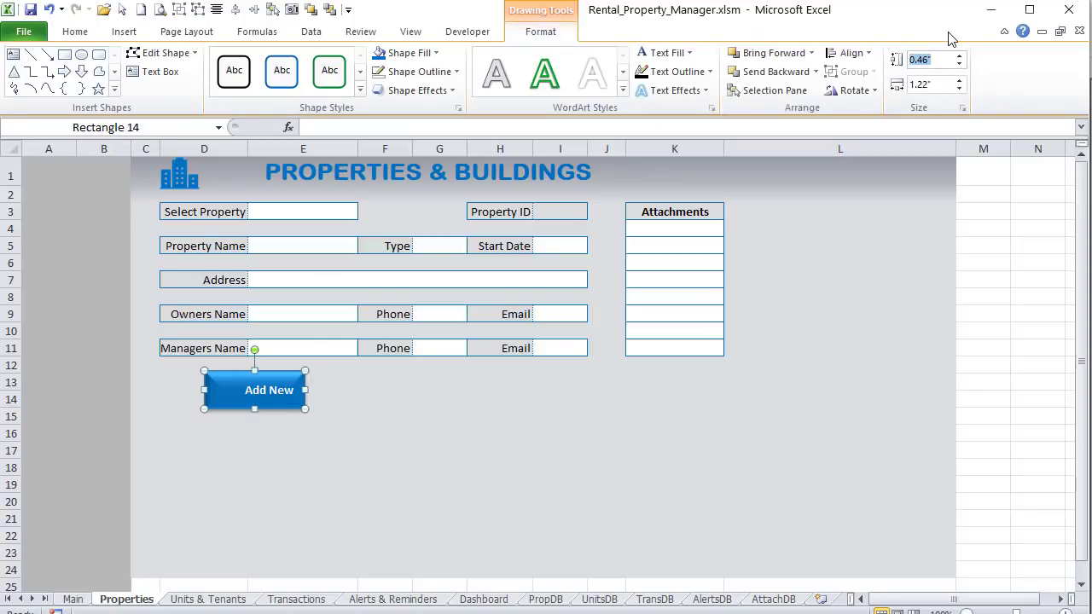
pyautogui.write('0.3')
pyautogui.press('Return')
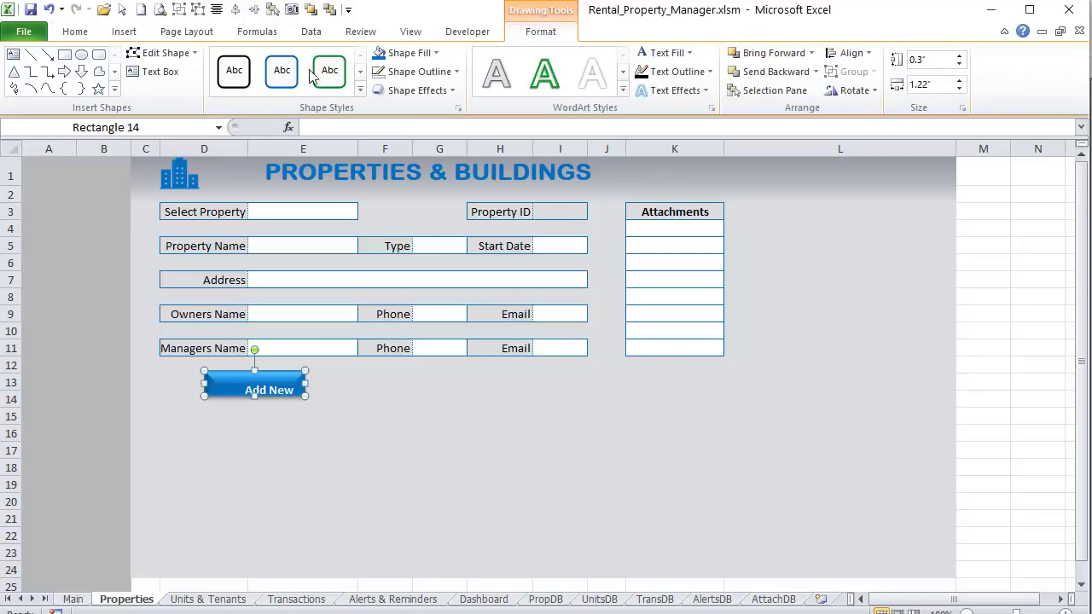
pyautogui.click(74, 34)
pyautogui.click(341, 60)
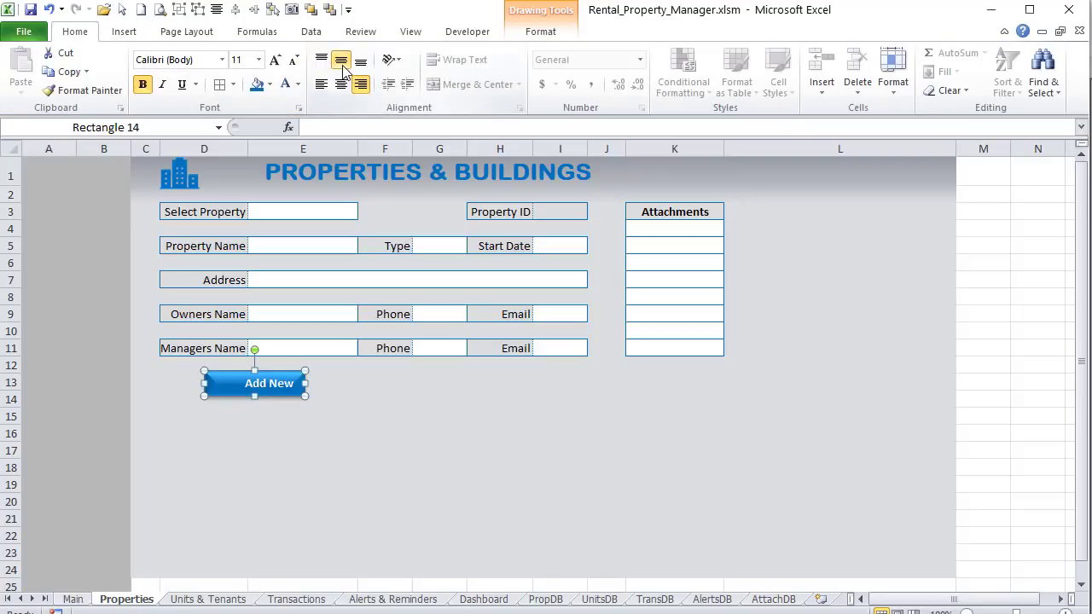
pyautogui.moveTo(300, 383); pyautogui.dragTo(296, 382)
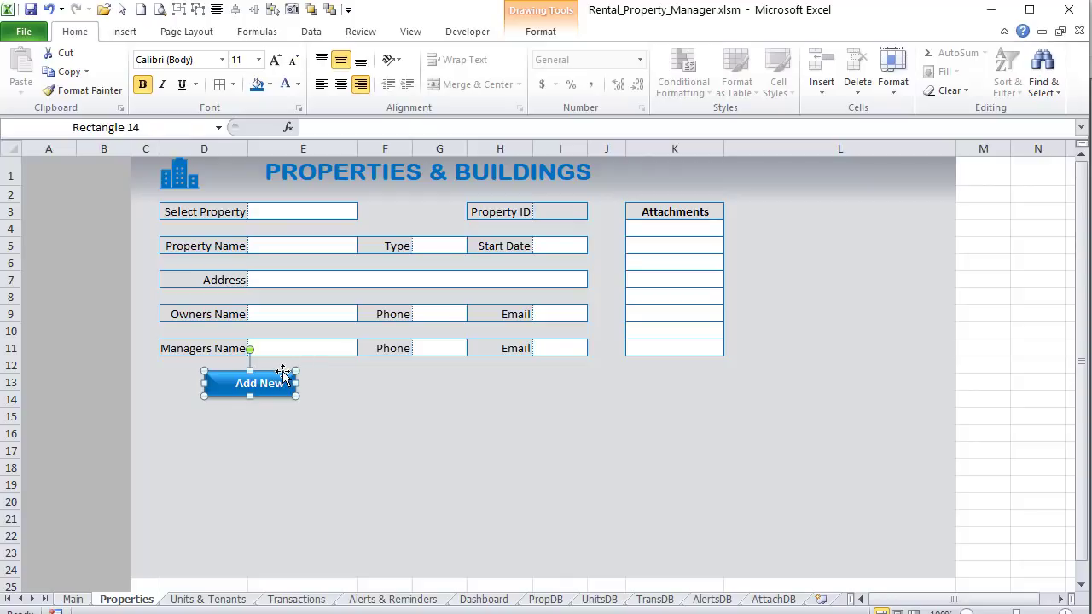
# Step: Duplicate the Add New button beside the original and relabel the copy "Update"
pyautogui.keyDown('ctrl'); pyautogui.moveTo(282, 373); pyautogui.dragTo(384, 375); pyautogui.keyUp('ctrl')
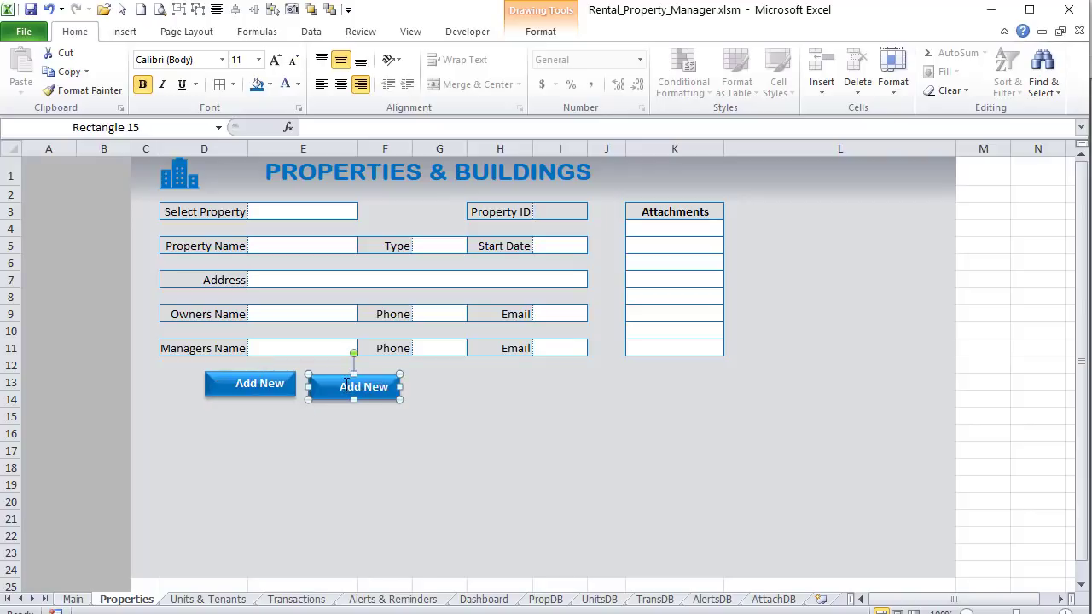
pyautogui.tripleClick(345, 382)
pyautogui.write('Upd')
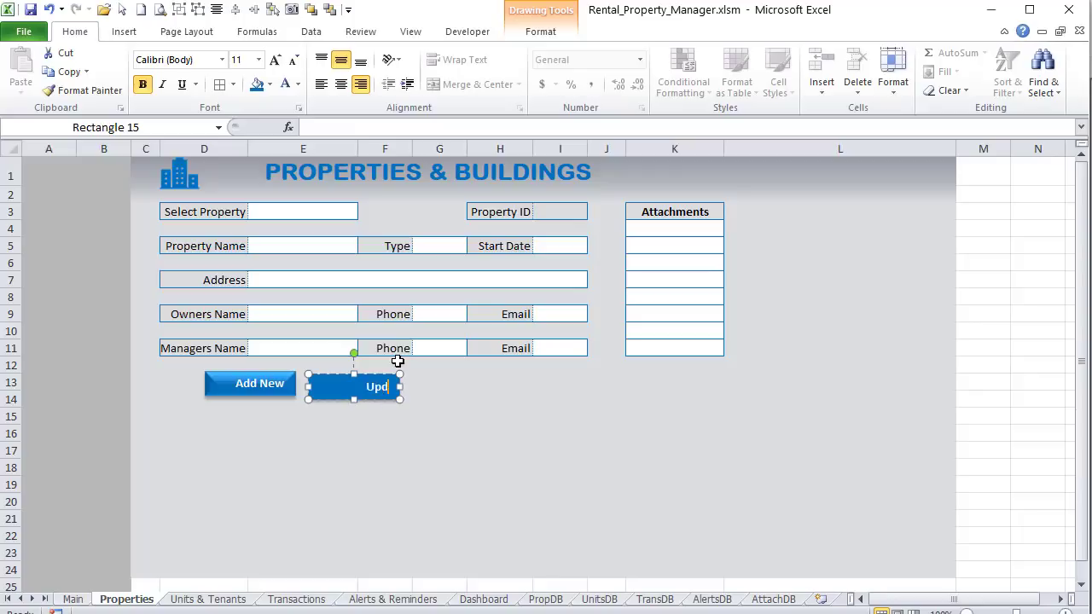
pyautogui.write('ate')
# Step: Duplicate the Update button, relabel the copy "Delete" and place it beside Update in the same row
pyautogui.moveTo(383, 374); pyautogui.dragTo(512, 388)
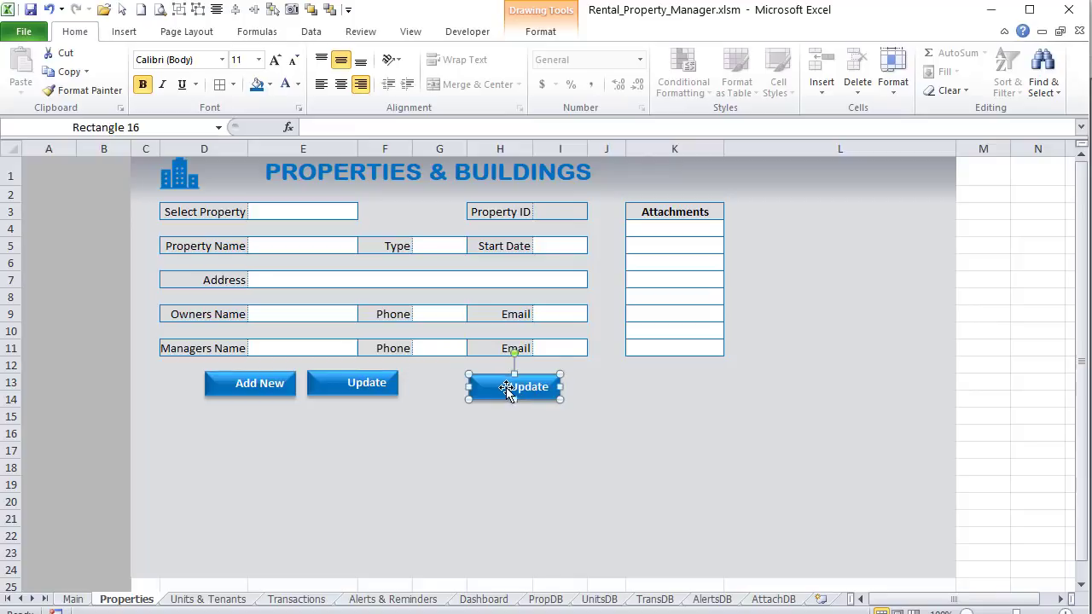
pyautogui.doubleClick(511, 386)
pyautogui.write('Da')
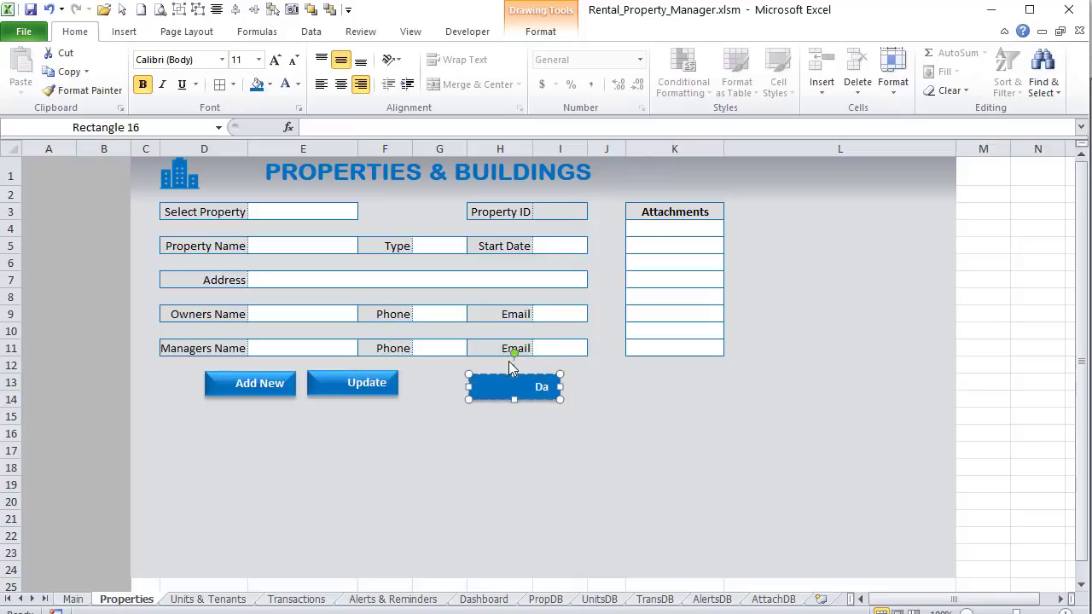
pyautogui.write('lete')
pyautogui.moveTo(476, 375); pyautogui.dragTo(433, 372)
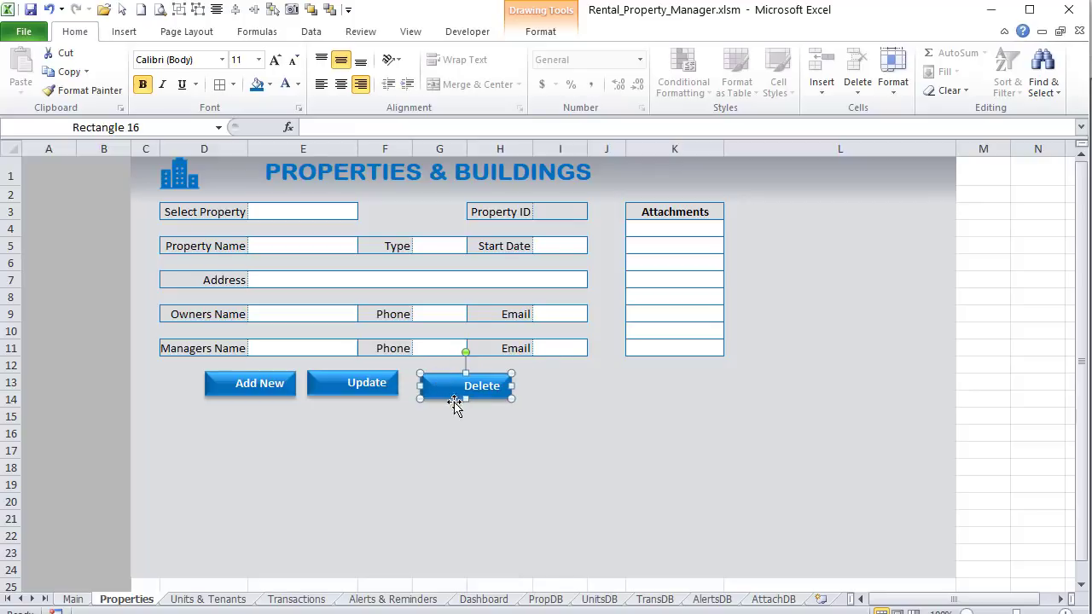
# Step: Duplicate the Delete button, relabel the copy "Save" and place it in a second row just below Update
pyautogui.click(328, 377)
pyautogui.click(248, 382)
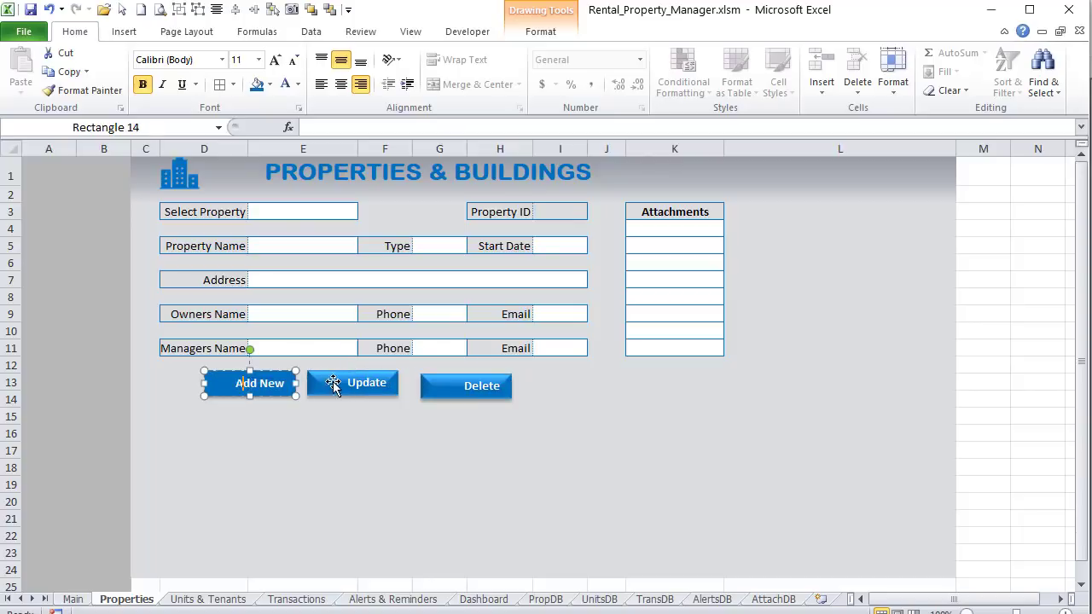
pyautogui.click(425, 383)
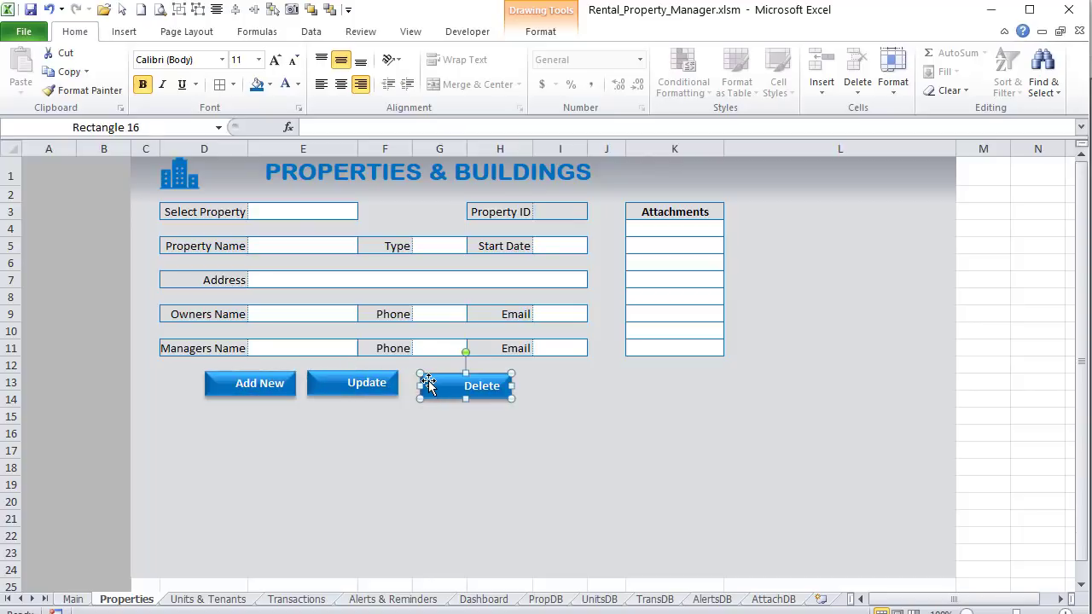
pyautogui.keyDown('ctrl'); pyautogui.moveTo(428, 384); pyautogui.dragTo(444, 394); pyautogui.keyUp('ctrl')
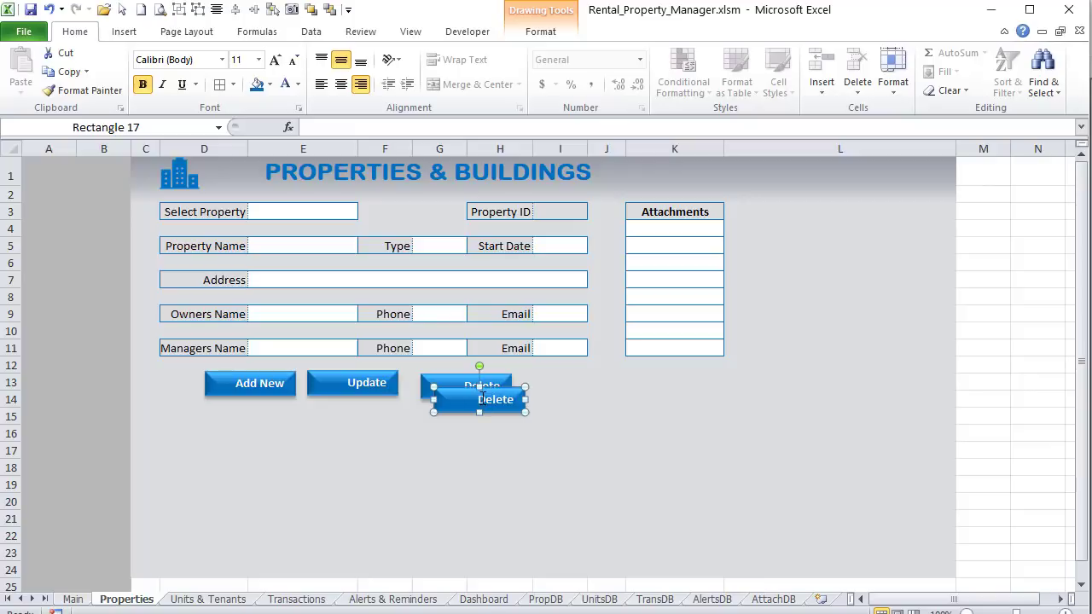
pyautogui.write('Save')
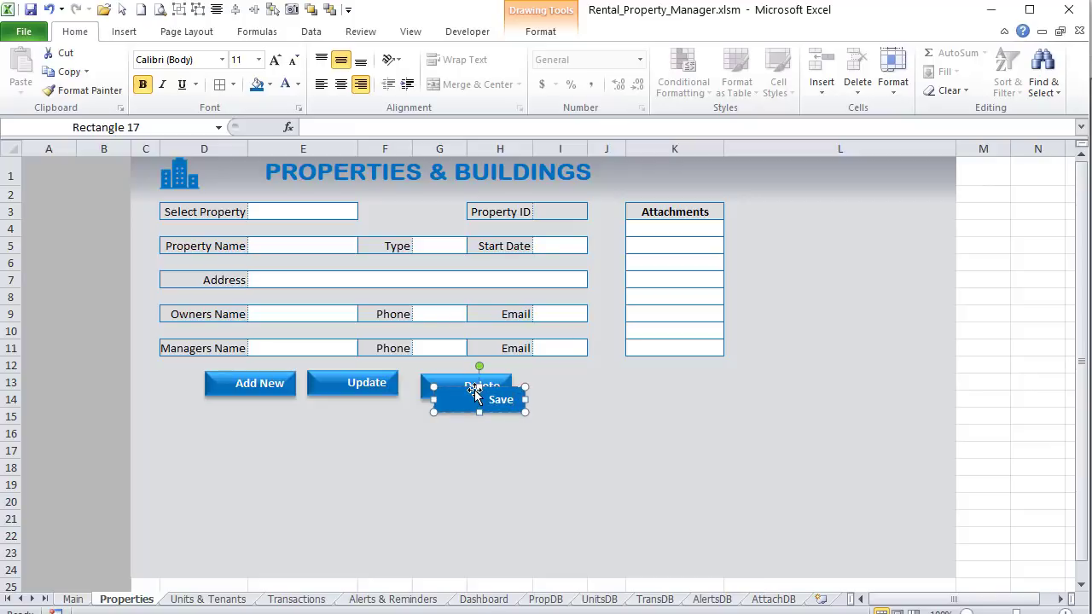
pyautogui.moveTo(497, 397); pyautogui.dragTo(351, 416)
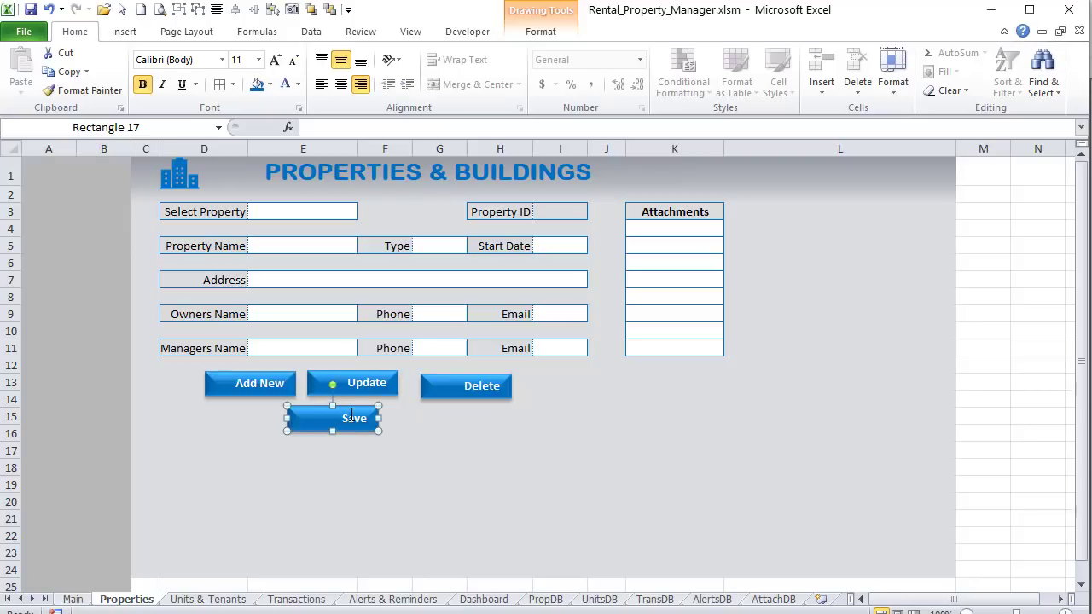
# Step: Duplicate the Save button, place the copy beside it below Delete and relabel it "Cancel"
pyautogui.hotkey('ctrl', 'v')
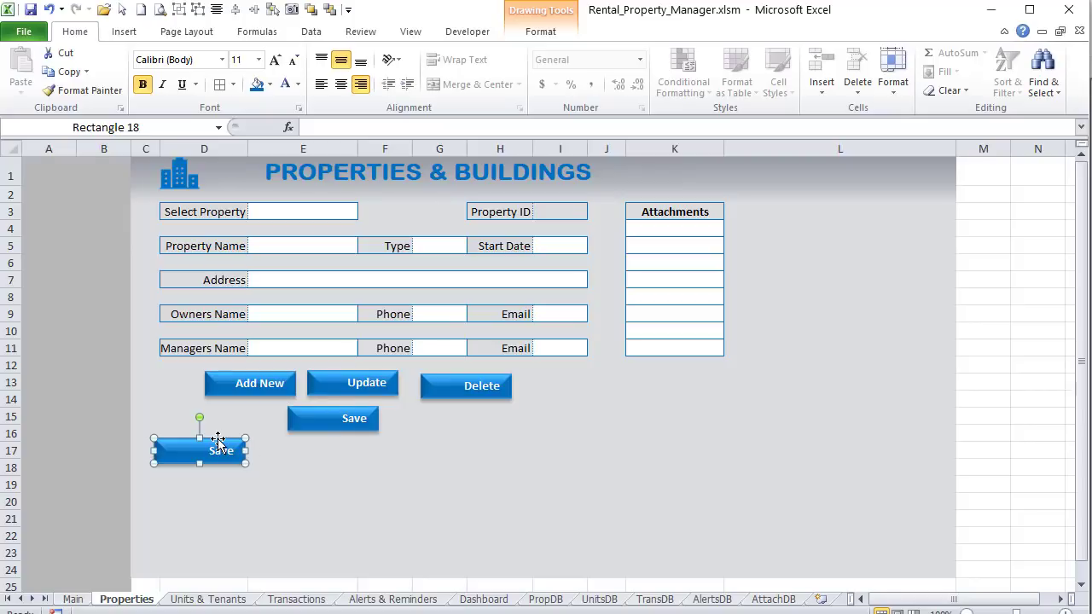
pyautogui.moveTo(217, 438); pyautogui.dragTo(460, 409)
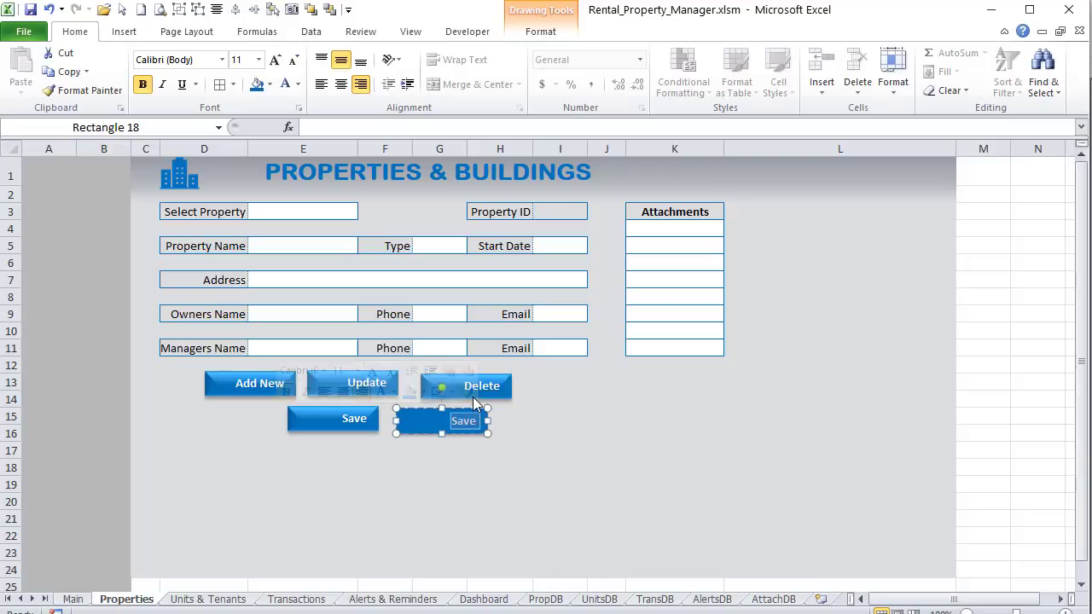
pyautogui.write('Cancel')
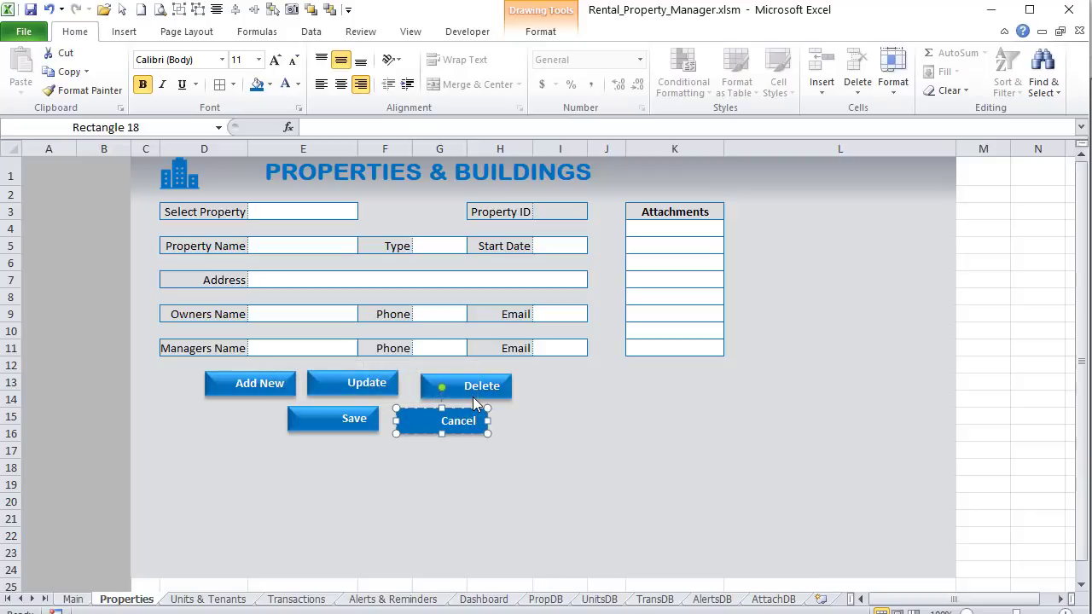
# Step: Duplicate the Cancel button and place the copy beside it in the second button row
pyautogui.click(452, 412)
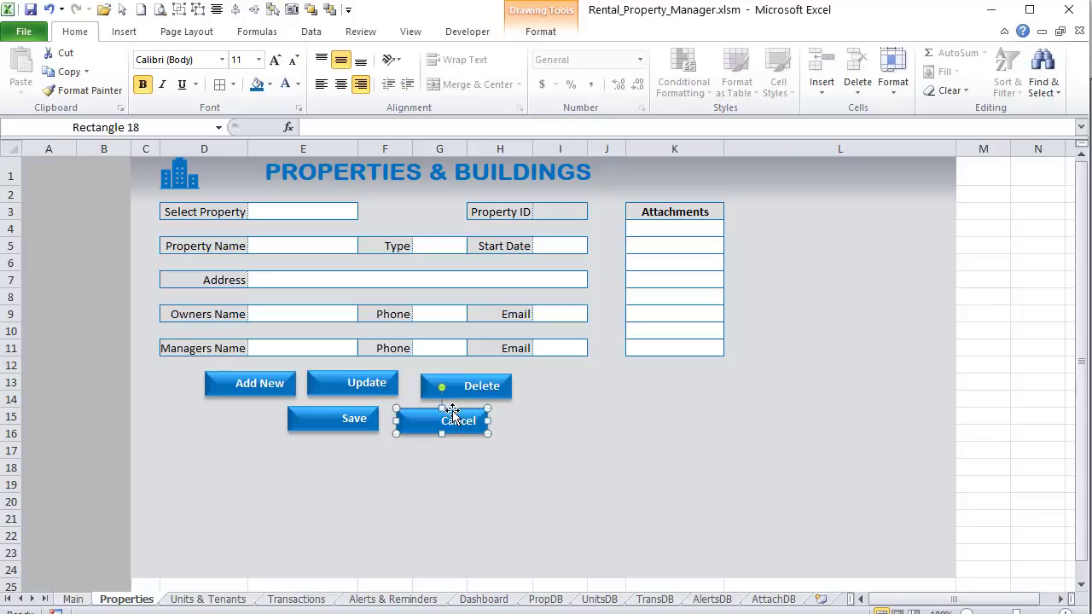
pyautogui.moveTo(452, 413); pyautogui.dragTo(556, 418)
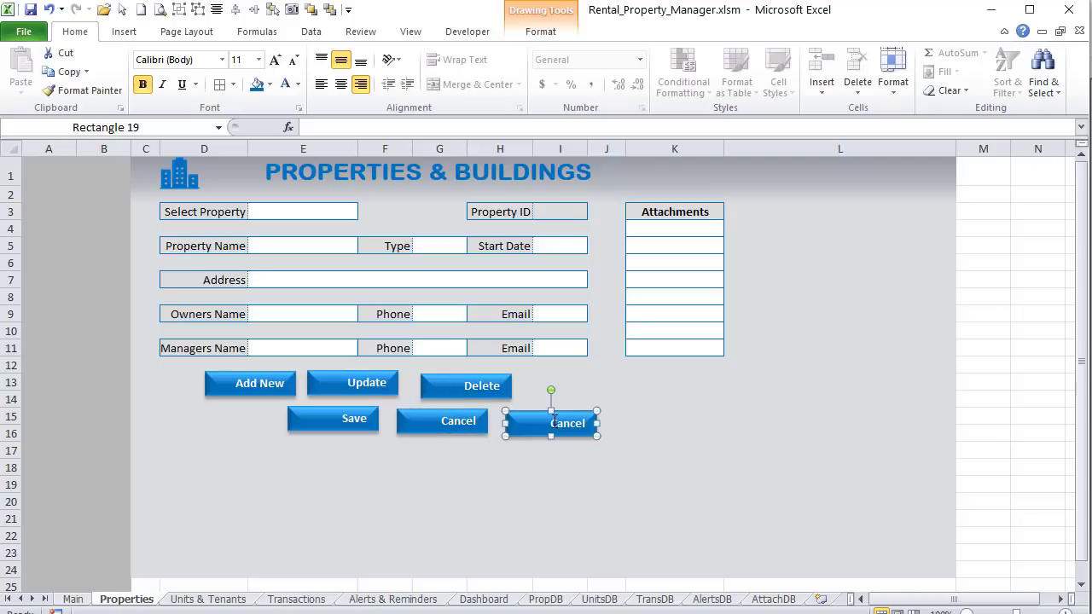
# Step: Relabel the duplicate Cancel button as "Add Attach." and place it just below the Attachments table
pyautogui.doubleClick(554, 418)
pyautogui.write('Add A')
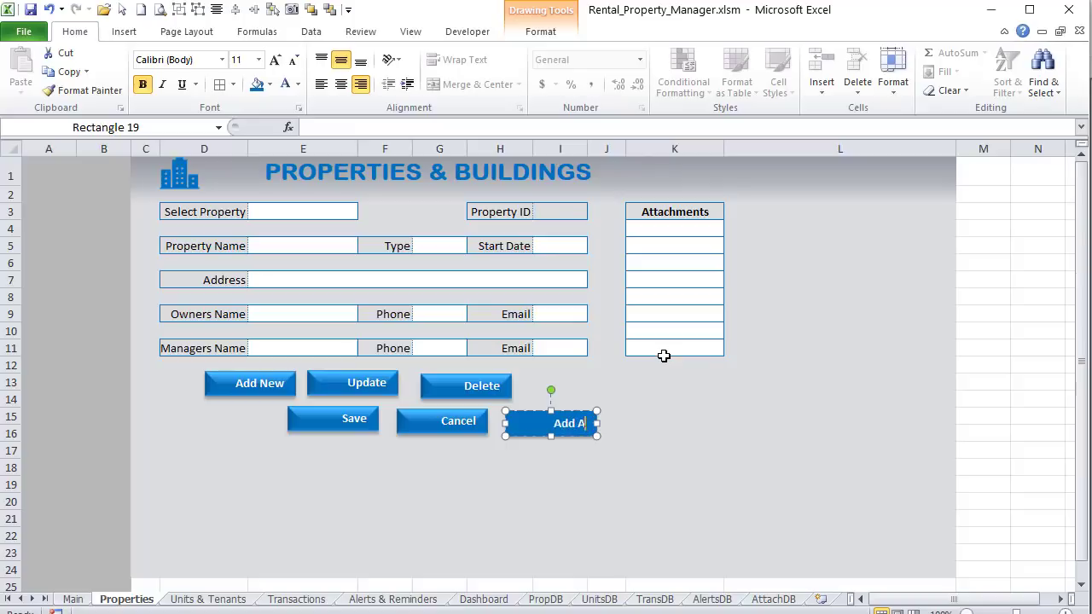
pyautogui.write('ttach.')
pyautogui.moveTo(579, 412); pyautogui.dragTo(695, 368)
pyautogui.click(674, 416)
# Step: Nudge the Save button level with Cancel and the Delete button level with Update
pyautogui.click(310, 425)
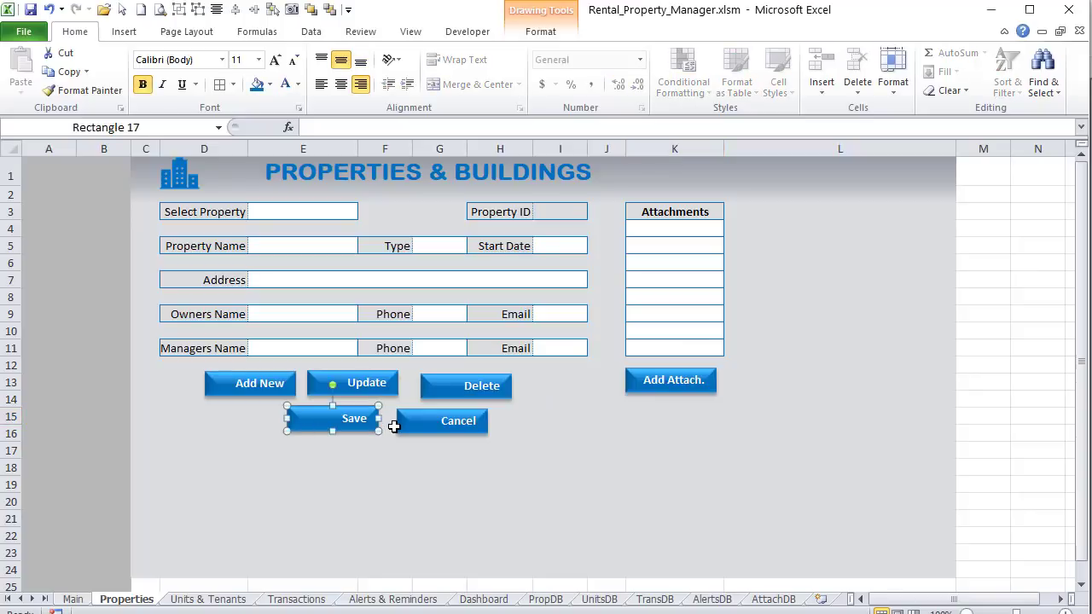
pyautogui.click(394, 428)
pyautogui.click(324, 419)
pyautogui.moveTo(383, 428); pyautogui.dragTo(385, 431)
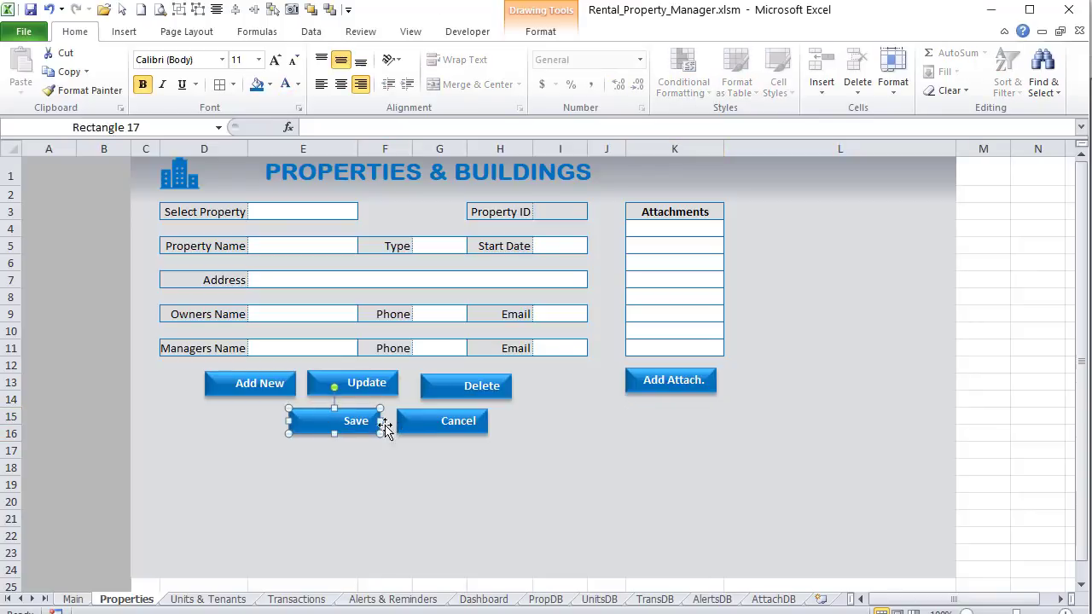
pyautogui.click(416, 426)
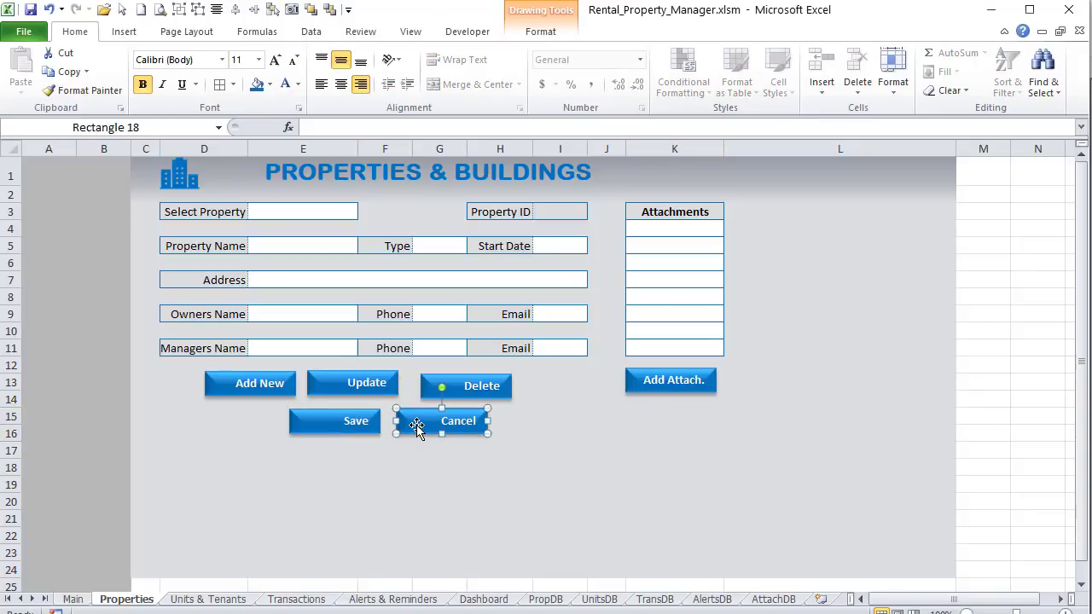
pyautogui.click(264, 375)
pyautogui.click(331, 373)
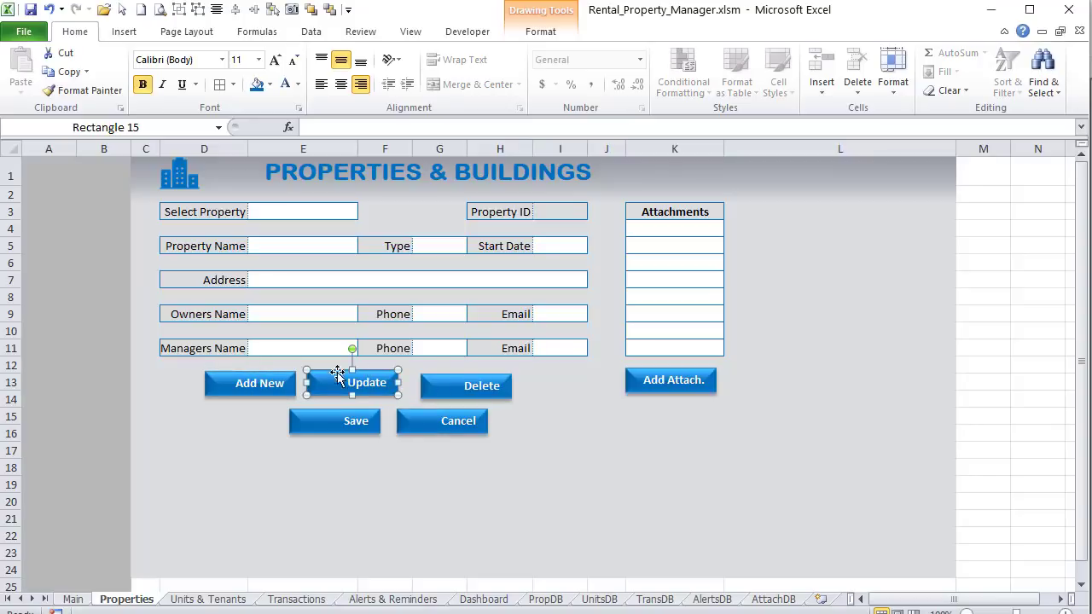
pyautogui.click(436, 375)
pyautogui.moveTo(436, 375); pyautogui.dragTo(431, 371)
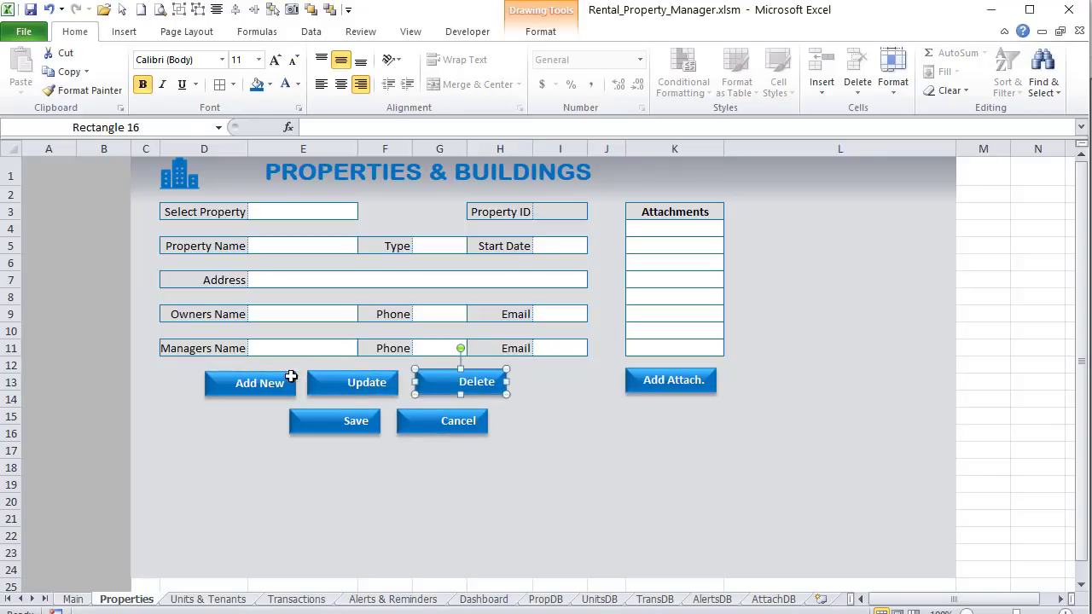
# Step: Set the width of the Add New, Update and Delete buttons to 1"
pyautogui.keyDown('ctrl'); pyautogui.click(233, 375); pyautogui.keyUp('ctrl')
pyautogui.keyDown('ctrl'); pyautogui.click(388, 381); pyautogui.keyUp('ctrl')
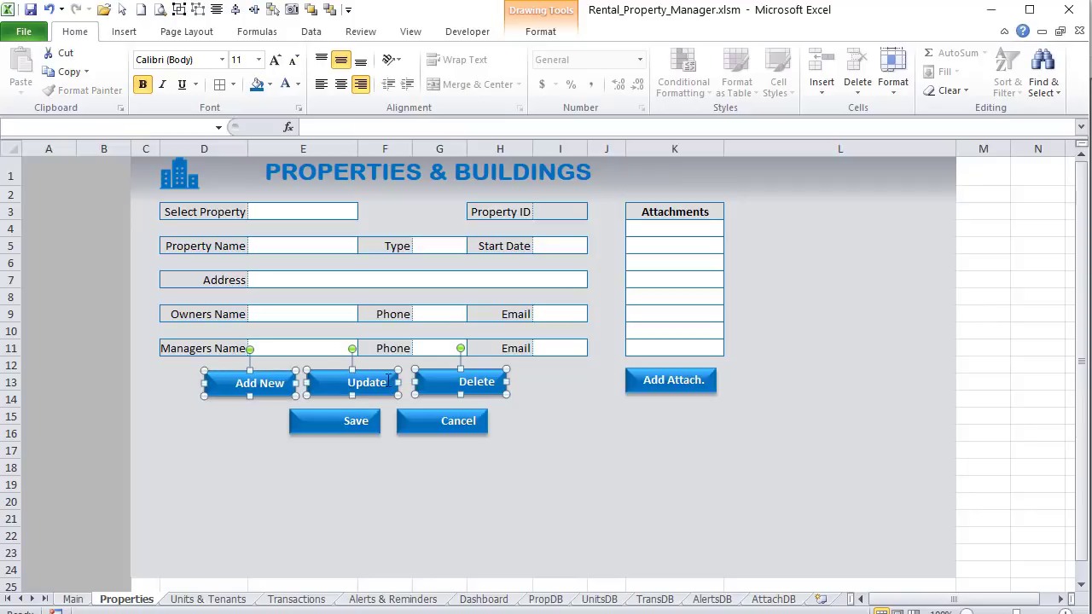
pyautogui.click(537, 34)
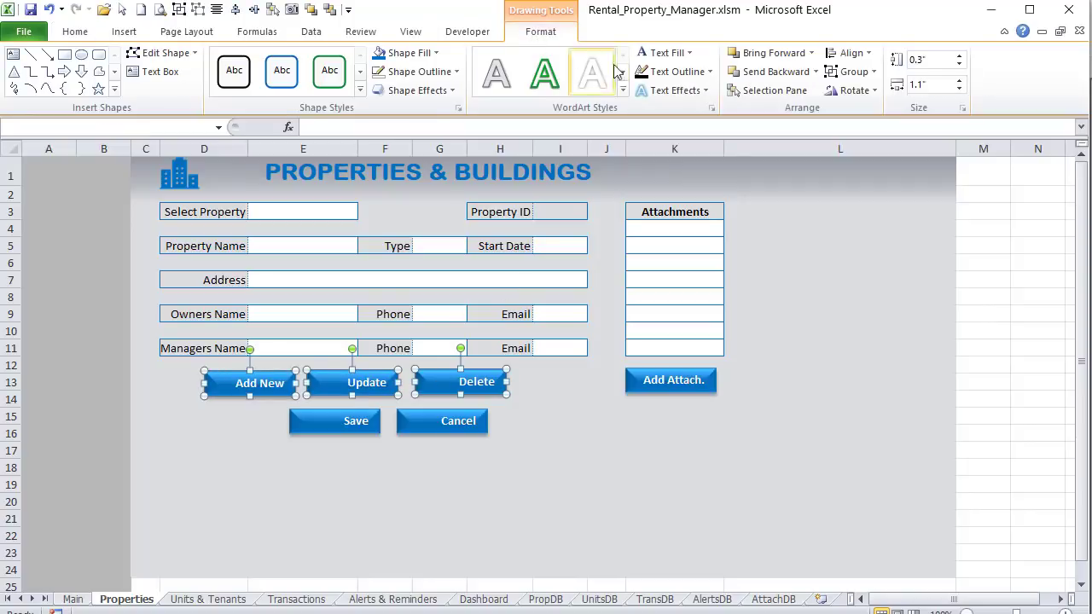
pyautogui.click(936, 79)
pyautogui.write('1')
pyautogui.press('Return')
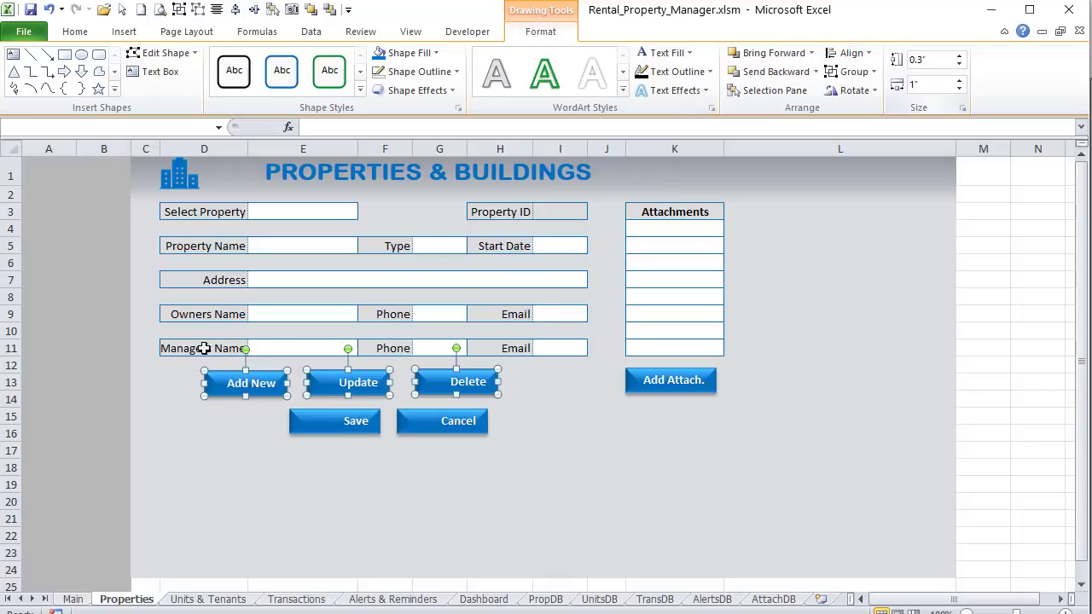
# Step: Set the width of the Save and Cancel buttons to 1"
pyautogui.click(318, 429)
pyautogui.keyDown('ctrl'); pyautogui.click(419, 421); pyautogui.keyUp('ctrl')
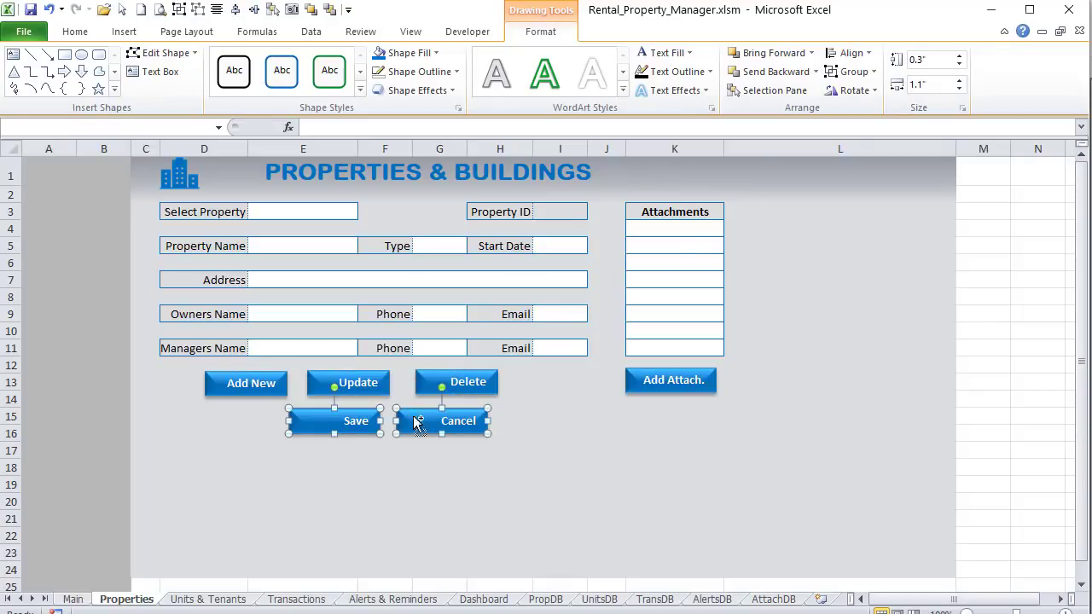
pyautogui.click(921, 86)
pyautogui.write('1')
pyautogui.press('Return')
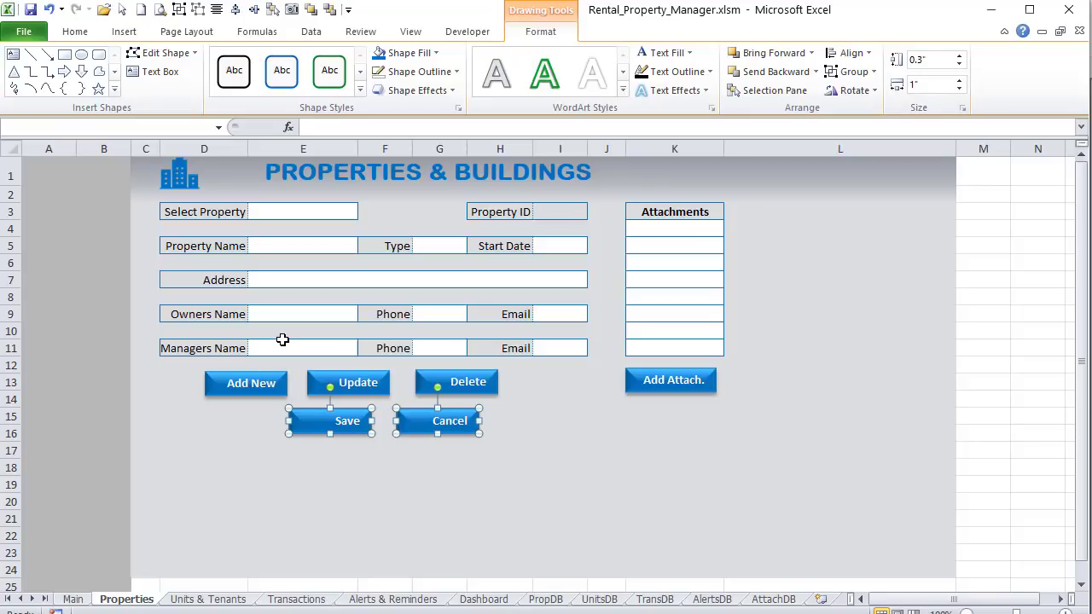
# Step: Start inserting a picture from file and browse to the Images folder in Excel4Freelancers
pyautogui.click(126, 31)
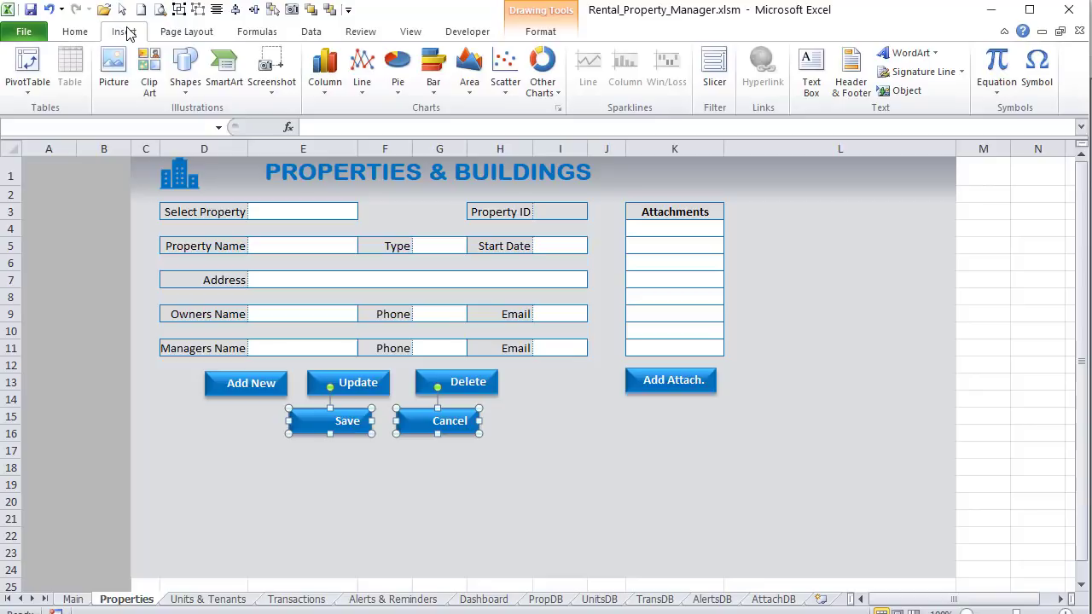
pyautogui.click(126, 67)
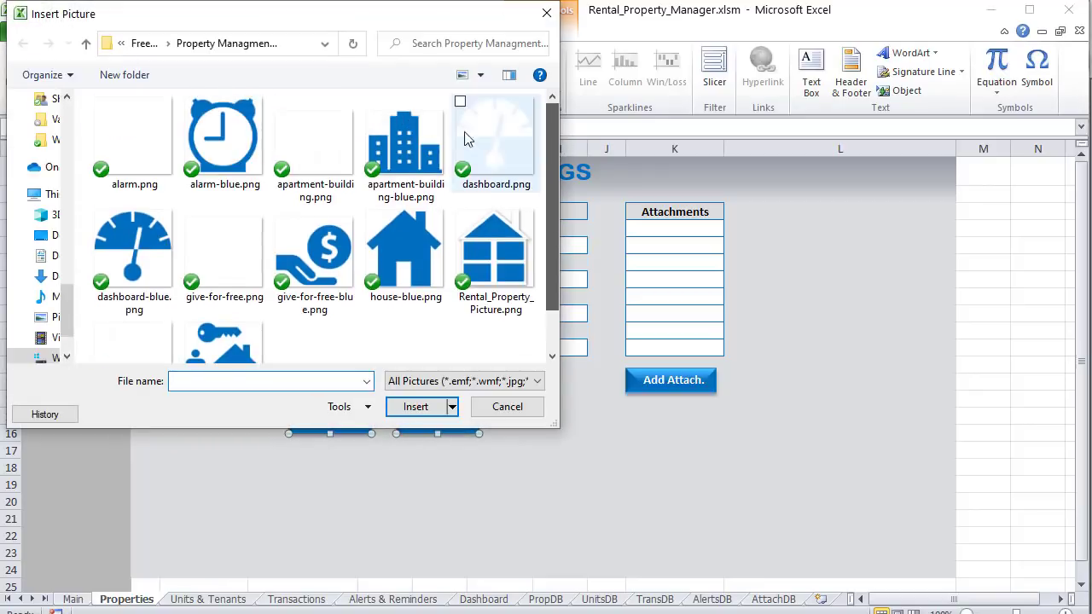
pyautogui.moveTo(72, 299); pyautogui.dragTo(71, 147)
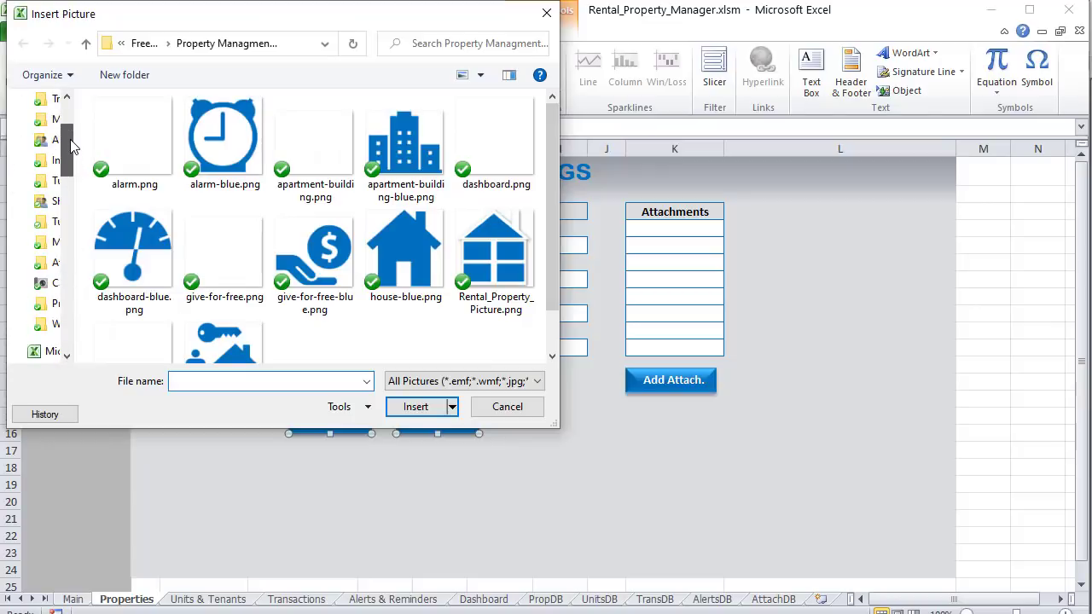
pyautogui.click(51, 159)
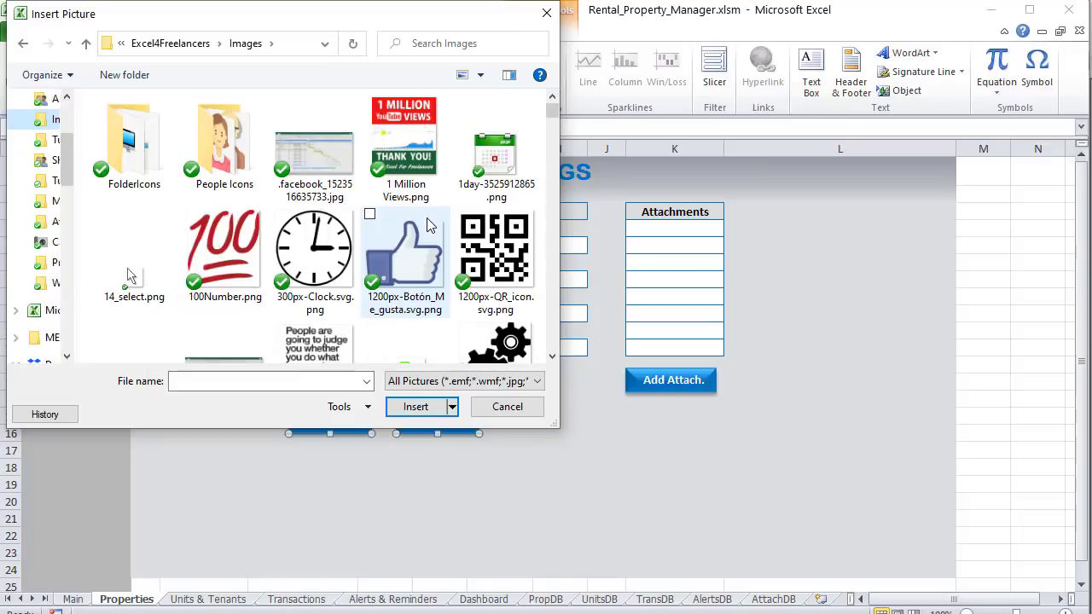
pyautogui.click(367, 239)
pyautogui.press('n')
pyautogui.press('n')
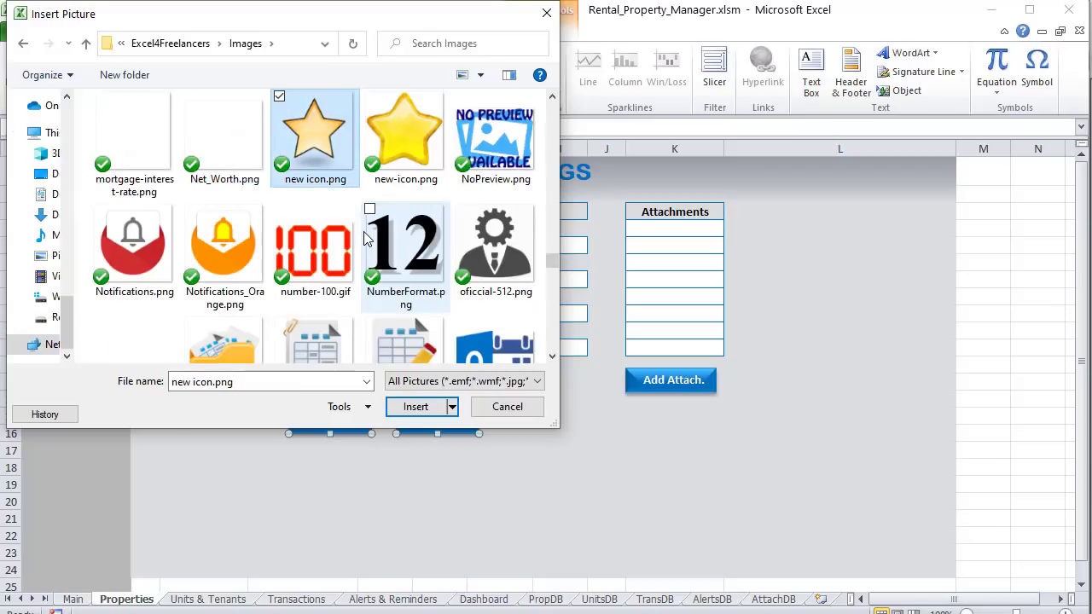
pyautogui.moveTo(552, 258); pyautogui.dragTo(550, 92)
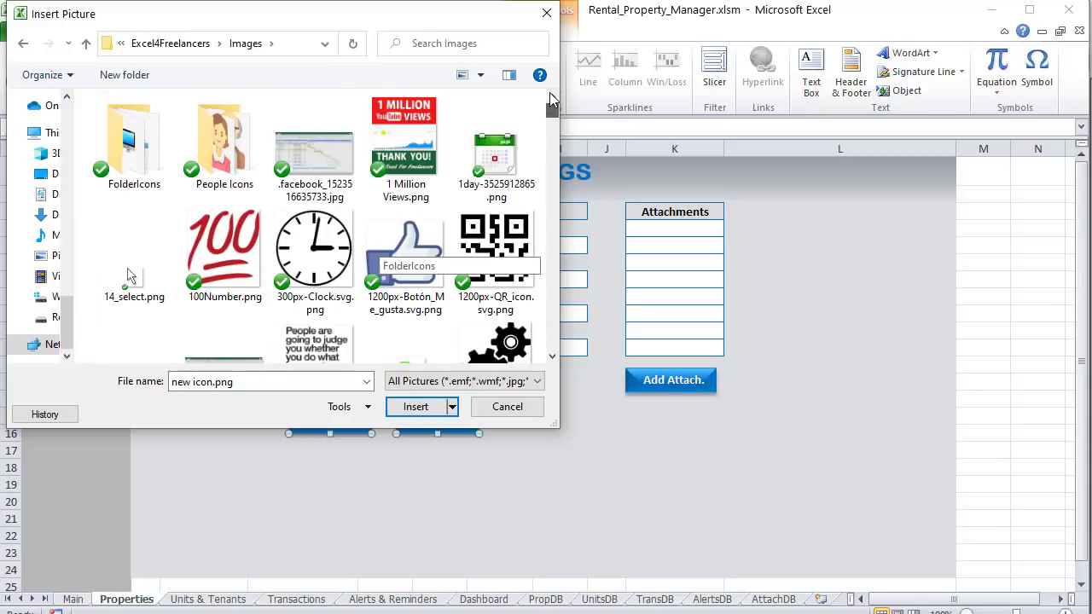
# Step: Select both add.png and Cancel__Red.png as pictures to insert
pyautogui.scroll(-2, 458, 232)
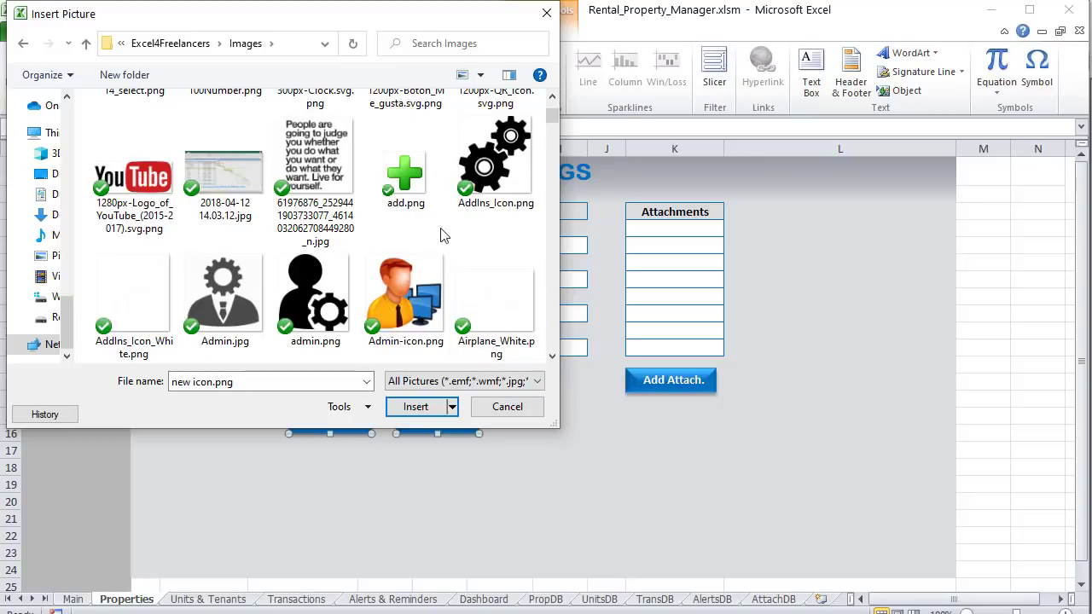
pyautogui.click(410, 177)
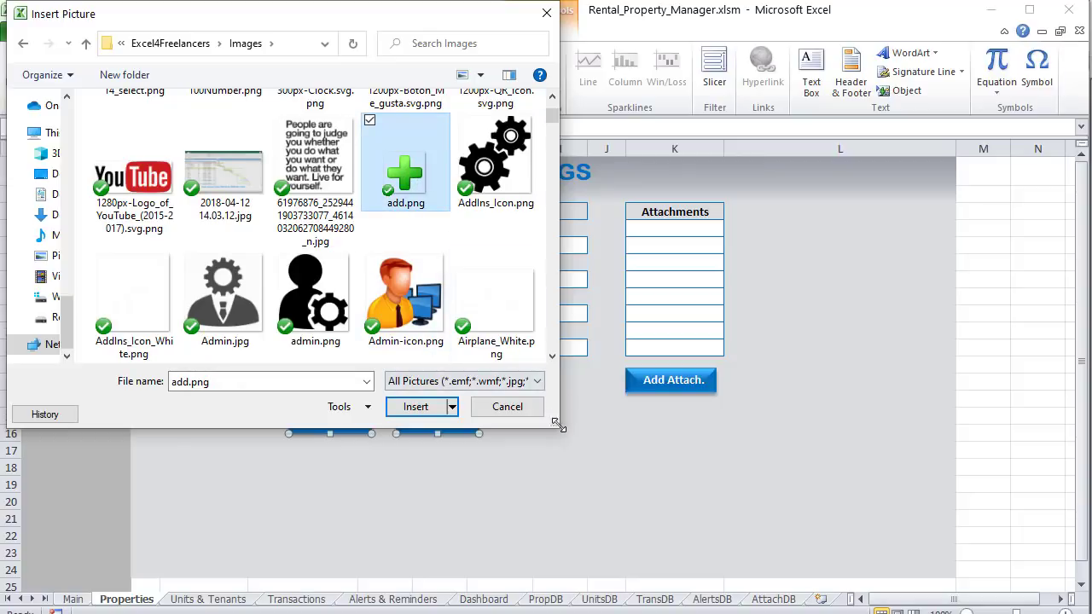
pyautogui.moveTo(559, 433); pyautogui.dragTo(840, 555)
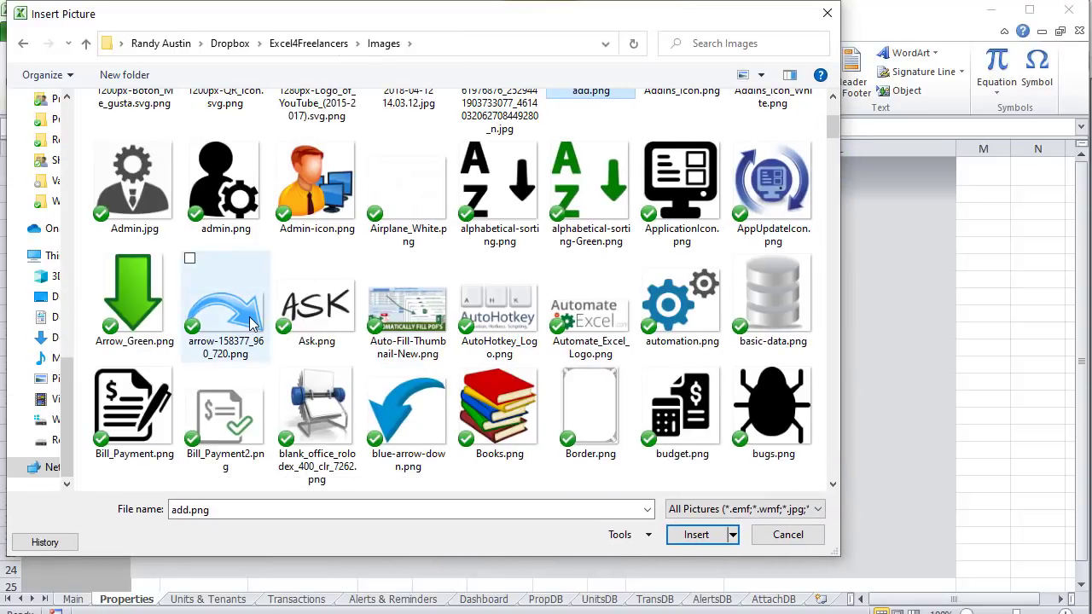
pyautogui.scroll(-3, 252, 323)
pyautogui.keyDown('ctrl'); pyautogui.click(673, 425); pyautogui.keyUp('ctrl')
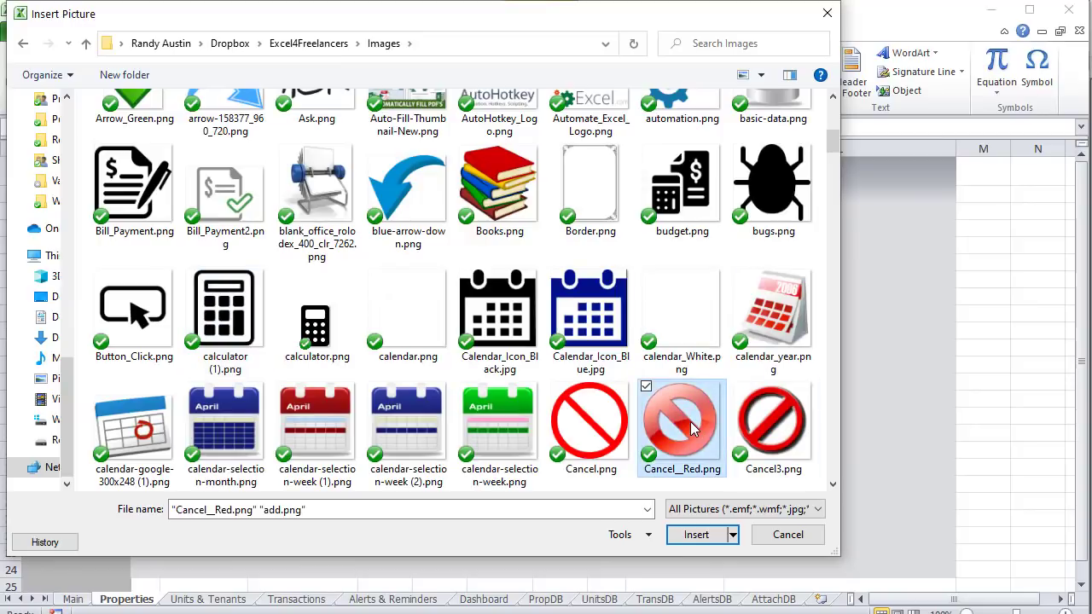
# Step: Add Check_Green_Circle.png and Delete.png to the file selection and insert all the selected pictures
pyautogui.scroll(5, 635, 337)
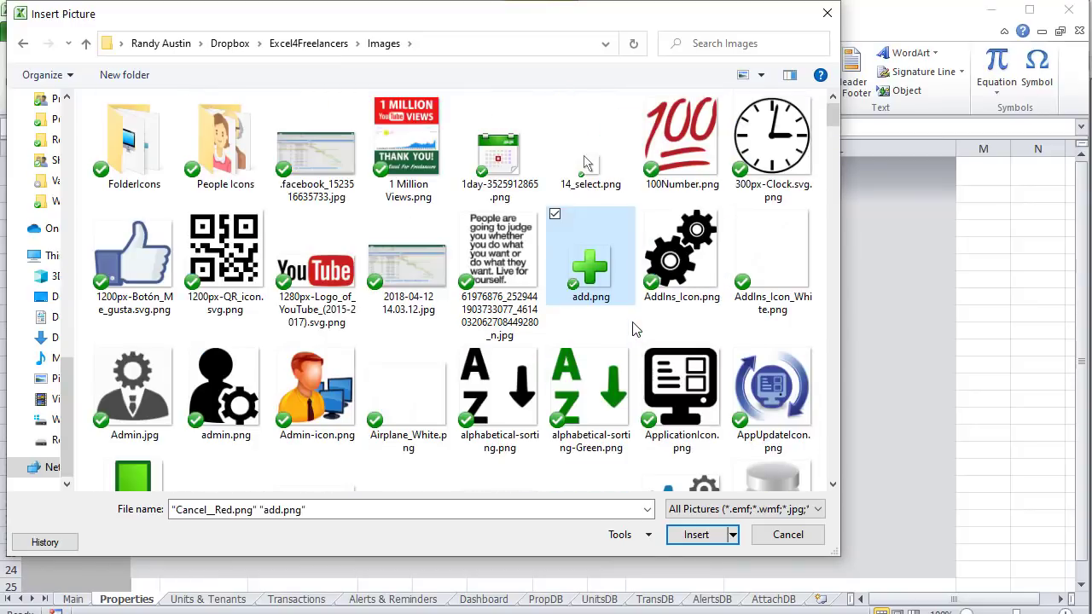
pyautogui.scroll(-2, 635, 331)
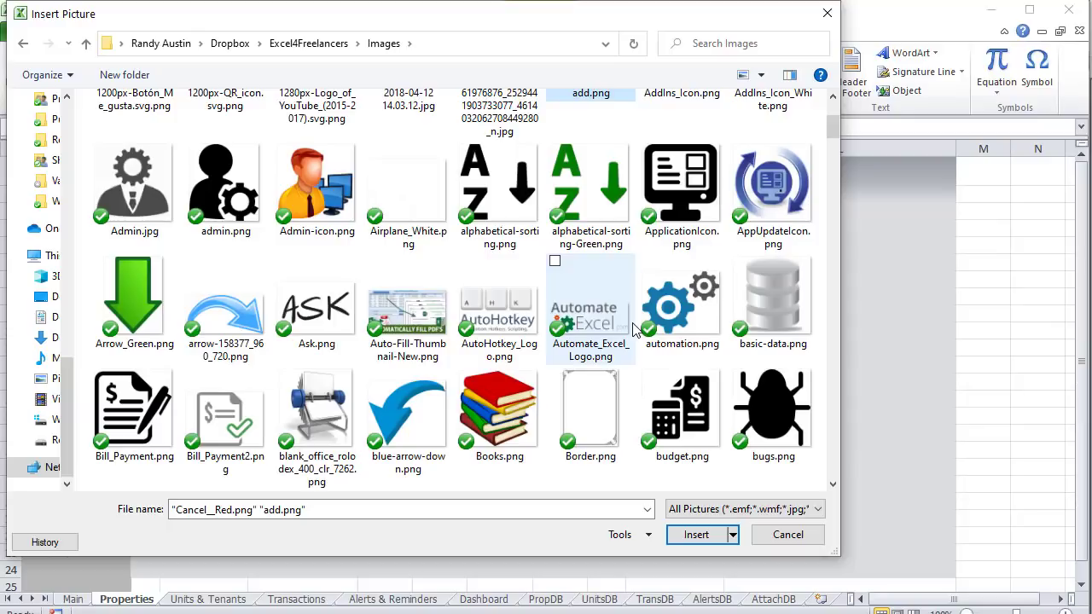
pyautogui.scroll(-4, 627, 332)
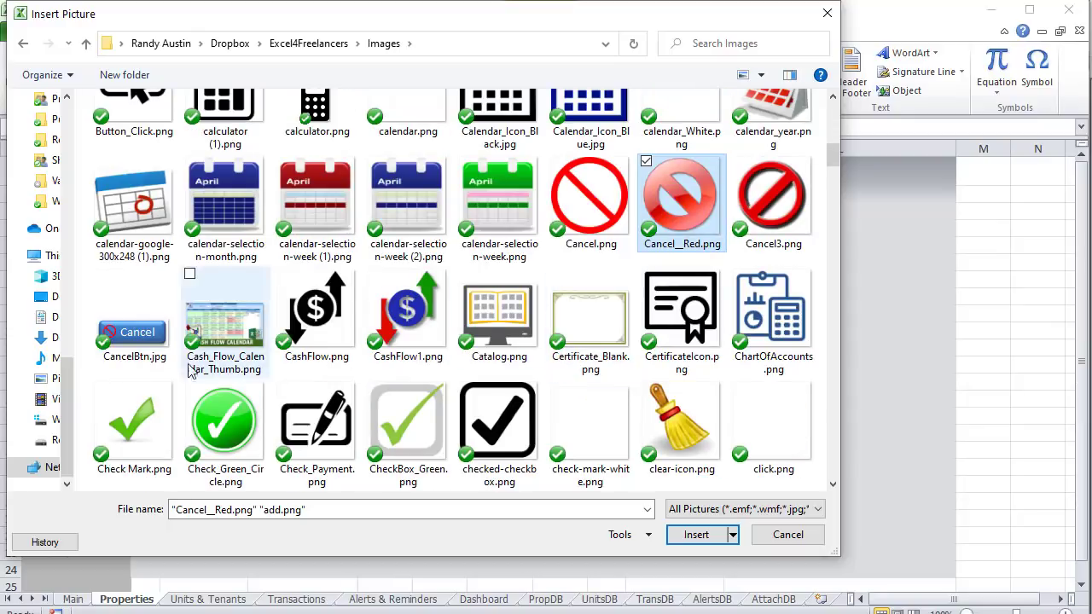
pyautogui.keyDown('ctrl'); pyautogui.click(232, 414); pyautogui.keyUp('ctrl')
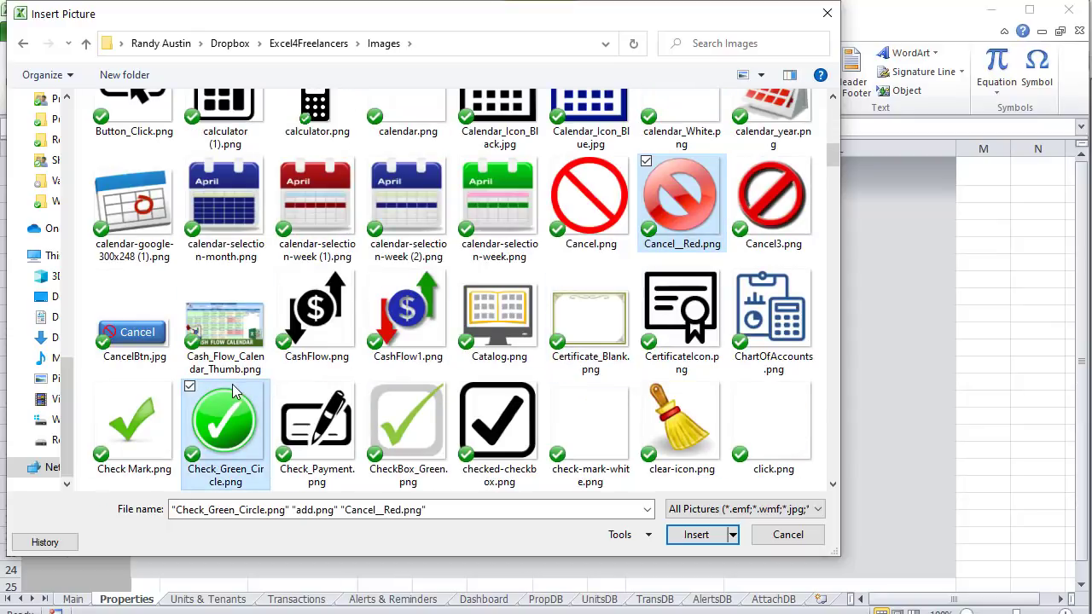
pyautogui.scroll(-6, 375, 365)
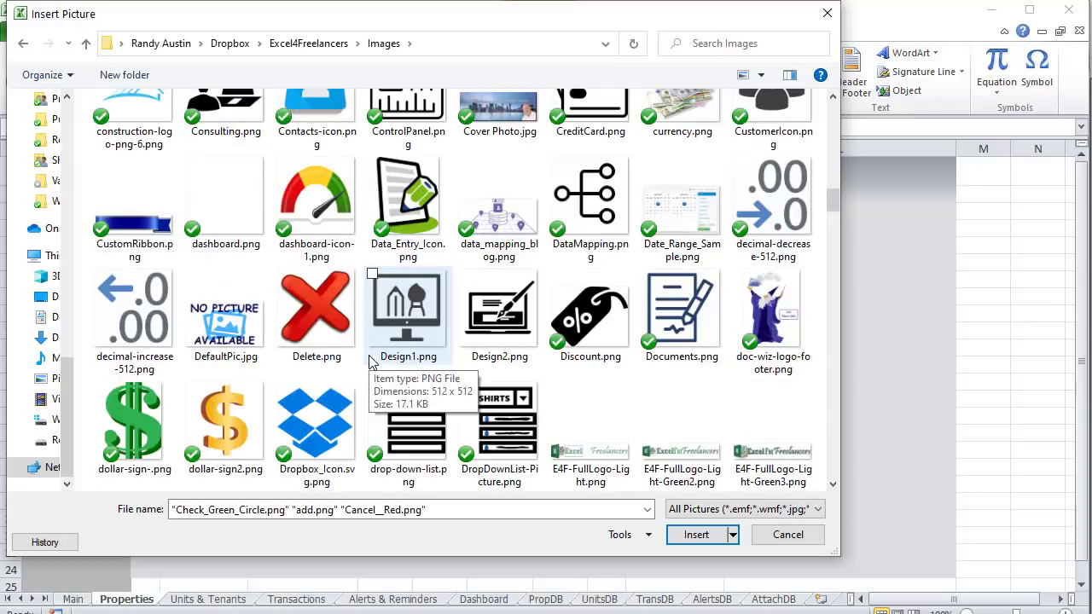
pyautogui.keyDown('ctrl'); pyautogui.click(328, 331); pyautogui.keyUp('ctrl')
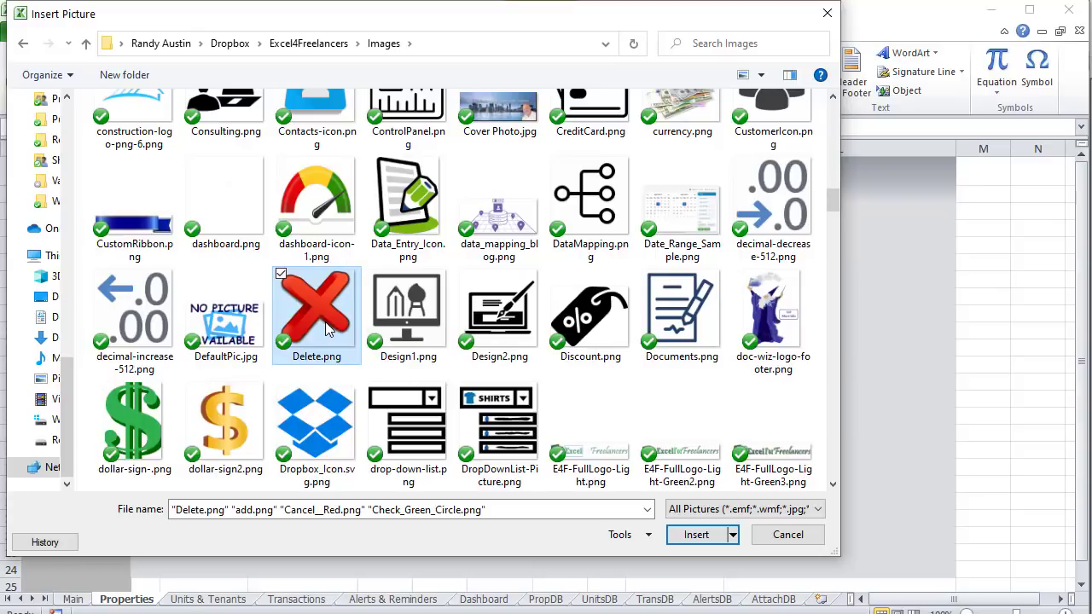
pyautogui.scroll(10, 328, 331)
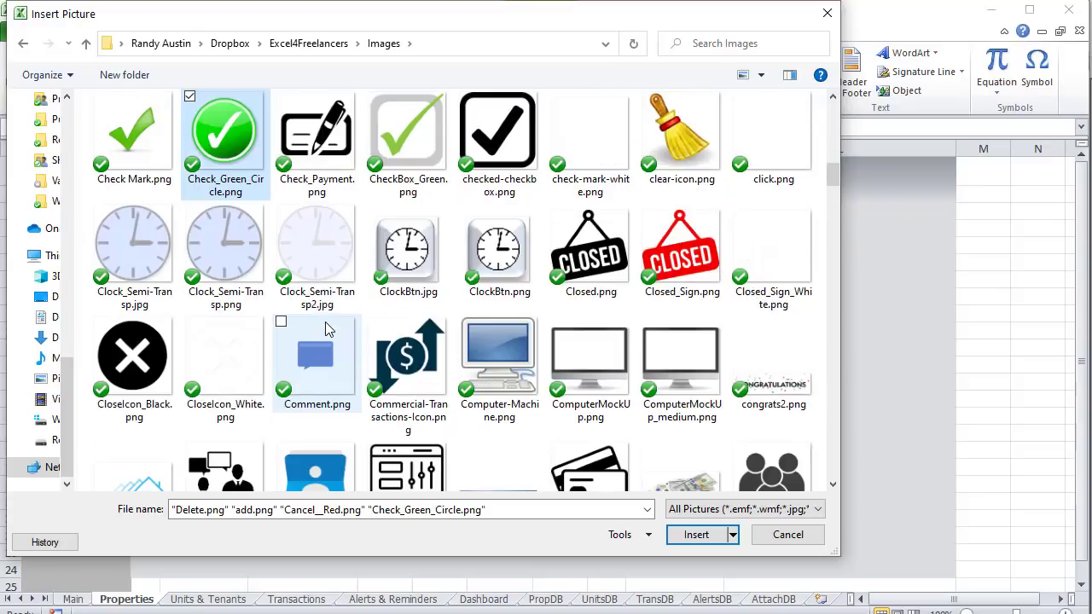
pyautogui.click(696, 534)
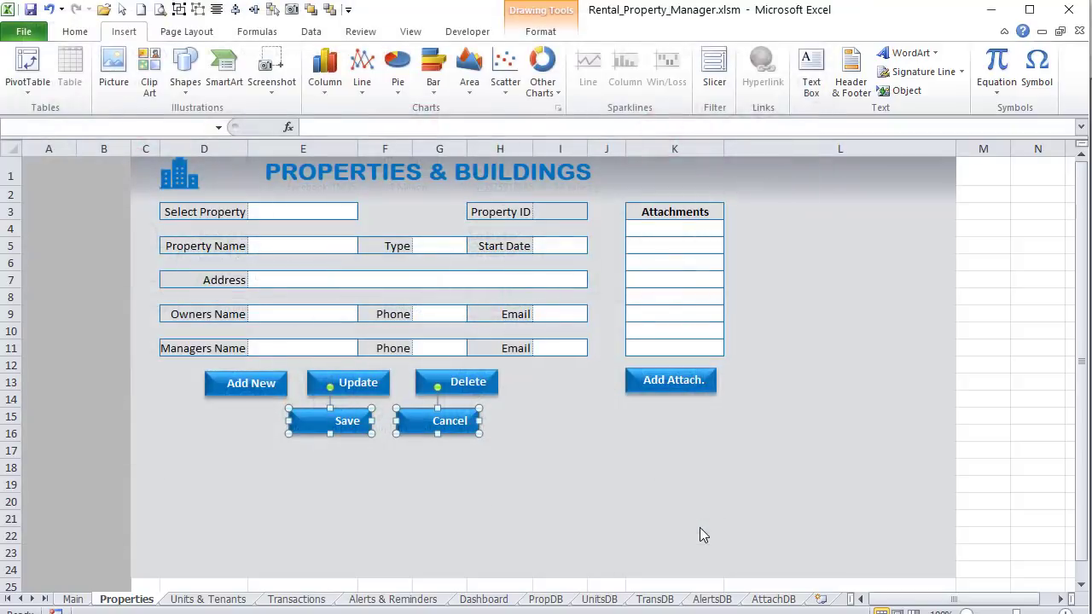
# Step: Resize all the inserted icon pictures together to a height of 0.25"
pyautogui.moveTo(626, 503); pyautogui.dragTo(614, 279)
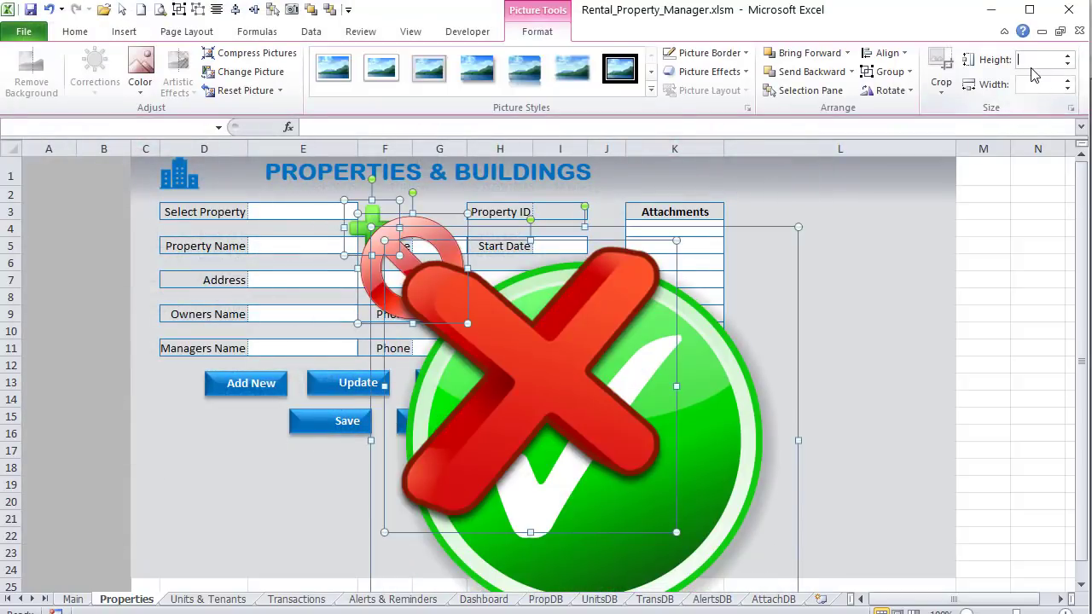
pyautogui.click(1063, 60)
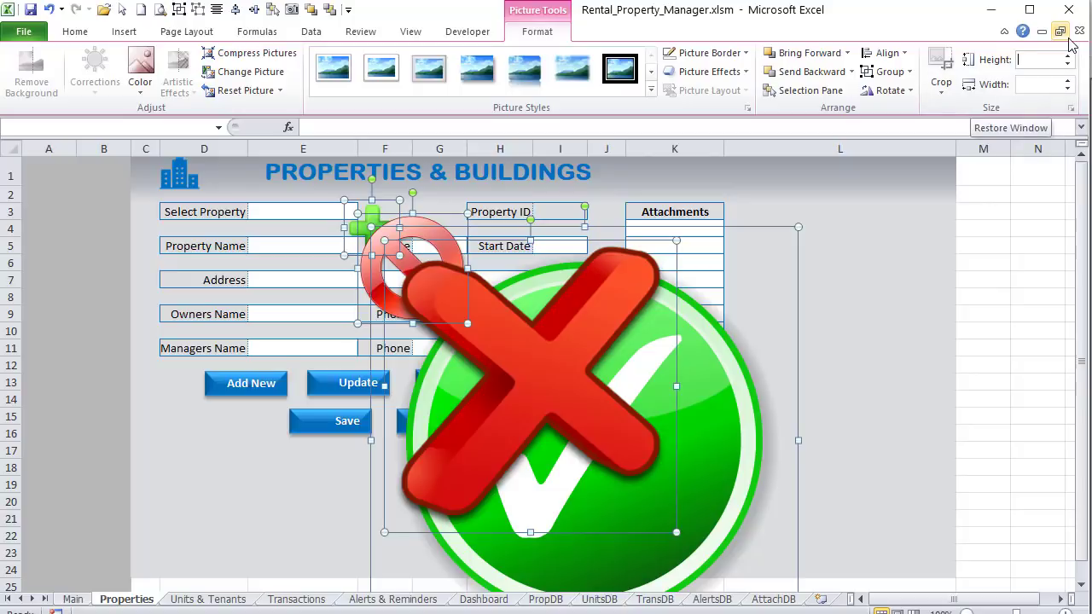
pyautogui.write('.25')
pyautogui.press('Return')
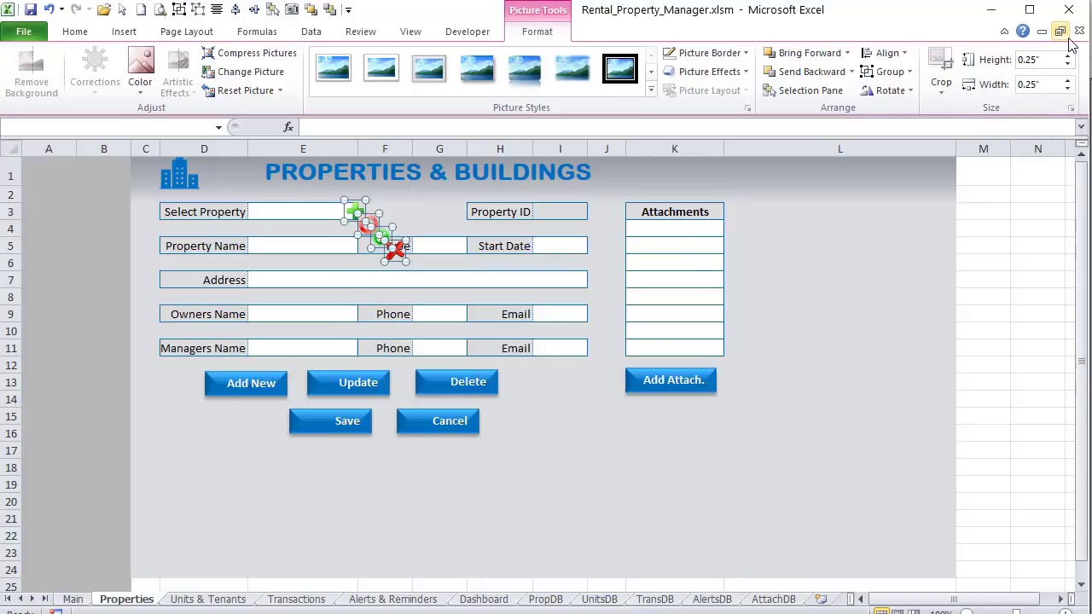
pyautogui.click(538, 412)
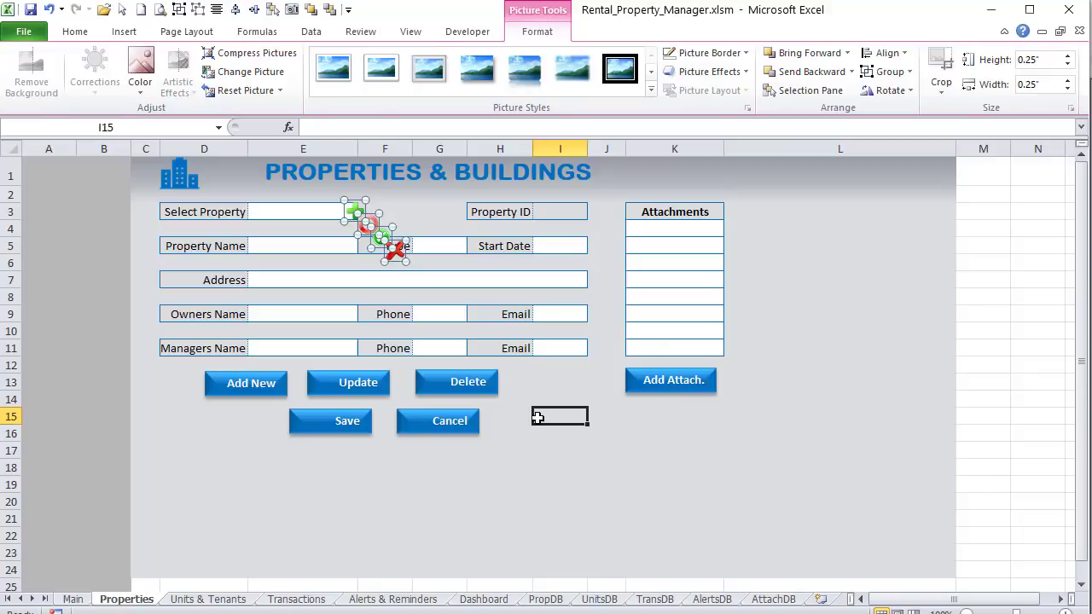
# Step: Move the green plus icon to the empty area below the Add New button and duplicate it
pyautogui.click(353, 214)
pyautogui.moveTo(354, 213); pyautogui.dragTo(195, 441)
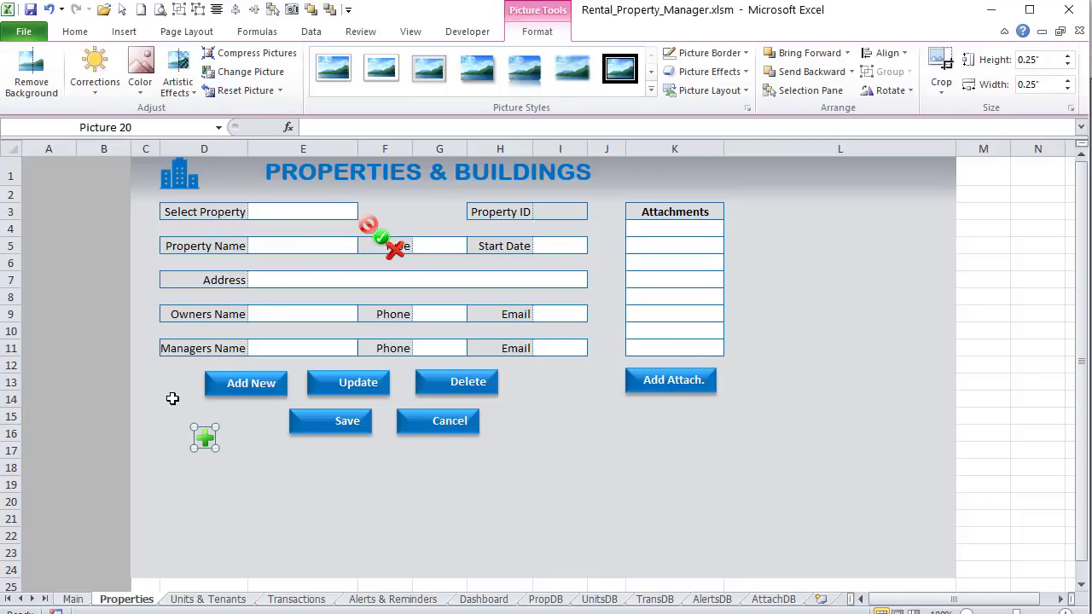
pyautogui.hotkey('ctrl', 'd')
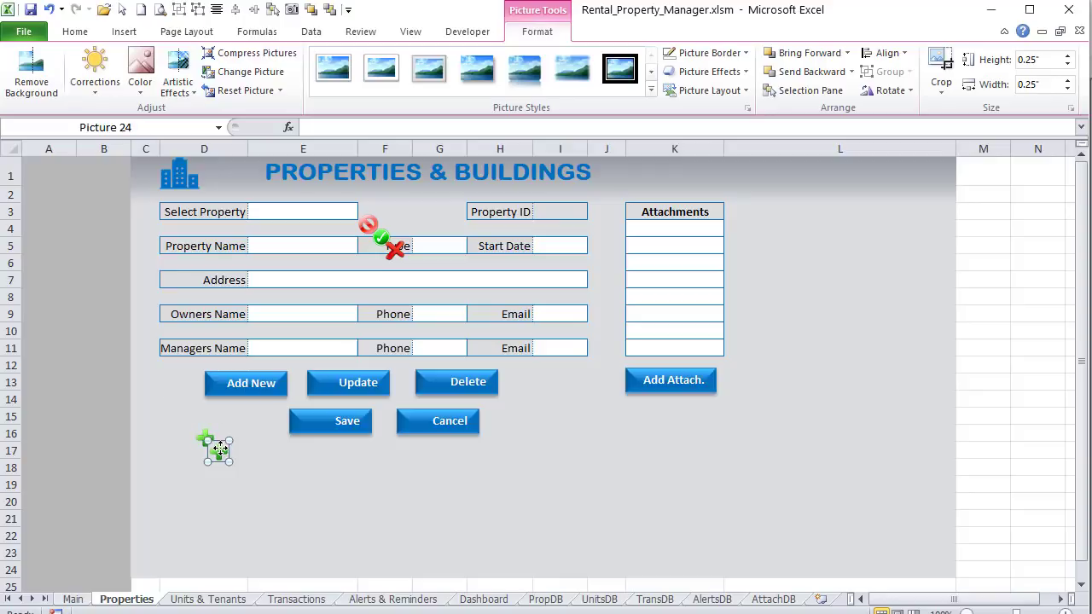
# Step: Place the duplicated green plus icon at the start of the Add Attach. button and widen the button slightly
pyautogui.moveTo(219, 450); pyautogui.dragTo(636, 380)
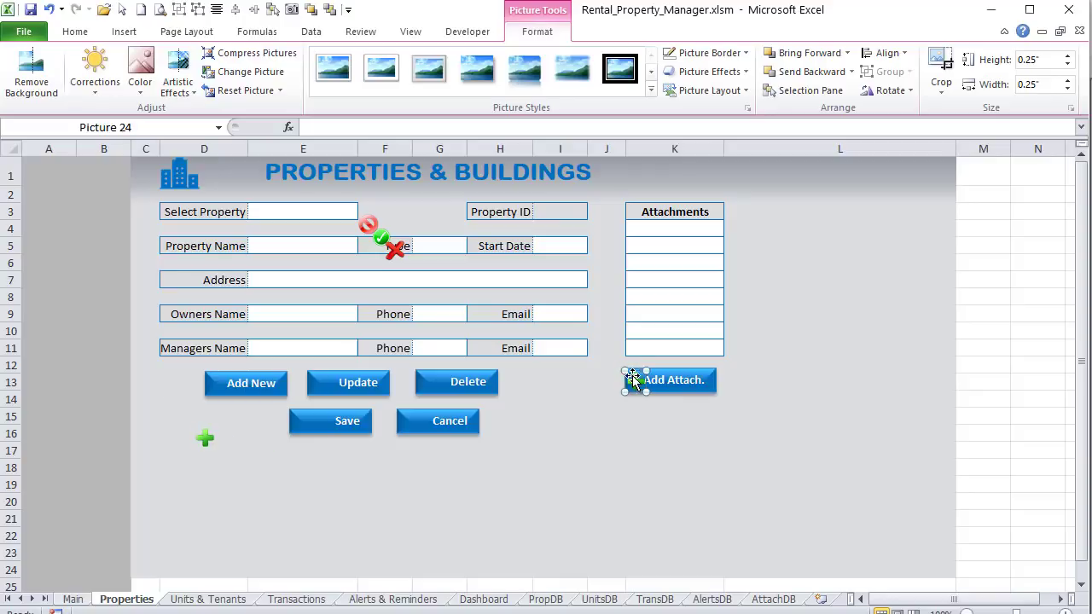
pyautogui.click(680, 387)
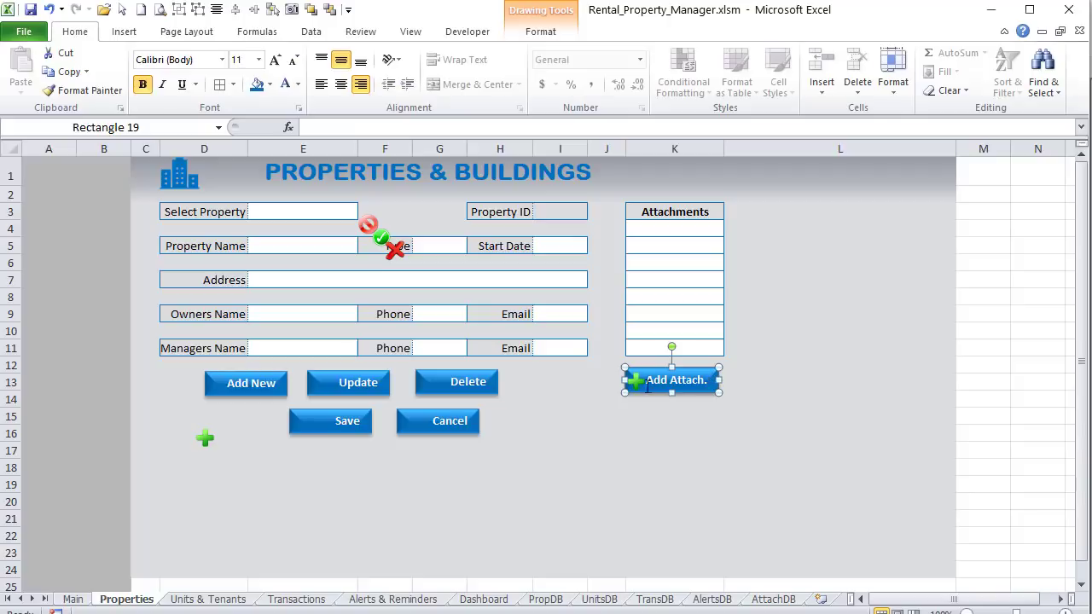
pyautogui.moveTo(718, 381); pyautogui.dragTo(725, 380)
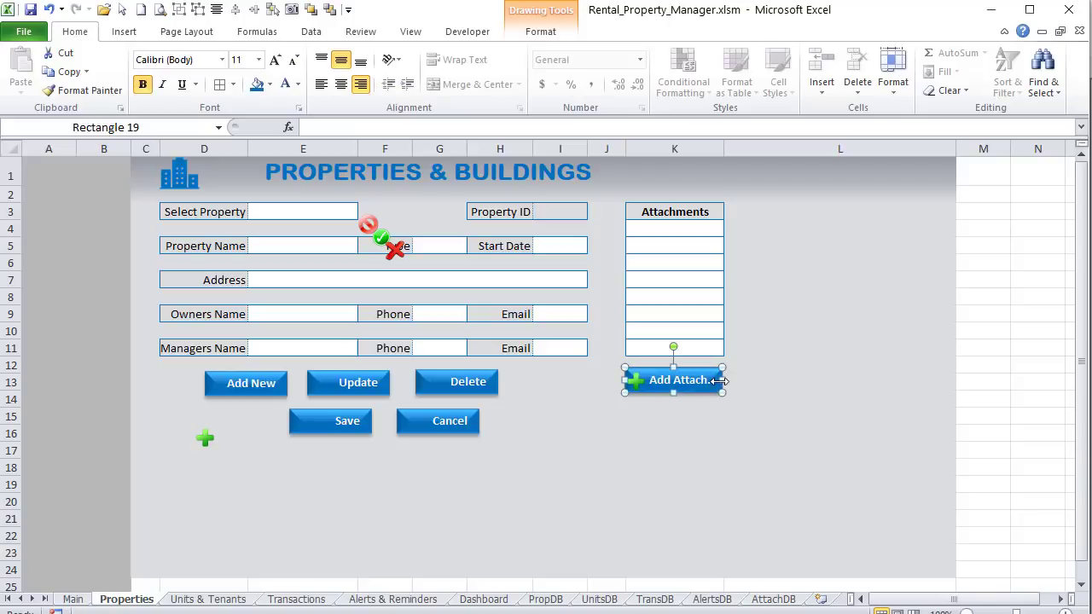
pyautogui.click(635, 383)
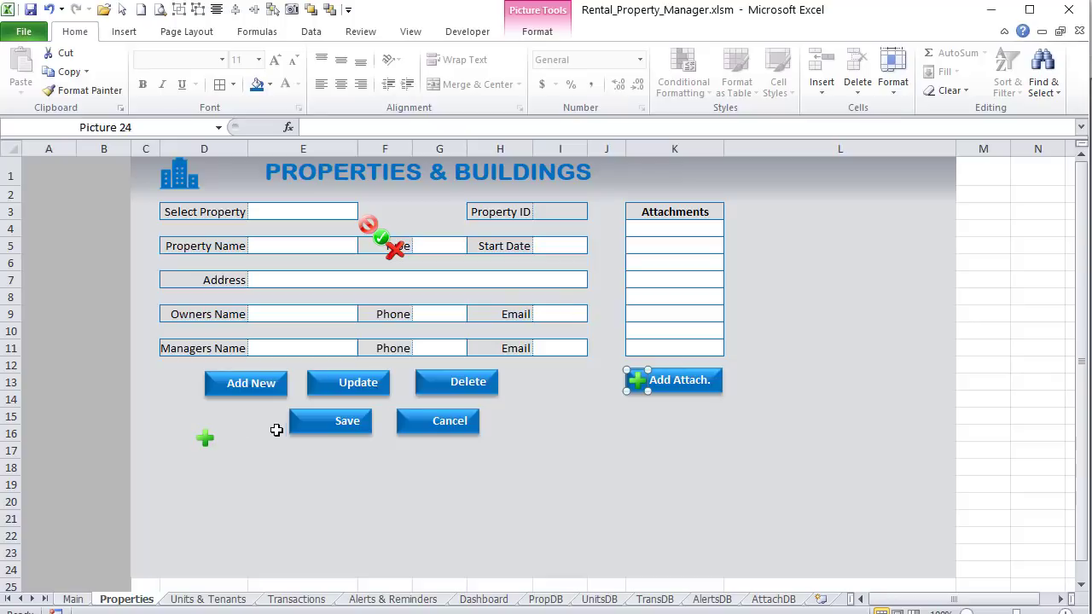
# Step: Place the remaining plus icon on Add New and the green check on Update, with a duplicate check on Save
pyautogui.click(203, 439)
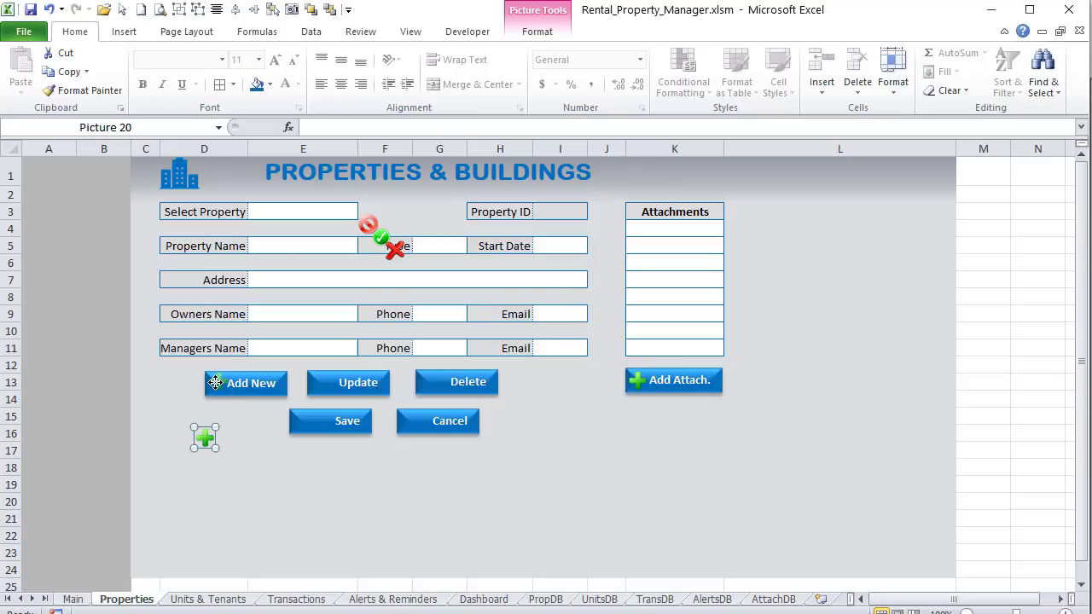
pyautogui.moveTo(215, 383); pyautogui.dragTo(215, 383)
pyautogui.moveTo(381, 237); pyautogui.dragTo(321, 383)
pyautogui.hotkey('ctrl', 'd')
pyautogui.moveTo(267, 452); pyautogui.dragTo(315, 423)
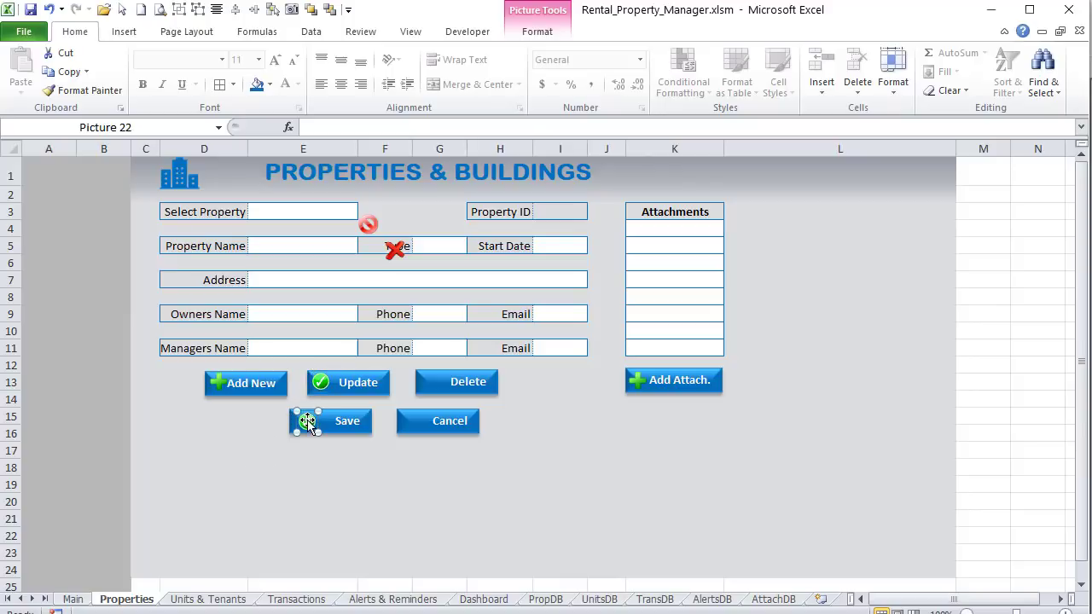
# Step: Center the Save button's label and add a little space before its text to clear the check icon
pyautogui.click(351, 420)
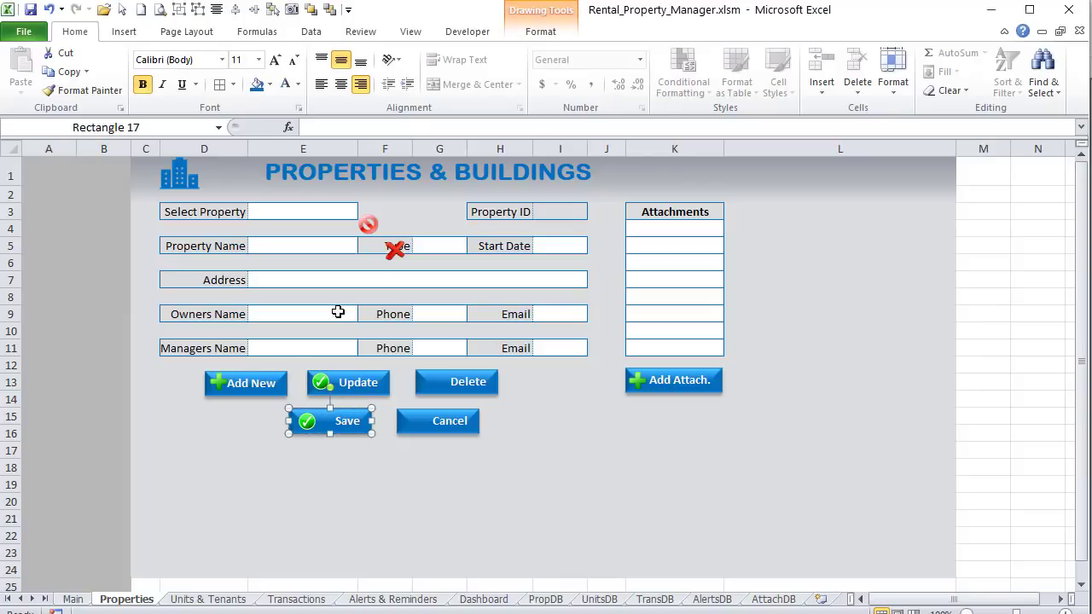
pyautogui.click(340, 85)
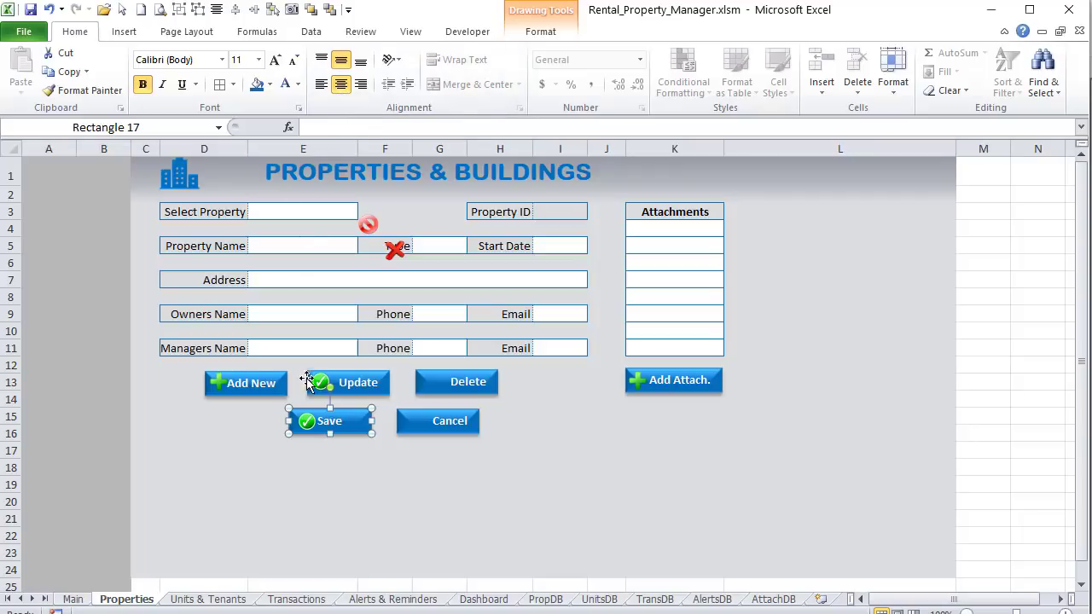
pyautogui.click(320, 420)
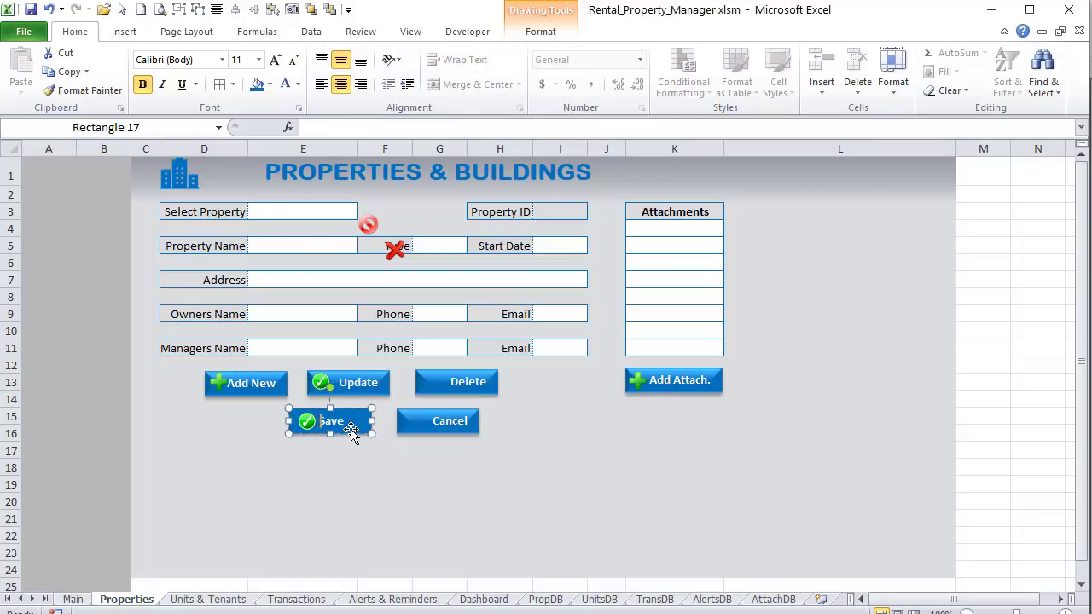
pyautogui.click(306, 422)
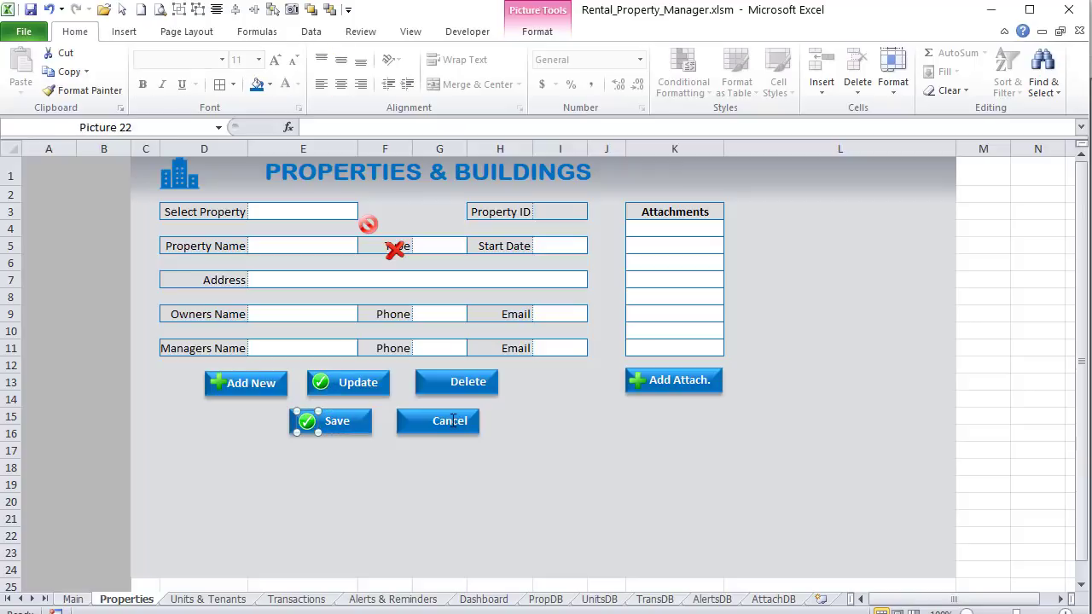
# Step: Place the red cancel icon on the Cancel button and the red X icon on the Delete button
pyautogui.click(368, 225)
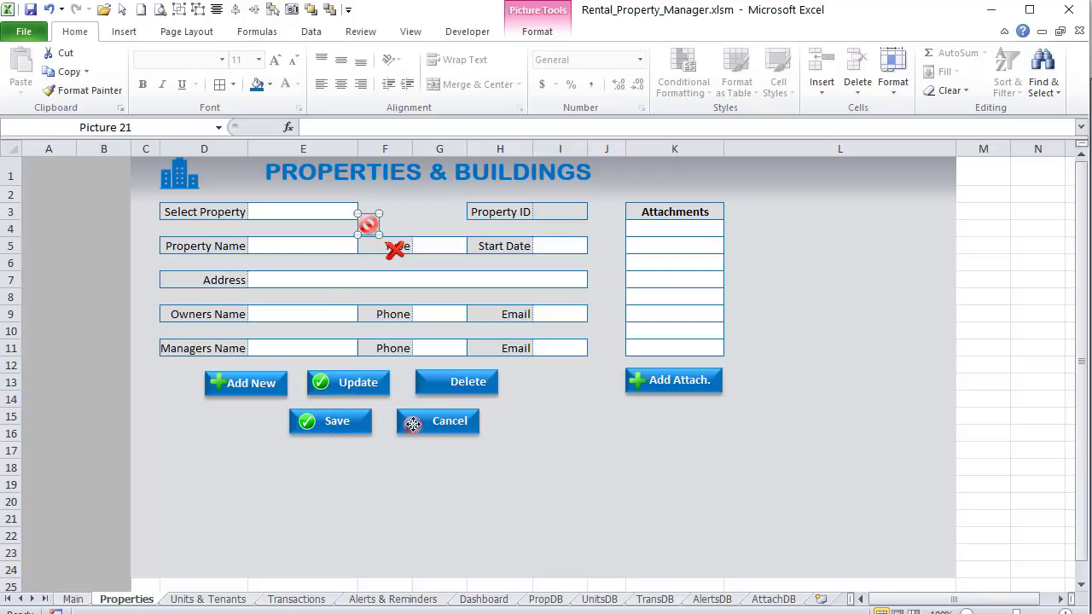
pyautogui.moveTo(411, 422); pyautogui.dragTo(411, 421)
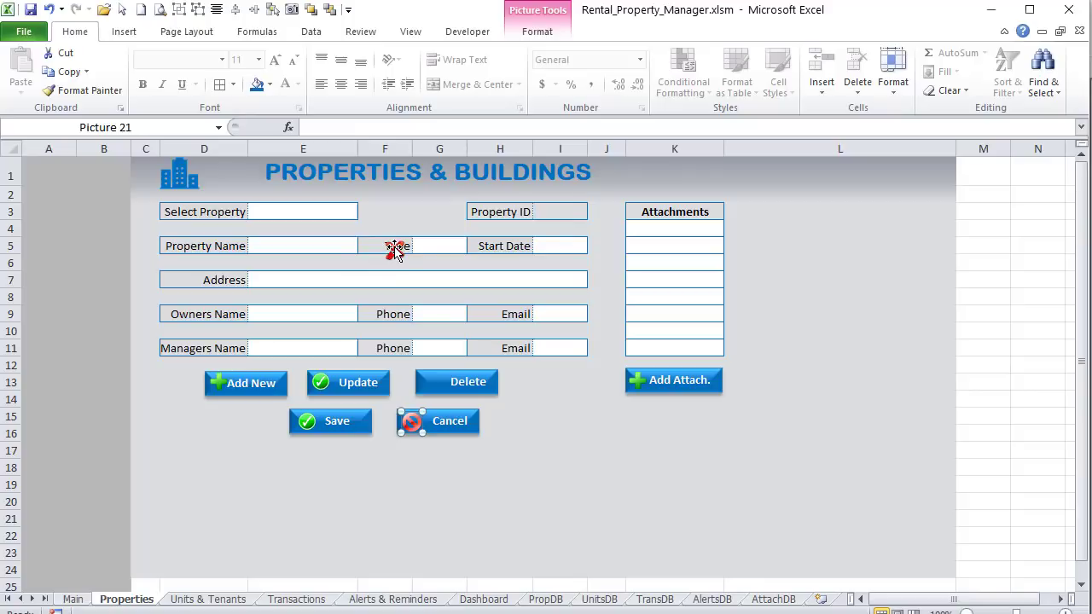
pyautogui.moveTo(395, 249); pyautogui.dragTo(432, 381)
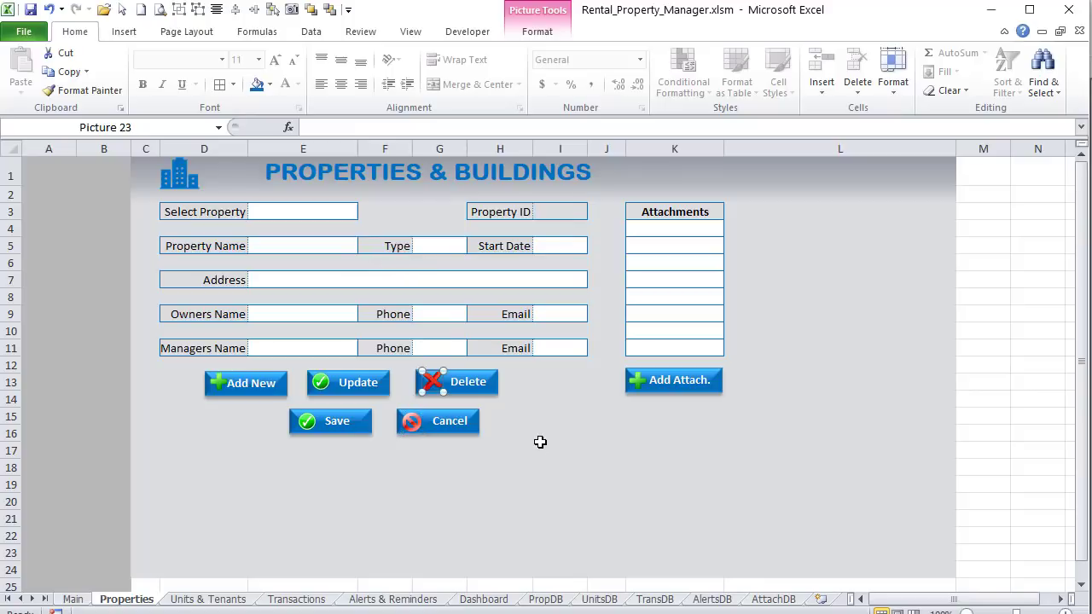
# Step: Align the Add New, Update, Delete and Add Attach. buttons and their icons to a common middle line
pyautogui.click(122, 10)
pyautogui.moveTo(167, 358)
pyautogui.mouseDown()
pyautogui.moveTo(843, 388)
pyautogui.moveTo(840, 403)
pyautogui.mouseUp()
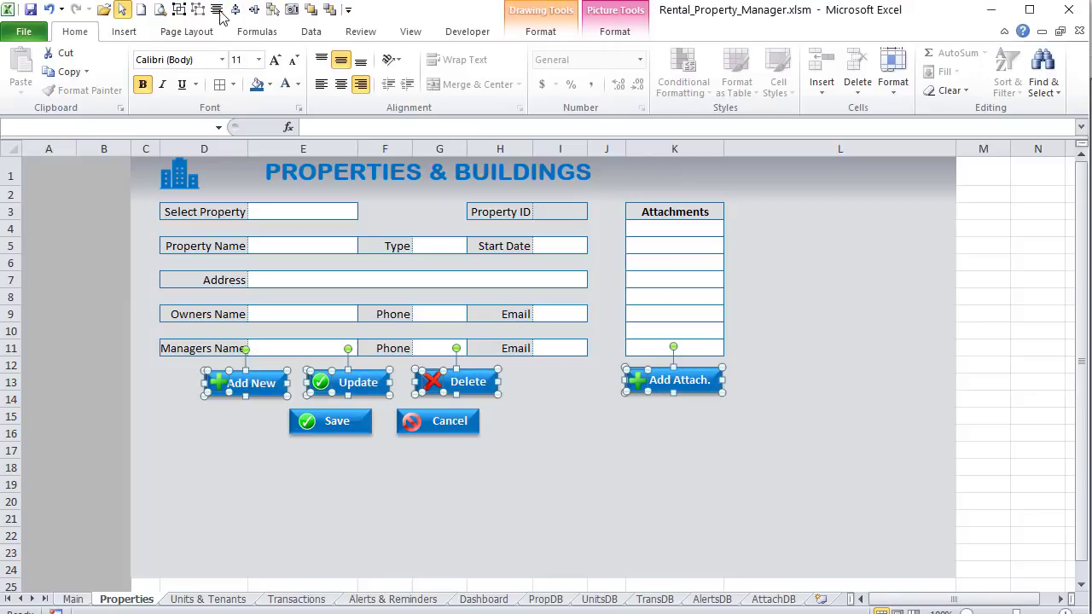
pyautogui.click(254, 9)
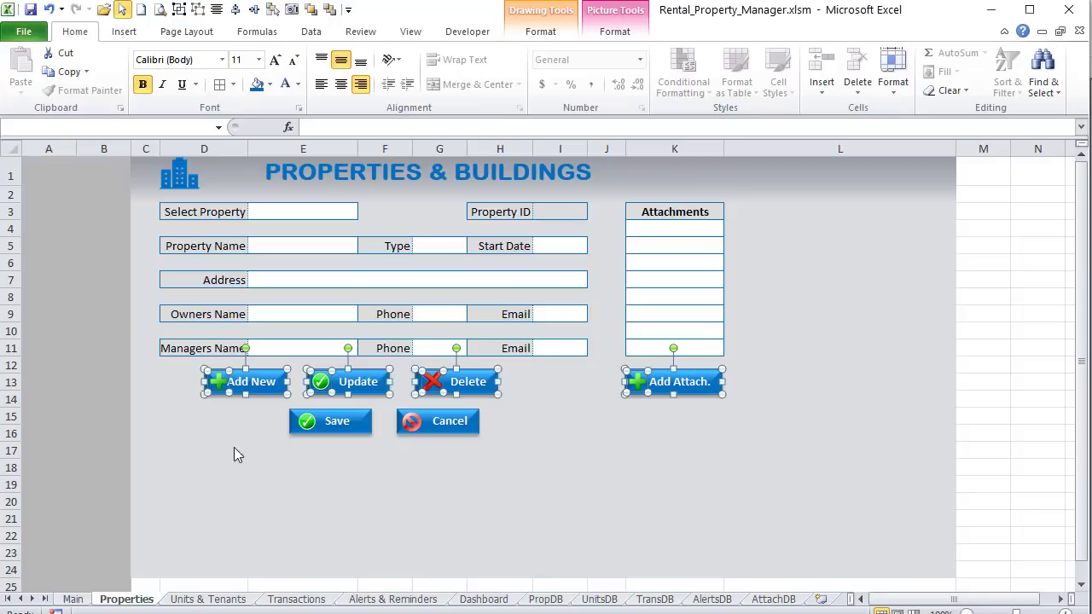
pyautogui.moveTo(237, 458); pyautogui.dragTo(513, 403)
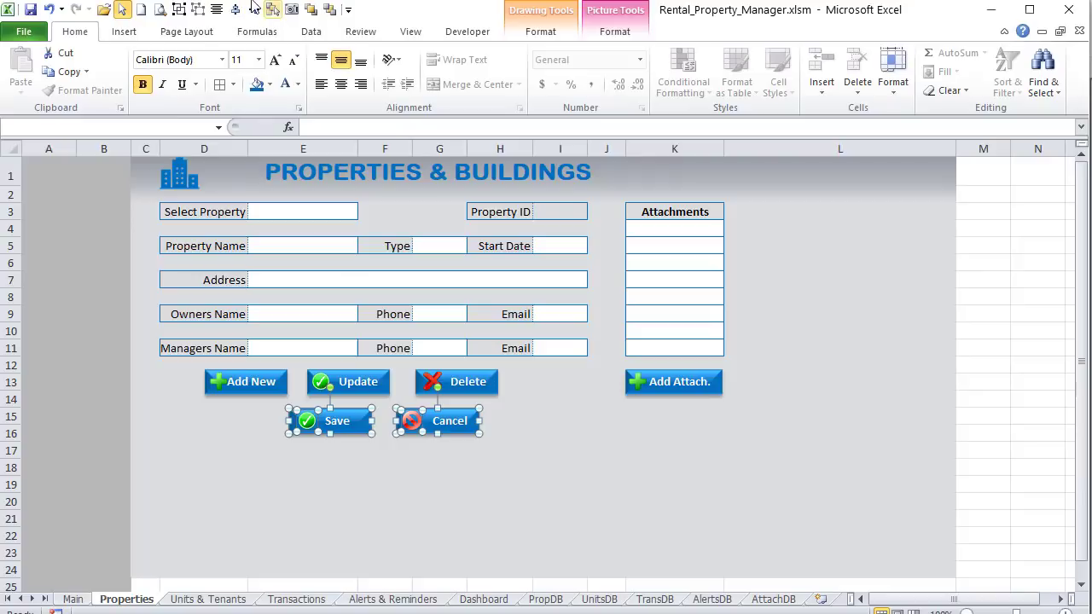
pyautogui.click(348, 10)
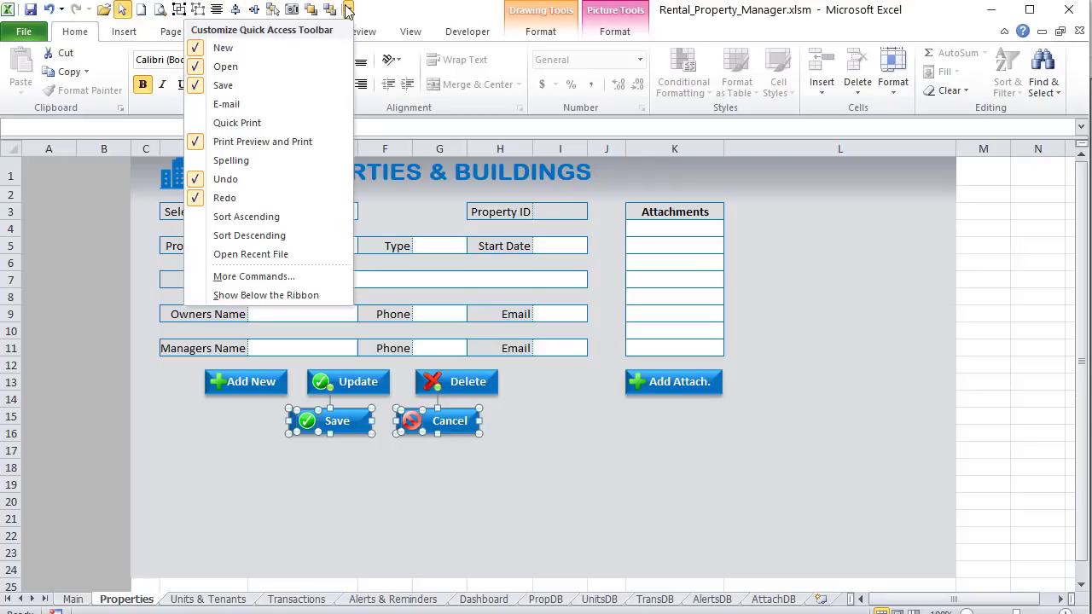
pyautogui.click(312, 284)
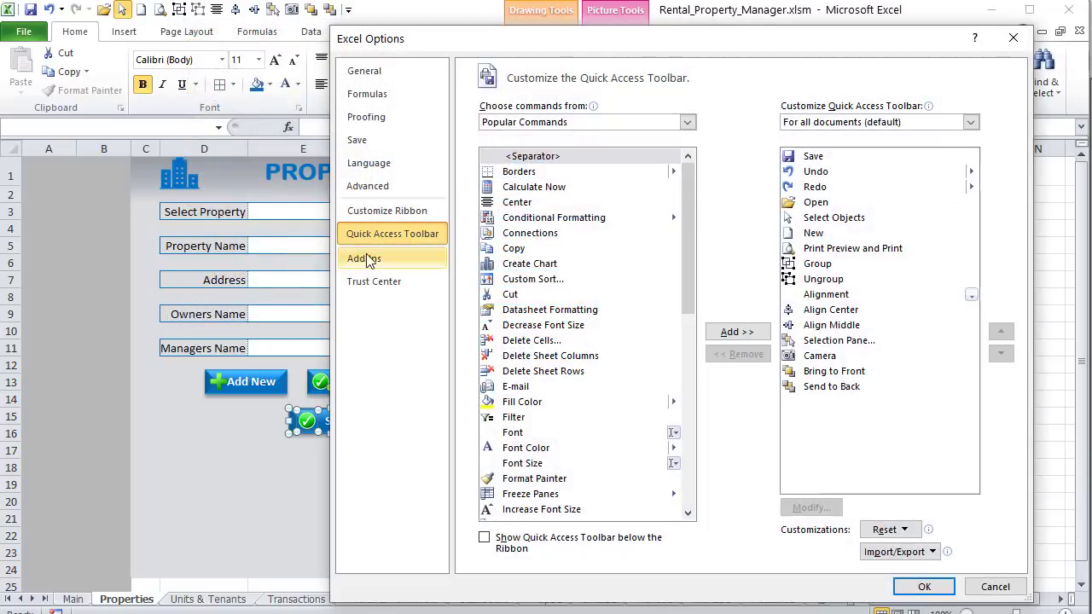
pyautogui.click(577, 127)
pyautogui.click(568, 135)
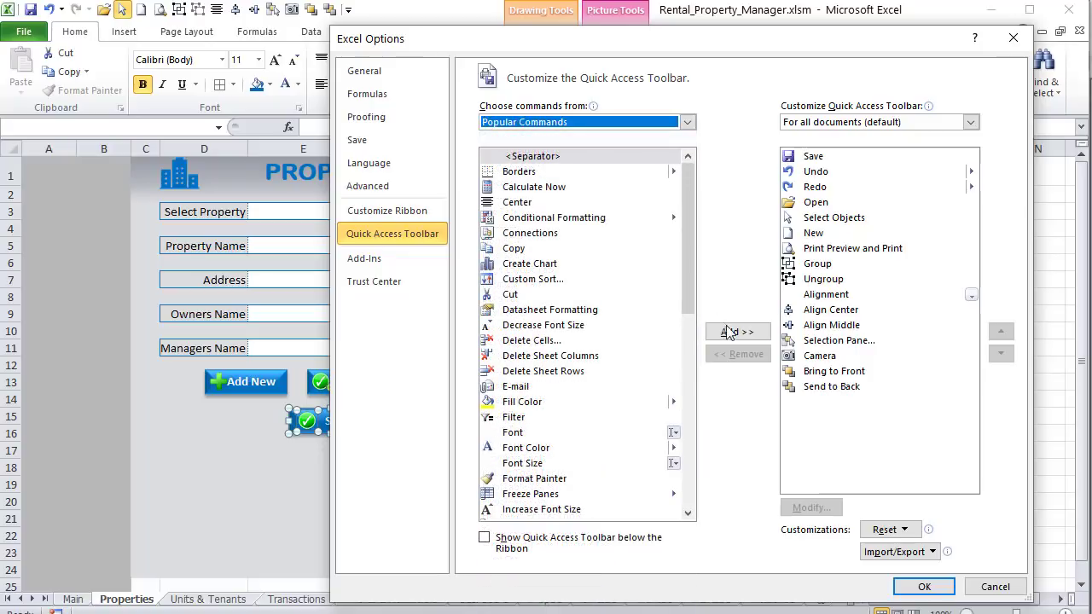
pyautogui.click(994, 585)
pyautogui.click(220, 502)
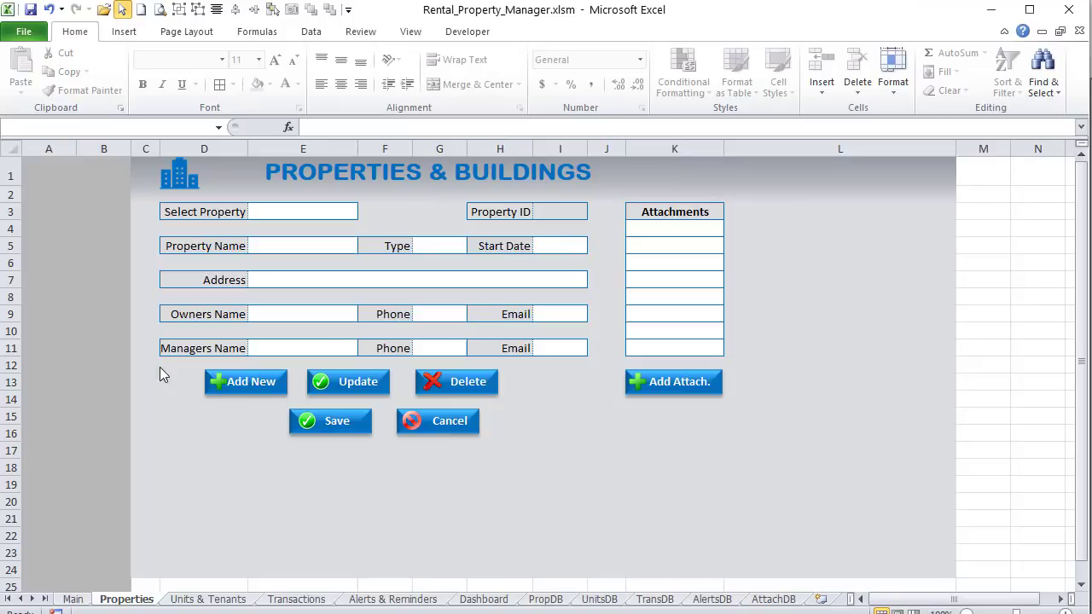
# Step: Group each of the Add New, Update and Delete buttons with its own icon
pyautogui.keyDown('ctrl'); pyautogui.click(215, 387); pyautogui.keyUp('ctrl')
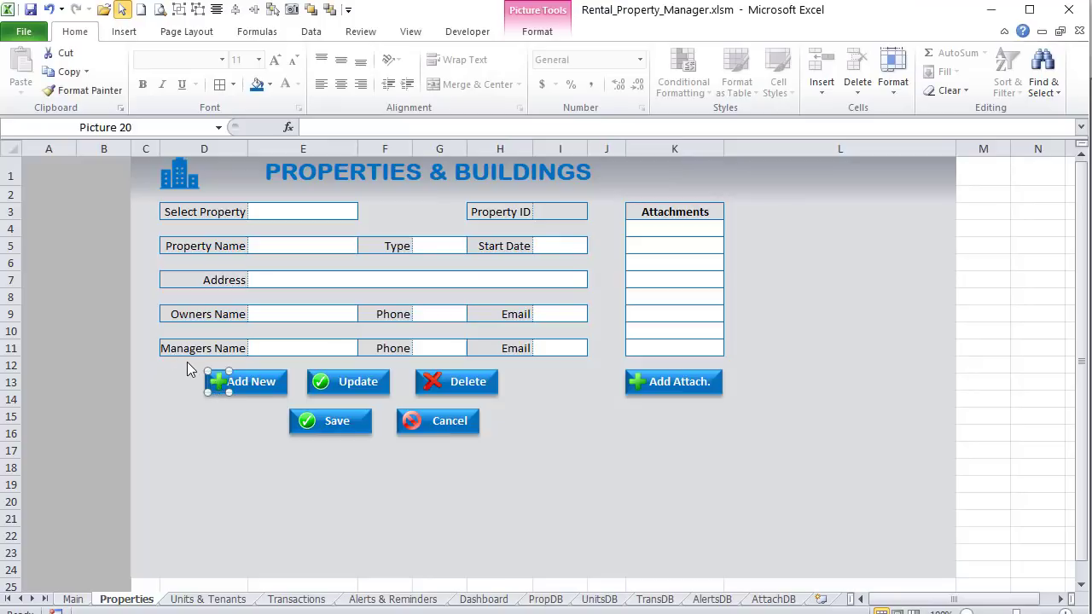
pyautogui.moveTo(187, 367); pyautogui.dragTo(297, 402)
pyautogui.click(178, 10)
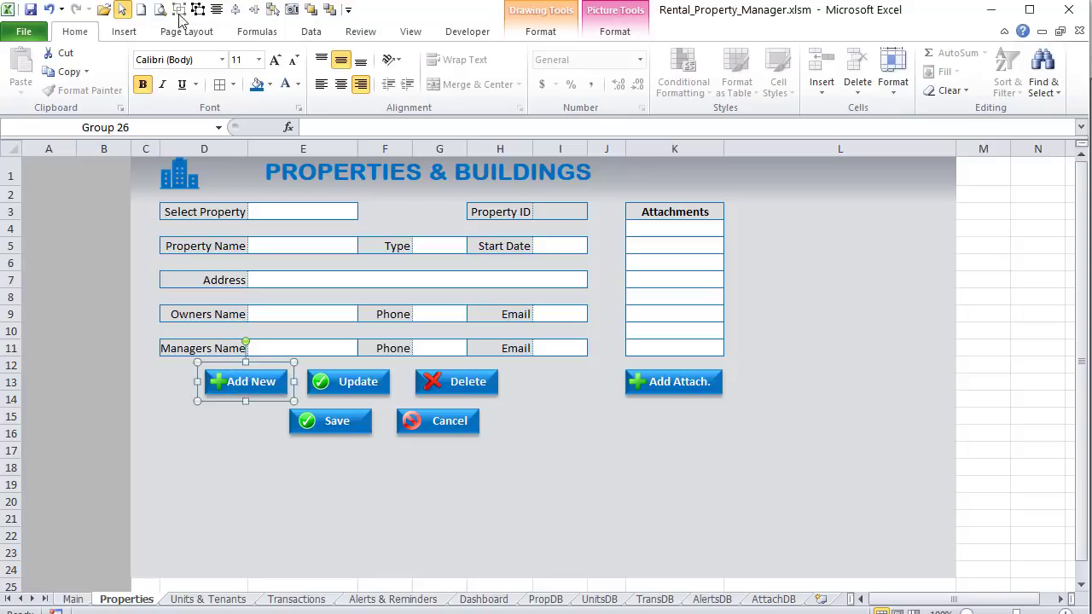
pyautogui.moveTo(301, 360); pyautogui.dragTo(406, 402)
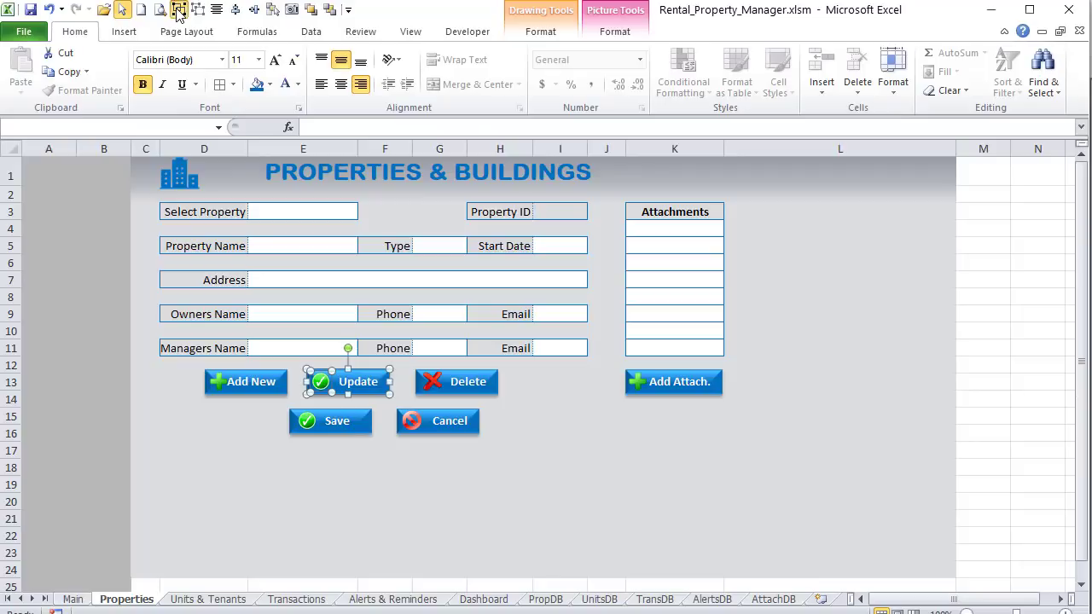
pyautogui.click(178, 11)
pyautogui.moveTo(409, 368); pyautogui.dragTo(509, 400)
pyautogui.click(188, 16)
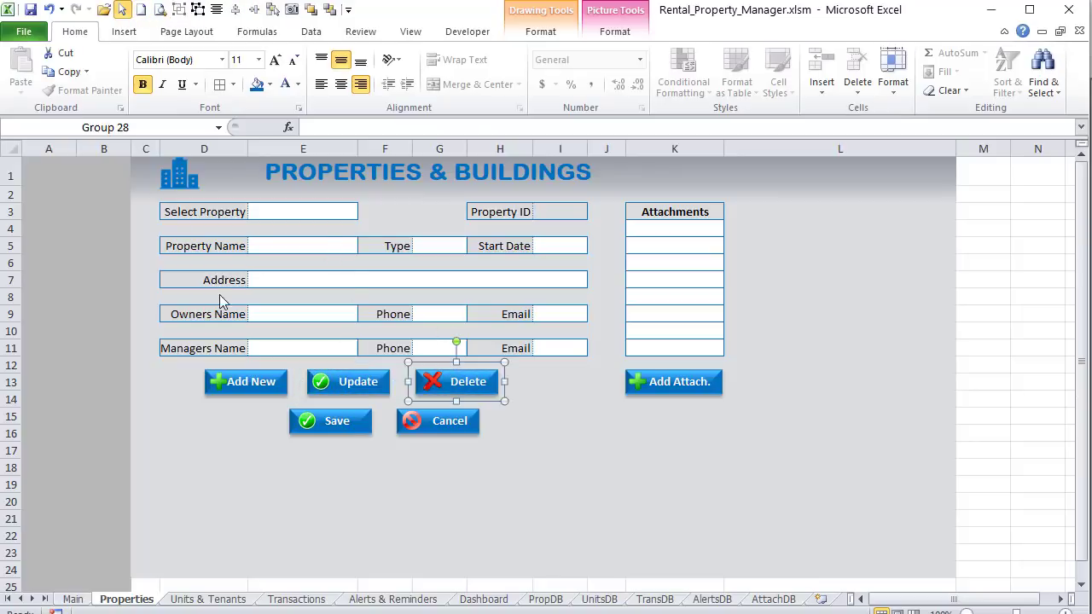
# Step: Group each of the Save, Cancel and Add Attach. buttons with its own icon
pyautogui.click(272, 414)
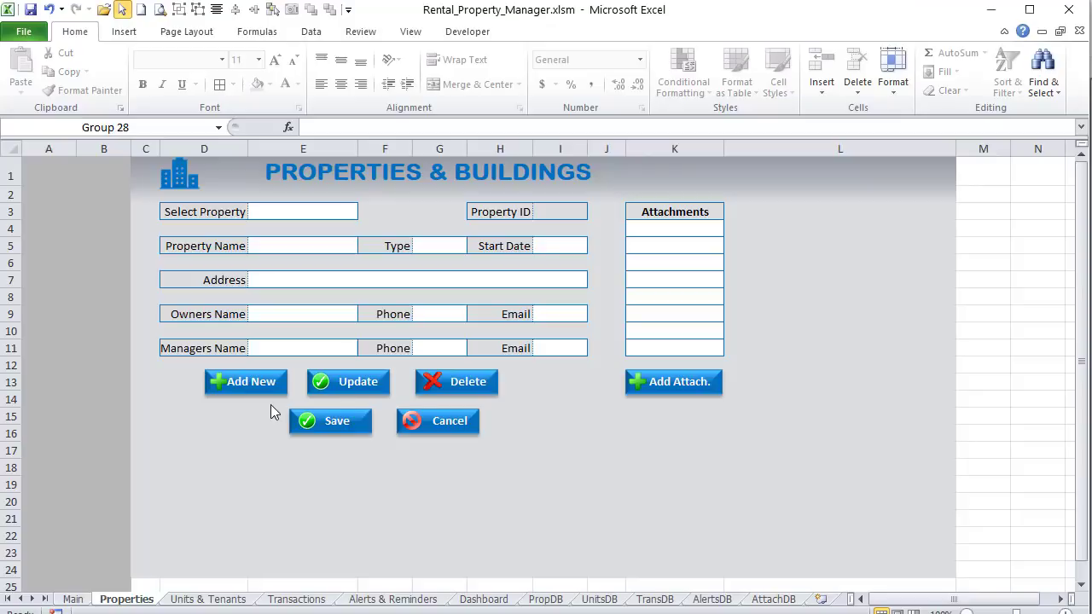
pyautogui.moveTo(270, 404); pyautogui.dragTo(377, 442)
pyautogui.click(178, 11)
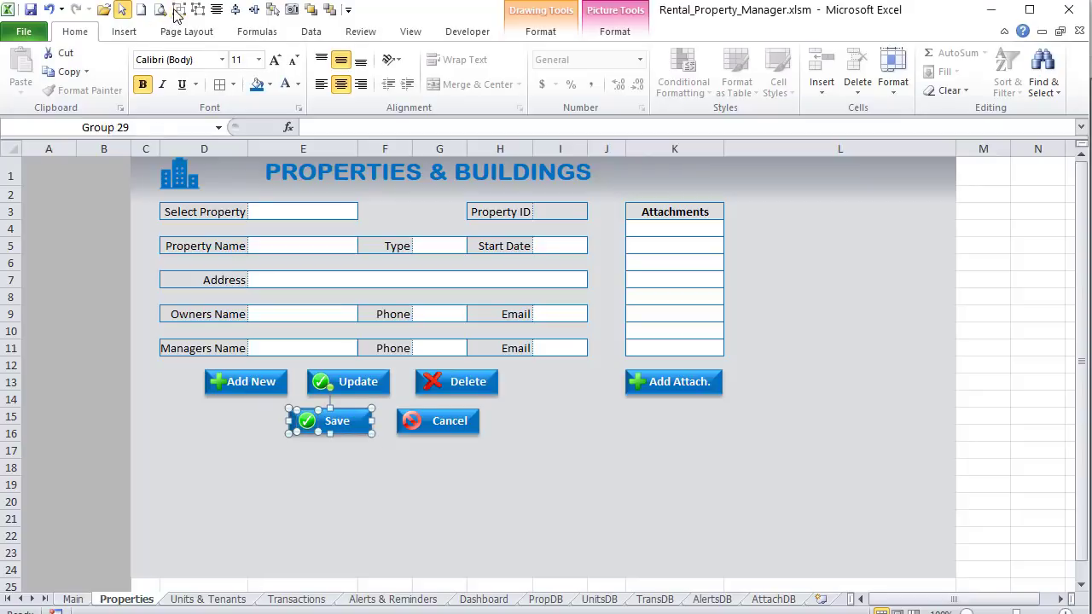
pyautogui.moveTo(503, 459); pyautogui.dragTo(389, 405)
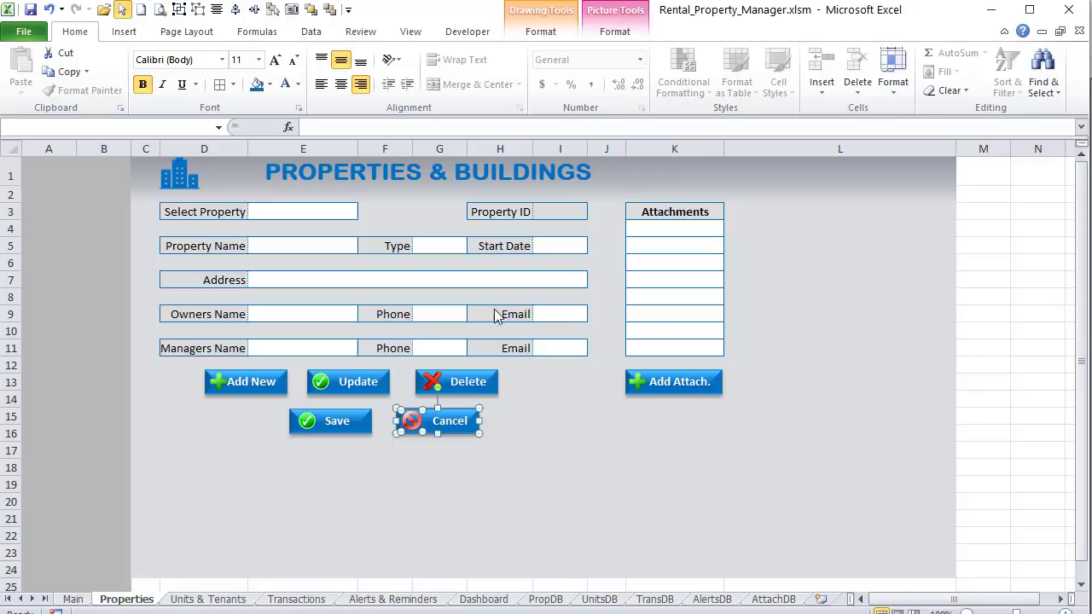
pyautogui.click(179, 10)
pyautogui.moveTo(609, 359); pyautogui.dragTo(767, 399)
pyautogui.click(178, 10)
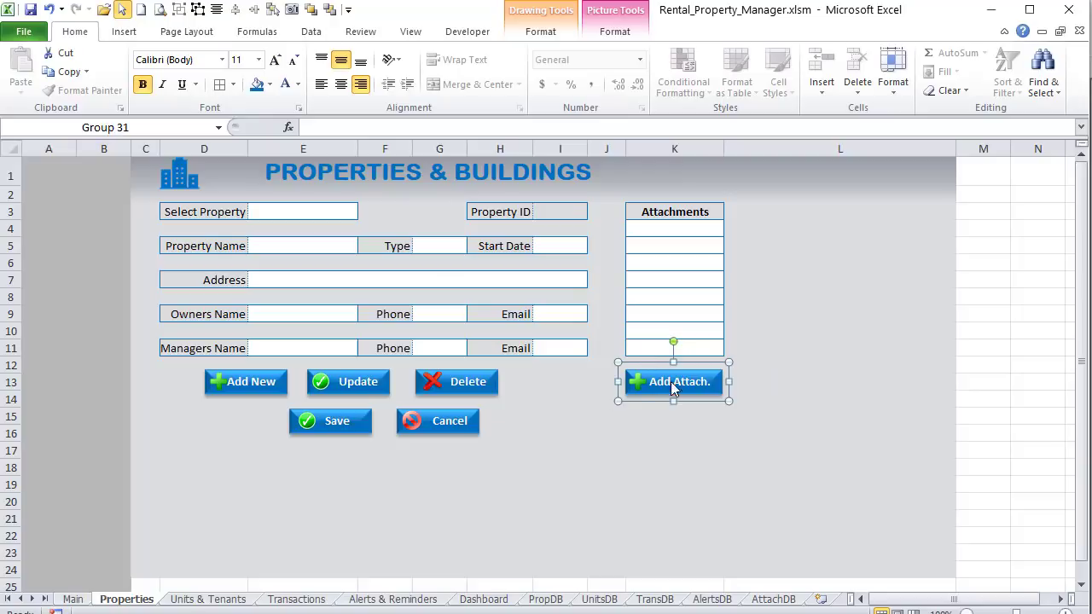
# Step: Distribute the Add New, Update and Delete button groups evenly in the horizontal direction
pyautogui.click(592, 382)
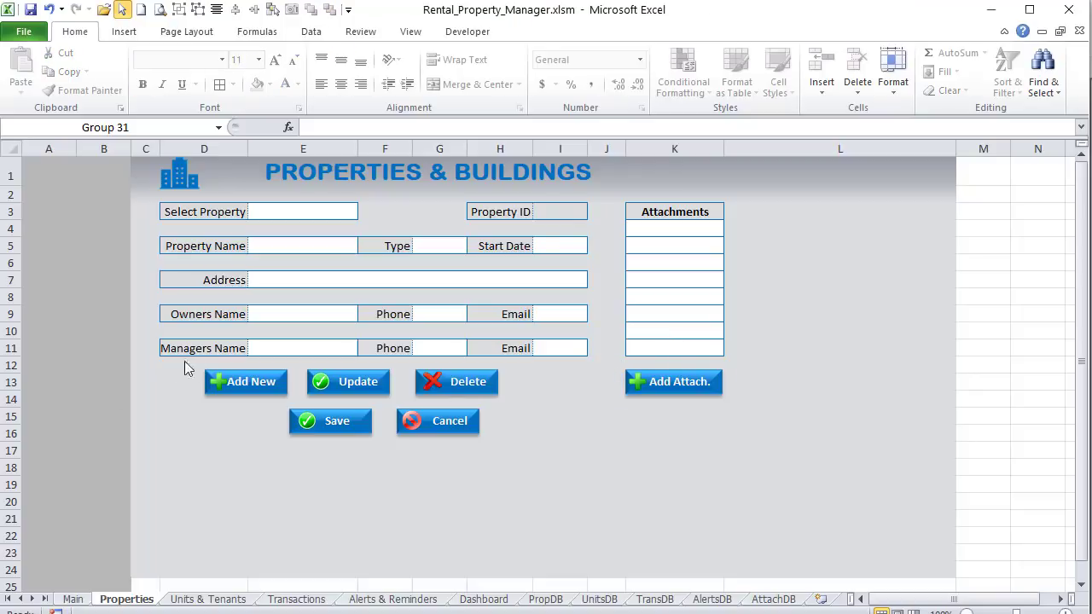
pyautogui.keyDown('ctrl'); pyautogui.click(316, 388); pyautogui.keyUp('ctrl')
pyautogui.keyDown('ctrl'); pyautogui.click(253, 390); pyautogui.keyUp('ctrl')
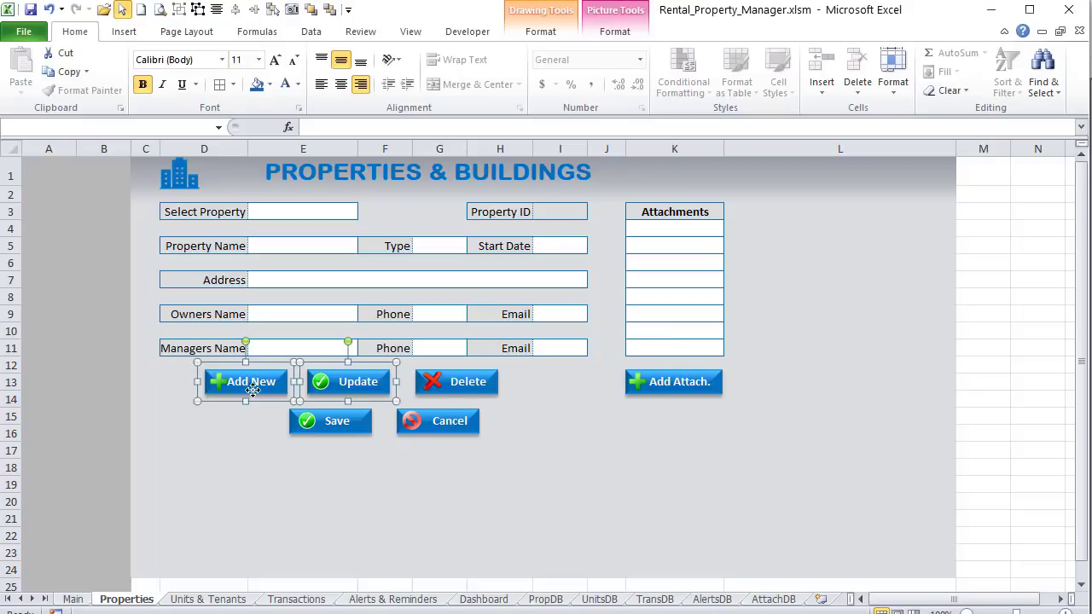
pyautogui.keyDown('ctrl'); pyautogui.click(446, 389); pyautogui.keyUp('ctrl')
pyautogui.click(612, 33)
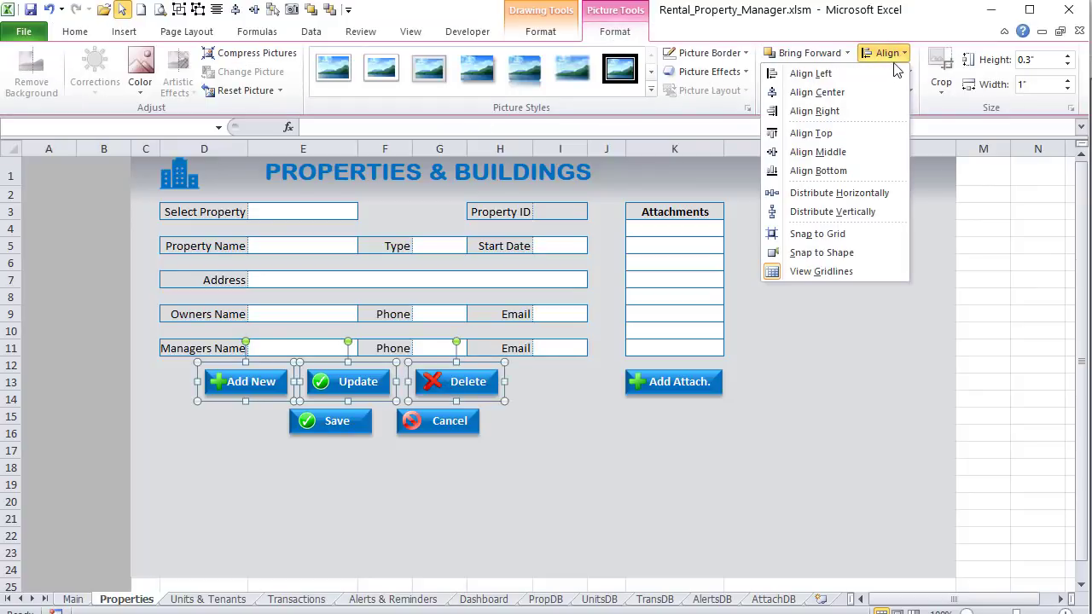
pyautogui.click(866, 193)
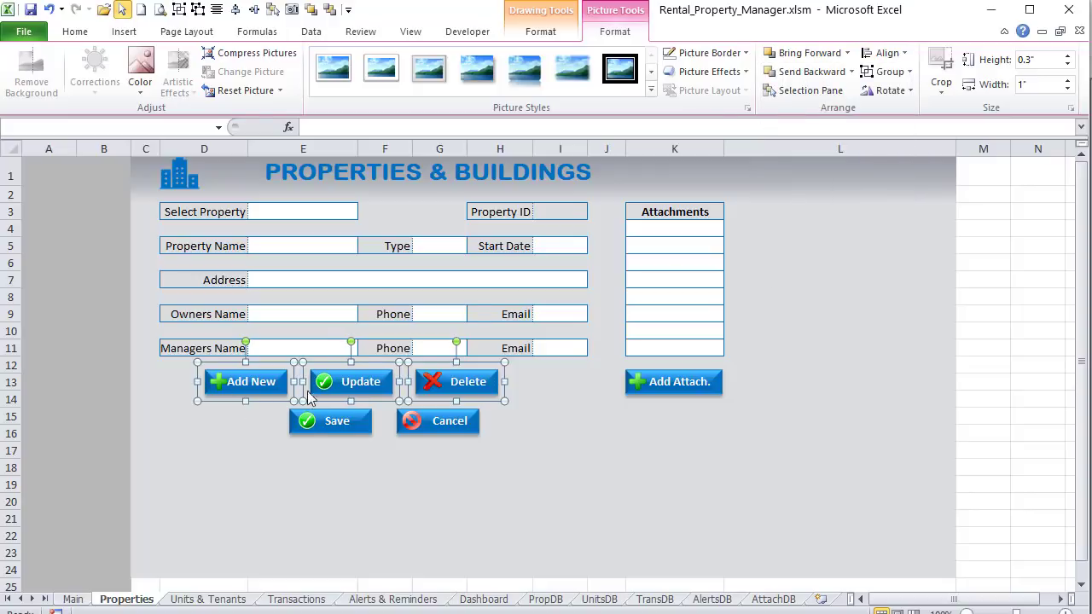
# Step: Group the Add New, Update and Delete buttons together and name the group ExistGrp
pyautogui.click(179, 9)
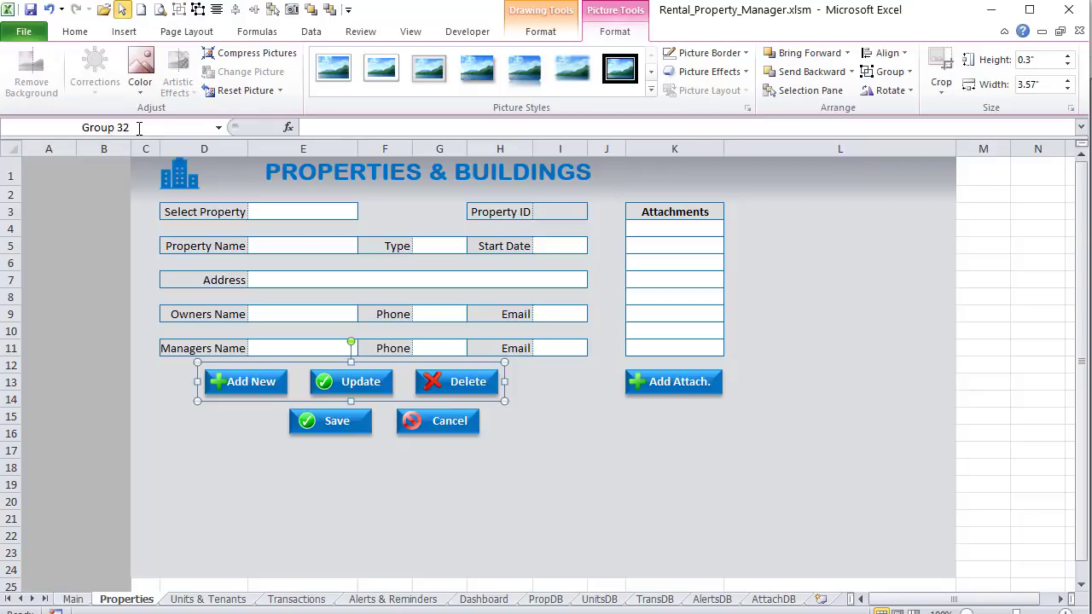
pyautogui.click(140, 128)
pyautogui.write('ExistGrp')
pyautogui.press('Return')
# Step: Group the Save and Cancel buttons together and name the group NewGrp
pyautogui.moveTo(273, 465); pyautogui.dragTo(519, 401)
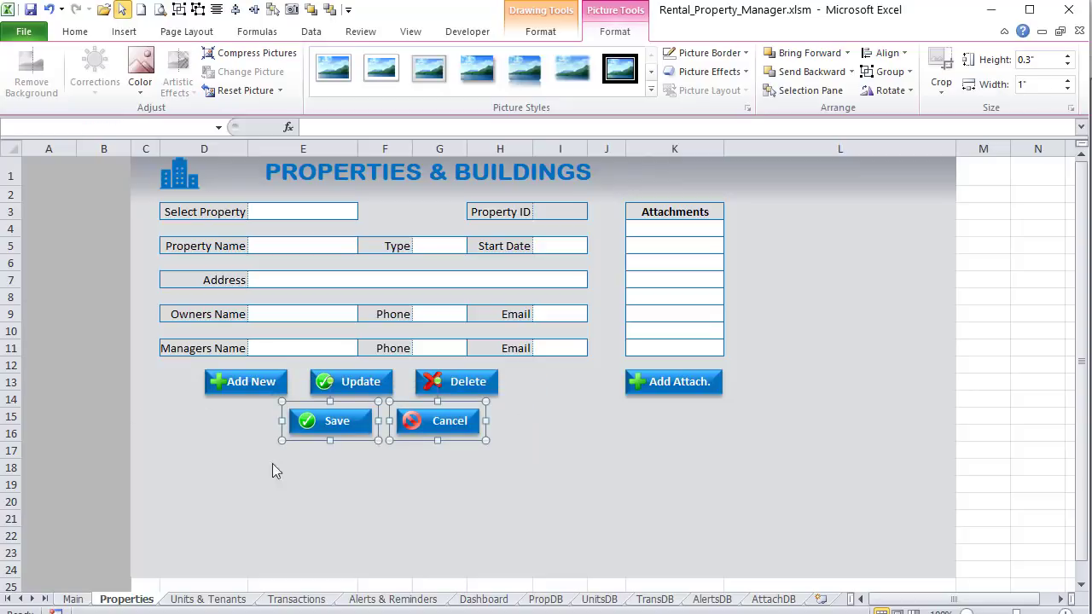
pyautogui.click(179, 10)
pyautogui.click(145, 122)
pyautogui.write('NewGrp')
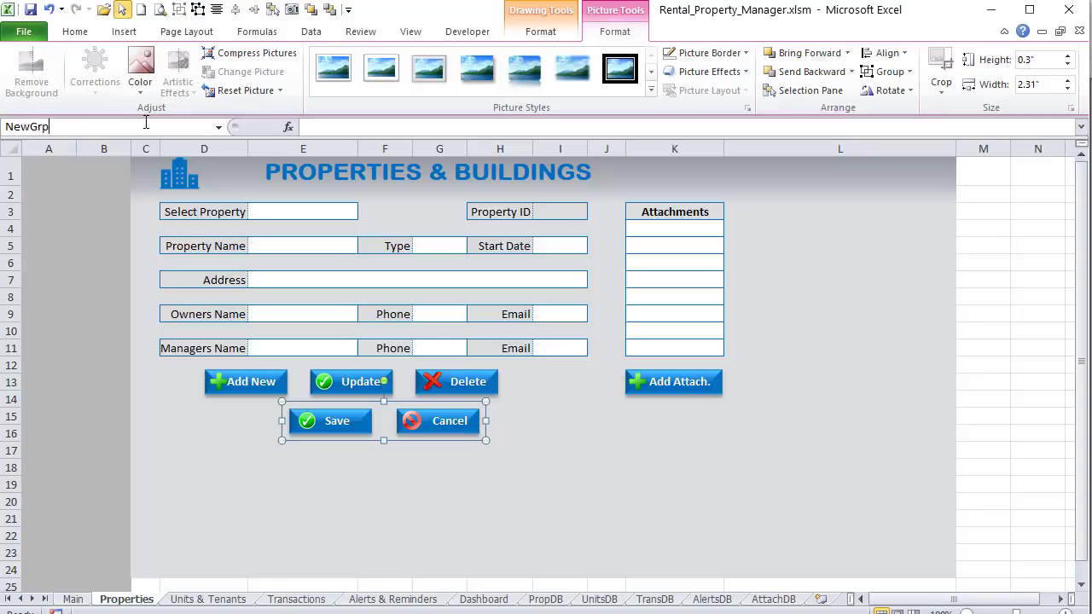
pyautogui.press('Return')
# Step: Align the existing-record and new-record button groups to the same height and nudge both up and right beneath the Managers Name row
pyautogui.keyDown('shift'); pyautogui.click(220, 382); pyautogui.keyUp('shift')
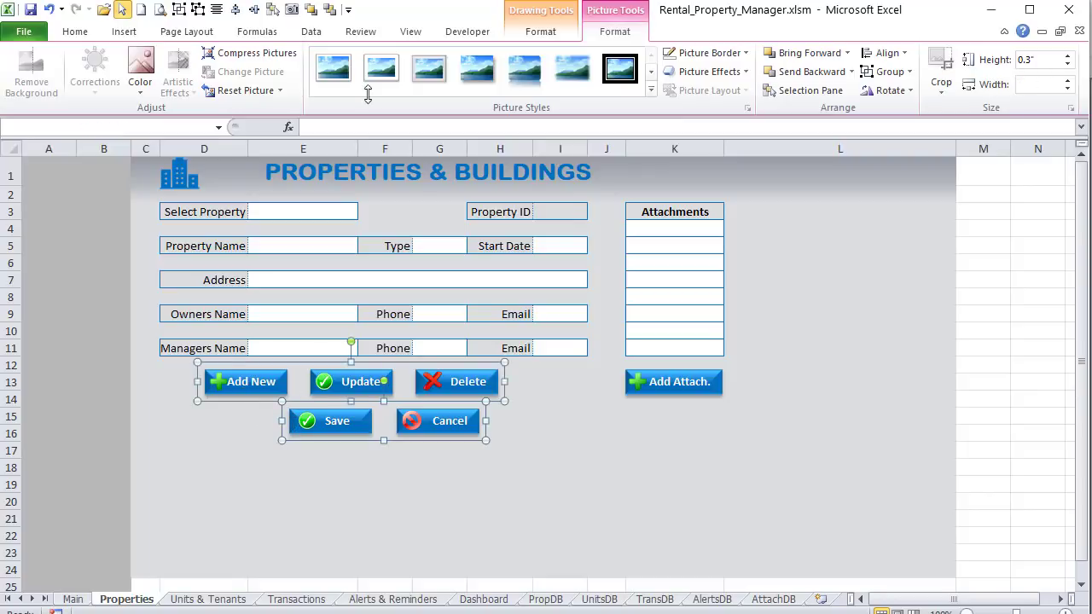
pyautogui.click(254, 10)
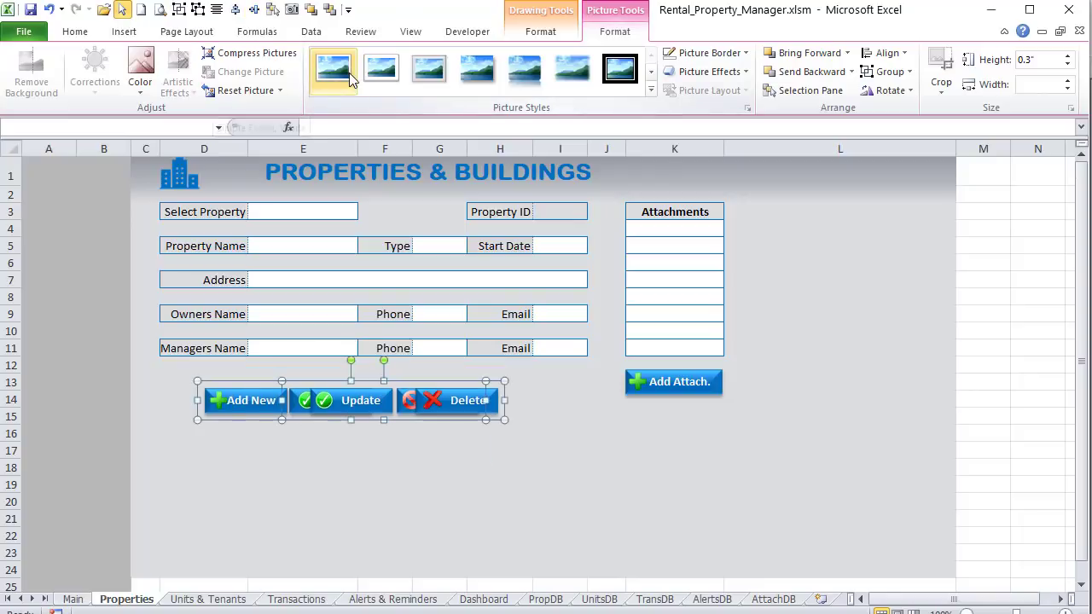
pyautogui.press('Up')
pyautogui.press('Up')
pyautogui.press('Up')
pyautogui.press('Up')
pyautogui.press('Up')
pyautogui.press('Up')
pyautogui.press('Up')
pyautogui.press('Up')
pyautogui.press('Up')
pyautogui.press('Up')
pyautogui.press('Up')
pyautogui.press('Up')
pyautogui.press('Up')
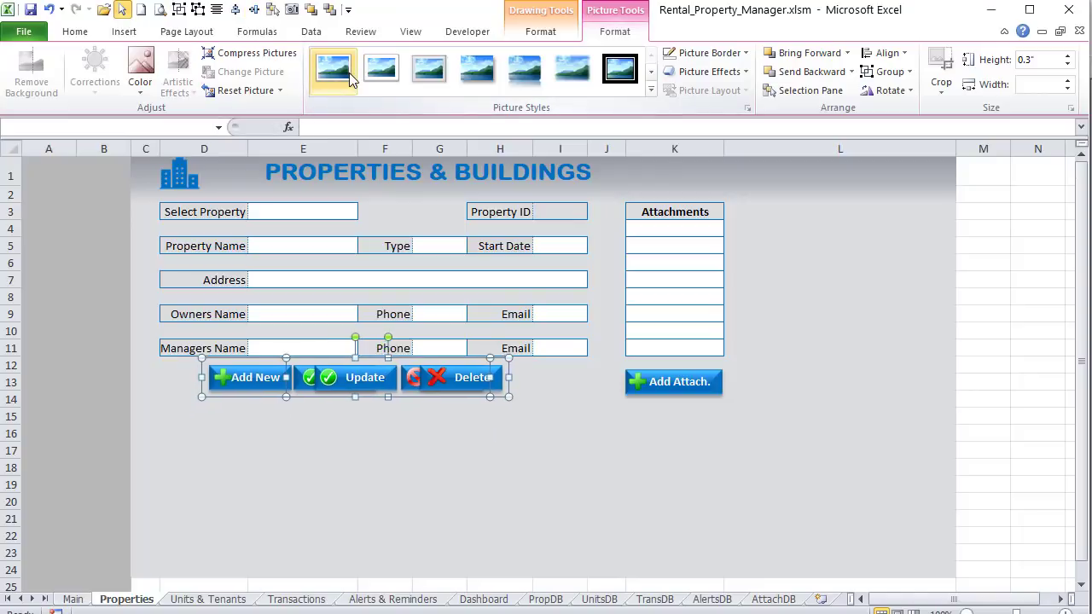
pyautogui.press('Right')
pyautogui.press('Right')
pyautogui.press('Right')
pyautogui.press('Right')
pyautogui.press('Right')
pyautogui.press('Right')
pyautogui.press('Right')
pyautogui.press('Right')
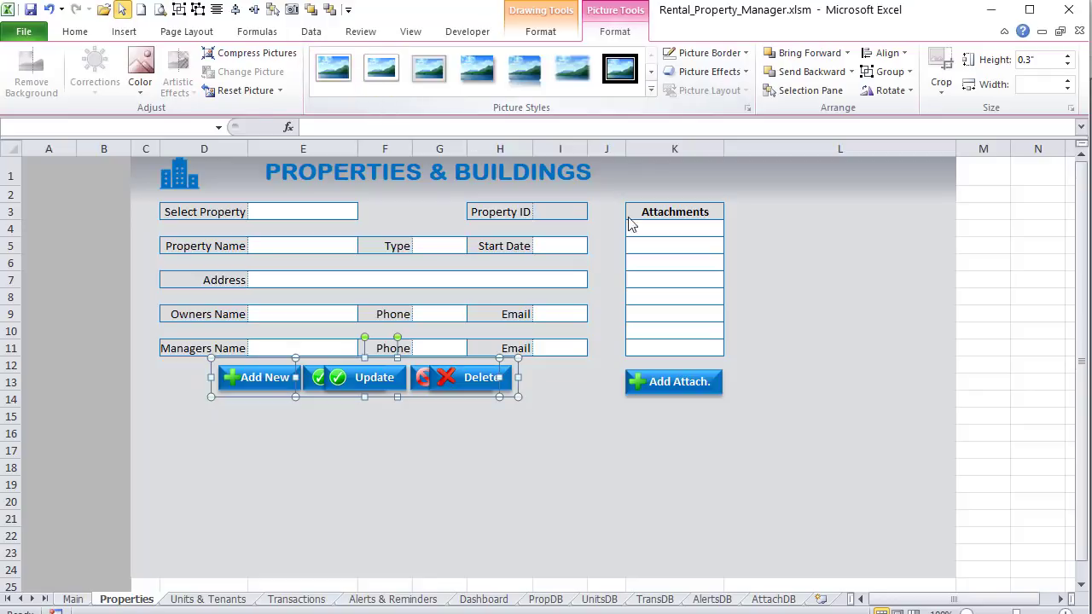
# Step: Align the Add Attach. button level with the two button groups and leave object selection mode
pyautogui.keyDown('ctrl'); pyautogui.click(704, 394); pyautogui.keyUp('ctrl')
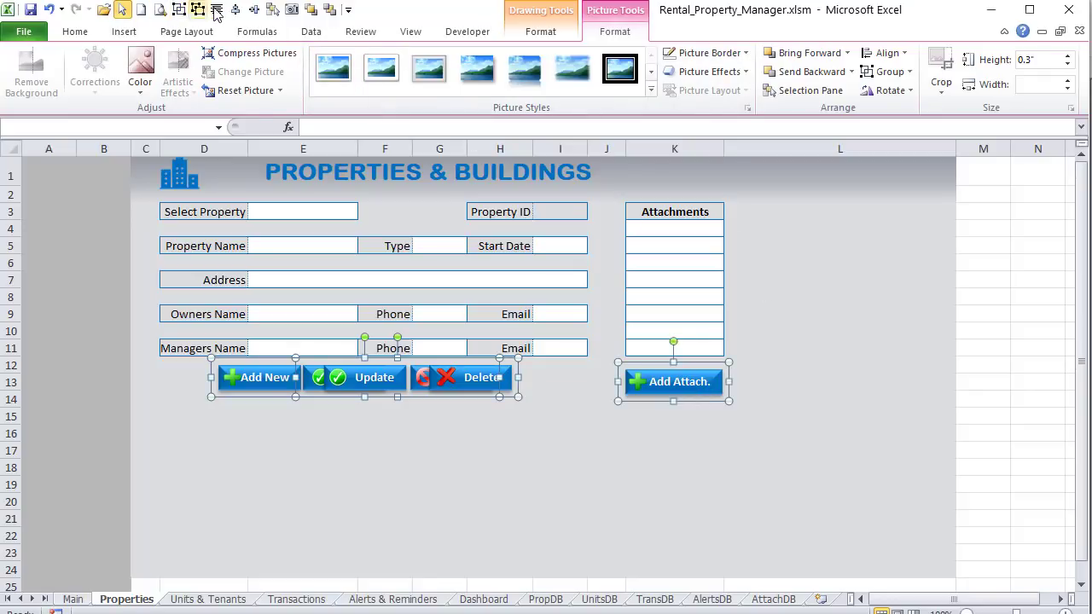
pyautogui.click(253, 8)
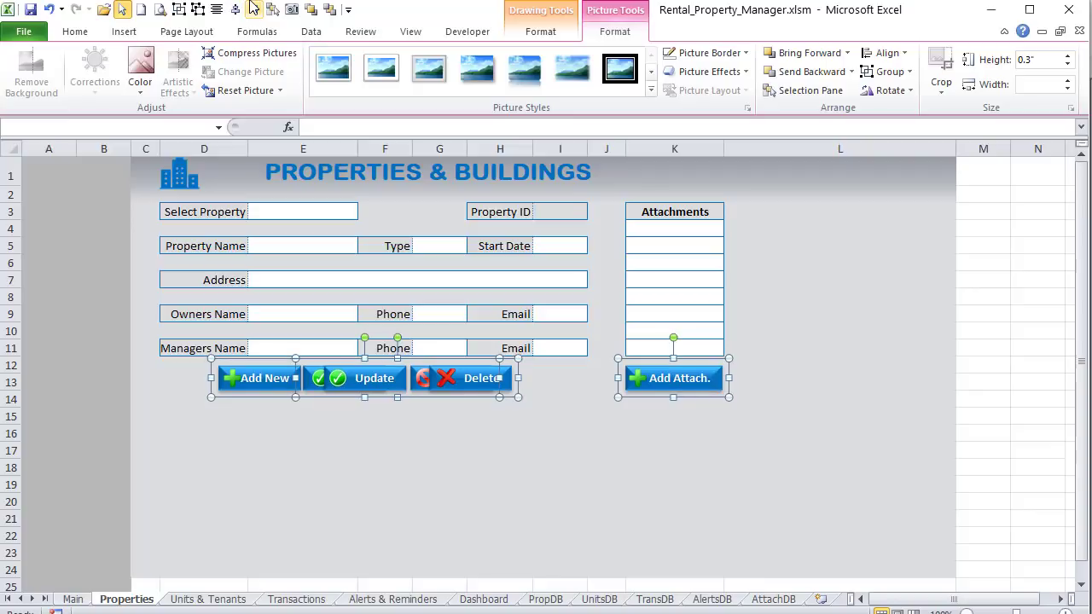
pyautogui.click(417, 459)
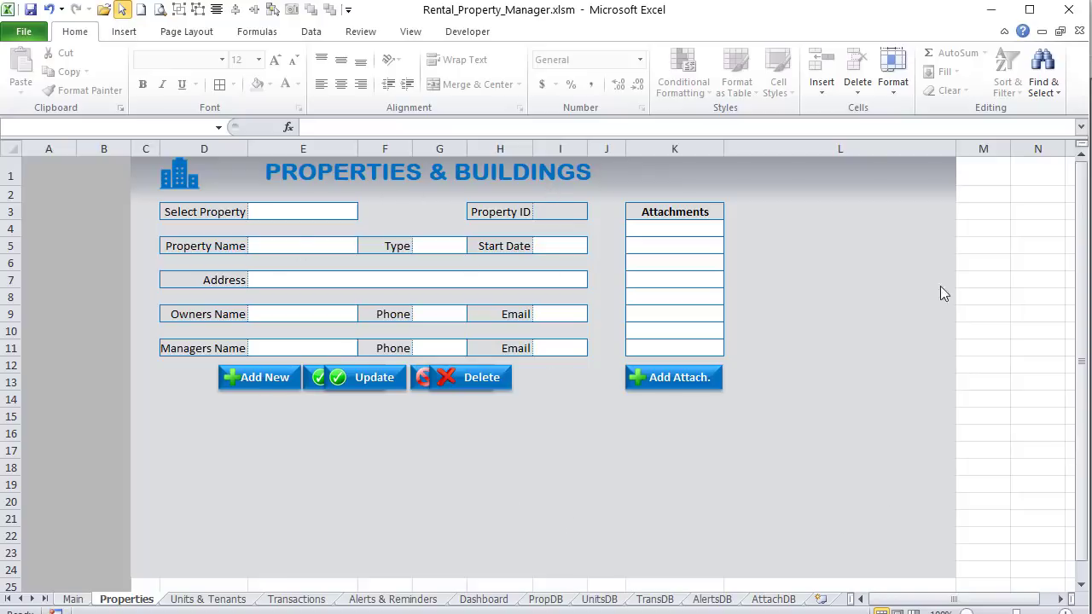
pyautogui.rightClick(133, 5)
pyautogui.click(124, 8)
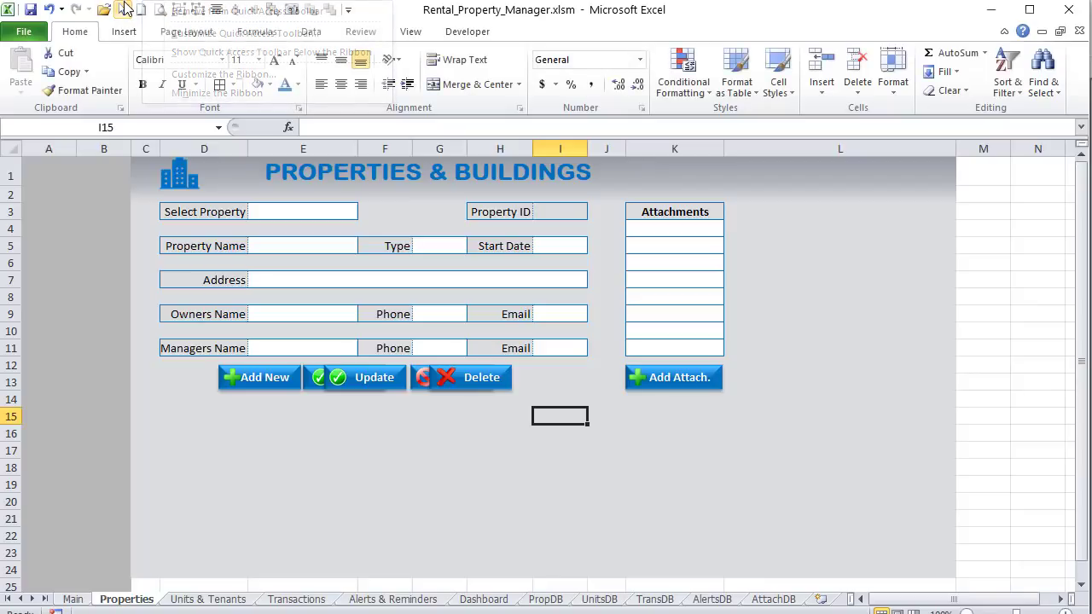
pyautogui.click(282, 208)
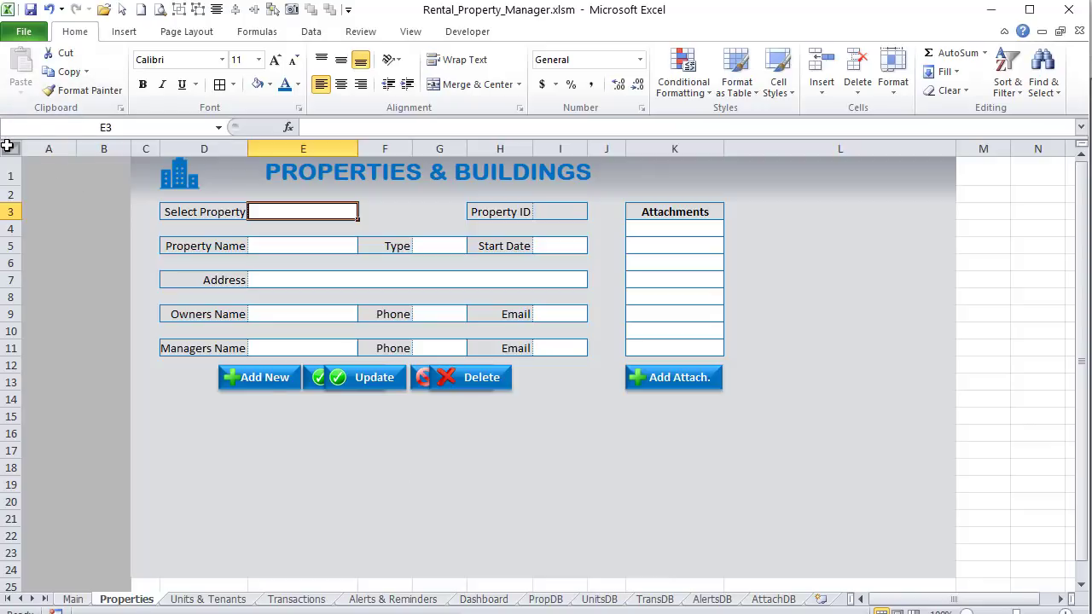
# Step: Try to copy the entire Properties sheet onto the Units & Tenants sheet
pyautogui.click(7, 147)
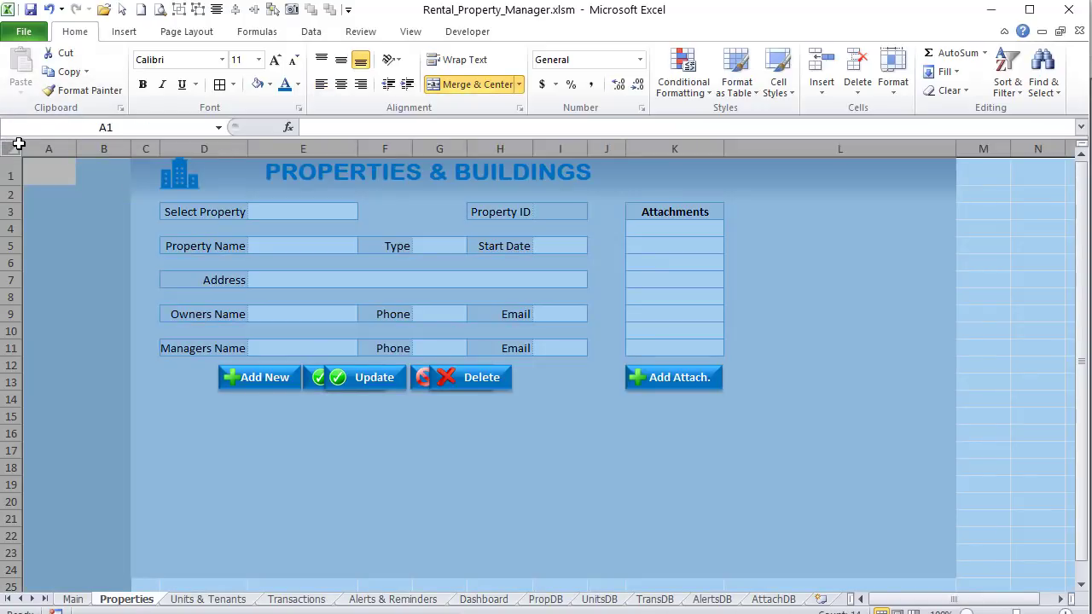
pyautogui.hotkey('ctrl', 'c')
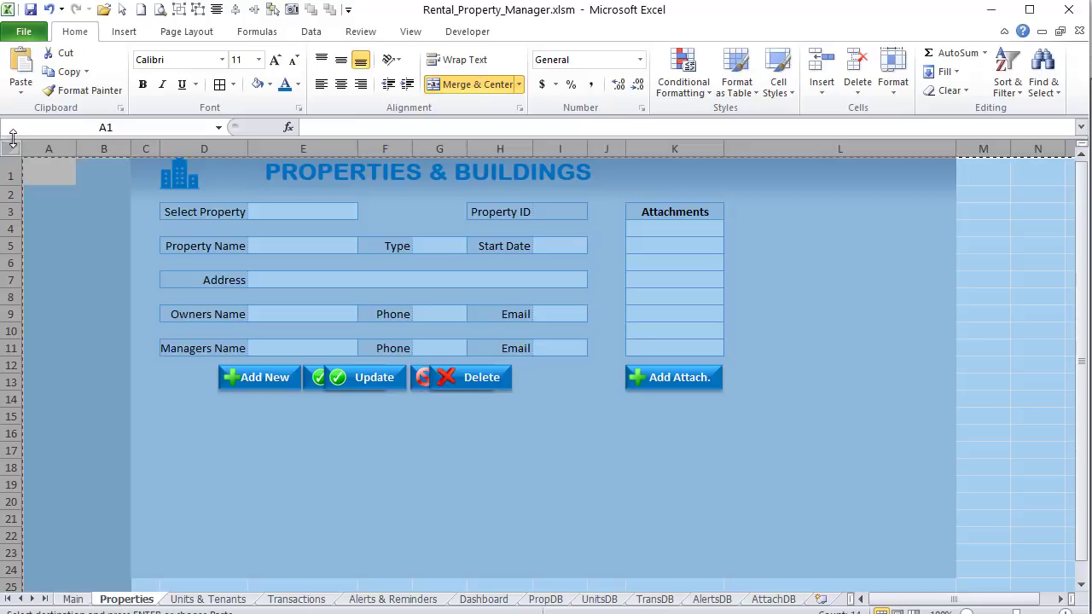
pyautogui.click(213, 600)
pyautogui.click(6, 148)
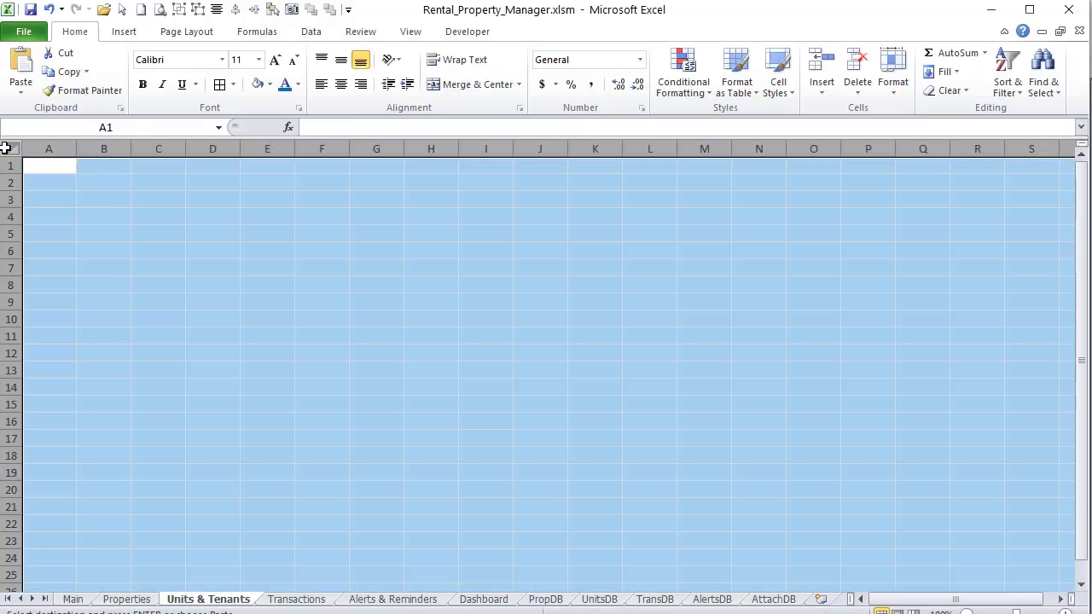
pyautogui.hotkey('ctrl', 'v')
pyautogui.click(254, 426)
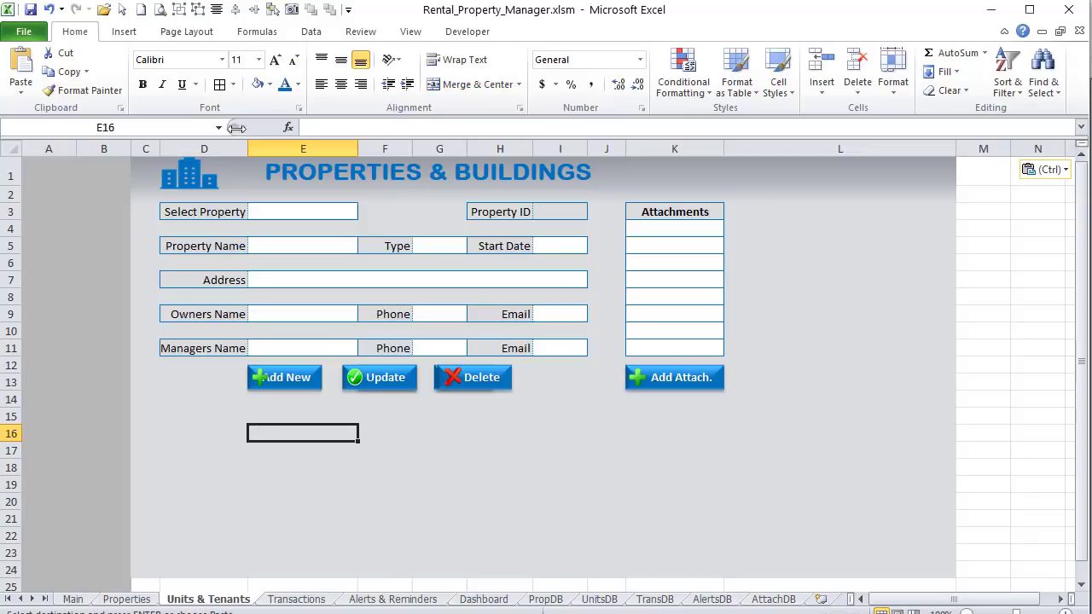
pyautogui.click(192, 166)
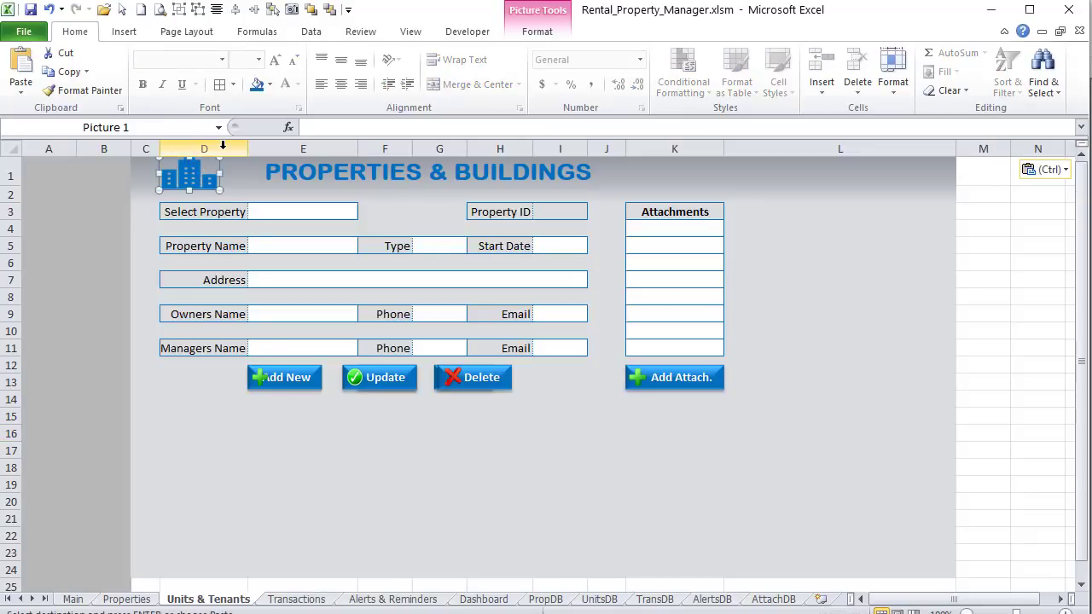
pyautogui.hotkey('ctrl', 'z')
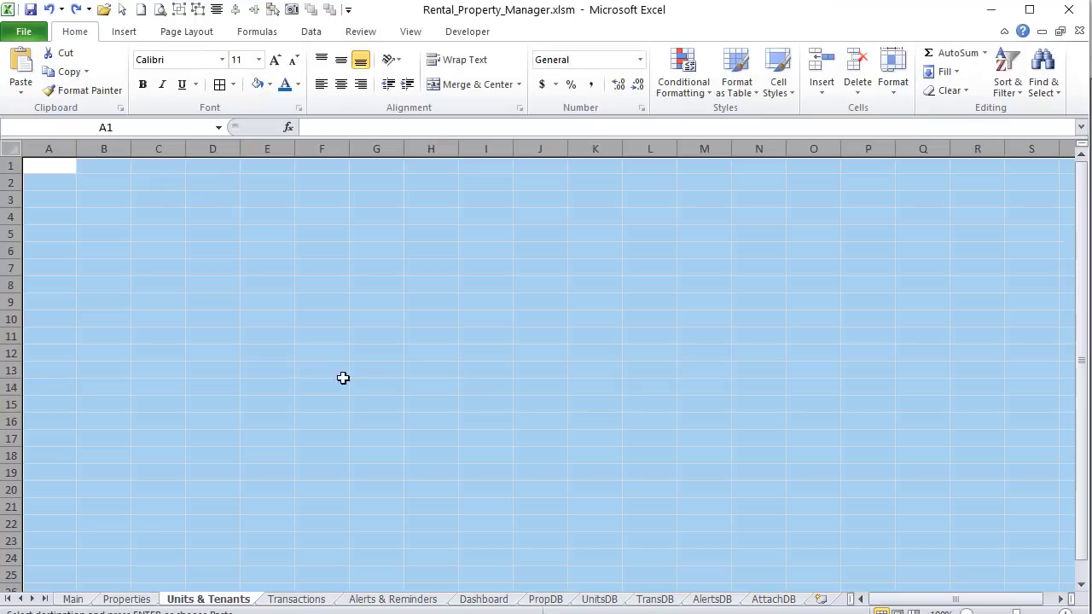
# Step: Set the building picture and all button groups on the Properties sheet to move but not size with cells
pyautogui.click(134, 599)
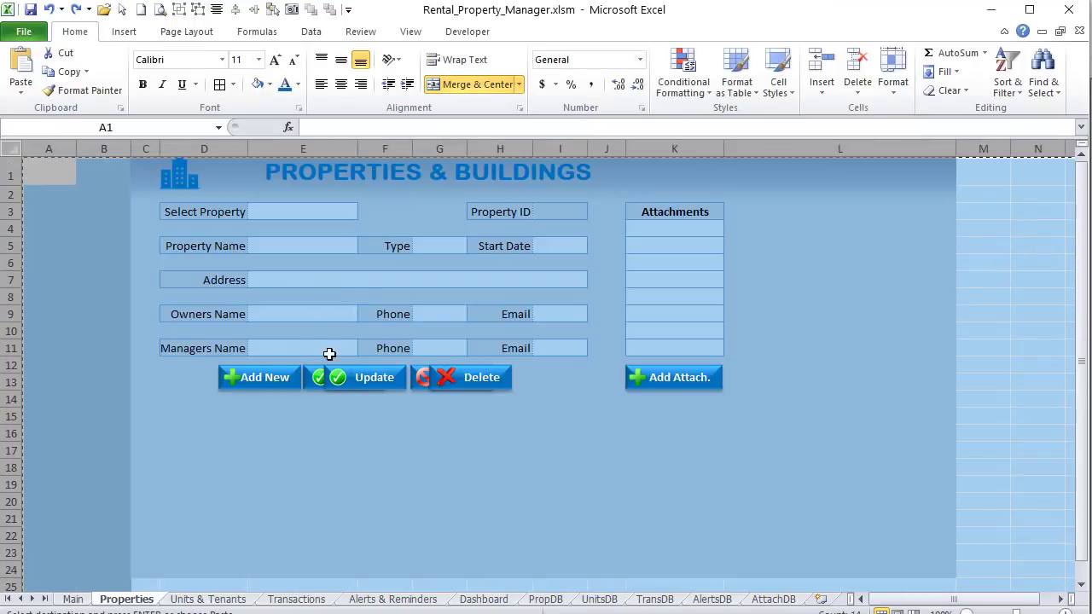
pyautogui.click(290, 484)
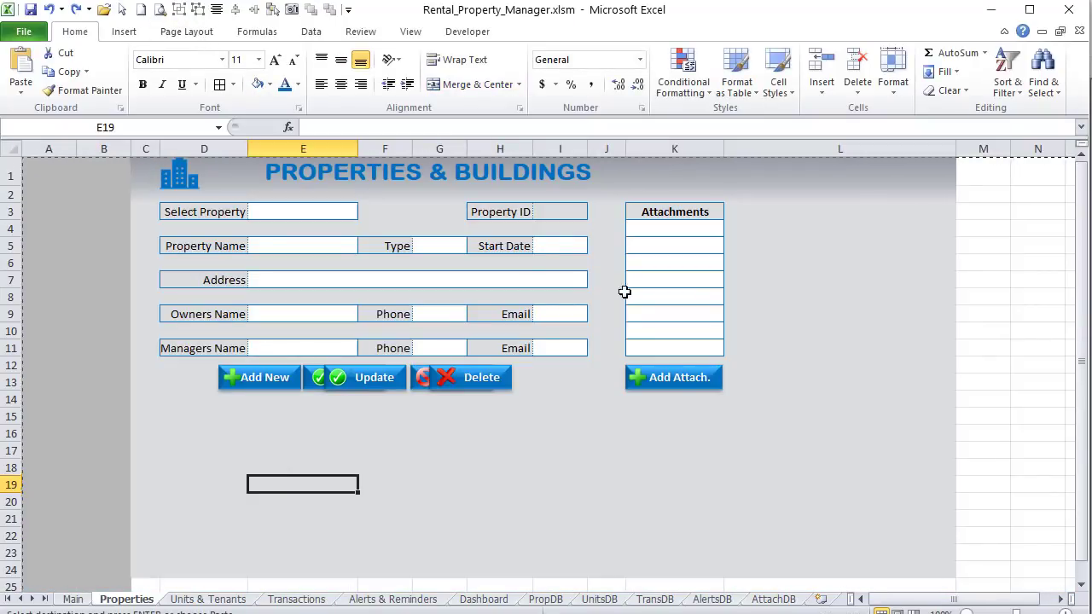
pyautogui.click(122, 9)
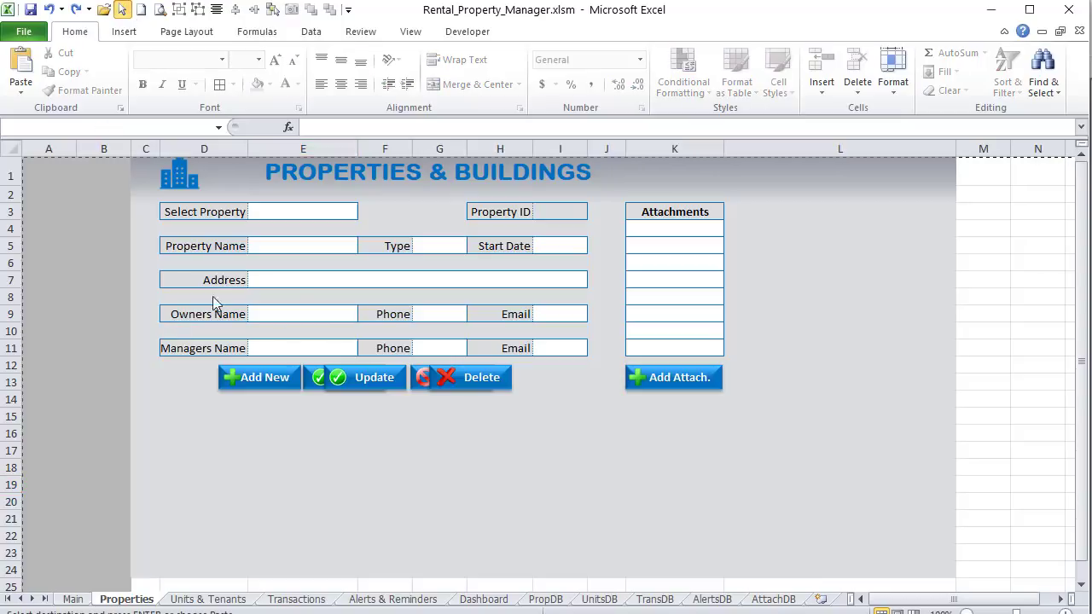
pyautogui.moveTo(161, 492)
pyautogui.mouseDown()
pyautogui.moveTo(848, 159)
pyautogui.moveTo(876, 157)
pyautogui.mouseUp()
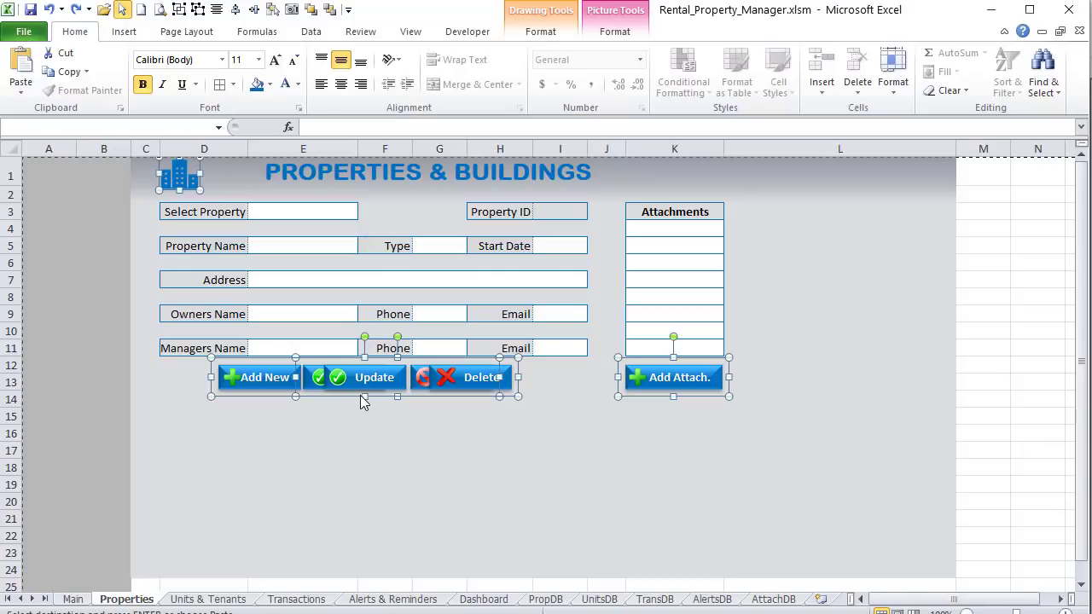
pyautogui.rightClick(421, 396)
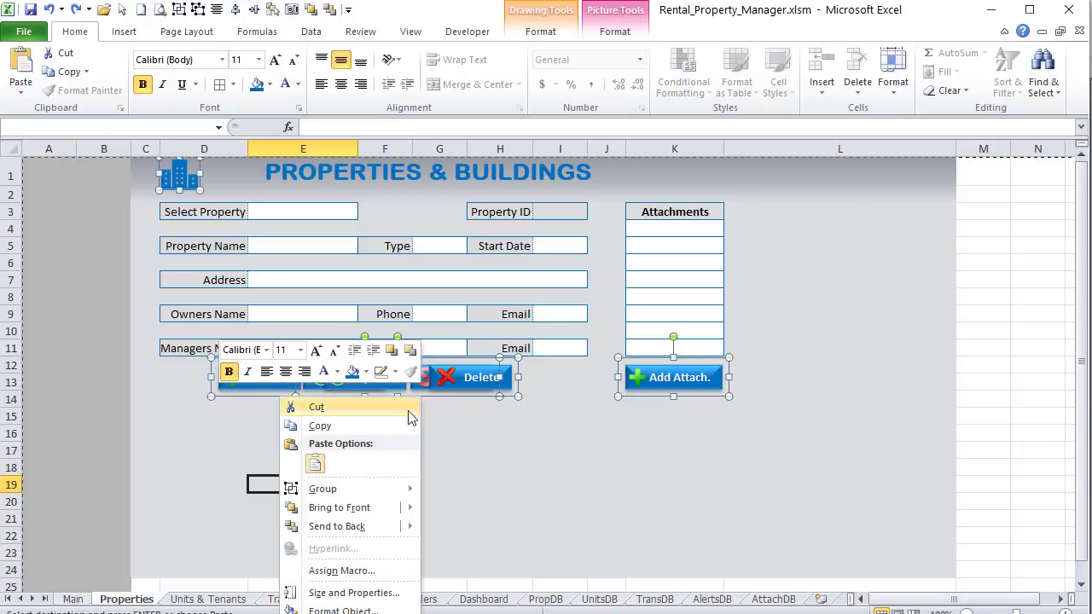
pyautogui.click(388, 593)
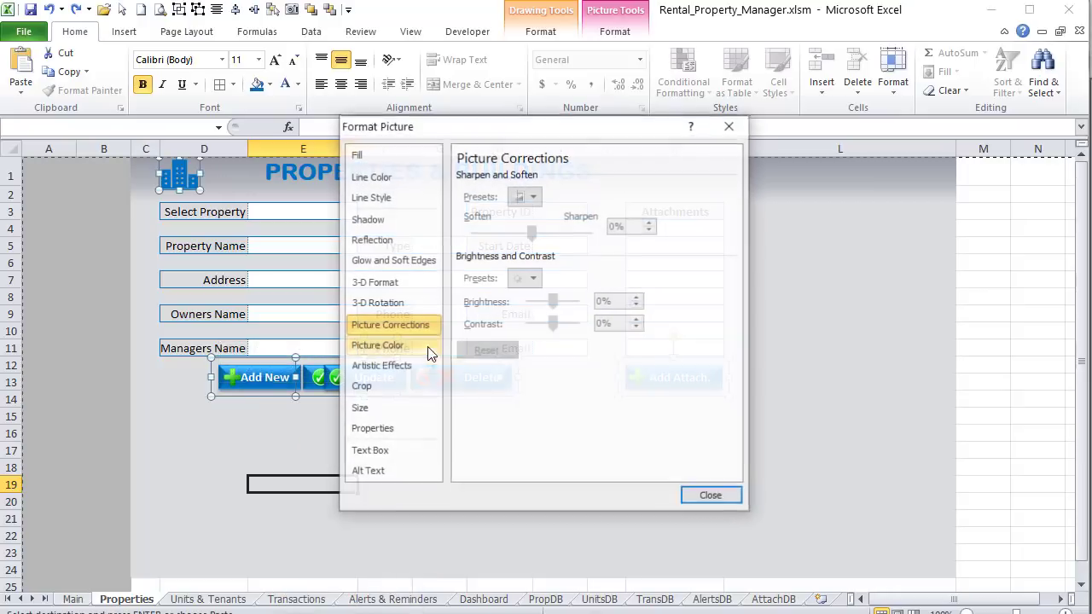
pyautogui.click(402, 428)
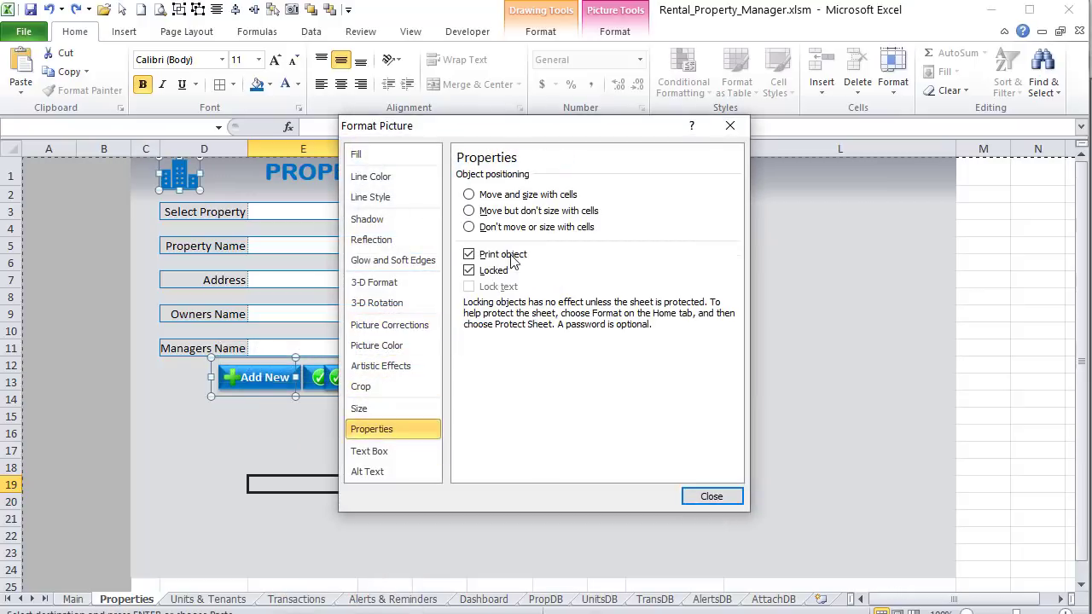
pyautogui.click(507, 211)
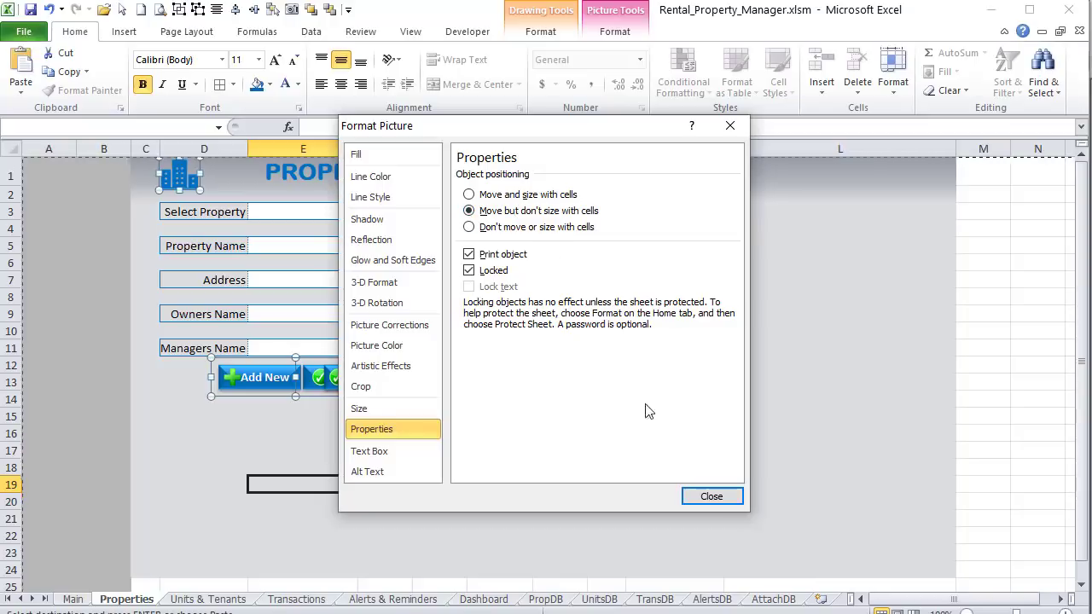
pyautogui.click(729, 498)
pyautogui.click(729, 482)
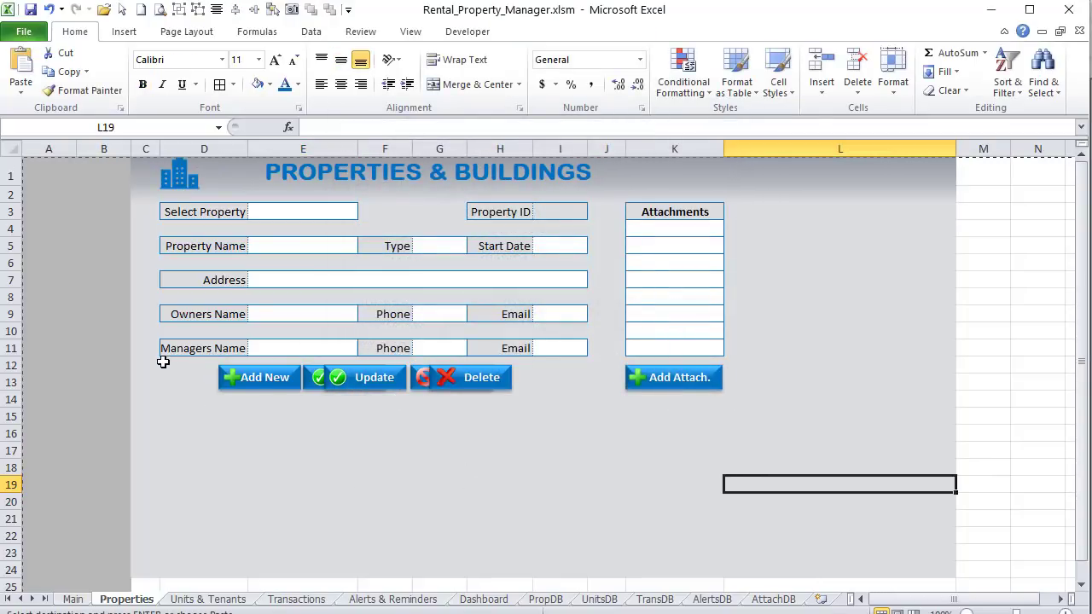
# Step: Widen column E on the Properties sheet and copy the entire sheet onto the Units & Tenants sheet
pyautogui.moveTo(357, 149); pyautogui.dragTo(387, 150)
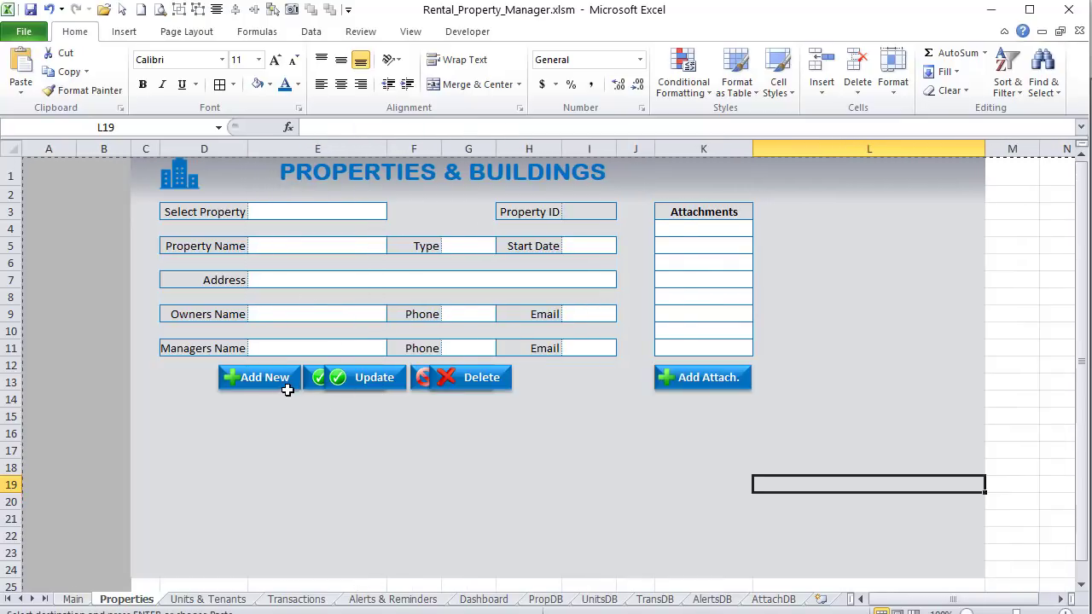
pyautogui.click(16, 147)
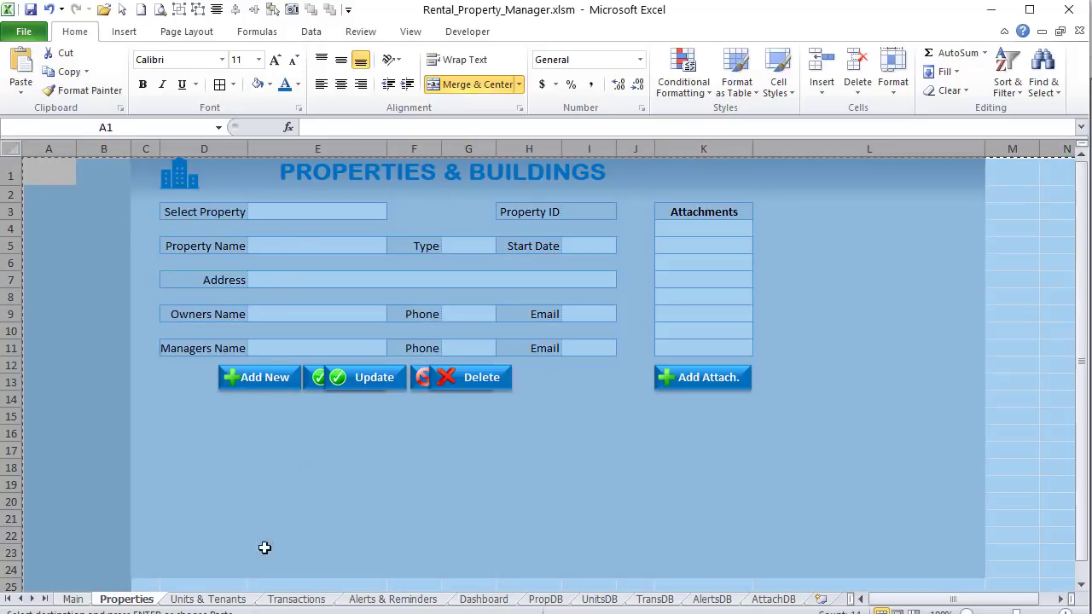
pyautogui.click(238, 602)
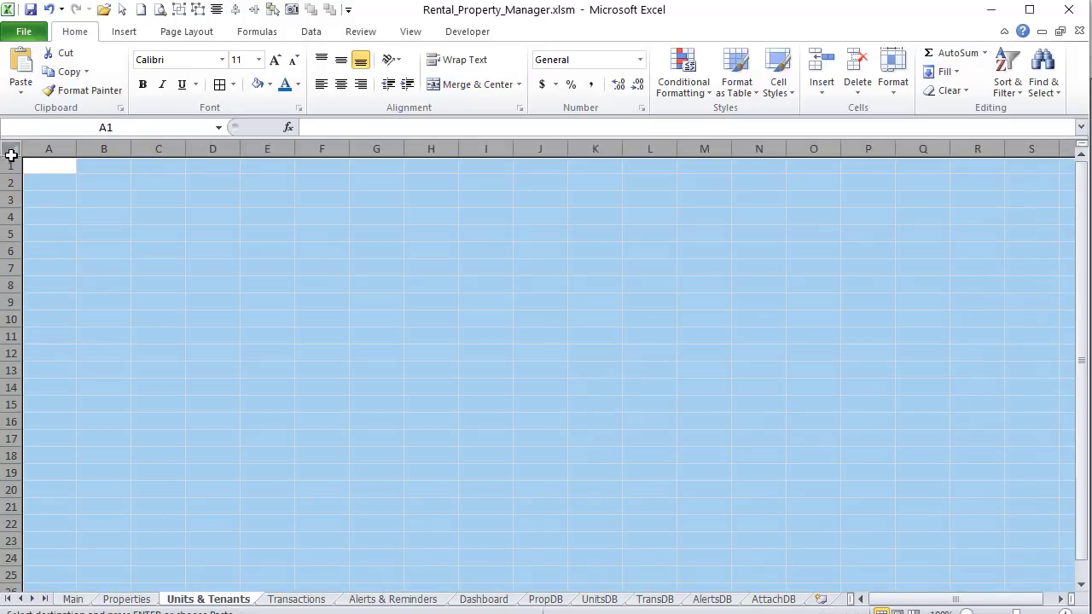
pyautogui.hotkey('ctrl', 'v')
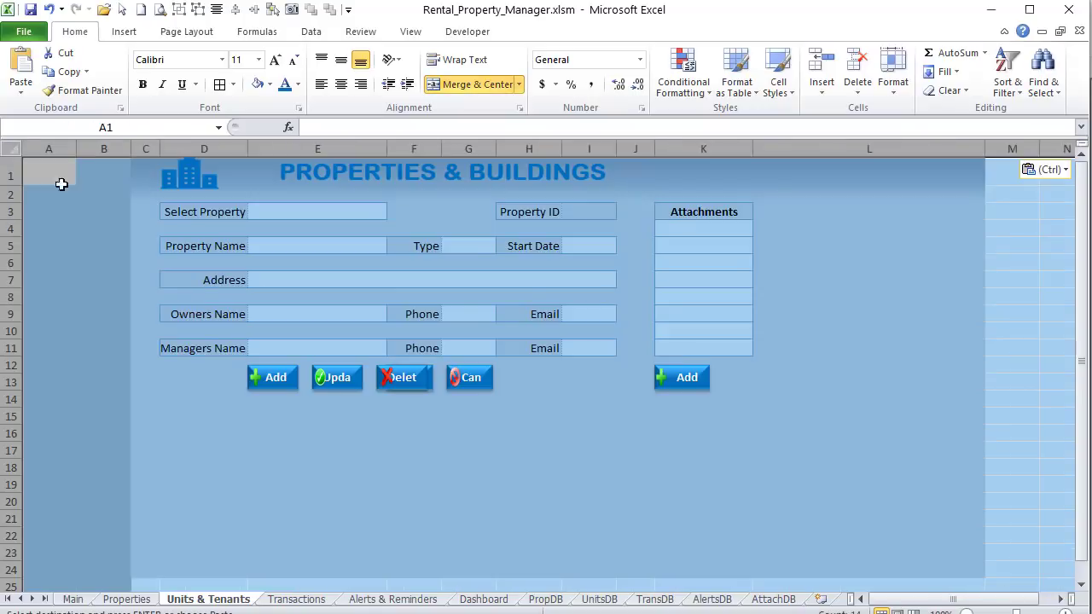
# Step: Delete the building picture from the Units & Tenants sheet and change its title to UNITS & TENANTS
pyautogui.click(189, 177)
pyautogui.press('Delete')
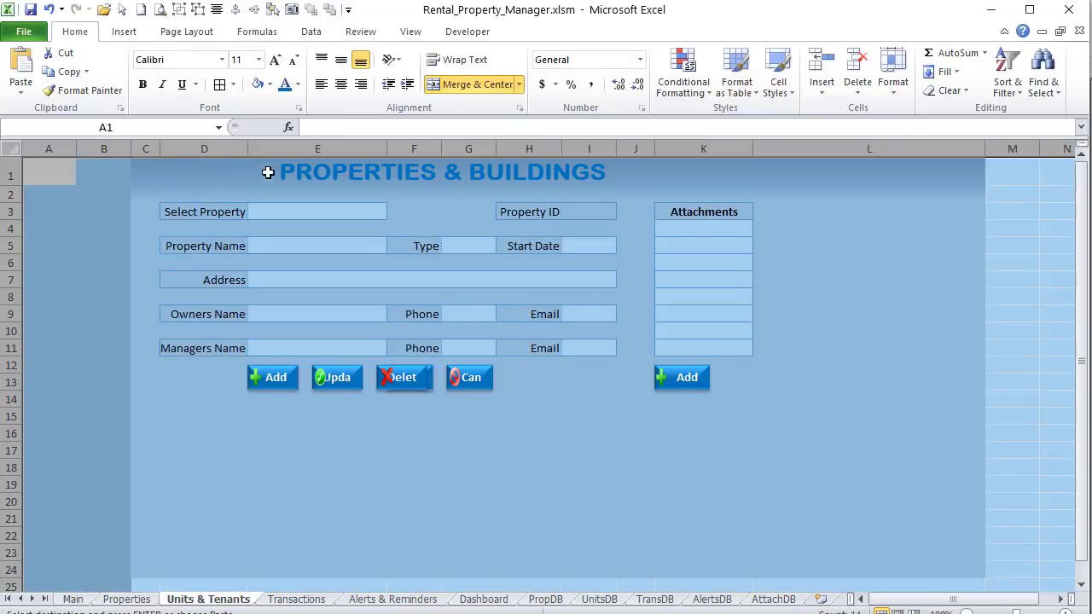
pyautogui.click(312, 173)
pyautogui.press('BackSpace')
pyautogui.write('UNITS')
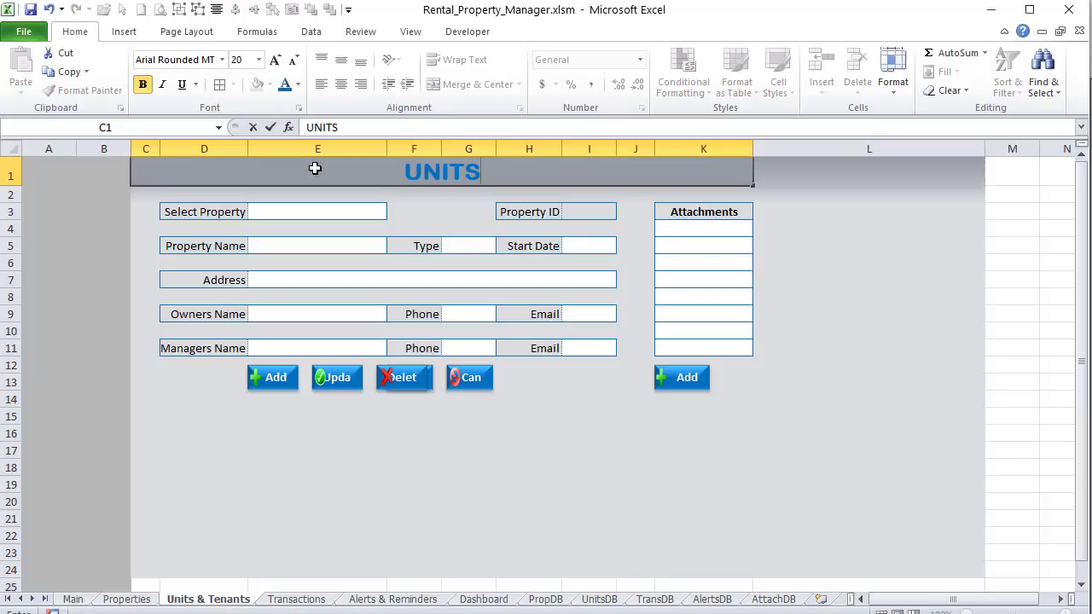
pyautogui.write(' & TENANTS')
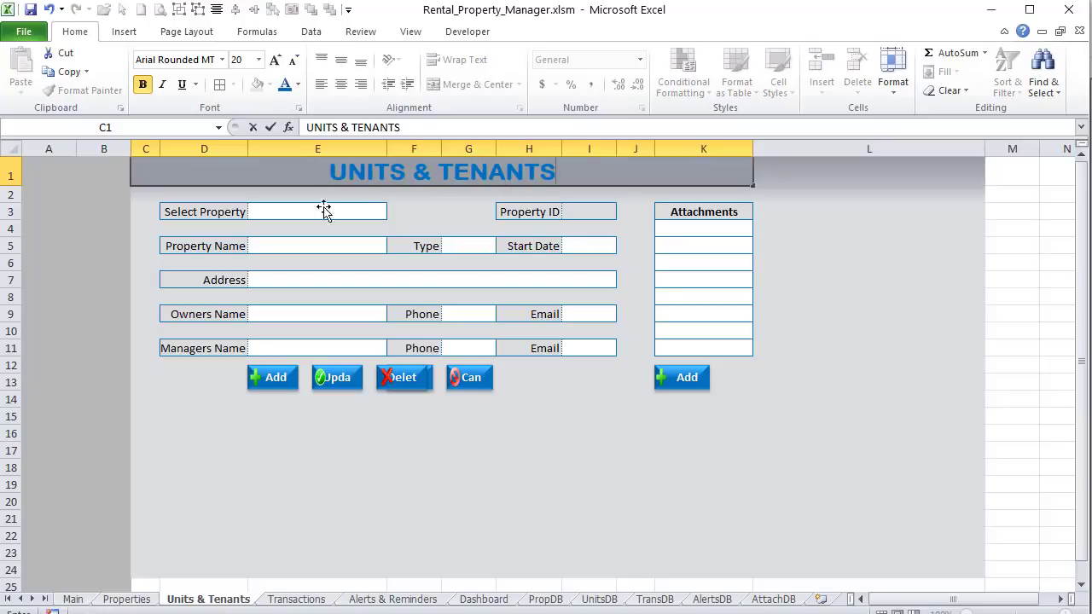
pyautogui.click(752, 517)
# Step: Insert a new column before column D on the Units & Tenants sheet
pyautogui.click(215, 146)
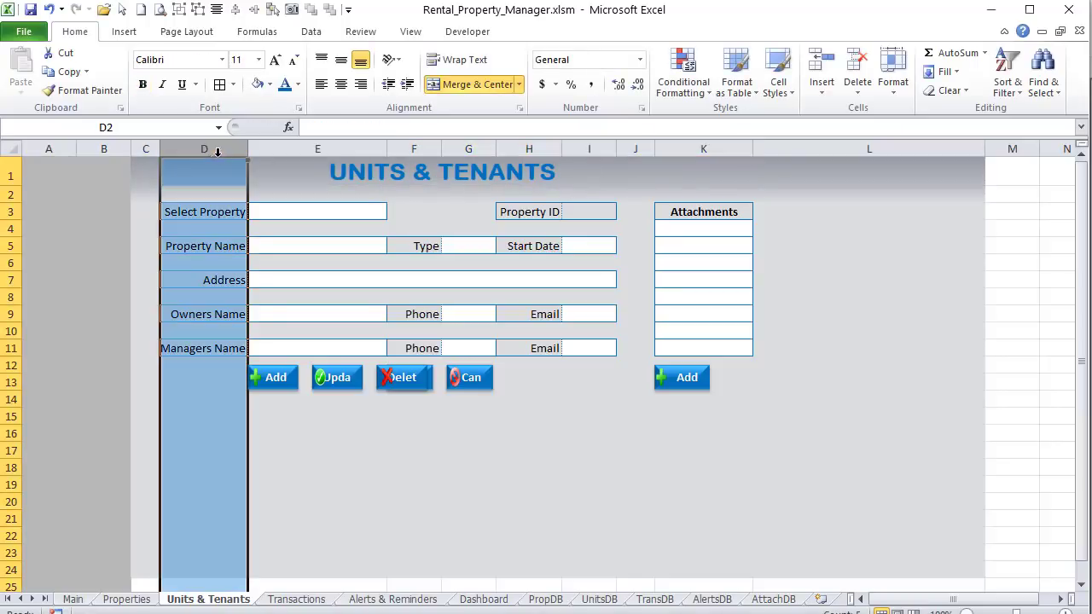
pyautogui.rightClick(215, 147)
pyautogui.click(188, 262)
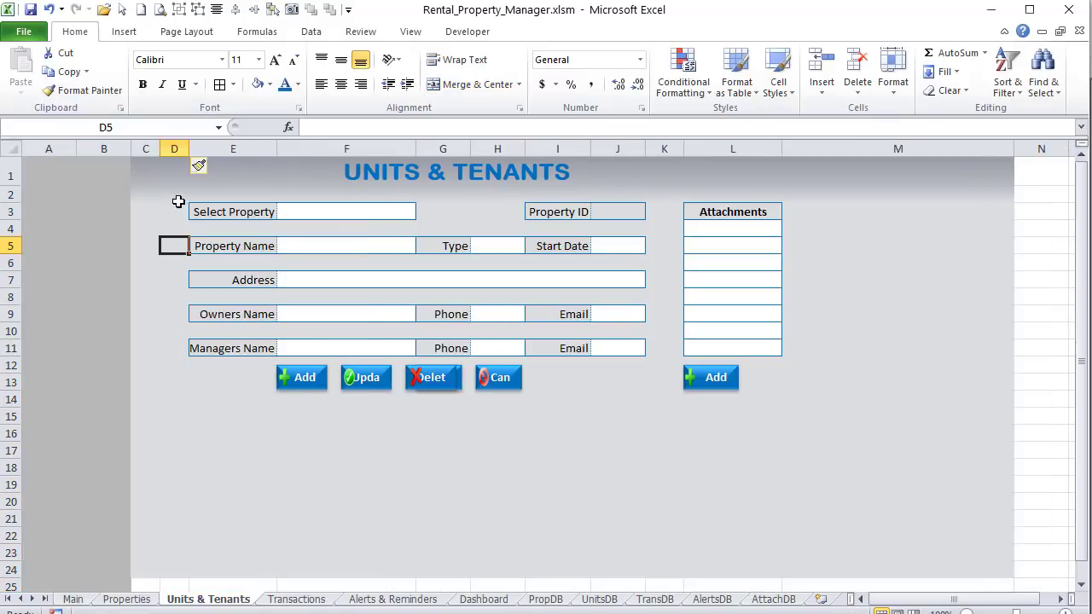
# Step: Insert another column before column D on the Units & Tenants sheet and widen the new column D
pyautogui.click(175, 148)
pyautogui.rightClick(175, 148)
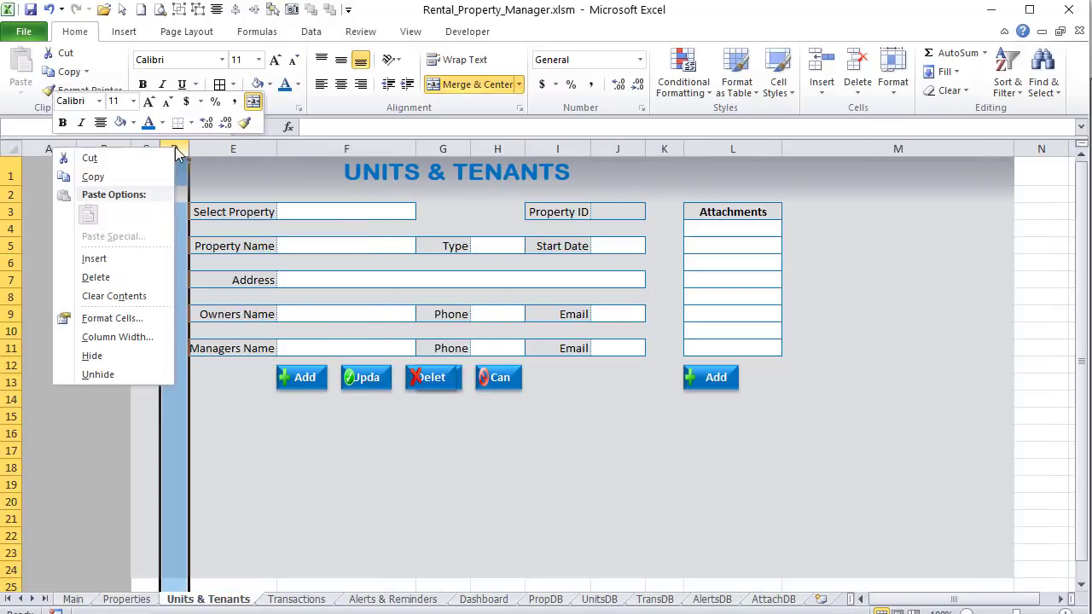
pyautogui.click(129, 277)
pyautogui.click(181, 212)
pyautogui.moveTo(189, 150); pyautogui.dragTo(211, 149)
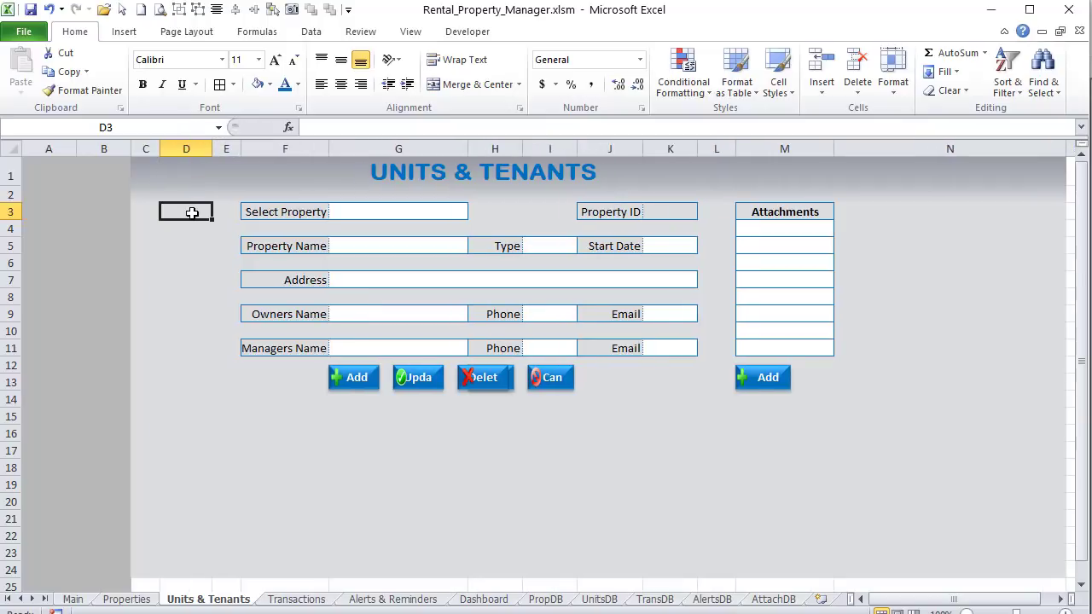
pyautogui.click(189, 228)
pyautogui.click(179, 291)
pyautogui.click(189, 334)
pyautogui.click(192, 362)
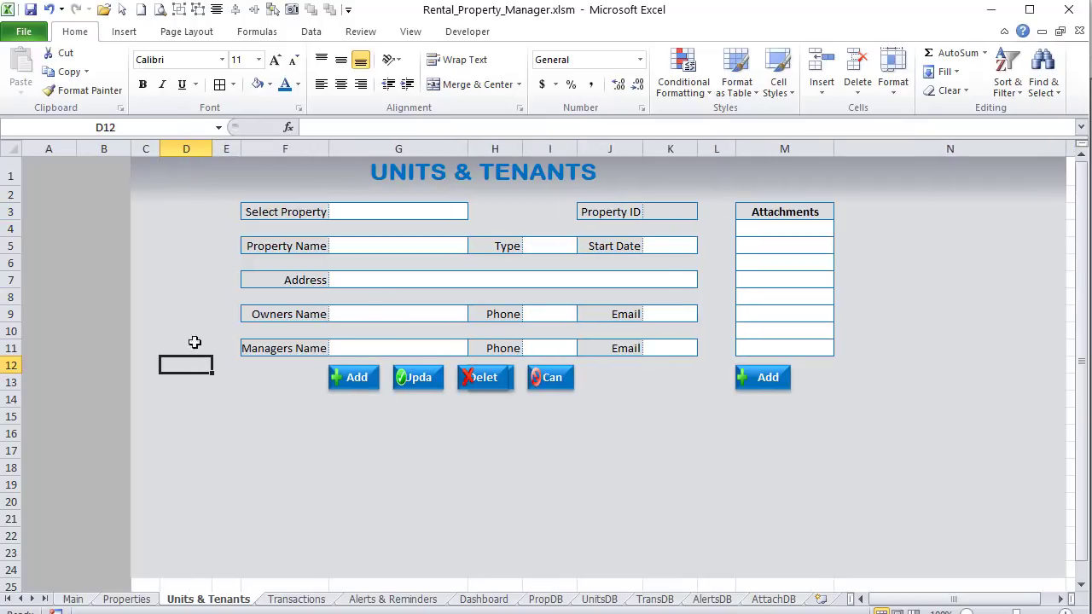
pyautogui.moveTo(365, 212); pyautogui.dragTo(597, 349)
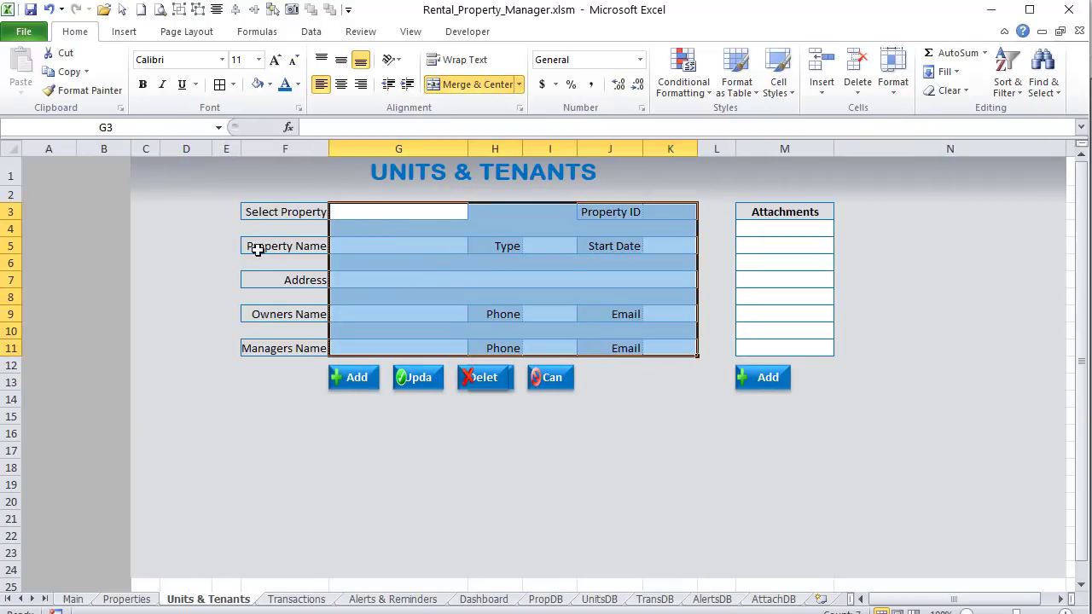
# Step: Enter the heading Units in cell D3
pyautogui.click(199, 212)
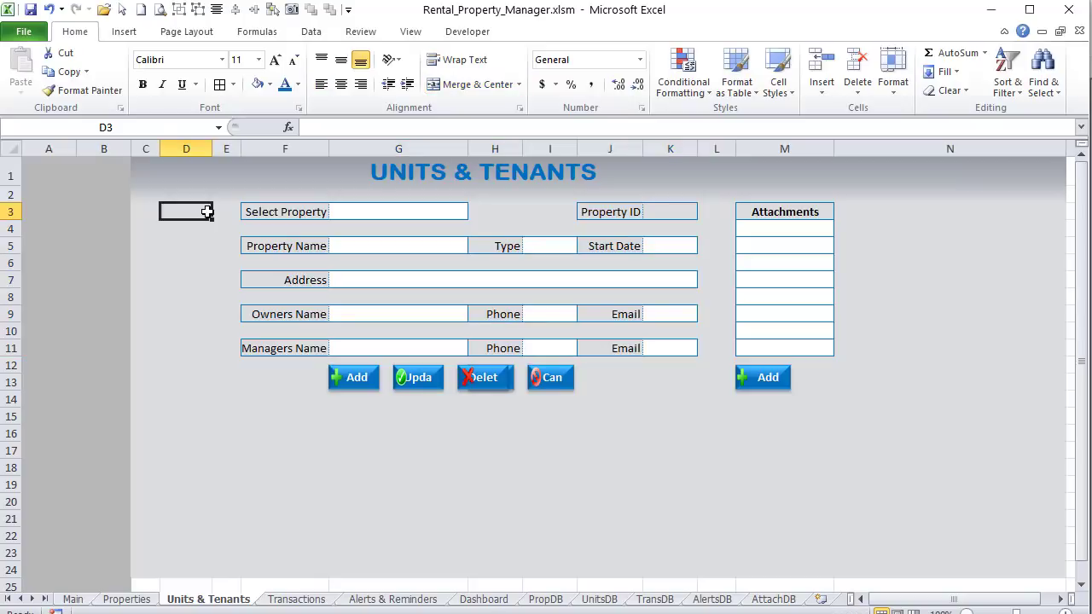
pyautogui.write('u')
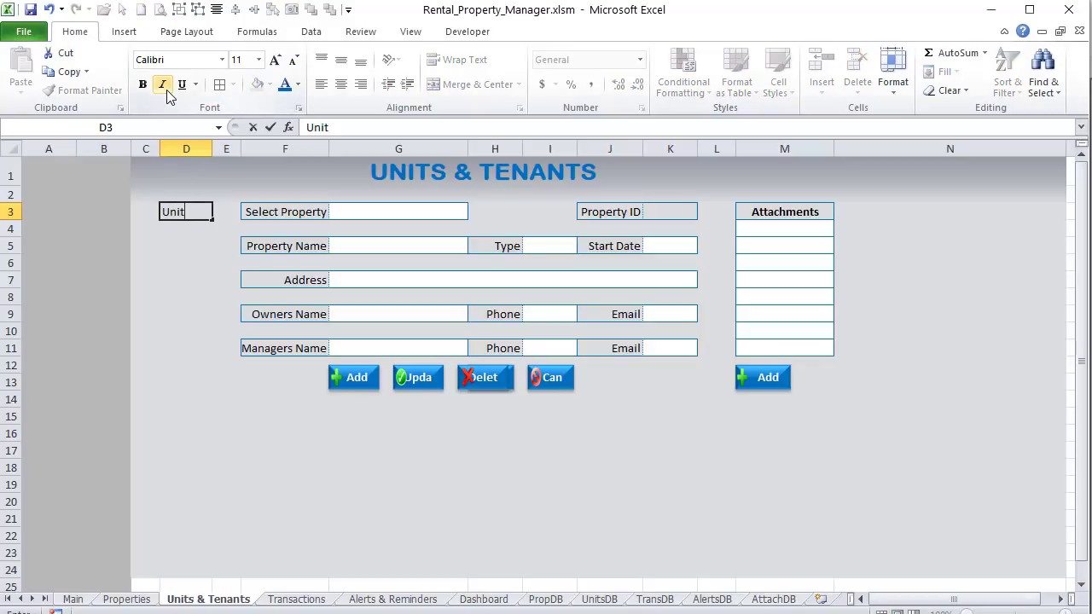
pyautogui.press('Return')
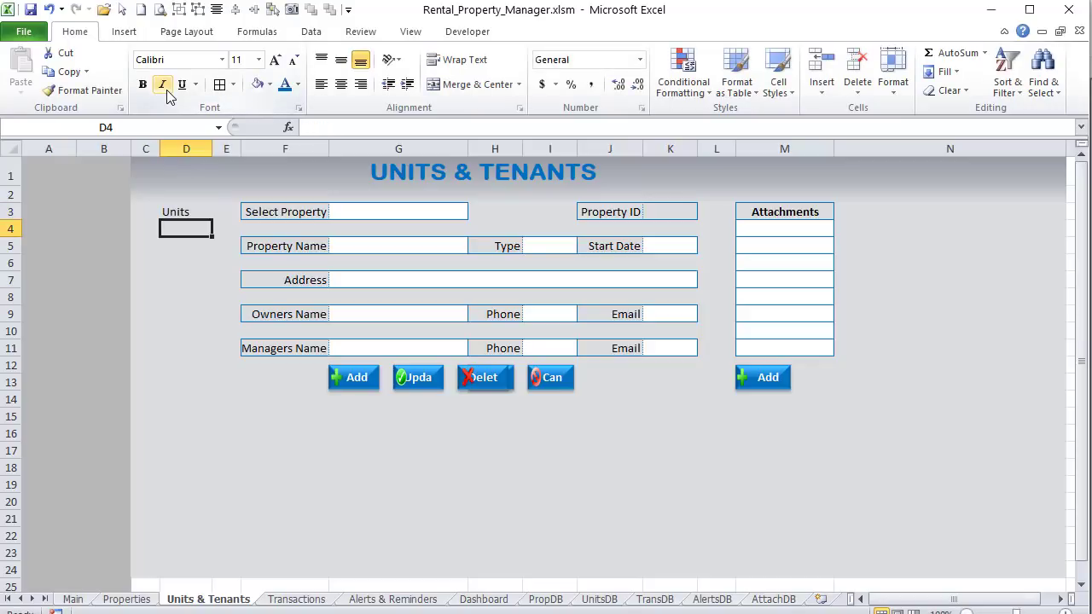
# Step: Copy the Attachments table in M3:M11, paste only its formats starting at the Units heading in D3, and widen column D
pyautogui.moveTo(784, 215); pyautogui.dragTo(789, 350)
pyautogui.hotkey('ctrl', 'c')
pyautogui.rightClick(187, 213)
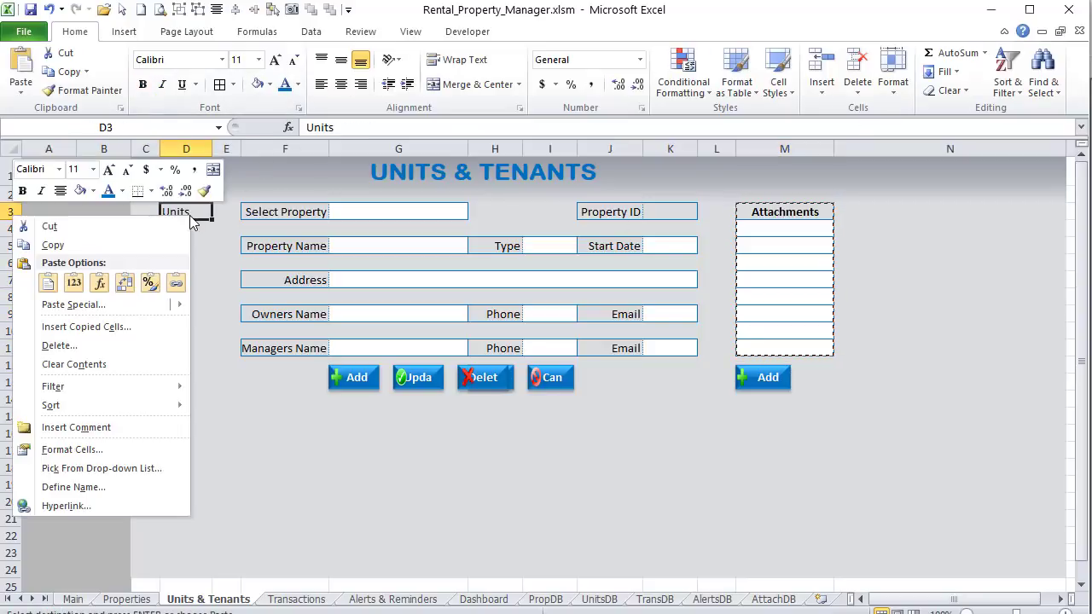
pyautogui.click(85, 304)
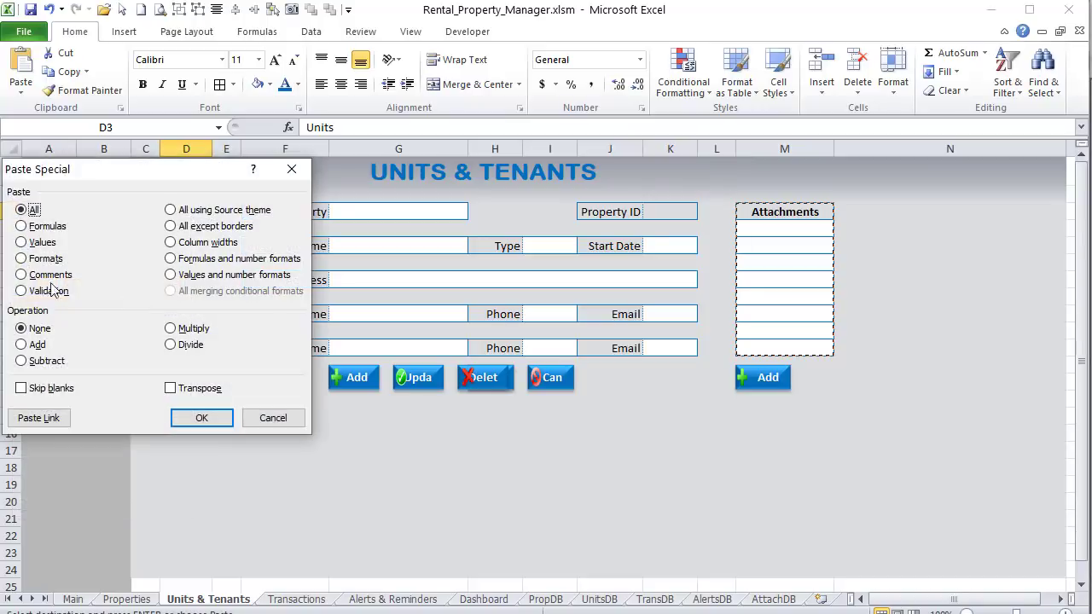
pyautogui.click(34, 275)
pyautogui.click(202, 415)
pyautogui.click(210, 437)
pyautogui.moveTo(212, 148); pyautogui.dragTo(237, 148)
pyautogui.click(207, 242)
pyautogui.click(205, 227)
pyautogui.click(205, 258)
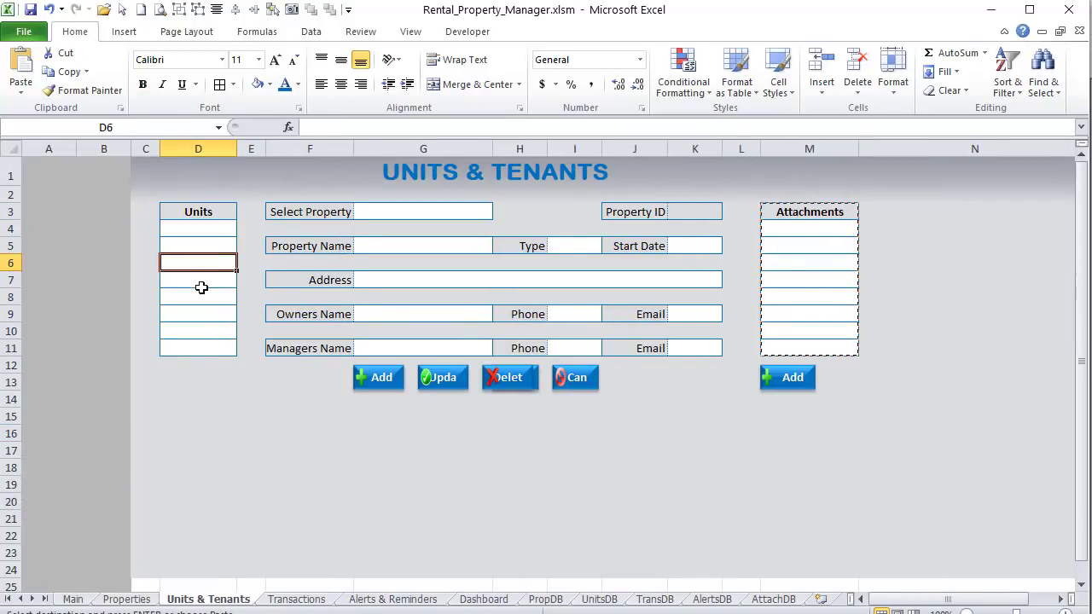
pyautogui.click(202, 285)
pyautogui.moveTo(206, 346); pyautogui.dragTo(210, 502)
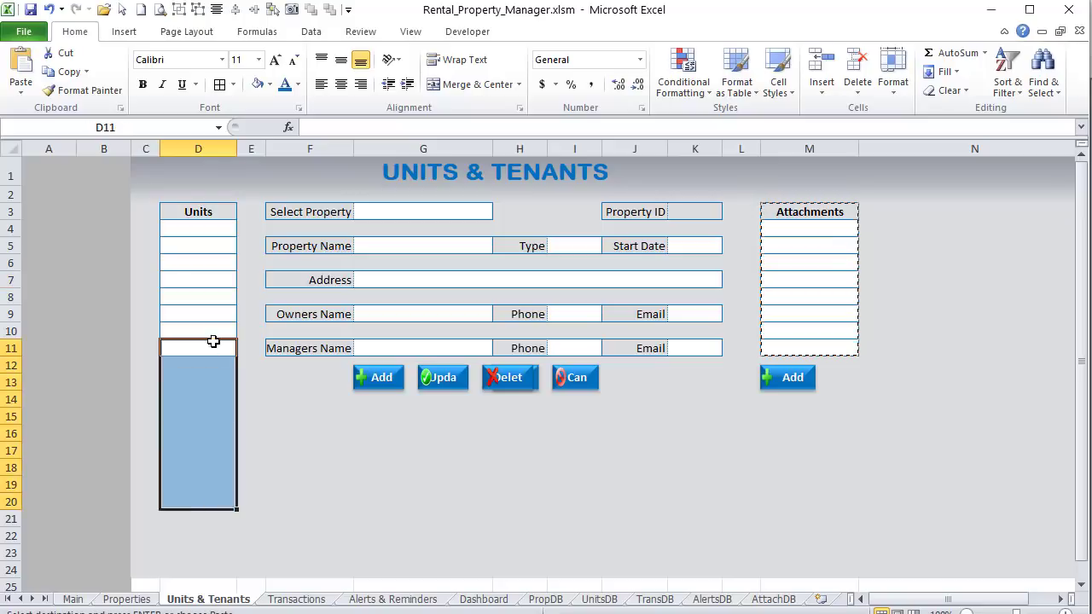
pyautogui.click(213, 229)
pyautogui.click(404, 214)
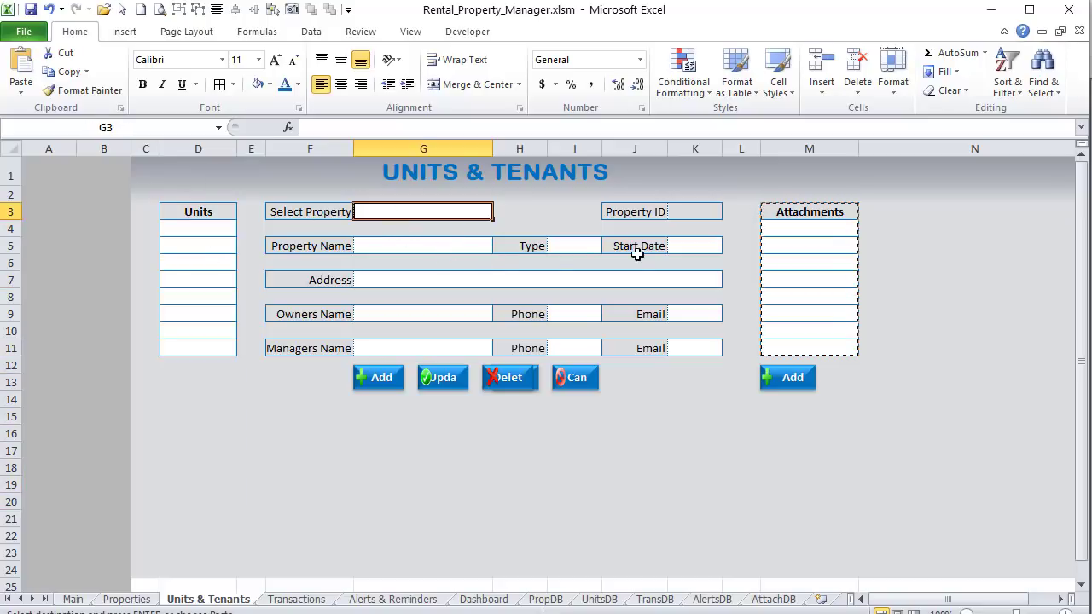
# Step: Insert the picture tenant-blue.png from the Property Managment Application folder onto the sheet
pyautogui.click(353, 175)
pyautogui.click(124, 31)
pyautogui.click(118, 64)
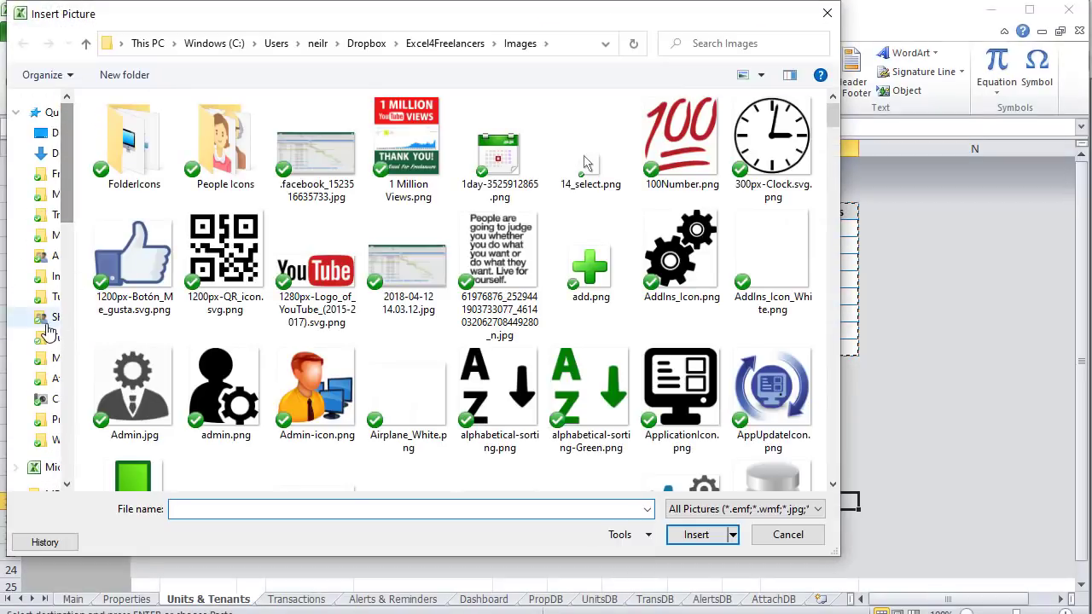
pyautogui.click(48, 417)
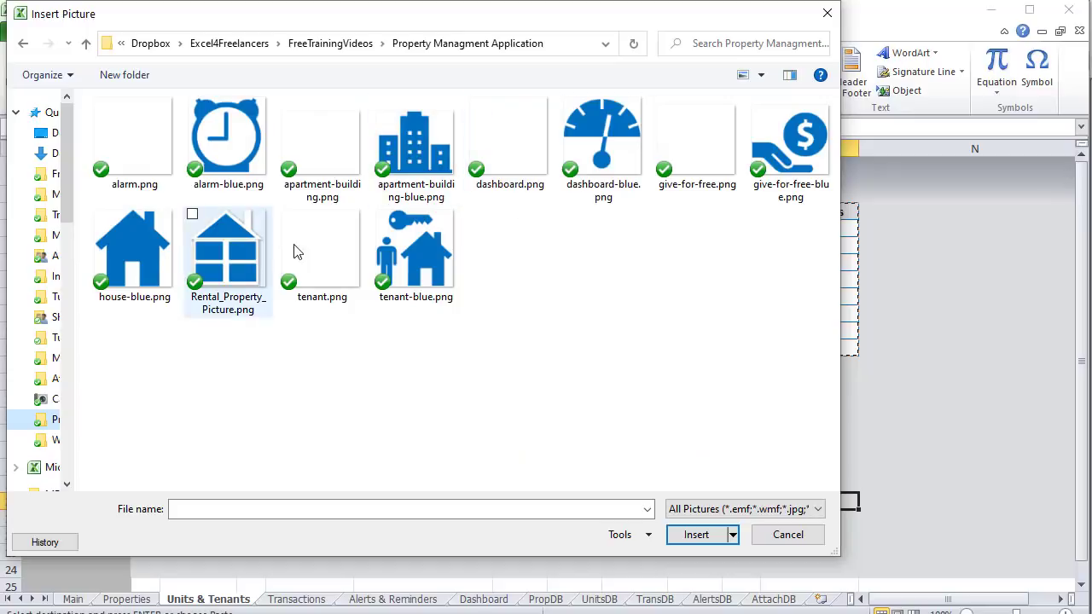
pyautogui.click(415, 249)
pyautogui.click(696, 534)
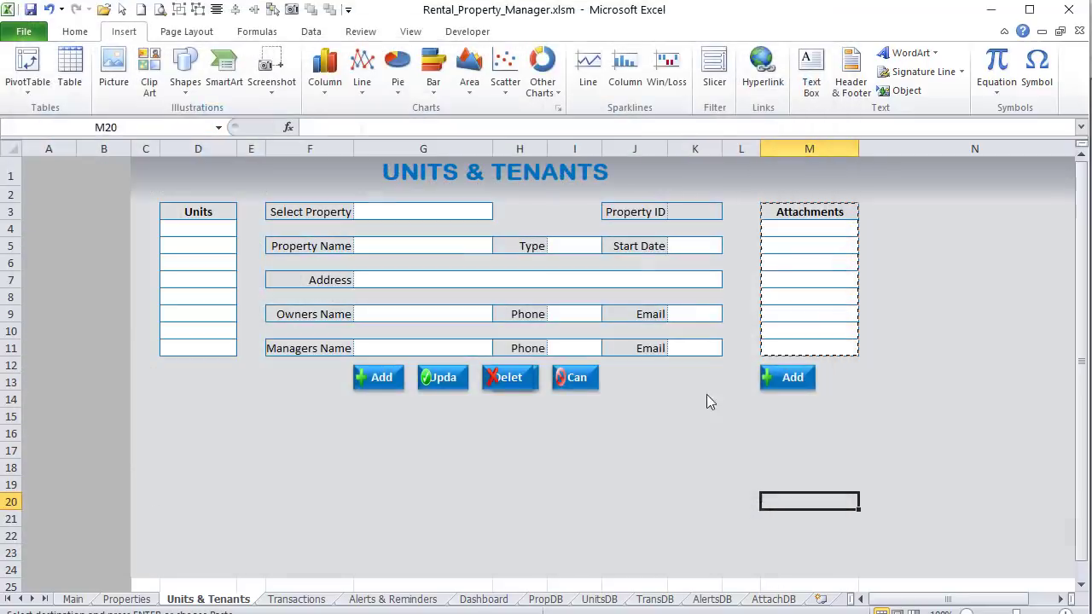
# Step: Set the tenant picture's height to 0.4" and place it just before the UNITS & TENANTS title
pyautogui.moveTo(850, 520); pyautogui.dragTo(417, 242)
pyautogui.click(1032, 60)
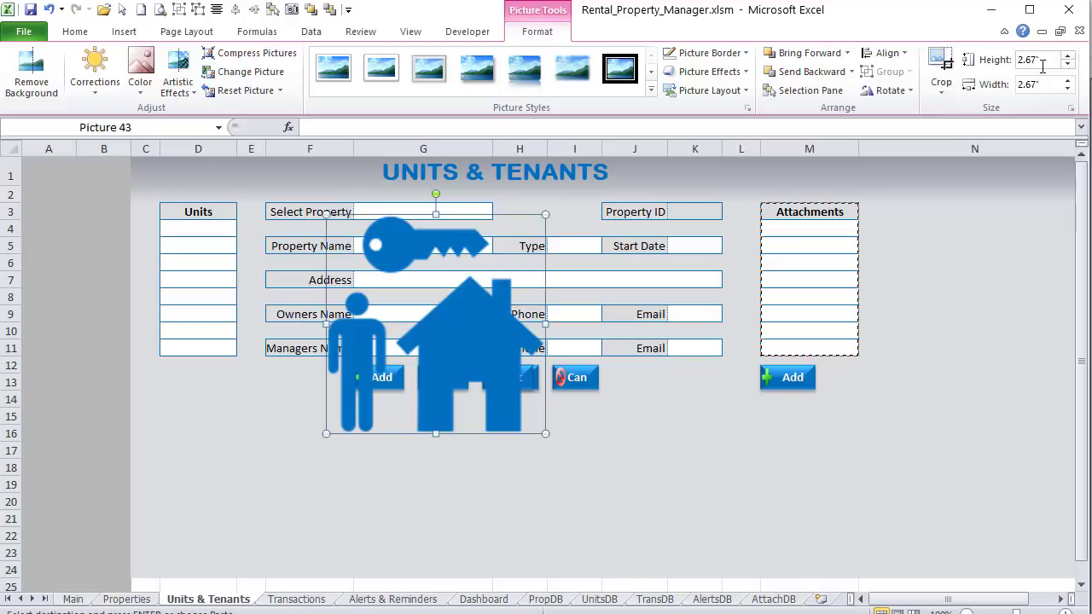
pyautogui.write('.4')
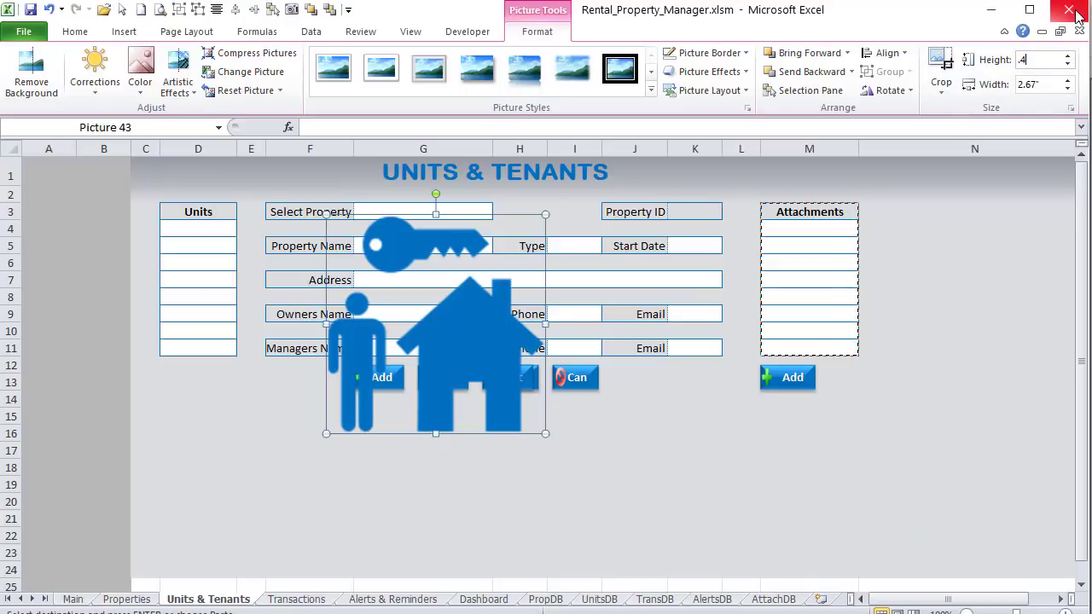
pyautogui.press('Return')
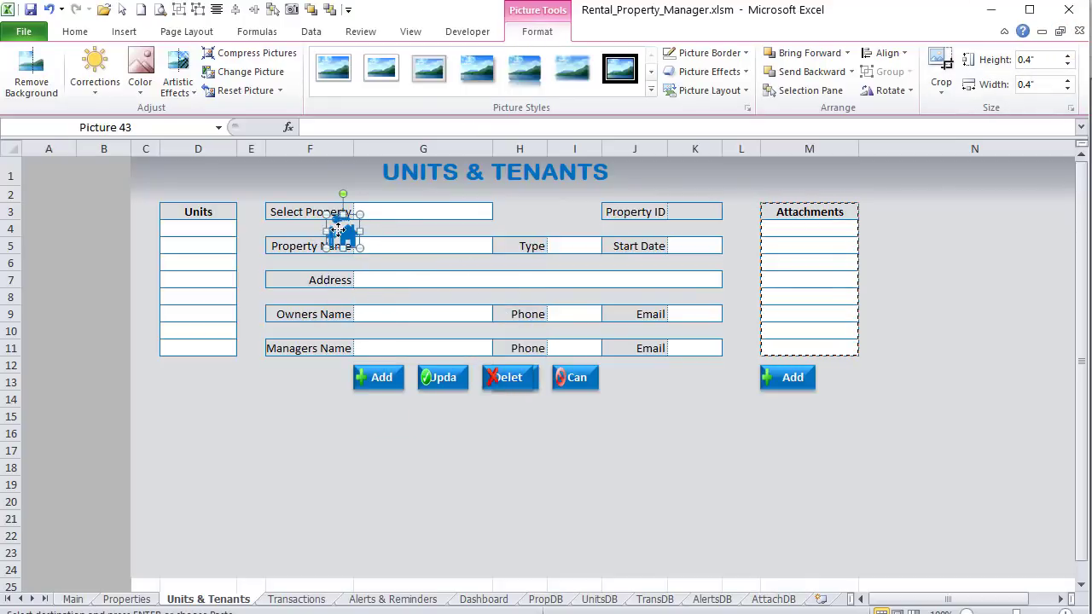
pyautogui.moveTo(313, 236); pyautogui.dragTo(309, 182)
pyautogui.click(257, 447)
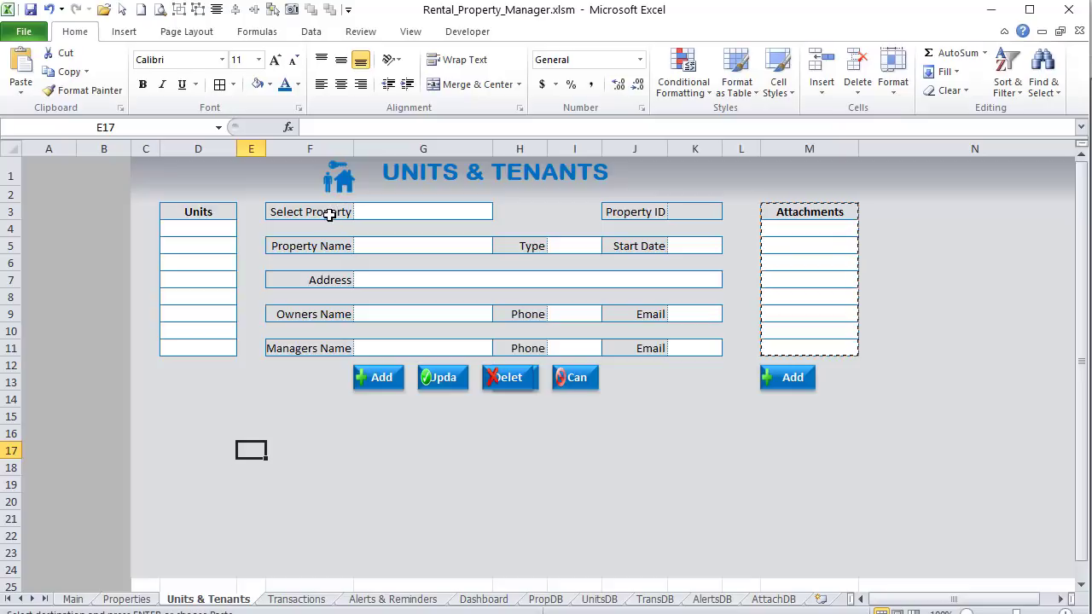
pyautogui.click(439, 210)
pyautogui.click(300, 217)
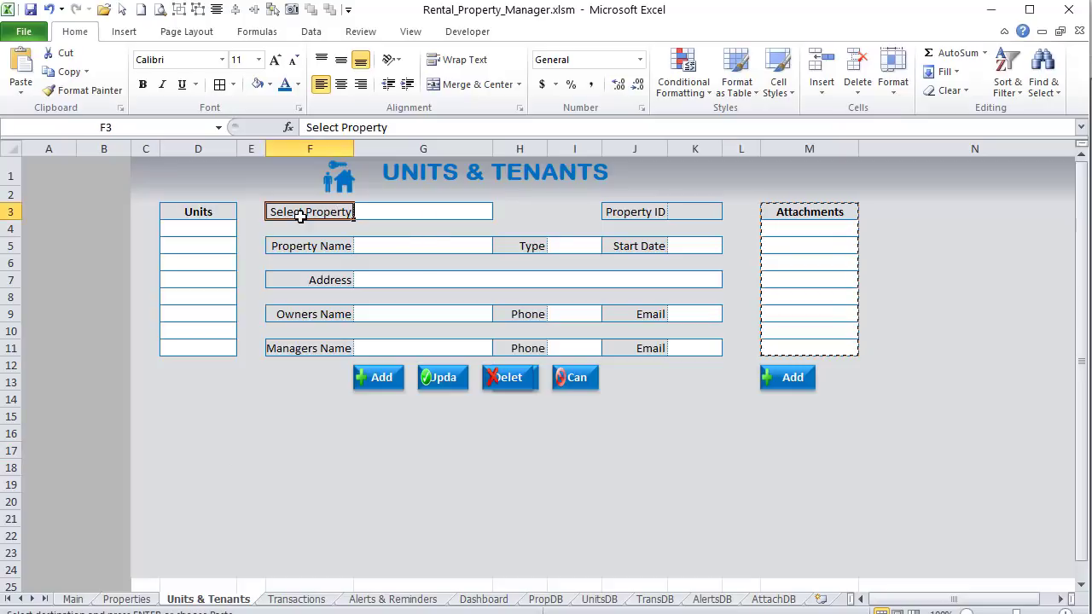
pyautogui.click(383, 212)
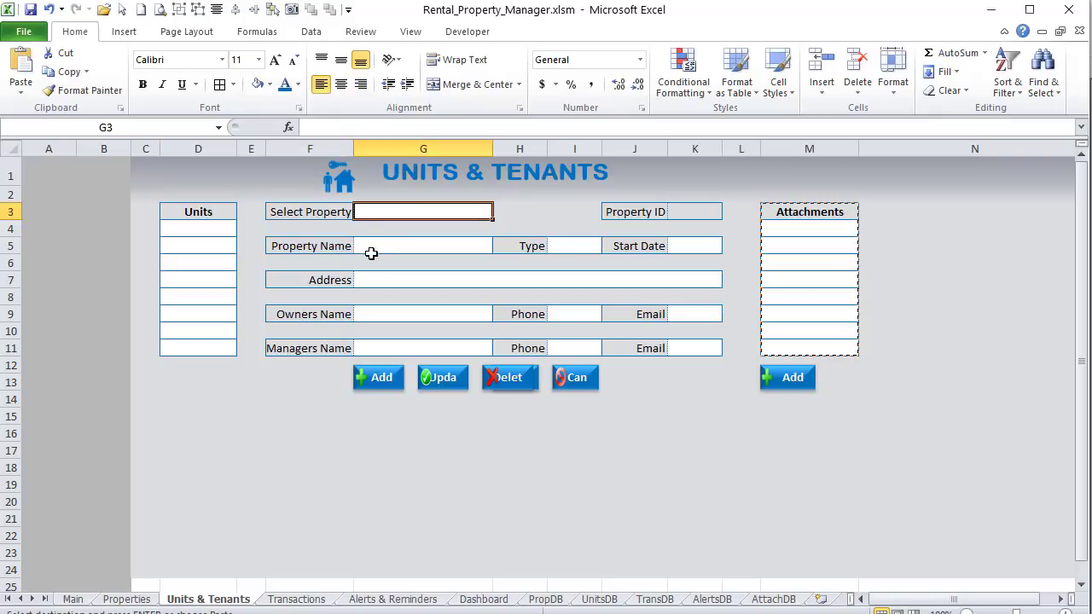
pyautogui.moveTo(308, 248); pyautogui.dragTo(529, 349)
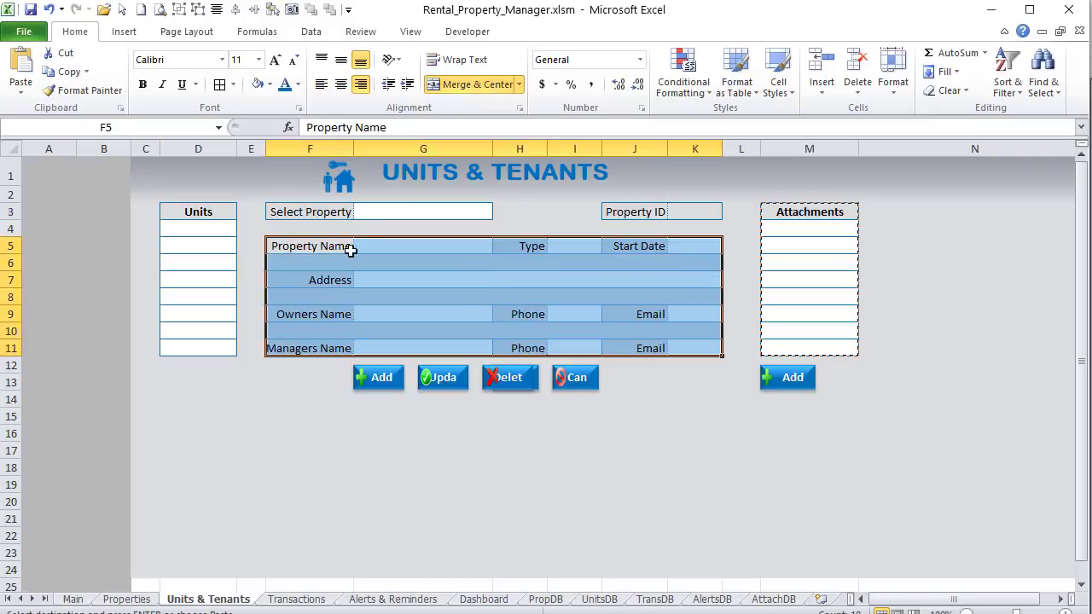
# Step: Change the Property ID label in J3 to Unit ID and the Property Name label in F5 to Tenant Name
pyautogui.click(632, 210)
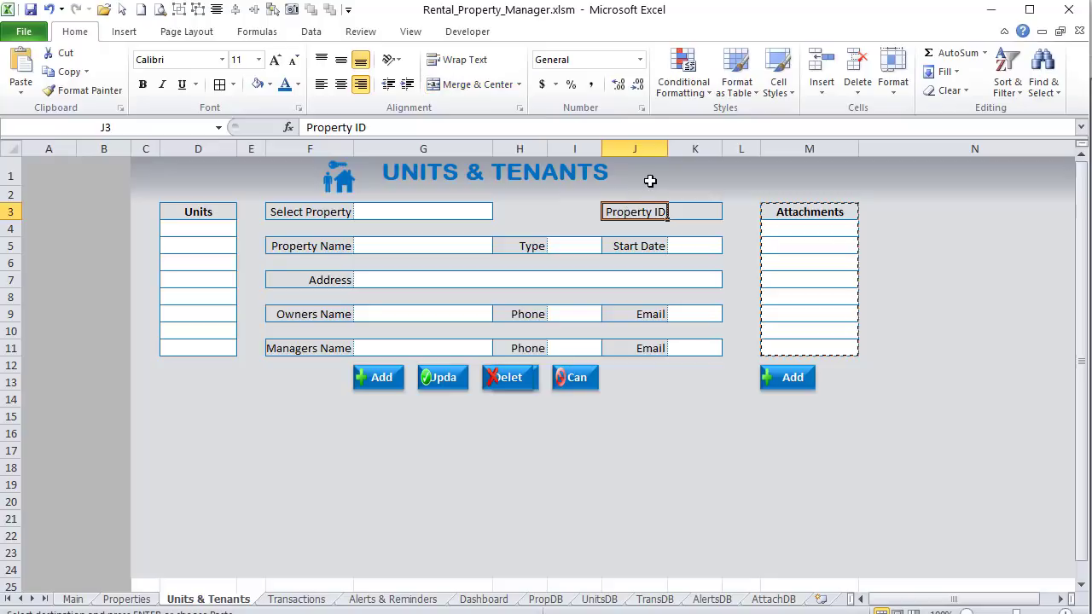
pyautogui.write('Unit')
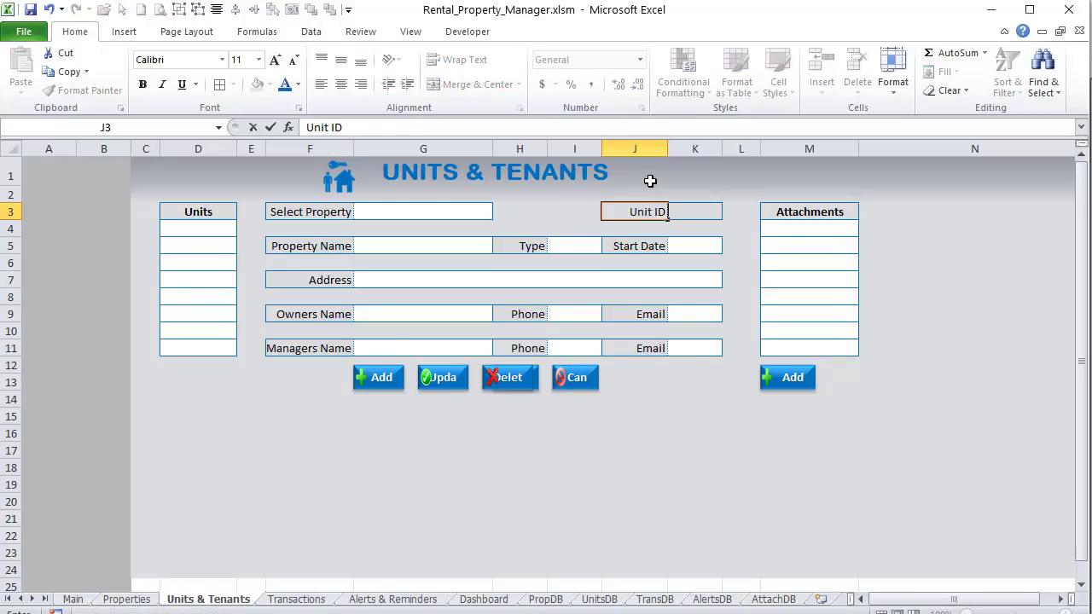
pyautogui.click(311, 251)
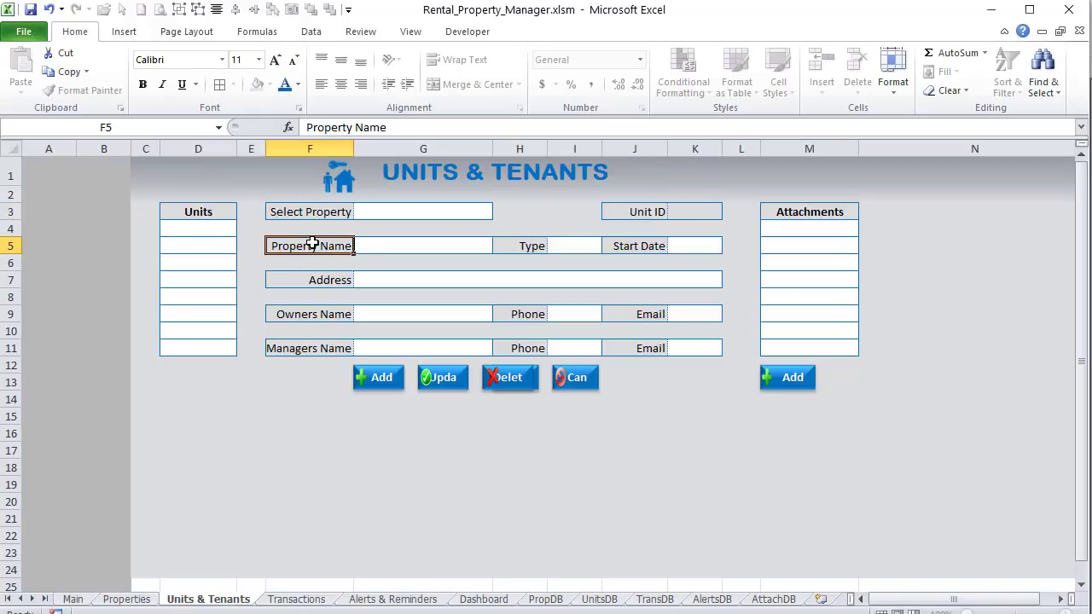
pyautogui.write('Tenant Name')
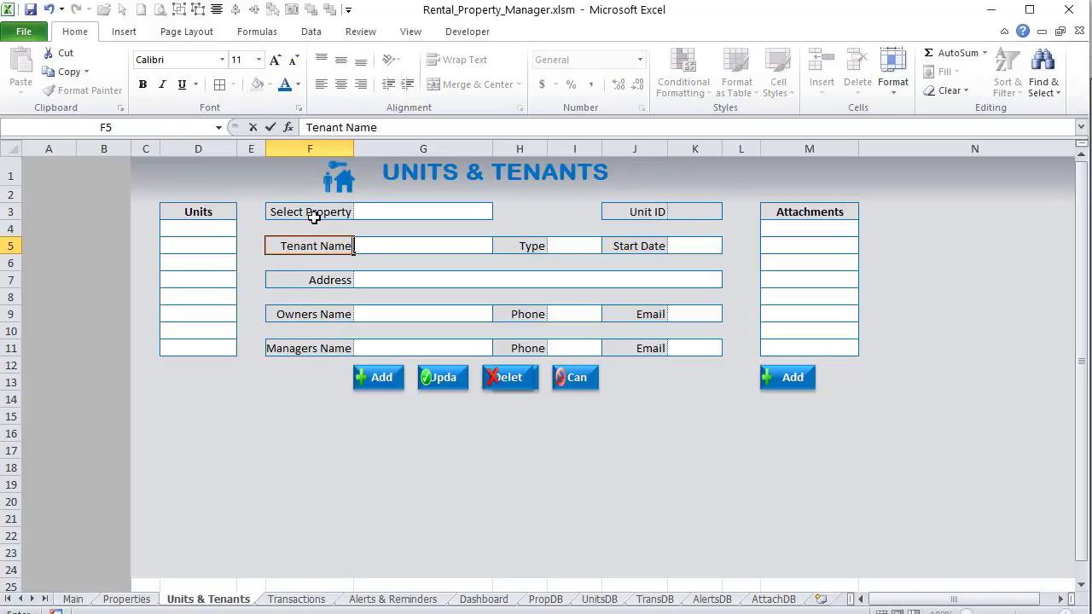
pyautogui.press('Tab')
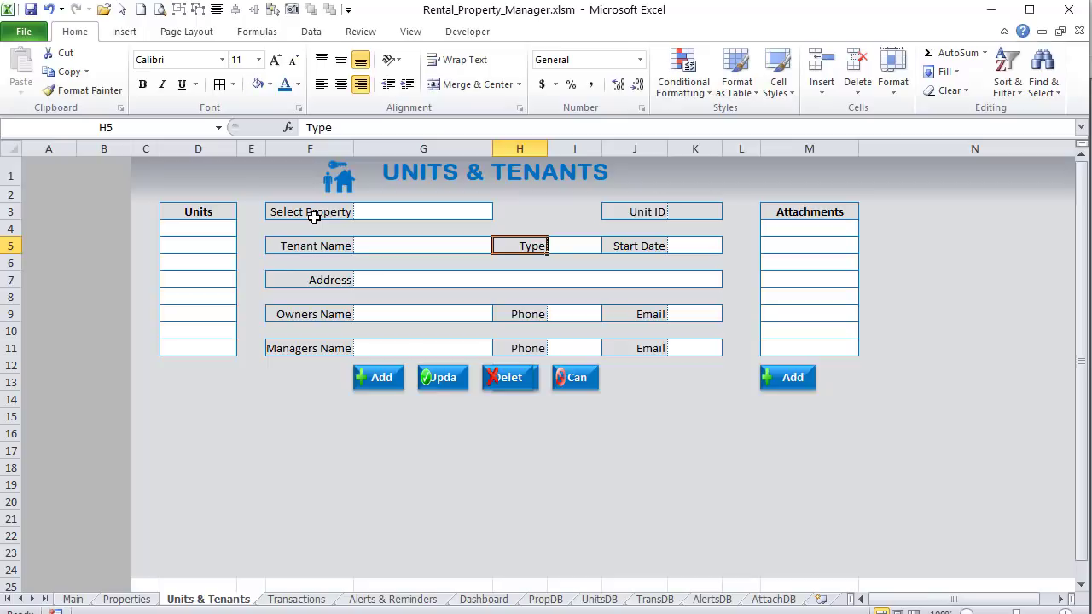
# Step: Change the Type label in H5 to Unit # and the Start Date label in J5 to Unite Type
pyautogui.write('Unit')
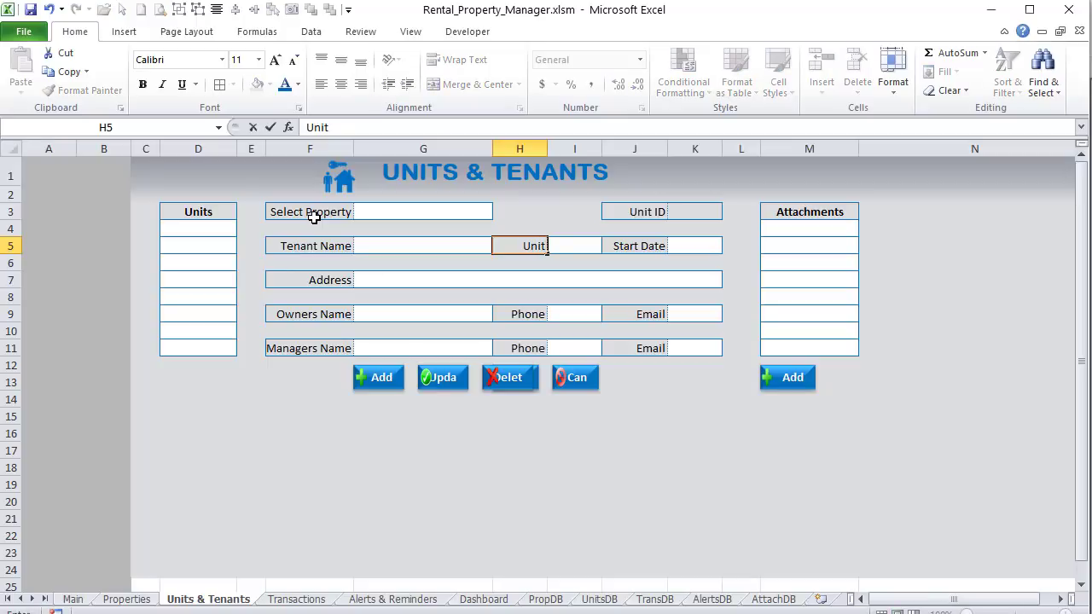
pyautogui.write(' #')
pyautogui.press('Tab')
pyautogui.press('Delete')
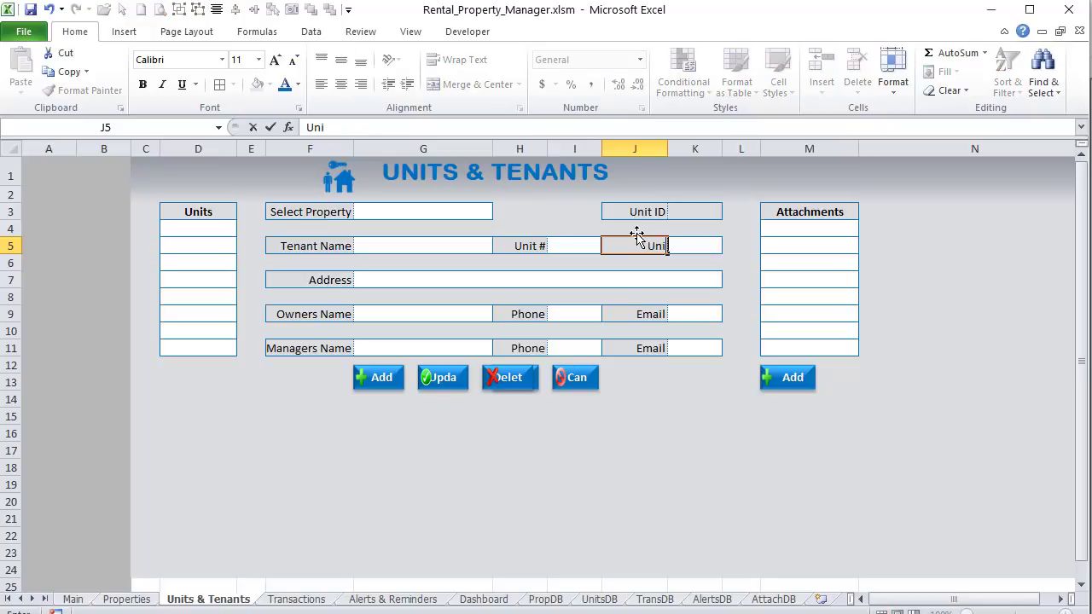
pyautogui.write('Unite Type')
pyautogui.press('Return')
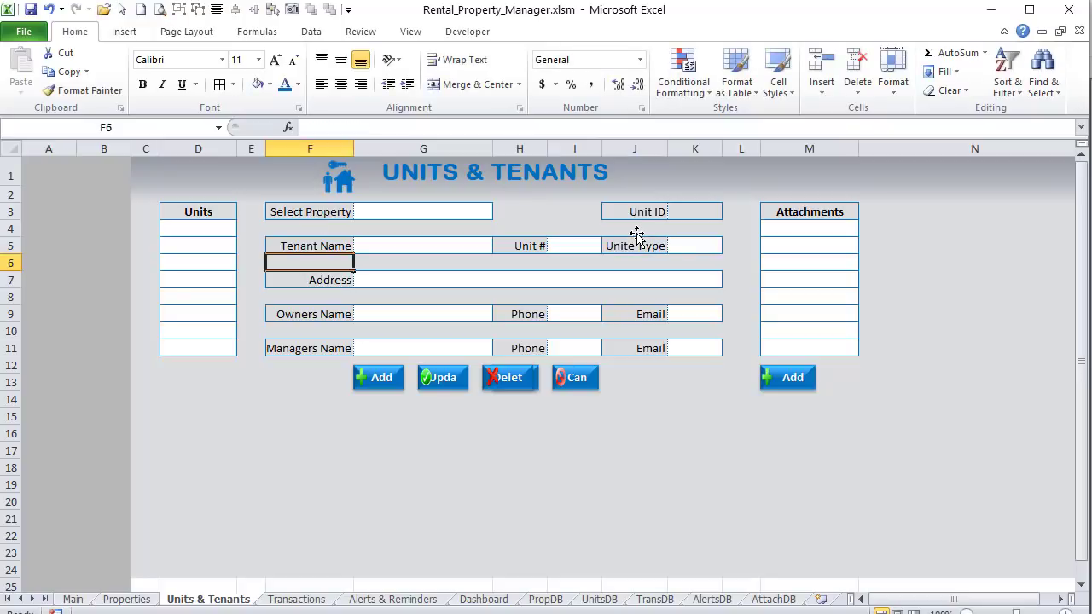
# Step: Widen the form's button groups and the attachment button together until their captions fit
pyautogui.keyDown('ctrl'); pyautogui.click(362, 375); pyautogui.keyUp('ctrl')
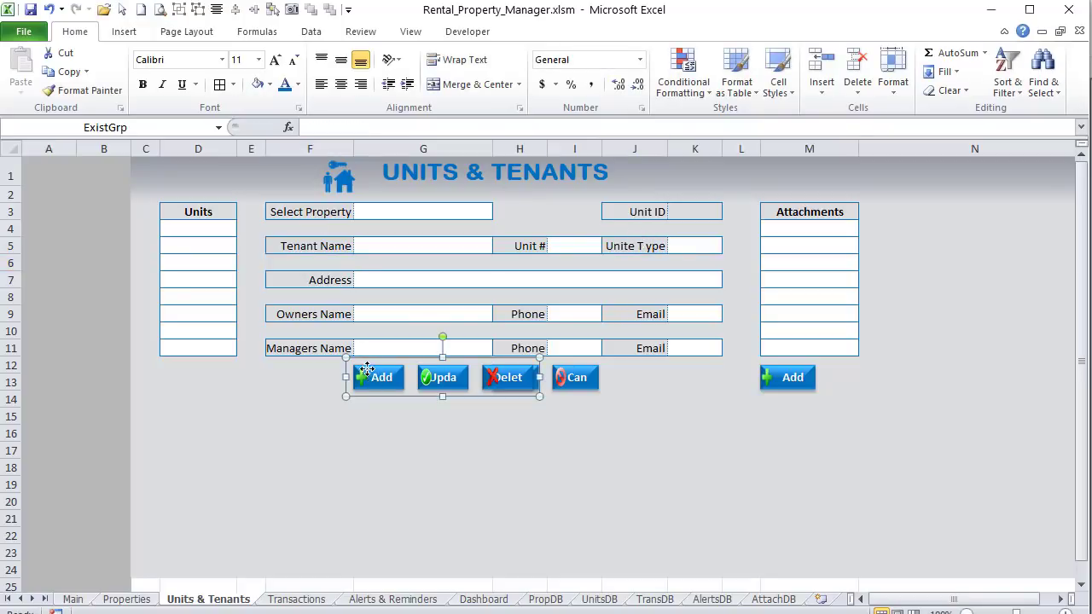
pyautogui.keyDown('ctrl'); pyautogui.click(580, 377); pyautogui.keyUp('ctrl')
pyautogui.keyDown('ctrl'); pyautogui.click(779, 382); pyautogui.keyUp('ctrl')
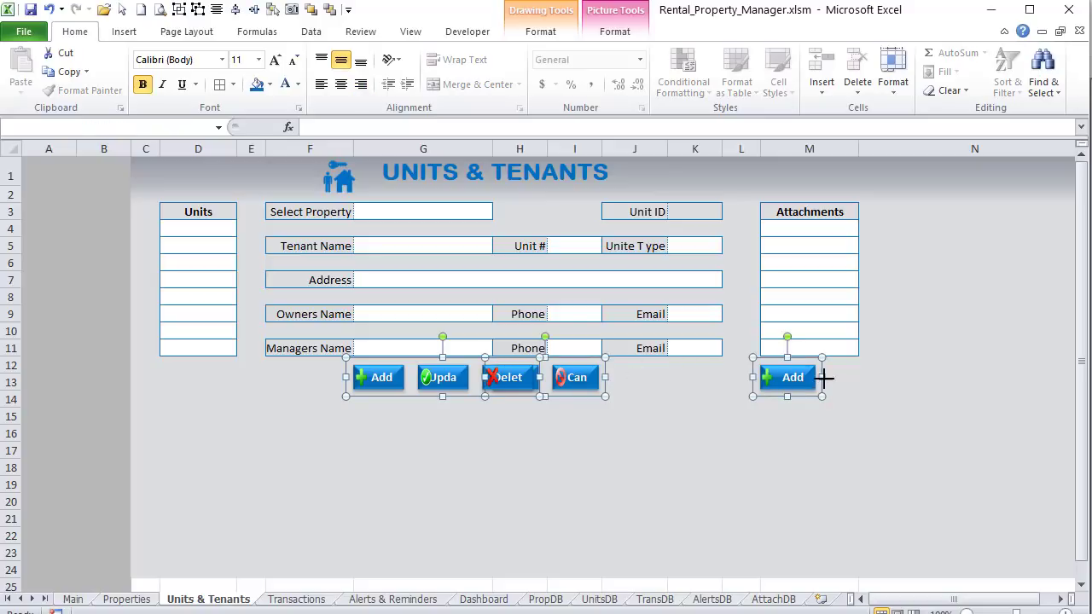
pyautogui.moveTo(823, 378); pyautogui.dragTo(852, 384)
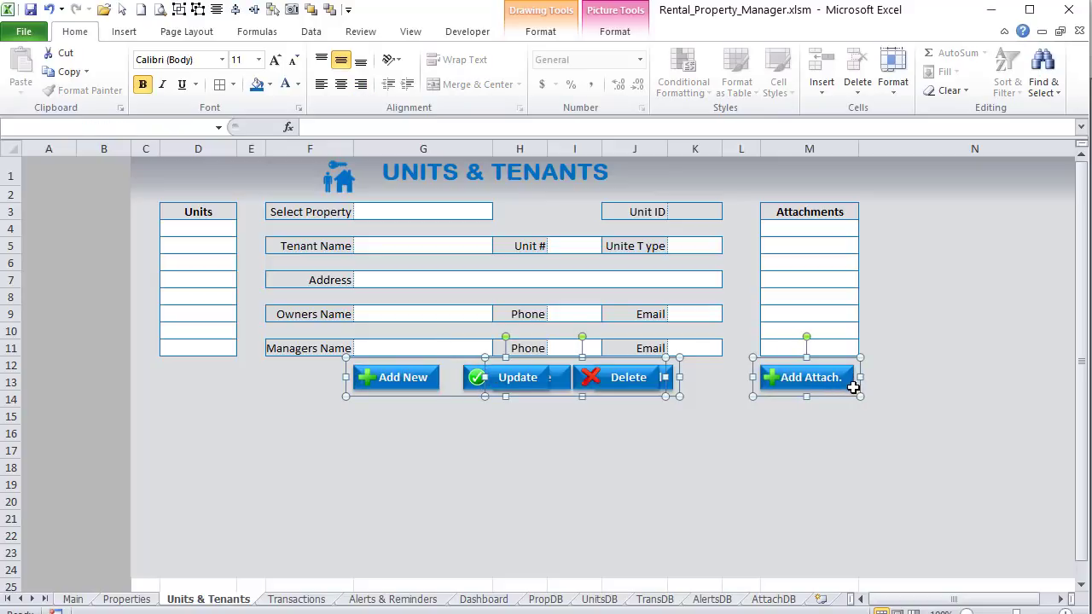
pyautogui.click(684, 452)
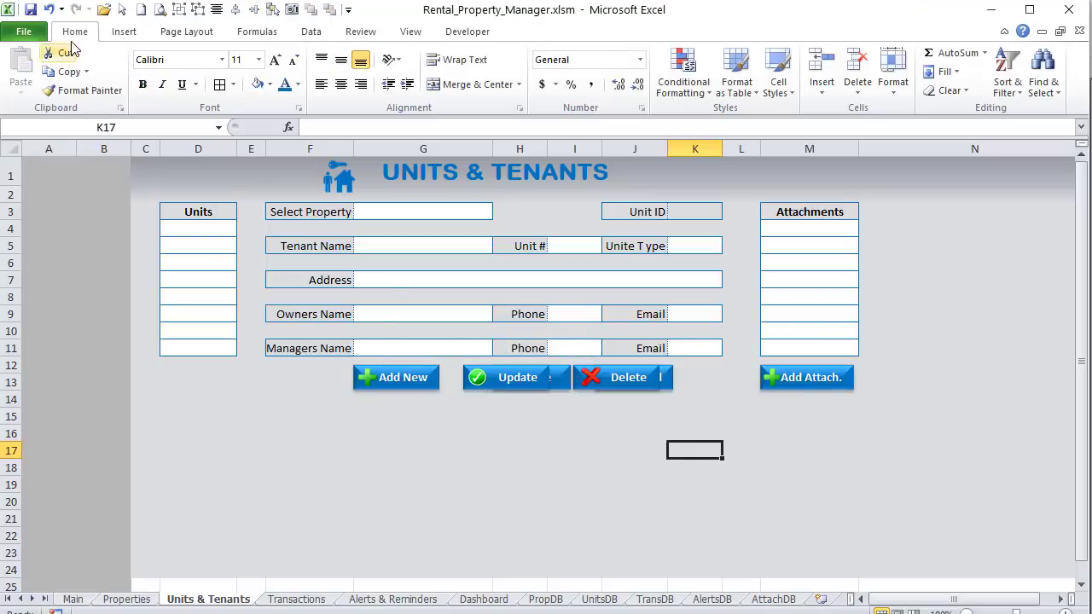
# Step: Set all the form's button groups and the attachment button to move but not size with cells
pyautogui.click(122, 10)
pyautogui.moveTo(292, 455); pyautogui.dragTo(944, 332)
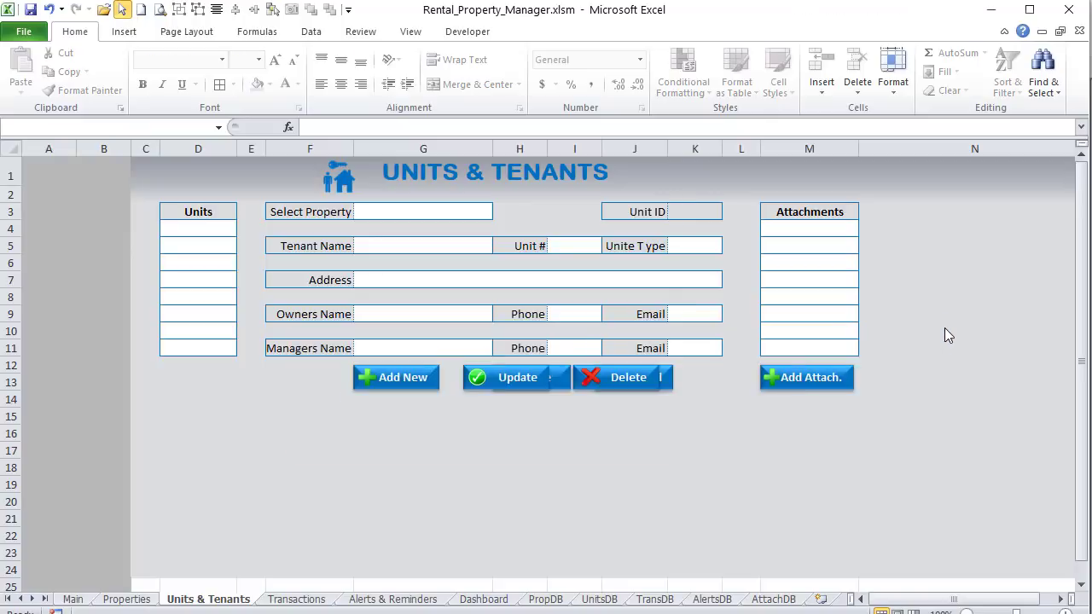
pyautogui.hotkey('shift', 'F10')
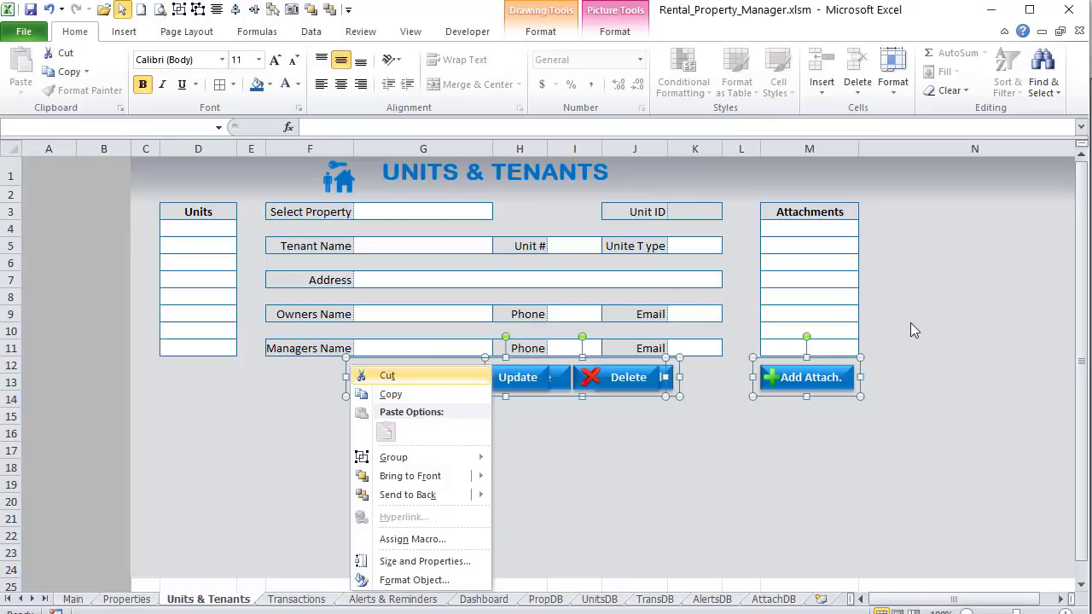
pyautogui.press('Up')
pyautogui.press('Up')
pyautogui.press('Return')
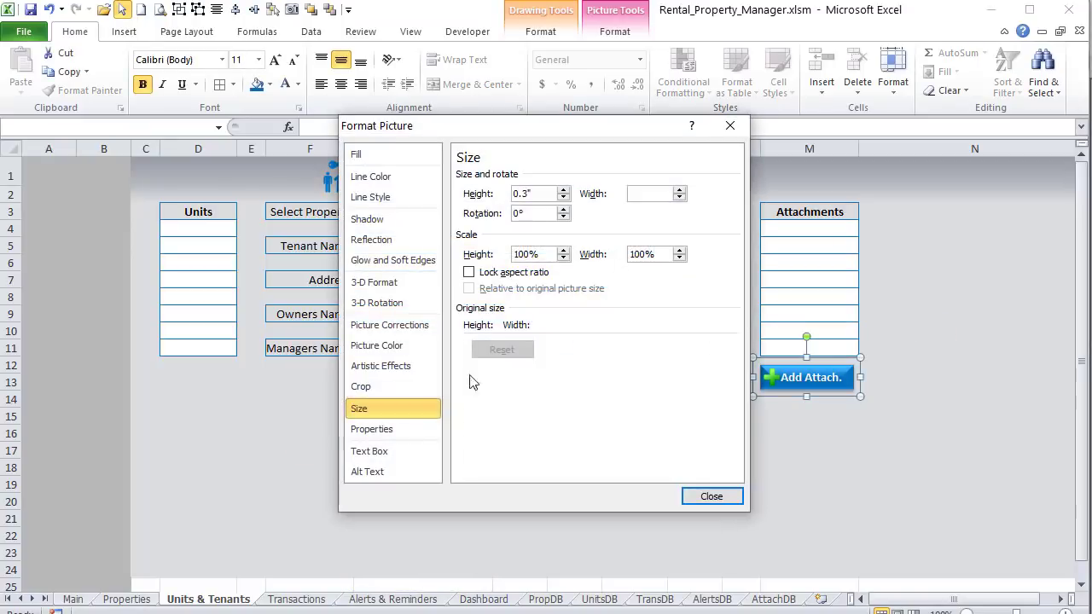
pyautogui.click(408, 430)
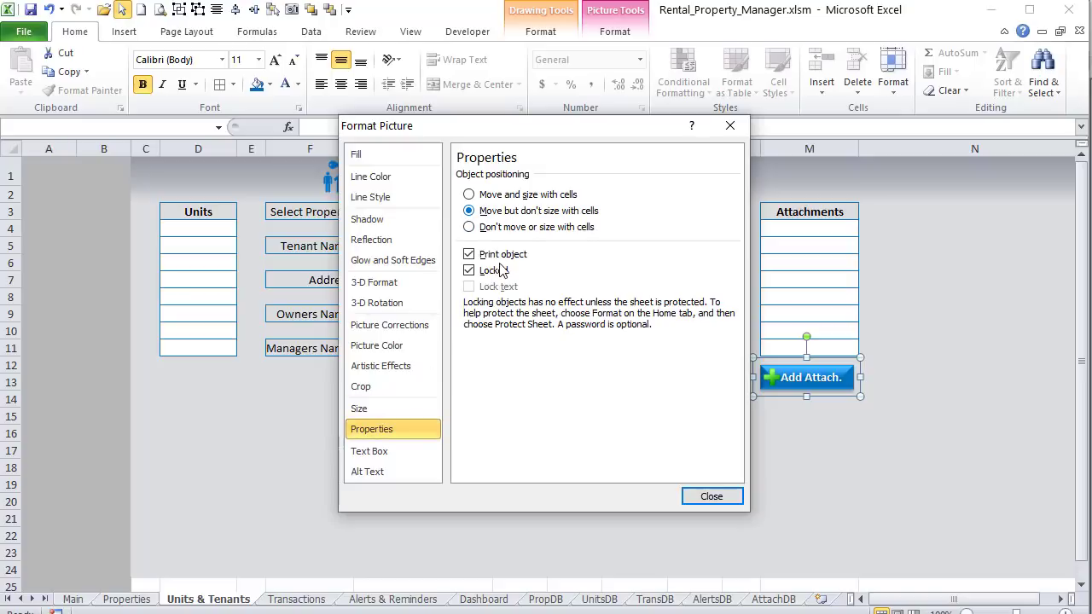
pyautogui.click(711, 496)
pyautogui.click(530, 427)
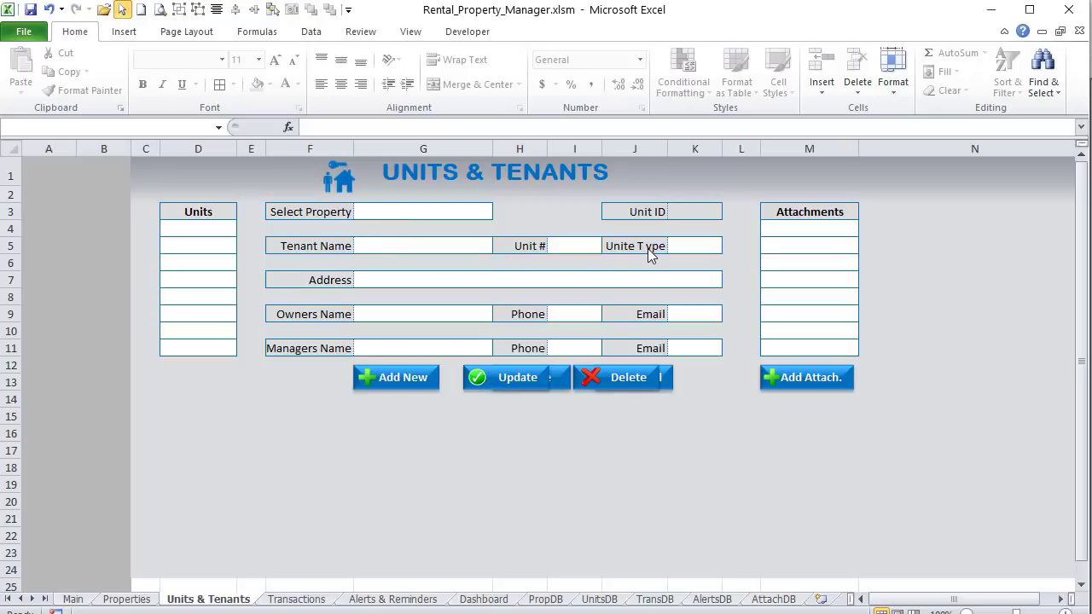
# Step: Correct the misspelled label in J5 to Unit Type
pyautogui.click(623, 241)
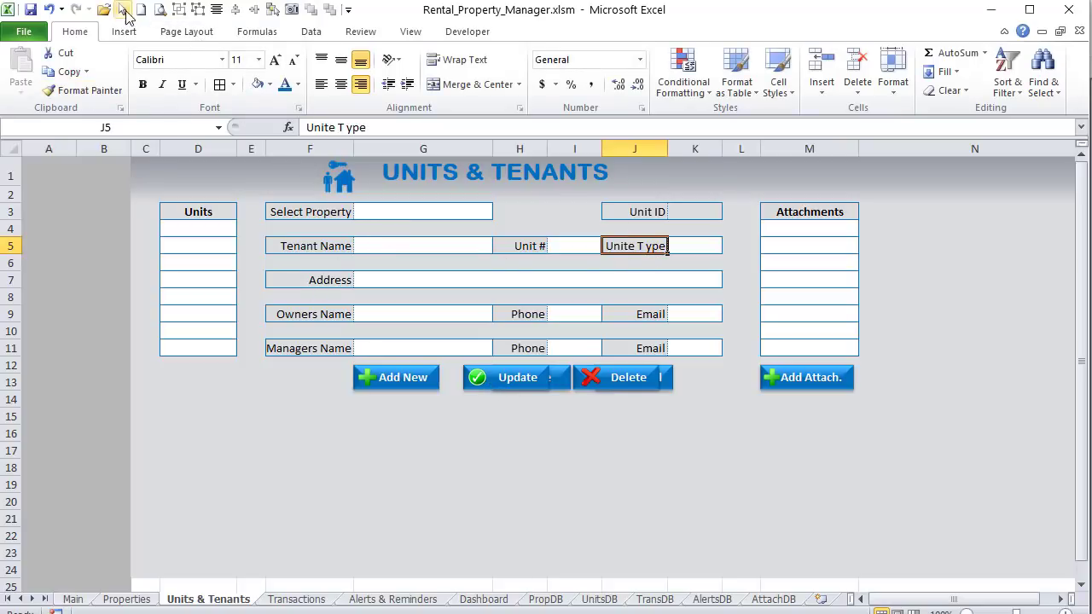
pyautogui.moveTo(330, 127); pyautogui.dragTo(336, 127)
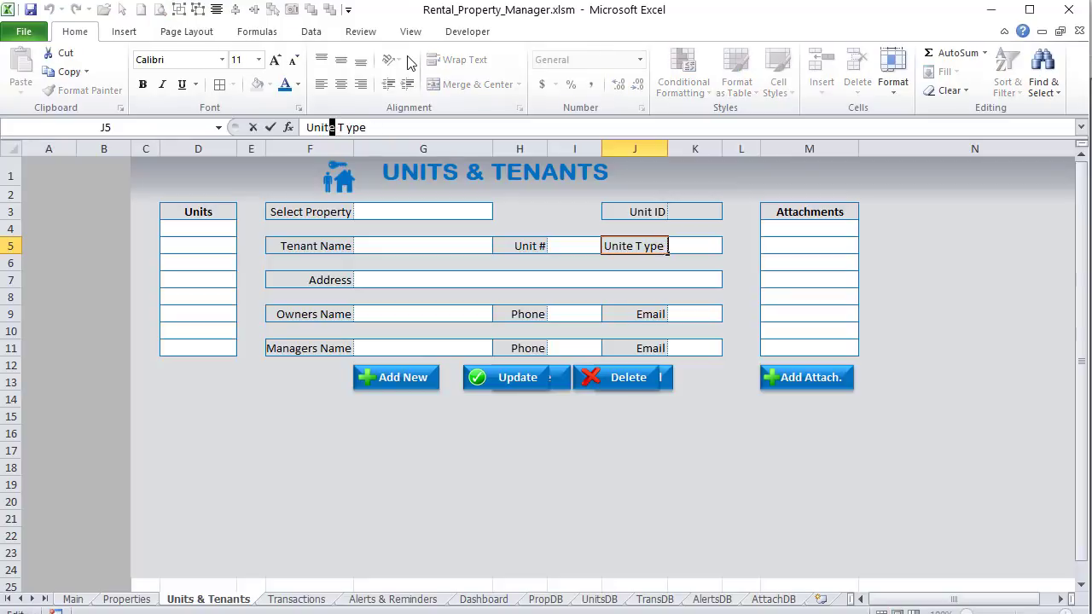
pyautogui.press('Delete')
pyautogui.press('Return')
# Step: Change the Address label in F7 to Notes
pyautogui.press('Left')
pyautogui.press('Left')
pyautogui.press('Left')
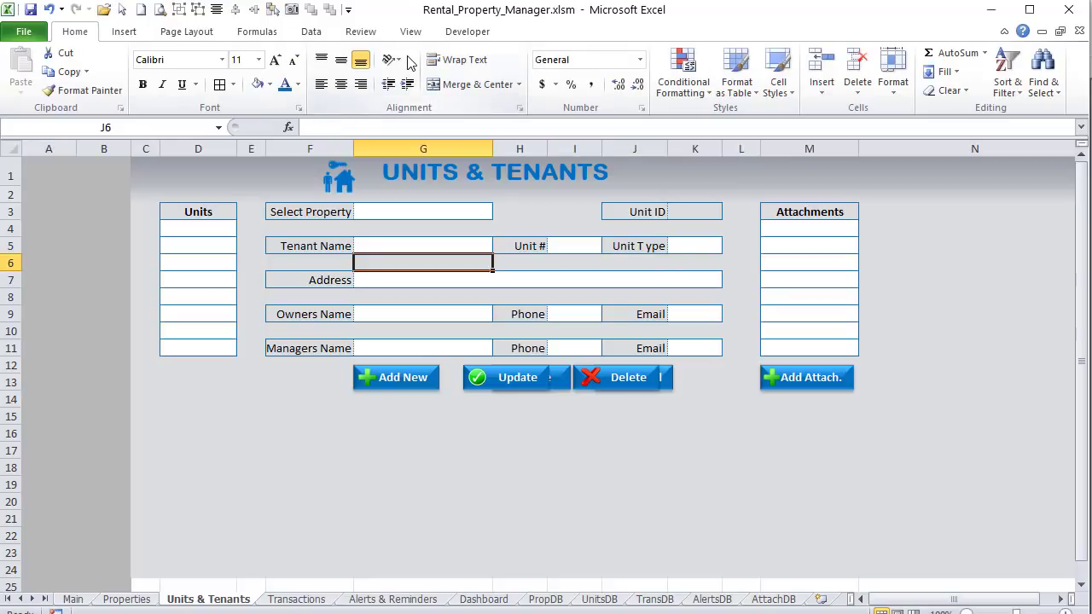
pyautogui.press('Left')
pyautogui.press('Down')
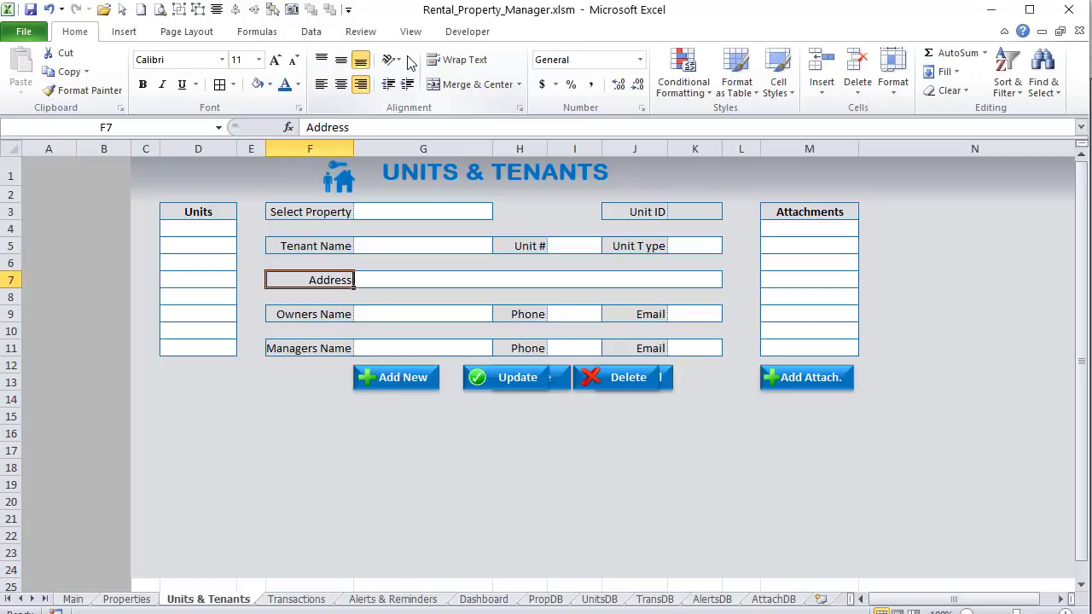
pyautogui.write('Notes')
pyautogui.press('Return')
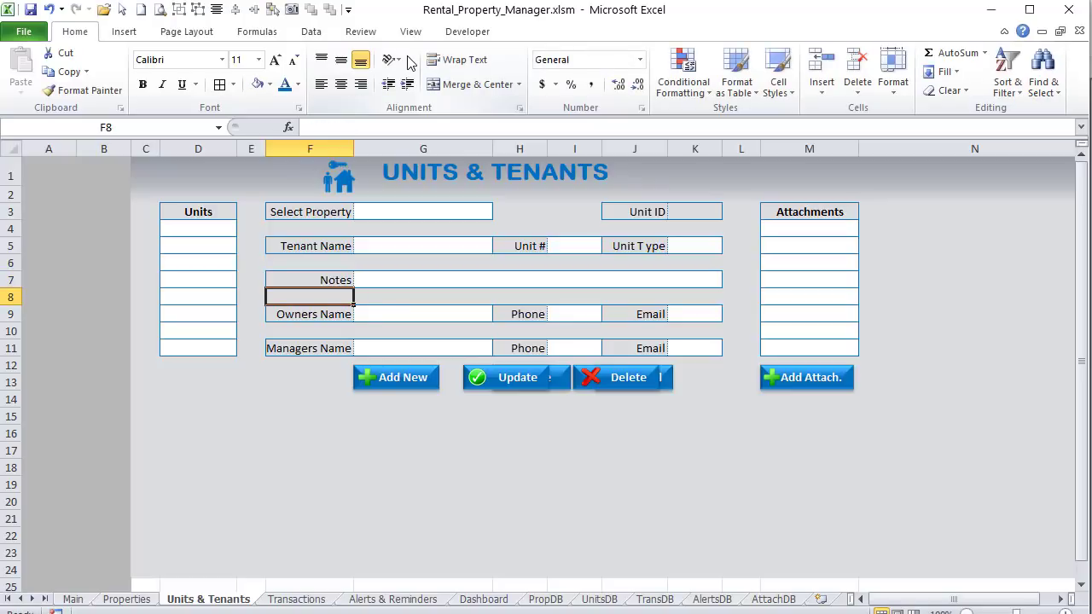
# Step: Change the Owners Name label in F9 to Lease Start
pyautogui.press('Down')
pyautogui.write('Leas')
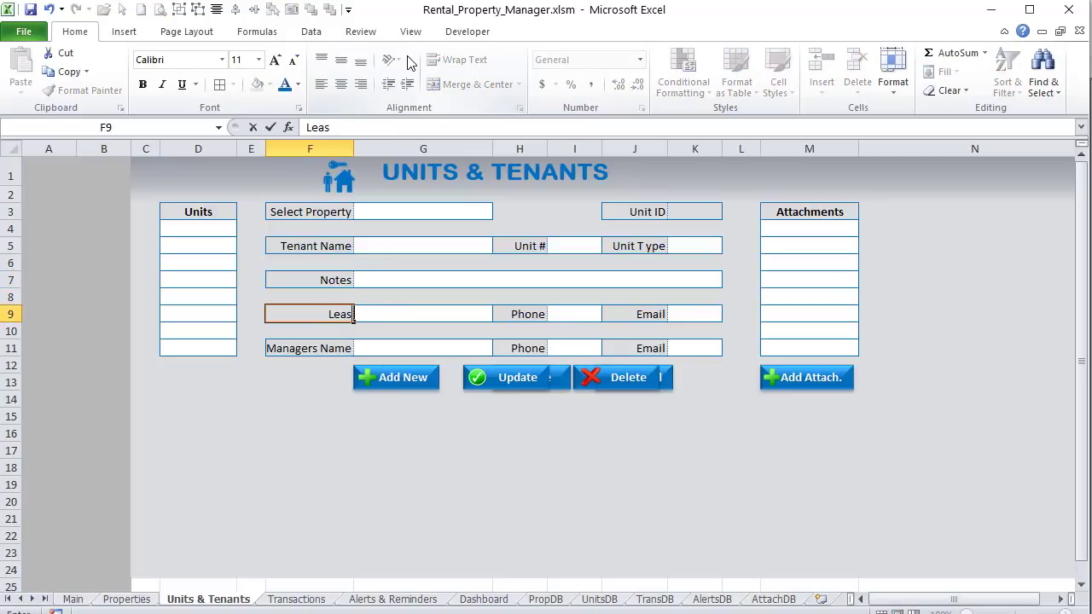
pyautogui.write('e Start')
pyautogui.press('Tab')
pyautogui.press('Tab')
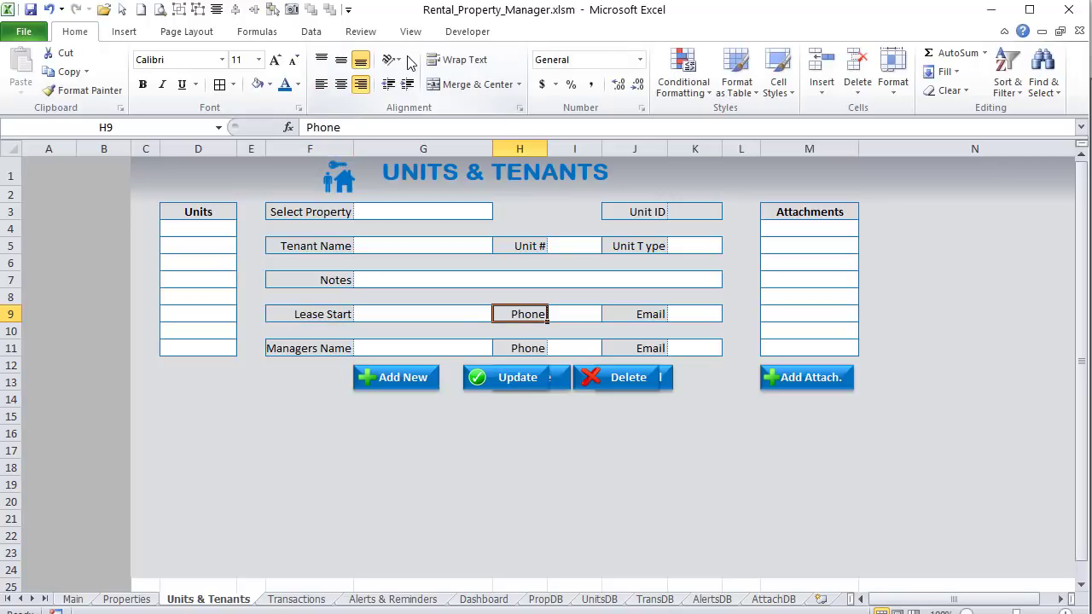
# Step: Change the row 9 labels to Phone 1 in H9 and Email 1 in J9
pyautogui.press('Tab')
pyautogui.press('Tab')
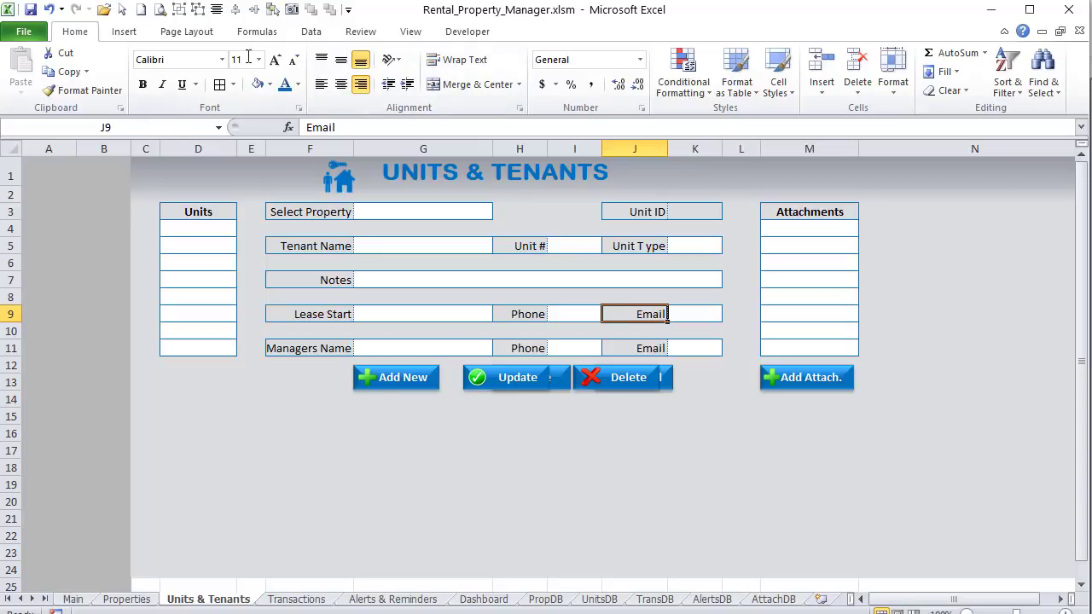
pyautogui.click(519, 312)
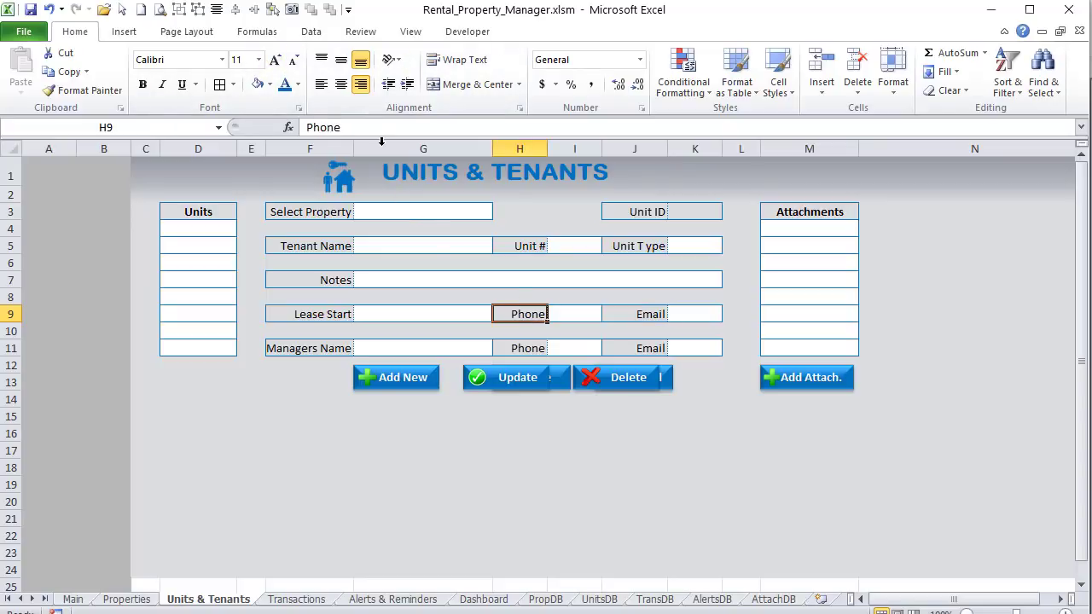
pyautogui.click(385, 127)
pyautogui.write('1')
pyautogui.press('Tab')
pyautogui.press('Tab')
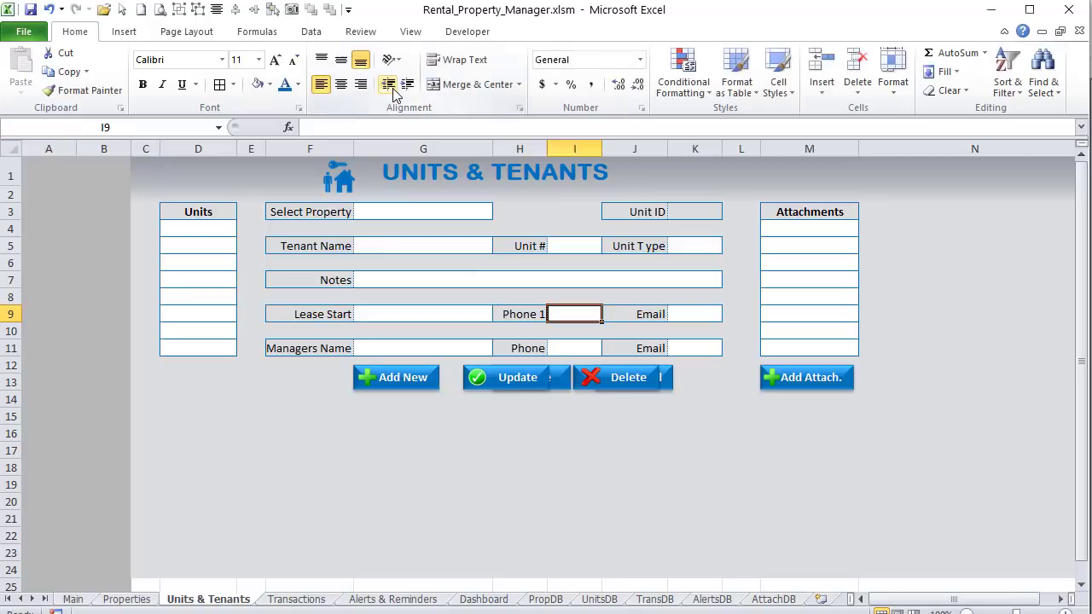
pyautogui.click(388, 121)
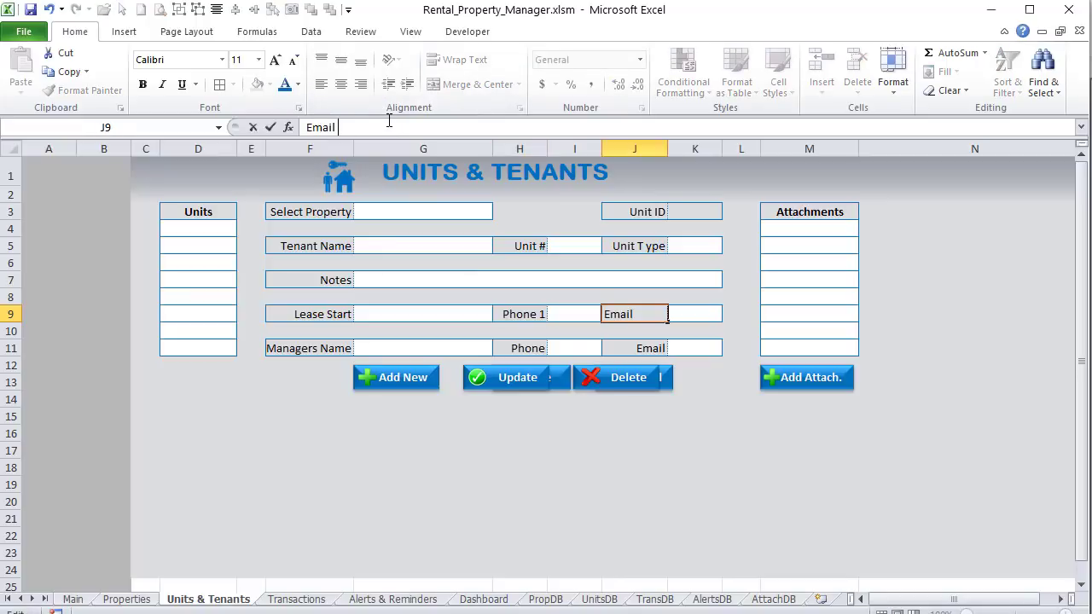
pyautogui.write('1')
pyautogui.press('Return')
# Step: Change the row 11 labels to Phone 2 in H11 and Email 2 in J11
pyautogui.press('Return')
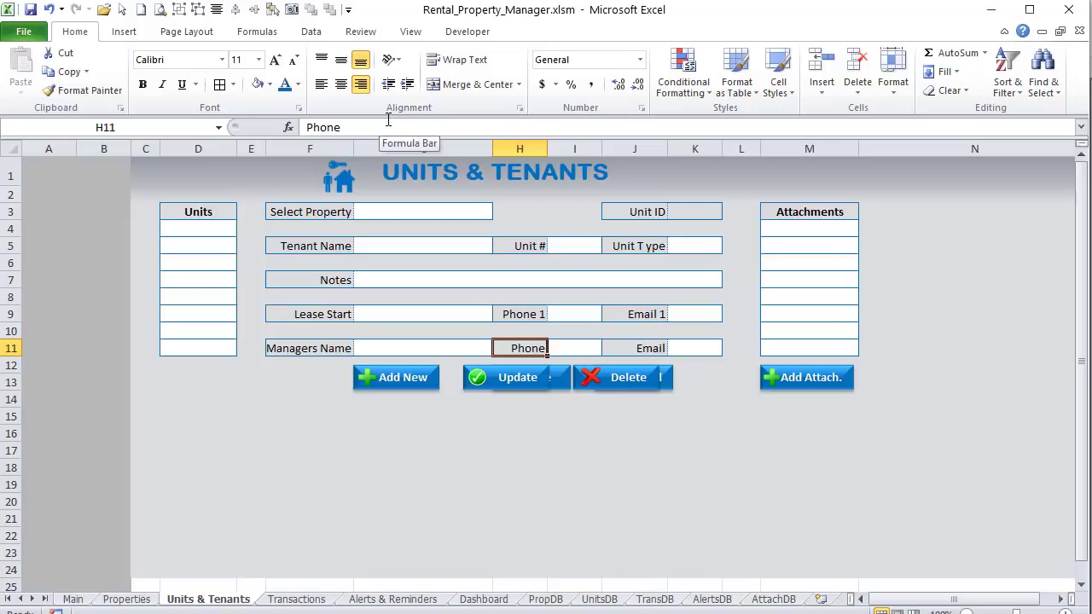
pyautogui.click(389, 130)
pyautogui.write('2')
pyautogui.press('Tab')
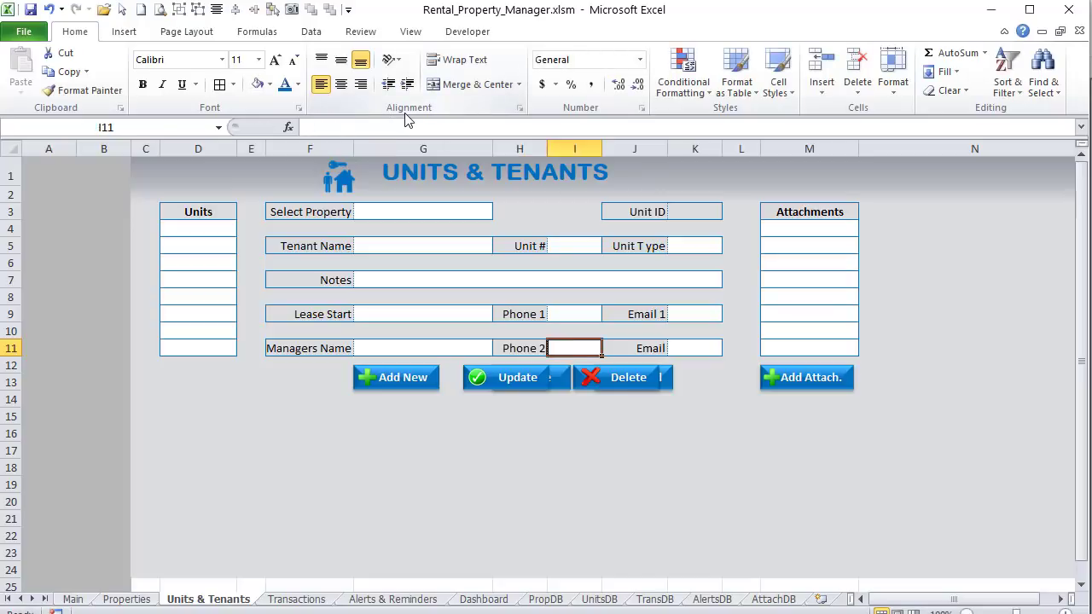
pyautogui.press('Tab')
pyautogui.click(402, 125)
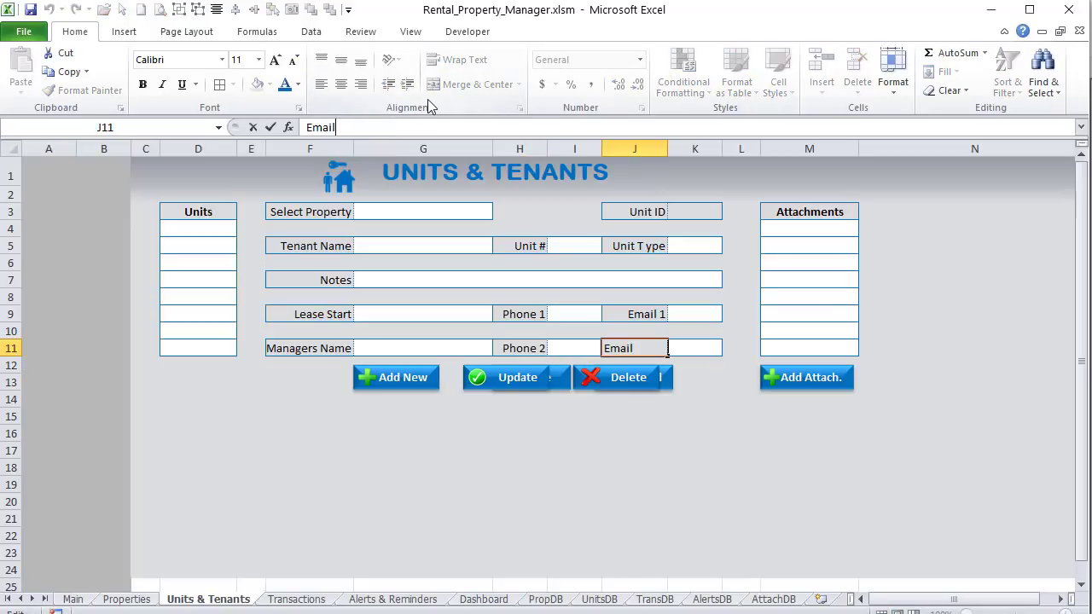
pyautogui.write('2')
pyautogui.press('Return')
# Step: Change the Managers Name label in F11 to Lease End
pyautogui.press('Left')
pyautogui.press('Left')
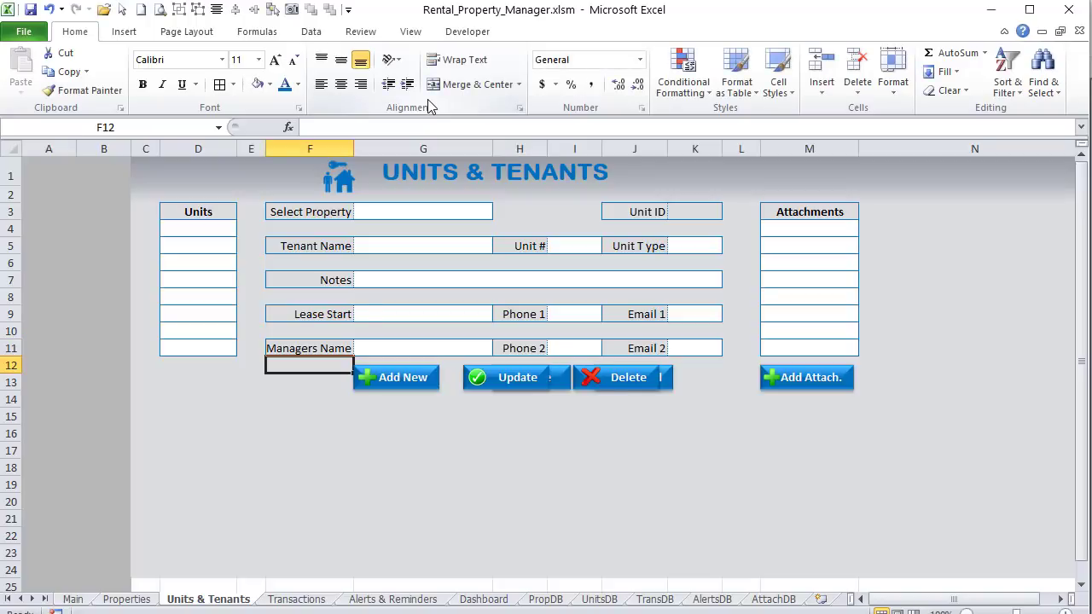
pyautogui.press('Up')
pyautogui.write('Leas')
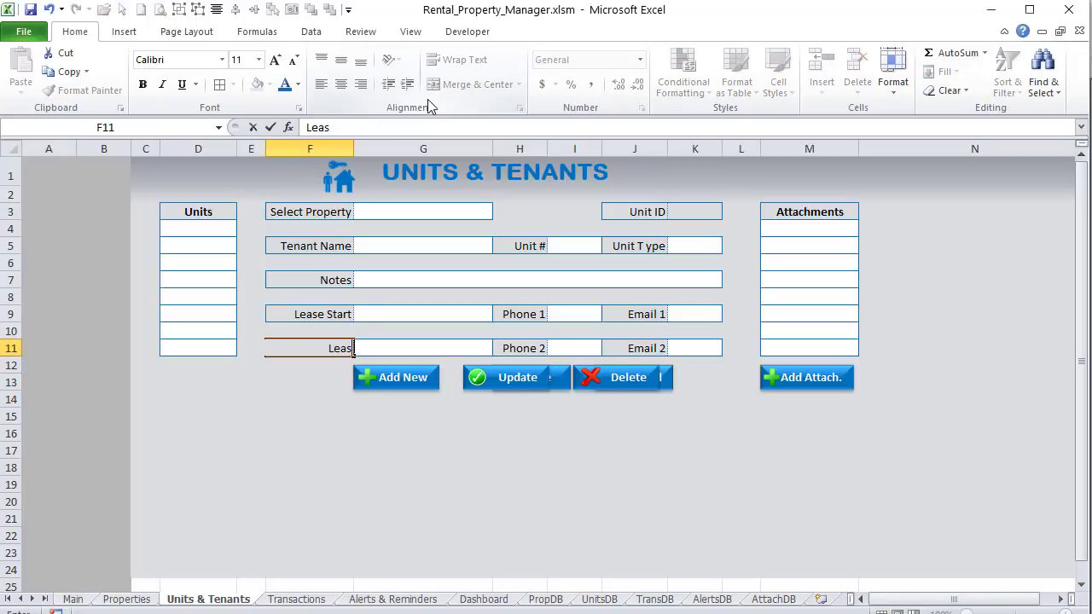
pyautogui.write('e End')
pyautogui.press('Tab')
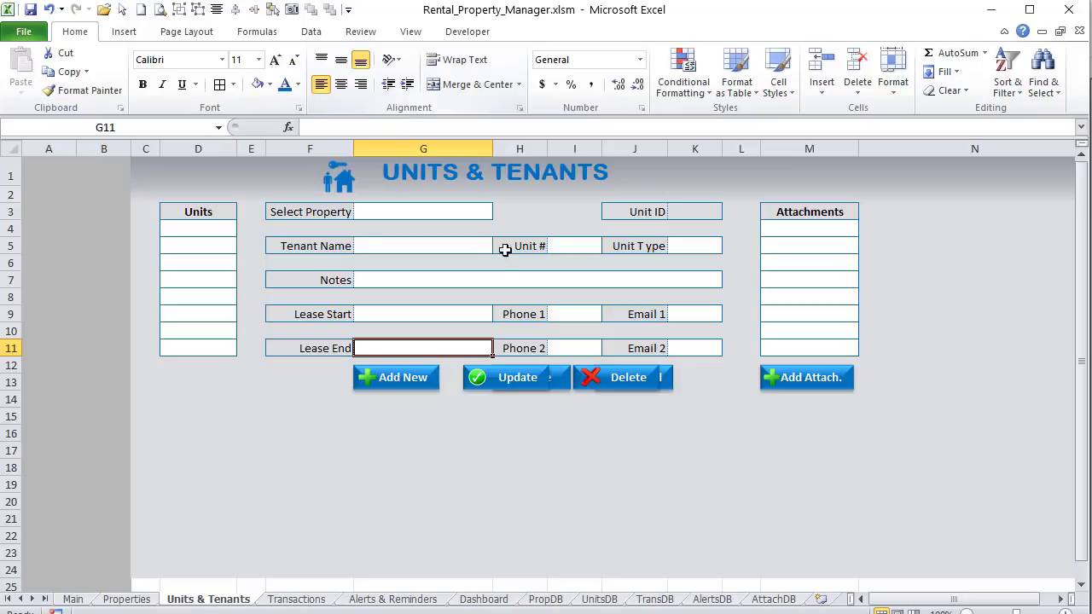
# Step: Apply the Date number format to the Lease Start and Lease End entry cells, G9 and G11
pyautogui.keyDown('ctrl'); pyautogui.click(465, 313); pyautogui.keyUp('ctrl')
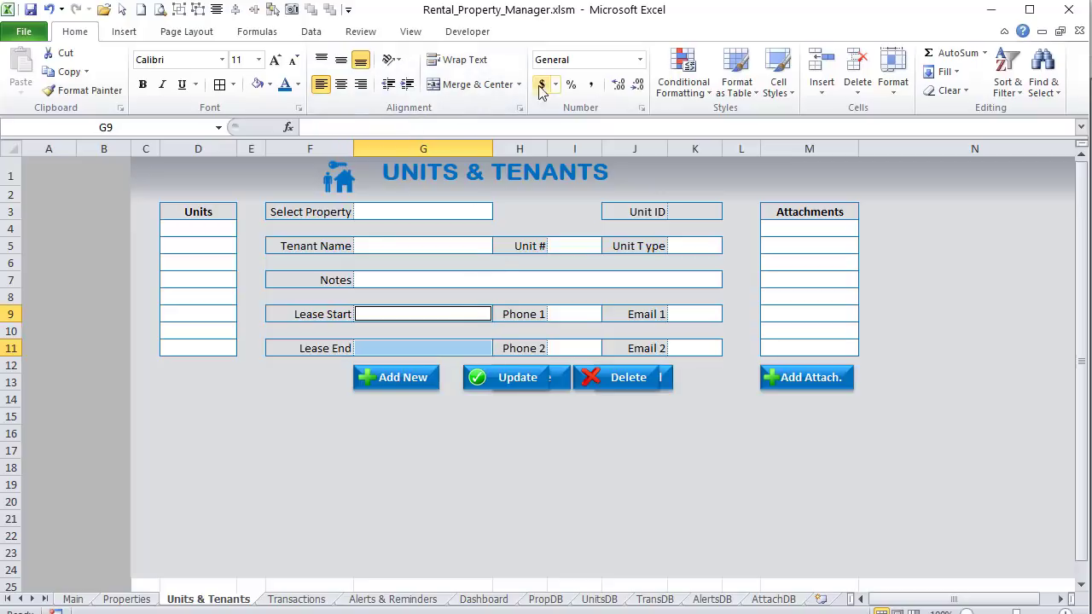
pyautogui.click(639, 60)
pyautogui.click(580, 241)
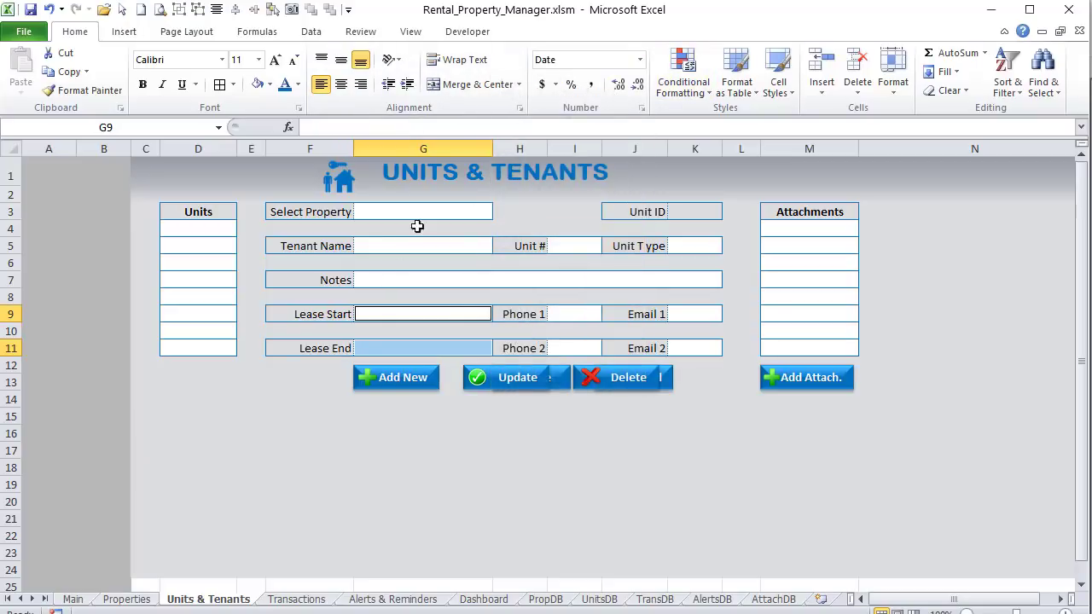
# Step: Narrow column G slightly and widen column K to about twice its width to make room for e-mail entries
pyautogui.click(486, 467)
pyautogui.moveTo(492, 143); pyautogui.dragTo(484, 144)
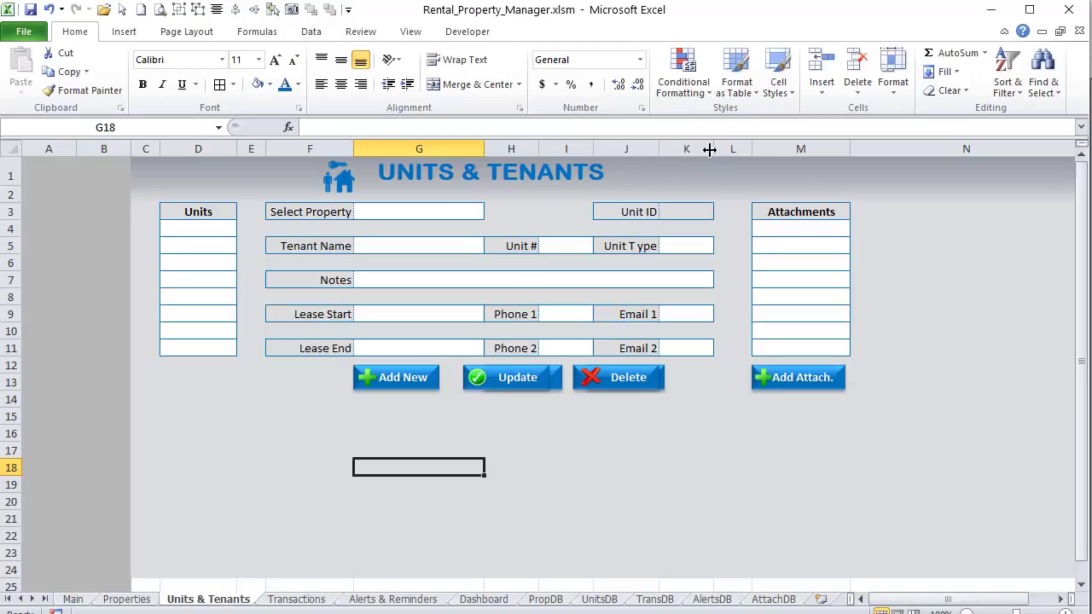
pyautogui.moveTo(712, 148); pyautogui.dragTo(770, 151)
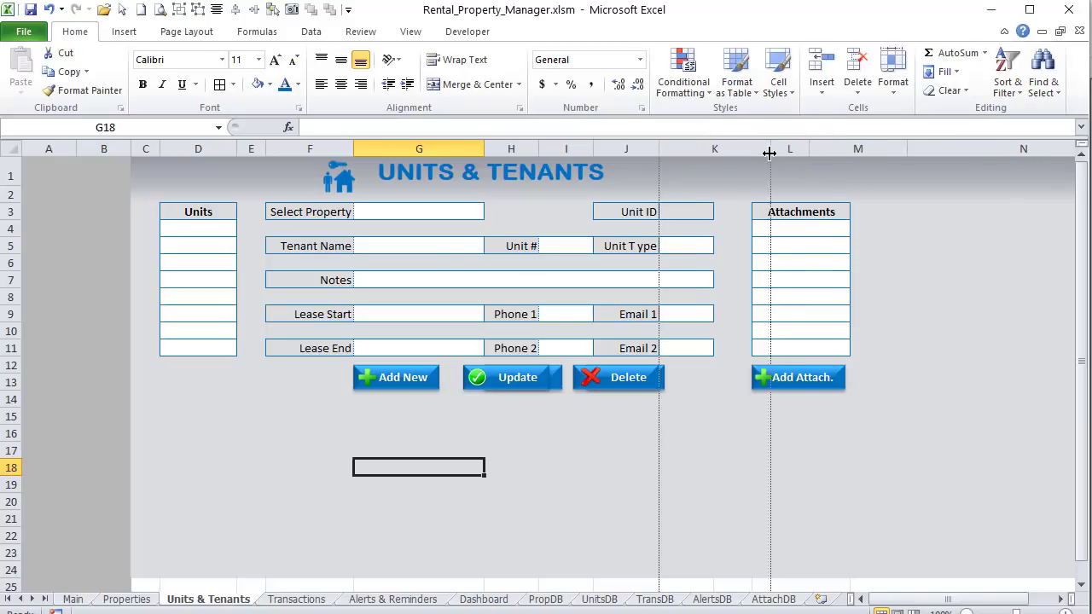
pyautogui.click(842, 230)
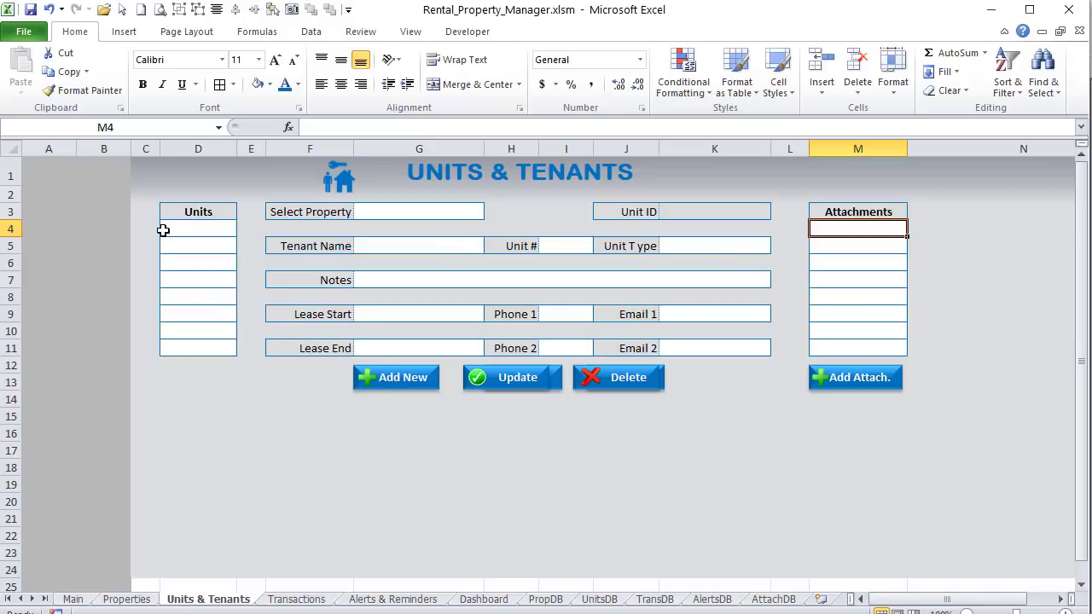
# Step: Save the workbook and copy the entire Units & Tenants sheet onto the empty Transactions sheet
pyautogui.click(32, 10)
pyautogui.click(16, 146)
pyautogui.hotkey('ctrl', 'c')
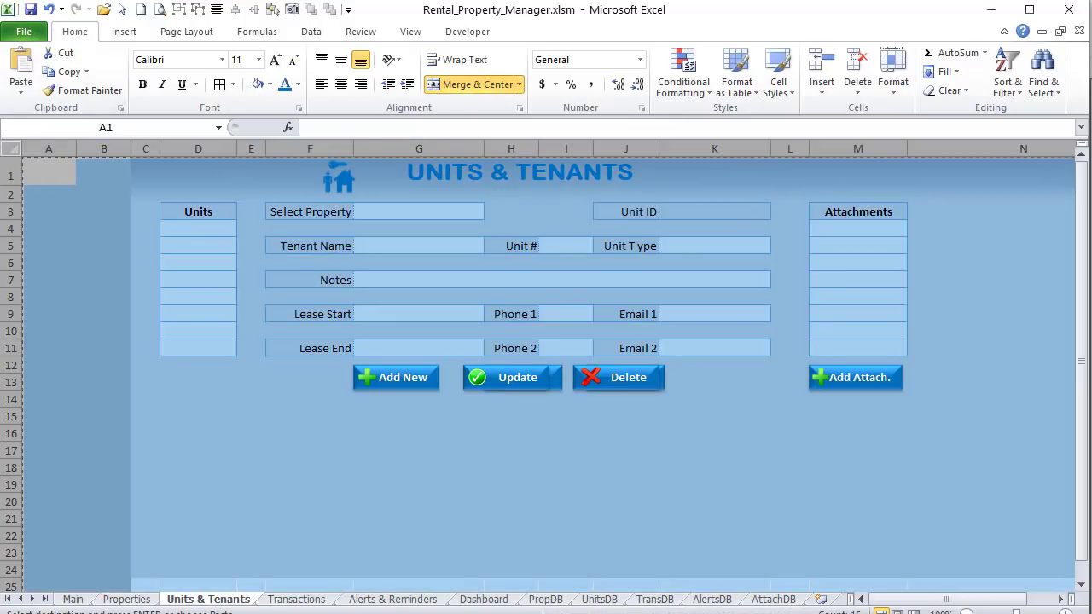
pyautogui.click(297, 599)
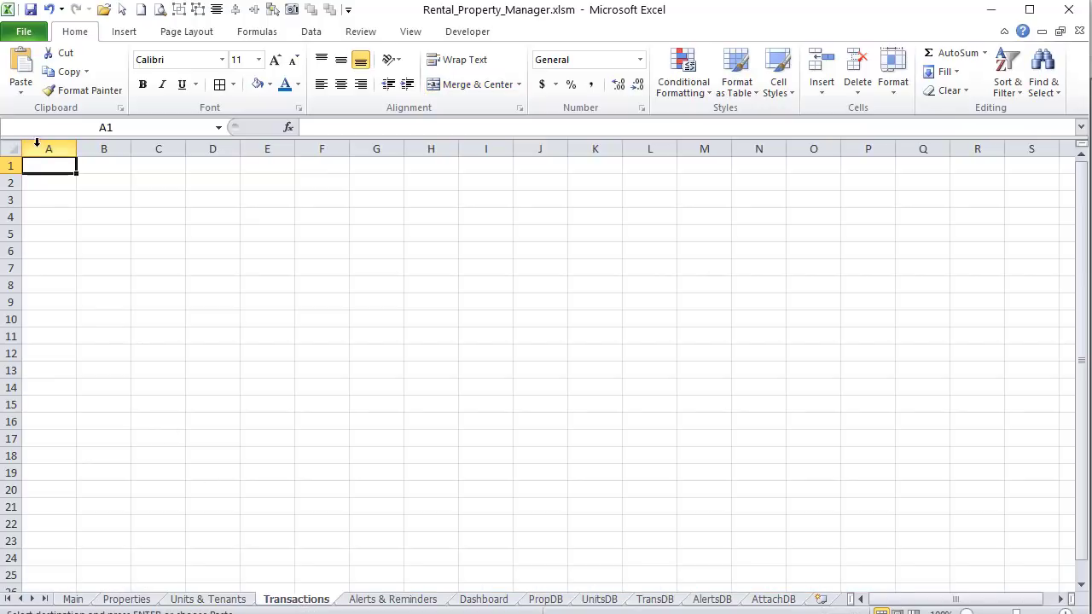
pyautogui.click(9, 152)
pyautogui.hotkey('ctrl', 'v')
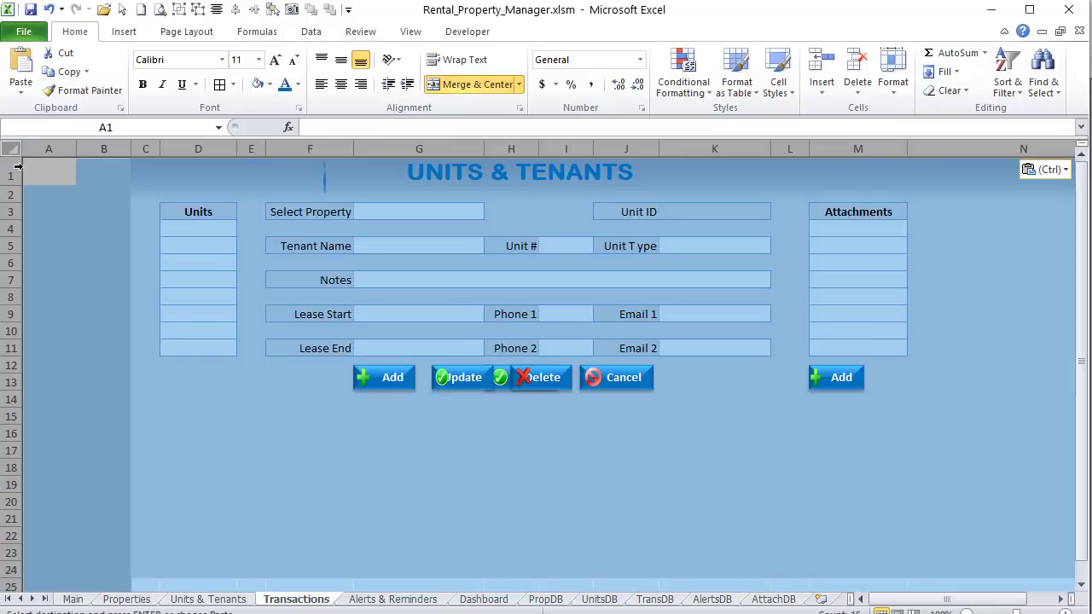
# Step: Widen the pasted button groups and the attachment button together until the attachment button spans the Attachments column
pyautogui.click(391, 396)
pyautogui.keyDown('ctrl'); pyautogui.click(388, 377); pyautogui.keyUp('ctrl')
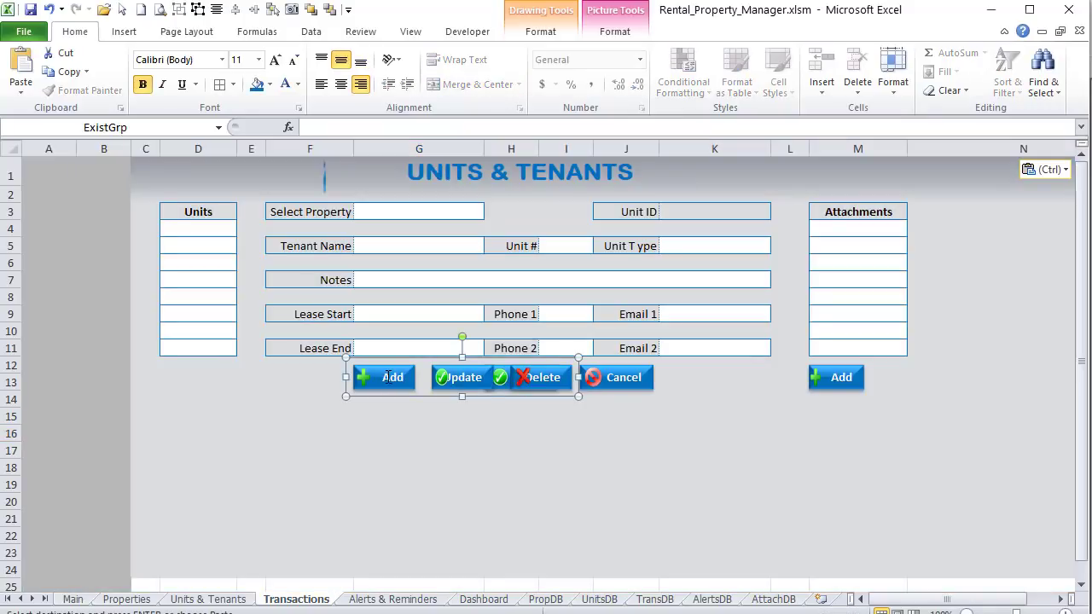
pyautogui.keyDown('ctrl'); pyautogui.click(625, 384); pyautogui.keyUp('ctrl')
pyautogui.keyDown('ctrl'); pyautogui.click(859, 378); pyautogui.keyUp('ctrl')
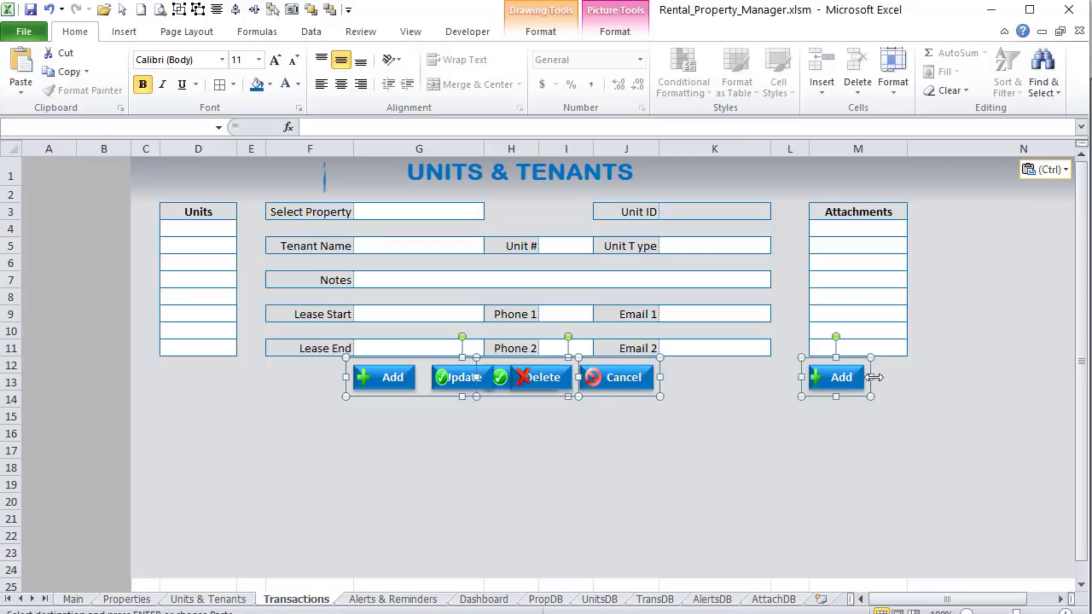
pyautogui.moveTo(876, 377); pyautogui.dragTo(882, 376)
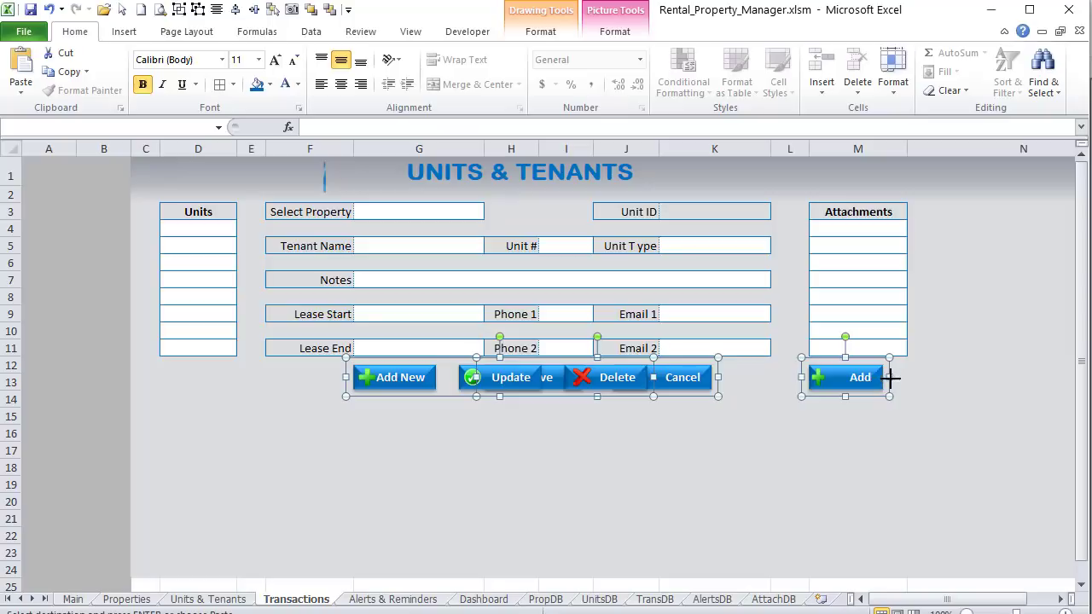
pyautogui.moveTo(890, 378); pyautogui.dragTo(908, 378)
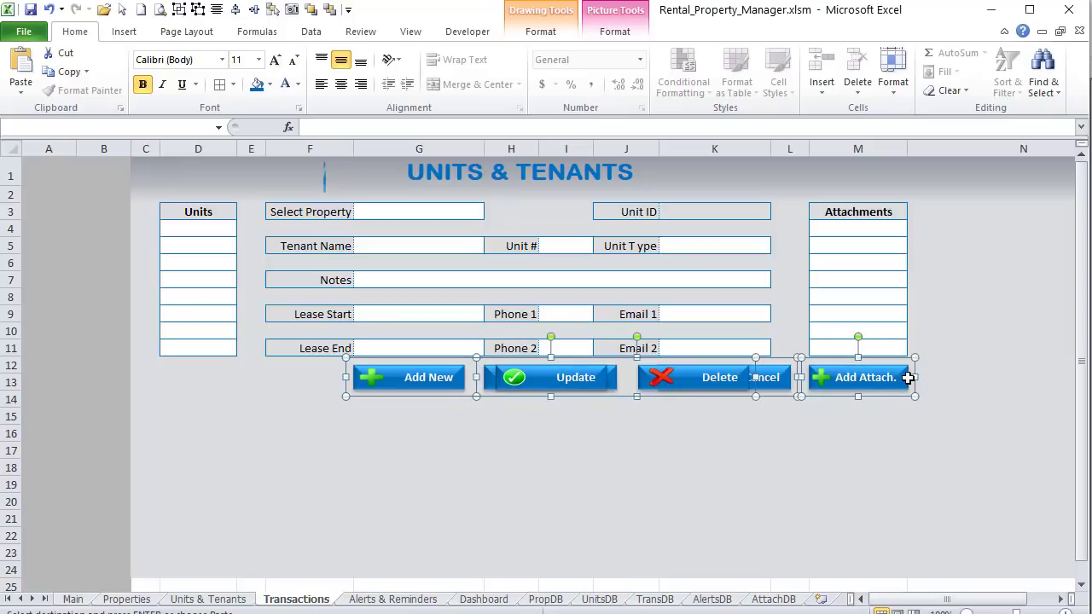
pyautogui.click(863, 435)
# Step: Narrow the Add New group and the Update, Delete and Cancel group together until the Cancel button ends inside column K
pyautogui.click(673, 385)
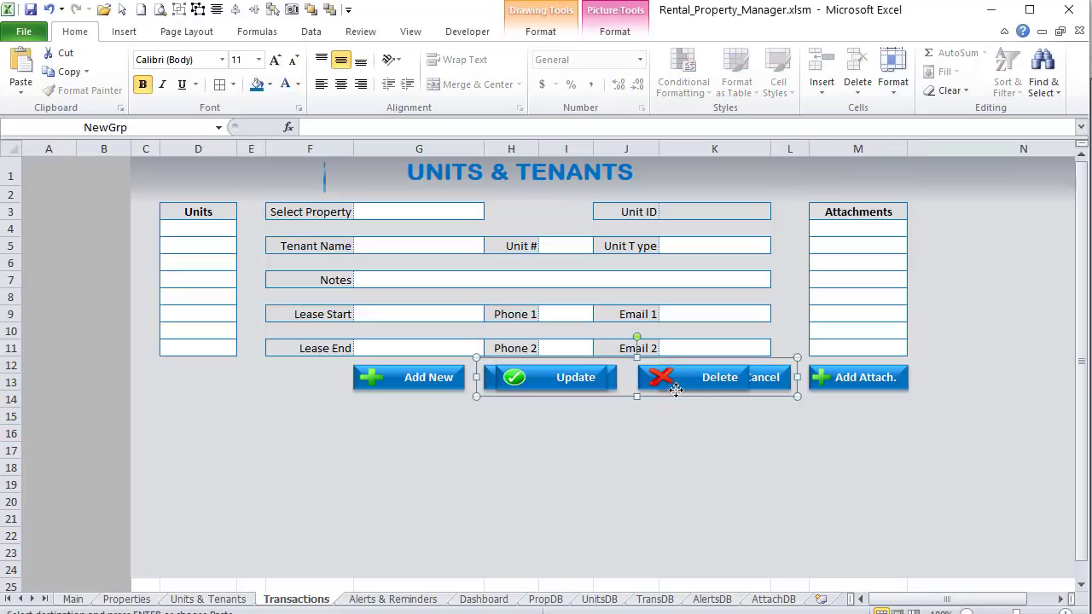
pyautogui.keyDown('ctrl'); pyautogui.click(367, 386); pyautogui.keyUp('ctrl')
pyautogui.moveTo(792, 380); pyautogui.dragTo(763, 382)
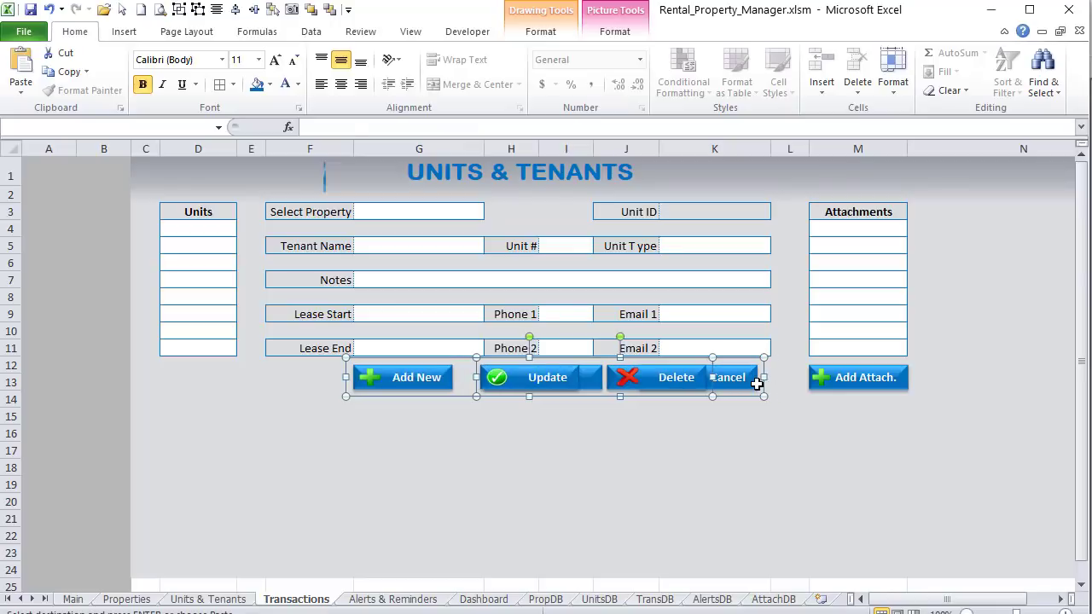
pyautogui.press('Escape')
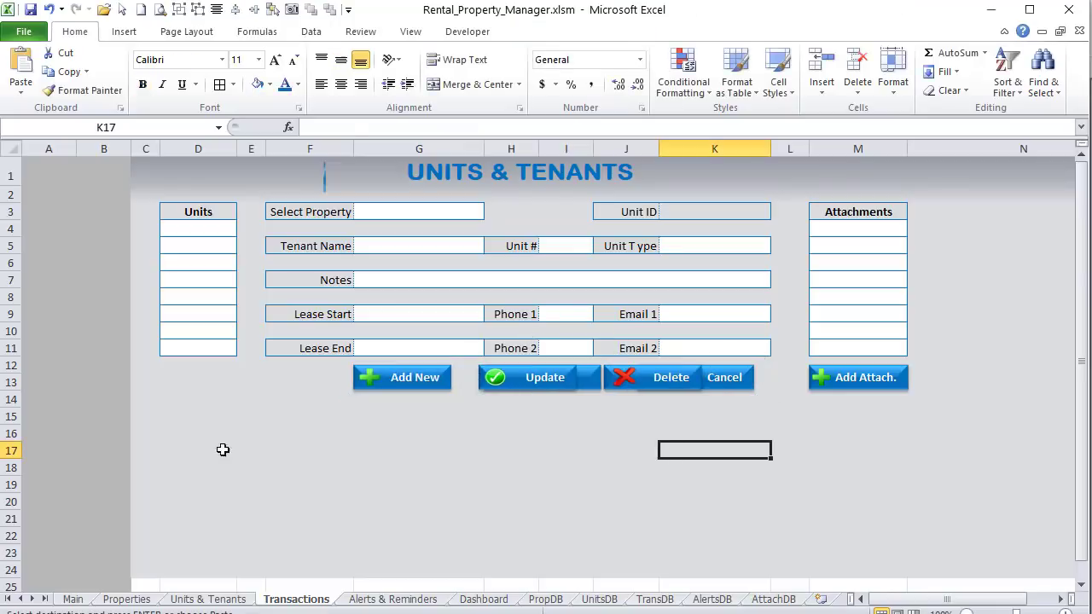
# Step: Delete the squashed leftover picture beside the heading and retitle the sheet "INCOME & EXPENSE TRANSACTIONS"
pyautogui.click(324, 177)
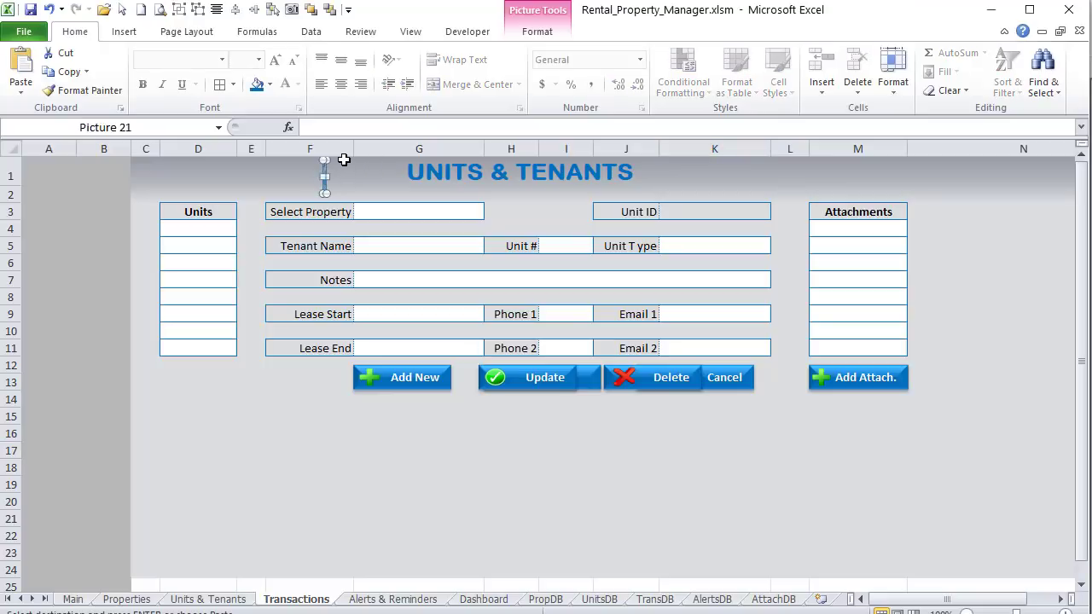
pyautogui.click(494, 173)
pyautogui.write('IN')
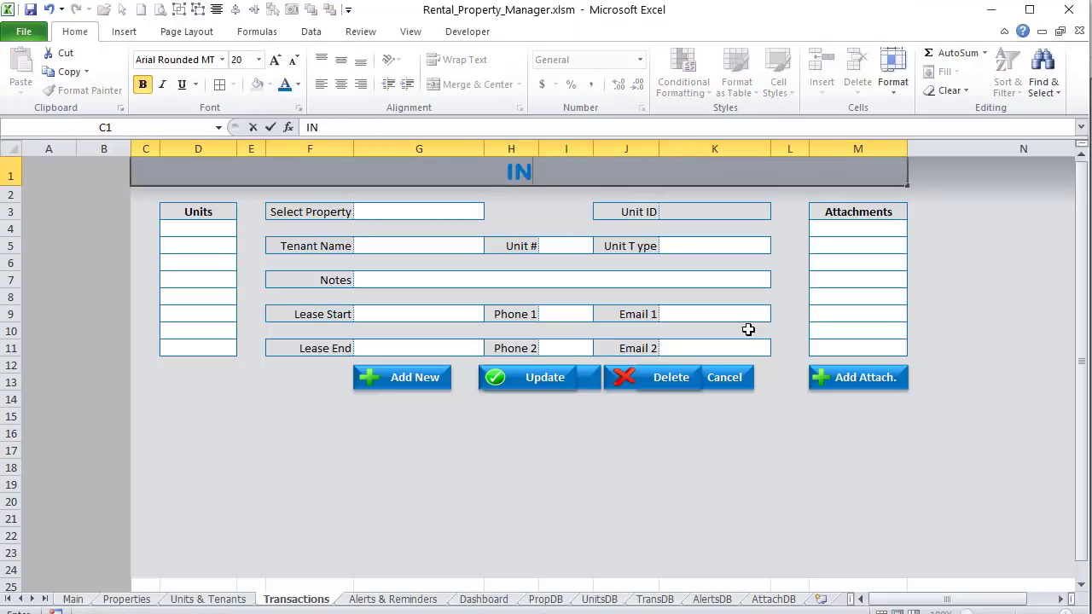
pyautogui.write('COME & EXPE')
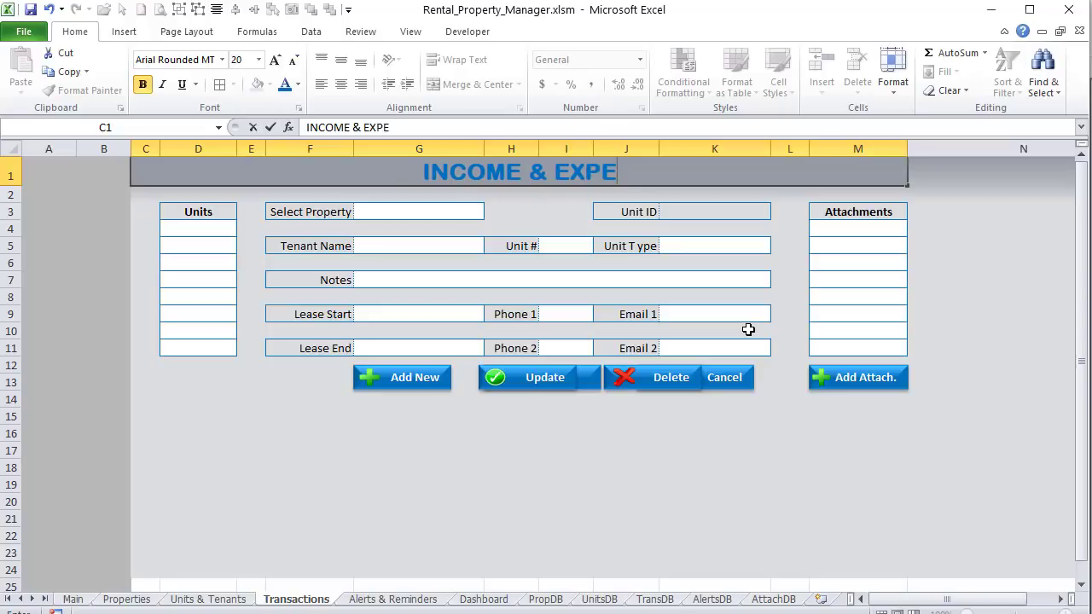
pyautogui.write('NSE TRANSA')
pyautogui.press('BackSpace')
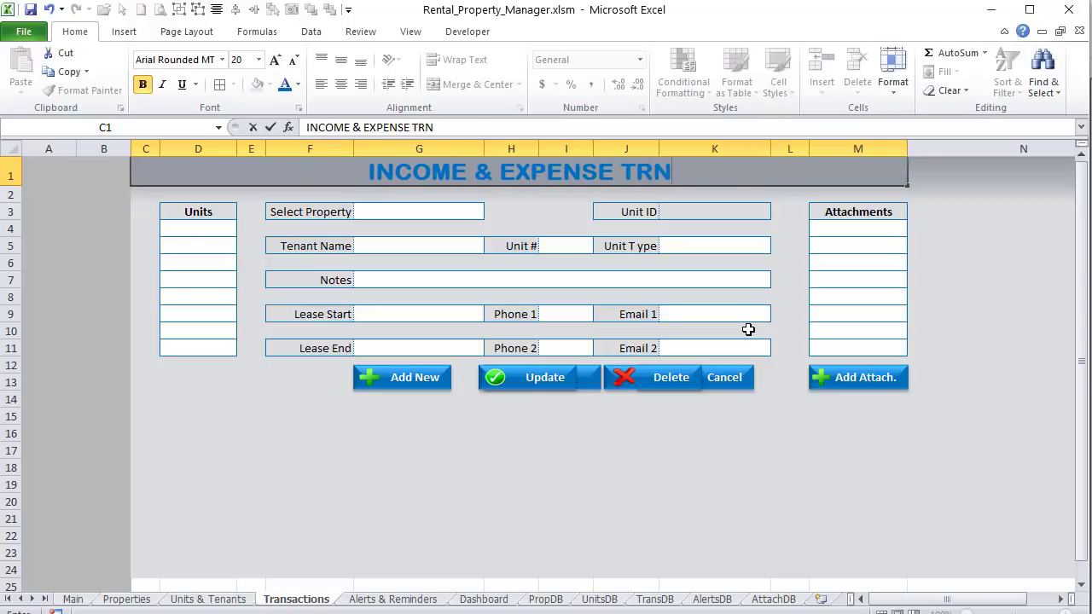
pyautogui.press('BackSpace')
pyautogui.write('ANSACTIONS')
pyautogui.press('Return')
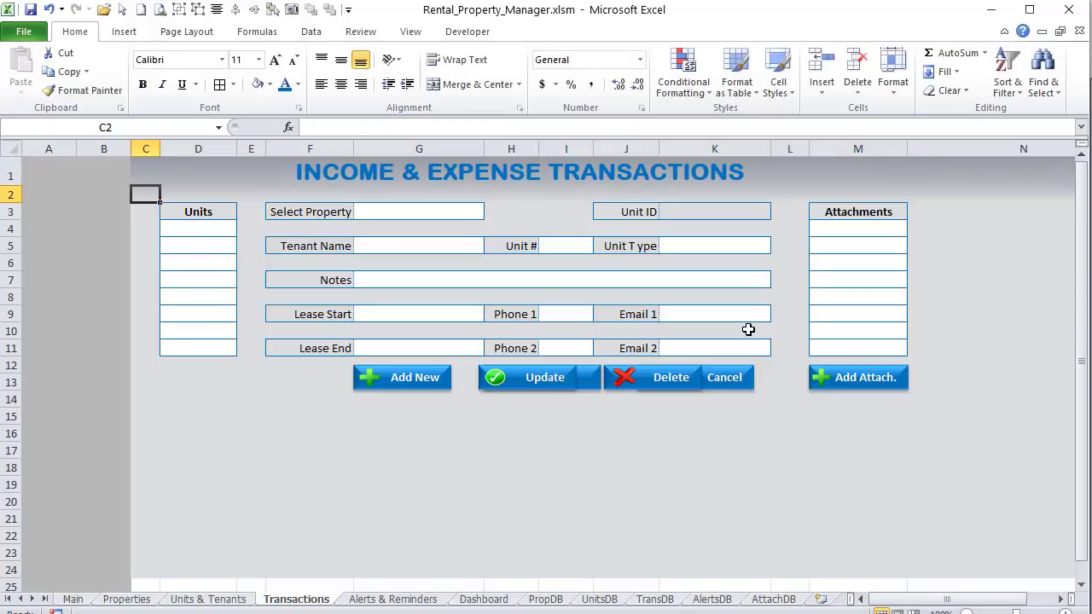
# Step: Insert the give-for-free-blue.png picture on the Transactions sheet
pyautogui.click(120, 32)
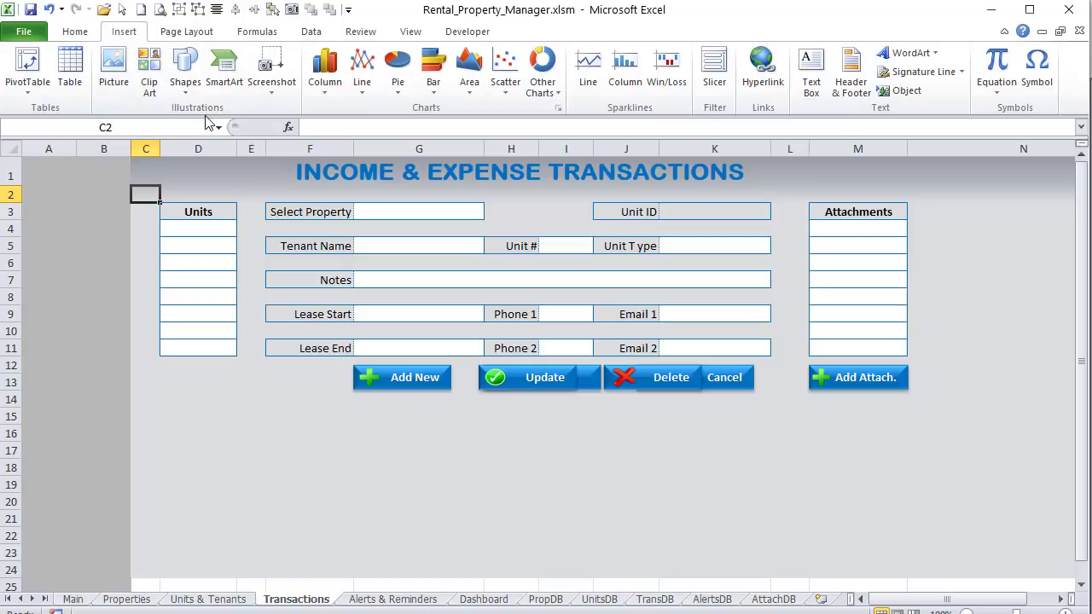
pyautogui.click(114, 75)
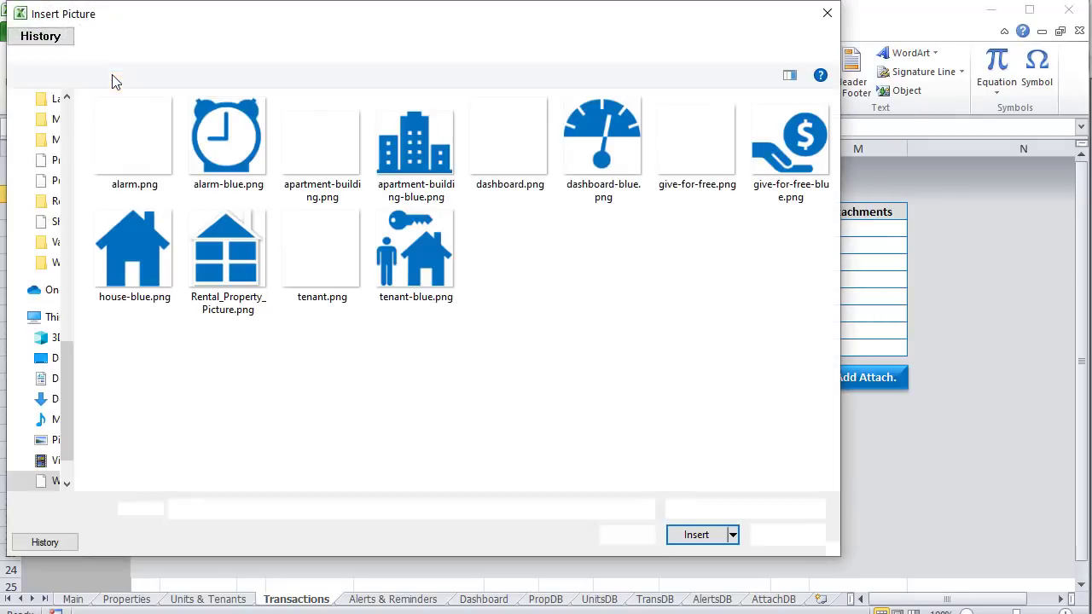
pyautogui.click(770, 124)
pyautogui.click(696, 534)
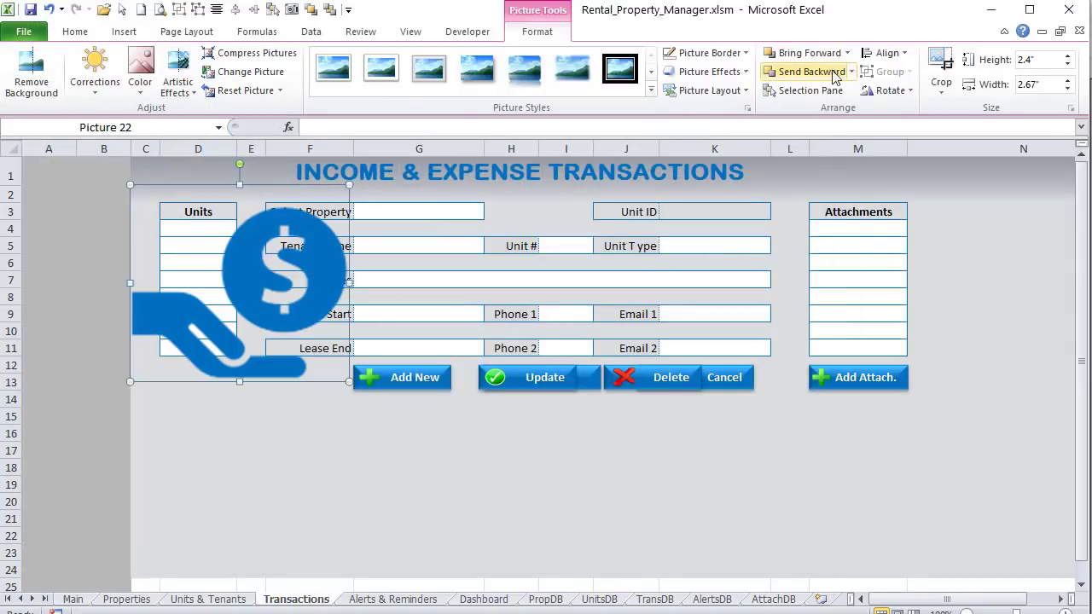
# Step: Scale the hand-and-dollar picture to 0.5" high, place it just before the sheet title, and reduce its height to 0.4"
pyautogui.click(1044, 62)
pyautogui.write('.5')
pyautogui.press('Return')
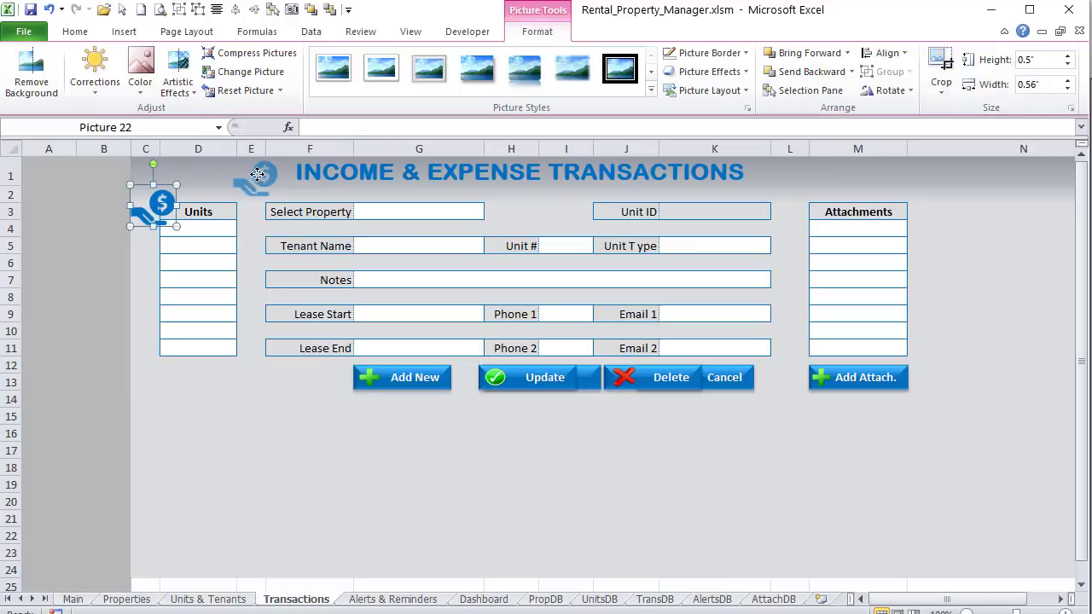
pyautogui.moveTo(257, 174); pyautogui.dragTo(258, 175)
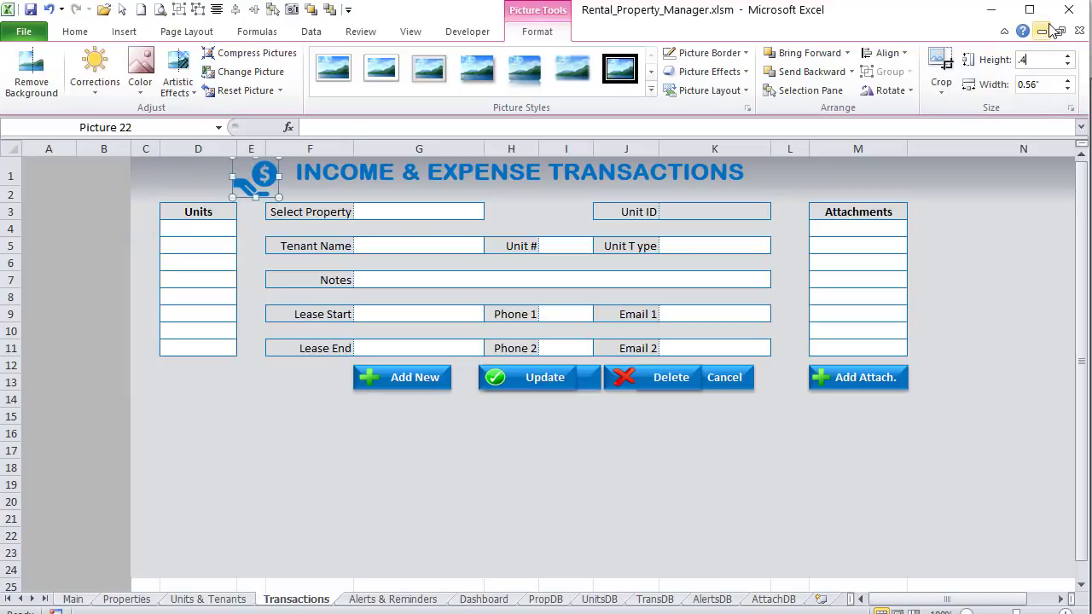
pyautogui.press('Return')
# Step: Check the title picture's object positioning properties and close its format settings
pyautogui.rightClick(234, 160)
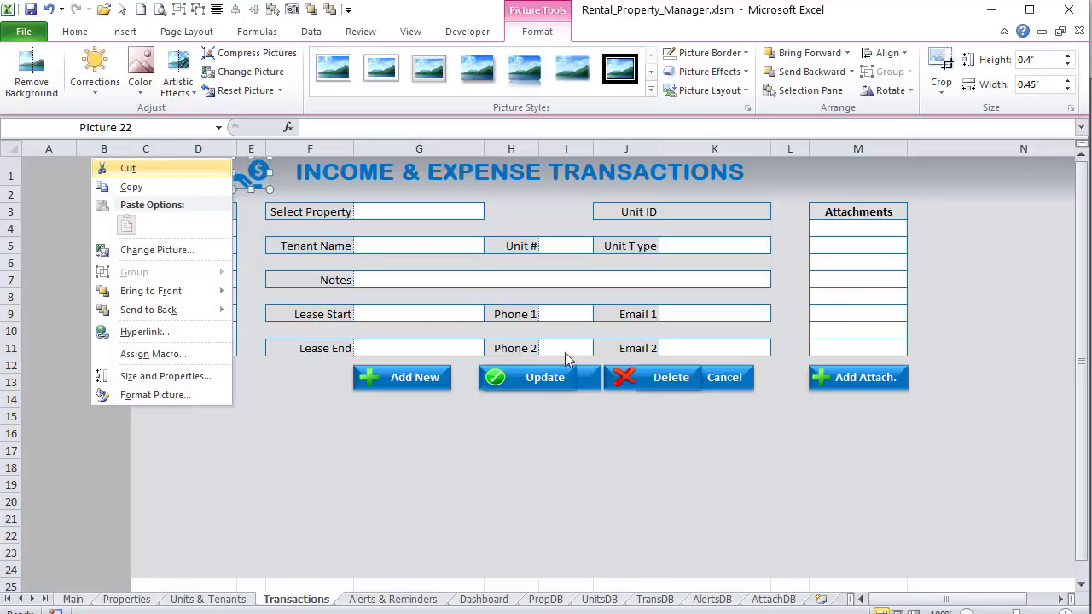
pyautogui.click(151, 376)
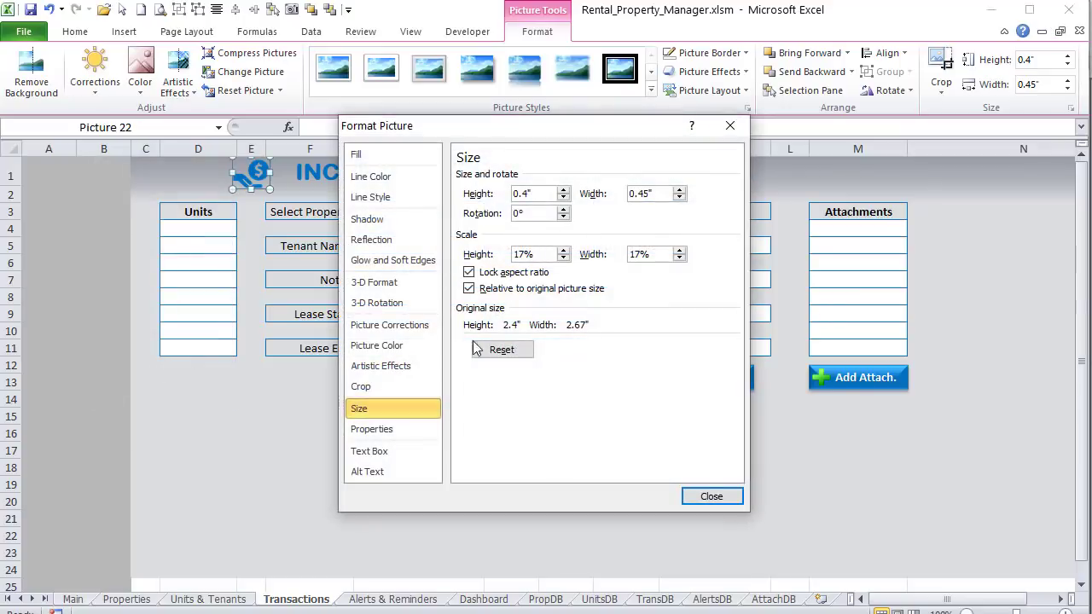
pyautogui.click(415, 428)
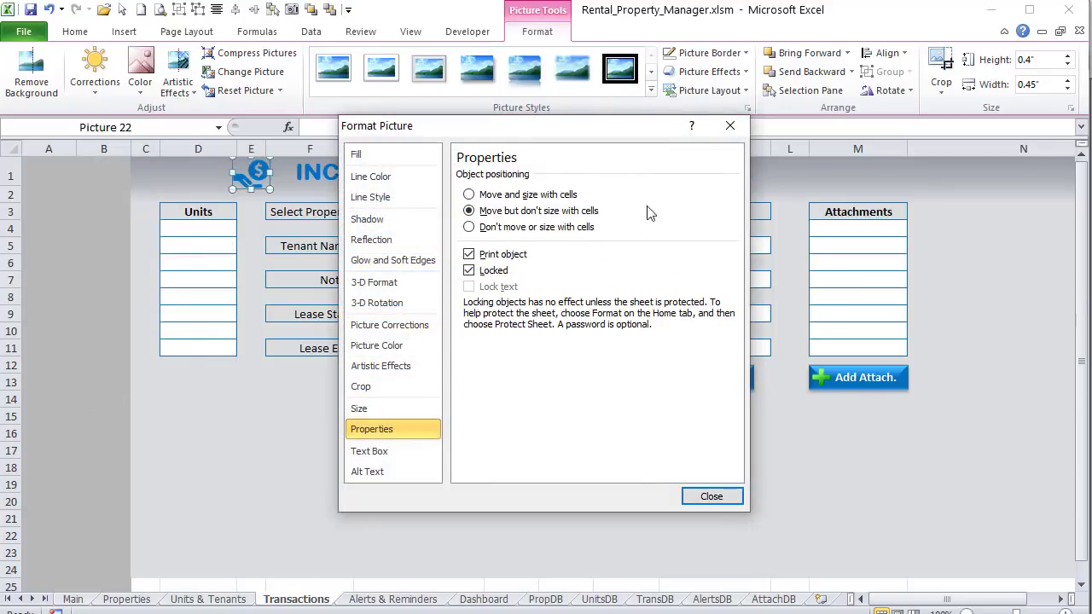
pyautogui.click(711, 495)
pyautogui.press('Escape')
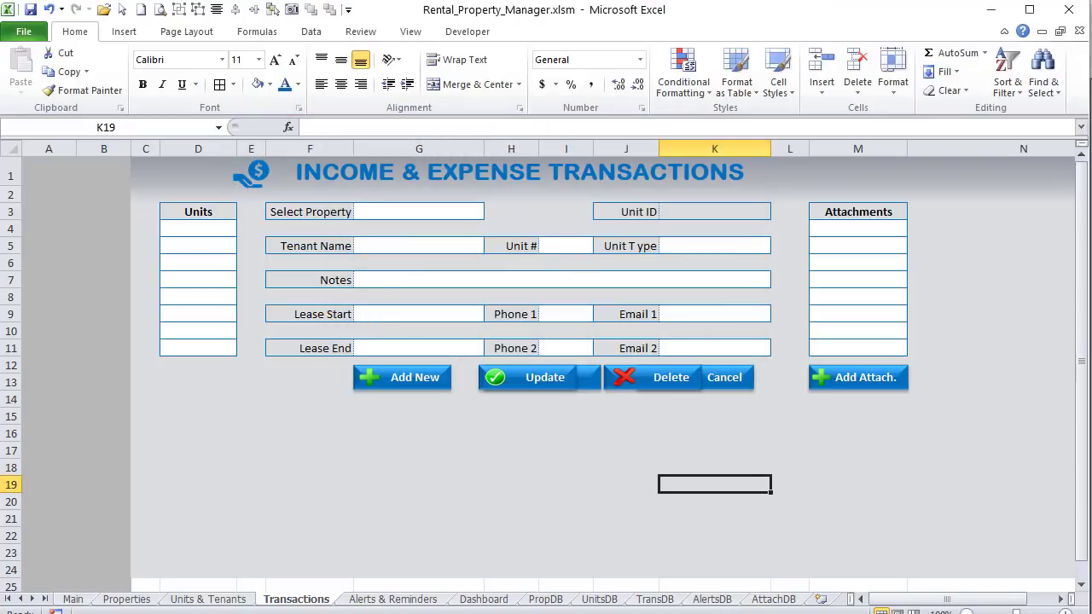
# Step: Rename the Units list header in D3 to "Recent Transactions" and autofit column D to it
pyautogui.click(184, 209)
pyautogui.write('r')
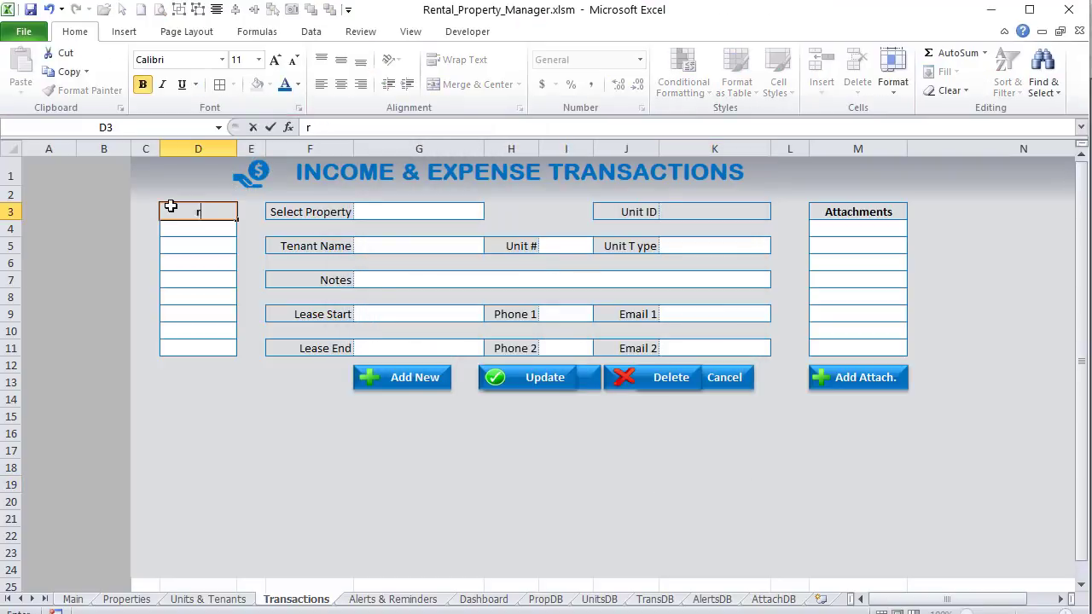
pyautogui.write('ecent Transactions')
pyautogui.press('Return')
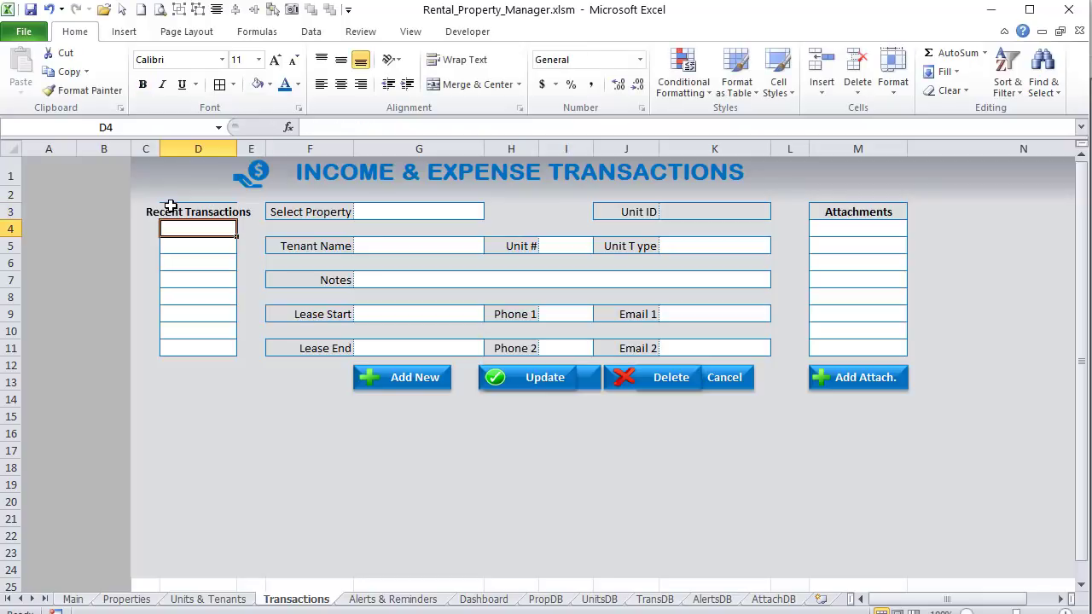
pyautogui.doubleClick(237, 148)
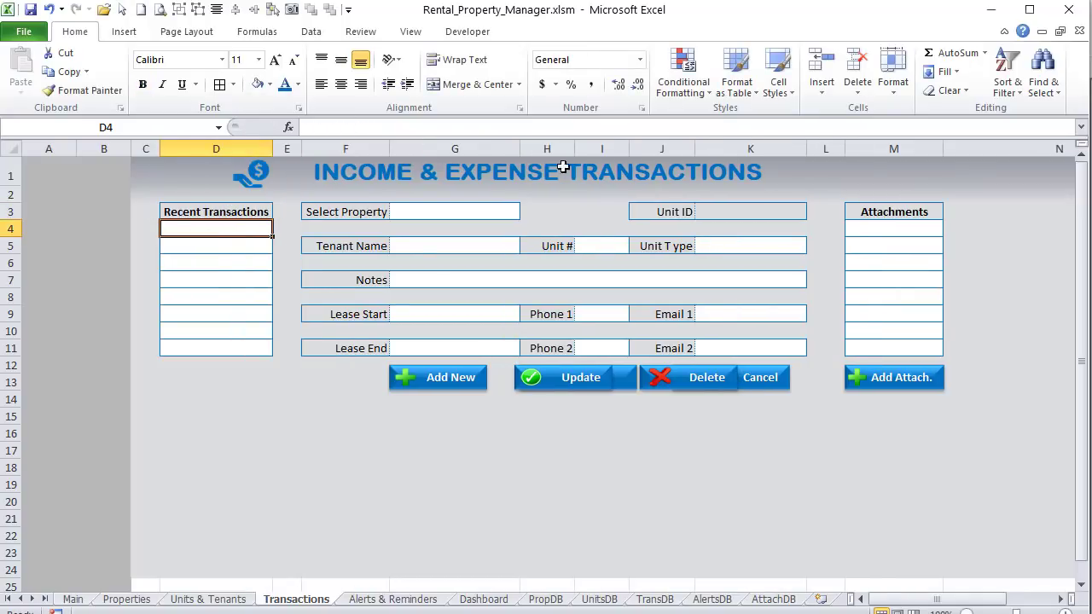
# Step: Change the Unit ID label in J3 to "Trans. ID"
pyautogui.click(891, 211)
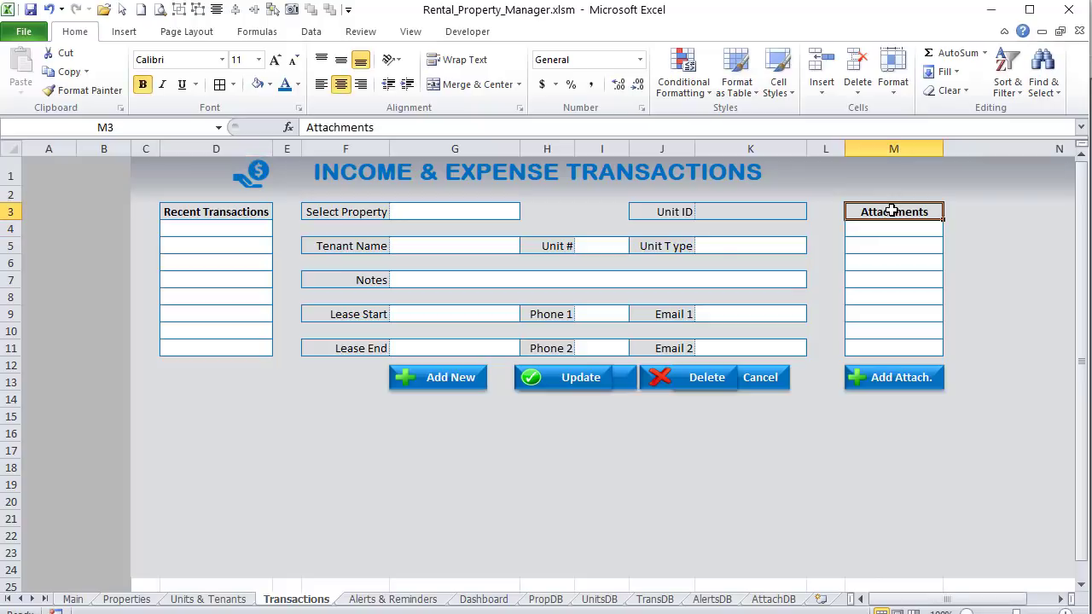
pyautogui.click(345, 211)
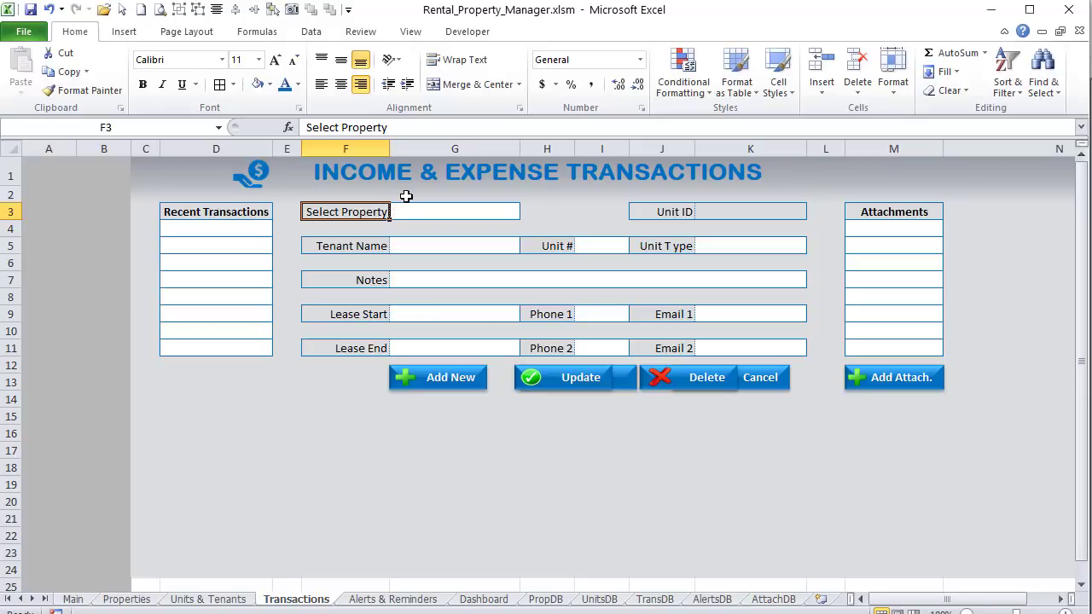
pyautogui.click(655, 210)
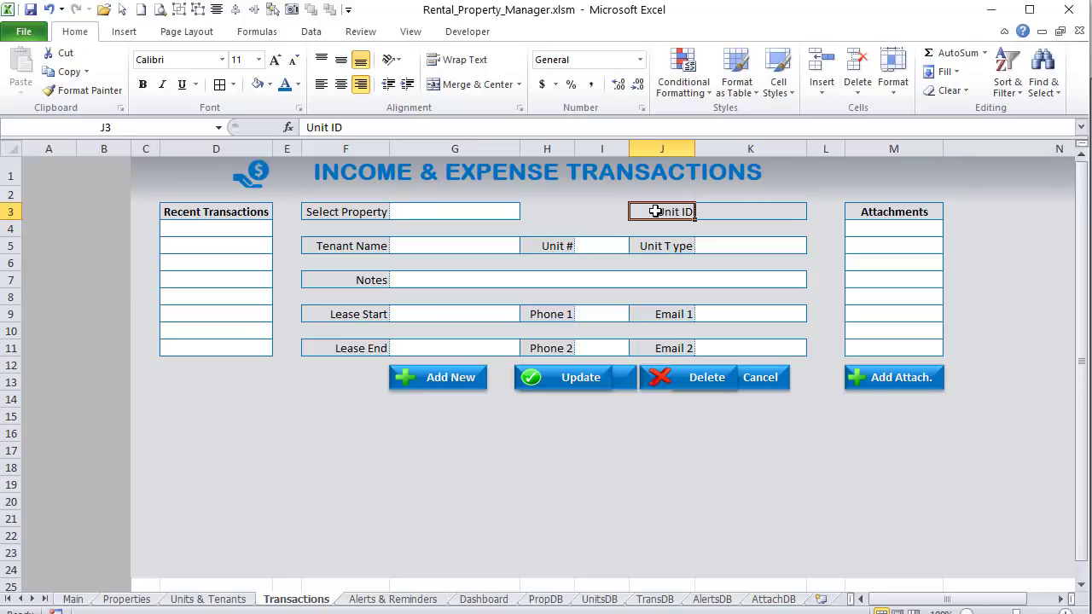
pyautogui.write('Trans')
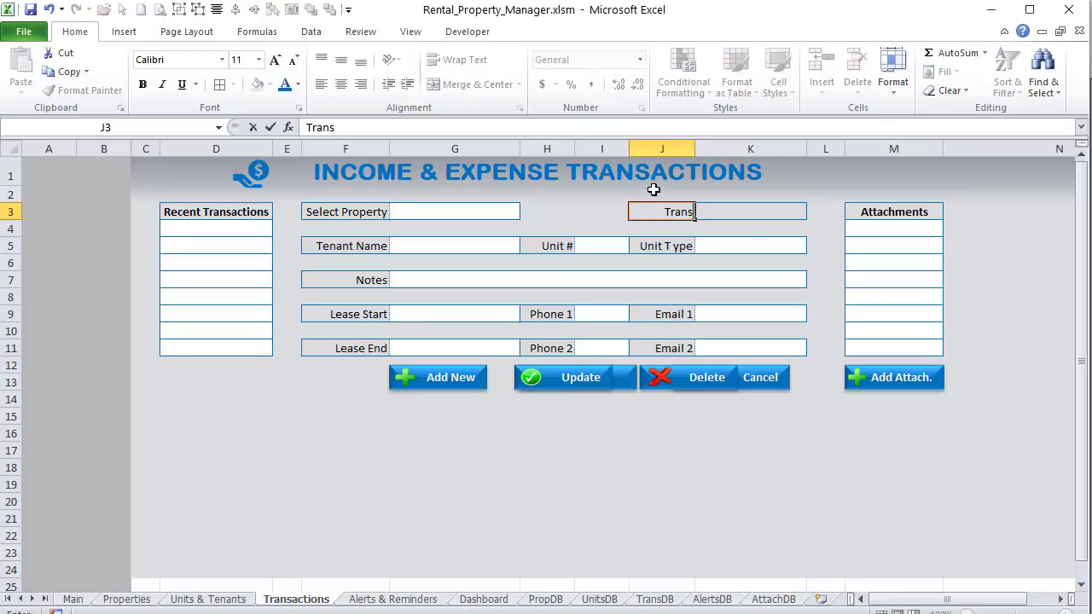
pyautogui.write('. IDD')
pyautogui.press('BackSpace')
pyautogui.press('Return')
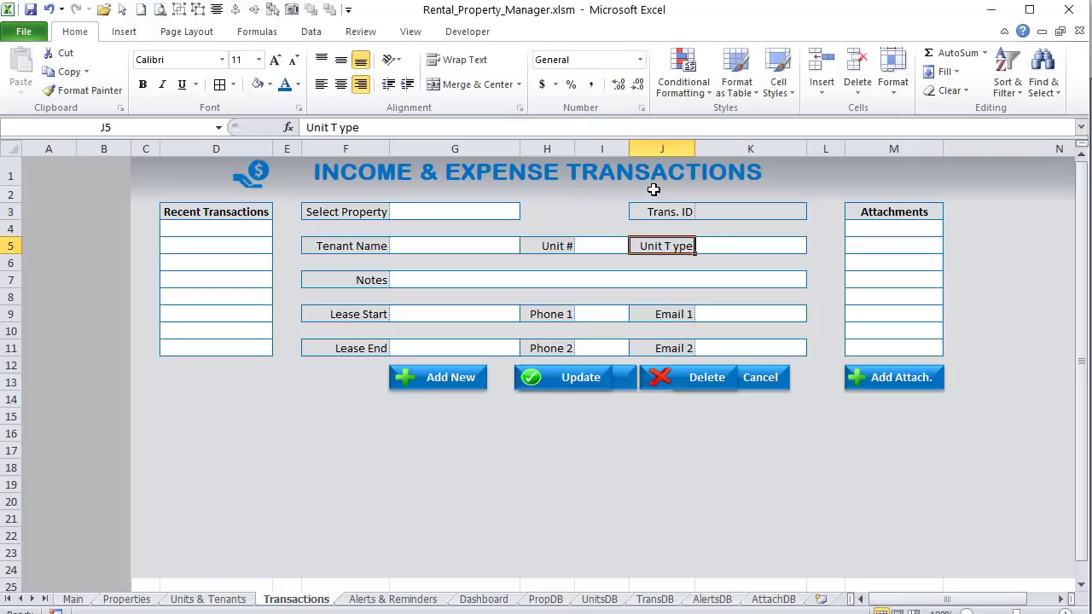
# Step: Replace the Tenant Name label in F5 with "Trans. Name"
pyautogui.press('Left')
pyautogui.press('Left')
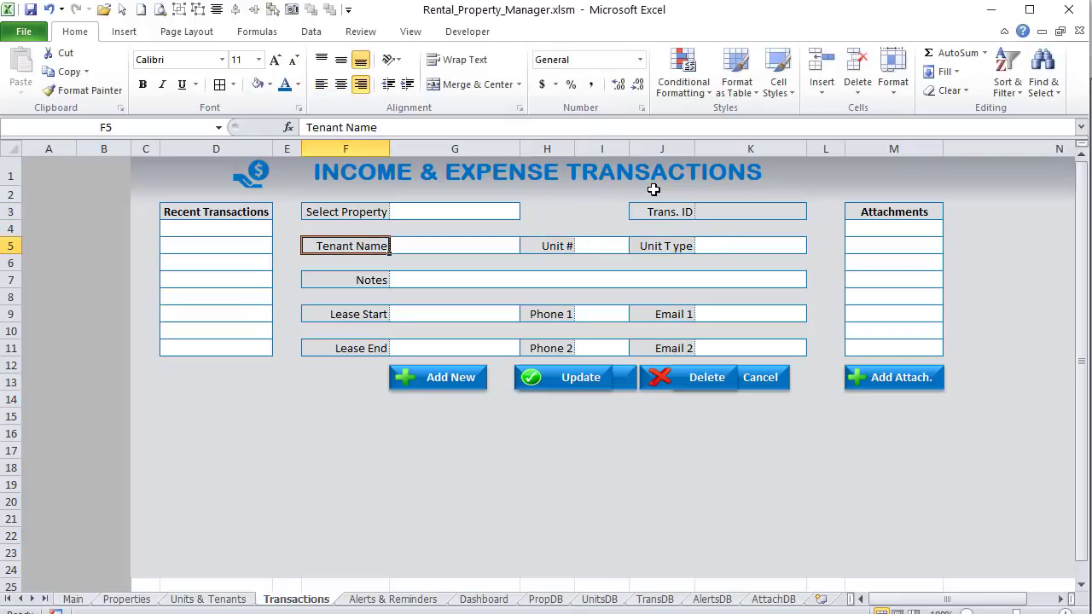
pyautogui.write('Trans')
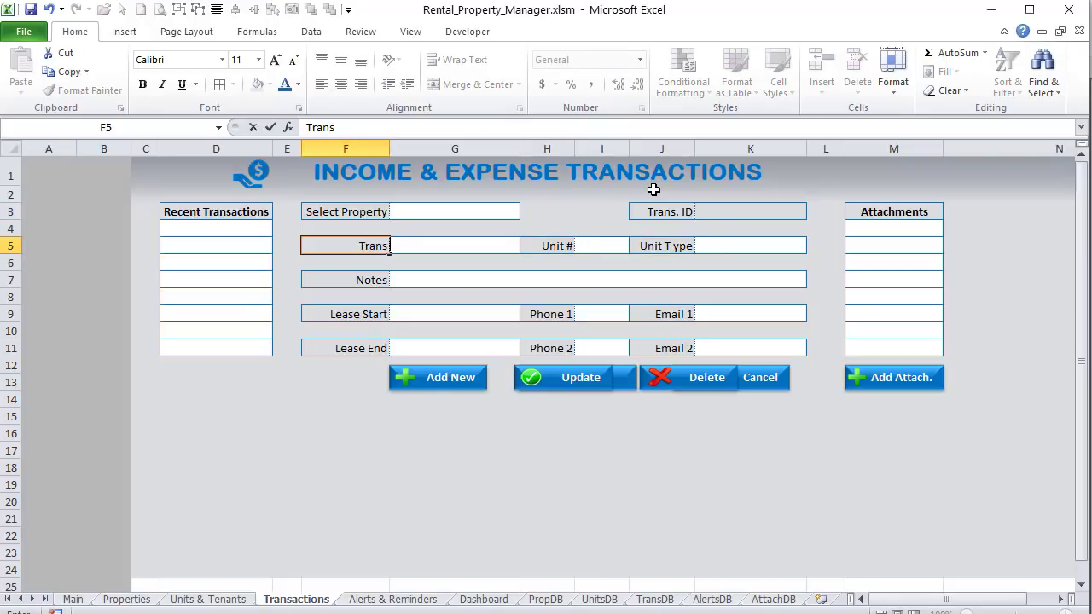
pyautogui.write('. Name')
pyautogui.press('Tab')
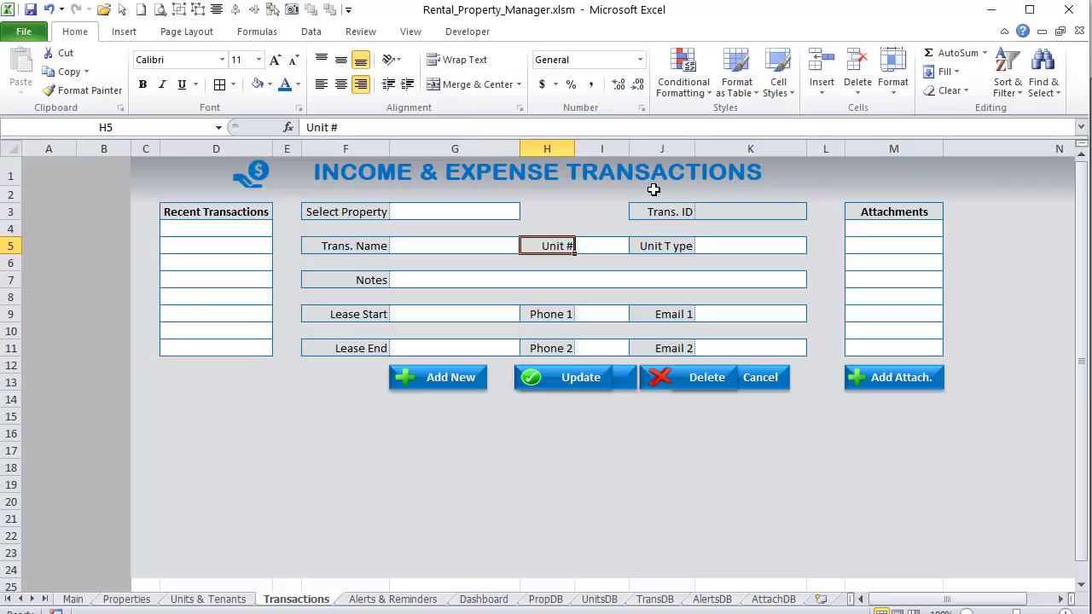
# Step: Replace the Unit Type label in J5 with "Date" and apply the Short Date format to its entry cell K5
pyautogui.press('Right')
pyautogui.press('Right')
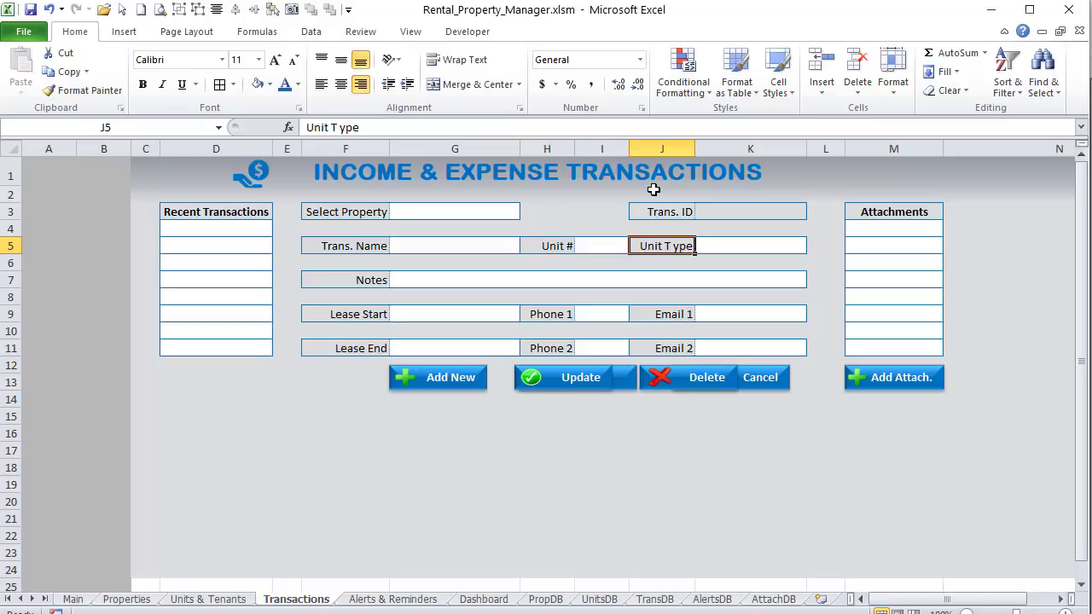
pyautogui.write('Date')
pyautogui.press('Tab')
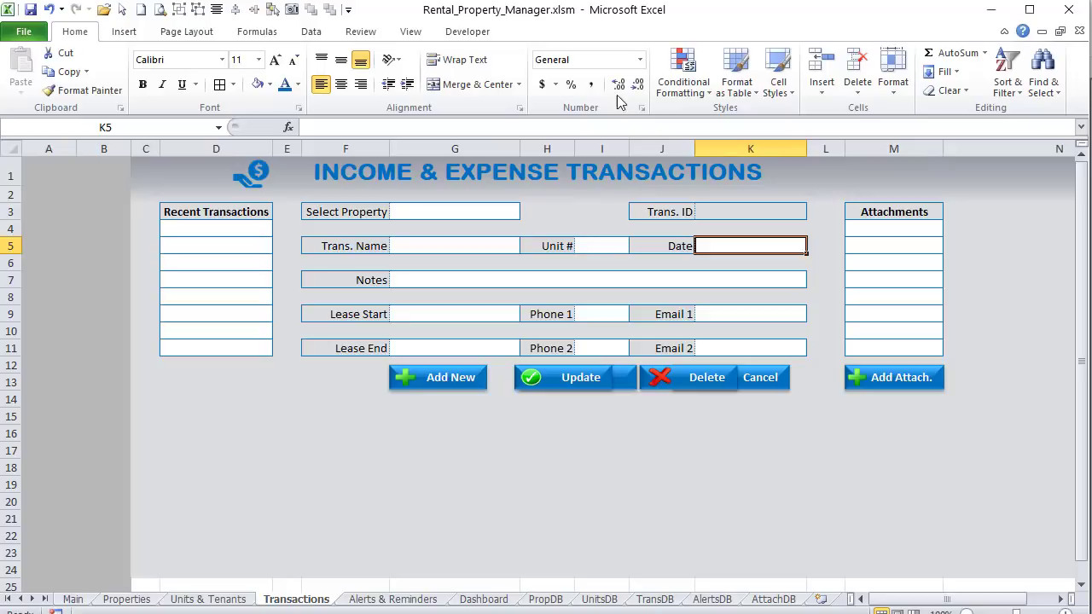
pyautogui.click(640, 59)
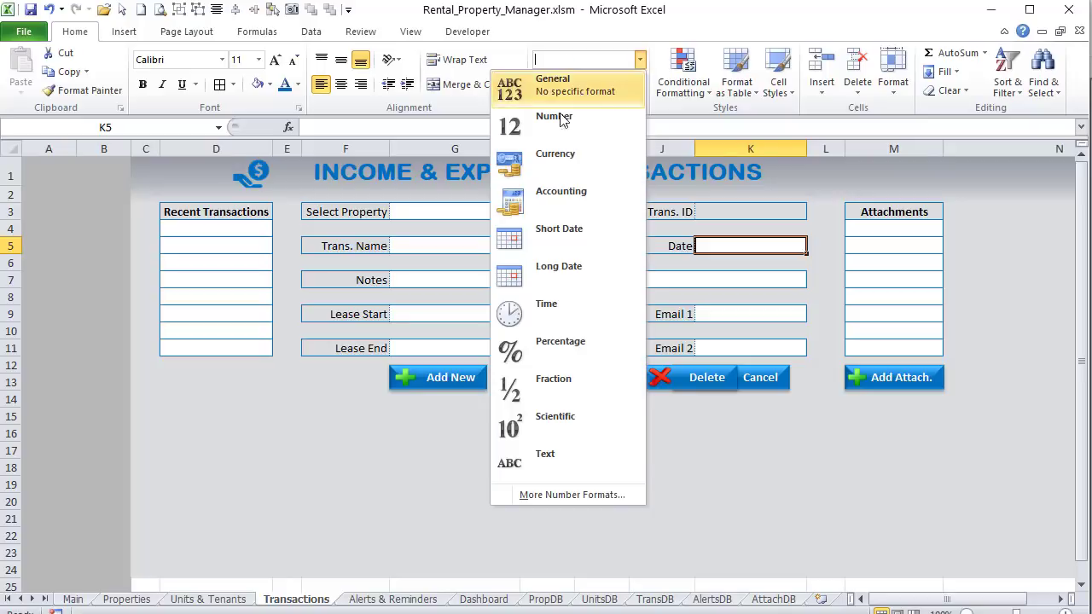
pyautogui.click(552, 237)
# Step: Replace the Notes label in F7 with "Trans. Details"
pyautogui.click(348, 273)
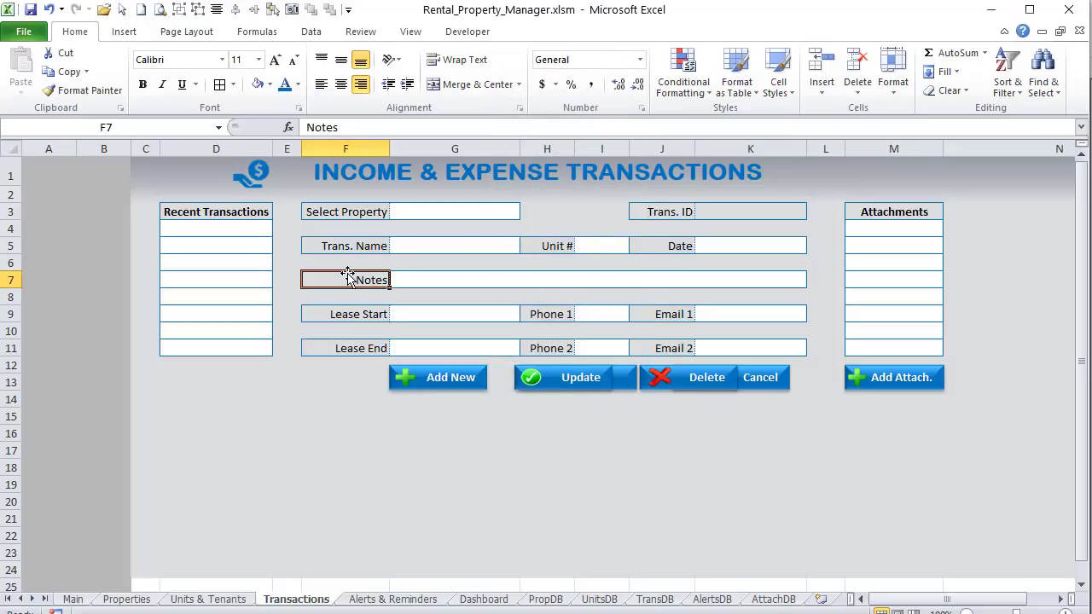
pyautogui.write('T')
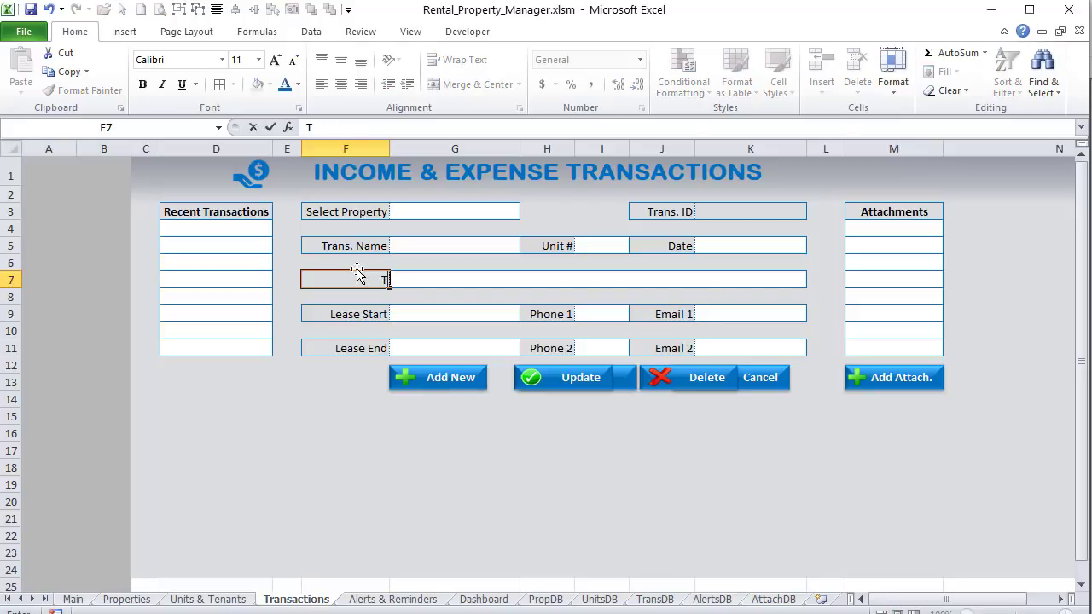
pyautogui.write('rans. Details')
pyautogui.press('Return')
pyautogui.press('Return')
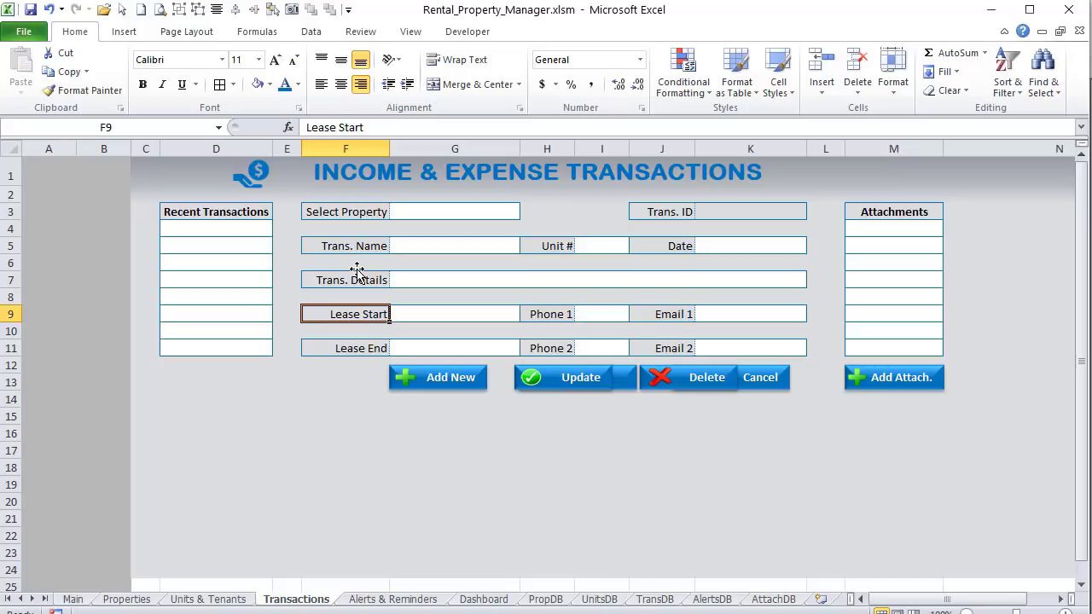
# Step: Replace the Lease Start label in F9 with "Paid By"
pyautogui.write('Paid')
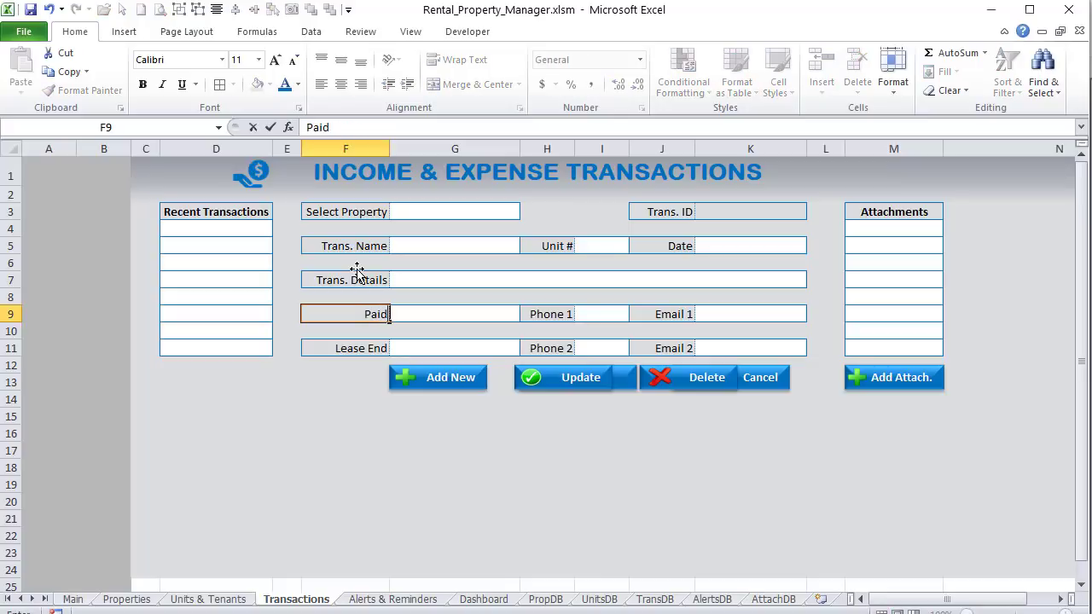
pyautogui.write(' By')
pyautogui.press('Tab')
pyautogui.press('Tab')
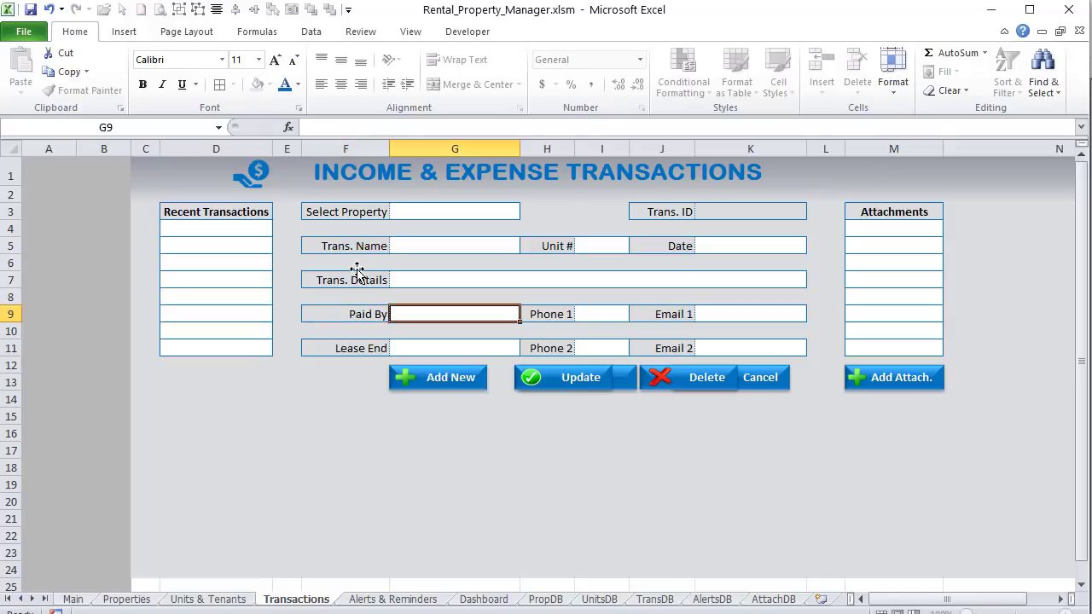
# Step: Replace the Phone 1 label in H9 with "Type" and the Email 1 label in J9 with "Amount"
pyautogui.write('Type')
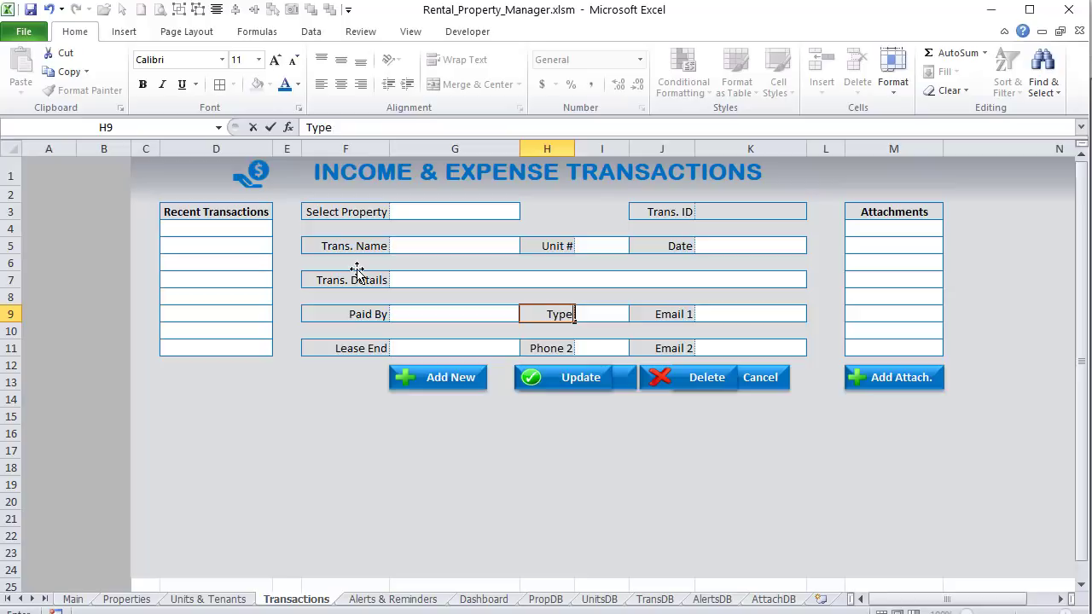
pyautogui.press('Tab')
pyautogui.press('Tab')
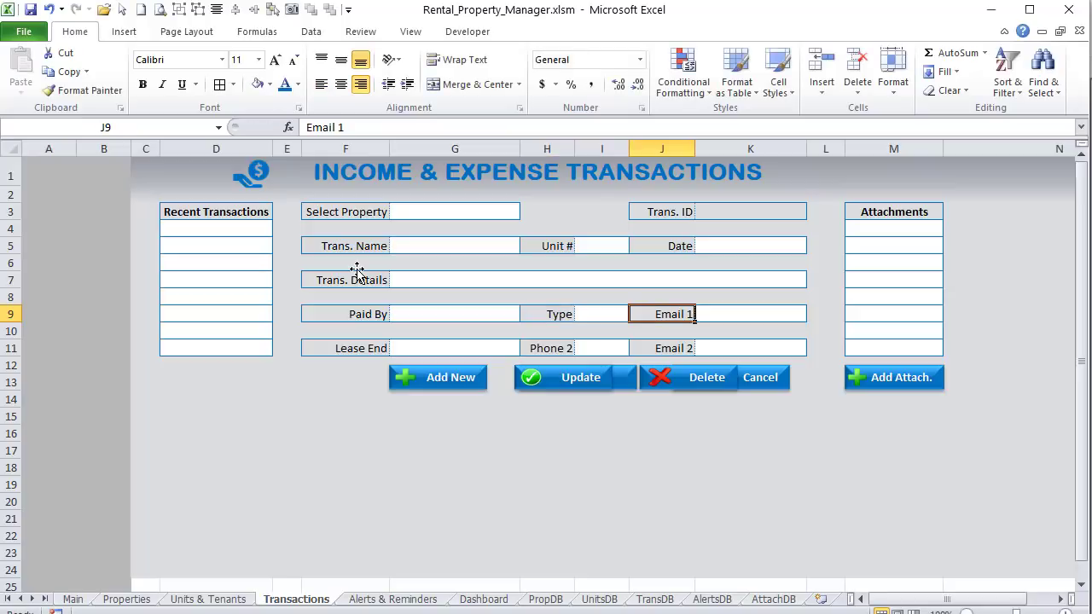
pyautogui.write('Amount')
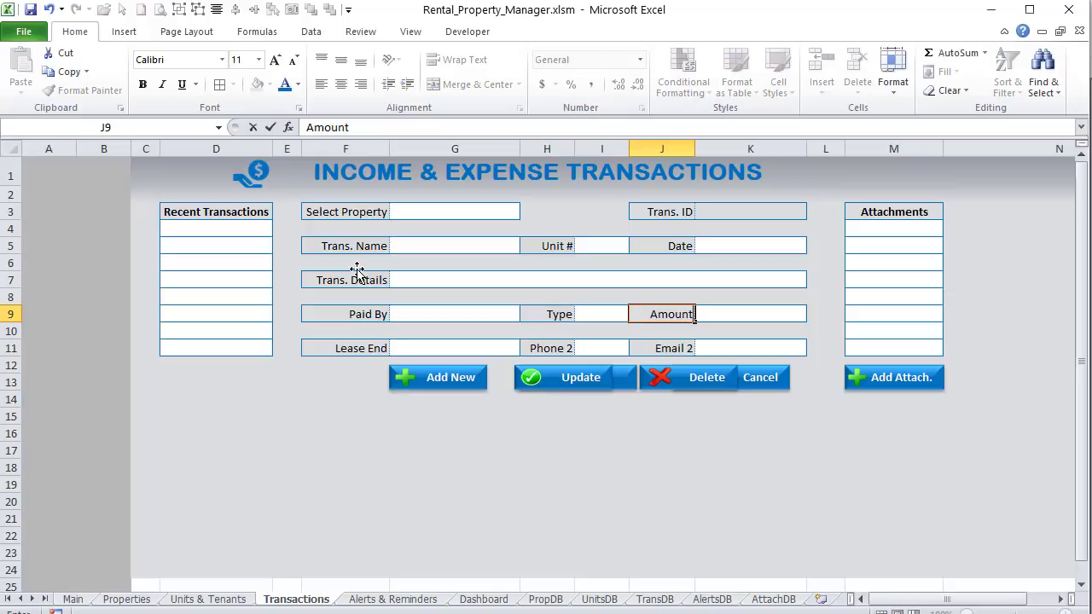
pyautogui.press('Tab')
# Step: Clear the Lease End, Phone 2 and Email 2 row by filling the blank cells F10:K10 down over row 11
pyautogui.moveTo(309, 331); pyautogui.dragTo(810, 353)
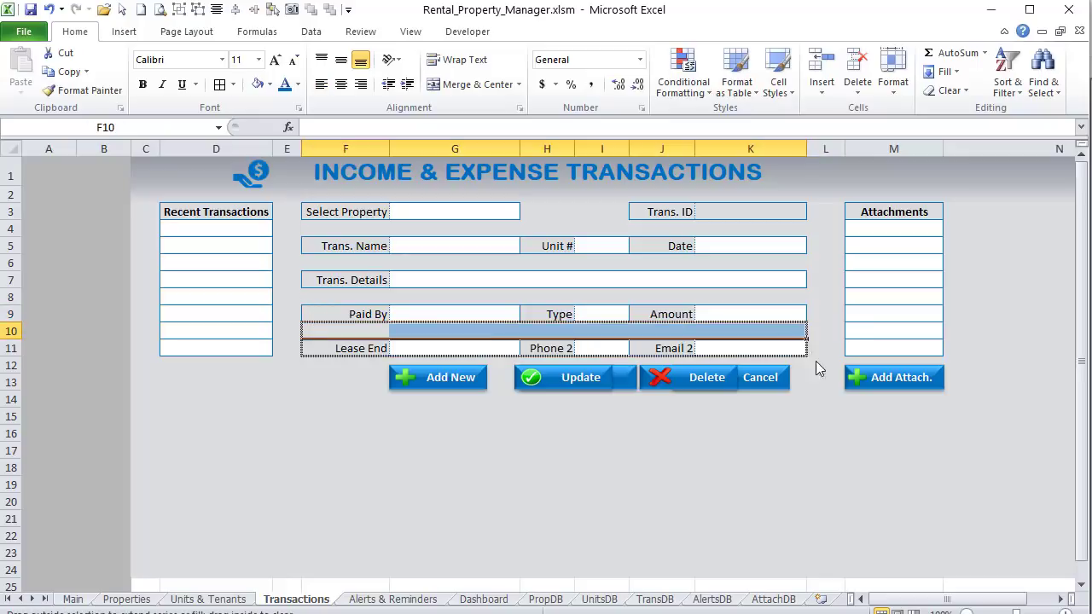
pyautogui.click(832, 384)
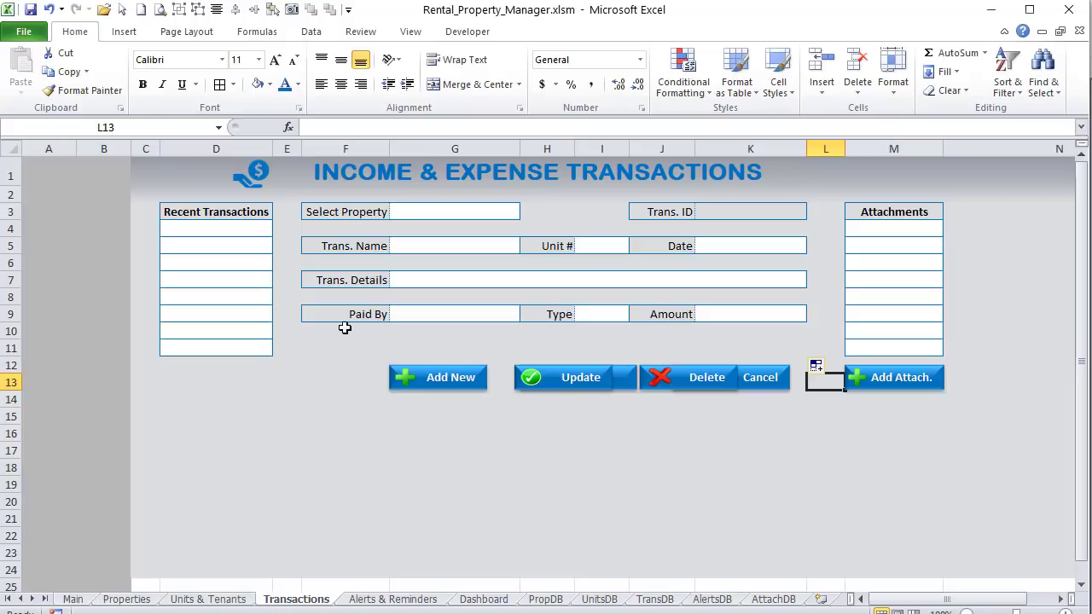
# Step: Move the two overlapping form button groups up together so they sit directly beneath the Paid By row
pyautogui.click(122, 10)
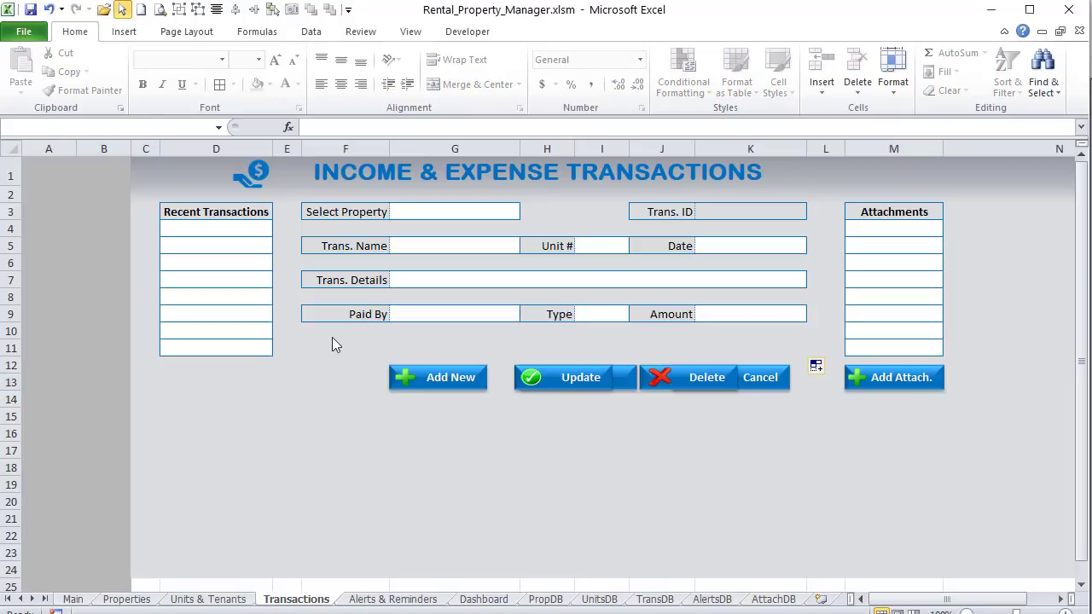
pyautogui.moveTo(332, 337); pyautogui.dragTo(815, 439)
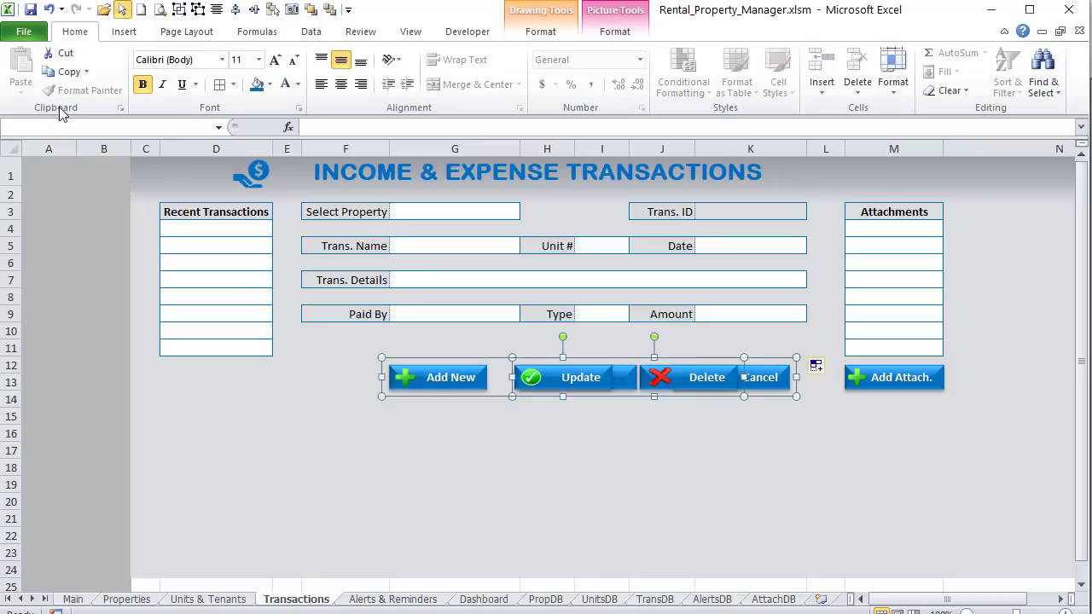
pyautogui.click(122, 9)
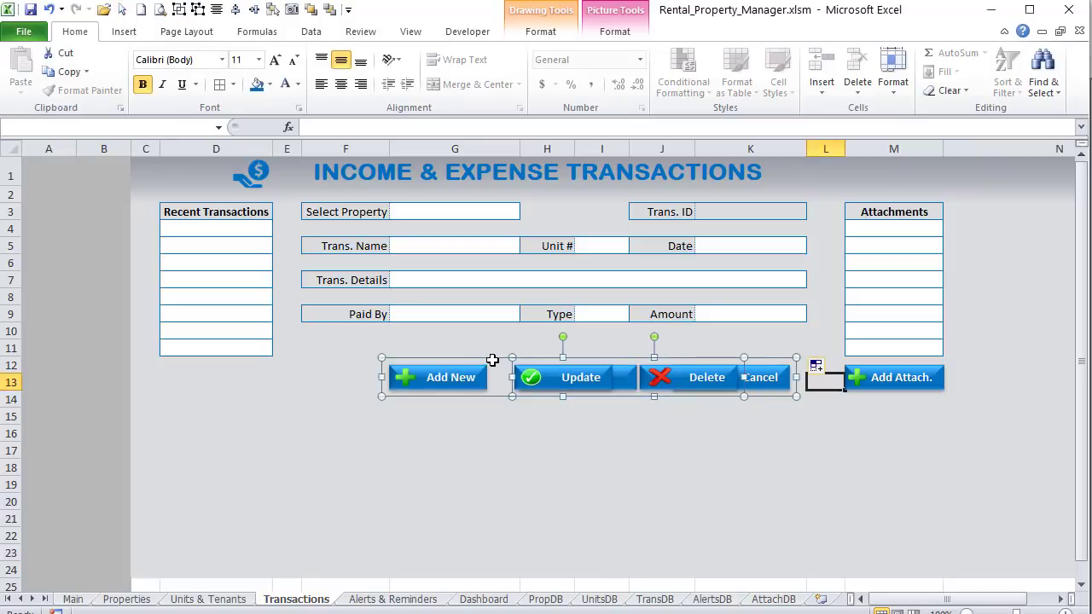
pyautogui.moveTo(492, 360); pyautogui.dragTo(459, 336)
pyautogui.click(459, 418)
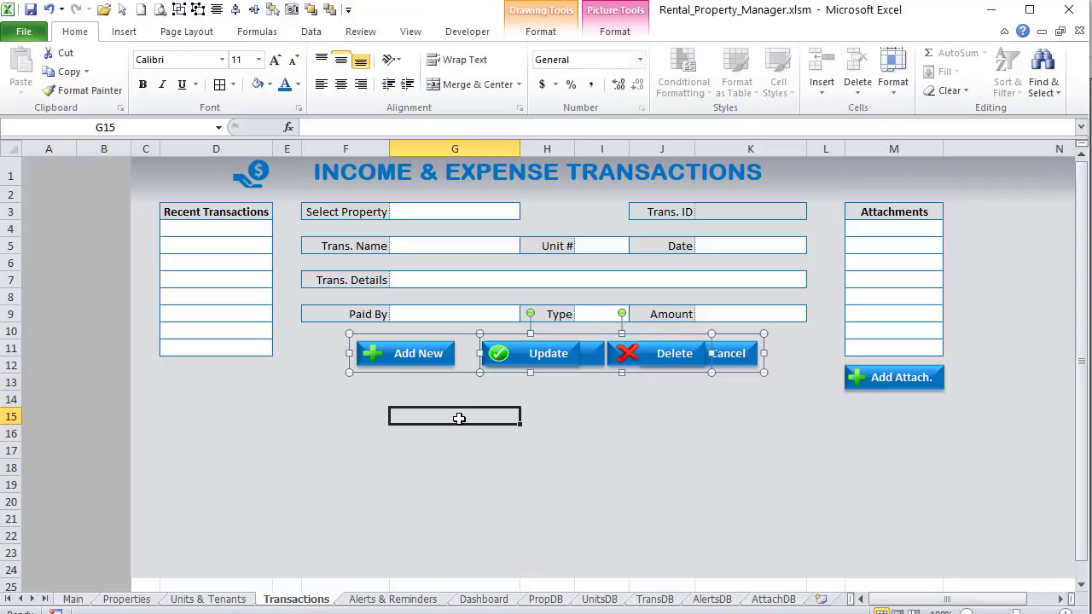
# Step: Narrow the ExistGrp and NewGrp button groups slightly from their outer edges
pyautogui.click(668, 343)
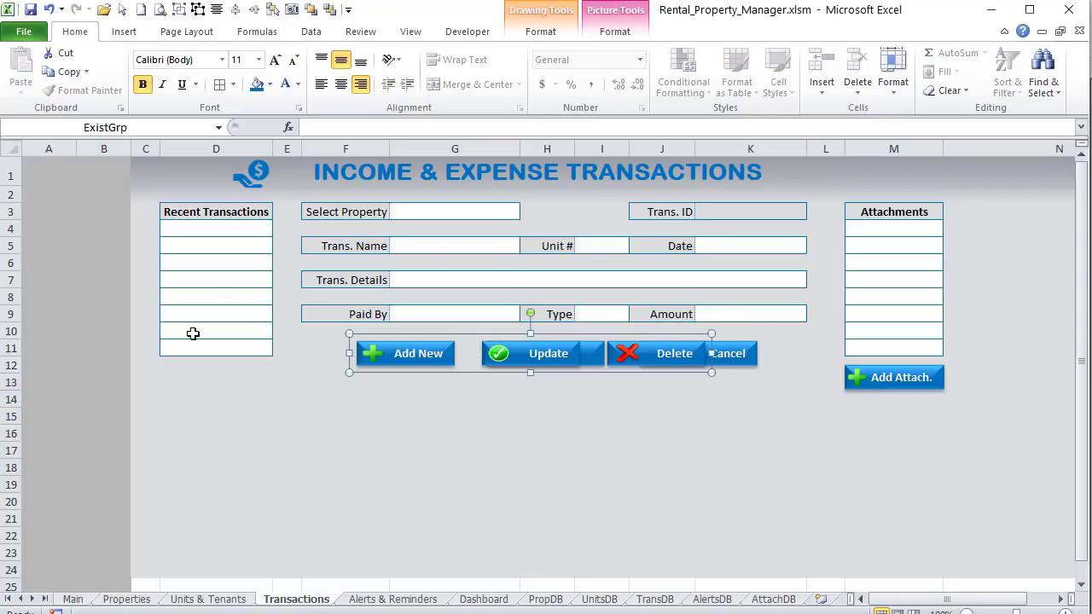
pyautogui.moveTo(697, 353); pyautogui.dragTo(682, 353)
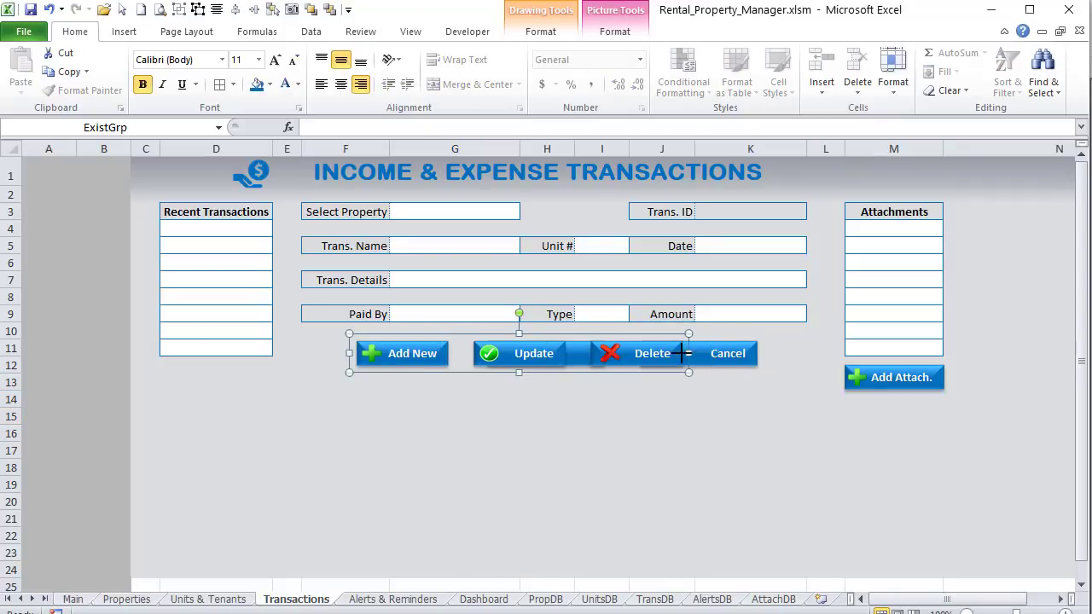
pyautogui.click(723, 346)
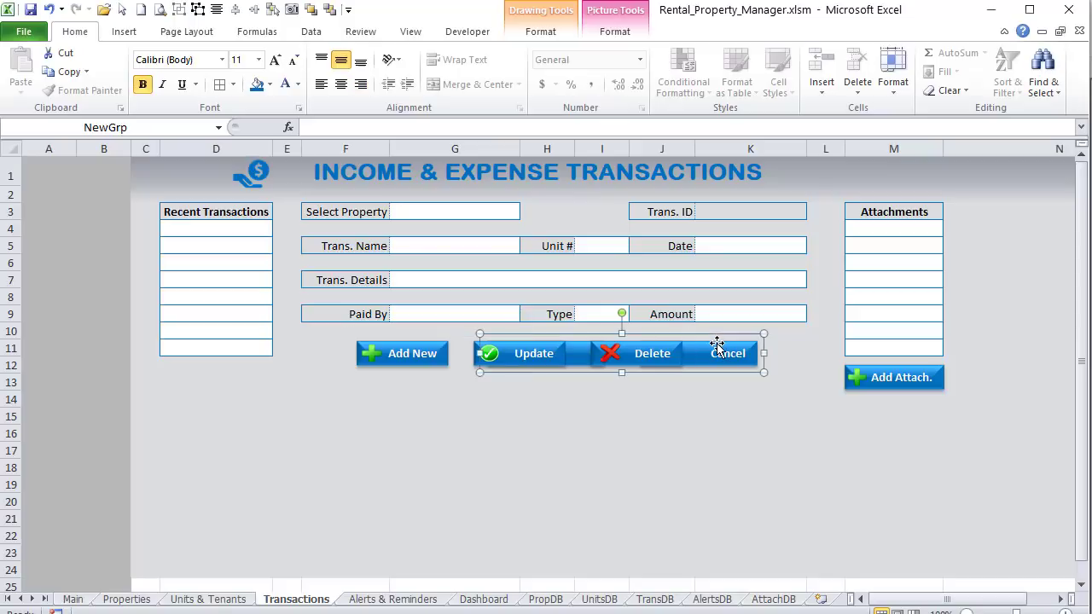
pyautogui.moveTo(762, 353); pyautogui.dragTo(750, 355)
pyautogui.click(678, 414)
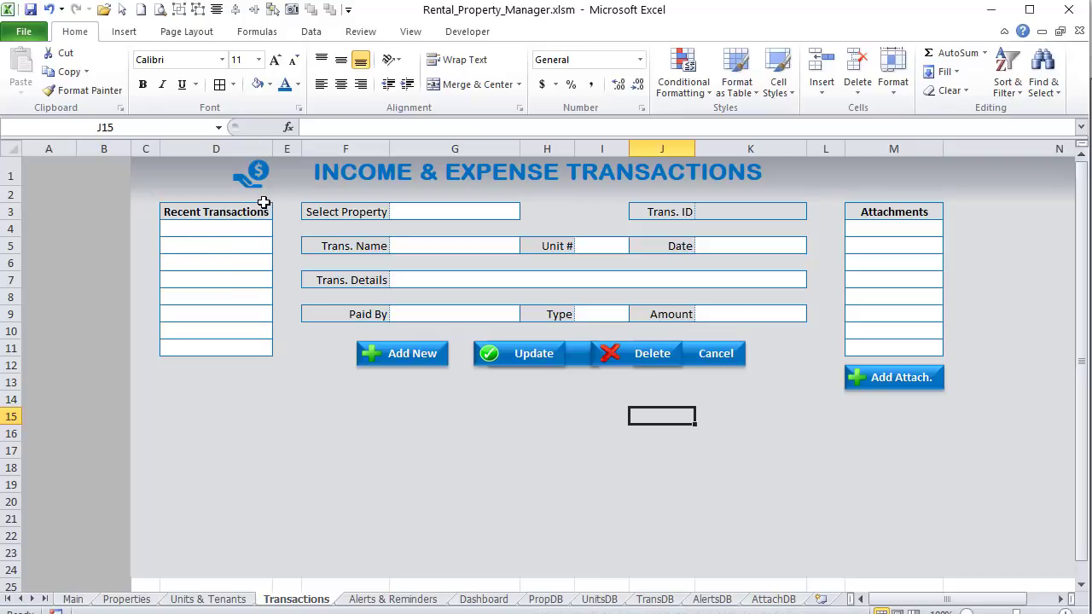
# Step: Apply the accounting number format to the Amount entry cell K9
pyautogui.click(716, 247)
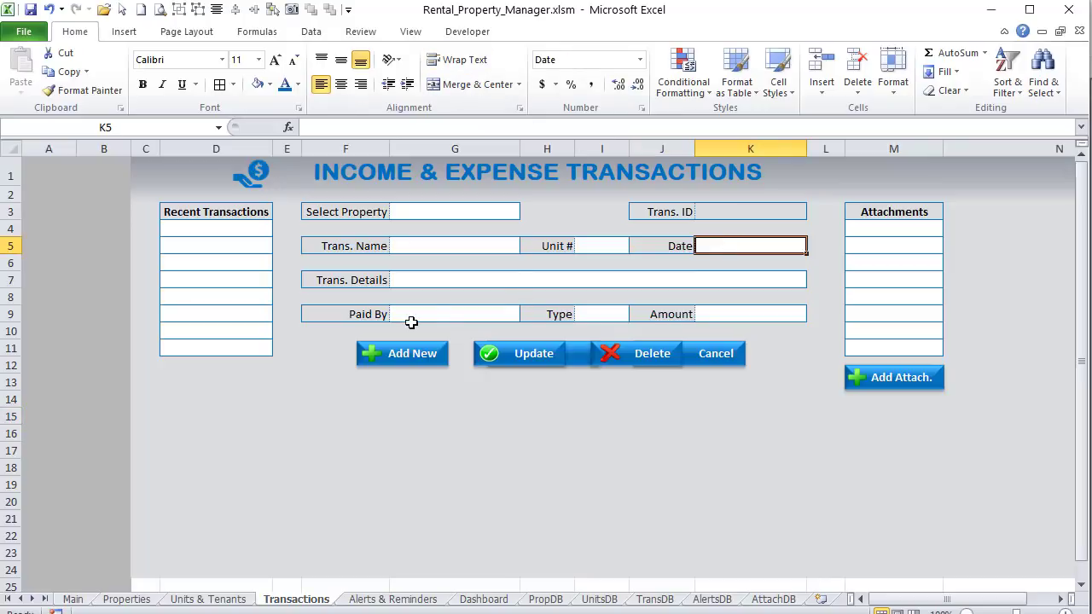
pyautogui.click(712, 319)
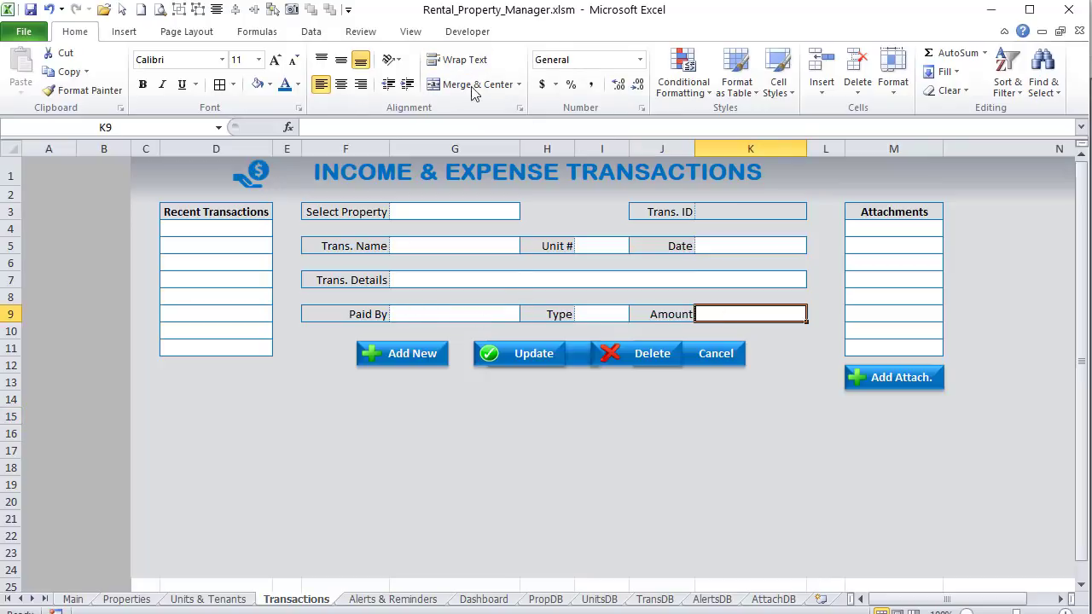
pyautogui.click(542, 89)
# Step: Add list data validation to the Type entry cell I9 with the source "Income,Expense"
pyautogui.click(612, 318)
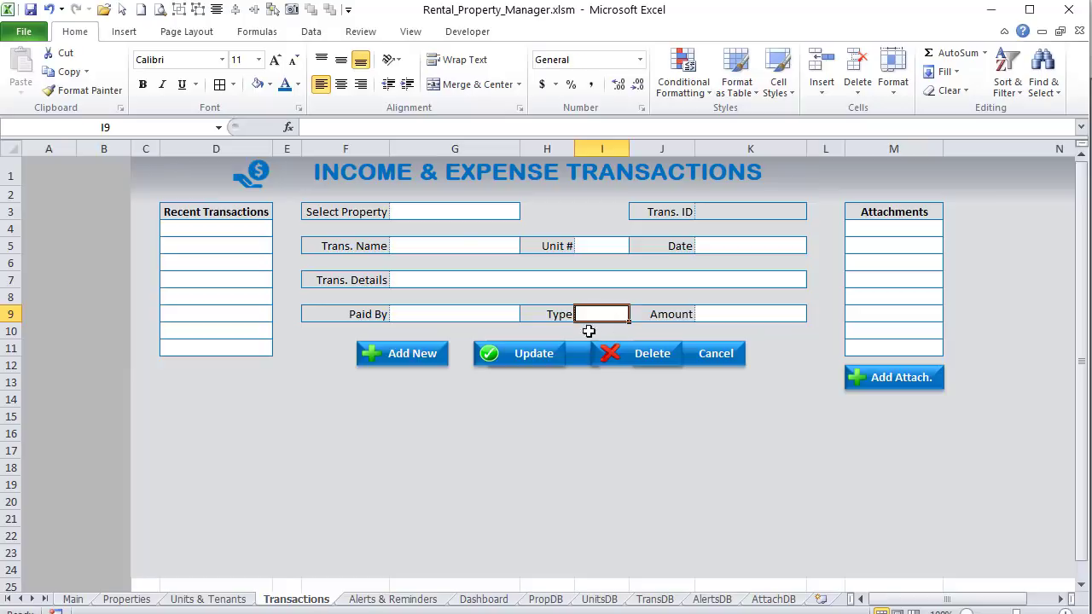
pyautogui.click(307, 31)
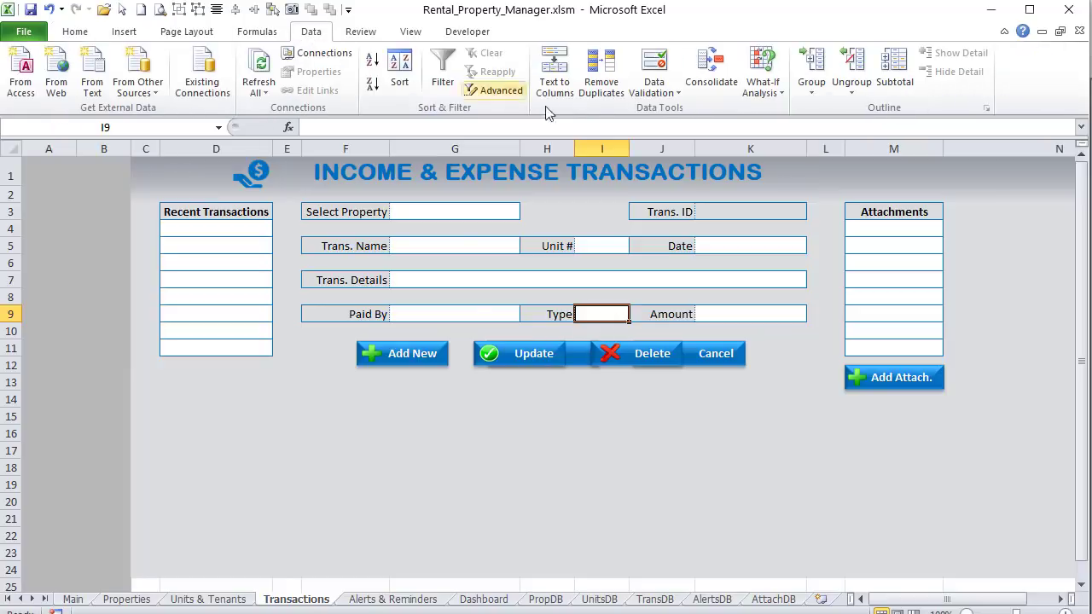
pyautogui.click(676, 93)
pyautogui.click(648, 111)
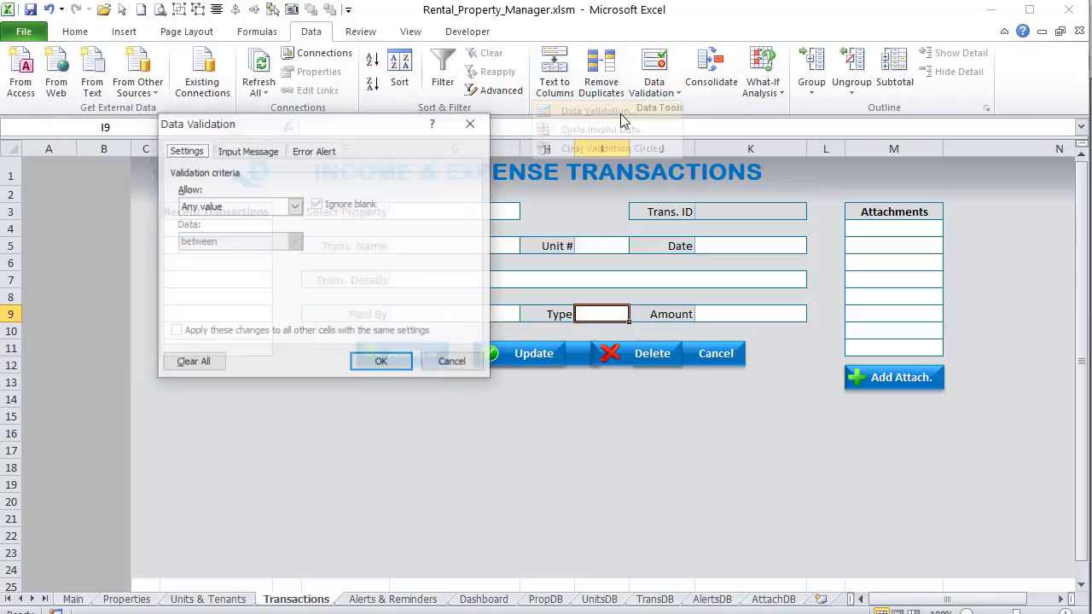
pyautogui.click(195, 207)
pyautogui.click(196, 255)
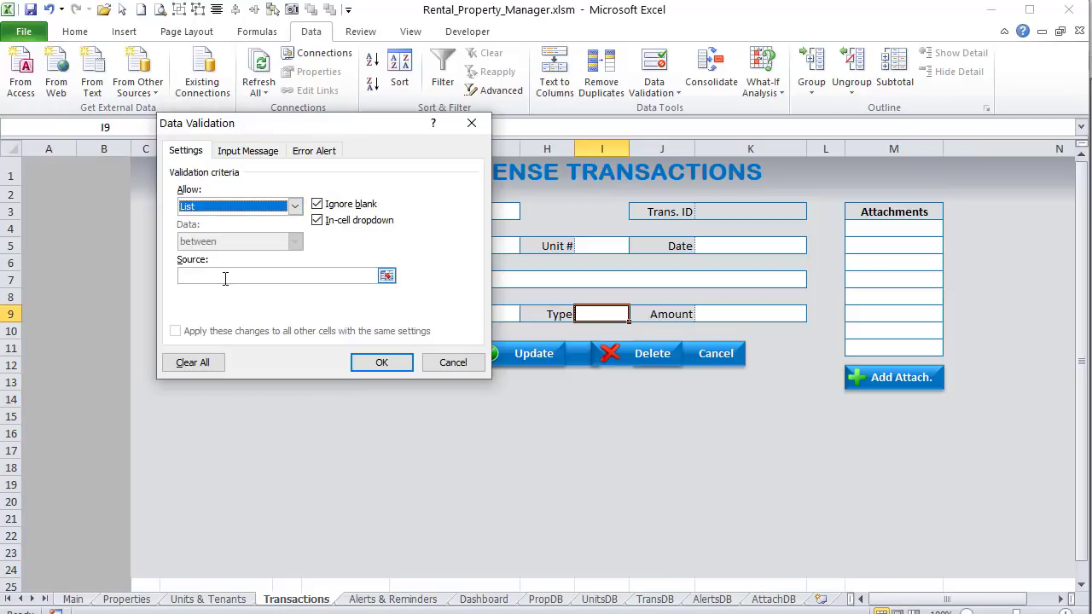
pyautogui.click(227, 275)
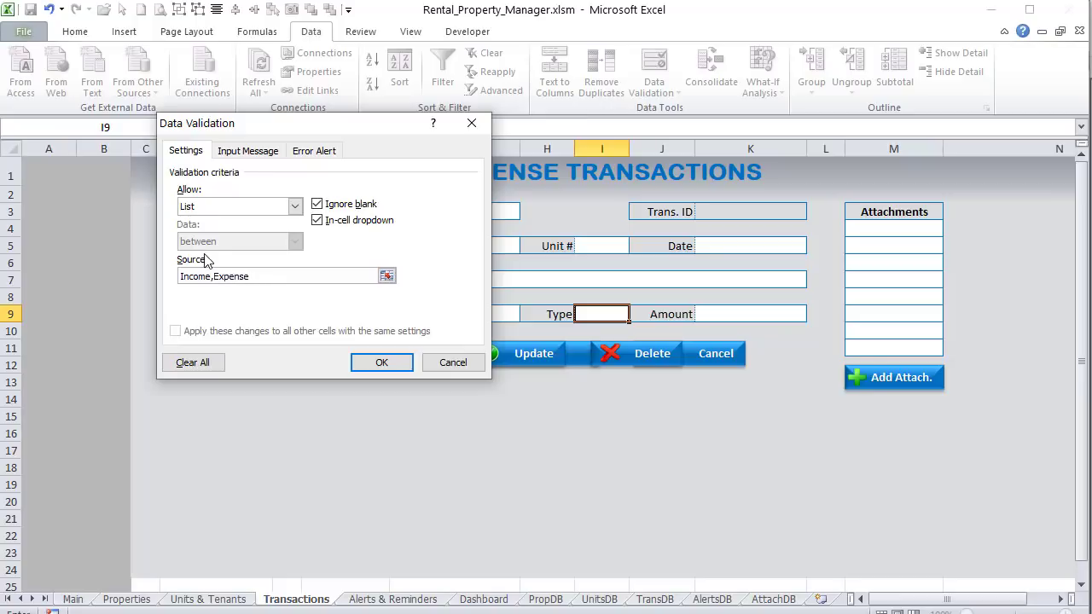
pyautogui.click(381, 362)
pyautogui.click(546, 467)
# Step: Choose Expense from the new drop-down list in the Type cell I9
pyautogui.click(620, 311)
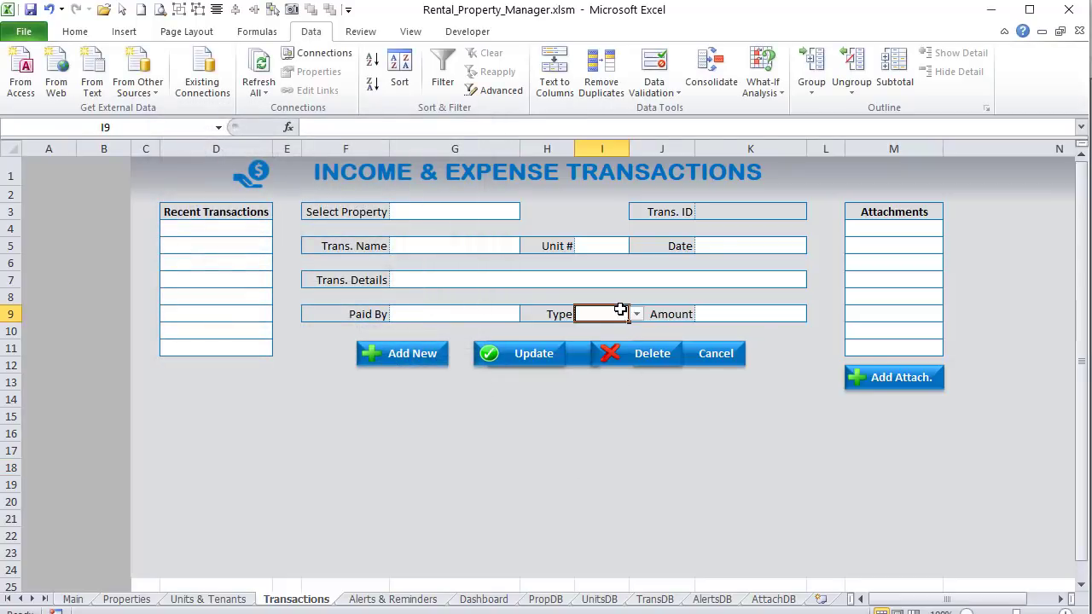
pyautogui.click(637, 313)
pyautogui.click(597, 339)
pyautogui.click(601, 433)
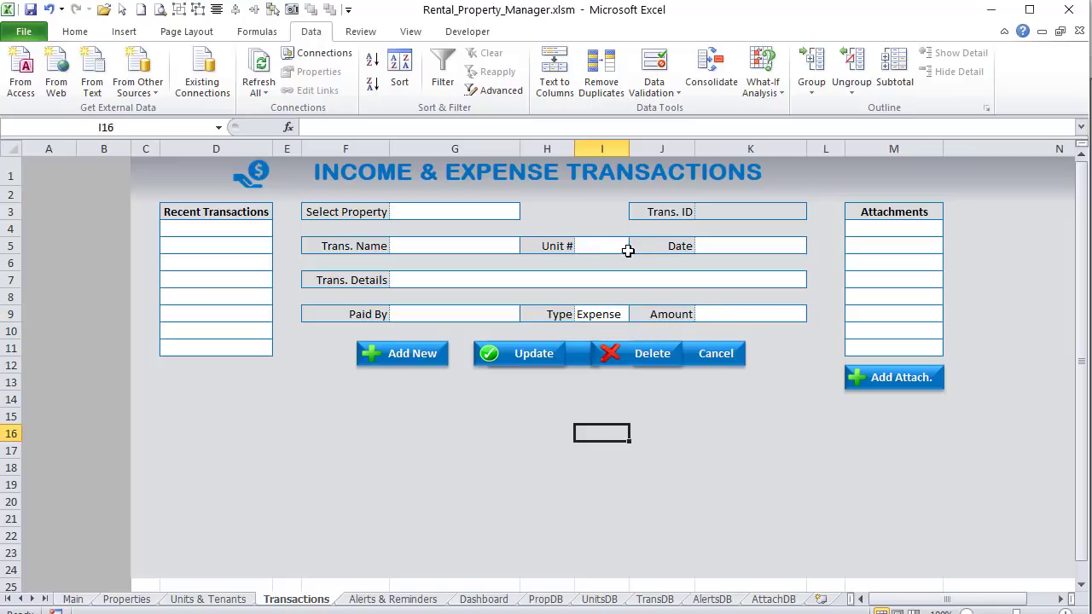
# Step: Copy the entire Transactions sheet and paste it over the Alerts & Reminders sheet
pyautogui.click(616, 244)
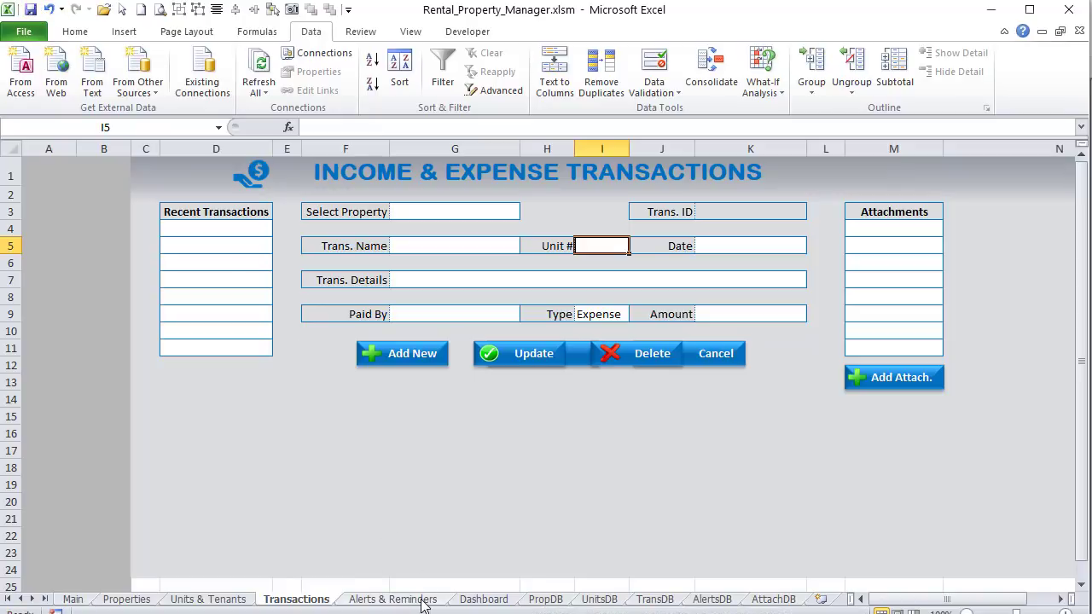
pyautogui.click(10, 146)
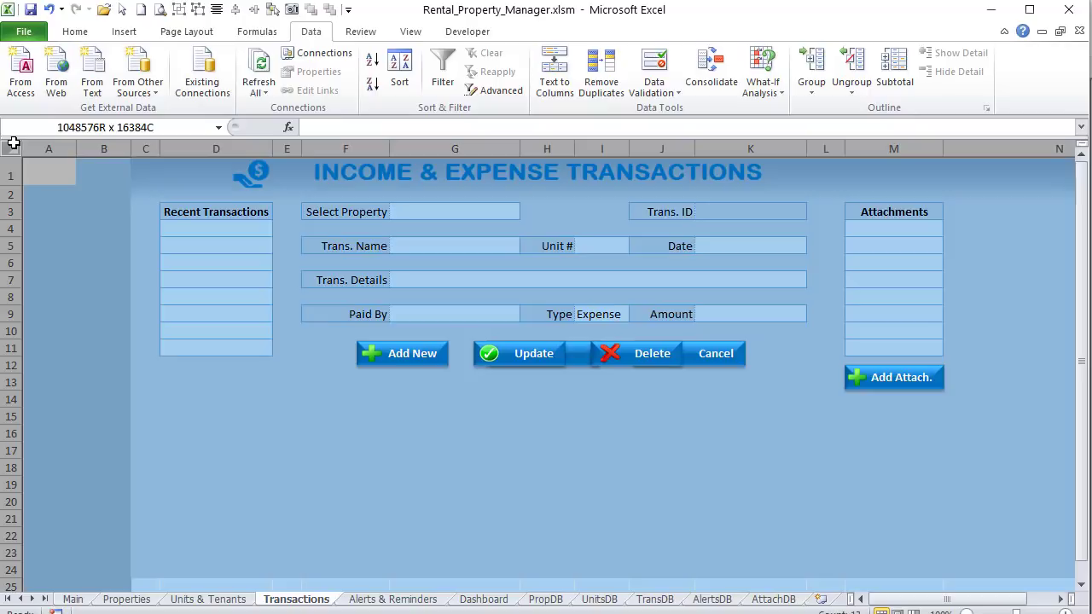
pyautogui.hotkey('ctrl', 'c')
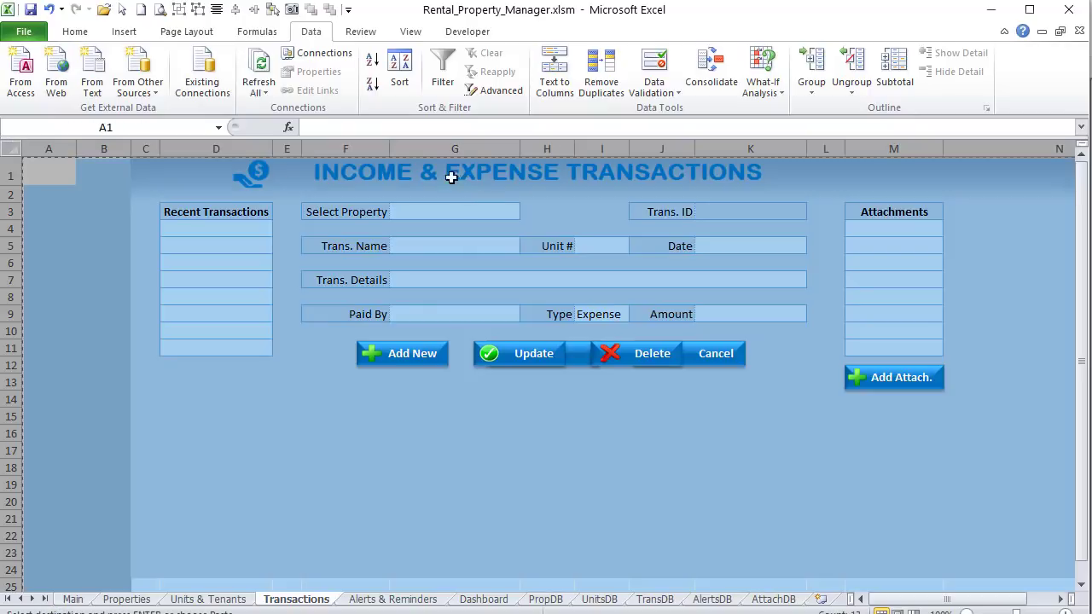
pyautogui.click(365, 600)
pyautogui.click(10, 147)
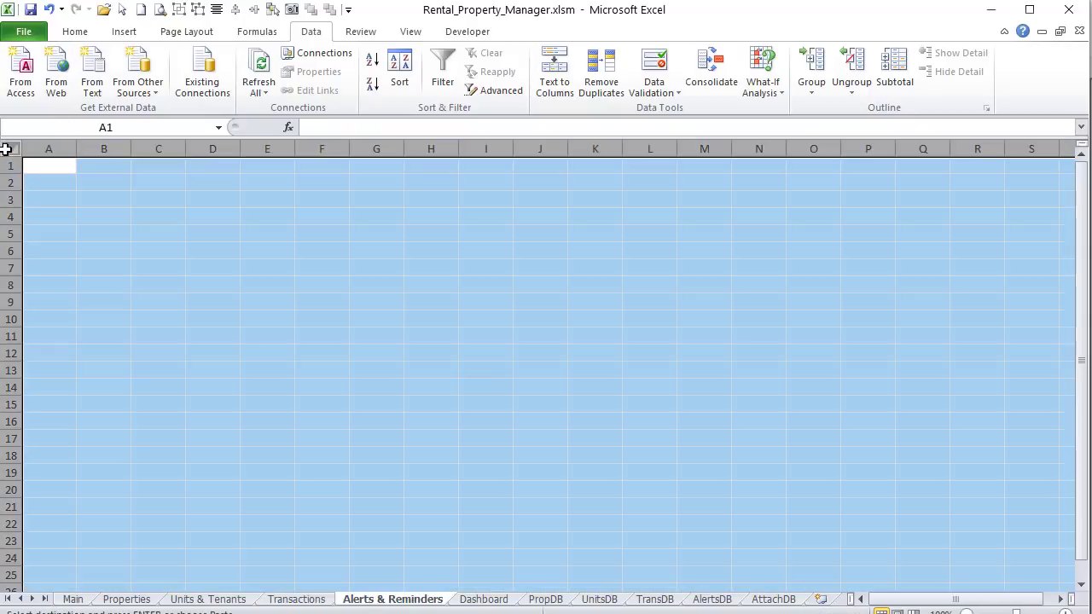
pyautogui.hotkey('ctrl', 'v')
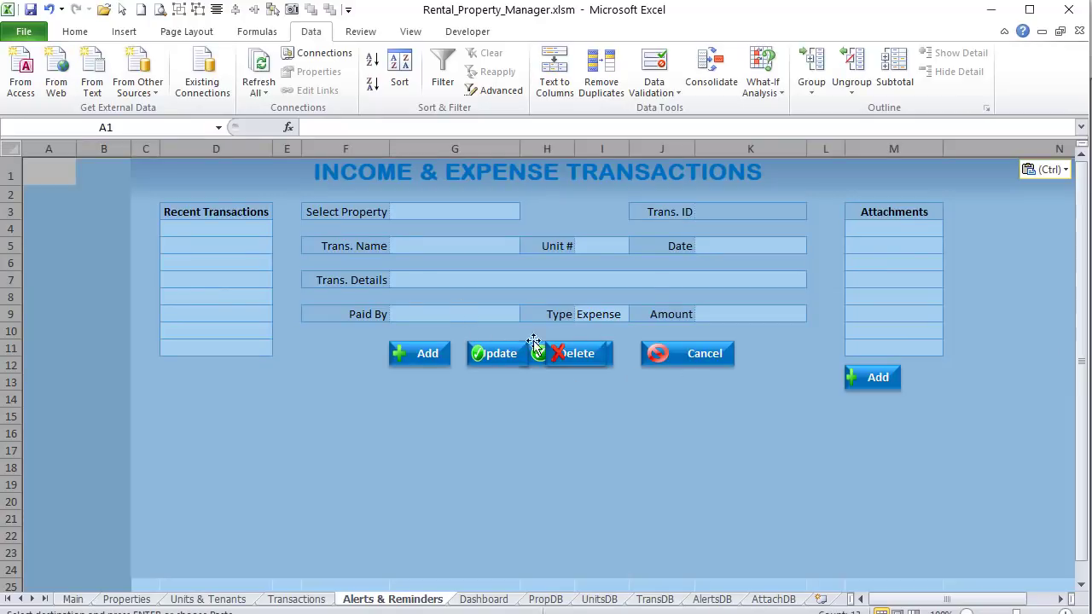
# Step: Widen the pasted Add New, Update and Delete button group, and narrow the Cancel button group slightly
pyautogui.click(562, 346)
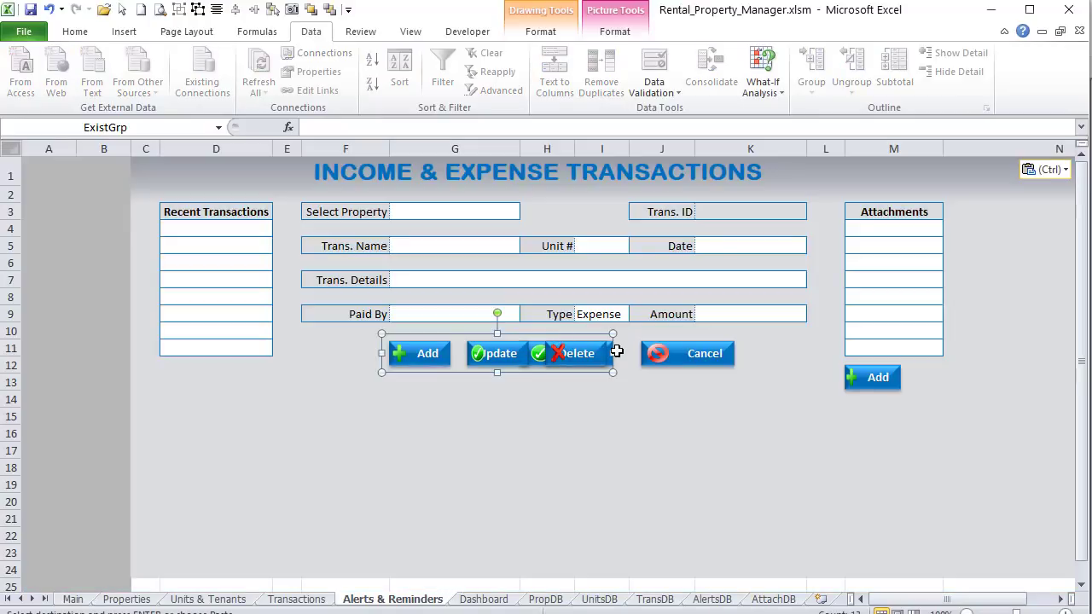
pyautogui.click(693, 342)
pyautogui.moveTo(743, 353); pyautogui.dragTo(732, 353)
# Step: Delete the attachment Add button and clear the Attachments table by filling blank column L cells across M3:M11
pyautogui.click(878, 368)
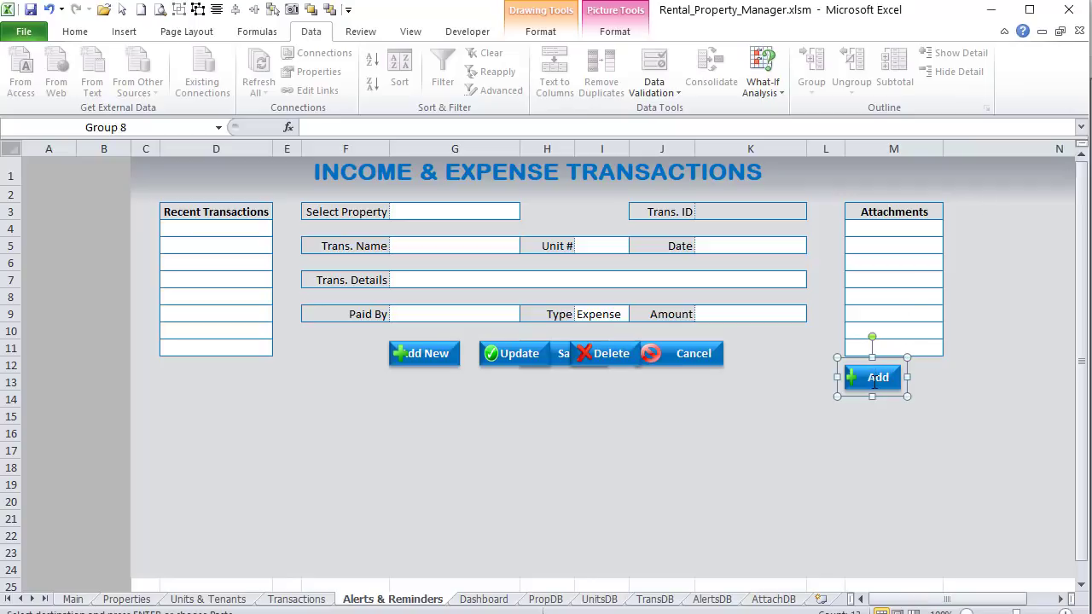
pyautogui.press('Escape')
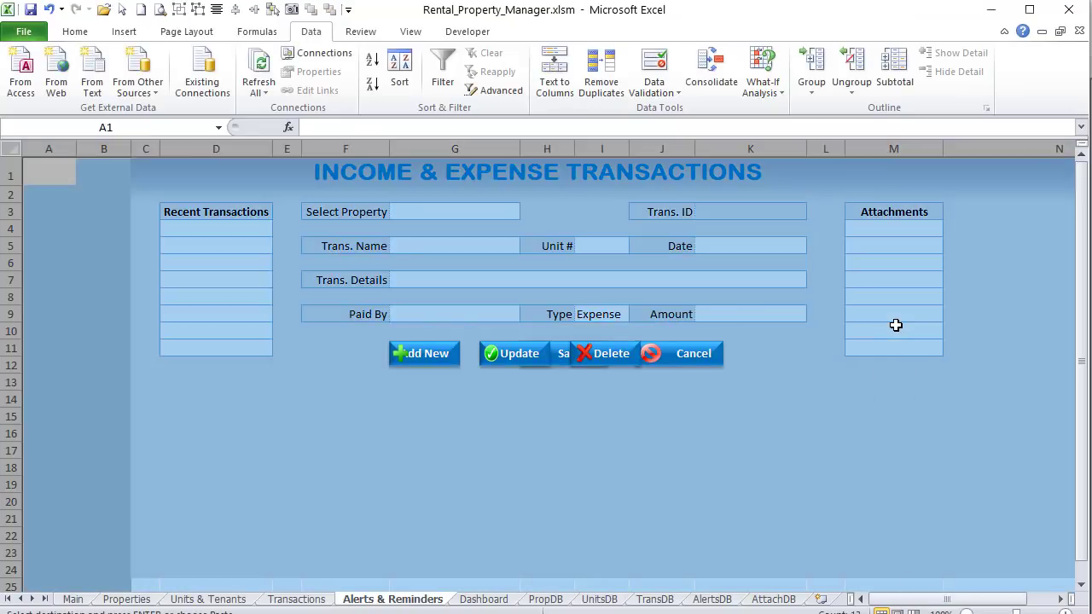
pyautogui.moveTo(823, 210); pyautogui.dragTo(934, 346)
pyautogui.click(999, 344)
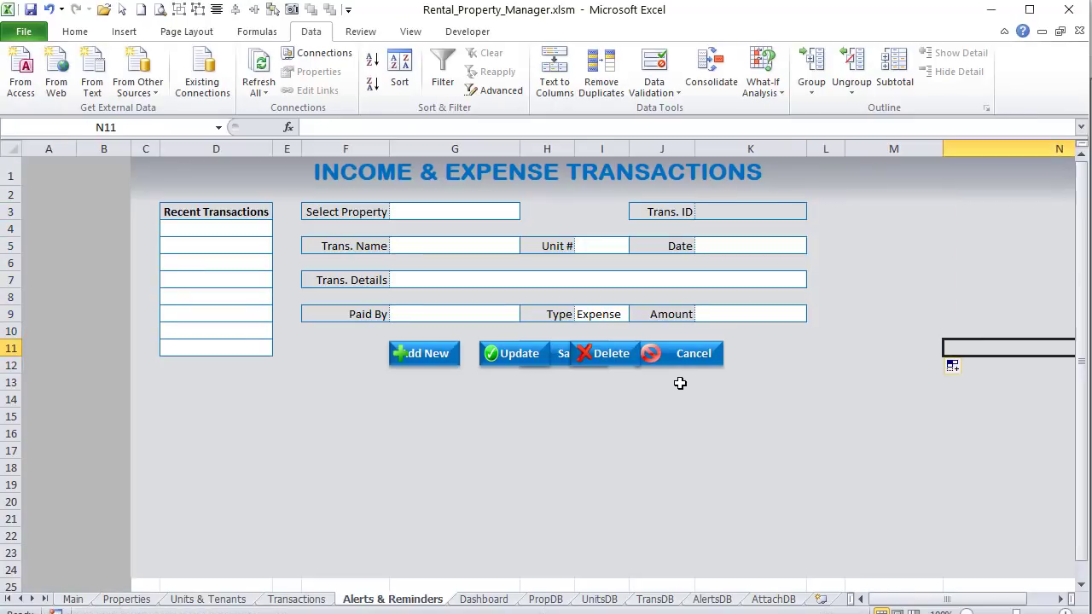
# Step: Rename the list header in D3 as "Recent Alerts" and narrow column D to fit it
pyautogui.doubleClick(233, 215)
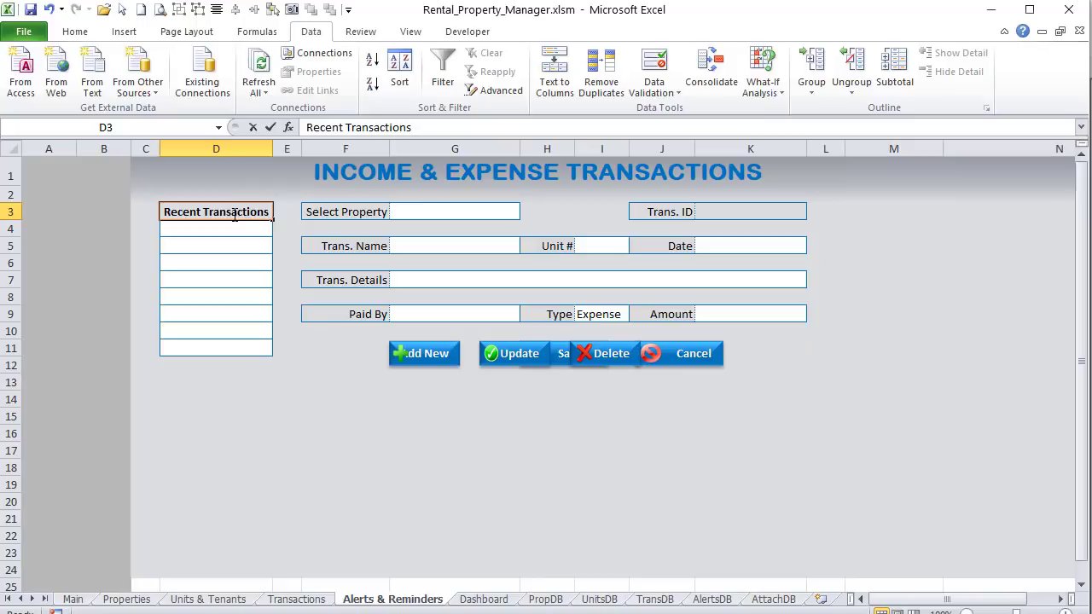
pyautogui.moveTo(347, 127); pyautogui.dragTo(552, 128)
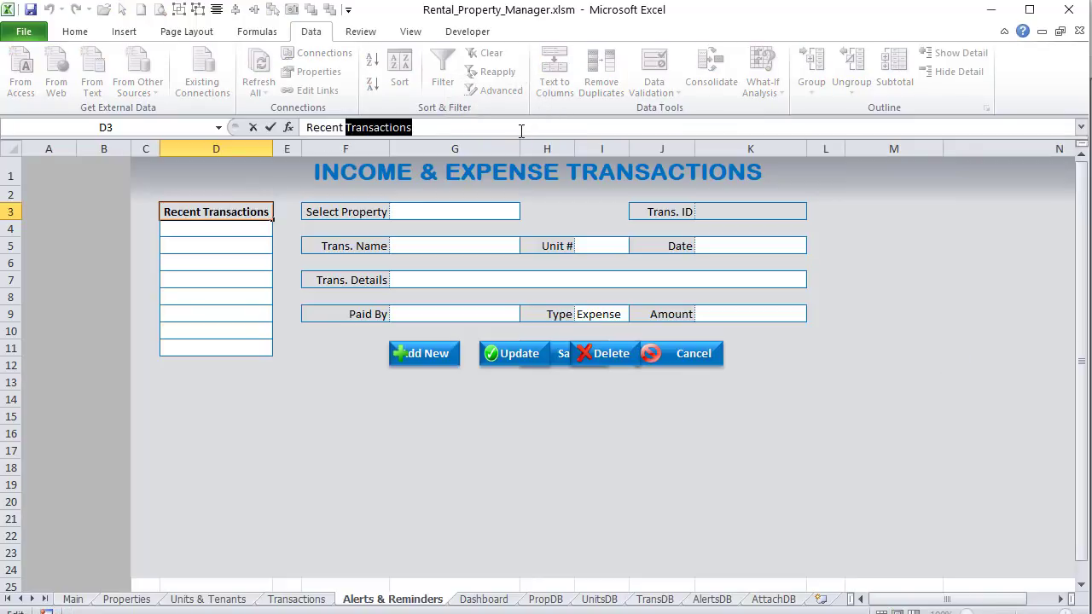
pyautogui.write('Alerts')
pyautogui.press('Return')
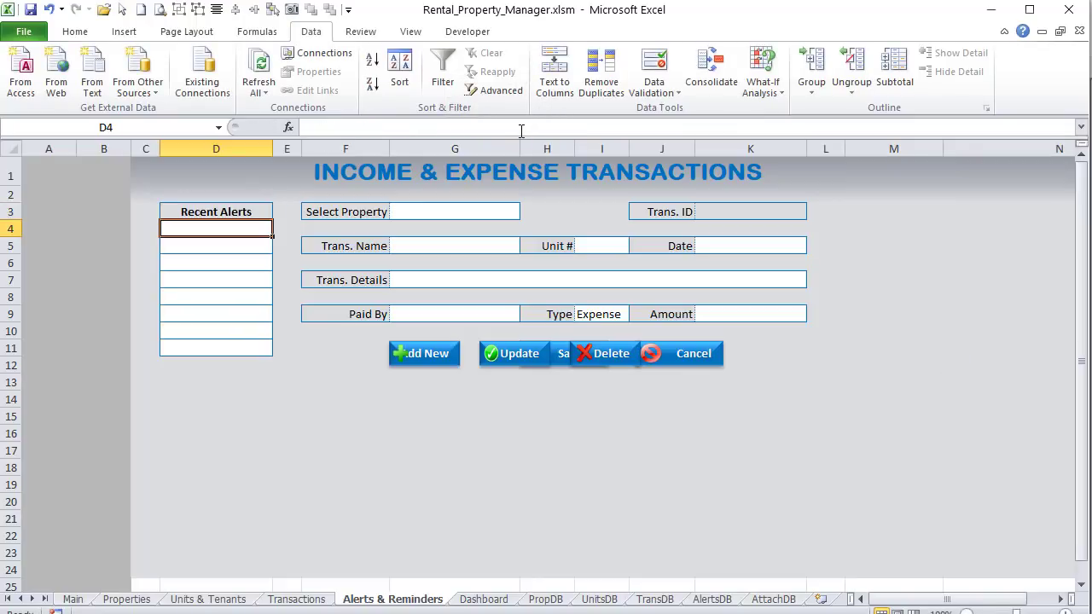
pyautogui.moveTo(257, 145)
pyautogui.mouseDown()
pyautogui.moveTo(267, 148)
pyautogui.moveTo(237, 149)
pyautogui.mouseUp()
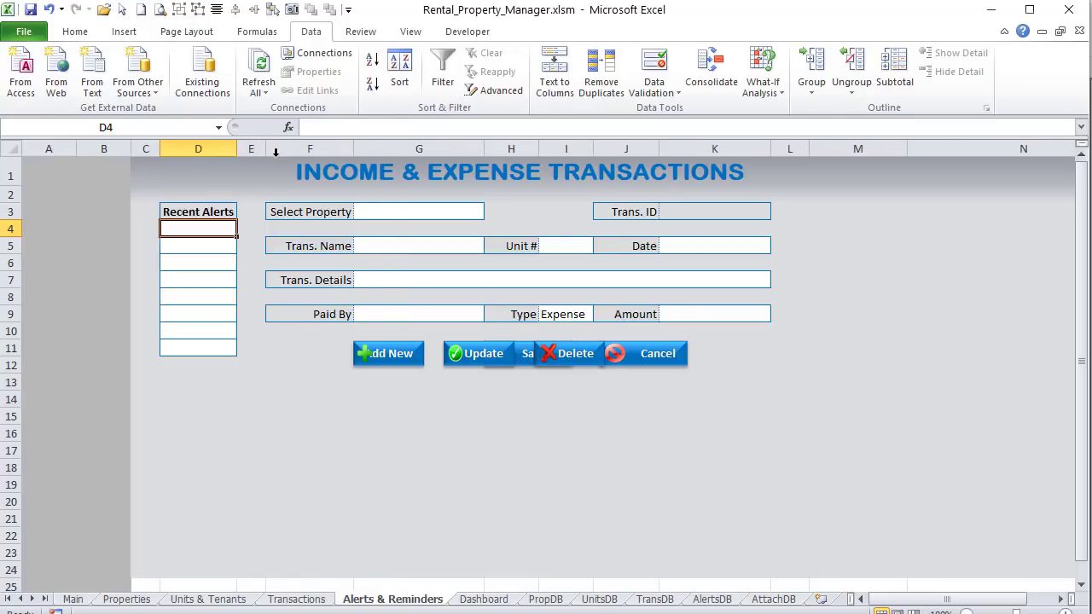
# Step: Replace the sheet title in row 1 with "ALERTS & REMINDERS"
pyautogui.click(323, 168)
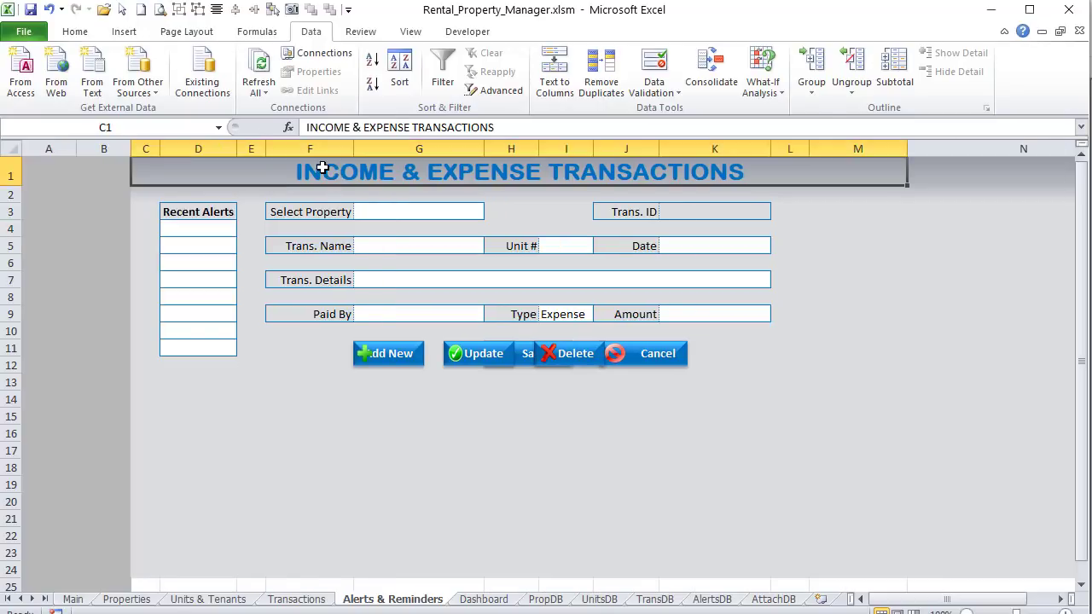
pyautogui.write('ale')
pyautogui.press('BackSpace')
pyautogui.press('BackSpace')
pyautogui.press('BackSpace')
pyautogui.write('ALE')
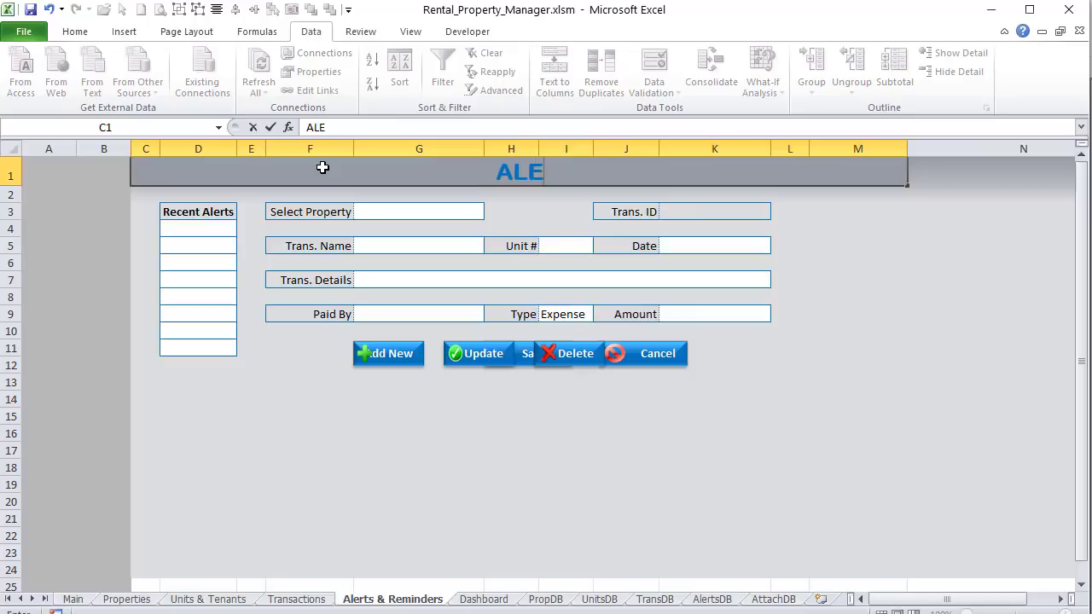
pyautogui.write('RTS & REMINDERS')
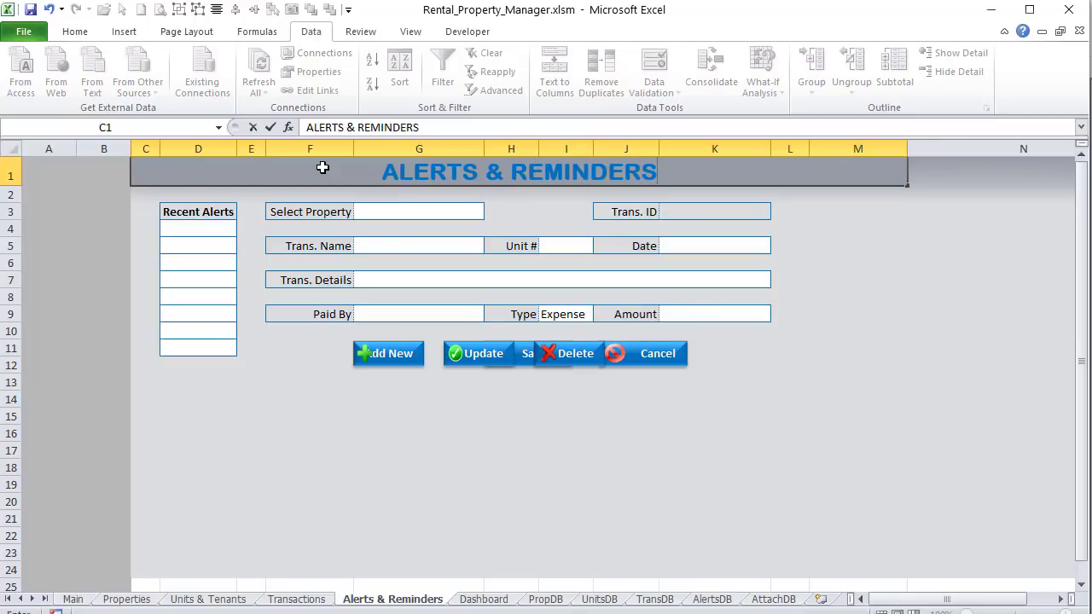
pyautogui.press('Return')
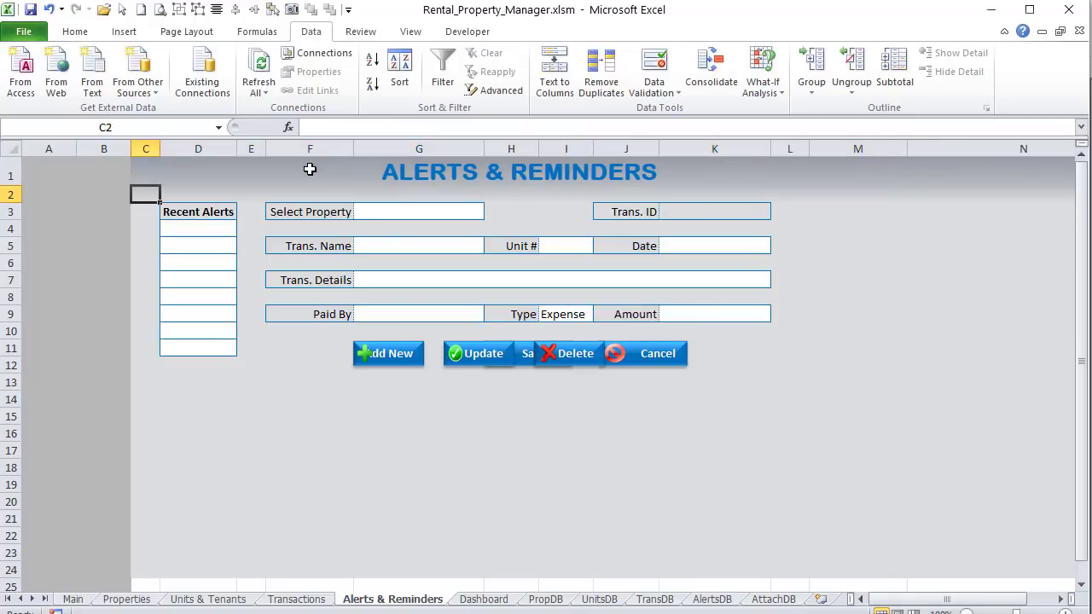
# Step: Insert the picture alarm-blue.png from the Property Managment Application folder
pyautogui.click(123, 32)
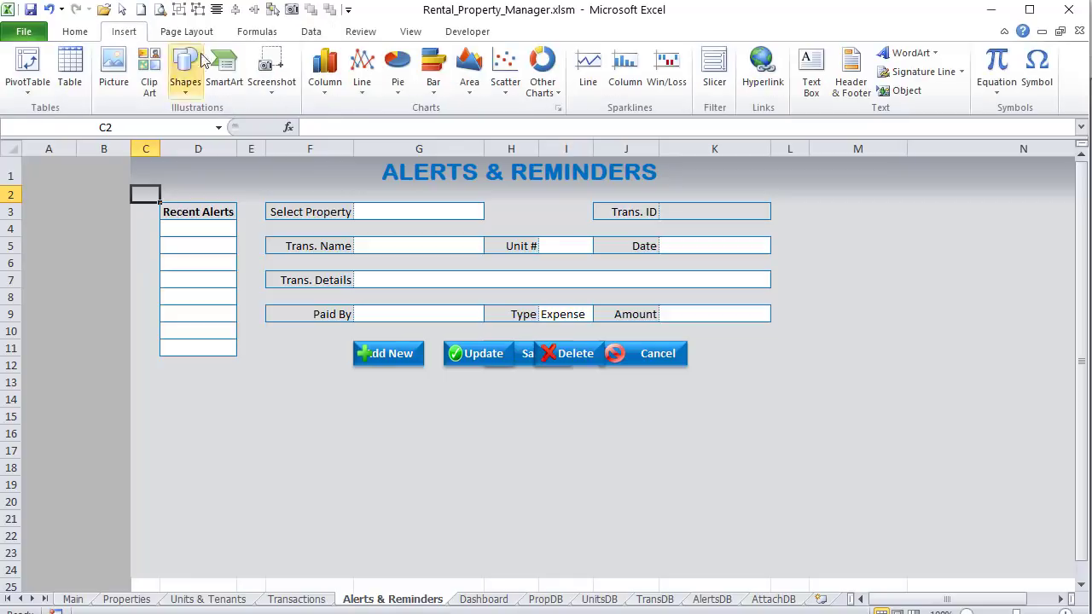
pyautogui.click(109, 86)
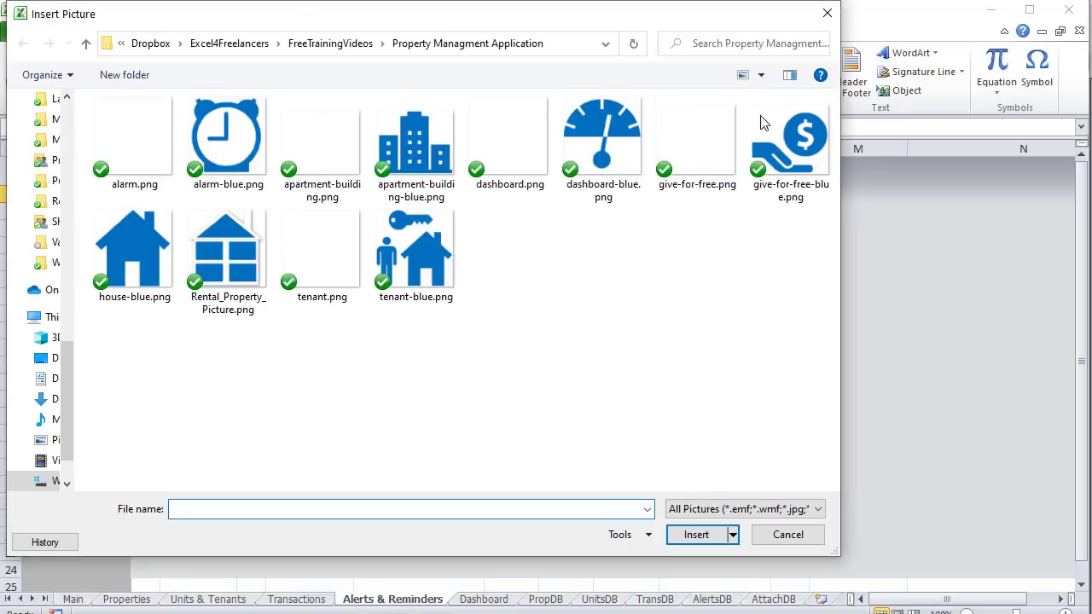
pyautogui.click(225, 162)
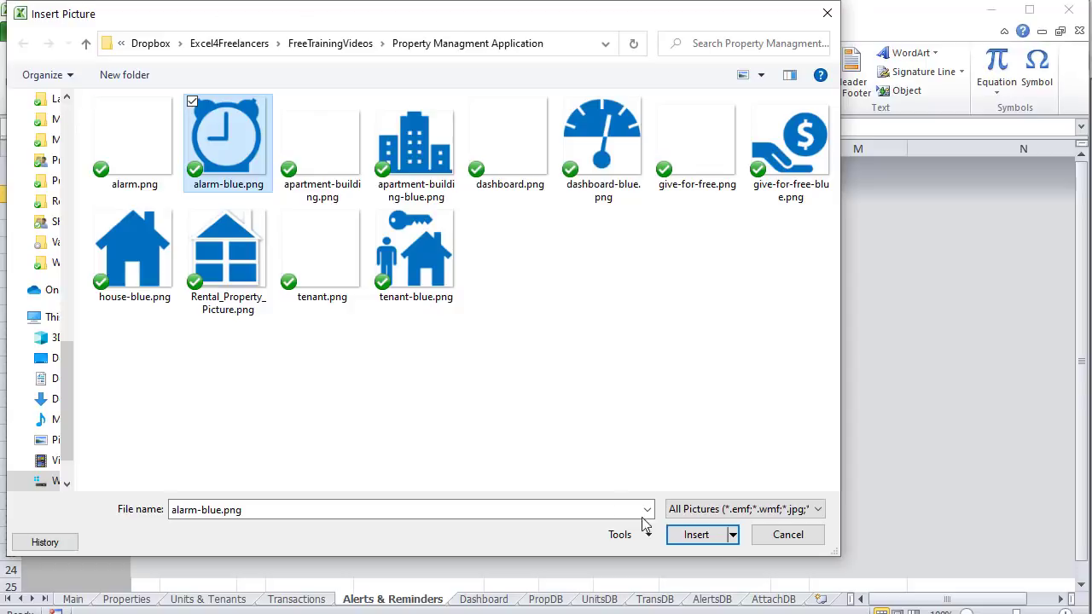
pyautogui.click(696, 534)
# Step: Resize the alarm clock picture to 0.4" high, place it just before the title text, and save the workbook
pyautogui.click(1036, 58)
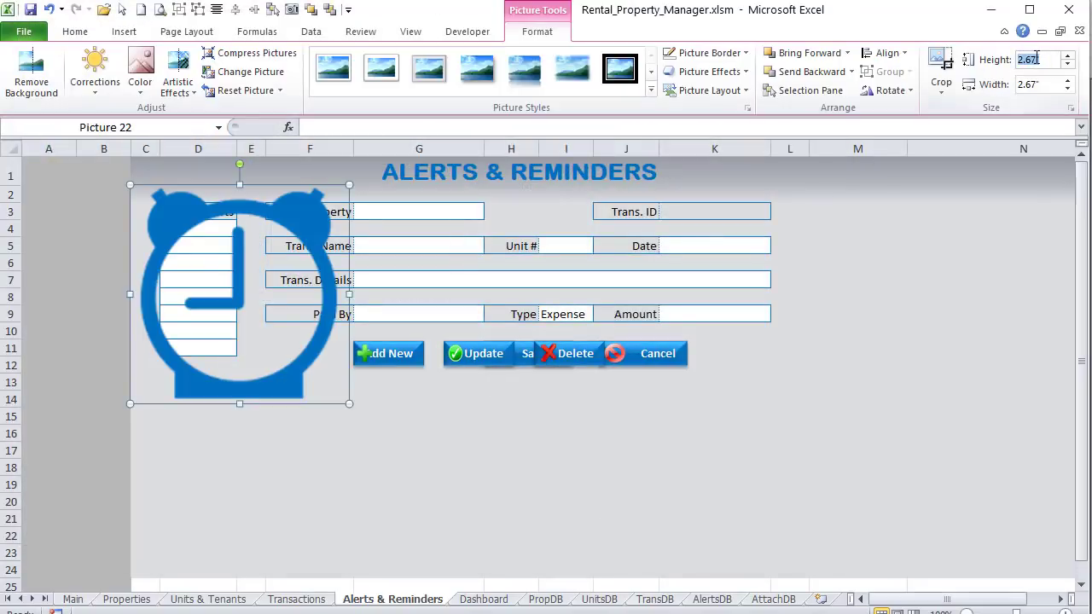
pyautogui.write('0.4')
pyautogui.press('Return')
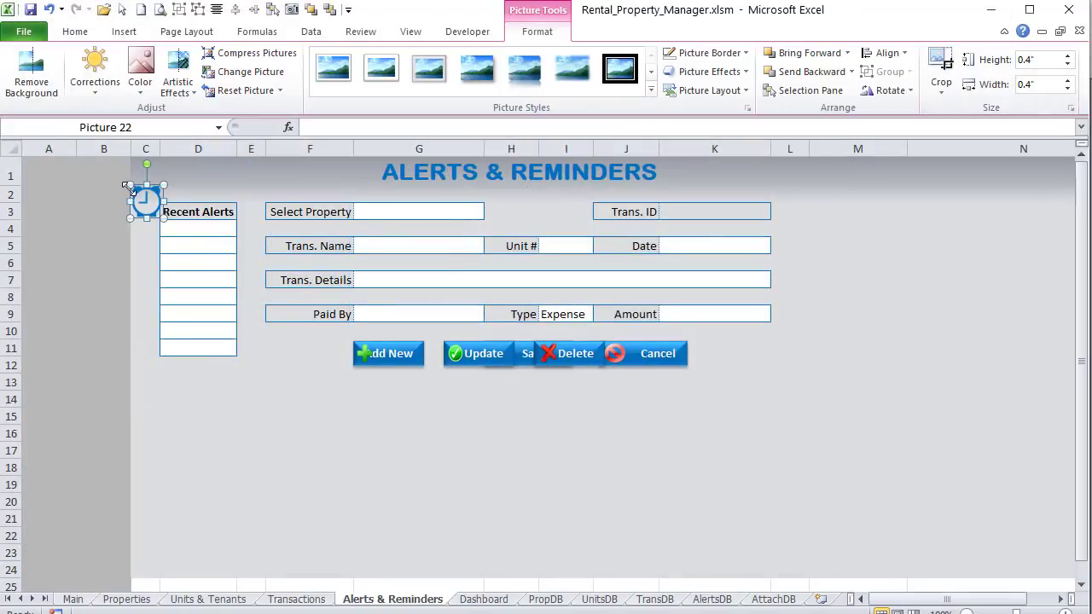
pyautogui.moveTo(157, 201); pyautogui.dragTo(358, 173)
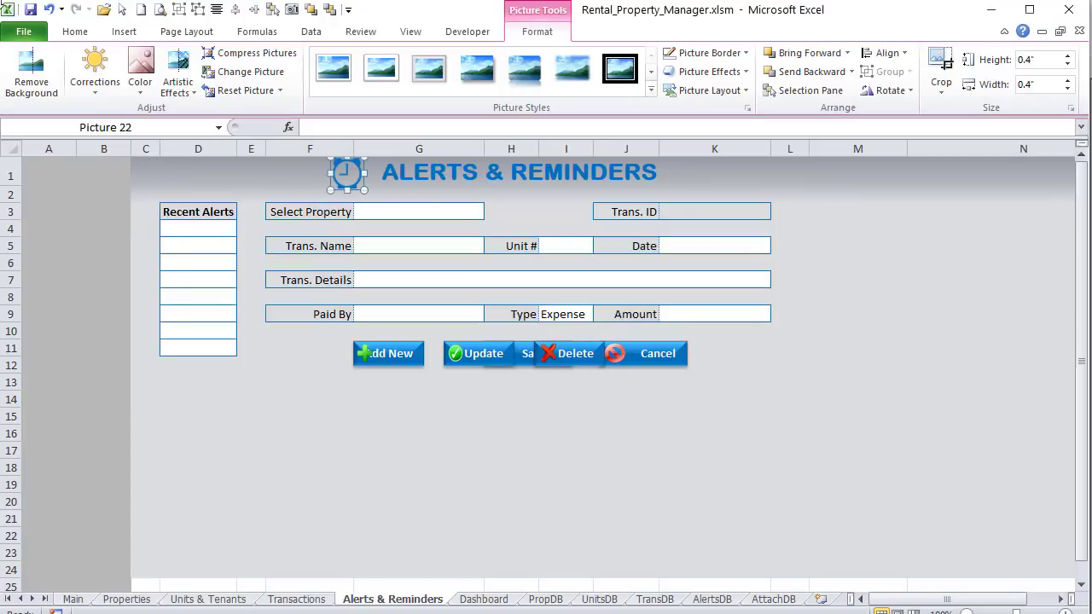
pyautogui.click(31, 10)
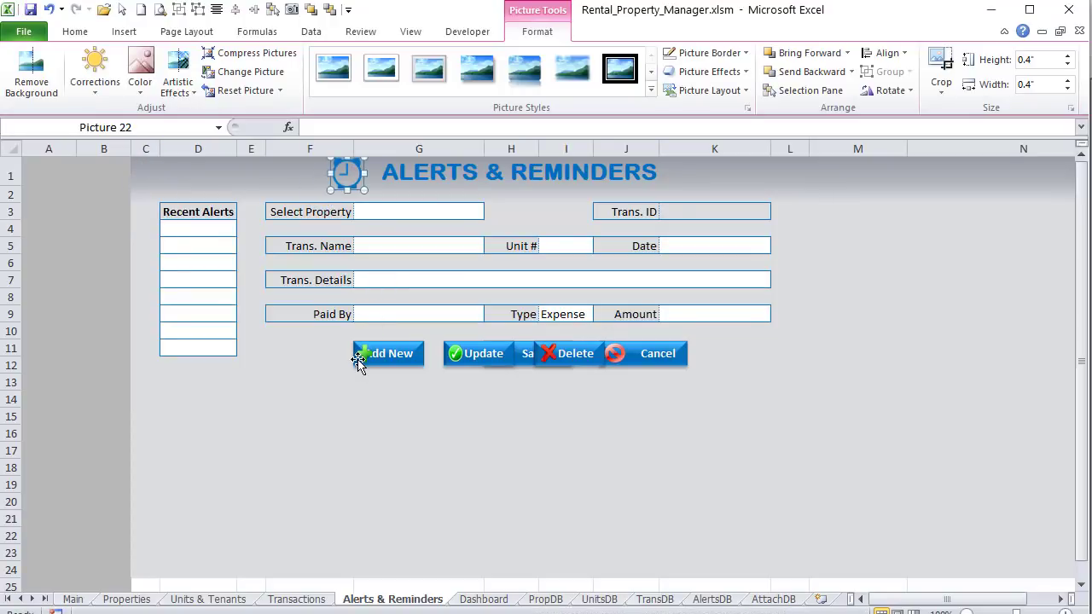
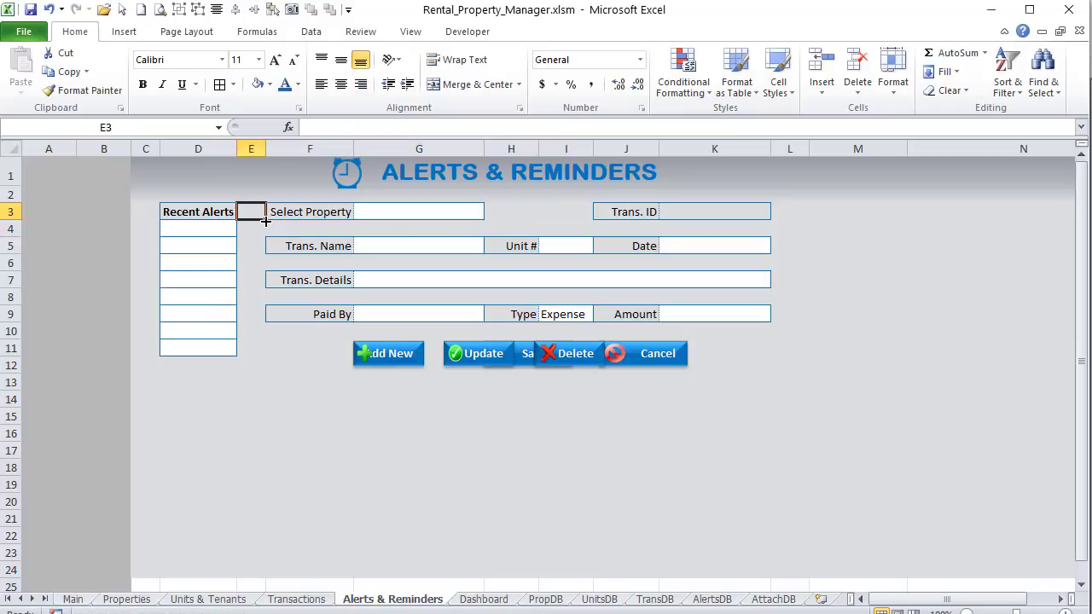
# Step: Clear the Select Property label and its field by filling blank cell E3 across F3:G3
pyautogui.click(517, 209)
pyautogui.click(351, 215)
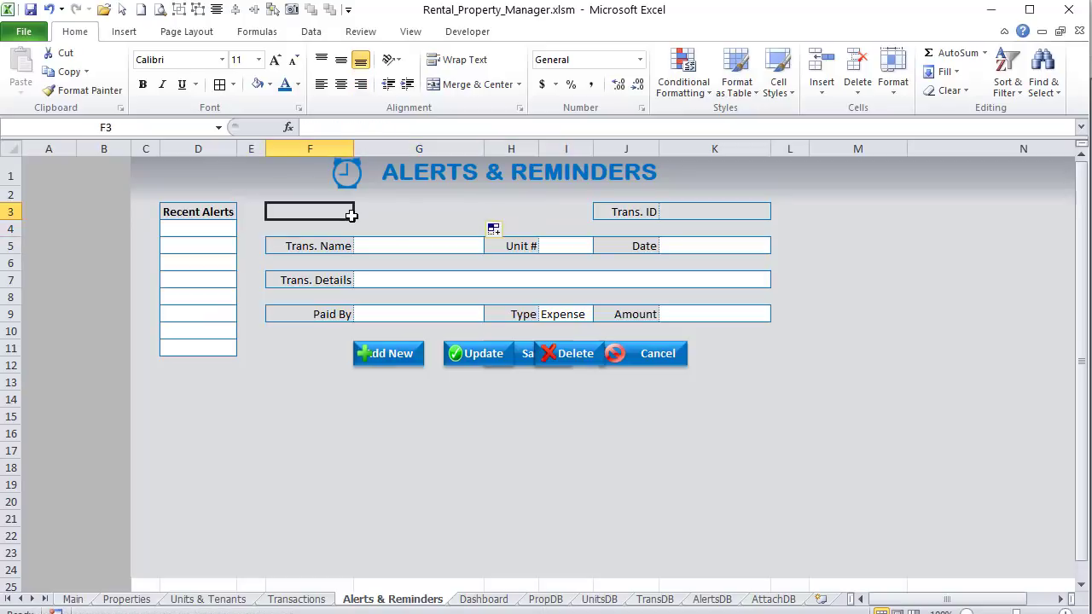
pyautogui.click(327, 258)
# Step: Change the Trans. Name label in F5 to "Alertr Name"
pyautogui.click(325, 245)
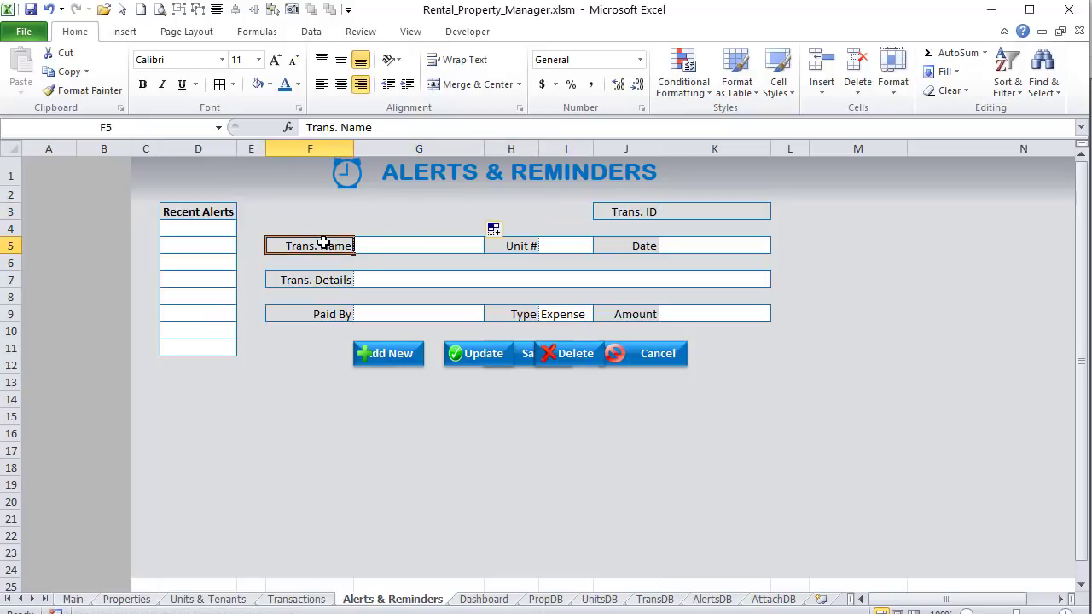
pyautogui.doubleClick(319, 244)
pyautogui.moveTo(321, 245); pyautogui.dragTo(285, 246)
pyautogui.write('Alertr')
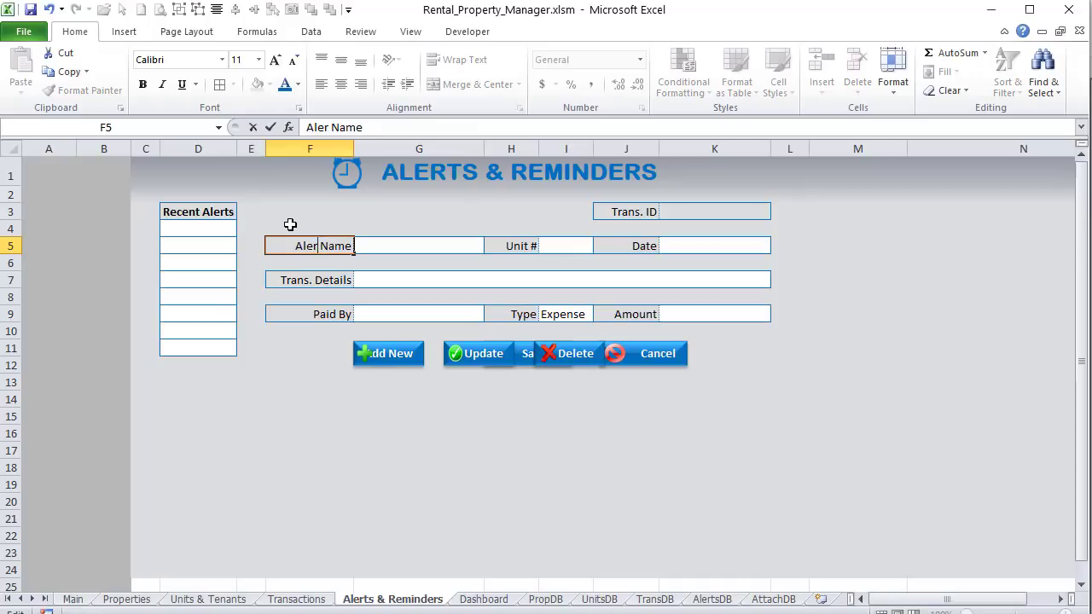
pyautogui.press('Tab')
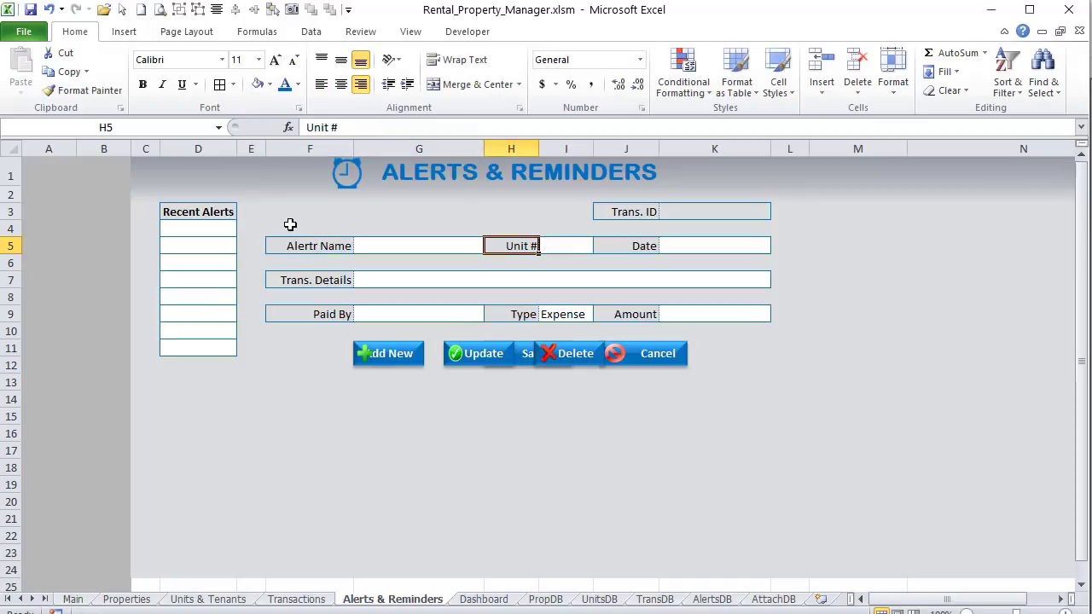
# Step: Relabel the Unit # field in H5 as "Date" and the Date field in J5 as "Time"
pyautogui.write('Date')
pyautogui.press('Tab')
pyautogui.press('Tab')
pyautogui.write('T')
pyautogui.press('Tab')
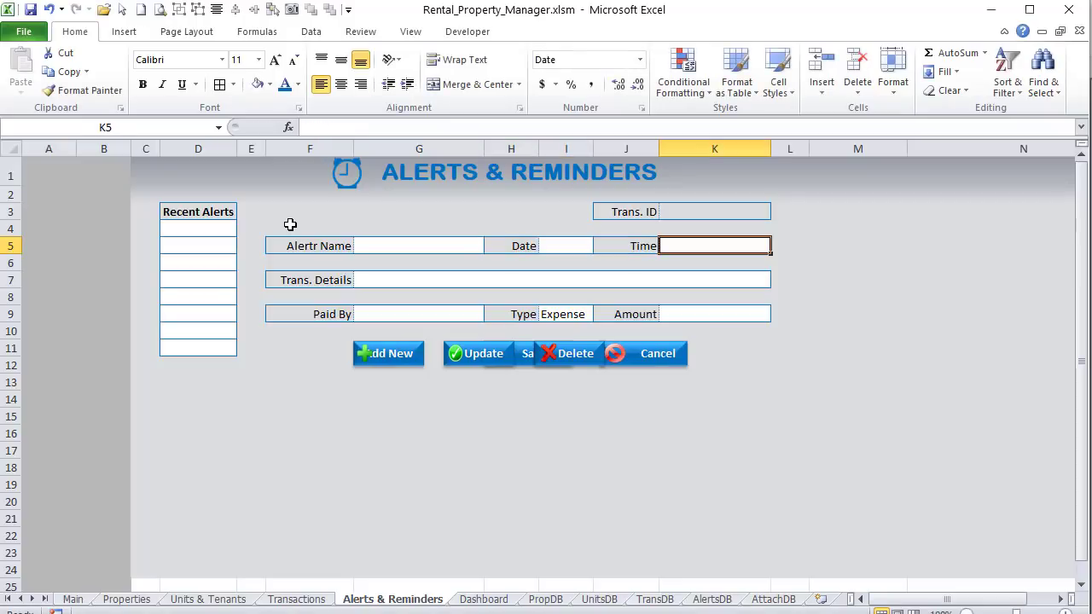
# Step: Format the Time entry cell K5 as Time and the Date entry cell I5 as Short Date
pyautogui.click(640, 60)
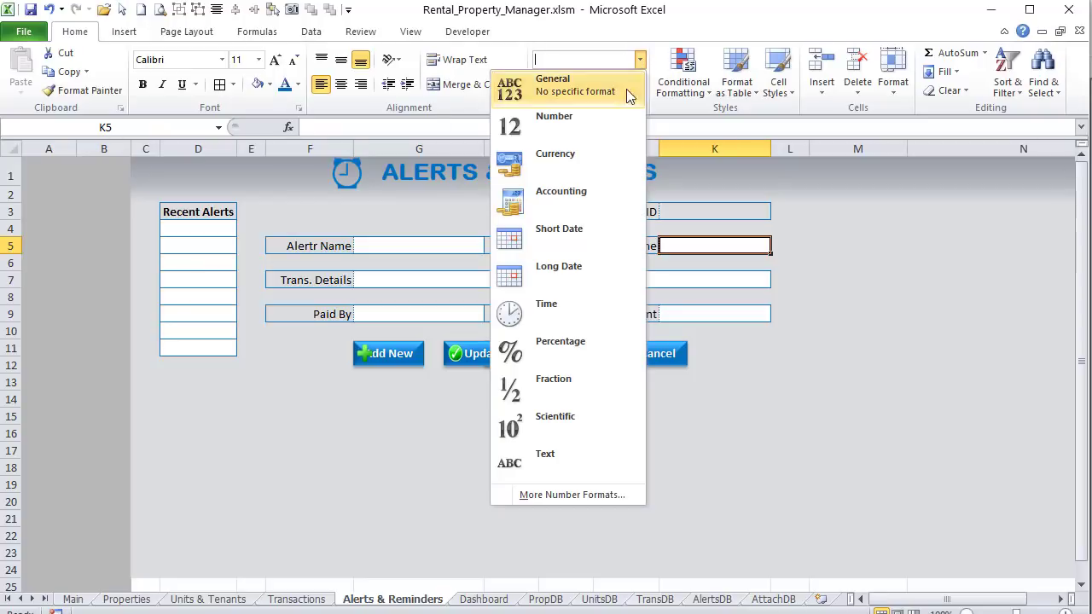
pyautogui.click(605, 307)
pyautogui.click(576, 246)
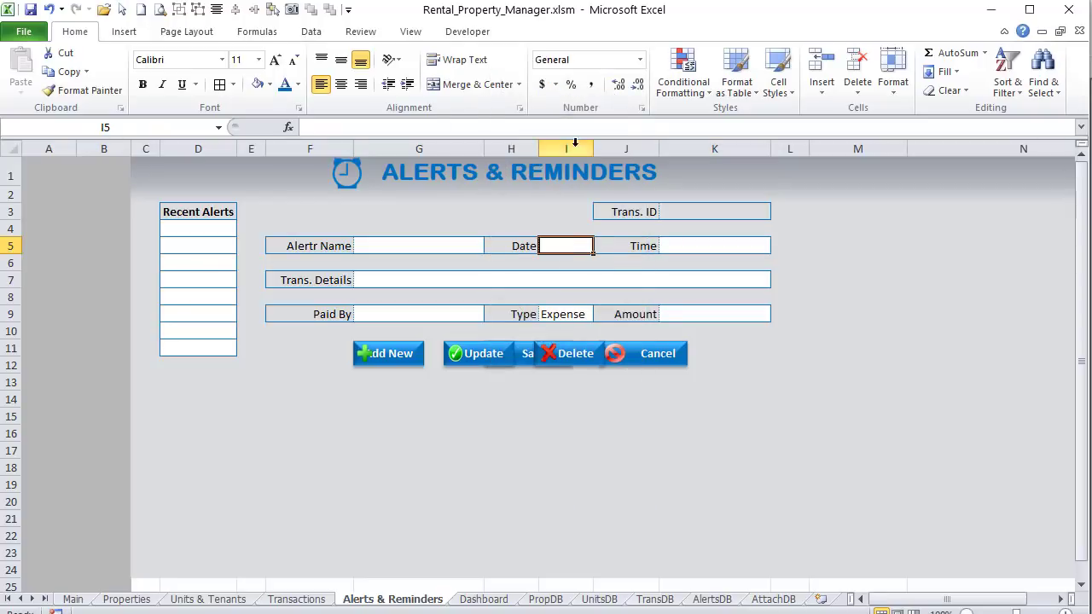
pyautogui.click(638, 60)
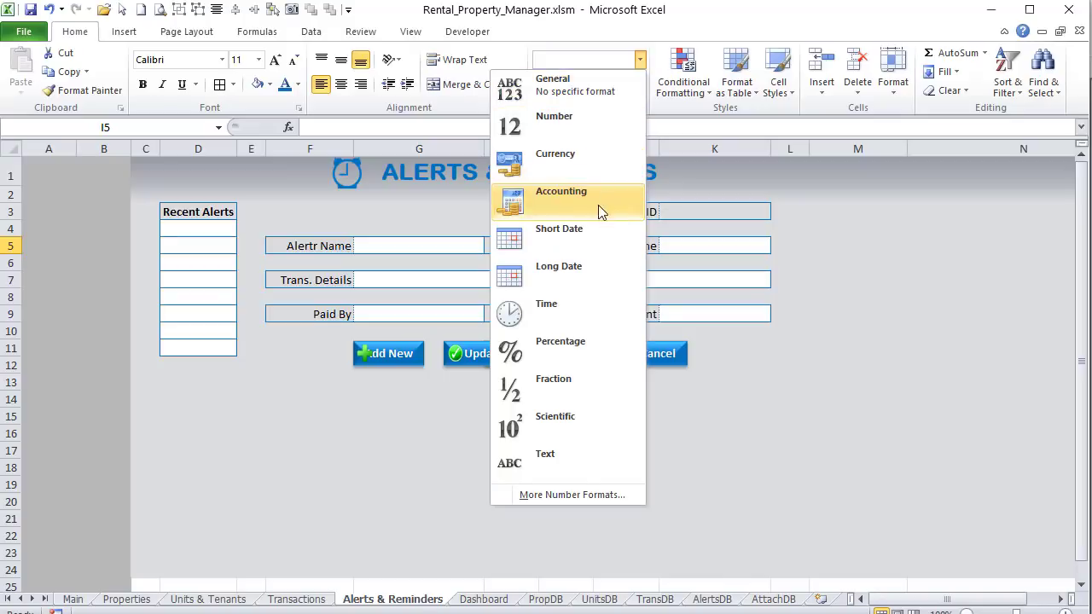
pyautogui.click(595, 231)
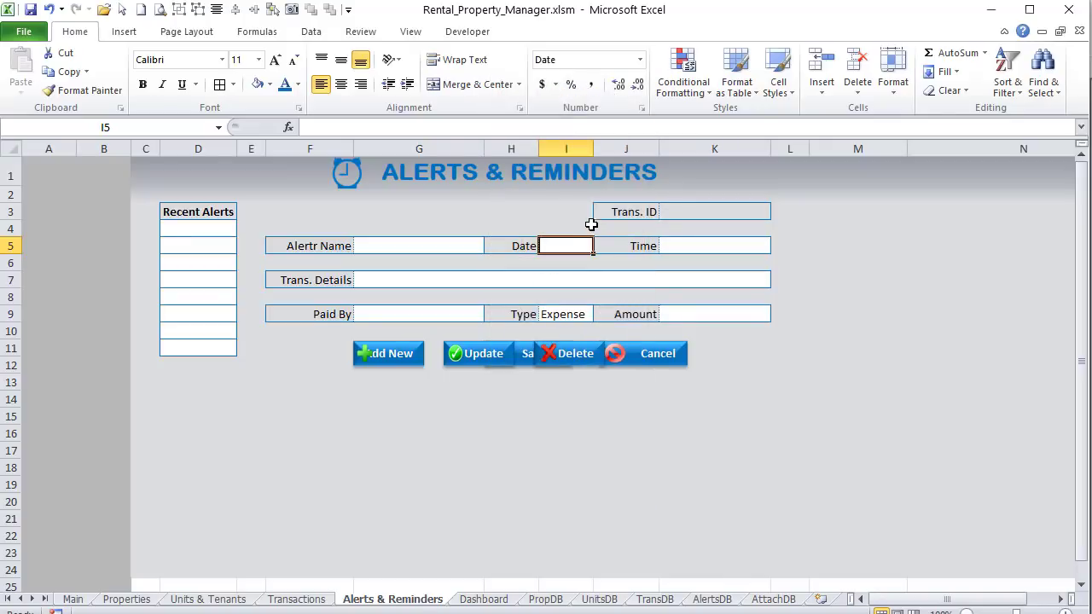
# Step: Change the Trans. Details label in F7 to "Alert Details"
pyautogui.click(322, 283)
pyautogui.write('Al')
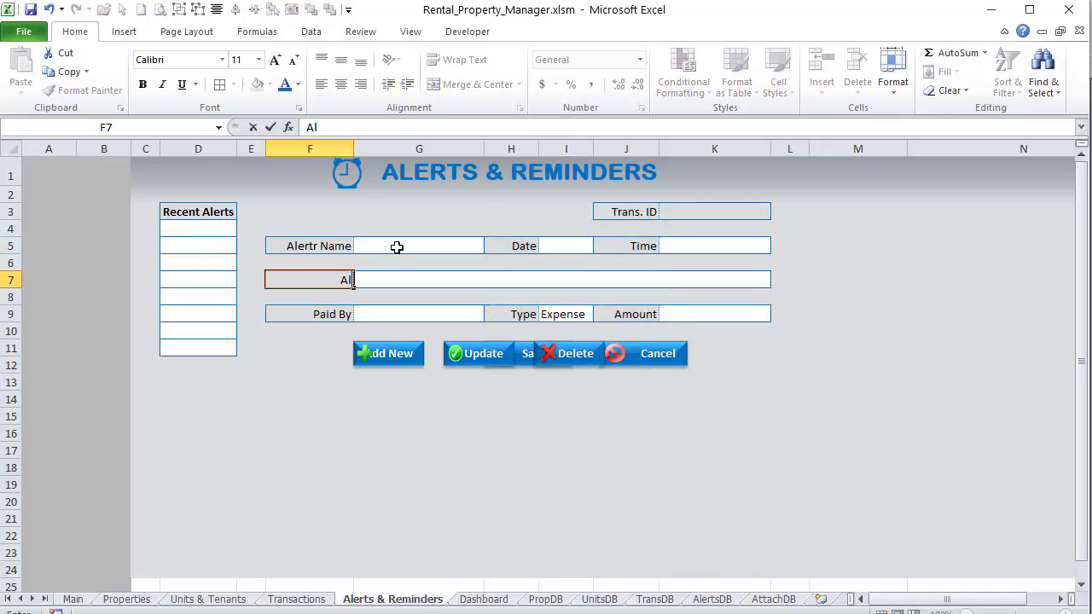
pyautogui.write('ert Details')
pyautogui.press('Return')
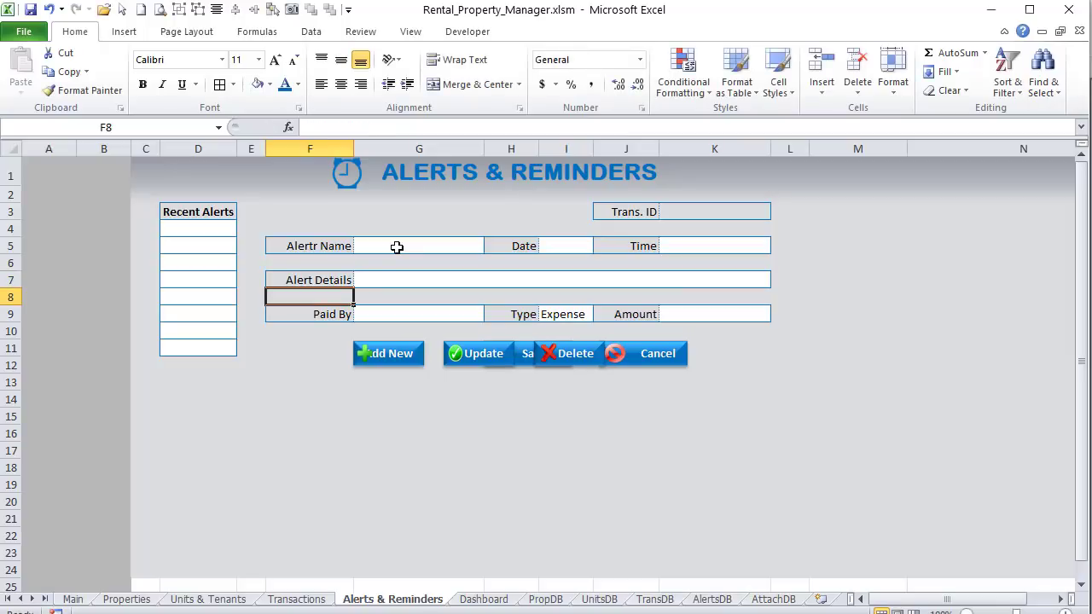
# Step: Clear the Paid By, Type and Amount fields by filling blank cells F8:K8 down over row 9
pyautogui.moveTo(333, 298); pyautogui.dragTo(302, 295)
pyautogui.click(775, 301)
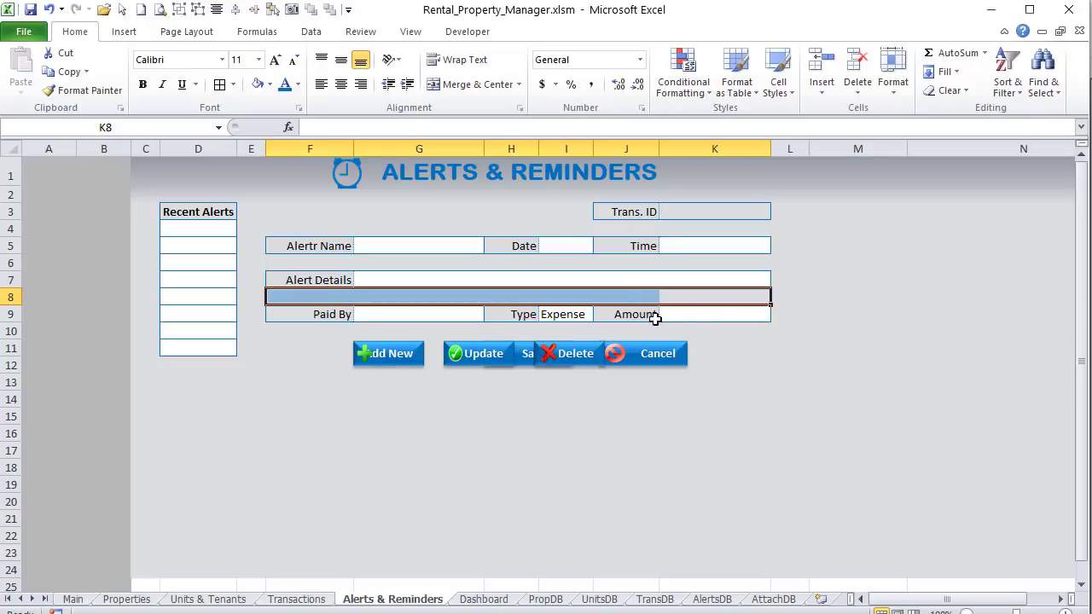
pyautogui.moveTo(771, 308); pyautogui.dragTo(771, 319)
pyautogui.click(795, 332)
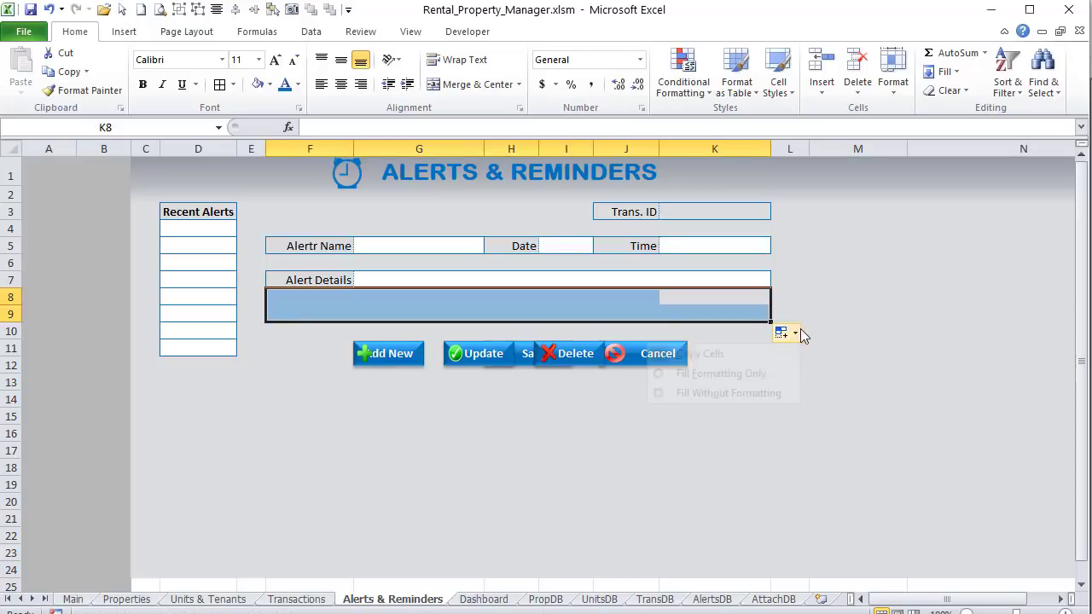
pyautogui.click(845, 314)
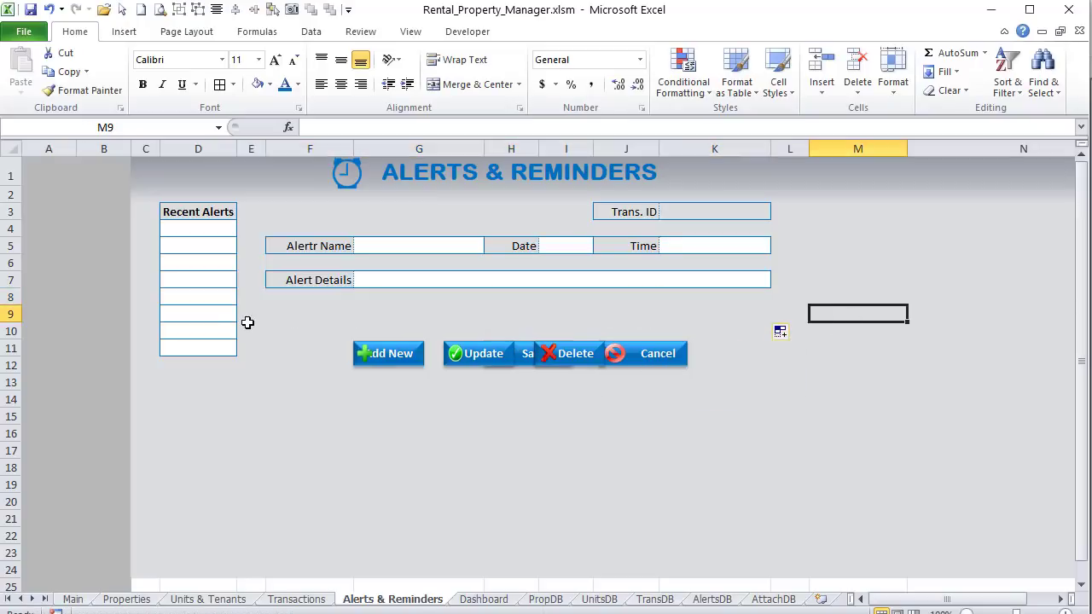
# Step: Select all the form buttons together and move them up to row 9, just below the Alert Details field
pyautogui.click(123, 8)
pyautogui.moveTo(328, 317); pyautogui.dragTo(712, 431)
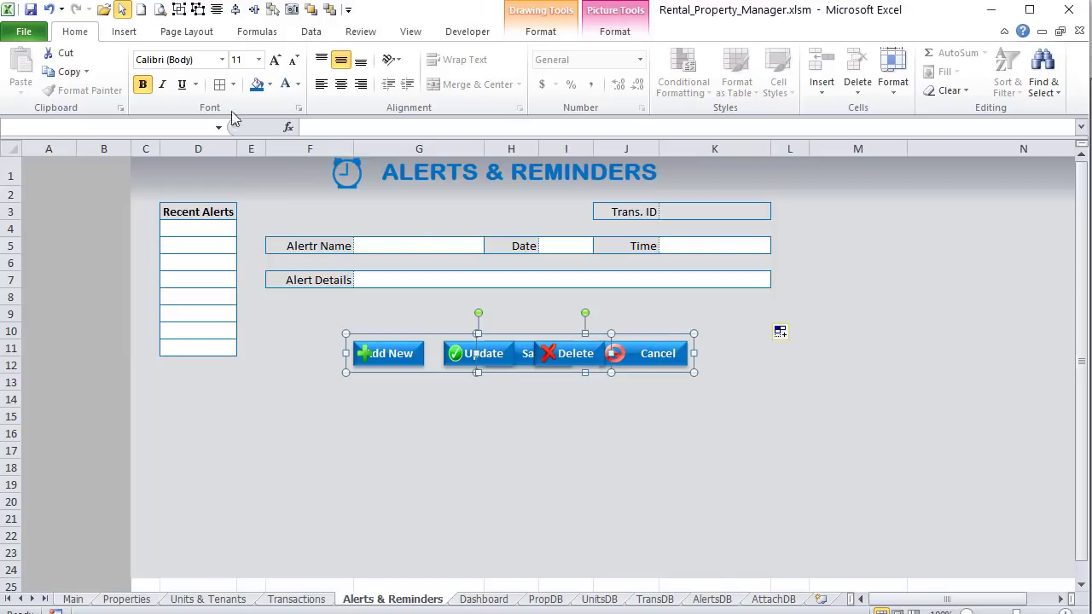
pyautogui.moveTo(518, 352); pyautogui.dragTo(511, 313)
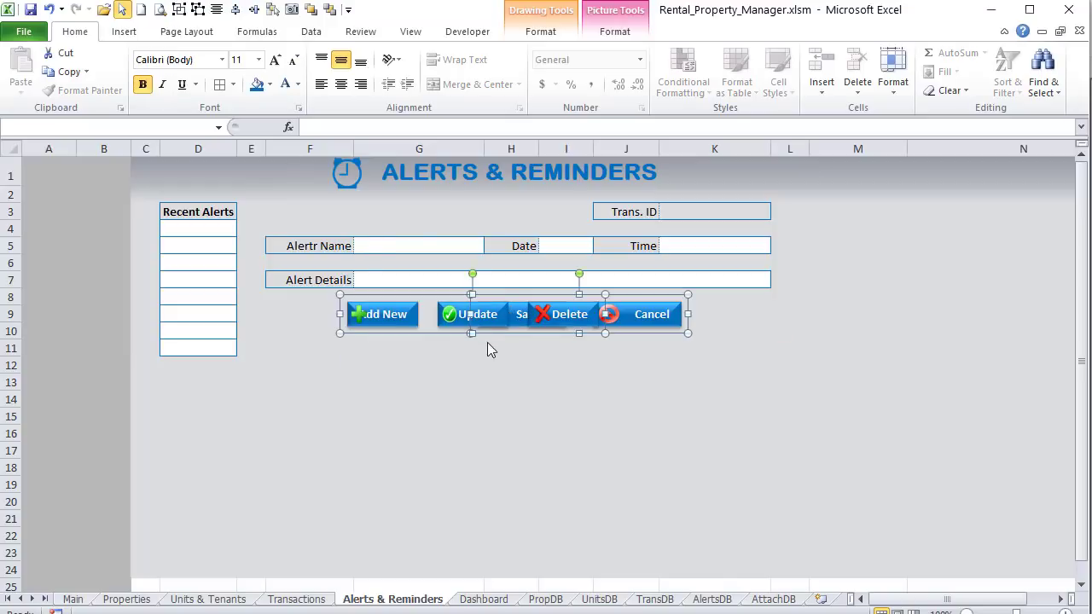
pyautogui.press('Escape')
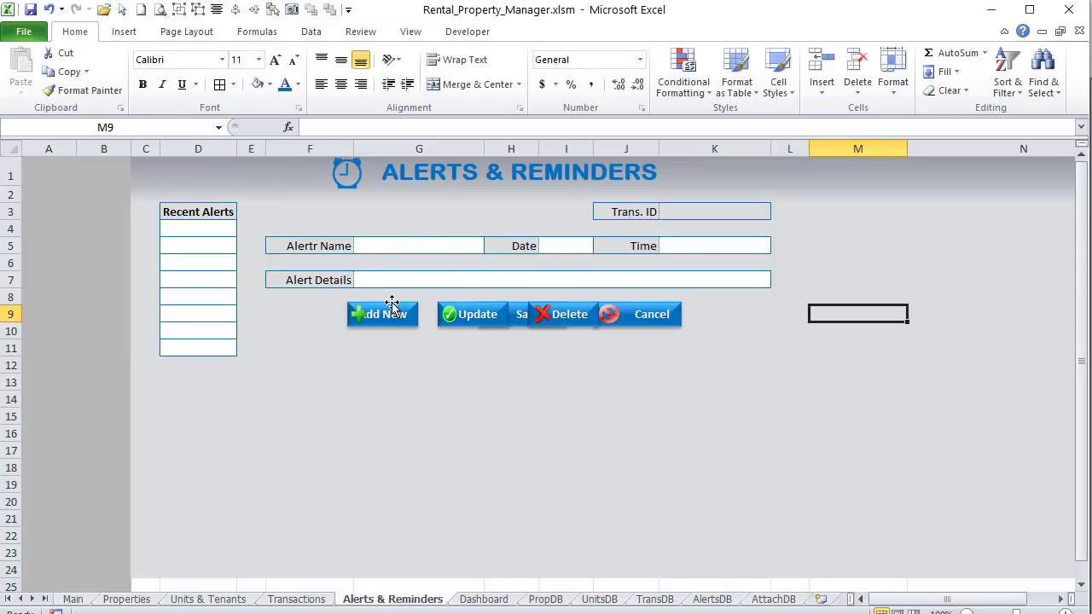
# Step: Widen the Add New, Update and Delete button group until the Add New label clears its icon, and save the workbook
pyautogui.click(390, 307)
pyautogui.moveTo(601, 316); pyautogui.dragTo(654, 312)
pyautogui.click(602, 387)
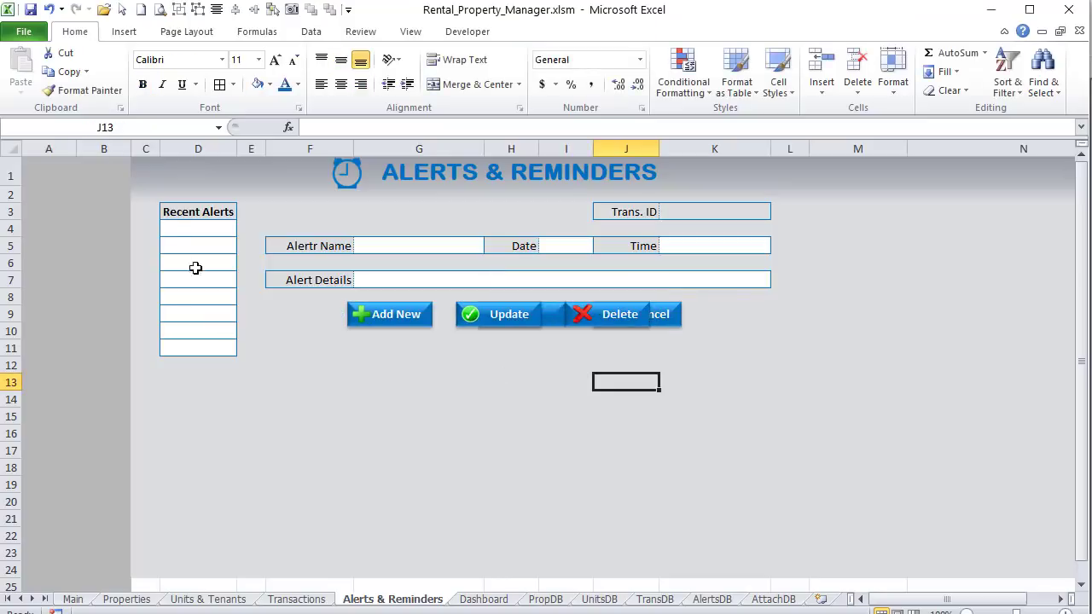
pyautogui.click(32, 9)
# Step: On the Dashboard sheet, fill cells A1:B25 with the same medium gray used on the other sheets
pyautogui.click(499, 600)
pyautogui.moveTo(54, 164); pyautogui.dragTo(121, 572)
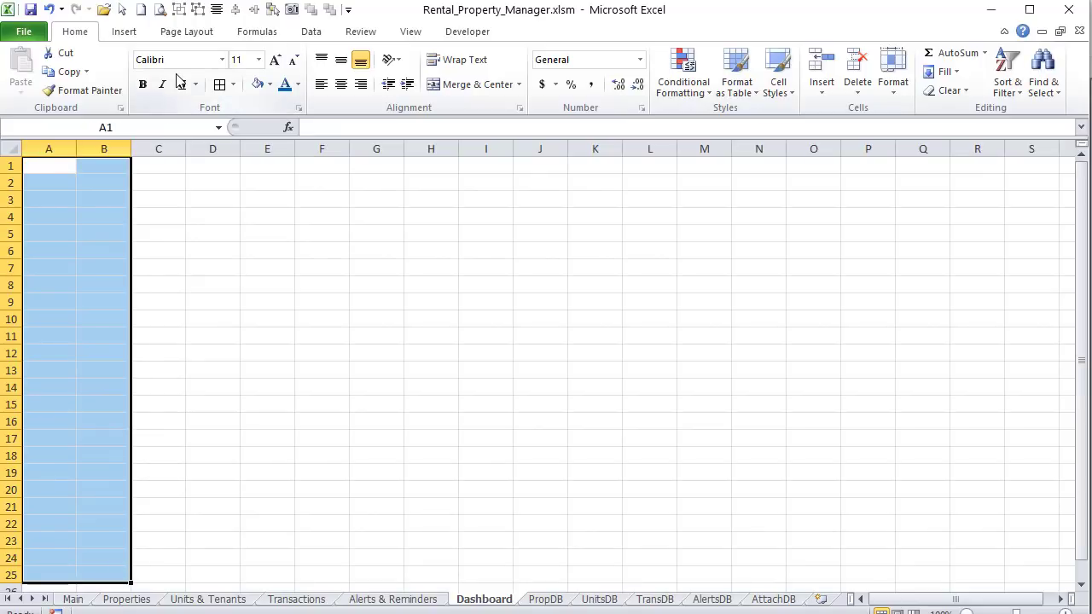
pyautogui.click(268, 84)
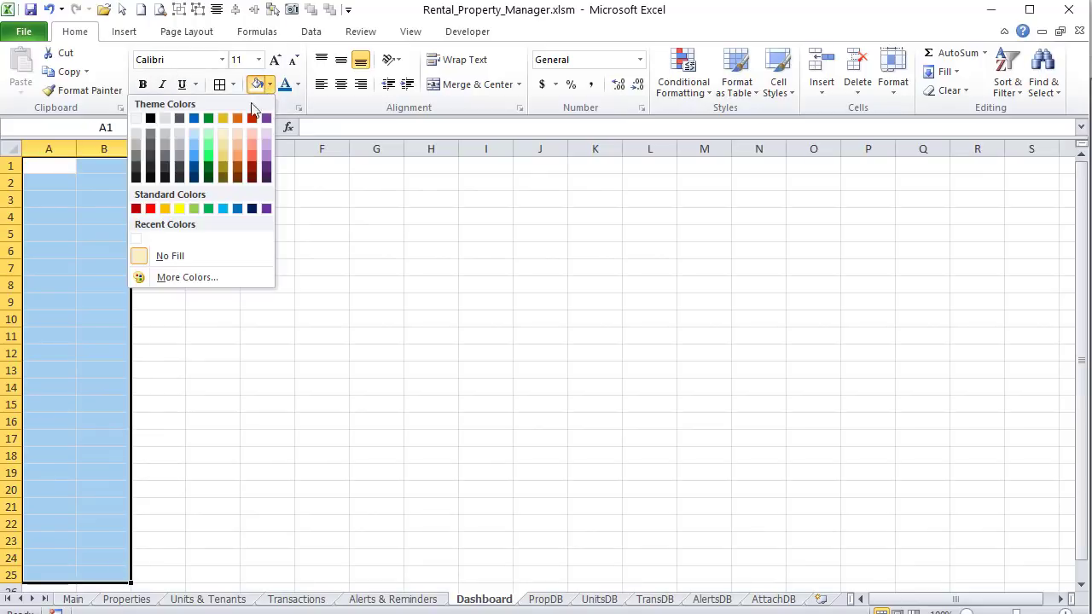
pyautogui.click(150, 148)
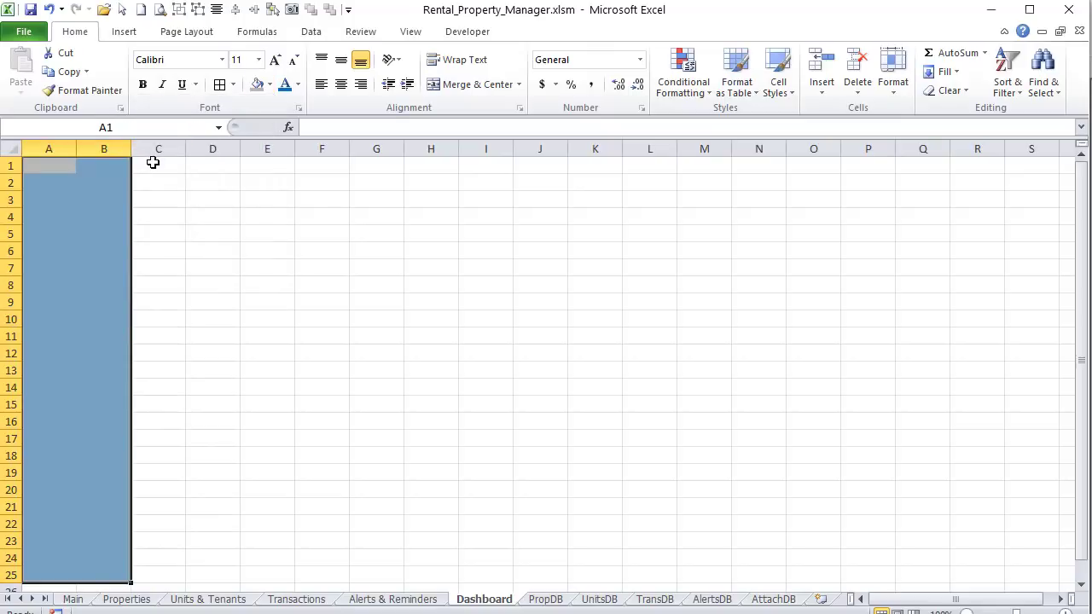
pyautogui.click(378, 591)
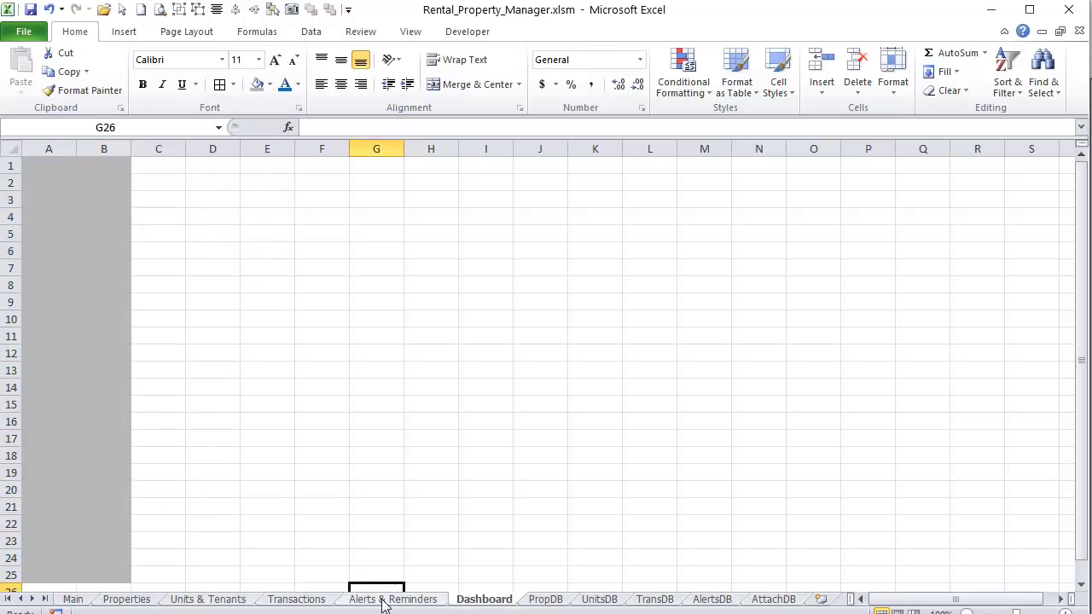
# Step: Copy the form range C1:M10 from the Alerts & Reminders sheet and paste it at C1 on the Dashboard sheet
pyautogui.click(392, 599)
pyautogui.click(205, 178)
pyautogui.moveTo(214, 191); pyautogui.dragTo(653, 322)
pyautogui.hotkey('ctrl', 'c')
pyautogui.click(510, 600)
pyautogui.click(170, 162)
pyautogui.hotkey('ctrl', 'v')
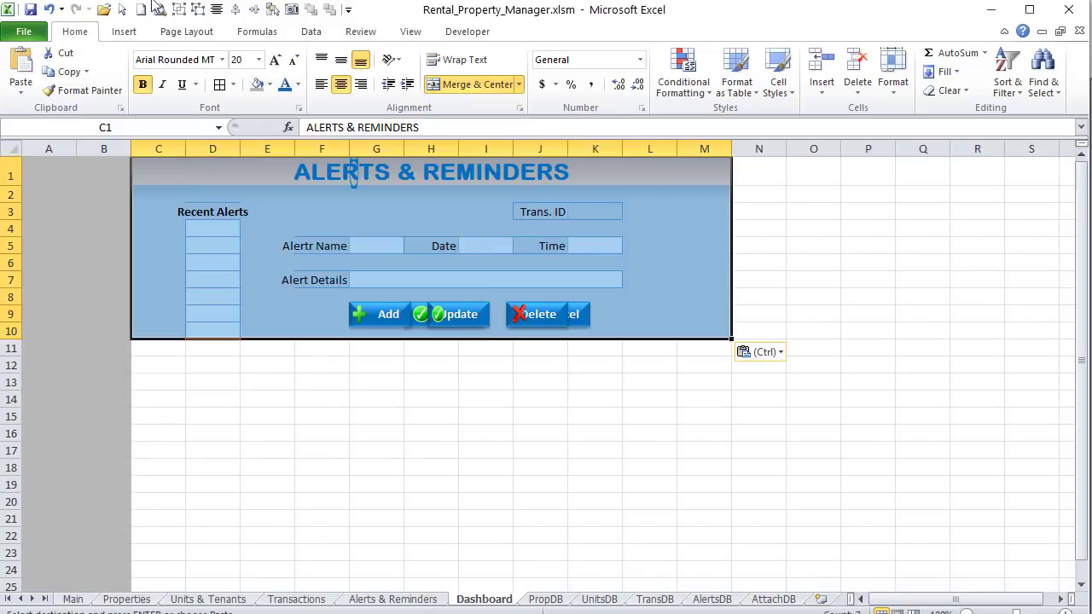
# Step: Select all the pasted shapes and buttons on the Dashboard sheet together and delete them
pyautogui.click(125, 9)
pyautogui.moveTo(836, 535); pyautogui.dragTo(127, 158)
pyautogui.press('Delete')
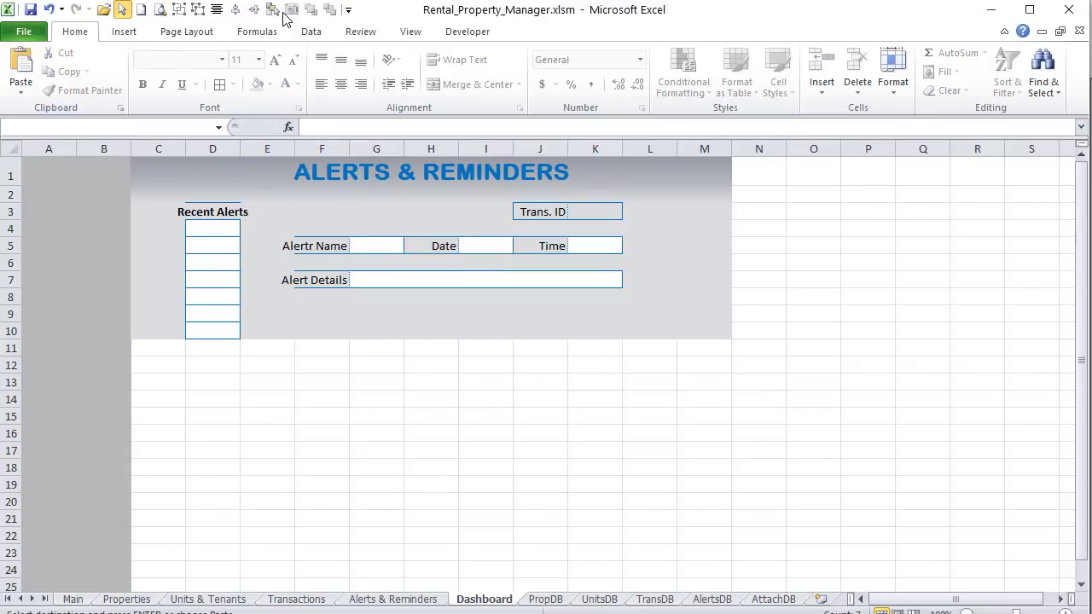
pyautogui.click(122, 9)
# Step: Replace the merged title in row 1 with "DASHBOARD"
pyautogui.click(301, 173)
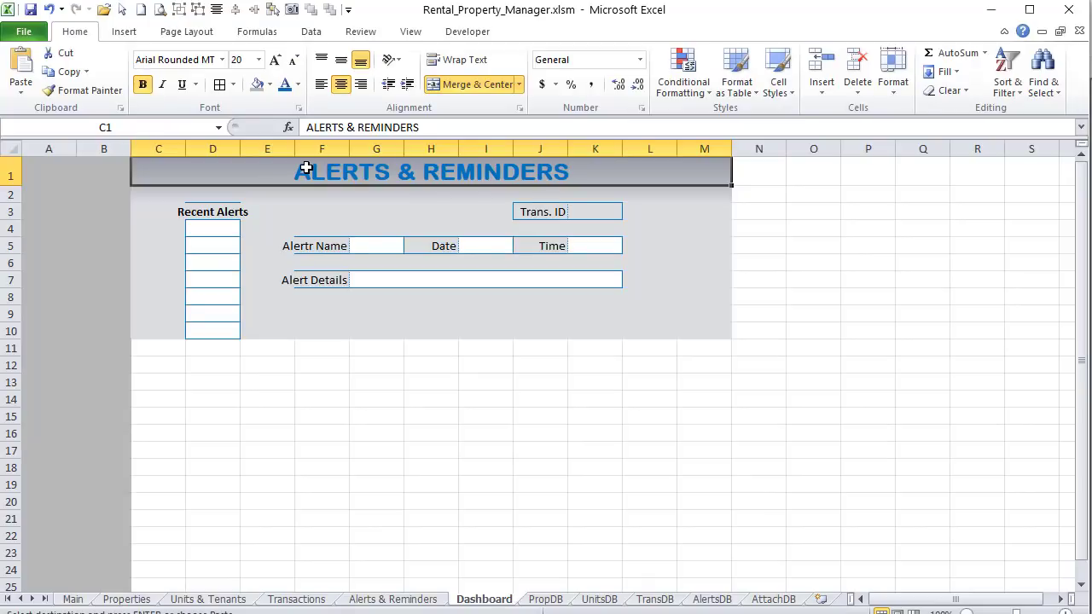
pyautogui.press('BackSpace')
pyautogui.write('DASHBOARD')
pyautogui.press('Return')
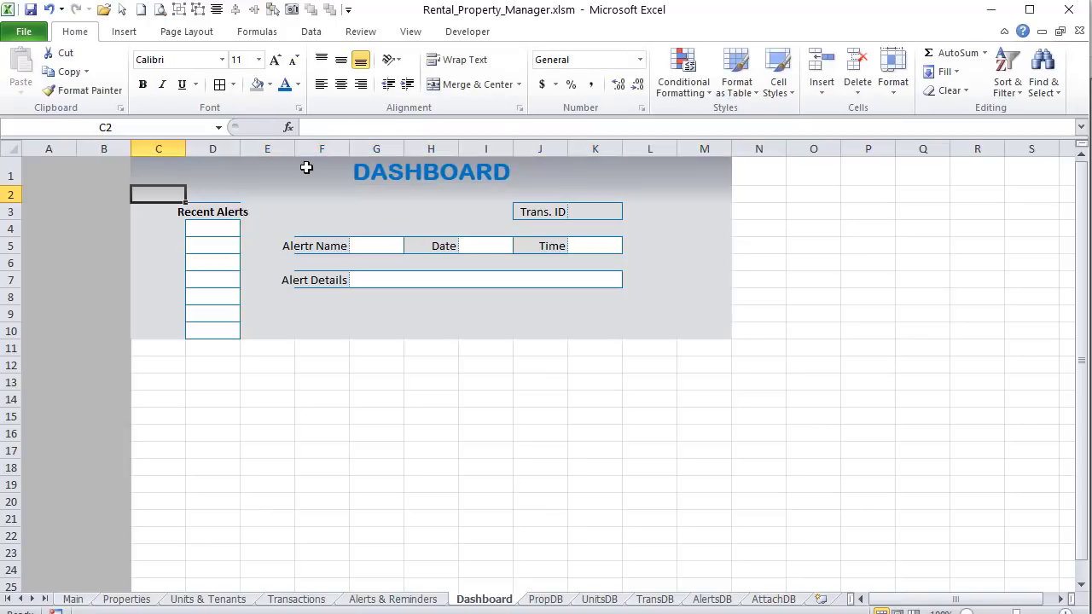
# Step: Insert the picture dashboard-blue.png, set its height to 0.4", and place it just before the DASHBOARD title
pyautogui.click(119, 34)
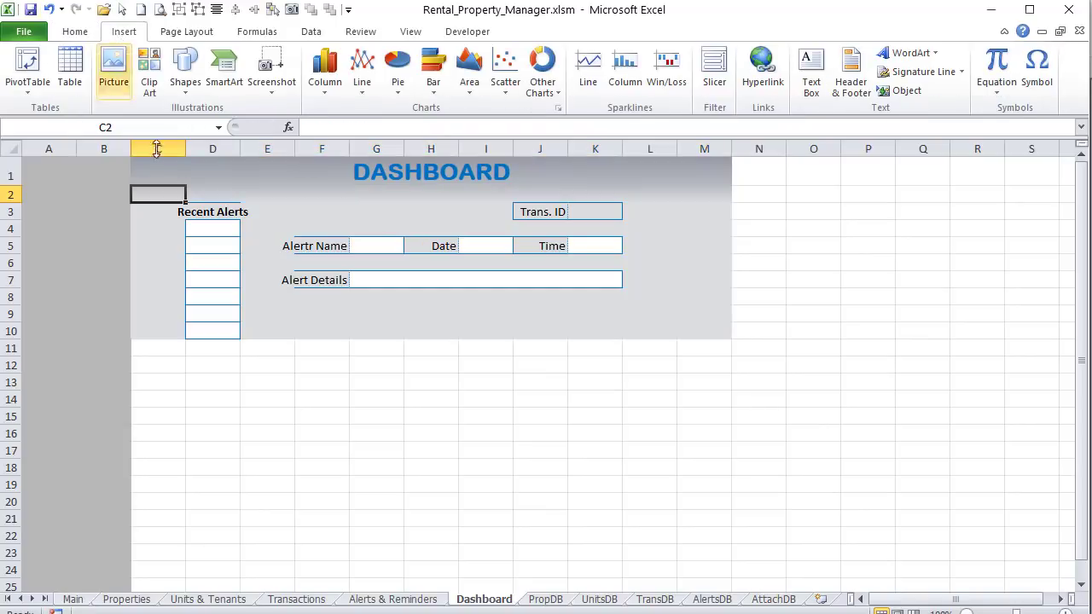
pyautogui.click(113, 70)
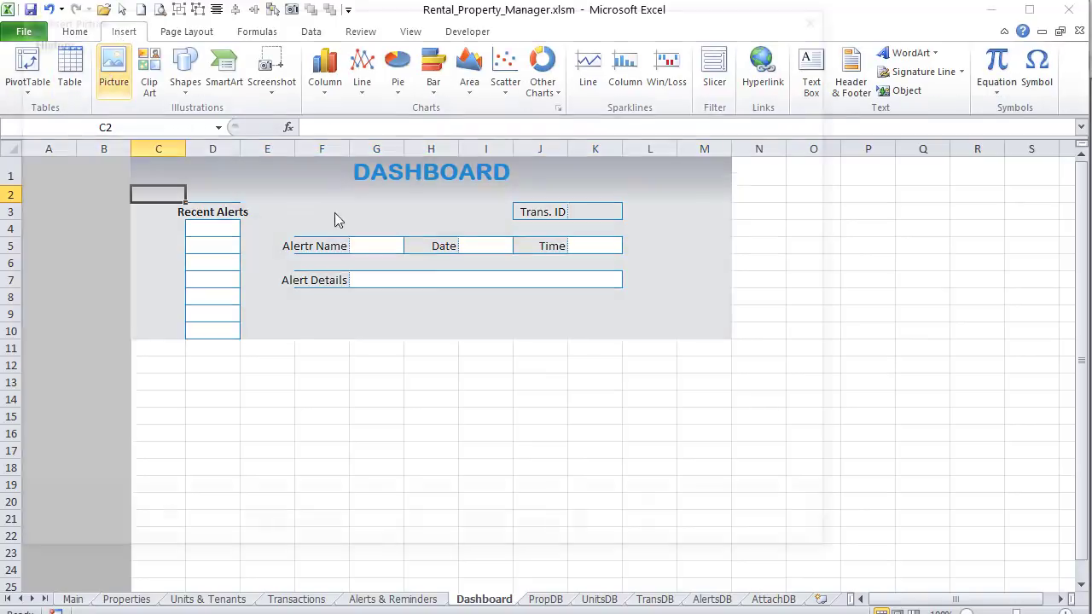
pyautogui.click(603, 141)
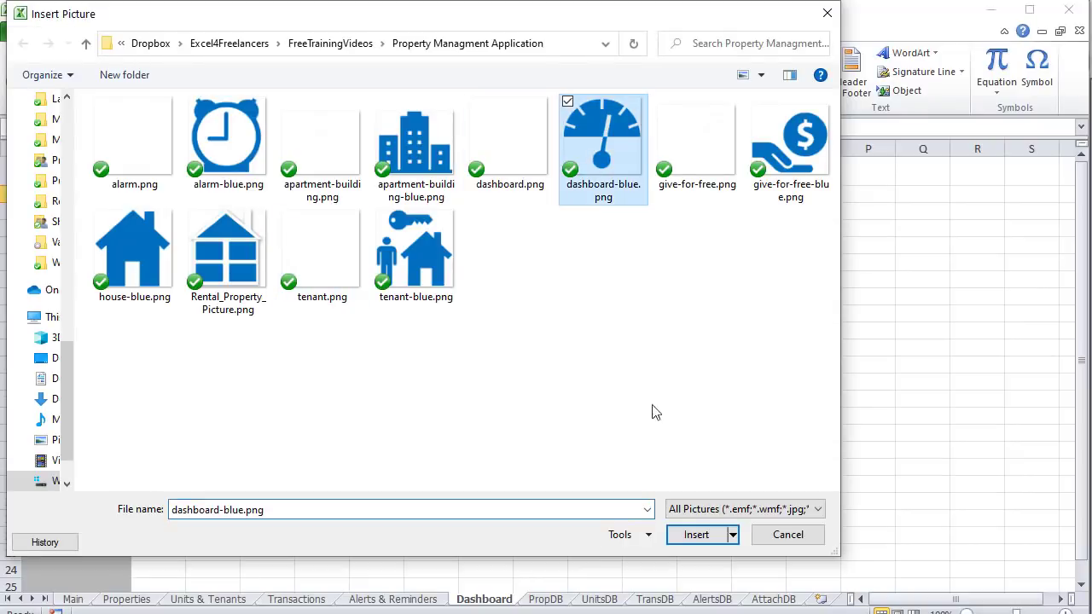
pyautogui.click(693, 534)
pyautogui.click(1032, 58)
pyautogui.write('.4')
pyautogui.press('Return')
pyautogui.moveTo(147, 200); pyautogui.dragTo(332, 174)
# Step: Clear the contents of D3:K10 and fill the range with the light gray background color
pyautogui.moveTo(190, 211); pyautogui.dragTo(568, 321)
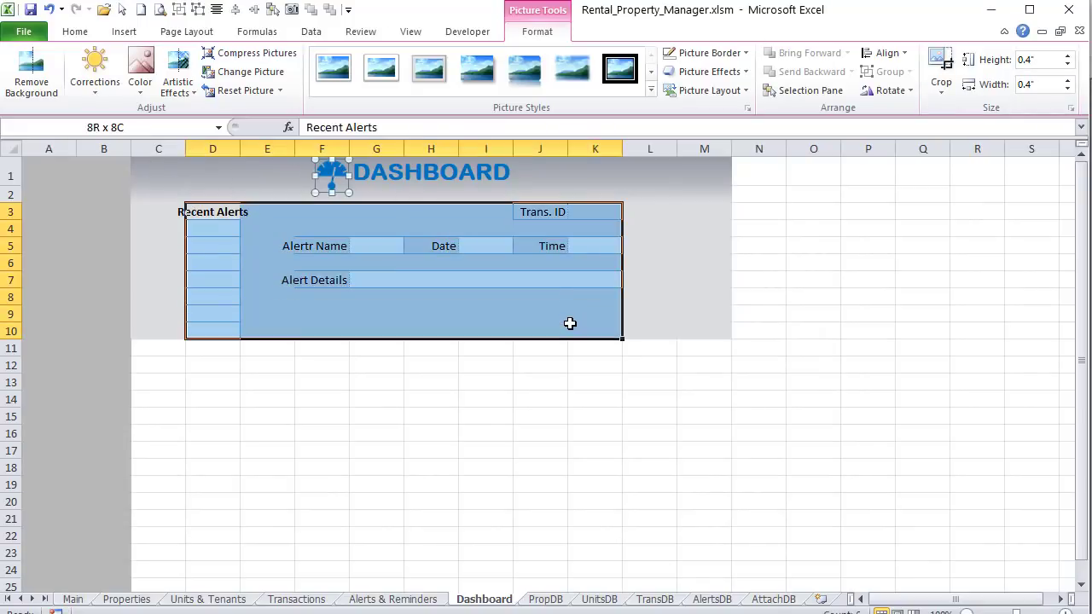
pyautogui.press('Delete')
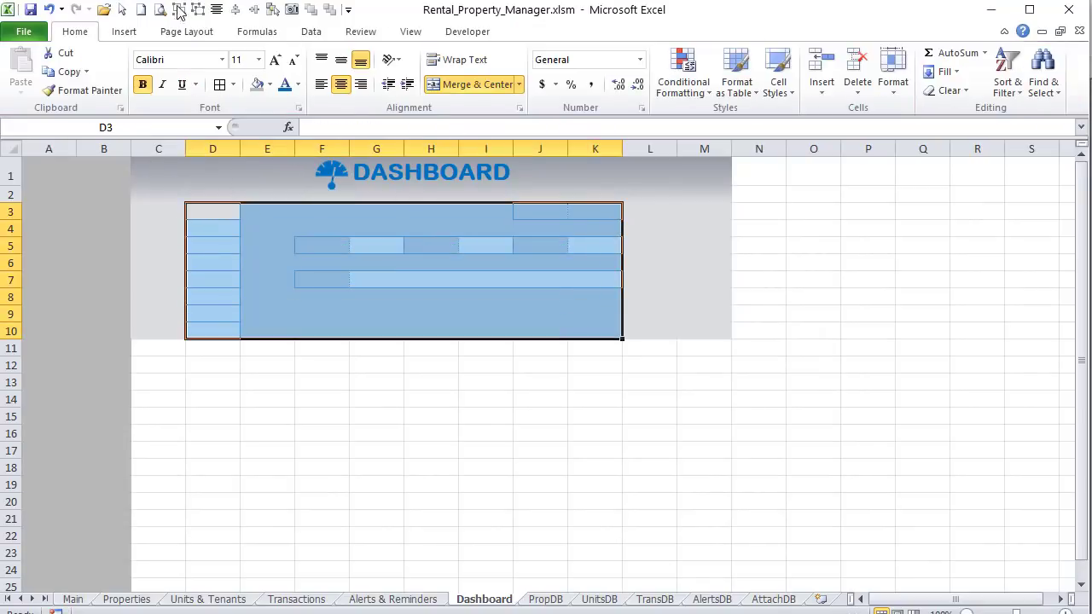
pyautogui.click(269, 85)
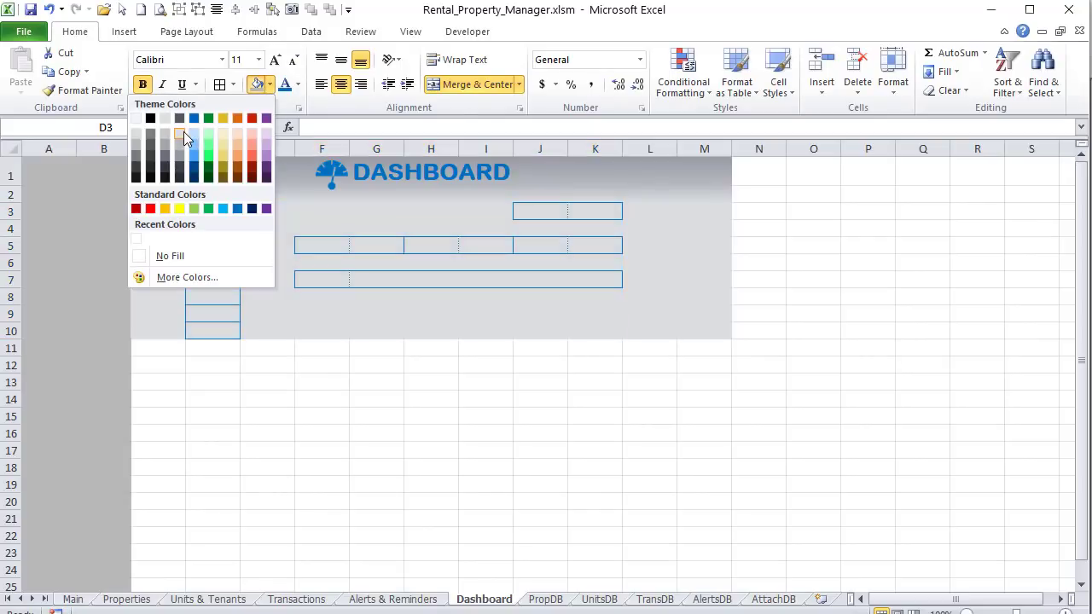
pyautogui.click(184, 131)
# Step: Remove all borders from the old form area, covering D3:L10
pyautogui.click(233, 85)
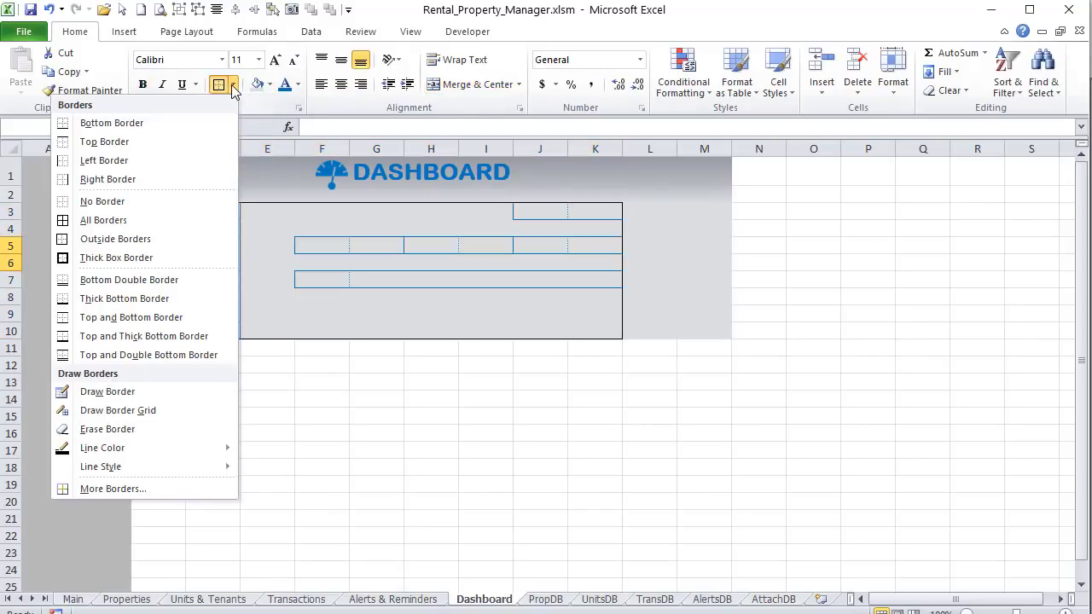
pyautogui.click(154, 211)
pyautogui.moveTo(189, 205); pyautogui.dragTo(633, 338)
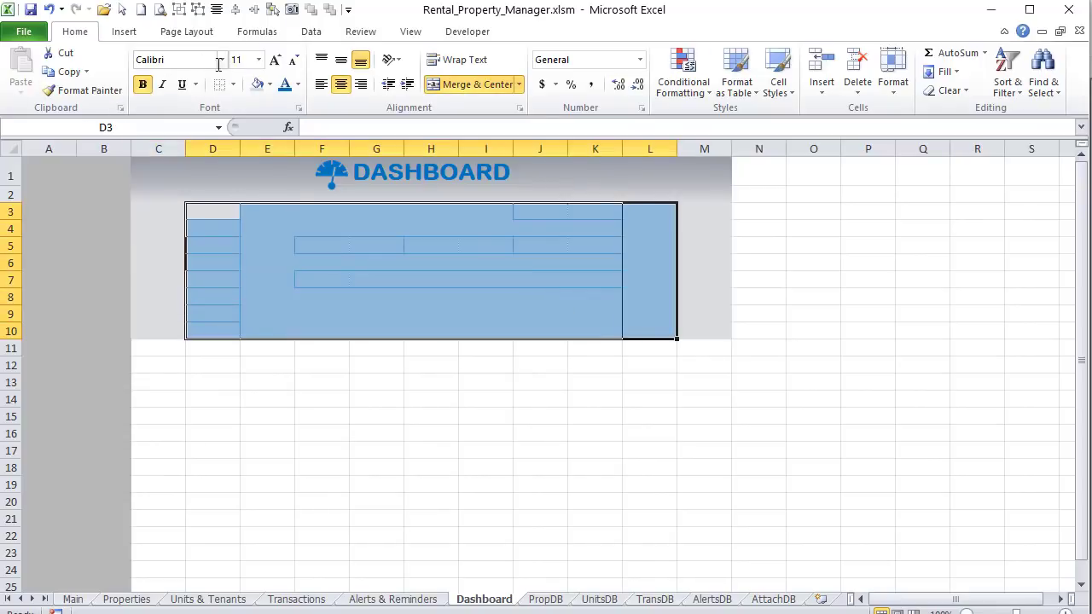
pyautogui.click(232, 85)
pyautogui.click(145, 205)
pyautogui.click(158, 229)
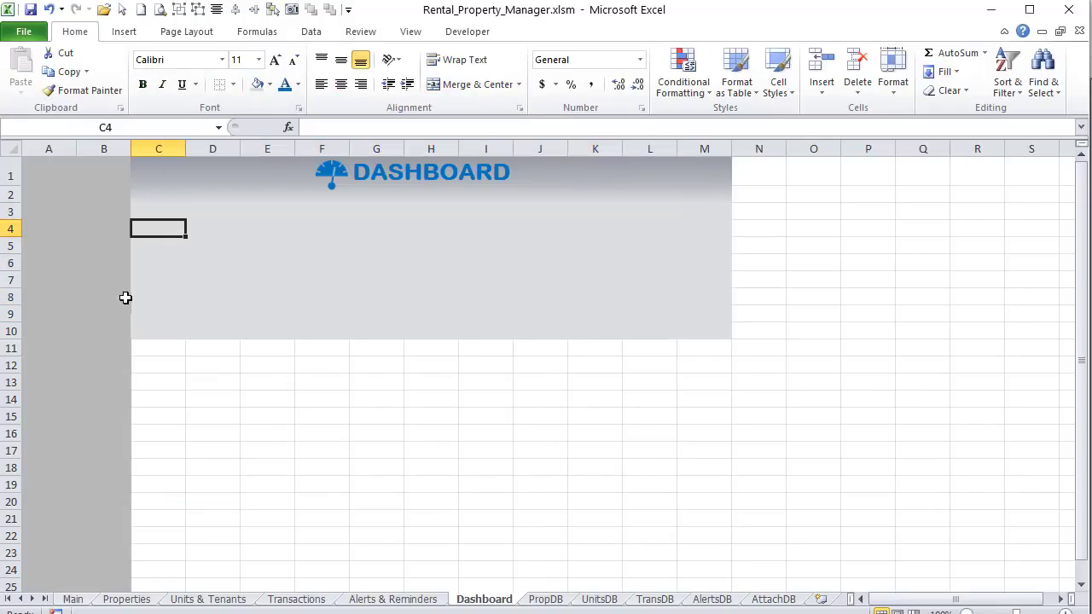
# Step: Extend the light gray background of columns C to M down past row 25, and narrow column C
pyautogui.moveTo(147, 326); pyautogui.dragTo(682, 539)
pyautogui.scroll(1, 691, 512)
pyautogui.click(418, 295)
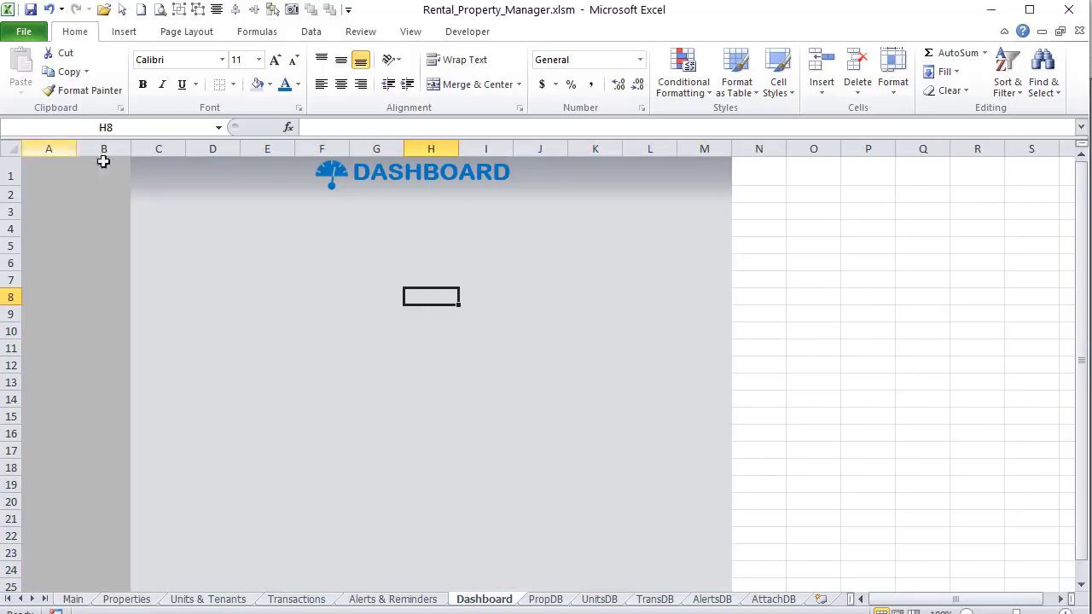
pyautogui.click(148, 216)
pyautogui.moveTo(179, 145); pyautogui.dragTo(167, 145)
# Step: Enter the heading "Reportrs & Graphs" in D3 and autofit column D to it
pyautogui.click(189, 210)
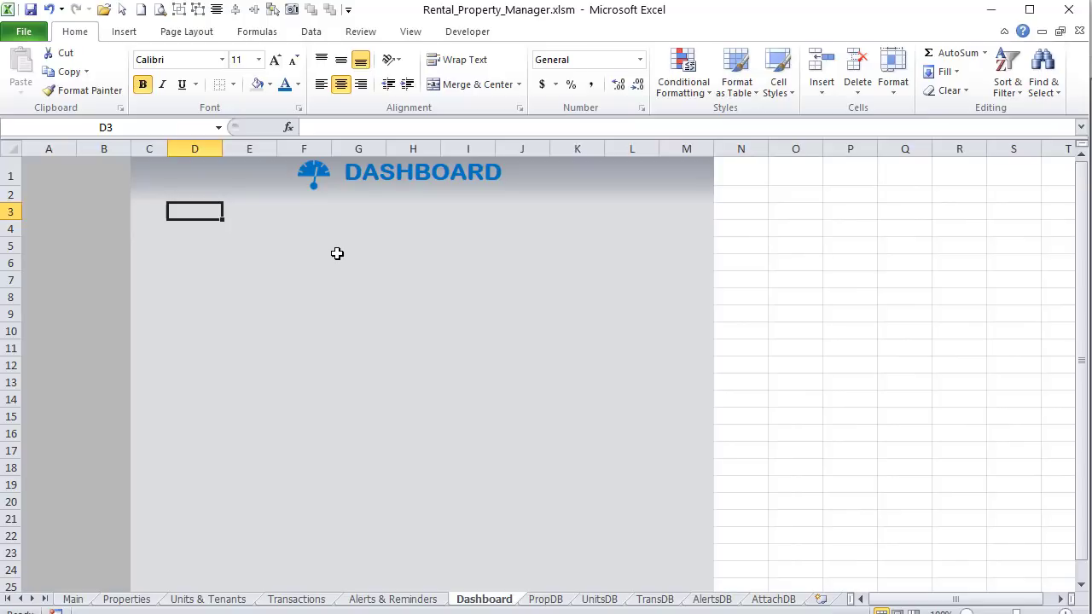
pyautogui.write('RE')
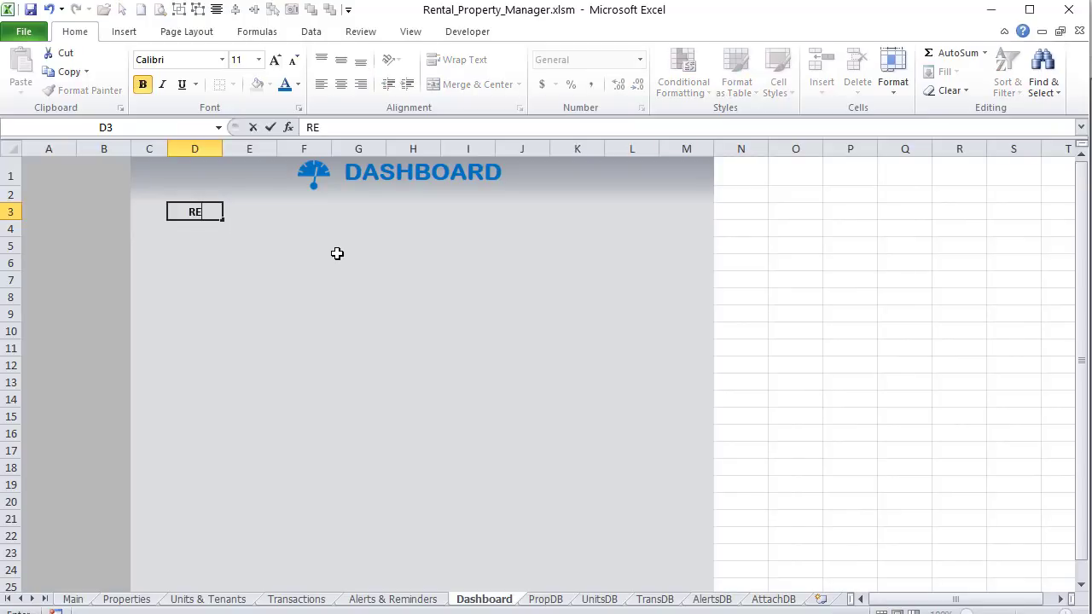
pyautogui.write('portrs & Graphs')
pyautogui.press('Return')
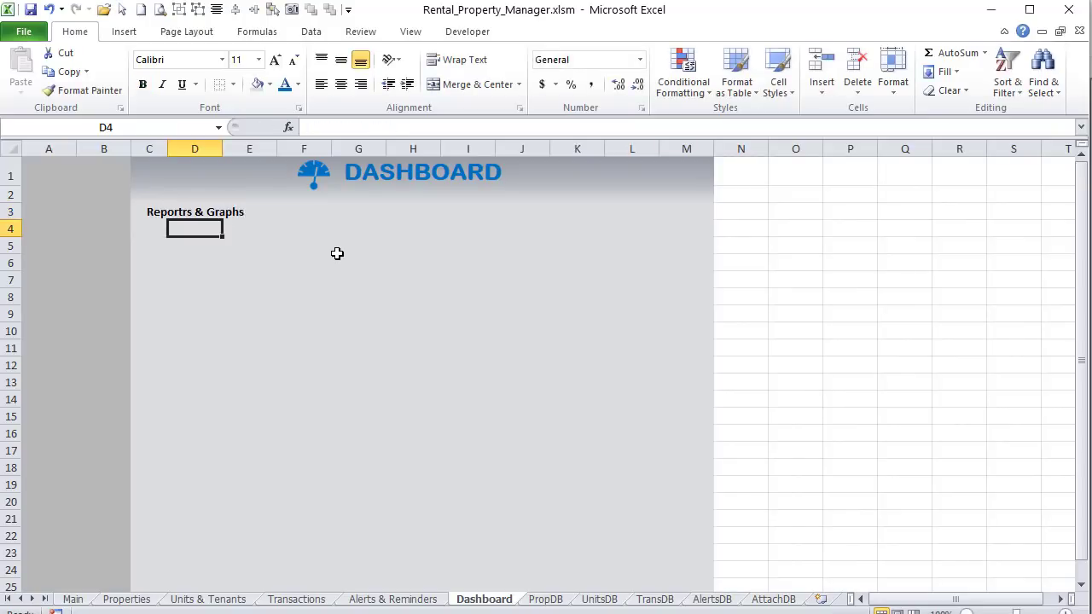
pyautogui.click(214, 166)
pyautogui.doubleClick(223, 148)
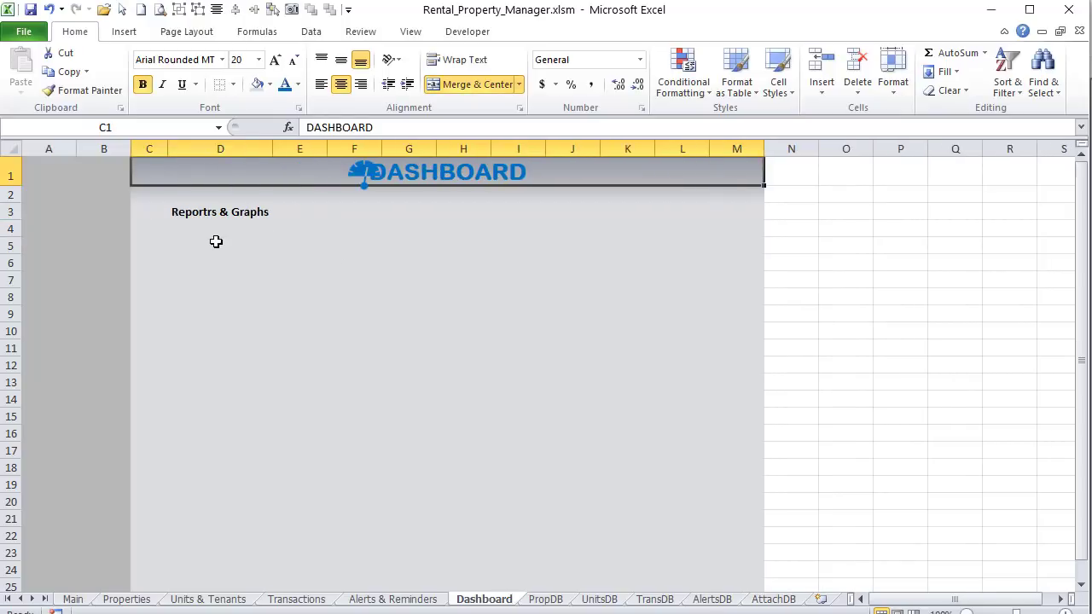
# Step: Give D3:D24 blue borders: a double line on the left side and thin single lines on the top and right sides
pyautogui.click(216, 223)
pyautogui.moveTo(216, 213); pyautogui.dragTo(234, 580)
pyautogui.rightClick(212, 333)
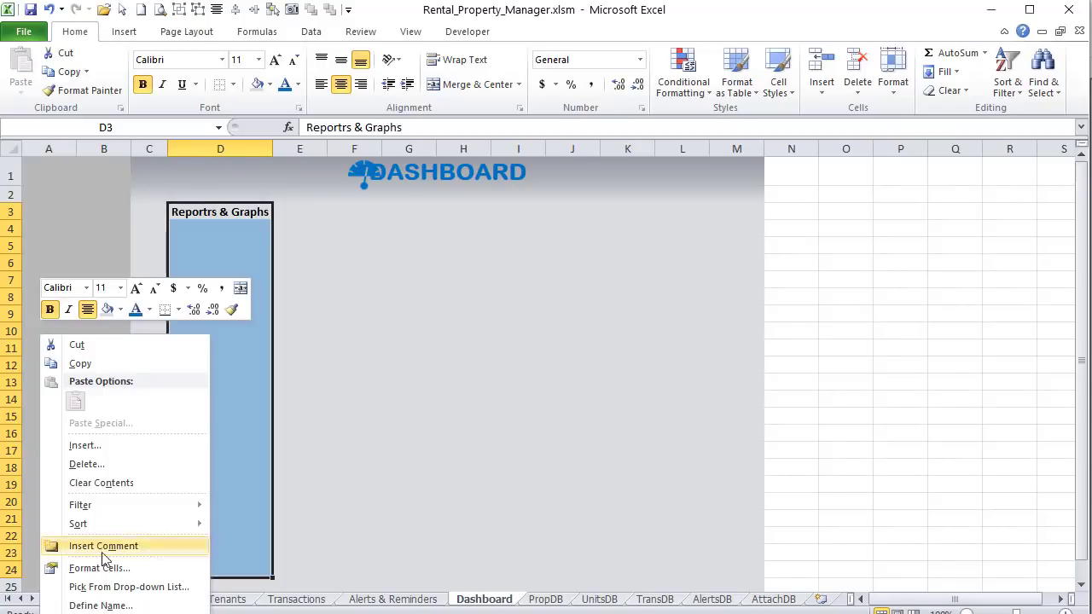
pyautogui.click(94, 568)
pyautogui.moveTo(227, 376); pyautogui.dragTo(500, 240)
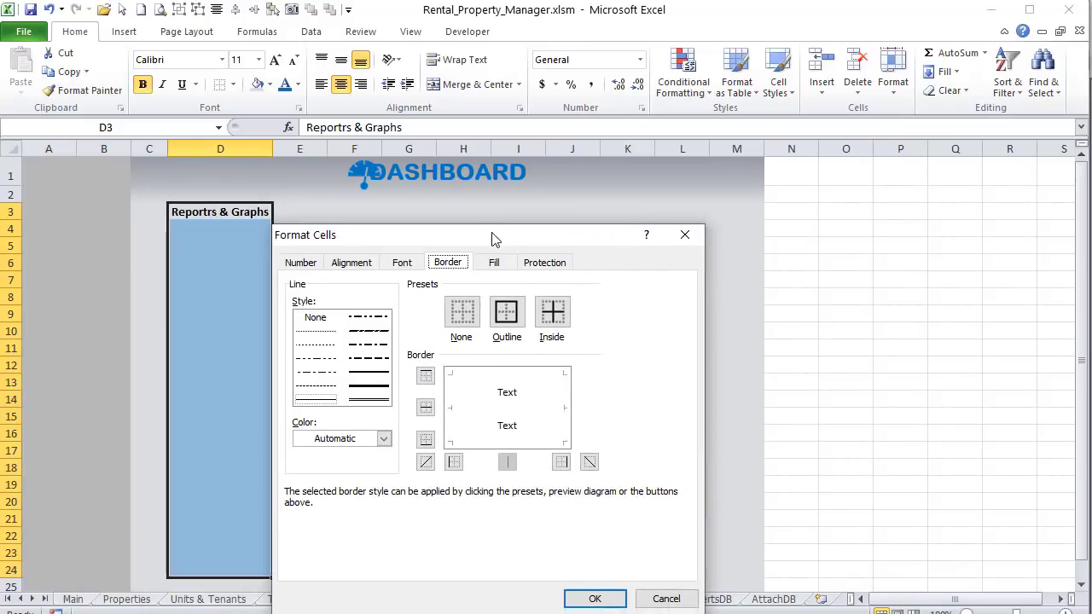
pyautogui.click(383, 439)
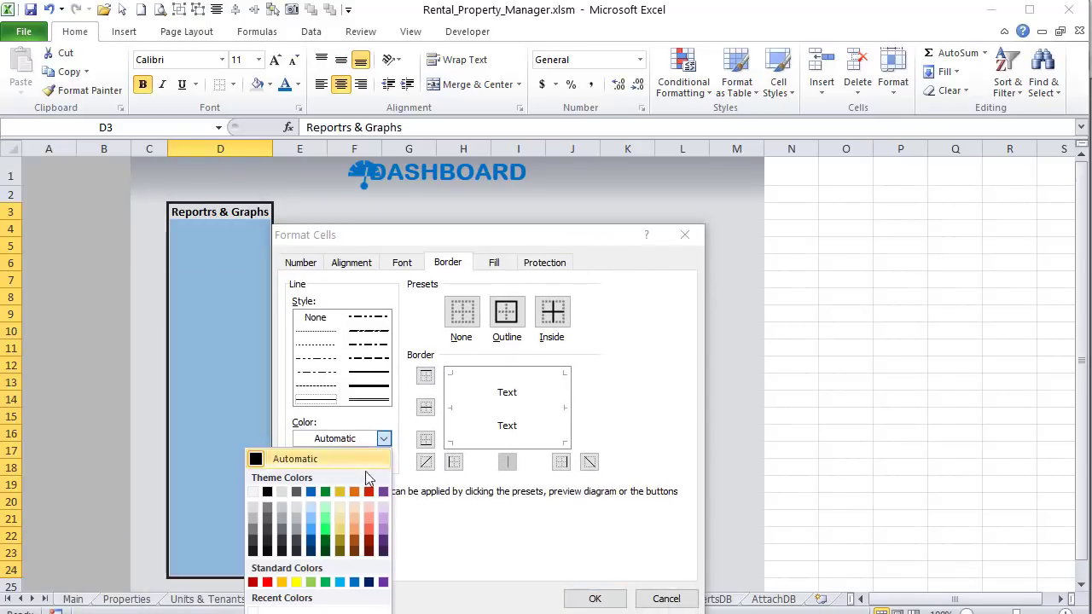
pyautogui.click(354, 582)
pyautogui.click(368, 398)
pyautogui.click(452, 406)
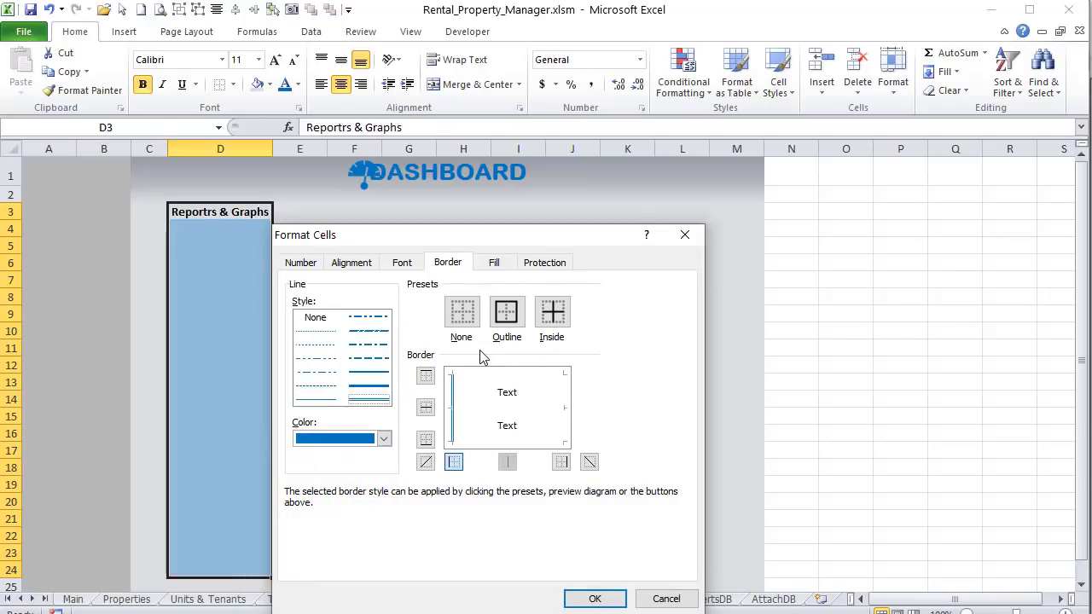
pyautogui.click(333, 399)
pyautogui.click(480, 375)
pyautogui.click(565, 418)
pyautogui.click(595, 598)
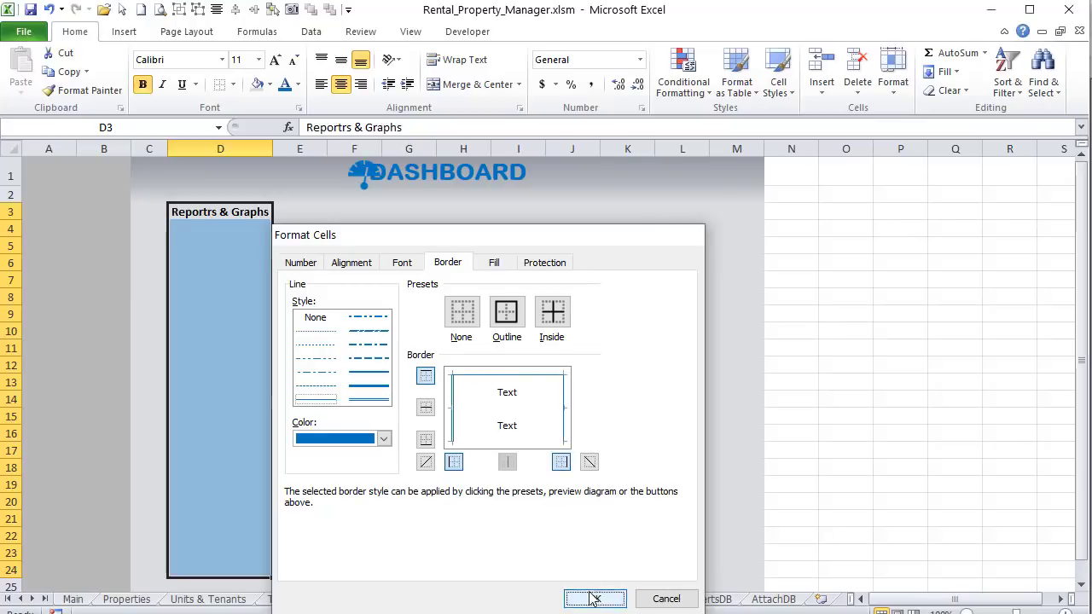
pyautogui.click(517, 433)
# Step: Give D3:M3 blue borders: a double line on the left and bottom, and thin single lines on the top and right
pyautogui.moveTo(232, 216); pyautogui.dragTo(724, 214)
pyautogui.rightClick(724, 214)
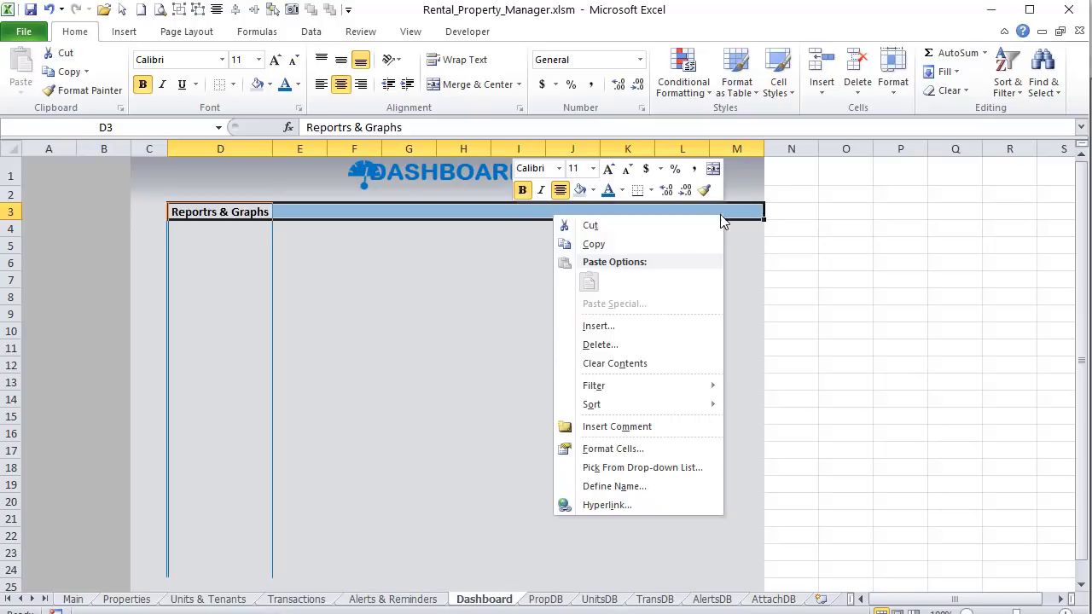
pyautogui.click(622, 447)
pyautogui.click(621, 463)
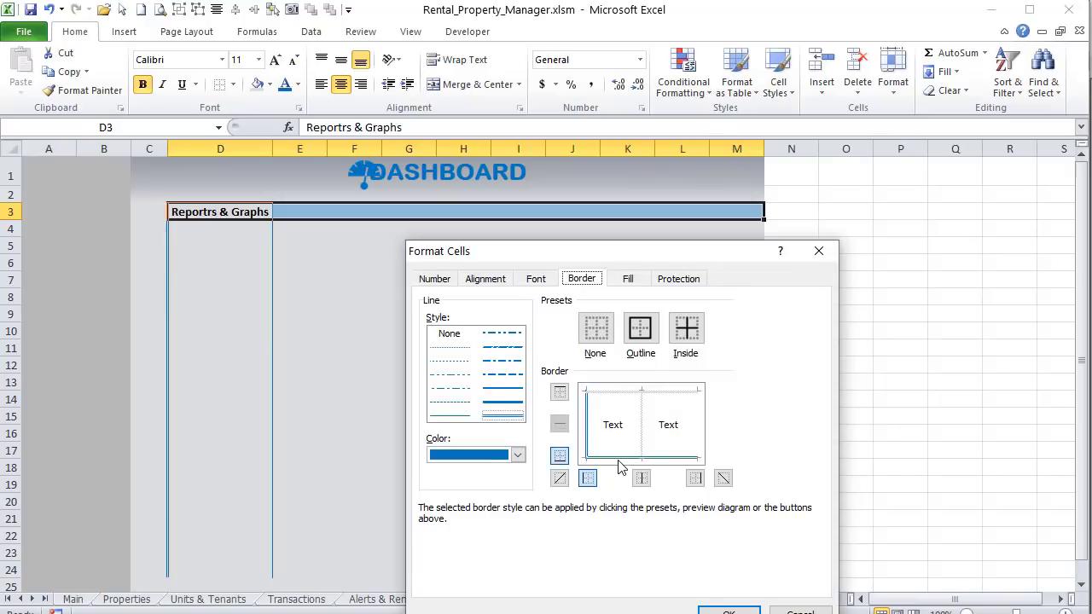
pyautogui.click(447, 416)
pyautogui.click(627, 390)
pyautogui.click(697, 480)
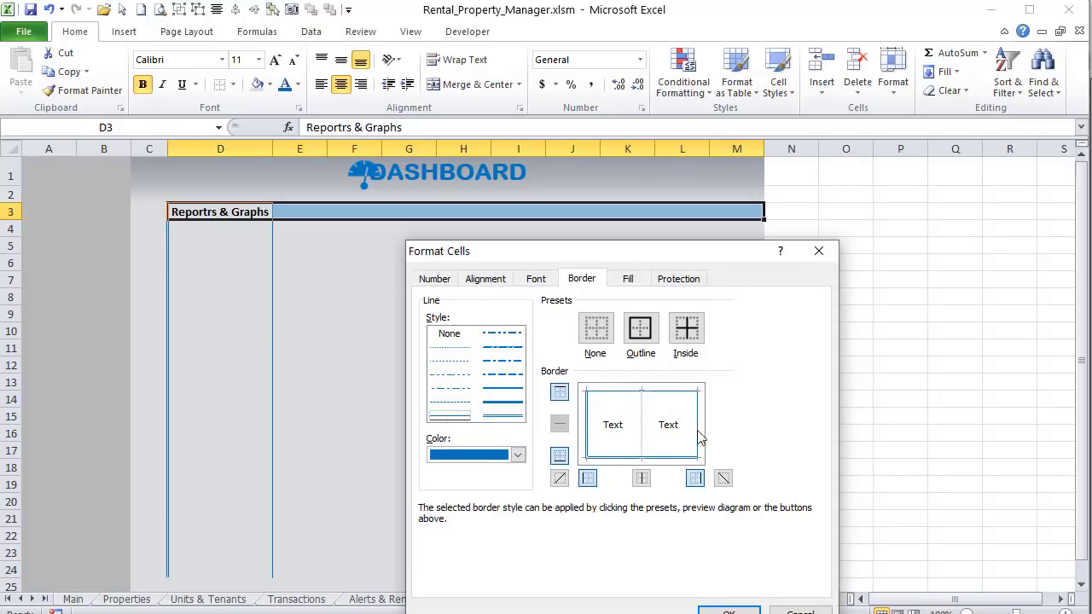
pyautogui.click(731, 609)
# Step: Enter "Income & Expense By Property" in D4 as the first report in the list
pyautogui.click(207, 238)
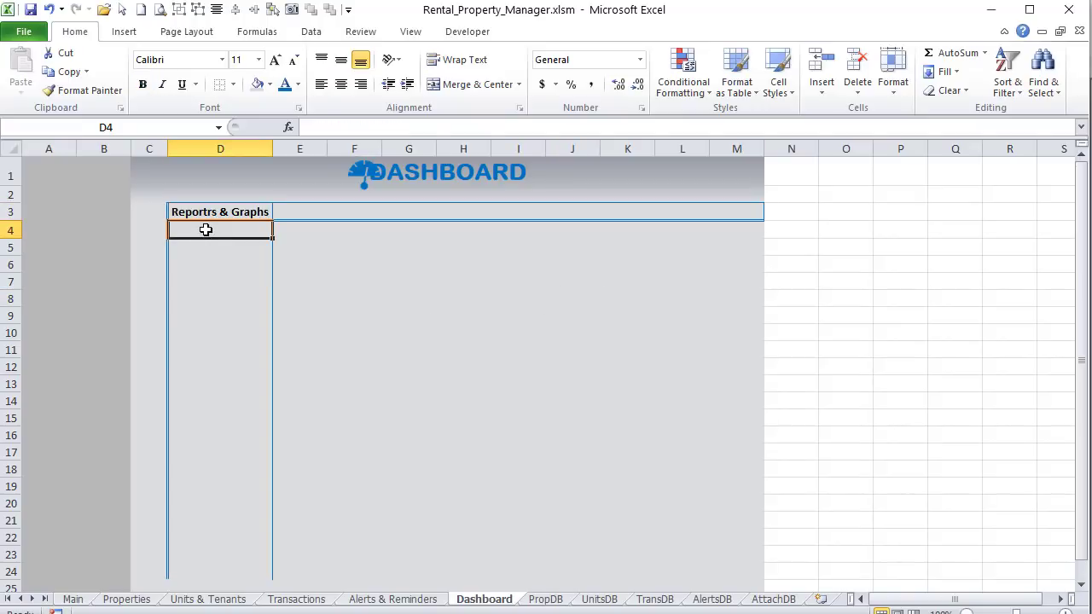
pyautogui.click(215, 285)
pyautogui.moveTo(209, 226); pyautogui.dragTo(219, 461)
pyautogui.click(238, 230)
pyautogui.write('Income &')
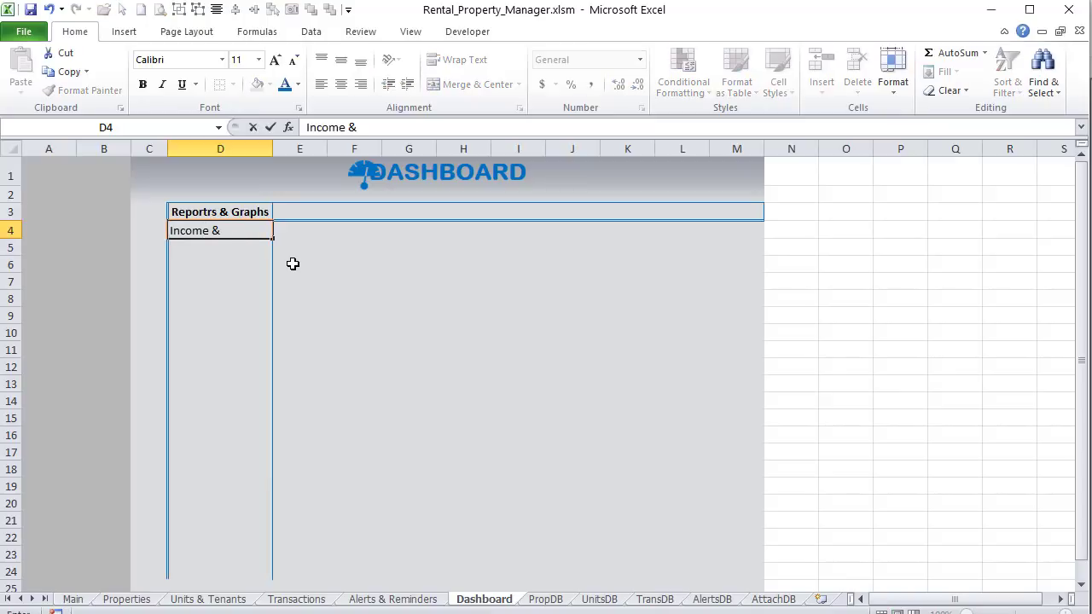
pyautogui.write(' Expense By ')
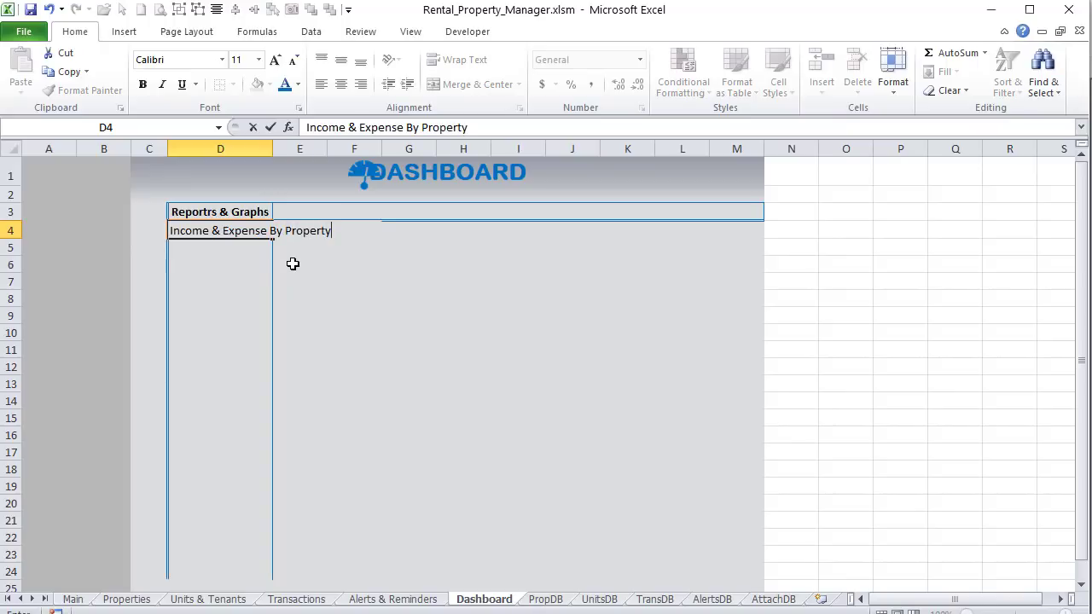
pyautogui.write('Property')
pyautogui.press('Return')
# Step: Enter "Tenant Detail List" in D5 and "Monly Tenant Payments" in D6, and autofit column D
pyautogui.write('Ten')
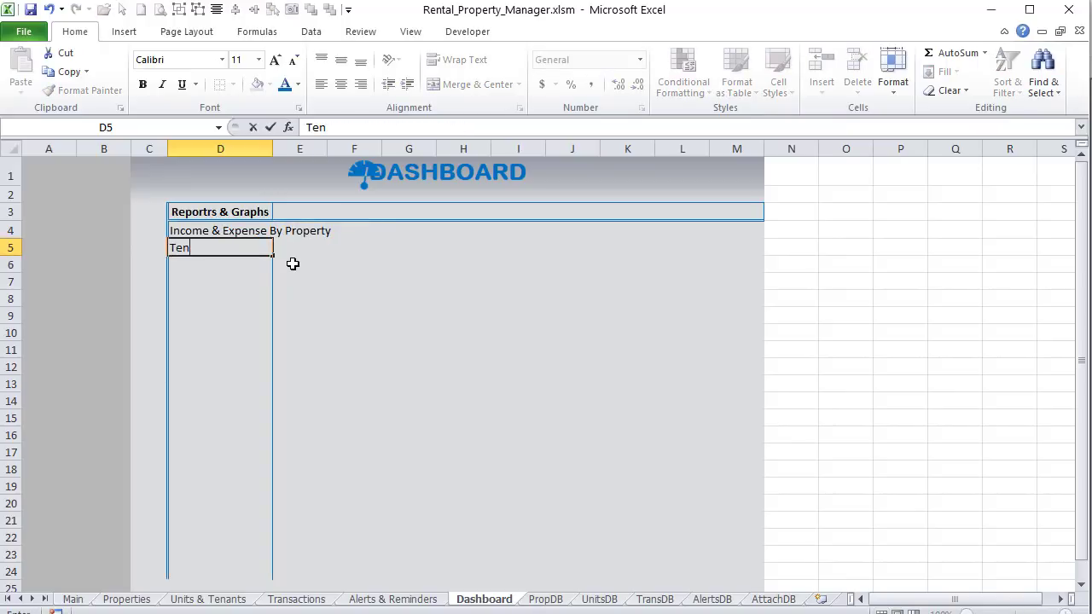
pyautogui.write('ant Detail Li')
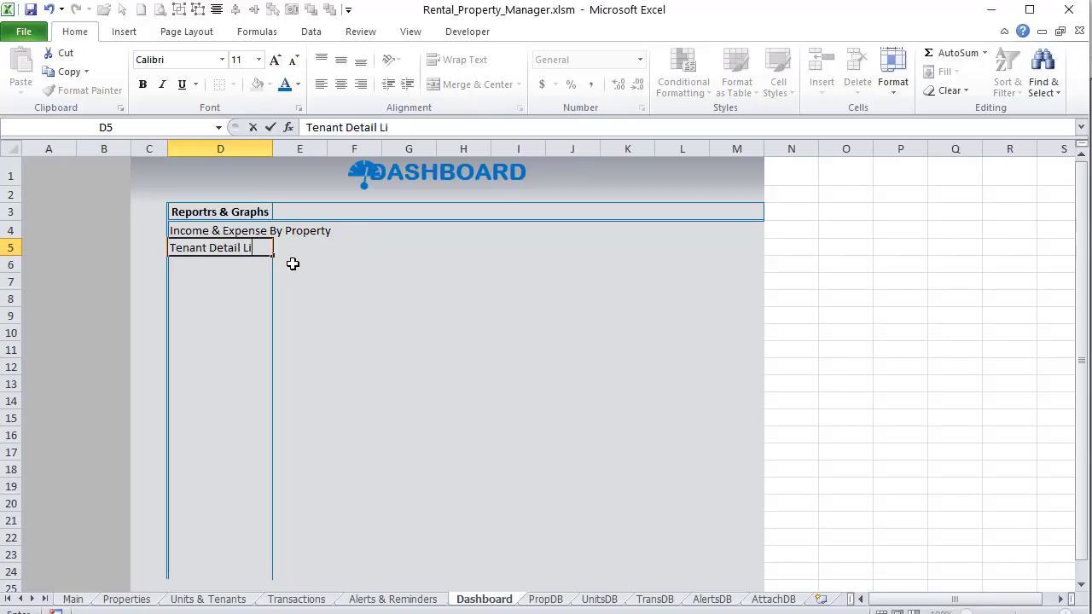
pyautogui.write('st')
pyautogui.press('Return')
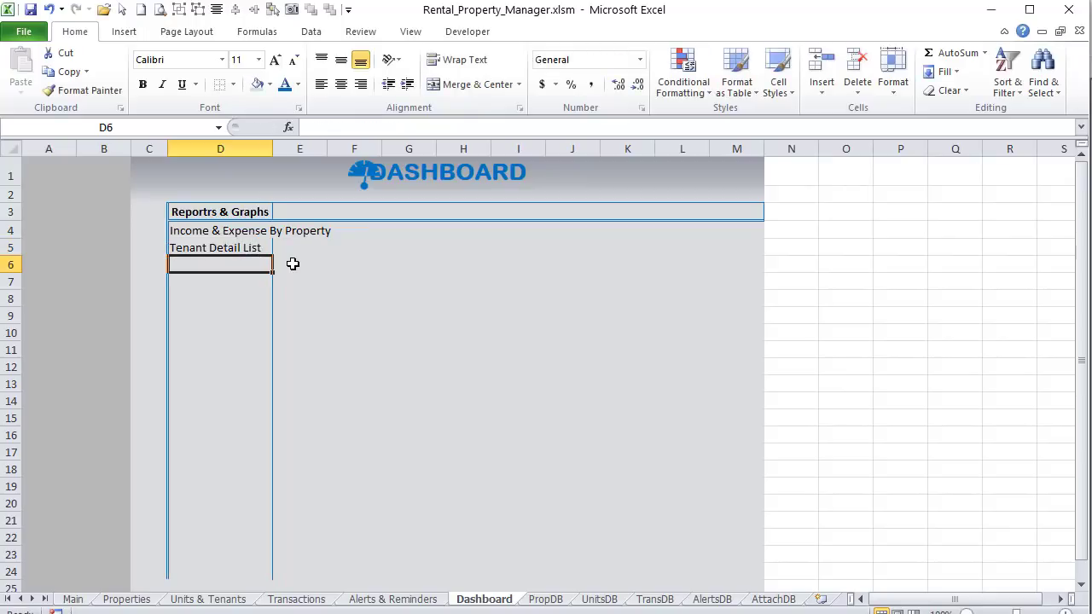
pyautogui.write('Monly Tenant Pay')
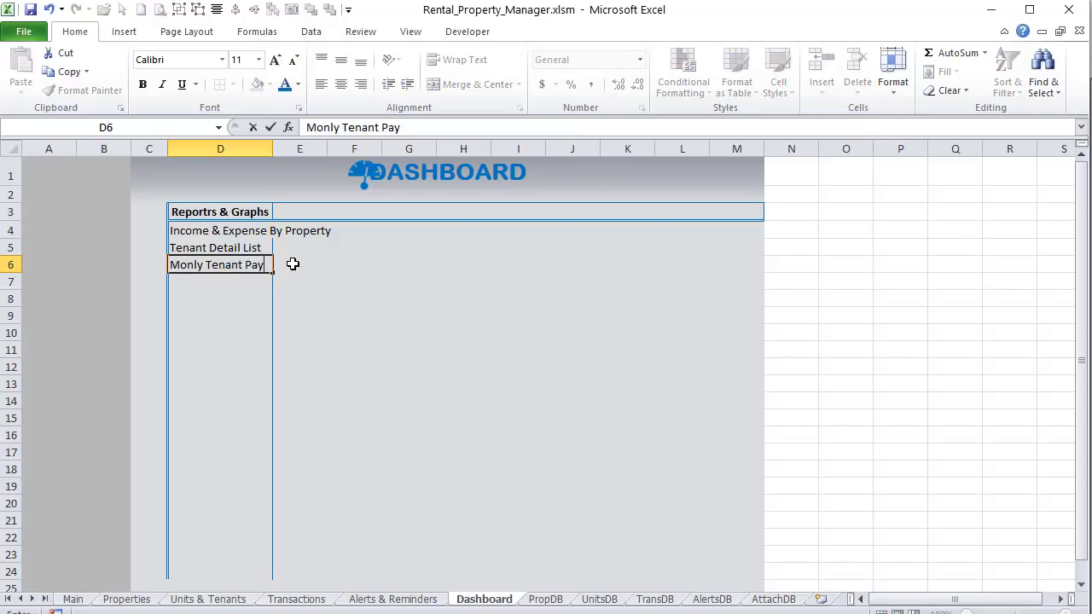
pyautogui.write('ments')
pyautogui.press('Return')
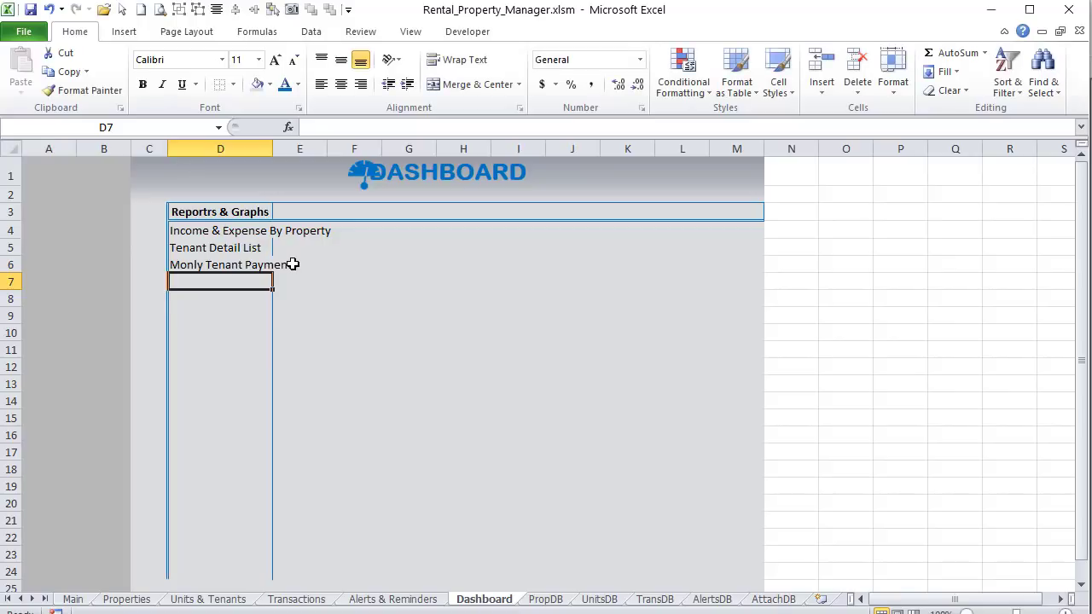
pyautogui.doubleClick(274, 147)
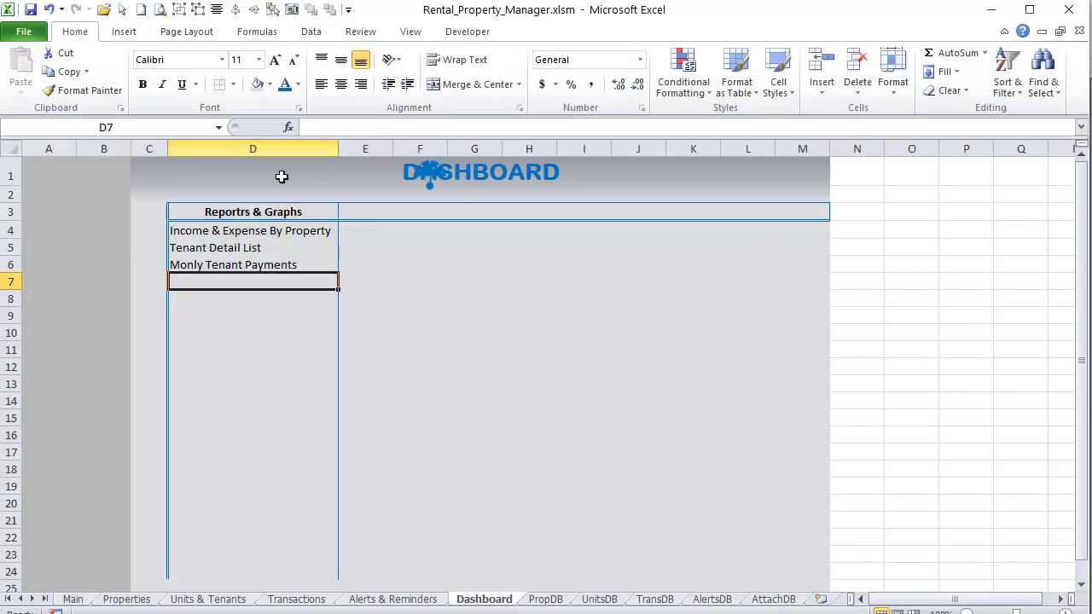
pyautogui.click(286, 246)
pyautogui.click(247, 229)
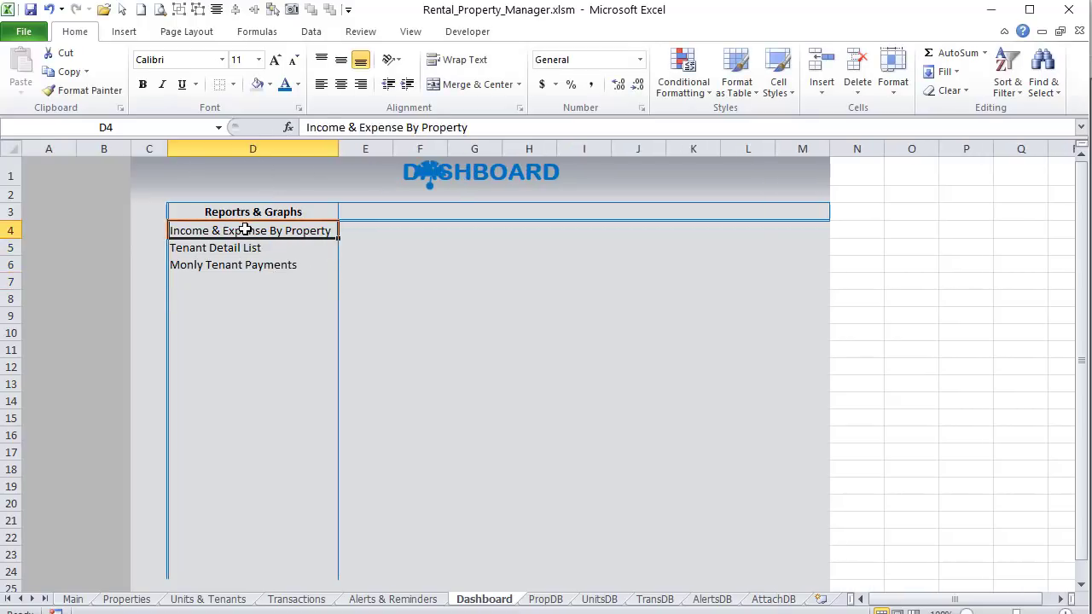
# Step: Fill the report area E4:M25 with white and widen column M to more than three times its width
pyautogui.click(300, 253)
pyautogui.moveTo(363, 237); pyautogui.dragTo(799, 563)
pyautogui.click(471, 83)
pyautogui.click(270, 85)
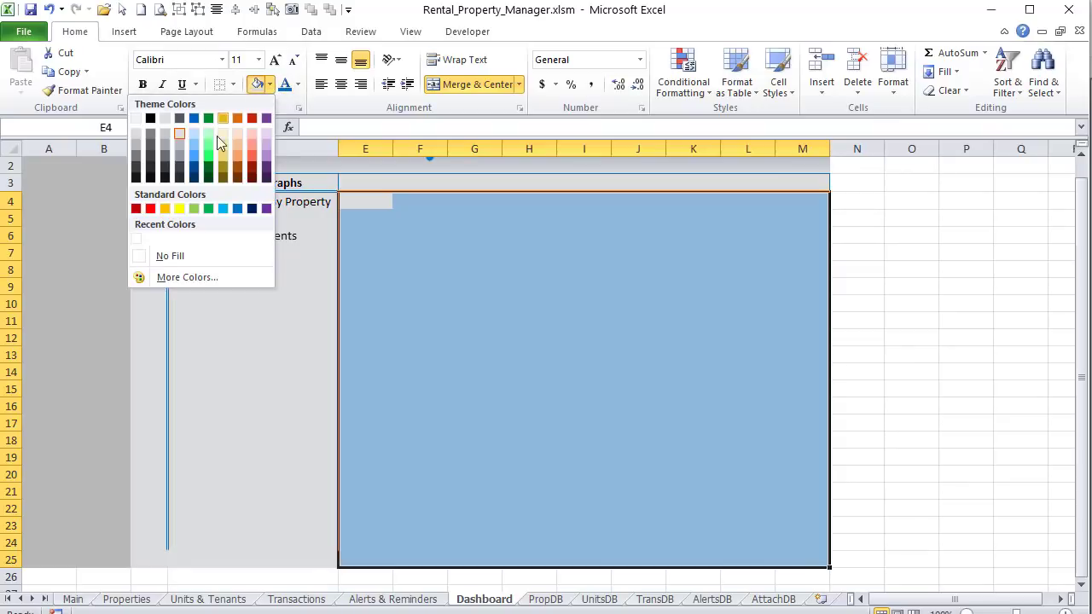
pyautogui.click(136, 239)
pyautogui.click(471, 305)
pyautogui.scroll(1, 801, 247)
pyautogui.moveTo(828, 149); pyautogui.dragTo(1012, 154)
pyautogui.click(745, 282)
pyautogui.click(288, 179)
pyautogui.click(270, 235)
pyautogui.click(266, 266)
pyautogui.click(290, 226)
pyautogui.moveTo(444, 243); pyautogui.dragTo(980, 558)
# Step: Enter the date range labels "From" in E3 and "To" in G3
pyautogui.click(388, 211)
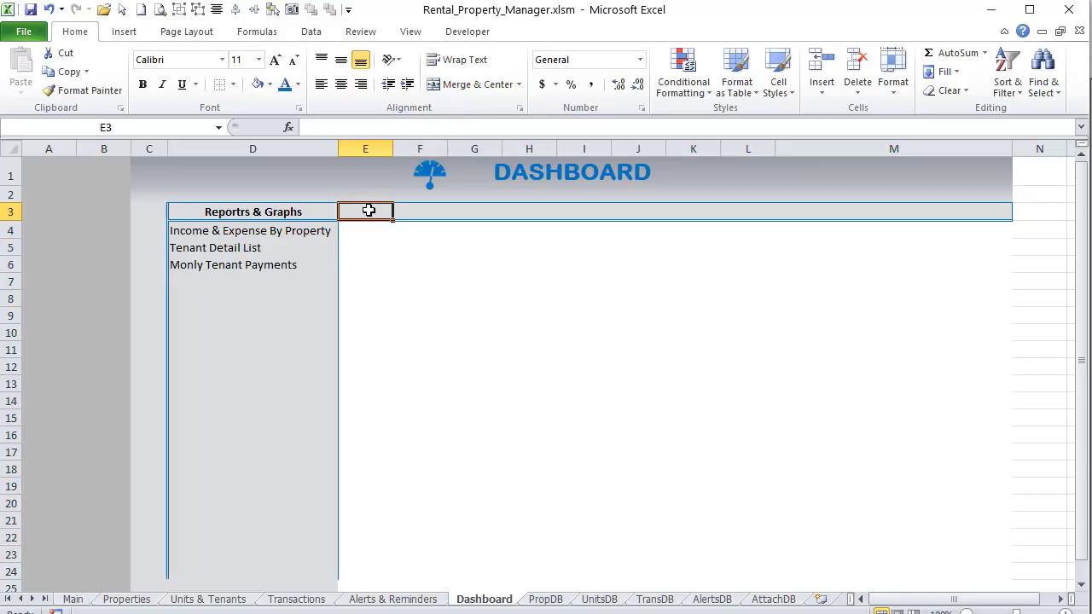
pyautogui.write('Fro')
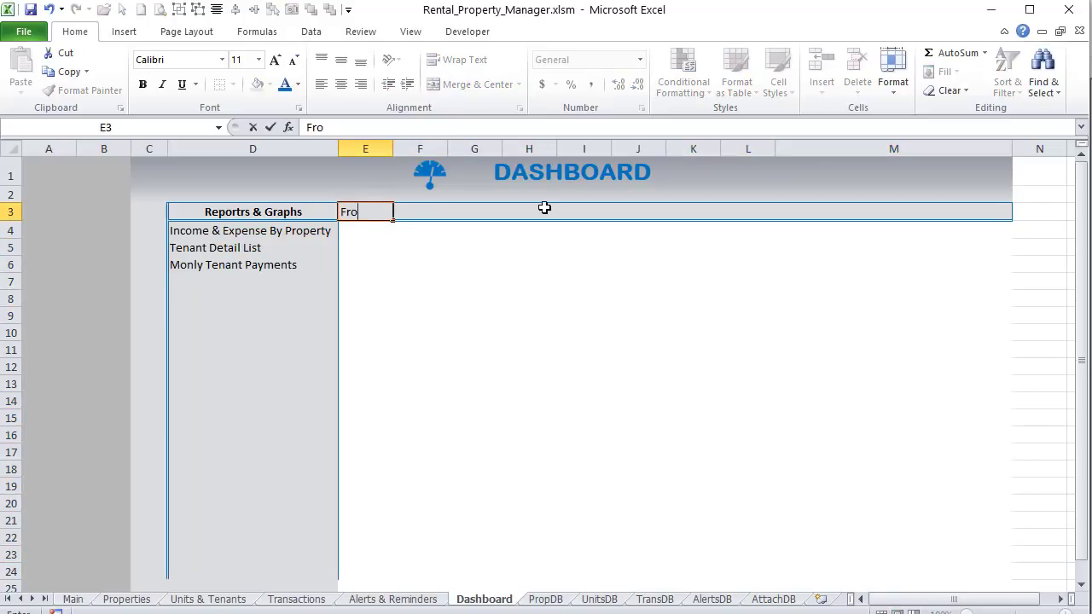
pyautogui.press('Tab')
pyautogui.press('Tab')
pyautogui.write('To')
pyautogui.press('Tab')
# Step: Apply the custom Label cell style to the From and To cells, E3 and G3
pyautogui.click(373, 209)
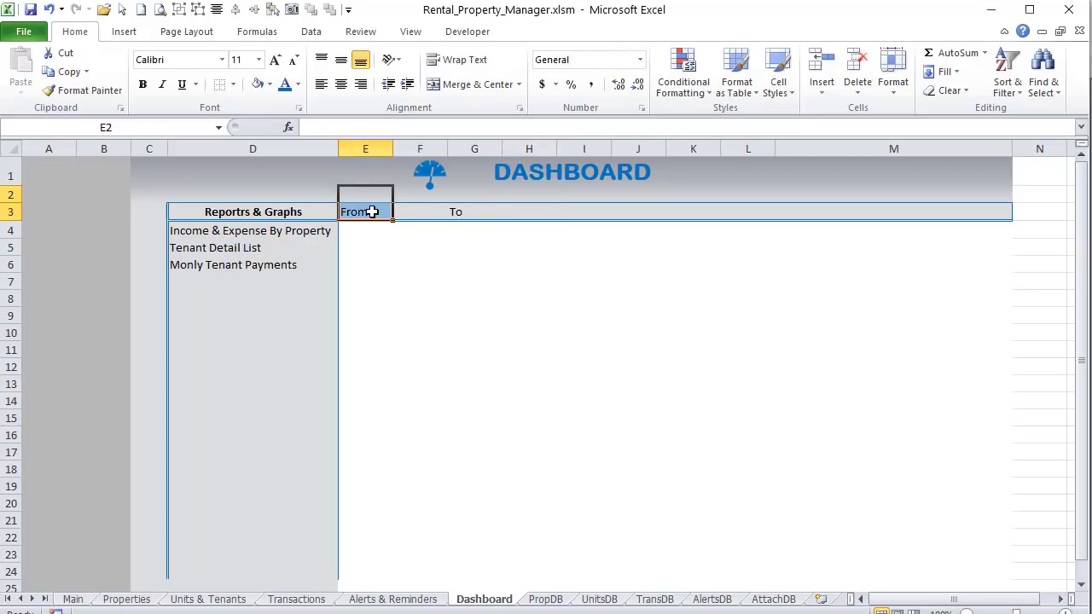
pyautogui.keyDown('ctrl'); pyautogui.click(455, 211); pyautogui.keyUp('ctrl')
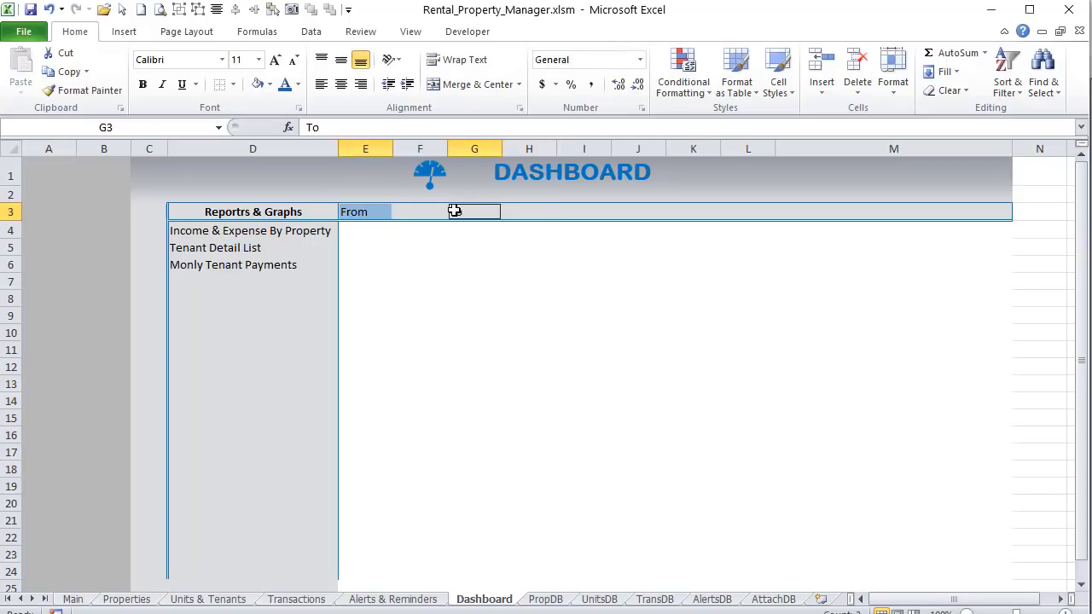
pyautogui.click(772, 95)
pyautogui.click(271, 127)
# Step: Apply the custom Field cell style to the date entry cells F3 and H3
pyautogui.click(427, 214)
pyautogui.keyDown('ctrl'); pyautogui.click(530, 216); pyautogui.keyUp('ctrl')
pyautogui.click(777, 93)
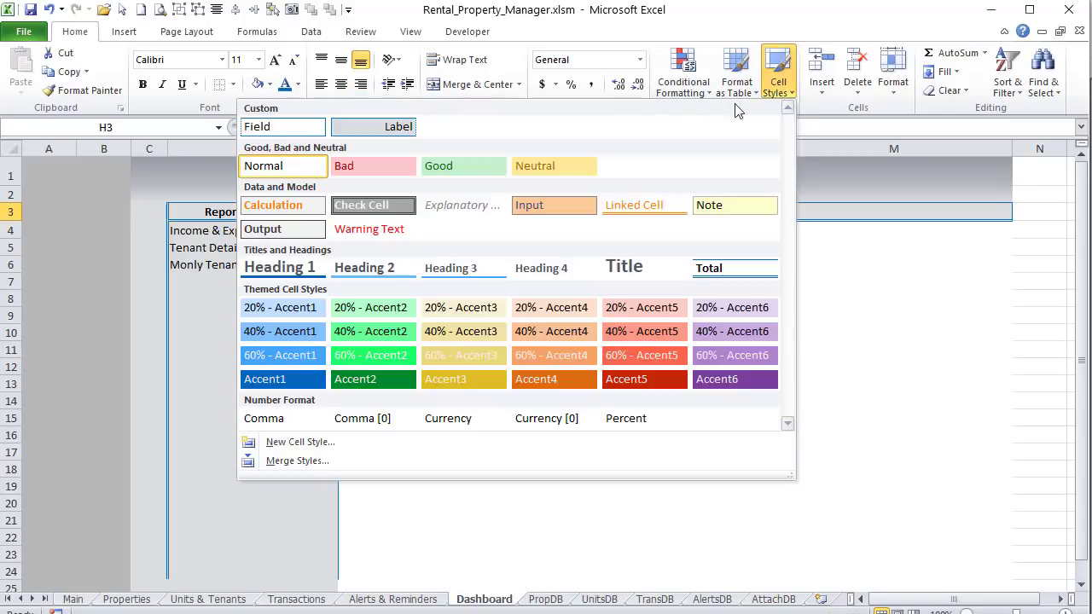
pyautogui.click(277, 127)
pyautogui.click(434, 299)
# Step: Format F3 and H3 as Short Date and slightly widen column F
pyautogui.click(431, 215)
pyautogui.keyDown('ctrl'); pyautogui.click(527, 214); pyautogui.keyUp('ctrl')
pyautogui.click(638, 60)
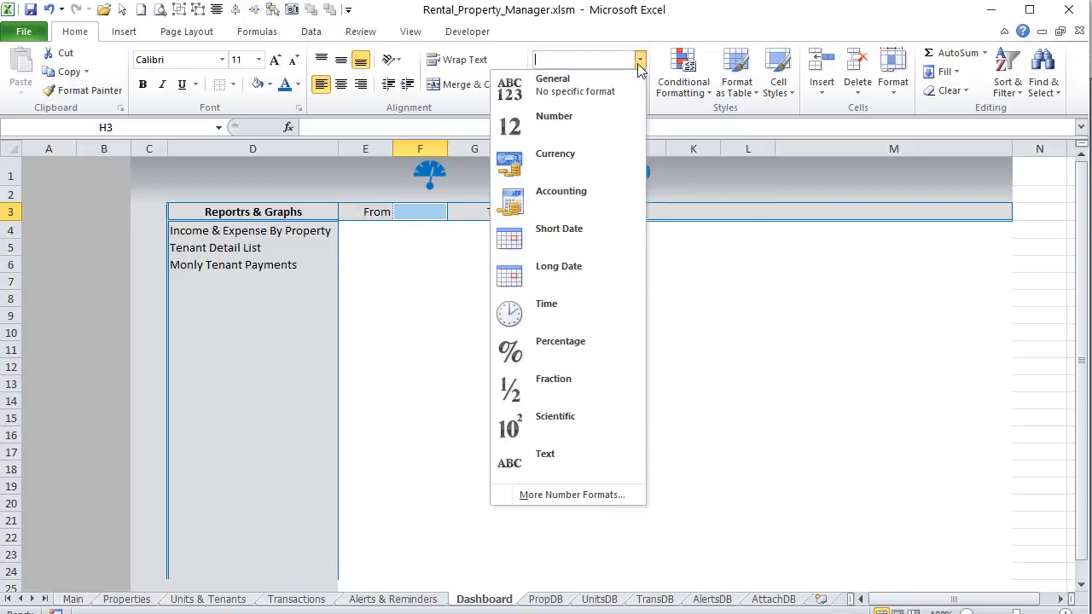
pyautogui.click(570, 230)
pyautogui.click(493, 261)
pyautogui.moveTo(445, 149); pyautogui.dragTo(454, 148)
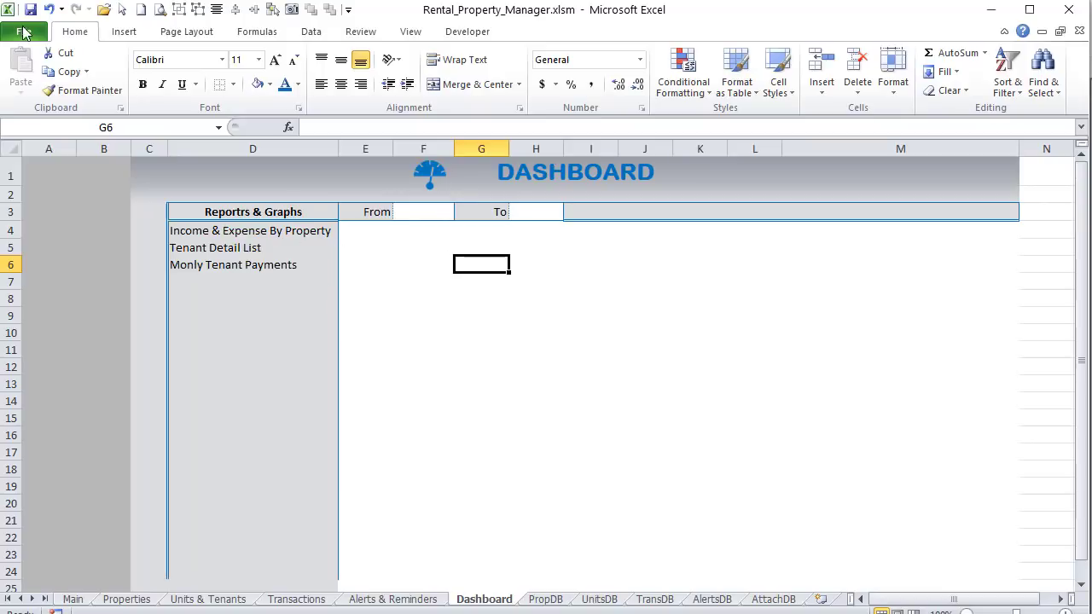
pyautogui.click(432, 338)
# Step: Clear the stray text from cell A1 of the PropDB sheet
pyautogui.click(550, 599)
pyautogui.click(601, 602)
pyautogui.click(535, 600)
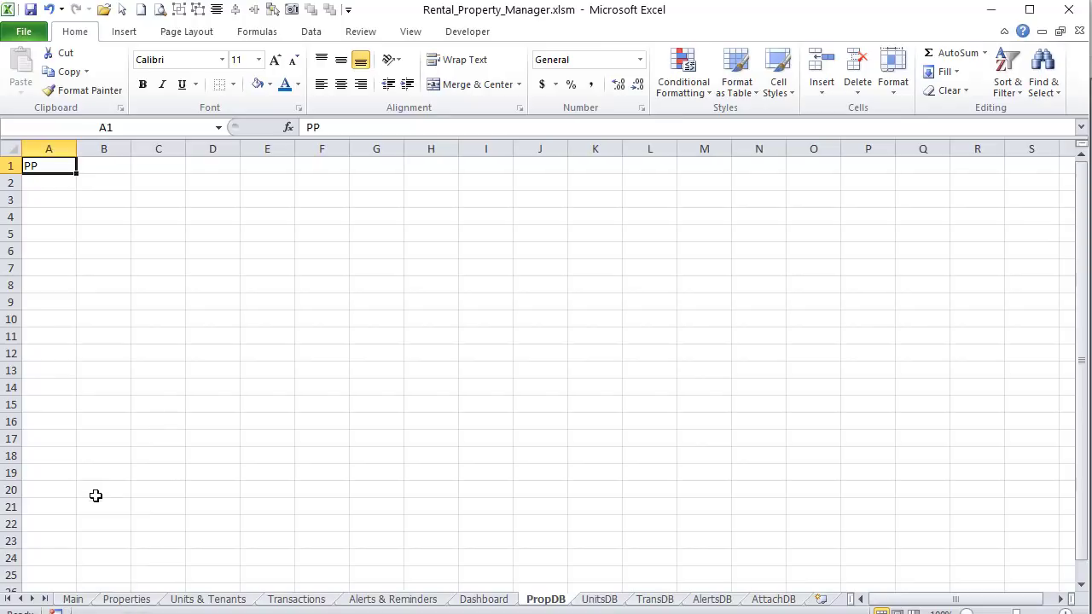
pyautogui.click(33, 240)
pyautogui.click(47, 149)
pyautogui.click(44, 169)
# Step: Capture a screenshot of the Properties & Buildings form on the Properties sheet, including its attachments list and buttons
pyautogui.click(136, 599)
pyautogui.click(273, 512)
pyautogui.click(646, 248)
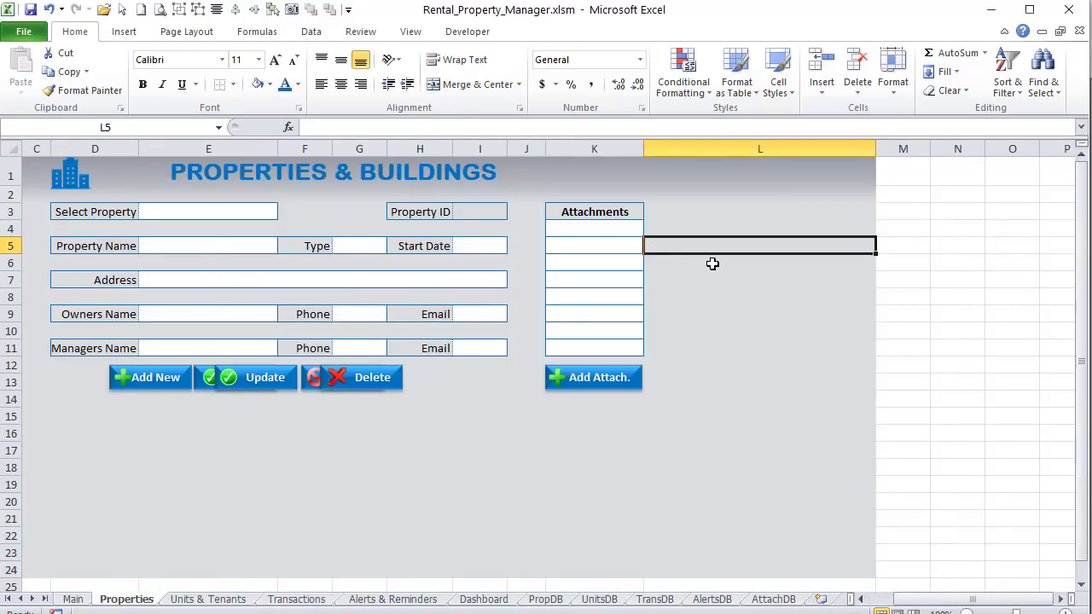
pyautogui.click(880, 344)
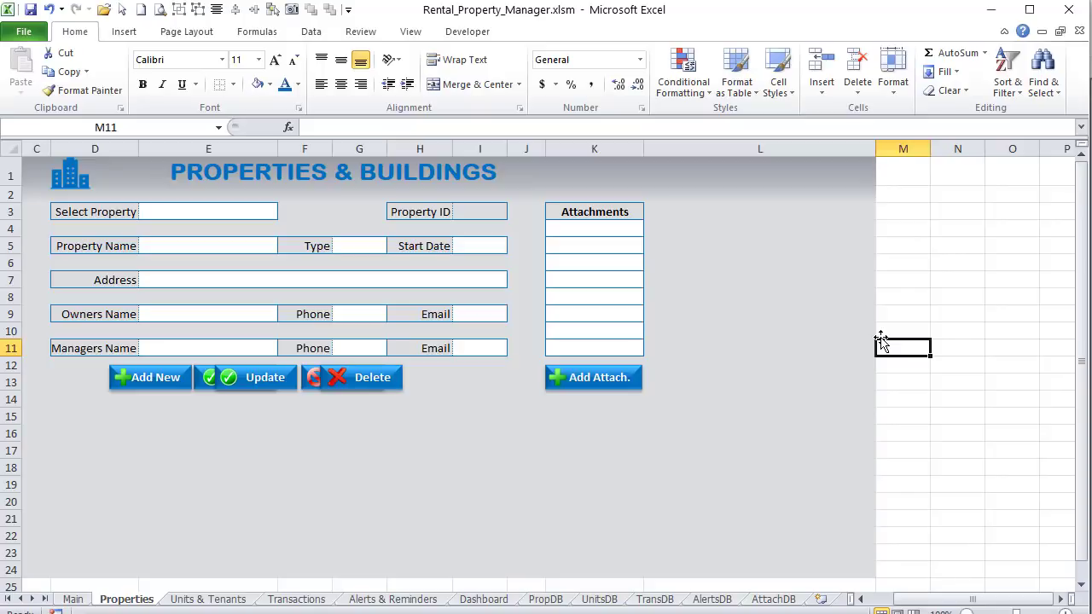
pyautogui.press('Print')
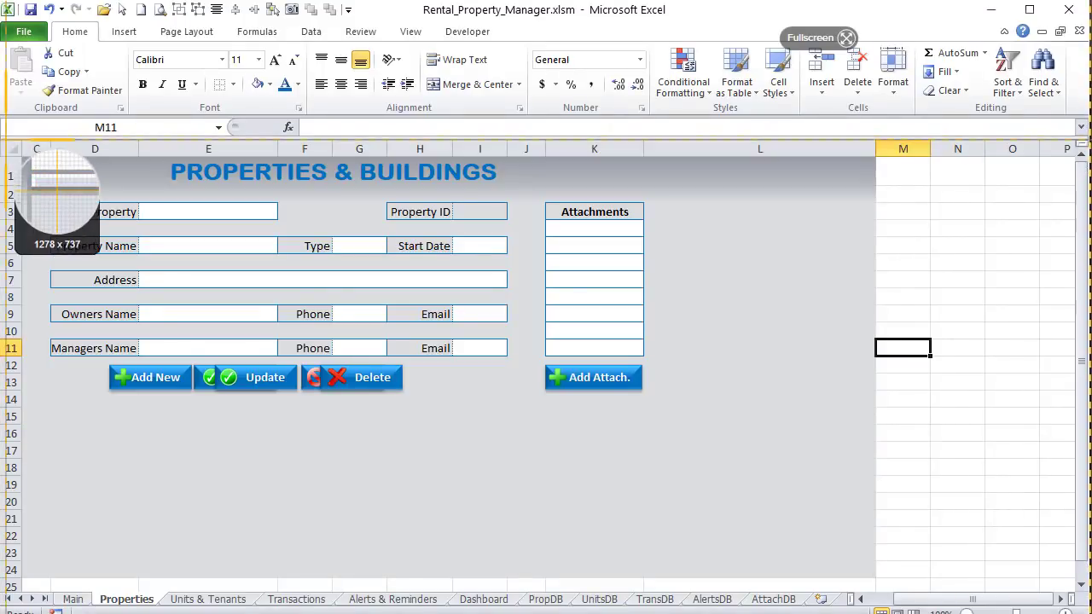
pyautogui.moveTo(2, 140); pyautogui.dragTo(748, 434)
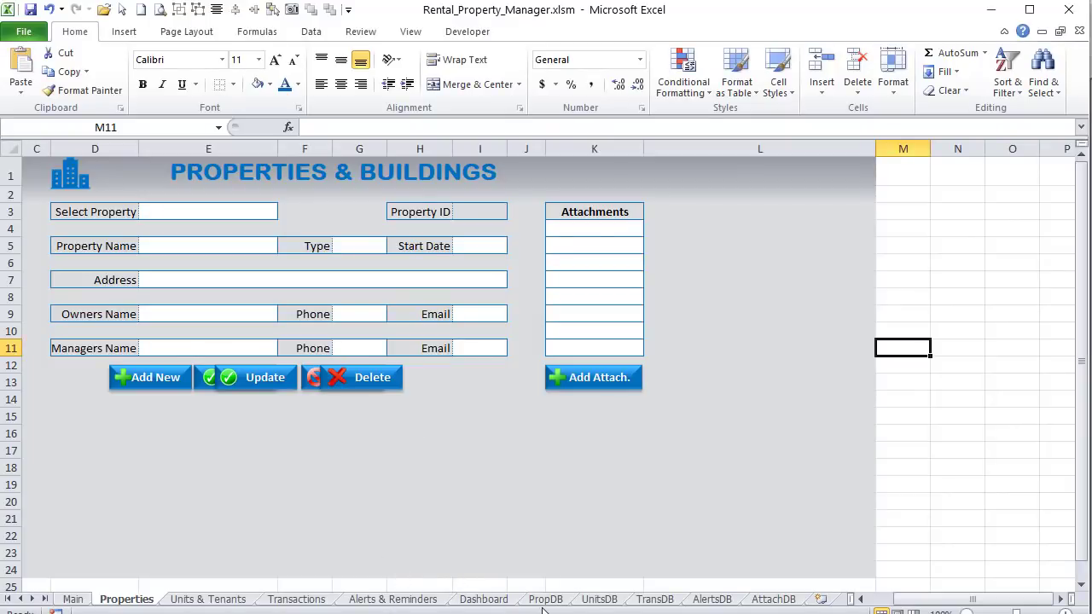
# Step: Paste the form screenshot into the PropDB sheet and place it starting at about B8
pyautogui.click(546, 600)
pyautogui.click(393, 402)
pyautogui.hotkey('ctrl', 'v')
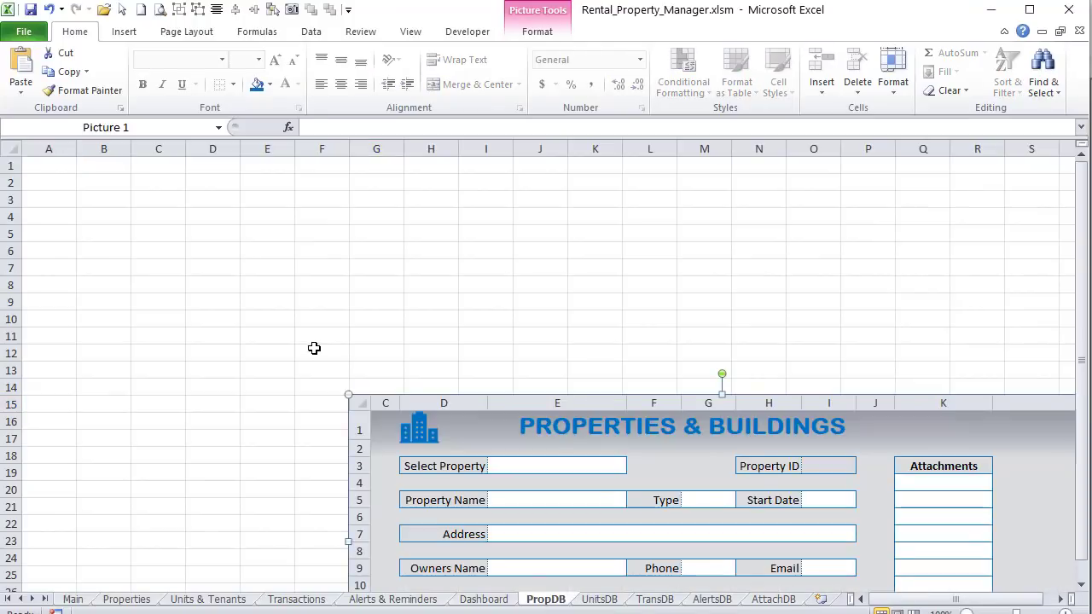
pyautogui.moveTo(411, 451); pyautogui.dragTo(145, 330)
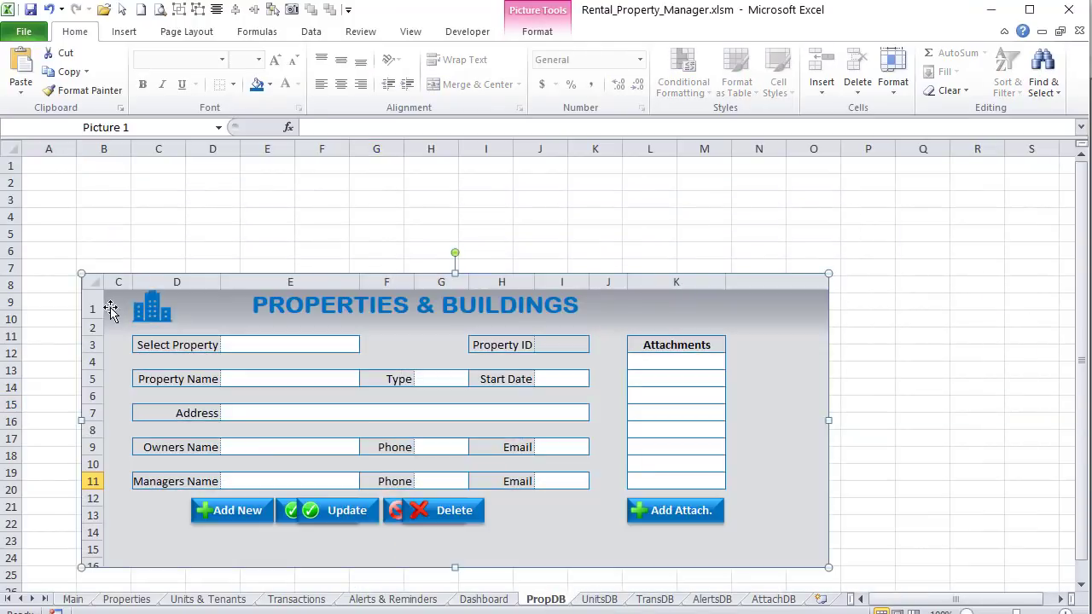
# Step: Enter the title "Properties Database" in A2 of the PropDB sheet
pyautogui.click(49, 170)
pyautogui.moveTo(61, 163); pyautogui.dragTo(487, 164)
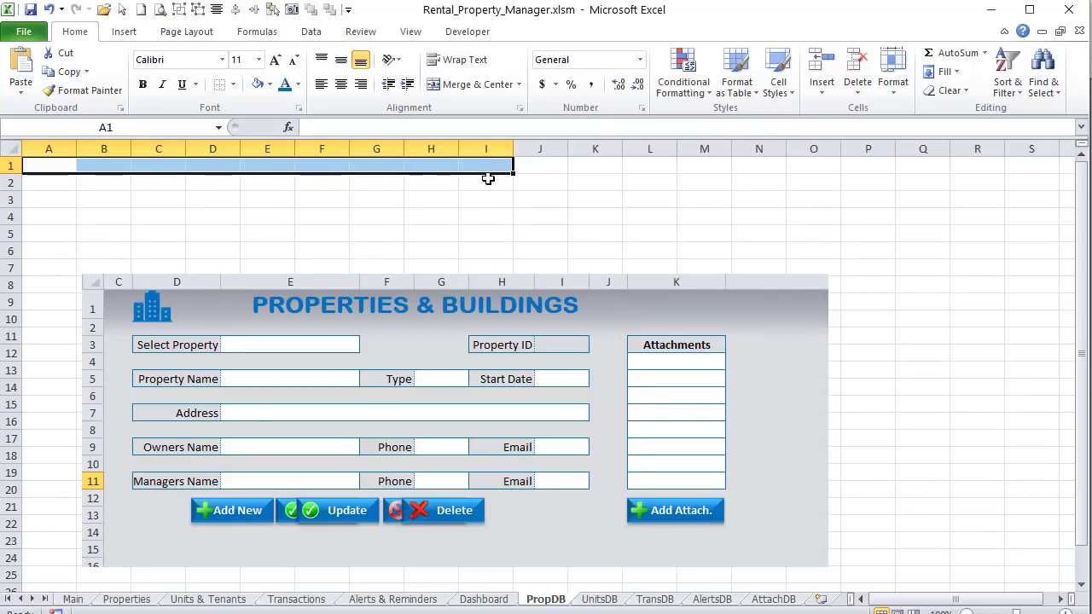
pyautogui.click(62, 181)
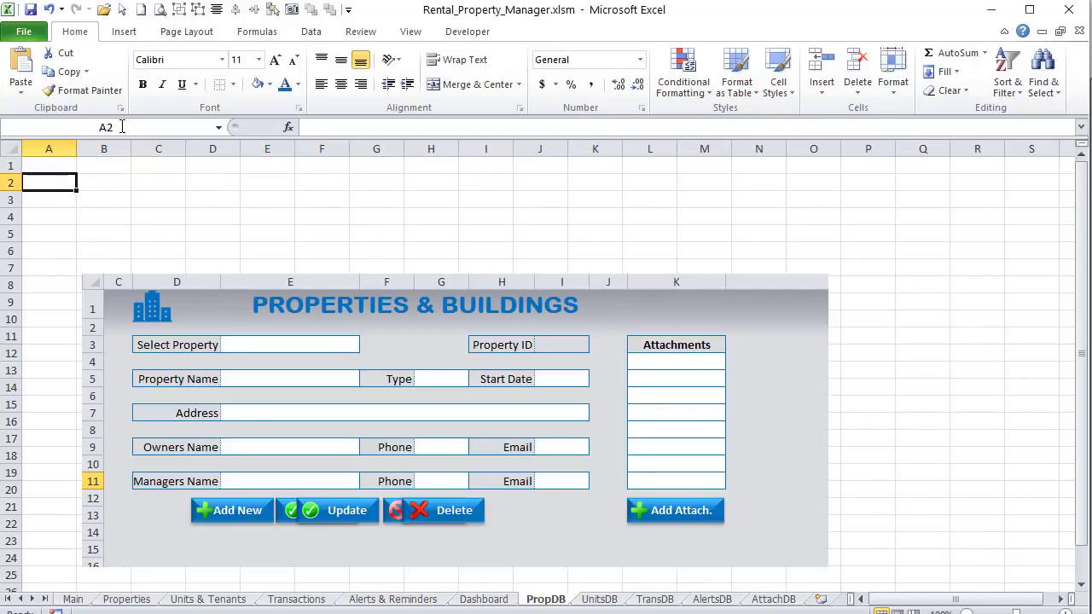
pyautogui.write('Properties Database')
pyautogui.press('Return')
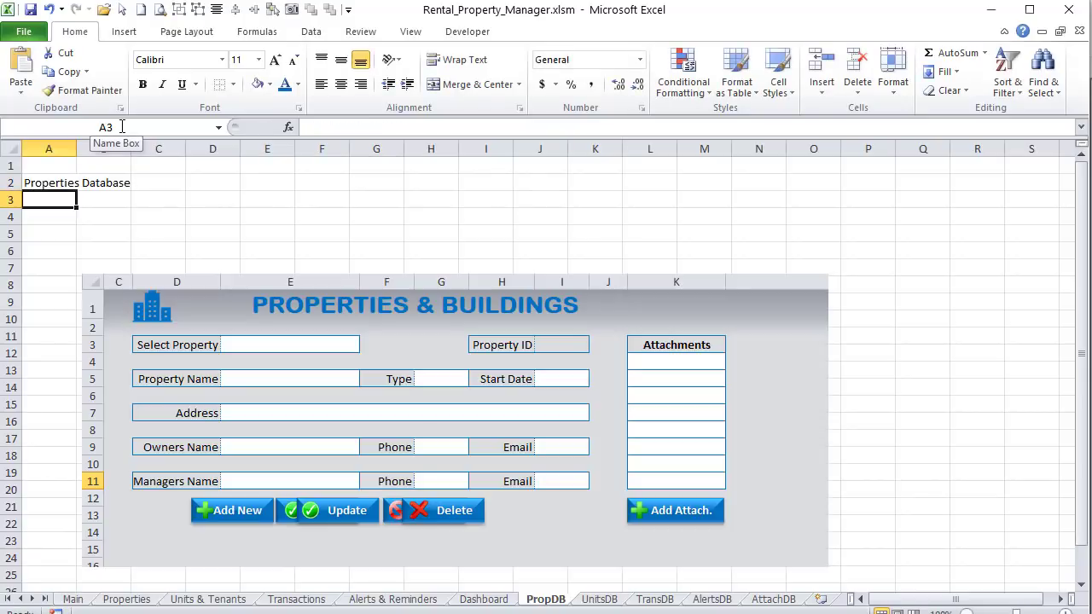
# Step: Enter the column headings "Prop ID" in A3 and "Name" in B3
pyautogui.write('P')
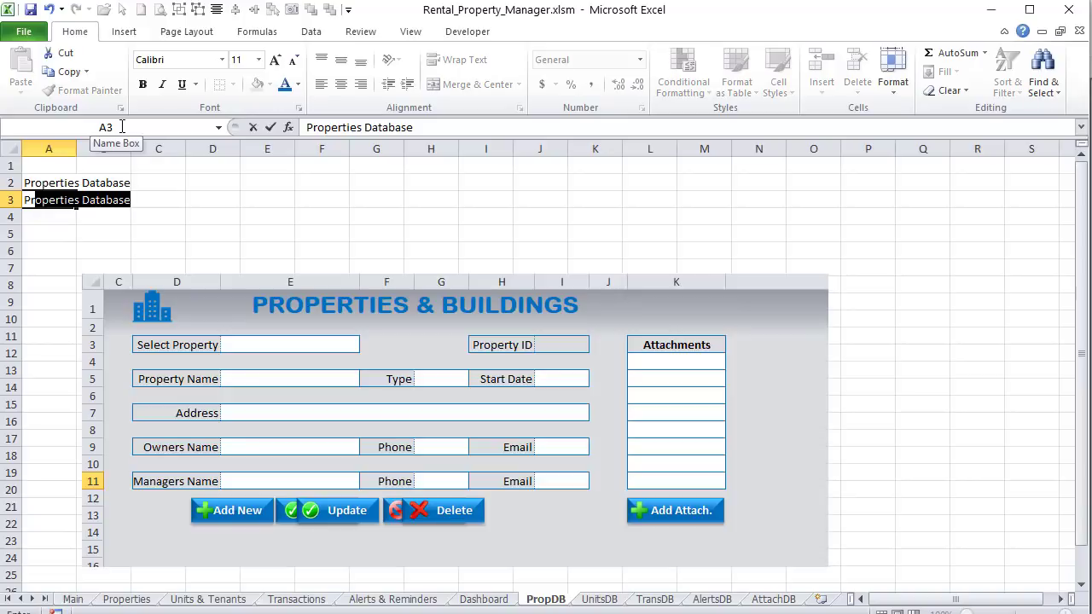
pyautogui.write('riop.')
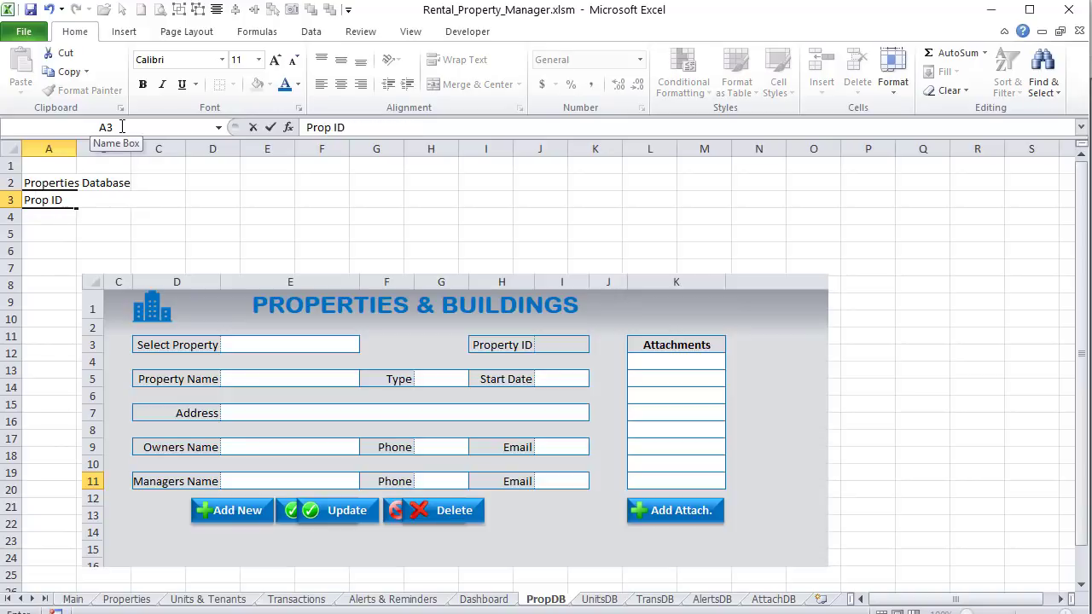
pyautogui.write('ID')
pyautogui.press('Tab')
pyautogui.write('Propert')
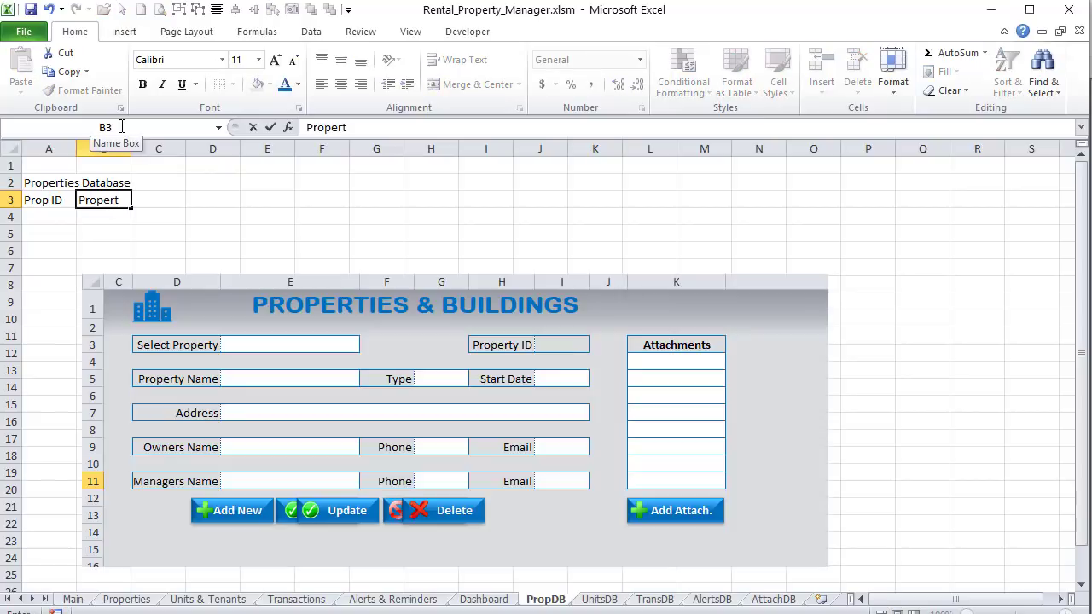
pyautogui.press('BackSpace')
pyautogui.press('BackSpace')
pyautogui.press('BackSpace')
pyautogui.press('BackSpace')
pyautogui.press('BackSpace')
pyautogui.press('BackSpace')
pyautogui.write('Name')
pyautogui.press('Tab')
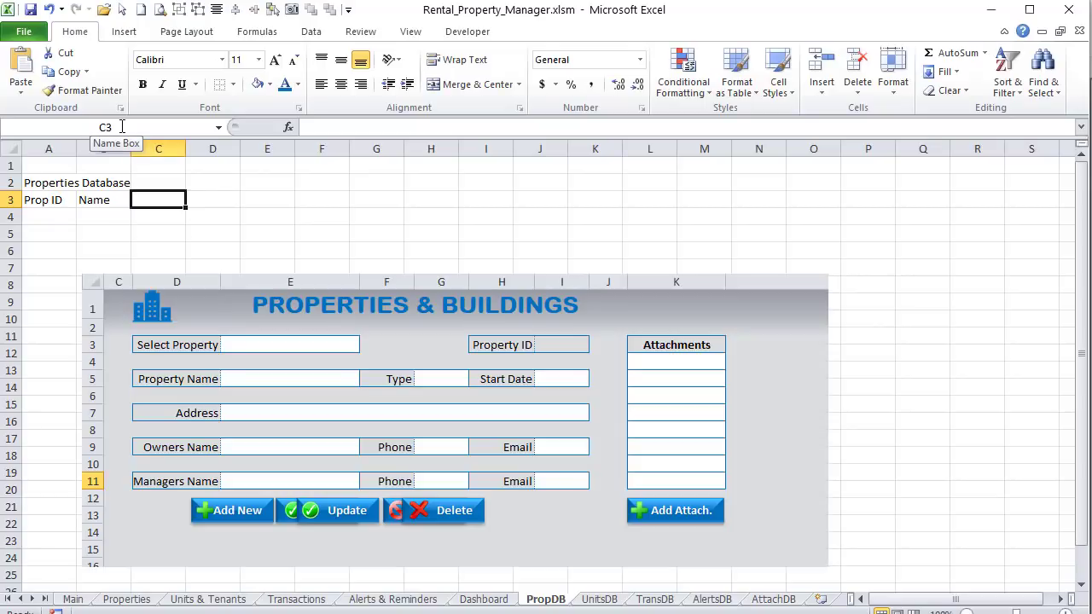
# Step: Enter the column headings "Type" in C3 and "Start Date" in D3
pyautogui.write('TRyl')
pyautogui.press('BackSpace')
pyautogui.press('BackSpace')
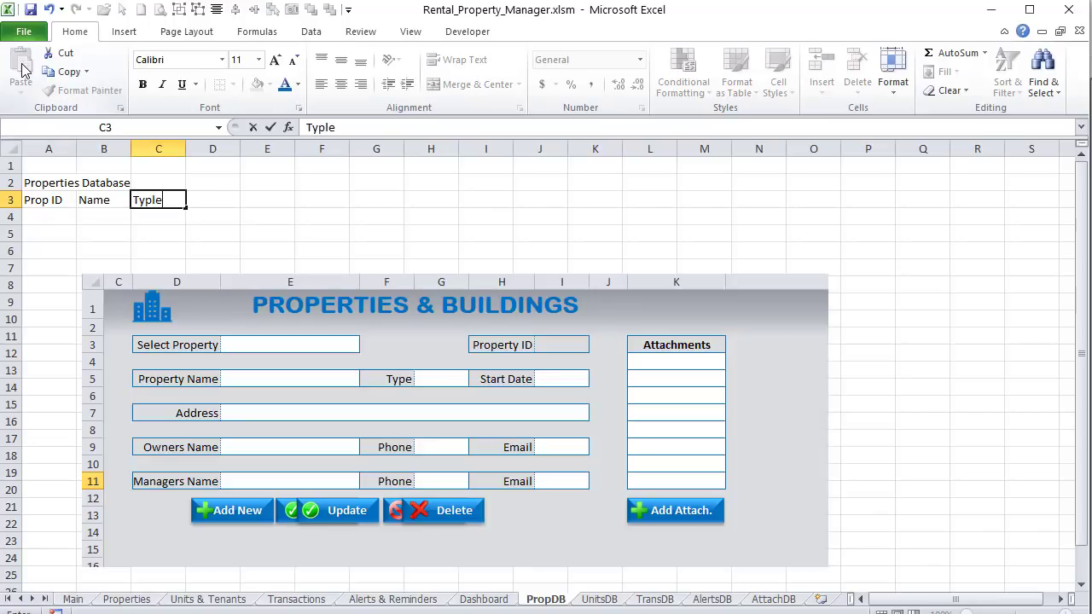
pyautogui.press('Tab')
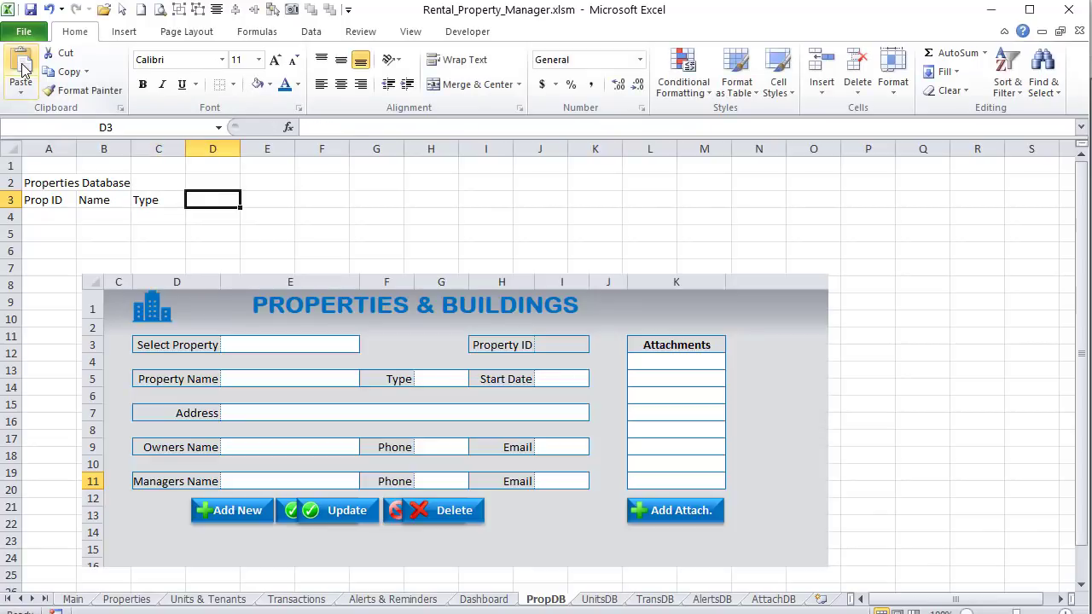
pyautogui.write('Start Date')
pyautogui.press('Tab')
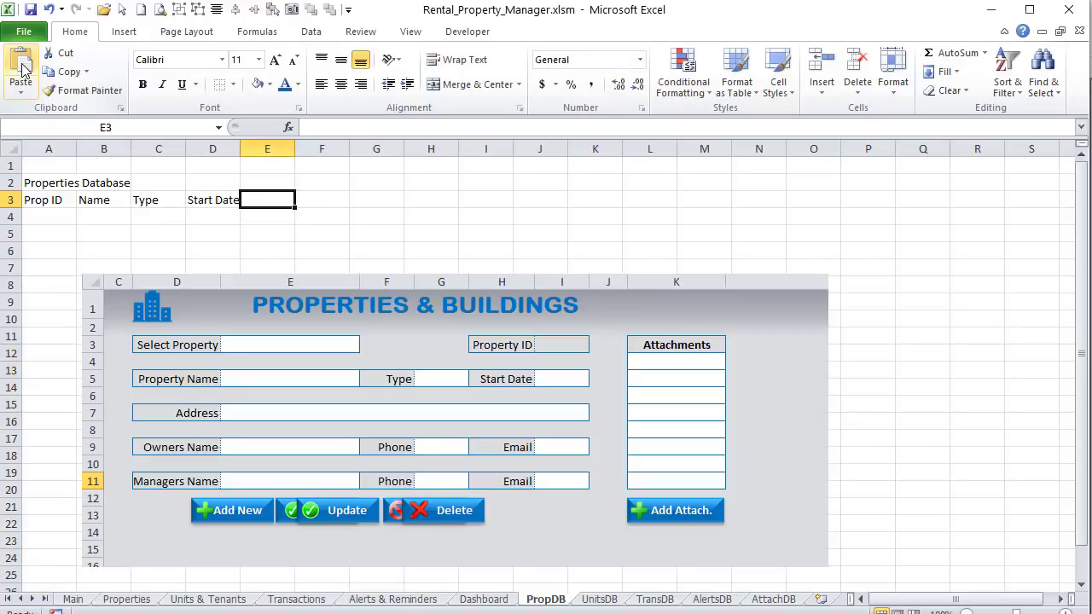
# Step: Enter the column headings "Address" in E3 and "Owner" in F3
pyautogui.write('Address')
pyautogui.press('Tab')
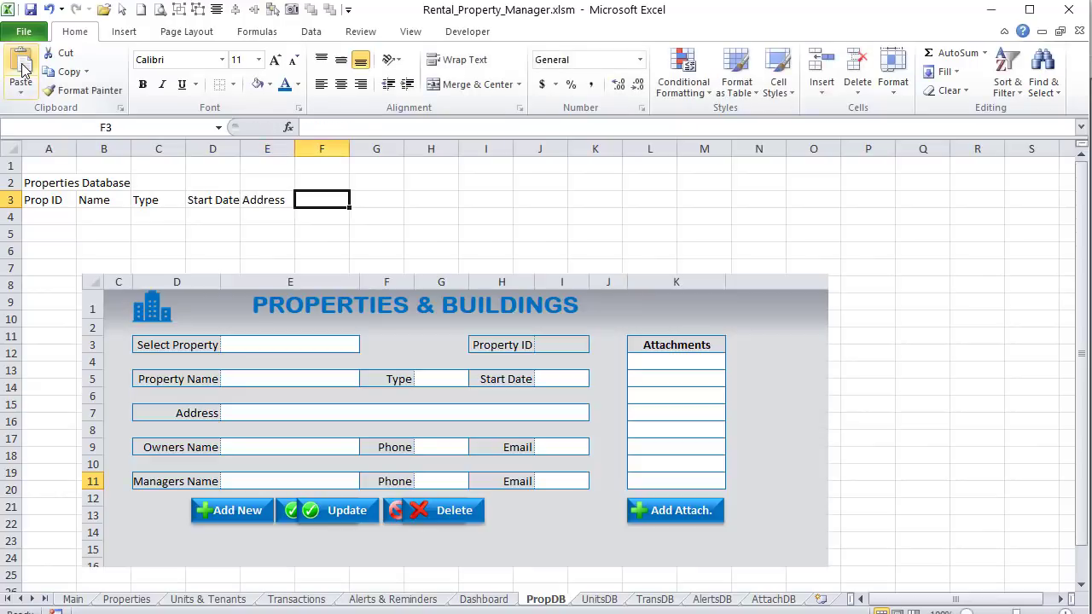
pyautogui.write('Owner')
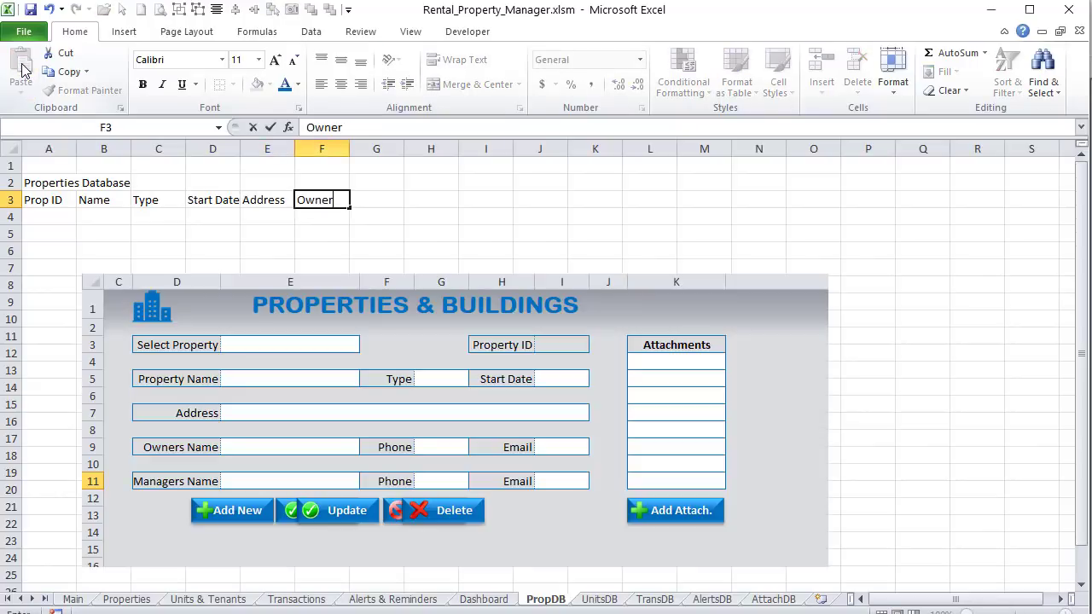
pyautogui.press('Tab')
# Step: Enter the owner contact headings "Own. Phone" in G3 and "Own. Email" in H3
pyautogui.write('Ph')
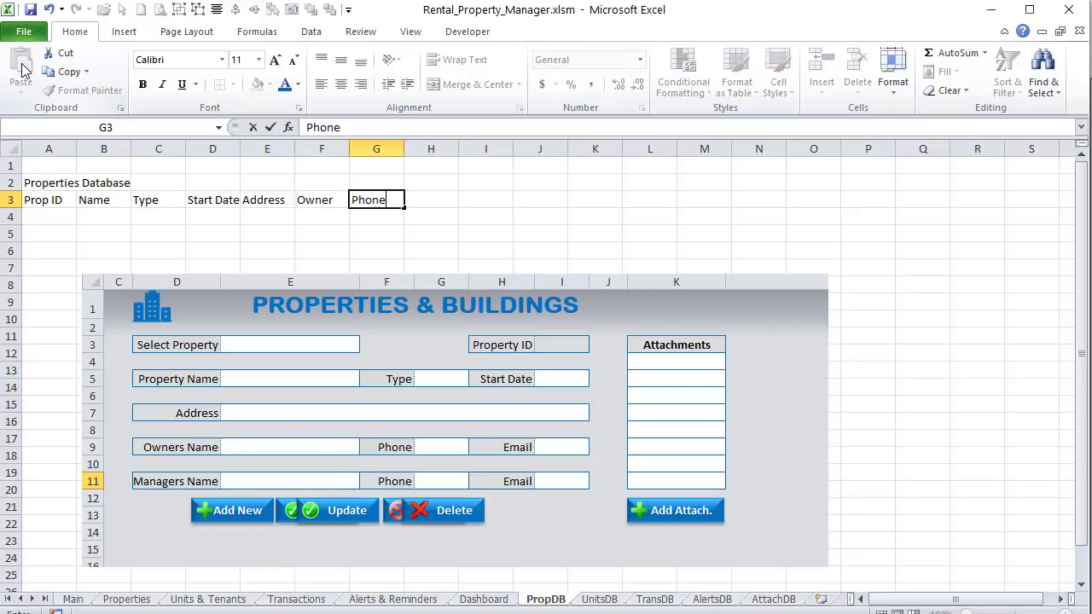
pyautogui.write('Own. Phone')
pyautogui.press('Tab')
pyautogui.write('Ownb Email')
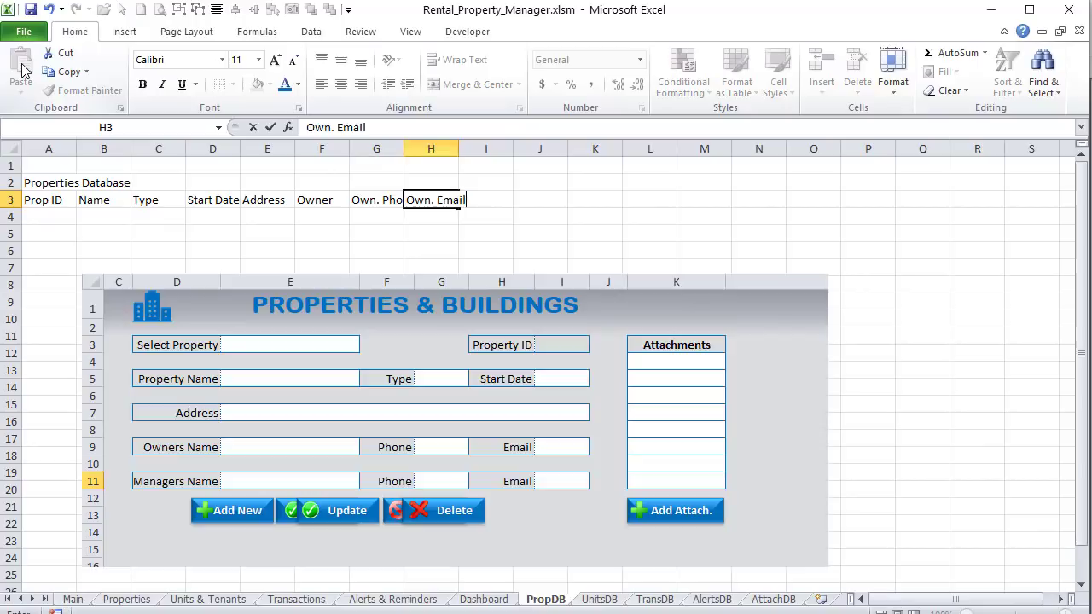
pyautogui.press('Tab')
# Step: Enter the manager headings "Manager" in I3, "Mgr. Phone" in J3 and "Mgr. Email" in K3
pyautogui.write('Mg')
pyautogui.write('anager')
pyautogui.press('Tab')
pyautogui.write('M')
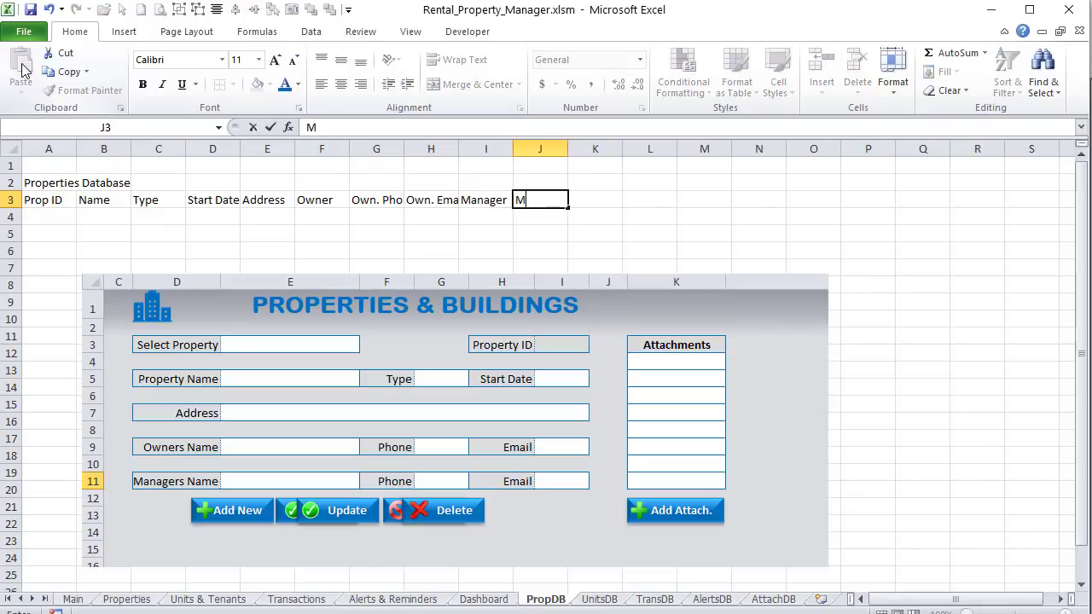
pyautogui.write('gr. Phone')
pyautogui.press('Tab')
pyautogui.write('Mgr')
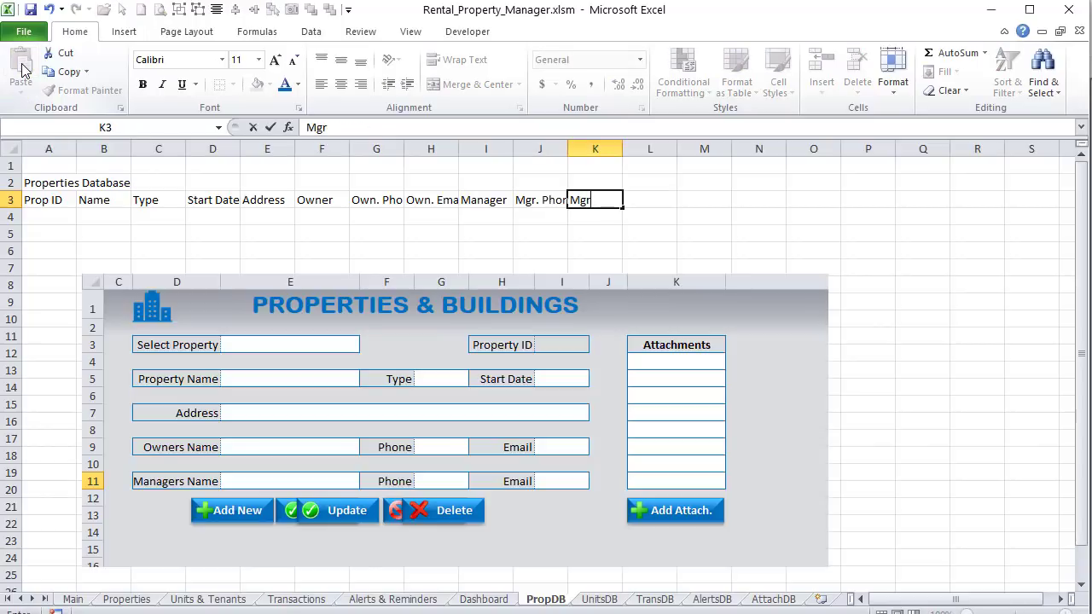
pyautogui.write('. Email')
pyautogui.press('Return')
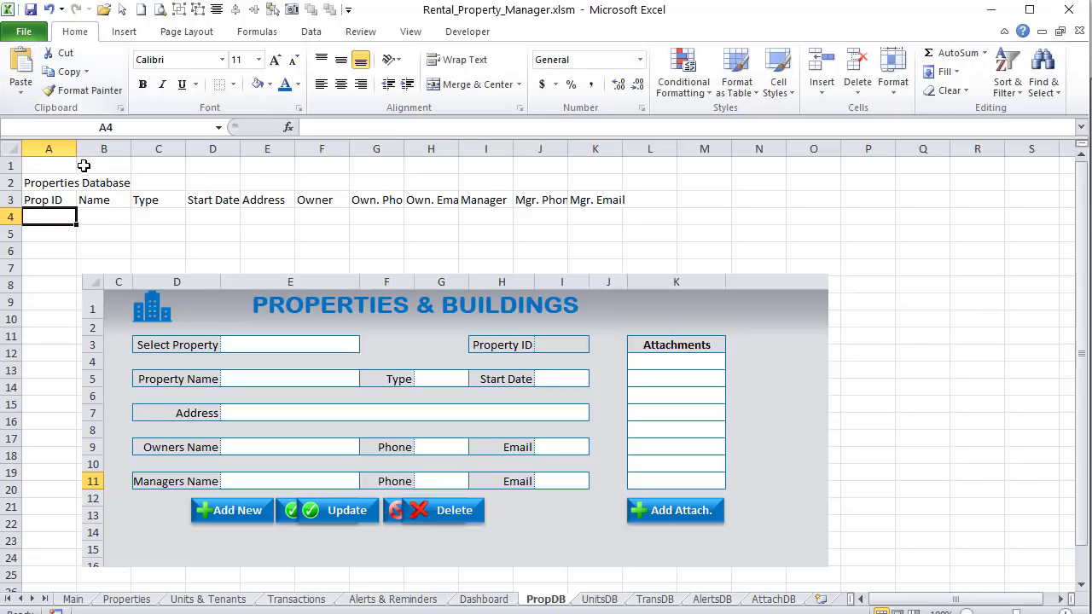
pyautogui.click(101, 198)
pyautogui.click(175, 201)
pyautogui.click(232, 201)
pyautogui.click(261, 200)
pyautogui.click(324, 203)
pyautogui.click(366, 199)
pyautogui.click(431, 200)
# Step: Center the headings in A3:K3 and autofit columns A through L to their contents
pyautogui.moveTo(623, 202); pyautogui.dragTo(32, 198)
pyautogui.click(341, 83)
pyautogui.moveTo(43, 148); pyautogui.dragTo(656, 149)
pyautogui.doubleClick(567, 149)
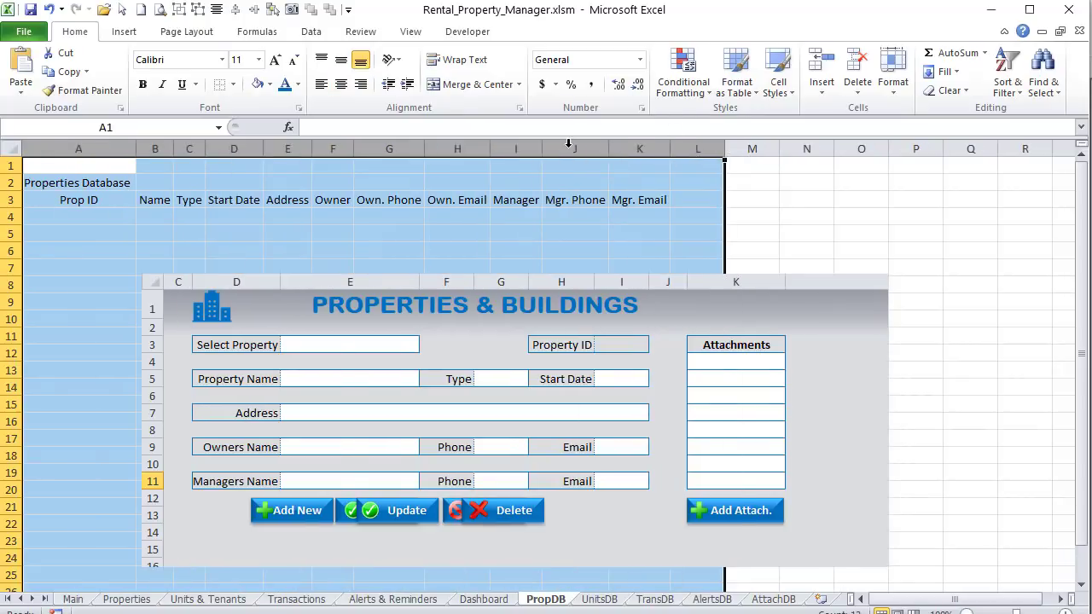
pyautogui.click(646, 185)
# Step: Merge and center the "Properties Database" title across A2:K2
pyautogui.click(46, 184)
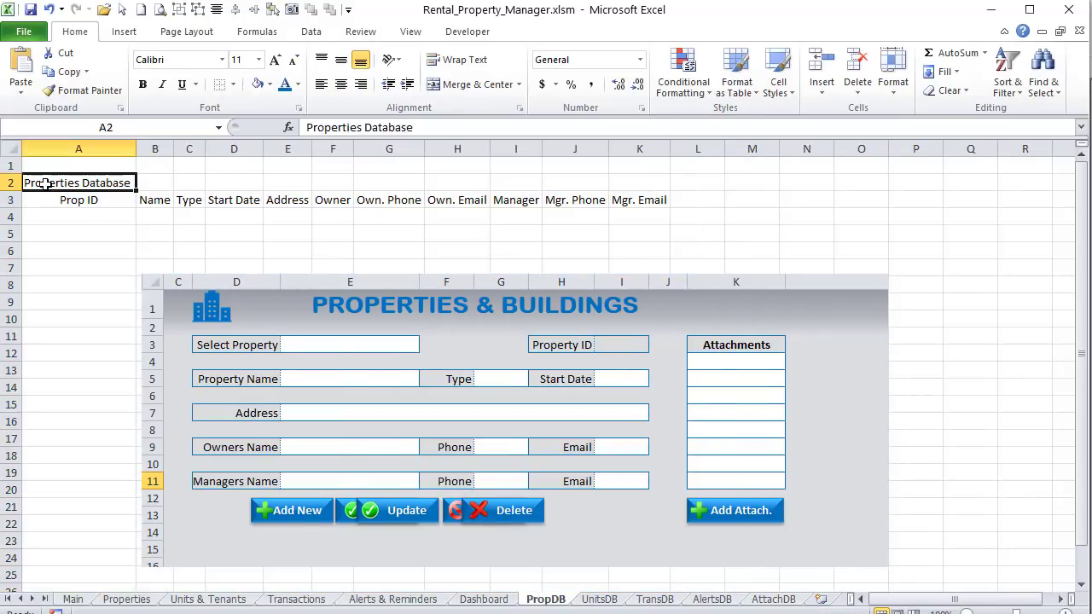
pyautogui.moveTo(46, 184); pyautogui.dragTo(653, 183)
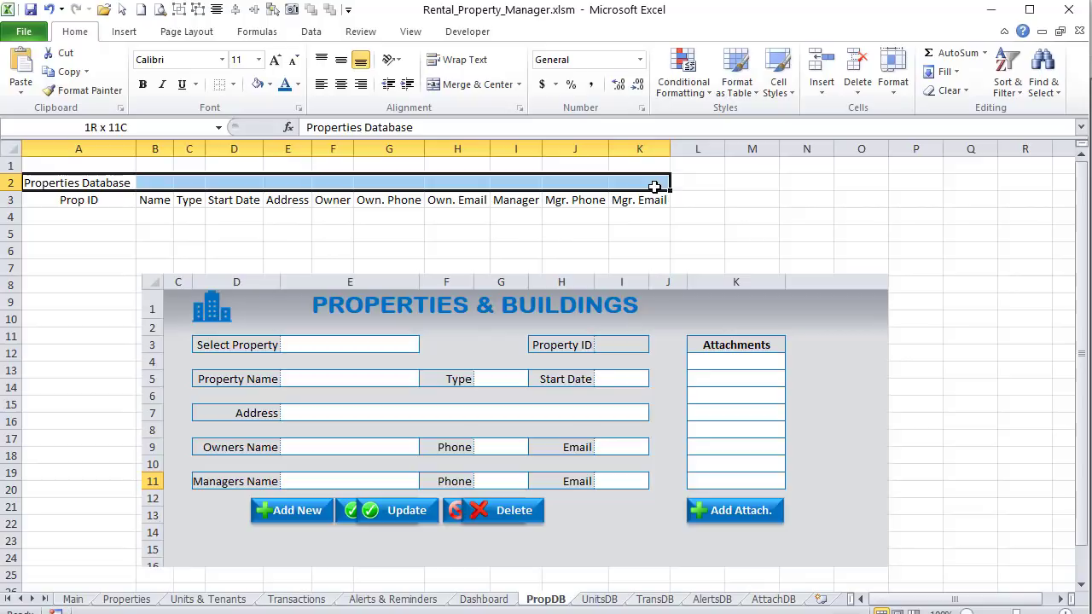
pyautogui.click(480, 87)
# Step: Fill cells A1:K1 with light gray
pyautogui.moveTo(50, 168); pyautogui.dragTo(648, 169)
pyautogui.click(269, 84)
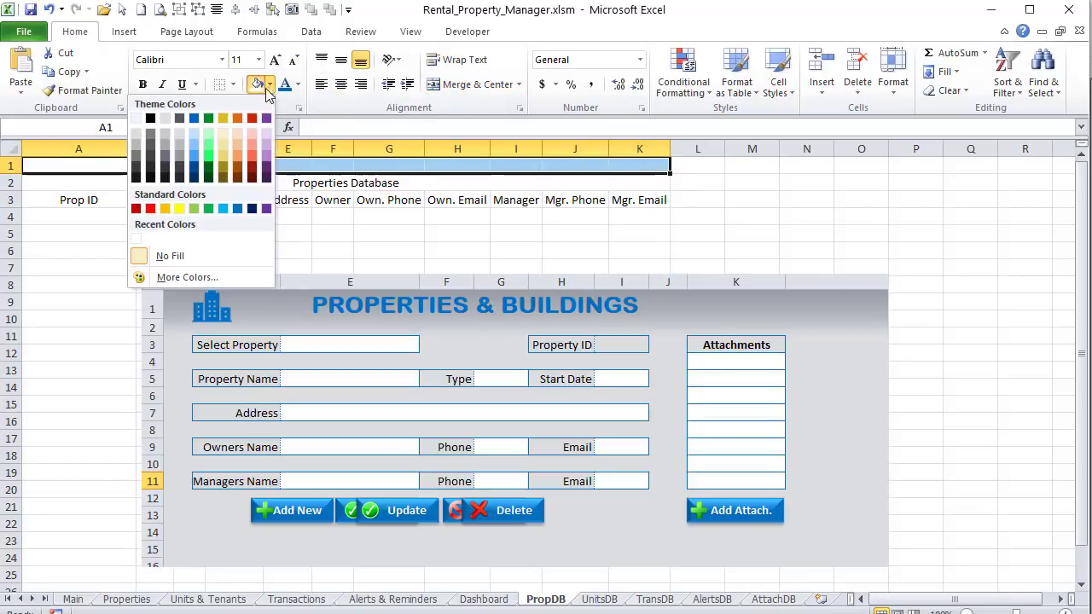
pyautogui.click(139, 139)
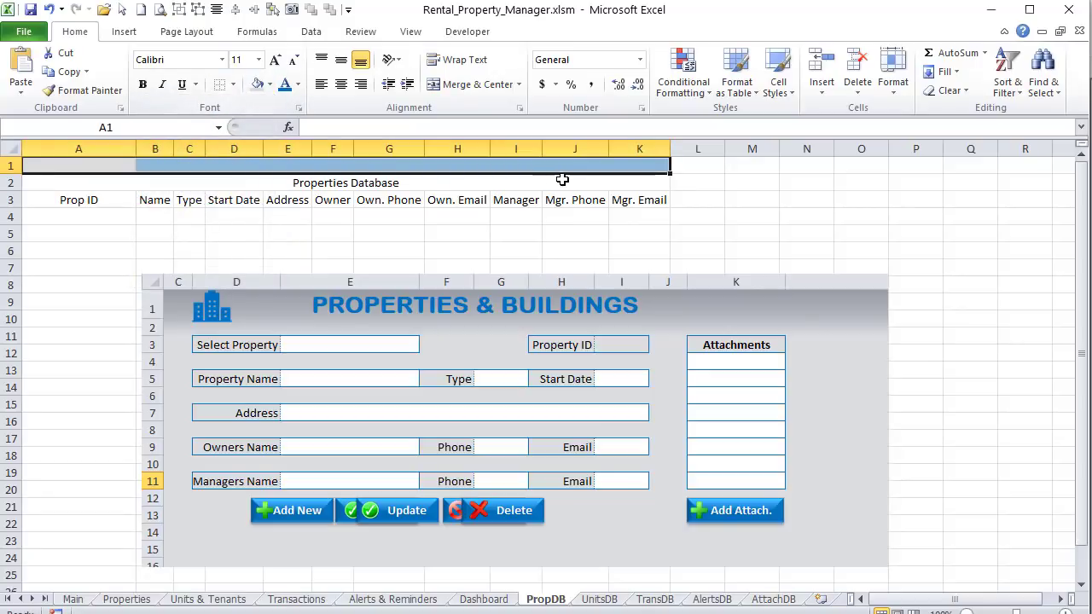
# Step: Apply all borders to A1:K3 and move the form picture up so it starts at about A6
pyautogui.moveTo(634, 201); pyautogui.dragTo(214, 151)
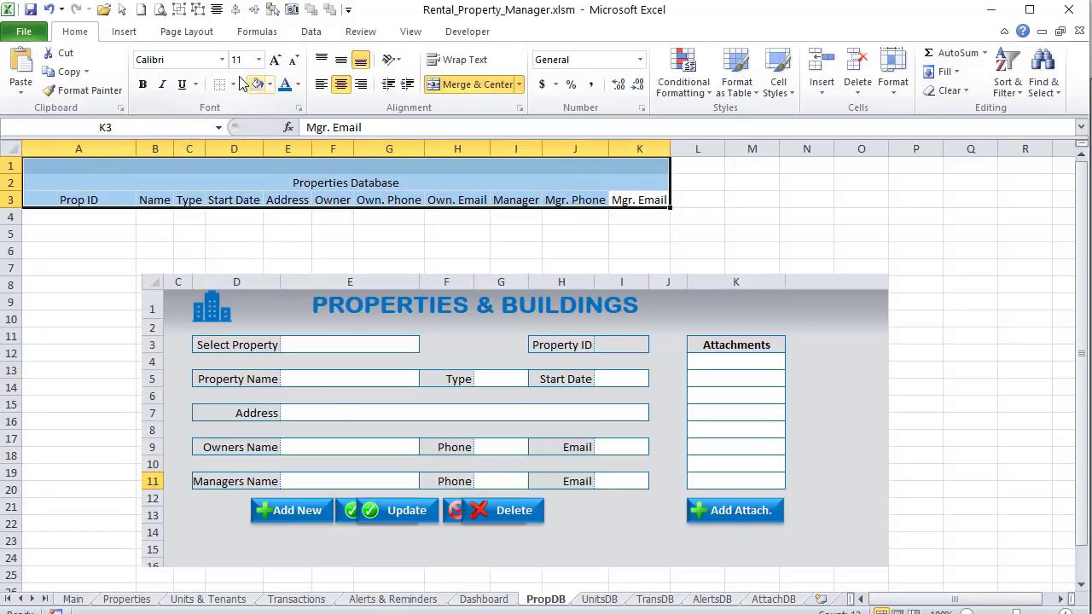
pyautogui.click(232, 85)
pyautogui.click(143, 218)
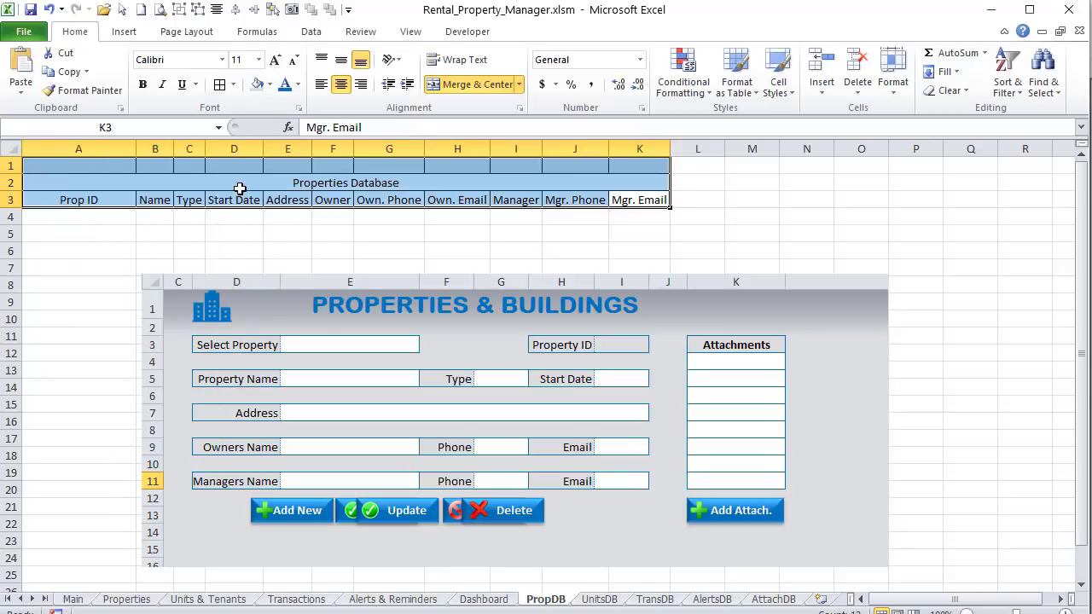
pyautogui.click(67, 177)
pyautogui.moveTo(151, 295); pyautogui.dragTo(63, 274)
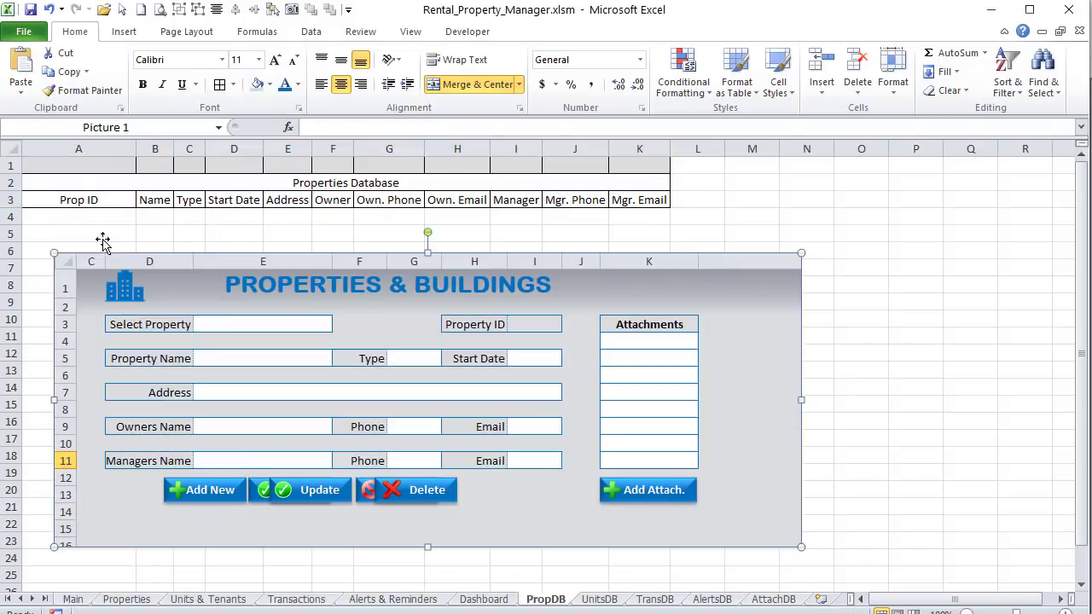
# Step: Enter the Property ID form cell reference "I3" in A1 and center cells A1:K1
pyautogui.click(81, 168)
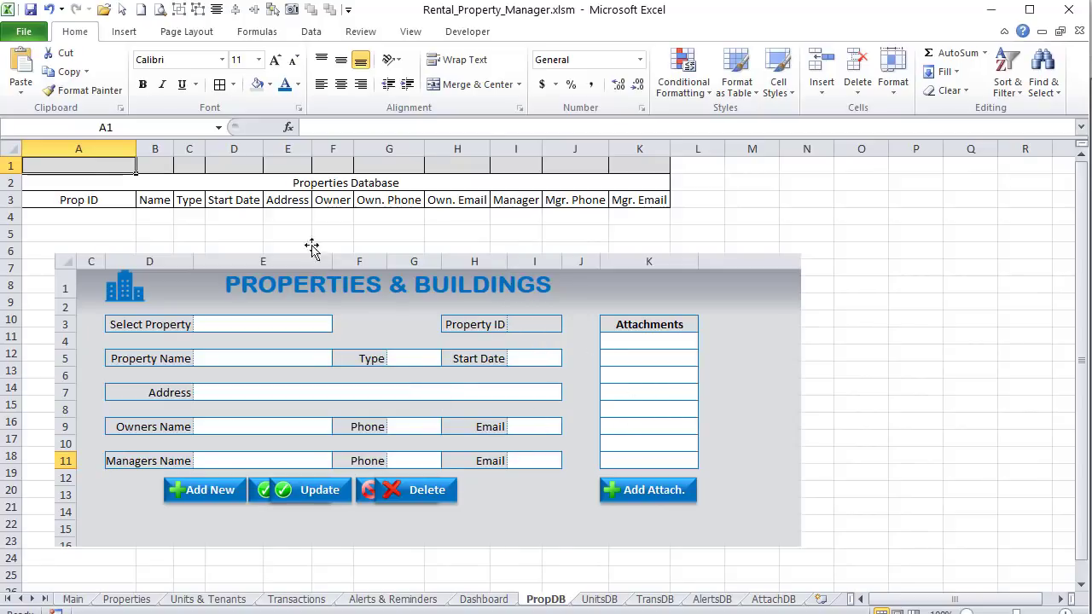
pyautogui.write('I3')
pyautogui.press('Tab')
pyautogui.moveTo(34, 165); pyautogui.dragTo(639, 167)
pyautogui.click(340, 84)
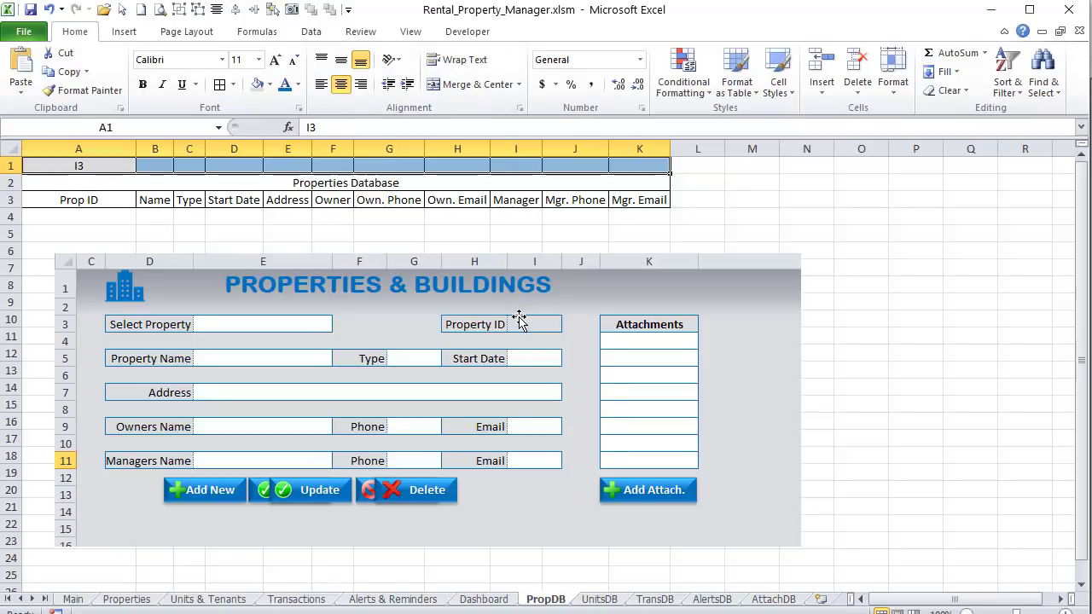
# Step: Nudge the form picture slightly, and enter the form cell references "E5" in B1 for Name and "G5" in C1 for Type
pyautogui.moveTo(518, 312); pyautogui.dragTo(507, 309)
pyautogui.click(167, 166)
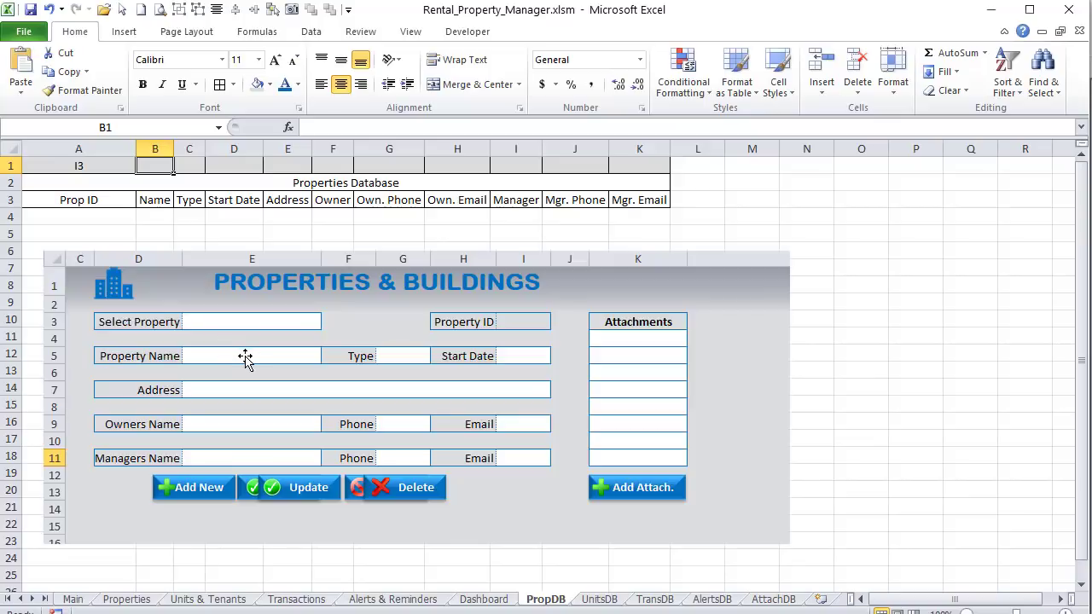
pyautogui.write('E')
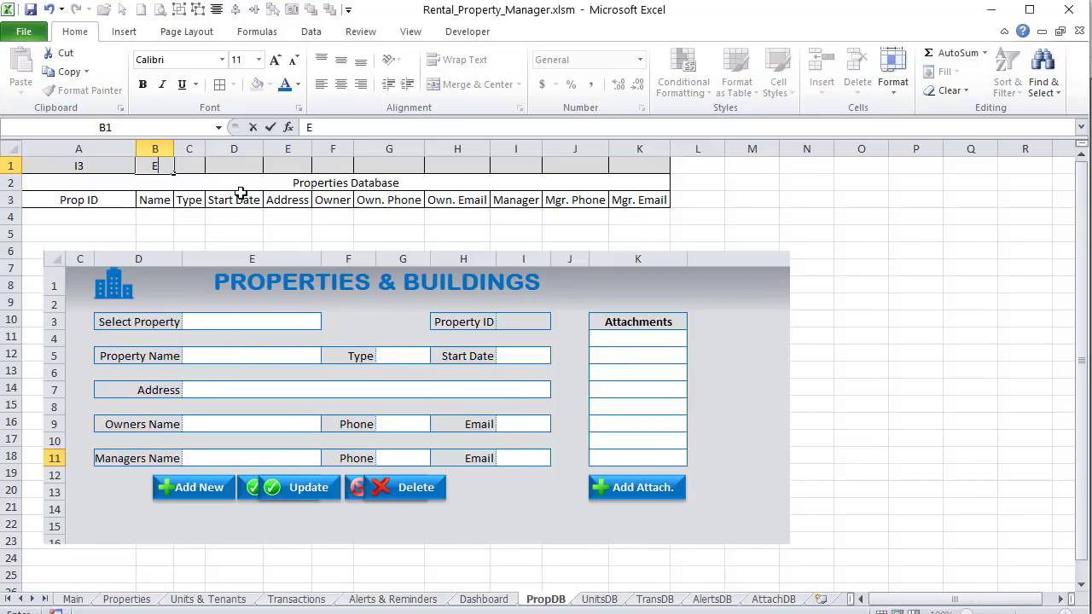
pyautogui.write('5')
pyautogui.press('Tab')
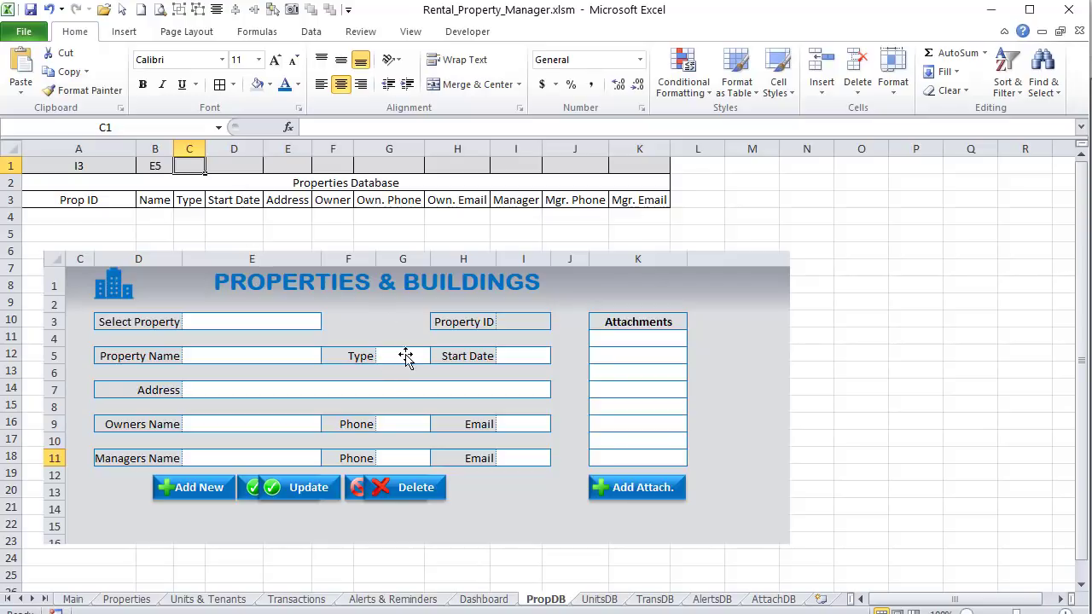
pyautogui.write('G')
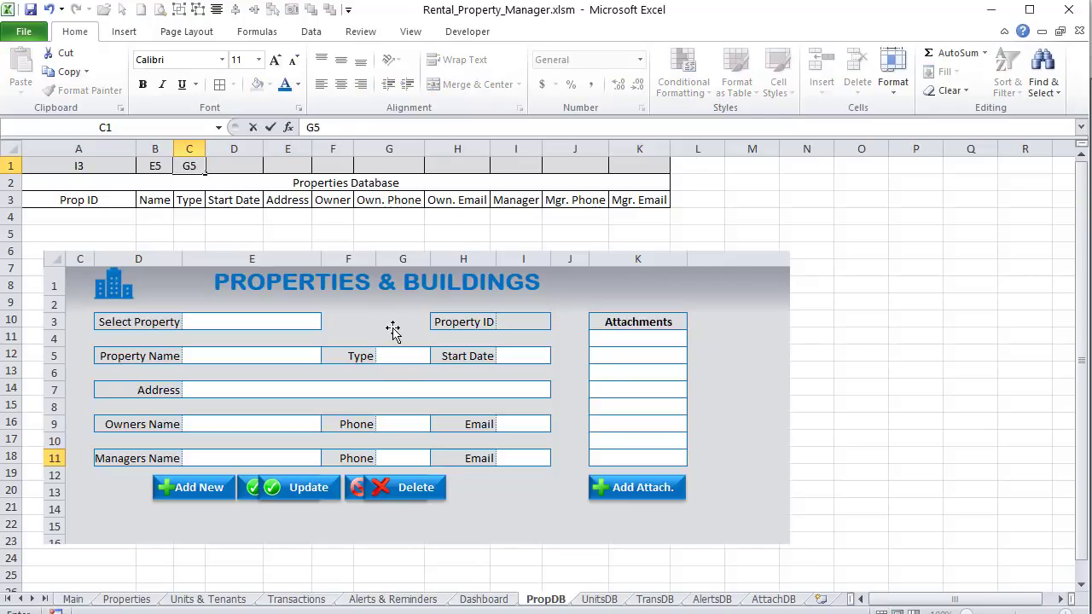
pyautogui.write('5')
pyautogui.press('Tab')
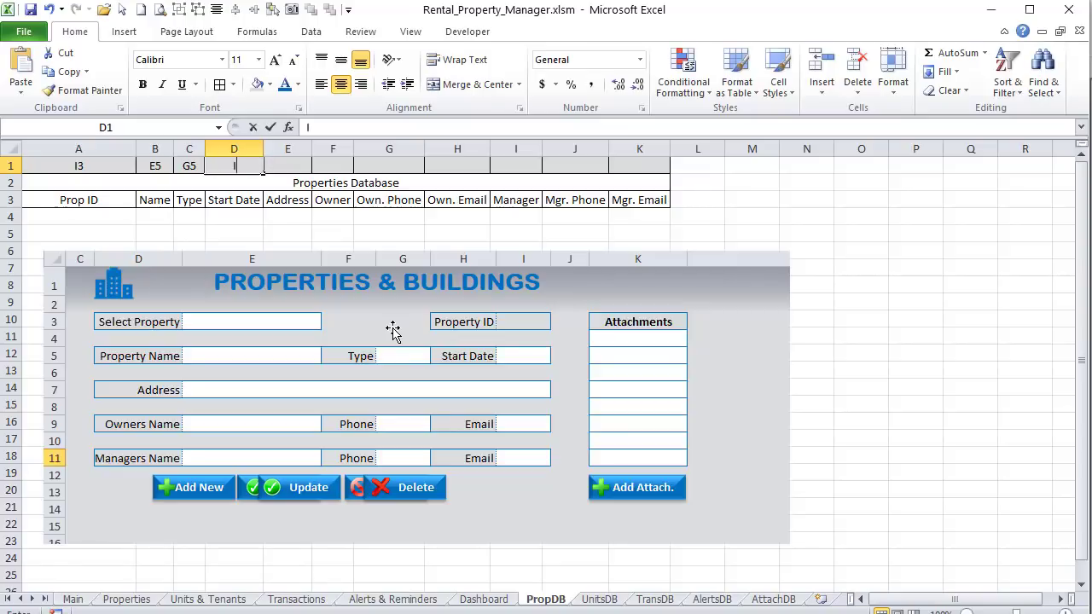
# Step: Enter the form cell references "I5" in D1 above Start Date and "E5" in E1 above Address
pyautogui.write('I5')
pyautogui.press('Tab')
pyautogui.write('`')
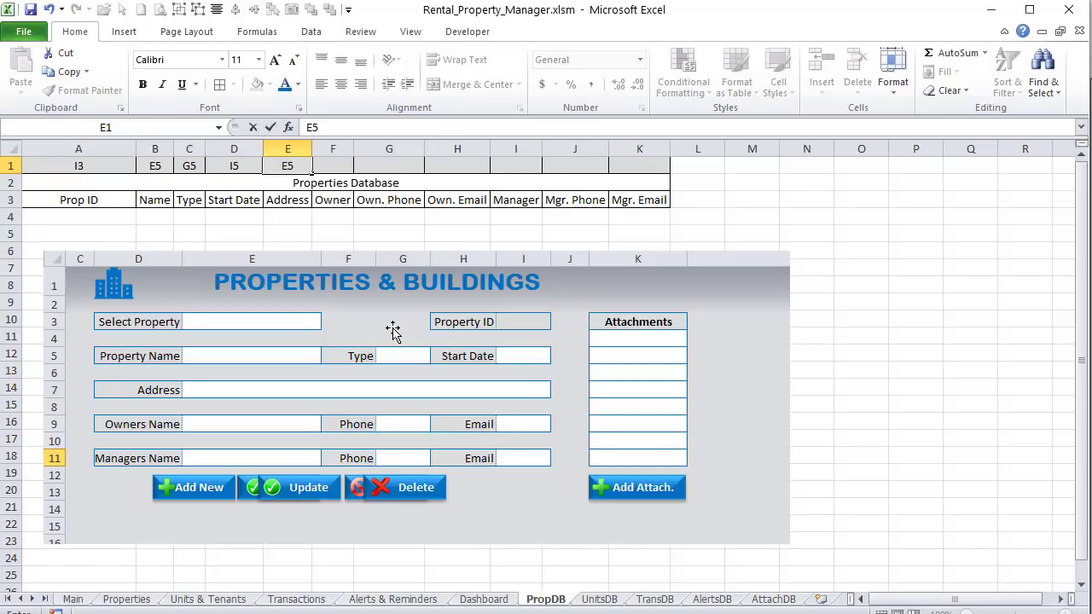
pyautogui.press('Tab')
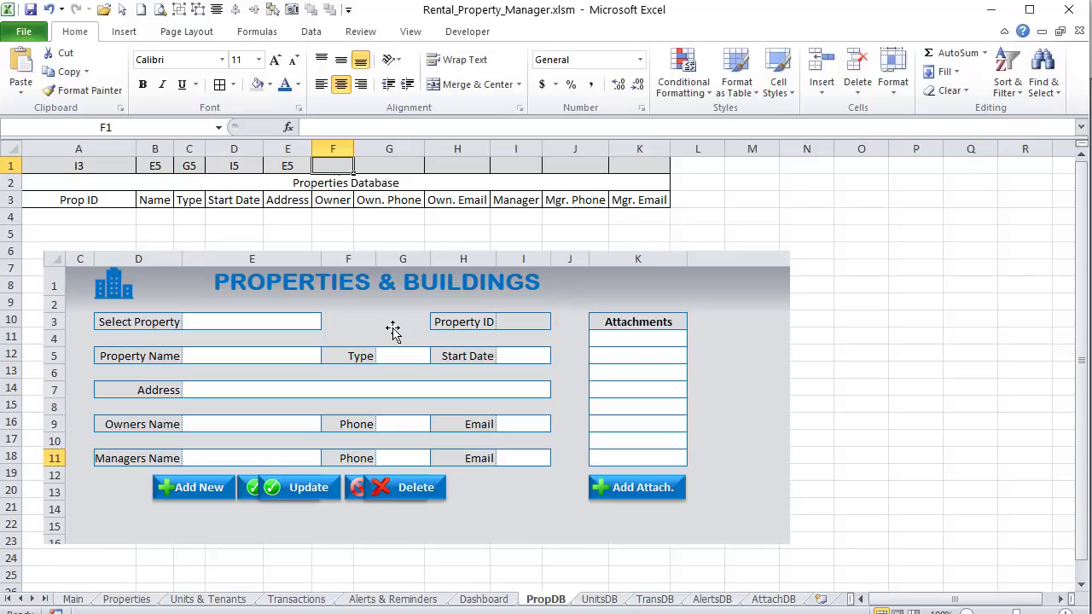
# Step: Enter the owner form cell references "E9" in F1, "G9" in G1 and "I9" in H1
pyautogui.write('E')
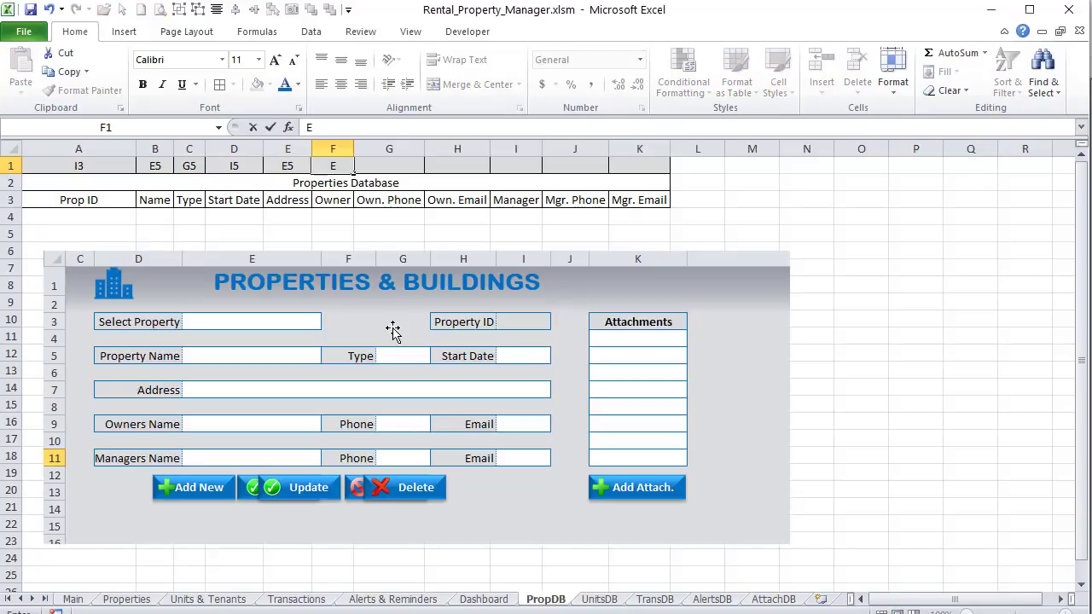
pyautogui.write('9')
pyautogui.press('Tab')
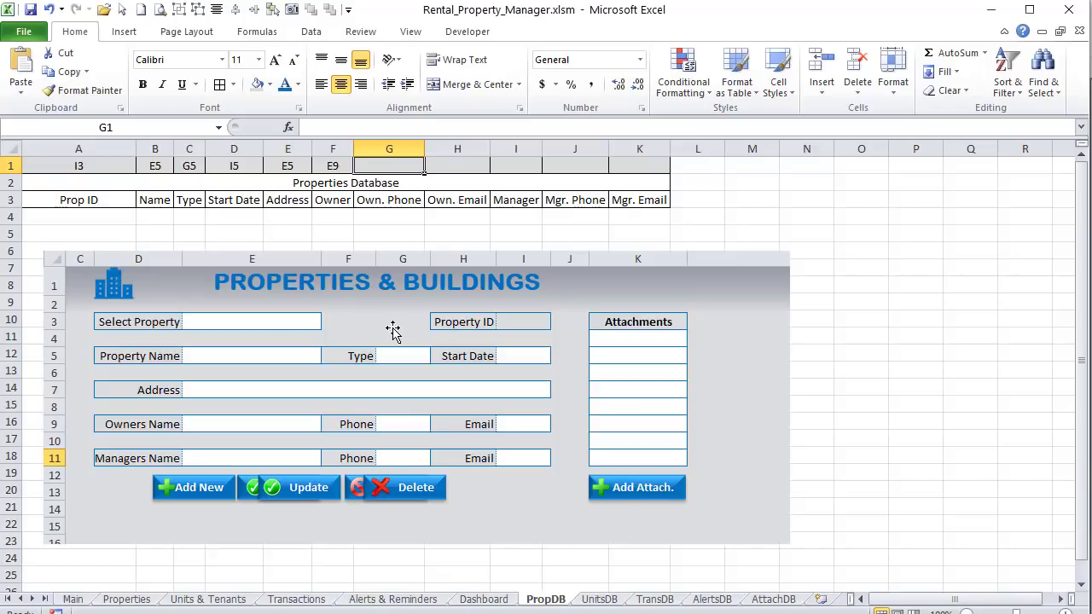
pyautogui.write('G9')
pyautogui.press('Tab')
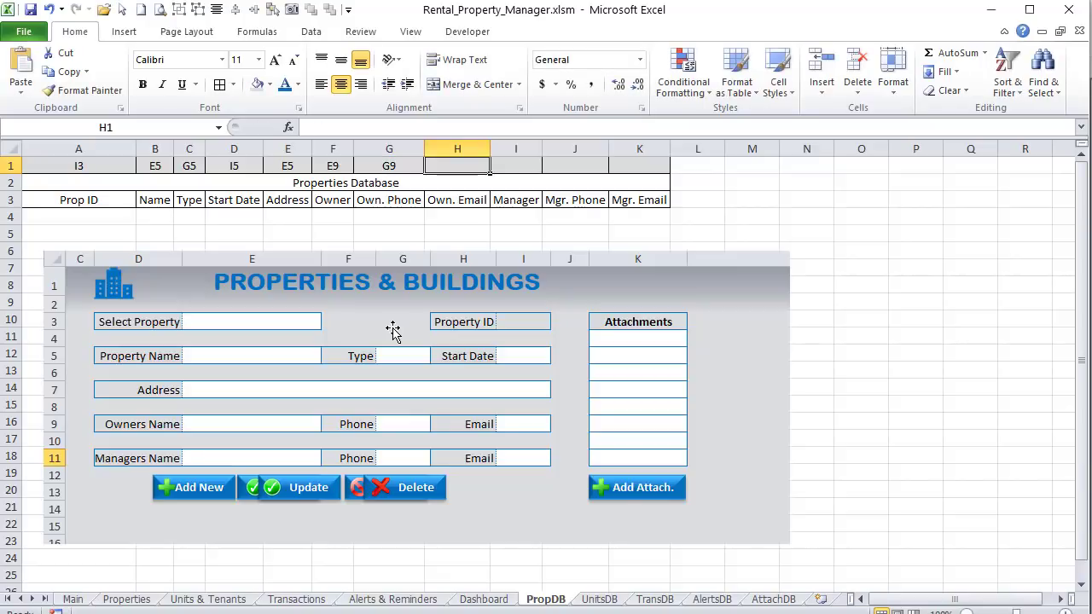
pyautogui.write('I9')
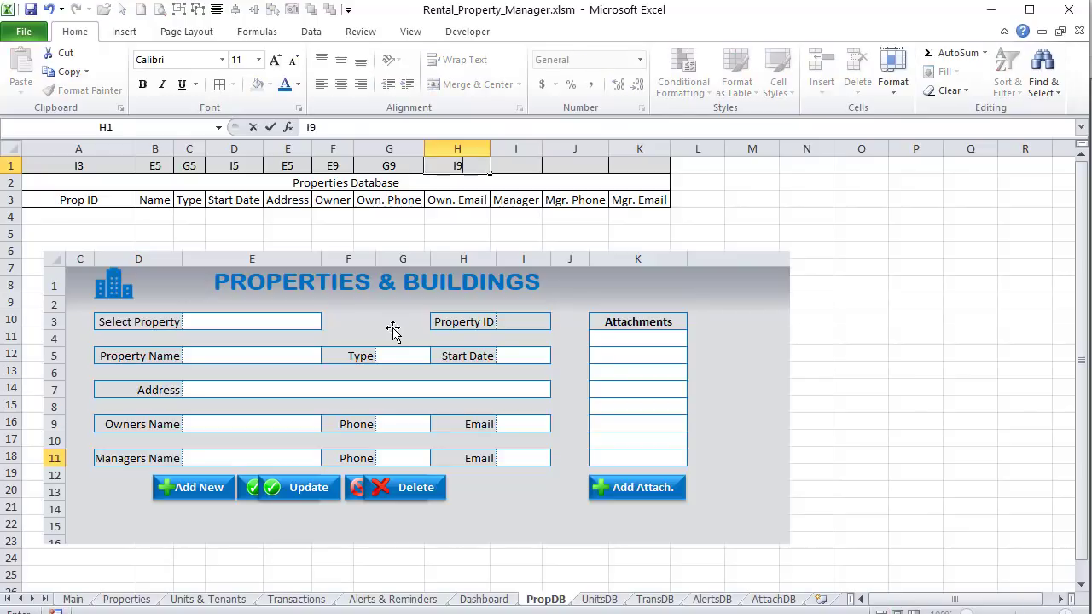
pyautogui.press('Tab')
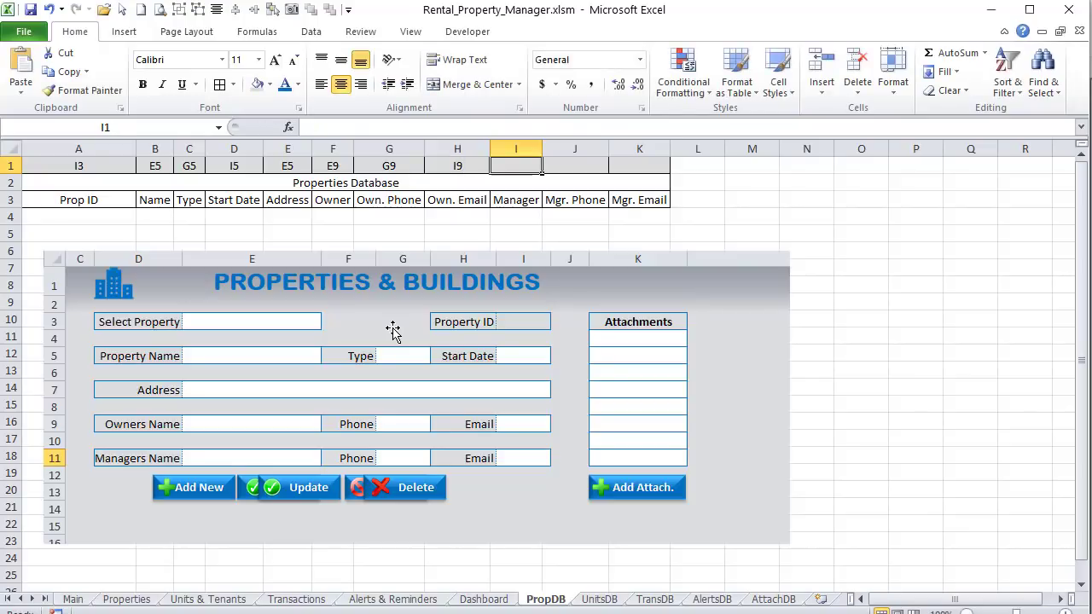
# Step: Enter the manager form cell references "E11" in I1, "G11" in J1 and "I11" in K1
pyautogui.write('E11')
pyautogui.press('Tab')
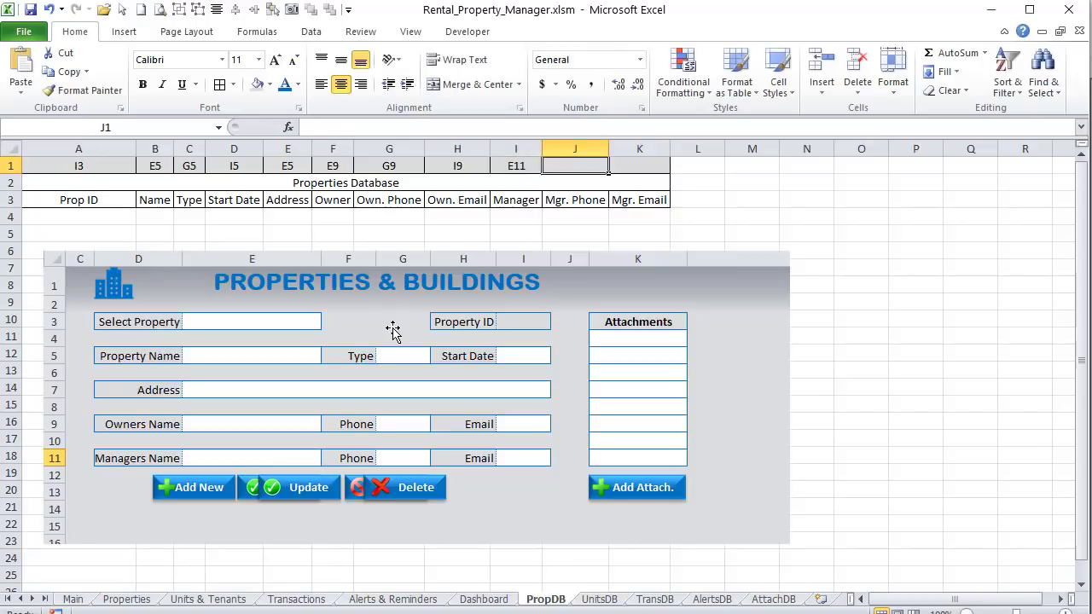
pyautogui.write('G11')
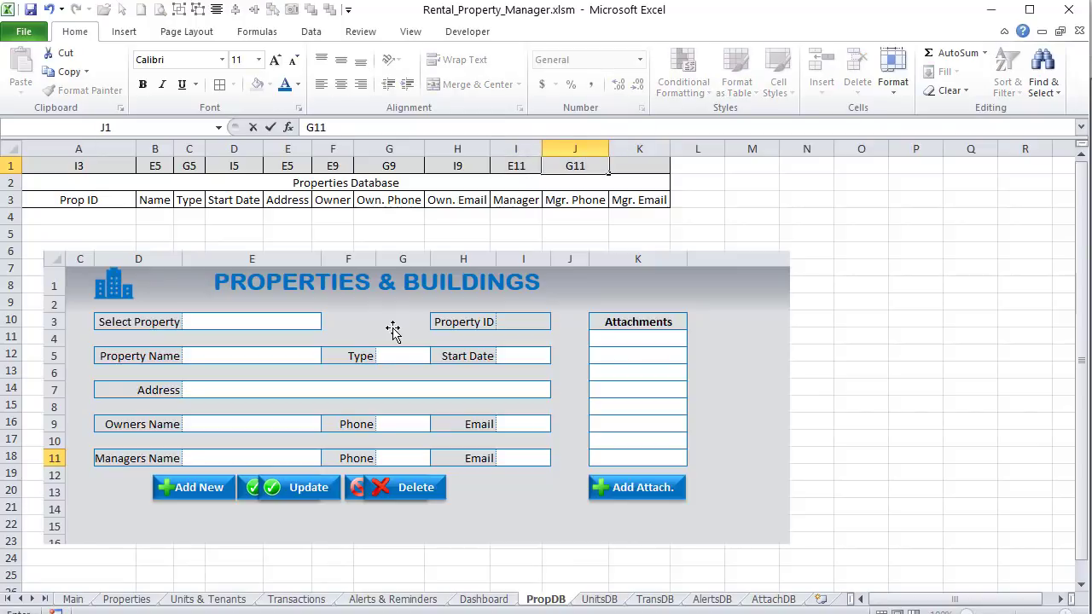
pyautogui.press('Tab')
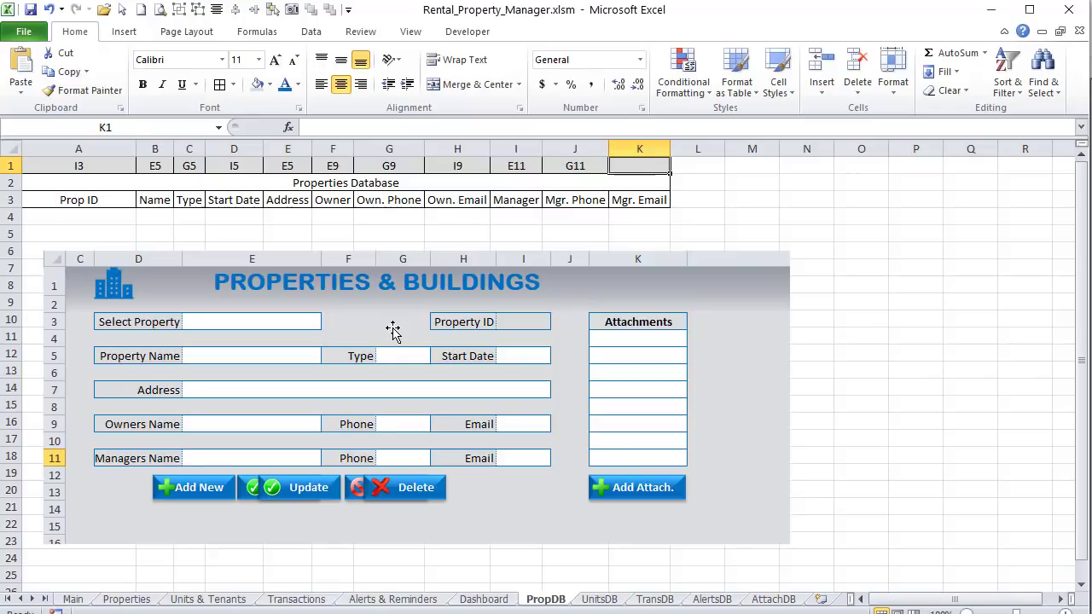
pyautogui.write('I11')
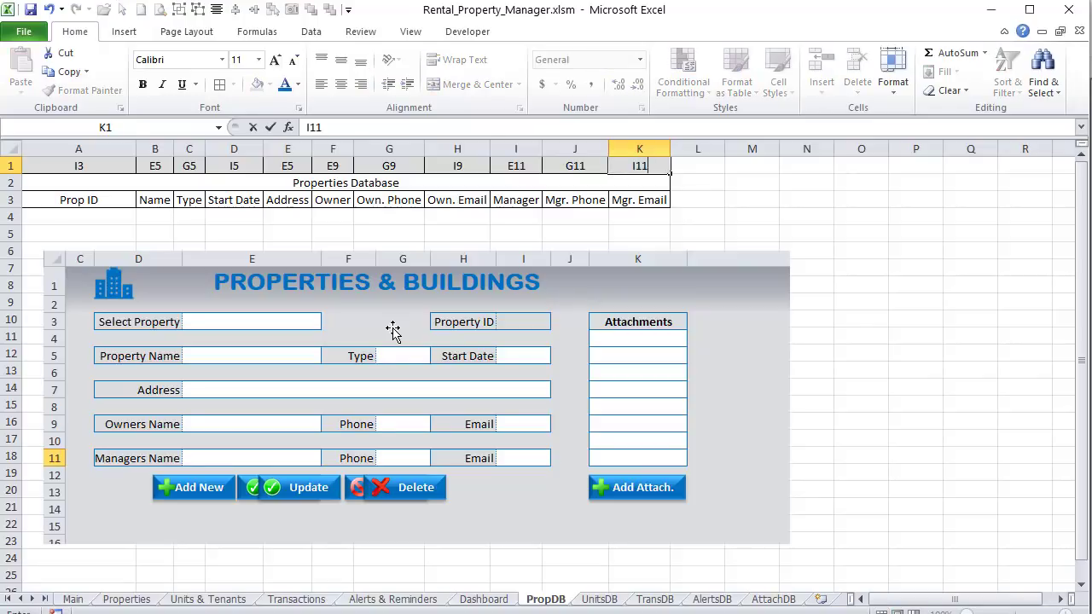
pyautogui.press('Tab')
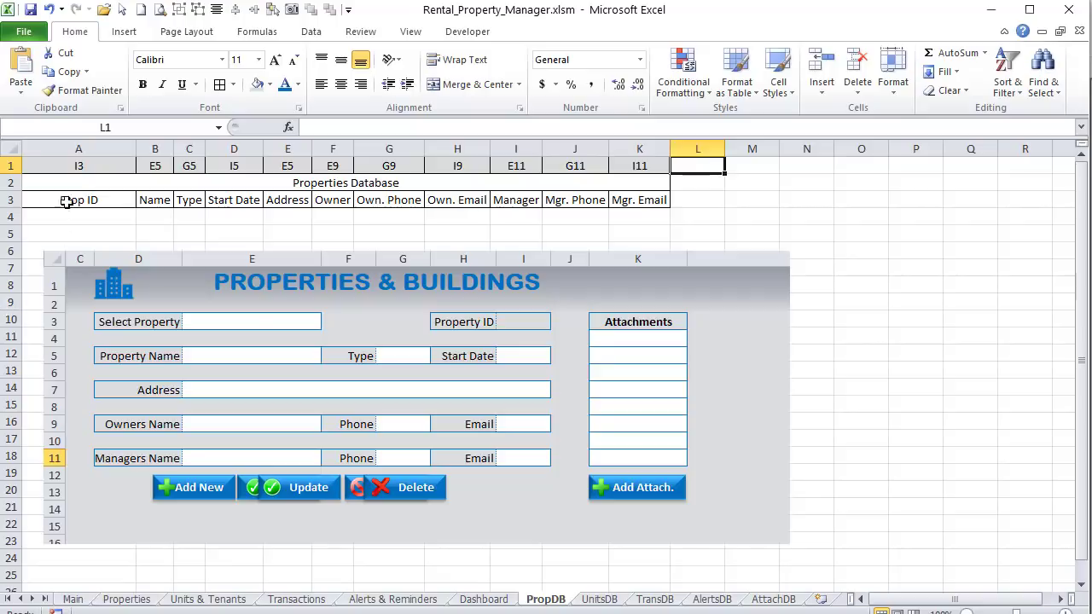
pyautogui.click(77, 172)
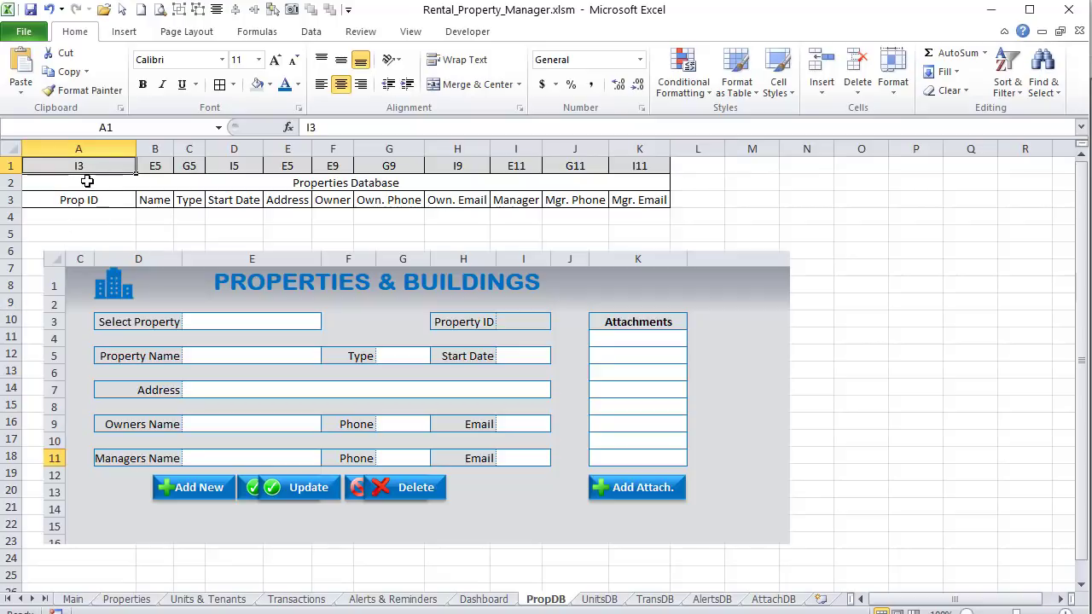
# Step: Review the form cell references from B1 to E1 and correct the Address reference in E1 to "E7"
pyautogui.click(152, 168)
pyautogui.click(188, 166)
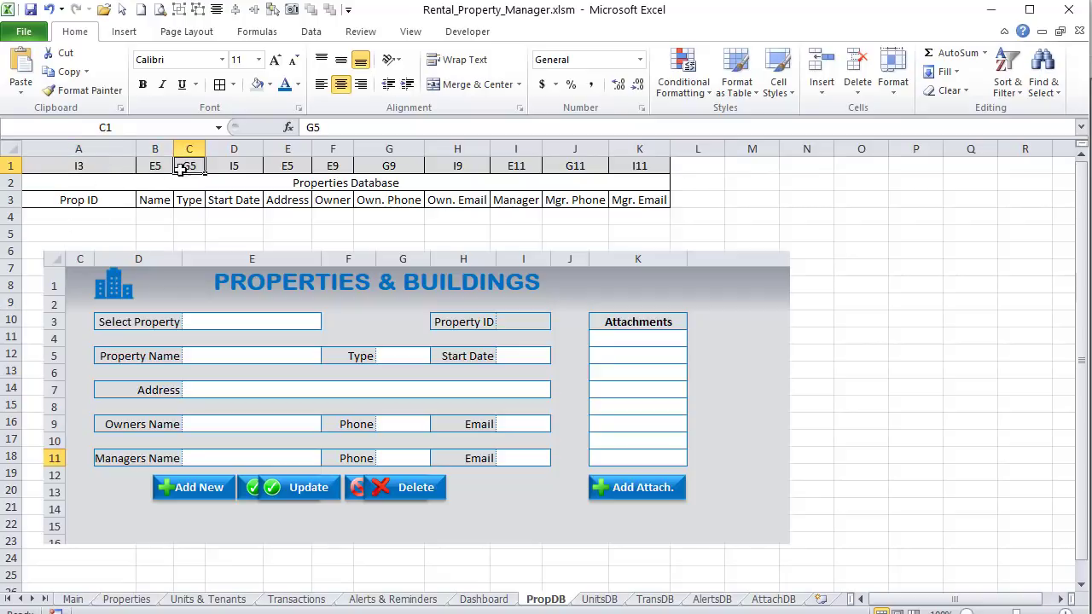
pyautogui.click(233, 167)
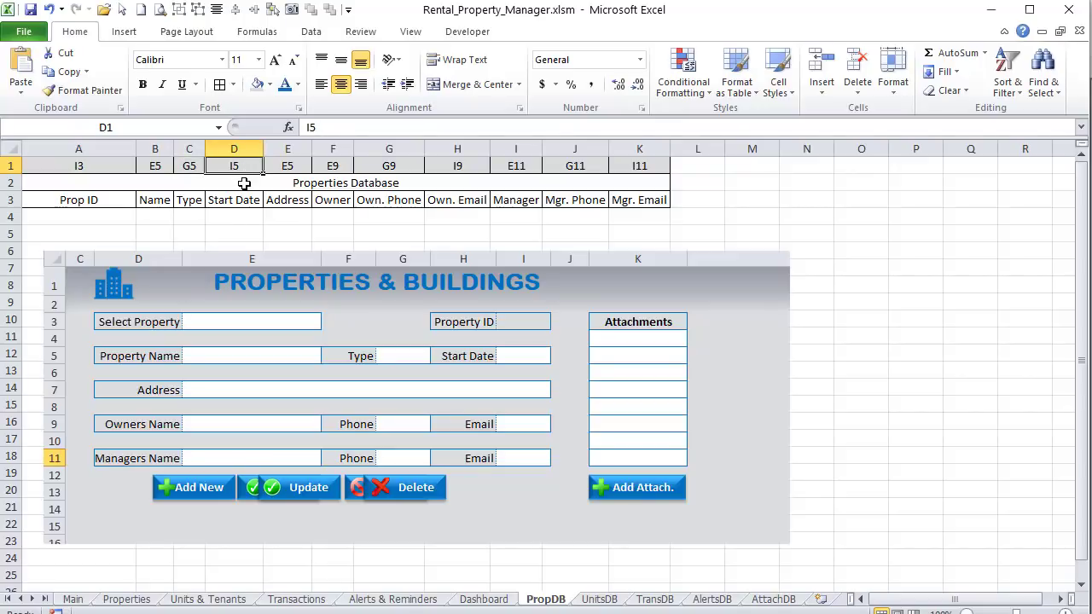
pyautogui.click(191, 166)
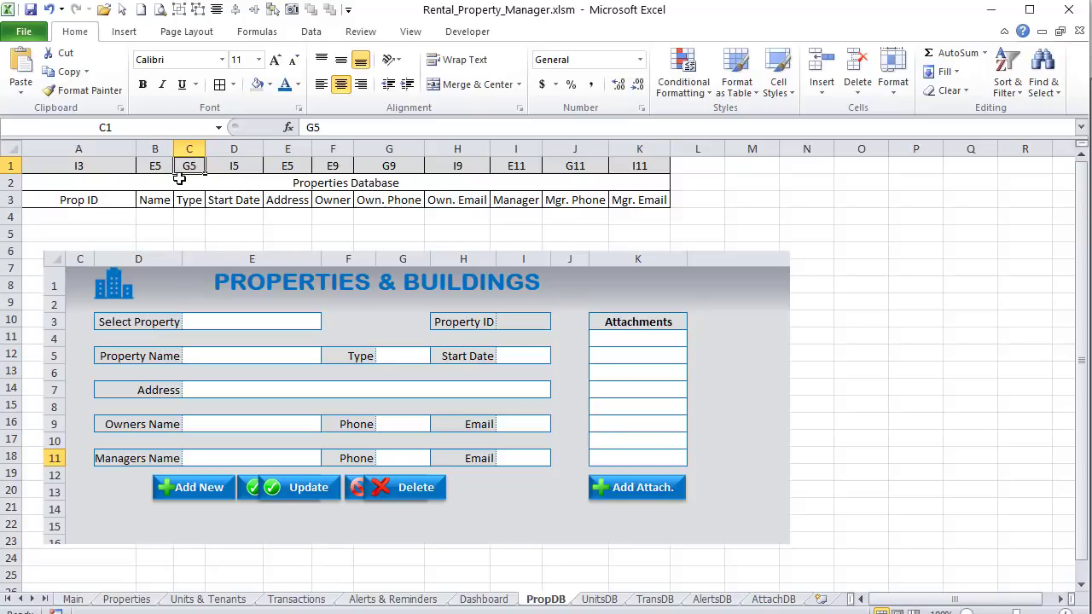
pyautogui.click(153, 168)
pyautogui.click(235, 168)
pyautogui.click(288, 166)
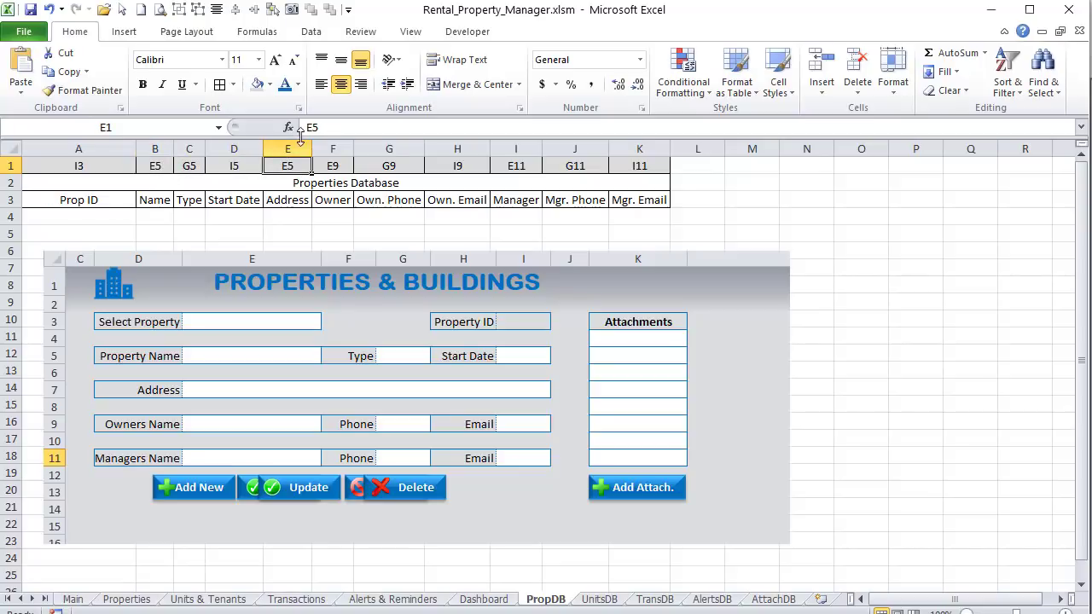
pyautogui.moveTo(312, 128); pyautogui.dragTo(343, 133)
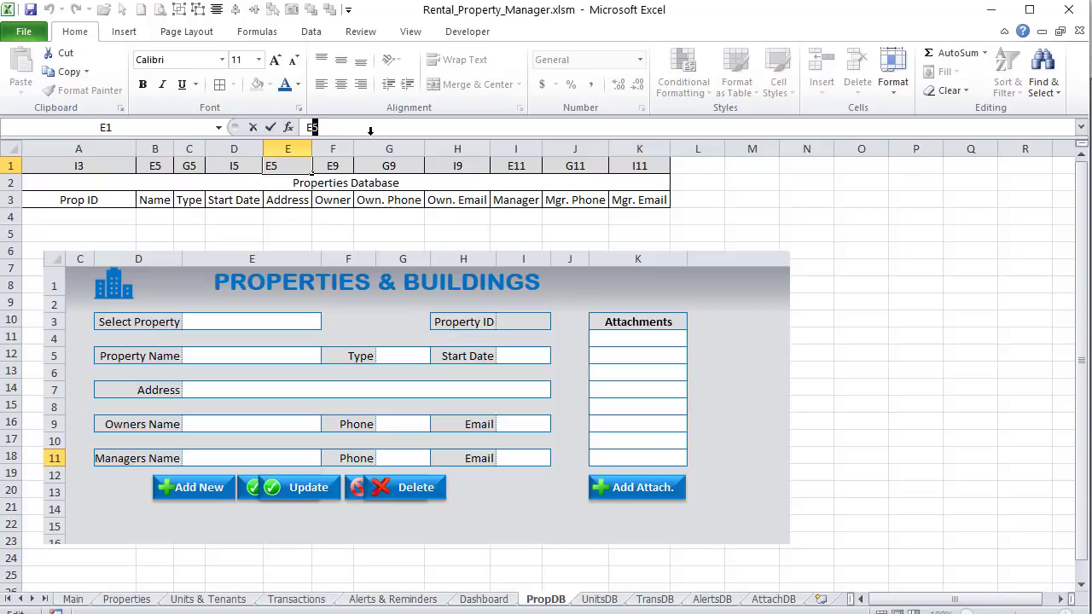
pyautogui.write('7')
pyautogui.press('Tab')
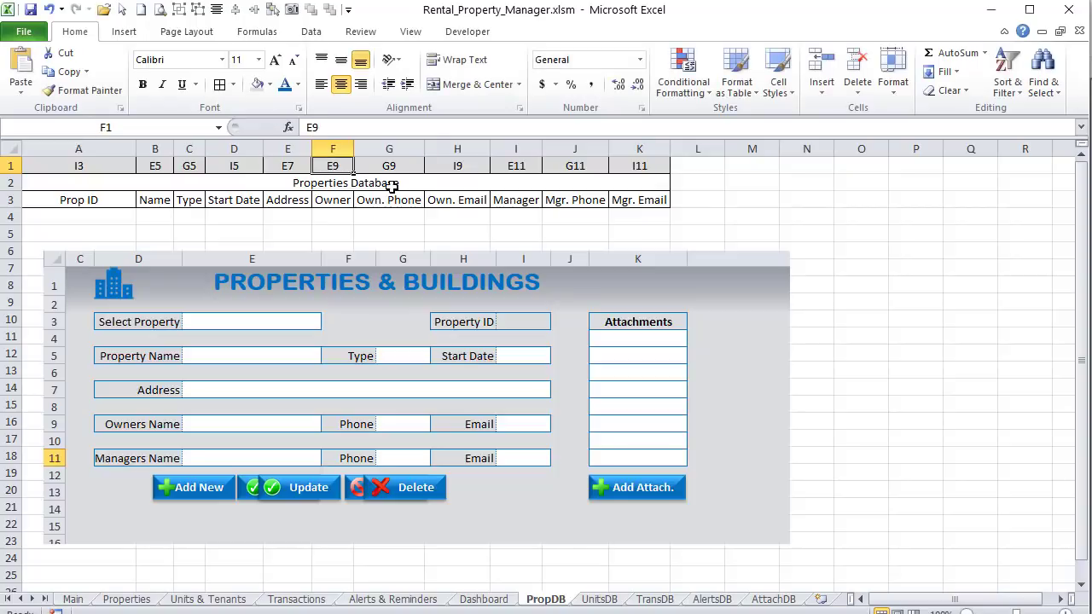
# Step: Check the remaining form cell references from G1 to K1 and save the workbook
pyautogui.click(404, 162)
pyautogui.click(439, 161)
pyautogui.click(505, 163)
pyautogui.click(572, 168)
pyautogui.click(653, 174)
pyautogui.click(30, 9)
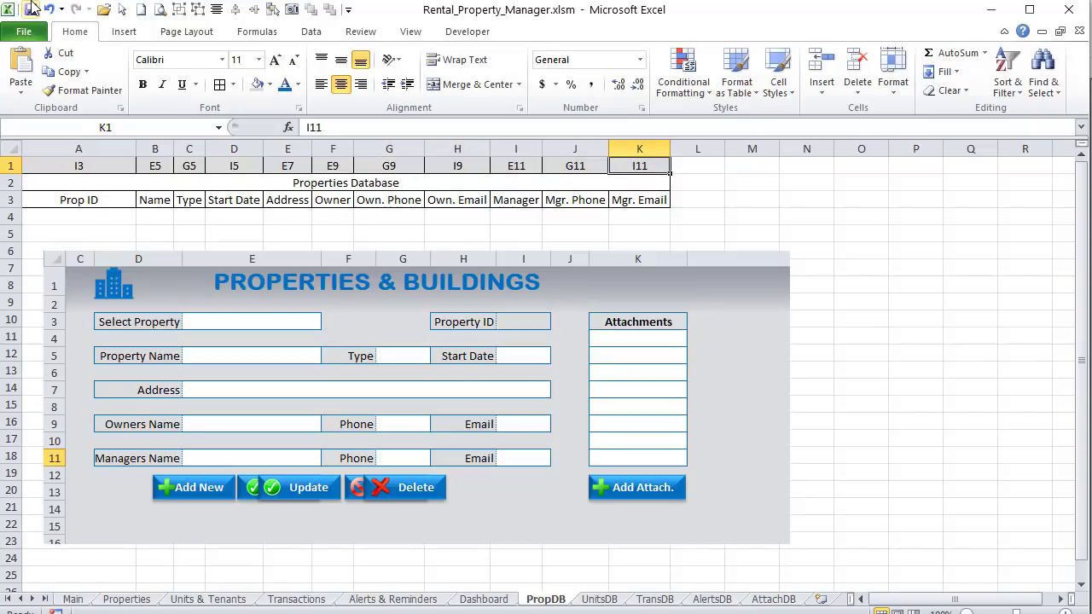
# Step: Fill the merged Properties Database title row with light green and the row 3 column headings with a paler green
pyautogui.click(63, 181)
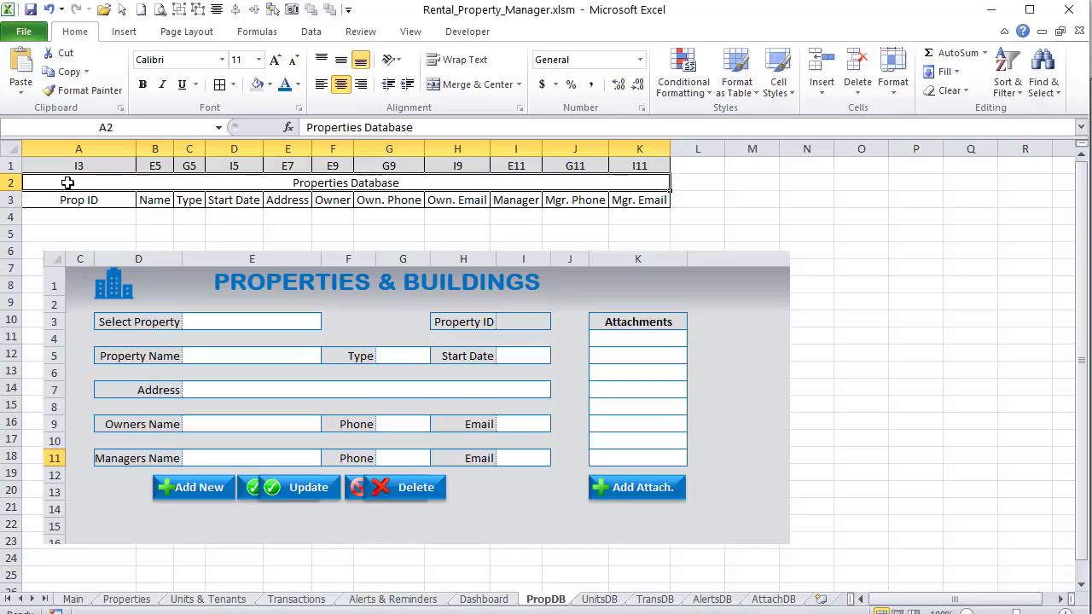
pyautogui.click(271, 86)
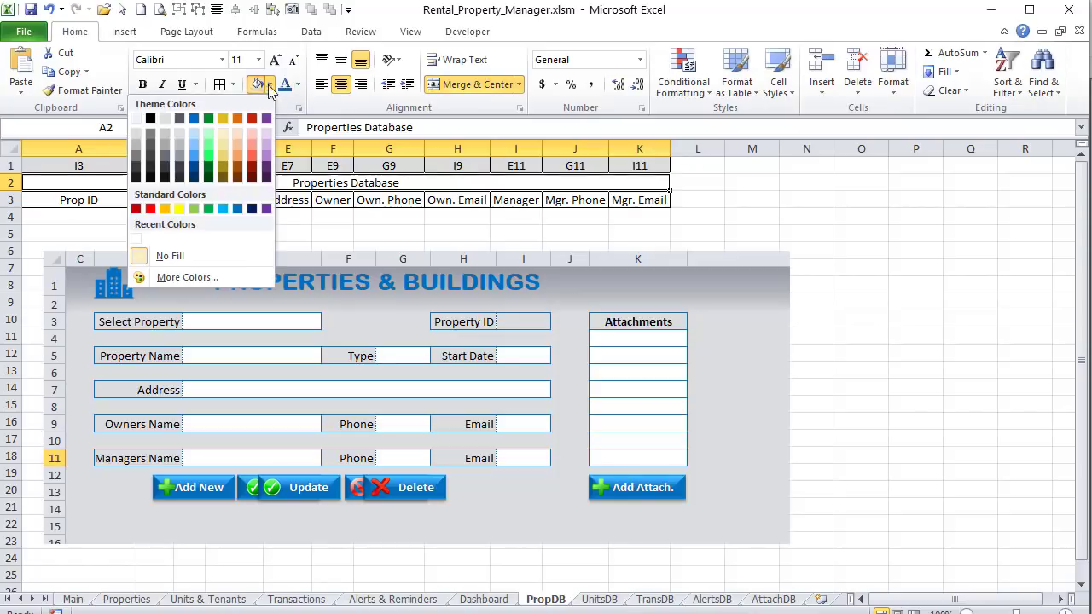
pyautogui.click(208, 145)
pyautogui.moveTo(646, 199); pyautogui.dragTo(25, 196)
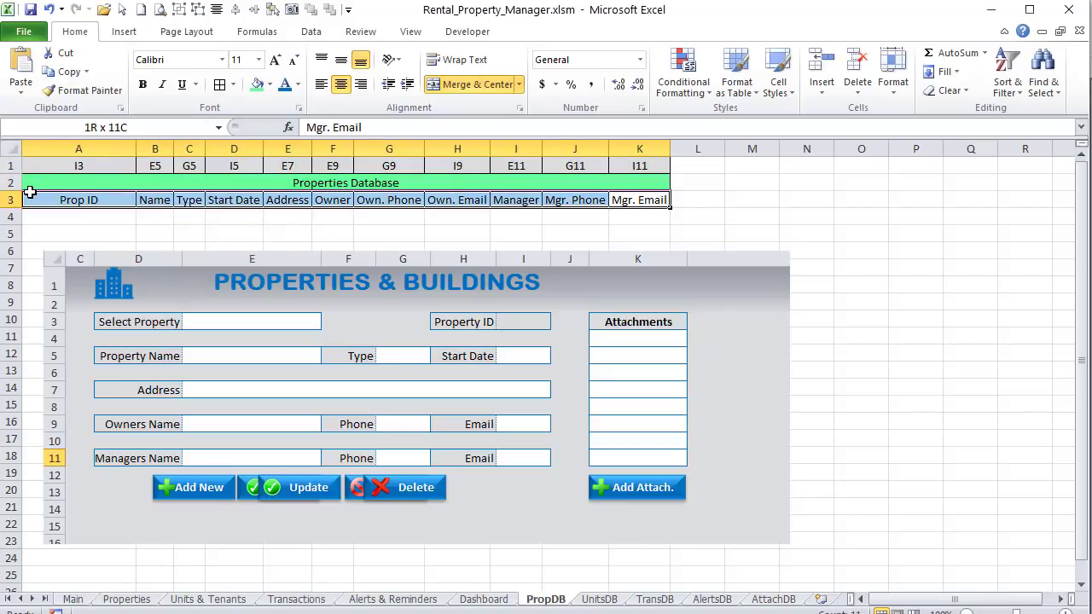
pyautogui.click(271, 85)
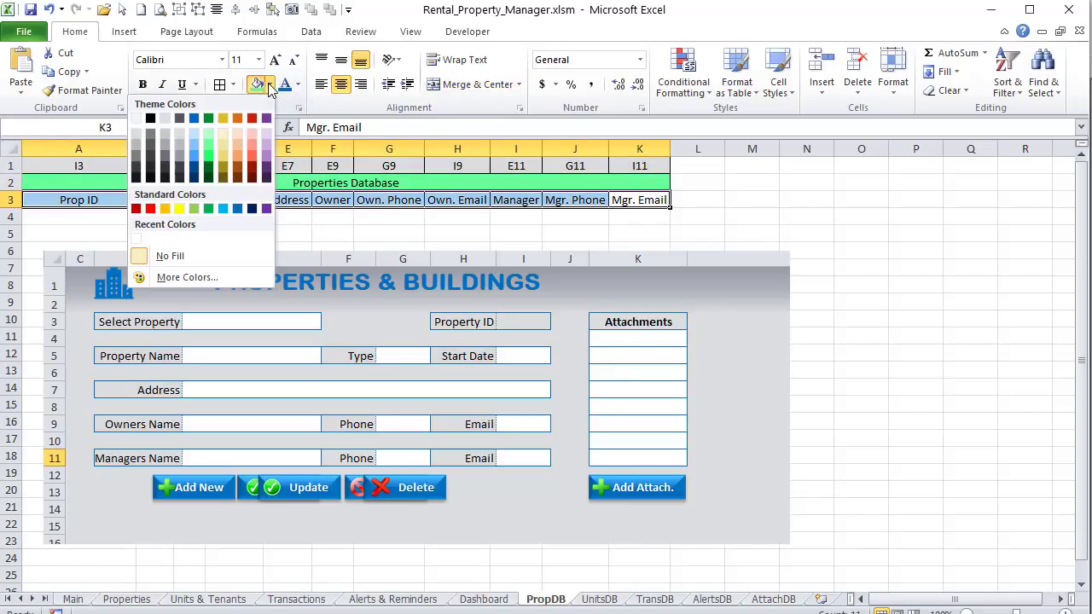
pyautogui.click(209, 137)
pyautogui.click(412, 231)
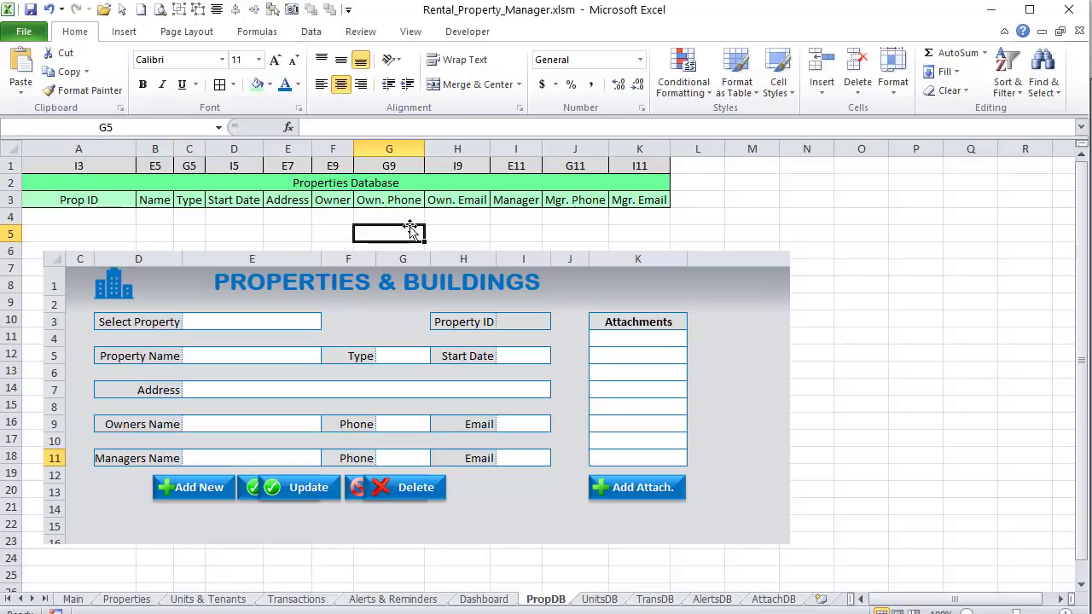
# Step: Make the Properties Database title and the row 3 column headings bold, and save the workbook
pyautogui.click(263, 183)
pyautogui.moveTo(262, 182); pyautogui.dragTo(264, 196)
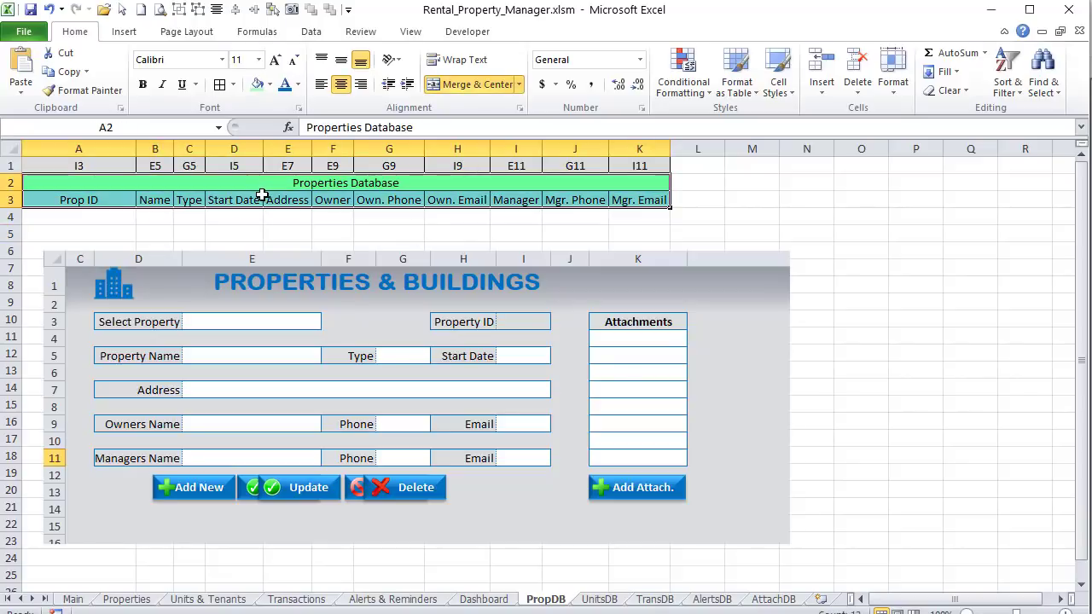
pyautogui.hotkey('ctrl', 'b')
pyautogui.click(226, 260)
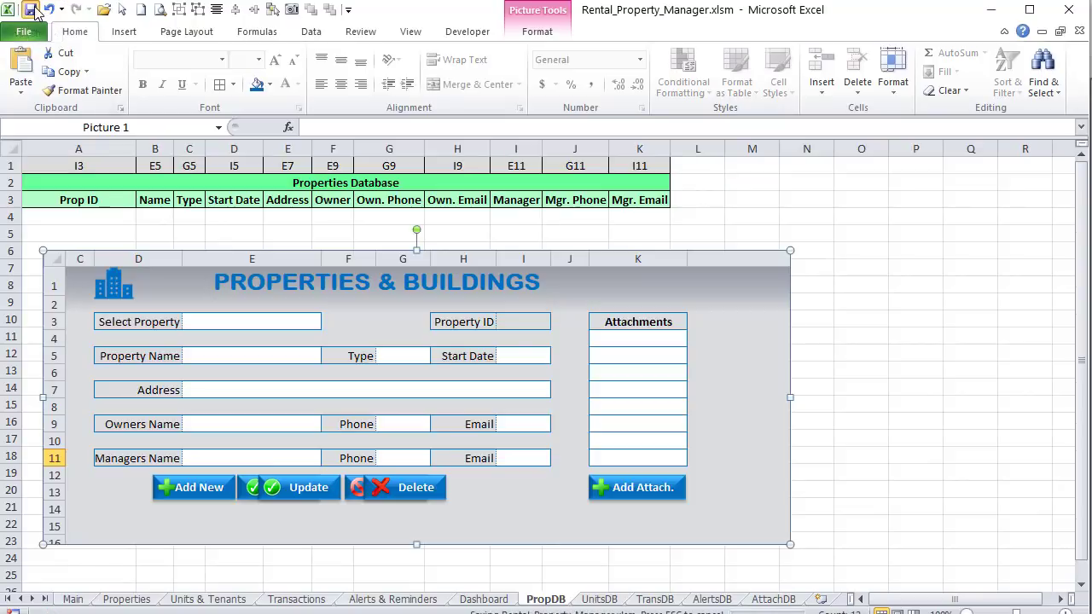
# Step: Autofit the width of column A and move the form picture away from the Prop ID column
pyautogui.click(48, 222)
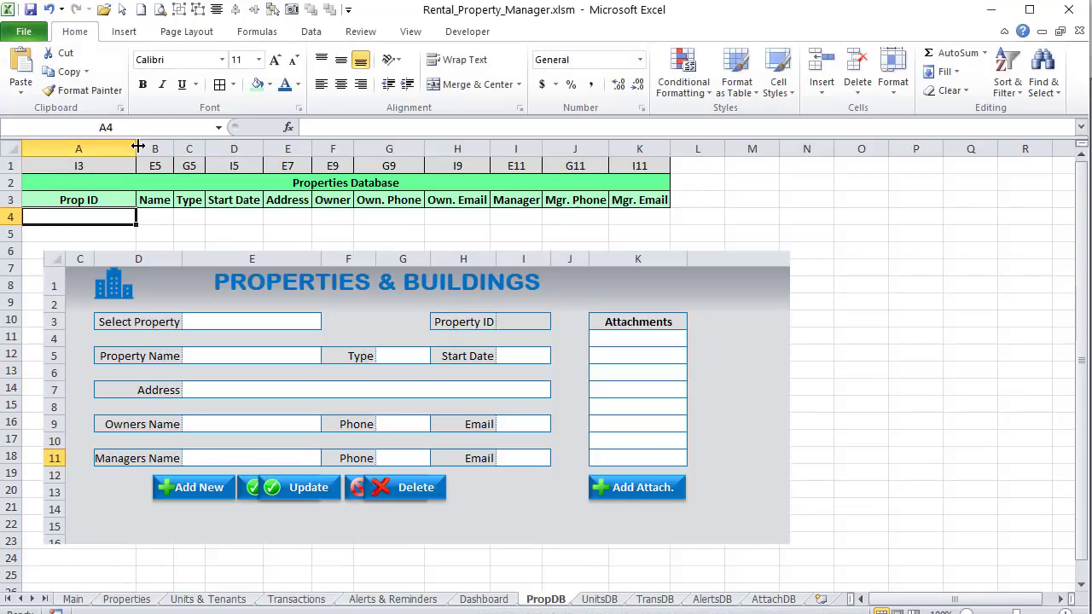
pyautogui.doubleClick(136, 149)
pyautogui.moveTo(73, 253); pyautogui.dragTo(170, 270)
# Step: Enter the property IDs 1, 2 and 3 in cells A4 to A6 under Prop ID
pyautogui.click(42, 221)
pyautogui.write('1')
pyautogui.press('Return')
pyautogui.write('2')
pyautogui.press('Return')
pyautogui.write('3')
pyautogui.press('Return')
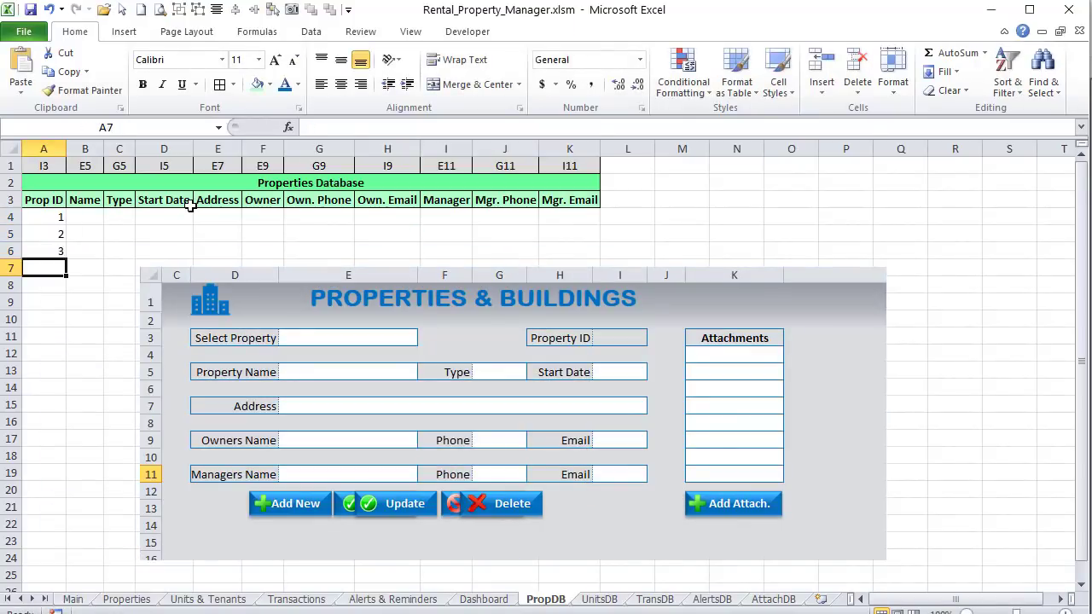
# Step: Centre the Prop ID column values from A4 downward and shift the Properties & Buildings picture slightly up and to the right
pyautogui.moveTo(43, 218); pyautogui.dragTo(39, 587)
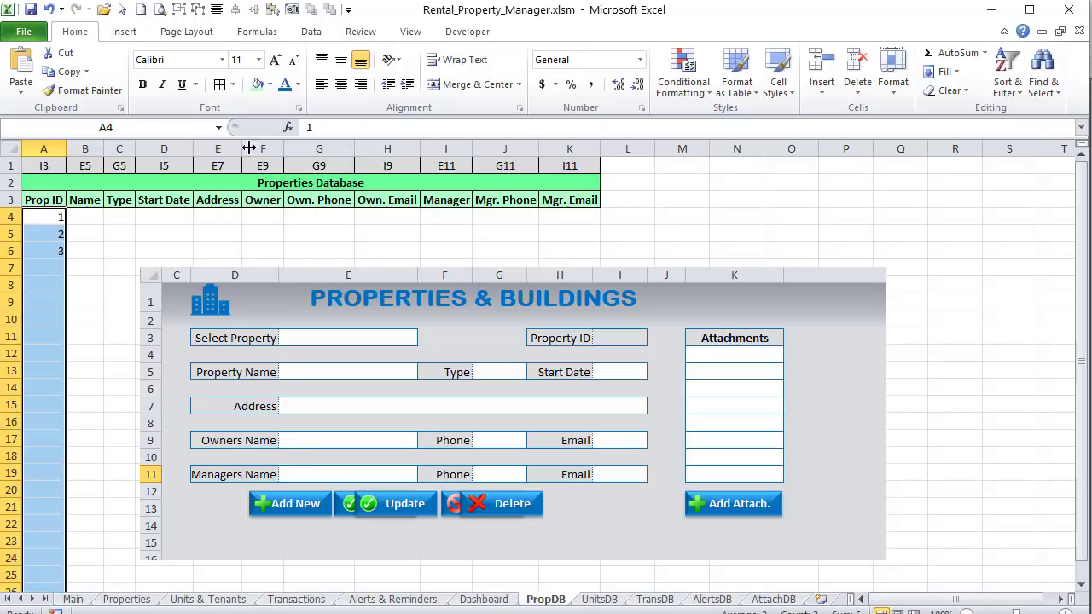
pyautogui.click(340, 84)
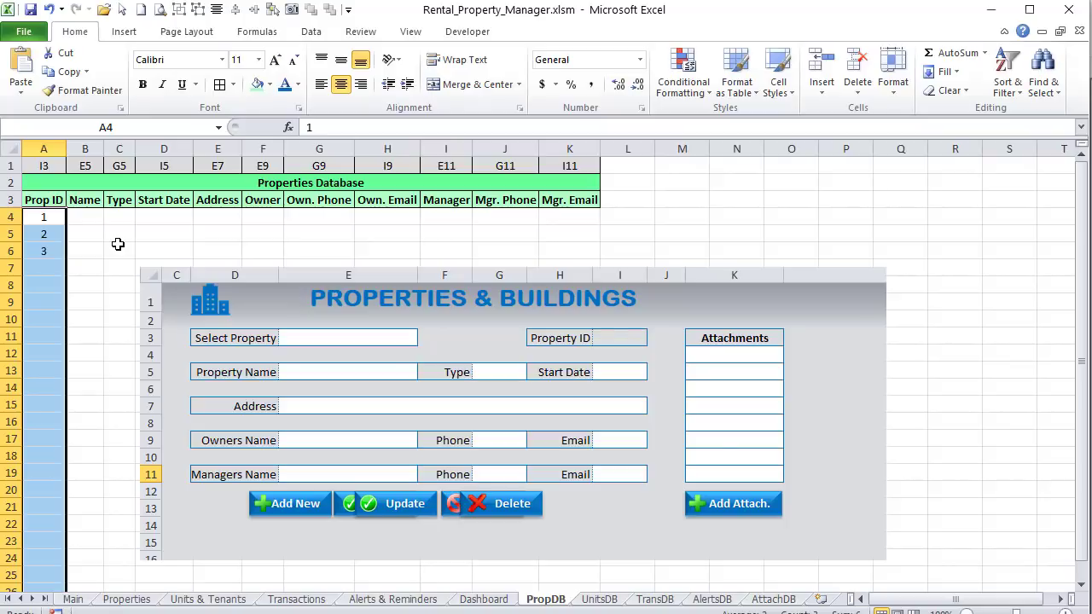
pyautogui.moveTo(235, 337); pyautogui.dragTo(256, 327)
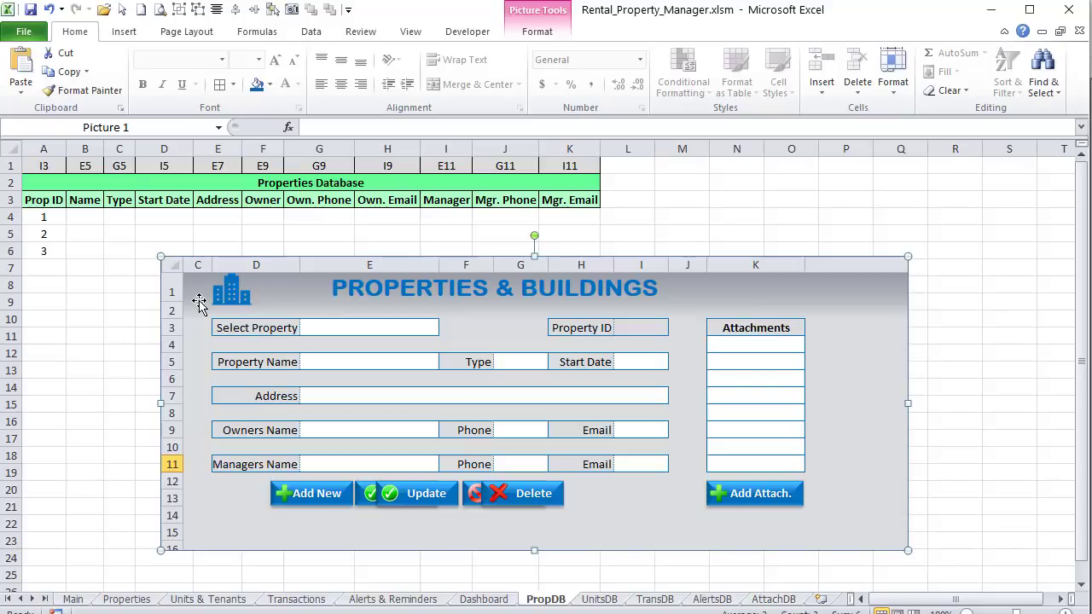
pyautogui.moveTo(59, 224); pyautogui.dragTo(30, 443)
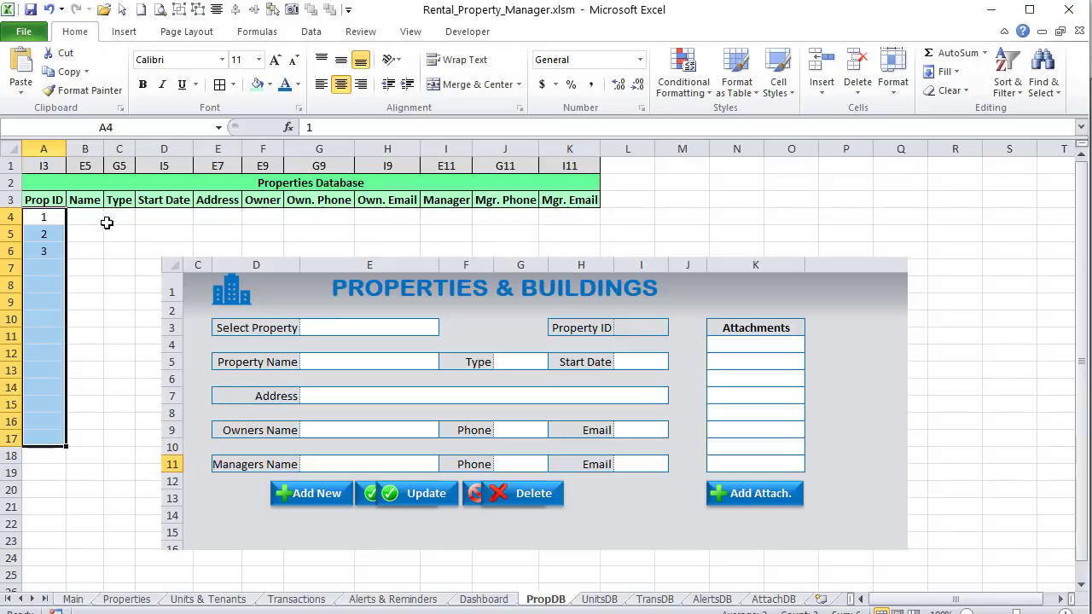
# Step: Start a new workbook-level defined name Prop_ID based on the Prop ID header and its values, A3:A6
pyautogui.moveTo(44, 202); pyautogui.dragTo(44, 250)
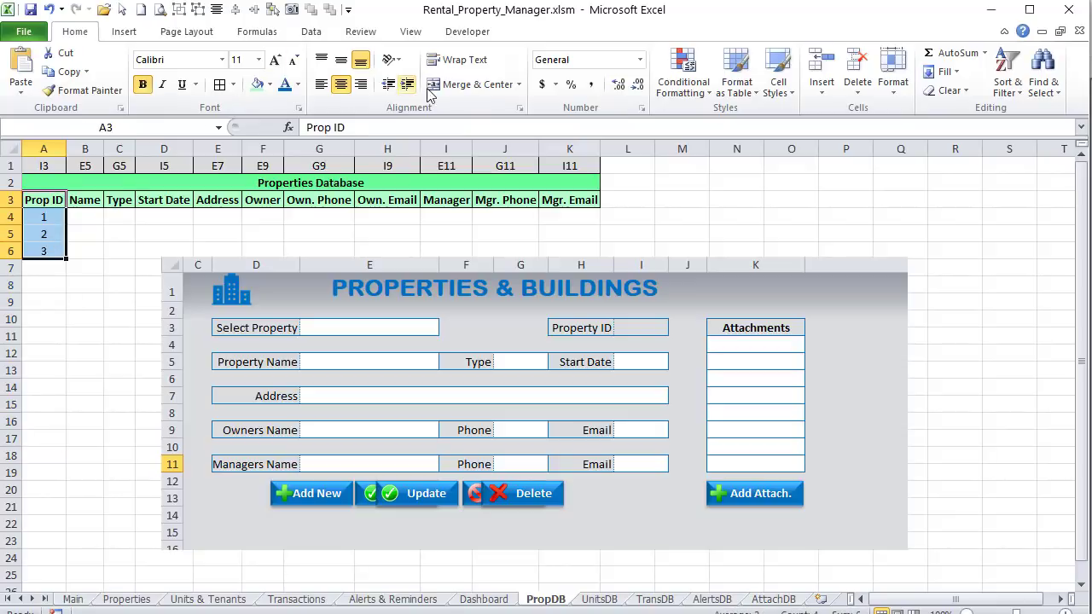
pyautogui.click(246, 34)
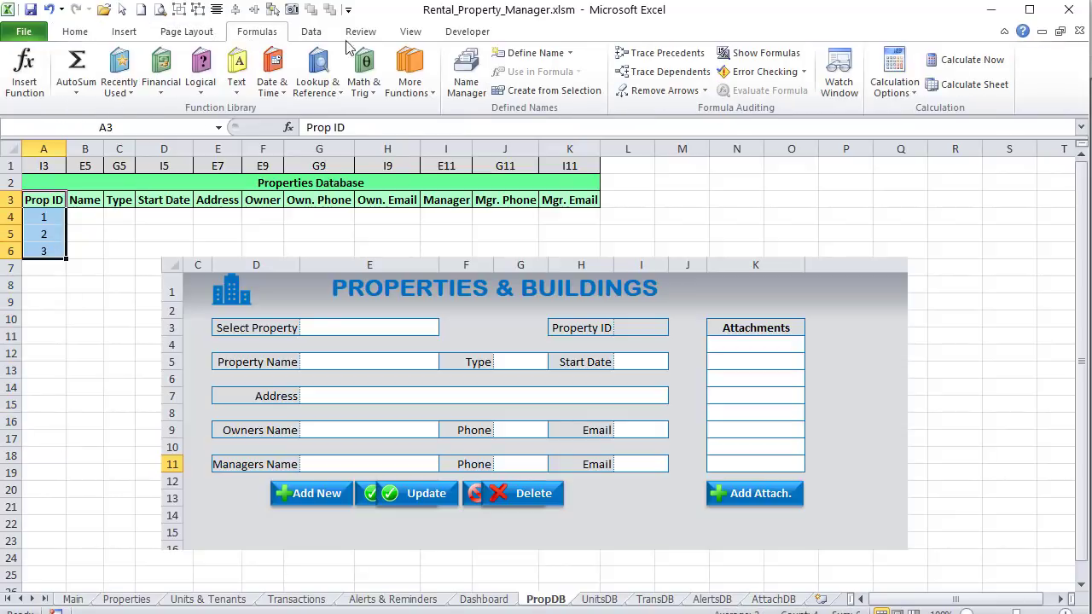
pyautogui.click(467, 76)
pyautogui.click(128, 104)
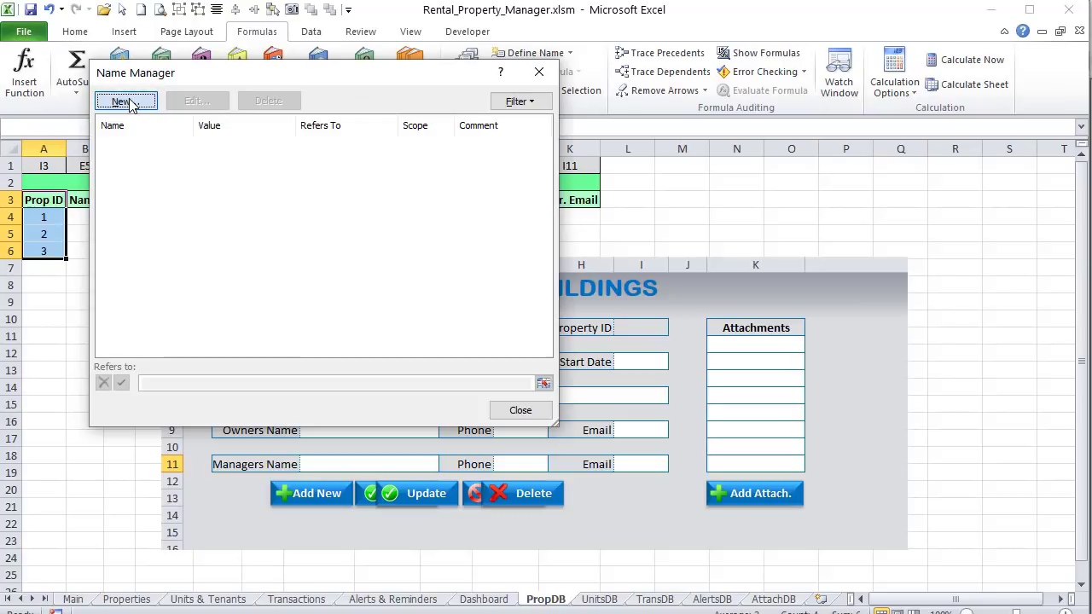
pyautogui.moveTo(359, 156); pyautogui.dragTo(439, 149)
pyautogui.click(384, 177)
# Step: Set the Prop_ID reference to =offset(PropDB!$A$3,1,,count(PropDB!$A$3:$A$9999)-1,1) and check which range it covers
pyautogui.moveTo(442, 298); pyautogui.dragTo(306, 300)
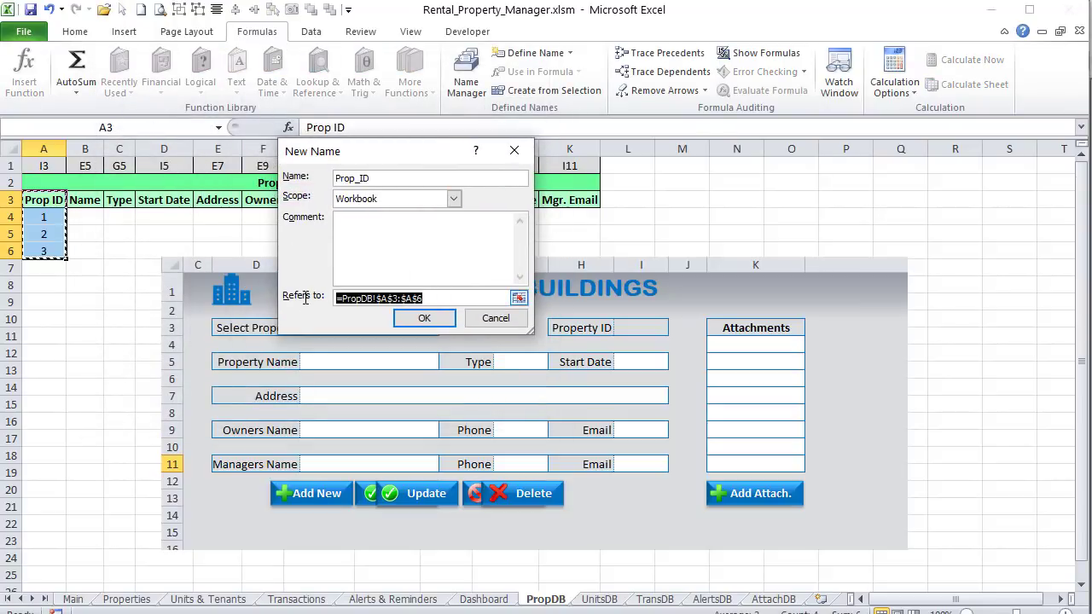
pyautogui.write('=')
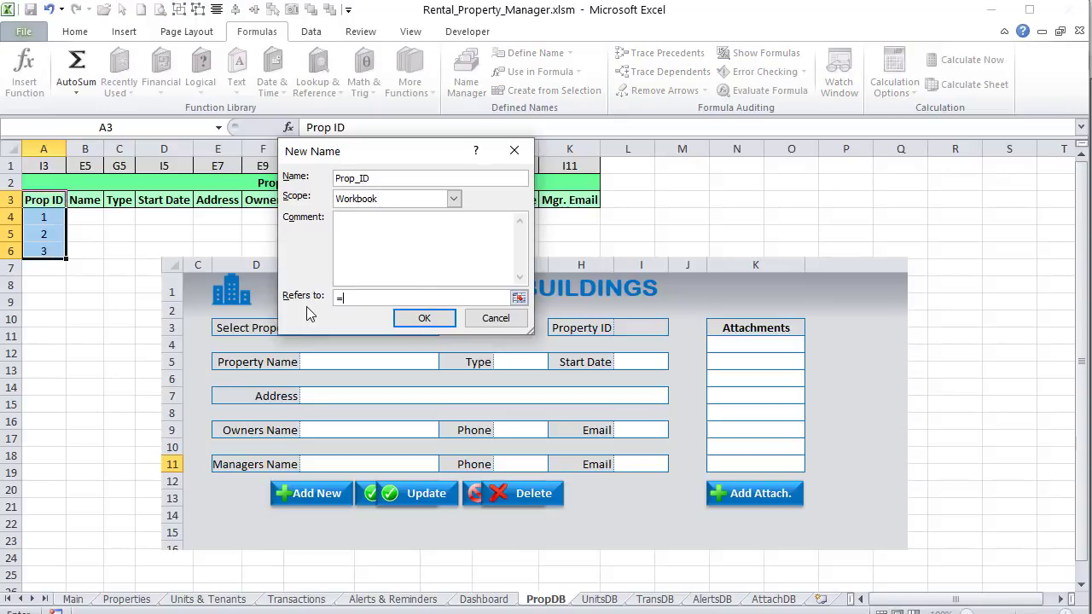
pyautogui.write('offset(')
pyautogui.click(51, 200)
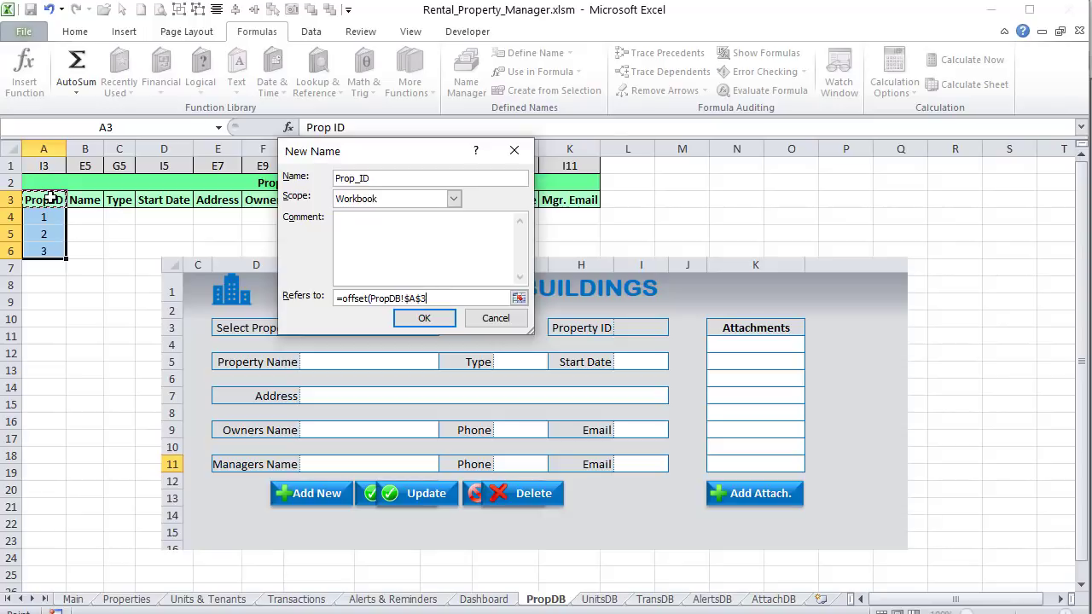
pyautogui.write(',1,,count(')
pyautogui.moveTo(51, 199); pyautogui.dragTo(42, 246)
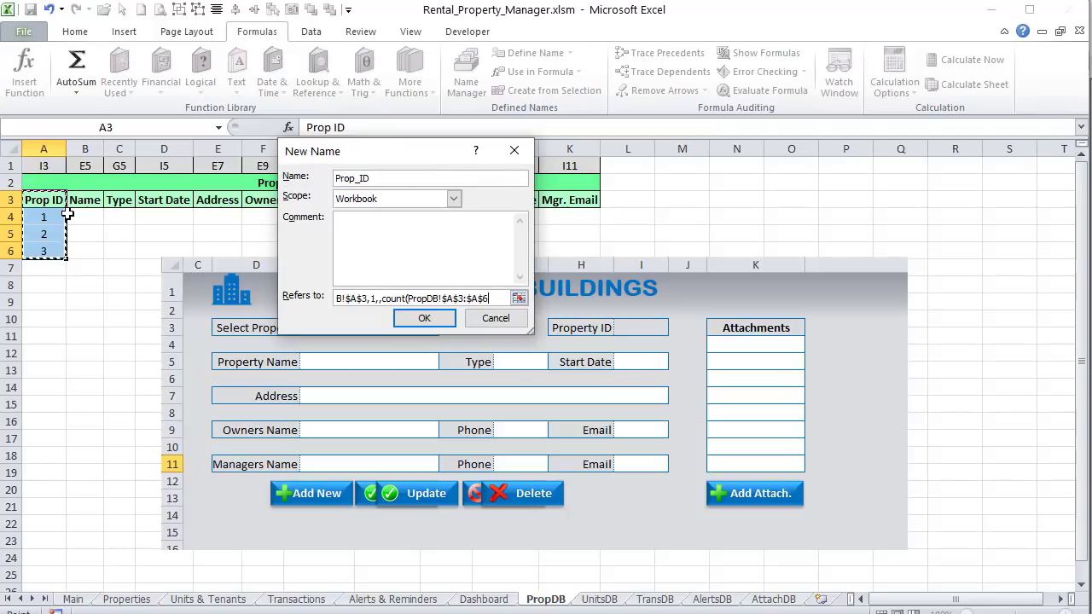
pyautogui.press('BackSpace')
pyautogui.write('9999)-1,1)')
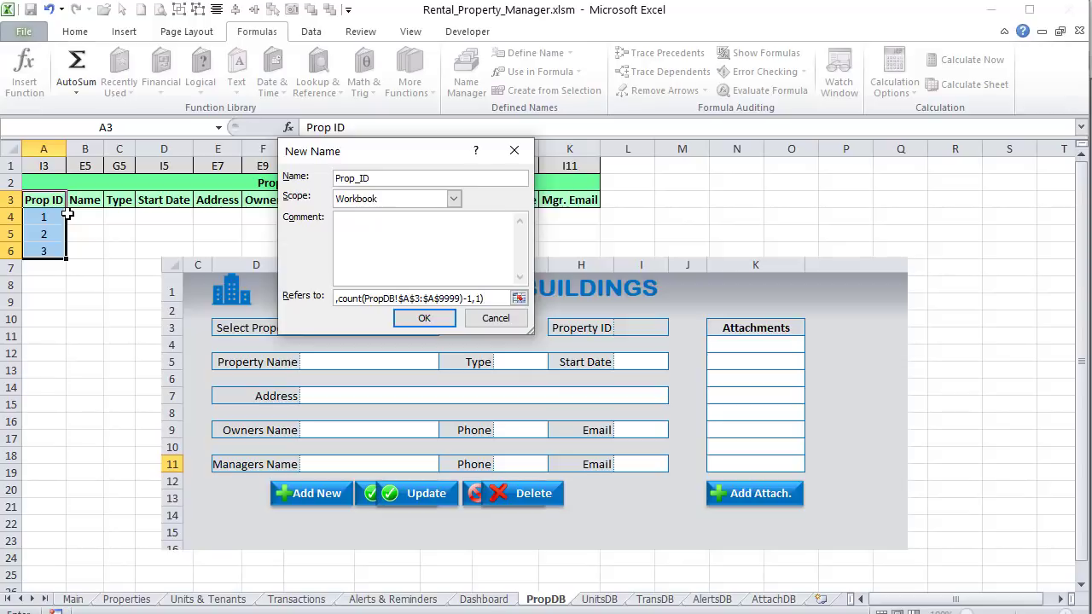
pyautogui.press('Tab')
pyautogui.hotkey('shift', 'Tab')
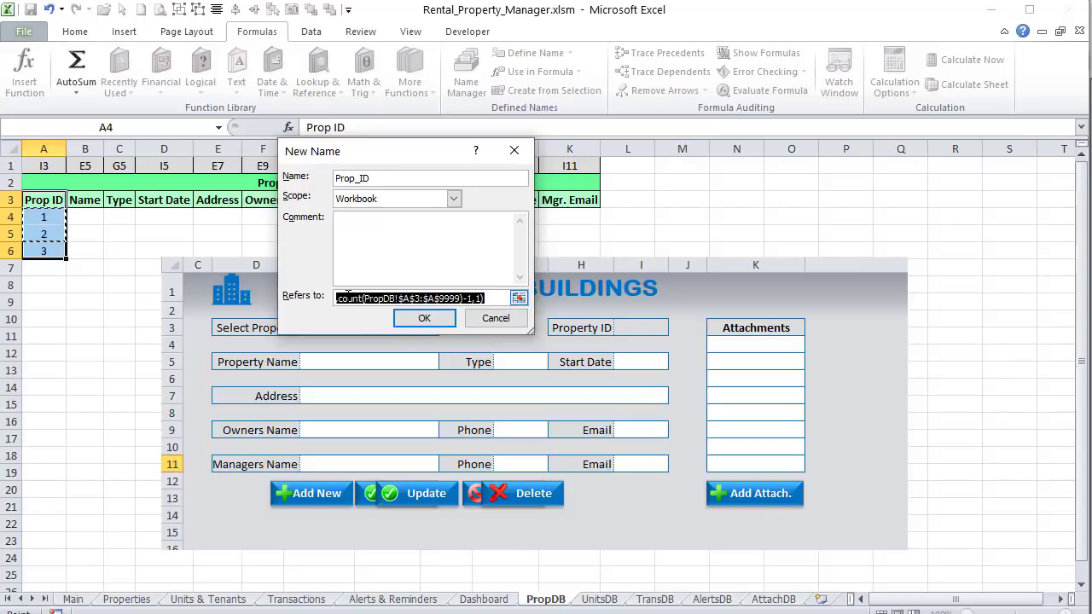
# Step: Change the count function in the Prop_ID reference to counta and recheck the range it covers
pyautogui.click(336, 298)
pyautogui.moveTo(335, 298); pyautogui.dragTo(329, 300)
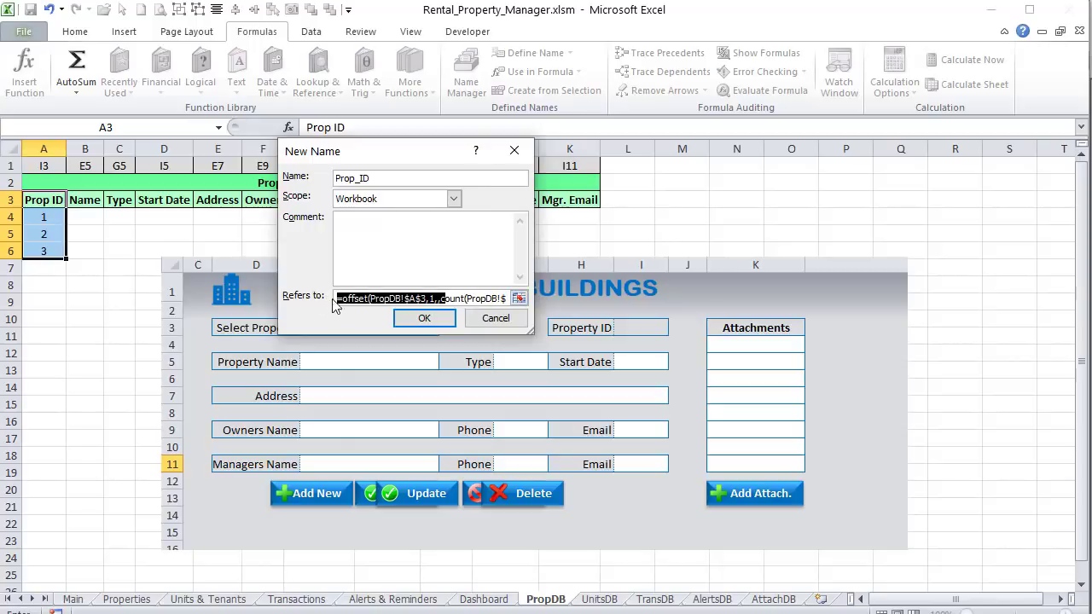
pyautogui.click(466, 299)
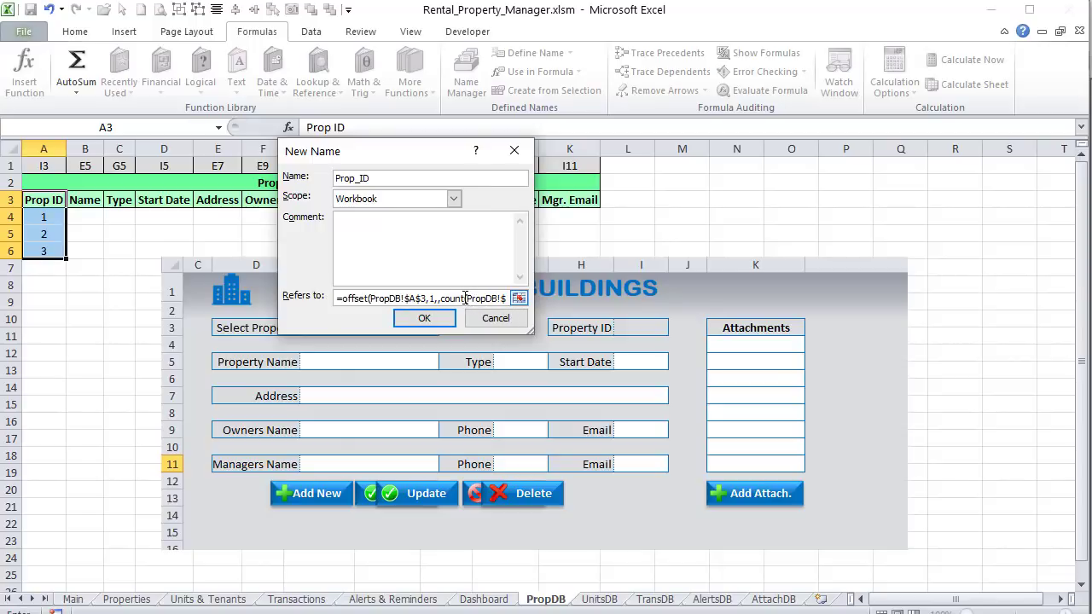
pyautogui.write('a')
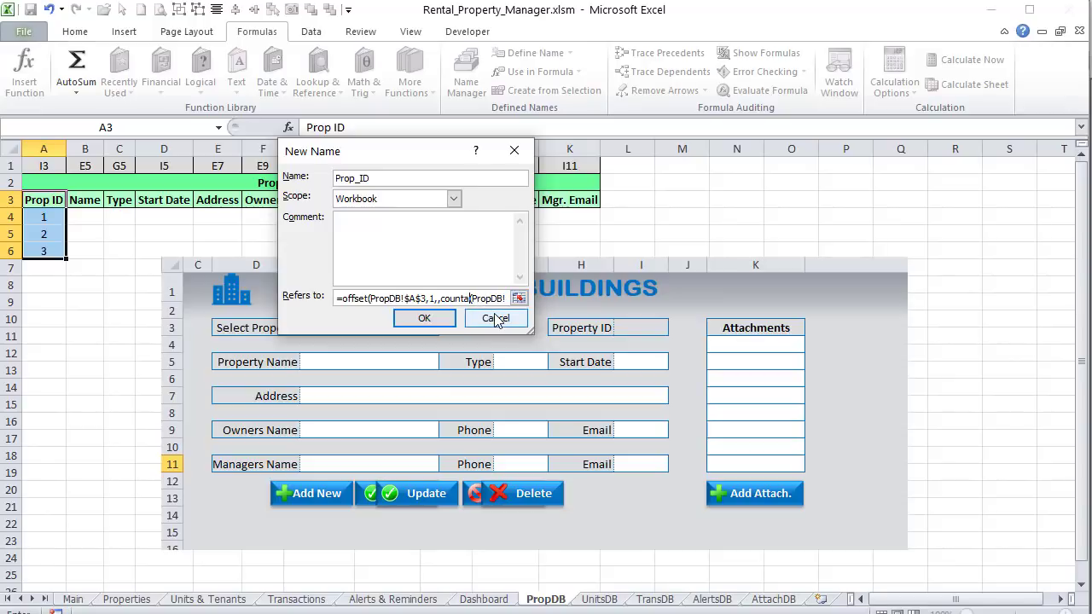
pyautogui.press('Tab')
pyautogui.hotkey('shift', 'Tab')
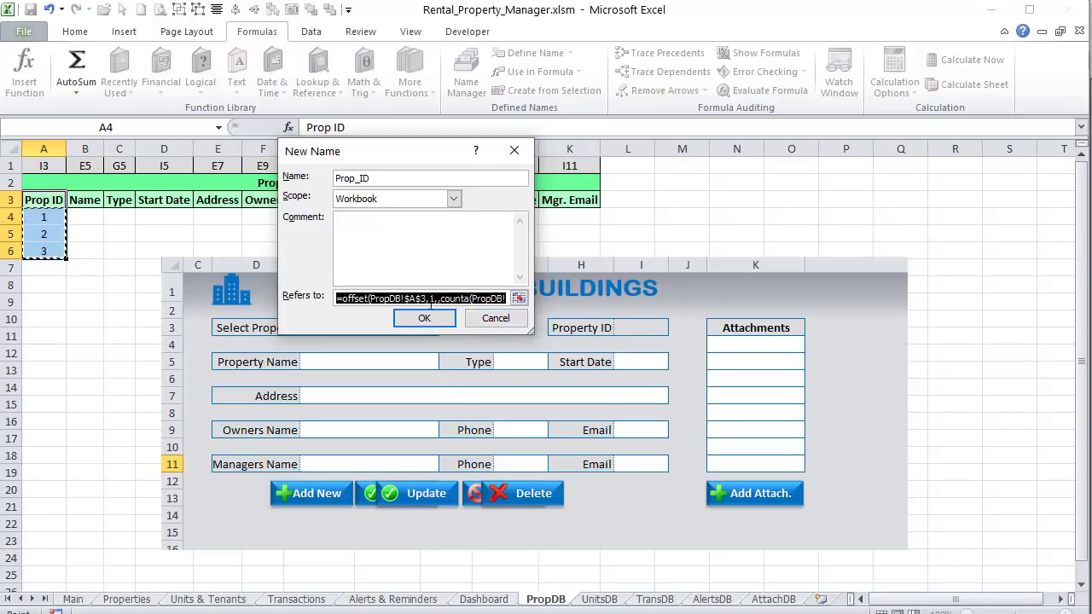
# Step: Enlarge the name definition window to review the whole Prop_ID formula, and save the name
pyautogui.moveTo(529, 330); pyautogui.dragTo(768, 381)
pyautogui.moveTo(497, 347); pyautogui.dragTo(256, 322)
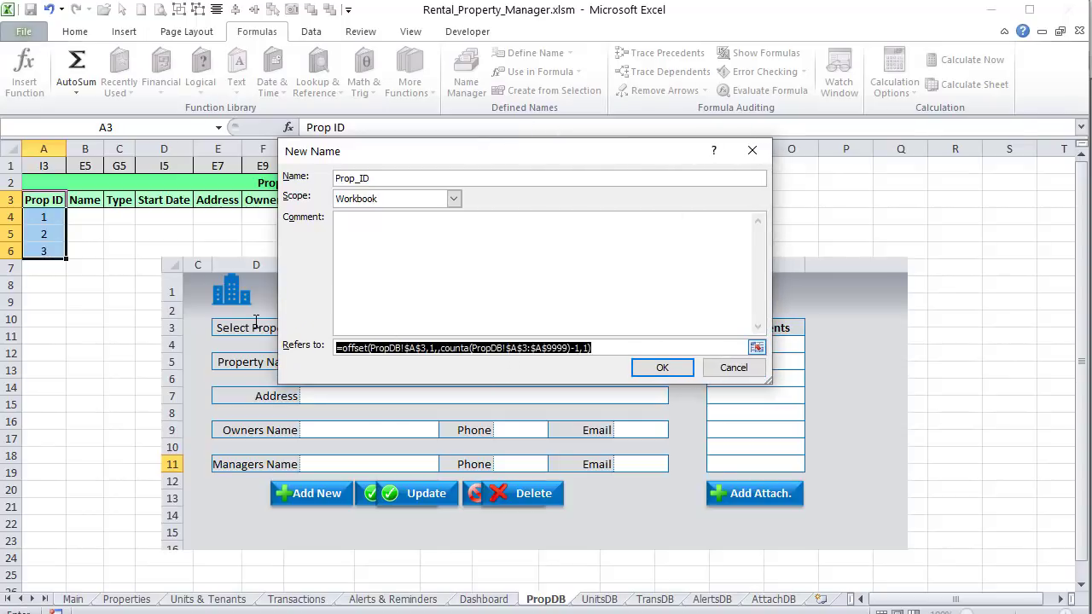
pyautogui.click(363, 349)
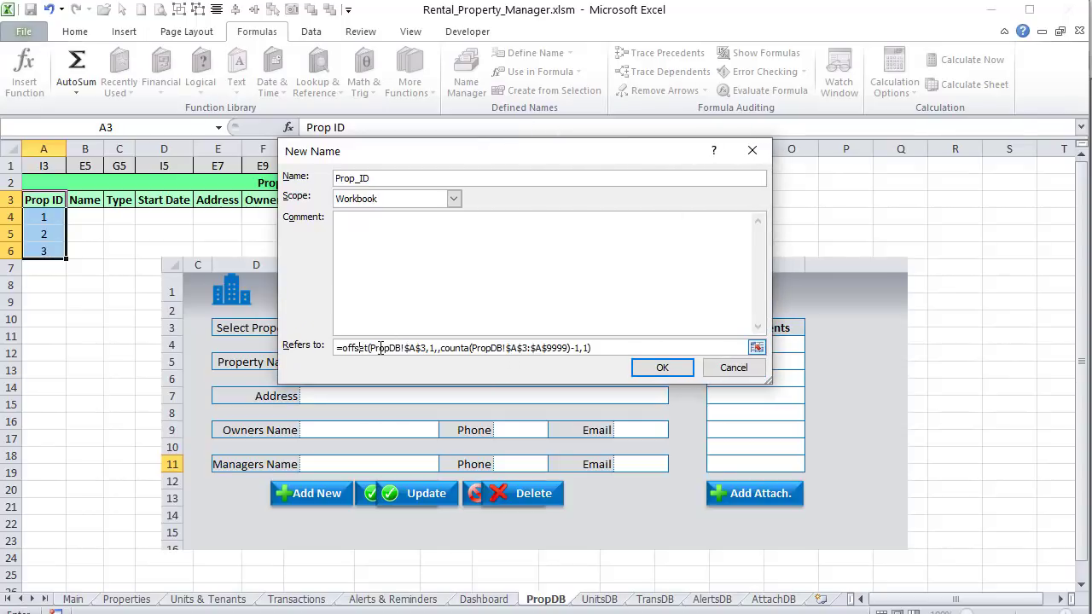
pyautogui.click(431, 348)
pyautogui.write('1')
pyautogui.press('Tab')
pyautogui.hotkey('shift', 'Tab')
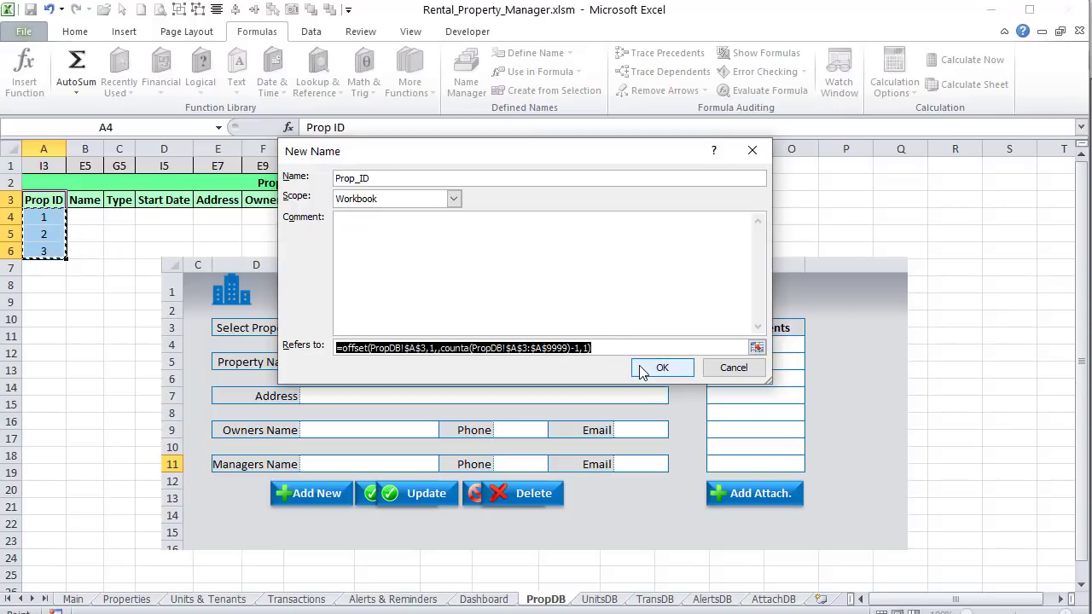
pyautogui.hotkey('ctrl', 'F3')
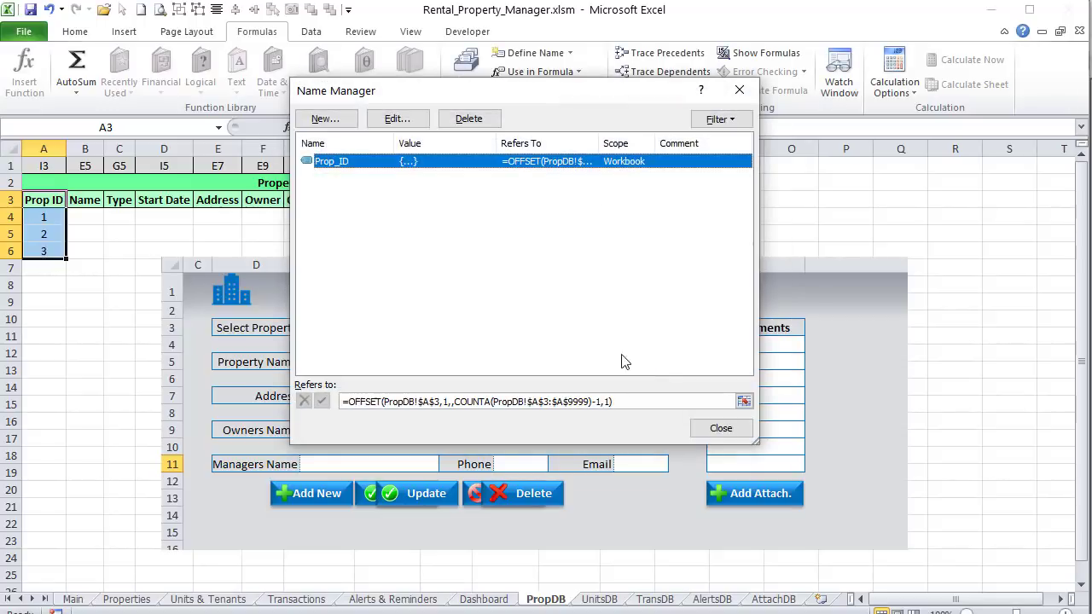
# Step: Copy the Prop_ID formula and use it as the reference of a new name, Prop_Name
pyautogui.press('Tab')
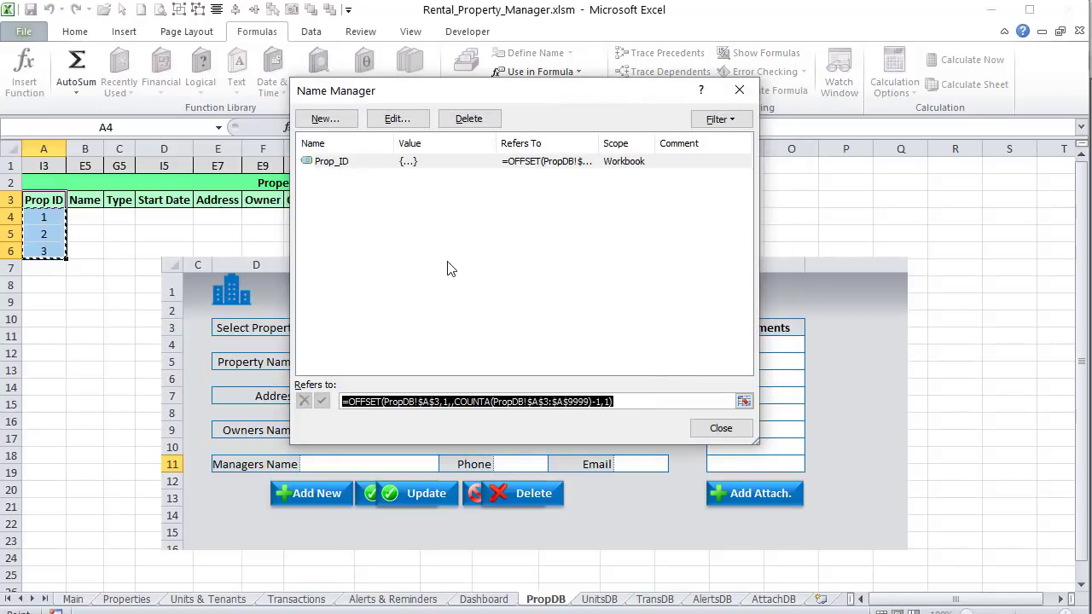
pyautogui.click(339, 124)
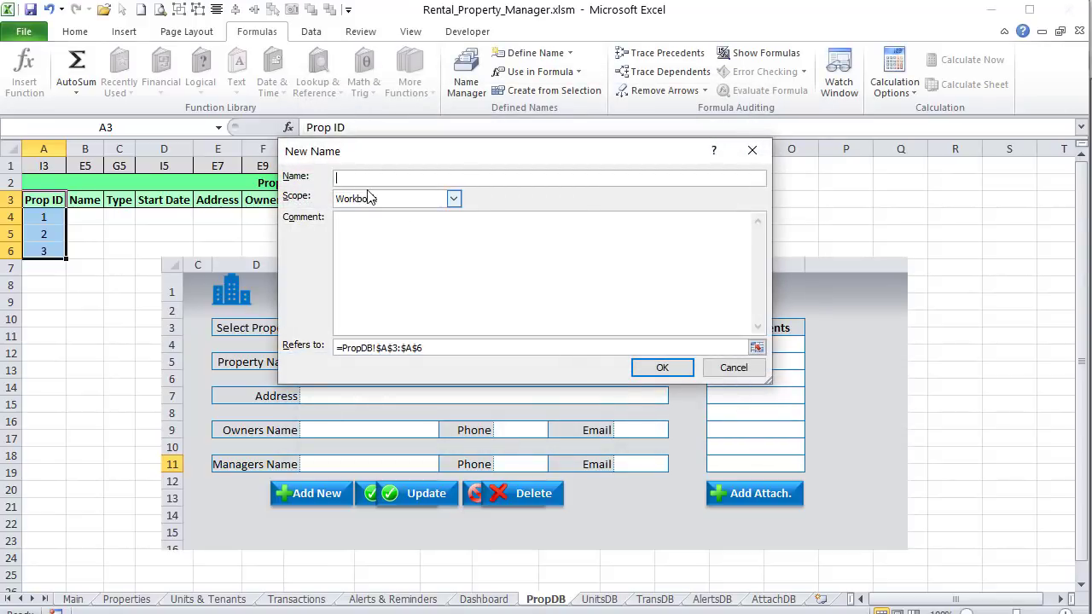
pyautogui.write('Prop_Name')
pyautogui.press('Tab')
pyautogui.press('Tab')
pyautogui.press('Tab')
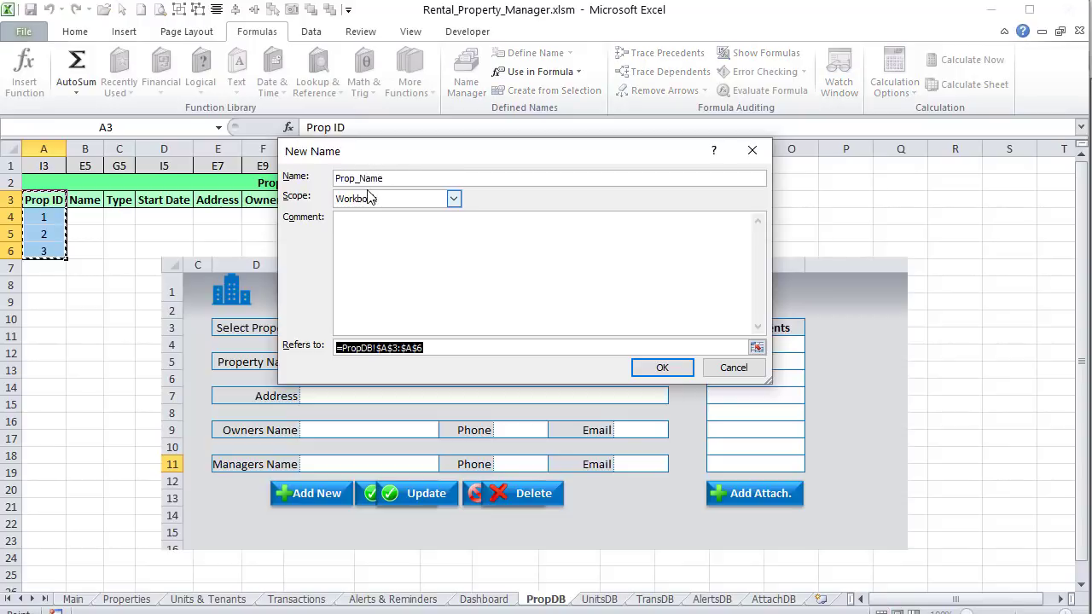
pyautogui.hotkey('ctrl', 'v')
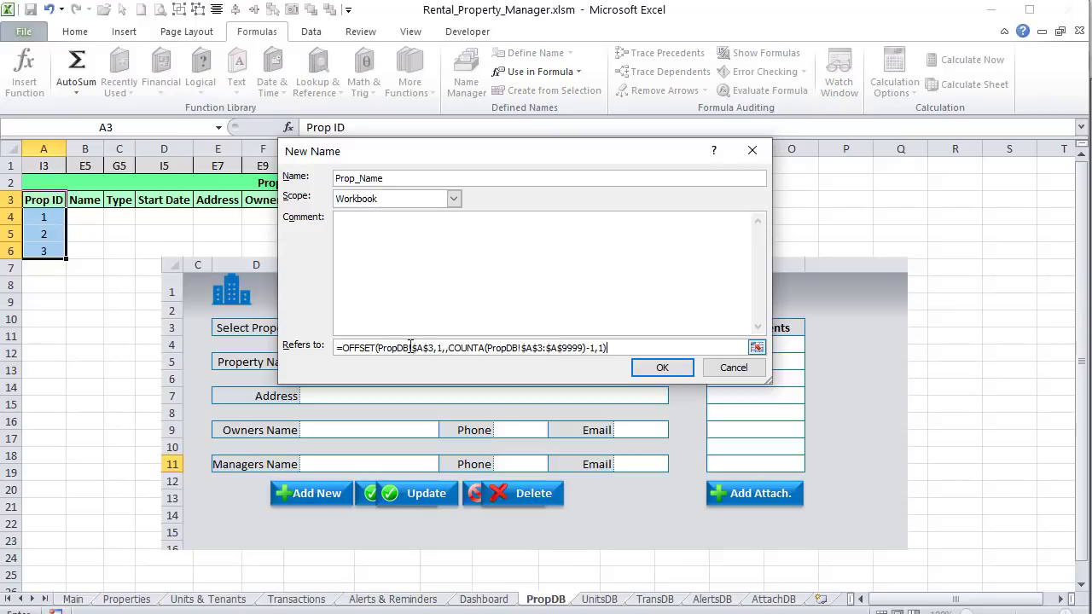
# Step: Change the Prop_Name formula's starting cell to PropDB!$B$3, check its range, save the name and close the name list
pyautogui.write('B')
pyautogui.press('Tab')
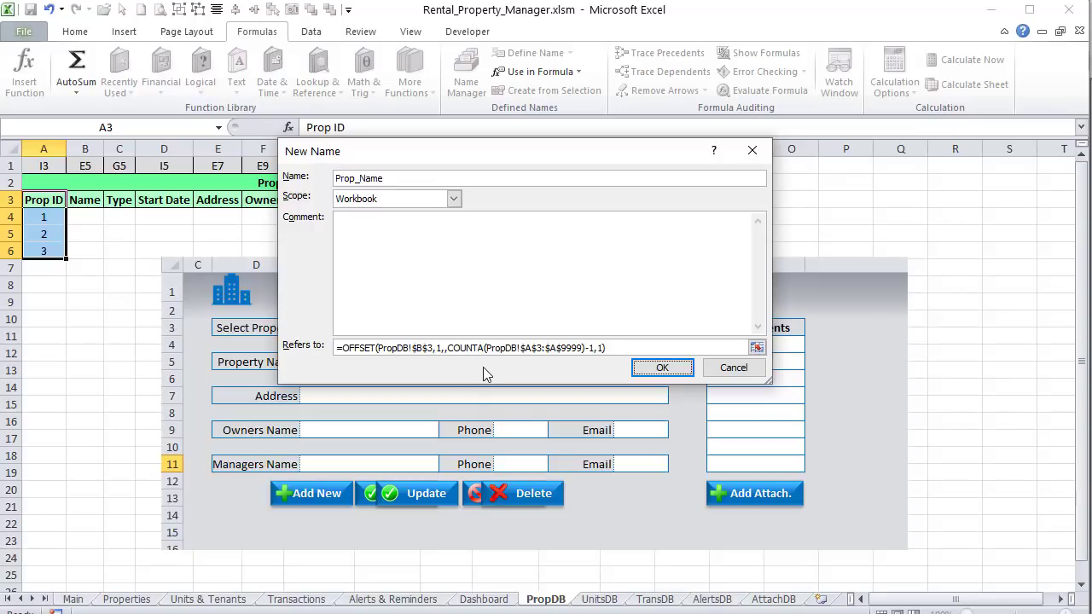
pyautogui.hotkey('shift', 'Tab')
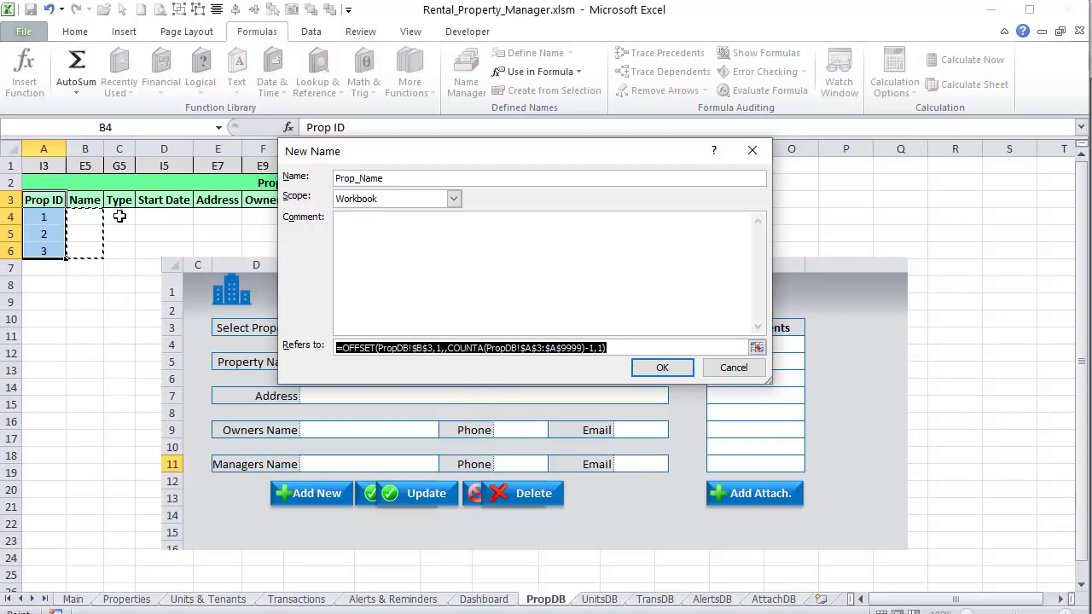
pyautogui.click(663, 367)
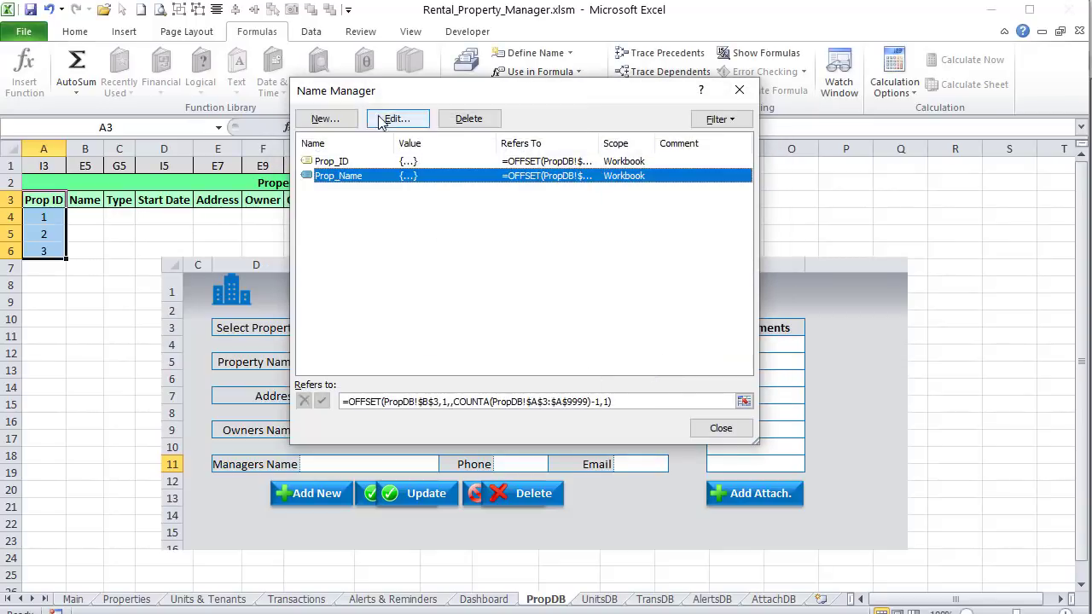
pyautogui.click(719, 428)
# Step: Save the workbook and delete the Properties & Buildings picture from the PropDB sheet
pyautogui.hotkey('ctrl', 's')
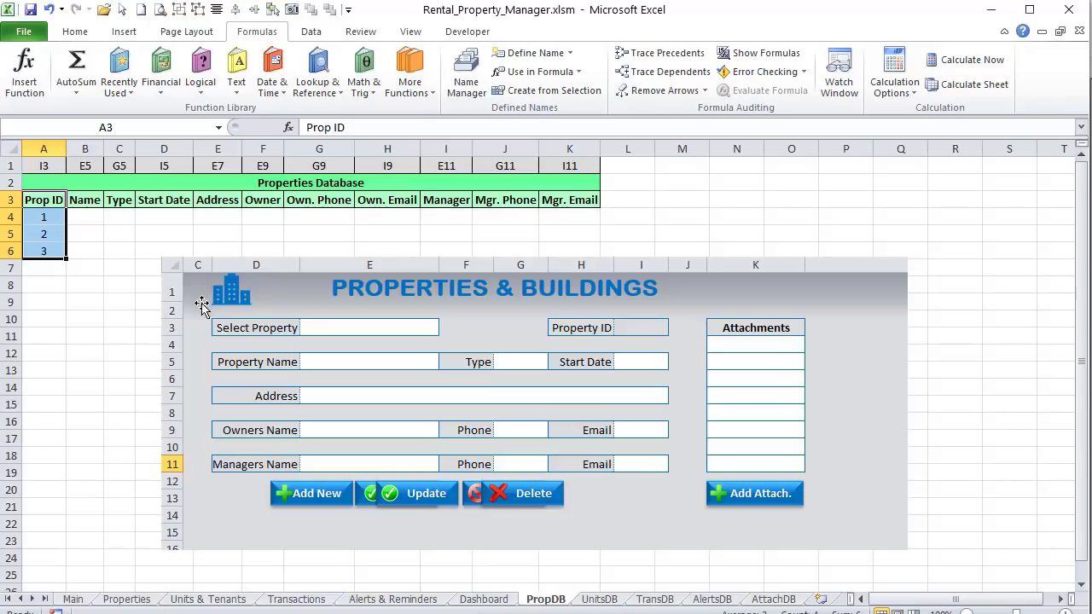
pyautogui.click(232, 290)
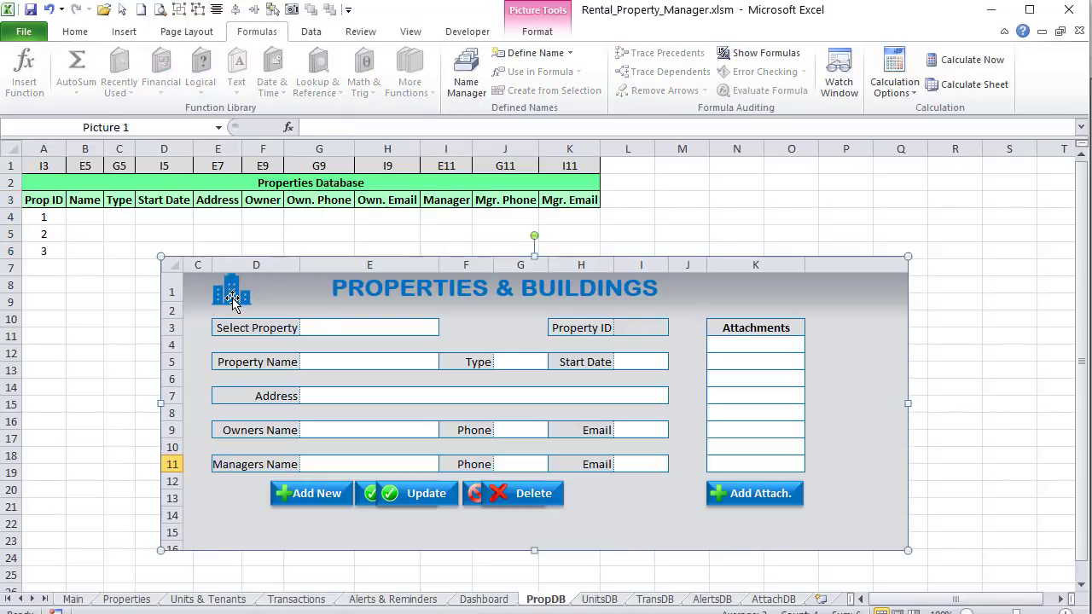
pyautogui.press('Delete')
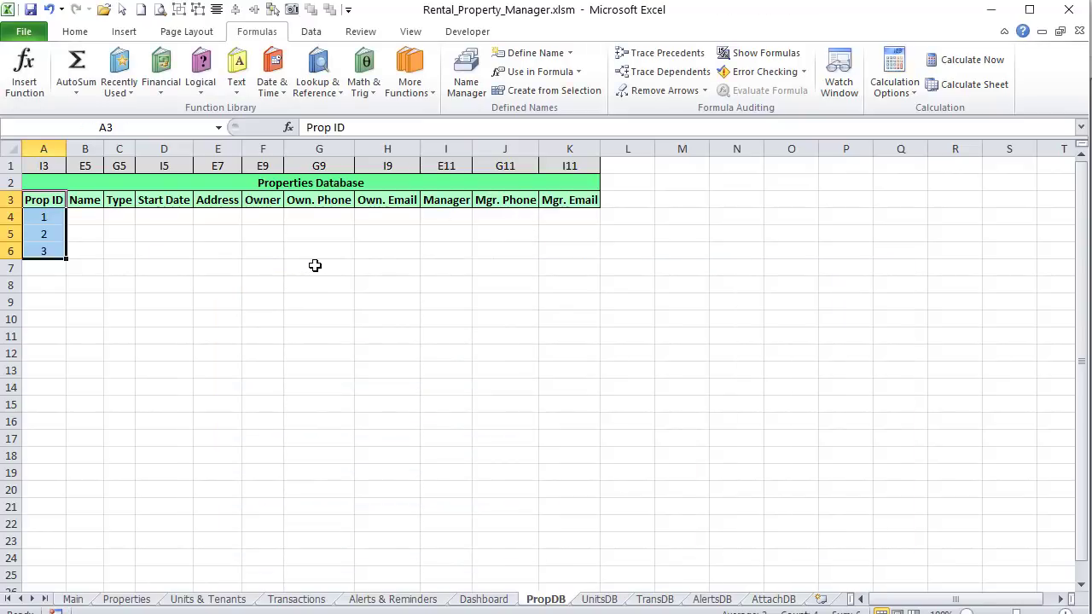
# Step: Take a screen capture of the Units & Tenants form, covering columns C to L and rows 1 to 14 with their headings
pyautogui.click(224, 600)
pyautogui.click(361, 499)
pyautogui.click(1059, 600)
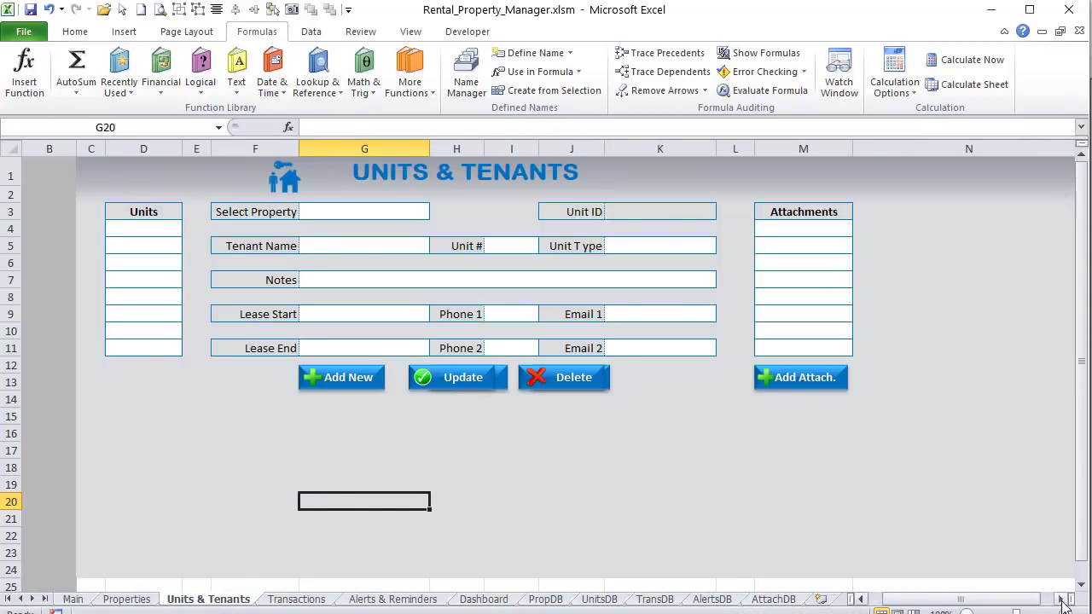
pyautogui.click(1060, 599)
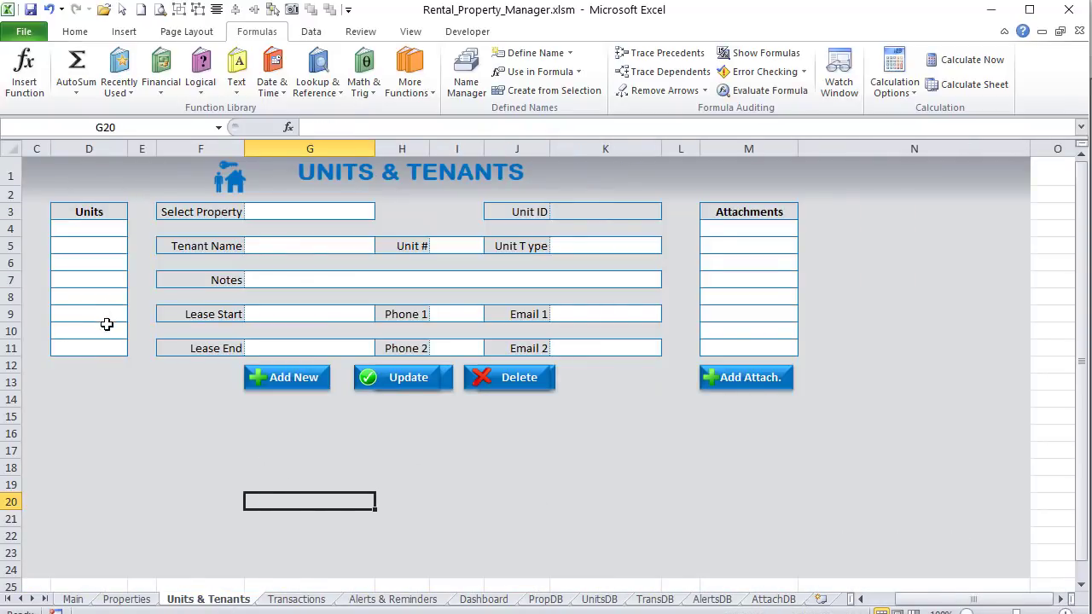
pyautogui.press('Print')
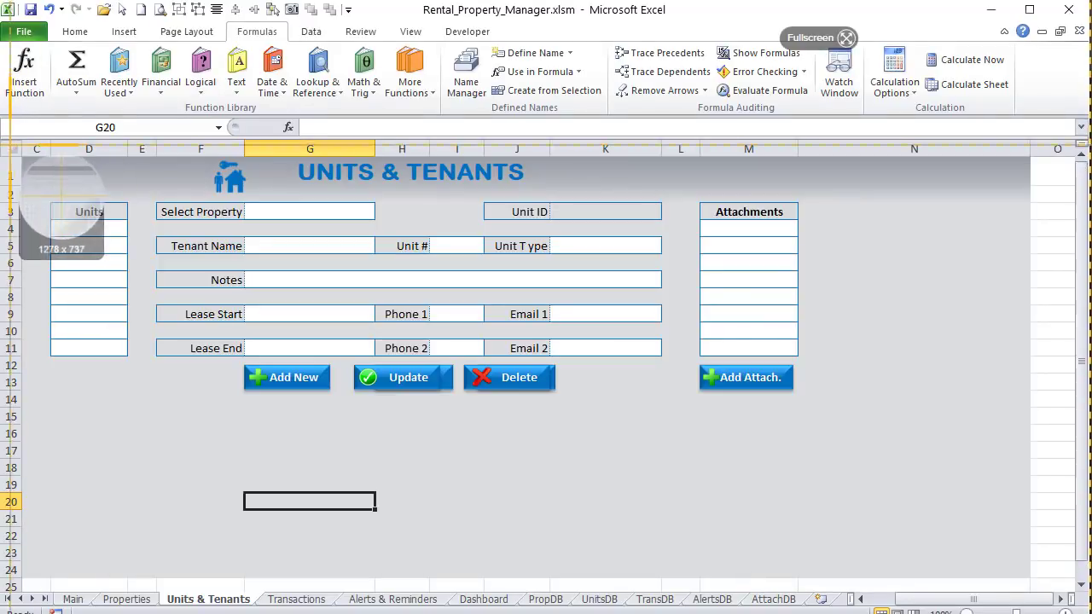
pyautogui.moveTo(2, 142); pyautogui.dragTo(693, 402)
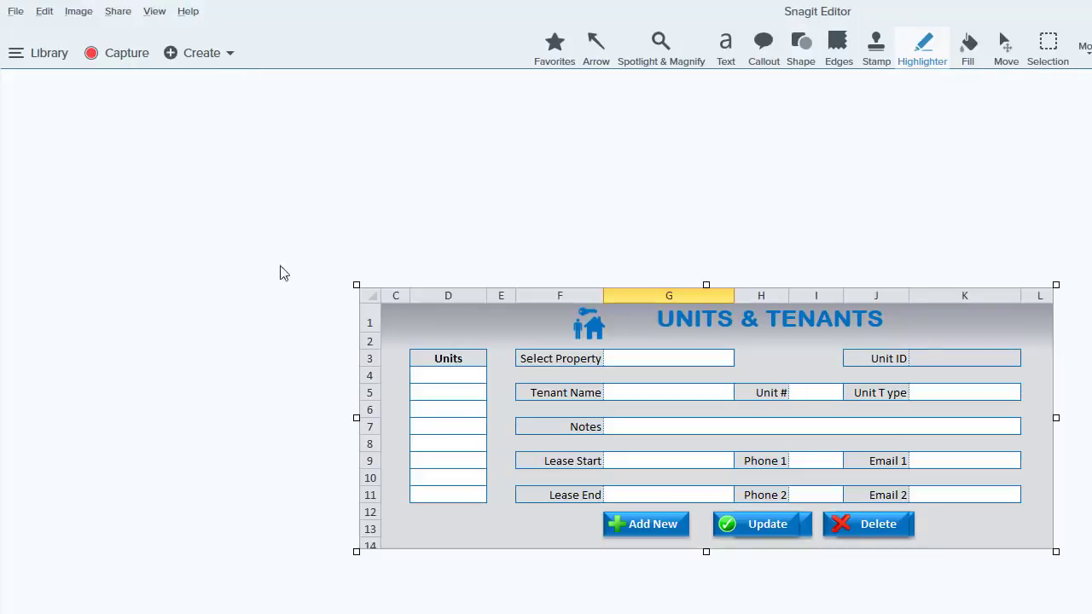
# Step: Copy the captured Units & Tenants form image, switch to Excel, and place it below the top rows of the UnitsDB sheet
pyautogui.click(441, 329)
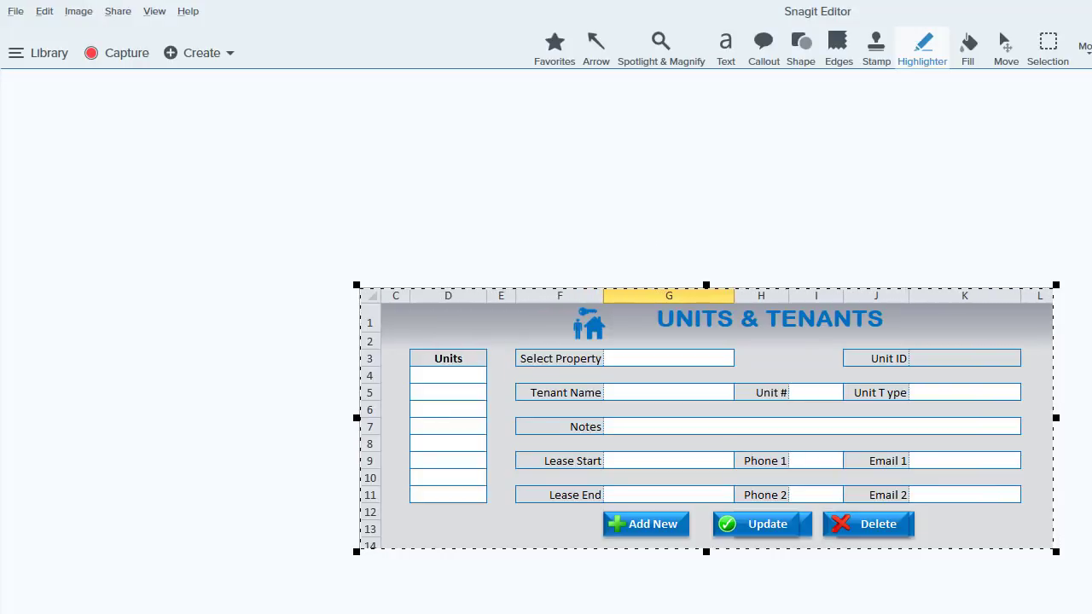
pyautogui.hotkey('alt', 'Tab')
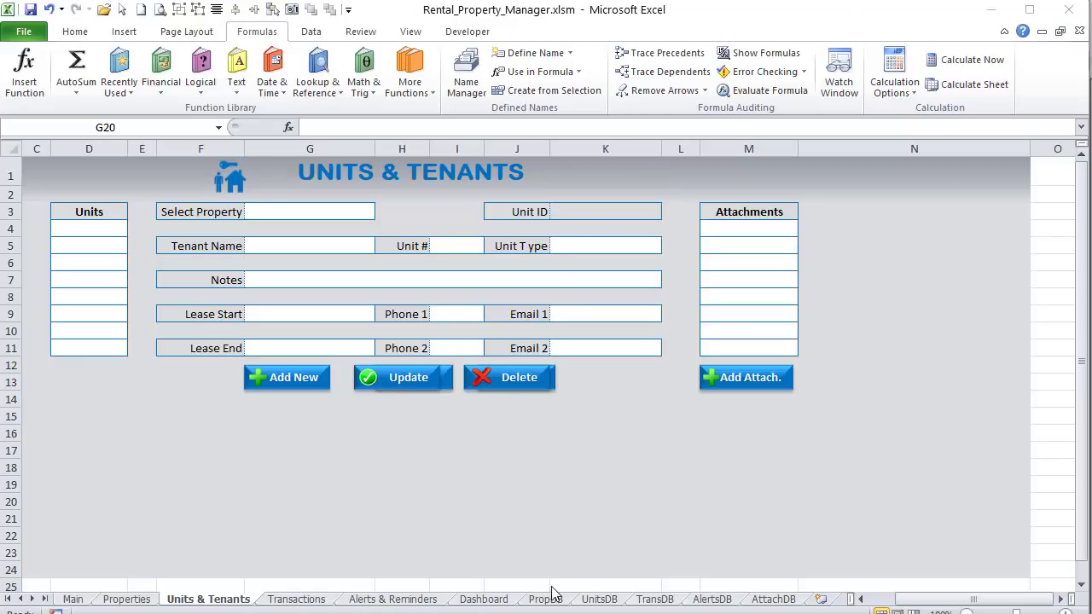
pyautogui.click(598, 598)
pyautogui.click(506, 433)
pyautogui.hotkey('ctrl', 'v')
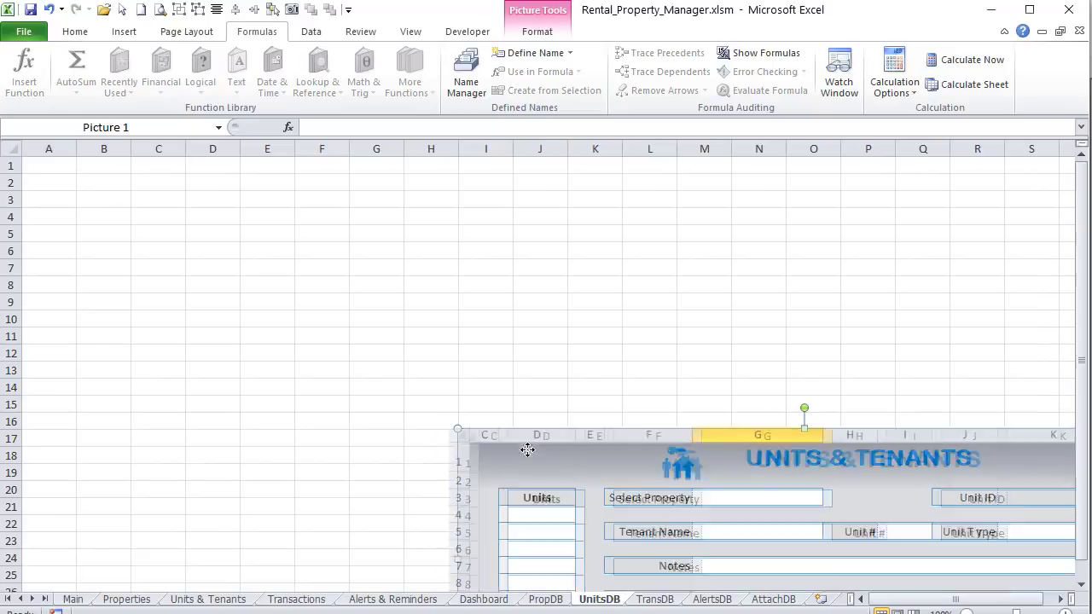
pyautogui.moveTo(546, 463); pyautogui.dragTo(180, 290)
pyautogui.click(152, 213)
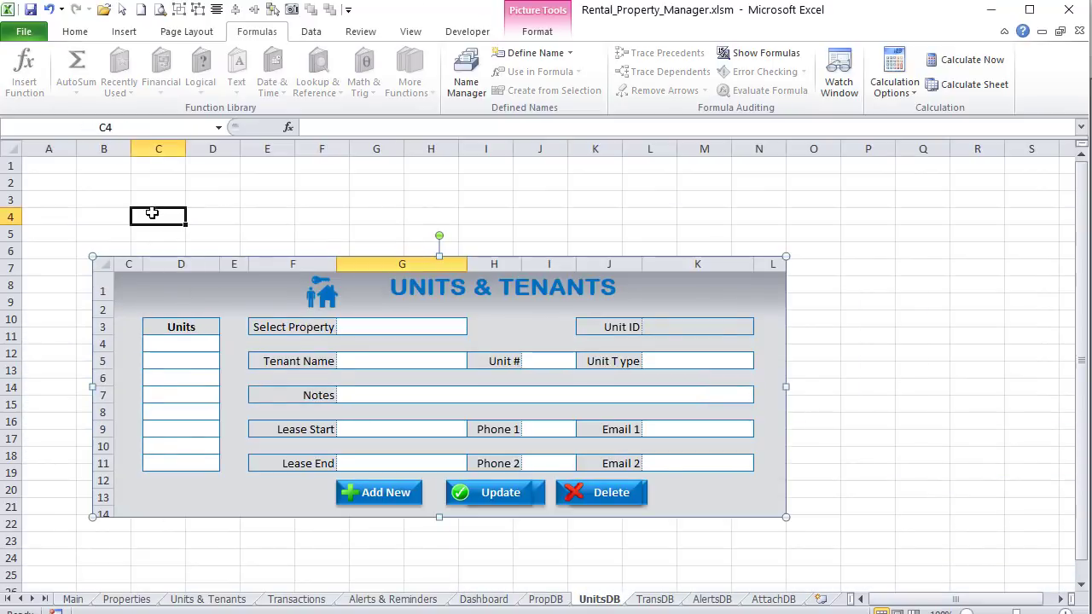
# Step: Enter the column headings Unit ID in A3 and Prop ID in B3 of the UnitsDB sheet
pyautogui.click(60, 163)
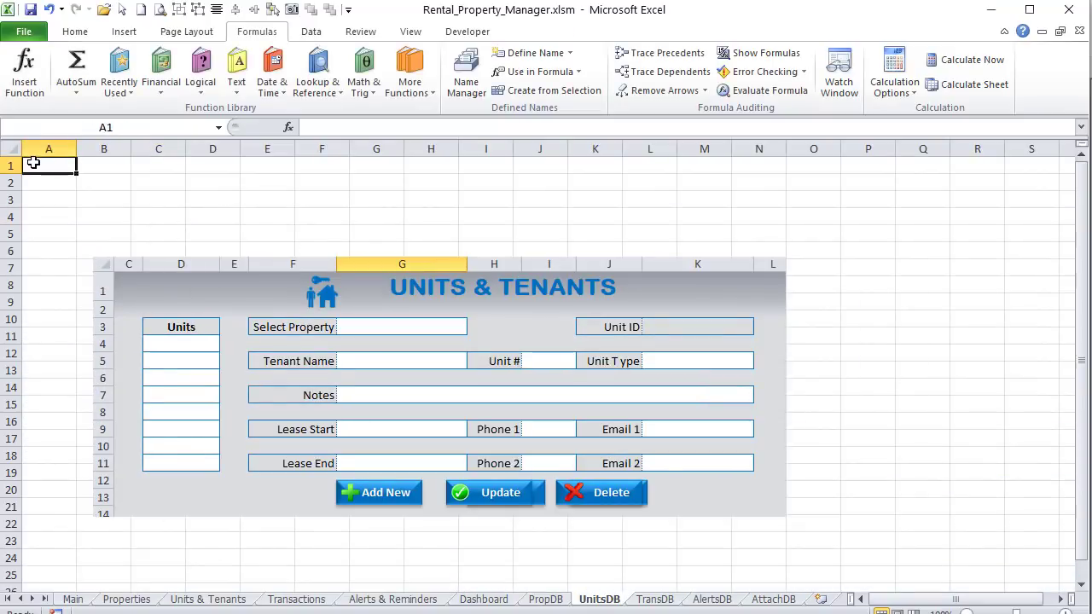
pyautogui.click(57, 182)
pyautogui.click(56, 199)
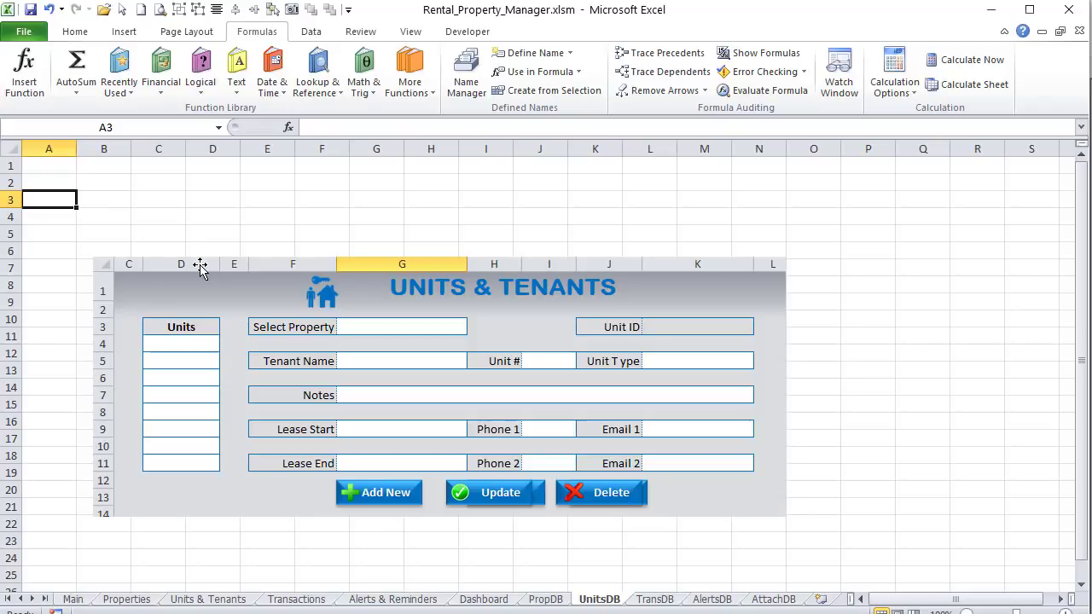
pyautogui.write('Unit')
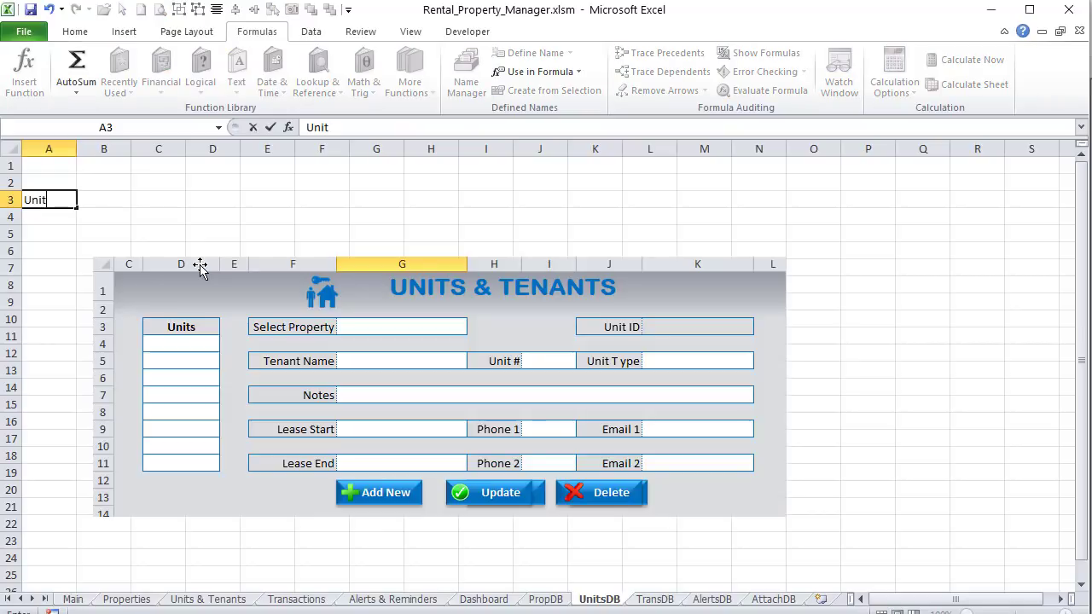
pyautogui.write(' ID')
pyautogui.press('Tab')
pyautogui.write('Unit Name')
pyautogui.press('Tab')
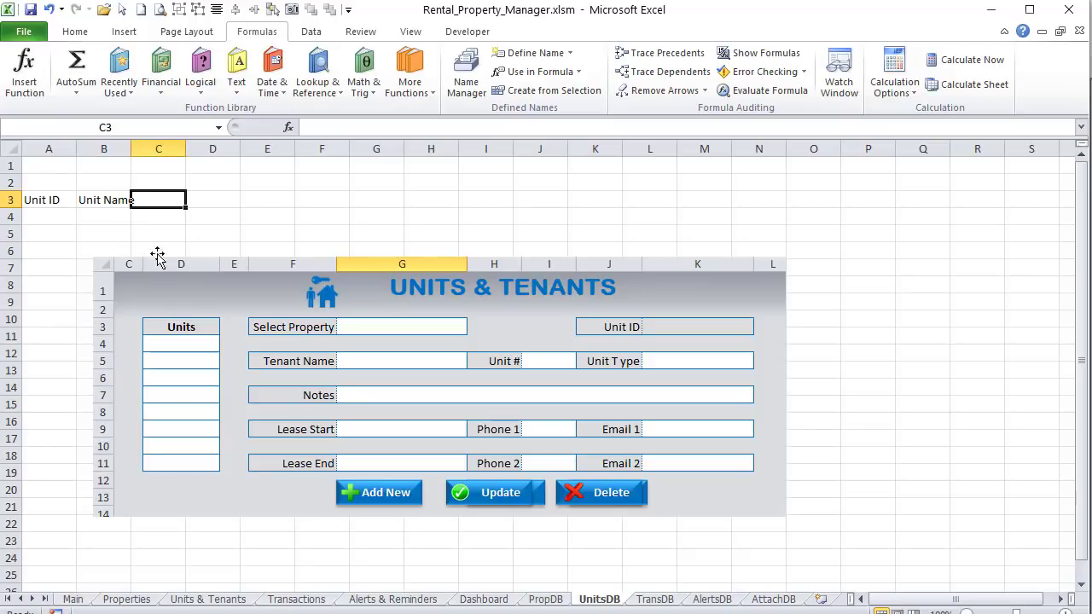
pyautogui.click(115, 198)
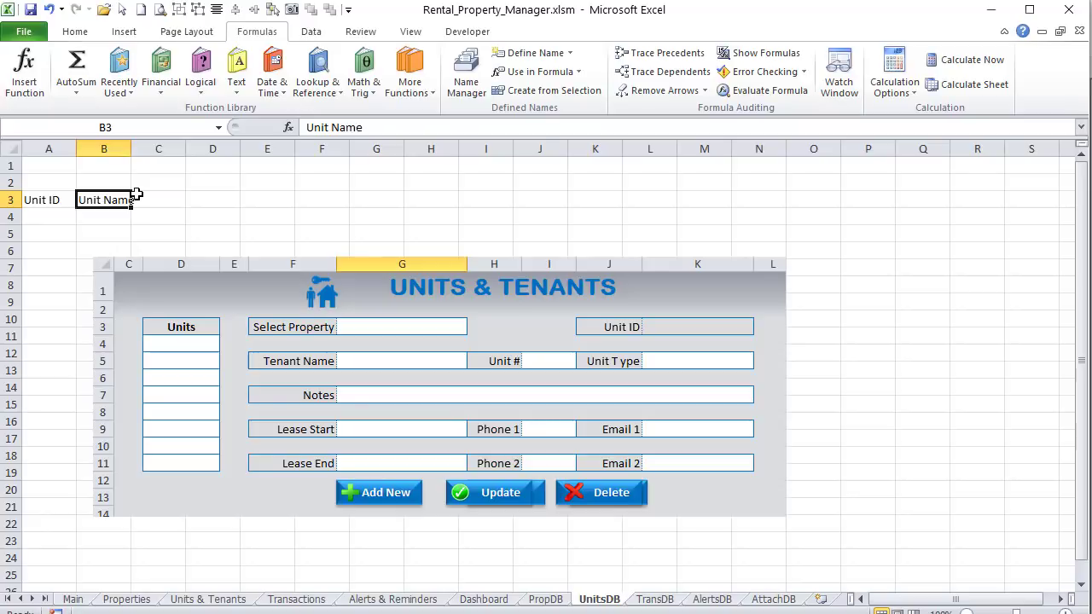
pyautogui.write('Prop ID')
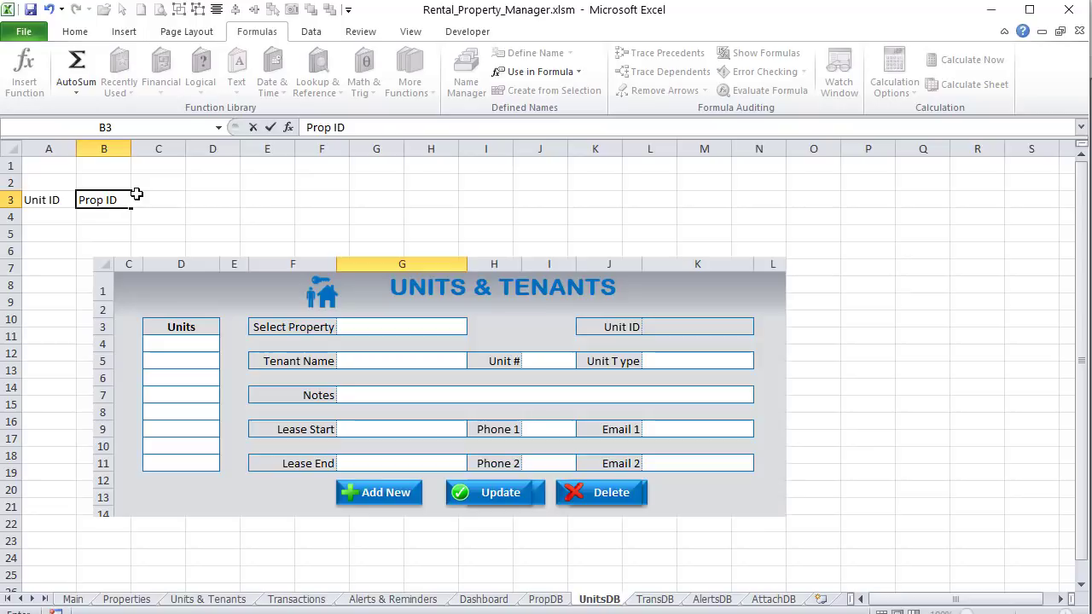
# Step: Add the headings Tenant Name in C3 and Unit # in D3
pyautogui.click(136, 195)
pyautogui.write('Z')
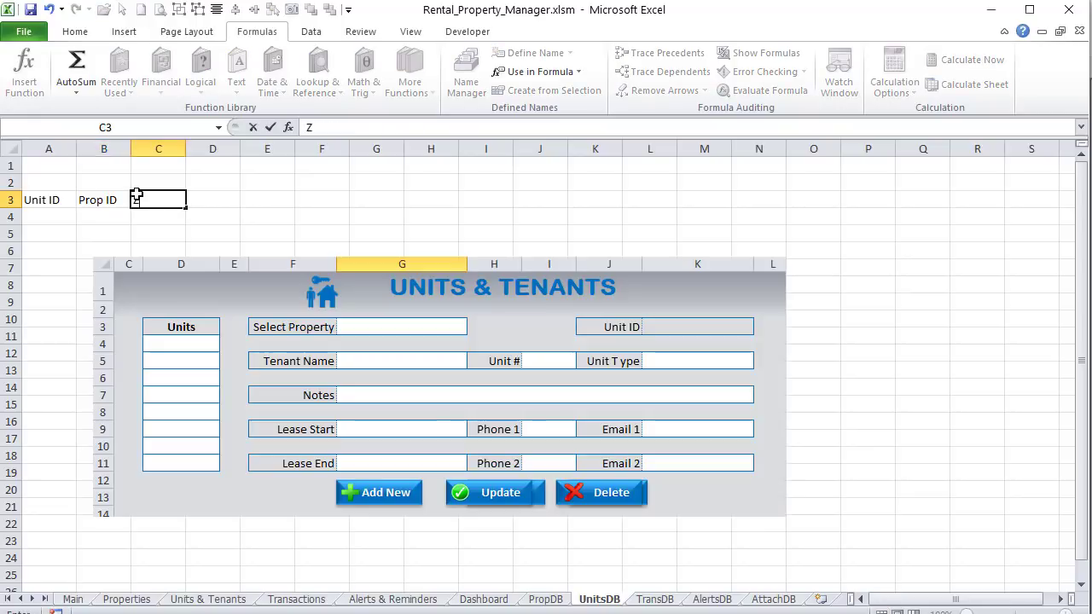
pyautogui.write('Tnant Name')
pyautogui.press('Tab')
pyautogui.write('Unite')
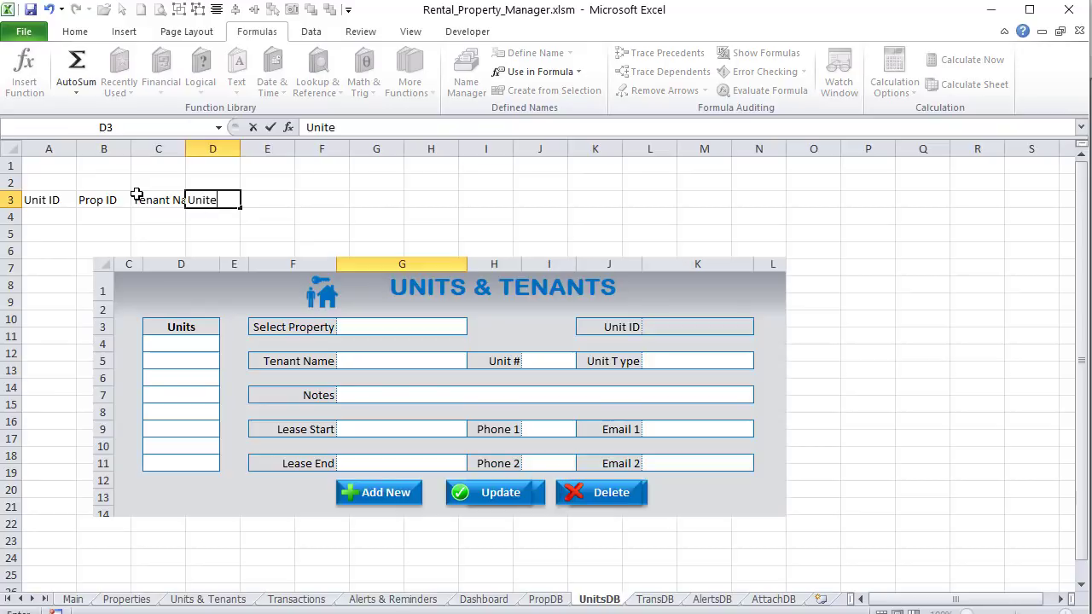
pyautogui.press('BackSpace')
pyautogui.write(' #')
pyautogui.press('Tab')
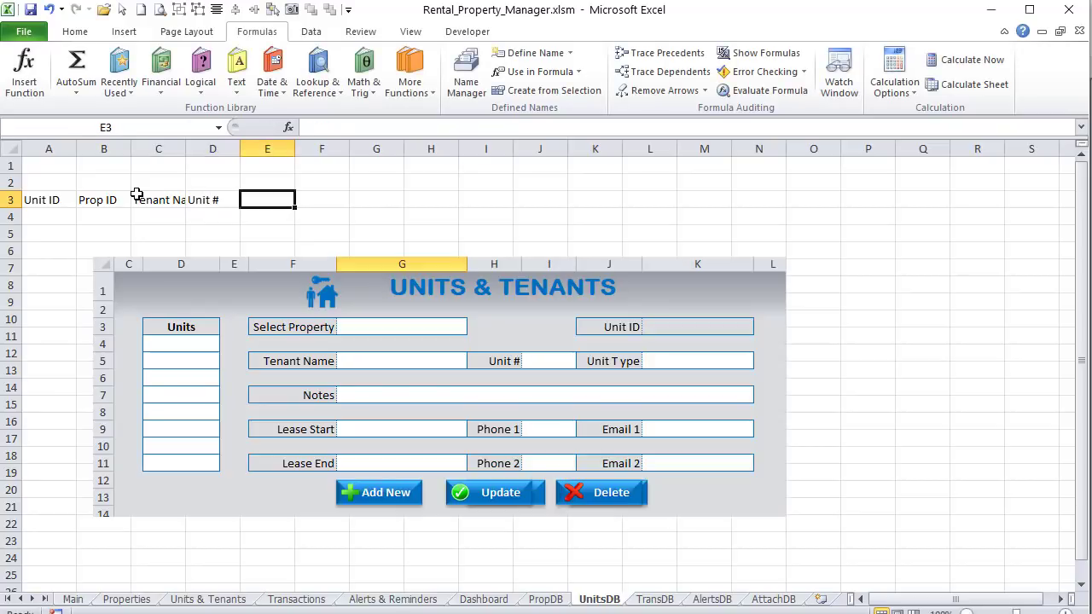
# Step: Add the headings Type, Notes and Start in cells E3 to G3
pyautogui.write('Un')
pyautogui.press('Escape')
pyautogui.write('Type')
pyautogui.press('Tab')
pyautogui.write('Note')
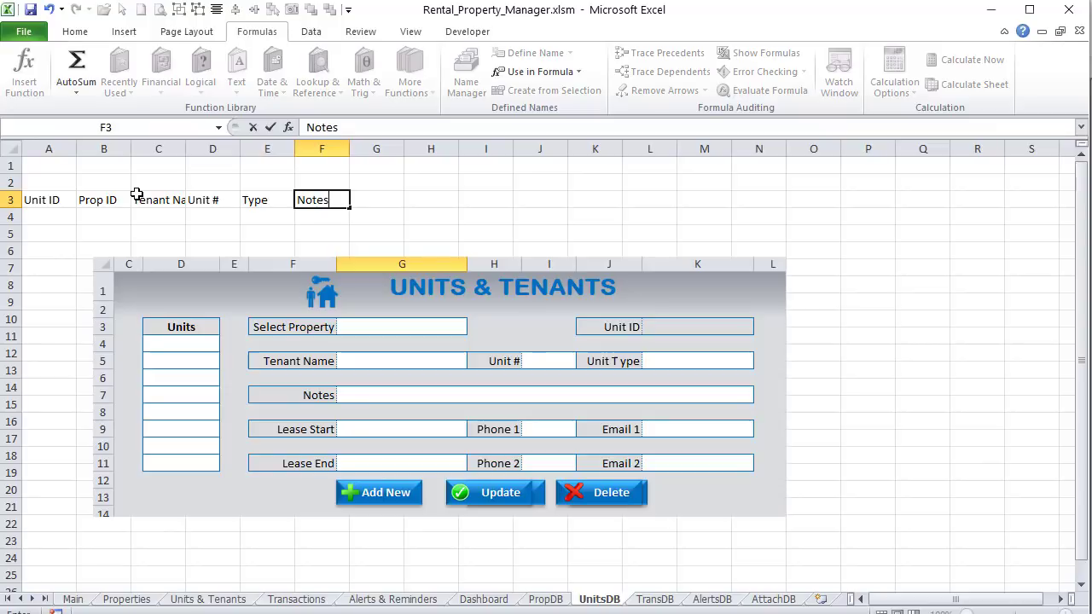
pyautogui.press('Tab')
pyautogui.write('Star')
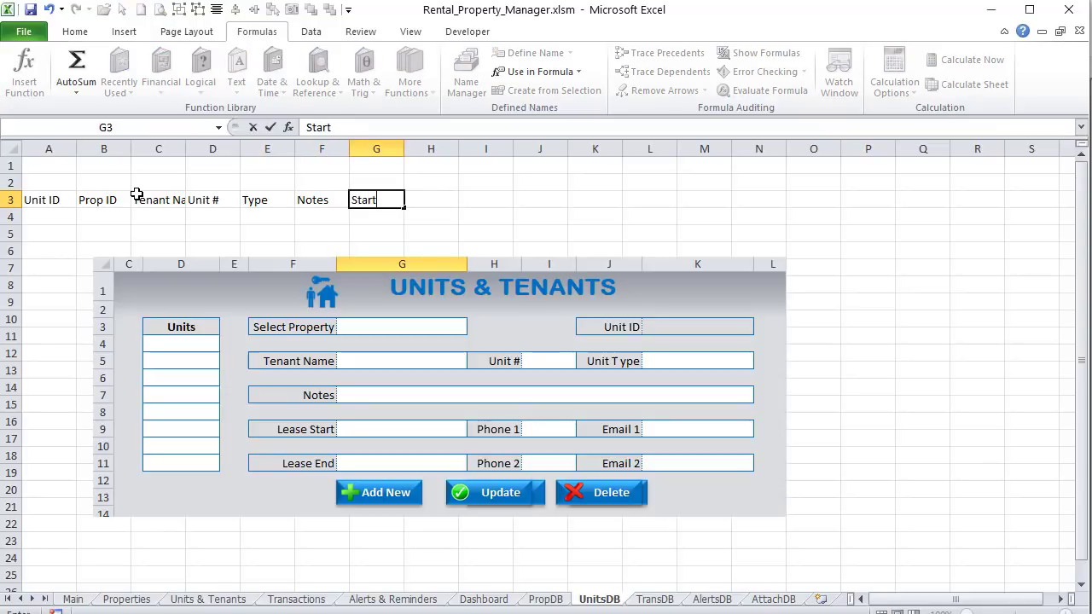
pyautogui.press('Tab')
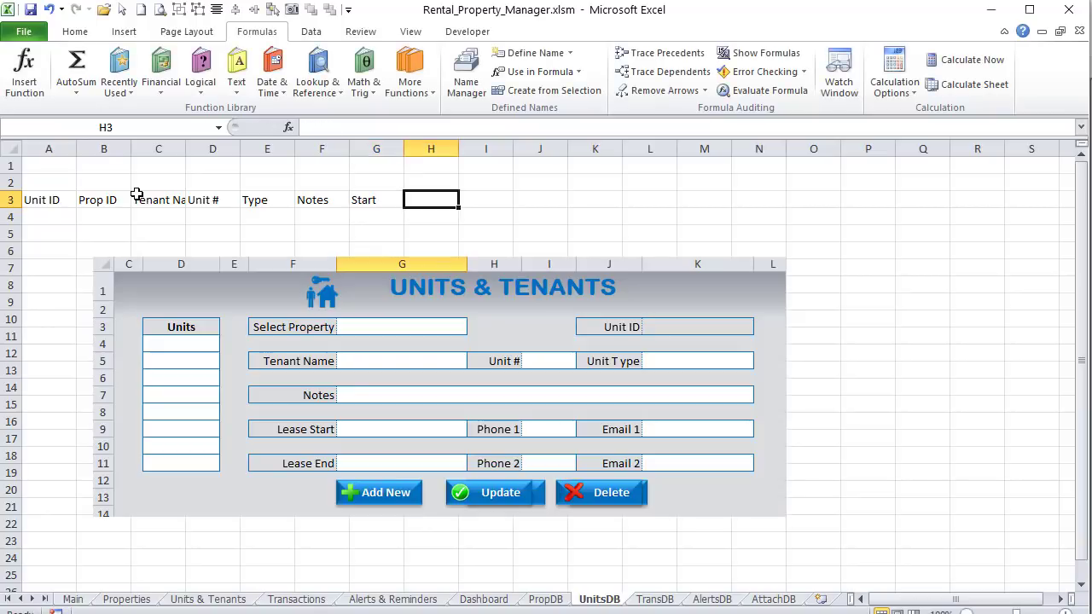
# Step: Add the headings Phone 1 in H3 and Email 1 in I3
pyautogui.write('Phone 1')
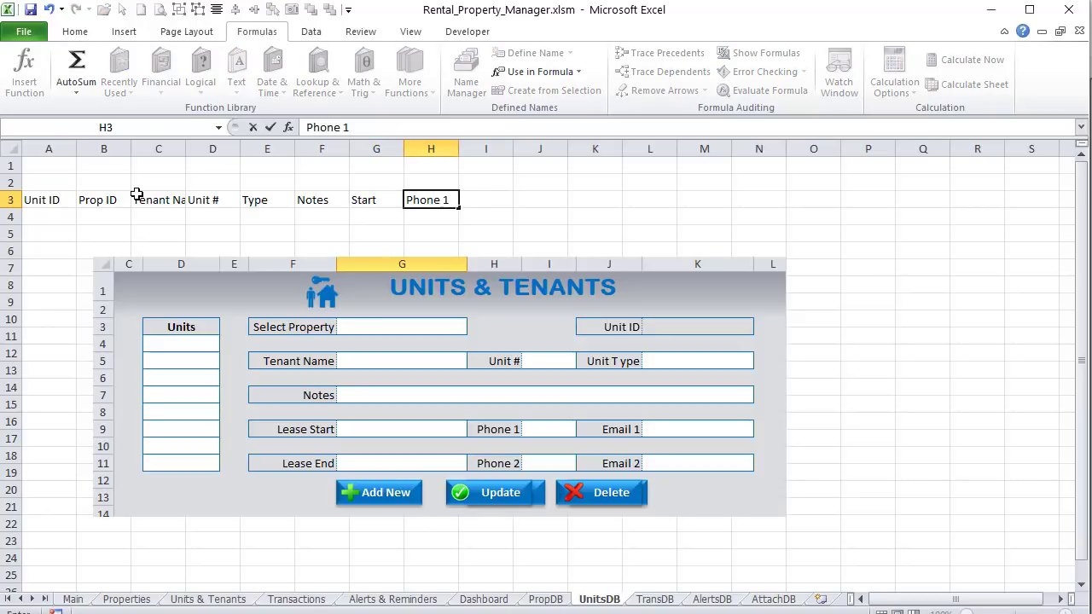
pyautogui.press('Tab')
pyautogui.write('Emai')
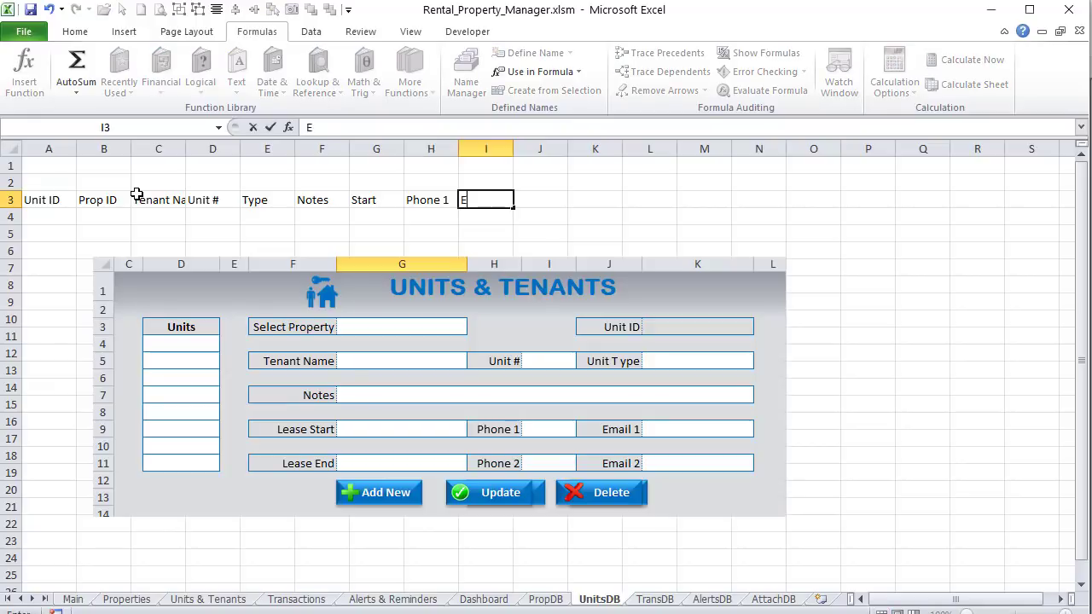
pyautogui.press('Tab')
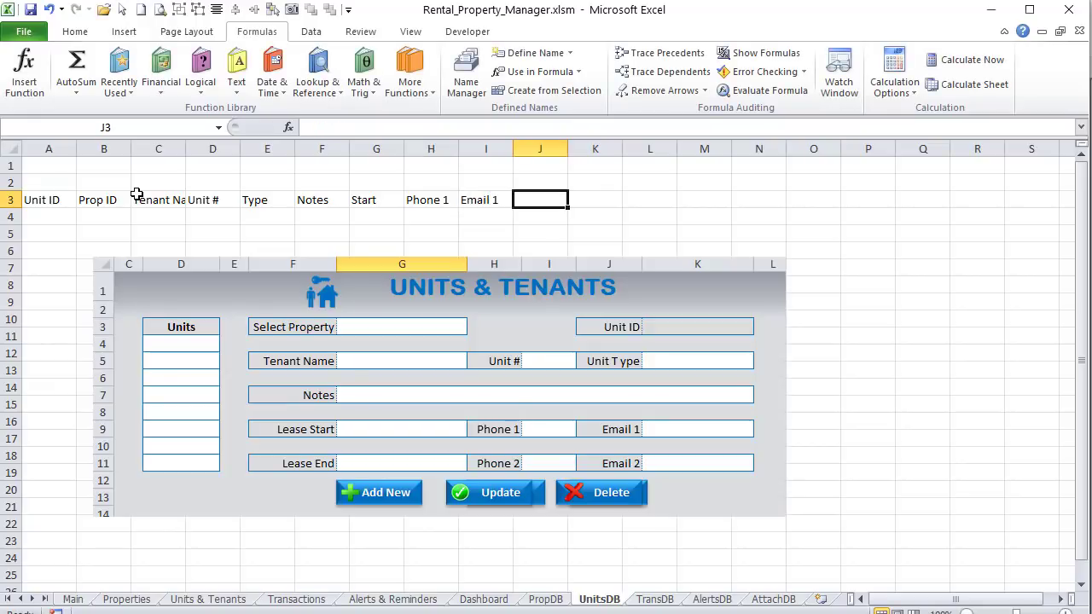
# Step: Add the headings End, Phone 2 and Email 2 in cells J3 to L3
pyautogui.write('End')
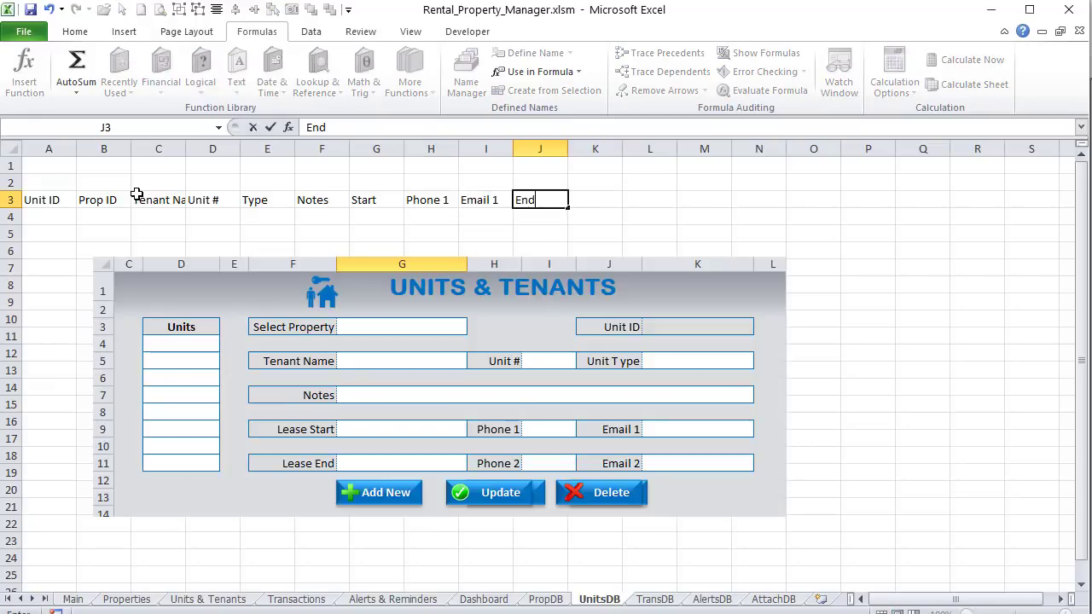
pyautogui.press('Tab')
pyautogui.write('Phone @')
pyautogui.press('BackSpace')
pyautogui.write('3')
pyautogui.press('Tab')
pyautogui.press('Left')
pyautogui.write('Phone 2')
pyautogui.press('Tab')
pyautogui.write('Email 2')
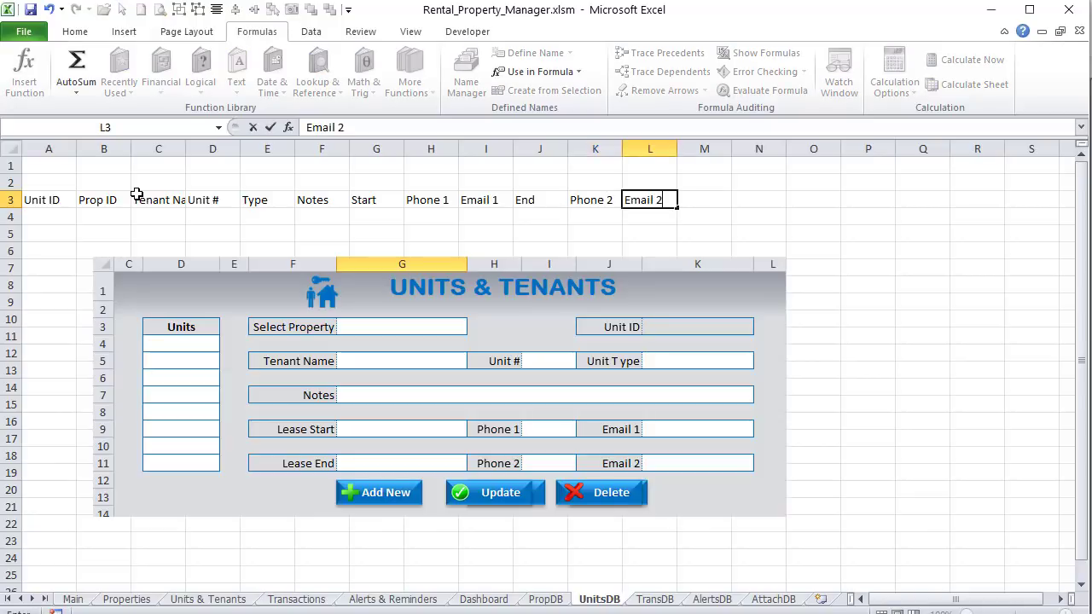
pyautogui.press('Tab')
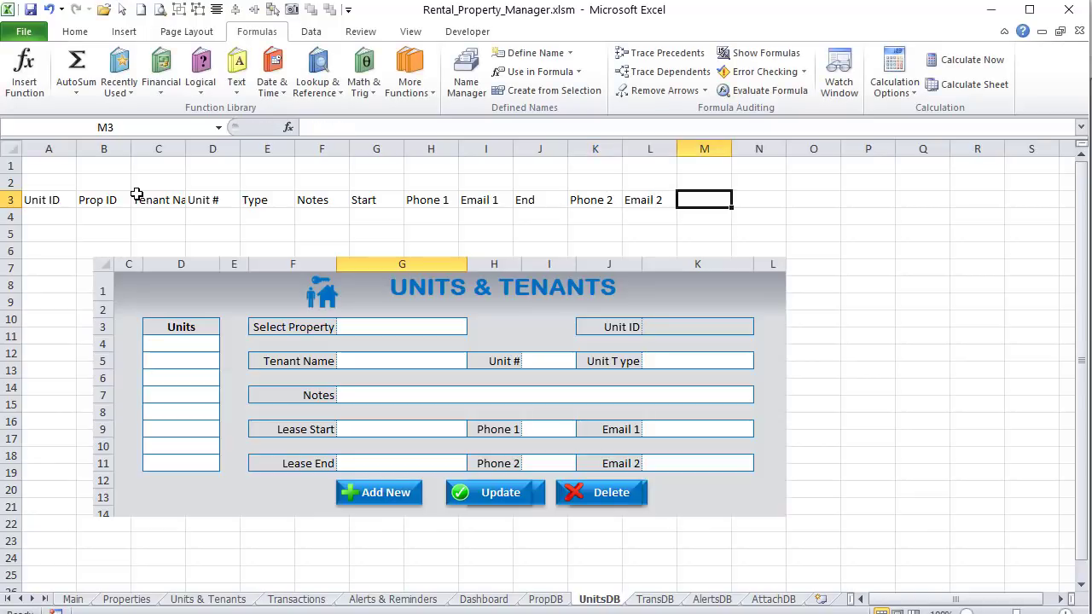
# Step: Enter the title Units & Tenants Database in cell A2, above the headings
pyautogui.click(44, 168)
pyautogui.click(50, 180)
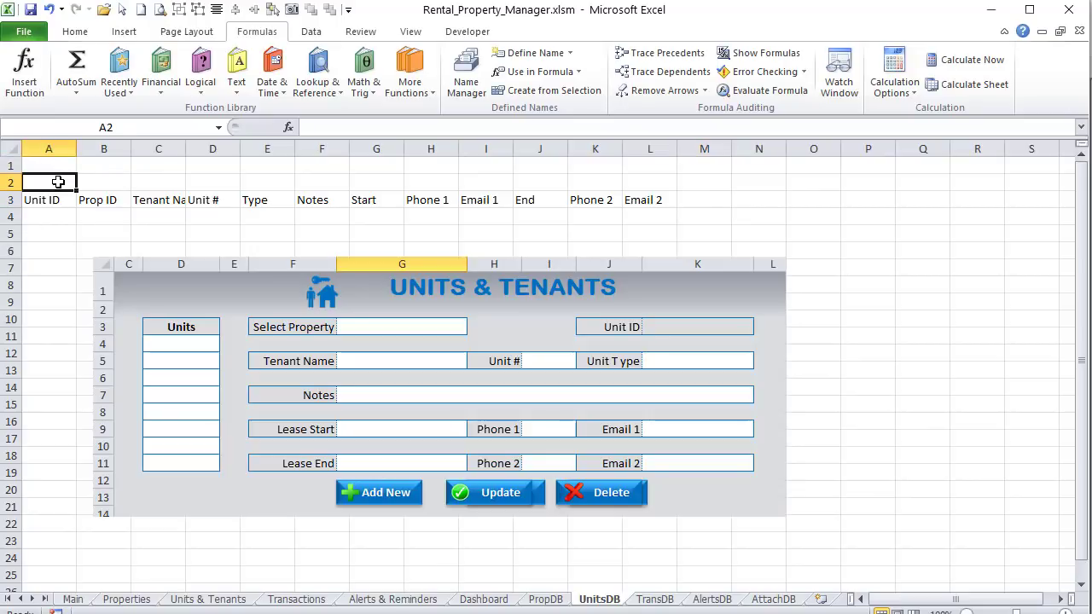
pyautogui.write('Units')
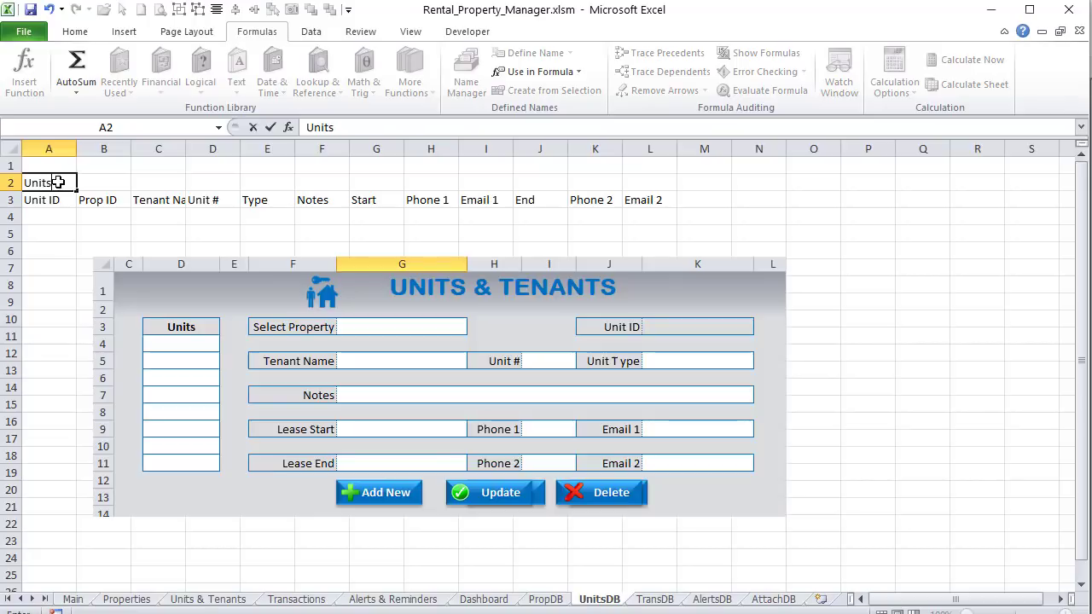
pyautogui.write(' & Tenants ')
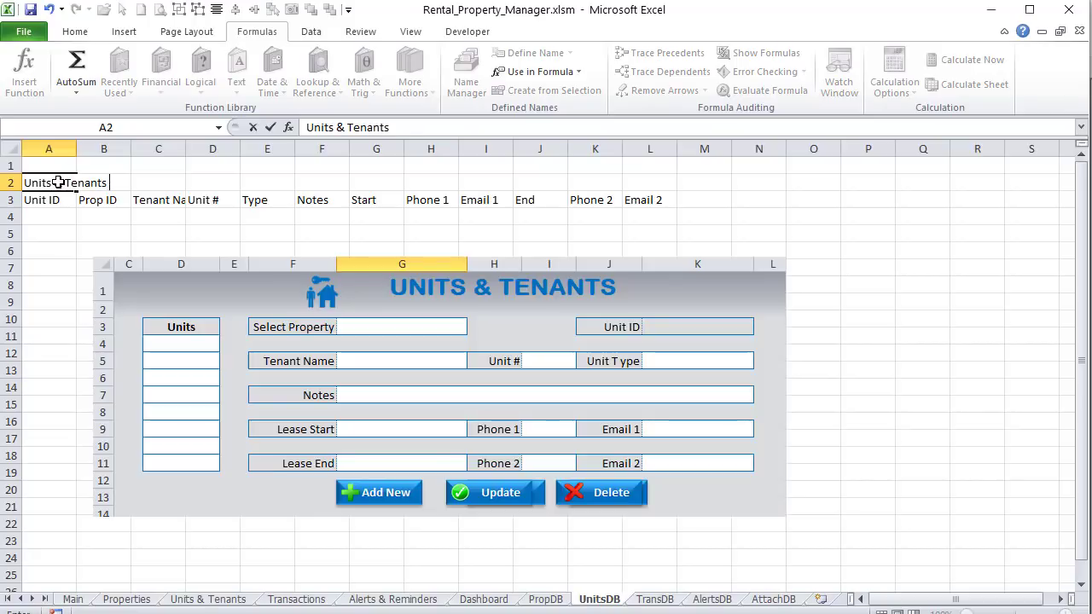
pyautogui.write('Datbbase')
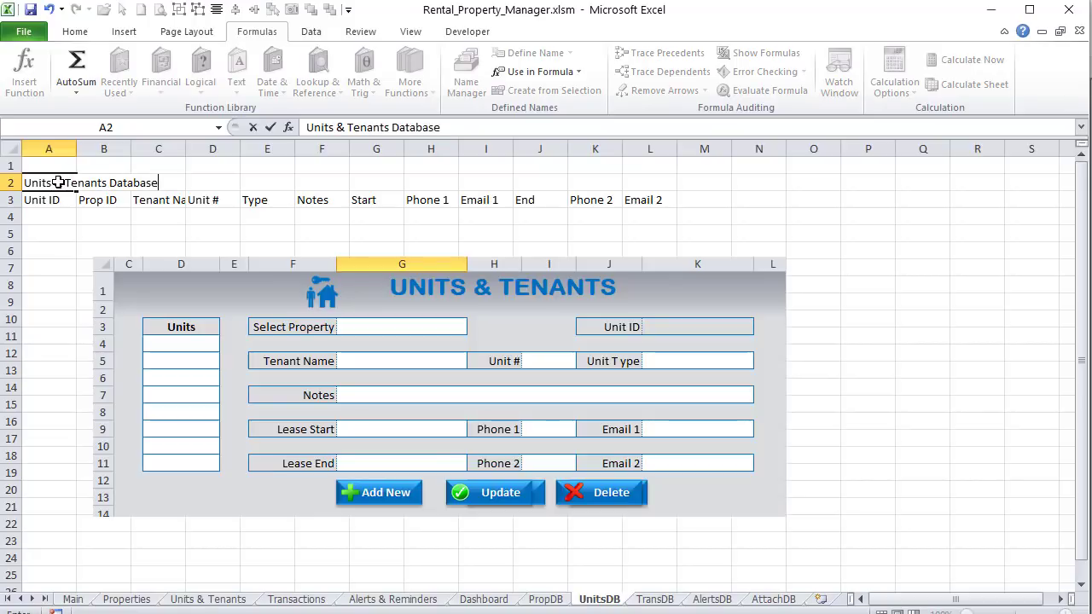
pyautogui.press('Return')
# Step: Shift the form picture slightly so it clears column A, and enter the Unit ID form cell reference K3 in A1
pyautogui.click(62, 158)
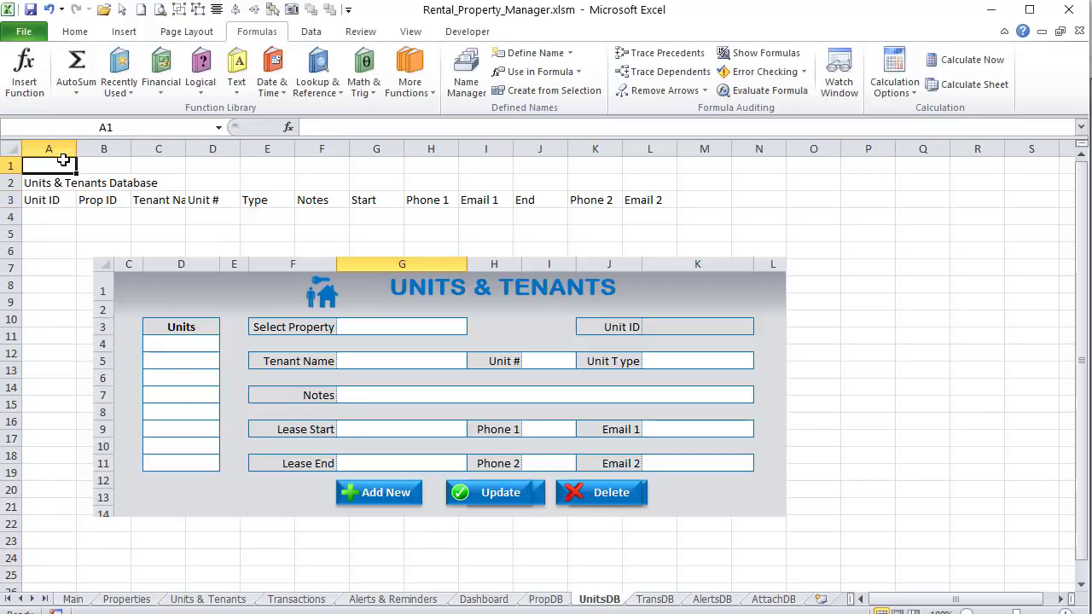
pyautogui.moveTo(165, 327); pyautogui.dragTo(149, 325)
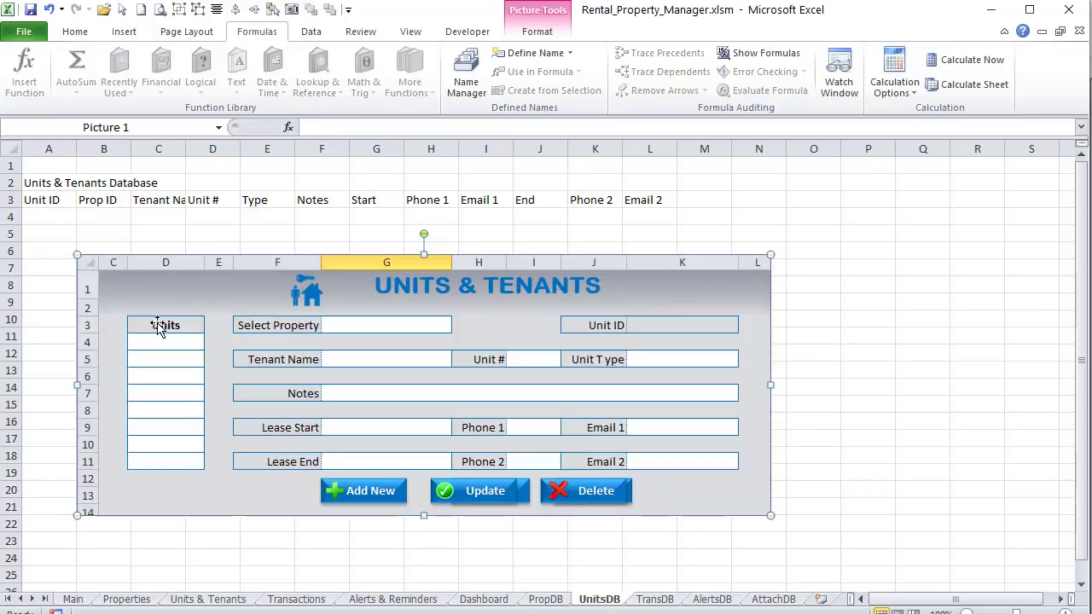
pyautogui.click(55, 167)
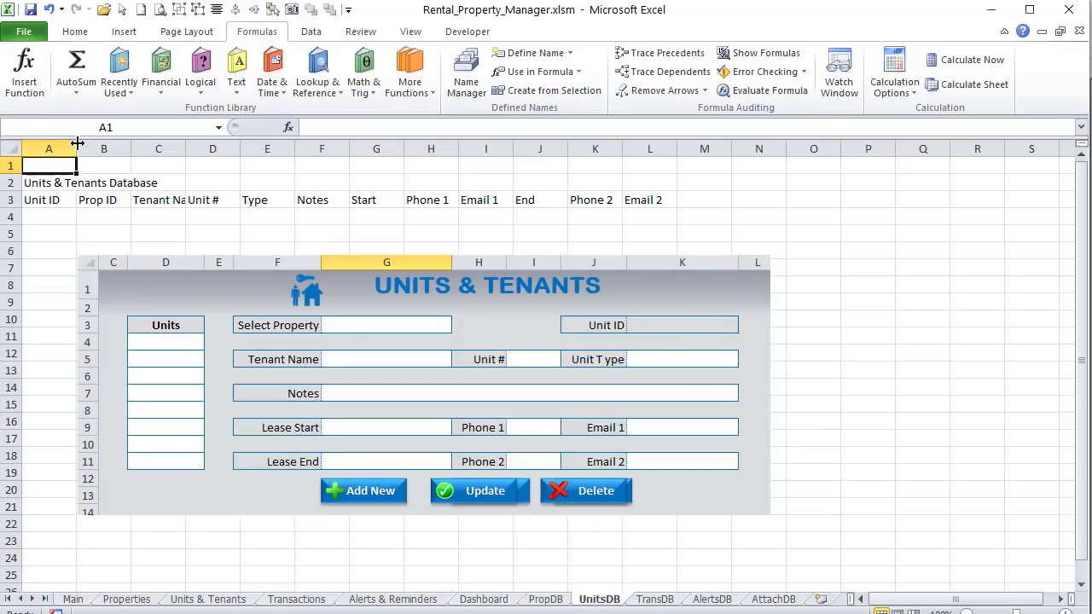
pyautogui.write('K3')
pyautogui.press('Tab')
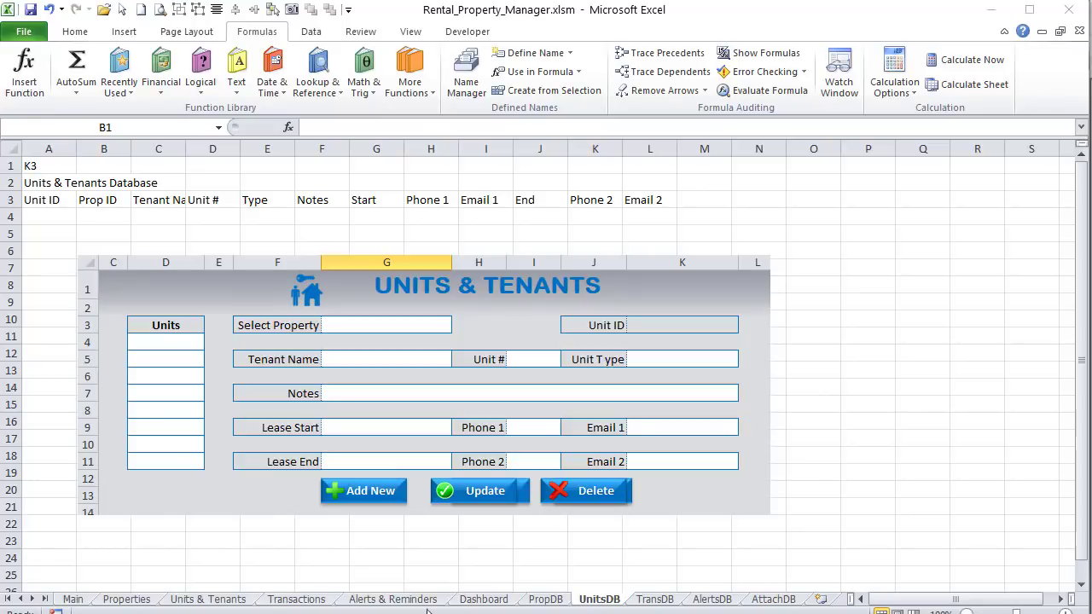
# Step: On the Units & Tenants sheet, enter the label Prop ID in cell A3 and select the Select Property entry cell
pyautogui.click(203, 598)
pyautogui.moveTo(902, 604); pyautogui.dragTo(883, 604)
pyautogui.click(38, 211)
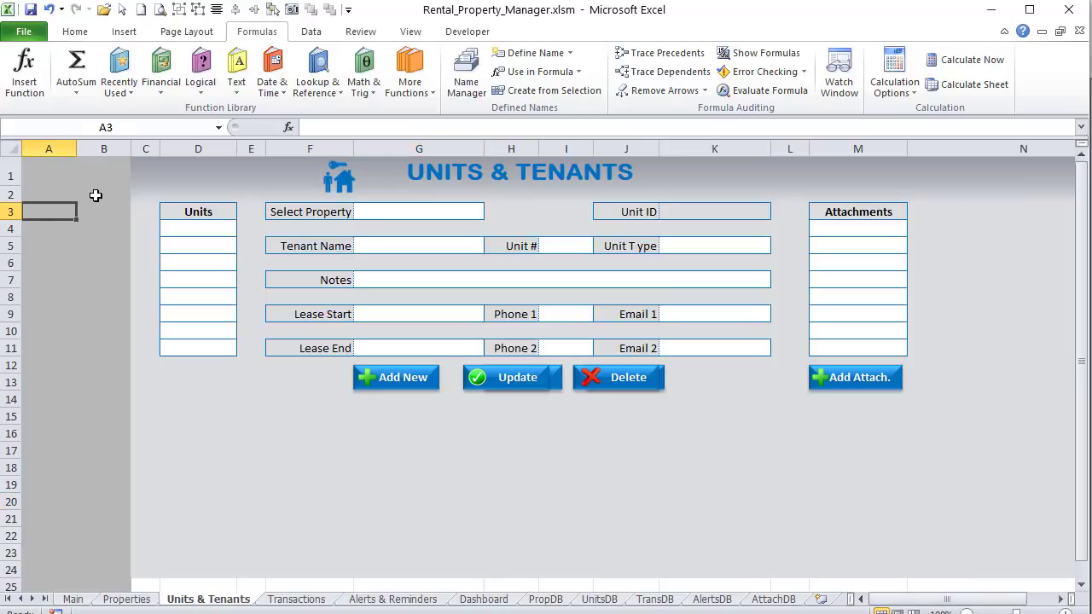
pyautogui.write('Prop ID')
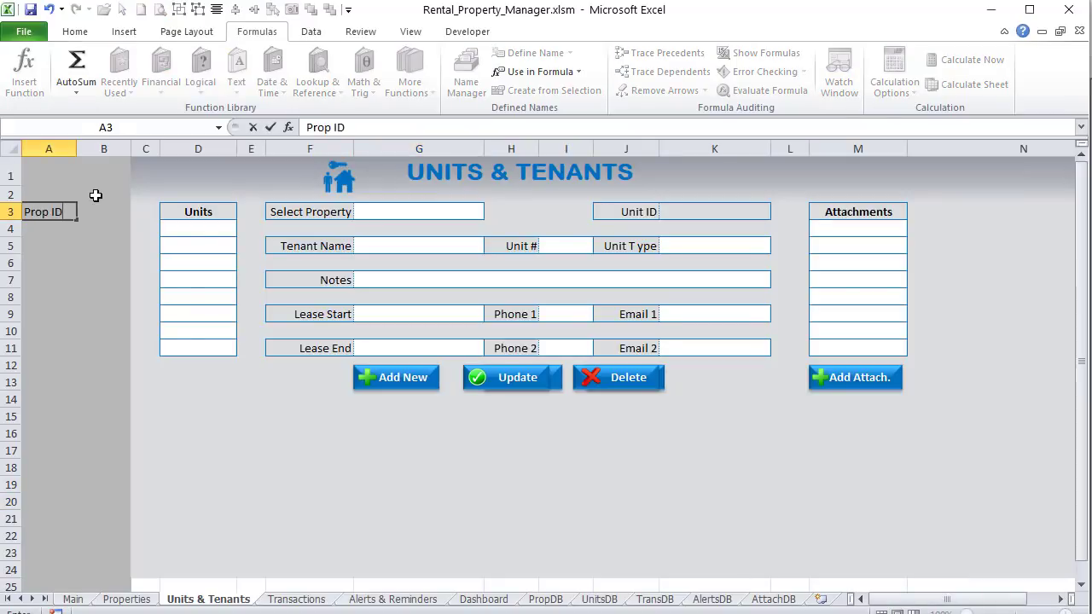
pyautogui.press('Tab')
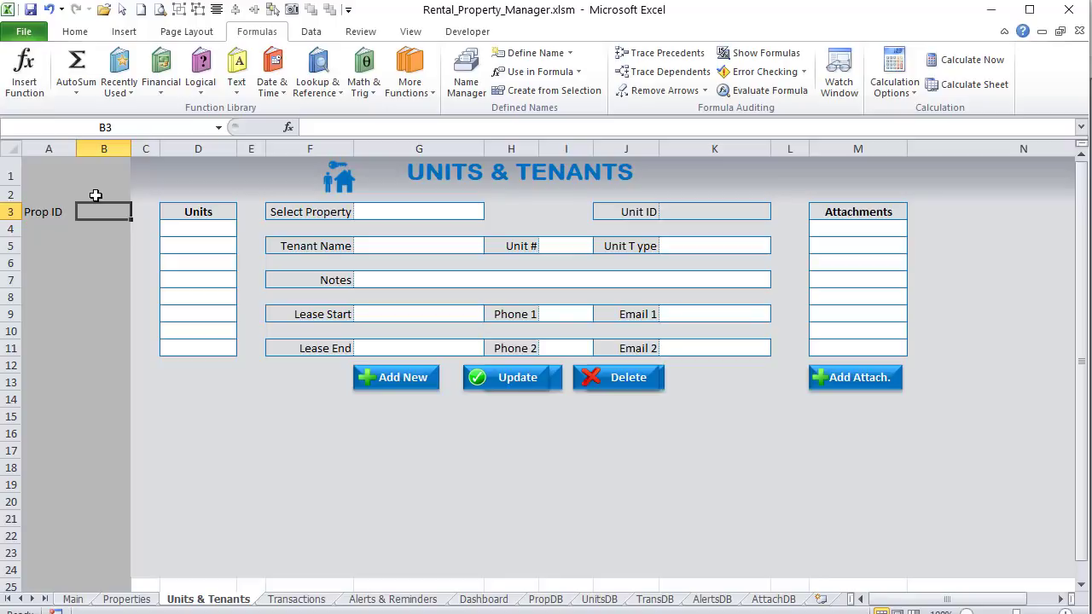
pyautogui.click(450, 213)
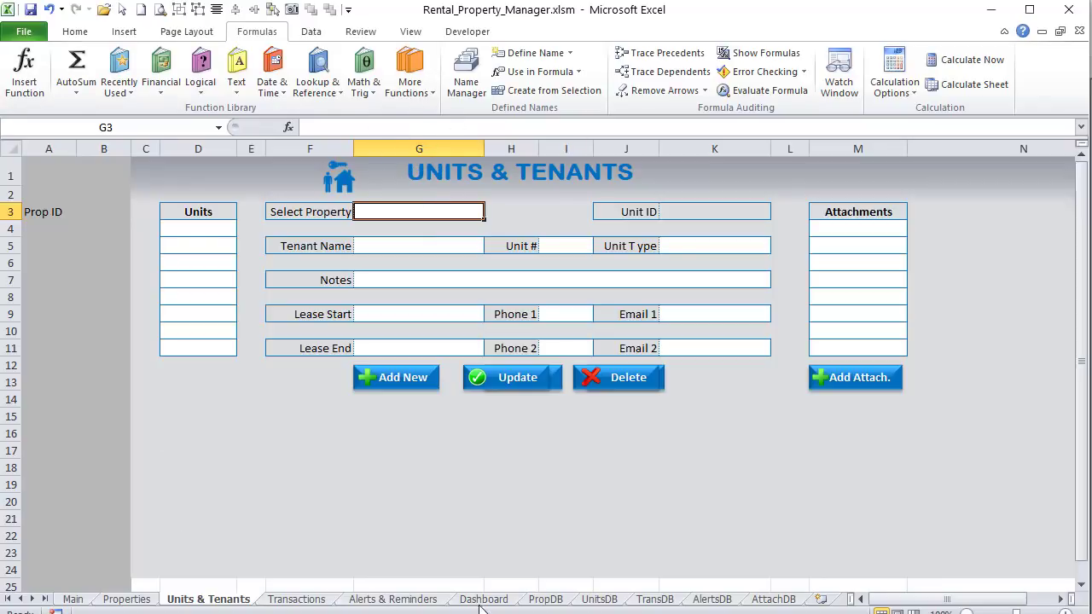
# Step: On the PropDB sheet, enter the property names Franklin Center, Fredders Bldg and Lisa Apartment in B4 to B6 and fit the Name column's width
pyautogui.click(545, 599)
pyautogui.click(86, 217)
pyautogui.moveTo(103, 149); pyautogui.dragTo(122, 148)
pyautogui.write('Franklin Center')
pyautogui.press('Return')
pyautogui.write('Fredders B')
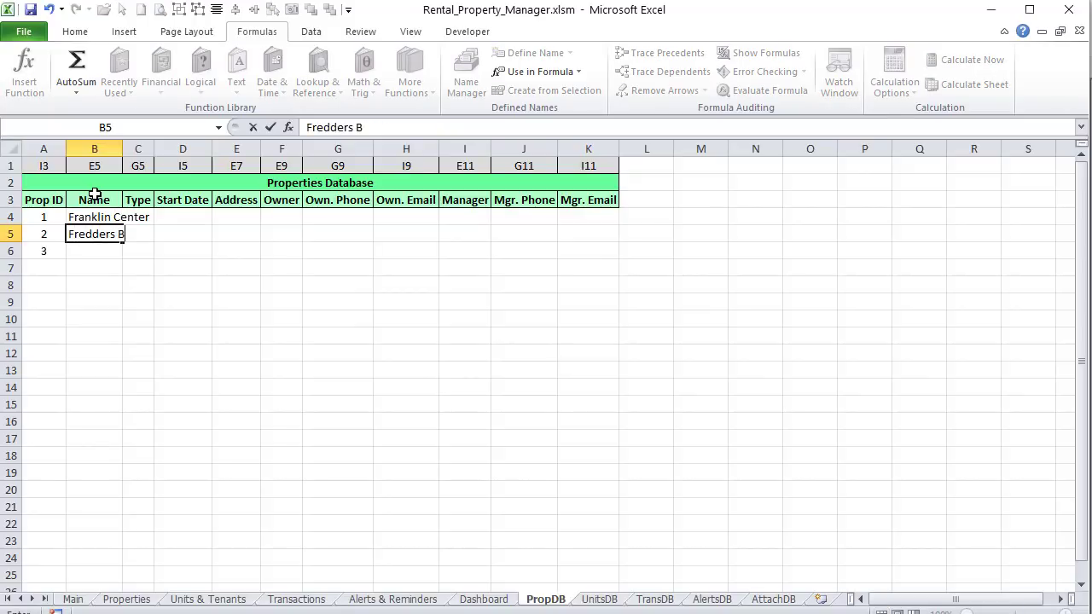
pyautogui.write('ldg')
pyautogui.press('Return')
pyautogui.write('Lisa Apt')
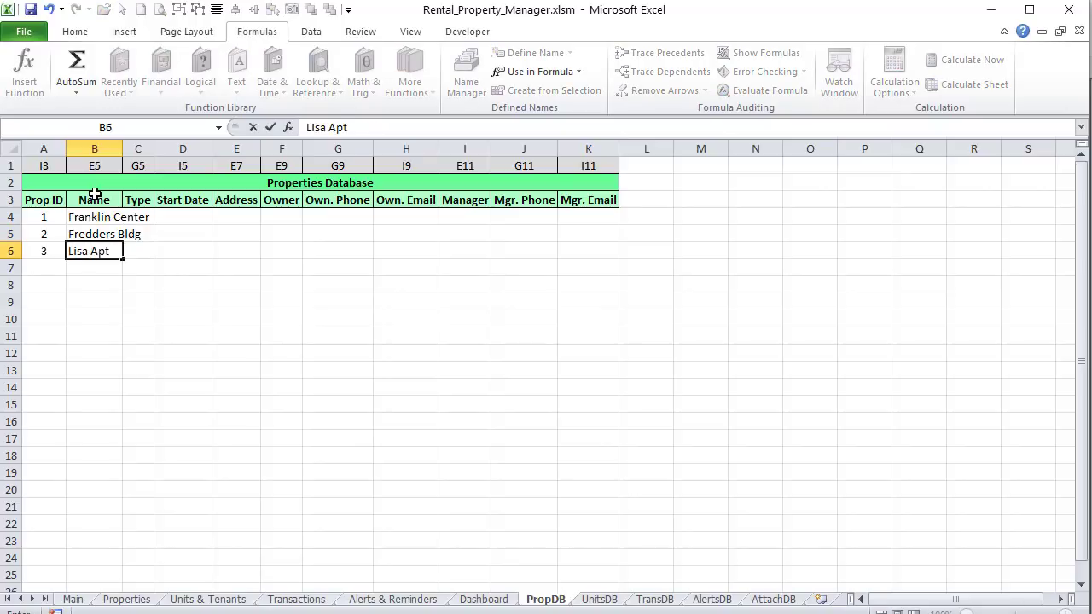
pyautogui.press('BackSpace')
pyautogui.write('artment')
pyautogui.press('Return')
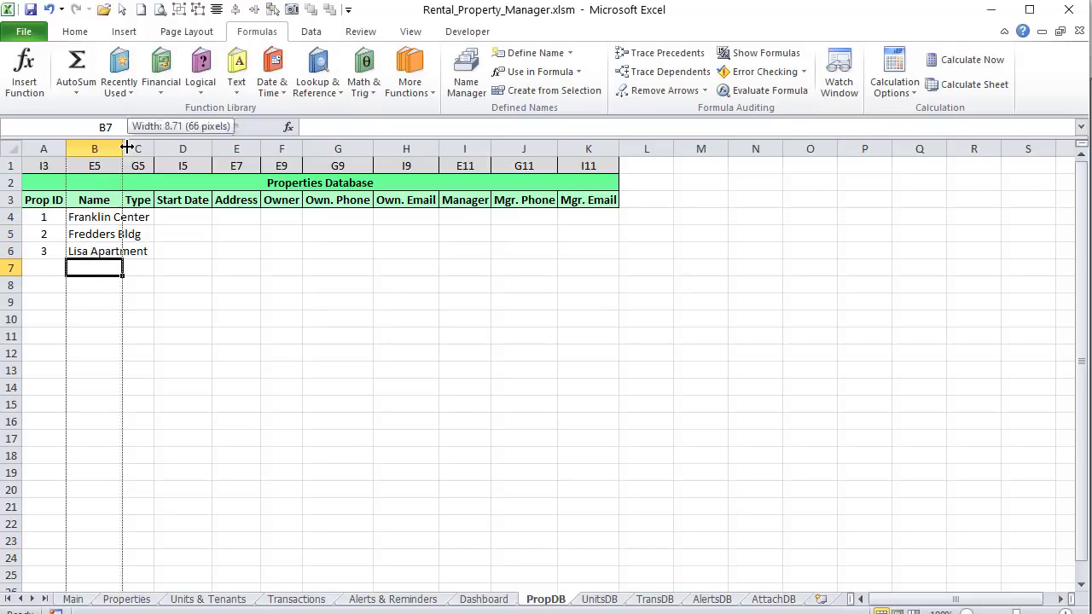
pyautogui.doubleClick(125, 148)
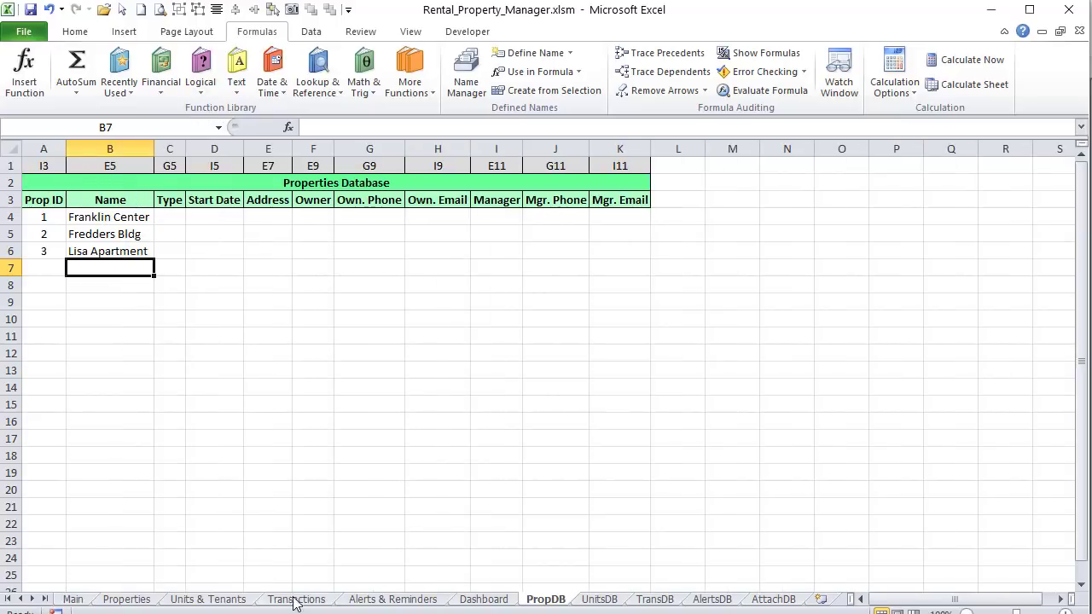
# Step: Add list validation with source =Prop_Name to the Select Property cell G3 on the Units & Tenants sheet, and choose Franklin Center
pyautogui.click(207, 599)
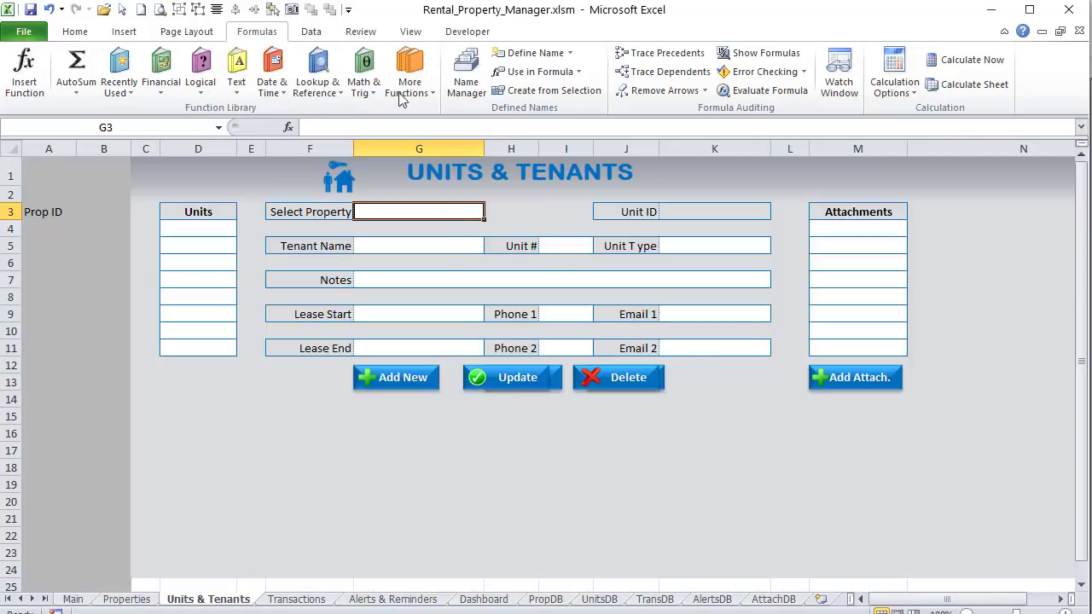
pyautogui.click(311, 32)
pyautogui.click(654, 89)
pyautogui.click(629, 112)
pyautogui.click(494, 224)
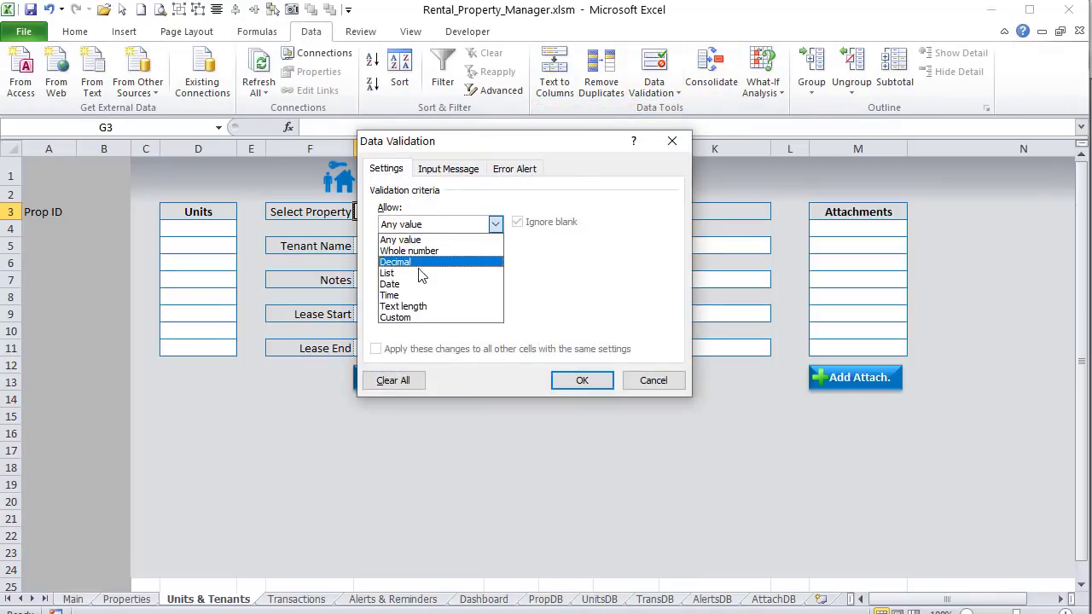
pyautogui.click(419, 274)
pyautogui.click(428, 294)
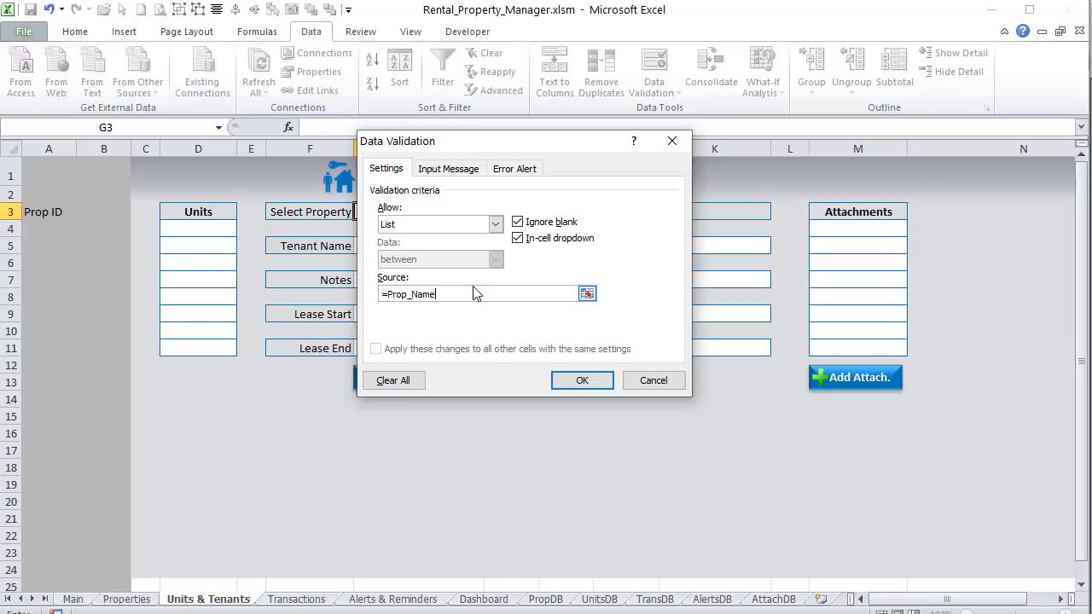
pyautogui.click(603, 380)
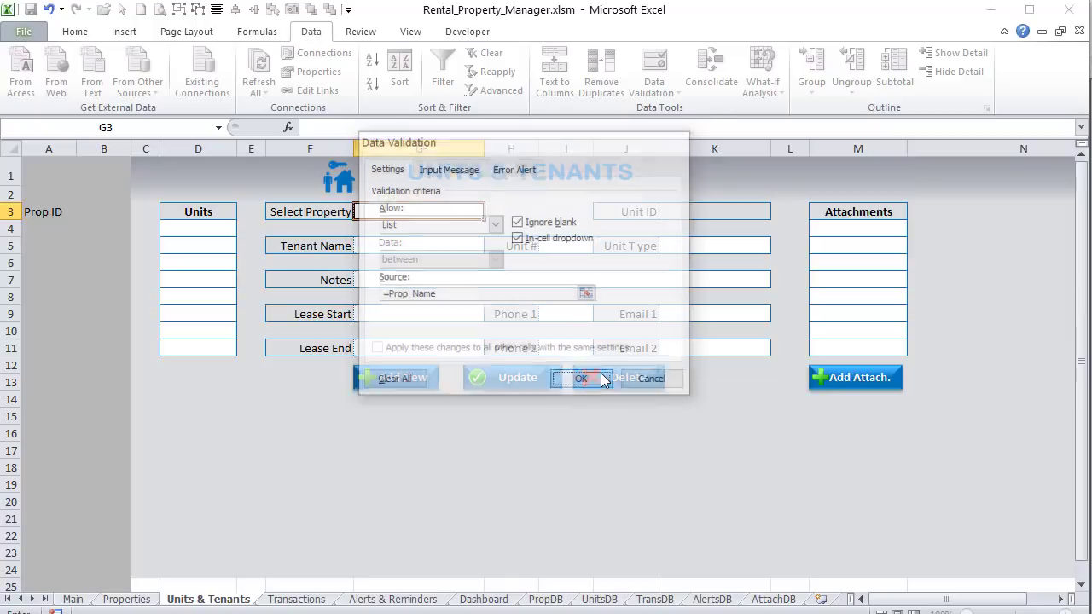
pyautogui.click(491, 212)
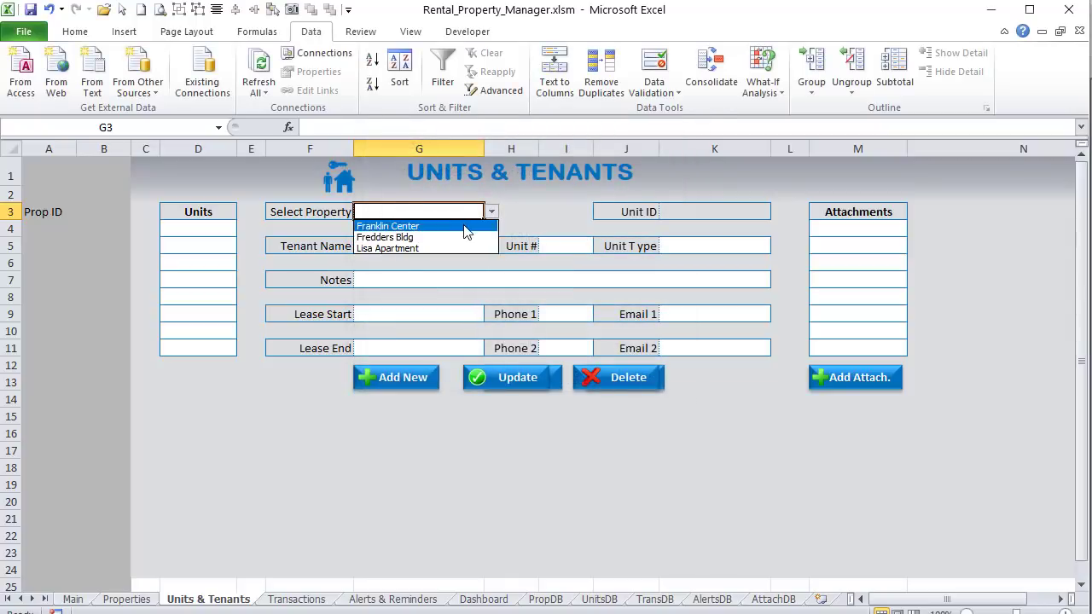
pyautogui.click(467, 227)
# Step: Enter the property ID lookup formula =IFERROR(INDEX(Prop_ID,MATCH(G3,Prop_Name,0),1),"") in cell B3
pyautogui.click(93, 211)
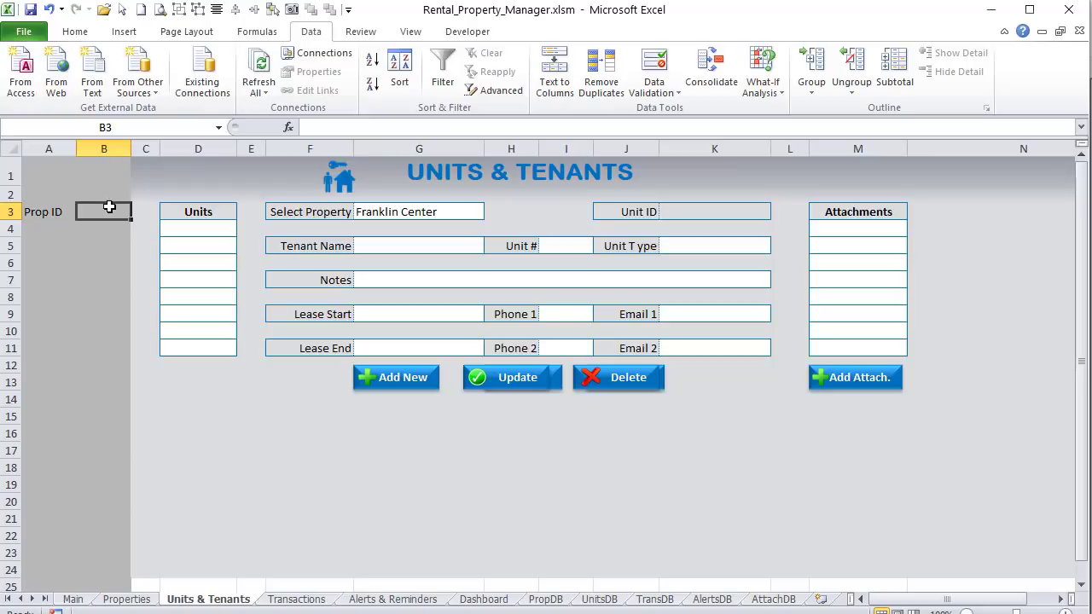
pyautogui.moveTo(46, 210); pyautogui.dragTo(88, 209)
pyautogui.click(96, 210)
pyautogui.write('=IFERROR(')
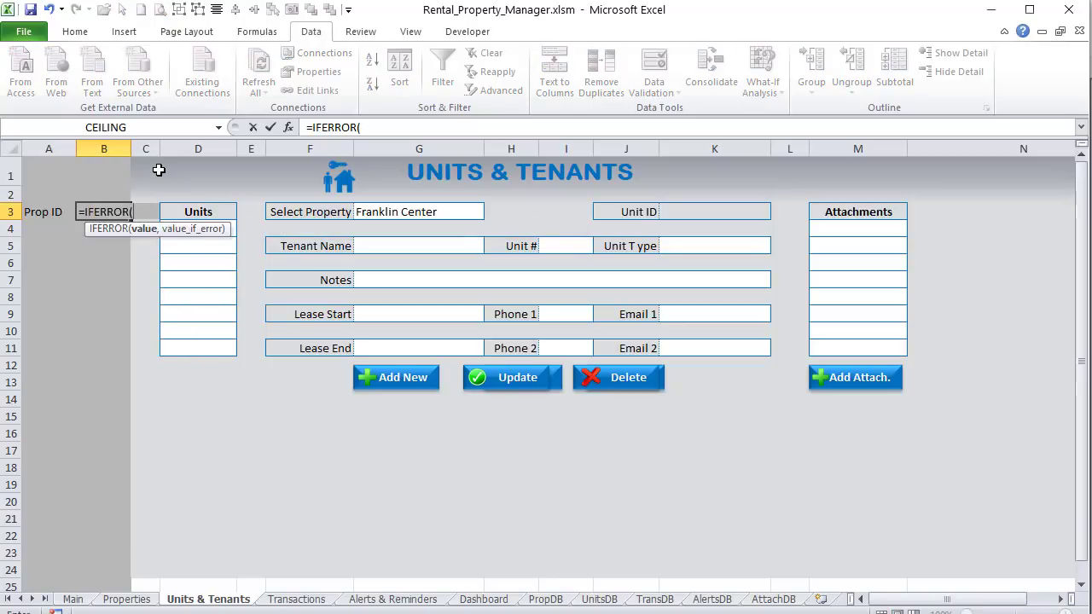
pyautogui.write('inde')
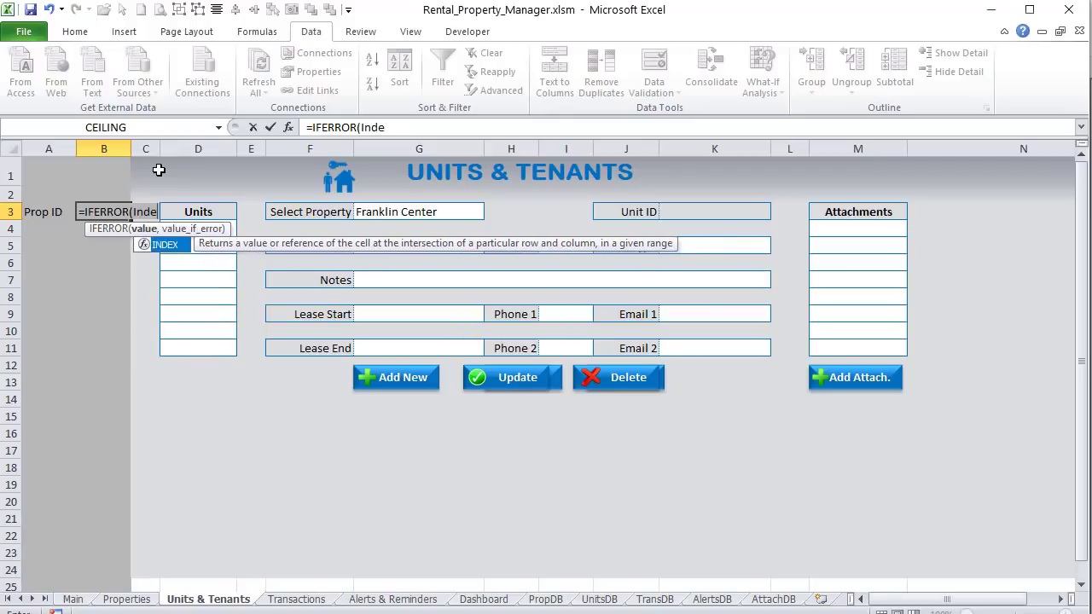
pyautogui.press('Tab')
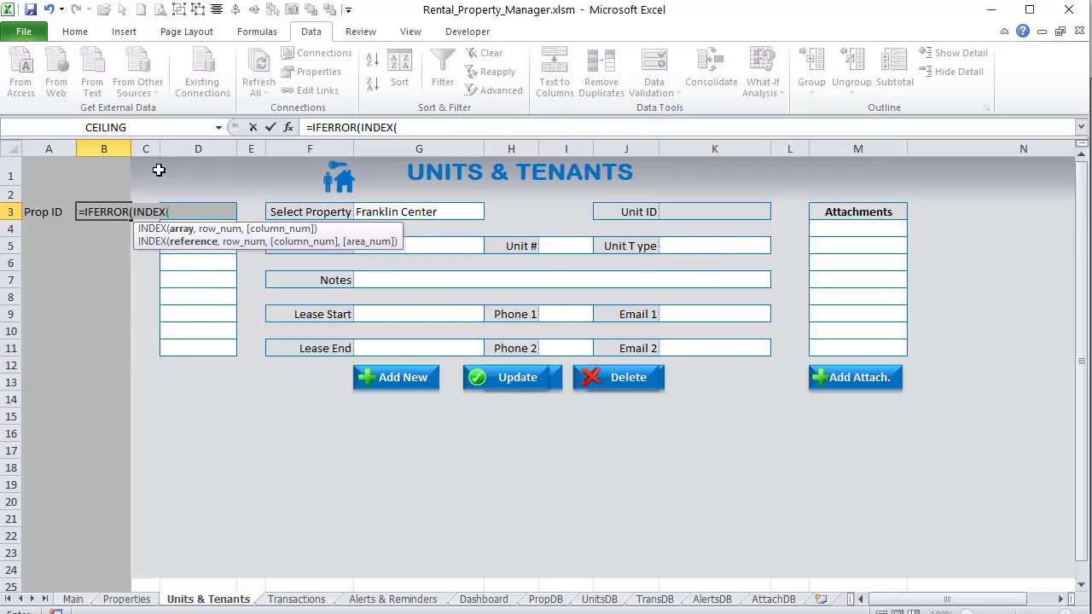
pyautogui.write('Pro')
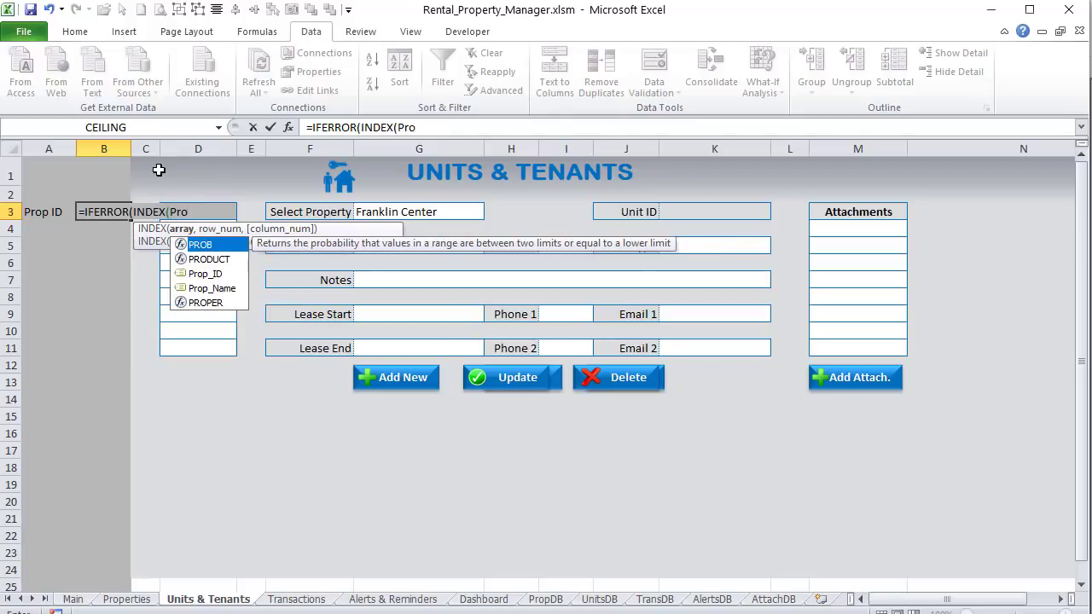
pyautogui.press('Down')
pyautogui.press('Down')
pyautogui.press('Tab')
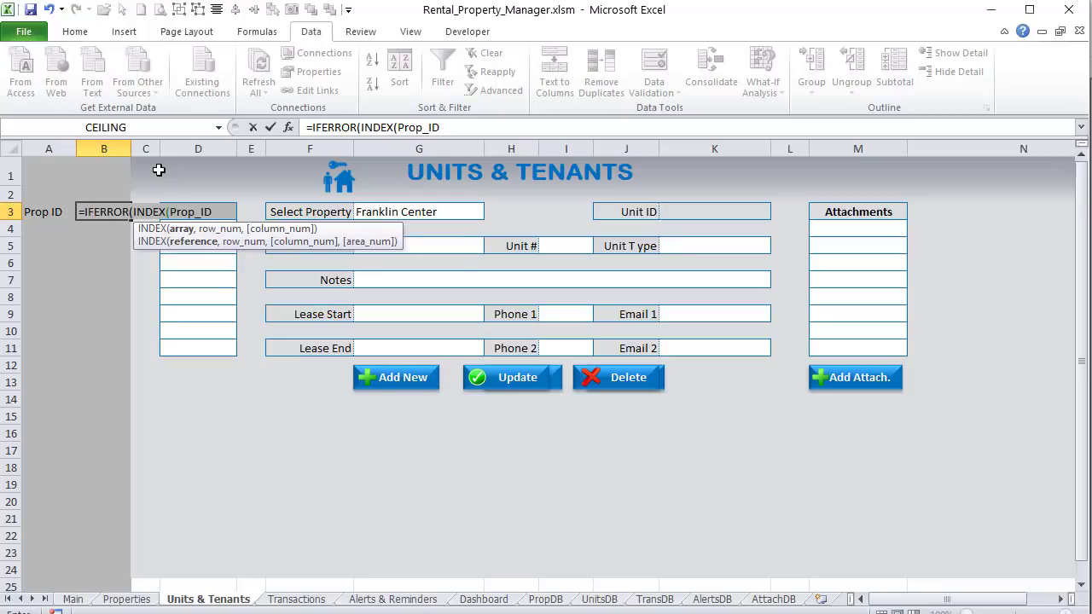
pyautogui.write(',')
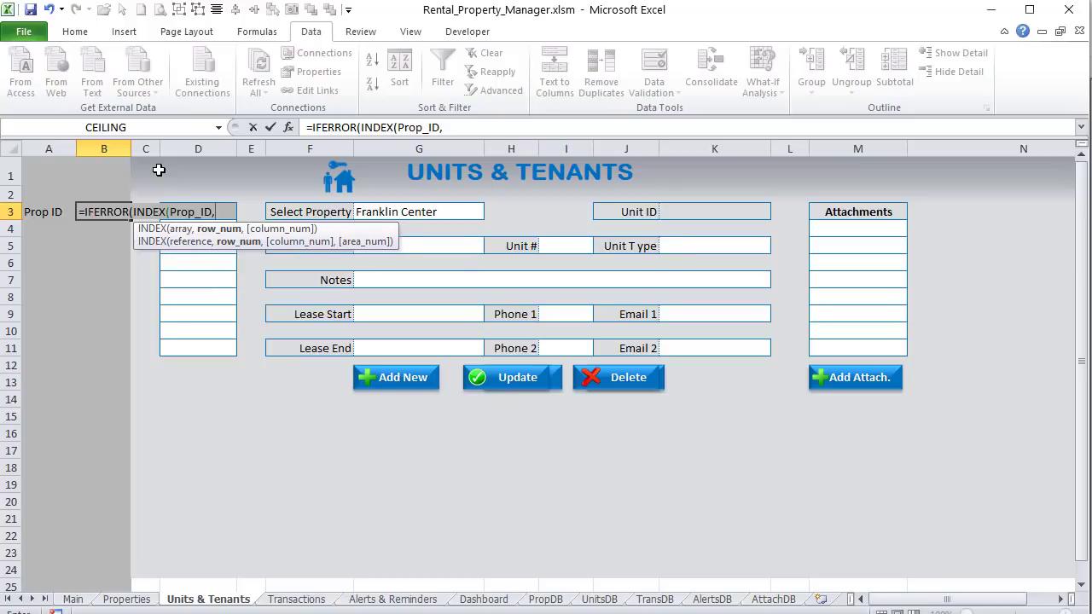
pyautogui.write('Match(')
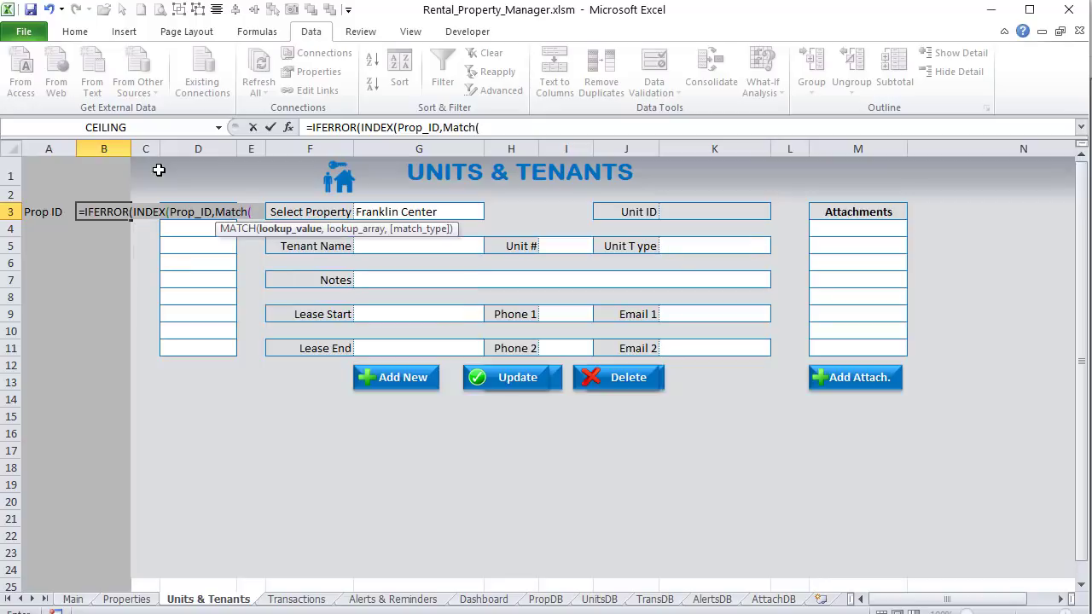
pyautogui.click(385, 212)
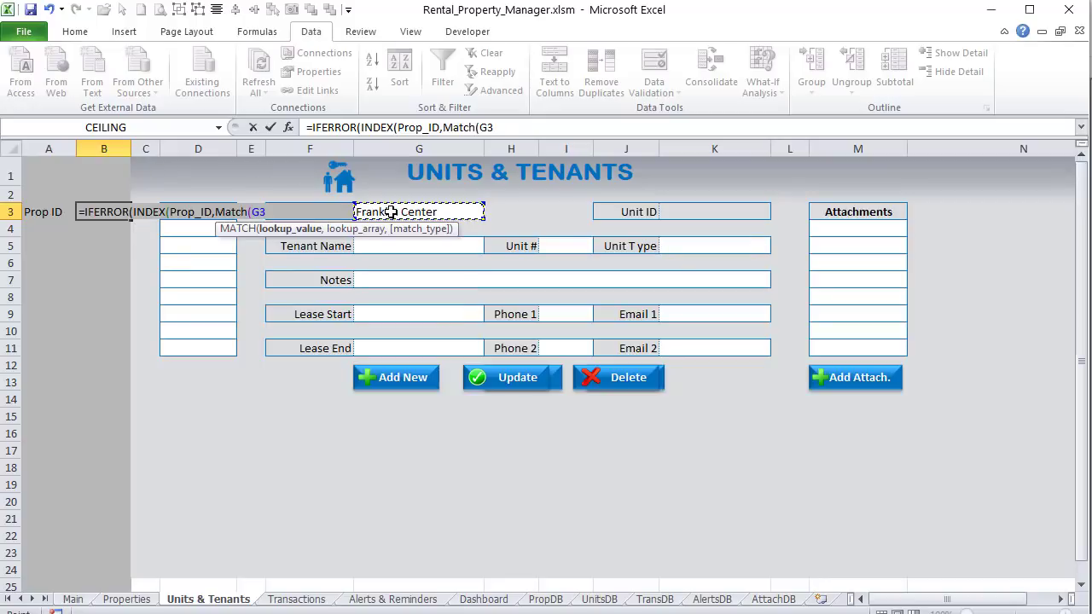
pyautogui.write(',')
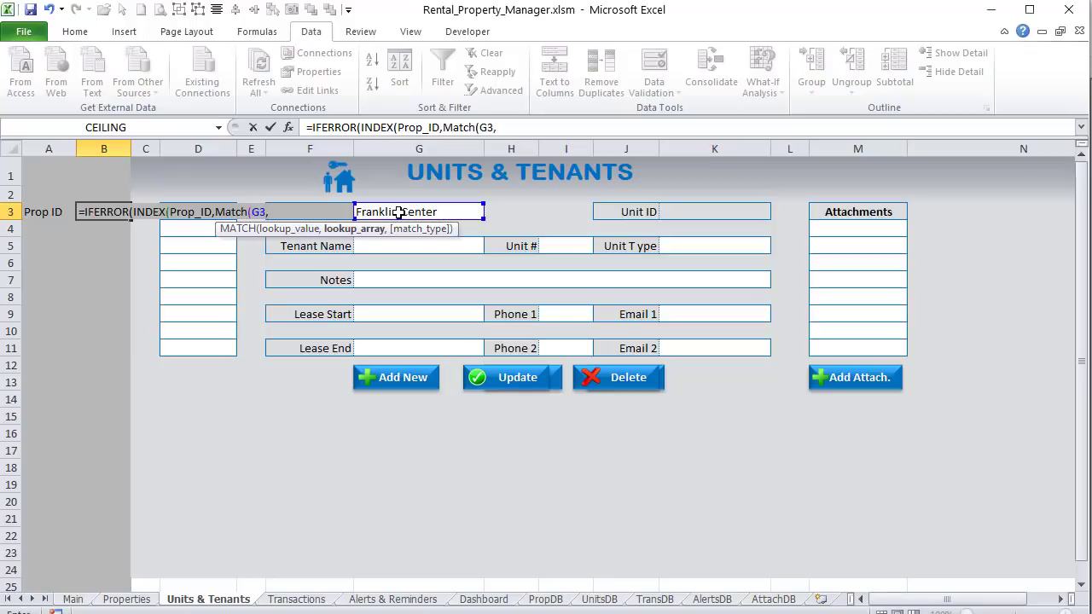
pyautogui.write('pro')
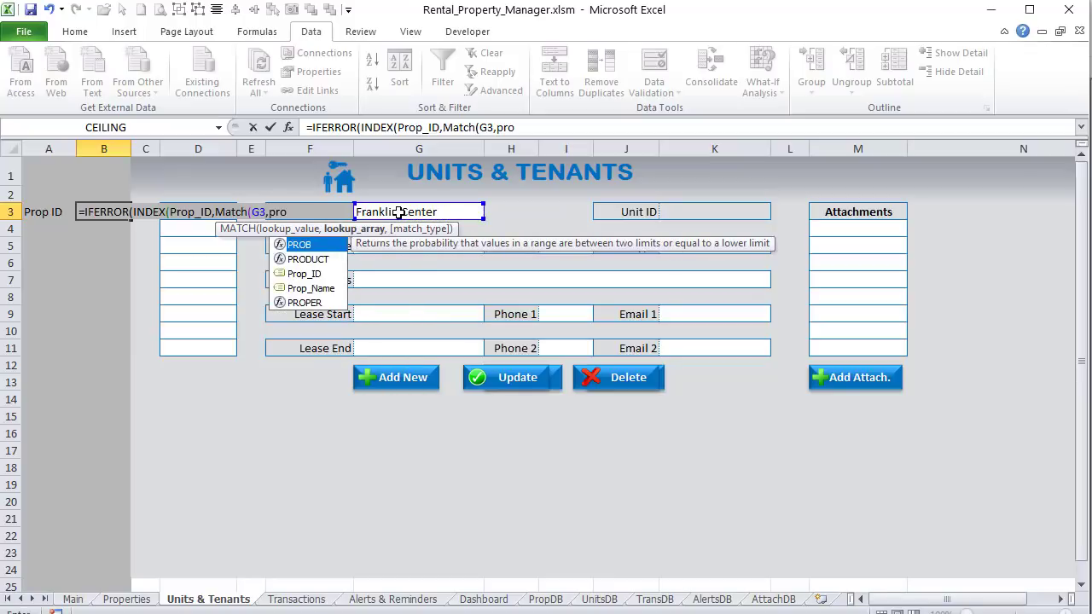
pyautogui.press('Down')
pyautogui.press('Down')
pyautogui.press('Down')
pyautogui.press('Tab')
pyautogui.write(',0),')
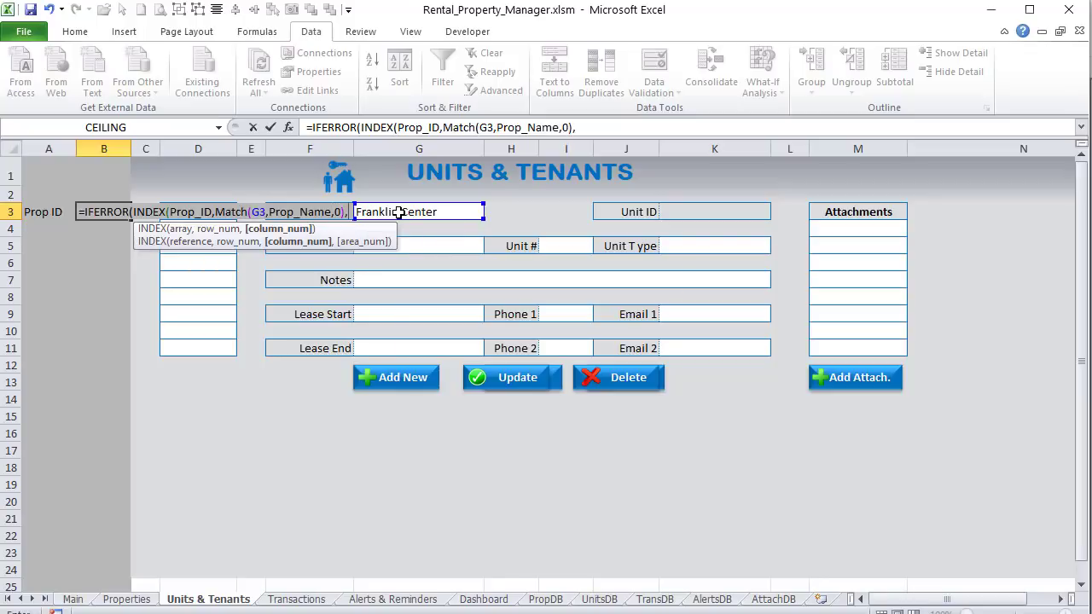
pyautogui.write('1)')
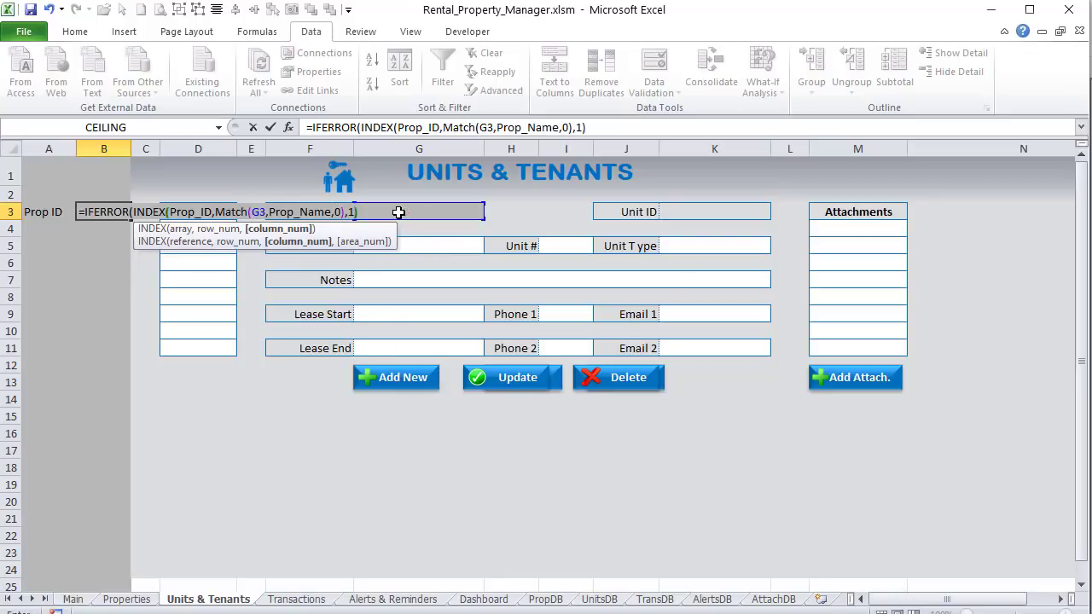
pyautogui.write(',')
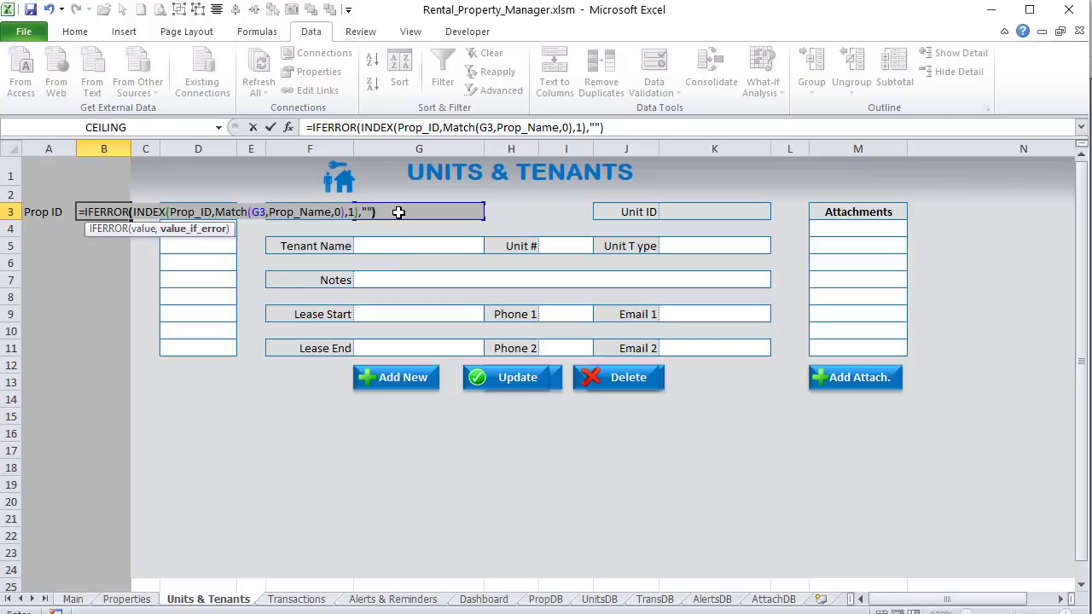
pyautogui.press('Return')
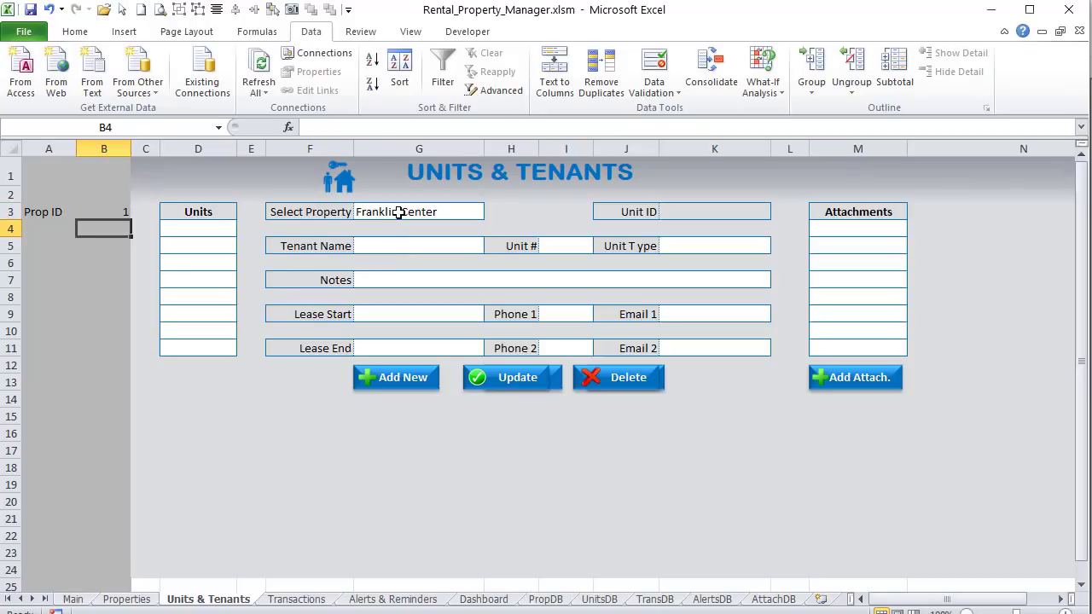
# Step: Left-align the property ID in cell B3
pyautogui.click(398, 212)
pyautogui.click(106, 210)
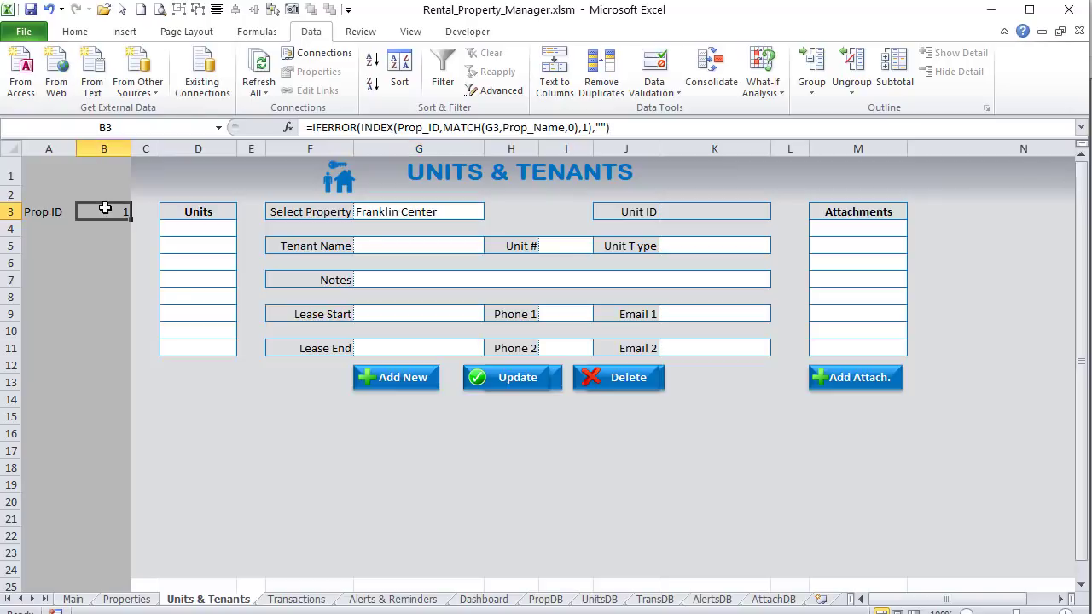
pyautogui.click(75, 31)
pyautogui.click(320, 84)
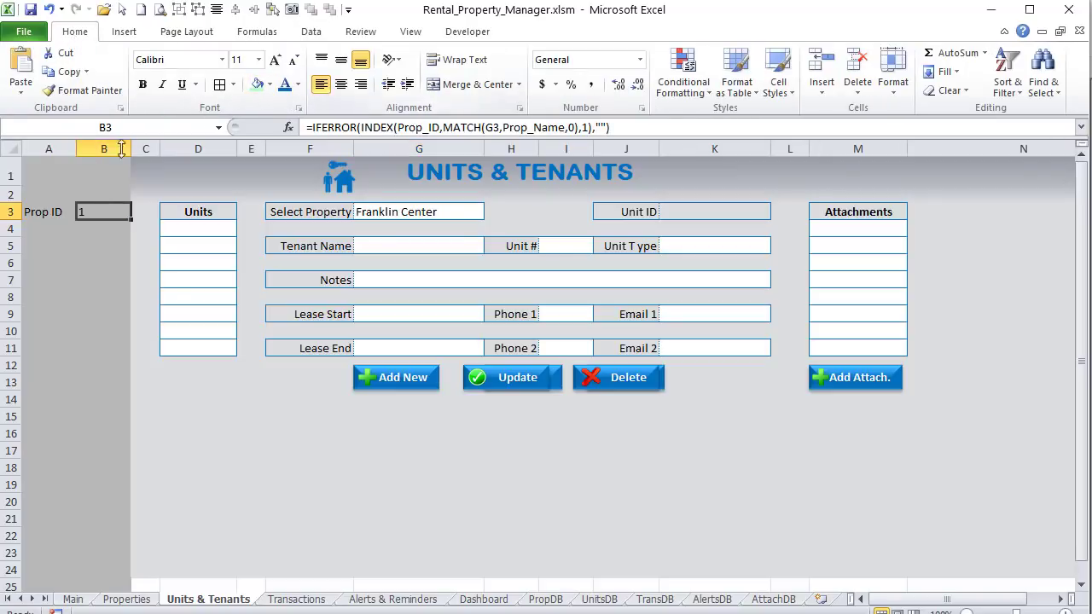
# Step: Give the Prop ID label and value cells A3:B3 a yellow fill and cell borders
pyautogui.moveTo(42, 211); pyautogui.dragTo(89, 213)
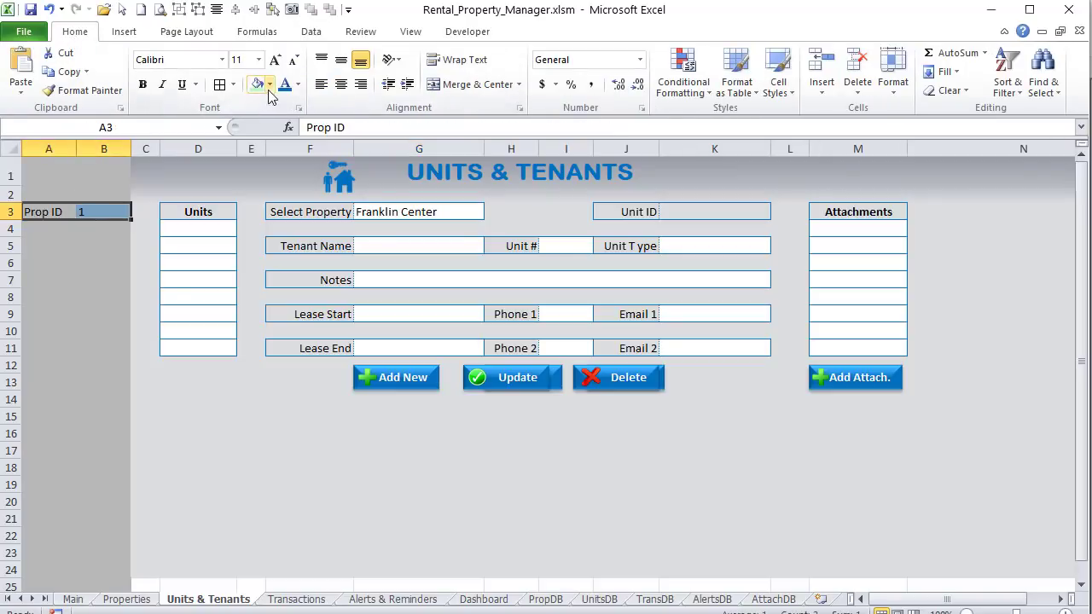
pyautogui.click(268, 85)
pyautogui.click(185, 211)
pyautogui.click(221, 86)
pyautogui.click(59, 251)
pyautogui.click(82, 215)
# Step: Test the Prop ID lookup by changing the selected property to Fredders Bldg and then to Lisa Apartment
pyautogui.click(401, 211)
pyautogui.click(492, 212)
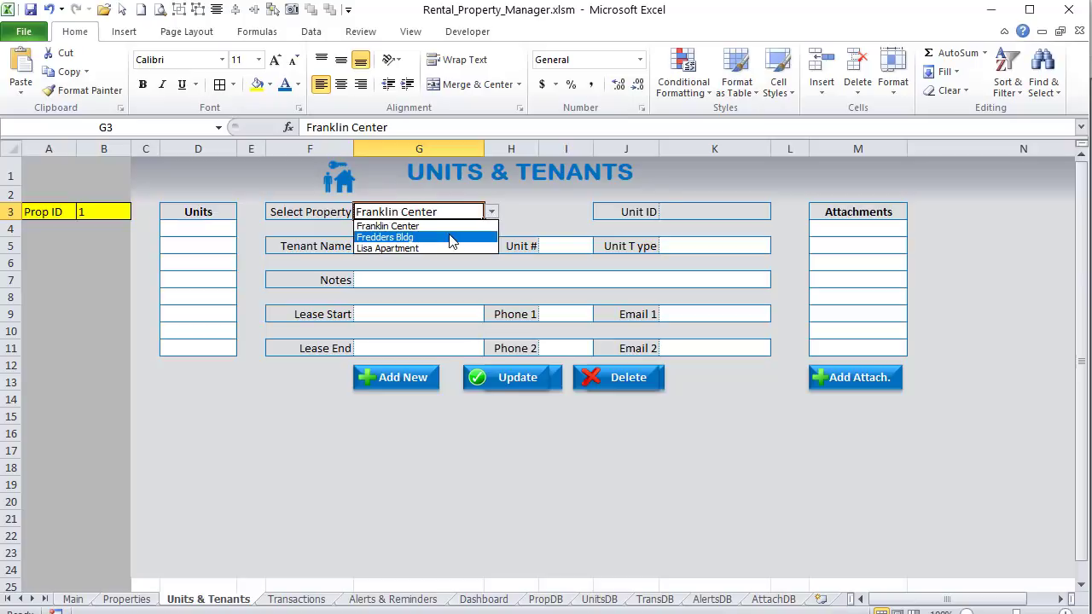
pyautogui.click(452, 238)
pyautogui.click(491, 211)
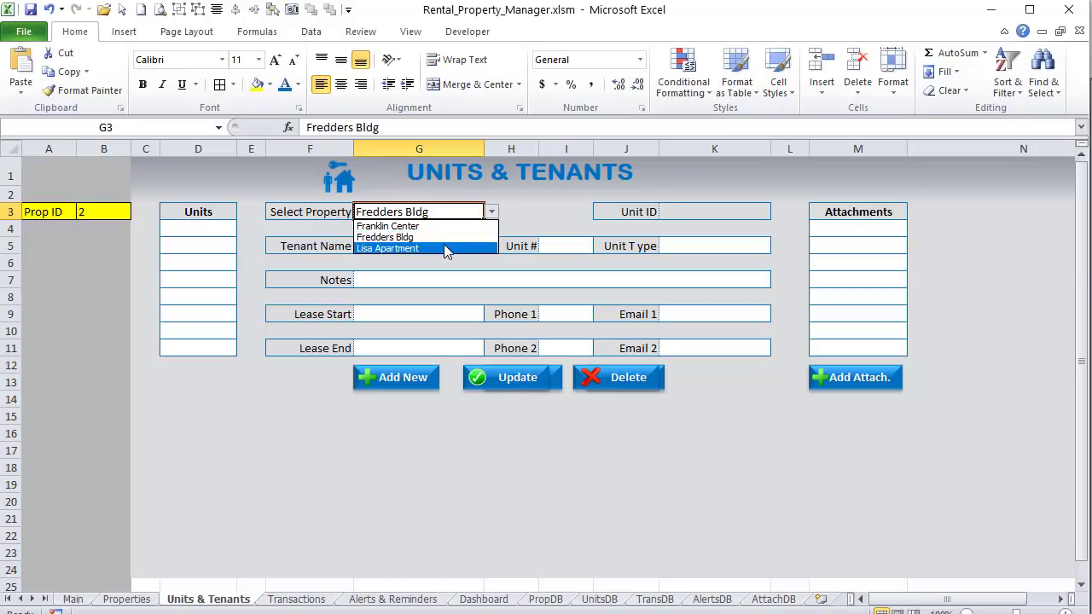
pyautogui.click(444, 248)
pyautogui.click(92, 223)
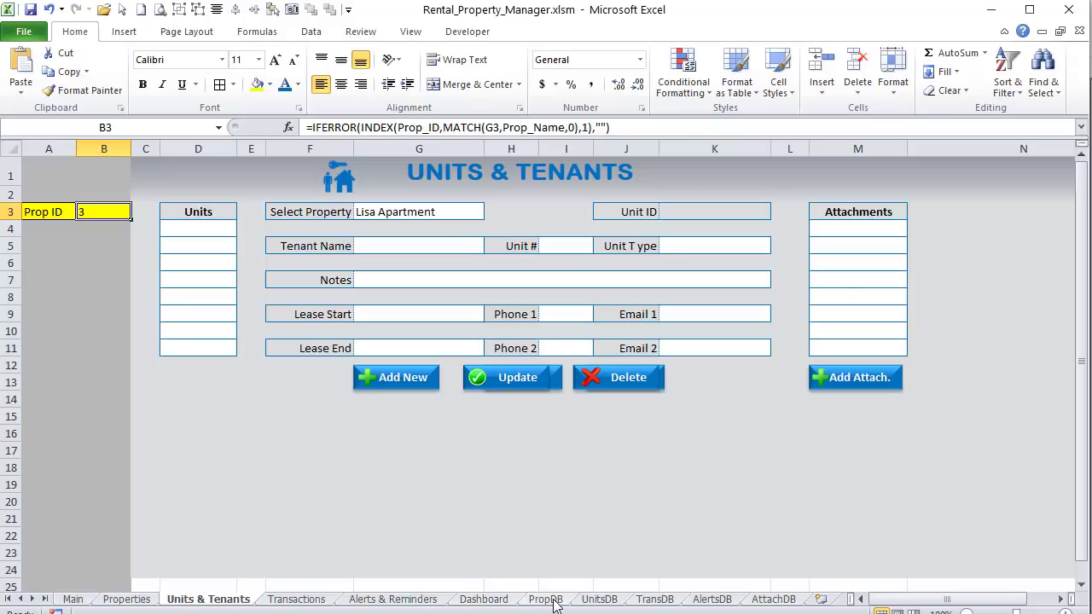
# Step: On the UnitsDB sheet, enter the form cell references B3, G5 and I5 in B1 to D1 for Prop ID, Tenant Name and Unit #
pyautogui.click(588, 600)
pyautogui.click(116, 168)
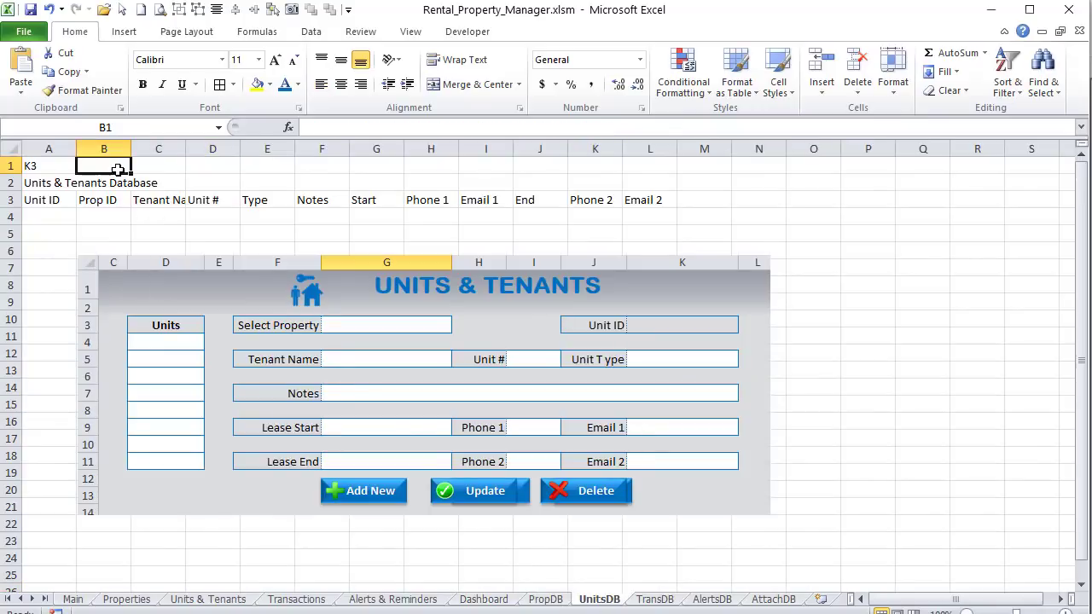
pyautogui.write('B3')
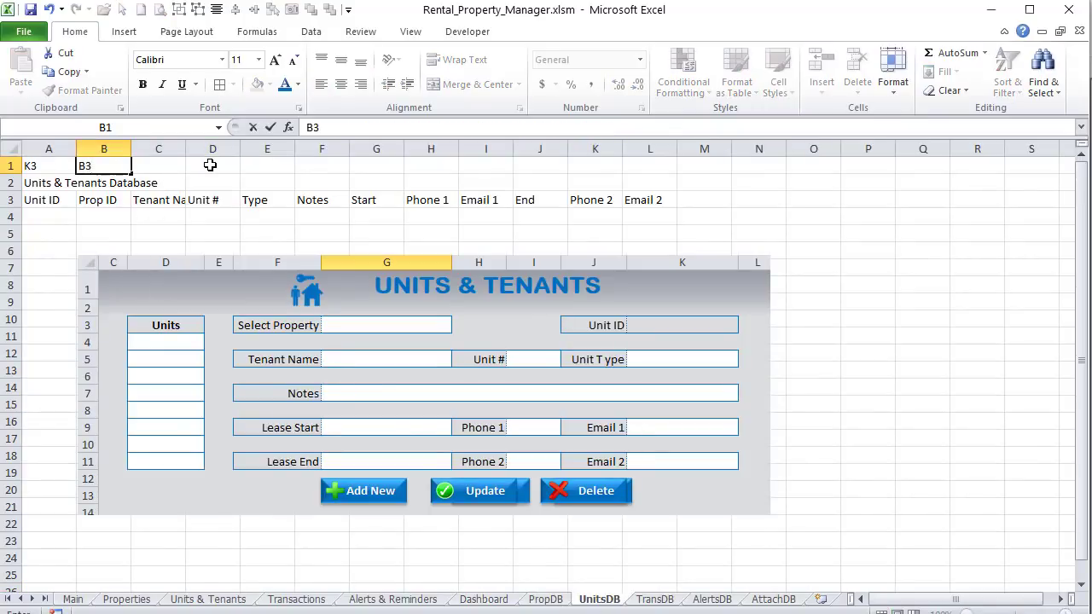
pyautogui.press('Tab')
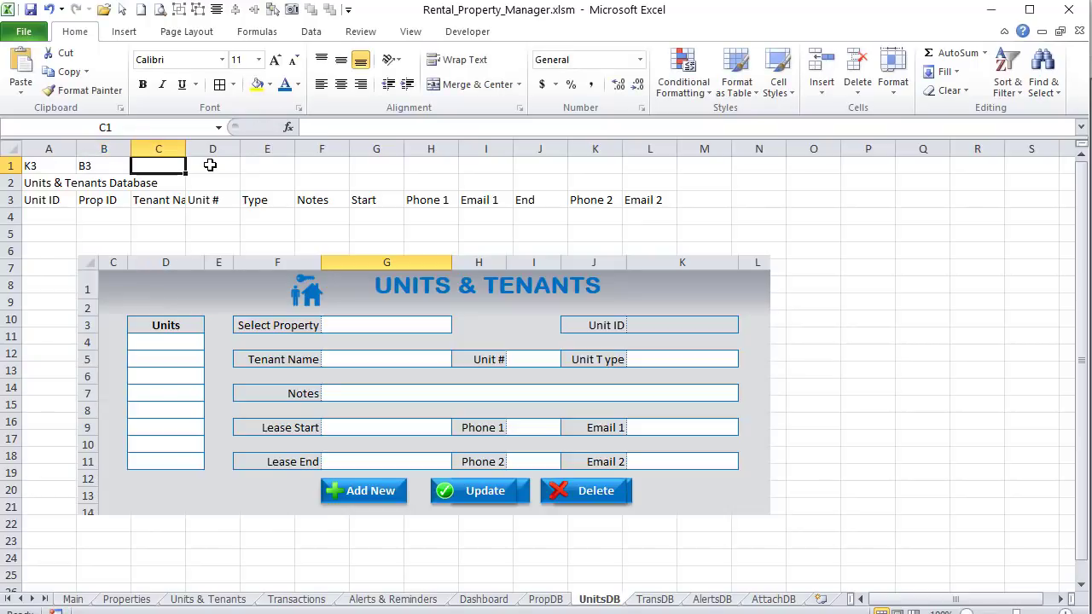
pyautogui.write('G5')
pyautogui.press('Tab')
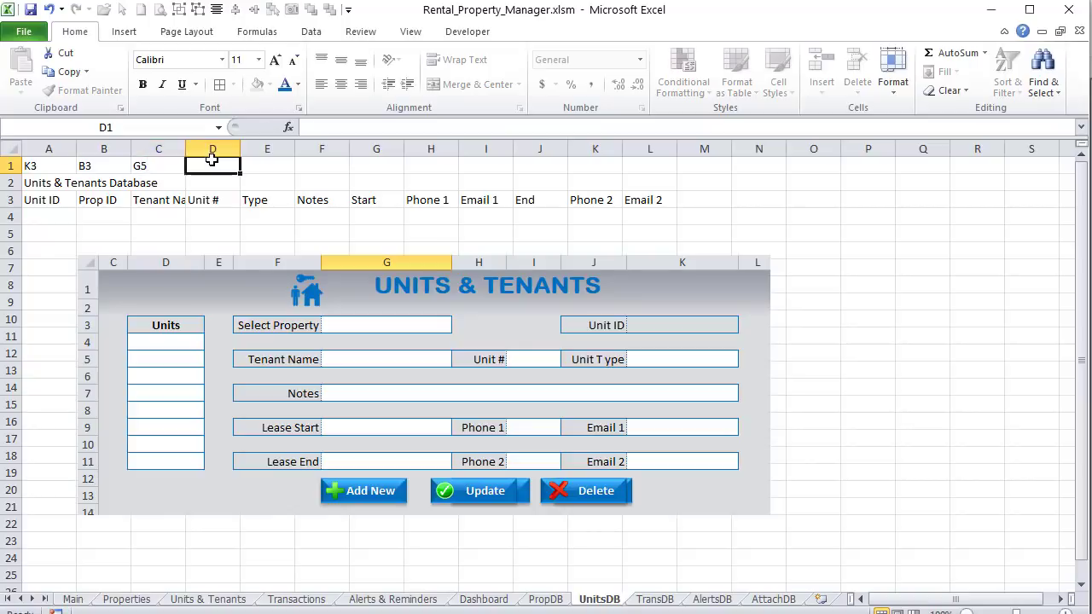
pyautogui.write('I5')
pyautogui.press('Tab')
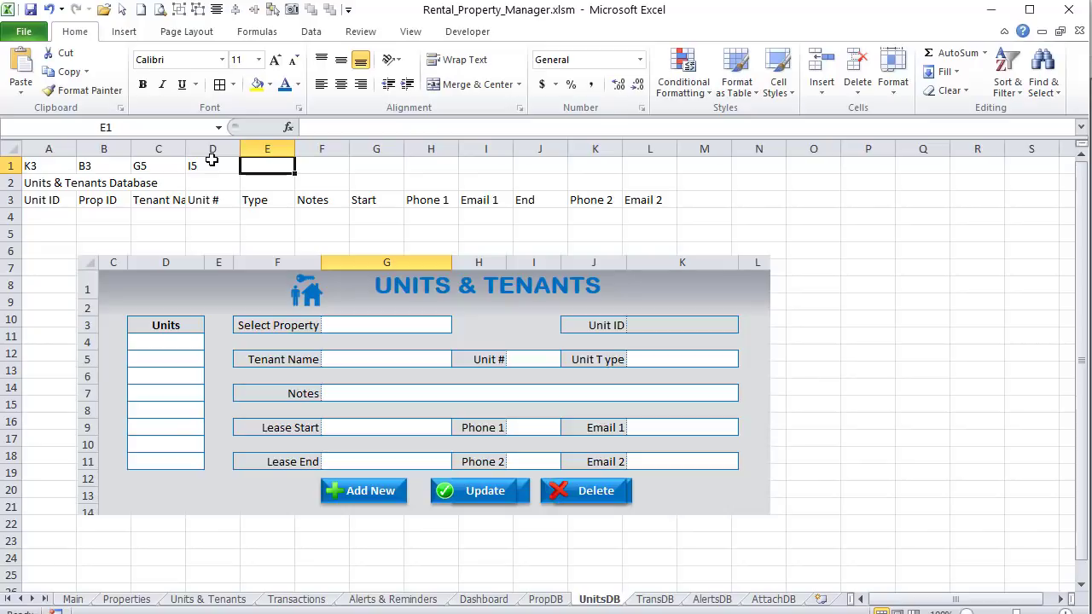
# Step: On UnitsDB, enter the form cell references K5 and G7 in E1 and F1 for Type and Notes
pyautogui.write('I')
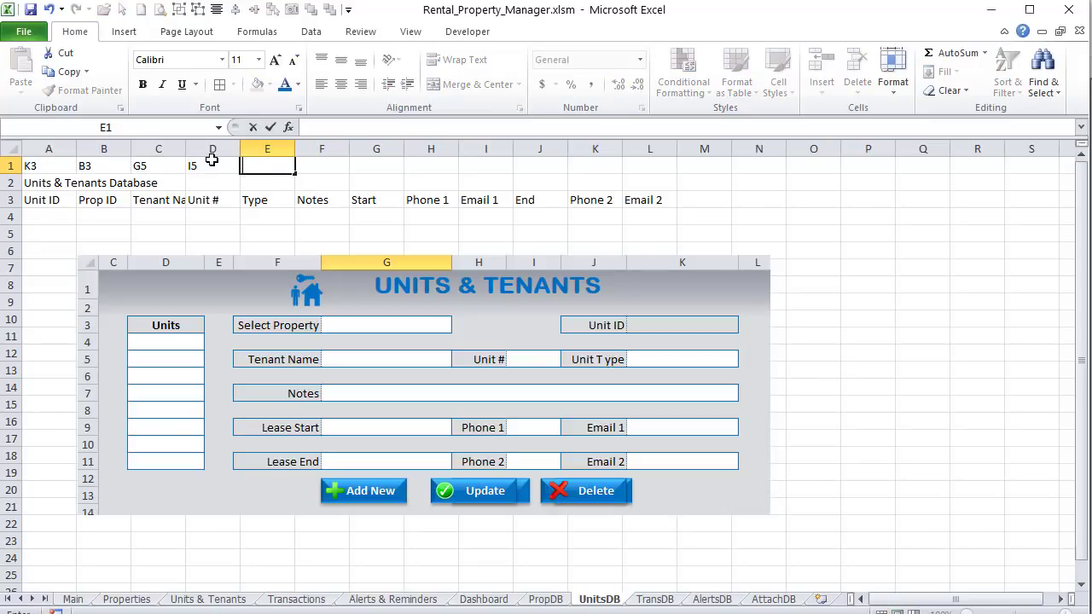
pyautogui.write('5')
pyautogui.press('Tab')
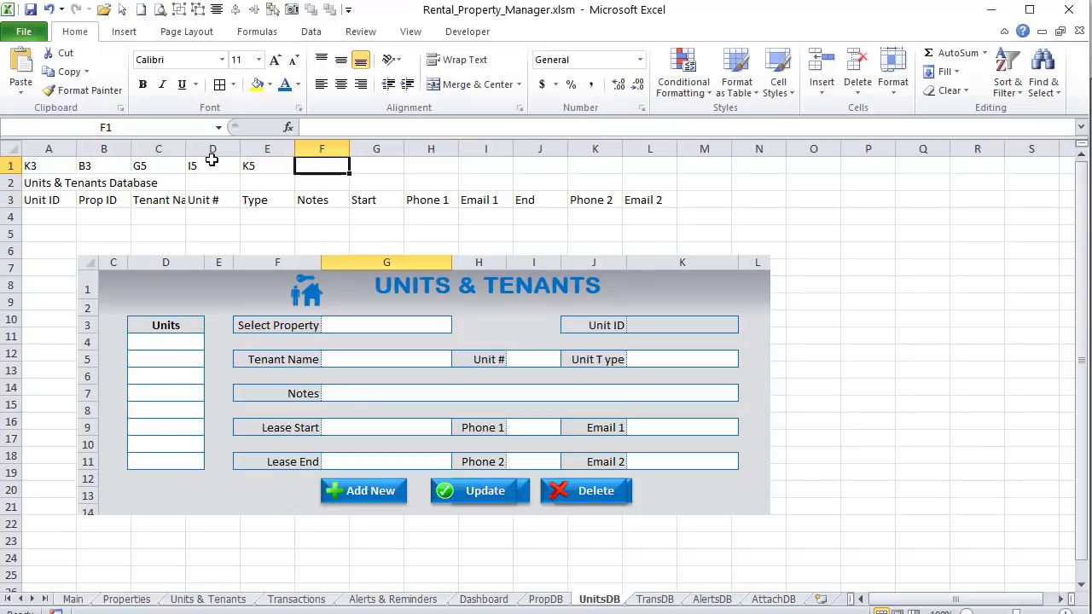
pyautogui.write('G')
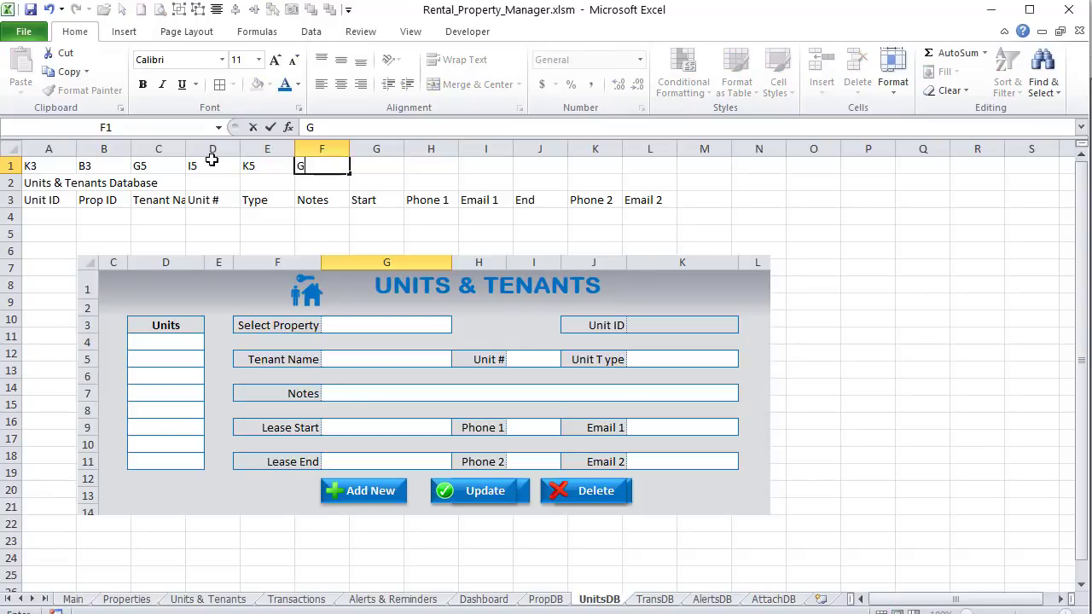
pyautogui.write('7')
pyautogui.press('Tab')
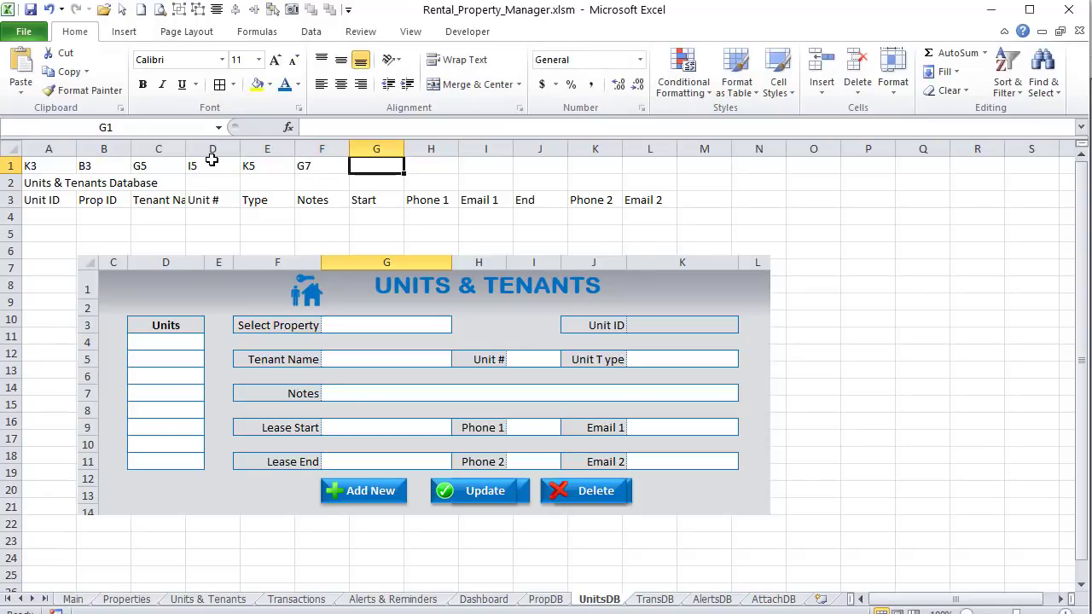
# Step: Enter the form cell references G9, I9 and K9 in G1 to I1 for Start, Phone 1 and Email 1
pyautogui.write('G9')
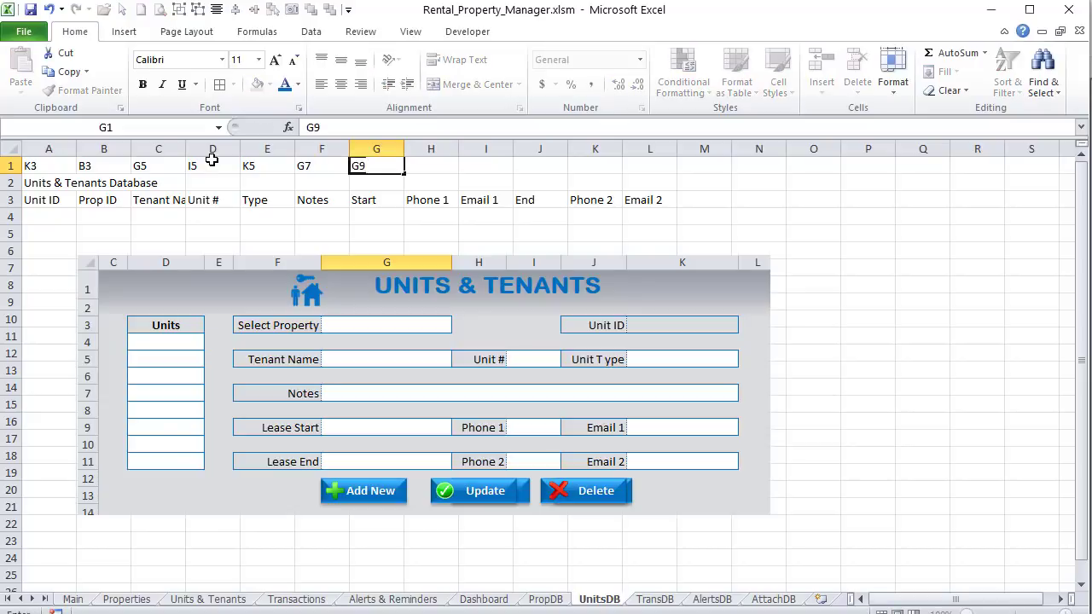
pyautogui.press('Tab')
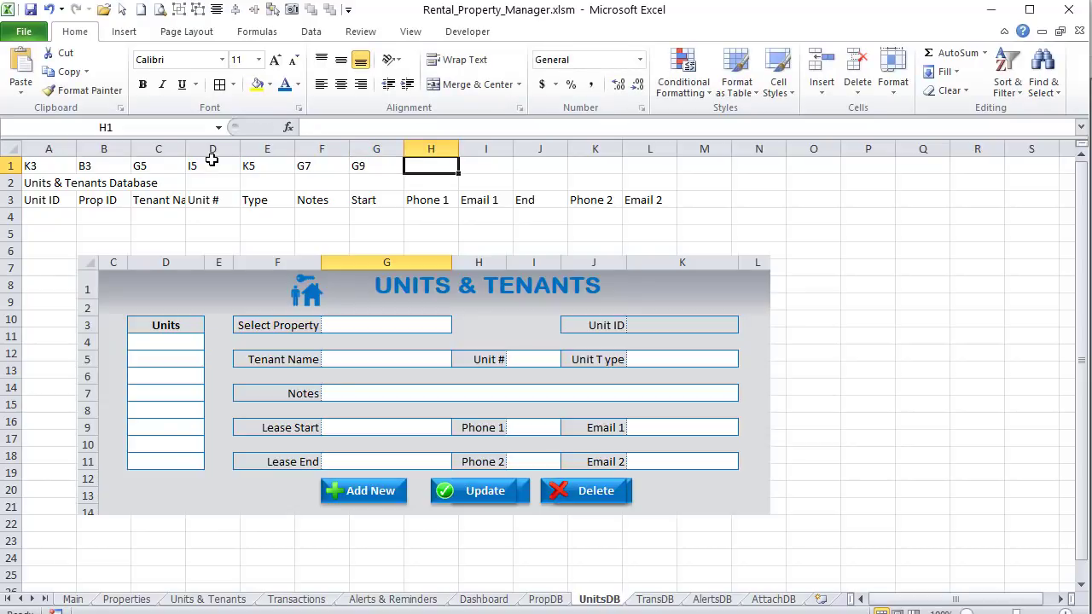
pyautogui.write('I9')
pyautogui.press('Tab')
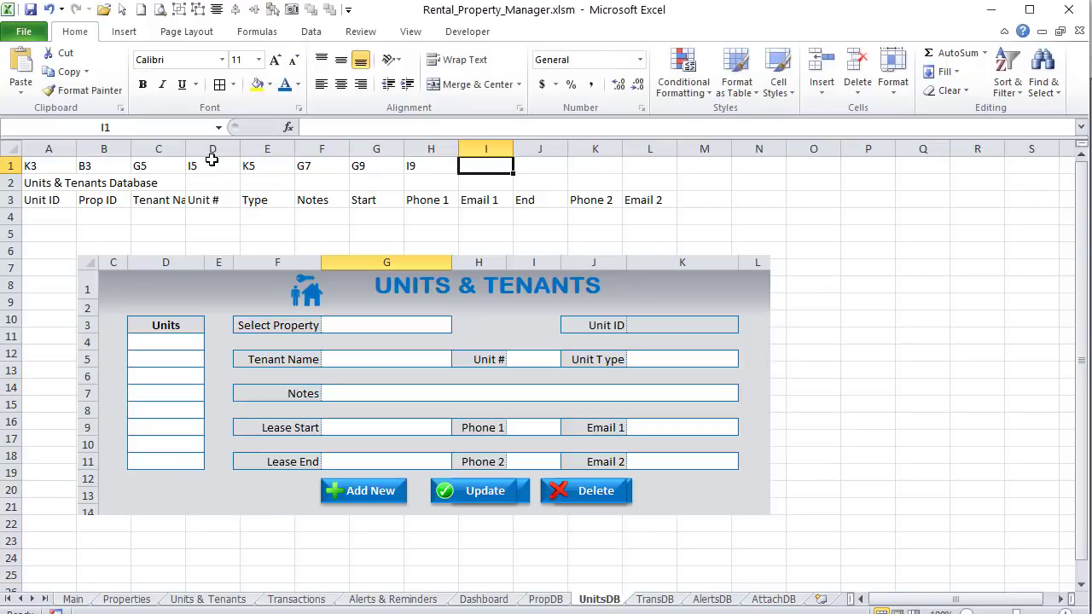
pyautogui.write('K9')
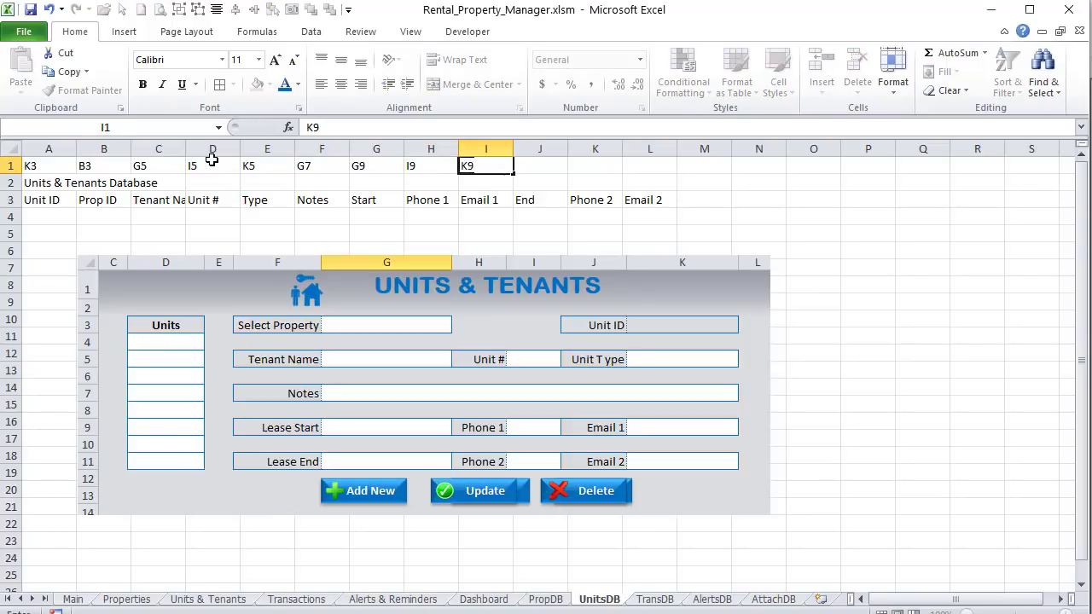
pyautogui.press('Tab')
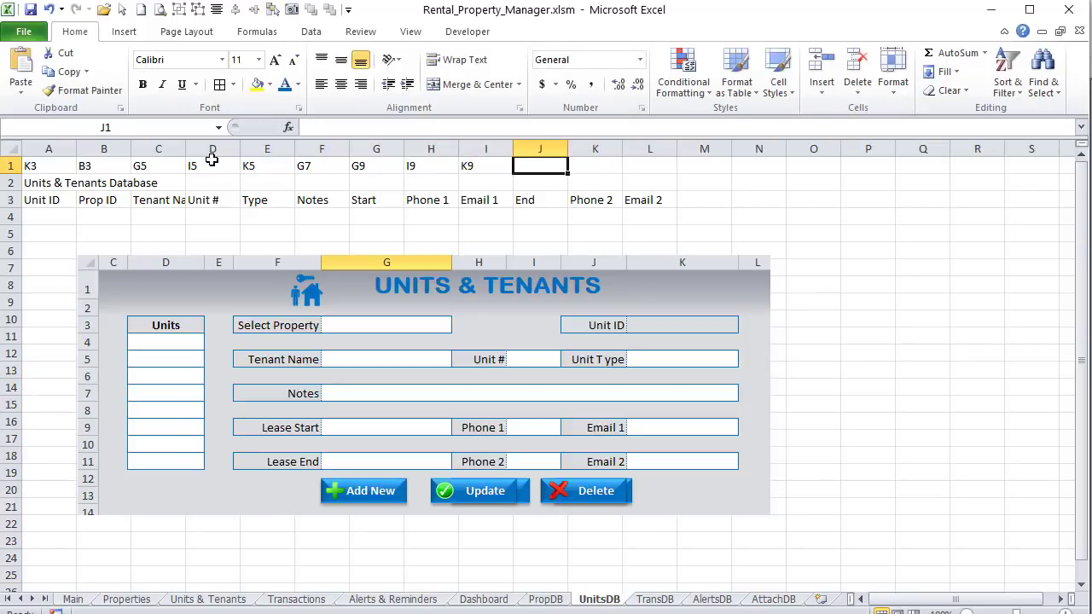
# Step: Enter the form cell references G11, I11 and K11 in J1 to L1 for End, Phone 2 and Email 2
pyautogui.write('G11')
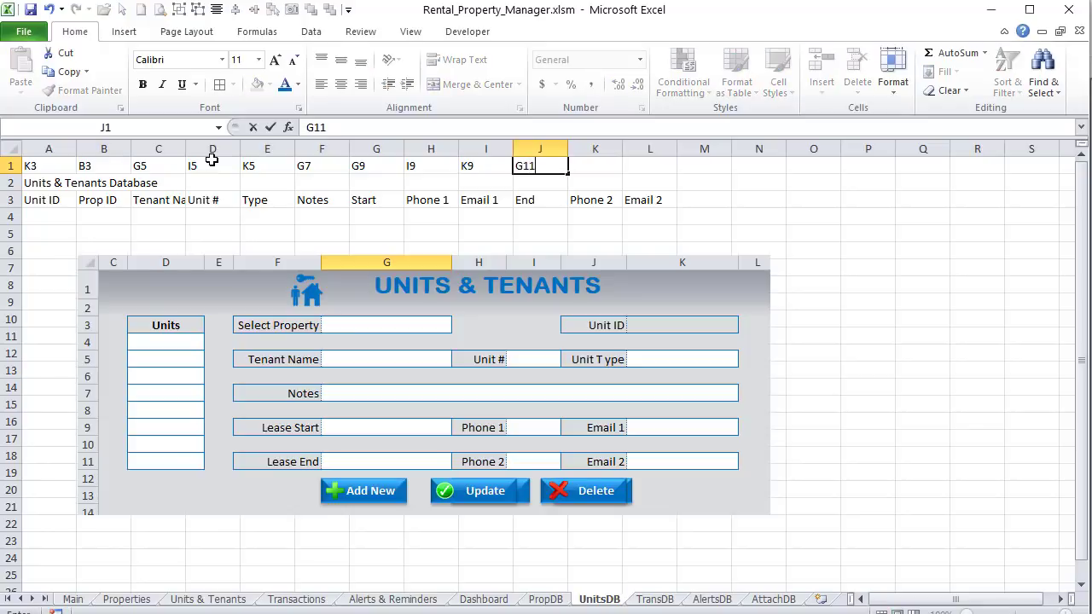
pyautogui.press('Tab')
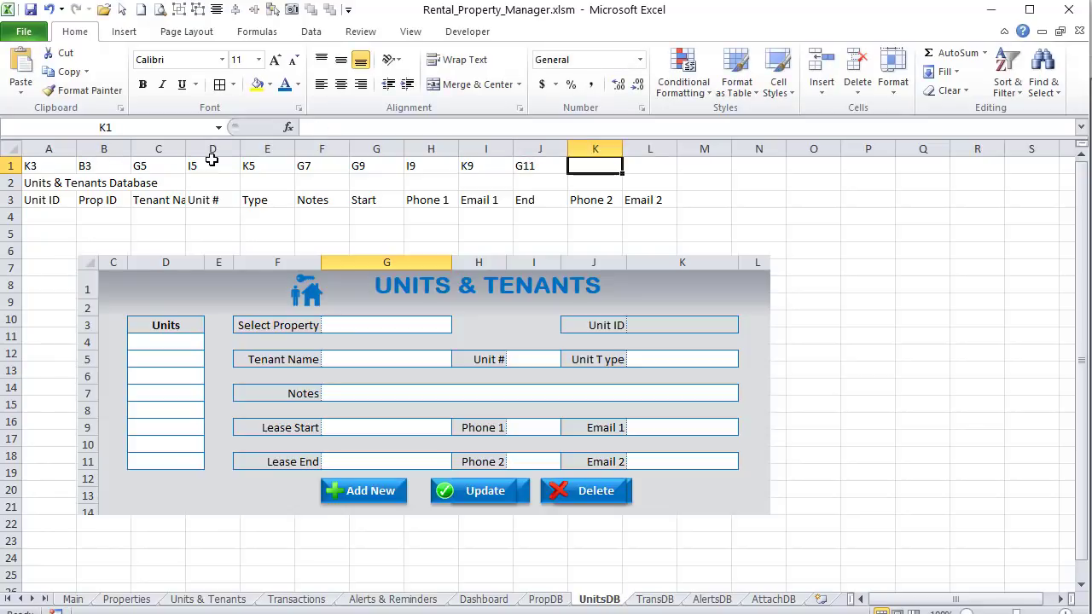
pyautogui.write('I11')
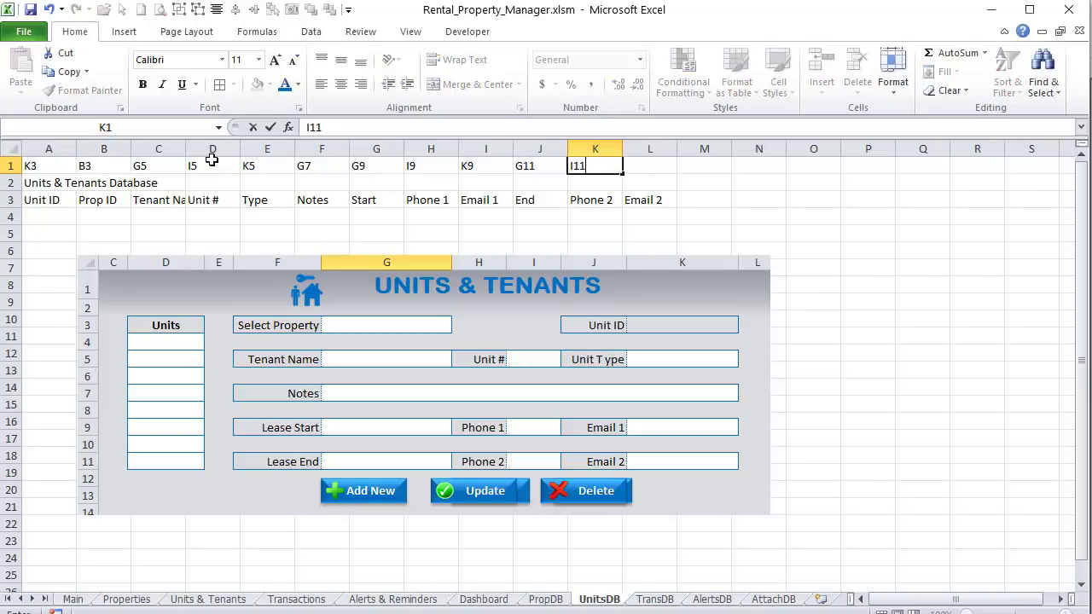
pyautogui.press('Tab')
pyautogui.write('K')
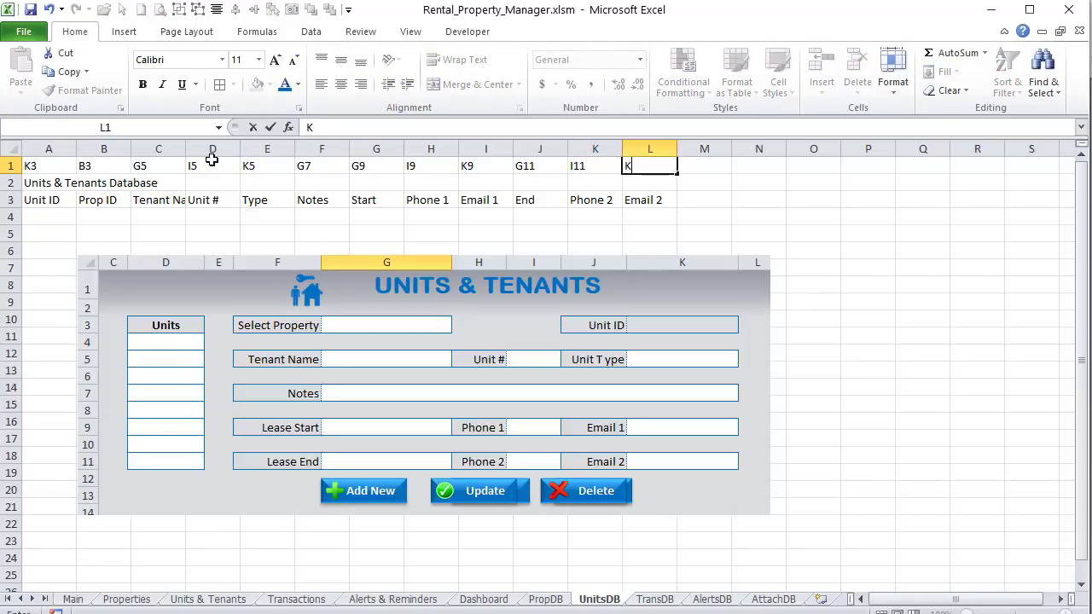
pyautogui.write('11')
pyautogui.press('Return')
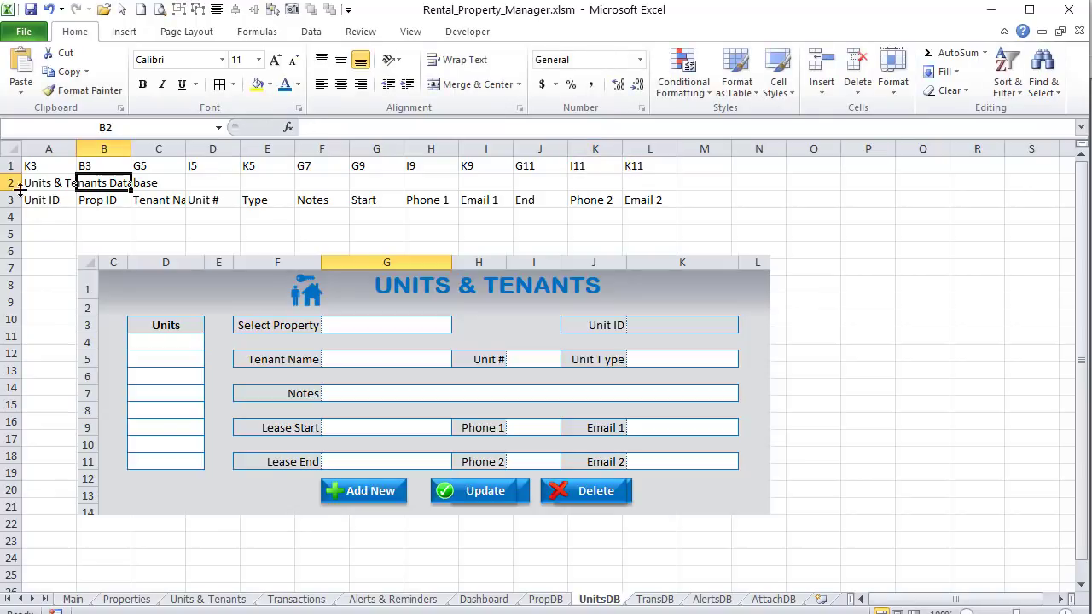
# Step: Check the form cell references in row 1 against the database headings and the form picture
pyautogui.click(134, 168)
pyautogui.click(197, 168)
pyautogui.click(252, 168)
pyautogui.click(309, 168)
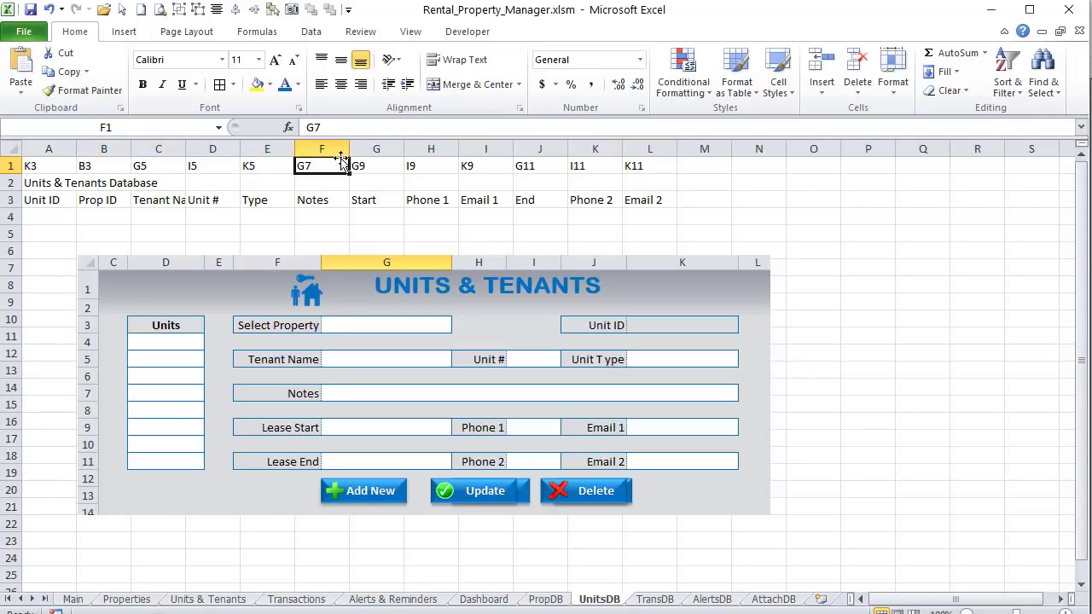
pyautogui.click(376, 165)
pyautogui.click(411, 168)
pyautogui.click(501, 167)
# Step: Center the form cell references in A1:L1 and give them a light grey fill and cell borders
pyautogui.click(659, 165)
pyautogui.moveTo(588, 162); pyautogui.dragTo(43, 167)
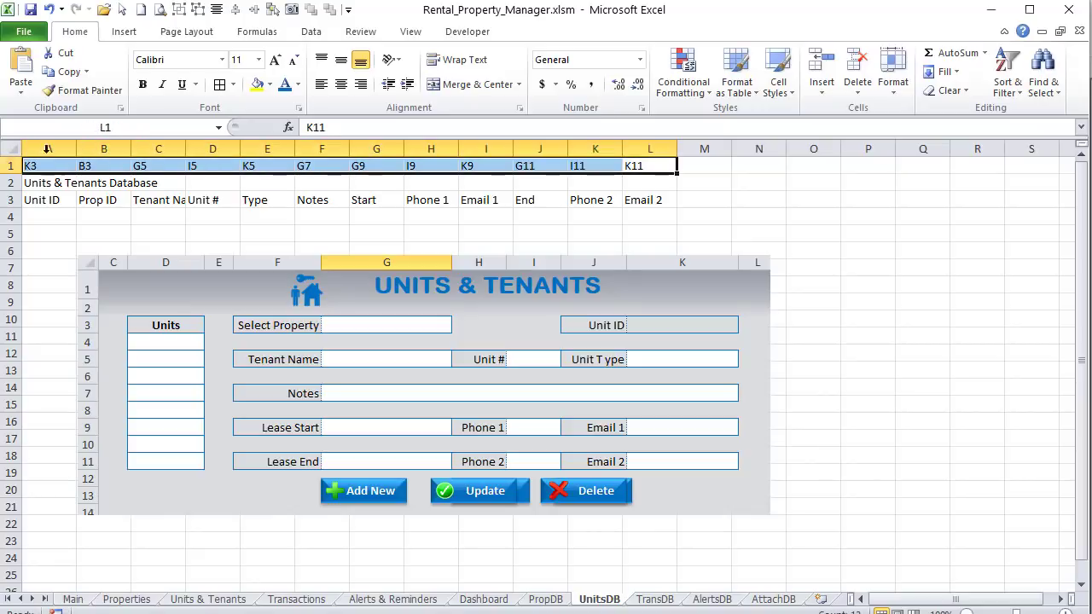
pyautogui.click(341, 83)
pyautogui.click(268, 85)
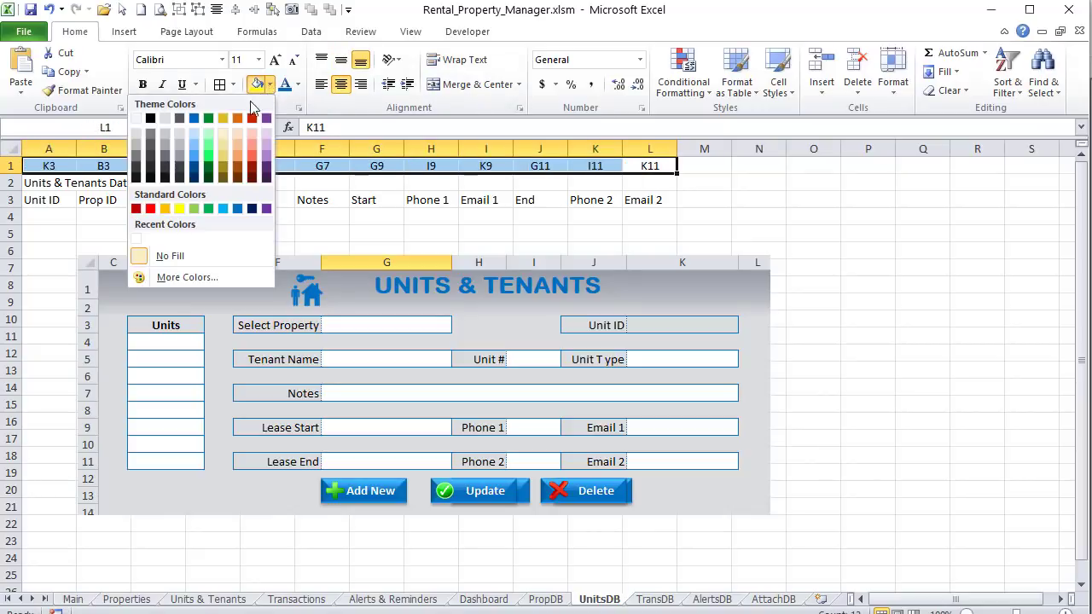
pyautogui.click(174, 133)
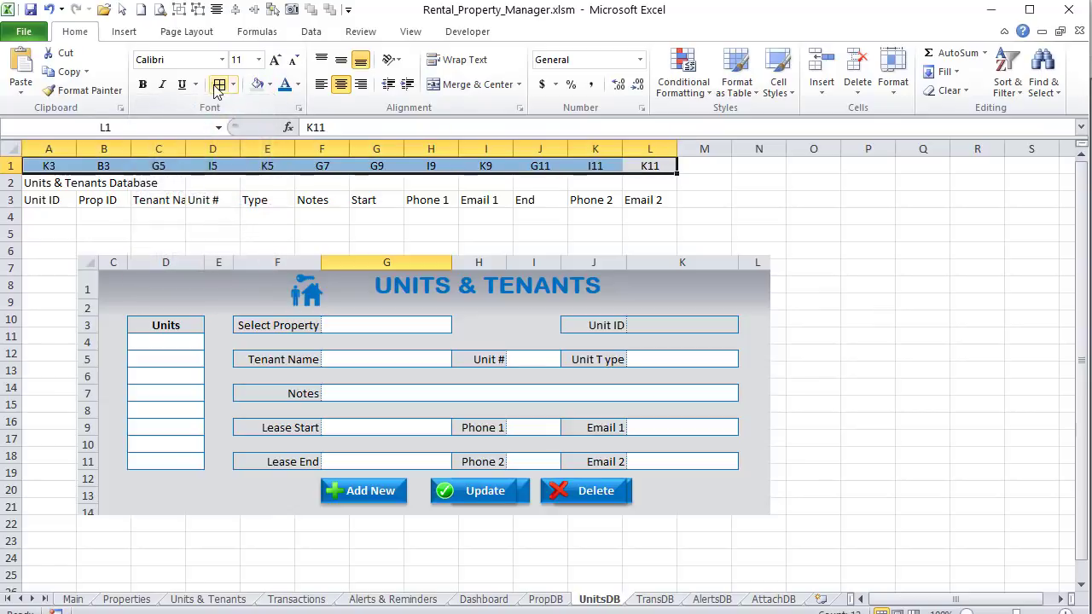
# Step: Merge and center the Units & Tenants Database title across A2:L2 and center the headings in A3:L3
pyautogui.moveTo(51, 181); pyautogui.dragTo(651, 182)
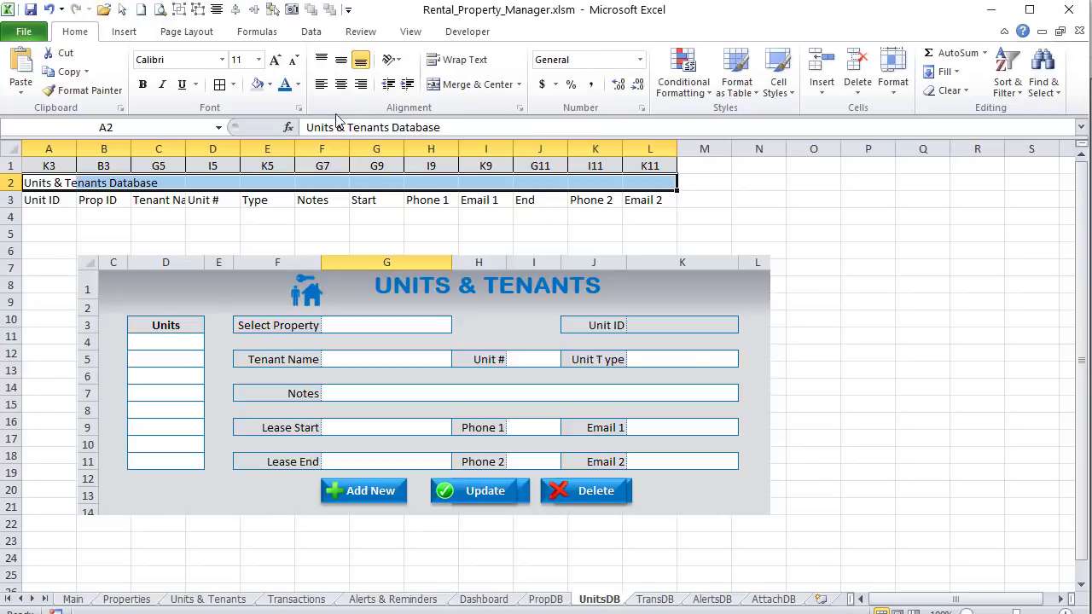
pyautogui.click(450, 85)
pyautogui.moveTo(30, 202); pyautogui.dragTo(648, 199)
pyautogui.click(341, 85)
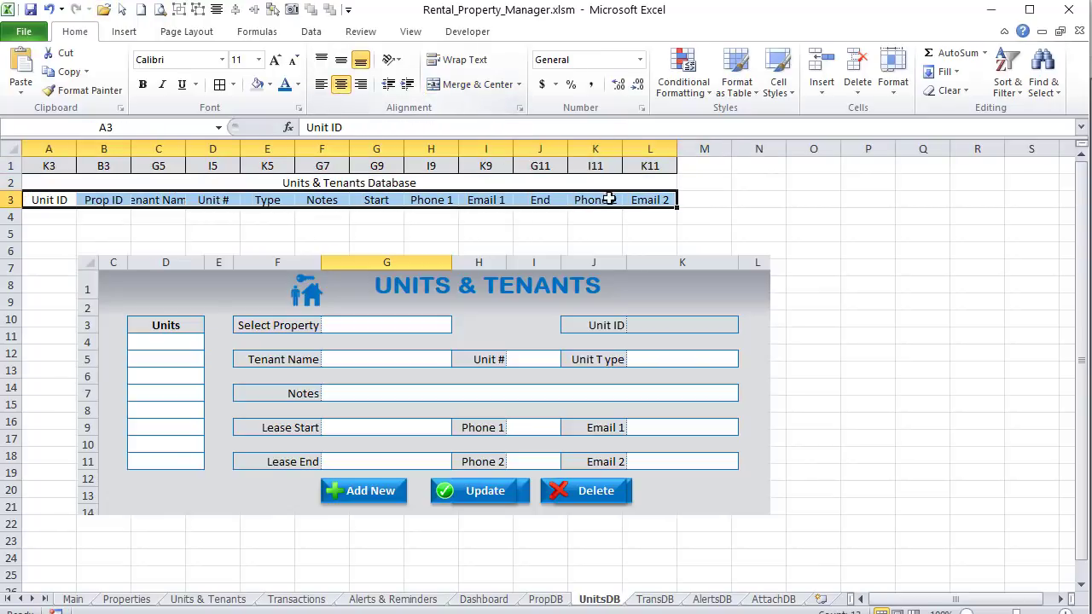
# Step: Fill the headings in A3:L3 with the lightest orange and the merged title row with a slightly darker orange
pyautogui.click(269, 85)
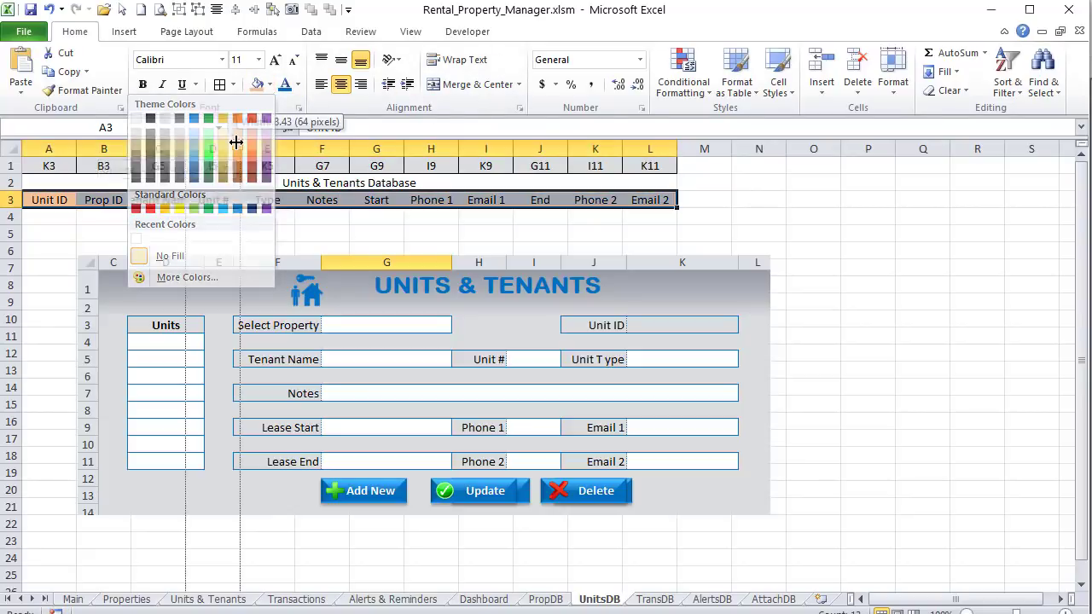
pyautogui.click(237, 142)
pyautogui.click(269, 84)
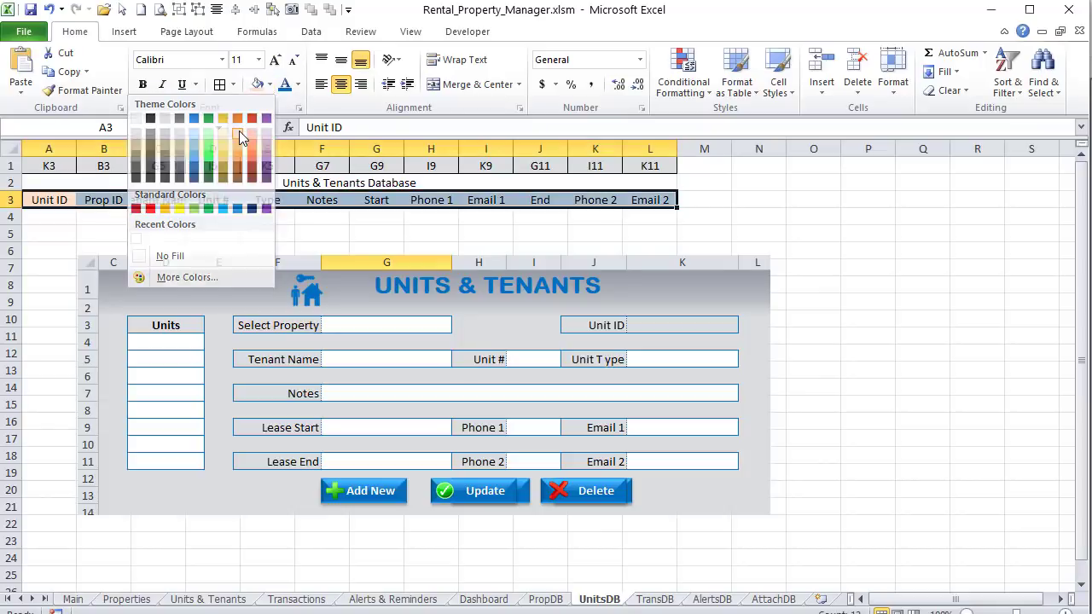
pyautogui.click(373, 177)
pyautogui.click(373, 178)
pyautogui.click(270, 85)
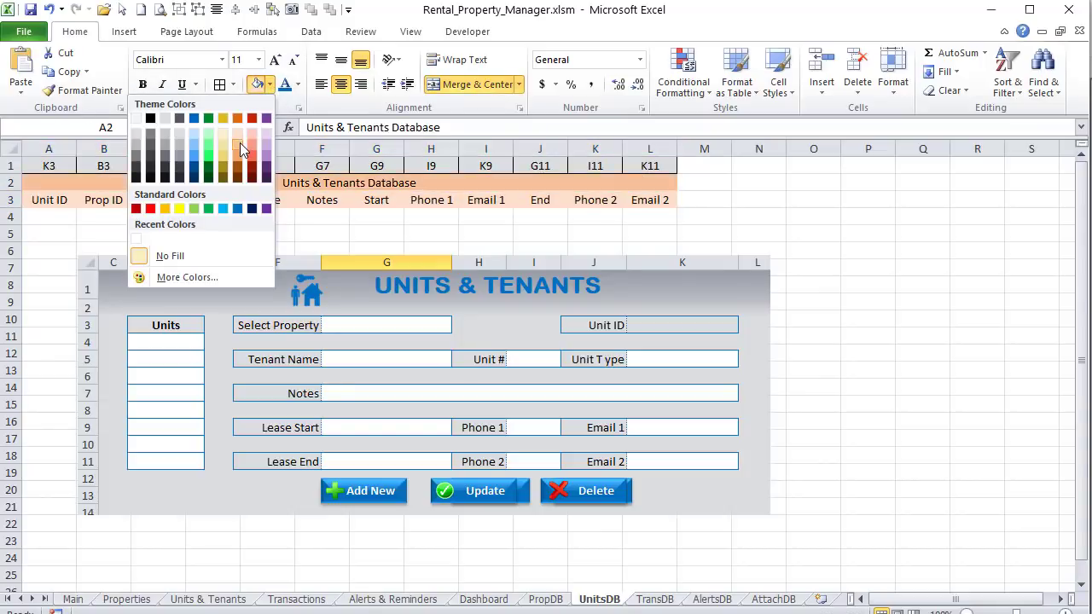
pyautogui.click(239, 142)
# Step: Add borders to all title and heading cells in A2:L3
pyautogui.moveTo(212, 182); pyautogui.dragTo(214, 200)
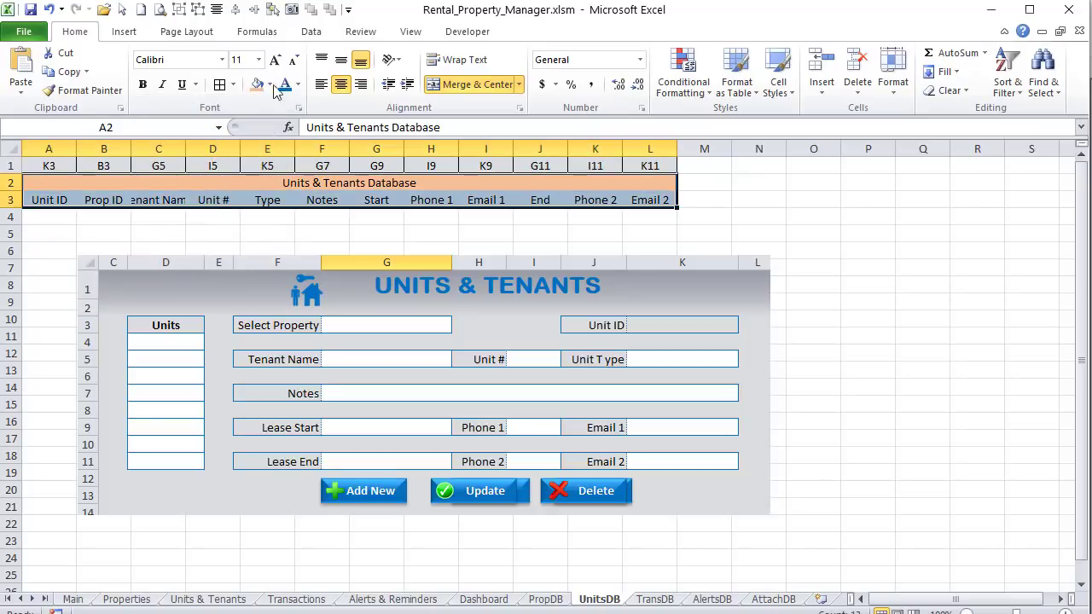
pyautogui.click(219, 86)
pyautogui.click(188, 219)
# Step: Delete the Units & Tenants form picture from the UnitsDB sheet
pyautogui.click(39, 219)
pyautogui.moveTo(143, 263)
pyautogui.mouseDown()
pyautogui.moveTo(129, 275)
pyautogui.moveTo(144, 281)
pyautogui.mouseUp()
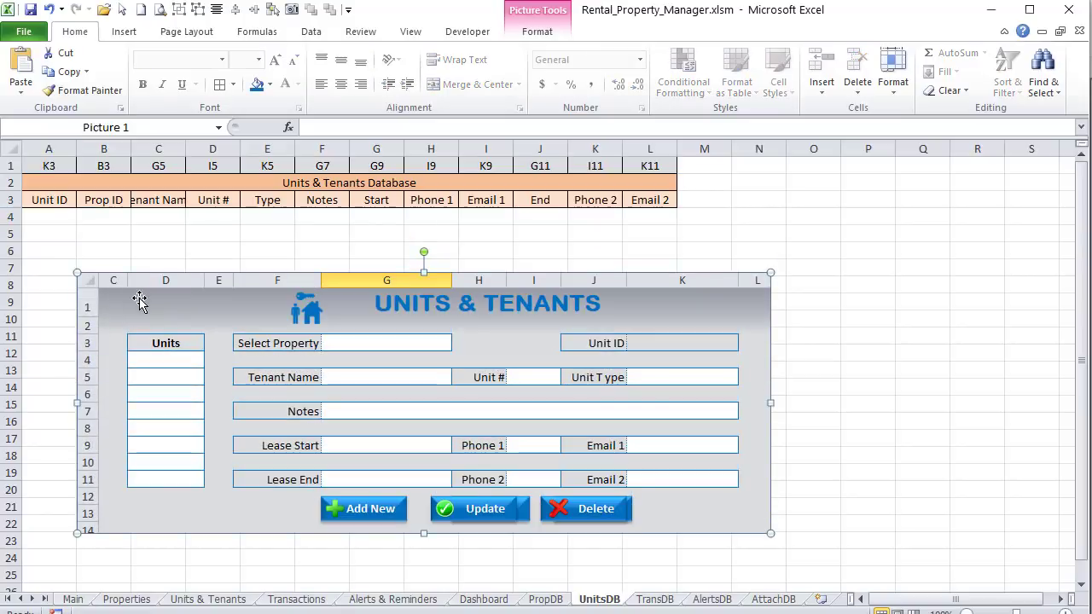
pyautogui.press('Delete')
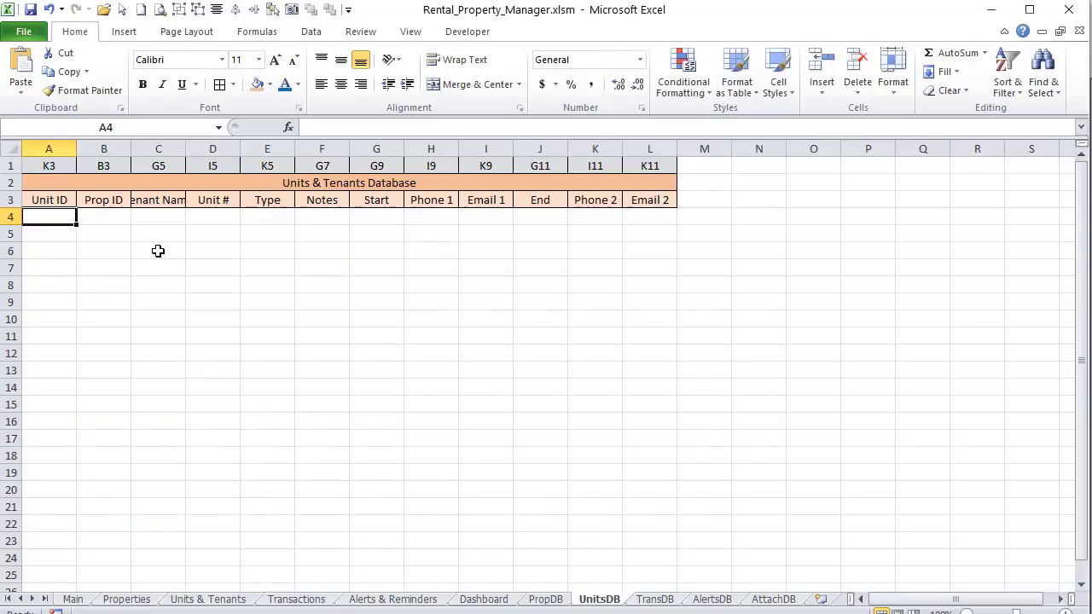
# Step: Enter the sample unit IDs 1, 2 and 3 in A4 to A6
pyautogui.write('1')
pyautogui.press('Return')
pyautogui.write('2')
pyautogui.press('Return')
pyautogui.write('3')
pyautogui.press('Return')
# Step: Center the Unit ID cells A4:A19 and narrow column A to fit its heading
pyautogui.moveTo(63, 475); pyautogui.dragTo(39, 216)
pyautogui.click(341, 84)
pyautogui.press('Return')
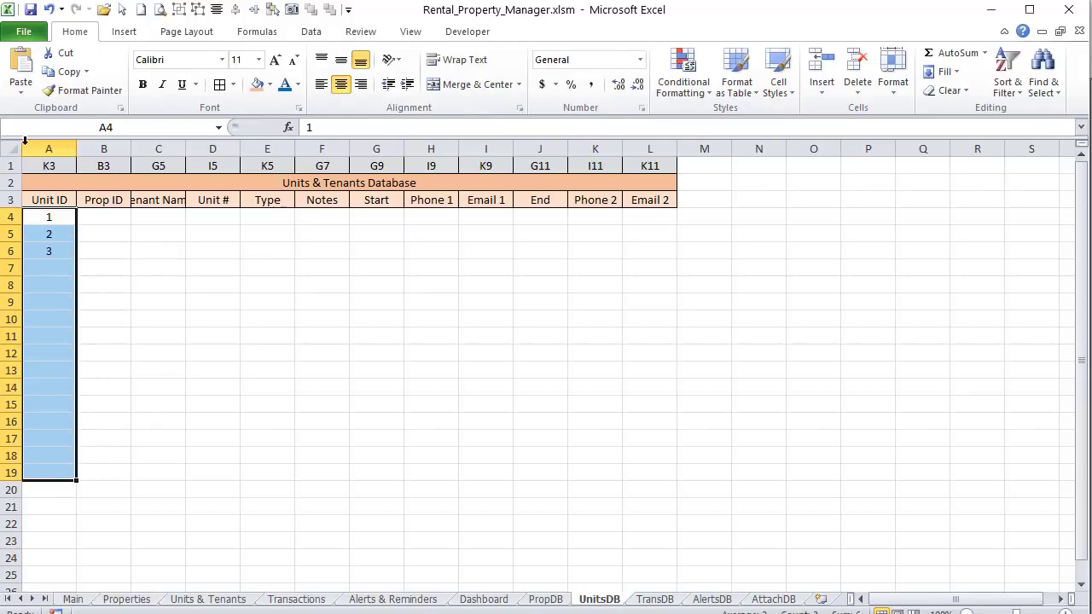
pyautogui.moveTo(75, 152); pyautogui.dragTo(63, 152)
pyautogui.click(71, 284)
pyautogui.click(40, 214)
# Step: Start a new workbook-scoped defined name called Unit_ID from the Unit ID heading in A3
pyautogui.click(52, 200)
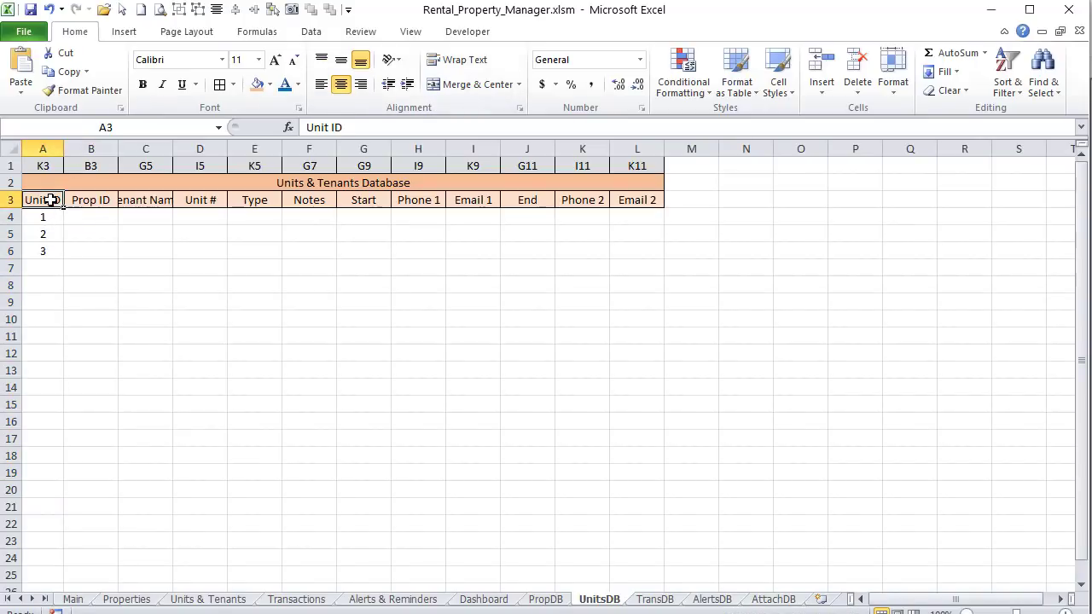
pyautogui.click(251, 32)
pyautogui.click(466, 86)
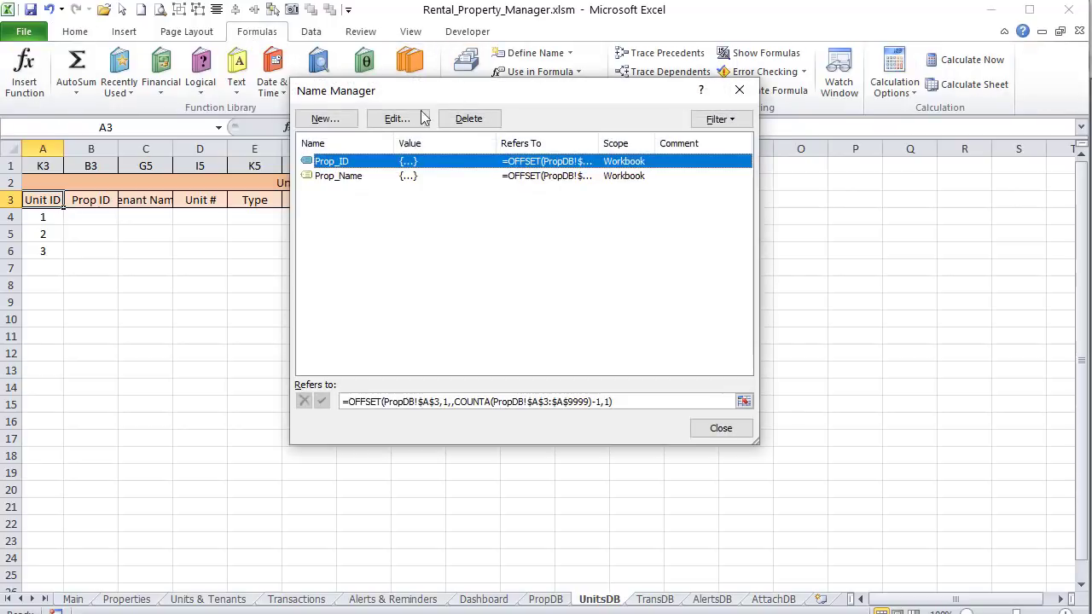
pyautogui.click(321, 120)
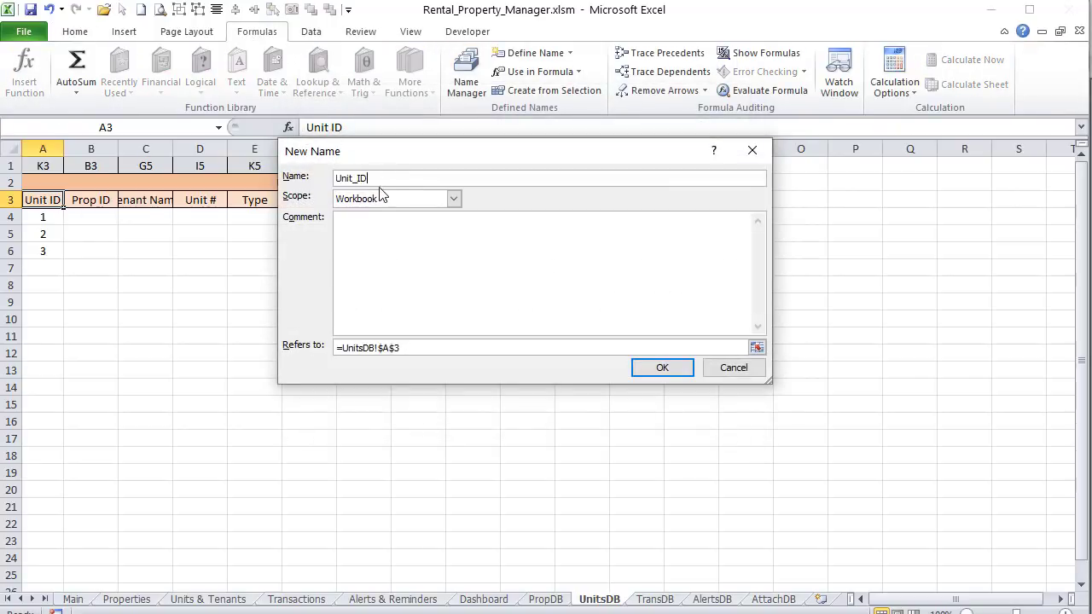
# Step: Make Unit_ID refer to =OFFSET(UnitsDB!$A$3,1,,COUNTA(UnitsDB!$A$3:$A$9999)-1,1) and save the name
pyautogui.click(400, 350)
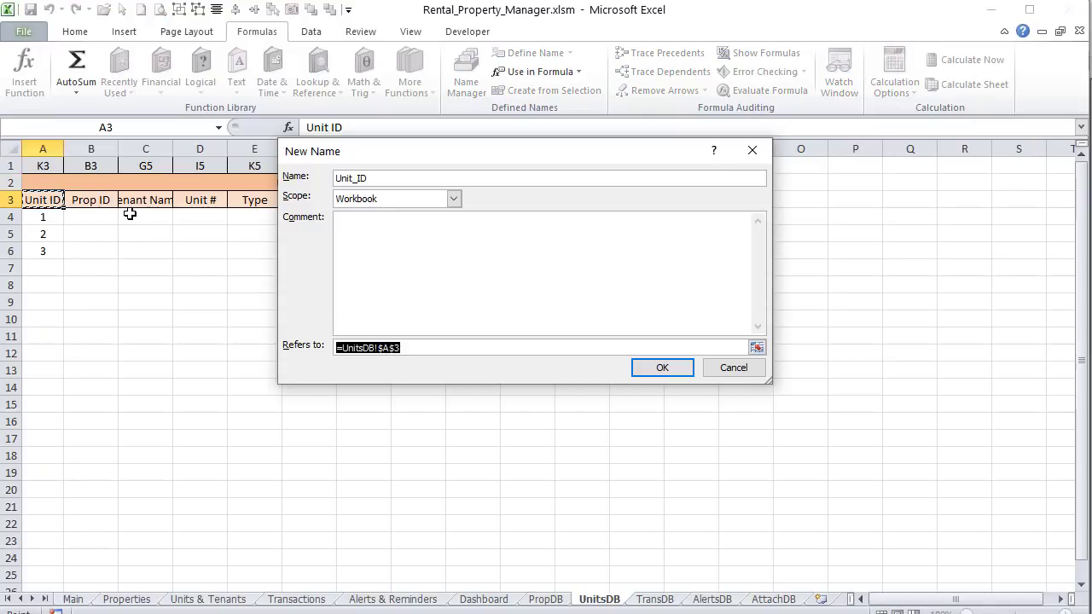
pyautogui.write('=offset(')
pyautogui.click(57, 199)
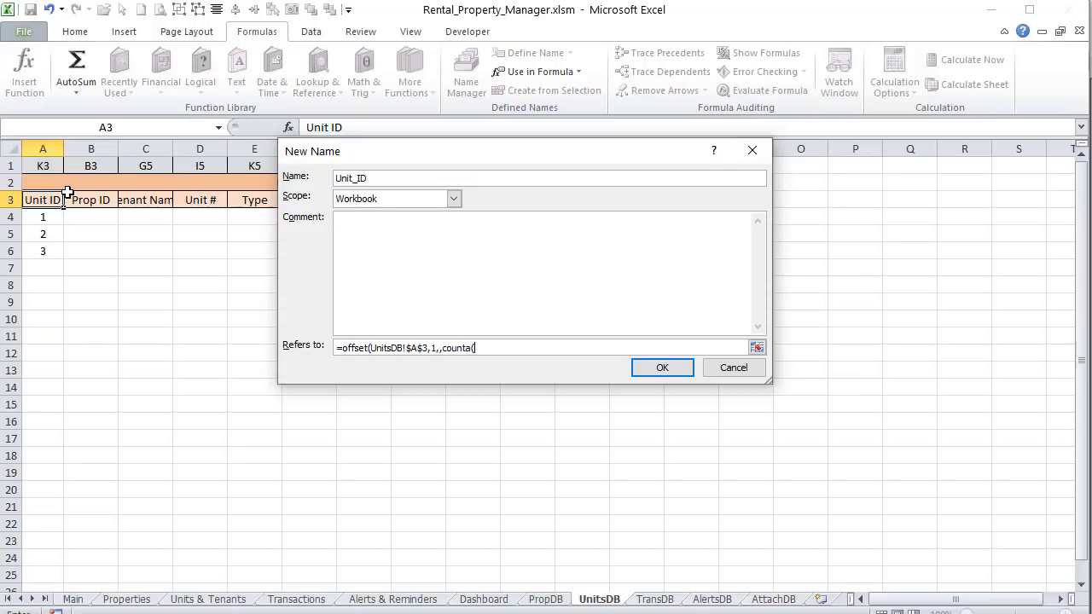
pyautogui.moveTo(51, 202); pyautogui.dragTo(51, 233)
pyautogui.press('BackSpace')
pyautogui.write('9999')
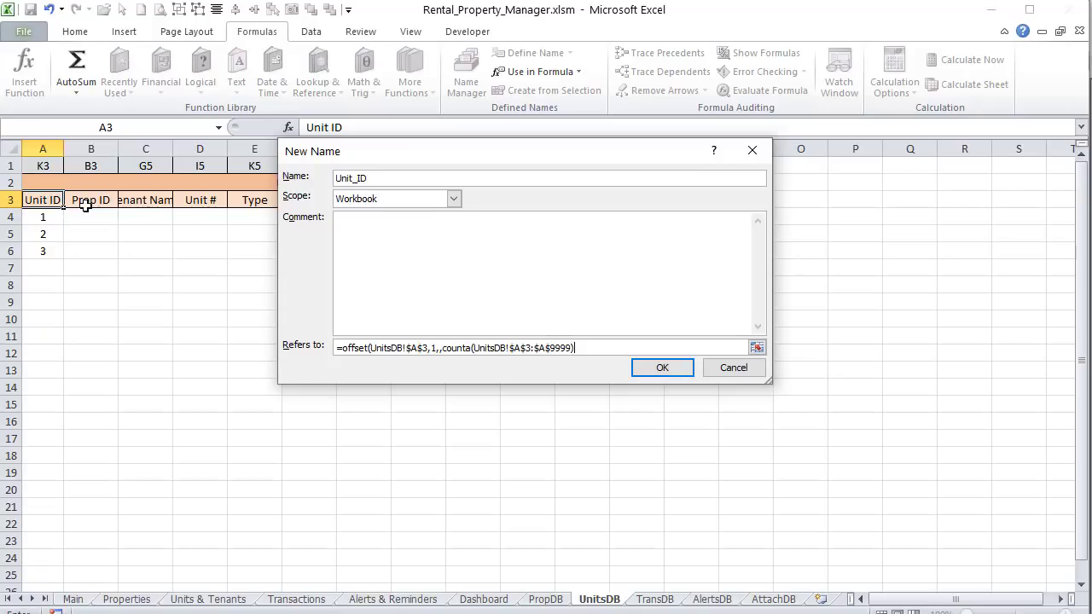
pyautogui.write(')-1,1)')
pyautogui.press('Tab')
pyautogui.hotkey('shift', 'Tab')
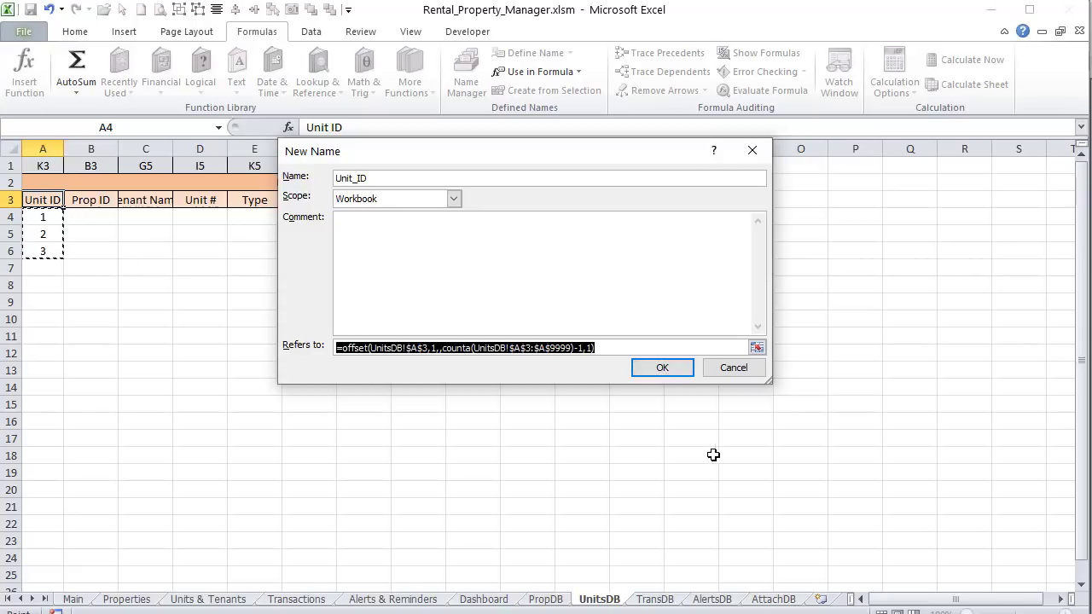
pyautogui.click(671, 376)
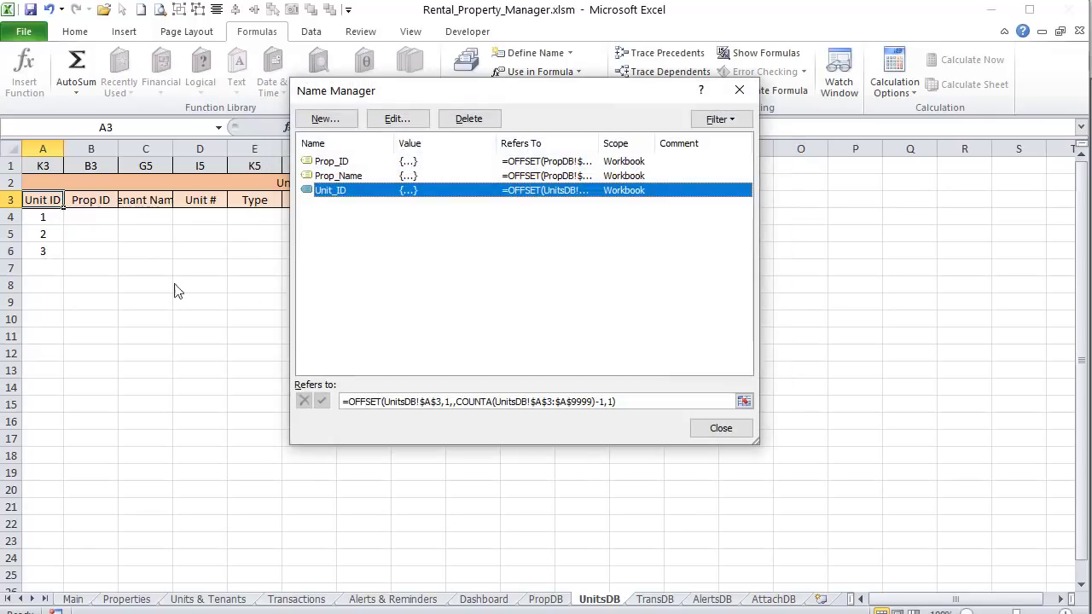
# Step: Close the Name Manager and auto-fit column C of the units database to its Tenant Name heading
pyautogui.click(714, 431)
pyautogui.click(73, 220)
pyautogui.click(44, 205)
pyautogui.doubleClick(173, 150)
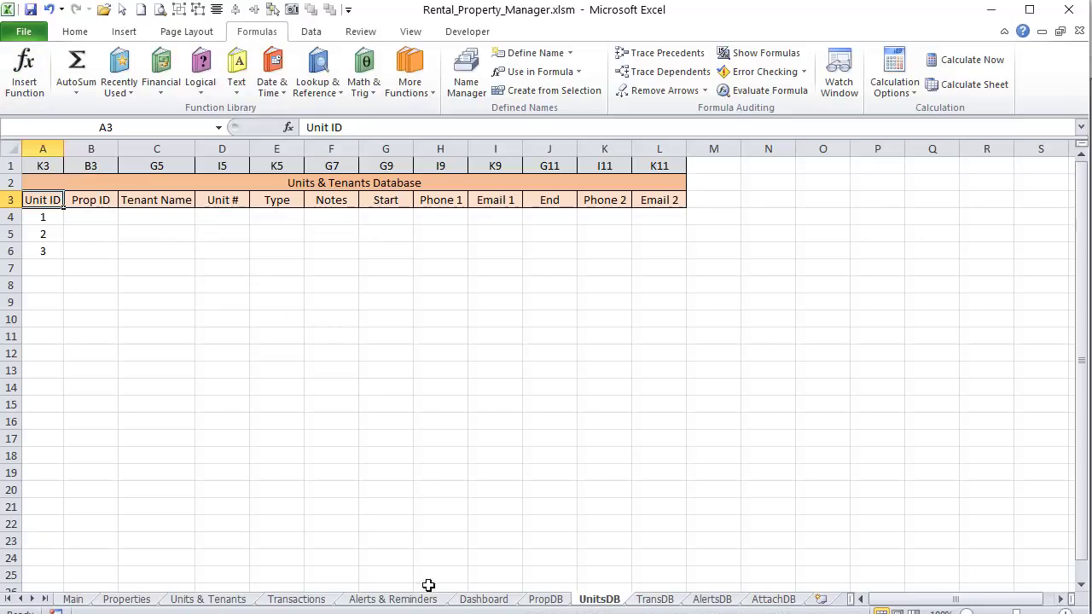
# Step: Capture an image of the Transactions sheet's form, covering columns E to L and rows 1 to 13 with their headers
pyautogui.click(331, 599)
pyautogui.click(347, 487)
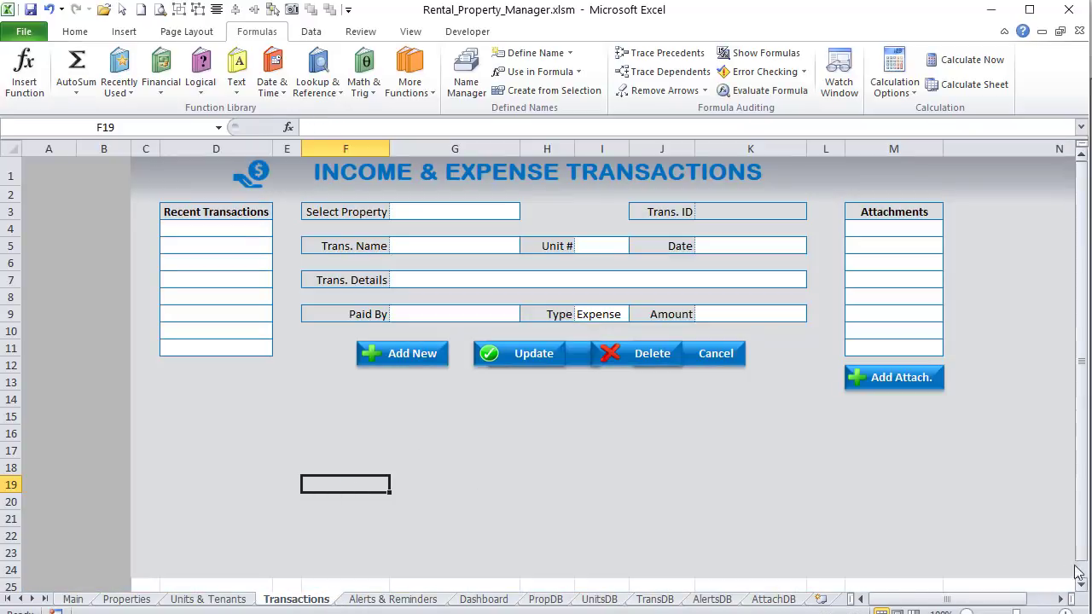
pyautogui.click(1060, 599)
pyautogui.click(1060, 600)
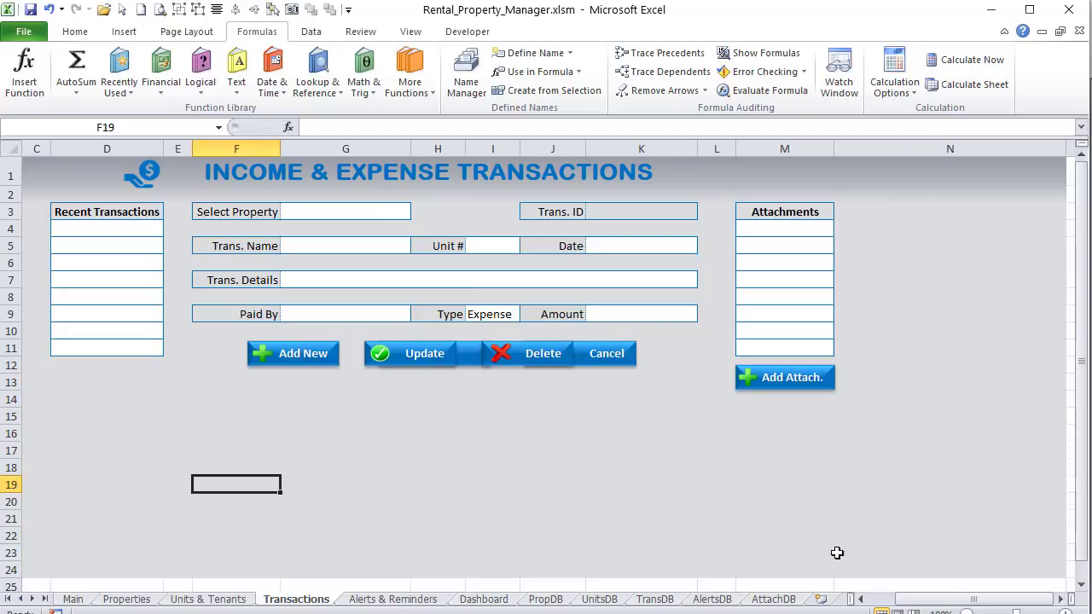
pyautogui.click(1060, 599)
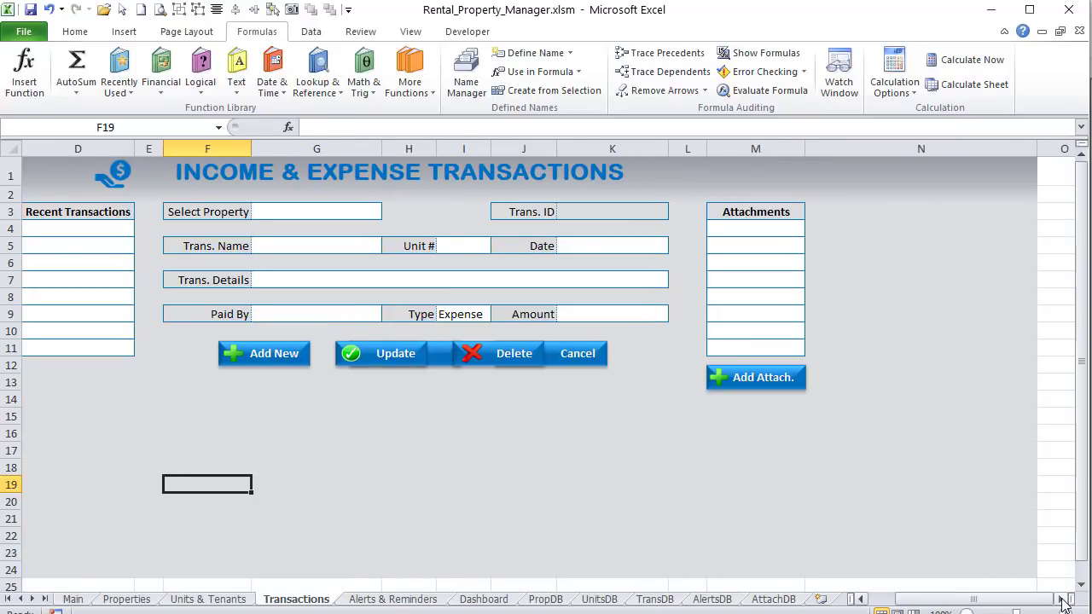
pyautogui.click(1060, 599)
pyautogui.click(1060, 600)
pyautogui.click(861, 600)
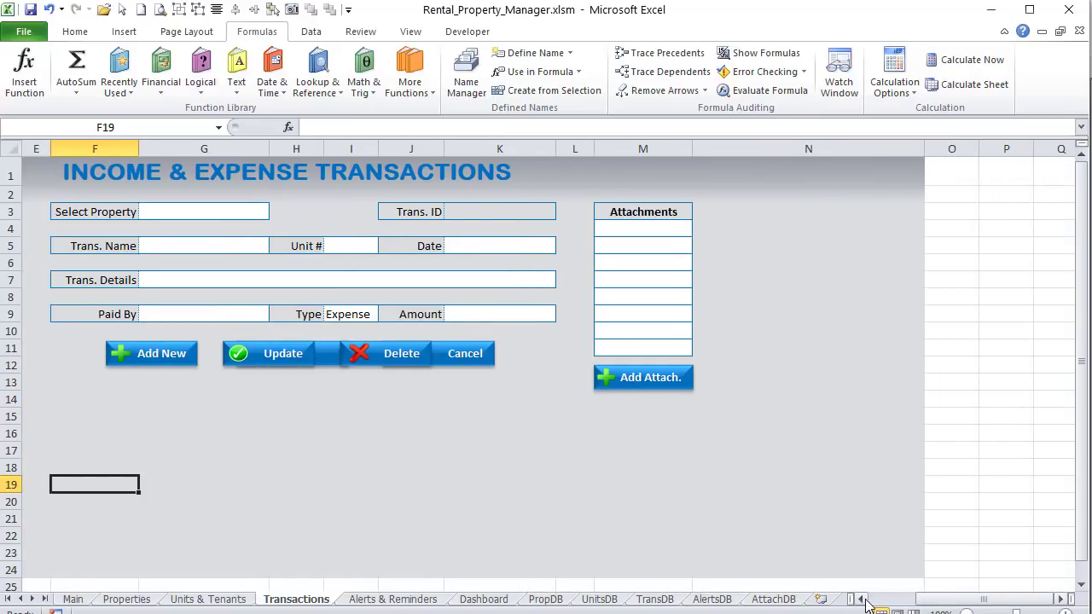
pyautogui.press('Print')
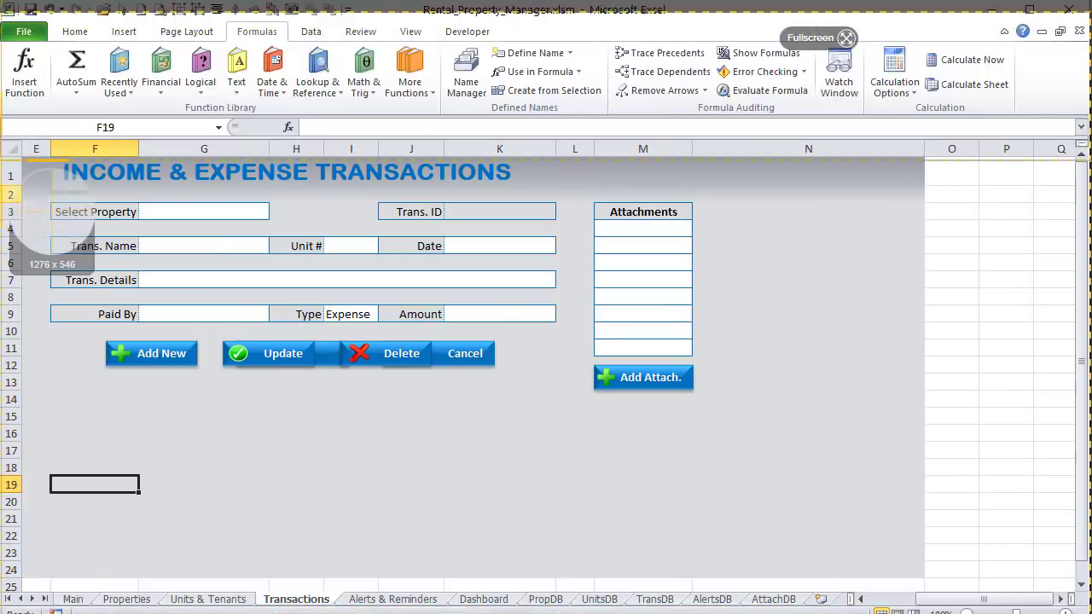
pyautogui.moveTo(0, 139); pyautogui.dragTo(575, 390)
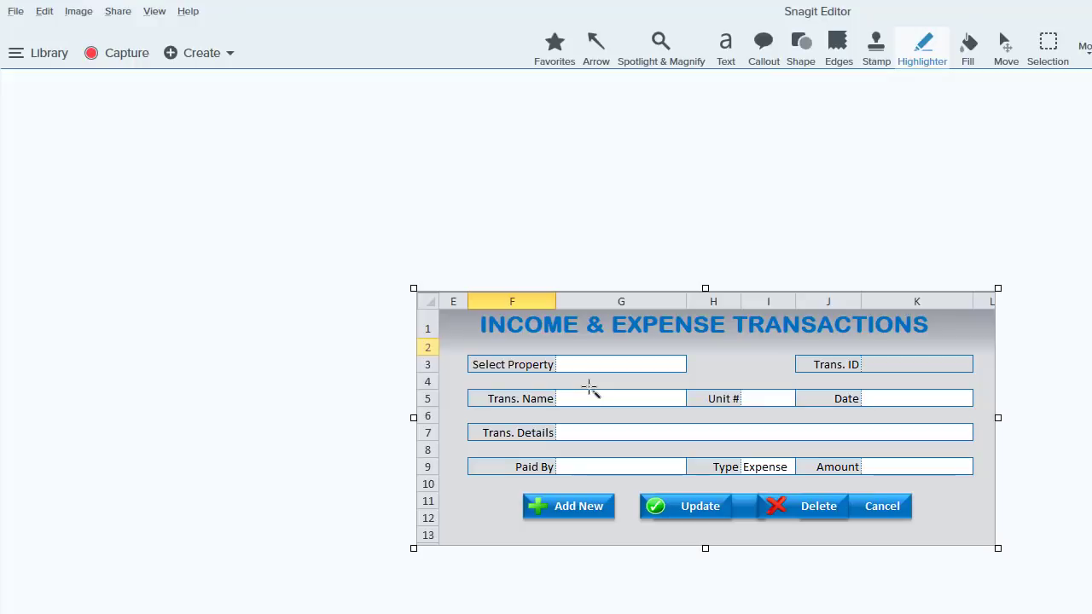
pyautogui.click(589, 388)
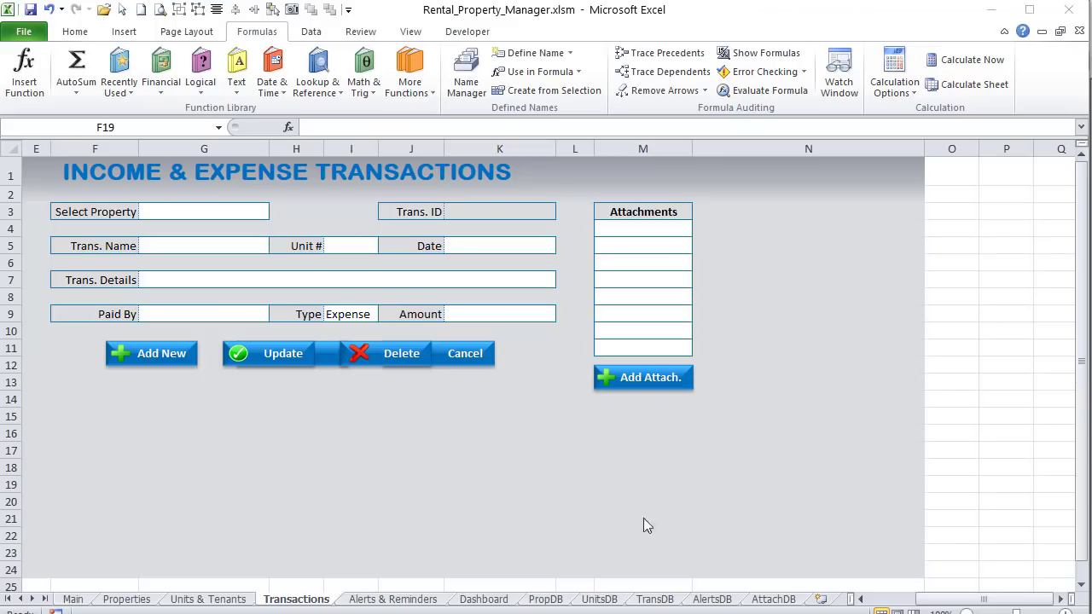
# Step: Paste the captured form image into the TransDB sheet and place it below row 6, starting near column B
pyautogui.click(655, 600)
pyautogui.click(328, 280)
pyautogui.hotkey('ctrl', 'v')
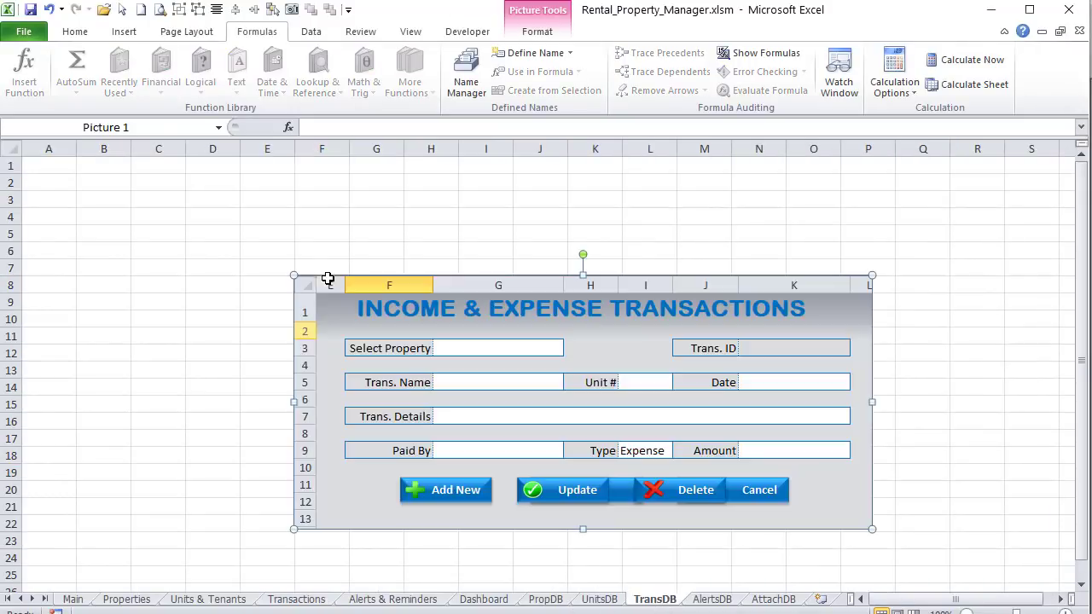
pyautogui.moveTo(327, 280); pyautogui.dragTo(80, 249)
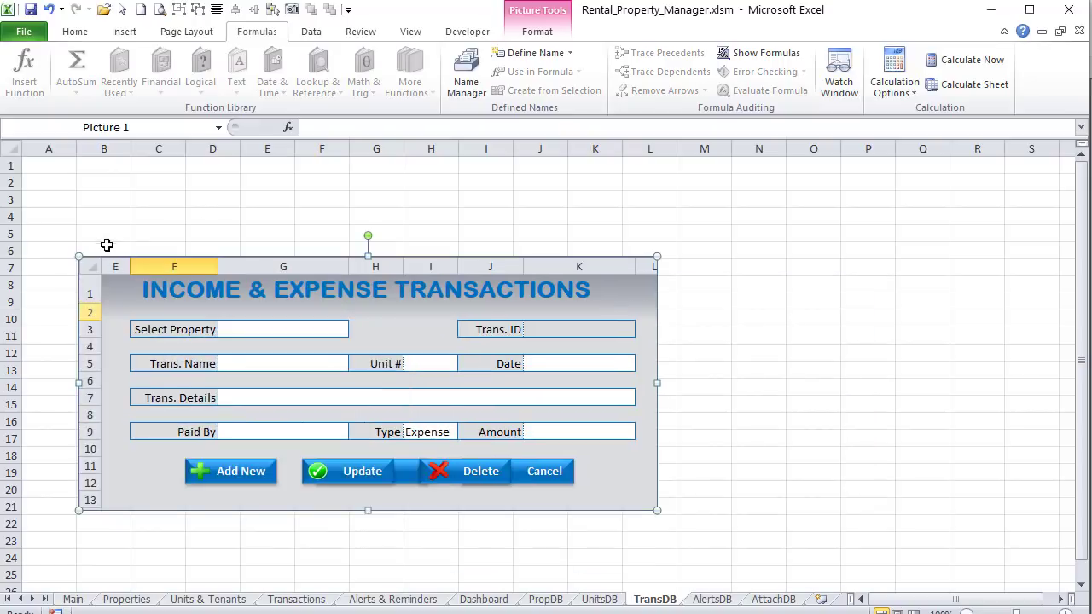
# Step: Enter the TransDB headings Trans. ID, Prop. ID and Unit ID in A3 to C3
pyautogui.click(49, 195)
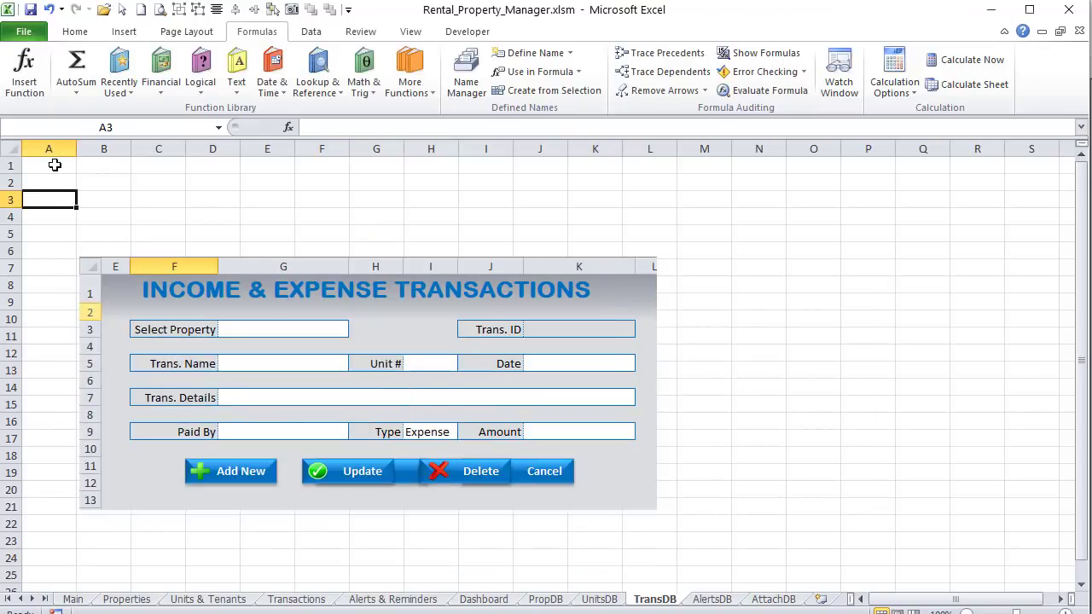
pyautogui.write('Trans. ID')
pyautogui.press('Tab')
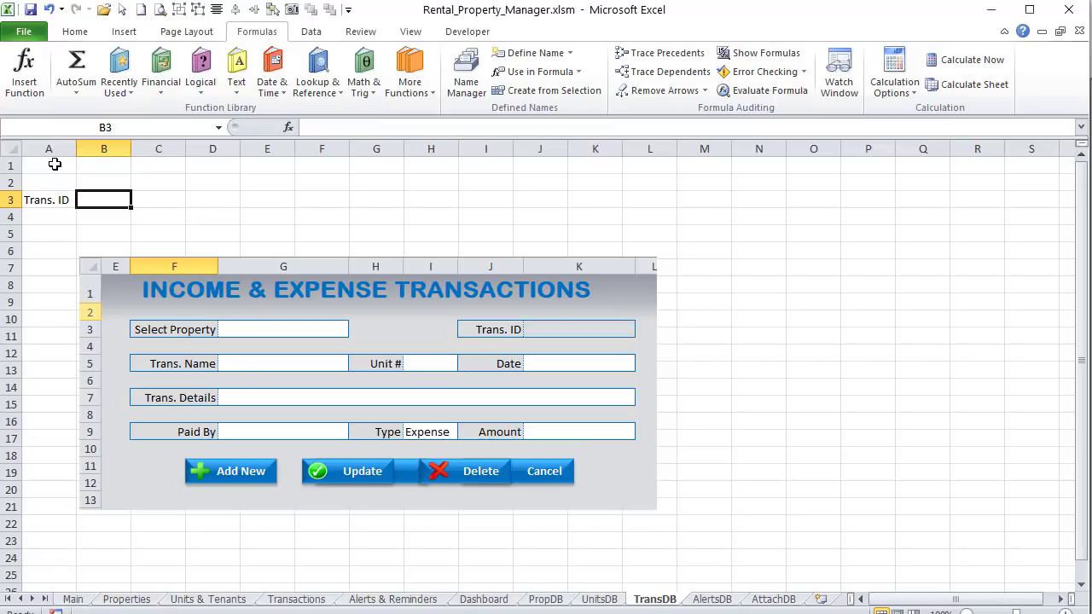
pyautogui.write('Prop. ID')
pyautogui.press('Tab')
pyautogui.write('Unit ID')
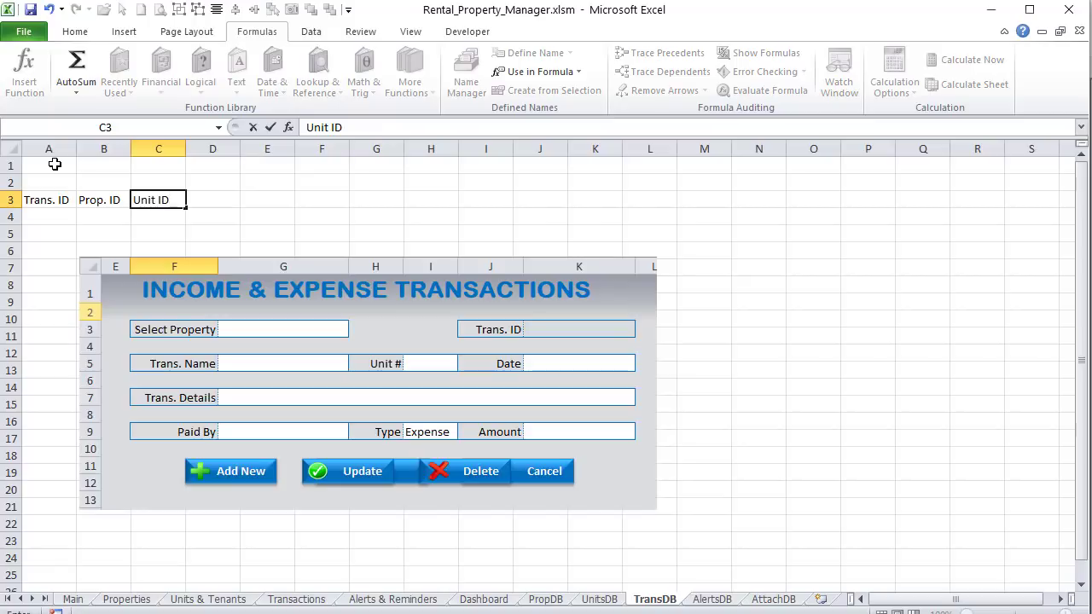
pyautogui.press('Tab')
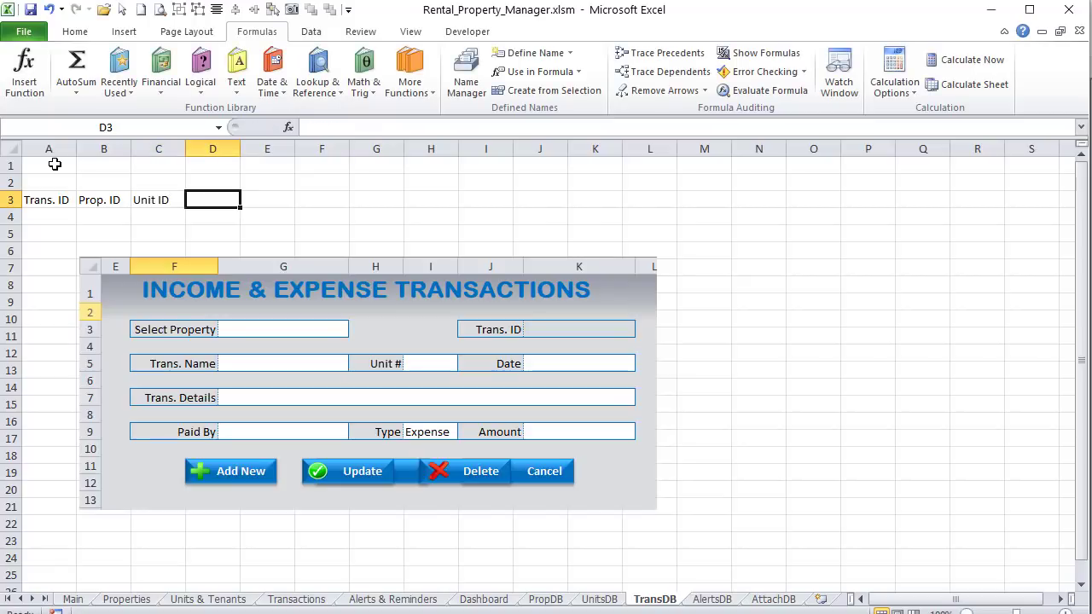
# Step: Enter the headings Trans. Name, Unit # and Date in D3 to F3
pyautogui.write('Trn')
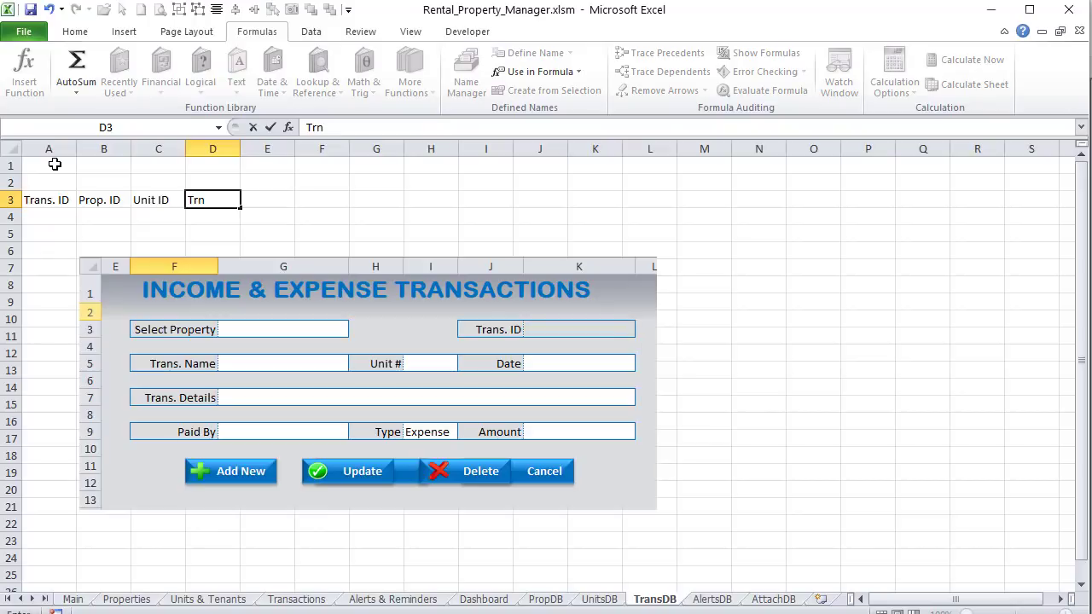
pyautogui.press('BackSpace')
pyautogui.write('ans. Name')
pyautogui.press('Tab')
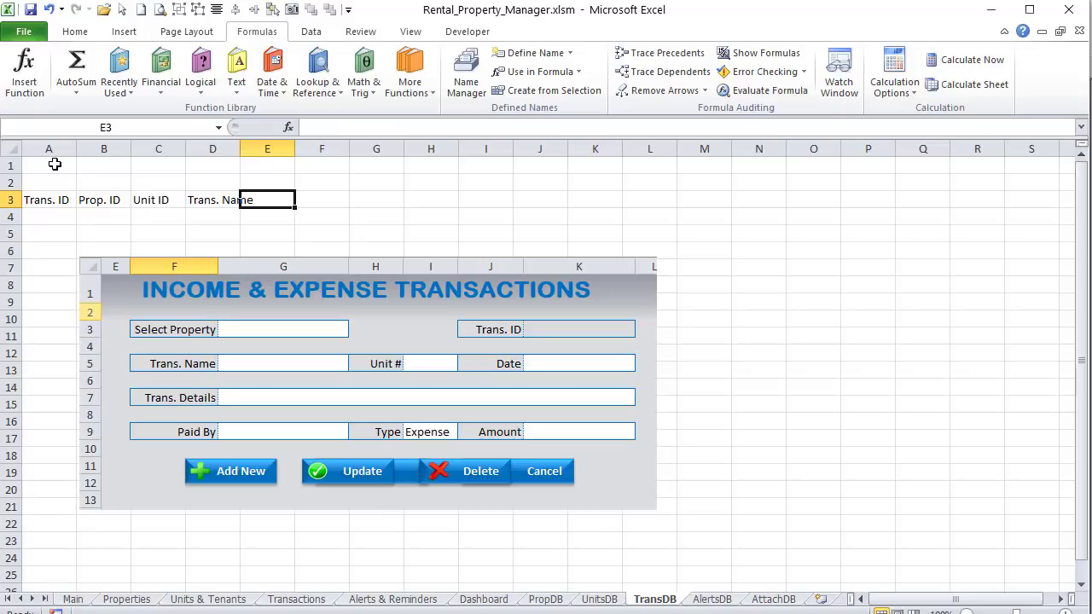
pyautogui.write('U')
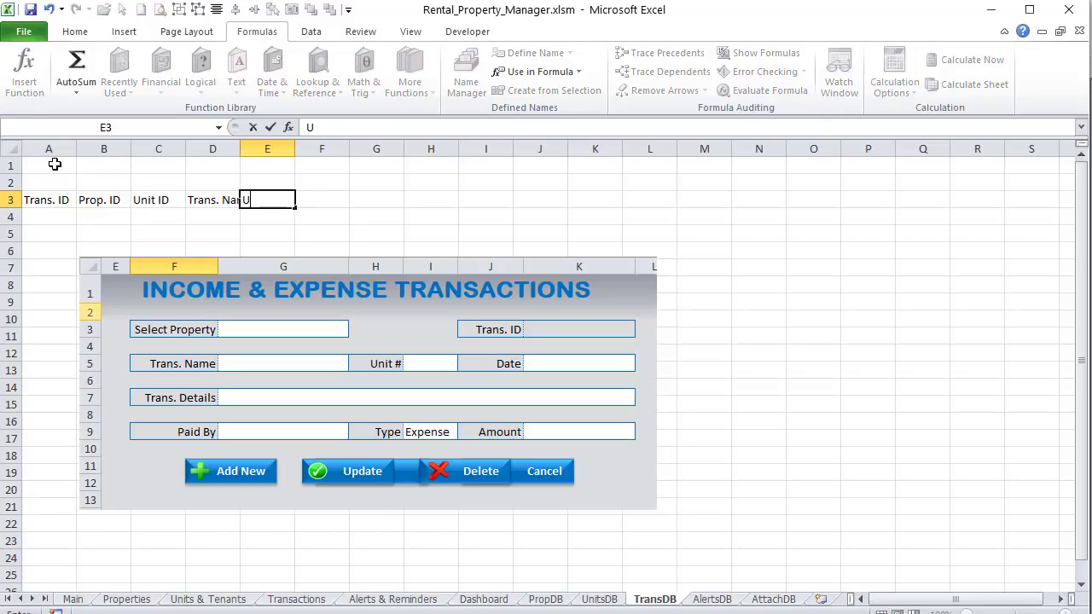
pyautogui.write('nit #')
pyautogui.press('Tab')
pyautogui.write('Data')
pyautogui.press('BackSpace')
pyautogui.write('e')
pyautogui.press('Tab')
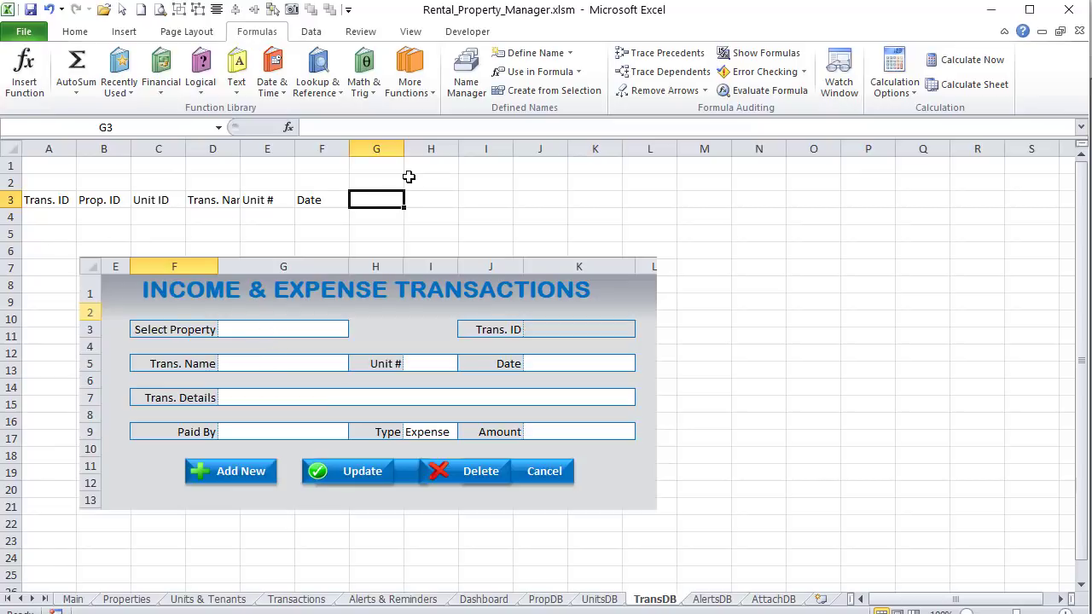
# Step: Enter the headings Details, Paid By, Type and Amount in G3 to J3
pyautogui.write('Detail')
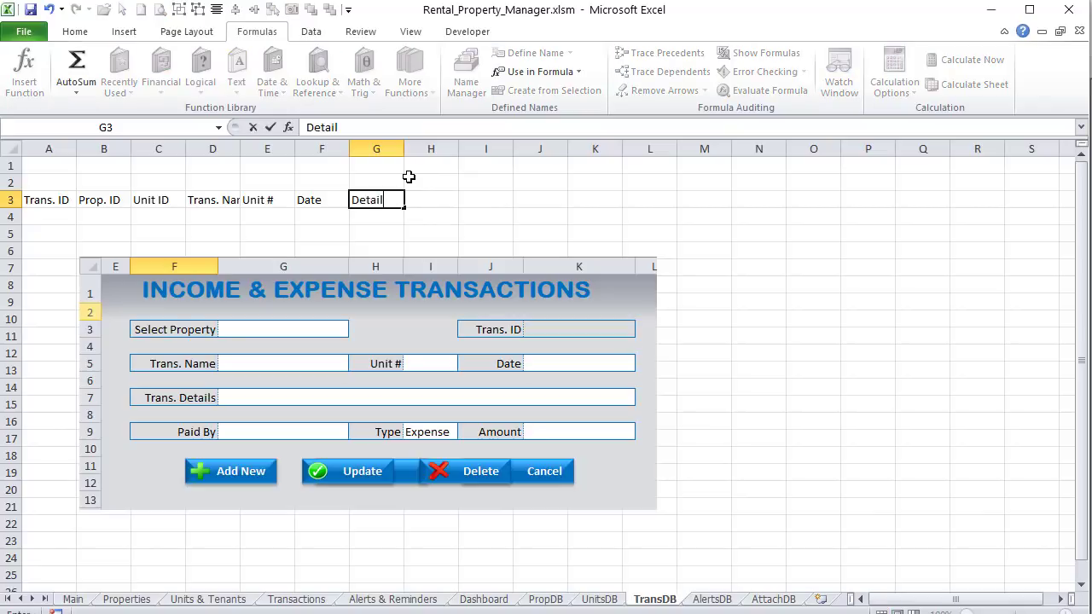
pyautogui.write('s')
pyautogui.press('Tab')
pyautogui.write('Paid ')
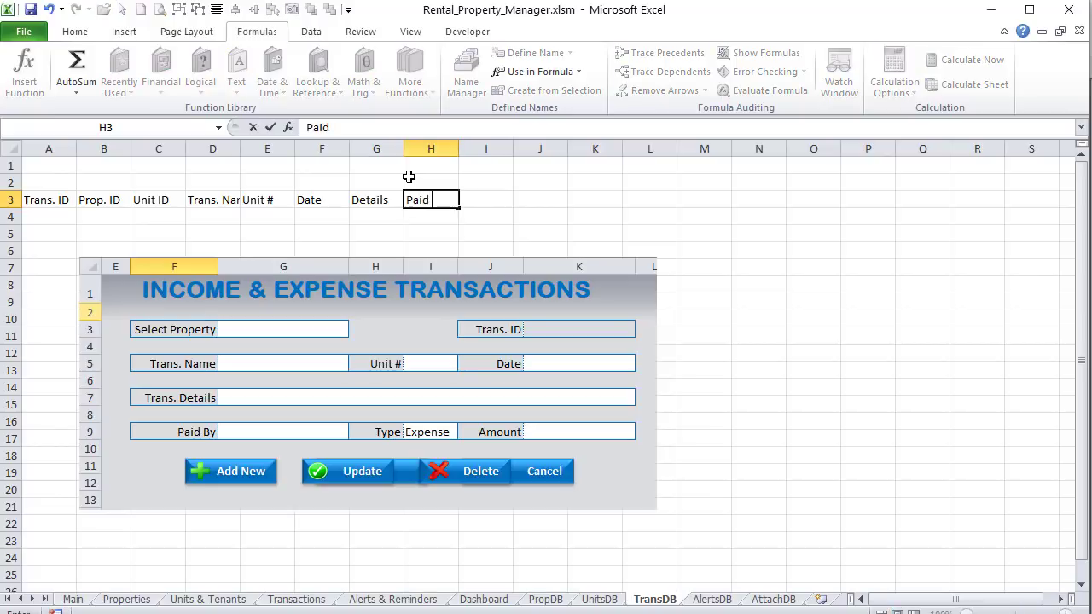
pyautogui.write('By')
pyautogui.press('Tab')
pyautogui.write('Type')
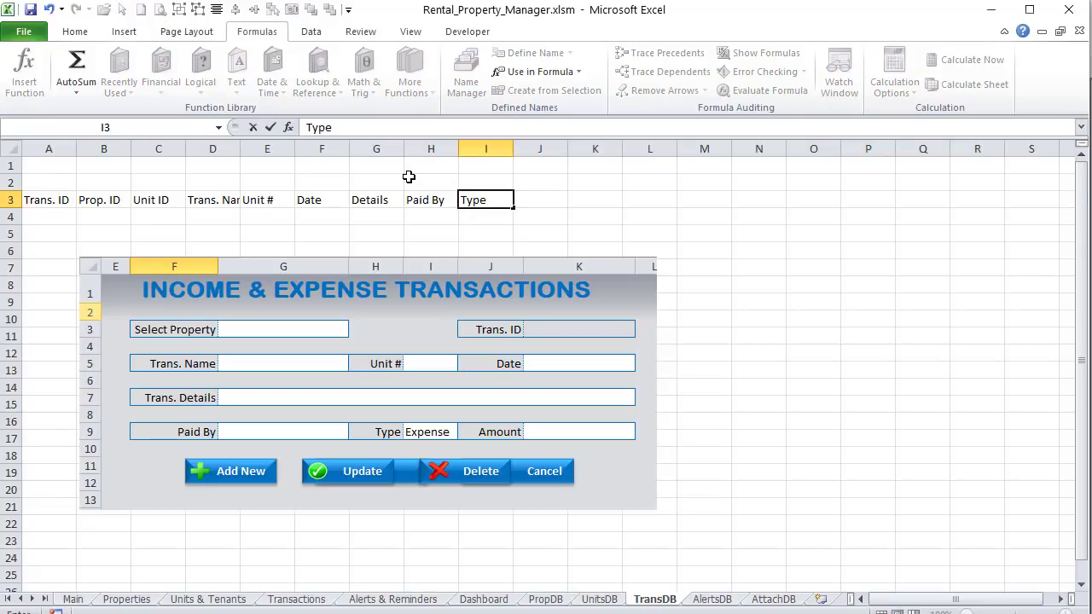
pyautogui.press('Tab')
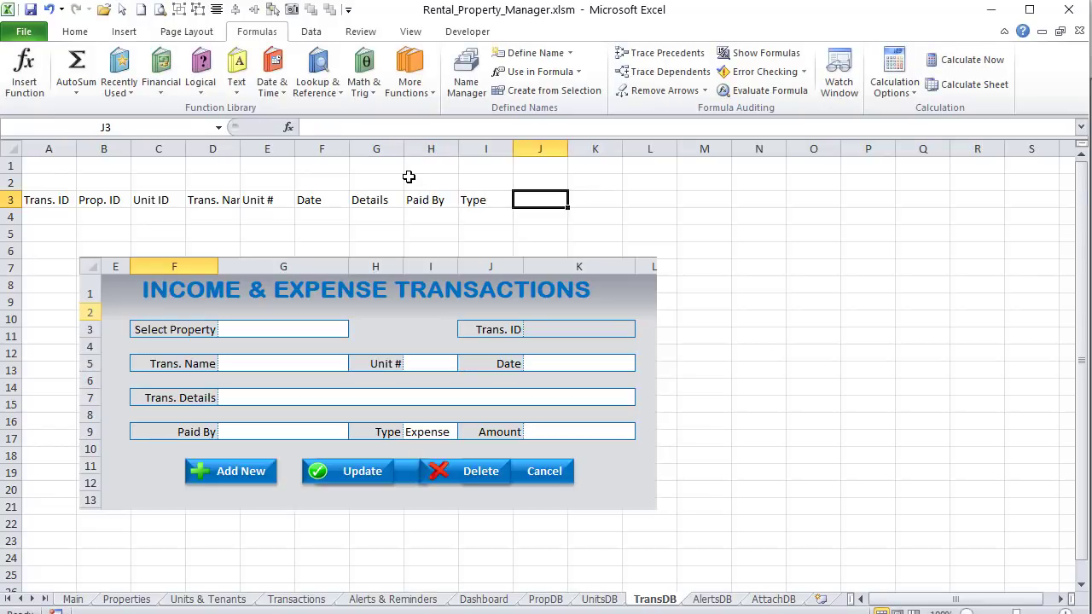
pyautogui.write('Amount')
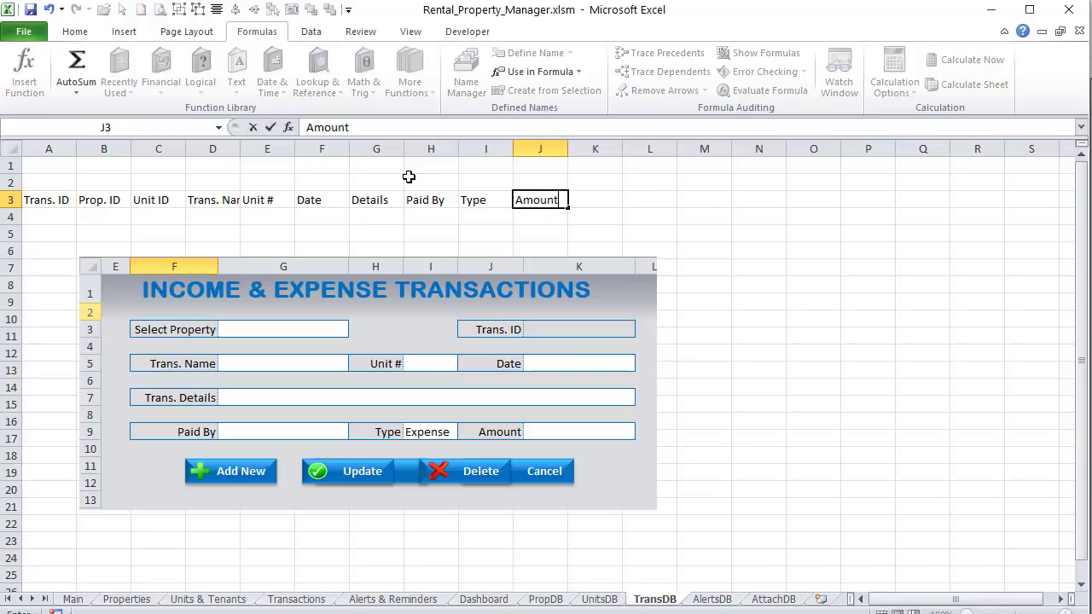
pyautogui.press('Tab')
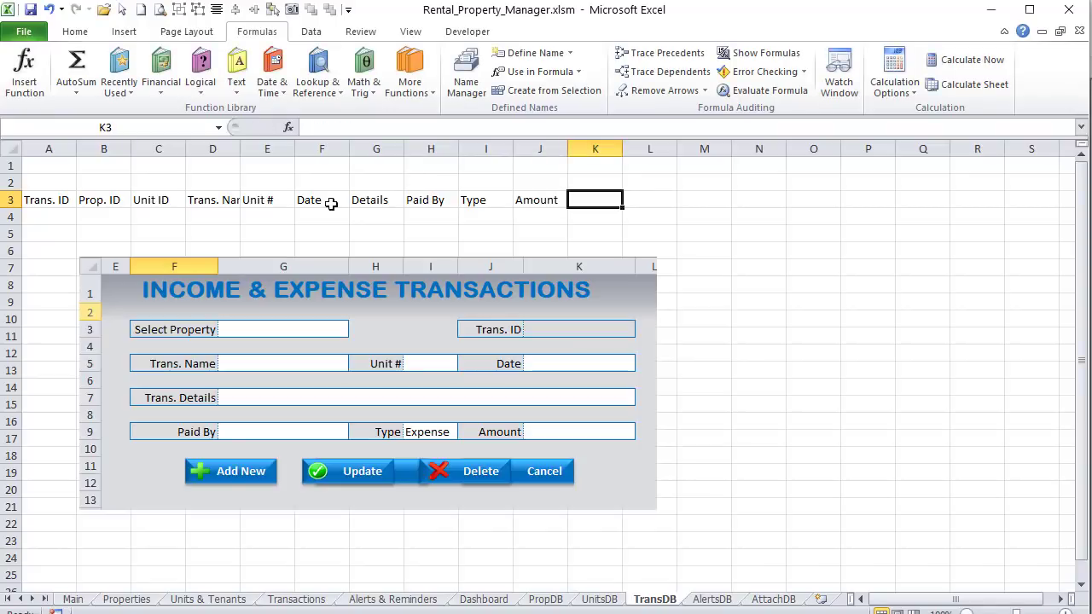
# Step: Center the cells A1:J3 and shift the form image slightly toward column A
pyautogui.moveTo(55, 199); pyautogui.dragTo(539, 165)
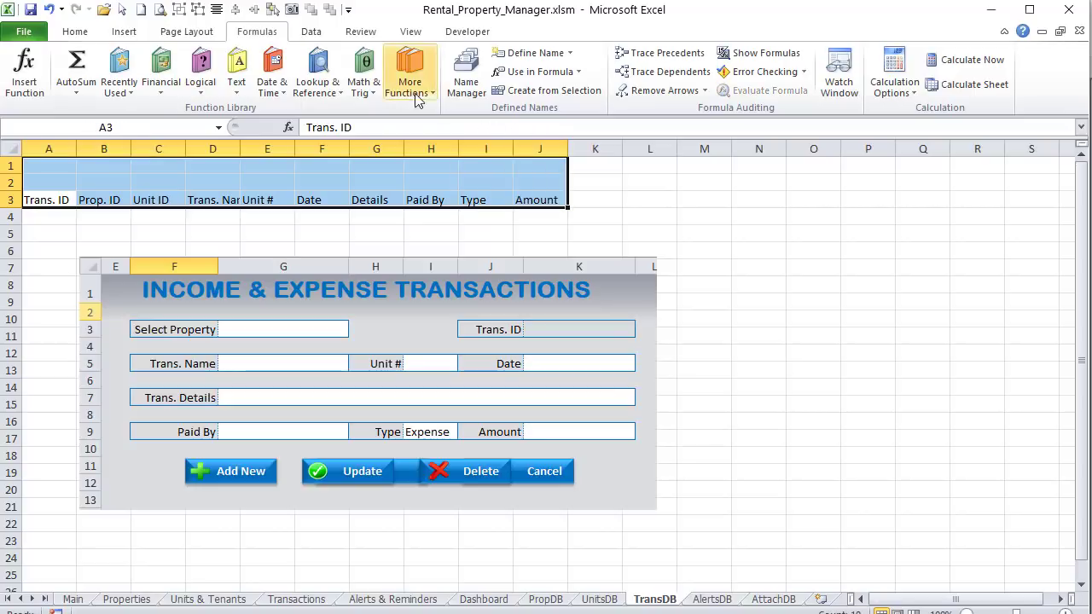
pyautogui.click(75, 32)
pyautogui.click(340, 84)
pyautogui.click(63, 169)
pyautogui.moveTo(162, 320); pyautogui.dragTo(140, 320)
# Step: Map the Trans. ID, Prop. ID and Unit ID columns to form cells K3, B3 and B4 in A1 to C1
pyautogui.click(52, 166)
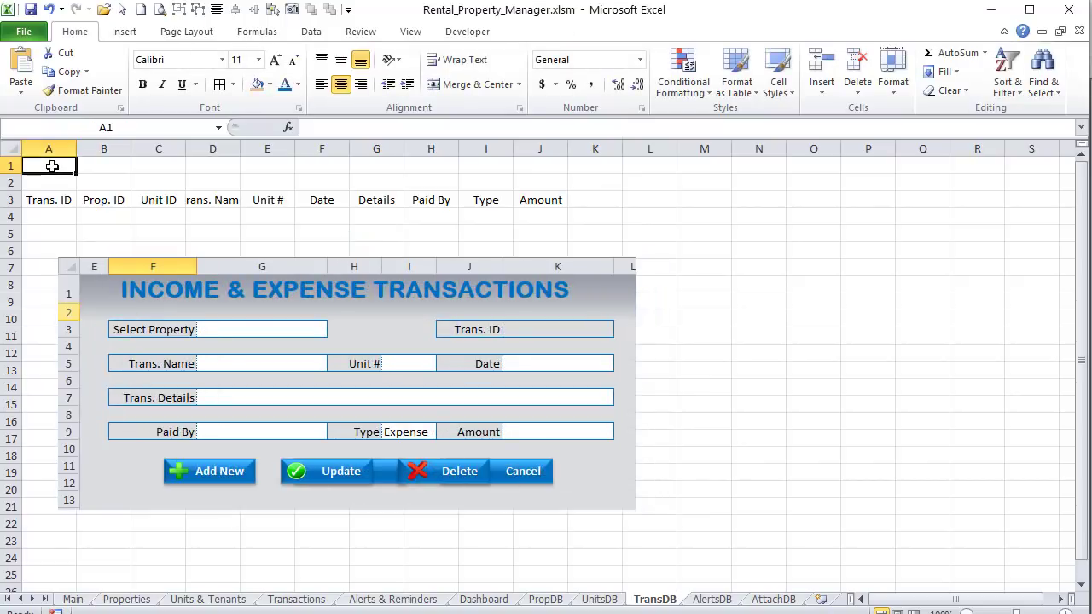
pyautogui.write('K3')
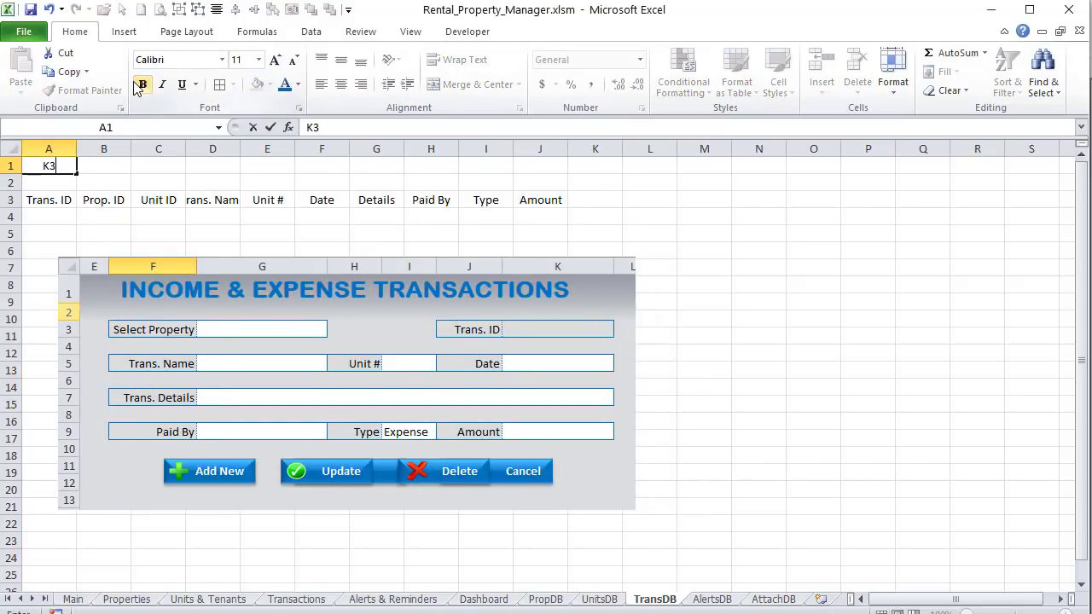
pyautogui.press('Tab')
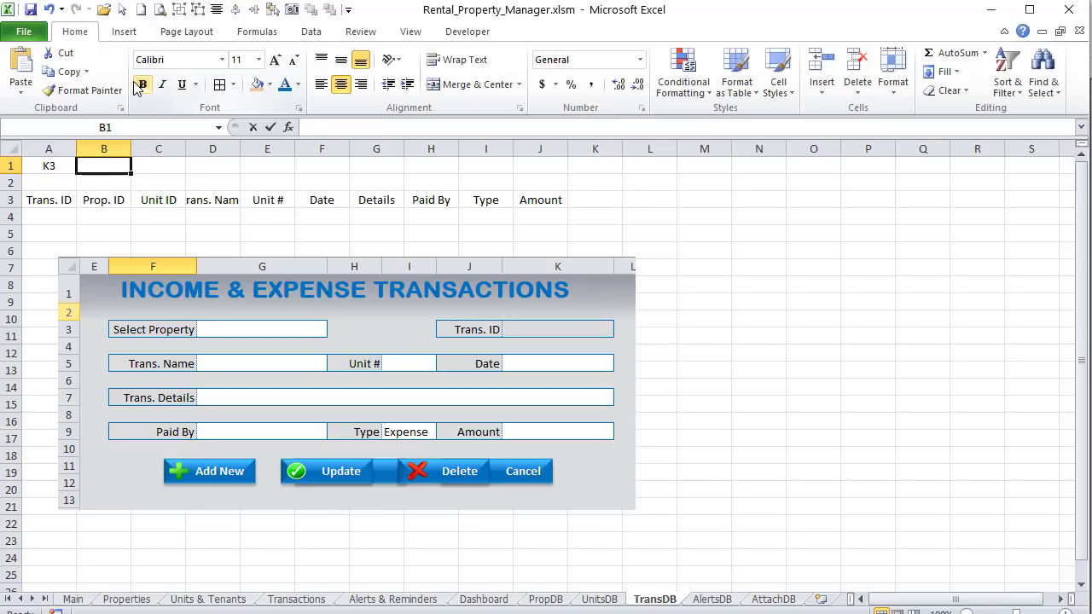
pyautogui.write('B3')
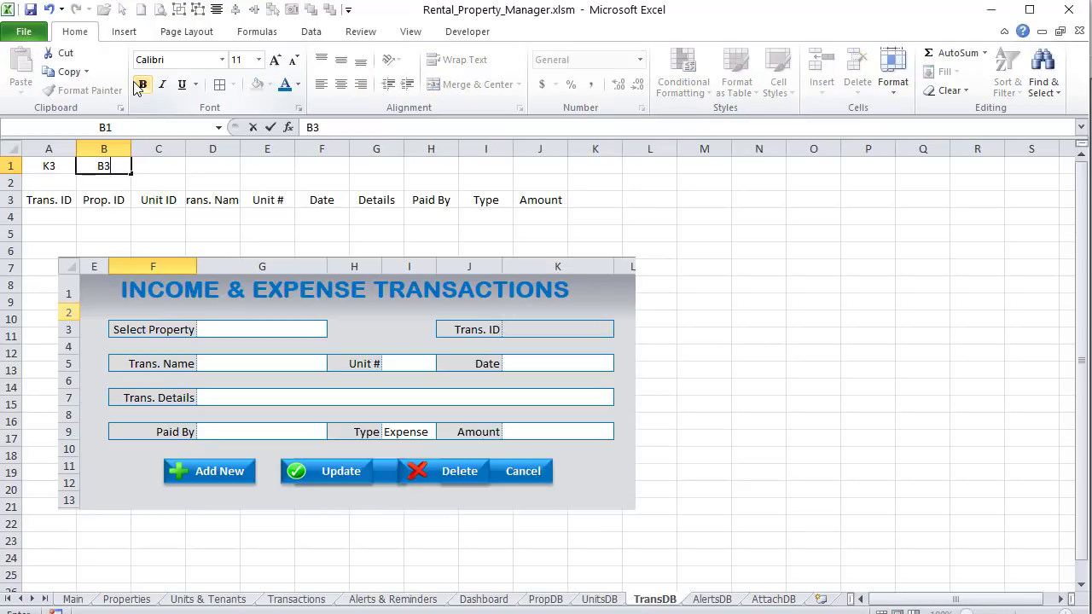
pyautogui.press('Tab')
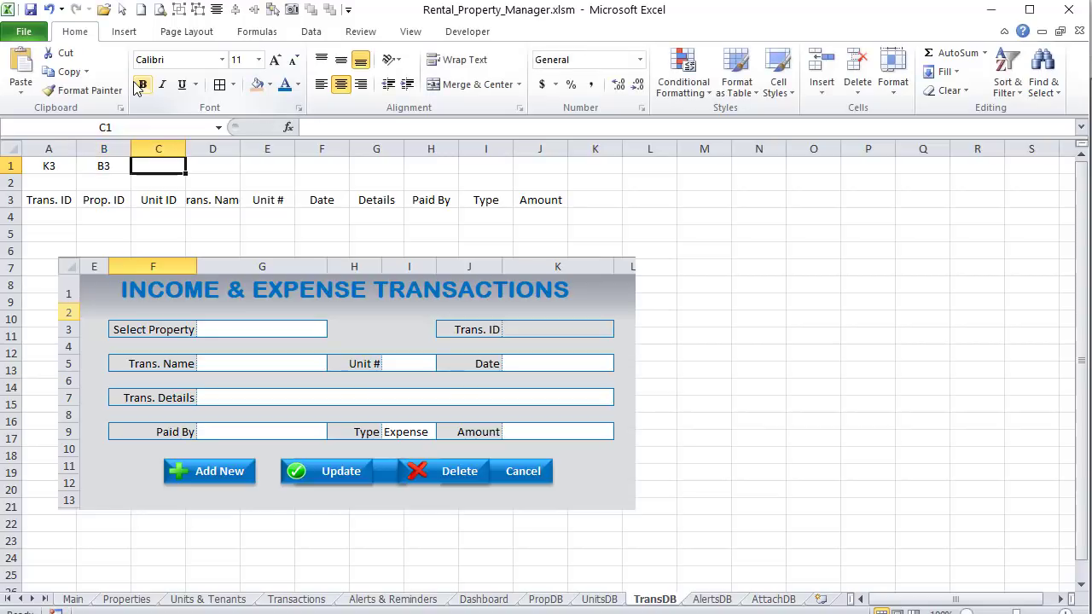
pyautogui.write('B4')
pyautogui.press('Tab')
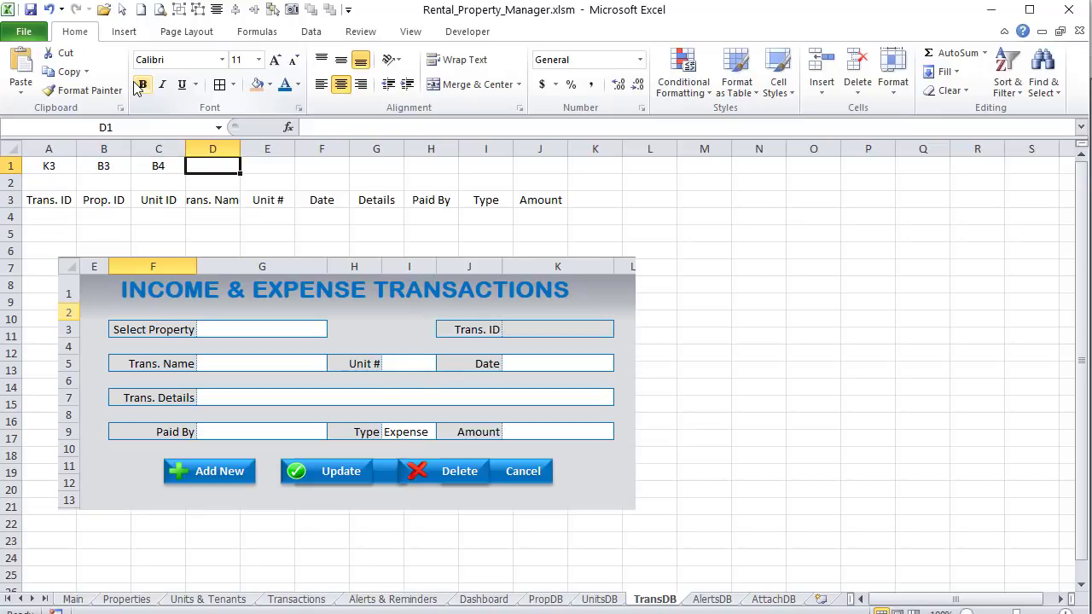
# Step: Map the Trans. Name, Unit # and Date columns to form cells G5, I5 and K5 in D1 to F1
pyautogui.write('G5')
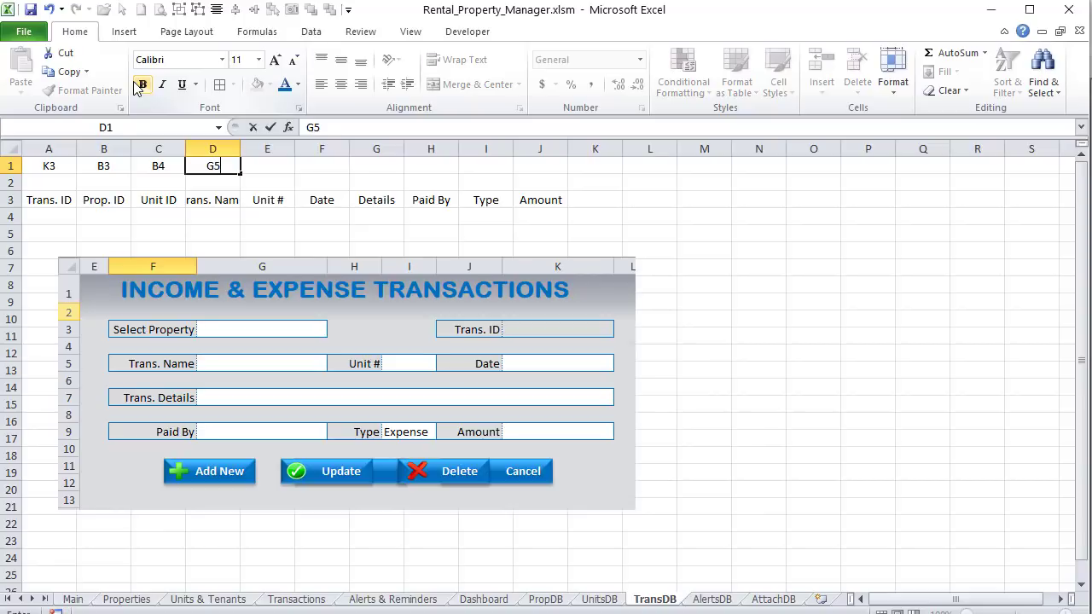
pyautogui.press('Tab')
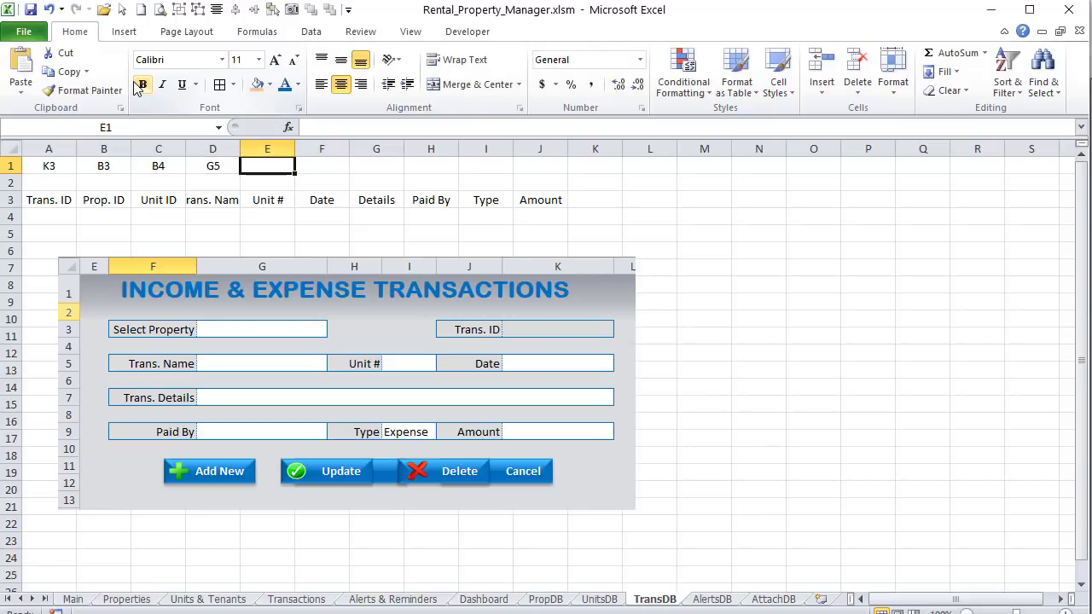
pyautogui.write('O')
pyautogui.press('BackSpace')
pyautogui.write('I5')
pyautogui.press('Tab')
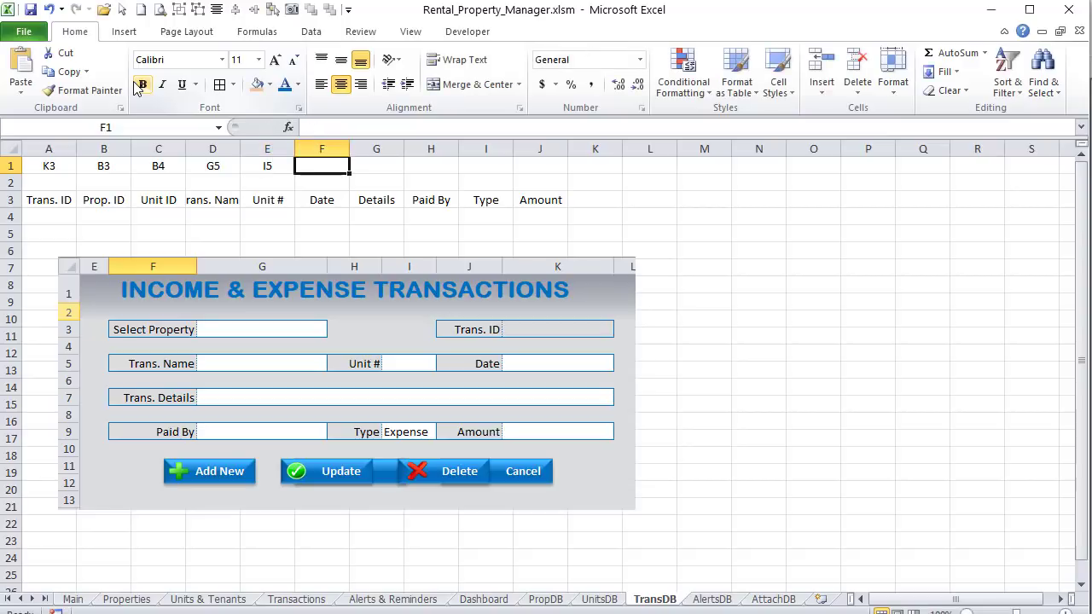
pyautogui.write('K5')
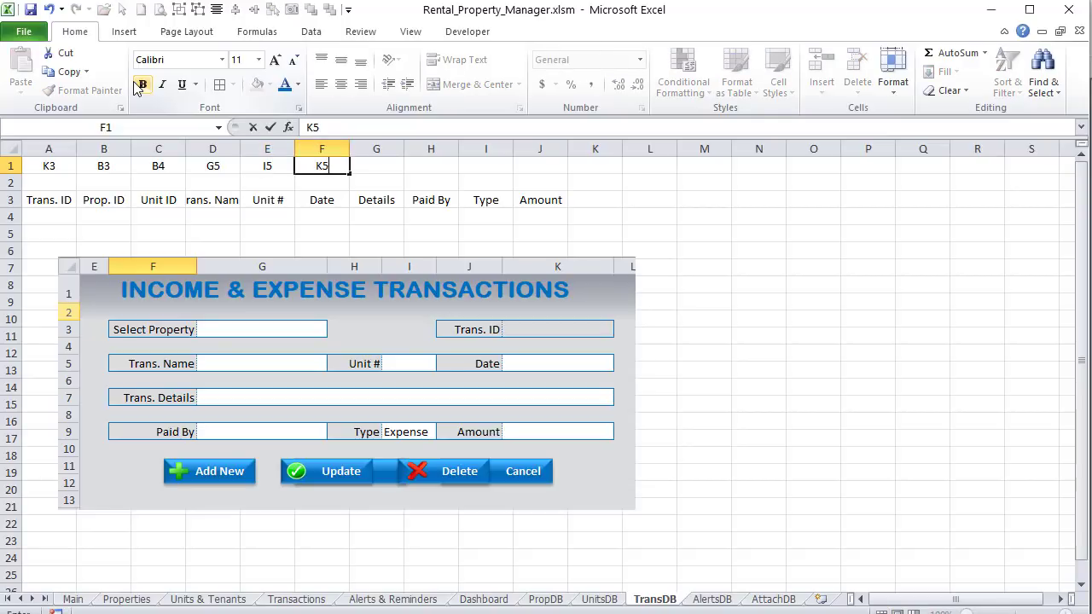
pyautogui.press('Tab')
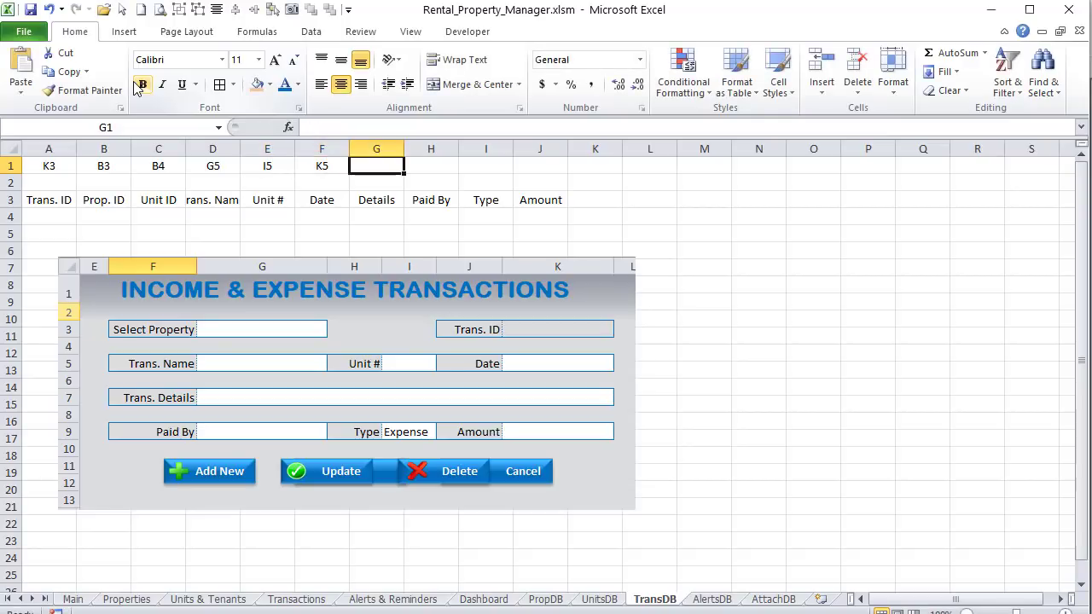
# Step: Map the Details, Paid By, Type and Amount columns to form cells G7, G9, I9 and K9 in G1 to J1
pyautogui.write('G7')
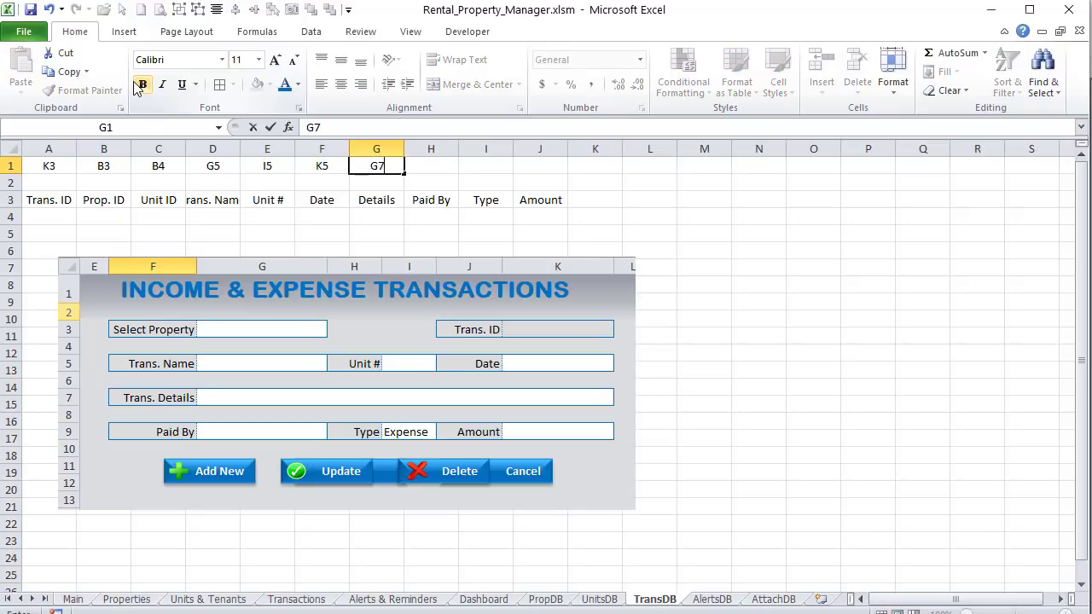
pyautogui.press('Tab')
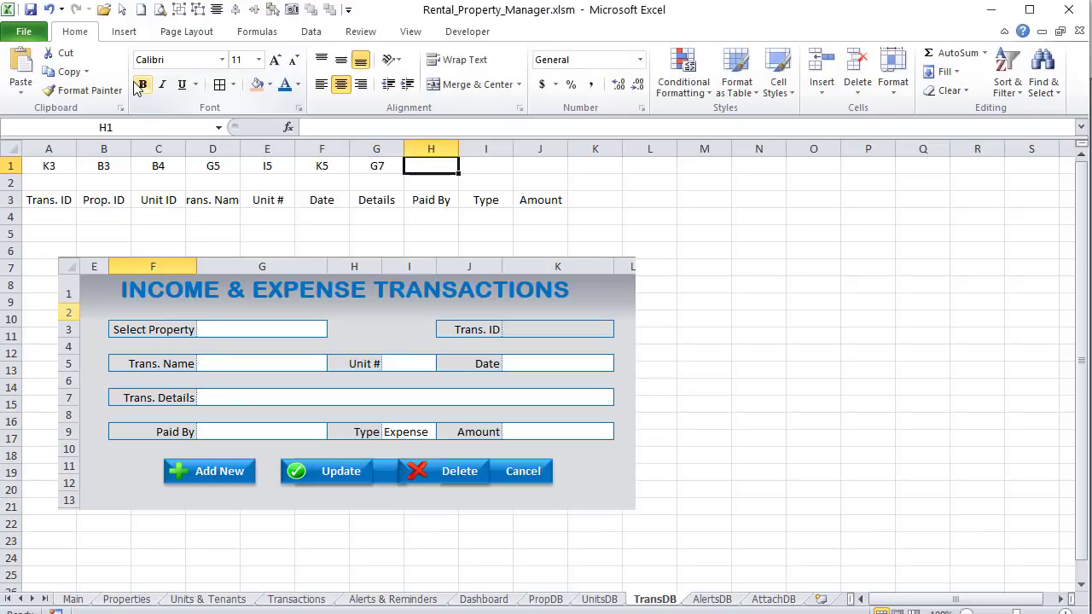
pyautogui.write('G9')
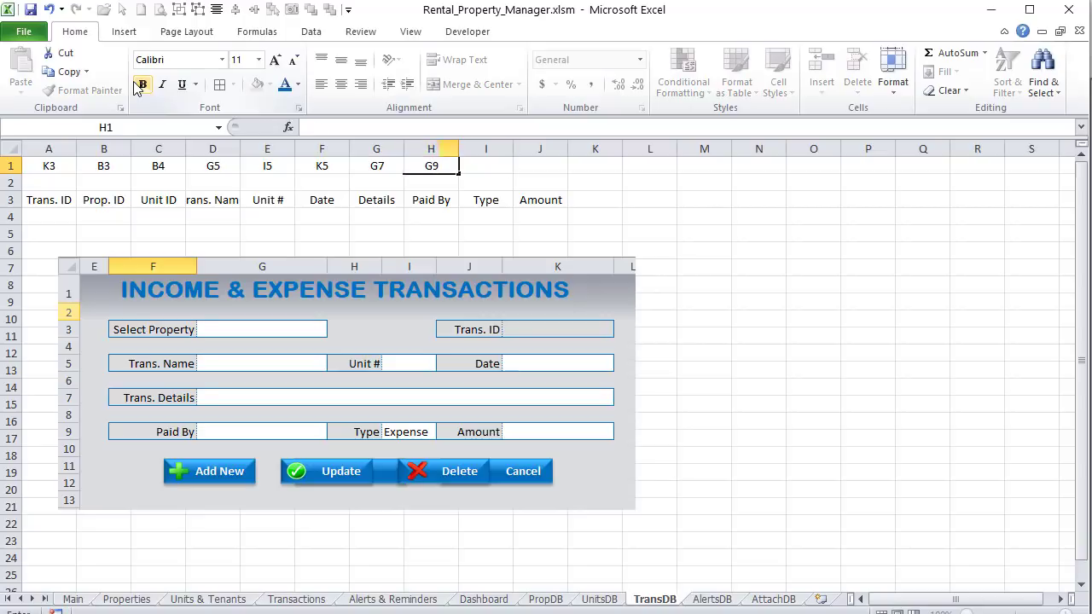
pyautogui.press('Tab')
pyautogui.write('I9')
pyautogui.press('Tab')
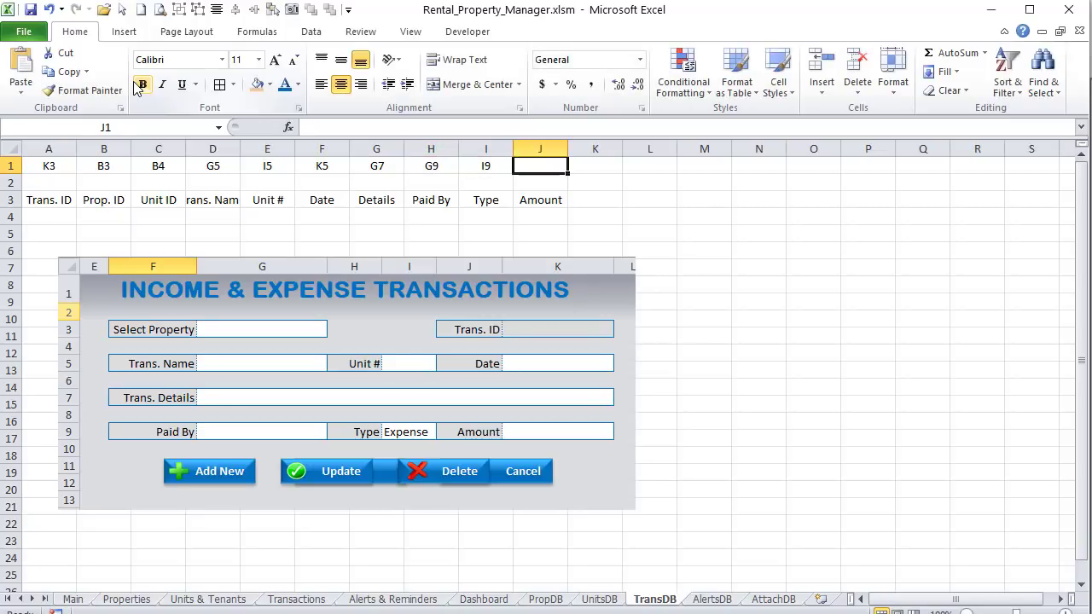
pyautogui.write('K9')
pyautogui.press('Tab')
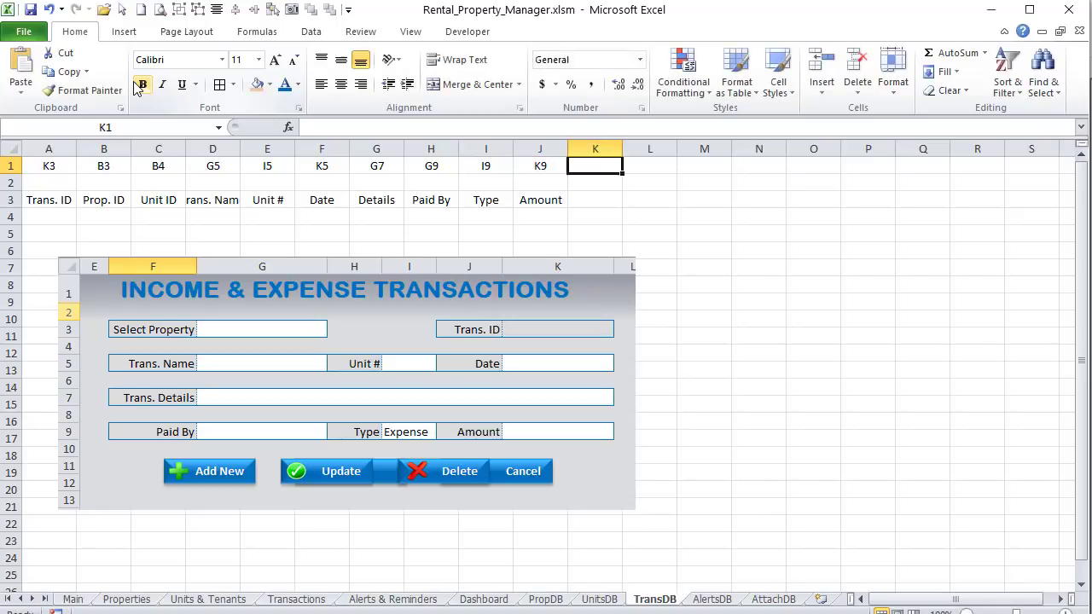
# Step: Fill the cell-mapping row A1:J1 with grey
pyautogui.click(51, 166)
pyautogui.click(101, 168)
pyautogui.click(60, 162)
pyautogui.moveTo(60, 162); pyautogui.dragTo(533, 165)
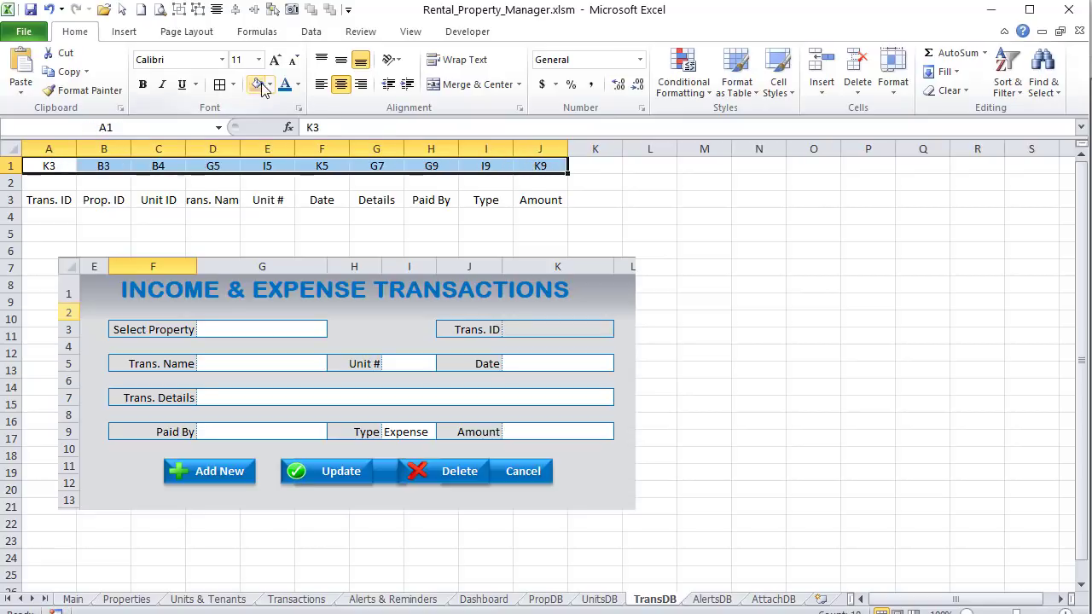
pyautogui.click(270, 85)
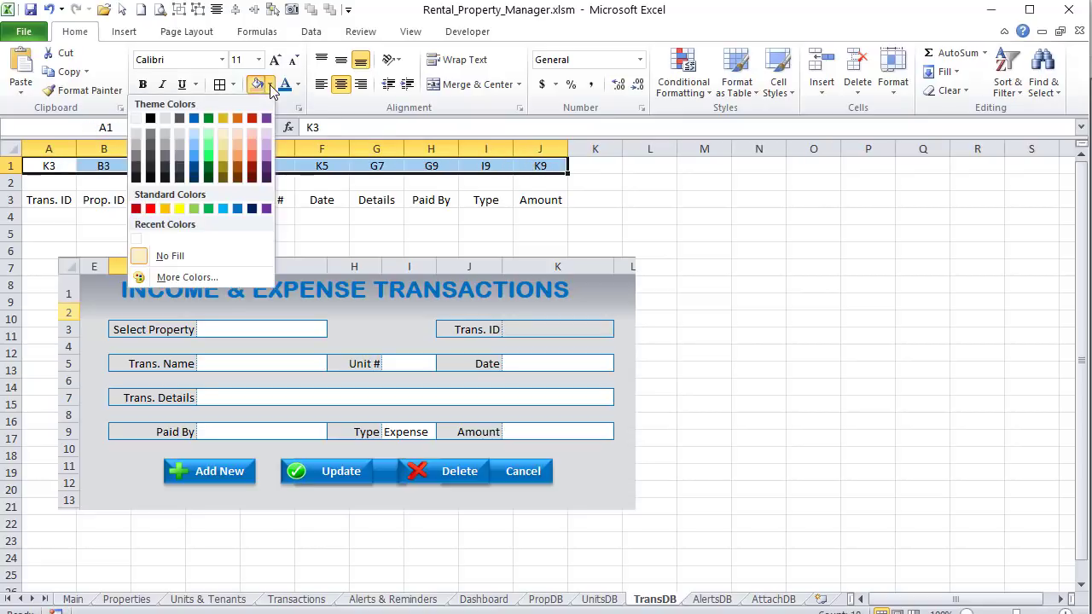
pyautogui.click(137, 144)
# Step: Enter the title Transaction Db in A2 and merge and center it across A2:J2
pyautogui.click(79, 181)
pyautogui.click(68, 183)
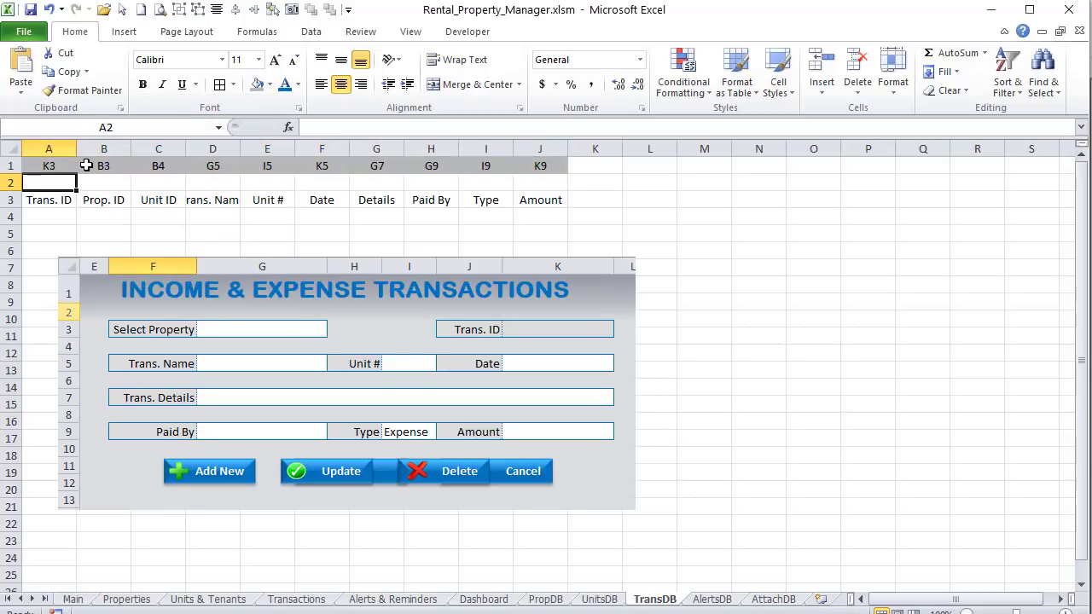
pyautogui.write('Transactio')
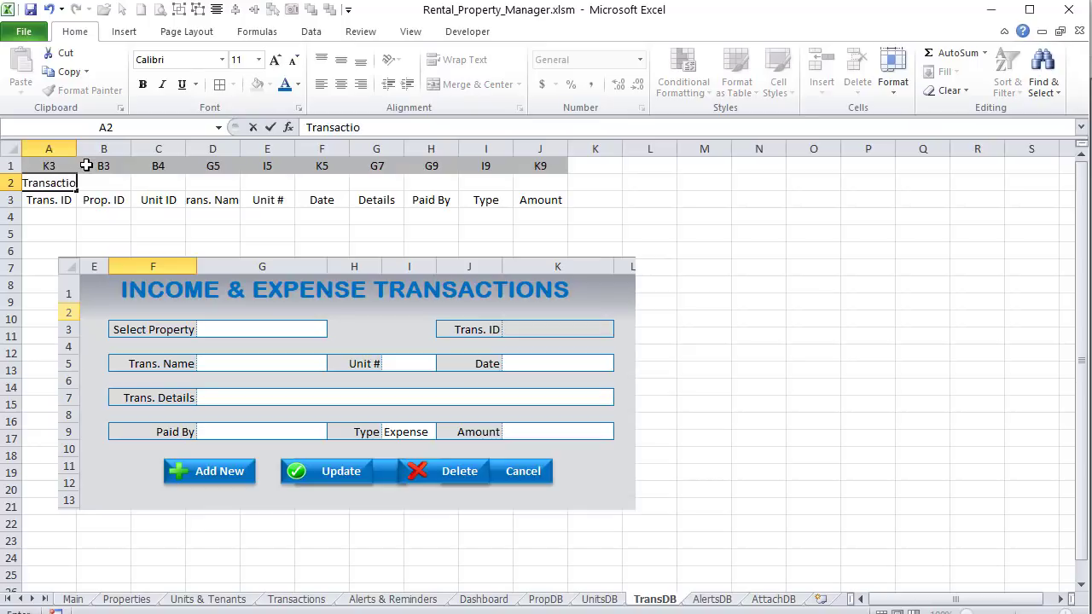
pyautogui.write('n Db')
pyautogui.press('Return')
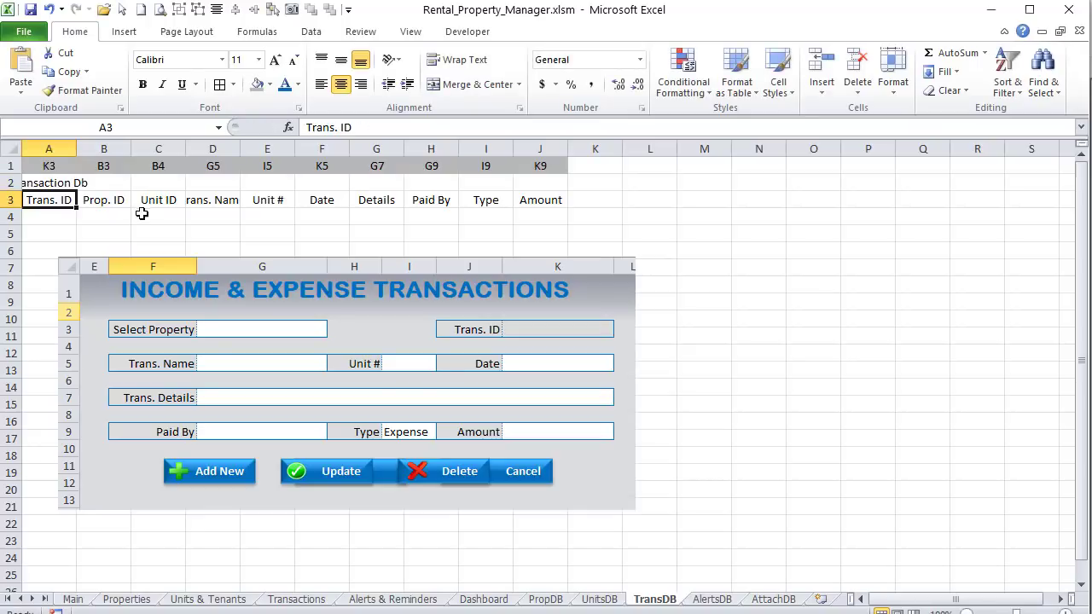
pyautogui.click(62, 182)
pyautogui.moveTo(62, 182); pyautogui.dragTo(522, 179)
pyautogui.click(467, 84)
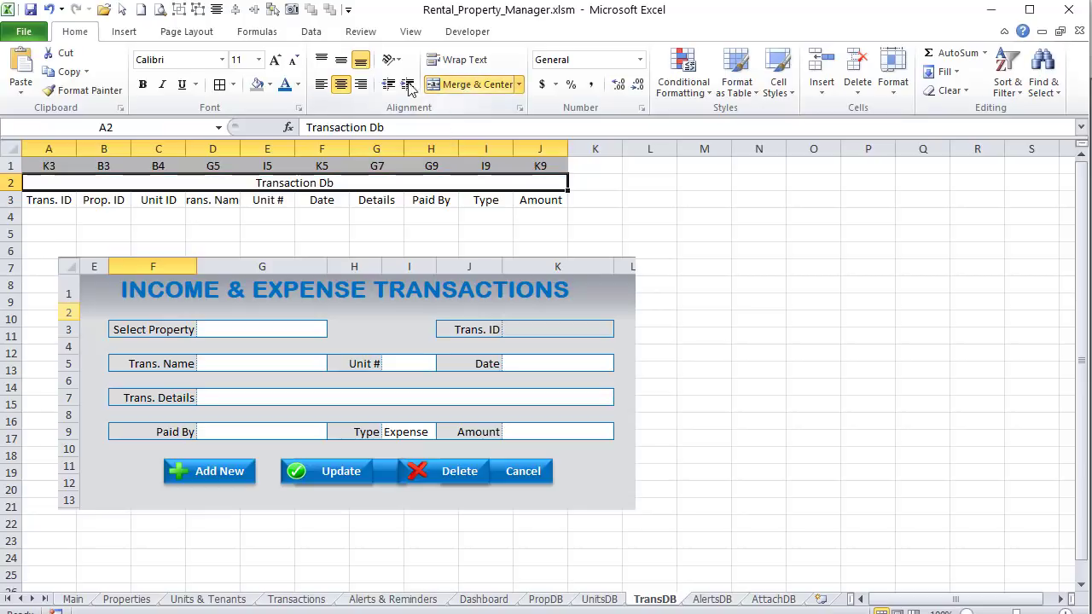
# Step: Fill the title row A2:J2 with light purple and the headings A3:J3 with a paler purple
pyautogui.click(269, 84)
pyautogui.click(266, 139)
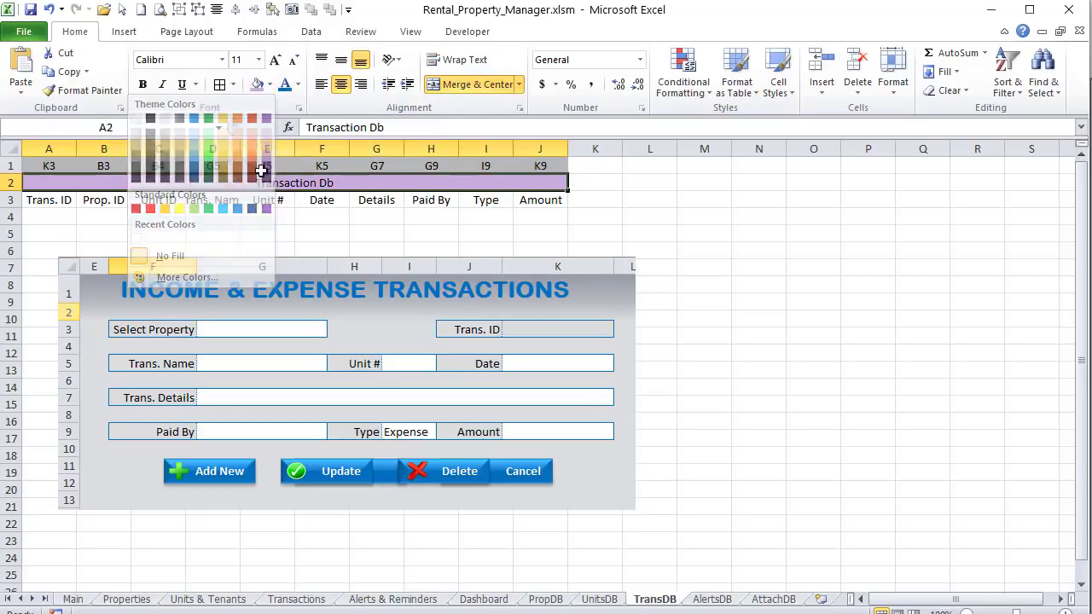
pyautogui.moveTo(519, 203); pyautogui.dragTo(38, 198)
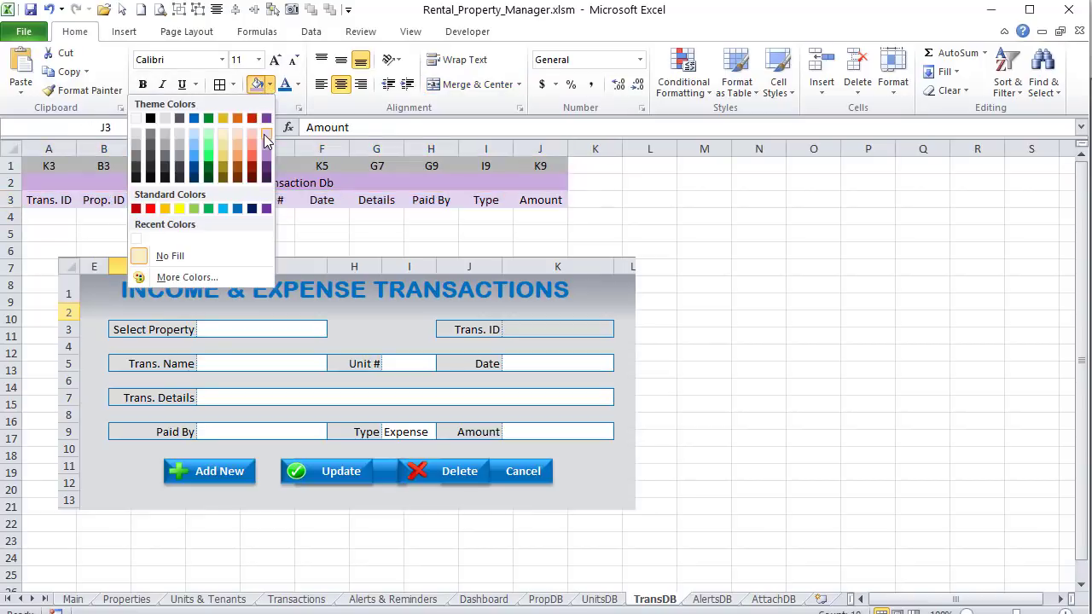
pyautogui.click(266, 136)
# Step: Make the title and headings in A2:J3 bold and add borders around all their cells
pyautogui.moveTo(518, 199); pyautogui.dragTo(126, 180)
pyautogui.hotkey('ctrl', 'b')
pyautogui.click(220, 84)
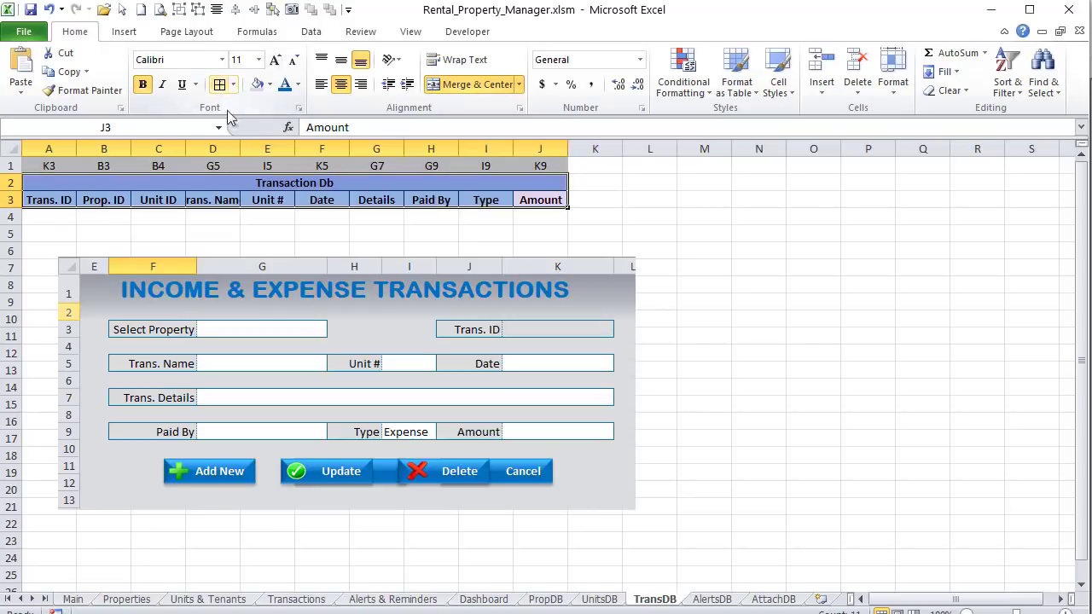
pyautogui.click(394, 230)
# Step: Review the form cell references in A1 to J1 one by one against their column headings
pyautogui.click(60, 167)
pyautogui.click(102, 165)
pyautogui.click(159, 166)
pyautogui.click(220, 165)
pyautogui.click(271, 165)
pyautogui.click(324, 165)
pyautogui.click(381, 165)
pyautogui.click(437, 166)
pyautogui.click(486, 165)
pyautogui.click(518, 165)
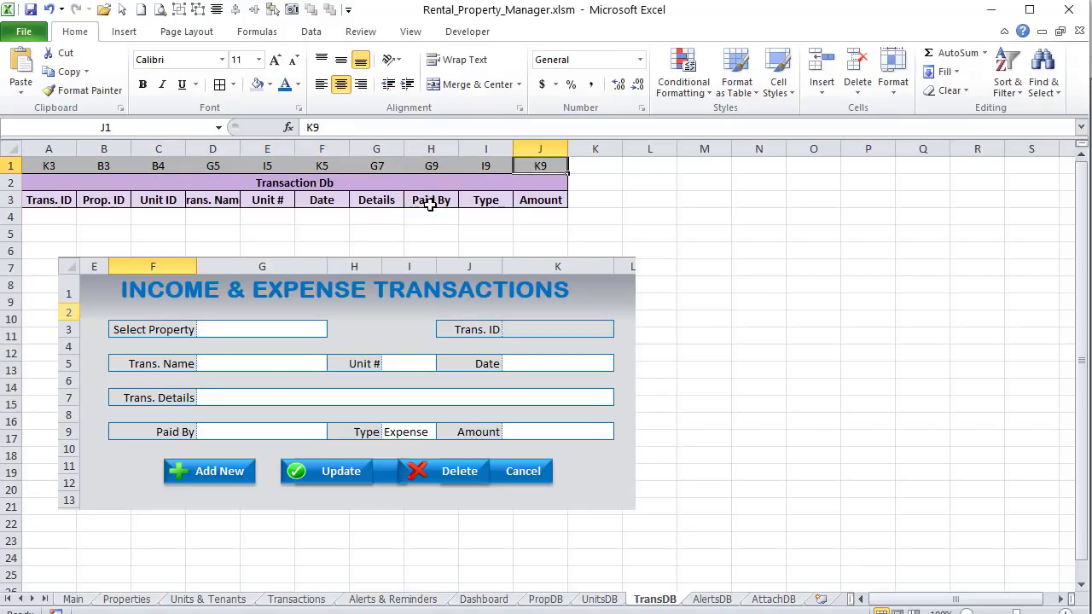
# Step: Delete the Income & Expense Transactions form image from the TransDB sheet
pyautogui.click(384, 290)
pyautogui.moveTo(384, 290); pyautogui.dragTo(372, 290)
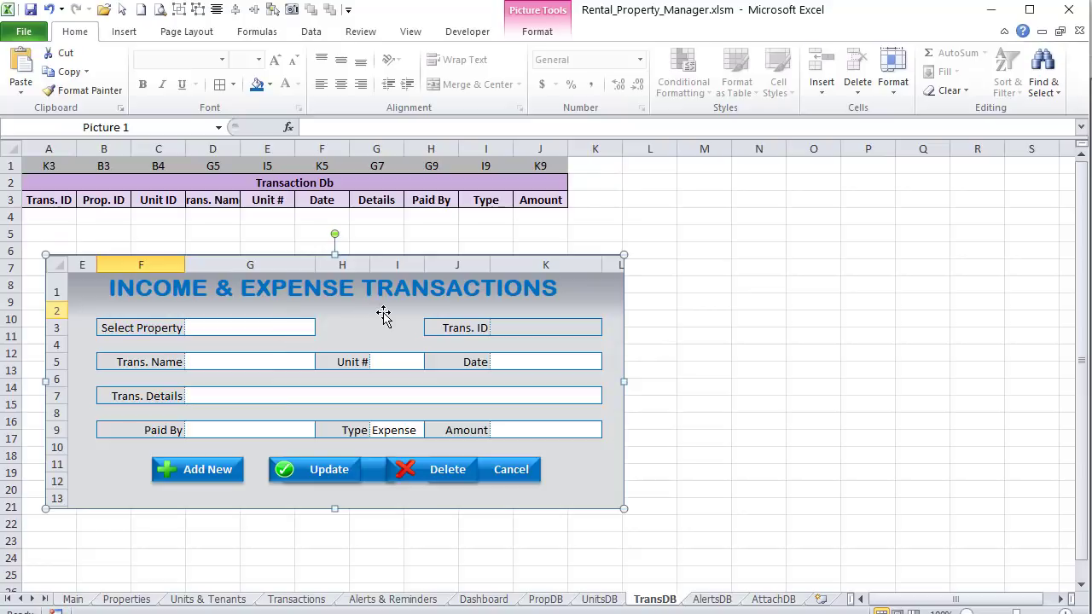
pyautogui.press('Delete')
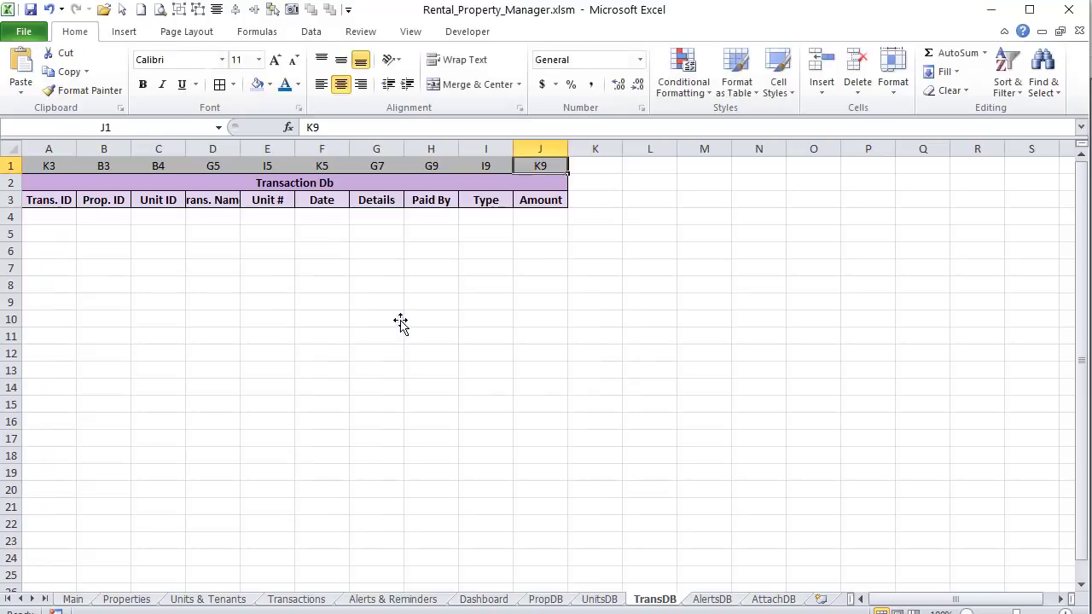
# Step: Capture columns E to L, rows 1 to 11, of the Alerts & Reminders sheet as an image in Snagit and copy it
pyautogui.click(719, 599)
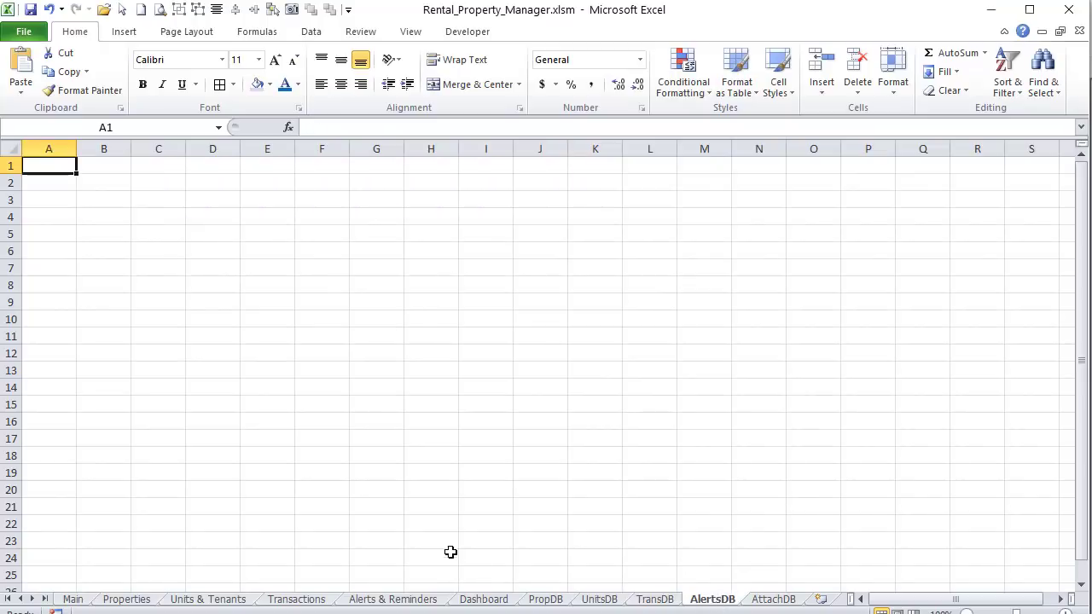
pyautogui.click(382, 598)
pyautogui.moveTo(564, 481); pyautogui.dragTo(564, 475)
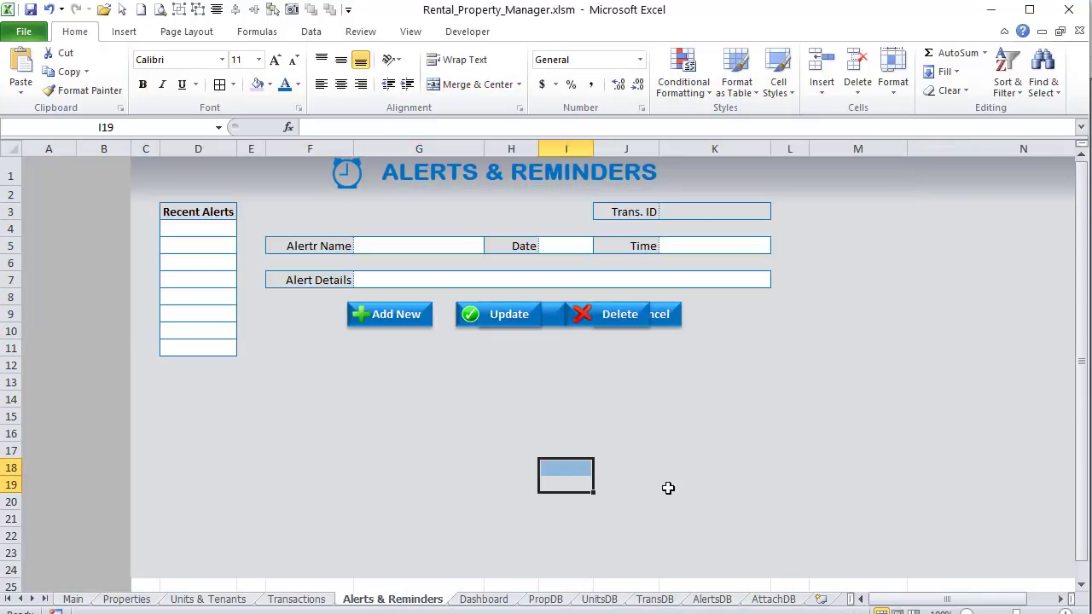
pyautogui.hscroll(5, 882, 602)
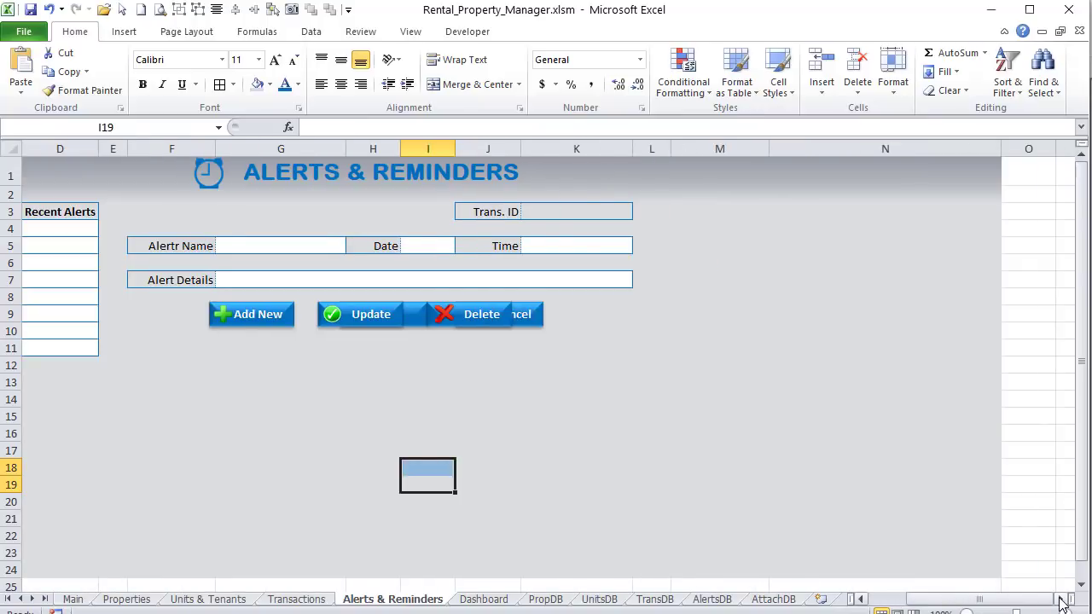
pyautogui.click(861, 601)
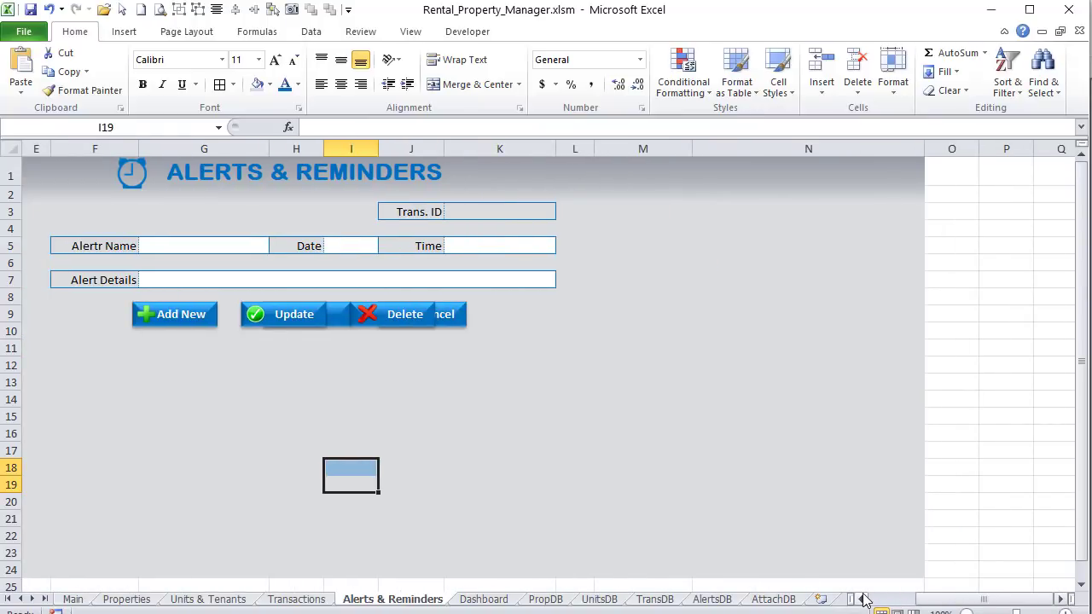
pyautogui.press('Print')
pyautogui.moveTo(4, 141); pyautogui.dragTo(582, 356)
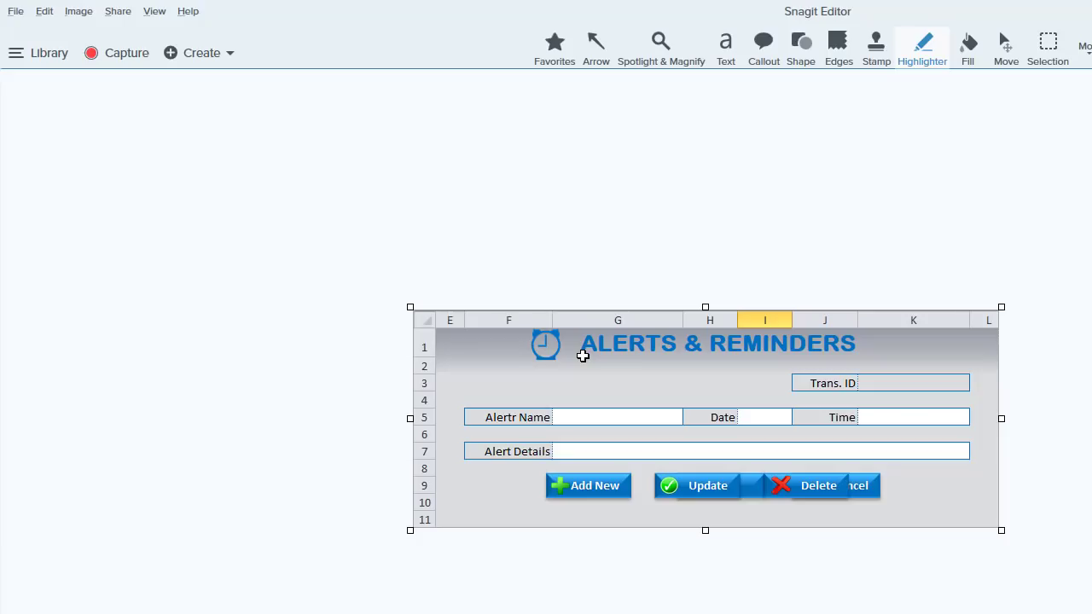
pyautogui.hotkey('ctrl', 'a')
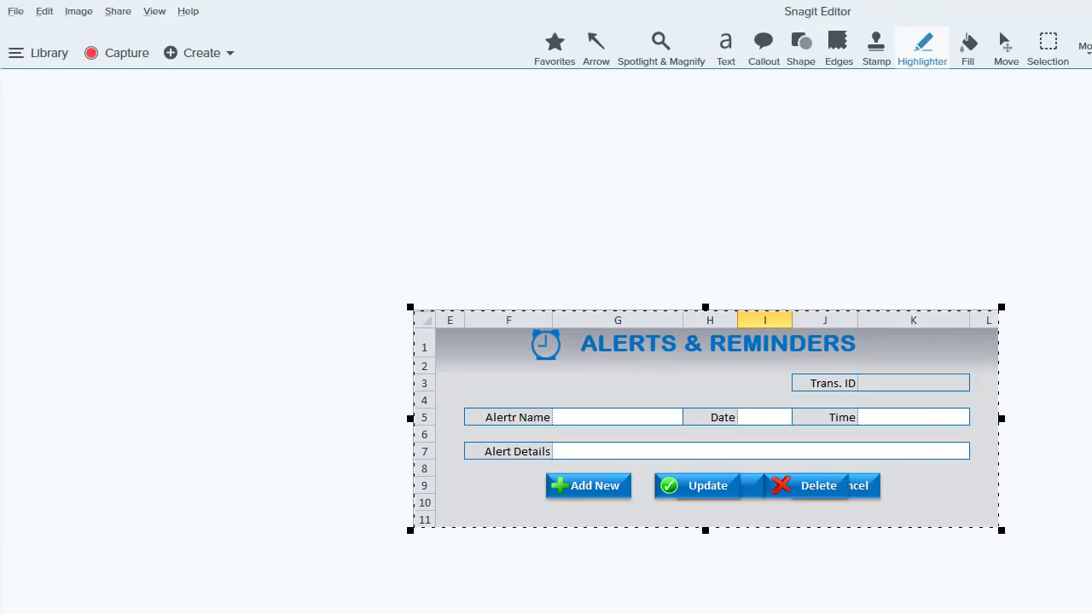
pyautogui.hotkey('alt', 'Tab')
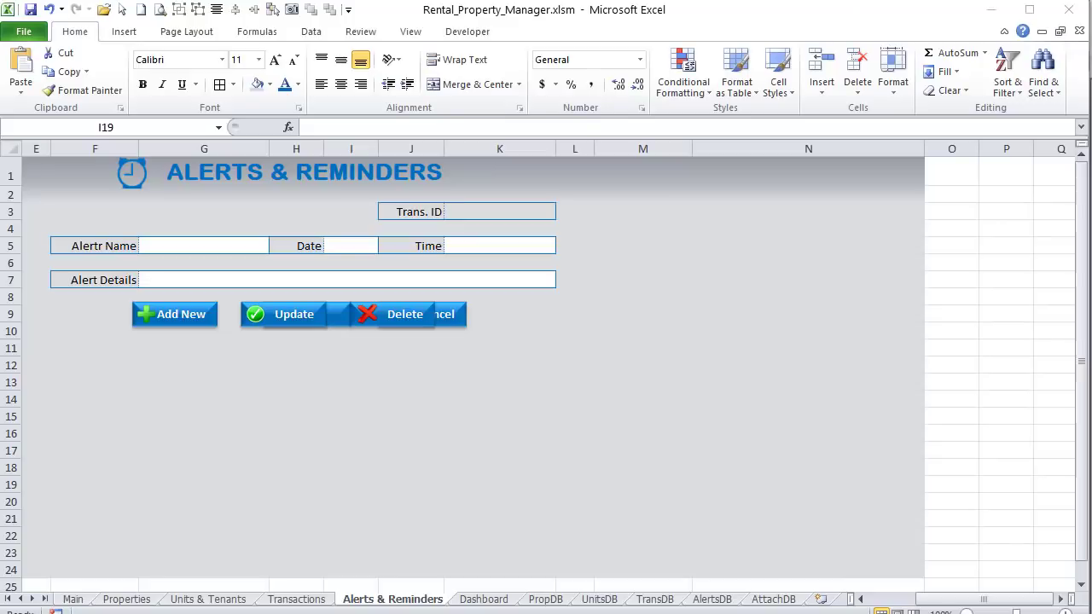
# Step: Paste the captured form image into the AlertsDB sheet and place it below row 5, starting in column A
pyautogui.click(712, 598)
pyautogui.click(424, 365)
pyautogui.hotkey('ctrl', 'v')
pyautogui.moveTo(439, 370); pyautogui.dragTo(134, 308)
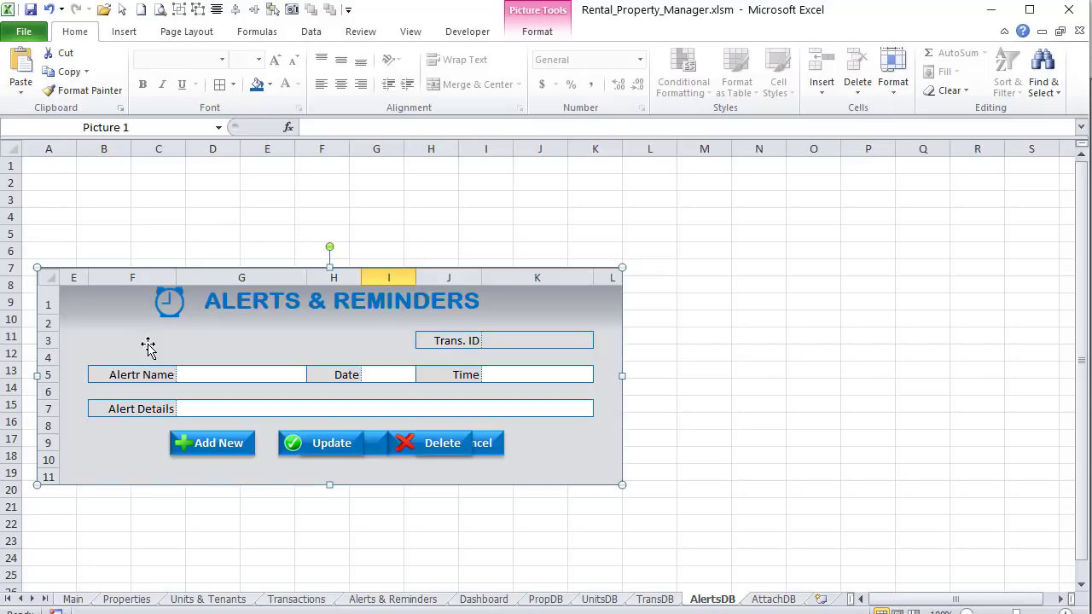
pyautogui.moveTo(113, 329); pyautogui.dragTo(105, 278)
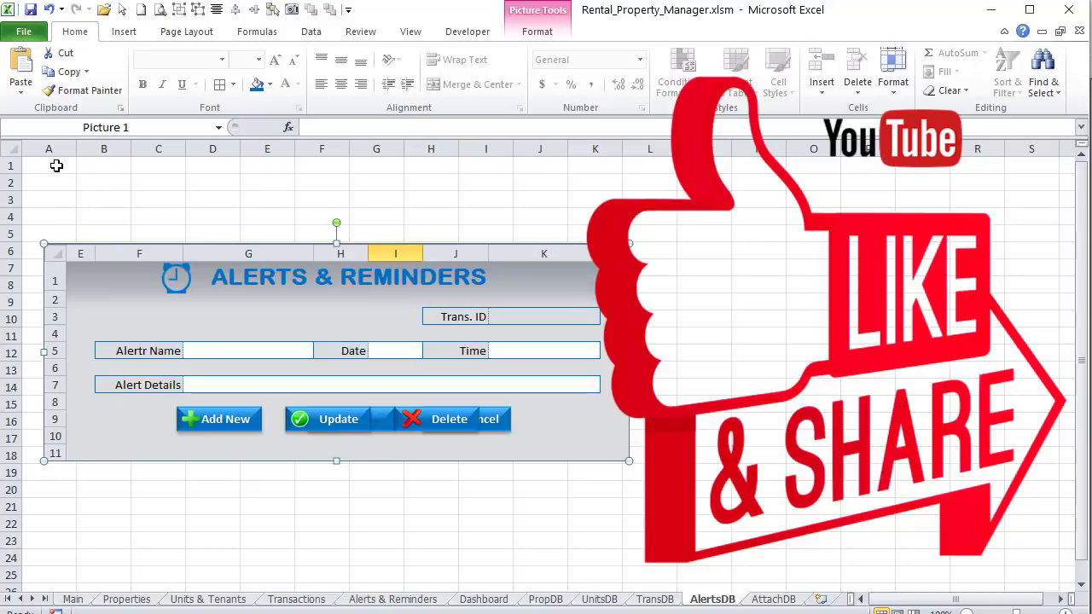
pyautogui.click(56, 166)
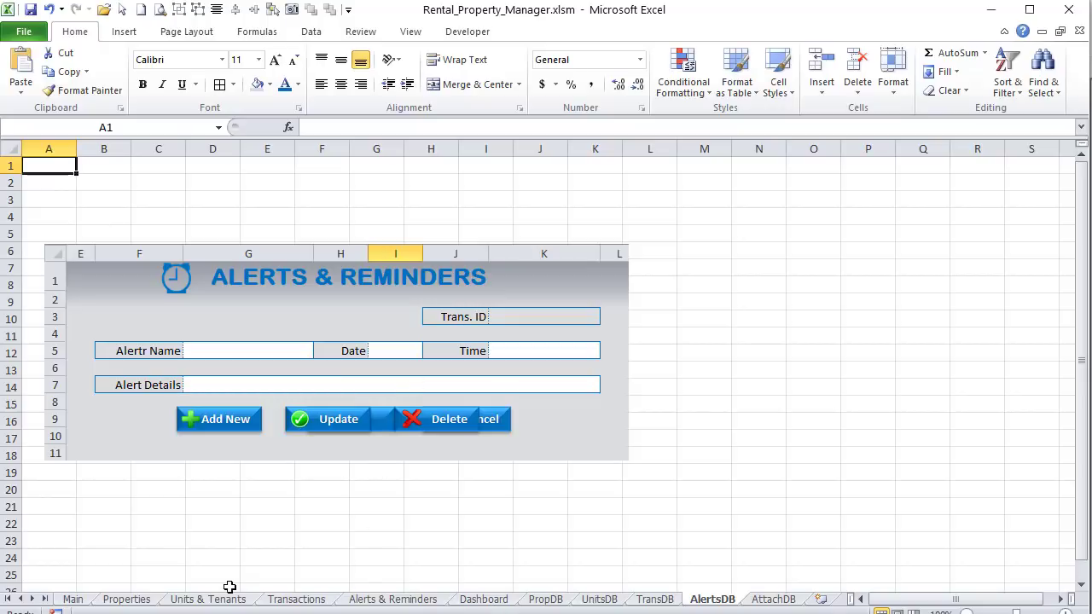
# Step: Change the label in J3 of the Alerts & Reminders sheet to Alert ID
pyautogui.click(294, 600)
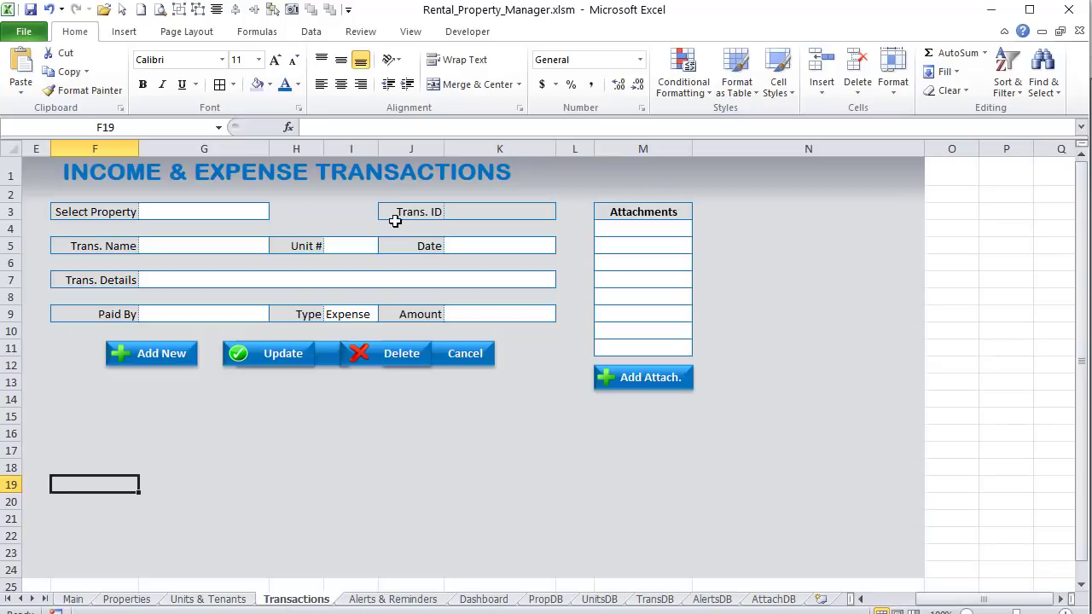
pyautogui.click(393, 598)
pyautogui.click(422, 210)
pyautogui.write('Alert ID')
pyautogui.press('Return')
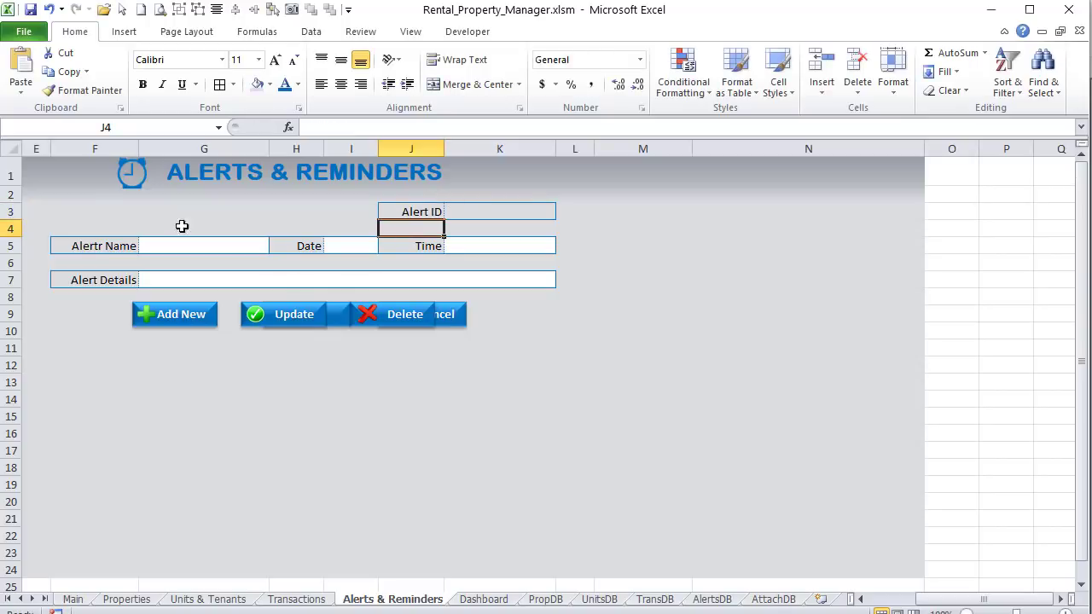
# Step: Correct the label in F5 of the Alerts & Reminders sheet to Alert Name and save the workbook
pyautogui.click(124, 248)
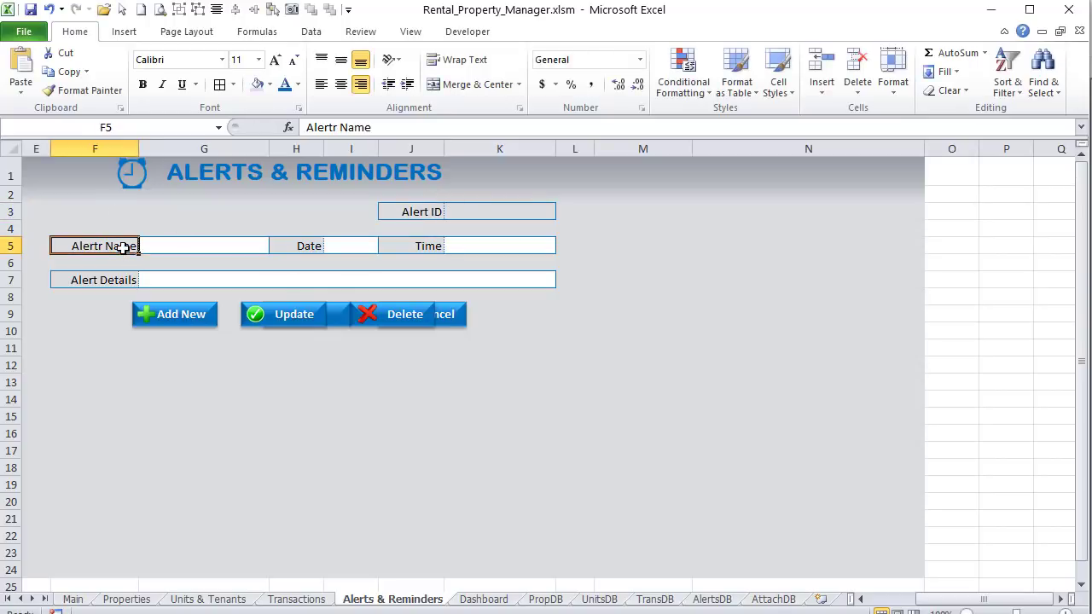
pyautogui.click(336, 127)
pyautogui.press('BackSpace')
pyautogui.press('BackSpace')
pyautogui.write('t')
pyautogui.press('Tab')
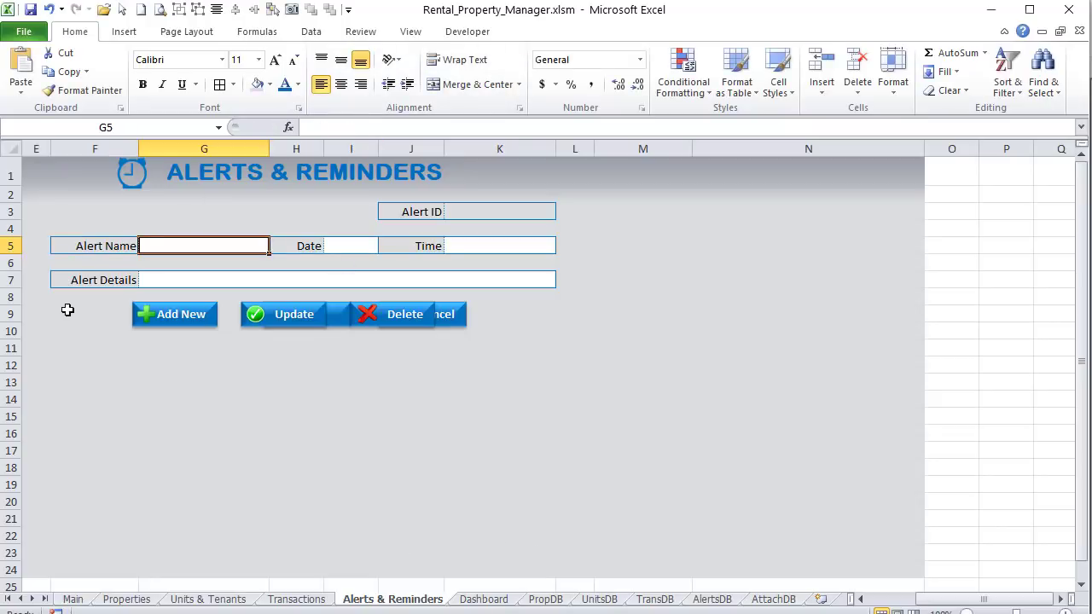
pyautogui.click(30, 10)
# Step: Enter the headers Alert ID, Name, Date, Time and Details in A3:E3 of the AlertsDB sheet
pyautogui.click(707, 601)
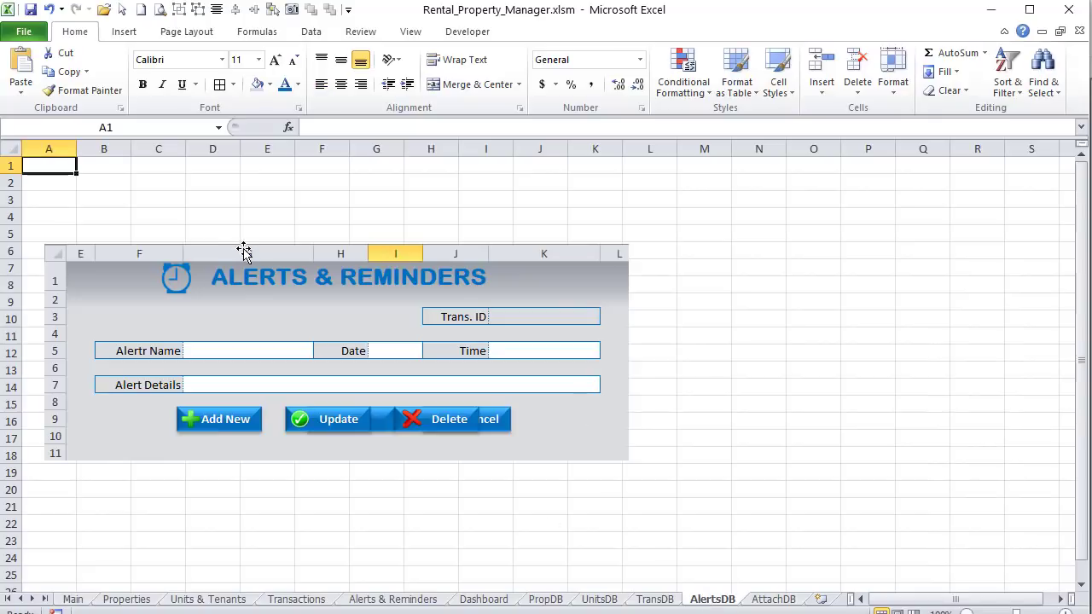
pyautogui.click(53, 199)
pyautogui.write('Alert ')
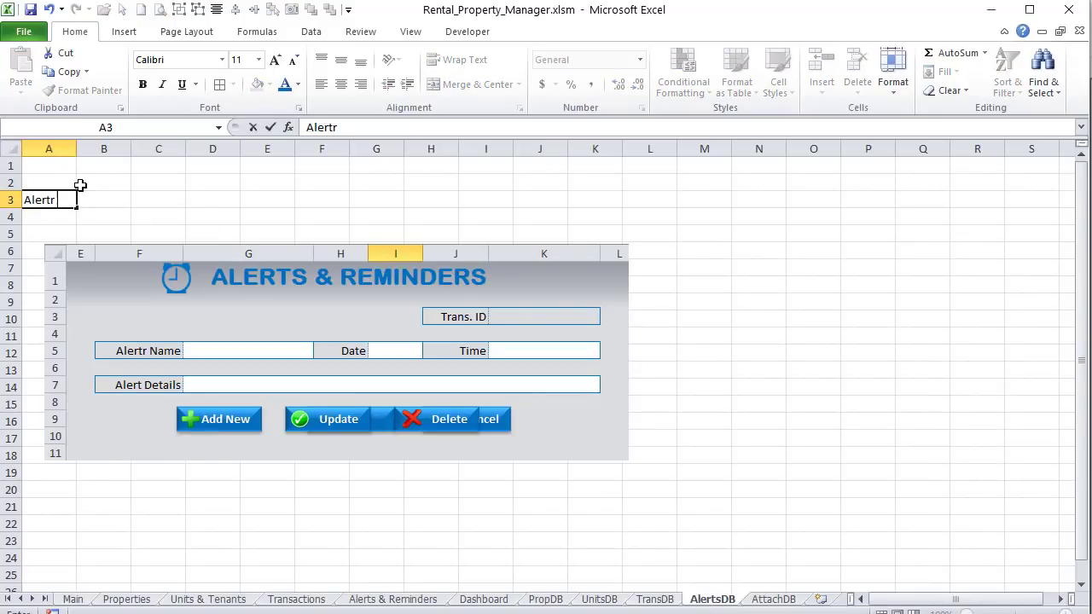
pyautogui.write('ID')
pyautogui.press('Tab')
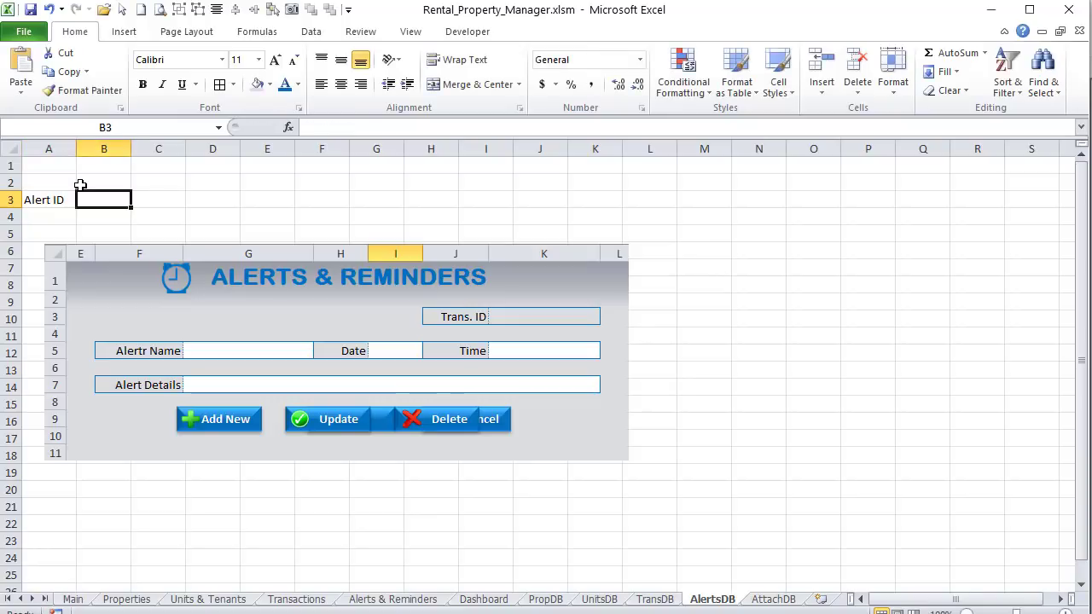
pyautogui.write('A')
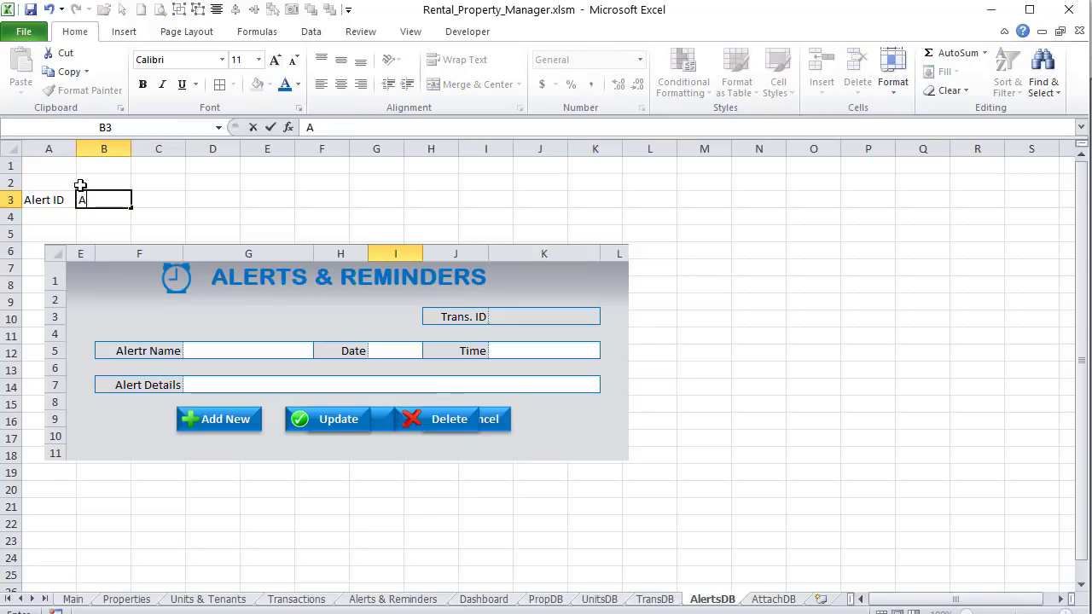
pyautogui.write('Name')
pyautogui.press('Tab')
pyautogui.write('Date')
pyautogui.press('Tab')
pyautogui.write('T')
pyautogui.press('Tab')
pyautogui.write('Details')
pyautogui.press('Tab')
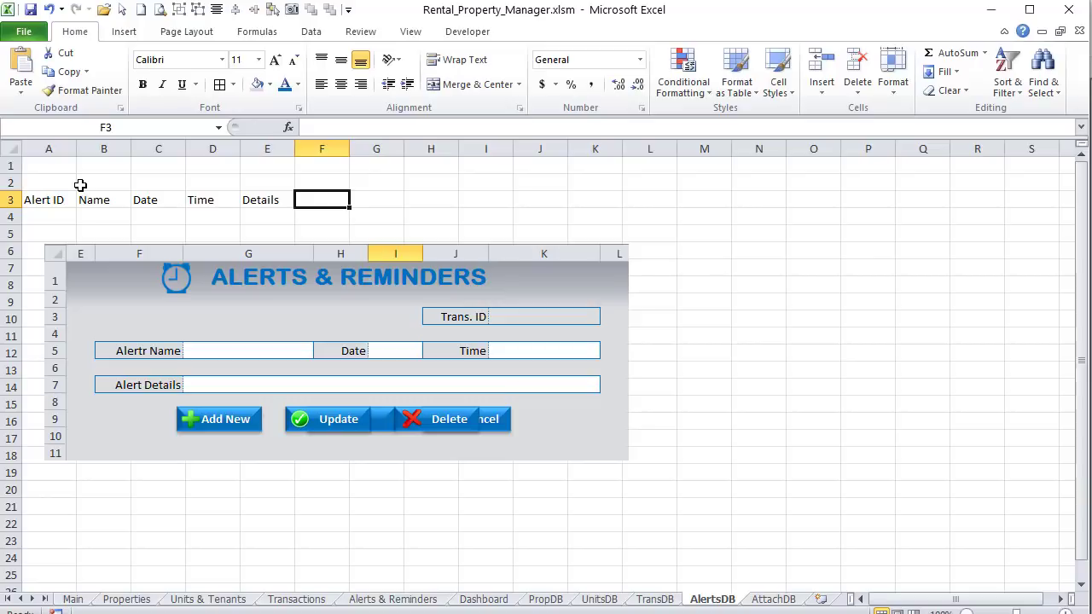
# Step: Add the headers Date & Time, Alert and Row in F3:H3 of the AlertsDB sheet
pyautogui.write('D')
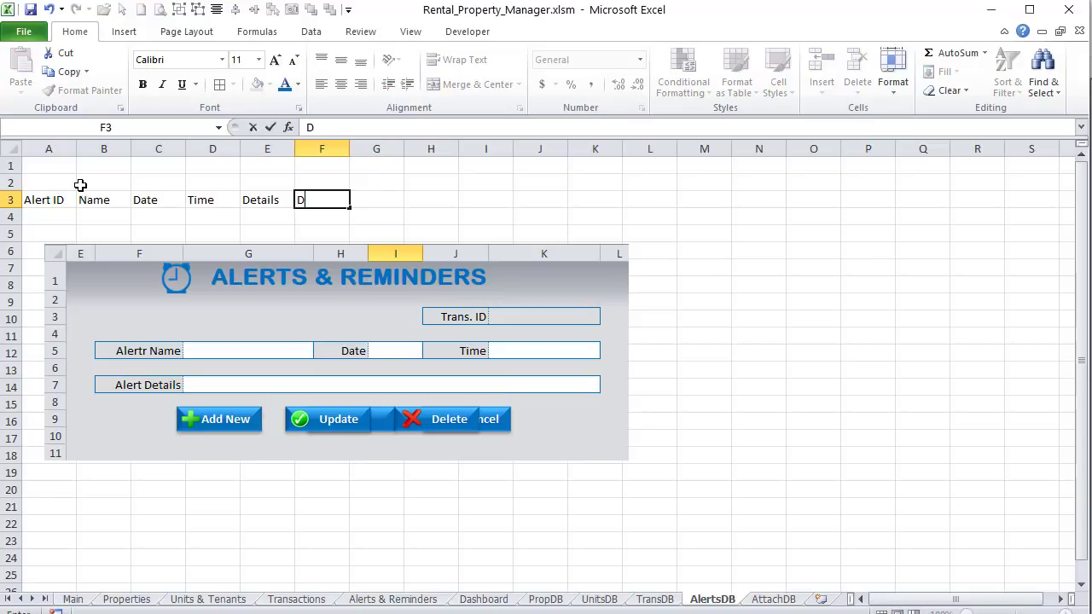
pyautogui.write('ate & Time')
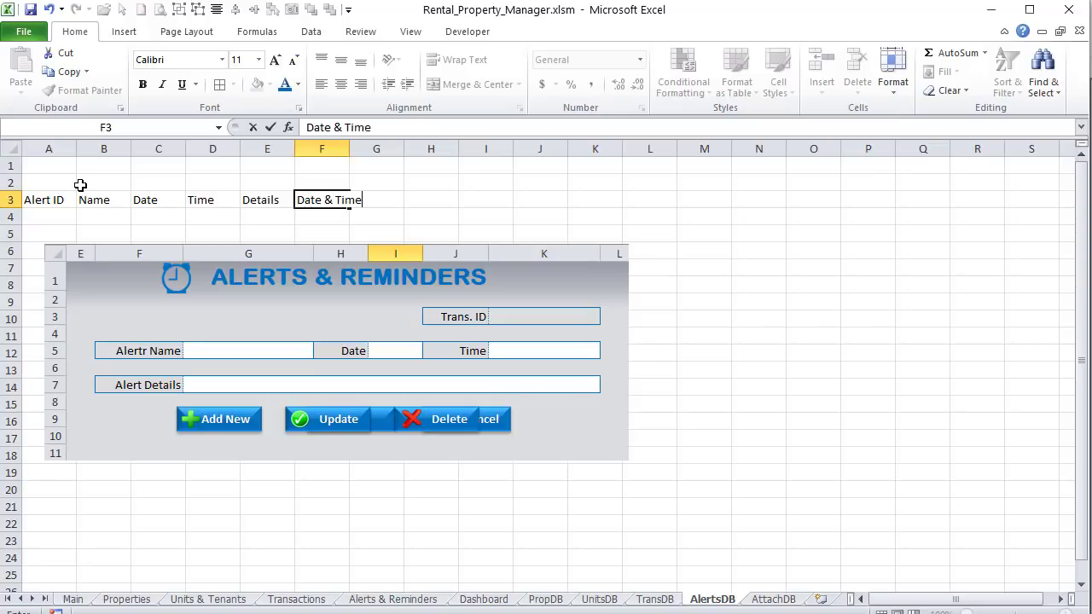
pyautogui.press('Tab')
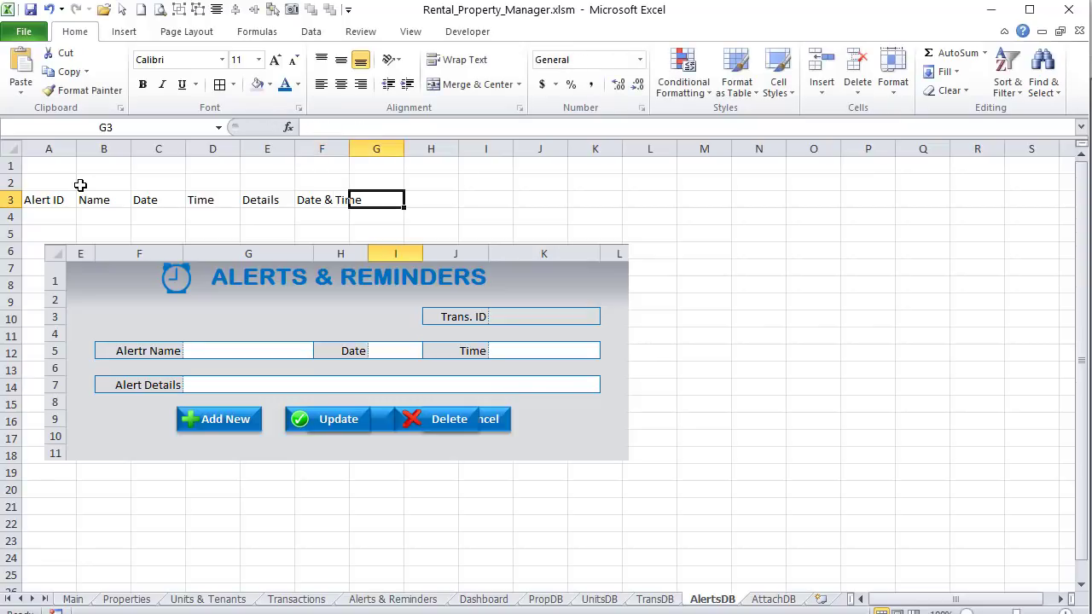
pyautogui.write('Alert')
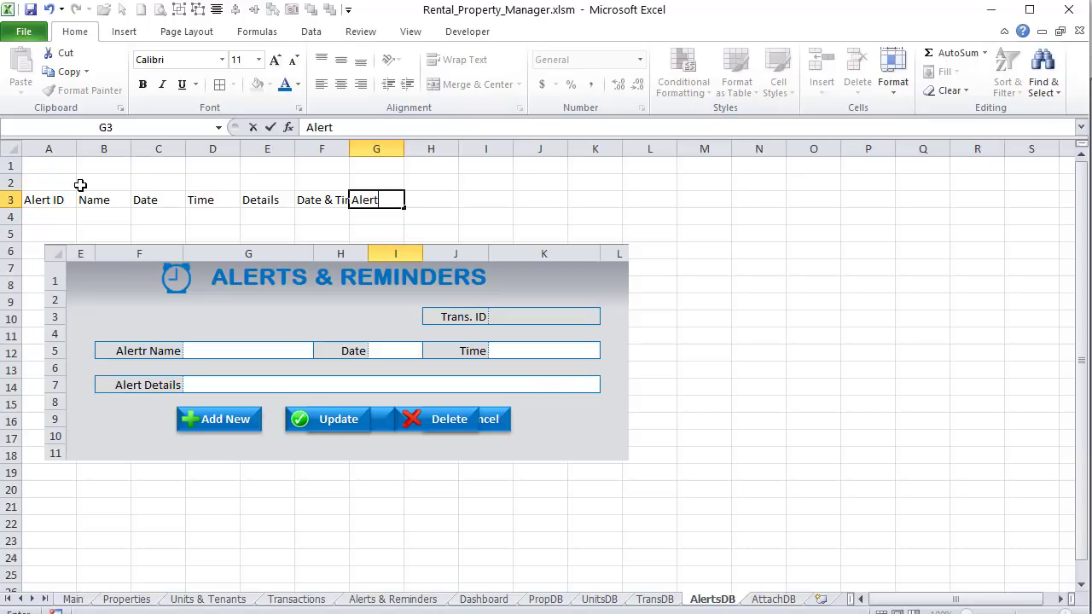
pyautogui.press('Tab')
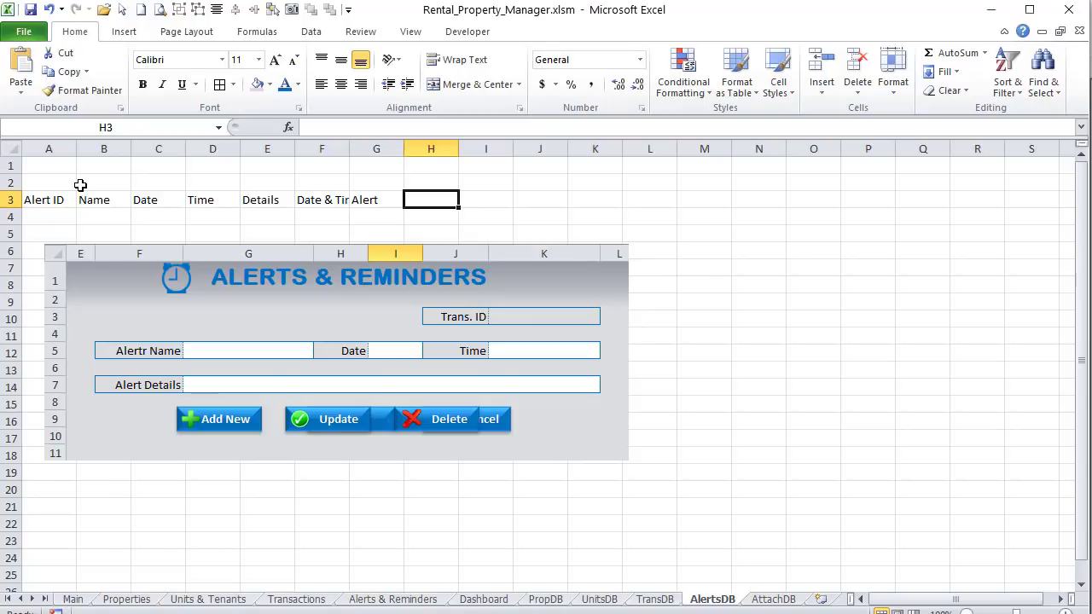
pyautogui.write('Re')
pyautogui.press('BackSpace')
pyautogui.press('BackSpace')
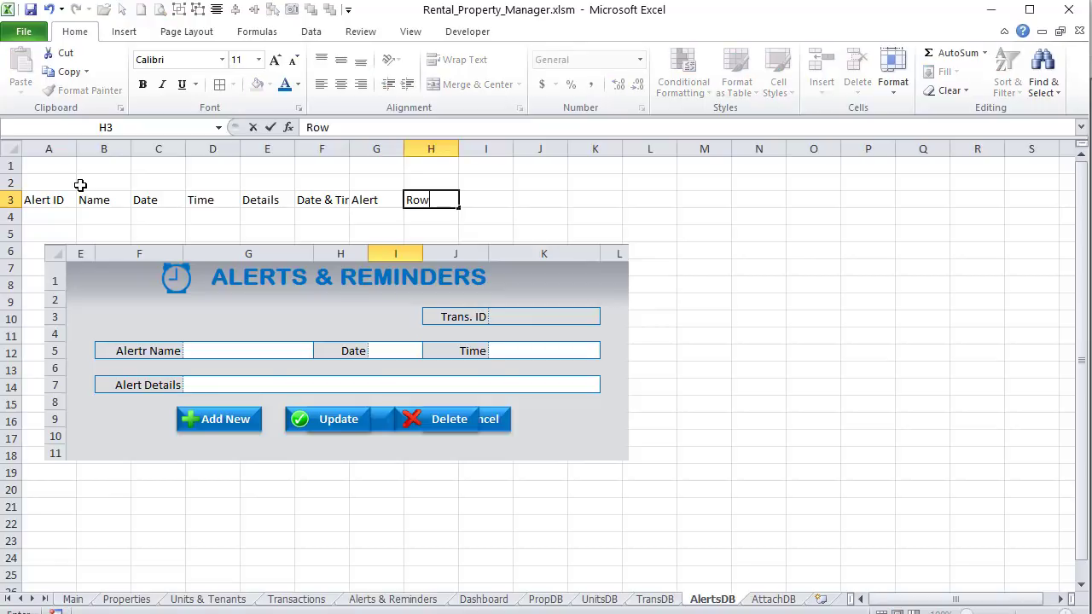
pyautogui.press('Return')
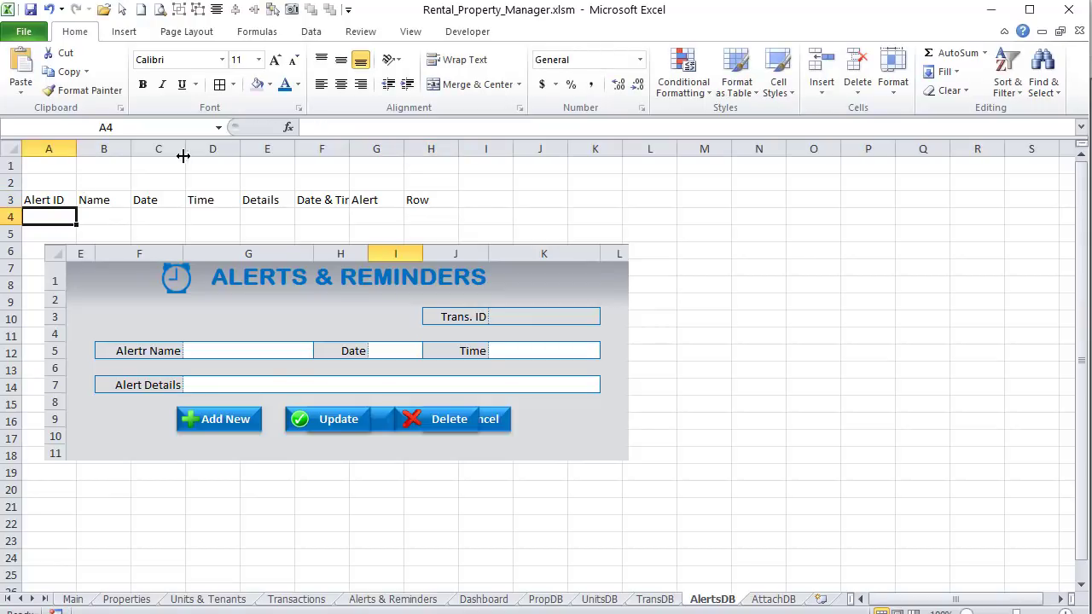
# Step: Center the headers in A3:H3 and widen column F to fit its header text
pyautogui.moveTo(303, 203); pyautogui.dragTo(43, 213)
pyautogui.doubleClick(350, 148)
pyautogui.click(340, 84)
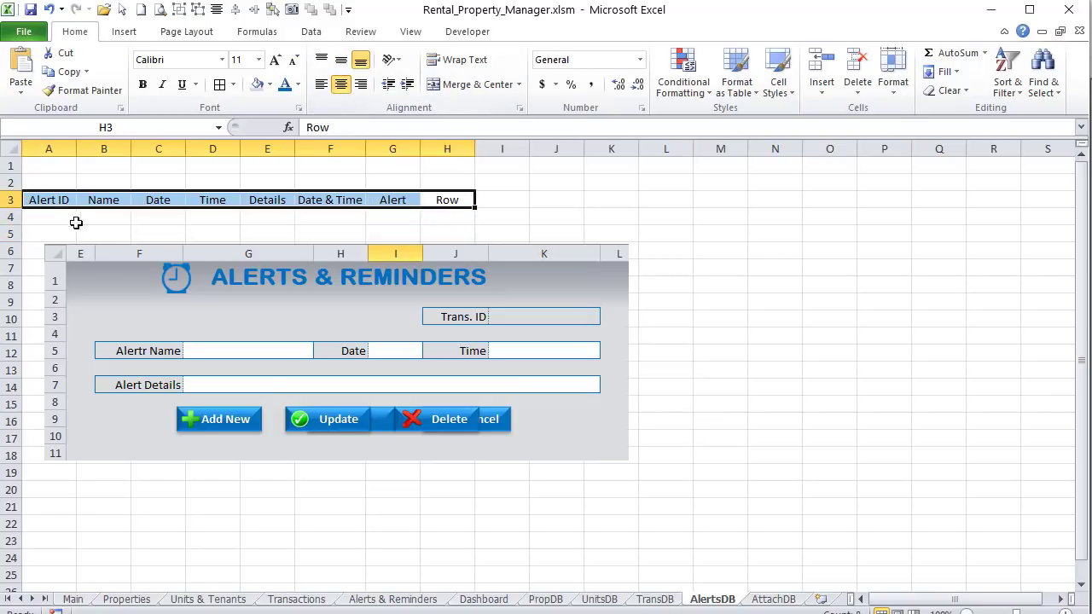
# Step: Enter the form cell references K3, G5, I5, K5 and G5 in A1:E1, above the Alert ID to Details headers
pyautogui.click(51, 167)
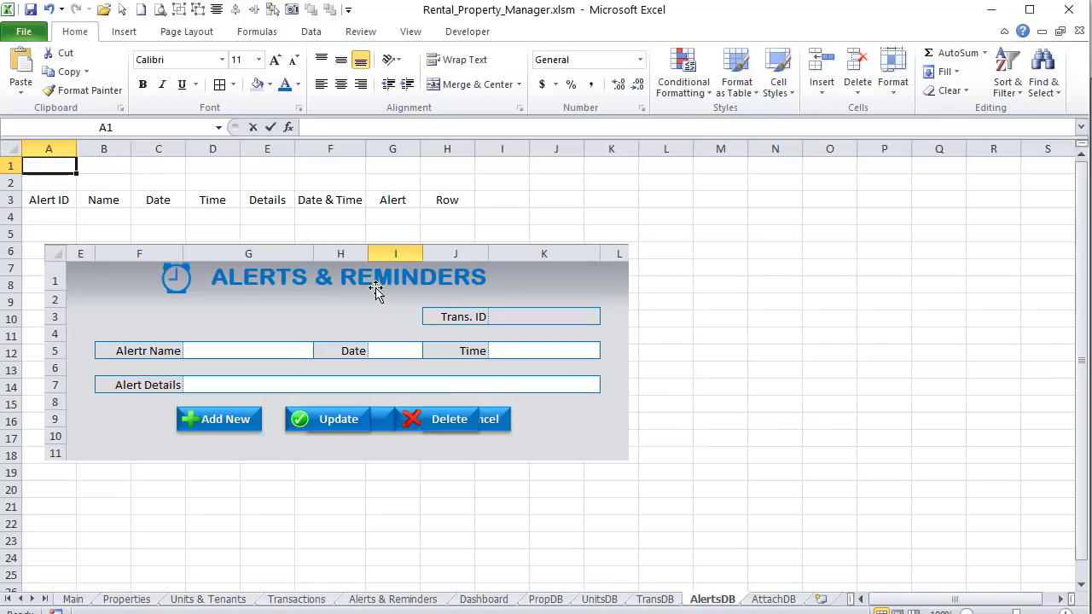
pyautogui.write('K3')
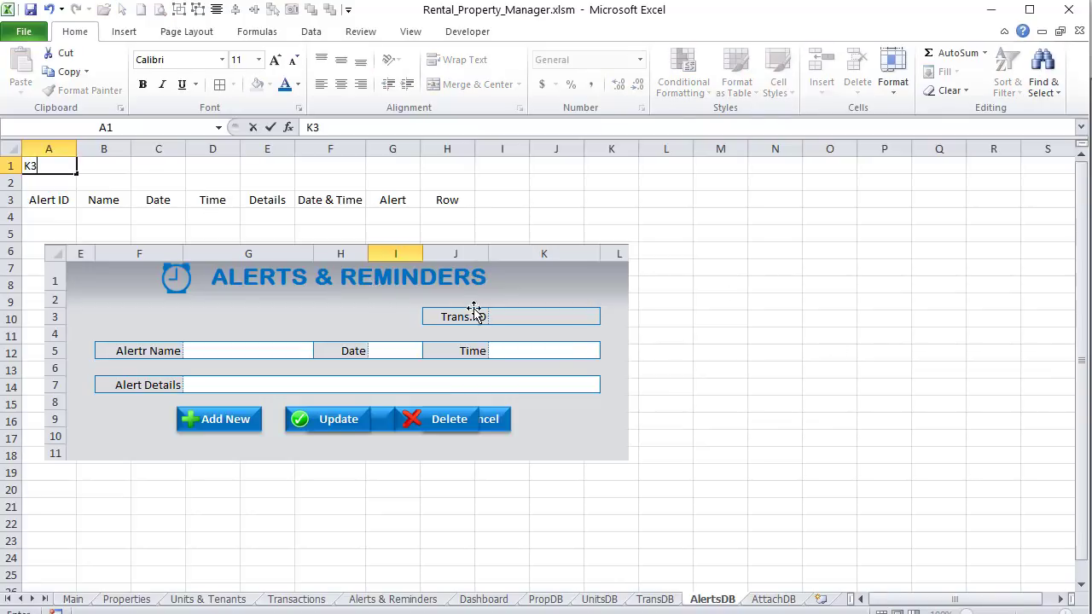
pyautogui.press('Tab')
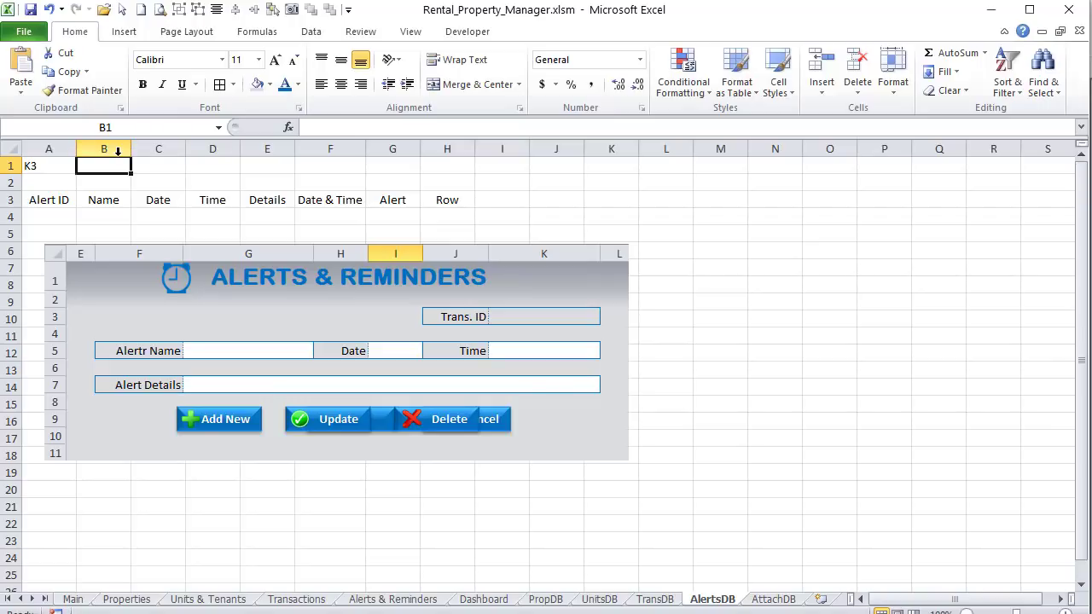
pyautogui.write('G5')
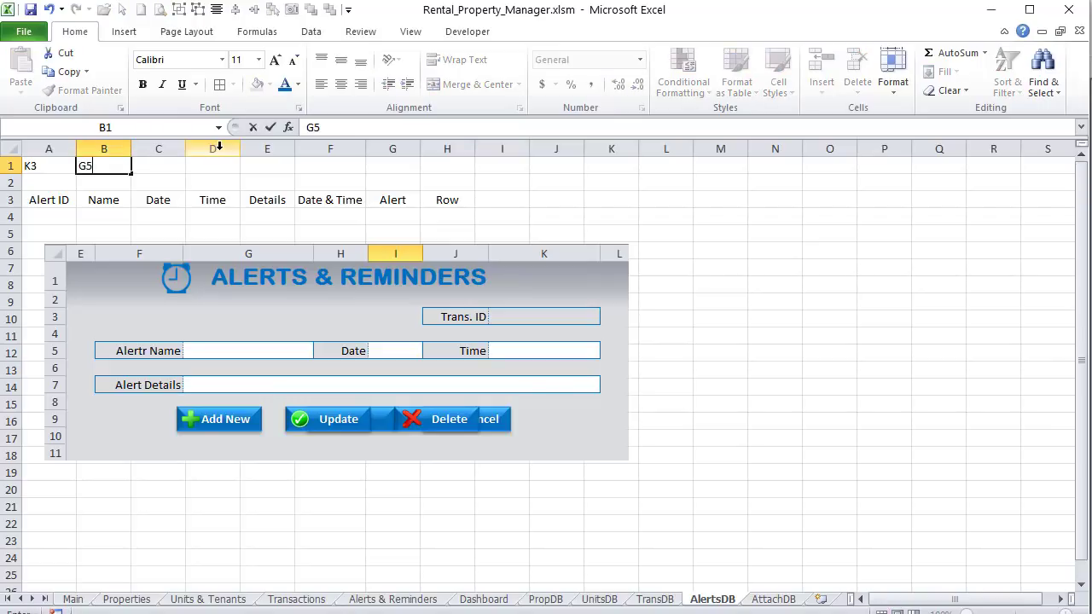
pyautogui.press('Tab')
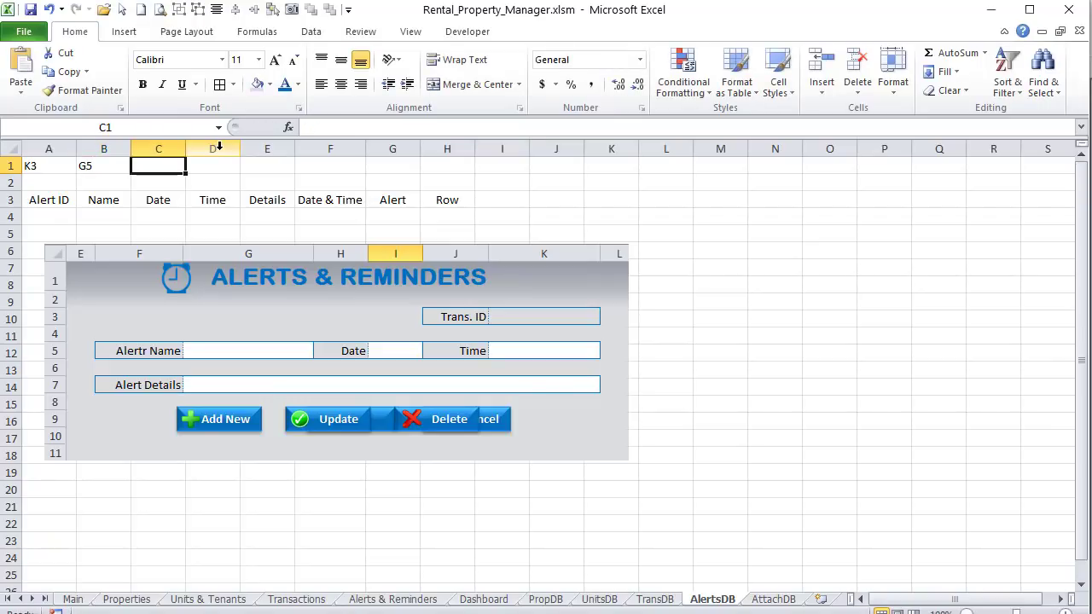
pyautogui.write('I5')
pyautogui.press('Tab')
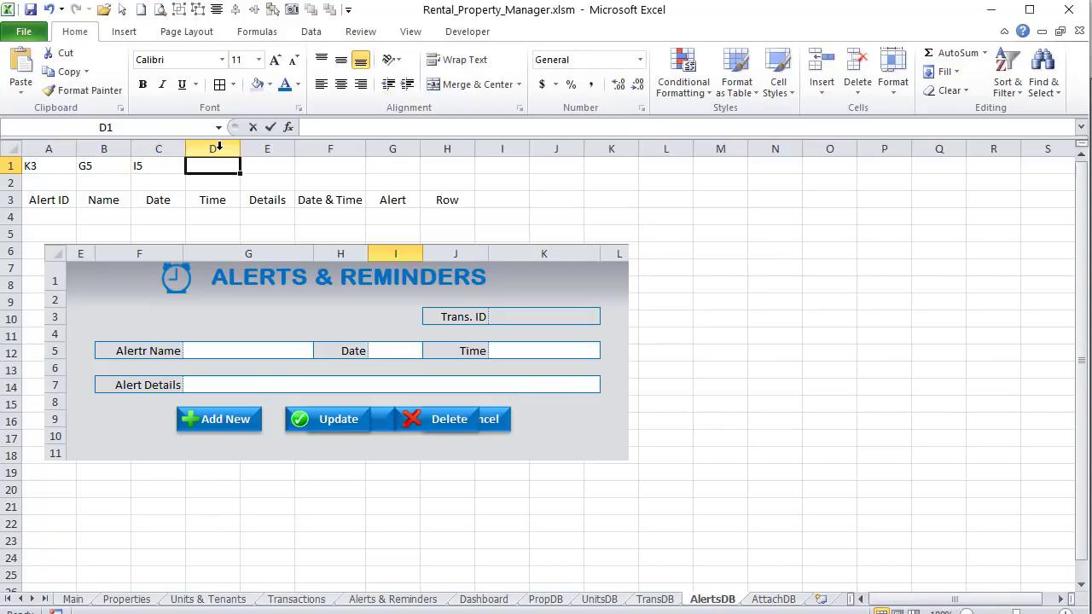
pyautogui.write('K5')
pyautogui.press('Tab')
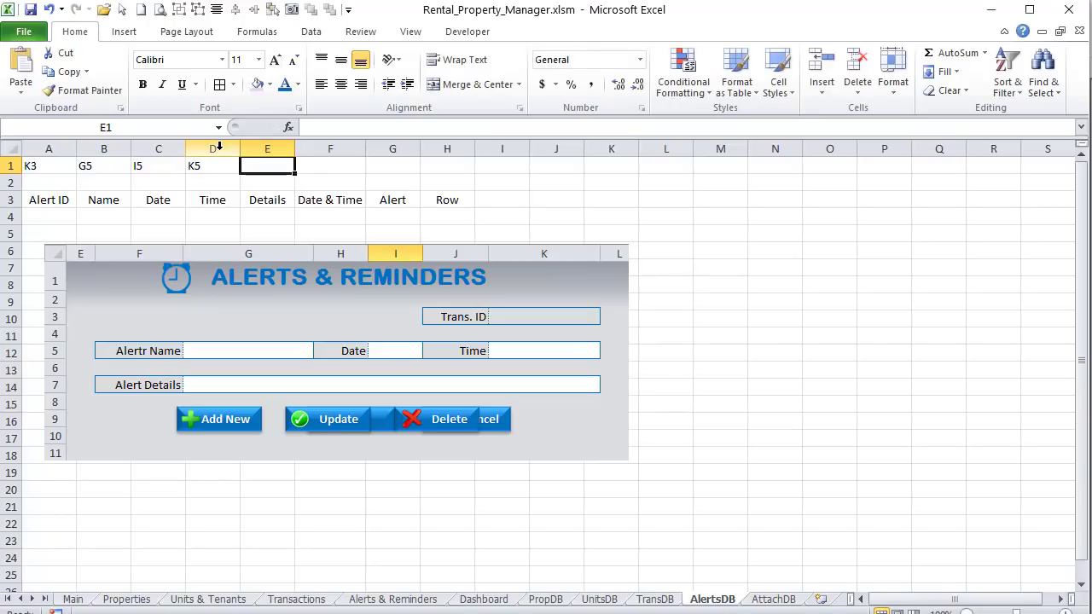
pyautogui.write('G5')
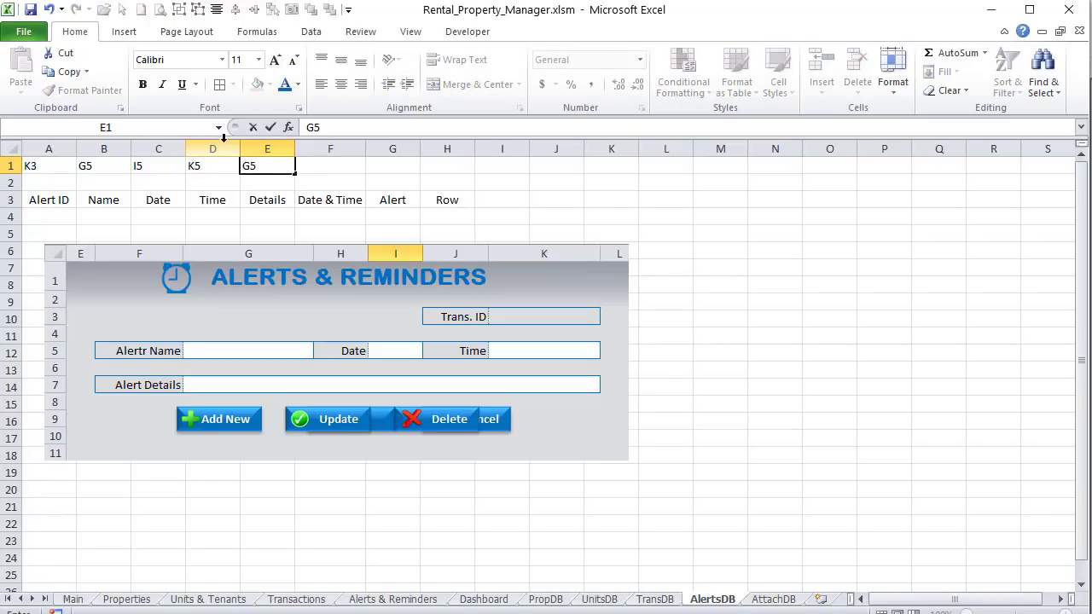
pyautogui.press('Tab')
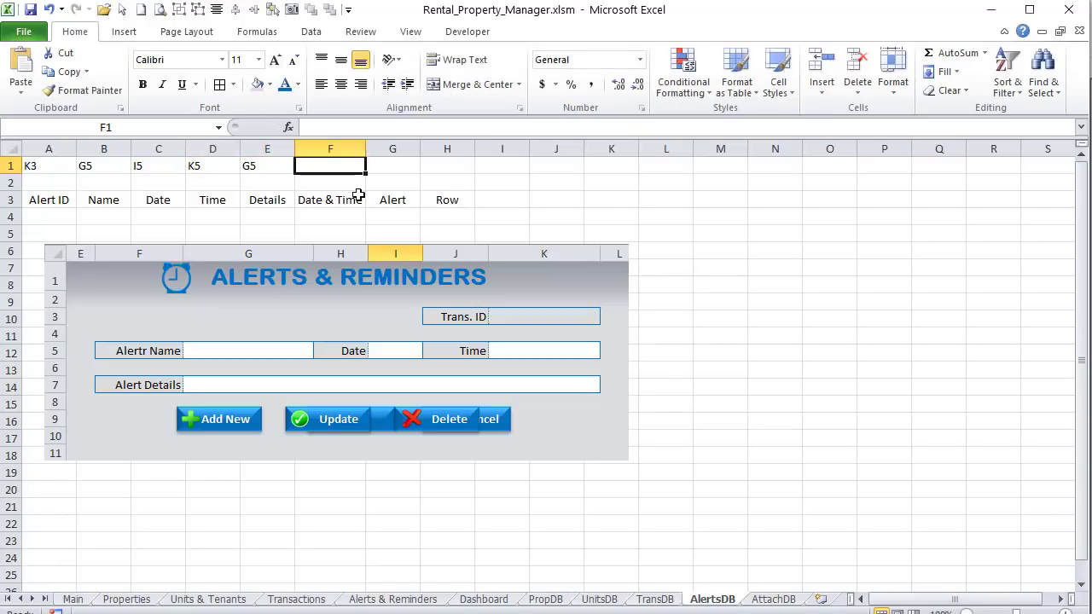
pyautogui.click(350, 196)
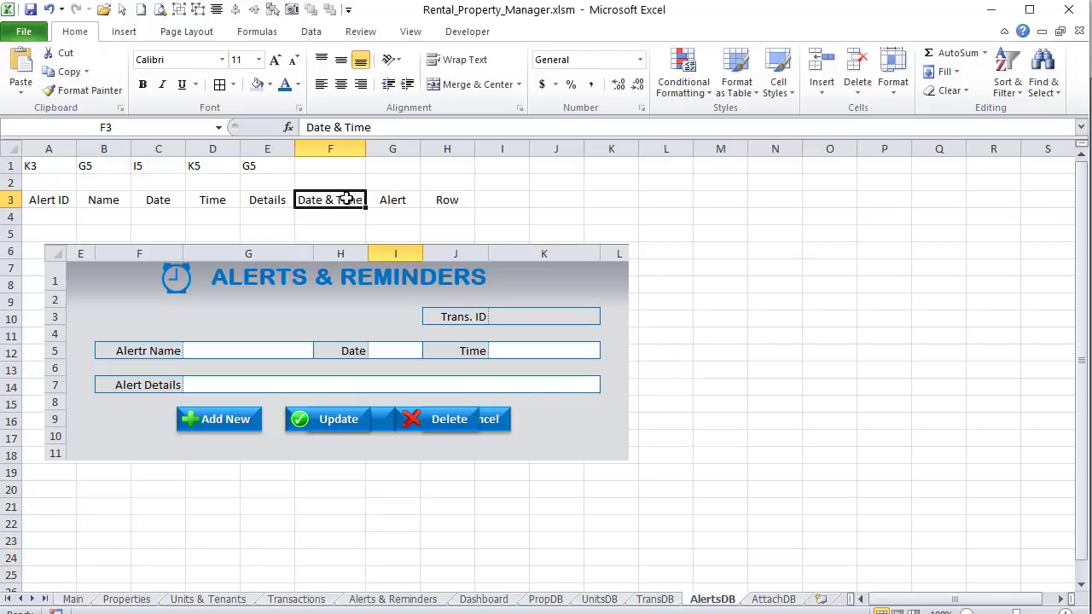
pyautogui.click(391, 203)
pyautogui.click(448, 200)
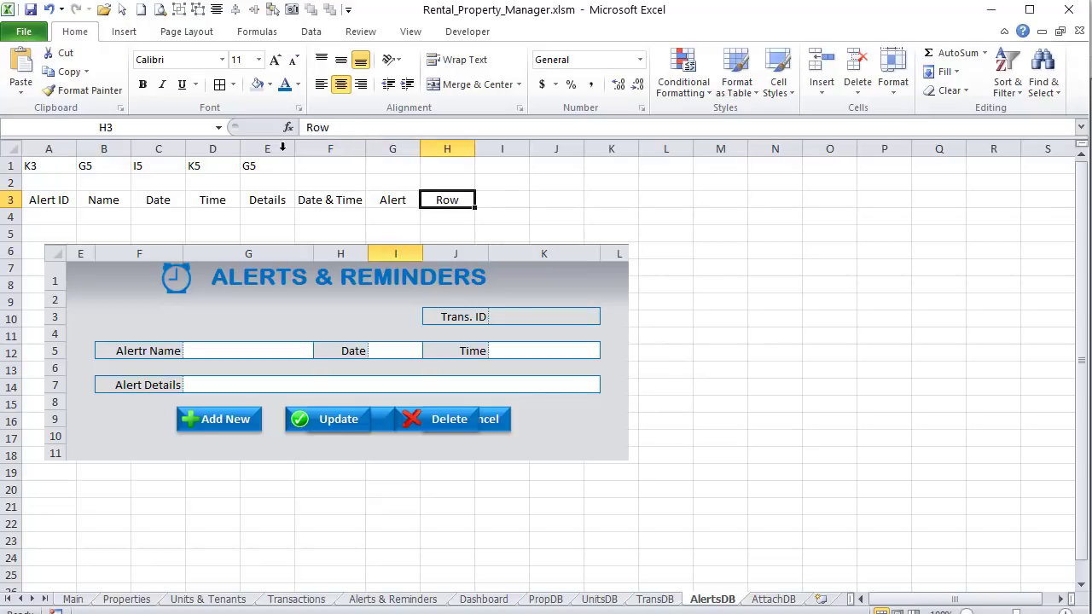
# Step: Format the mapping row A1:H1 with a gray fill, centered text and cell borders
pyautogui.moveTo(252, 166); pyautogui.dragTo(69, 166)
pyautogui.moveTo(464, 166); pyautogui.dragTo(34, 162)
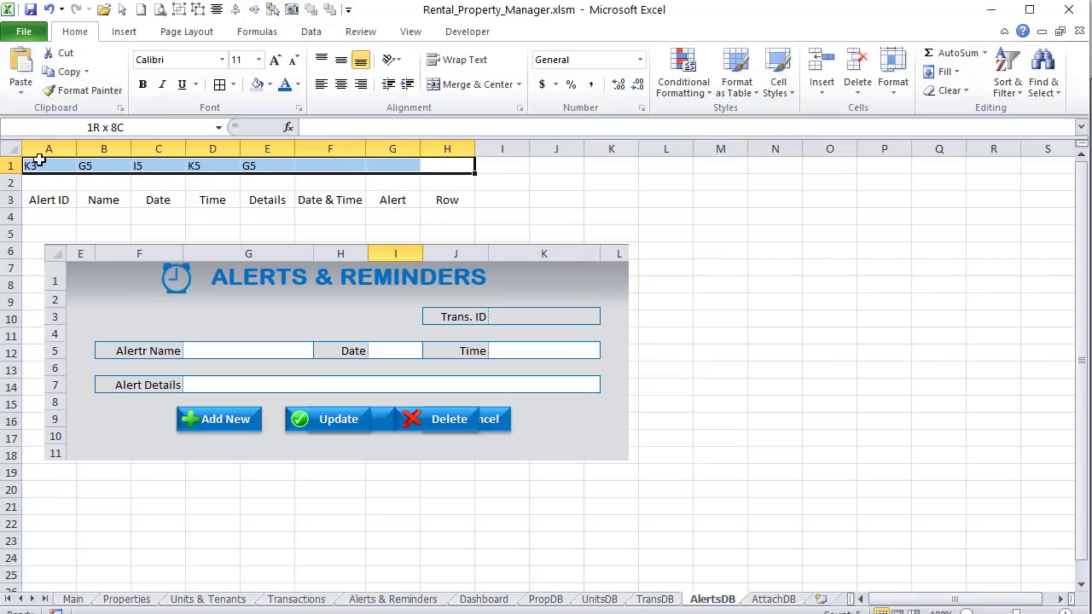
pyautogui.click(269, 84)
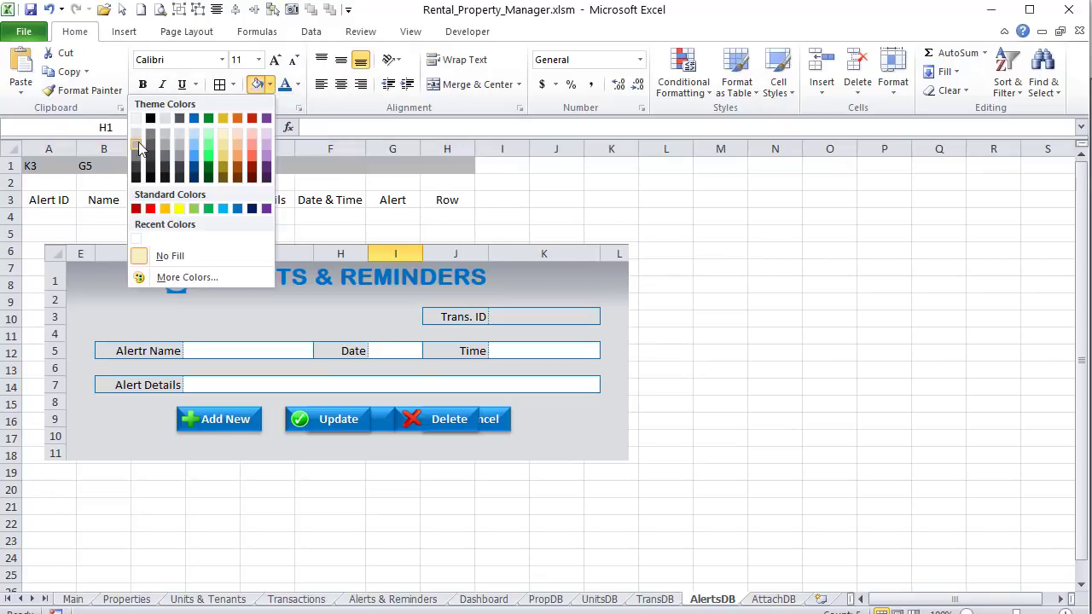
pyautogui.click(341, 84)
pyautogui.click(219, 84)
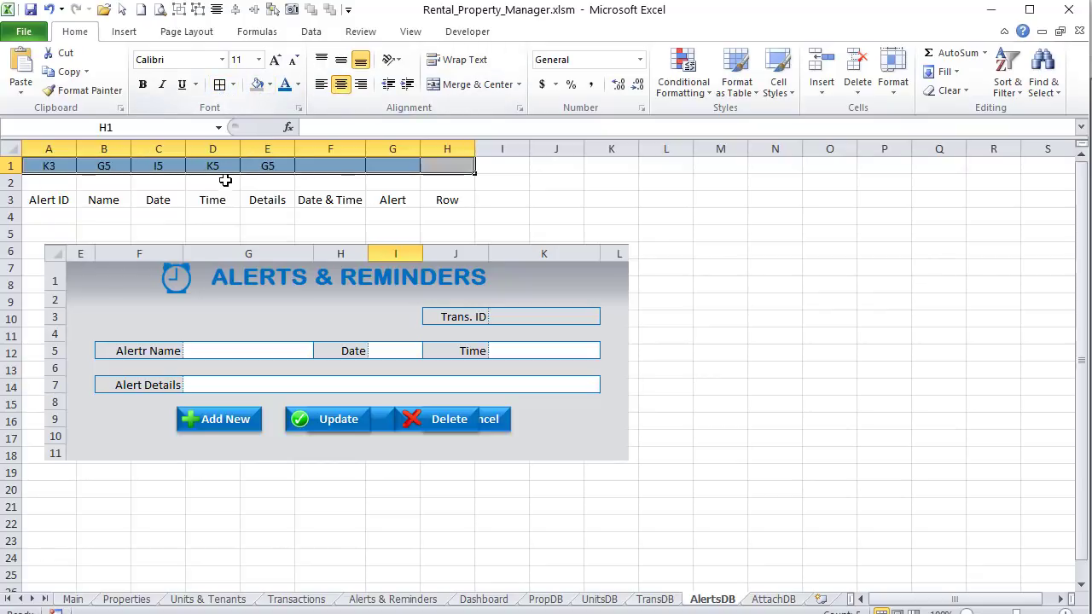
# Step: Enter the title Alerts & Reminders DB in A2 and merge and center it across A2:H2
pyautogui.click(64, 179)
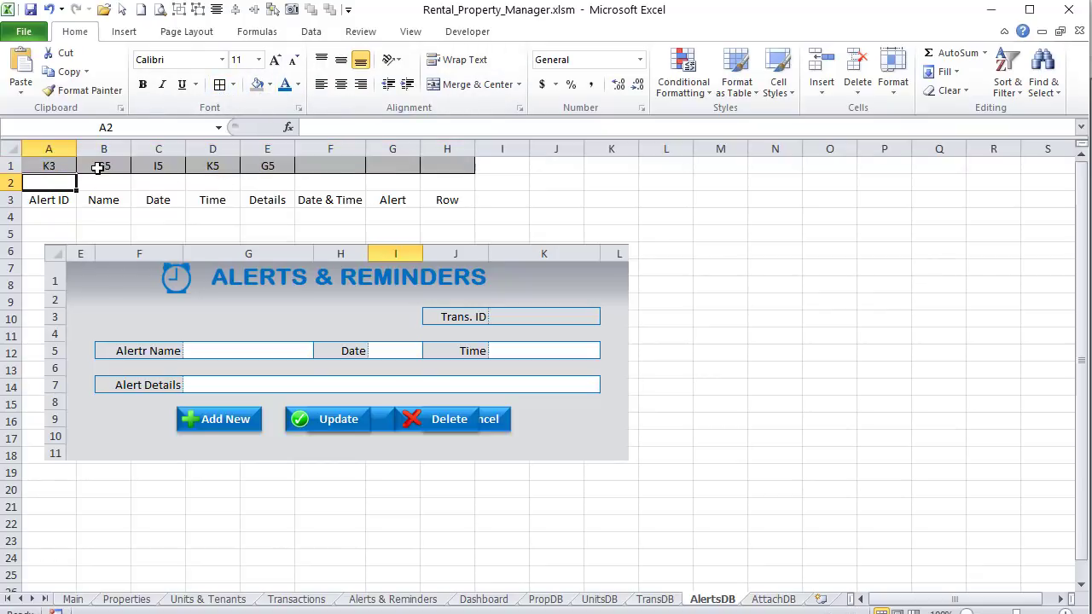
pyautogui.write('ALerts & Reminders DB')
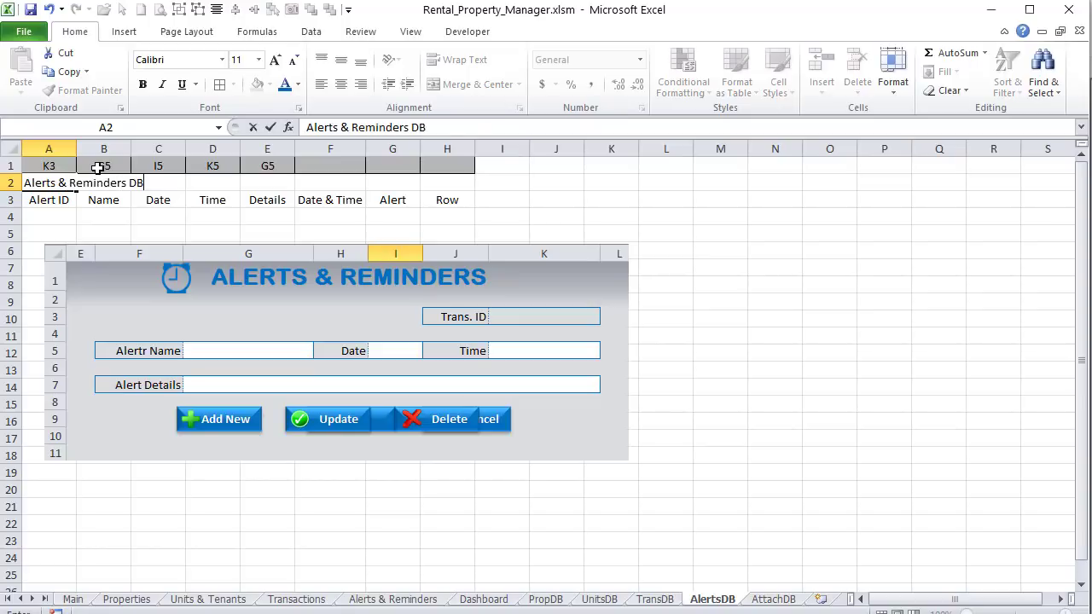
pyautogui.press('Return')
pyautogui.moveTo(42, 184); pyautogui.dragTo(432, 186)
pyautogui.click(467, 84)
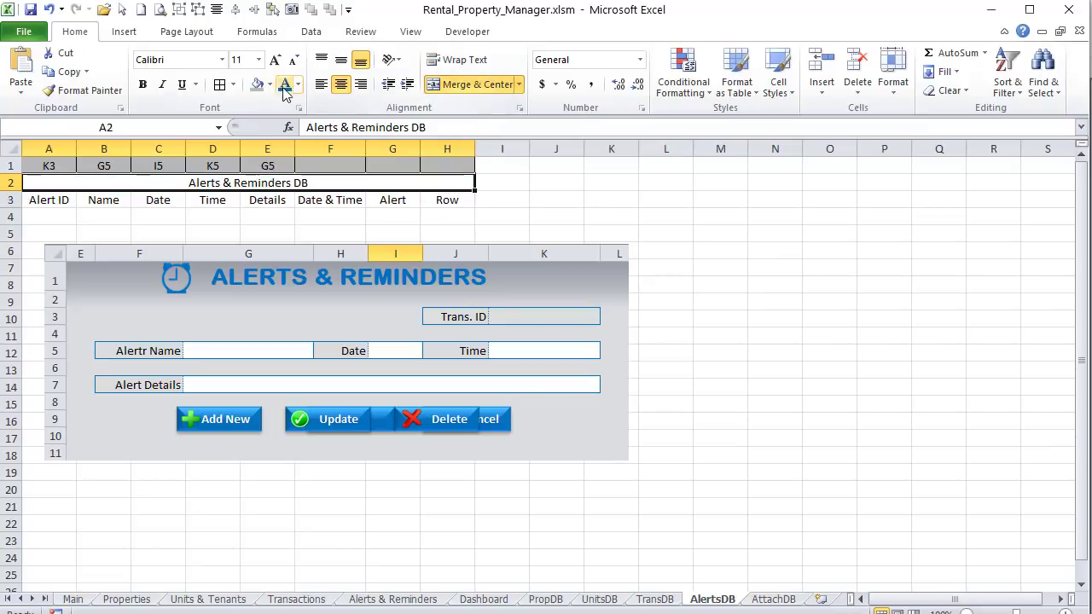
# Step: Fill the title row A2:H2 with light gold and the header row A3:H3 with a lighter gold shade
pyautogui.click(269, 84)
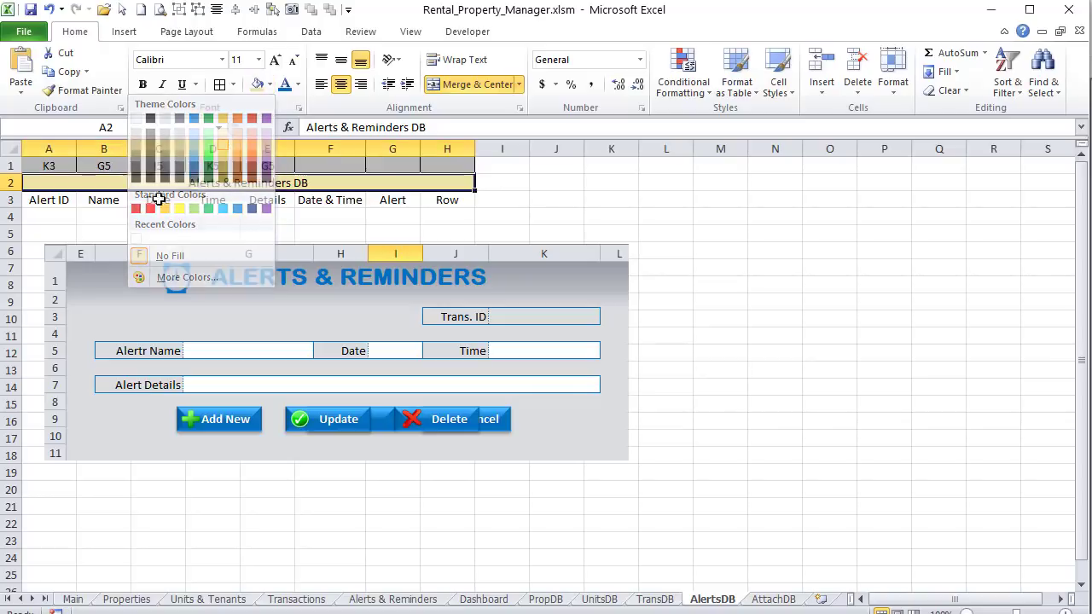
pyautogui.click(228, 144)
pyautogui.moveTo(439, 200); pyautogui.dragTo(43, 200)
pyautogui.click(261, 85)
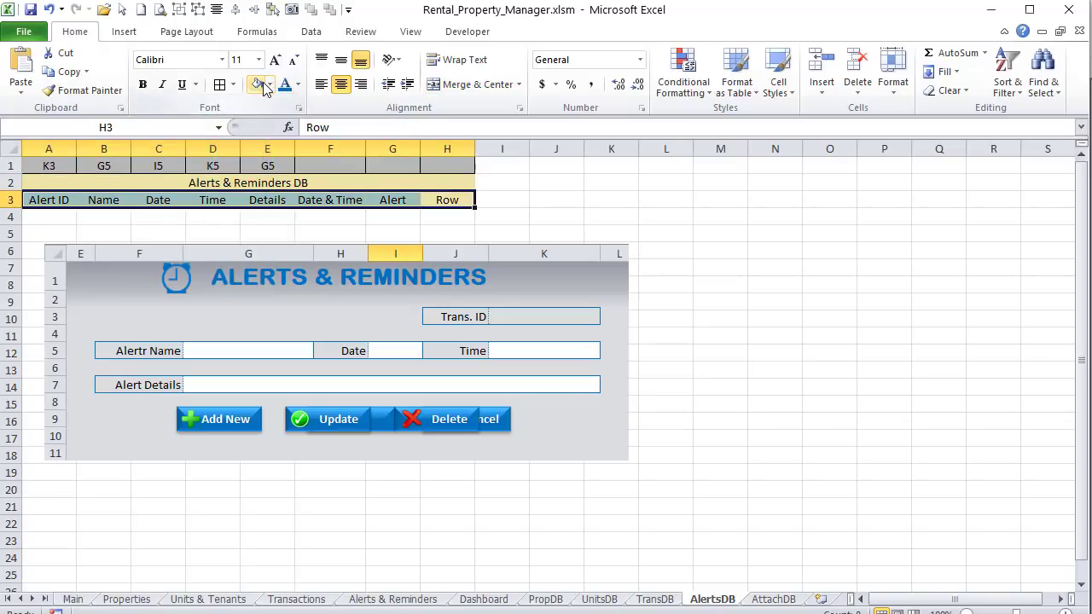
pyautogui.click(267, 85)
pyautogui.click(225, 133)
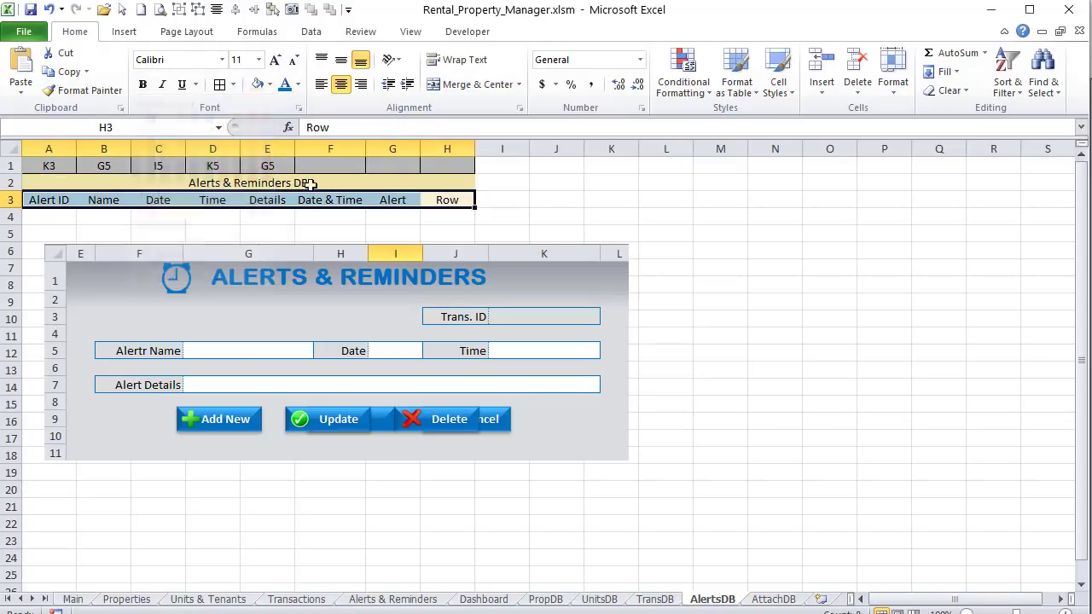
# Step: Apply bold text and cell borders to A2:H3, and move the form picture away from column A
pyautogui.moveTo(426, 201); pyautogui.dragTo(91, 170)
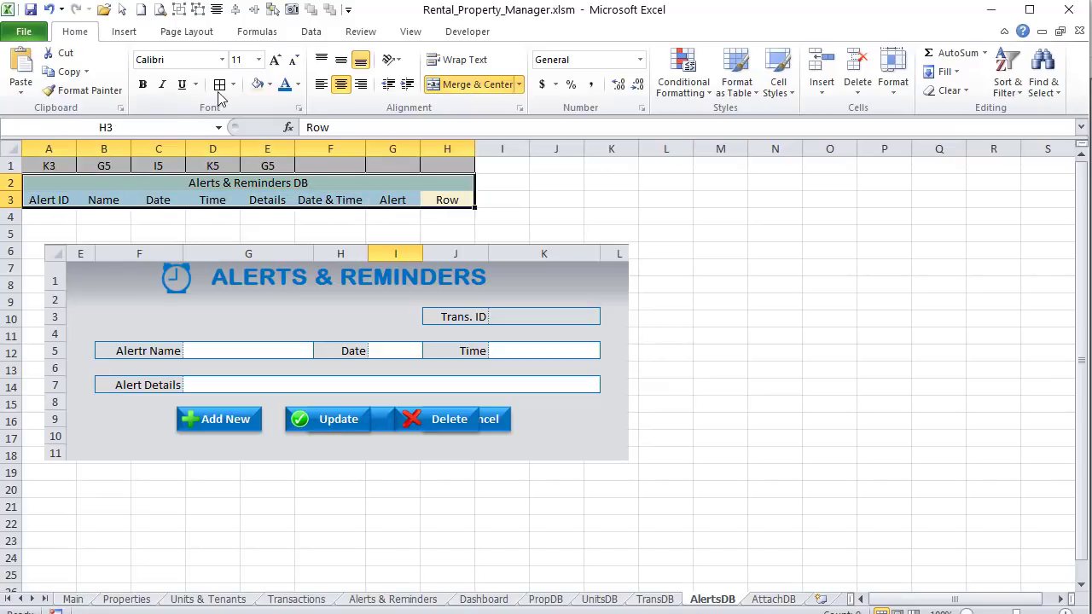
pyautogui.click(59, 220)
pyautogui.moveTo(460, 284); pyautogui.dragTo(666, 276)
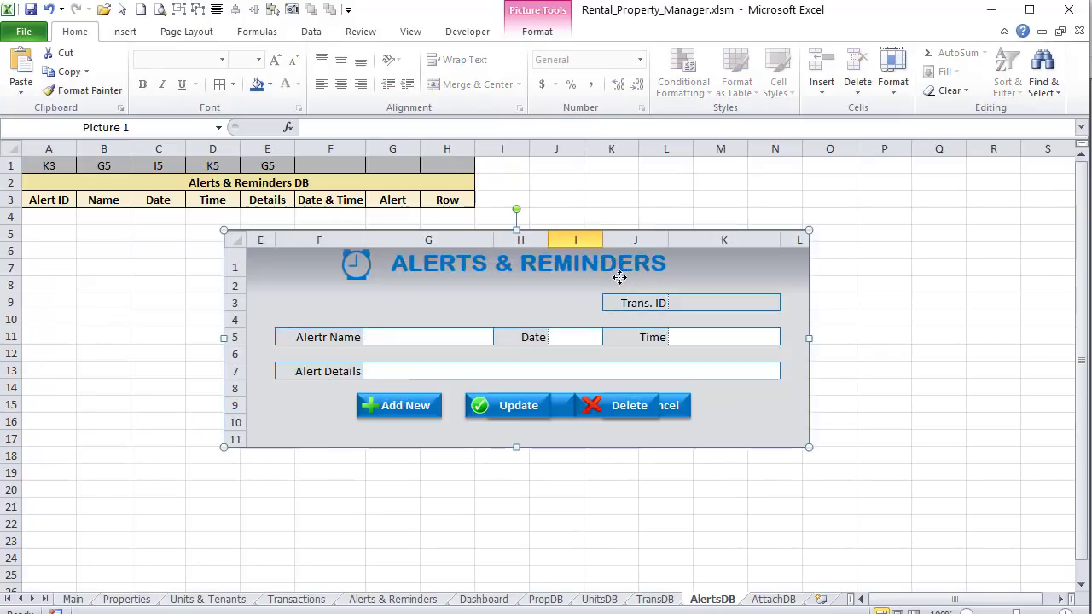
# Step: Enter sample alert IDs 1, 2 and 3 in A4:A6 and center the cells A4:A21
pyautogui.click(50, 216)
pyautogui.write('1')
pyautogui.press('Return')
pyautogui.write('2')
pyautogui.press('Return')
pyautogui.write('3')
pyautogui.press('Return')
pyautogui.moveTo(69, 216); pyautogui.dragTo(44, 508)
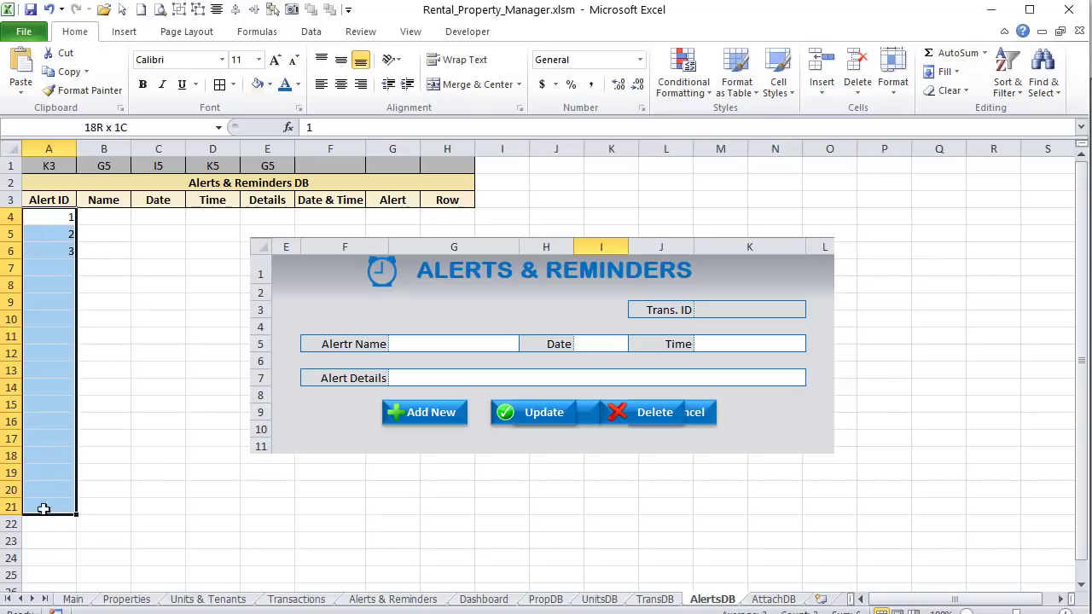
pyautogui.click(340, 83)
# Step: Select the Alert ID header and sample IDs in A3:A6, and delete the form picture from the sheet
pyautogui.click(54, 200)
pyautogui.moveTo(55, 199); pyautogui.dragTo(54, 247)
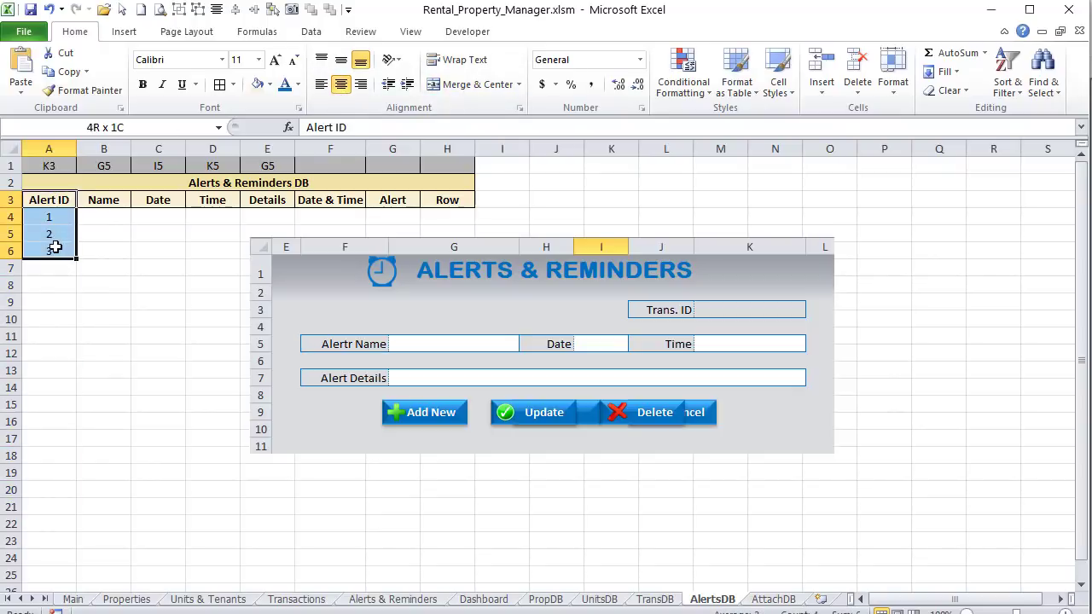
pyautogui.moveTo(483, 271); pyautogui.dragTo(409, 308)
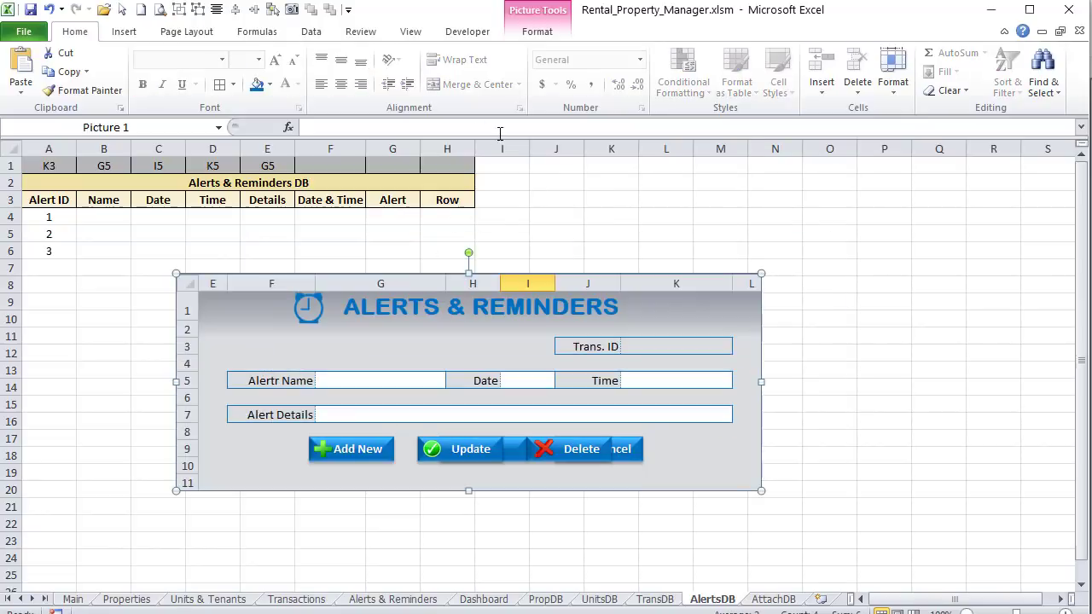
pyautogui.press('Delete')
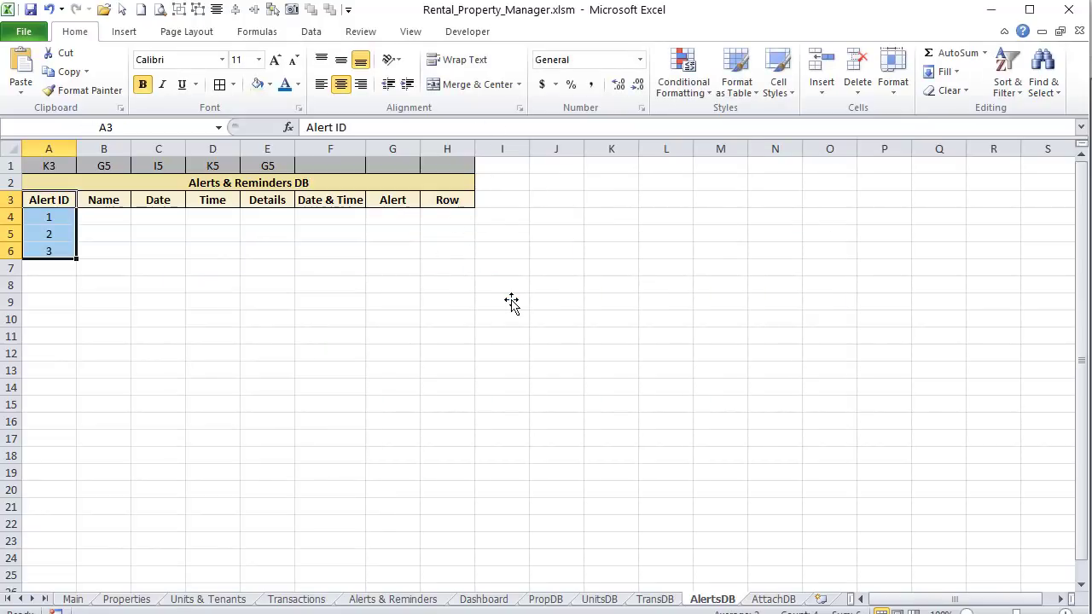
# Step: Create the workbook name Alert_ID referring to =OFFSET(AlertsDB!$A$3,1,,COUNTA(AlertsDB!$A$3:$A$9999)-1,1)
pyautogui.click(257, 32)
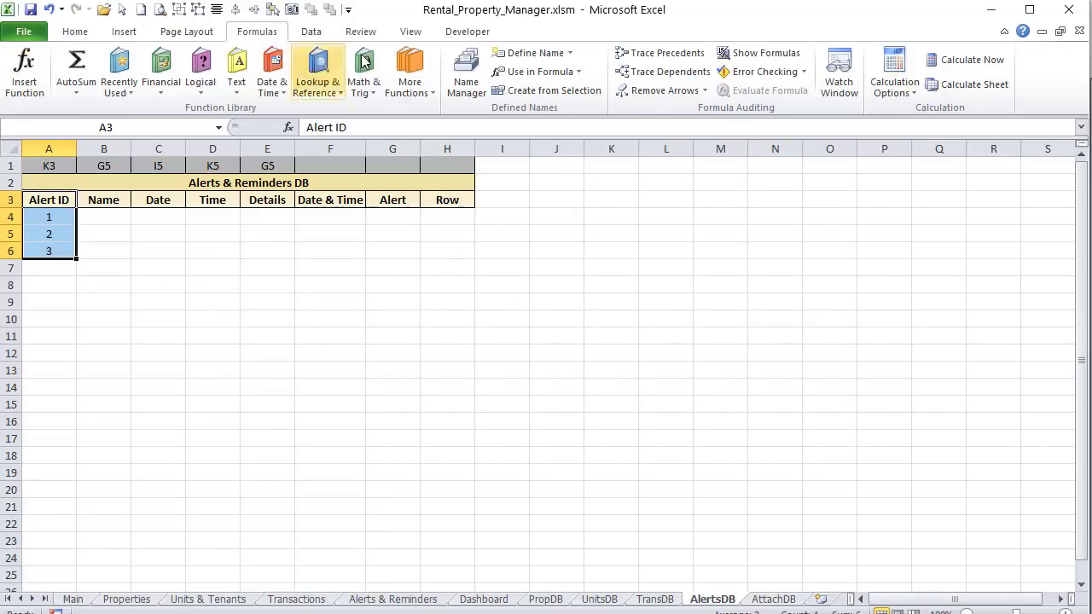
pyautogui.click(456, 89)
pyautogui.click(317, 117)
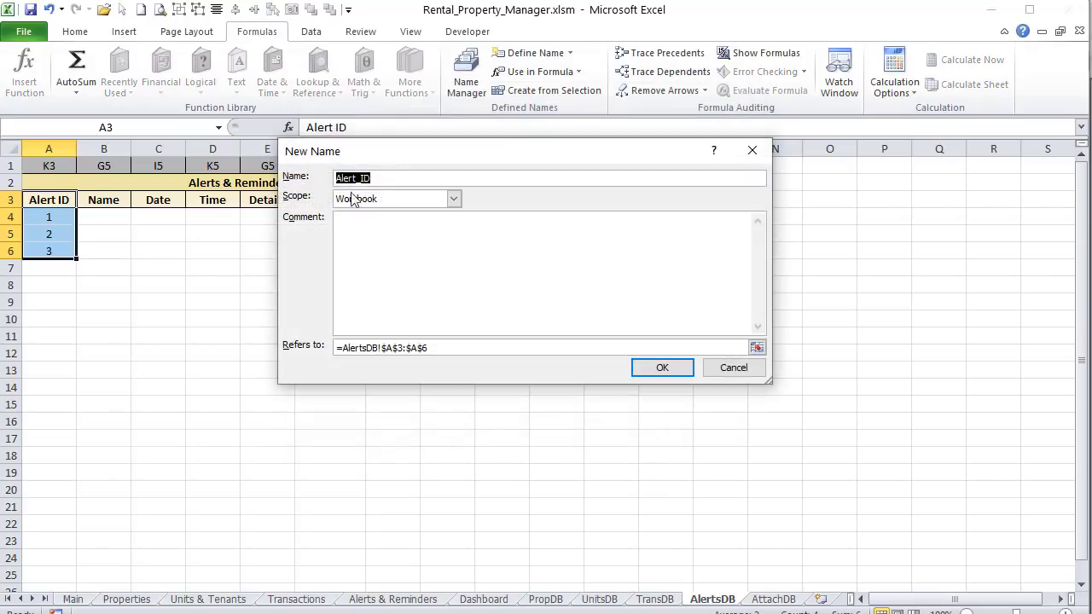
pyautogui.moveTo(439, 352); pyautogui.dragTo(317, 355)
pyautogui.write('=offset(')
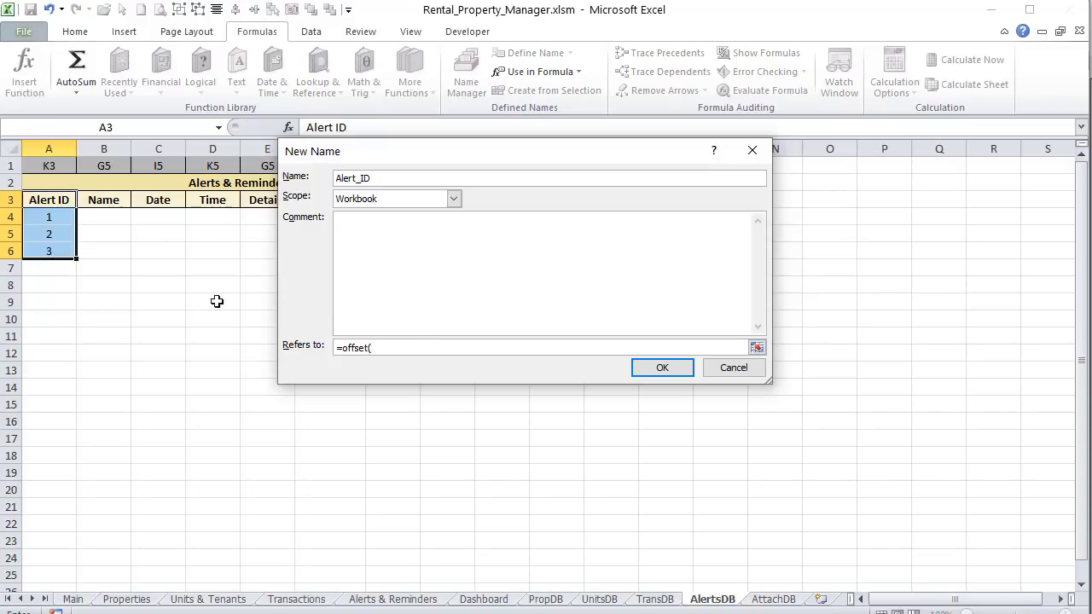
pyautogui.click(64, 199)
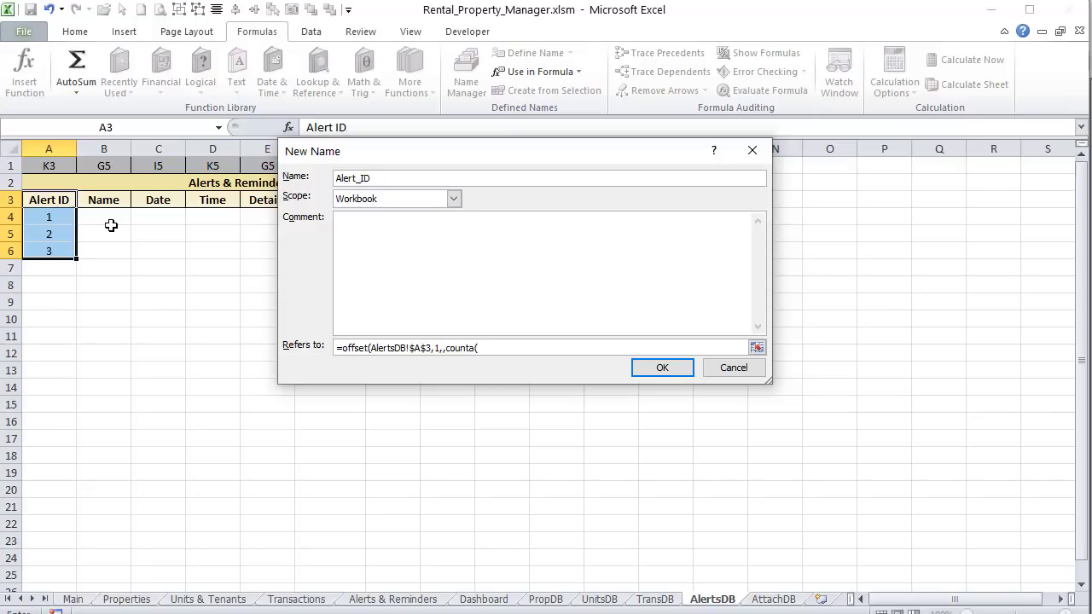
pyautogui.moveTo(60, 198); pyautogui.dragTo(80, 233)
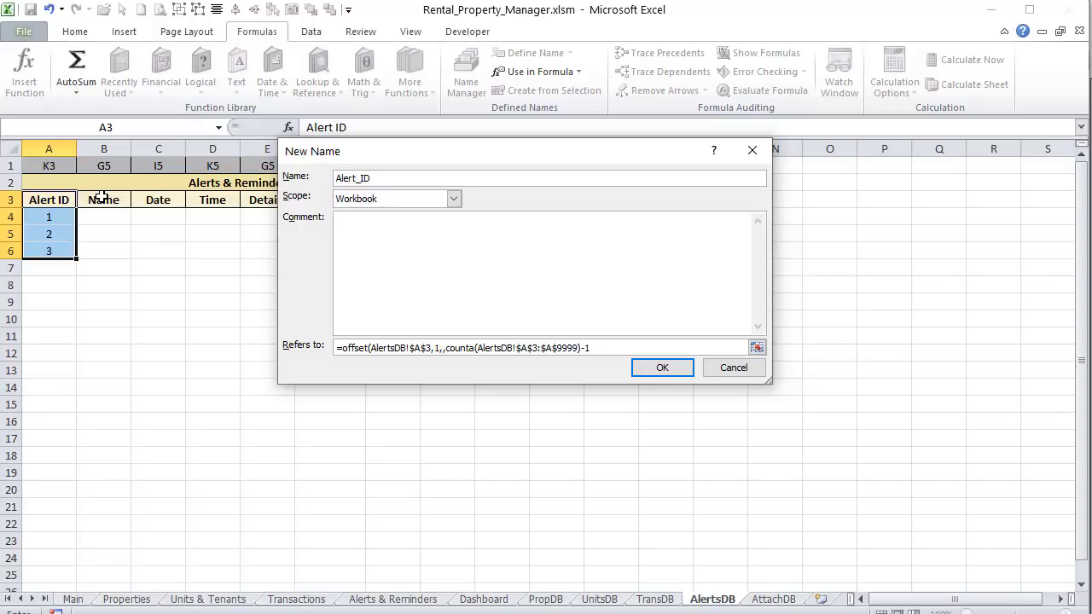
pyautogui.press('Tab')
pyautogui.hotkey('shift', 'Tab')
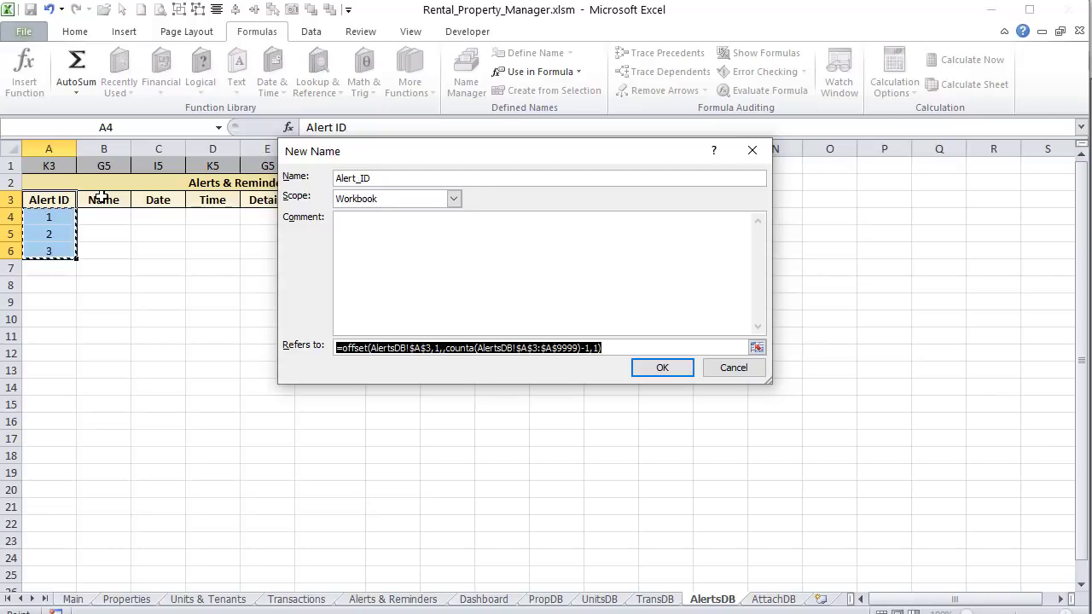
pyautogui.click(661, 369)
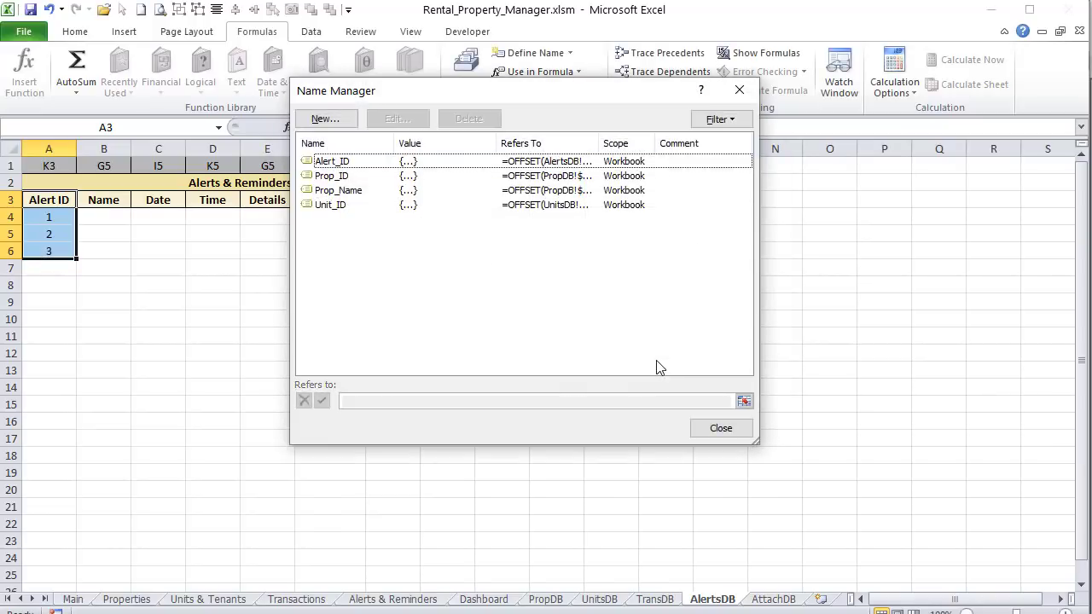
# Step: Review the reference formulas of the names Alert_ID, Prop_ID, Prop_Name and Unit_ID
pyautogui.click(341, 162)
pyautogui.click(345, 176)
pyautogui.click(349, 192)
pyautogui.click(344, 206)
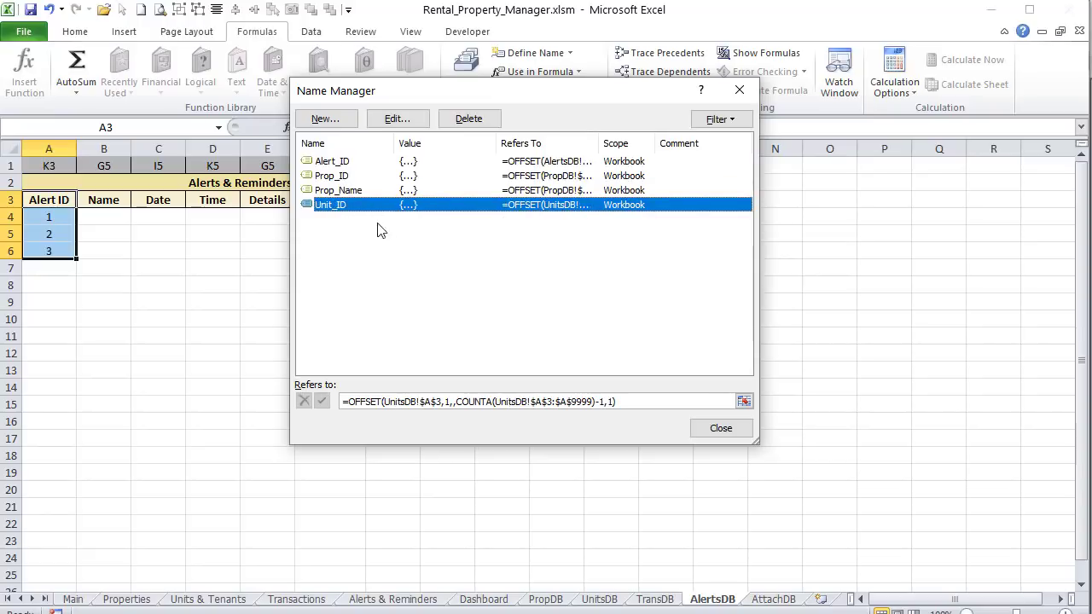
pyautogui.click(708, 427)
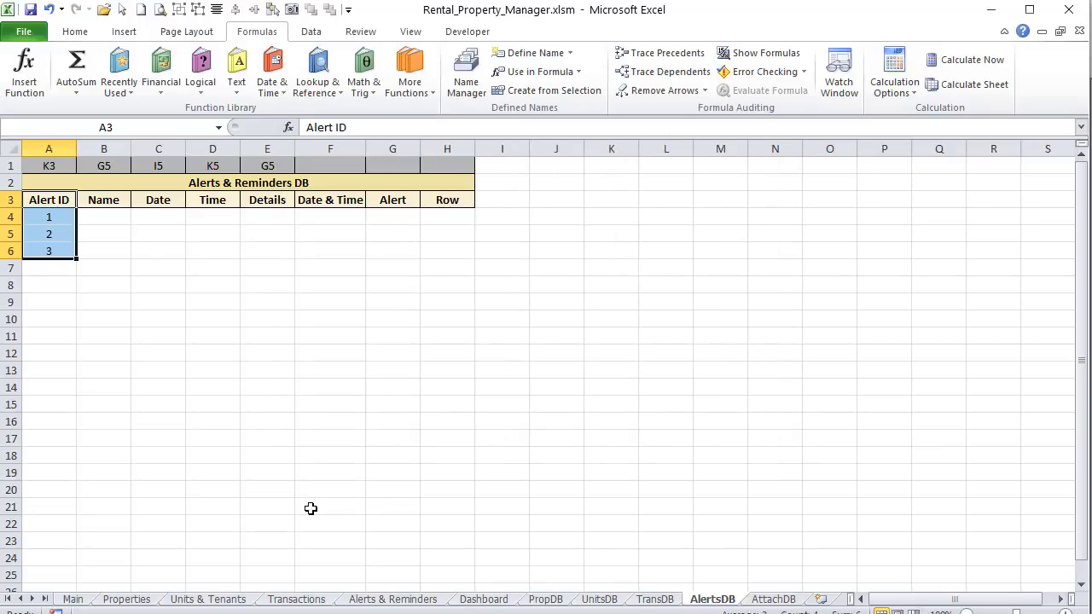
# Step: Enter sample transaction IDs 1, 2 and 3 in A4:A6 of the TransDB sheet
pyautogui.click(296, 597)
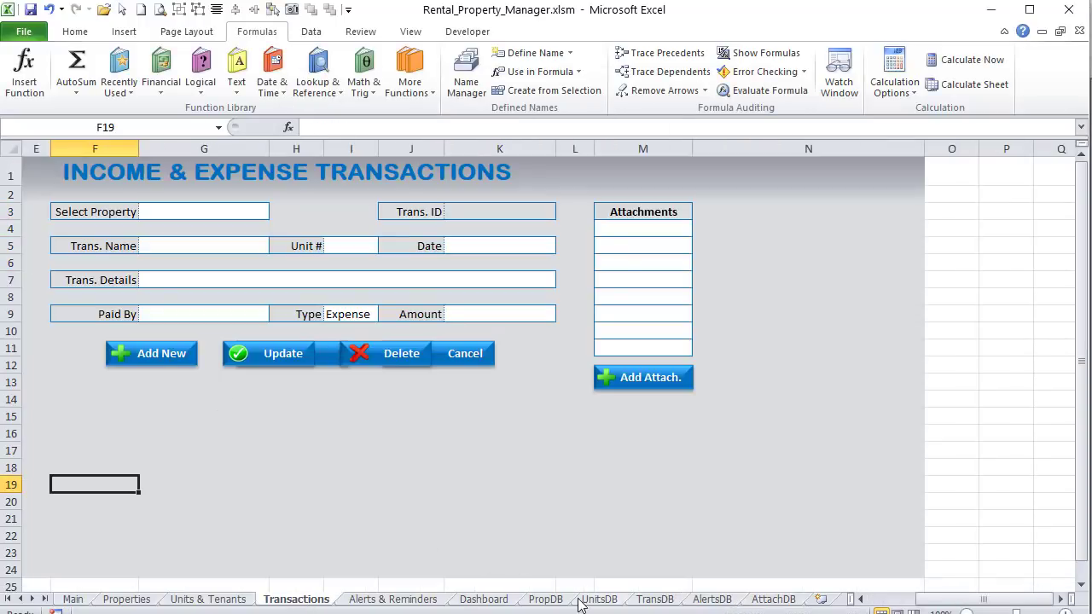
pyautogui.click(654, 599)
pyautogui.click(44, 214)
pyautogui.write('1')
pyautogui.press('Return')
pyautogui.write('2')
pyautogui.press('Return')
pyautogui.write('3')
pyautogui.press('Return')
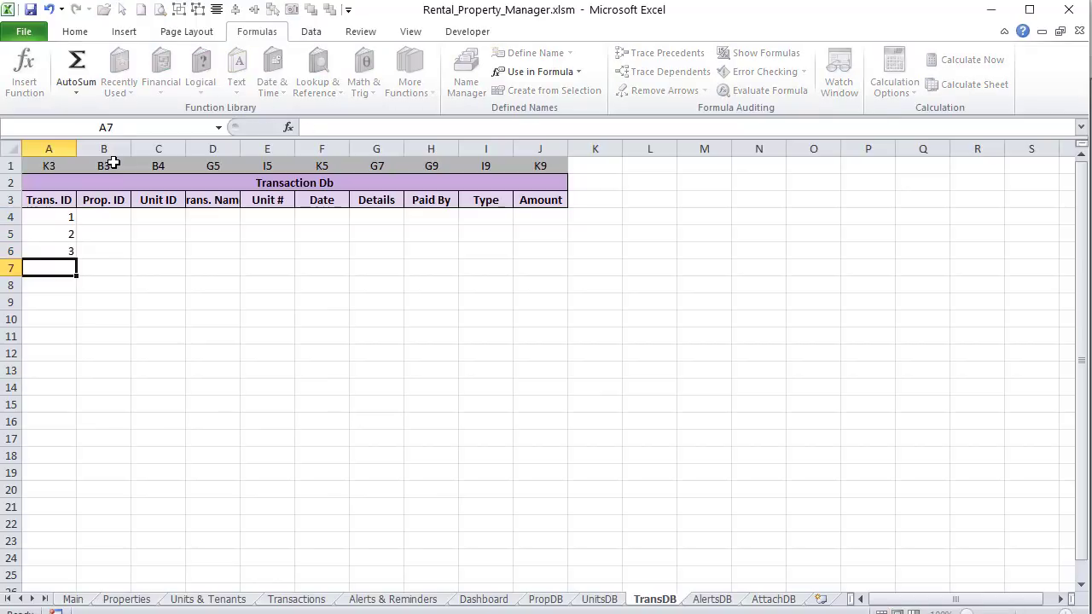
# Step: Center the Trans. ID column cells from A4 down to row 25
pyautogui.moveTo(48, 219); pyautogui.dragTo(61, 529)
pyautogui.scroll(1, 74, 534)
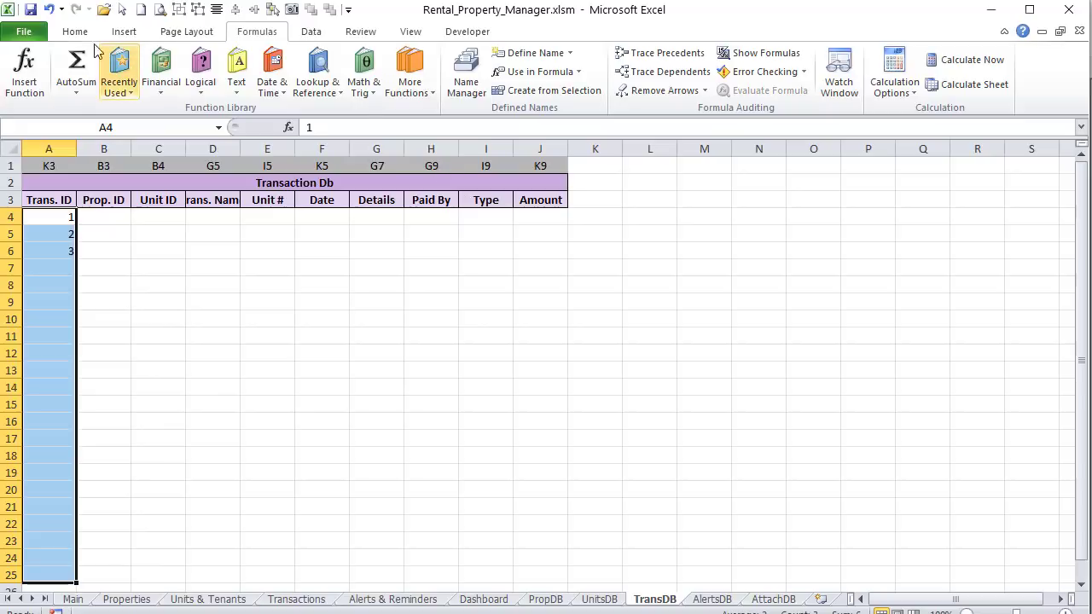
pyautogui.click(72, 32)
pyautogui.click(340, 84)
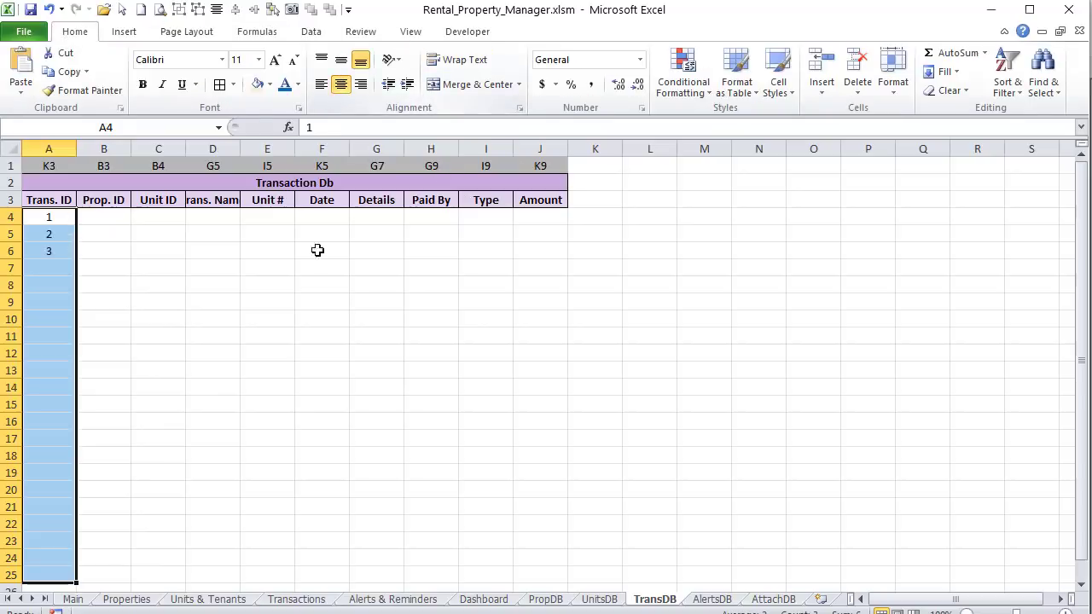
pyautogui.click(317, 261)
# Step: Start a new defined name for the TransDB range A3:A6 and name it Trans_ID
pyautogui.moveTo(49, 203); pyautogui.dragTo(63, 253)
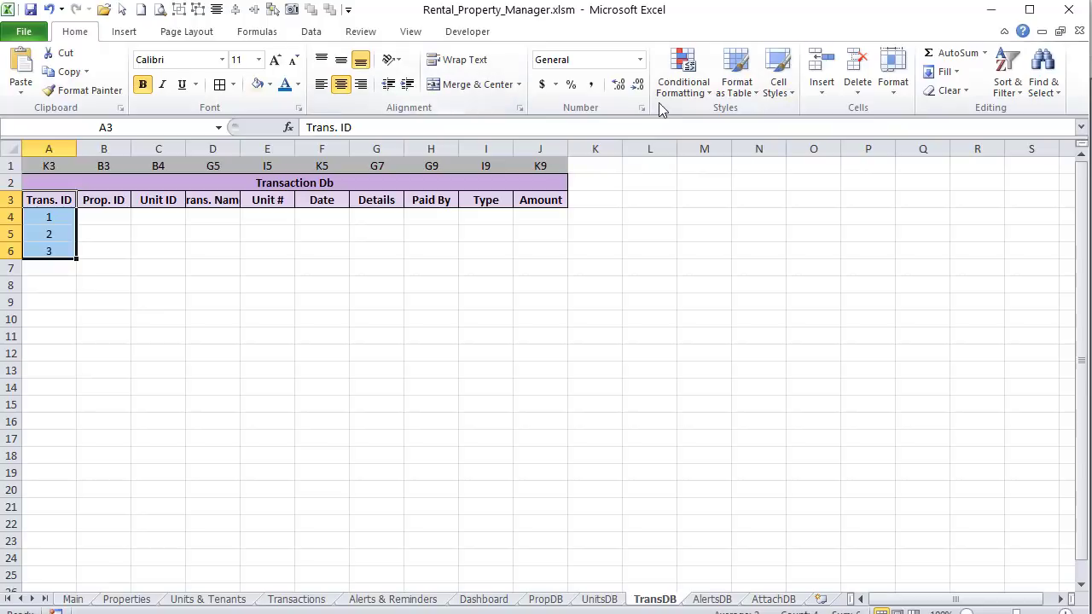
pyautogui.click(256, 32)
pyautogui.click(465, 75)
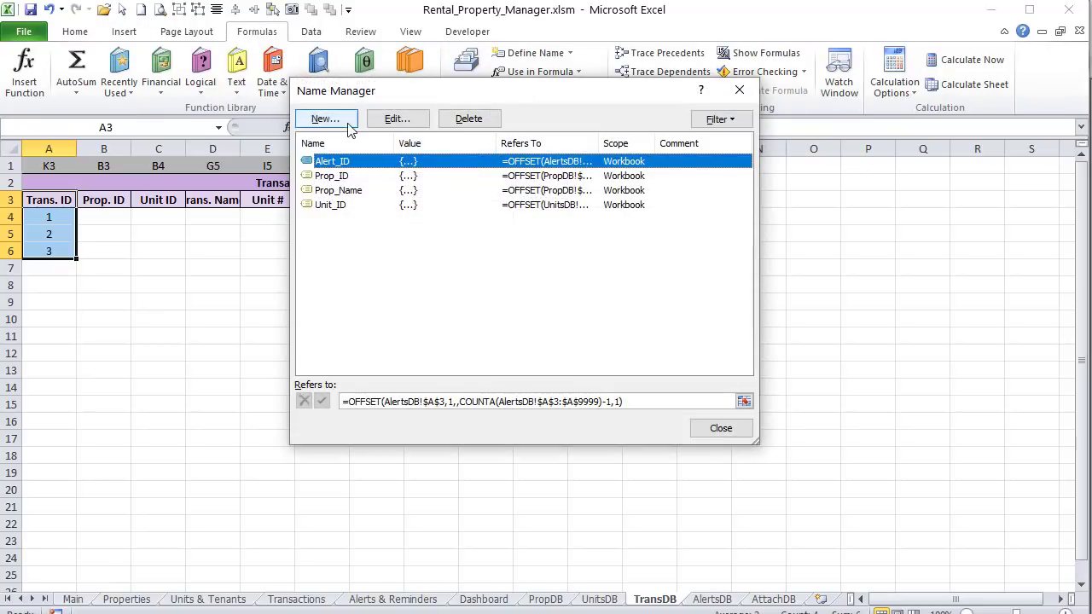
pyautogui.click(341, 120)
pyautogui.click(363, 177)
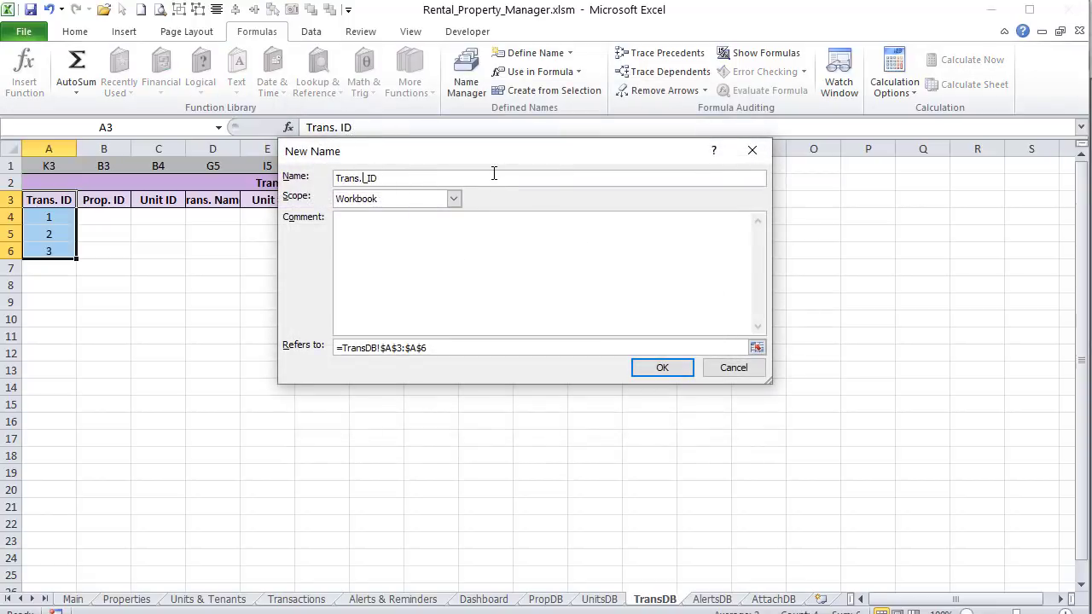
pyautogui.press('Tab')
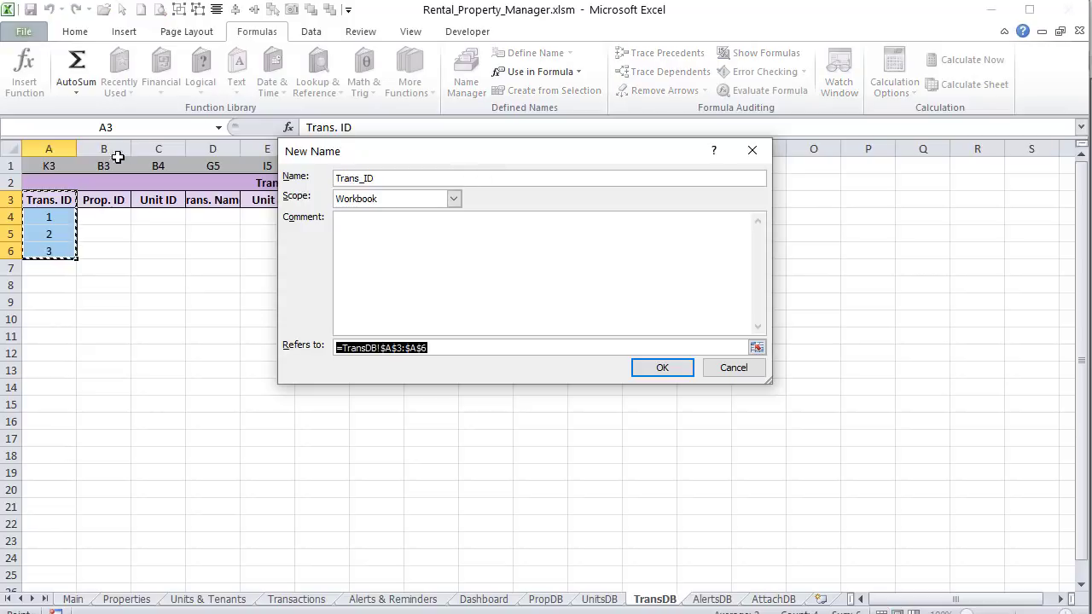
# Step: Set Trans_ID to refer to =OFFSET(TransDB!$A$3,1,,COUNTA(TransDB!$A$3:$A$9999)-1,1) and save the name
pyautogui.write('=off')
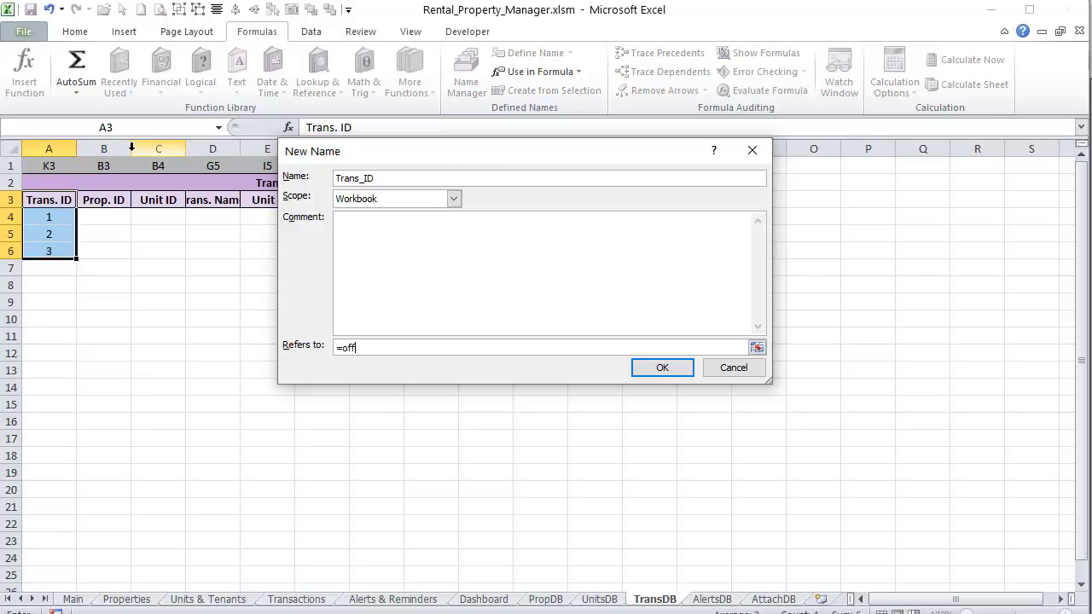
pyautogui.write('set(')
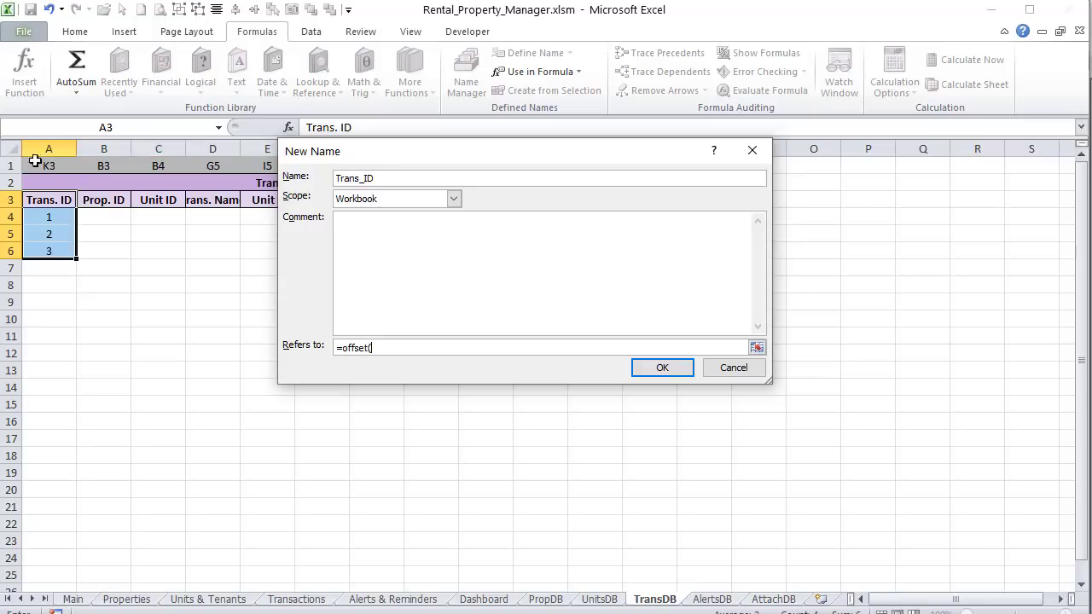
pyautogui.click(55, 200)
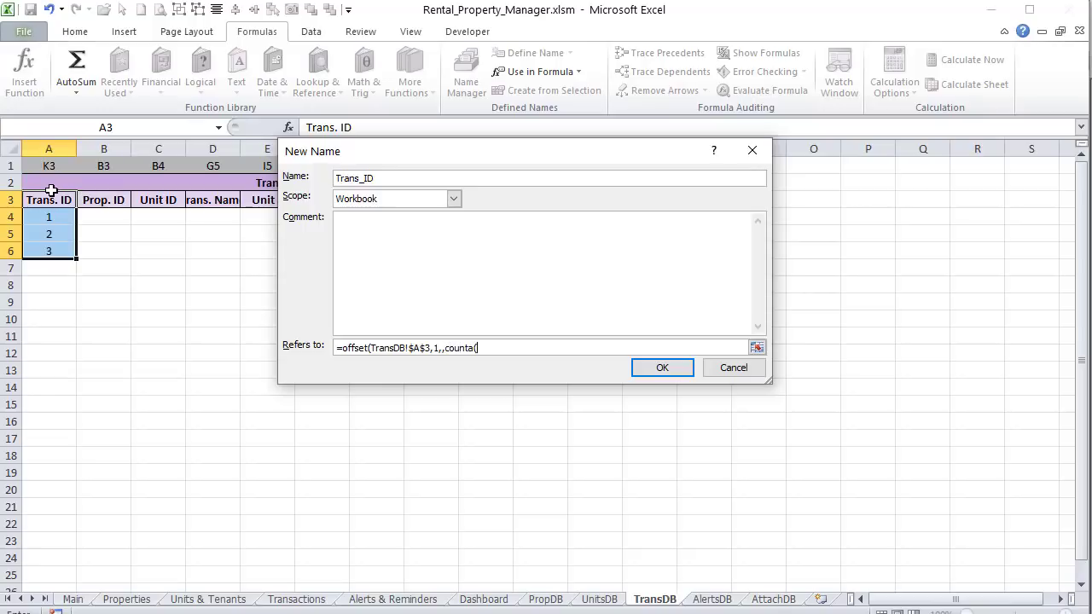
pyautogui.moveTo(55, 200); pyautogui.dragTo(73, 254)
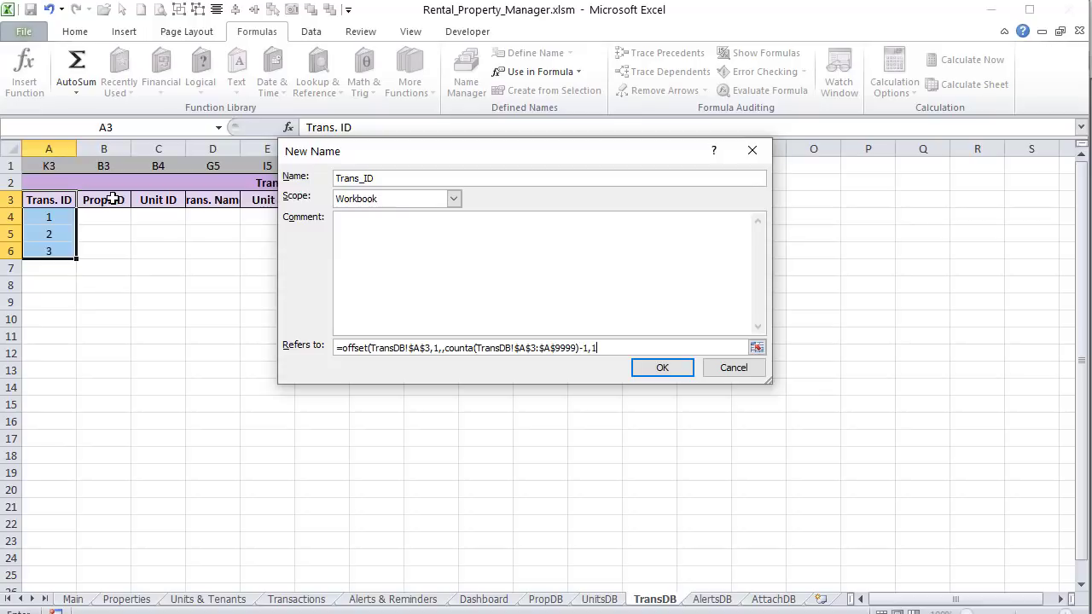
pyautogui.write(')')
pyautogui.press('Tab')
pyautogui.hotkey('shift', 'Tab')
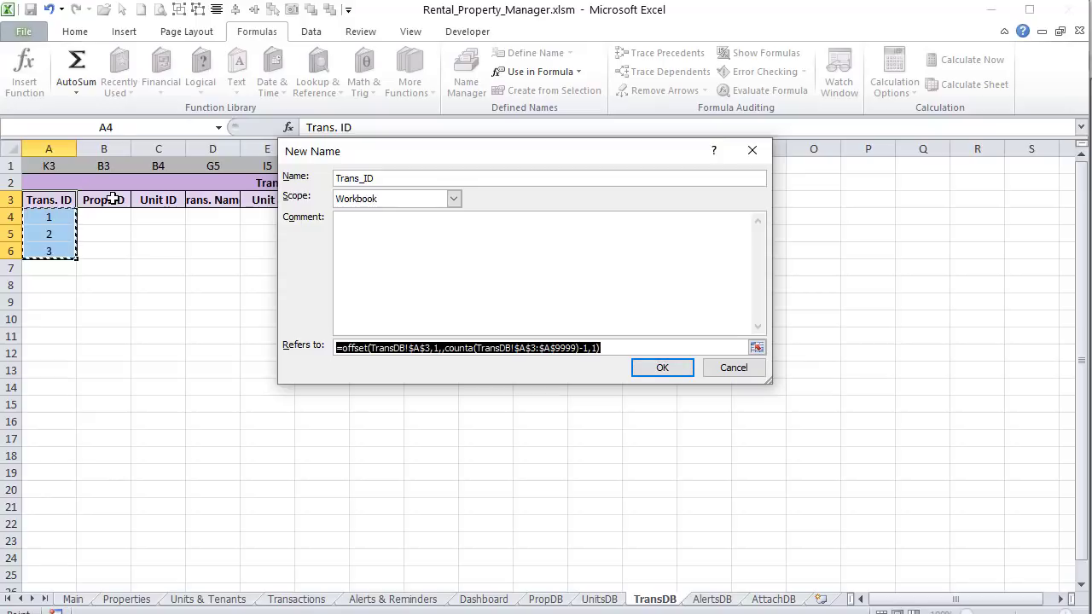
pyautogui.click(653, 368)
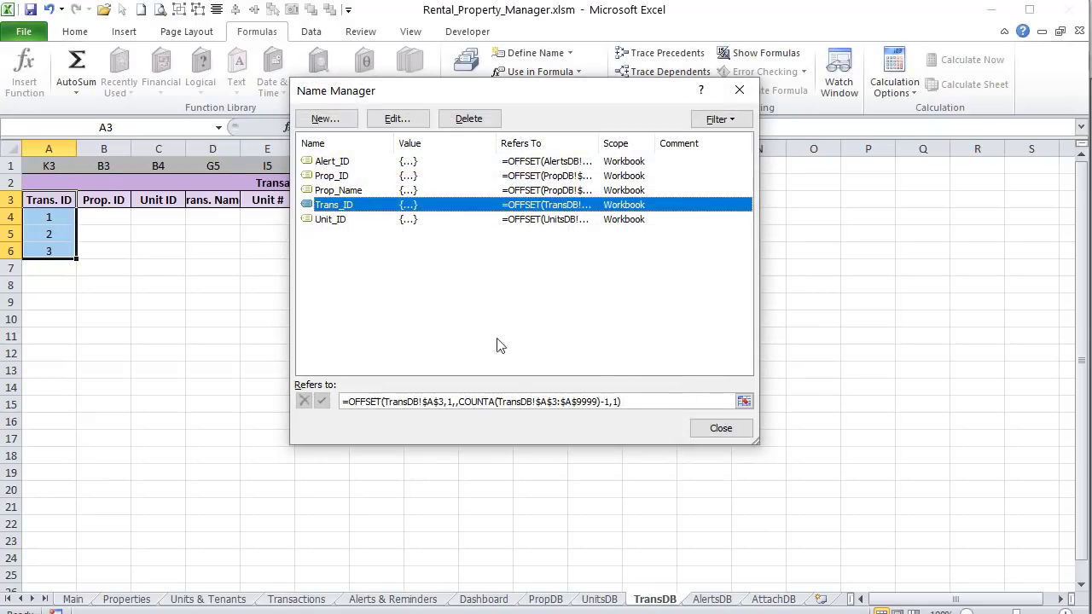
pyautogui.click(721, 429)
pyautogui.click(366, 403)
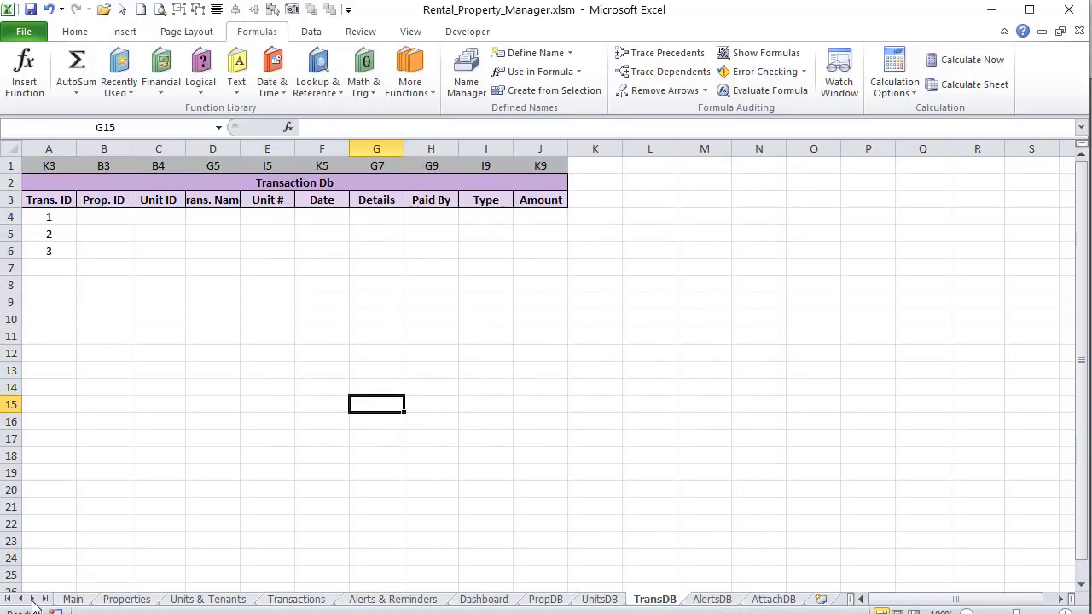
# Step: Go to the Main sheet and send the dashboard gauge picture in the roof backward one level
pyautogui.click(73, 600)
pyautogui.click(86, 312)
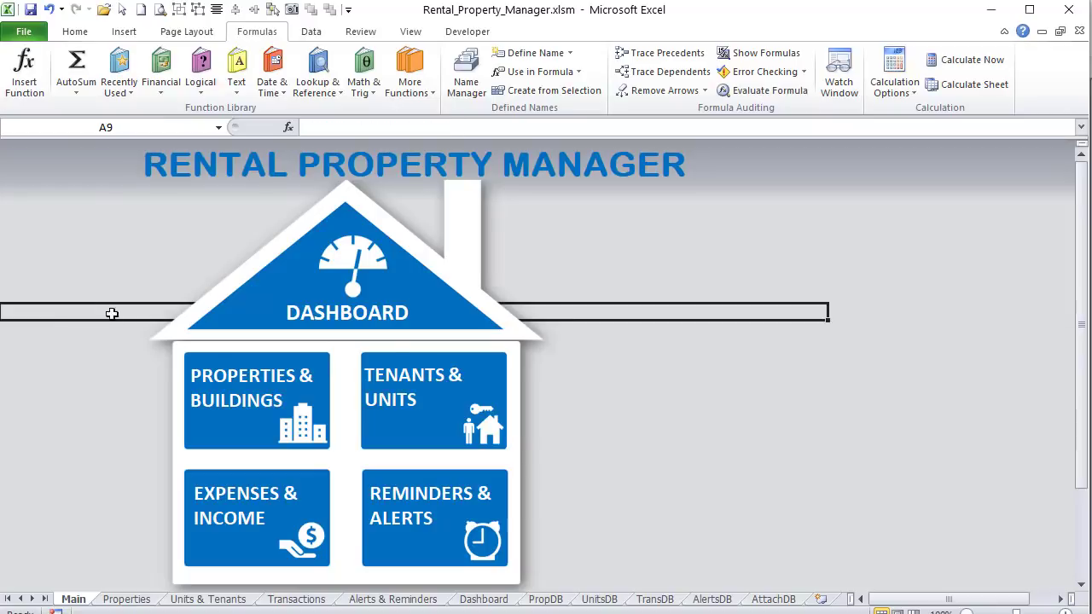
pyautogui.click(381, 288)
pyautogui.click(266, 386)
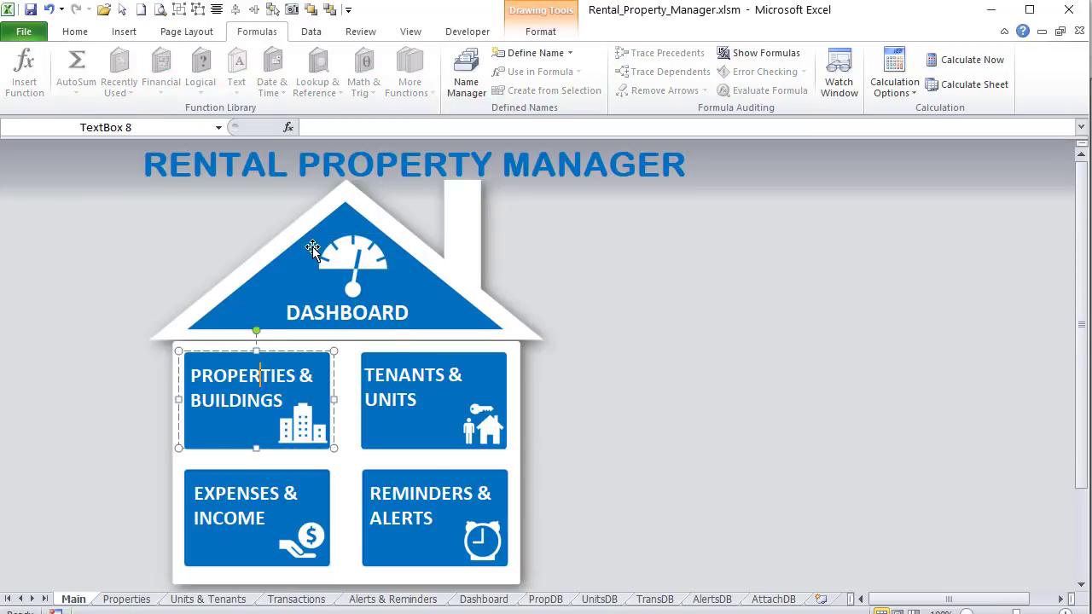
pyautogui.click(282, 271)
pyautogui.click(344, 264)
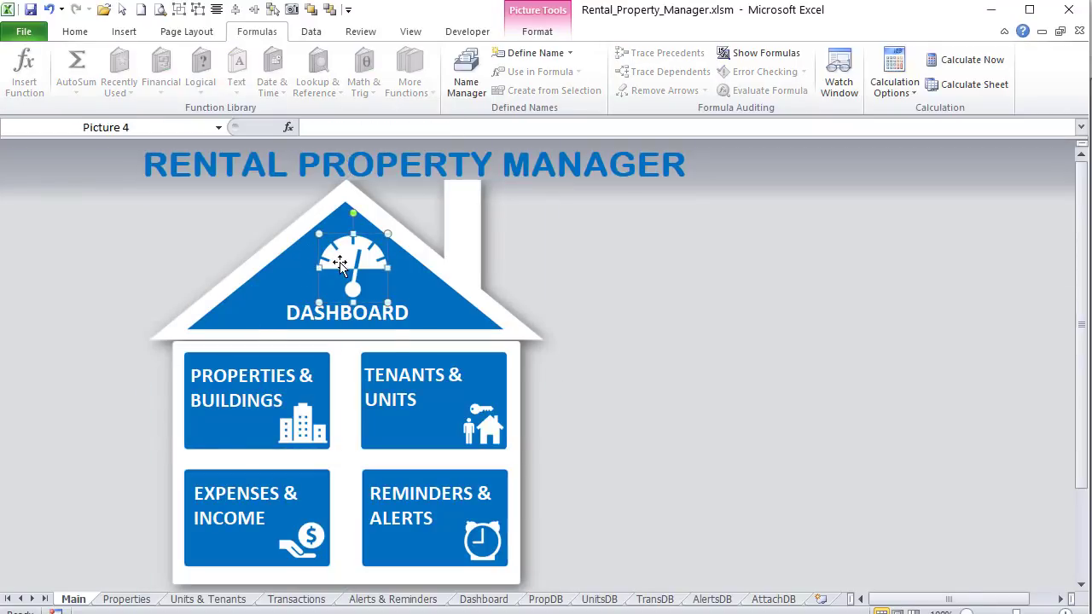
pyautogui.click(537, 31)
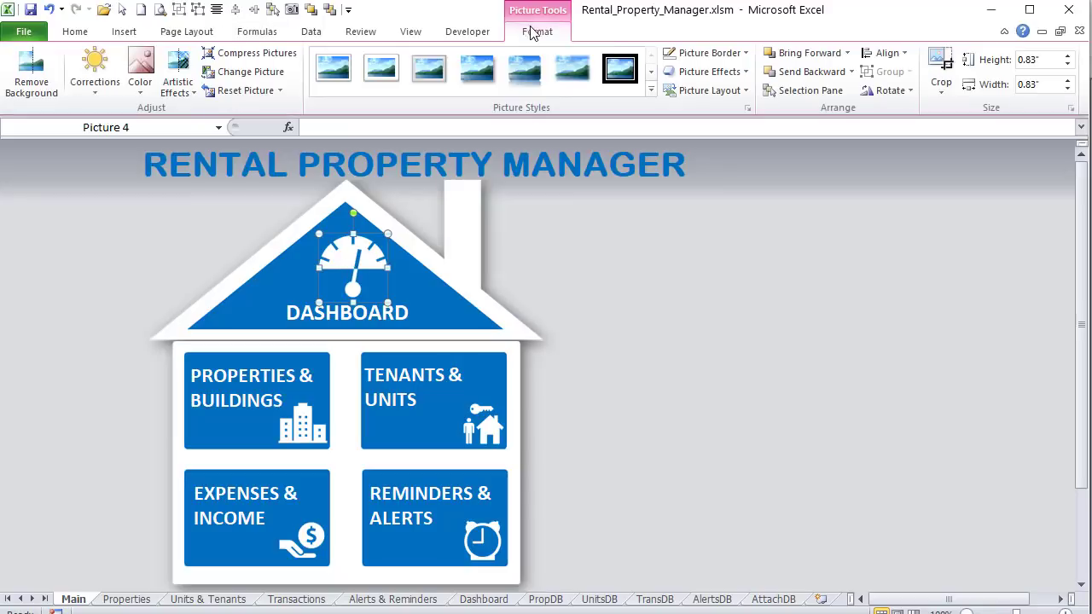
pyautogui.click(847, 54)
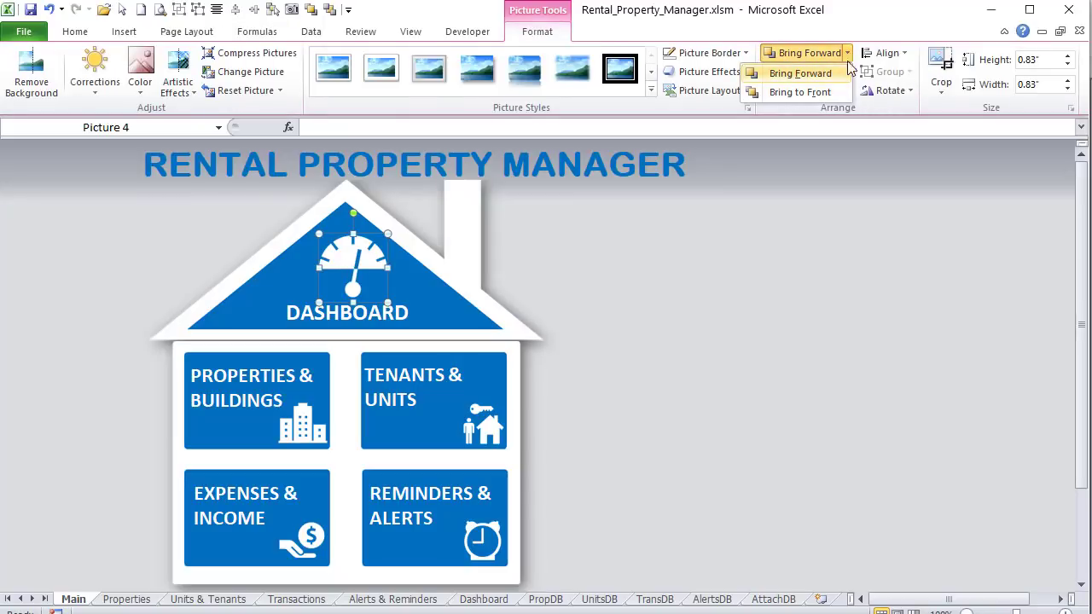
pyautogui.click(847, 54)
pyautogui.click(848, 53)
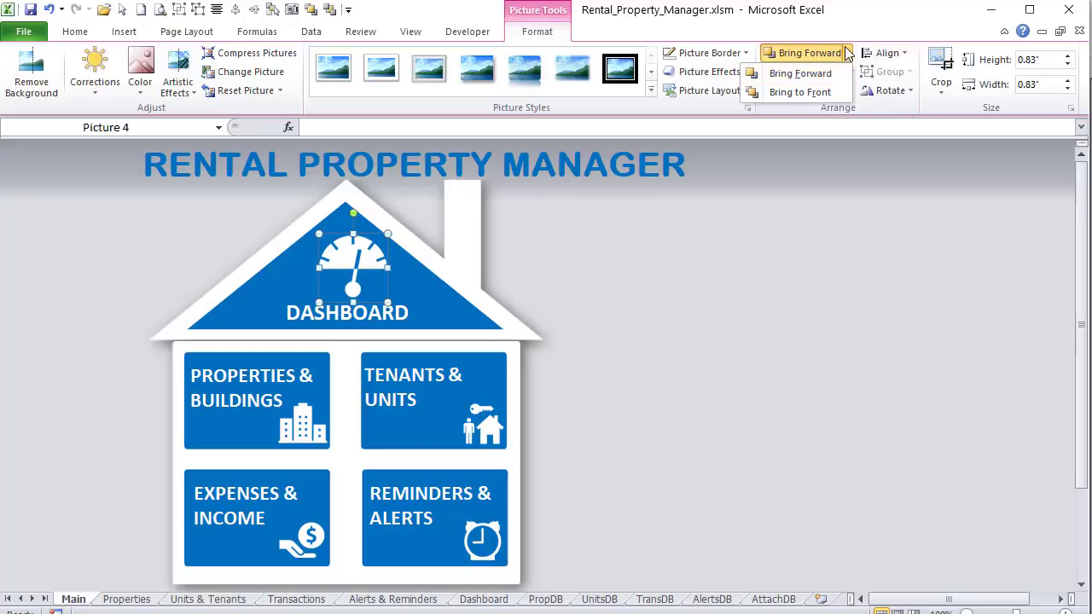
pyautogui.click(848, 54)
pyautogui.click(851, 71)
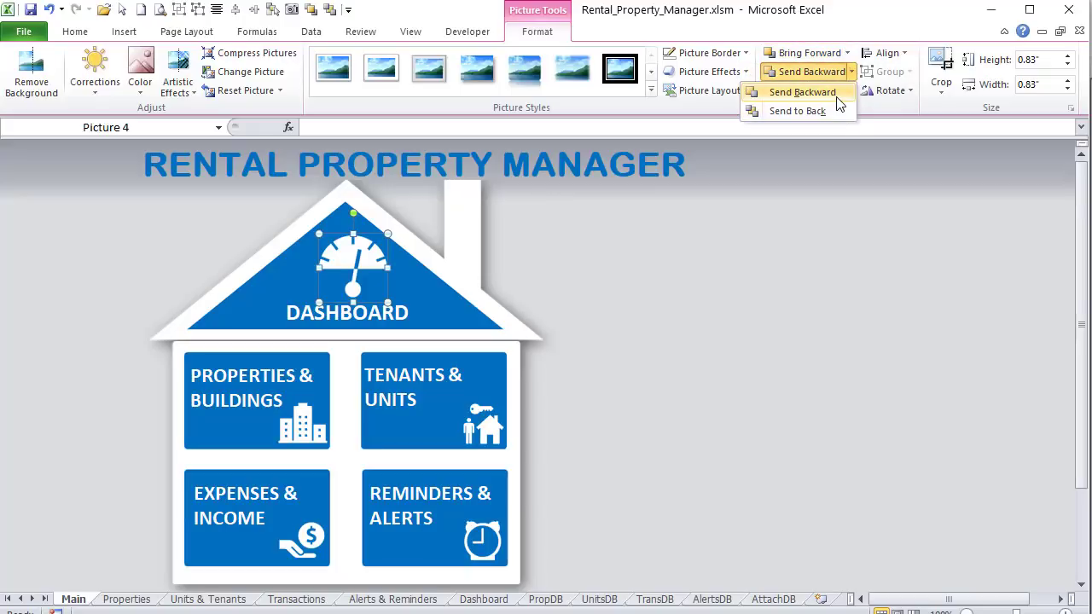
pyautogui.click(801, 92)
# Step: Send the white house picture to the back, behind all the menu shapes
pyautogui.click(634, 275)
pyautogui.click(406, 287)
pyautogui.click(406, 288)
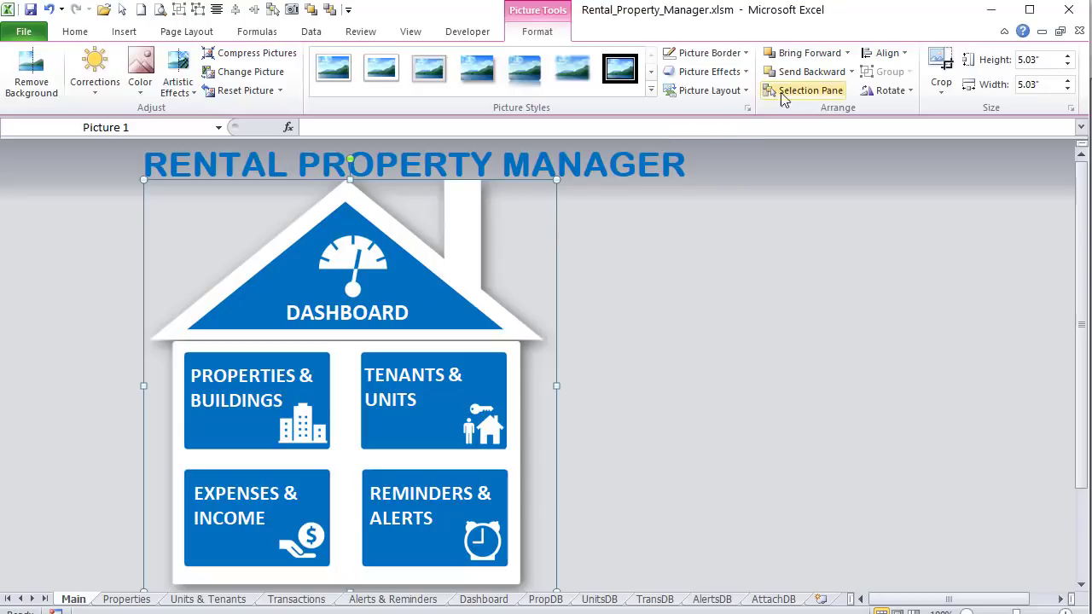
pyautogui.click(851, 72)
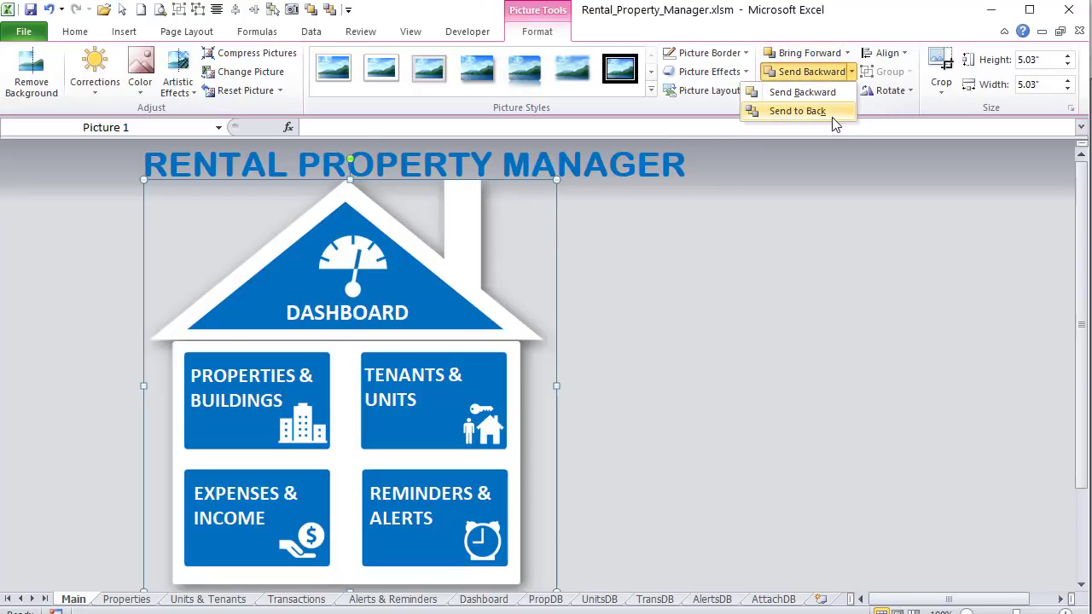
pyautogui.click(829, 115)
pyautogui.click(648, 260)
# Step: Examine the stacking order options for the blue roof triangle behind the DASHBOARD label
pyautogui.click(308, 311)
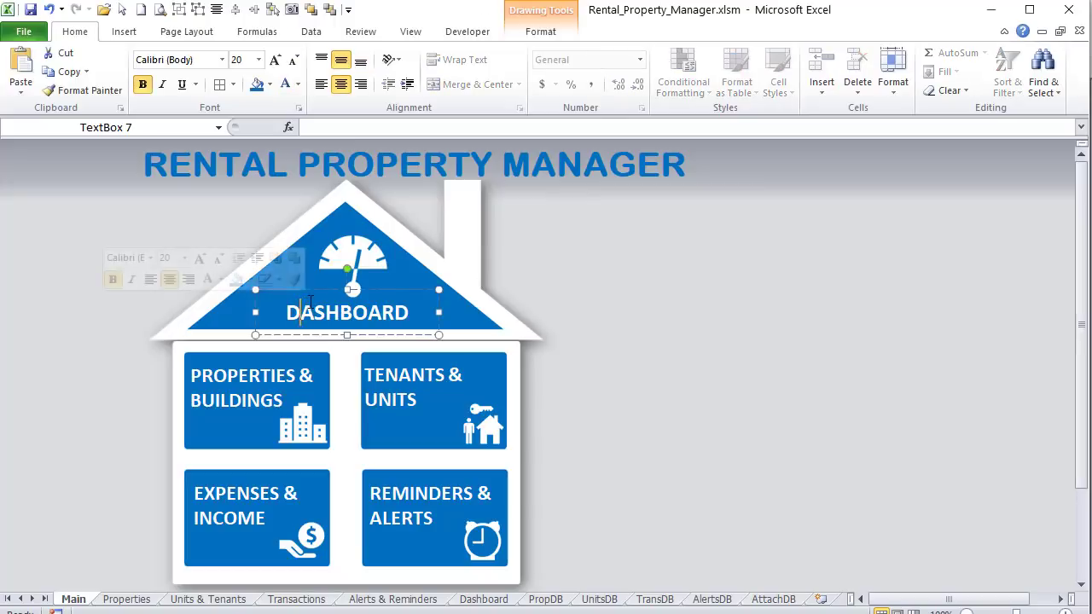
pyautogui.click(322, 237)
pyautogui.click(285, 257)
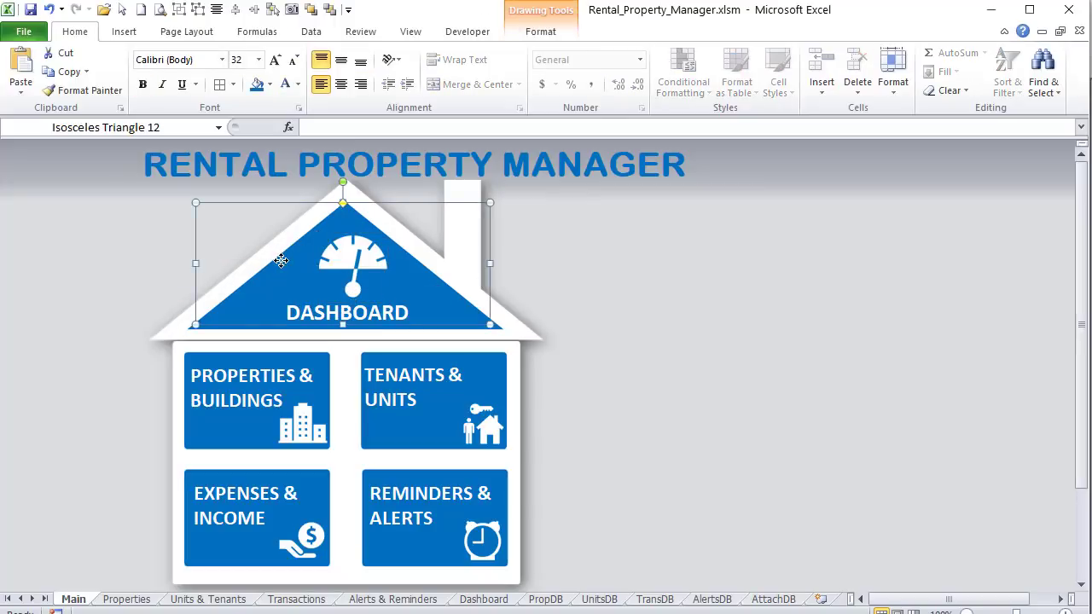
pyautogui.click(534, 33)
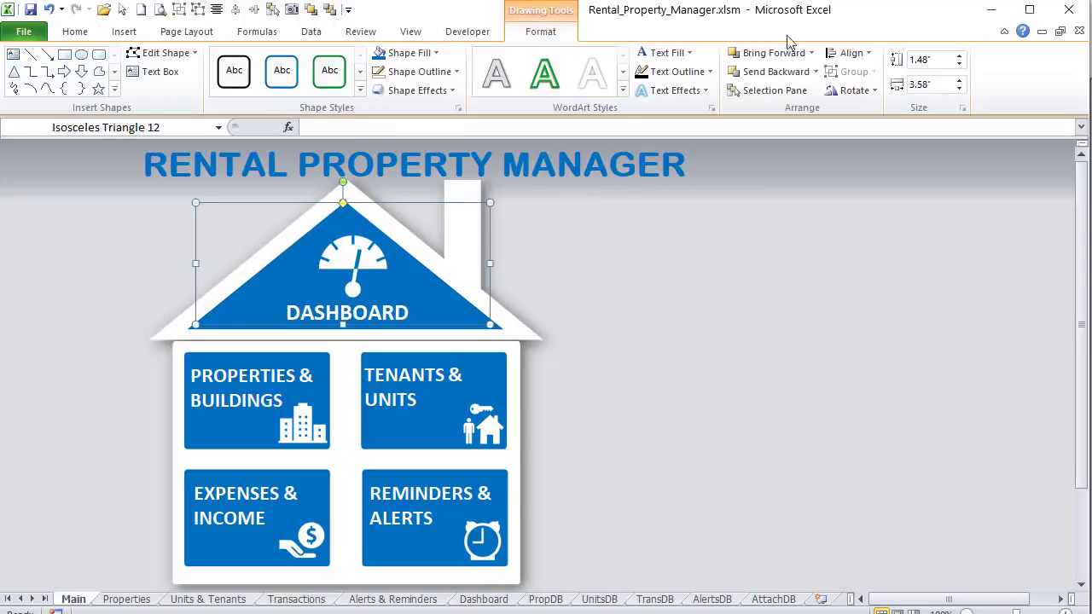
pyautogui.click(811, 53)
pyautogui.click(802, 94)
pyautogui.click(203, 361)
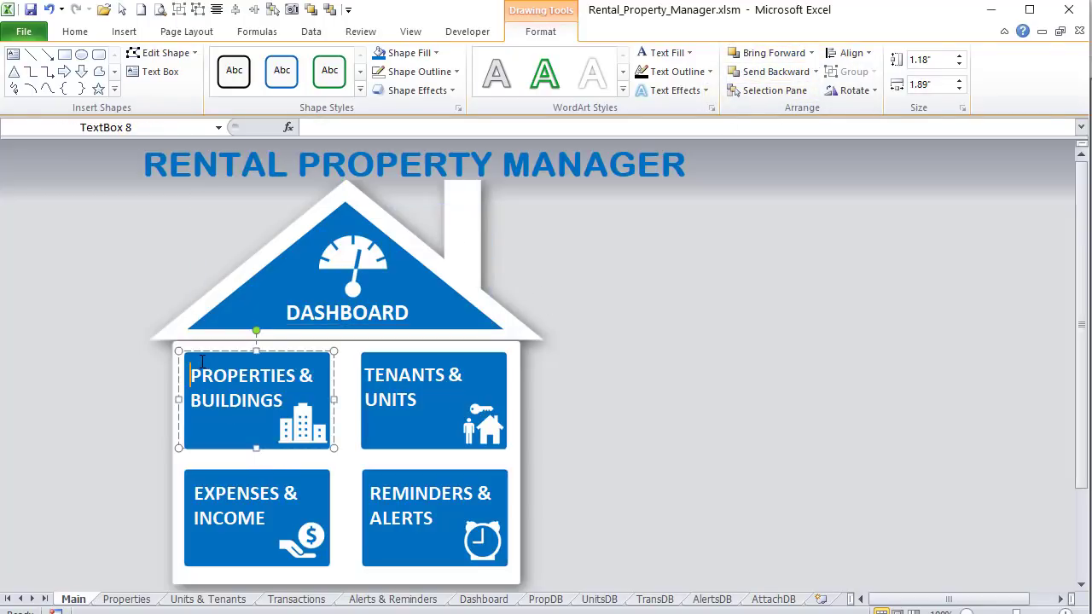
pyautogui.click(360, 341)
pyautogui.click(364, 376)
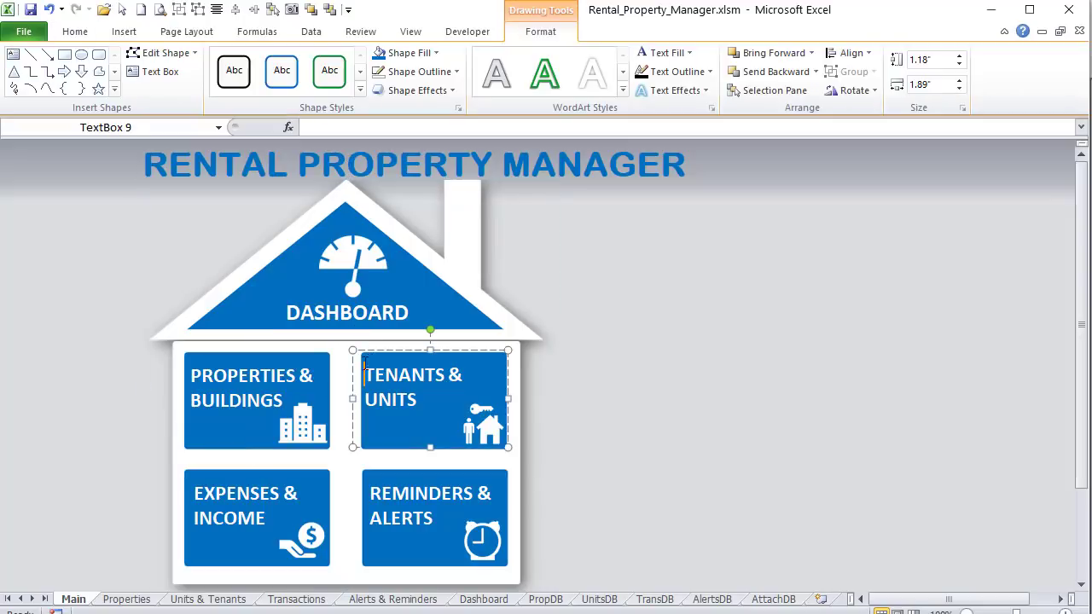
pyautogui.click(591, 370)
pyautogui.click(24, 238)
# Step: Check in the Excel options for customizing the ribbon that Developer is enabled among the main tabs
pyautogui.click(468, 31)
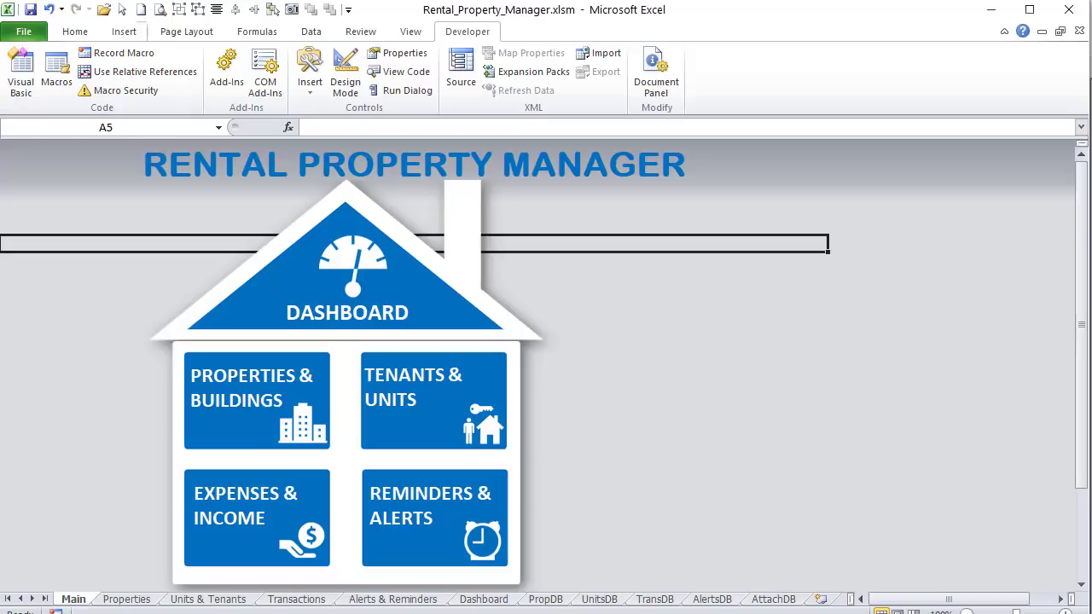
pyautogui.click(24, 34)
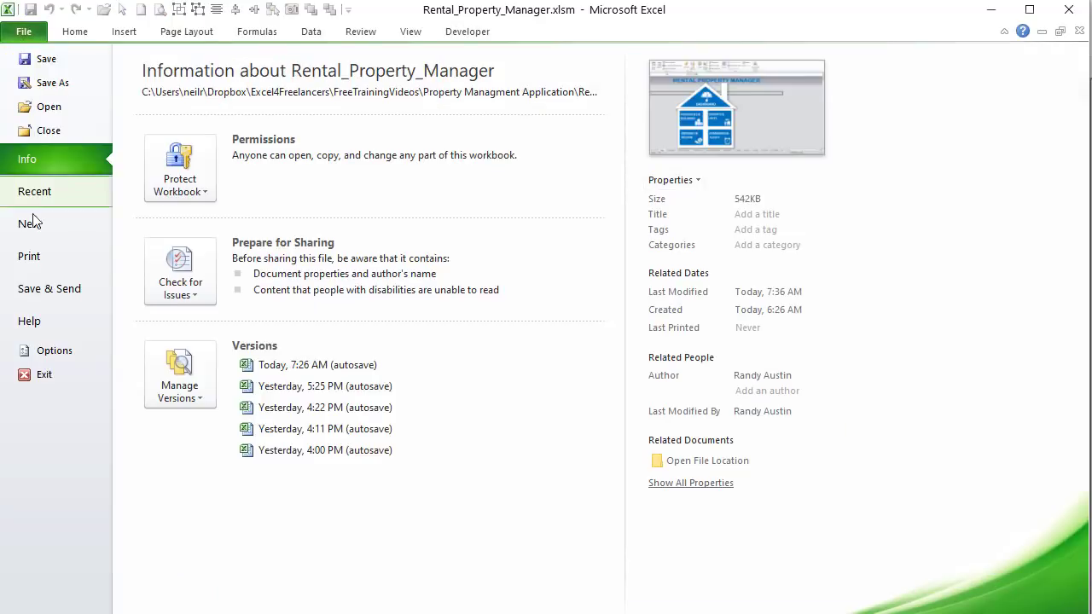
pyautogui.click(40, 348)
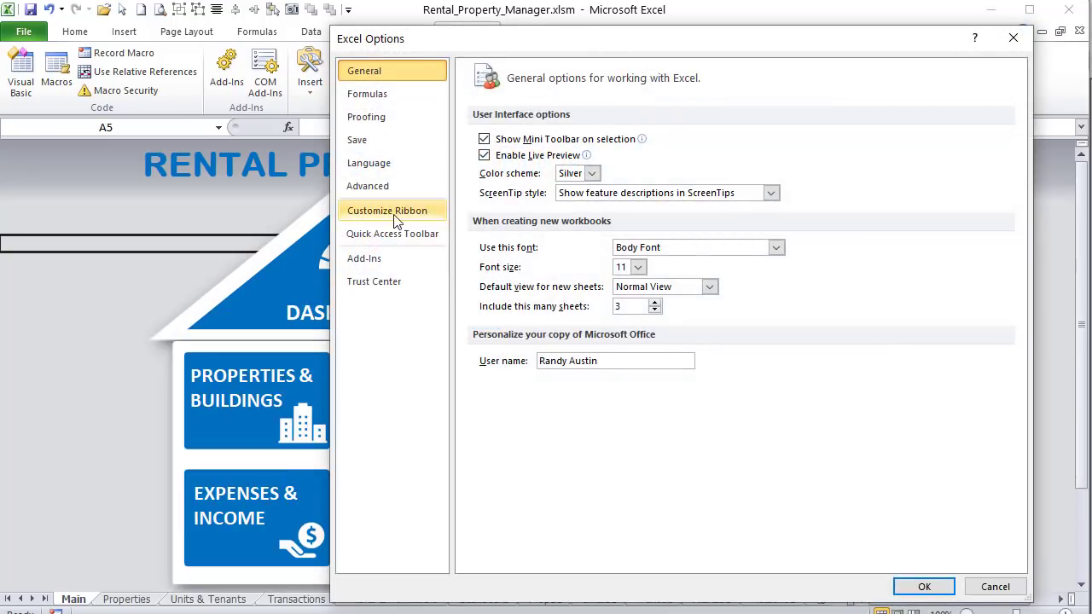
pyautogui.click(395, 220)
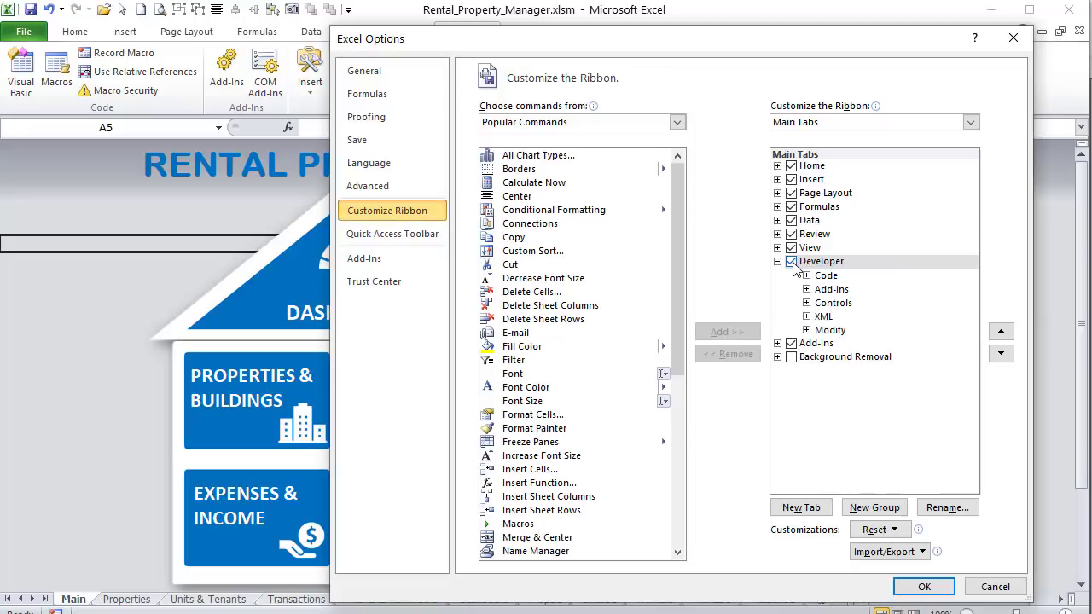
pyautogui.click(923, 587)
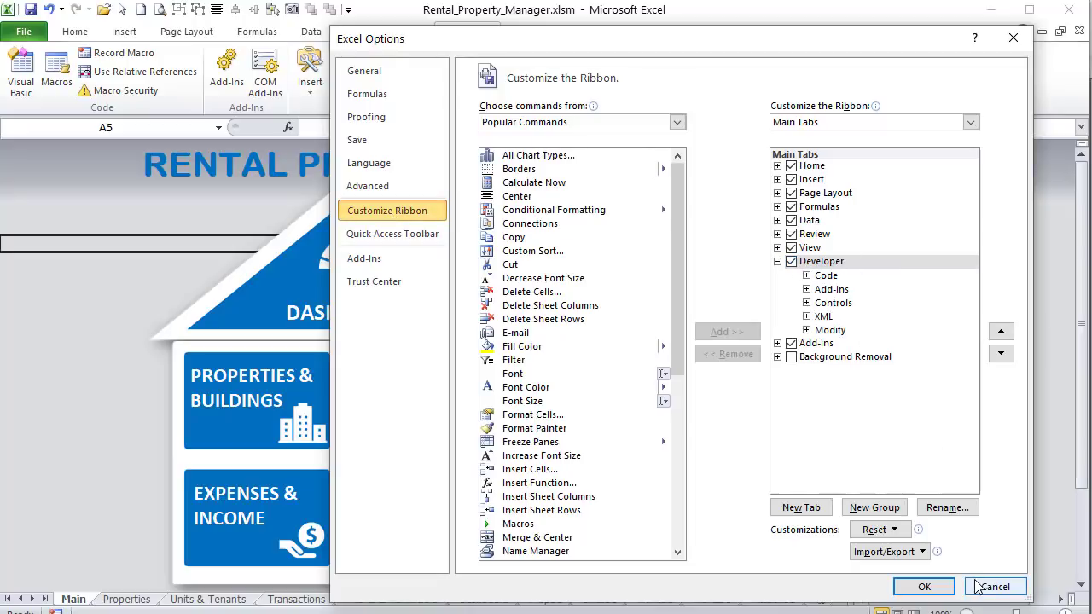
# Step: Open the Visual Basic editor and insert a new standard module into the Rental_Property_Manager project
pyautogui.click(24, 65)
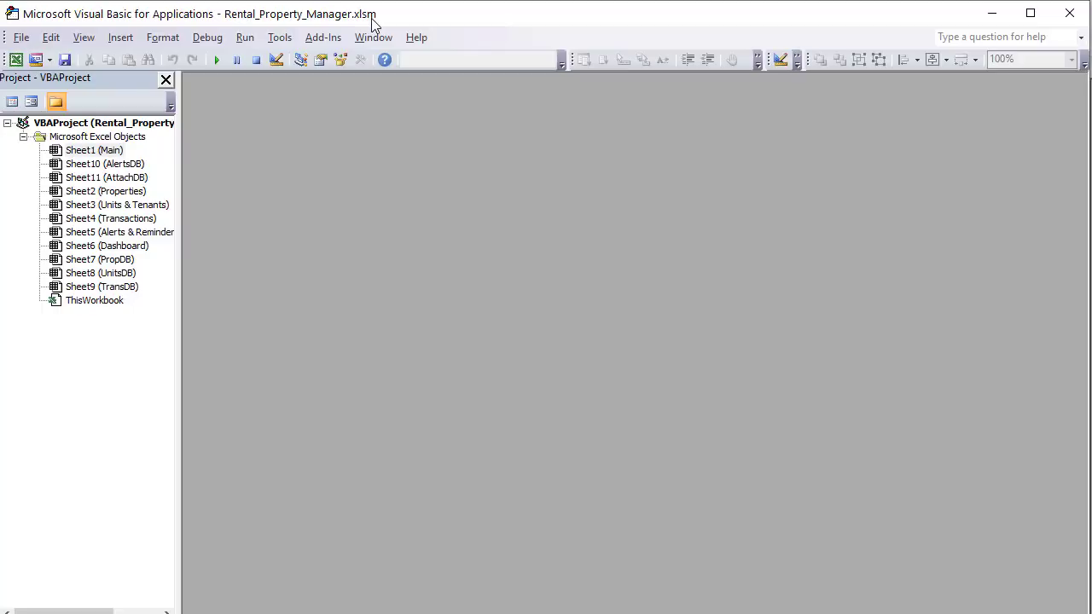
pyautogui.rightClick(73, 211)
pyautogui.moveTo(111, 280)
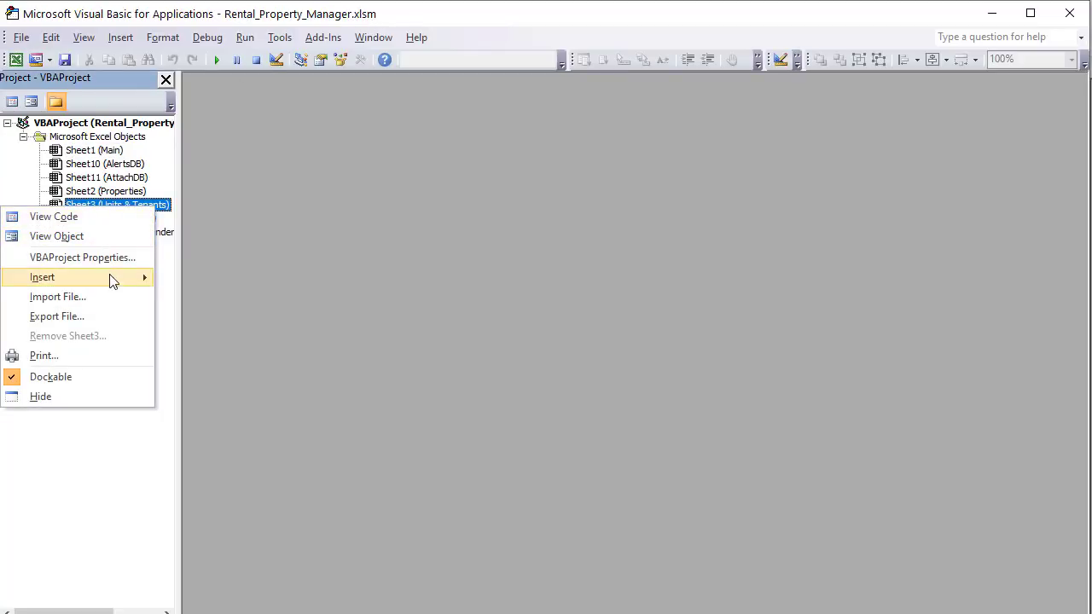
pyautogui.click(198, 299)
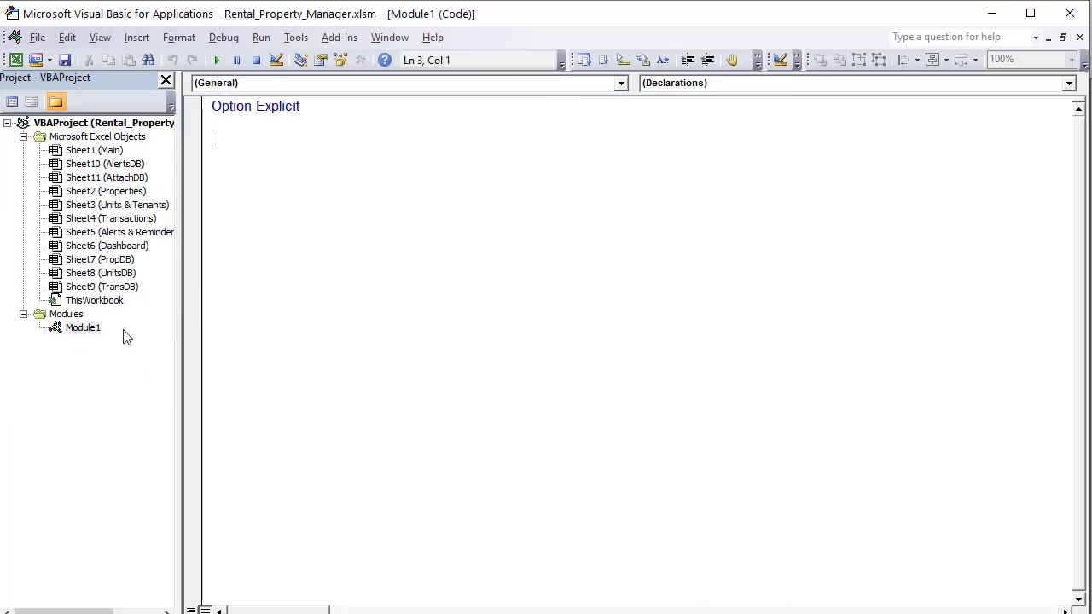
# Step: Rename the new module to Main_Macros and close its properties
pyautogui.click(92, 328)
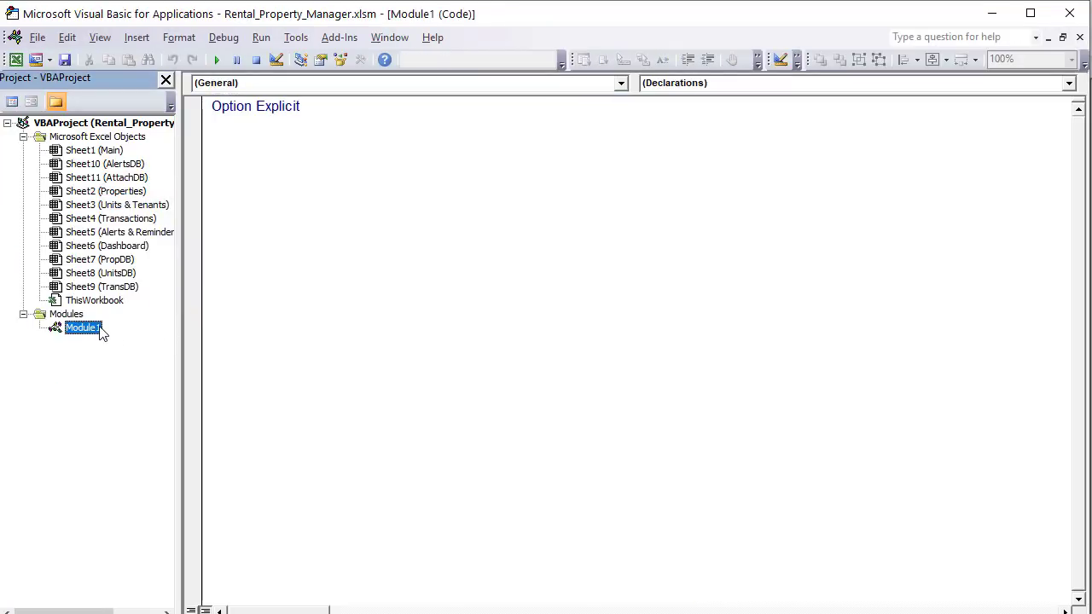
pyautogui.click(321, 61)
pyautogui.moveTo(937, 139); pyautogui.dragTo(829, 136)
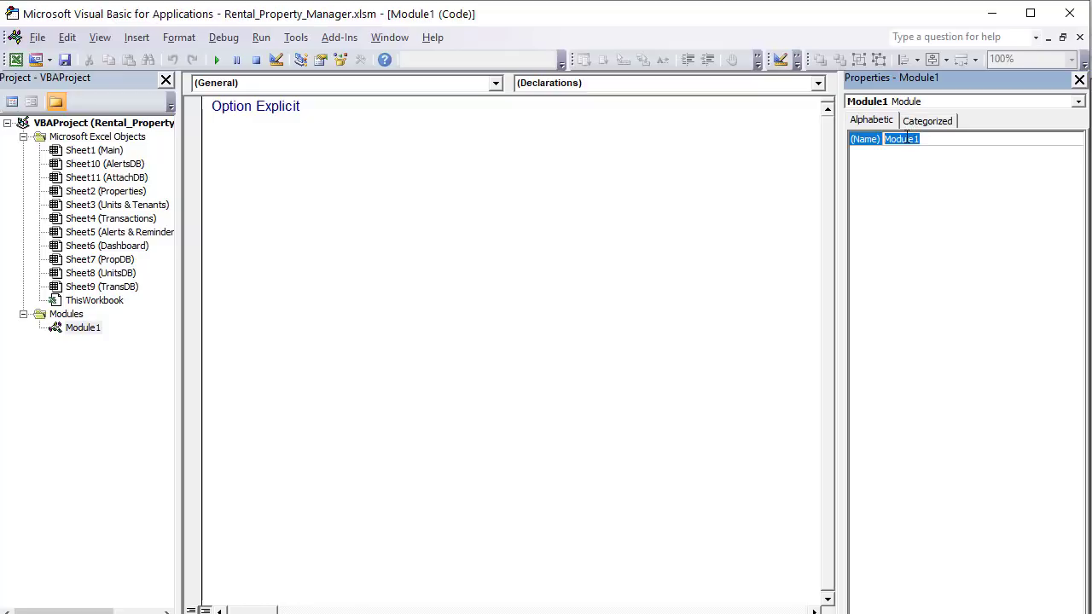
pyautogui.write('Main_Macros')
pyautogui.click(315, 306)
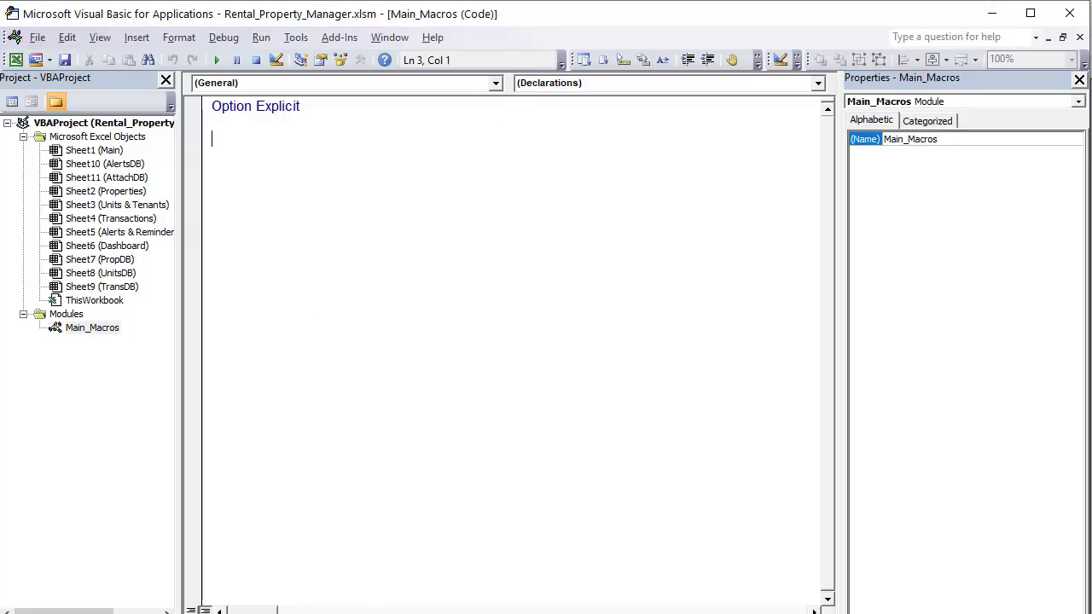
pyautogui.click(278, 141)
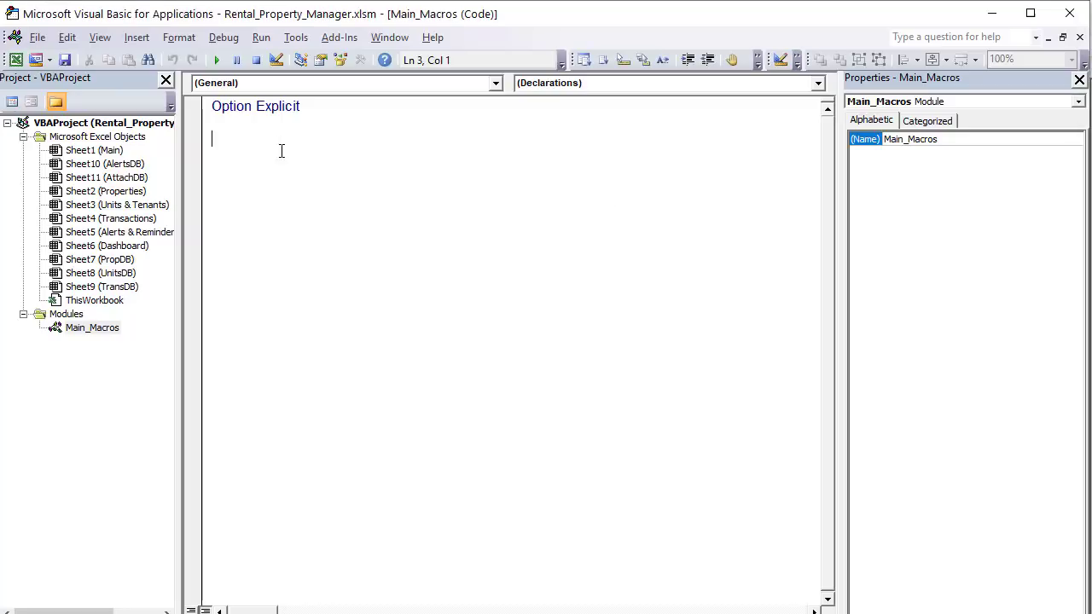
pyautogui.click(1078, 80)
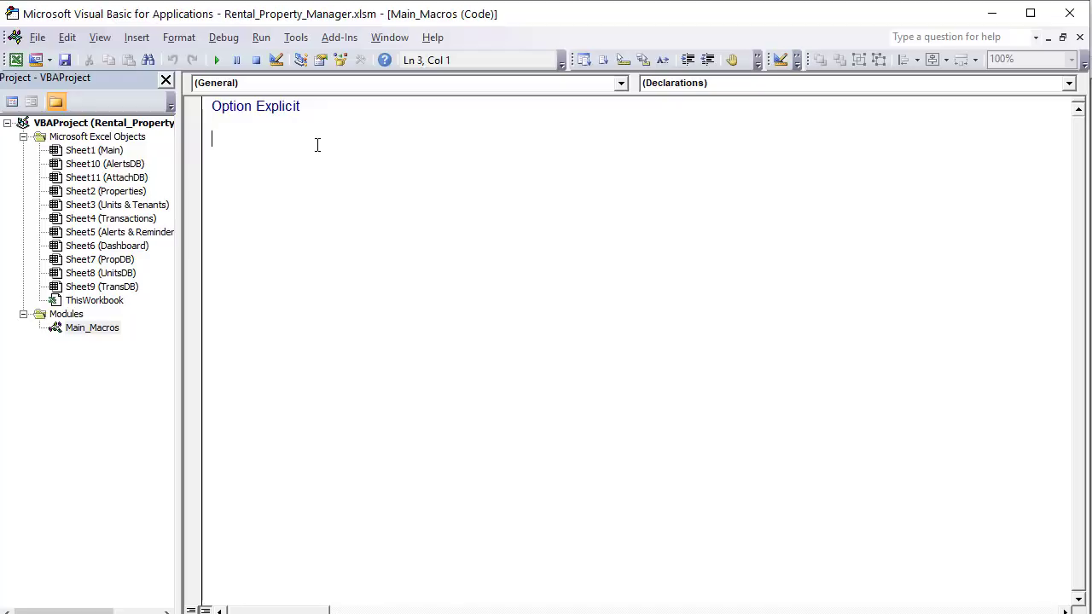
# Step: Write a Menu_Home macro in Main_Macros that runs Sheet1.Activate
pyautogui.write('Sub Menu_Home')
pyautogui.press('Return')
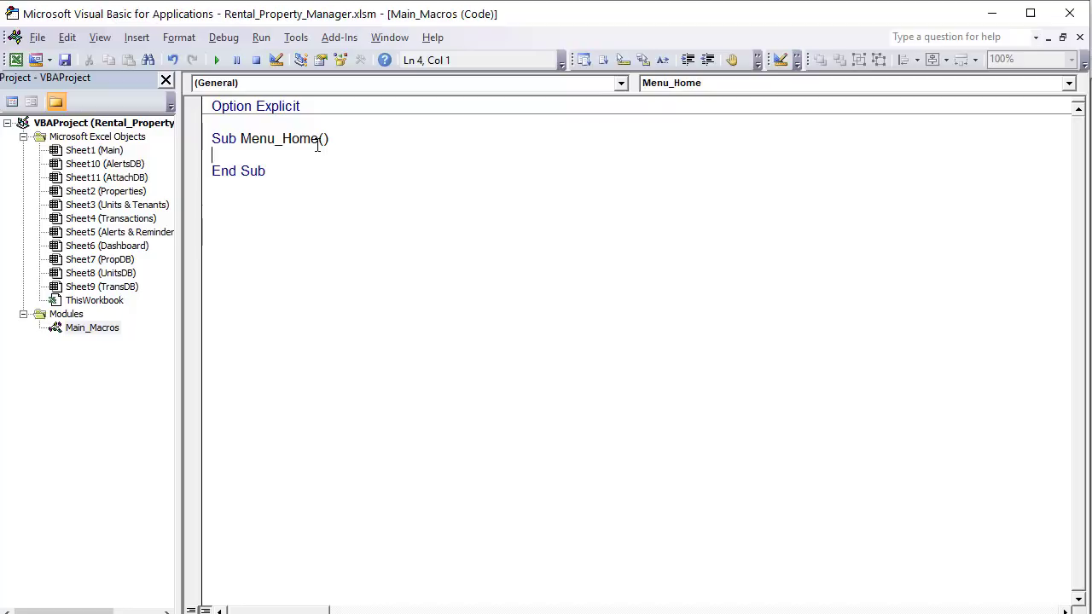
pyautogui.write('Sheet1.act')
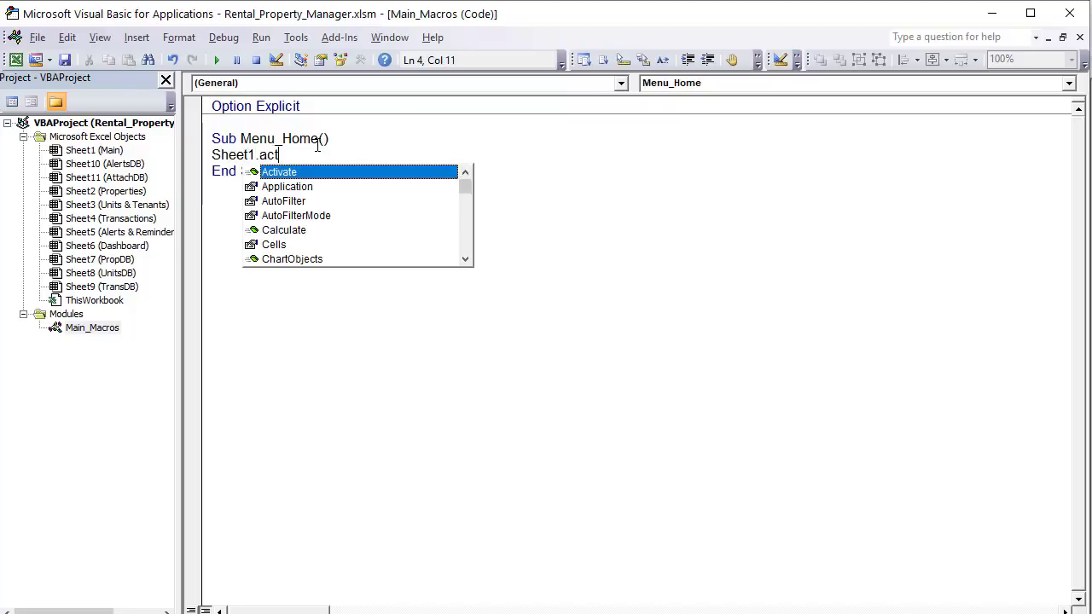
pyautogui.press('Tab')
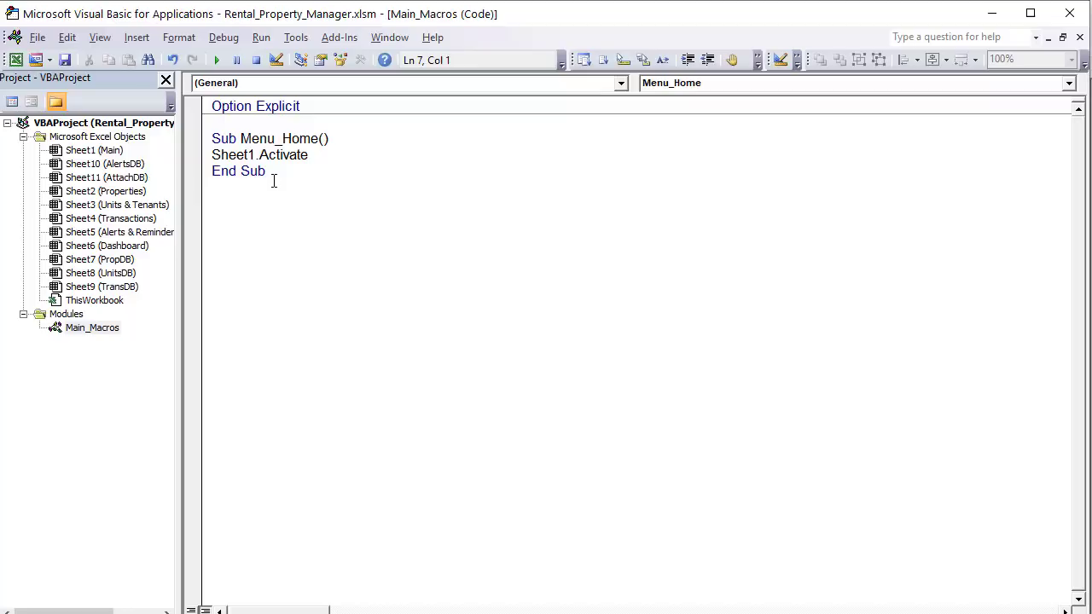
# Step: Start a Menu_Properties macro below Menu_Home and look up the Properties worksheet's code name in its properties
pyautogui.write('ub Menu_Properties')
pyautogui.press('Return')
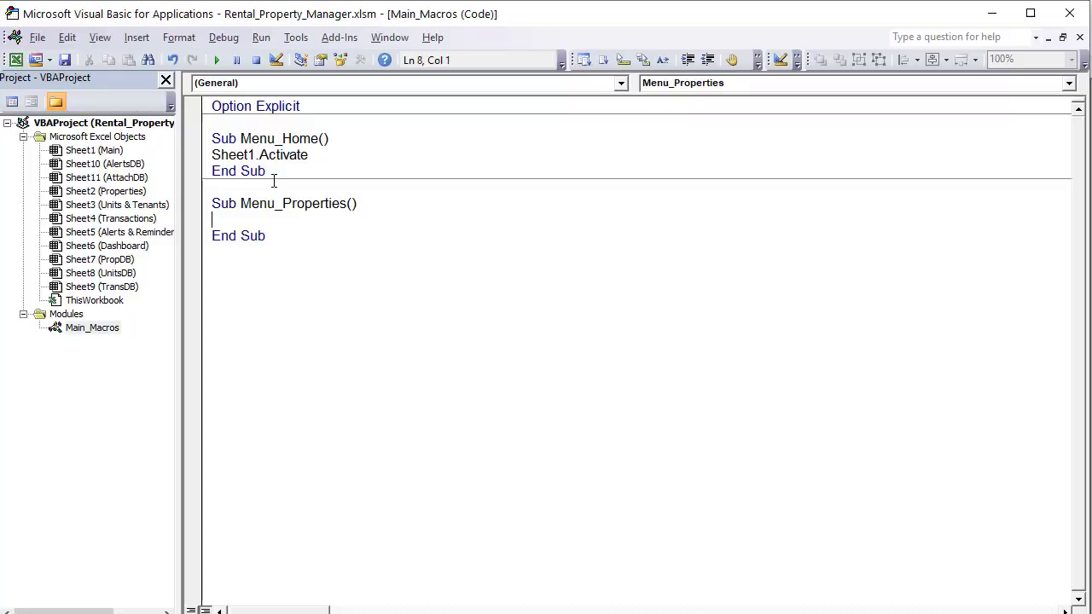
pyautogui.click(98, 192)
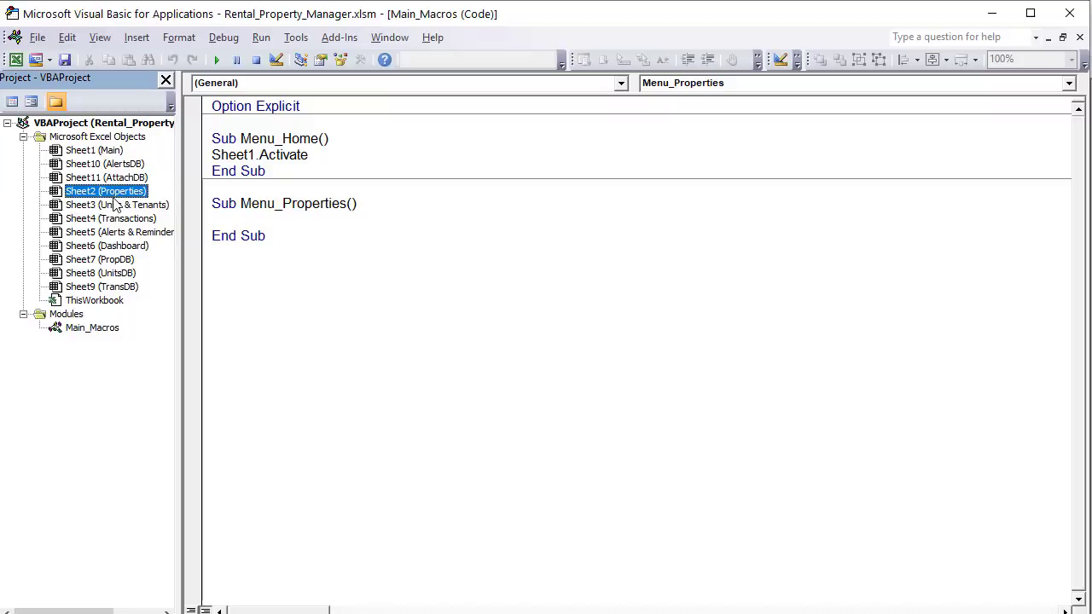
pyautogui.click(327, 61)
pyautogui.moveTo(1032, 143); pyautogui.dragTo(947, 139)
pyautogui.rightClick(946, 139)
pyautogui.click(1018, 139)
pyautogui.click(1017, 139)
pyautogui.doubleClick(1016, 139)
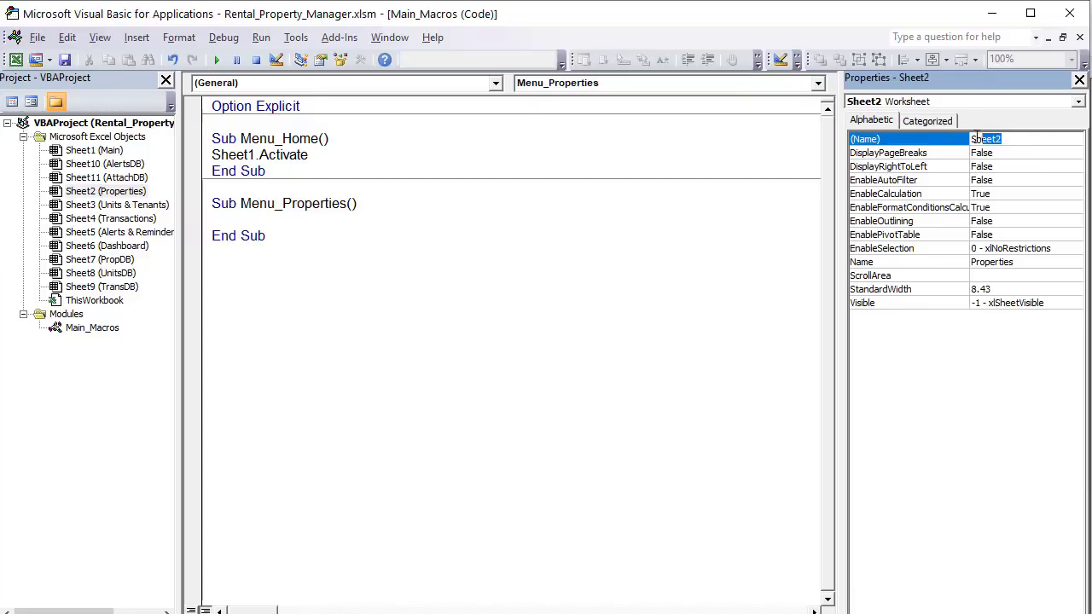
pyautogui.click(1079, 79)
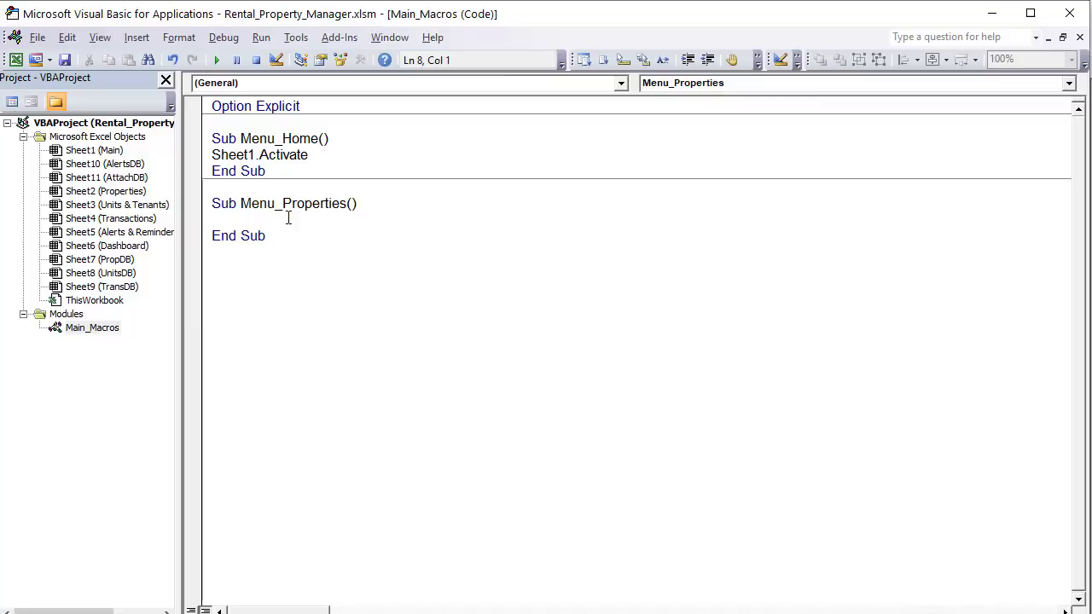
# Step: Make the Menu_Properties macro run Sheet2.Activate
pyautogui.write('Sheet2.Adct')
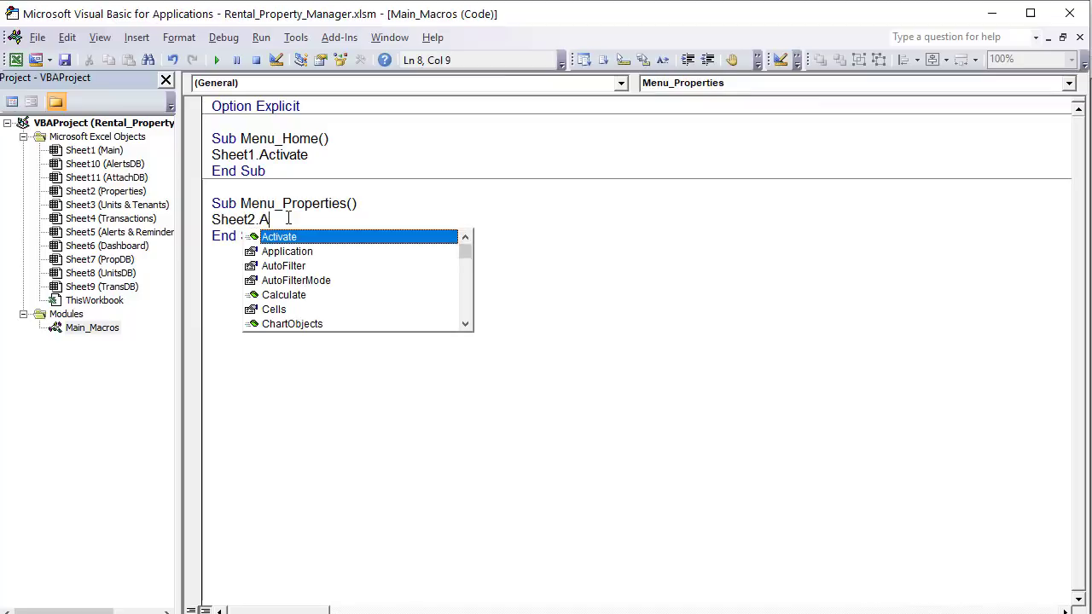
pyautogui.press('BackSpace')
pyautogui.write('t')
pyautogui.press('Tab')
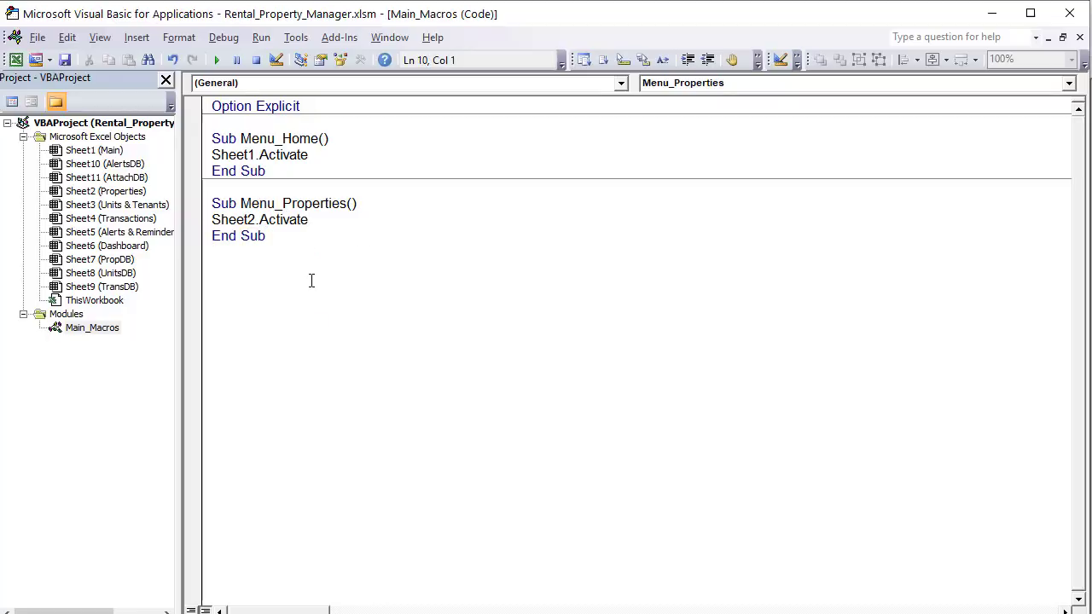
# Step: Write a Menu_Units macro below Menu_Properties that runs Sheet3.Activate
pyautogui.write('Menu_Unites')
pyautogui.press('Return')
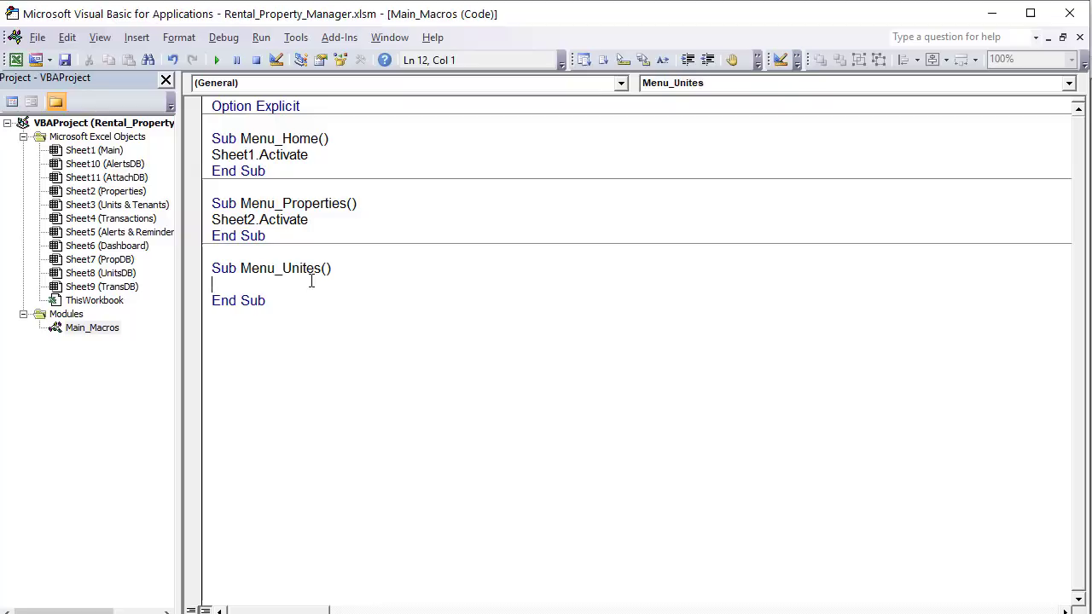
pyautogui.click(316, 268)
pyautogui.press('BackSpace')
pyautogui.press('Down')
pyautogui.write('She')
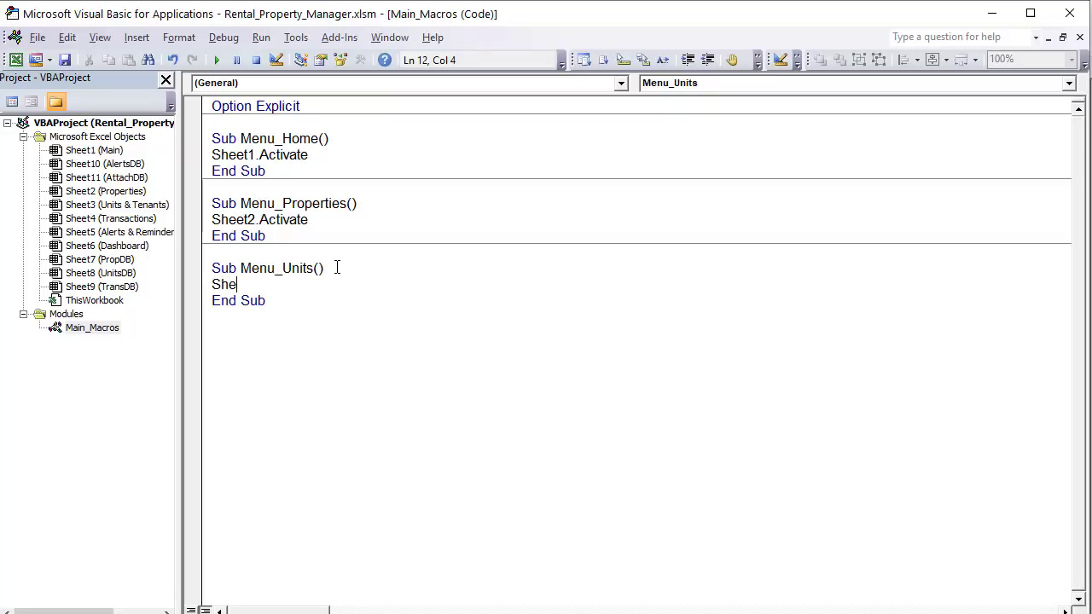
pyautogui.write('et3.Activate')
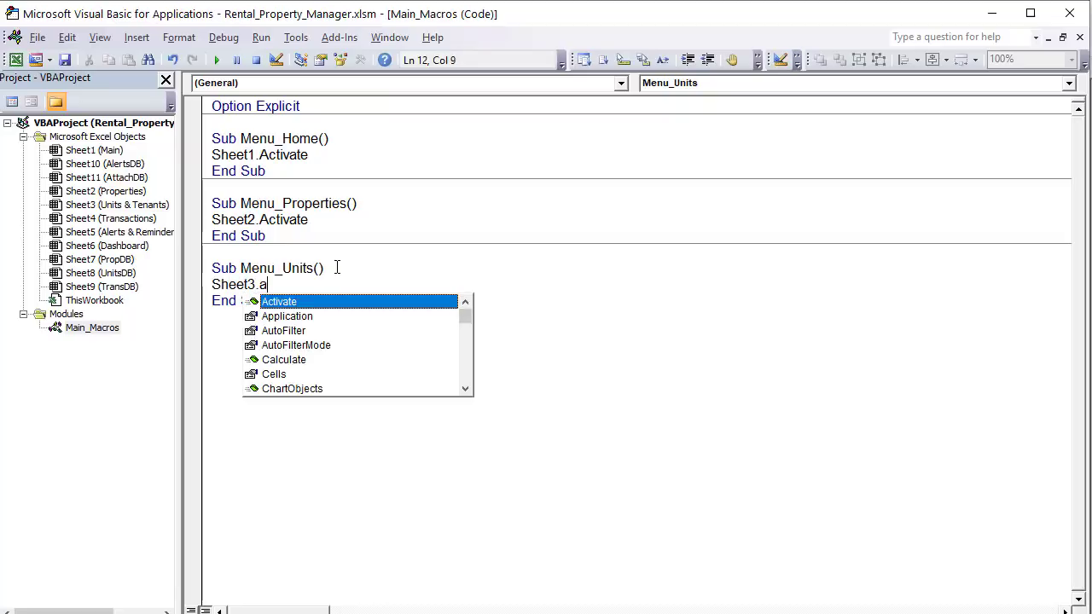
pyautogui.press('Tab')
# Step: Write a Menu_Trans macro below Menu_Units that runs Sheet4.Activate
pyautogui.click(283, 349)
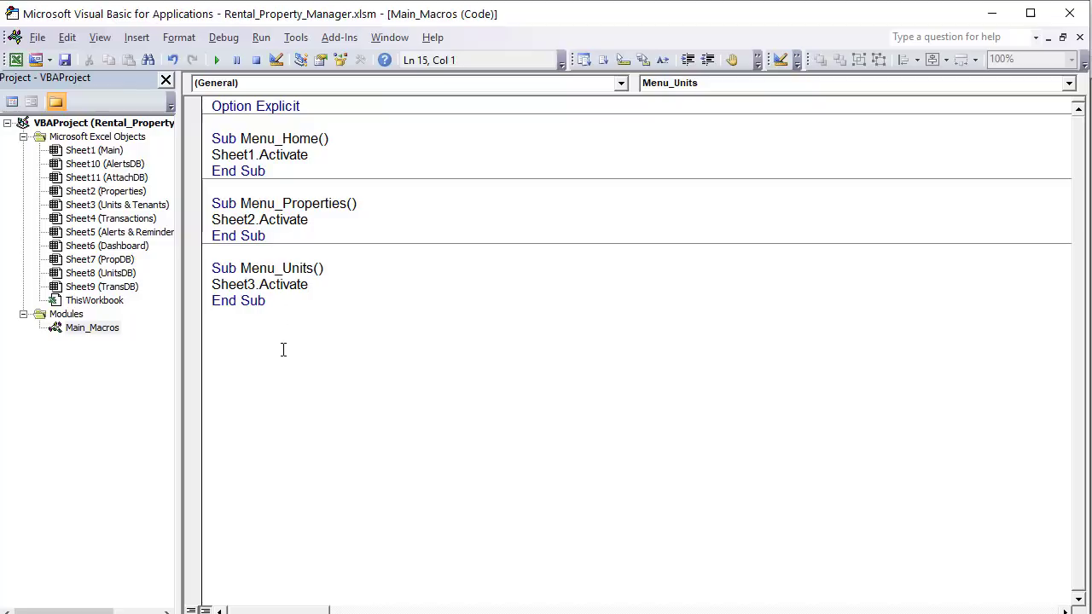
pyautogui.write('Sub Menu_Trans')
pyautogui.press('Return')
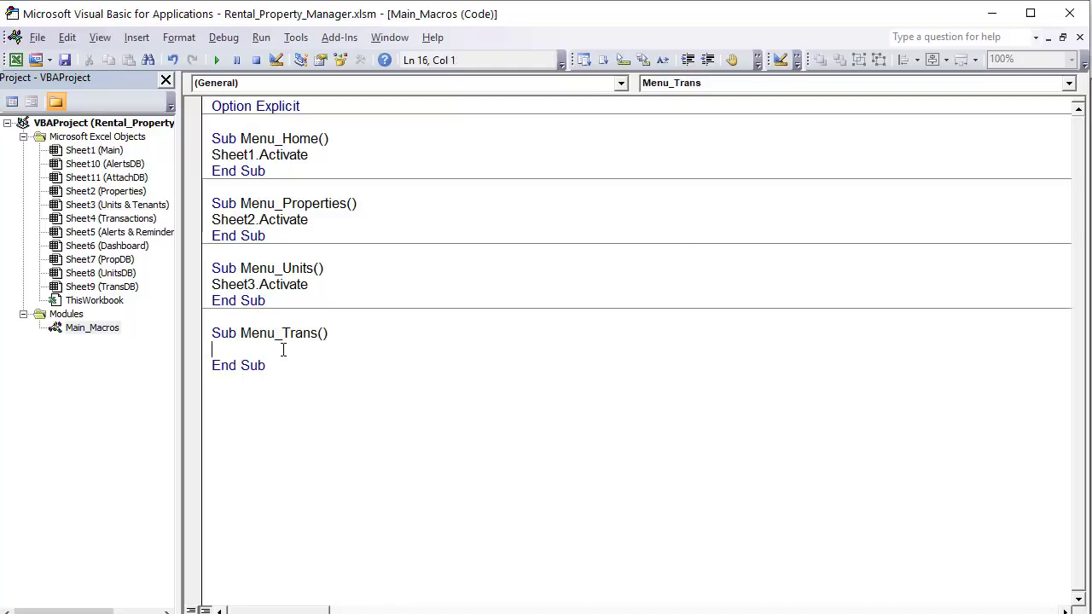
pyautogui.write('Sheet4.ac')
pyautogui.press('Tab')
# Step: Write a Menu_Alerts macro below Menu_Trans that runs Sheet5.Activate
pyautogui.click(285, 405)
pyautogui.write('Sub en')
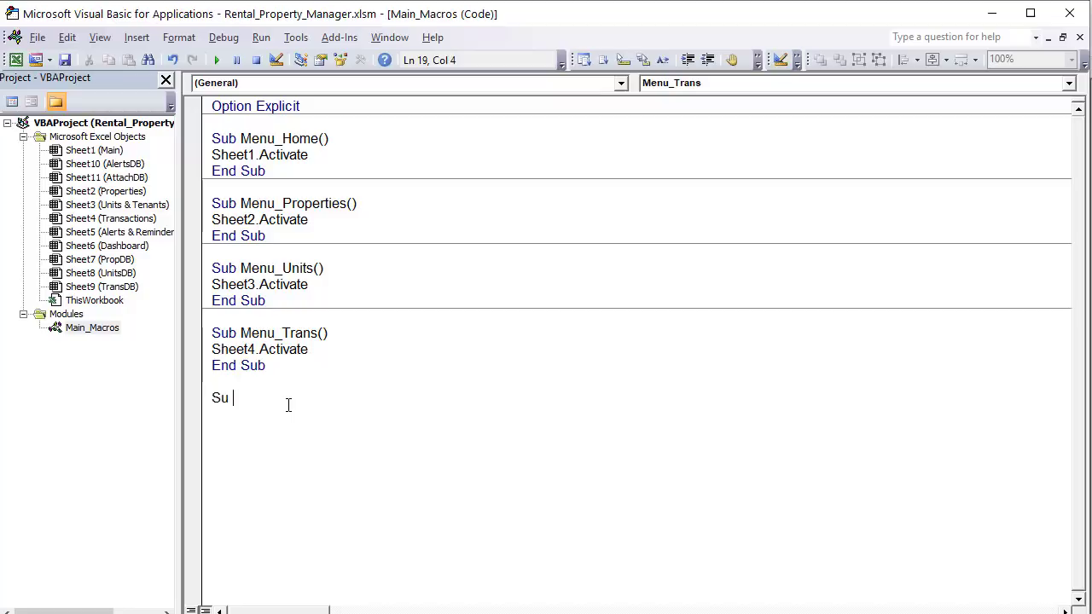
pyautogui.press('BackSpace')
pyautogui.press('BackSpace')
pyautogui.write('menu')
pyautogui.press('BackSpace')
pyautogui.press('BackSpace')
pyautogui.press('BackSpace')
pyautogui.press('BackSpace')
pyautogui.write('Menu_Alerts')
pyautogui.press('Return')
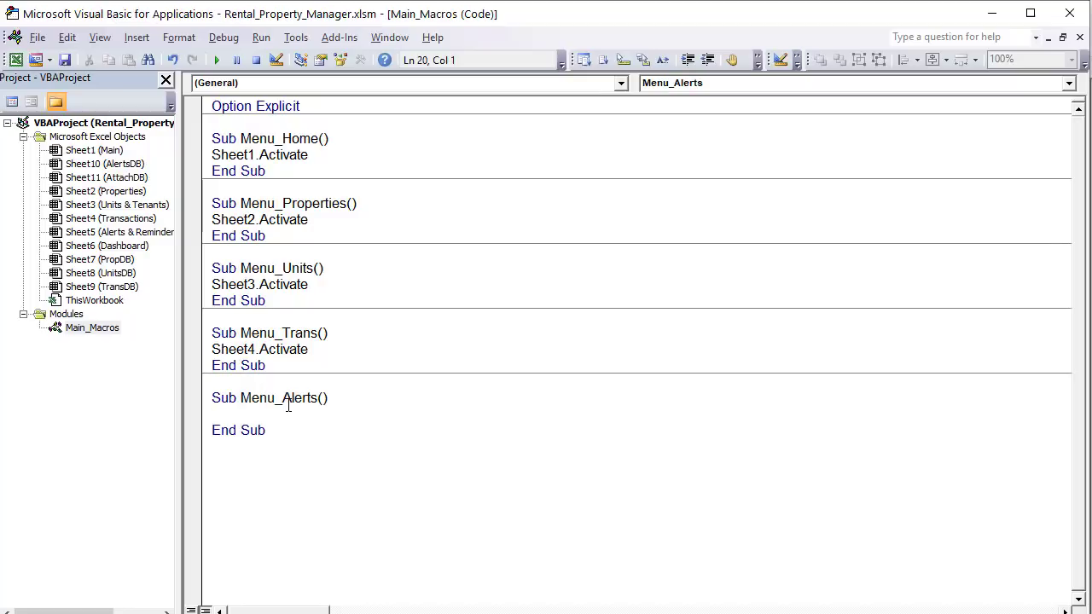
pyautogui.write('Sheet5.Activa')
pyautogui.press('Tab')
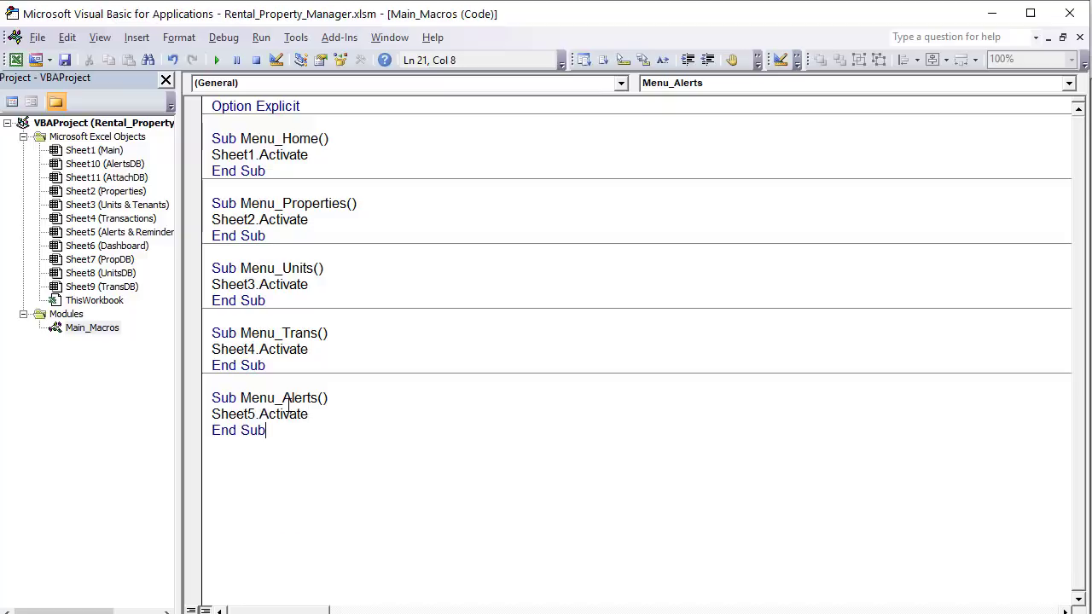
# Step: Write a Menu_Dashboard macro below Menu_Alerts that runs Sheet6.Activate, and save the project
pyautogui.press('Return')
pyautogui.press('Return')
pyautogui.write('Sub menu_')
pyautogui.press('BackSpace')
pyautogui.press('BackSpace')
pyautogui.press('BackSpace')
pyautogui.press('BackSpace')
pyautogui.press('BackSpace')
pyautogui.write('Menu_Dashboard')
pyautogui.press('Return')
pyautogui.write('Sheet6.Activate')
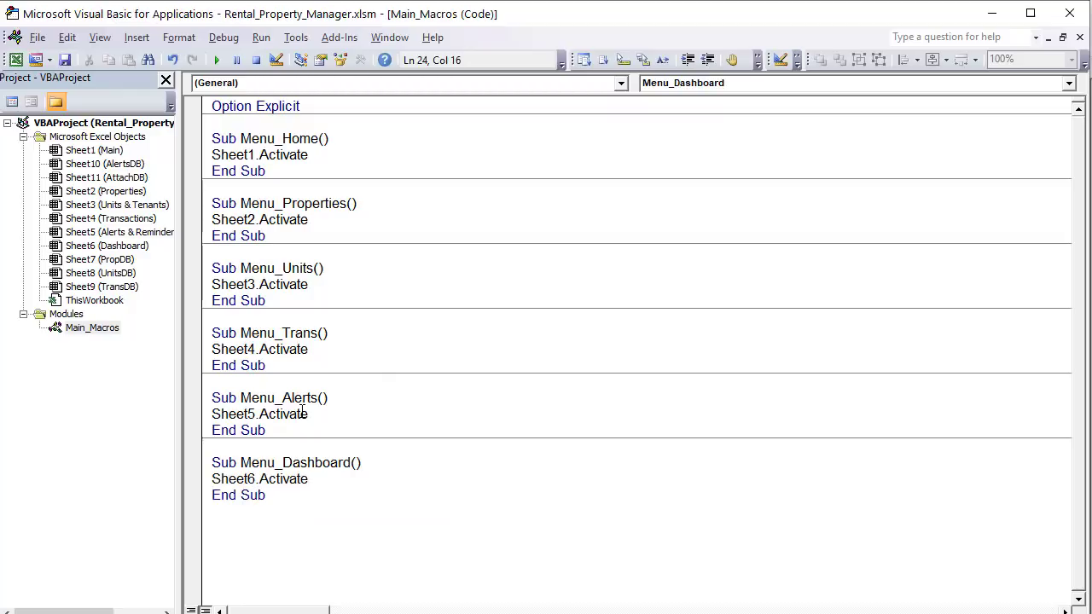
pyautogui.click(64, 60)
# Step: Switch to the Excel workbook and move the building icon on the Properties sheet closer to the title
pyautogui.hotkey('alt', 'Tab')
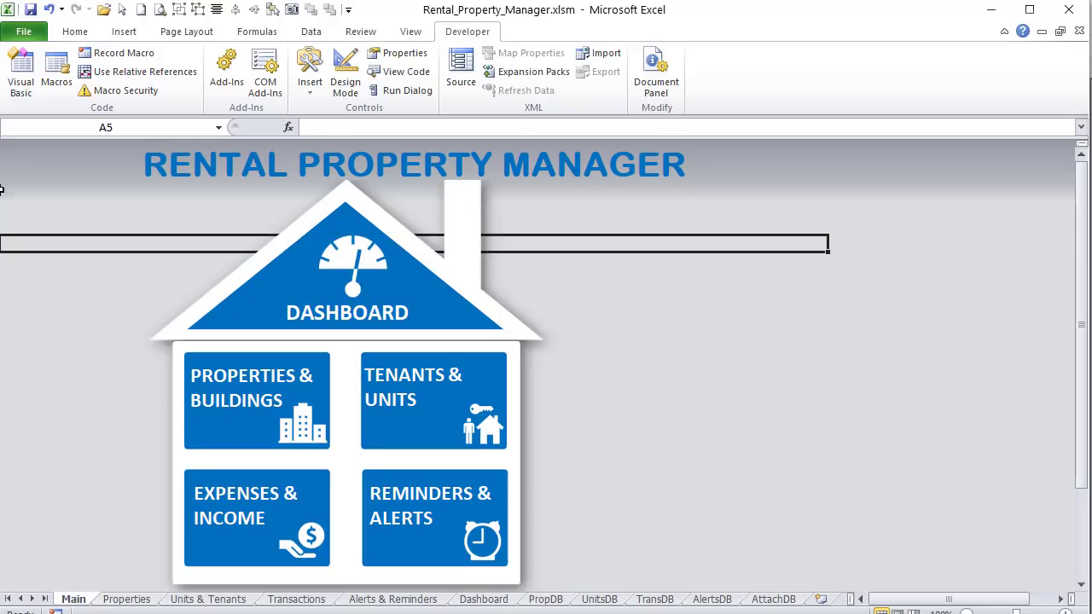
pyautogui.click(127, 597)
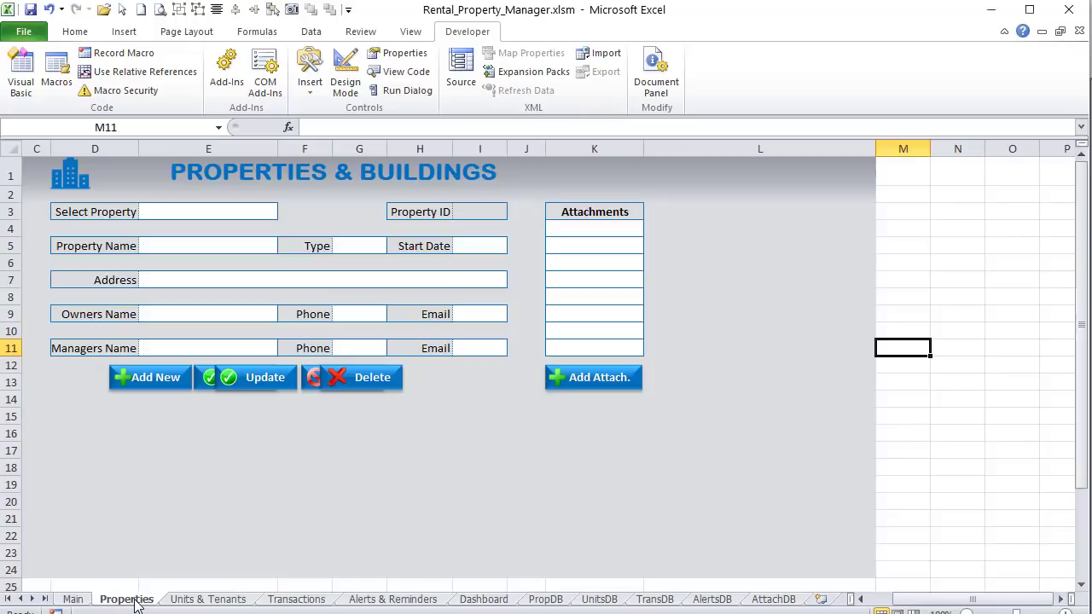
pyautogui.moveTo(68, 175); pyautogui.dragTo(134, 172)
# Step: Insert the house-blue.png picture in the header row of the Properties sheet
pyautogui.click(30, 174)
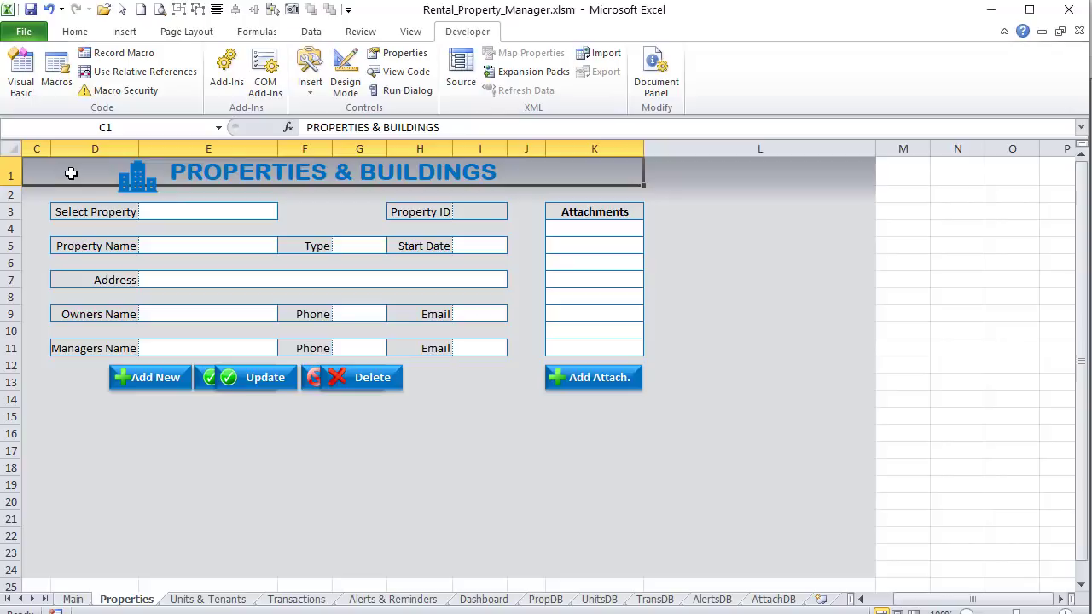
pyautogui.click(124, 31)
pyautogui.click(113, 68)
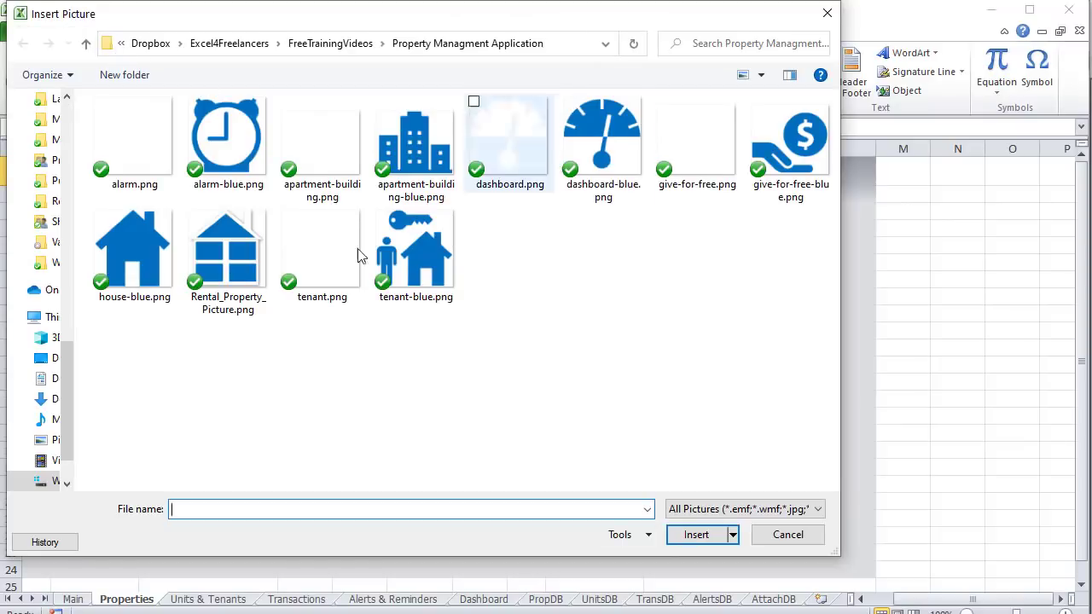
pyautogui.click(153, 234)
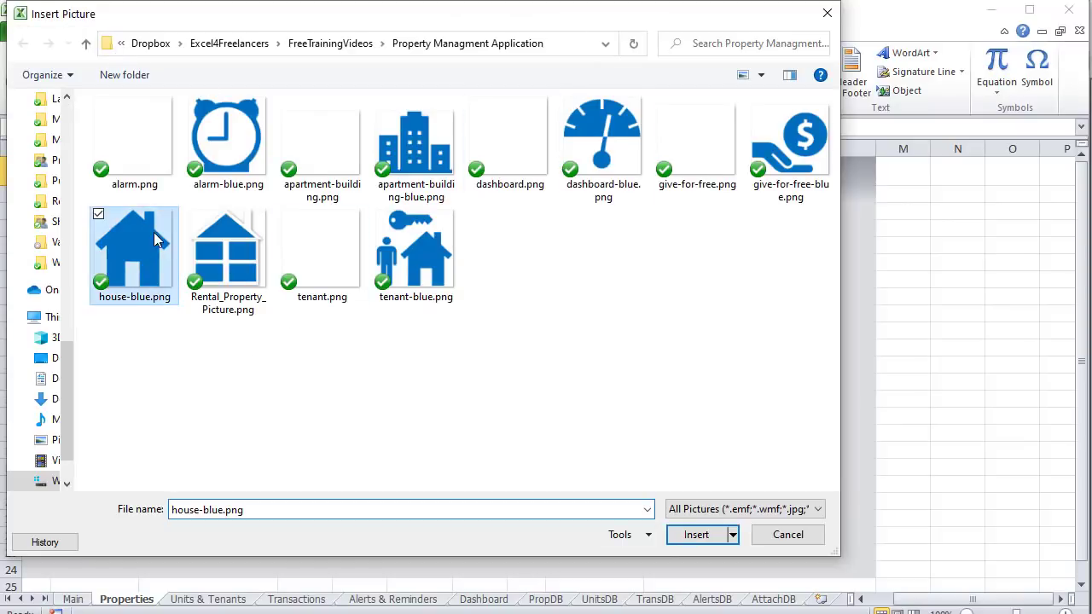
pyautogui.click(696, 534)
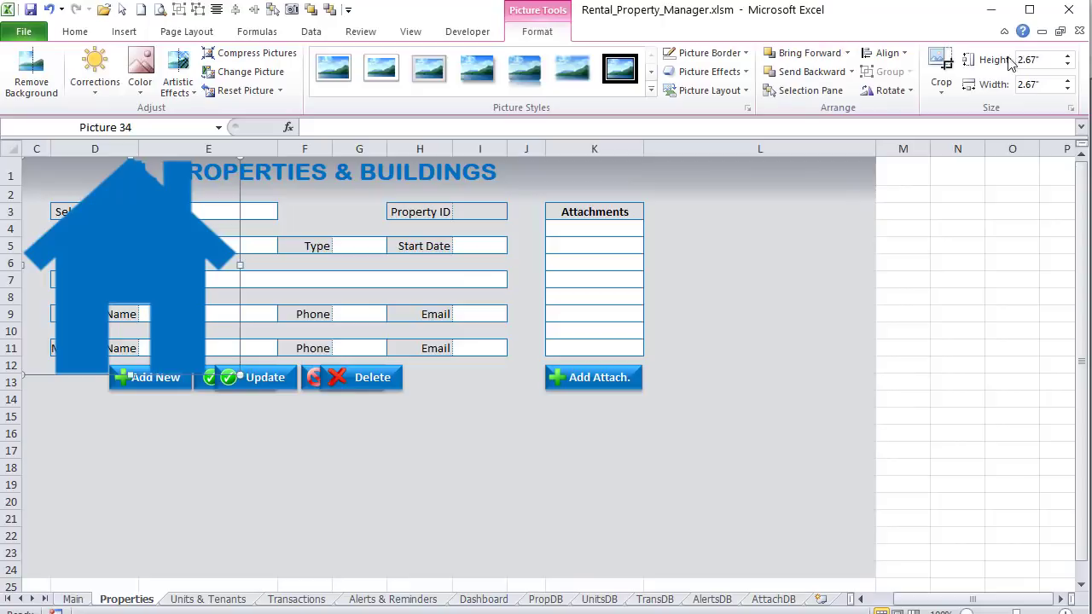
# Step: Set the house picture's height to 0.4" and nudge it slightly down and to the right in the header
pyautogui.click(1042, 59)
pyautogui.press('BackSpace')
pyautogui.press('Return')
pyautogui.press('Down')
pyautogui.press('Down')
pyautogui.press('Down')
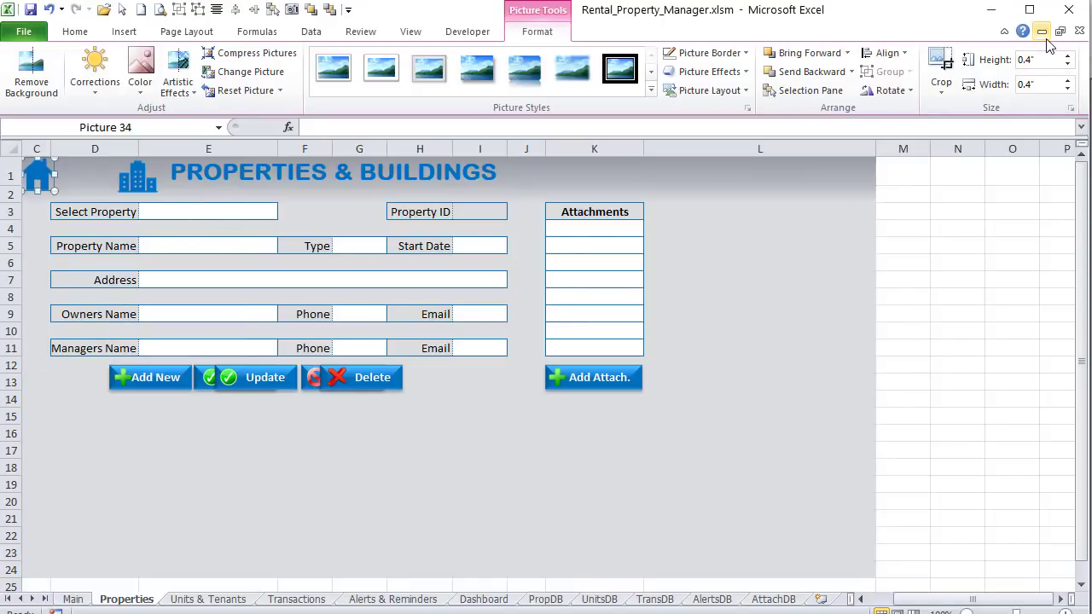
pyautogui.press('Right')
pyautogui.press('Down')
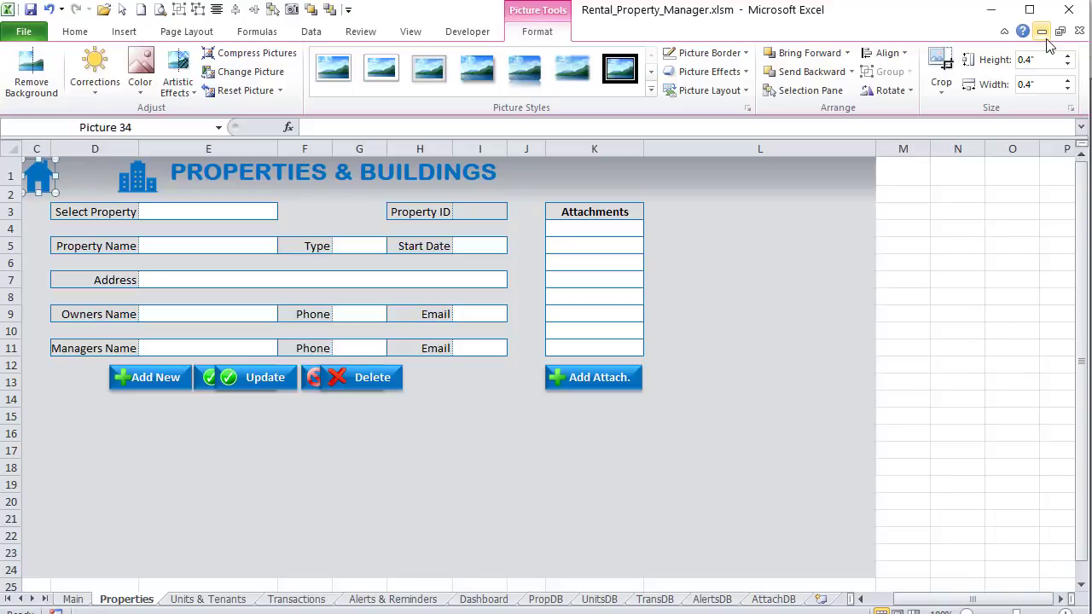
# Step: Give the house icon a blue border and a shadow, and shift it slightly further into the header
pyautogui.click(745, 53)
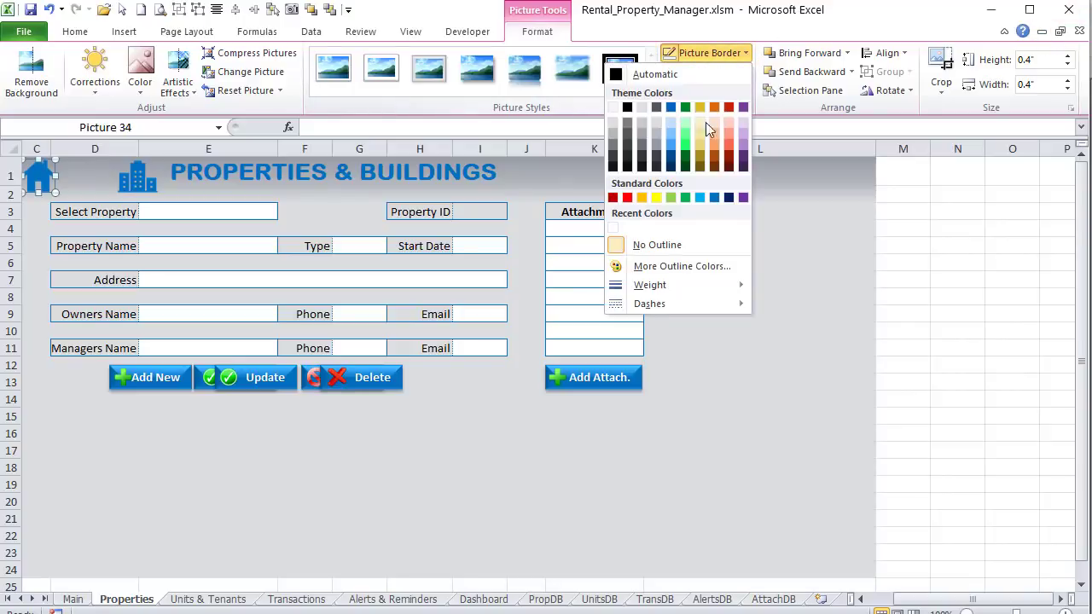
pyautogui.click(715, 197)
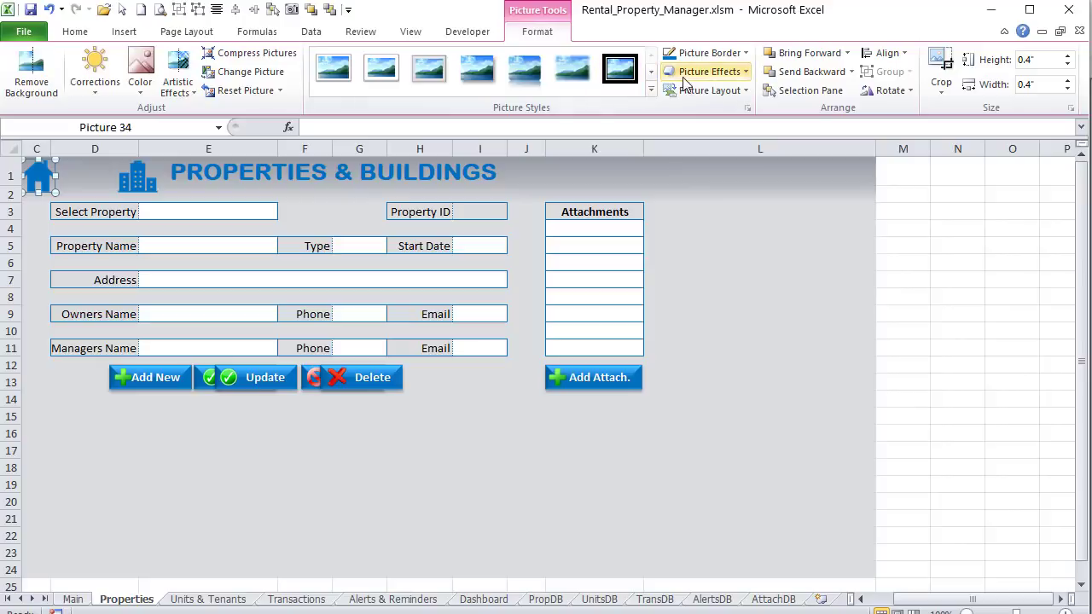
pyautogui.click(745, 71)
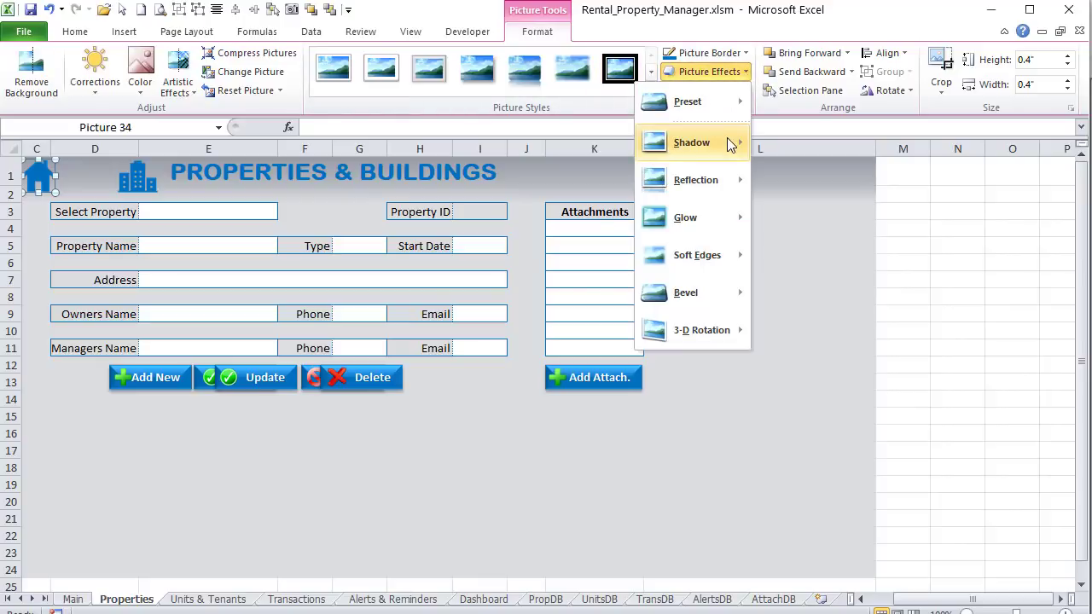
pyautogui.moveTo(712, 144)
pyautogui.click(500, 227)
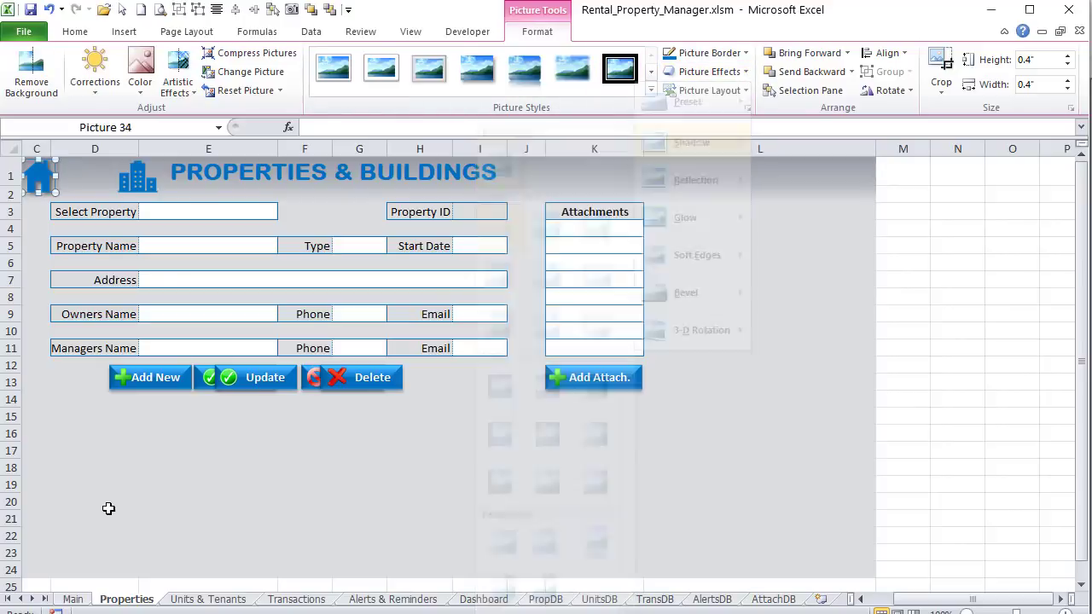
pyautogui.press('Escape')
pyautogui.click(49, 184)
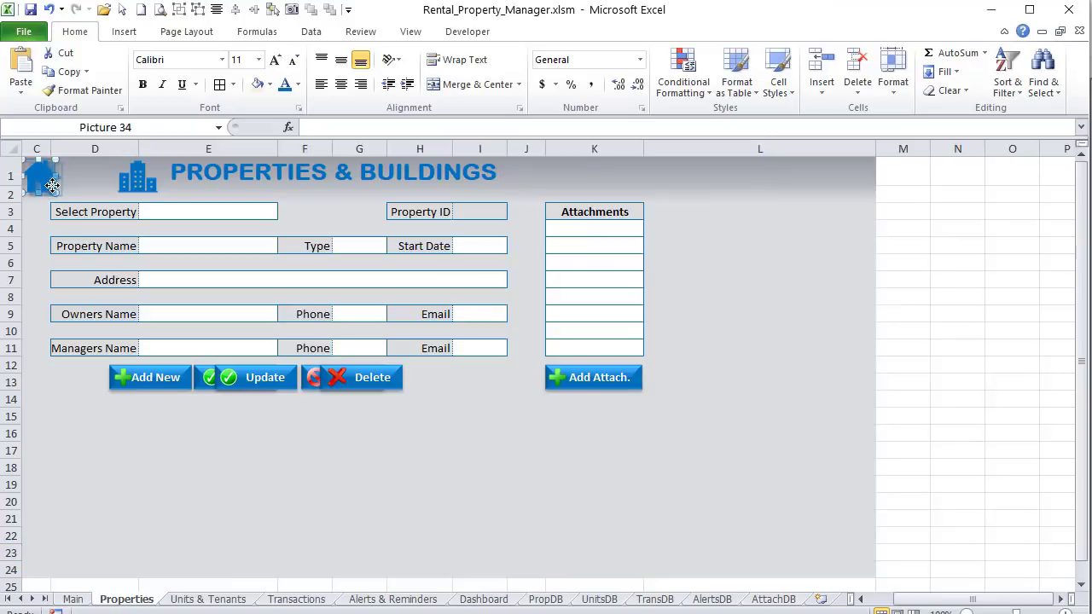
pyautogui.moveTo(52, 185); pyautogui.dragTo(56, 187)
# Step: Assign the Menu_Home macro to the house icon, test its navigation, and return to the Properties sheet
pyautogui.rightClick(42, 174)
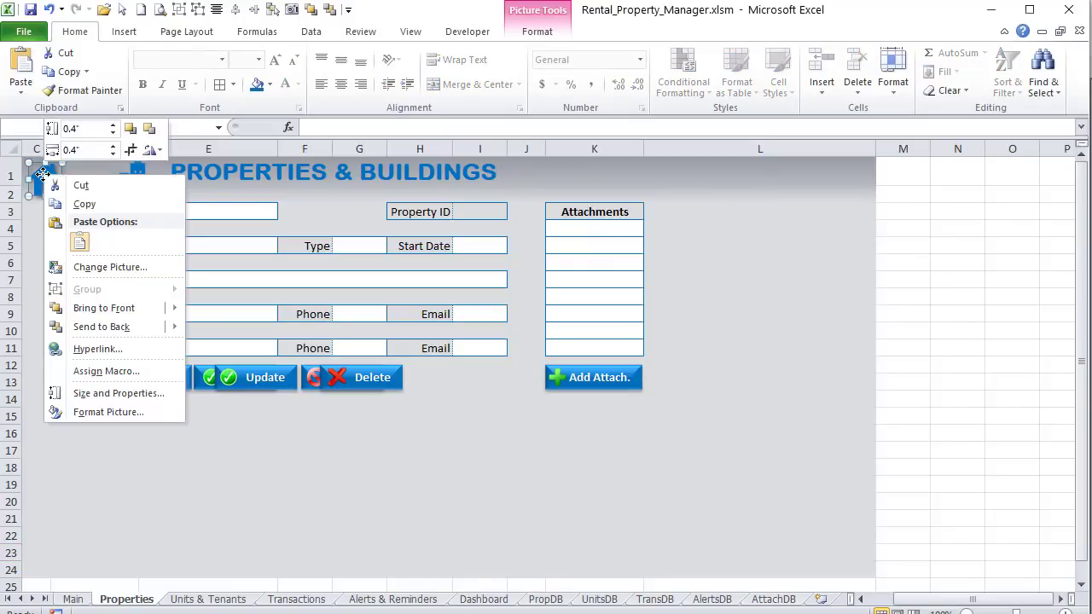
pyautogui.click(63, 370)
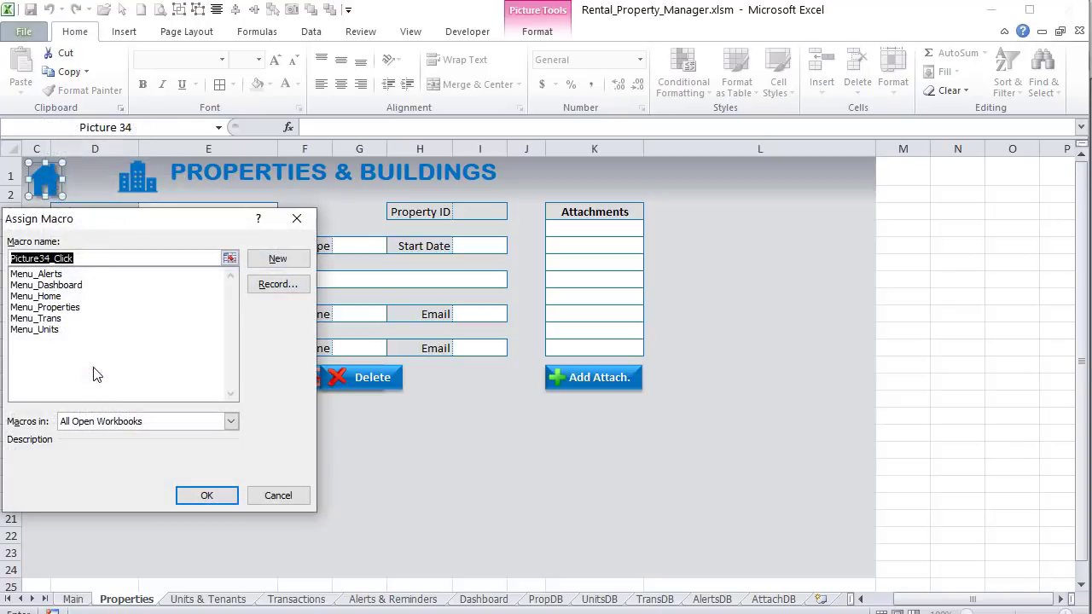
pyautogui.click(53, 296)
pyautogui.click(202, 496)
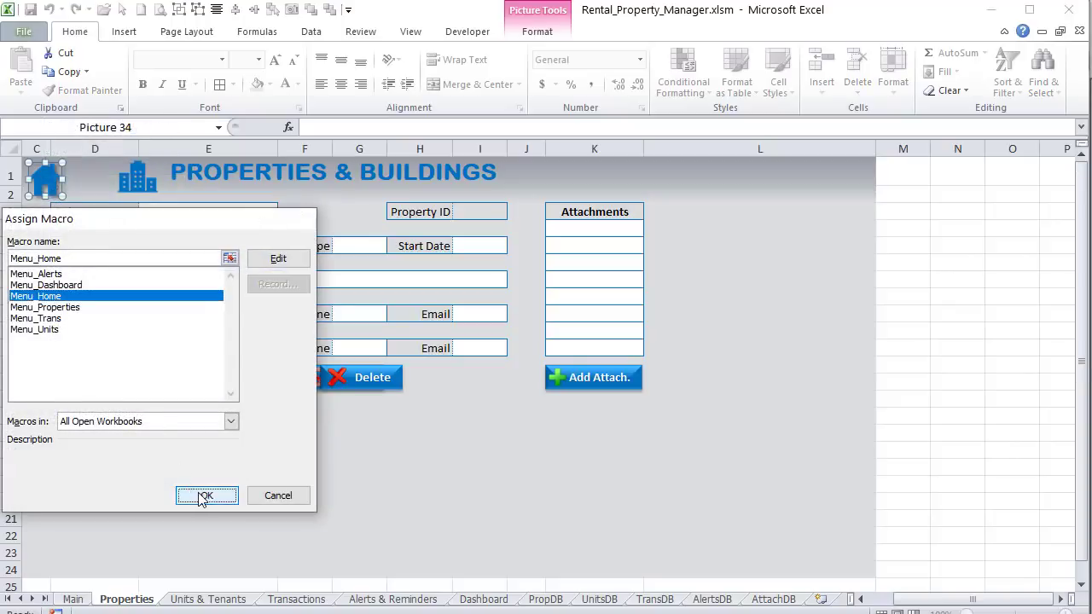
pyautogui.click(41, 189)
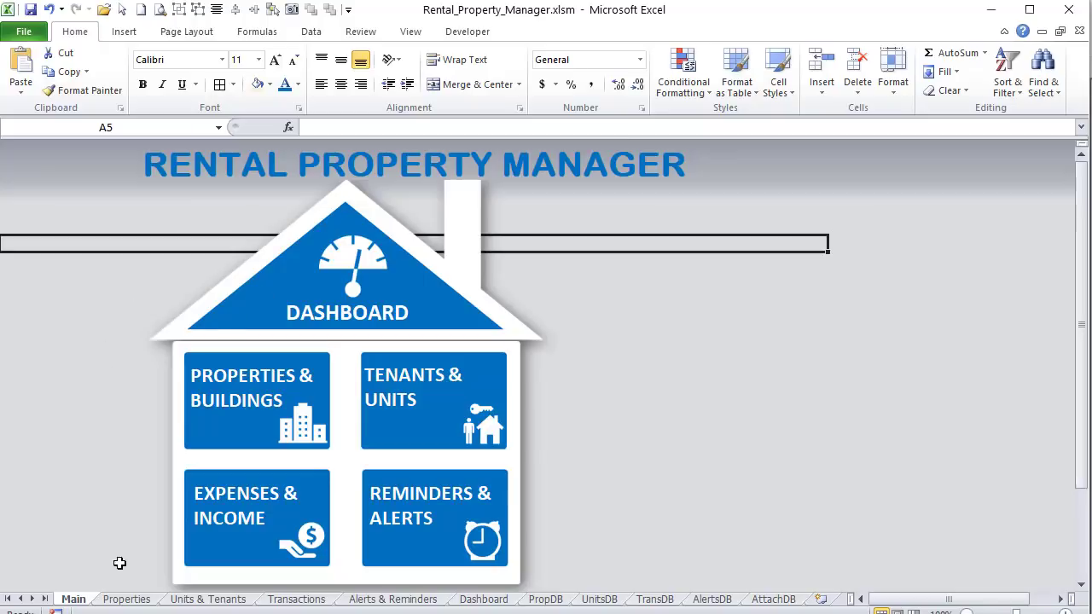
pyautogui.click(127, 599)
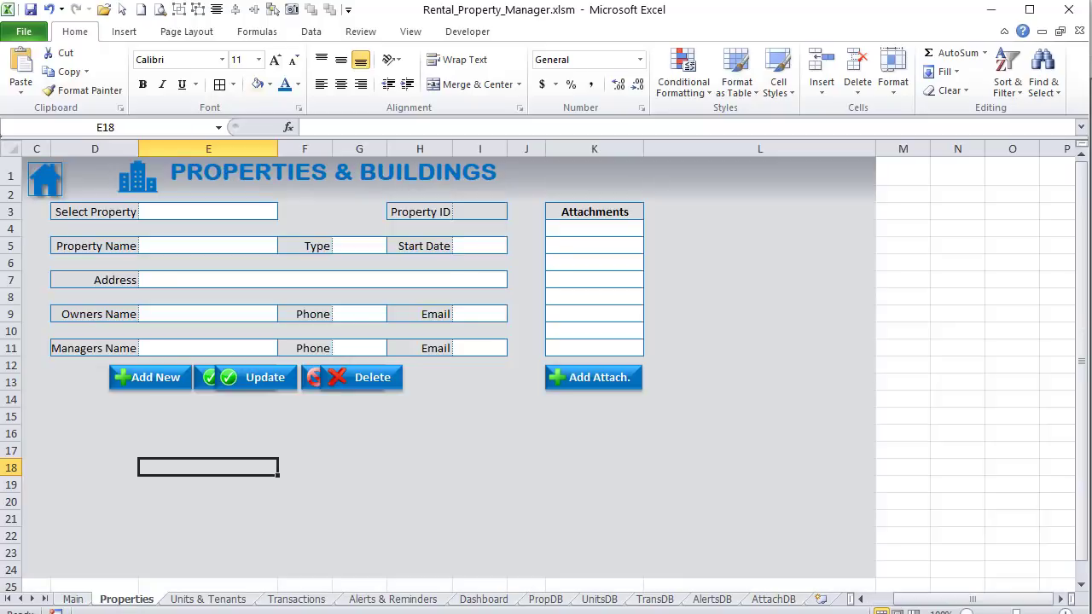
# Step: Copy the home icon from the Properties sheet and paste it into the Units & Tenants header at column C
pyautogui.rightClick(44, 186)
pyautogui.press('Escape')
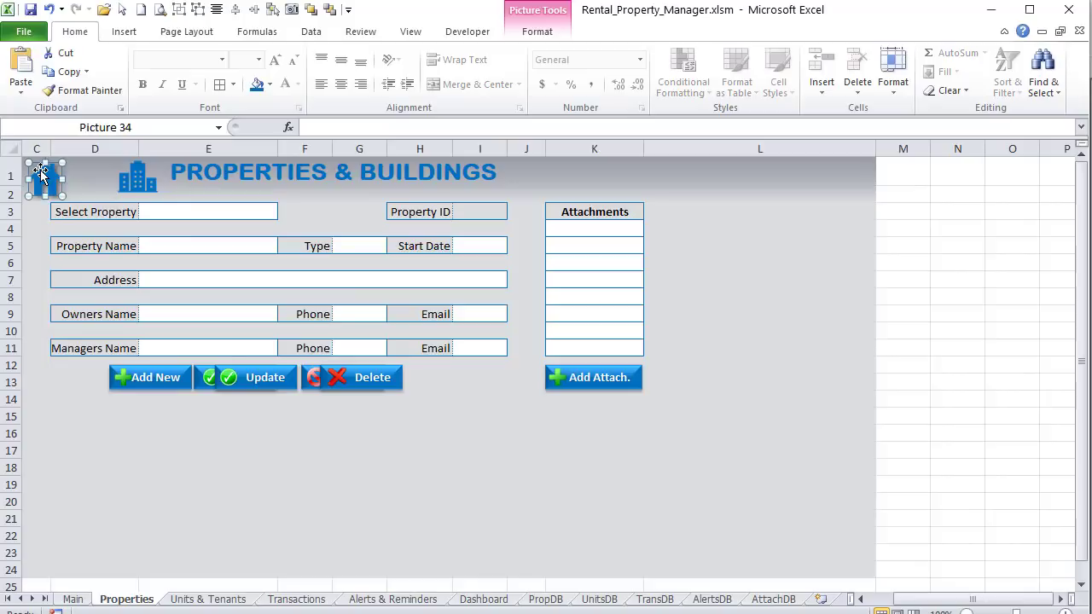
pyautogui.hotkey('ctrl', 'pagedown')
pyautogui.click(151, 182)
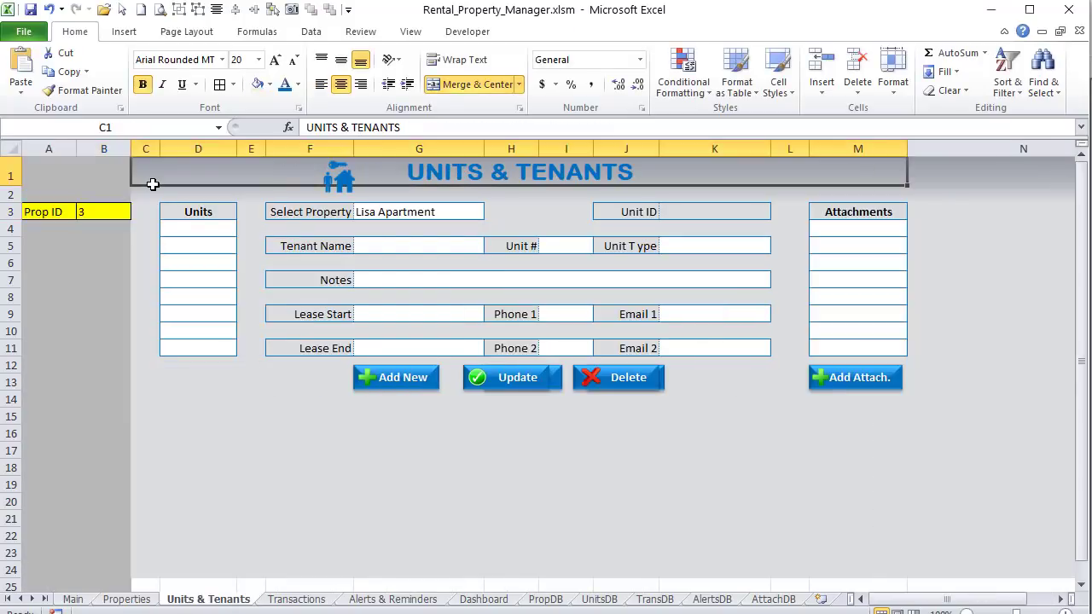
pyautogui.hotkey('ctrl', 'v')
pyautogui.click(197, 195)
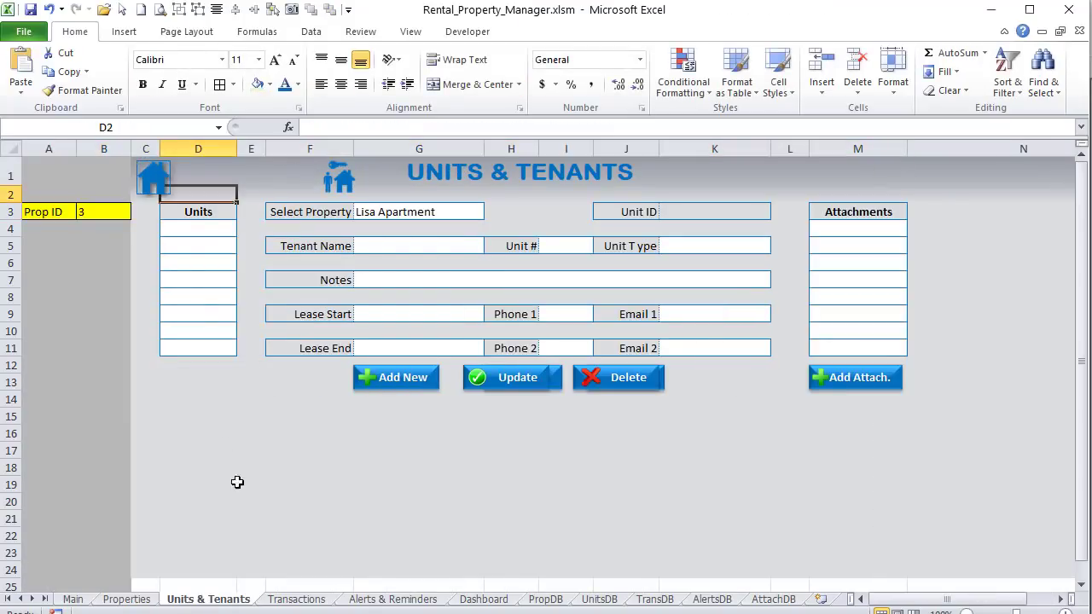
# Step: Paste the home icon into the Transactions header at column C and shift the hand-and-dollar icon closer to the title
pyautogui.click(295, 599)
pyautogui.hotkey('ctrl', 'v')
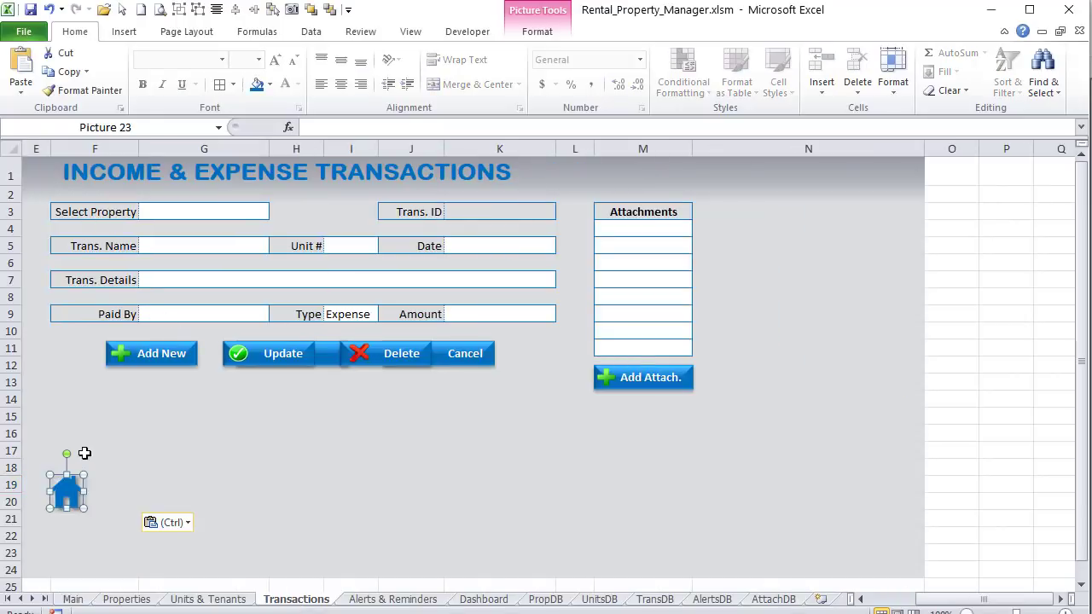
pyautogui.moveTo(74, 453); pyautogui.dragTo(96, 175)
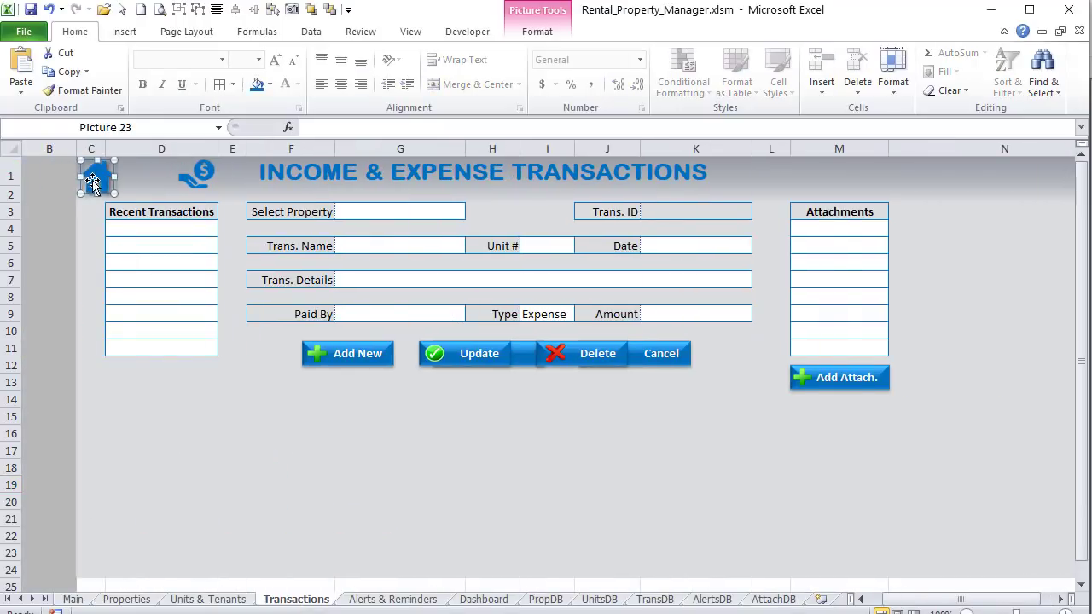
pyautogui.moveTo(202, 172); pyautogui.dragTo(233, 173)
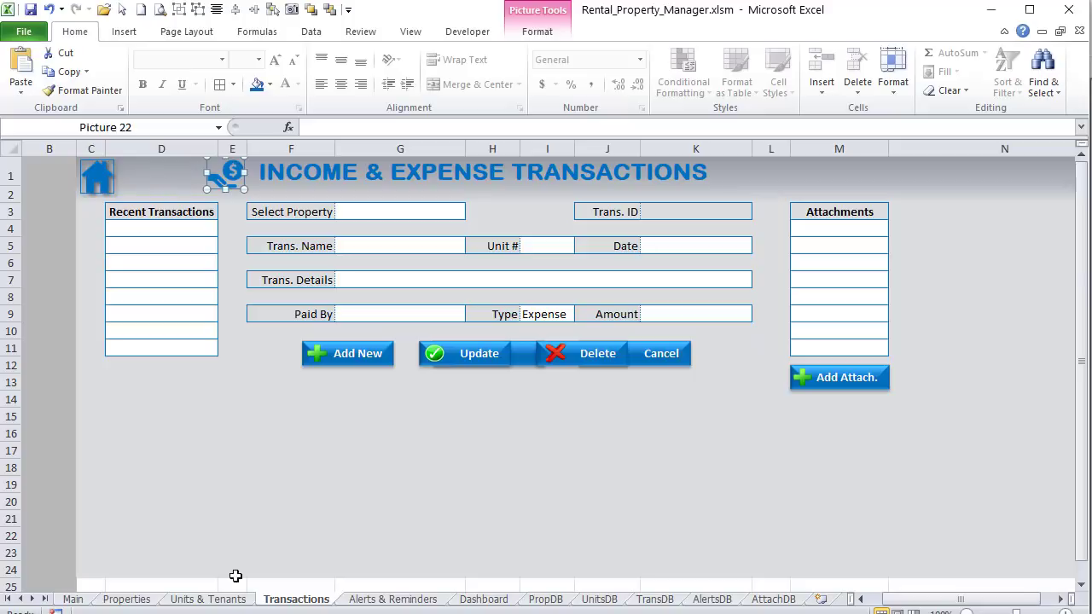
# Step: Paste the home icon into the header of the Alerts & Reminders sheet at column C
pyautogui.click(390, 600)
pyautogui.click(53, 173)
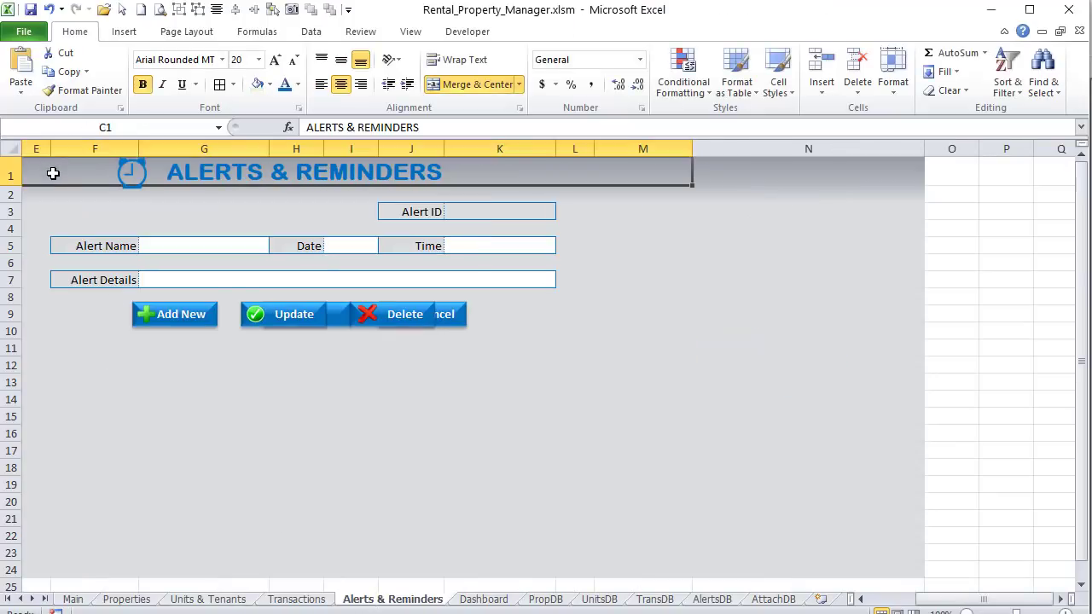
pyautogui.hotkey('ctrl', 'v')
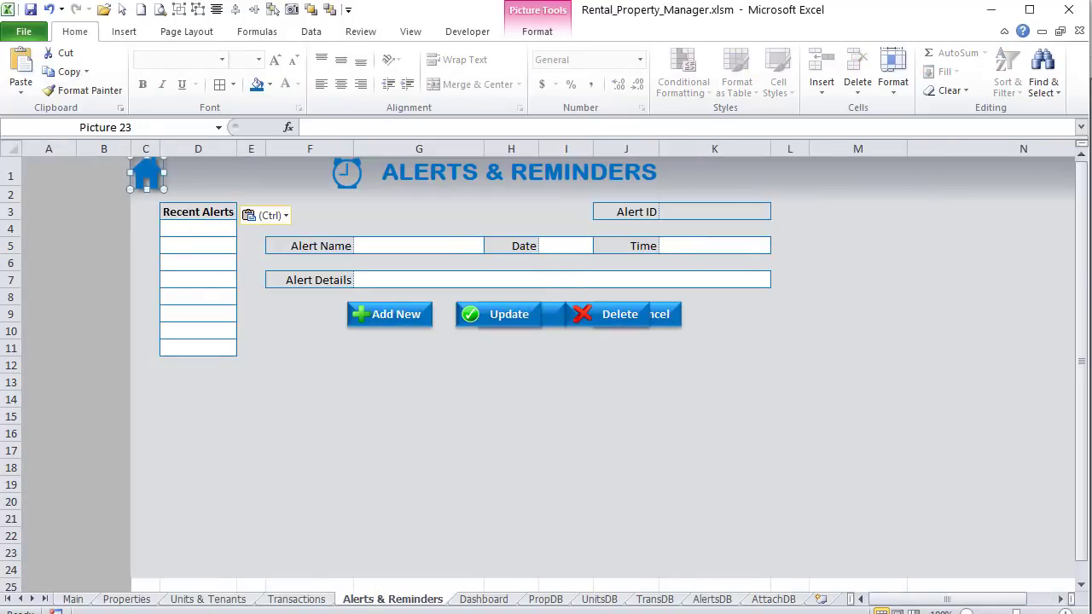
# Step: Paste the home icon into the Dashboard sheet, place it in the header at column C, and test its navigation to the Main sheet
pyautogui.click(469, 599)
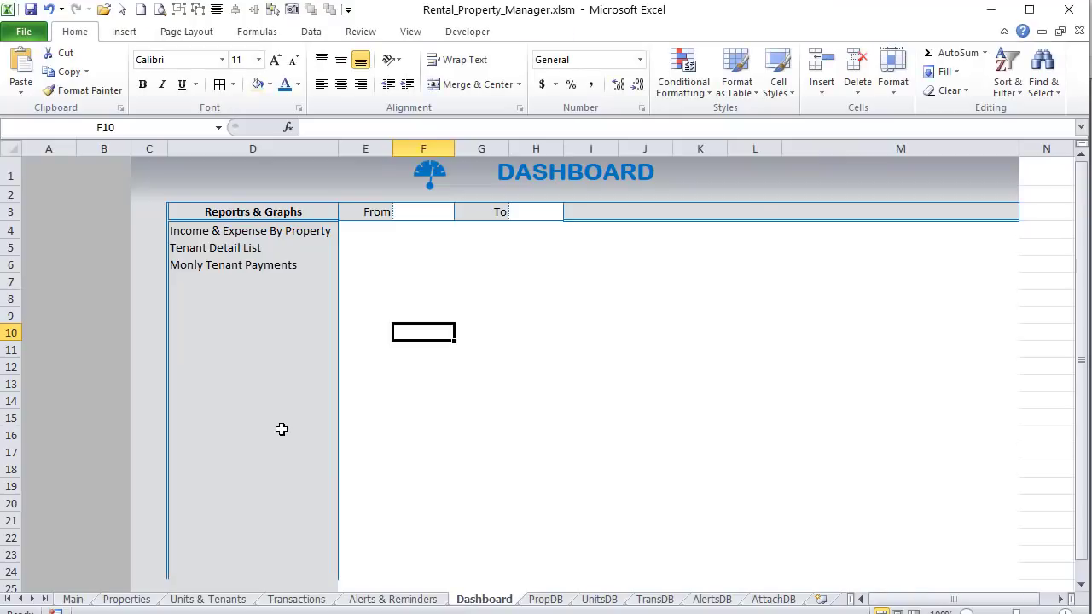
pyautogui.hotkey('ctrl', 'v')
pyautogui.moveTo(401, 338); pyautogui.dragTo(156, 179)
pyautogui.click(204, 173)
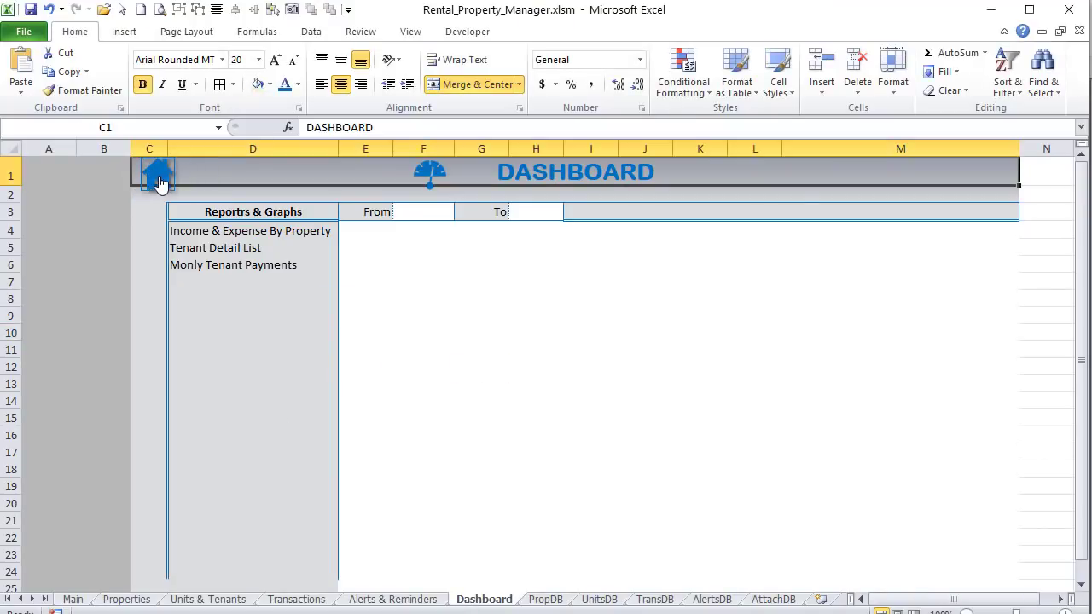
pyautogui.click(157, 186)
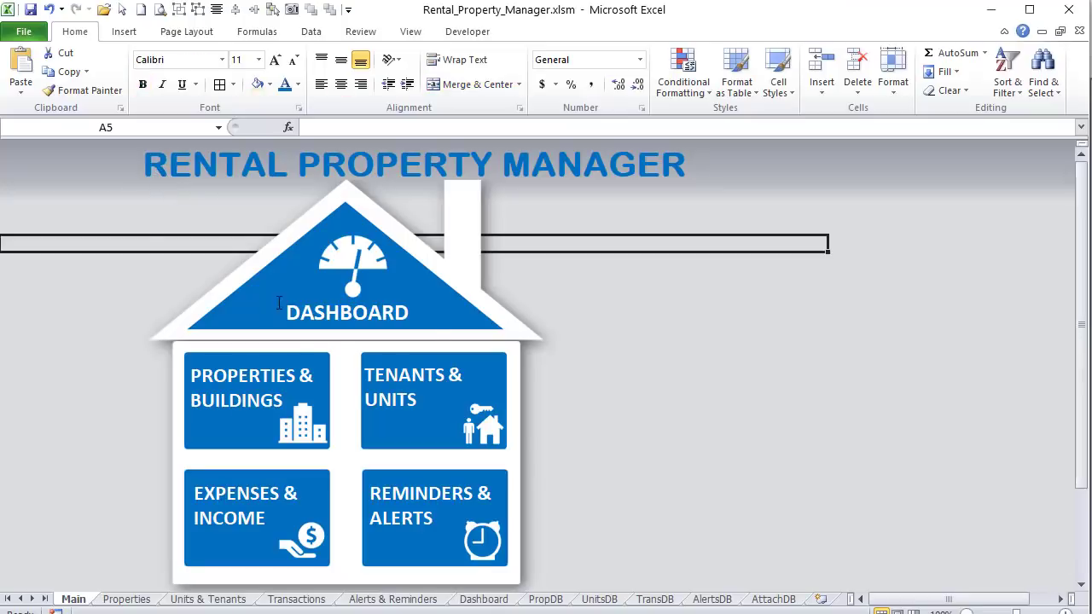
# Step: Assign the Menu_Dashboard macro to the triangle shape in the house roof on the Main sheet
pyautogui.click(261, 299)
pyautogui.click(222, 302)
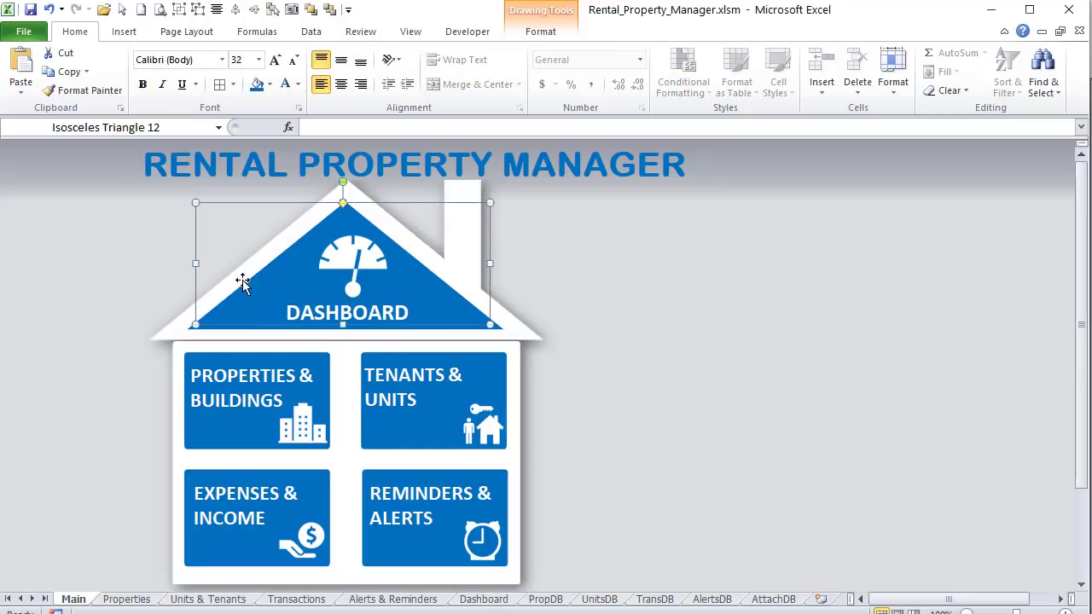
pyautogui.rightClick(226, 209)
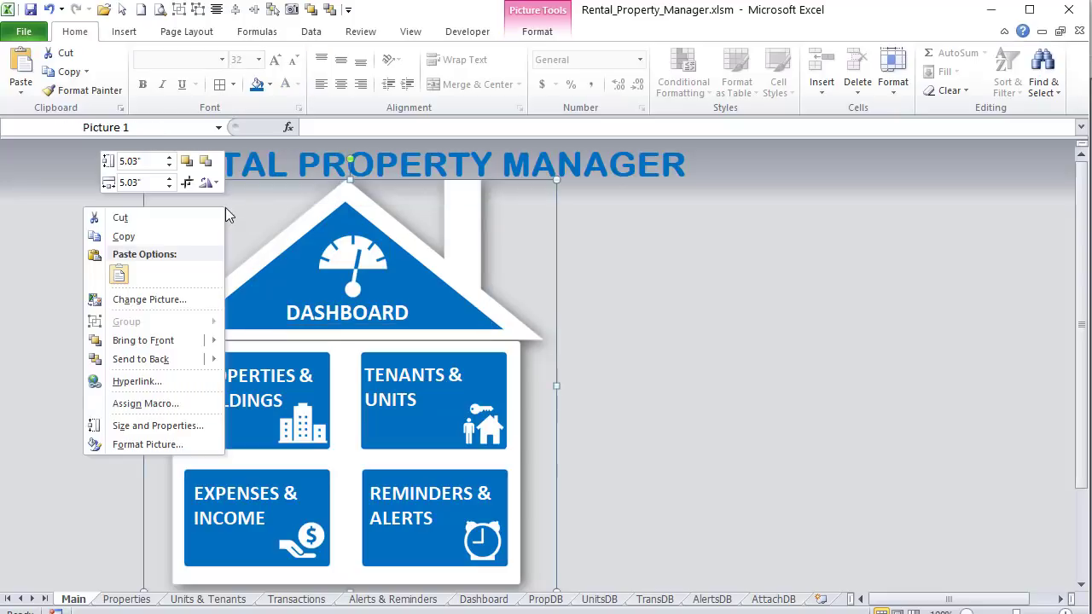
pyautogui.rightClick(290, 265)
pyautogui.click(307, 256)
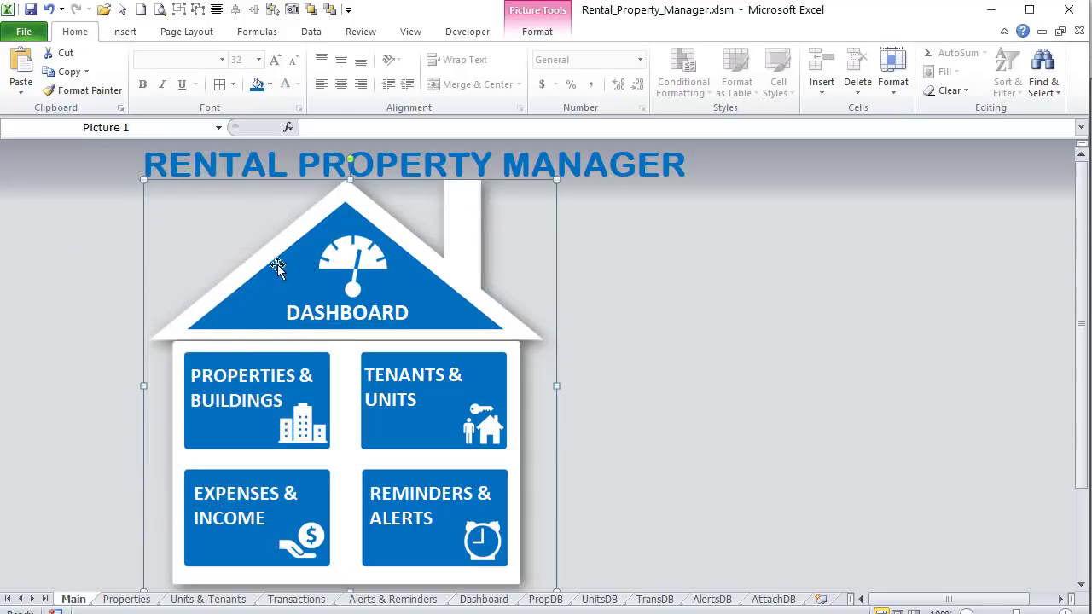
pyautogui.keyDown('ctrl'); pyautogui.click(284, 266); pyautogui.keyUp('ctrl')
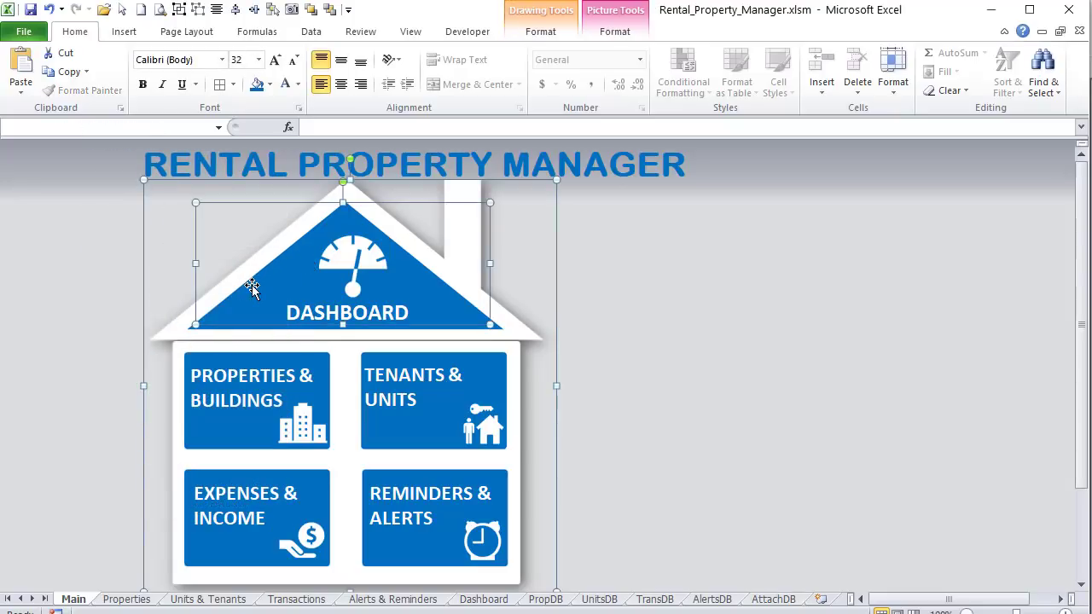
pyautogui.keyDown('ctrl'); pyautogui.click(142, 214); pyautogui.keyUp('ctrl')
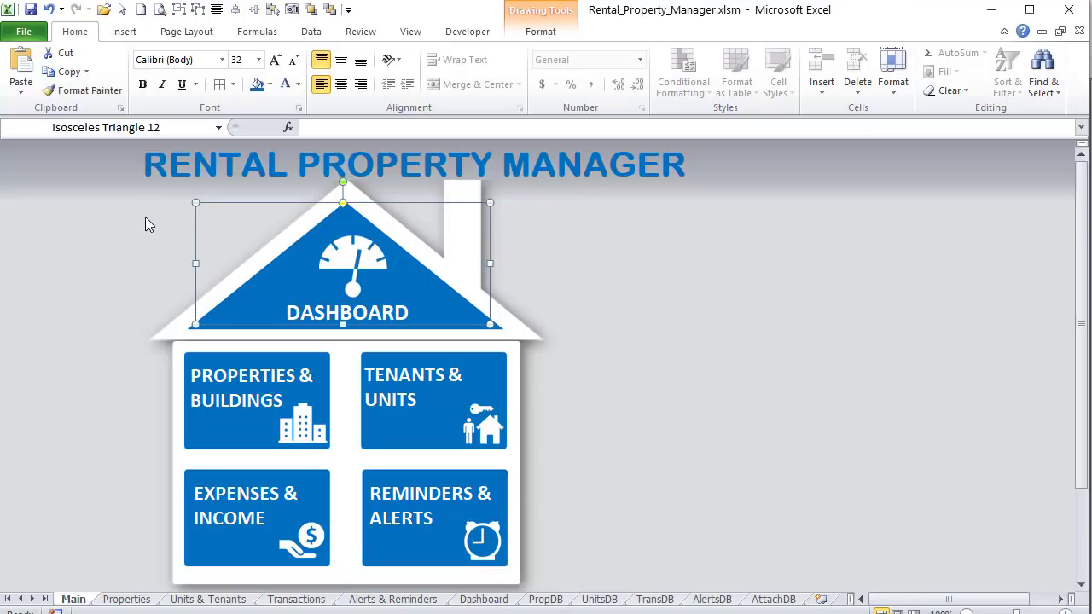
pyautogui.rightClick(204, 204)
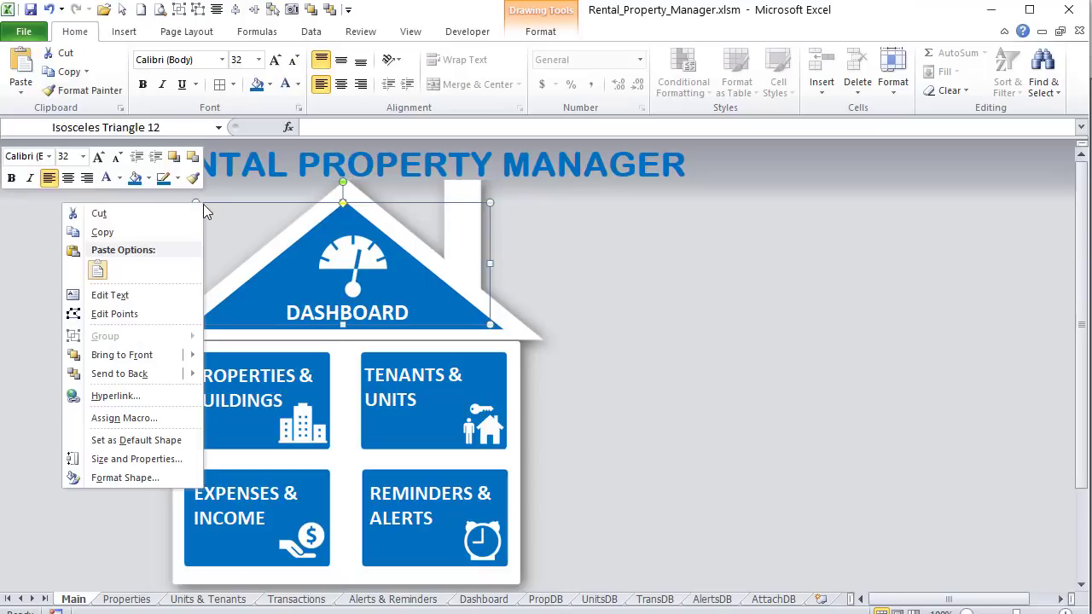
pyautogui.click(156, 418)
pyautogui.click(78, 329)
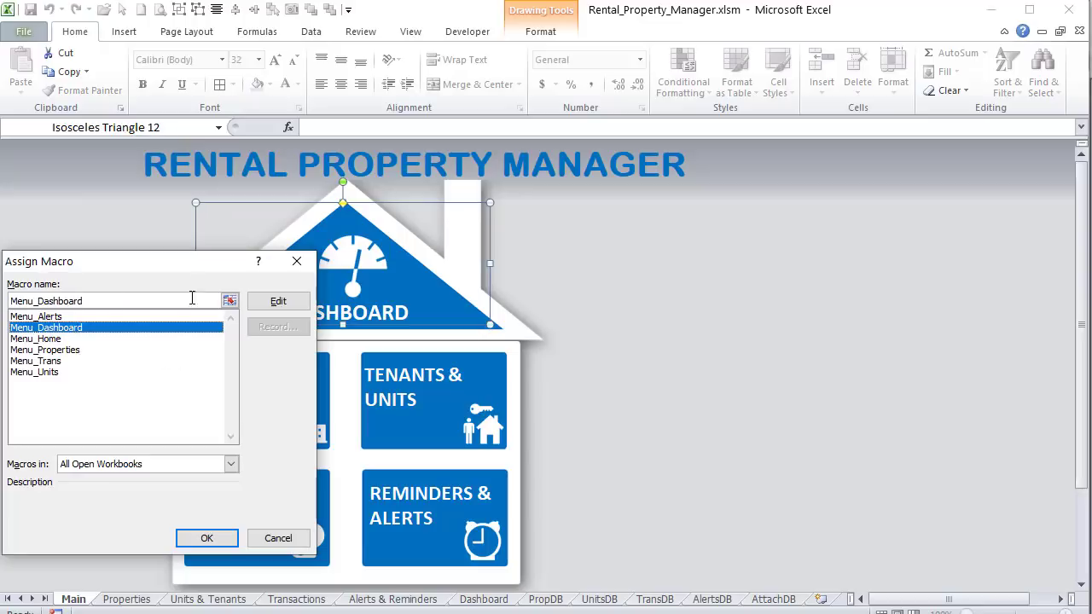
pyautogui.moveTo(196, 271); pyautogui.dragTo(817, 187)
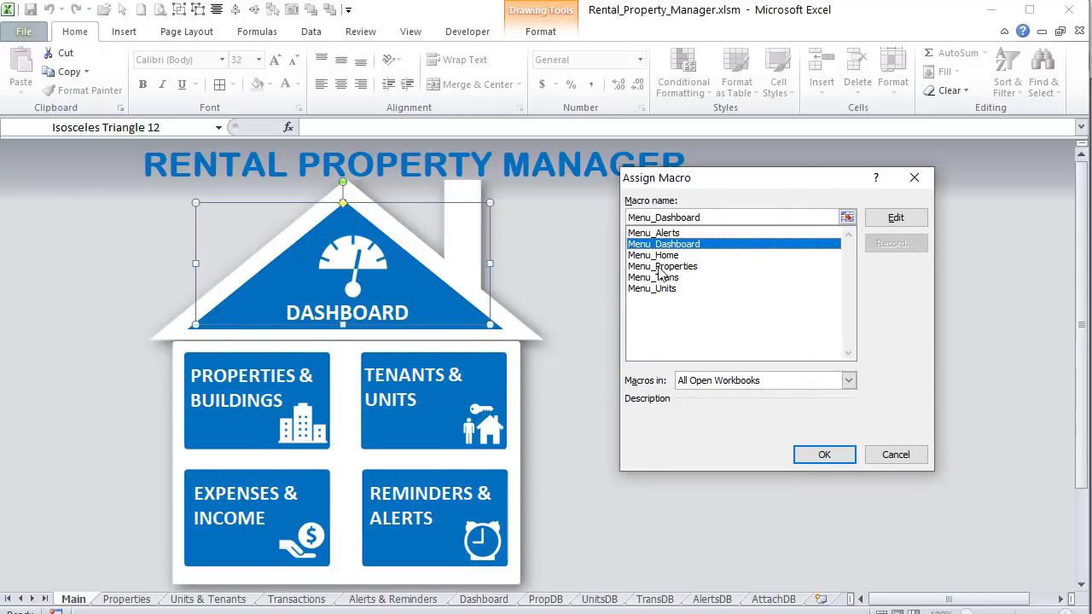
pyautogui.click(810, 457)
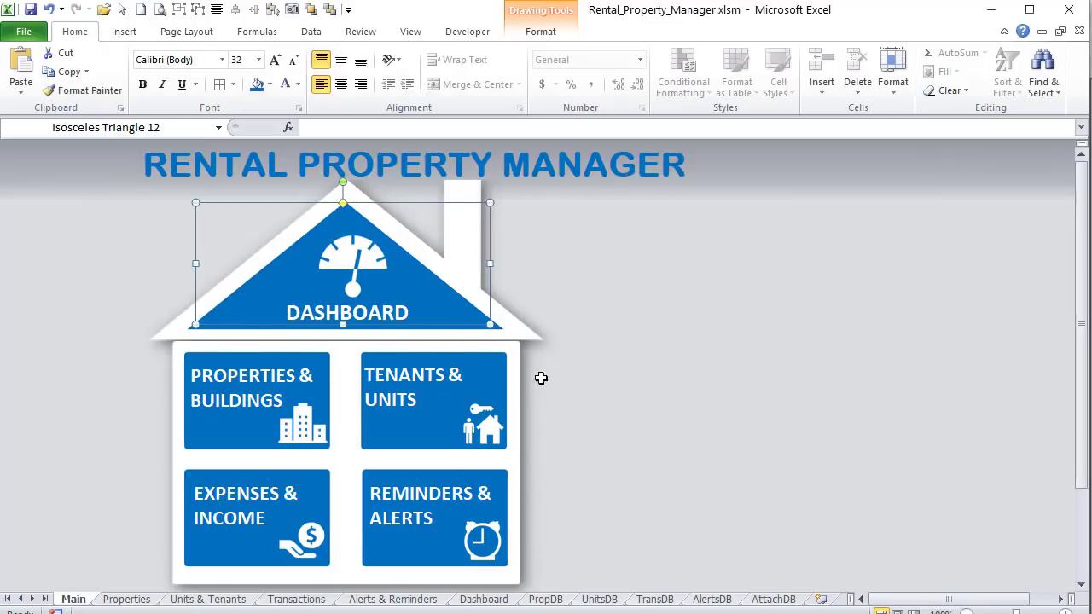
# Step: Test the Dashboard roof shape's navigation and return to the Main sheet with the home icon
pyautogui.click(660, 291)
pyautogui.click(446, 301)
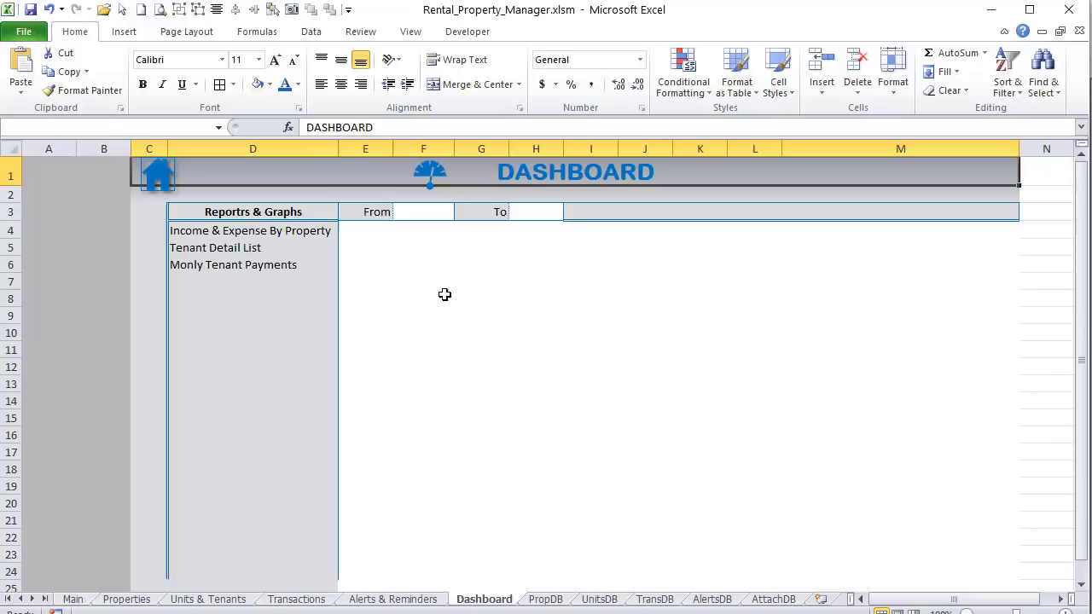
pyautogui.click(388, 312)
pyautogui.click(158, 175)
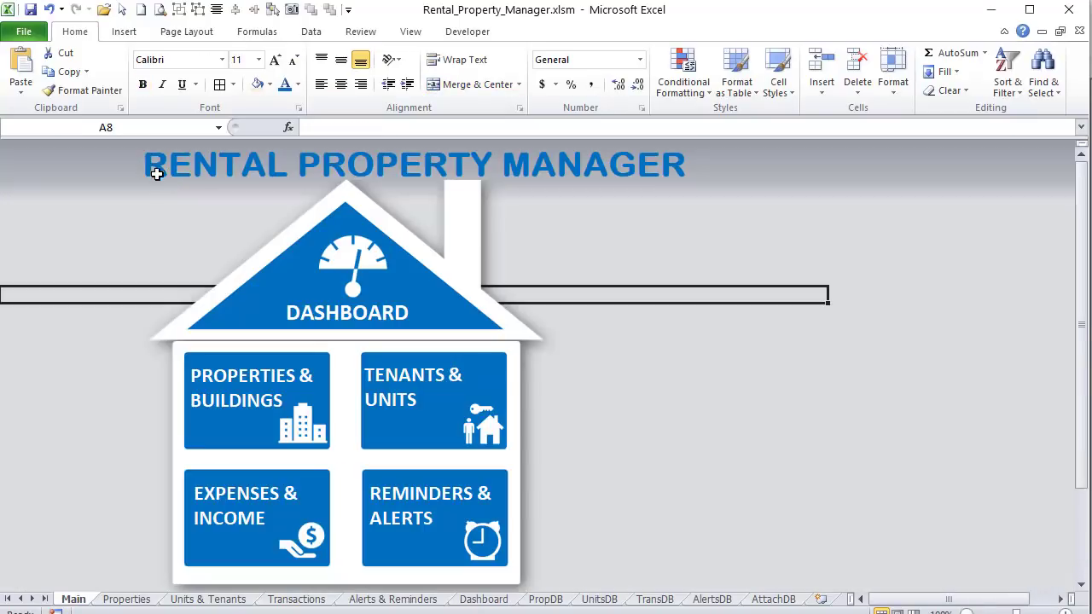
# Step: Assign the Menu_Properties macro to the Properties & Buildings text box
pyautogui.keyDown('ctrl'); pyautogui.click(198, 363); pyautogui.keyUp('ctrl')
pyautogui.click(192, 352)
pyautogui.rightClick(191, 352)
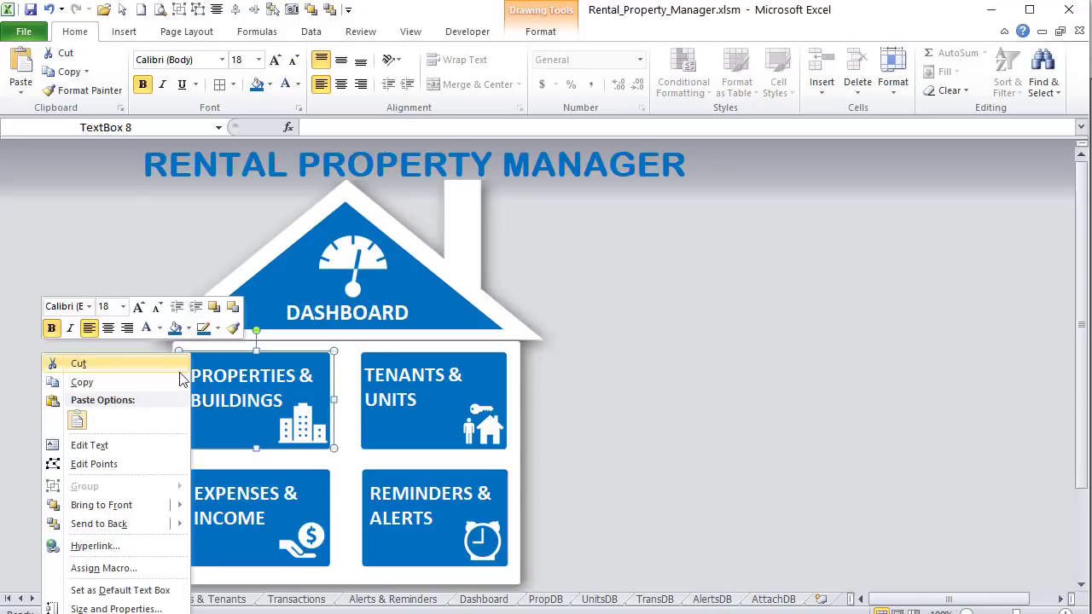
pyautogui.click(118, 565)
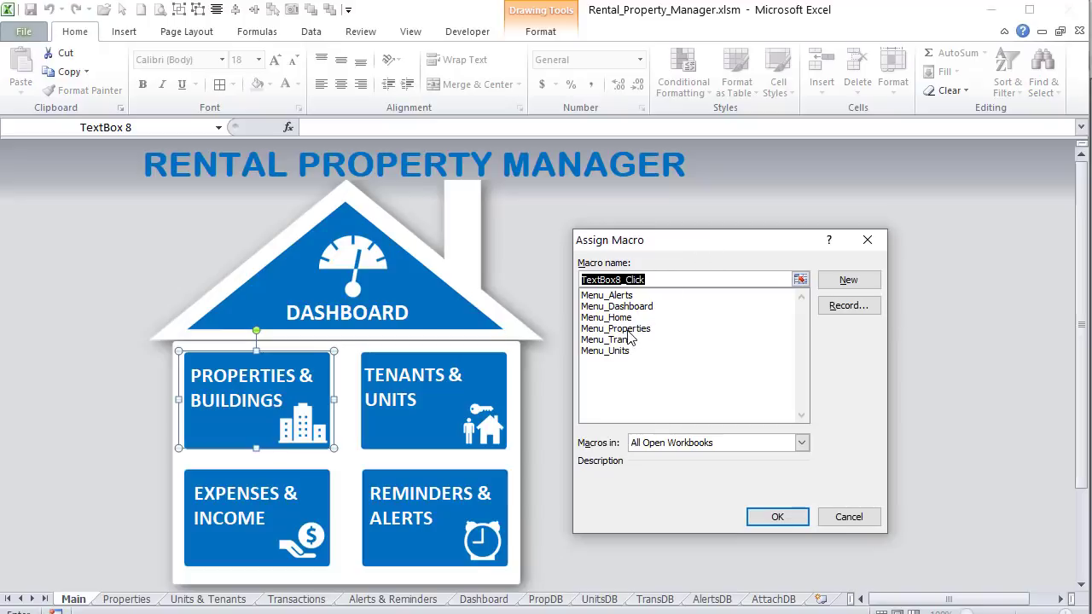
pyautogui.click(616, 328)
pyautogui.click(771, 516)
pyautogui.click(700, 499)
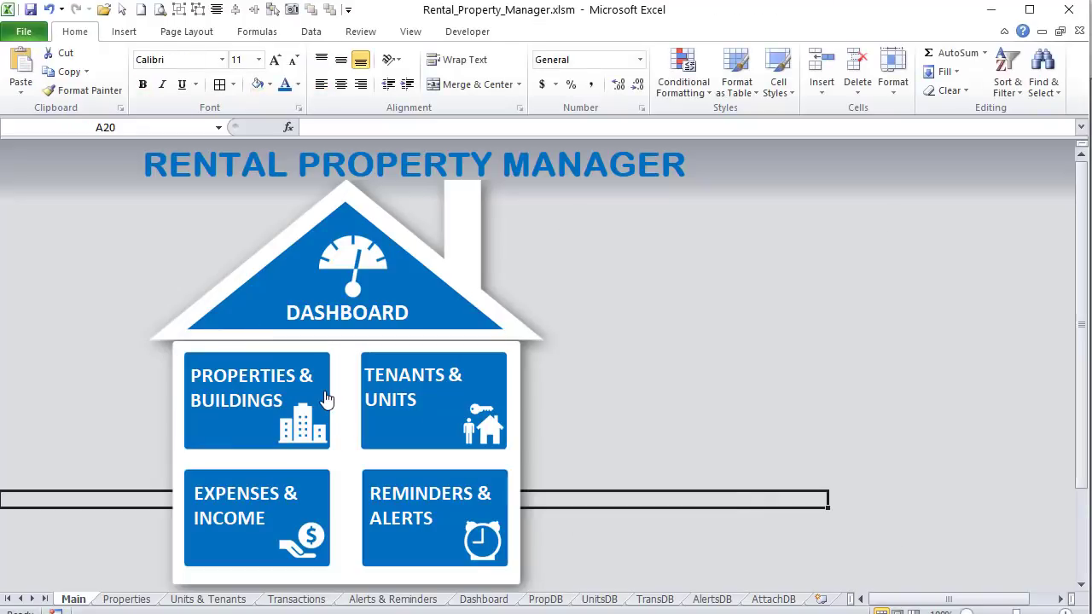
# Step: Test the Properties & Buildings box's navigation and return to the Main sheet with the home icon
pyautogui.click(303, 380)
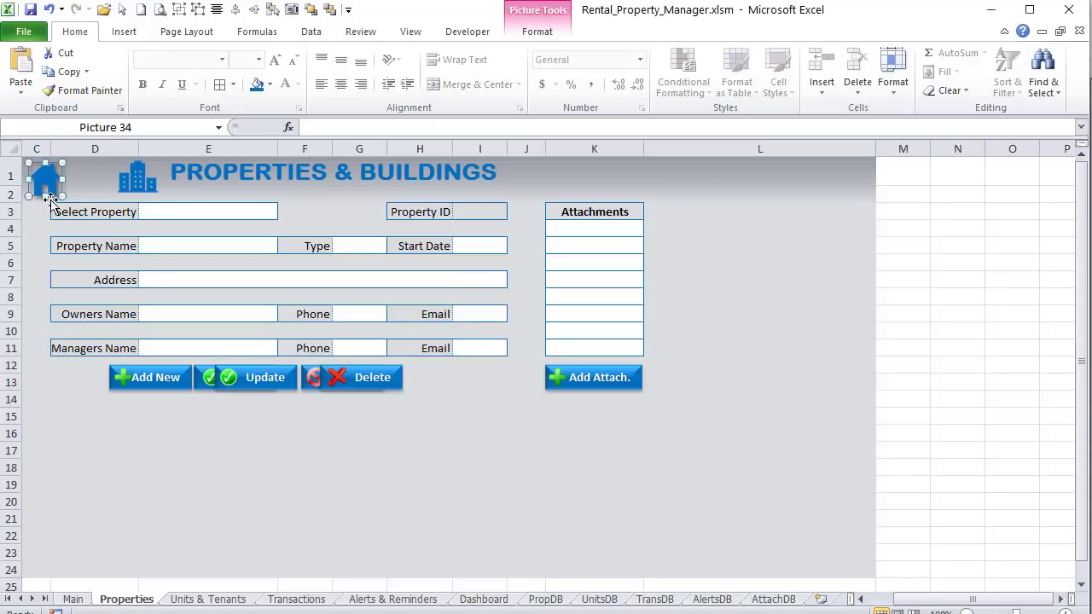
pyautogui.click(44, 198)
pyautogui.click(45, 183)
# Step: Assign the Menu_Units macro to the Tenants & Units text box, test its navigation, and return to the Main sheet
pyautogui.keyDown('ctrl'); pyautogui.click(388, 356); pyautogui.keyUp('ctrl')
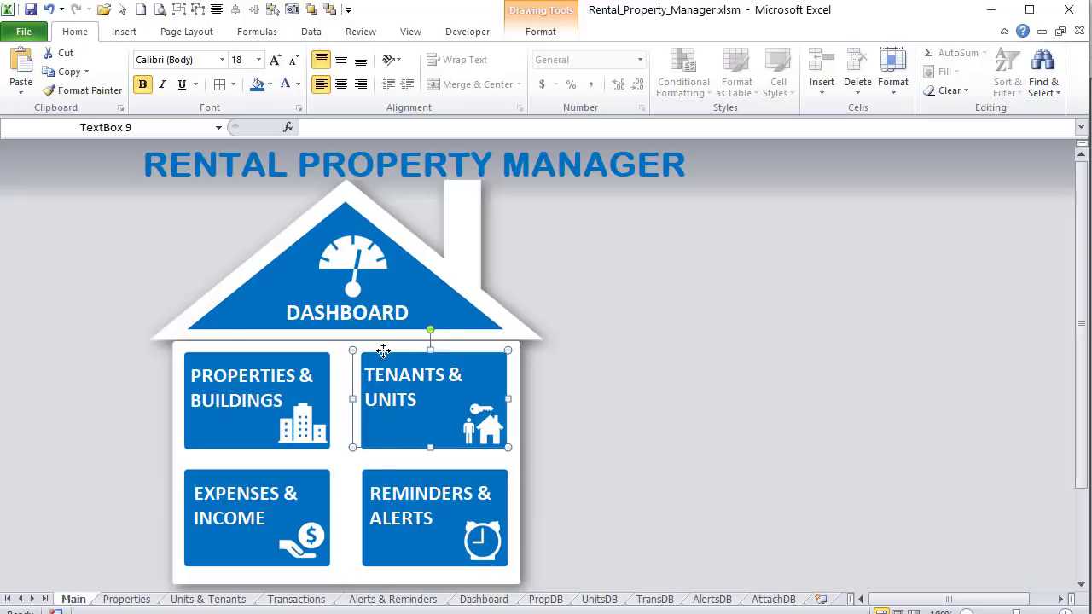
pyautogui.rightClick(383, 351)
pyautogui.click(294, 567)
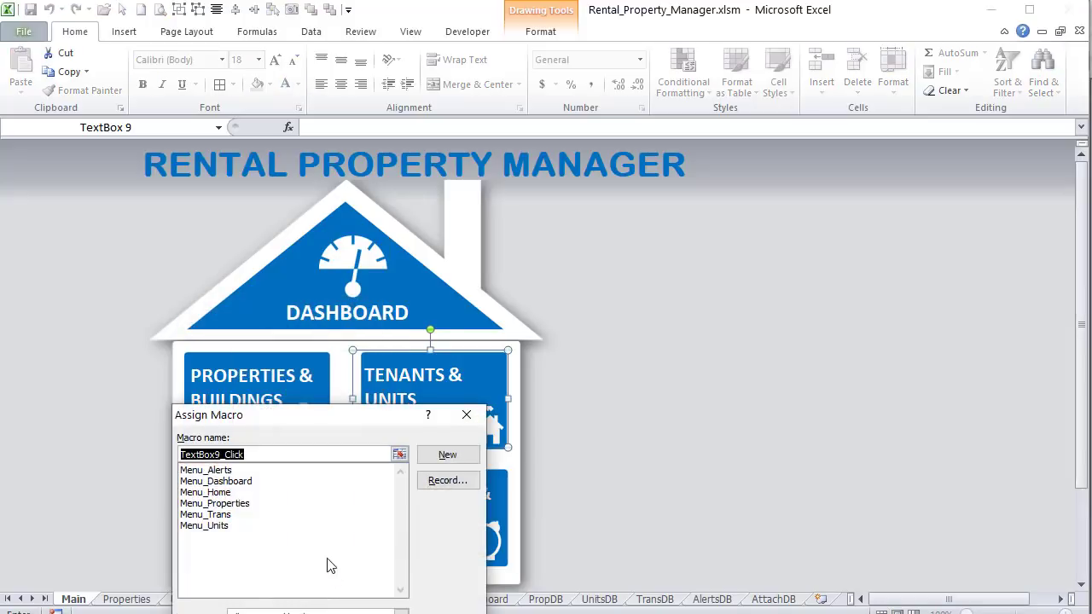
pyautogui.click(229, 525)
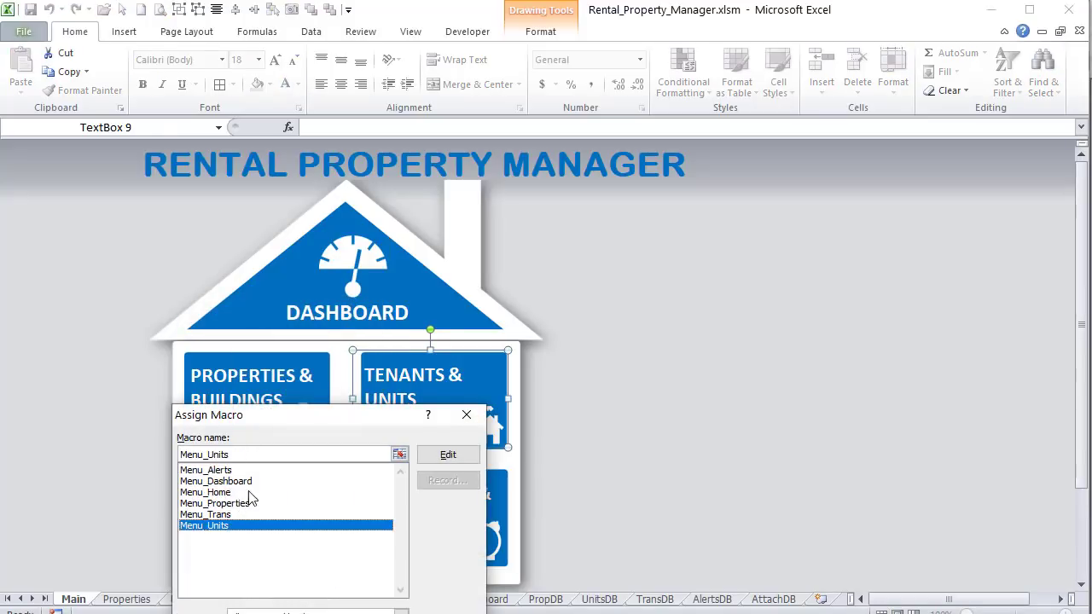
pyautogui.press('Return')
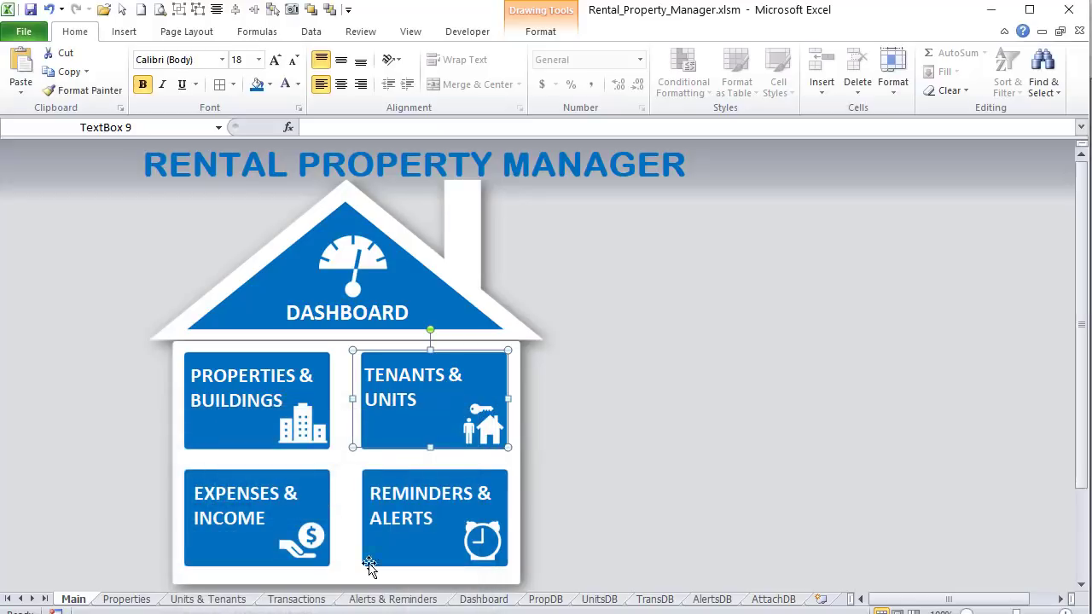
pyautogui.click(603, 409)
pyautogui.click(475, 377)
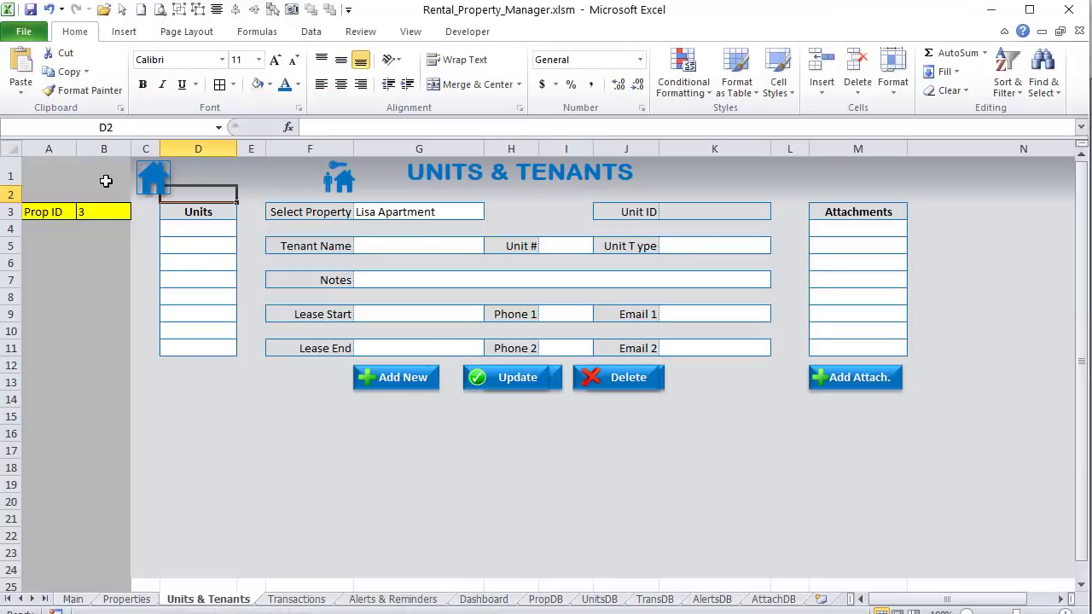
pyautogui.click(145, 190)
# Step: Assign the Menu_Trans macro to the Expenses & Income text box, test its navigation, and return to the Main sheet
pyautogui.click(199, 490)
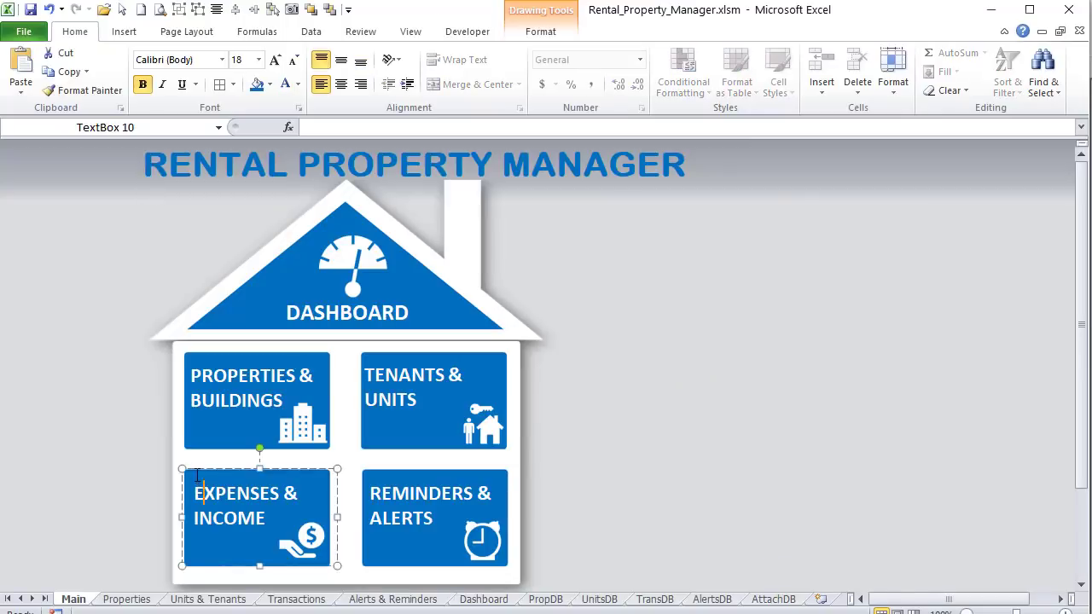
pyautogui.rightClick(195, 471)
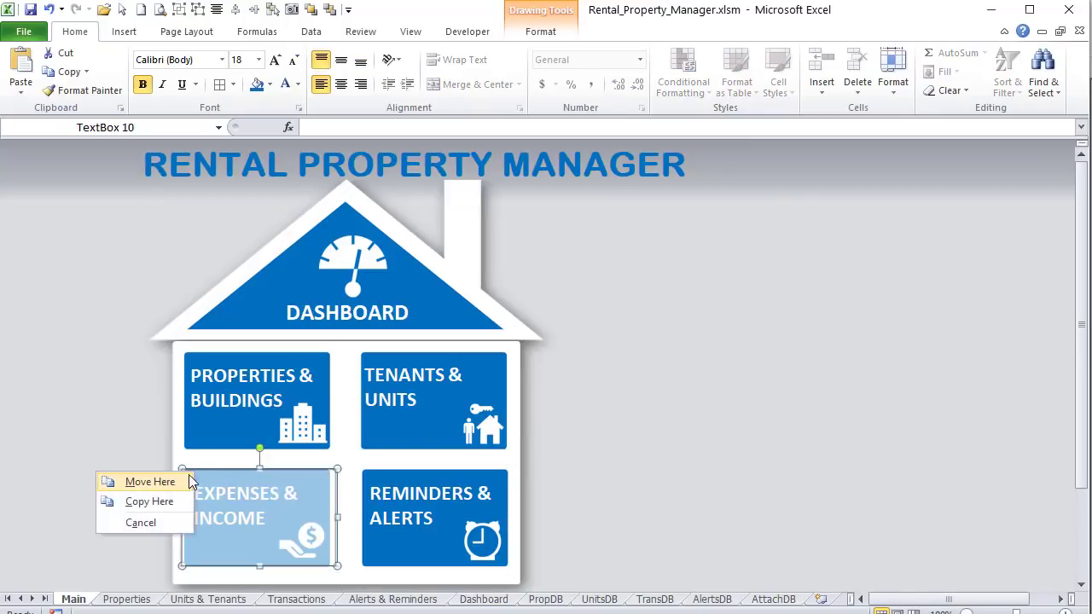
pyautogui.click(202, 467)
pyautogui.rightClick(202, 469)
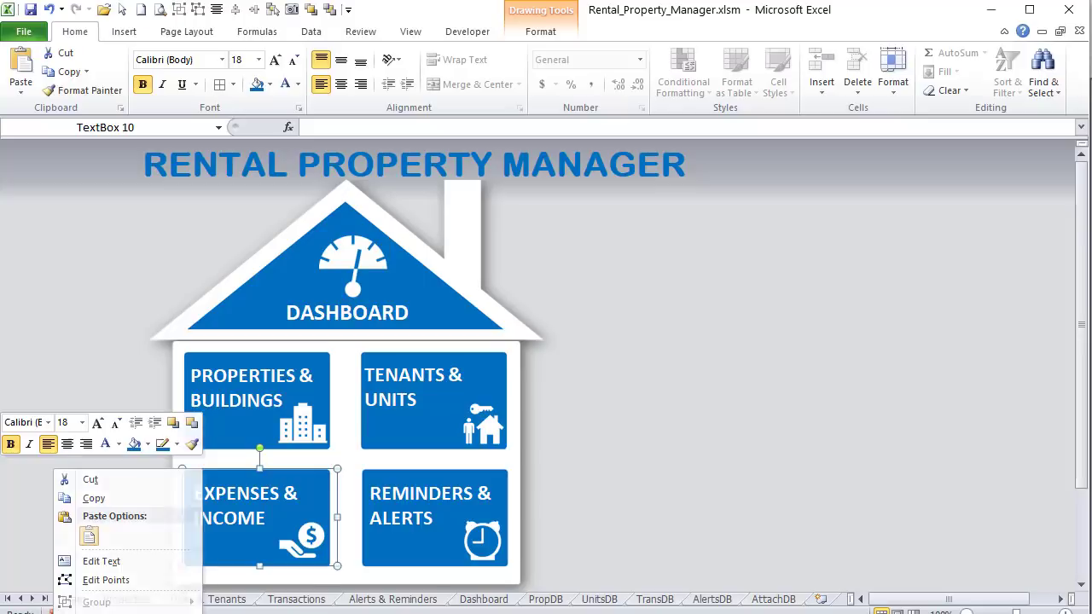
pyautogui.click(128, 613)
pyautogui.moveTo(194, 533); pyautogui.dragTo(815, 190)
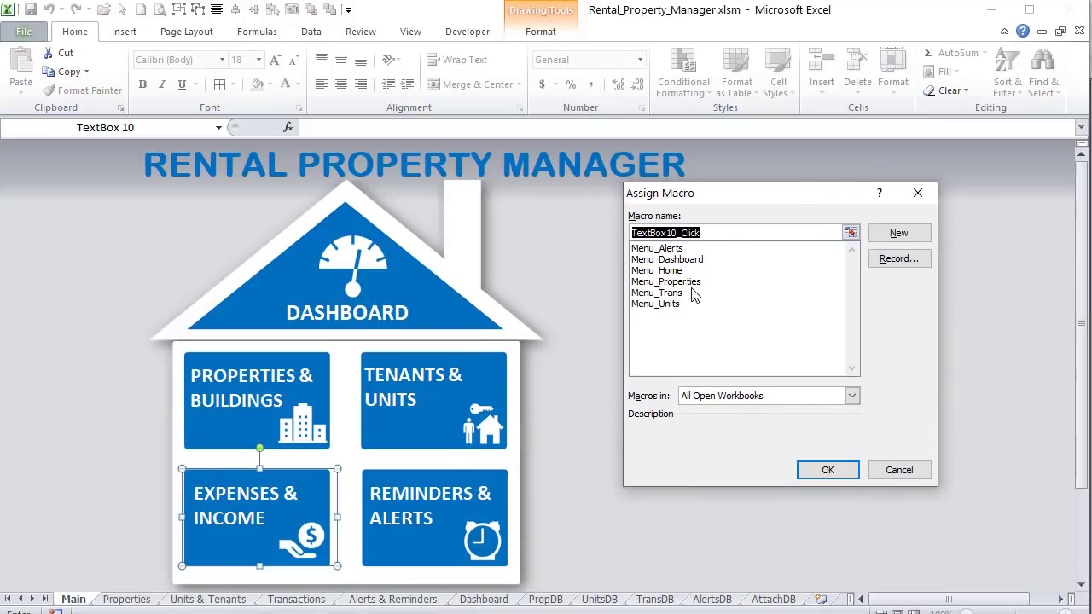
pyautogui.click(698, 293)
pyautogui.click(829, 471)
pyautogui.click(809, 431)
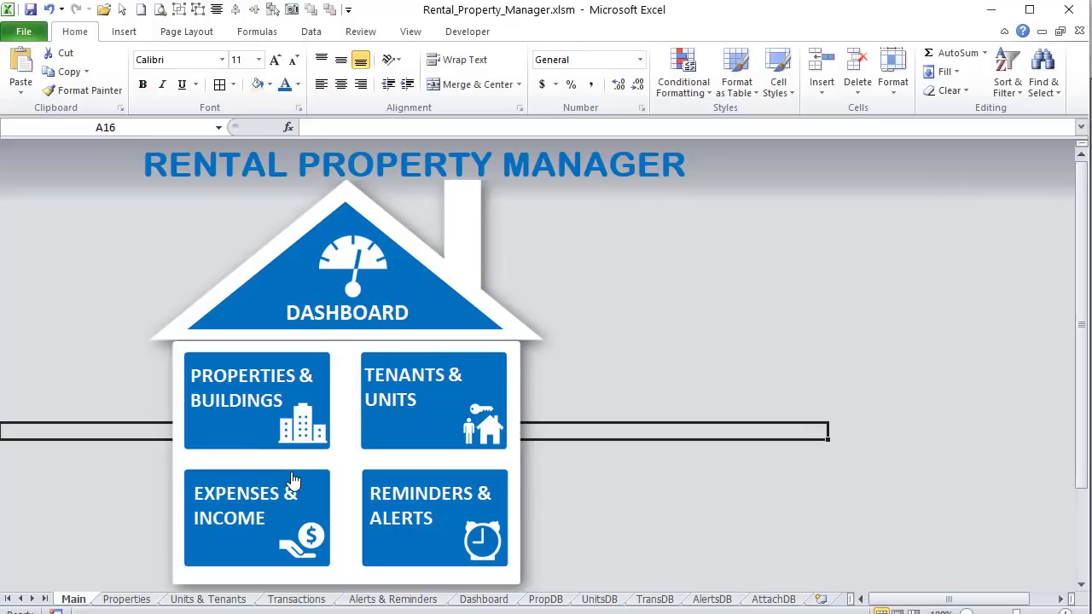
pyautogui.click(292, 482)
pyautogui.click(94, 173)
# Step: Assign the Menu_Alerts macro to the Reminders & Alerts text box on the Main sheet
pyautogui.keyDown('ctrl'); pyautogui.click(397, 484); pyautogui.keyUp('ctrl')
pyautogui.click(391, 464)
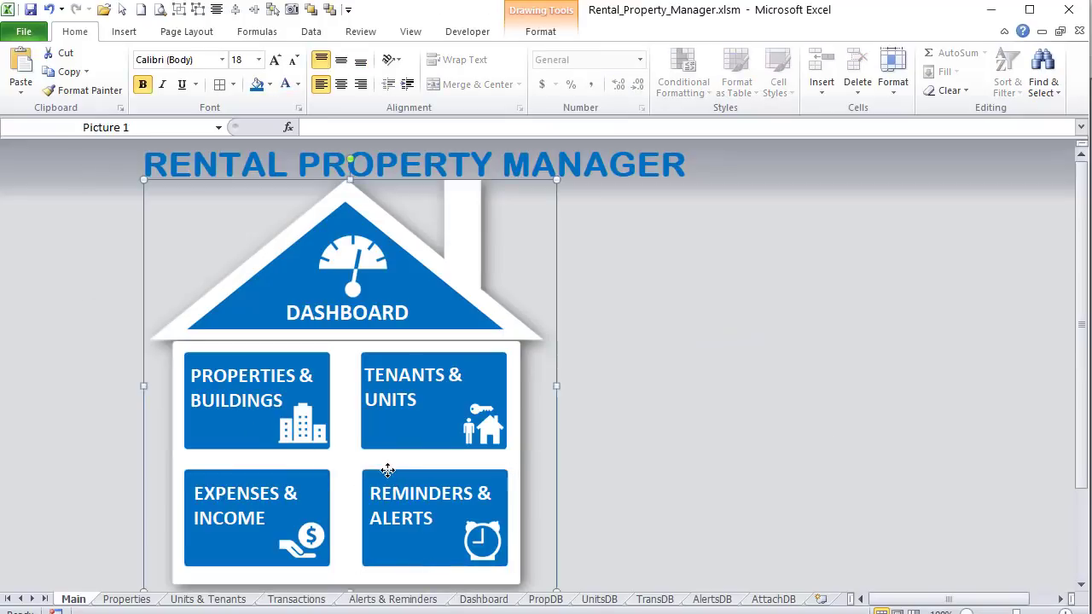
pyautogui.click(392, 475)
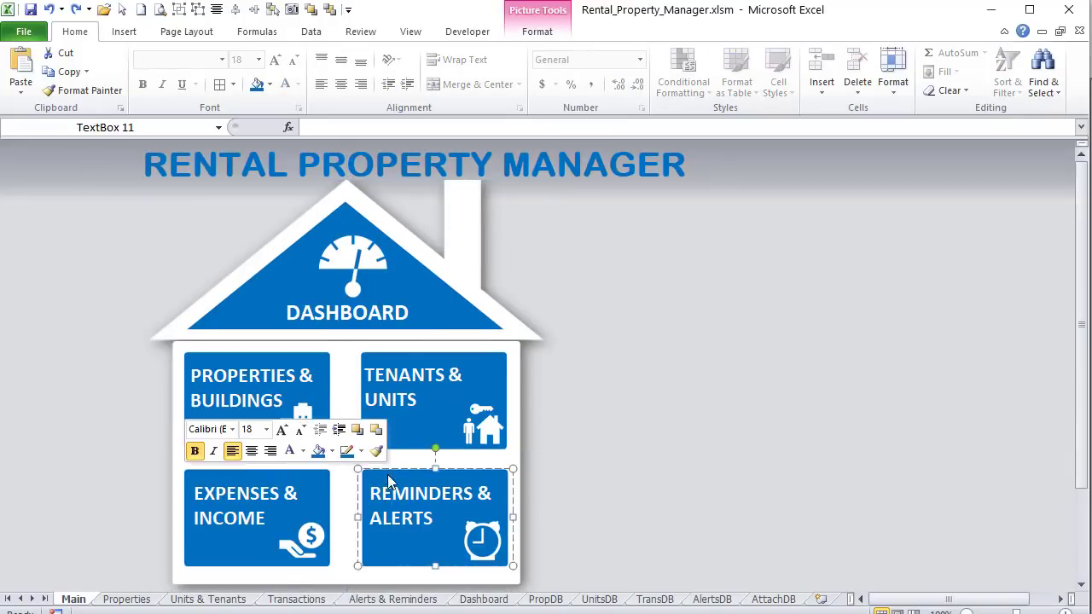
pyautogui.rightClick(390, 471)
pyautogui.click(390, 473)
pyautogui.rightClick(390, 471)
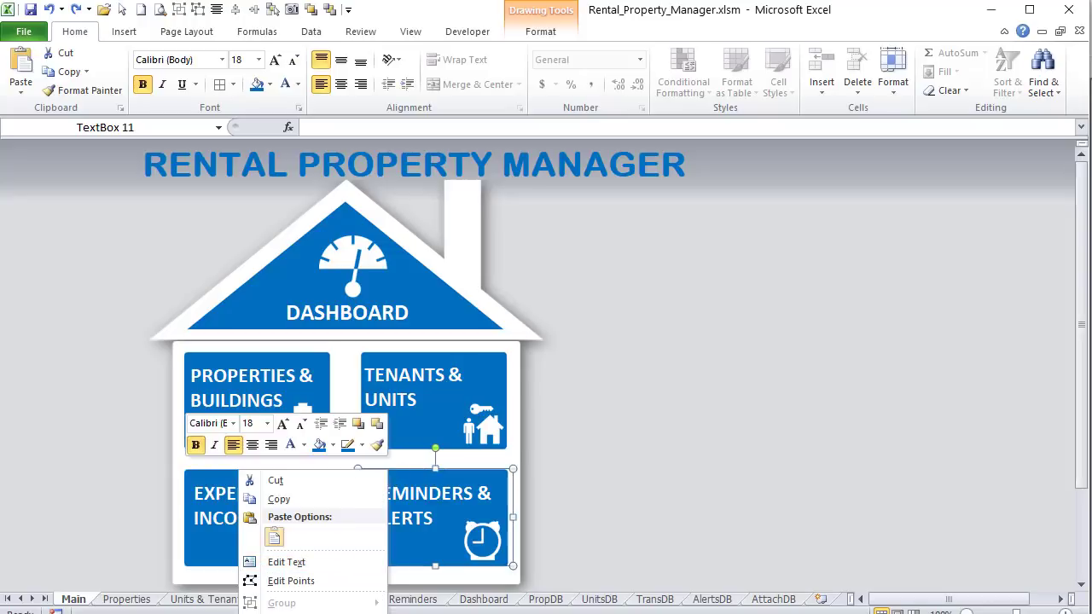
pyautogui.click(286, 613)
pyautogui.moveTo(264, 533); pyautogui.dragTo(697, 247)
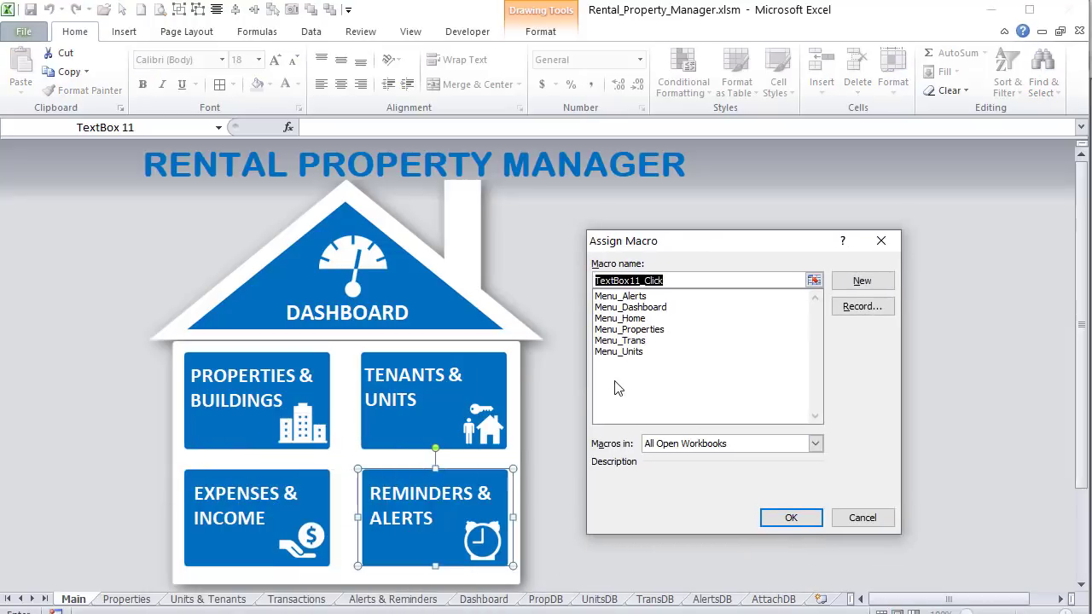
pyautogui.click(620, 296)
pyautogui.click(779, 517)
pyautogui.click(743, 507)
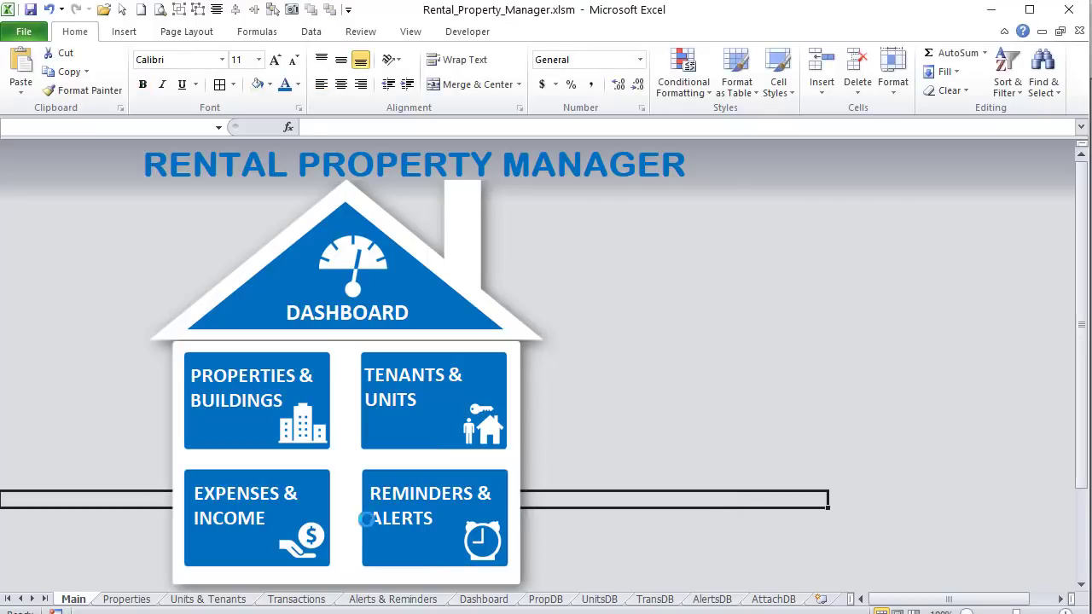
# Step: Test the Reminders & Alerts, Dashboard, and Properties & Buildings navigation, returning to the Main sheet with the home icon each time
pyautogui.click(366, 519)
pyautogui.click(185, 175)
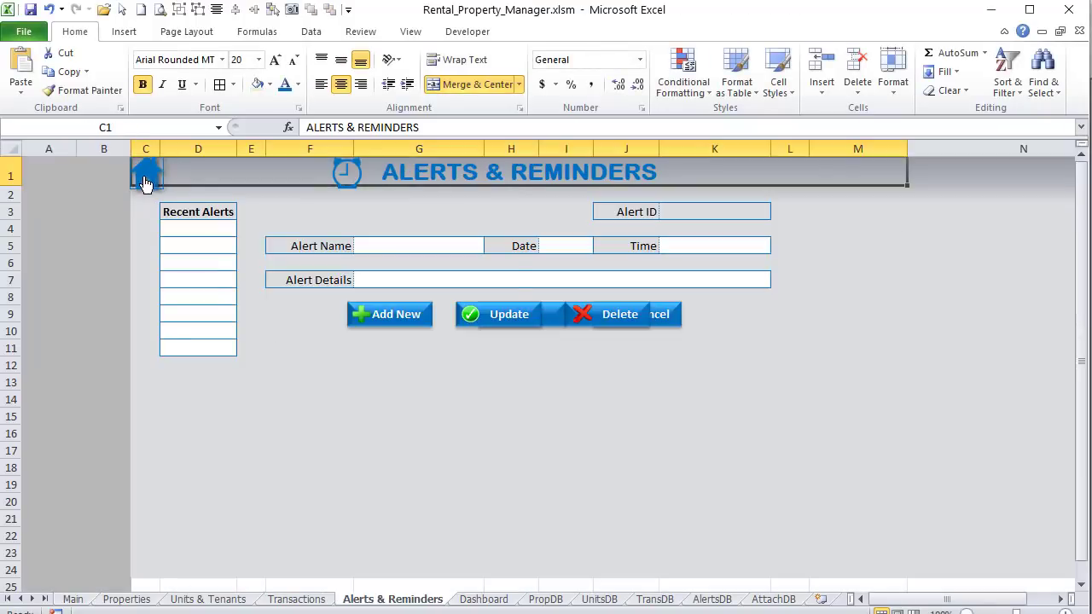
pyautogui.click(146, 176)
pyautogui.click(287, 314)
pyautogui.click(156, 177)
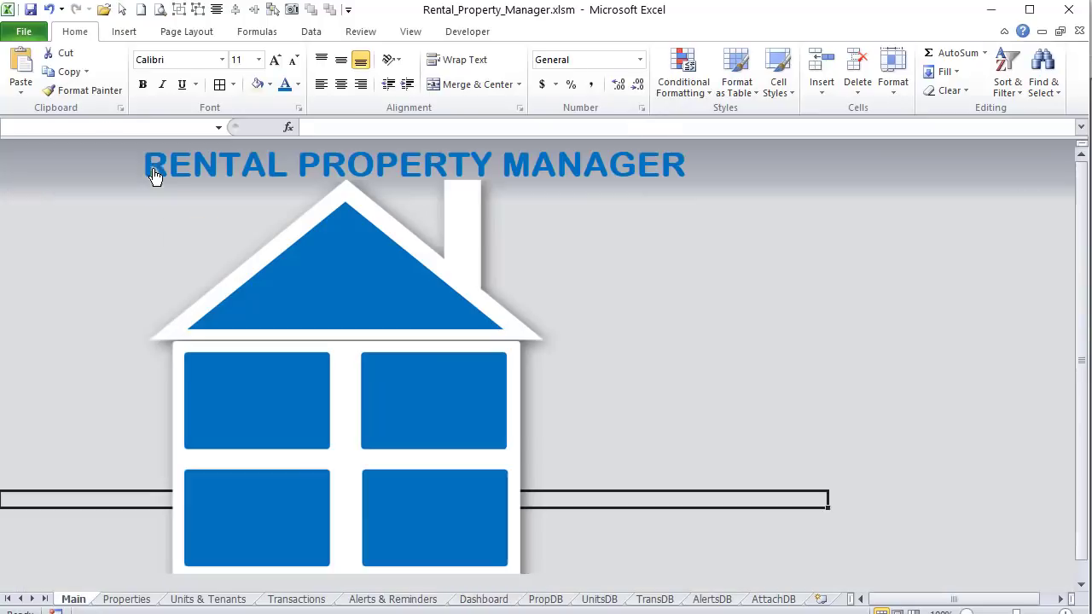
pyautogui.click(227, 394)
pyautogui.click(45, 179)
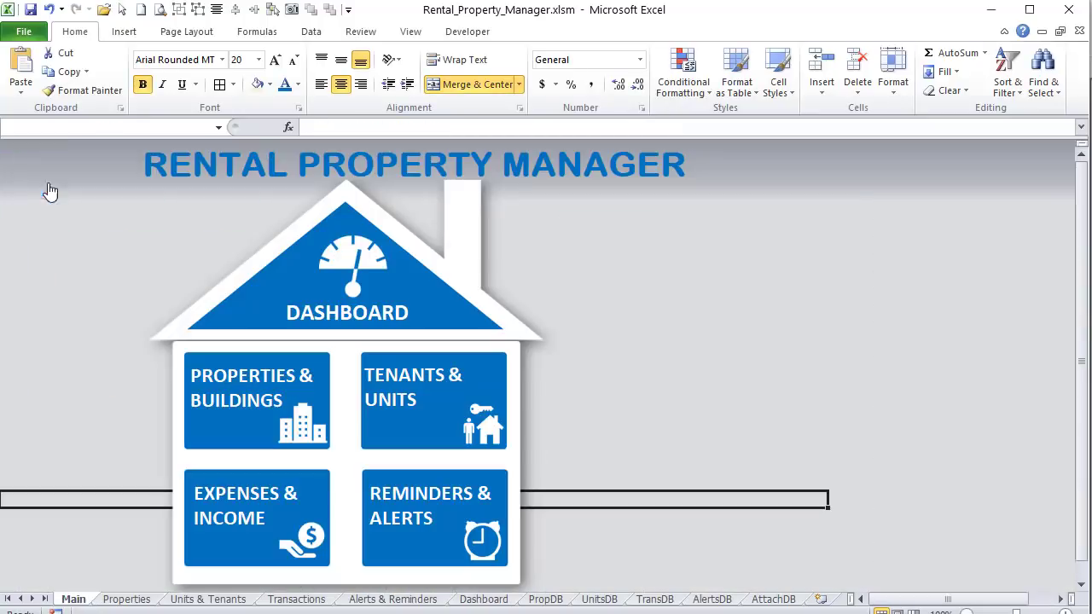
# Step: Group the house picture with all its menu shapes, text boxes and icons into one object, and leave object selection mode
pyautogui.click(123, 10)
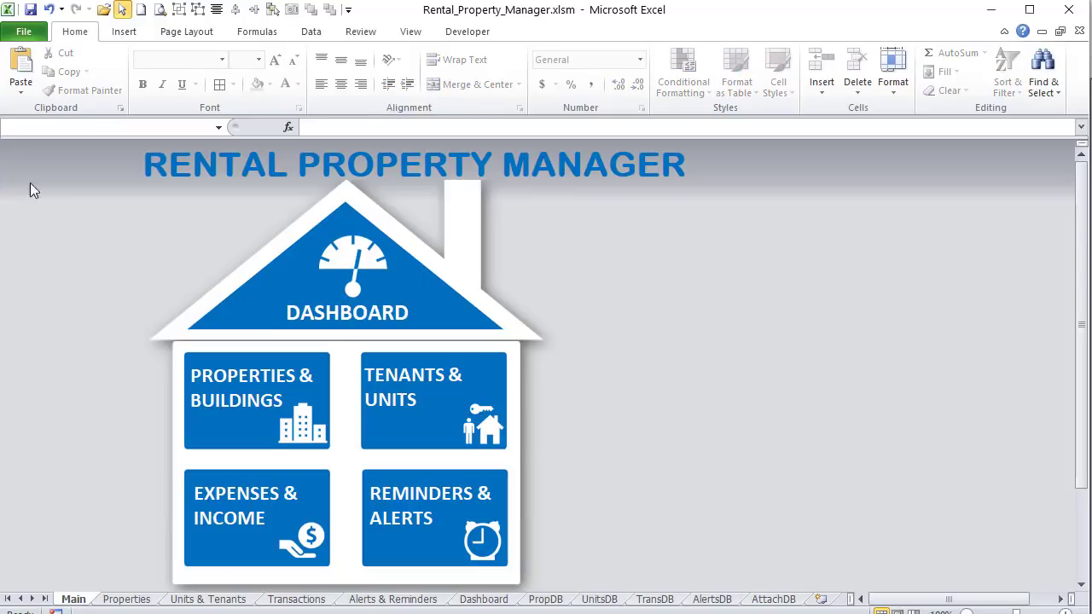
pyautogui.moveTo(60, 154); pyautogui.dragTo(622, 495)
pyautogui.scroll(2, 626, 512)
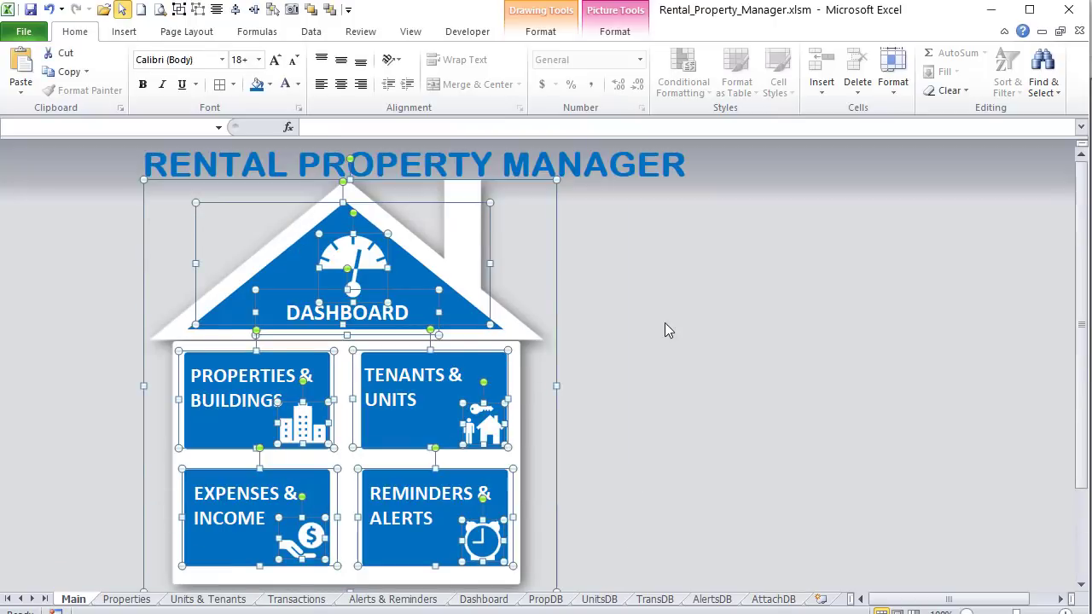
pyautogui.hotkey('shift', 'F10')
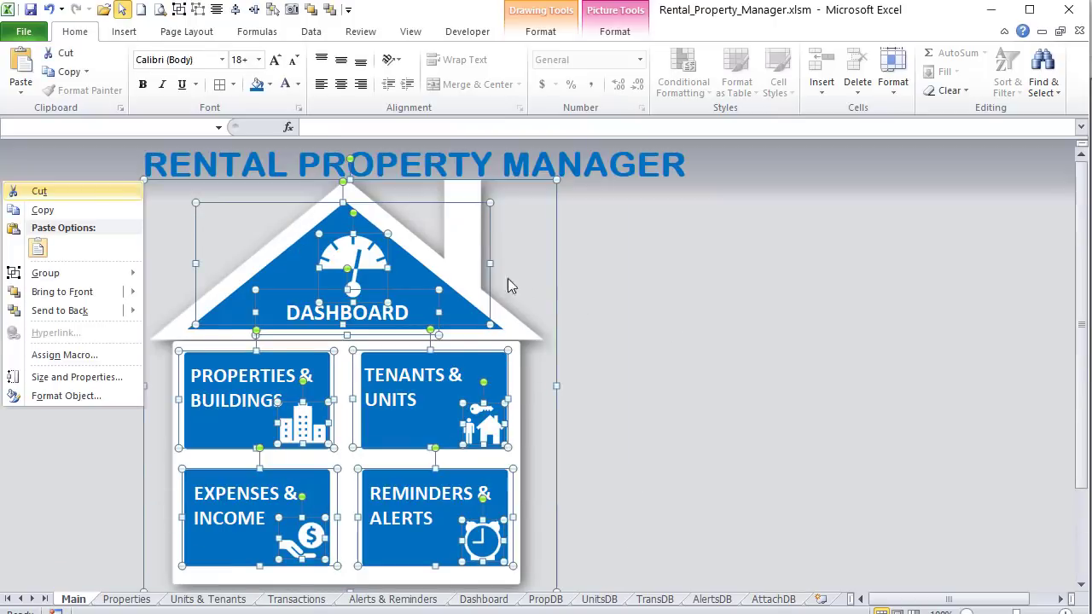
pyautogui.moveTo(86, 273)
pyautogui.click(175, 275)
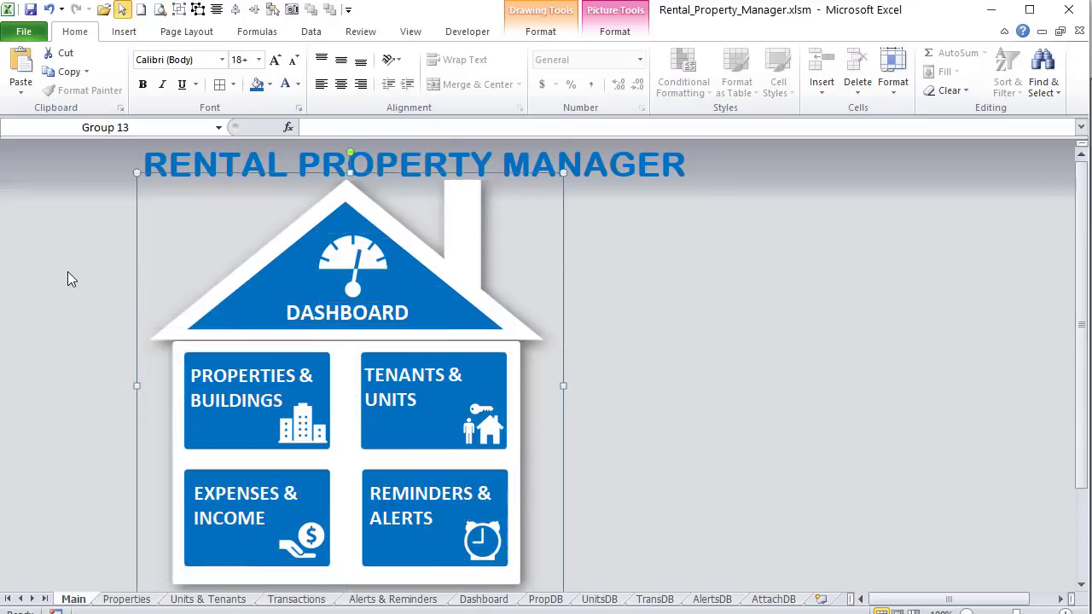
pyautogui.click(72, 287)
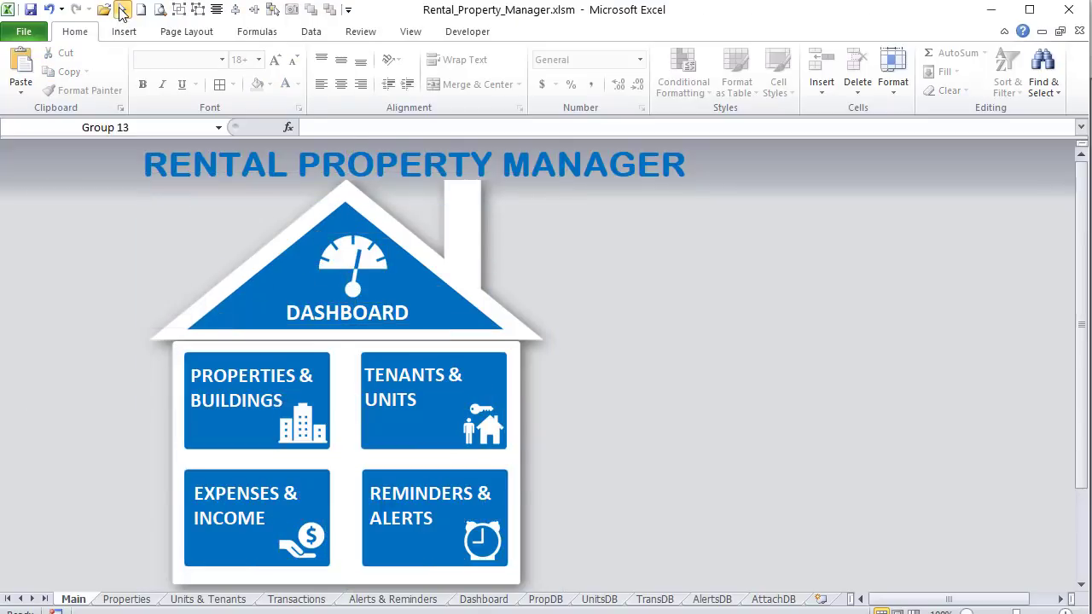
pyautogui.click(121, 12)
# Step: Test the grouped menu's Dashboard, Properties, Tenants & Units, and Expenses & Income links, returning to the Main sheet after each
pyautogui.click(247, 299)
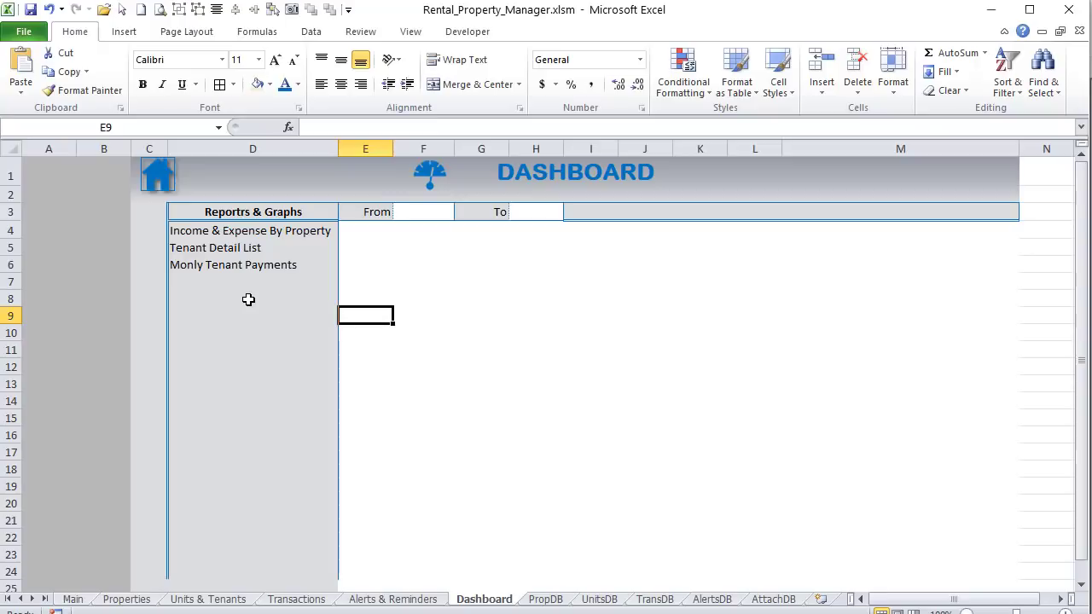
pyautogui.click(166, 188)
pyautogui.click(244, 409)
pyautogui.click(35, 178)
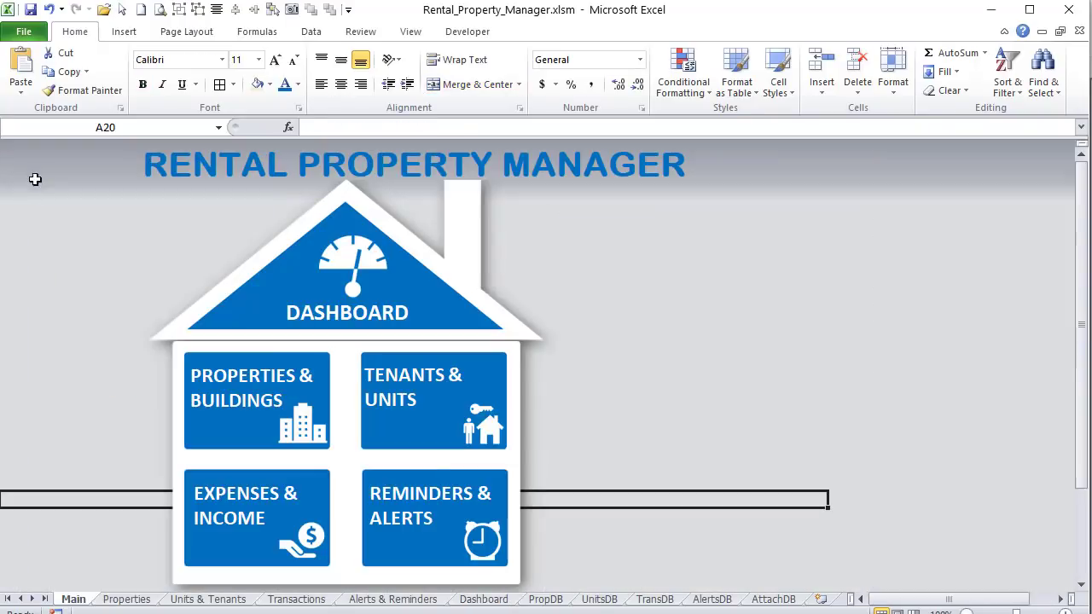
pyautogui.click(431, 425)
pyautogui.click(150, 186)
pyautogui.click(223, 517)
pyautogui.click(98, 190)
# Step: Review the Properties, Units & Tenants, Transactions, Alerts & Reminders, and Dashboard sheets, and return to the Main sheet
pyautogui.click(126, 599)
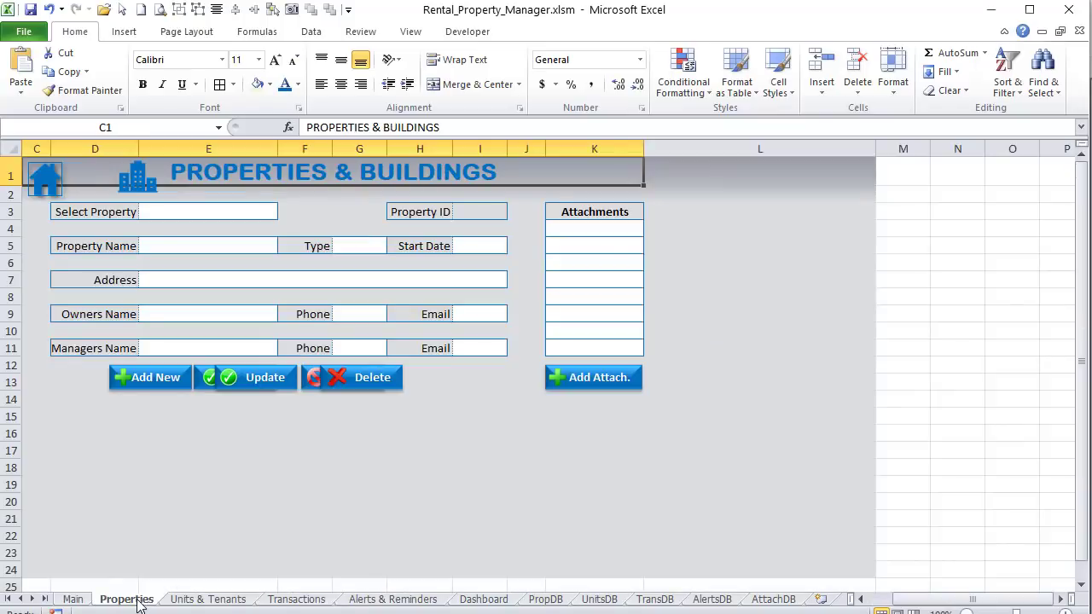
pyautogui.click(183, 601)
pyautogui.click(296, 600)
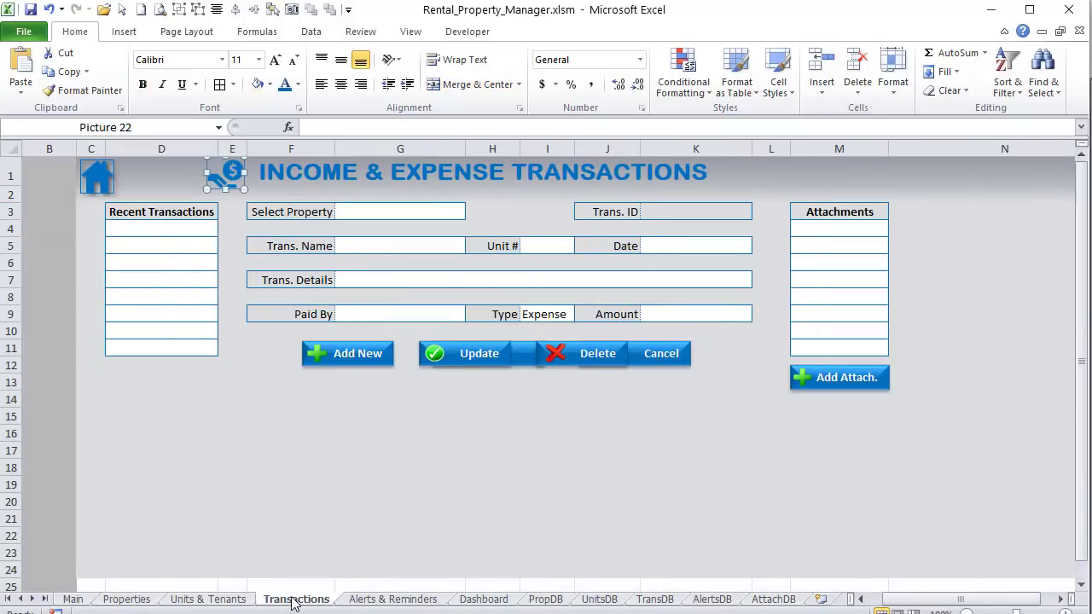
pyautogui.click(393, 599)
pyautogui.click(483, 599)
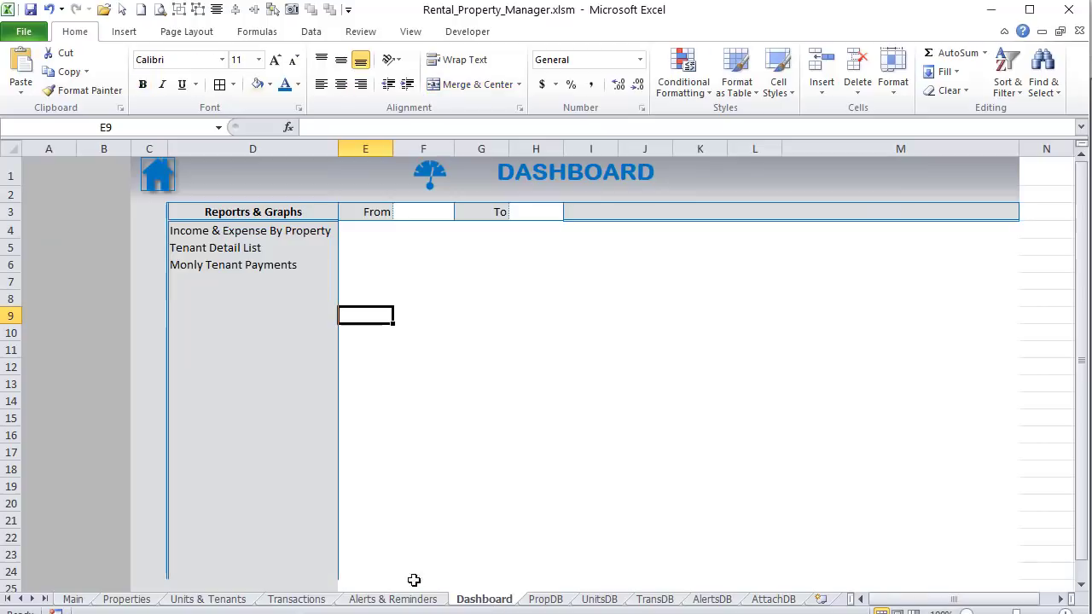
pyautogui.click(74, 599)
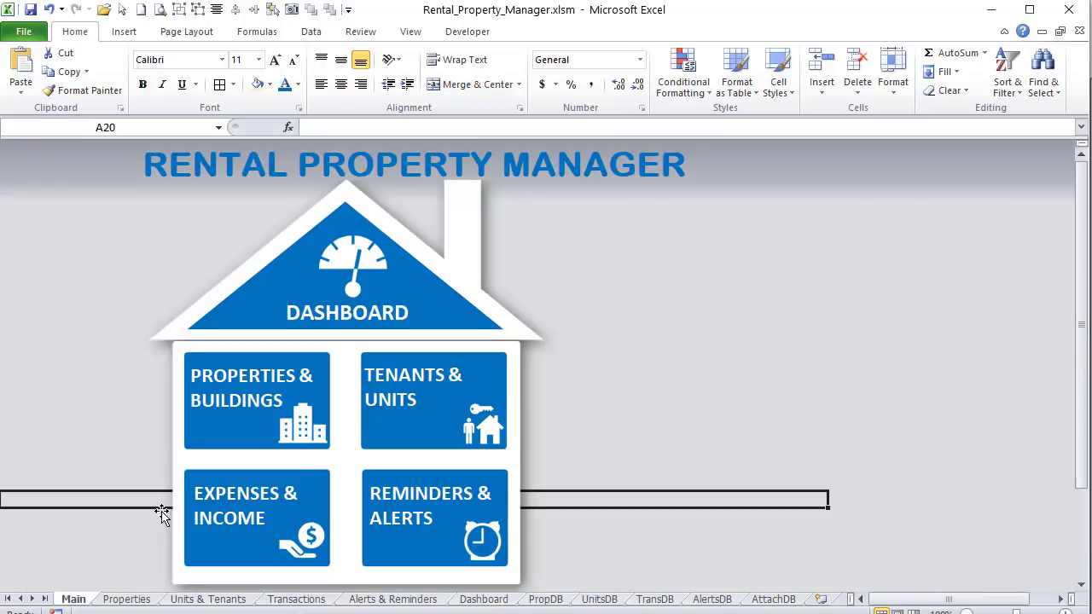